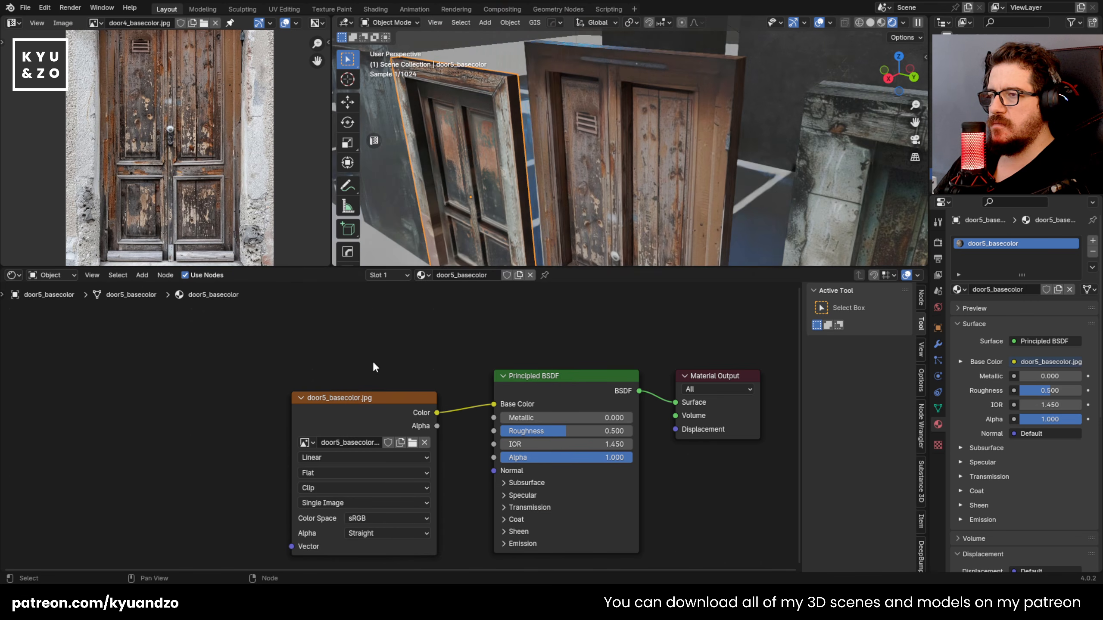
# Step: Add the door5 metallic, roughness and normal maps as texture nodes connected to its Principled BSDF
pyautogui.click(428, 373)
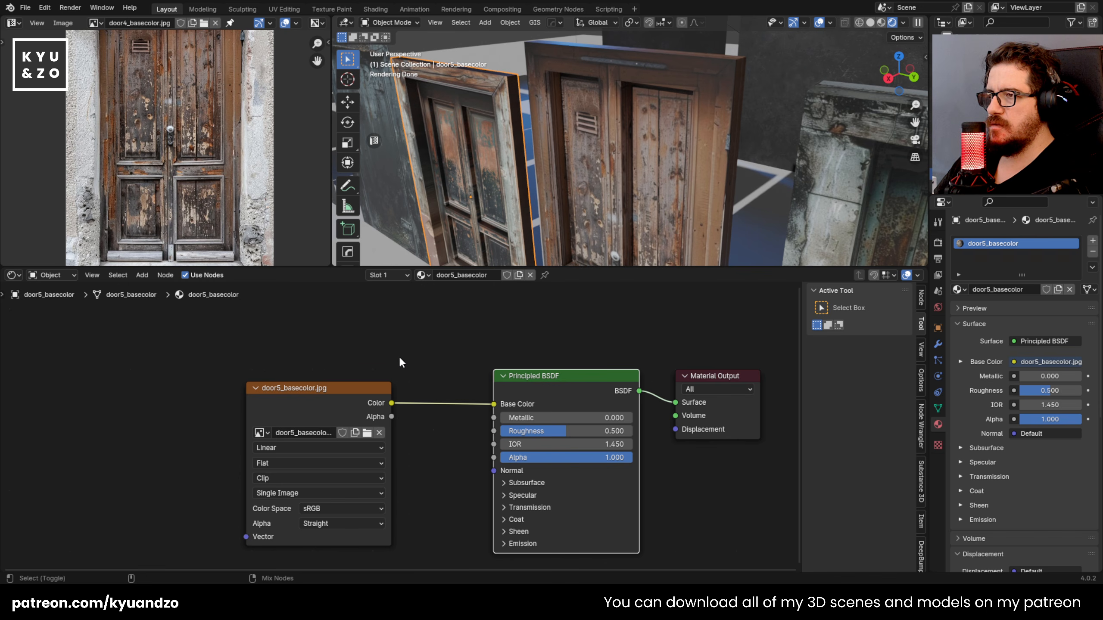
pyautogui.click(797, 483)
pyautogui.moveTo(616, 209); pyautogui.dragTo(636, 159, button='middle')
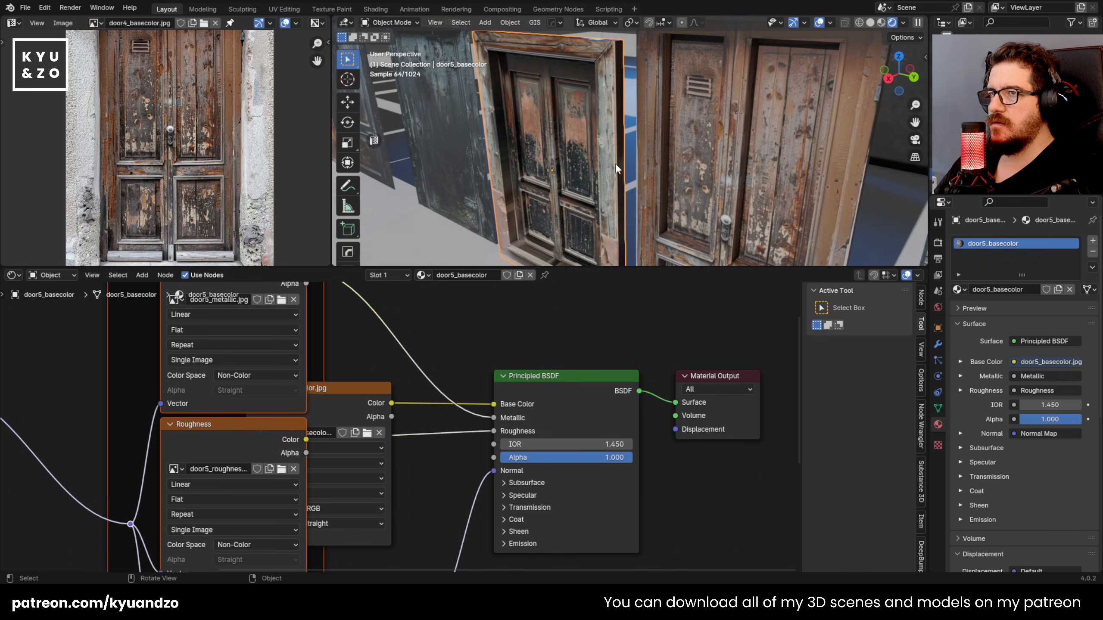
# Step: Move the Textures frame of the door5 material clear of the base color node so the nodes no longer overlap
pyautogui.scroll(-3, 315, 313)
pyautogui.moveTo(350, 314); pyautogui.dragTo(504, 391, button='middle')
pyautogui.moveTo(407, 328); pyautogui.dragTo(349, 496)
pyautogui.moveTo(349, 496); pyautogui.dragTo(267, 382, button='middle')
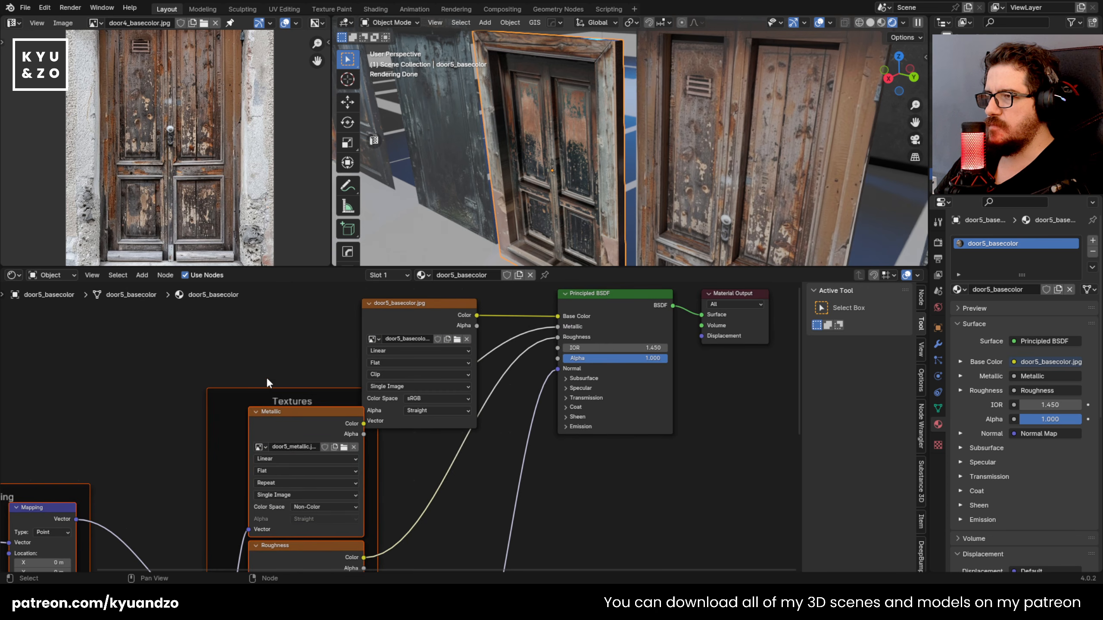
pyautogui.moveTo(277, 392); pyautogui.dragTo(403, 453)
pyautogui.click(308, 396)
# Step: Add the door4 metallic, roughness and normal maps as texture nodes connected to its Principled BSDF
pyautogui.click(733, 172)
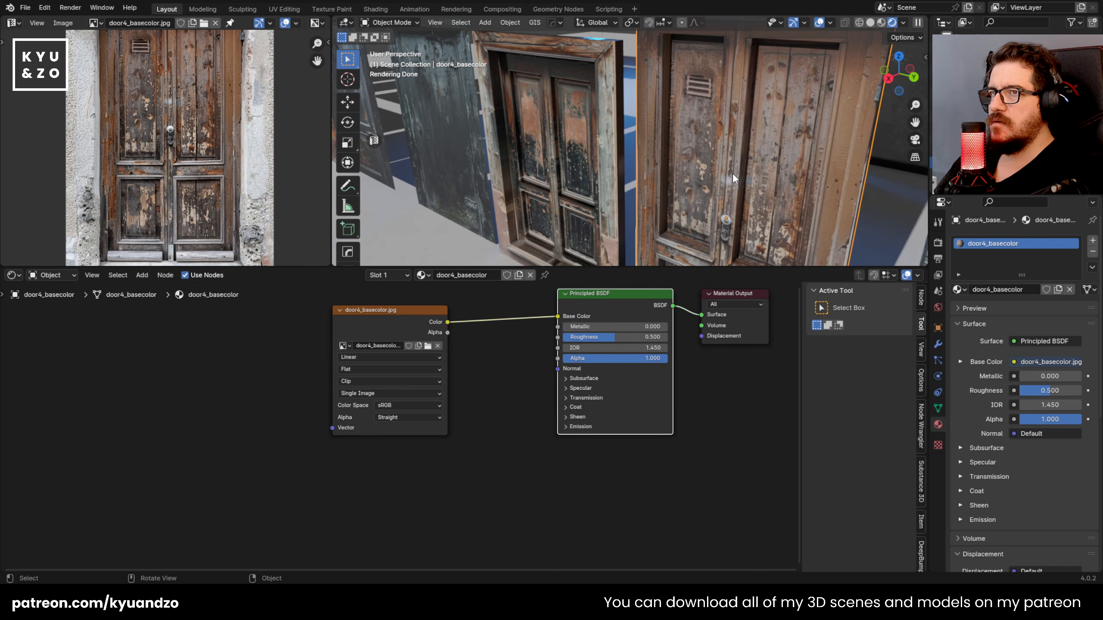
pyautogui.keyDown('shift'); pyautogui.moveTo(732, 173); pyautogui.dragTo(647, 212, button='middle'); pyautogui.keyUp('shift')
pyautogui.click(610, 305)
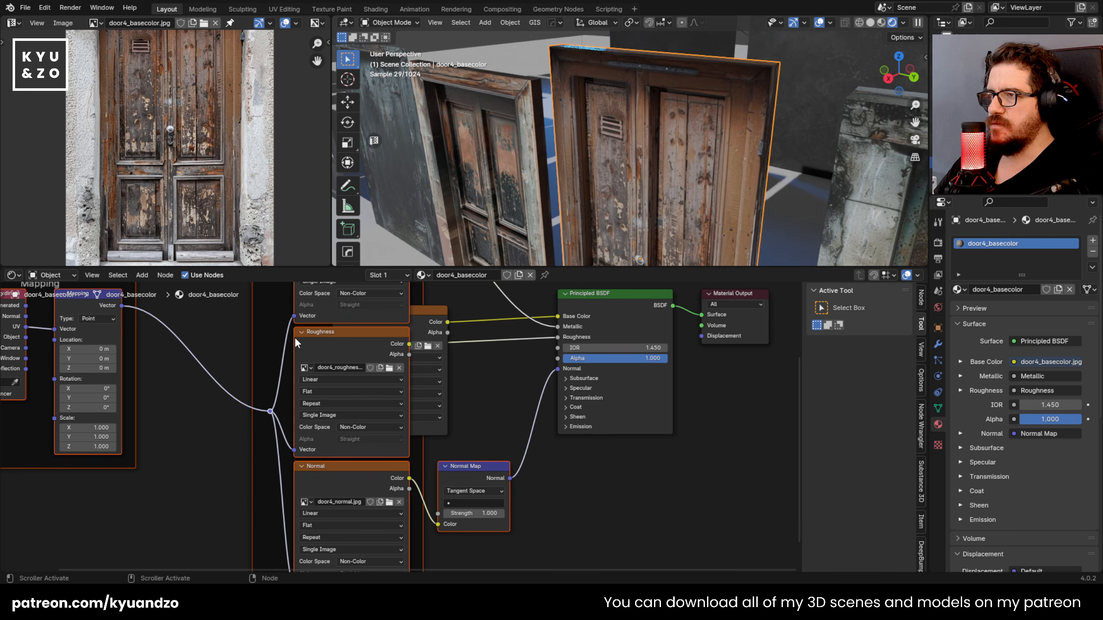
# Step: Move the Textures frame of the door4 material below its base color image node
pyautogui.scroll(3, 293, 336)
pyautogui.moveTo(313, 310); pyautogui.dragTo(347, 511)
pyautogui.click(415, 348)
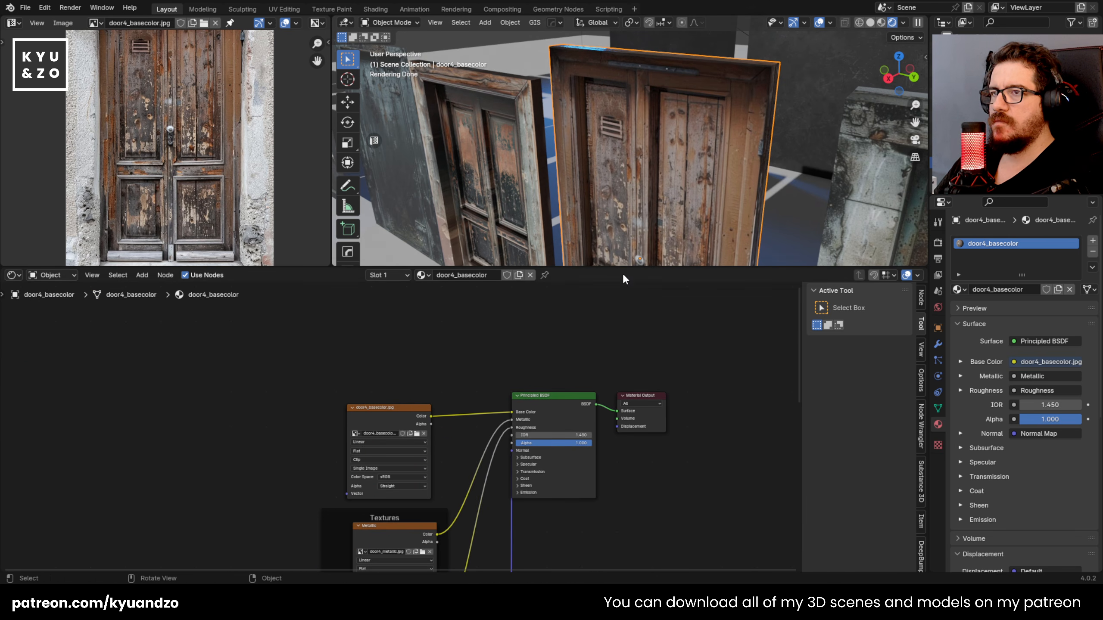
# Step: Enlarge the 3D viewport and inspect the outer side and top edge of the door4 model
pyautogui.moveTo(625, 268); pyautogui.dragTo(625, 464)
pyautogui.moveTo(546, 218); pyautogui.dragTo(654, 200, button='middle')
pyautogui.keyDown('shift'); pyautogui.click(653, 200); pyautogui.keyUp('shift')
pyautogui.scroll(3, 592, 224)
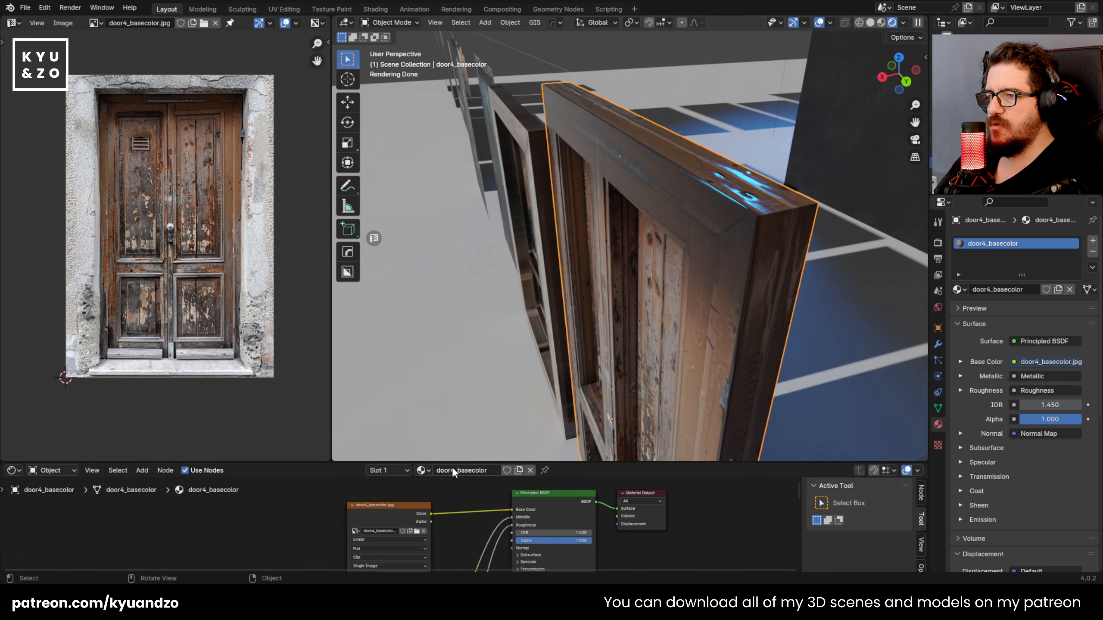
pyautogui.scroll(-3, 450, 238)
pyautogui.keyDown('shift'); pyautogui.moveTo(449, 238); pyautogui.dragTo(582, 263, button='middle'); pyautogui.keyUp('shift')
# Step: In the door5 mesh, select the loop of stretched faces along the inner sides of the door frame
pyautogui.click(608, 255)
pyautogui.hotkey('shift', '`')
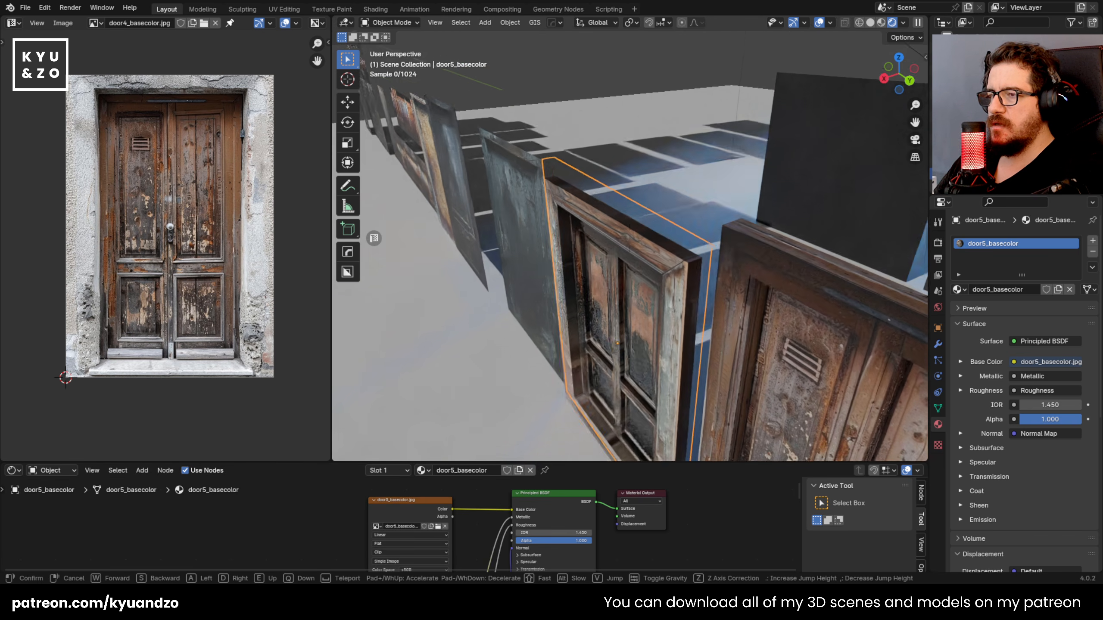
pyautogui.press('w')
pyautogui.press('s')
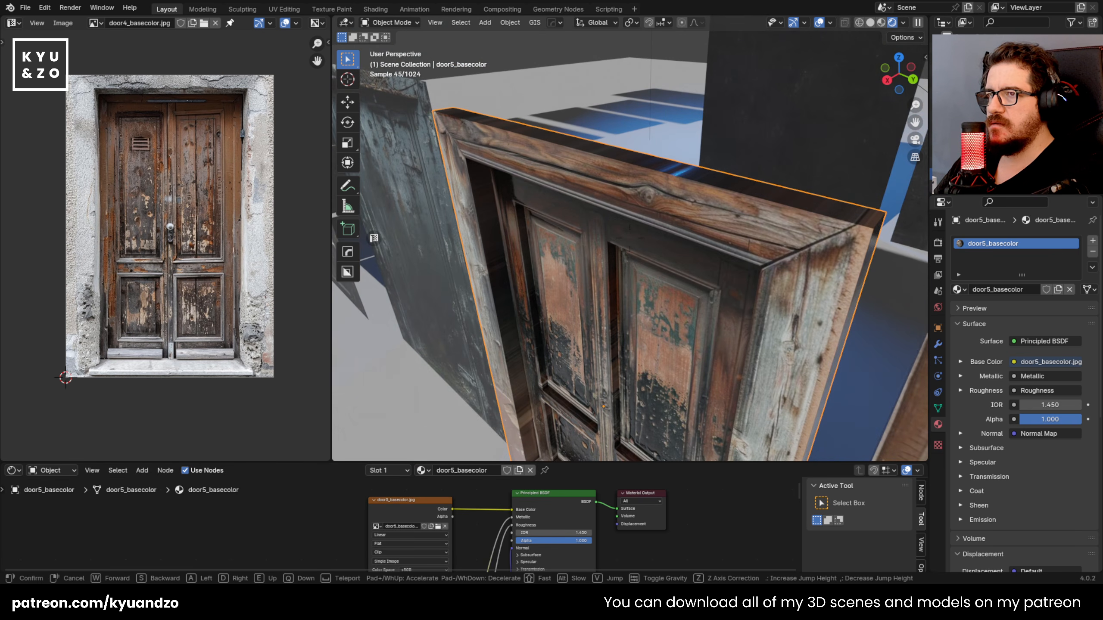
pyautogui.press('s')
pyautogui.press('q')
pyautogui.press('w')
pyautogui.click(559, 330)
pyautogui.press('Tab')
pyautogui.click(456, 321)
pyautogui.keyDown('alt'); pyautogui.click(456, 321); pyautogui.keyUp('alt')
pyautogui.hotkey('shift', '`')
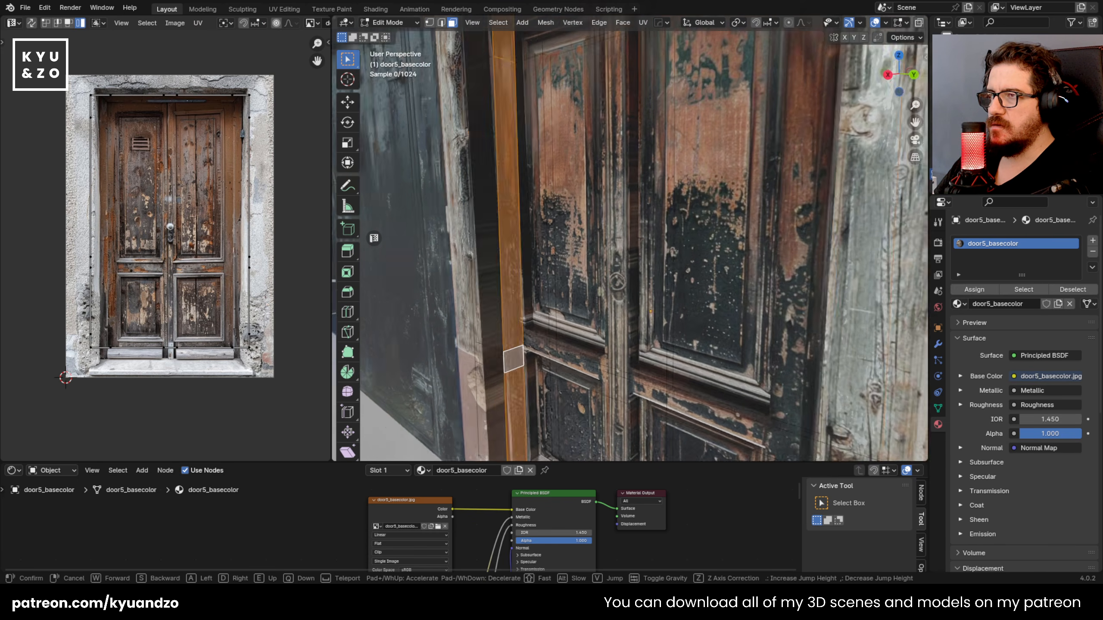
pyautogui.click(488, 264)
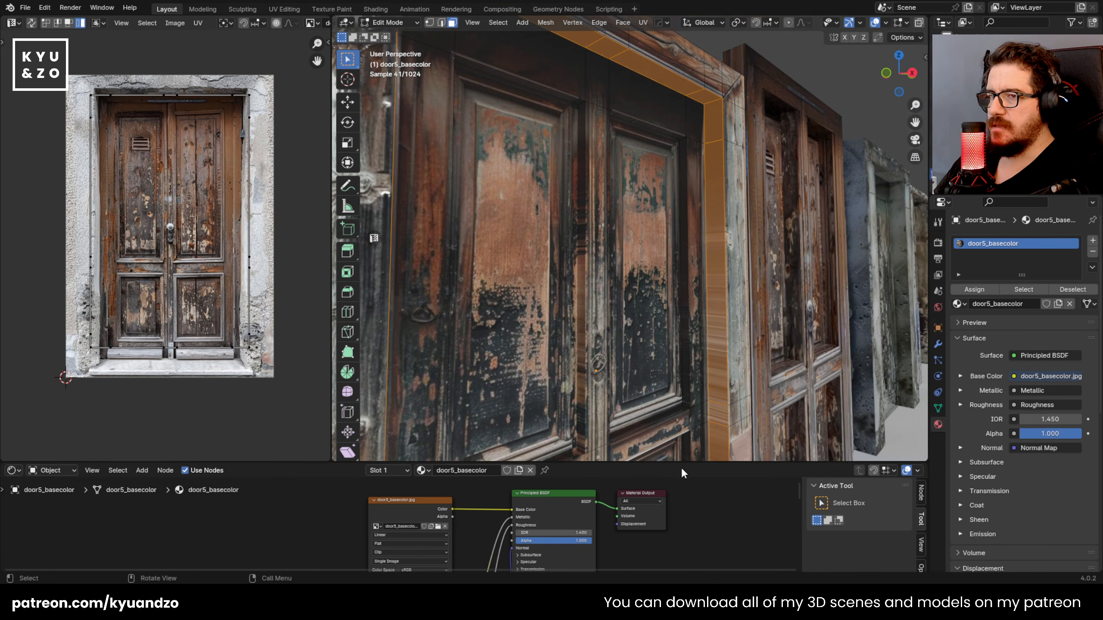
# Step: Enlarge the 3D viewport further and unwrap the selected inner frame faces with Cube Projection
pyautogui.moveTo(687, 462); pyautogui.dragTo(687, 522)
pyautogui.press('u')
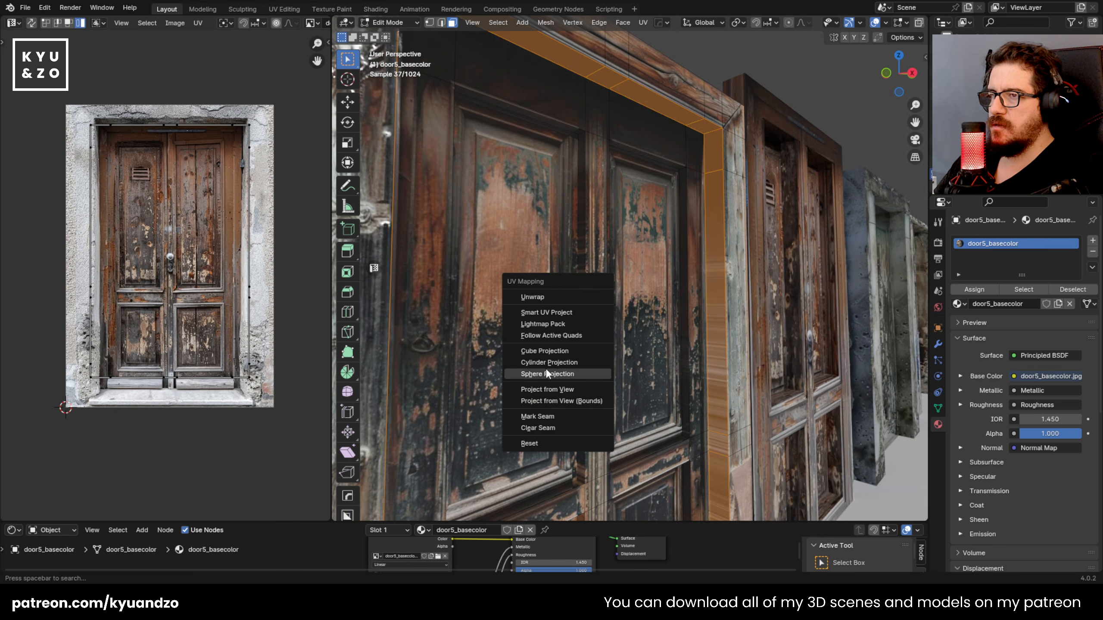
pyautogui.click(557, 352)
# Step: Rotate the inner frame's UV strip upright and move it to the right side of the door area in the texture
pyautogui.press('r')
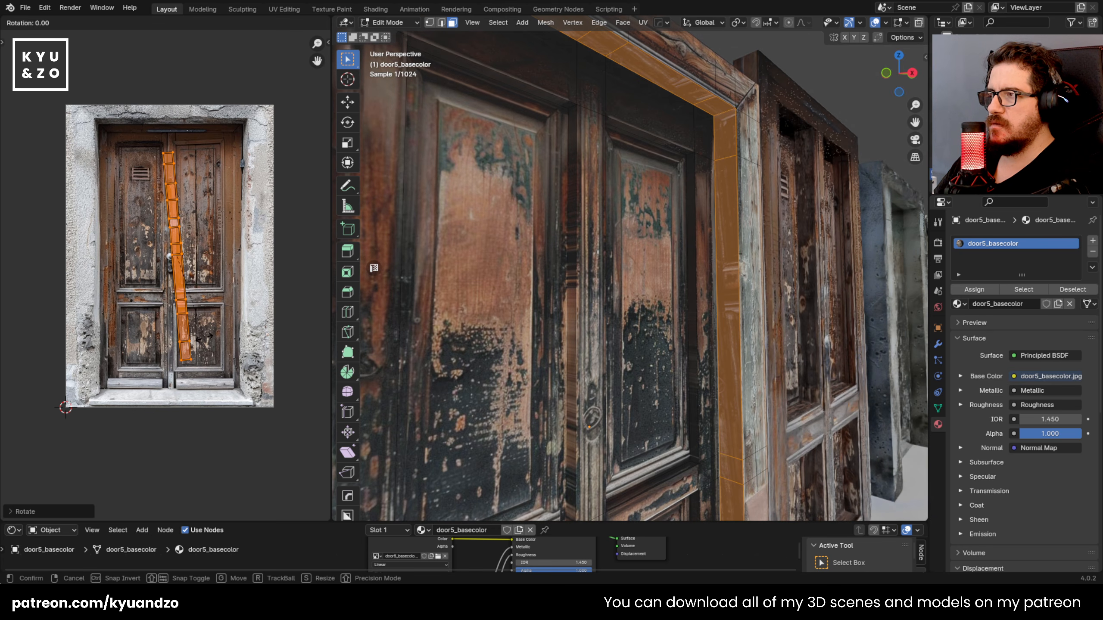
pyautogui.click(202, 354)
pyautogui.click(202, 355)
pyautogui.press('g')
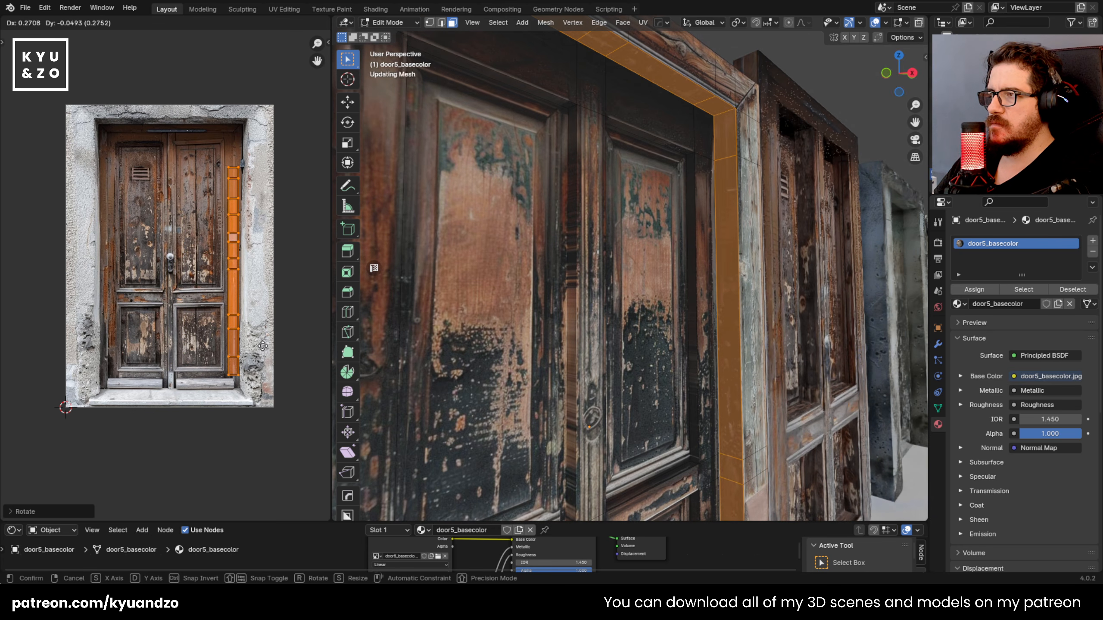
pyautogui.click(264, 347)
# Step: Check the inner frame texture on door5 and shift its UV strip further right onto the outer frame area
pyautogui.press('Tab')
pyautogui.scroll(-5, 604, 278)
pyautogui.scroll(-2, 604, 277)
pyautogui.scroll(5, 604, 278)
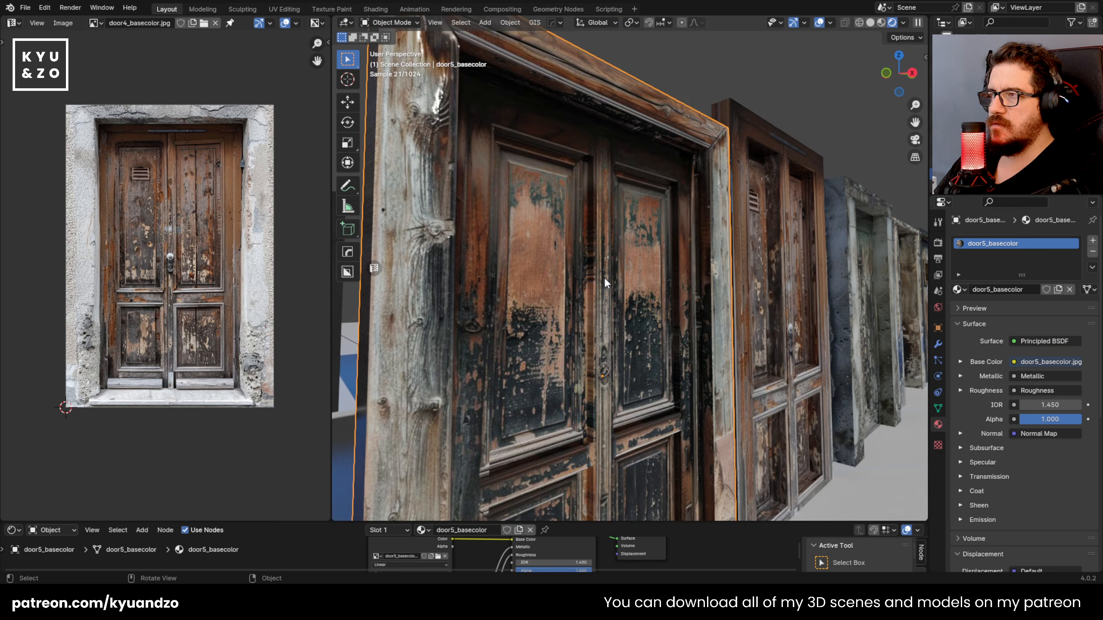
pyautogui.press('Tab')
pyautogui.press('g')
pyautogui.click(234, 274)
pyautogui.press('Tab')
# Step: In the door5 mesh, select the recessed side faces around the two upper door panels
pyautogui.moveTo(613, 189); pyautogui.dragTo(522, 209, button='middle')
pyautogui.scroll(-4, 538, 190)
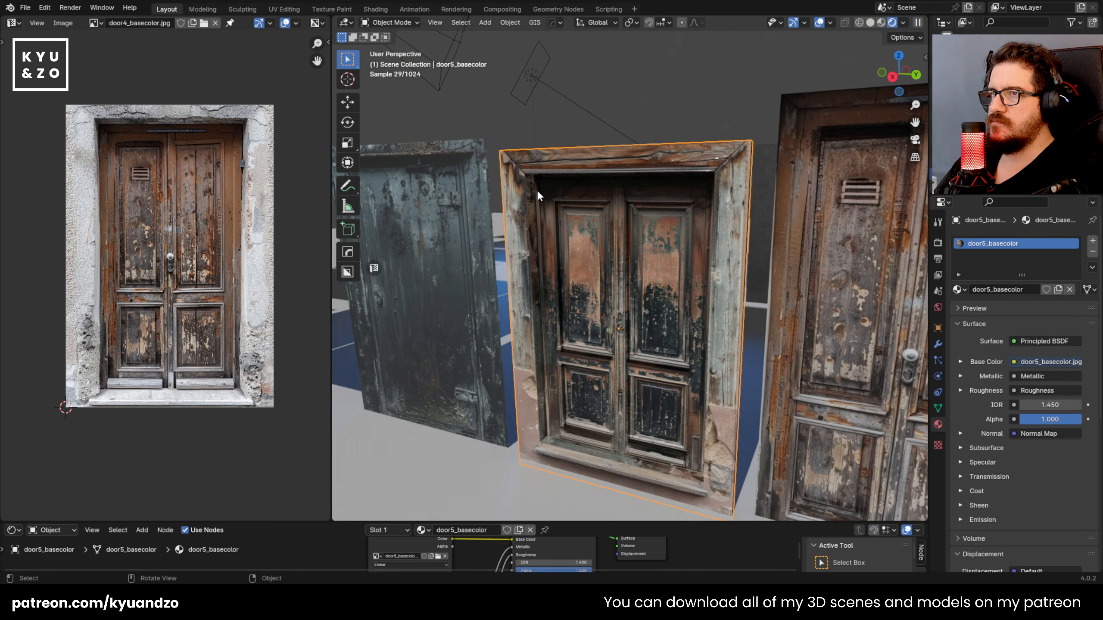
pyautogui.scroll(7, 523, 221)
pyautogui.press('Tab')
pyautogui.moveTo(536, 270); pyautogui.dragTo(510, 260, button='middle')
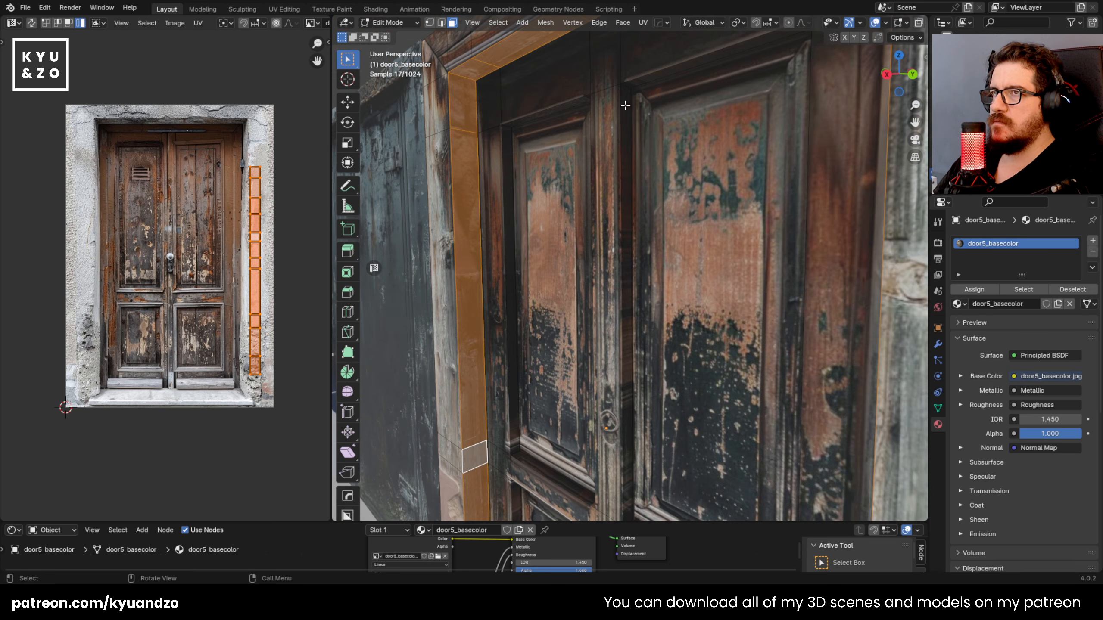
pyautogui.click(625, 105)
pyautogui.keyDown('alt'); pyautogui.click(626, 85); pyautogui.keyUp('alt')
pyautogui.keyDown('alt'); pyautogui.click(626, 85); pyautogui.keyUp('alt')
pyautogui.keyDown('alt'); pyautogui.keyDown('shift'); pyautogui.click(506, 128); pyautogui.keyUp('shift'); pyautogui.keyUp('alt')
# Step: Add the recessed side faces around the two lower door panels to the selection, undoing the wrong face pick
pyautogui.keyDown('shift'); pyautogui.moveTo(533, 474); pyautogui.dragTo(526, 238, button='middle'); pyautogui.keyUp('shift')
pyautogui.scroll(3, 526, 238)
pyautogui.keyDown('shift'); pyautogui.moveTo(474, 444); pyautogui.dragTo(469, 391, button='middle'); pyautogui.keyUp('shift')
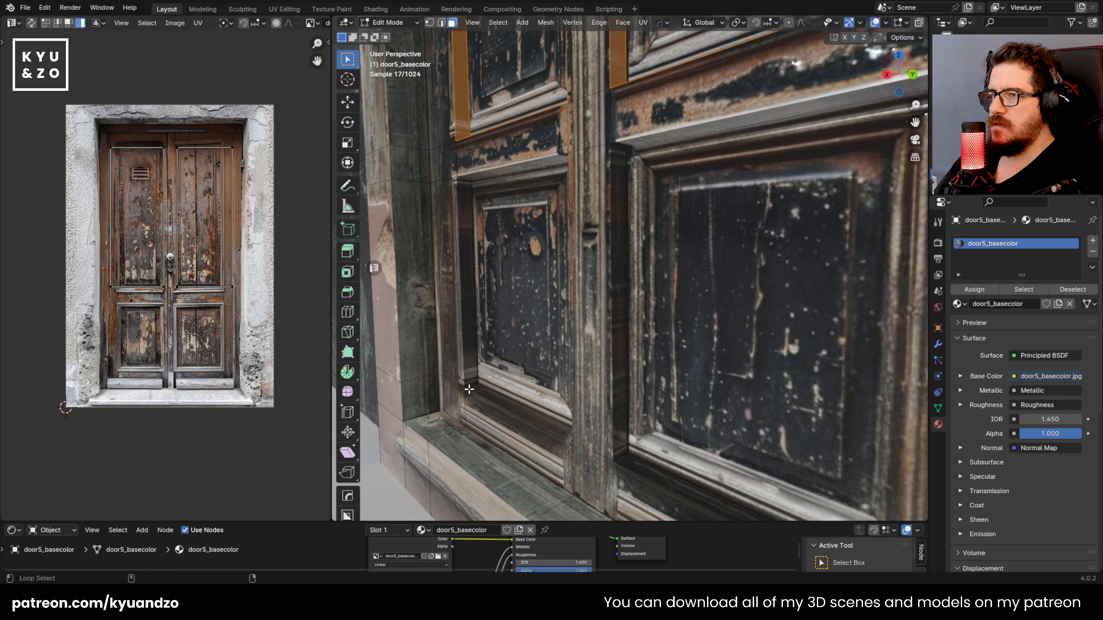
pyautogui.keyDown('alt'); pyautogui.keyDown('shift'); pyautogui.click(470, 387); pyautogui.keyUp('shift'); pyautogui.keyUp('alt')
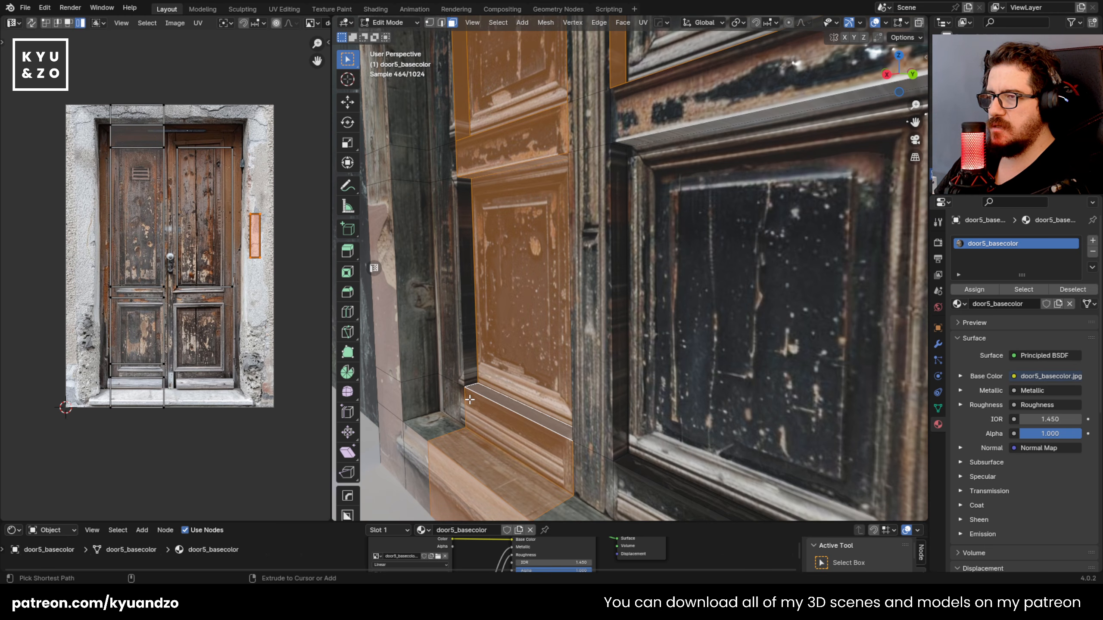
pyautogui.hotkey('ctrl', 'z')
pyautogui.keyDown('alt'); pyautogui.keyDown('shift'); pyautogui.click(473, 386); pyautogui.keyUp('shift'); pyautogui.keyUp('alt')
pyautogui.keyDown('alt'); pyautogui.keyDown('shift'); pyautogui.click(619, 460); pyautogui.keyUp('shift'); pyautogui.keyUp('alt')
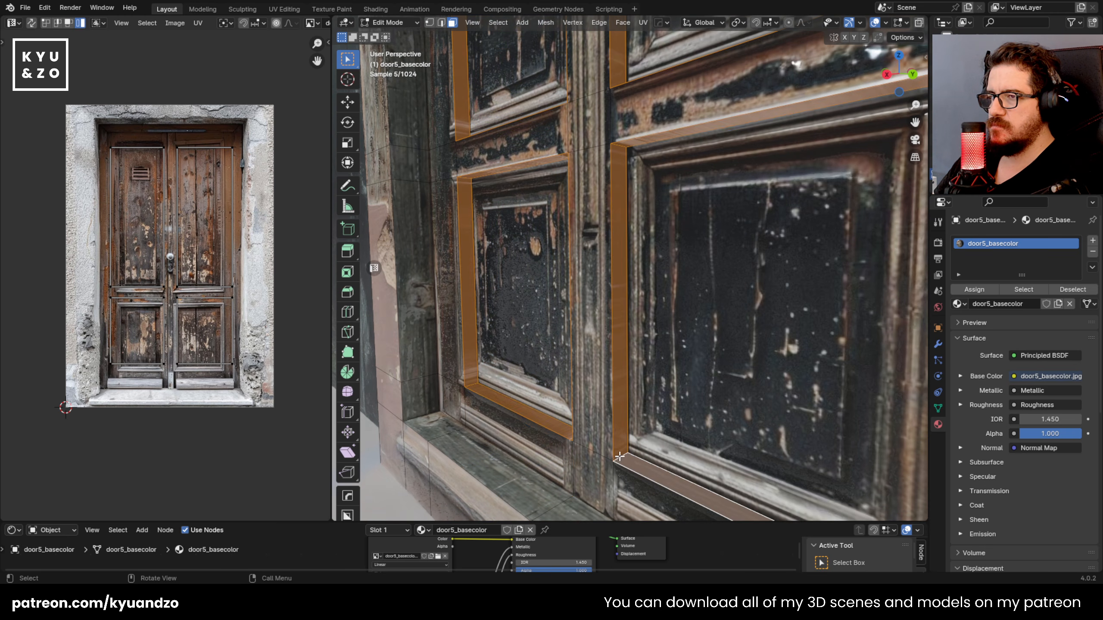
# Step: Rotate the panel recess UVs about 90 degrees so they run vertically over the door texture, and leave Edit Mode
pyautogui.press('a')
pyautogui.press('r')
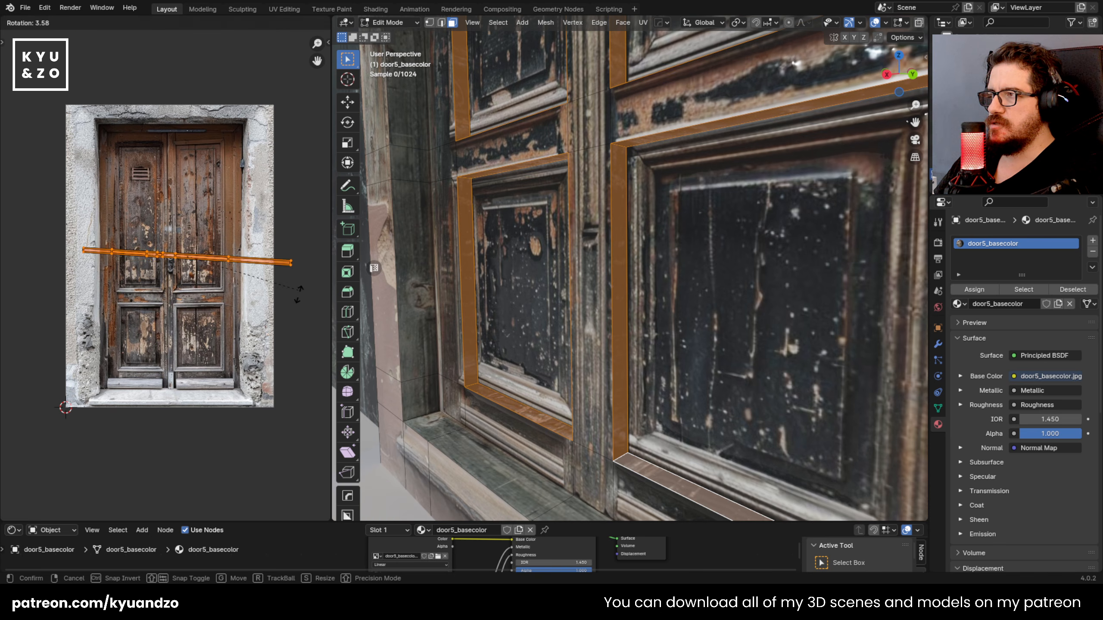
pyautogui.click(152, 398)
pyautogui.press('Tab')
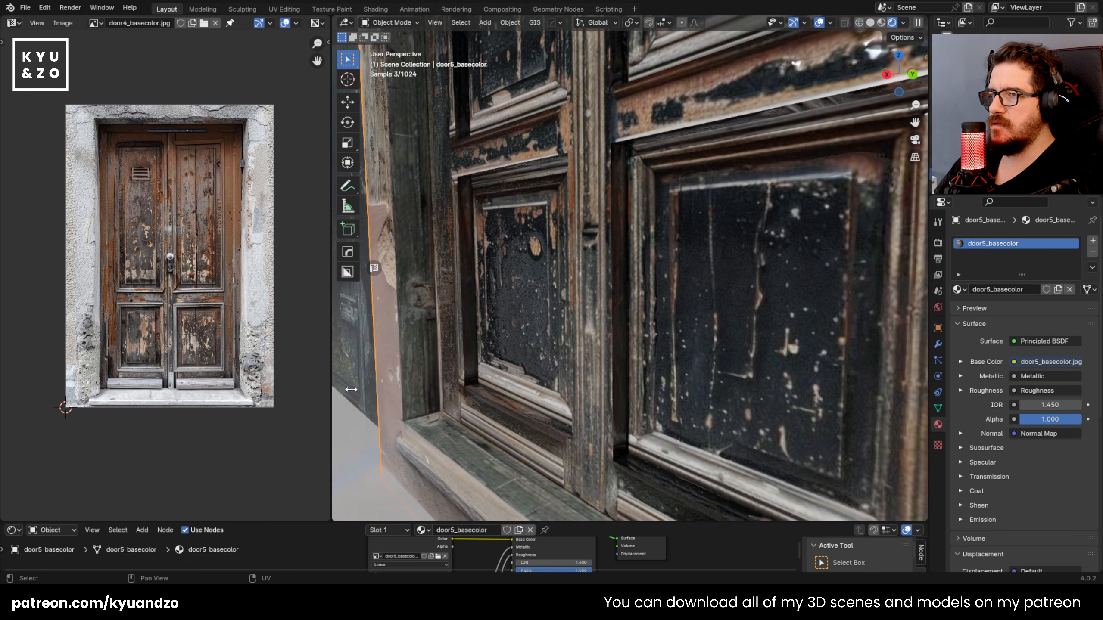
# Step: Inspect door5's panel recesses and outer edge, enlarge the node editor, and save the file
pyautogui.hotkey('shift', '`')
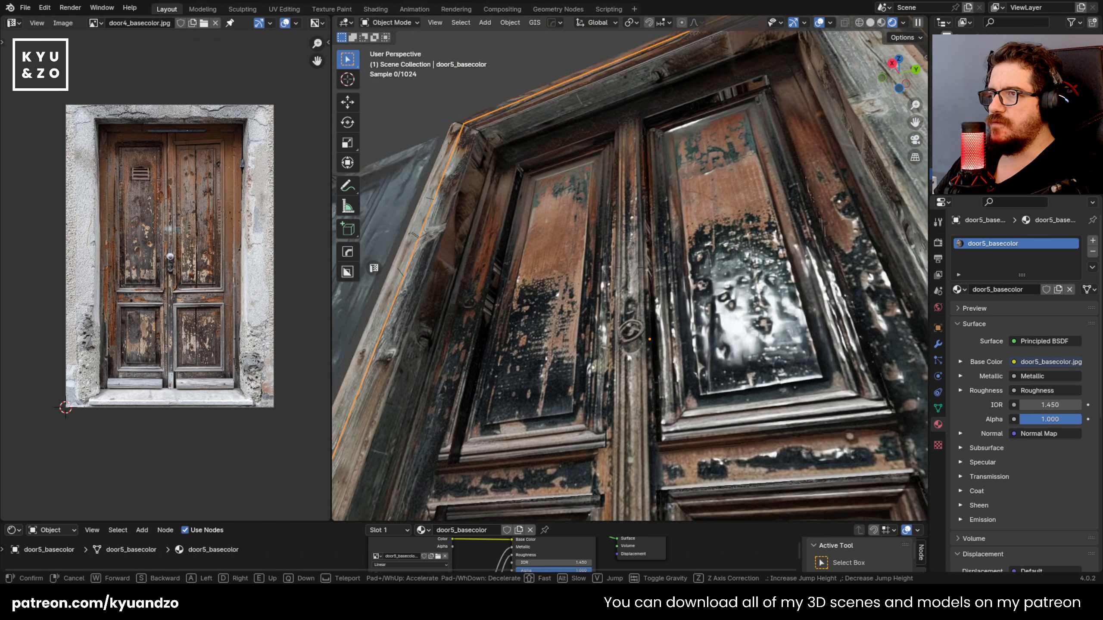
pyautogui.press('a')
pyautogui.press('e')
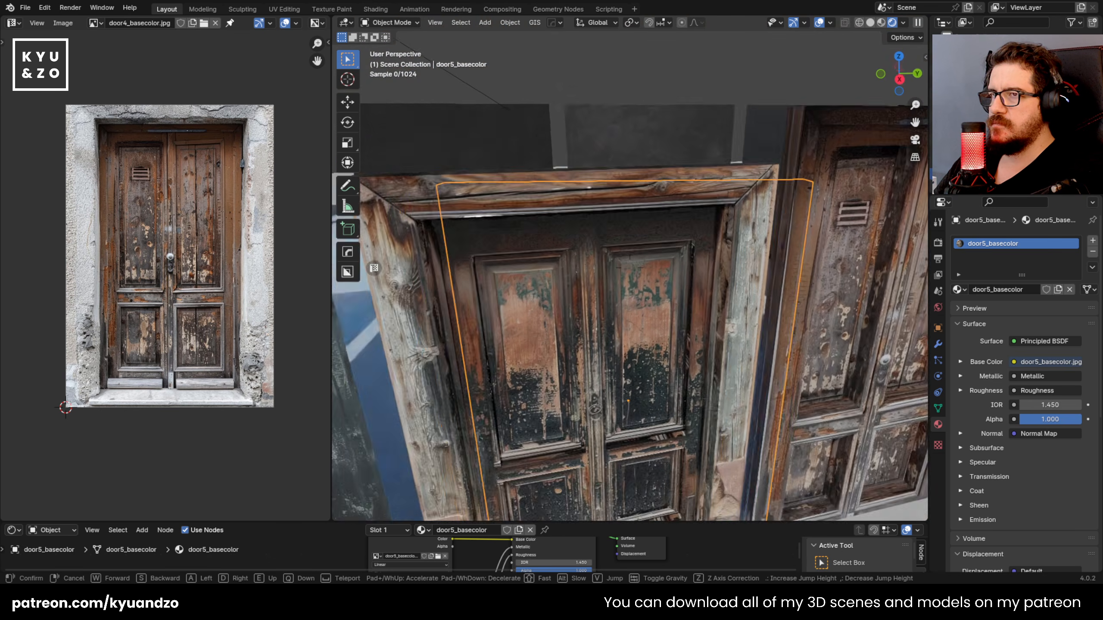
pyautogui.press('s')
pyautogui.press('d')
pyautogui.press('w')
pyautogui.click(692, 399)
pyautogui.moveTo(564, 520); pyautogui.dragTo(564, 369)
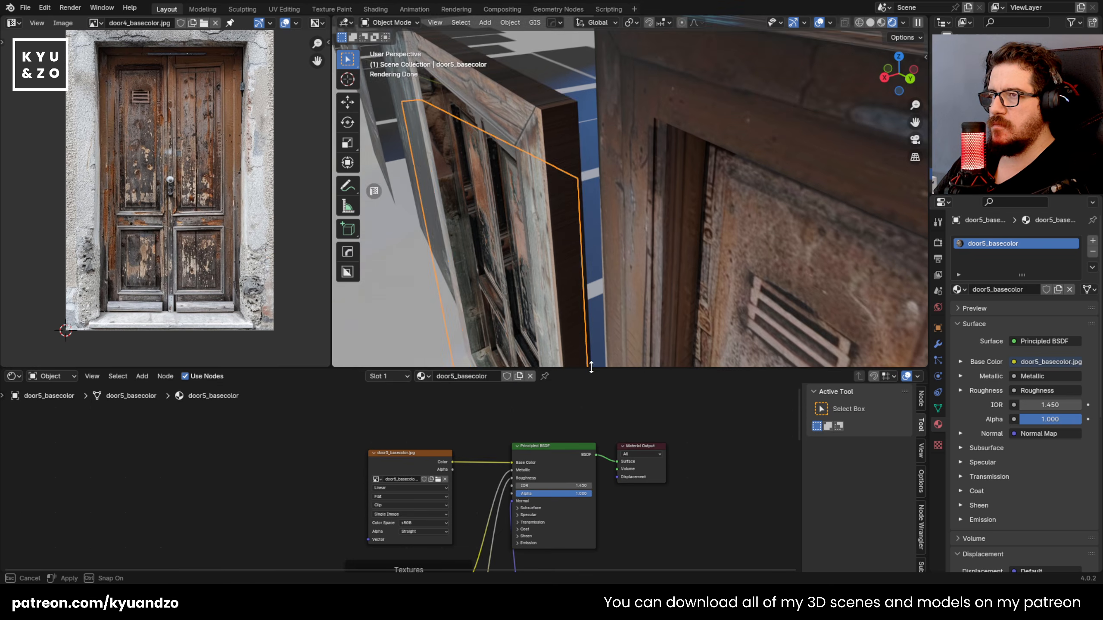
pyautogui.scroll(-2, 546, 213)
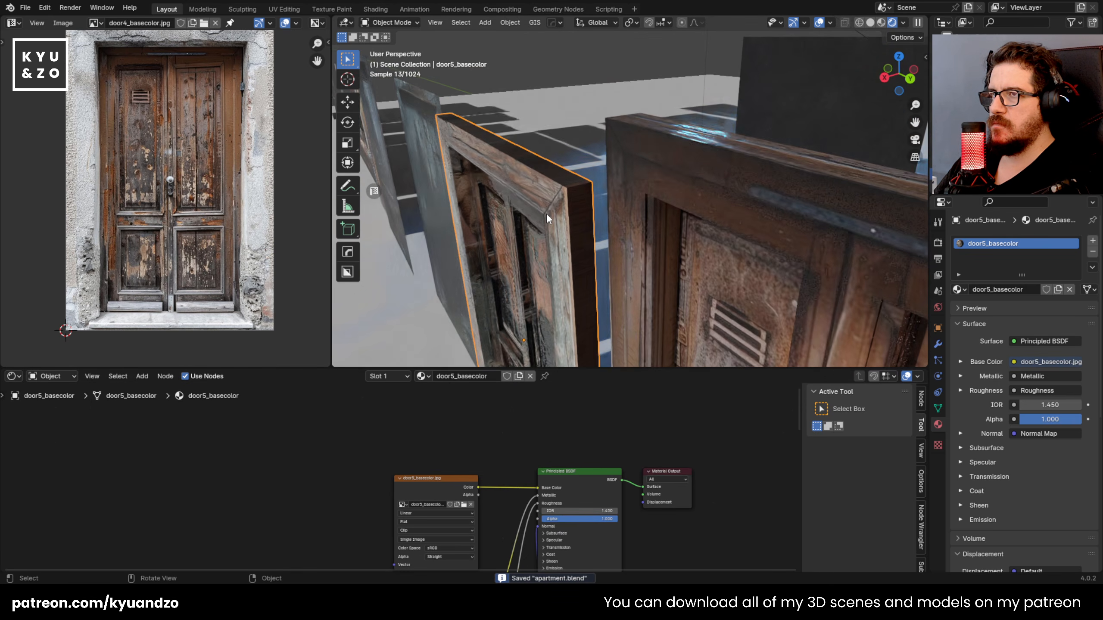
# Step: Select the face loop around door5's outer edge and unwrap it with Cube Projection
pyautogui.press('Tab')
pyautogui.click(573, 180)
pyautogui.keyDown('alt'); pyautogui.click(576, 186); pyautogui.keyUp('alt')
pyautogui.press('u')
pyautogui.click(575, 183)
# Step: Rotate the outer edge's UV strip upright and move it onto the frame area at the texture's right side
pyautogui.press('r')
pyautogui.click(133, 312)
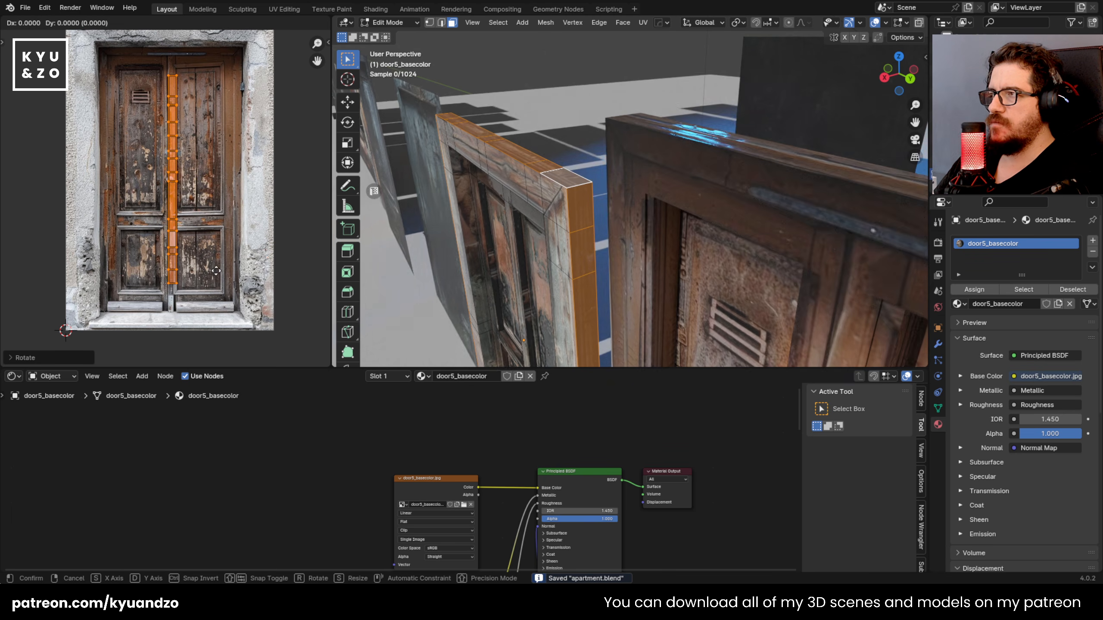
pyautogui.press('g')
pyautogui.click(302, 261)
# Step: Leave Edit Mode, review the outer edge of door5, and save apartment.blend
pyautogui.press('Tab')
pyautogui.scroll(-2, 646, 282)
pyautogui.scroll(-3, 646, 281)
pyautogui.moveTo(665, 240)
pyautogui.mouseDown(button='middle')
pyautogui.moveTo(652, 251)
pyautogui.moveTo(686, 203)
pyautogui.moveTo(666, 219)
pyautogui.mouseUp(button='middle')
pyautogui.scroll(-3, 651, 251)
pyautogui.hotkey('ctrl', 's')
# Step: View door4 and door5 from the front and switch the viewport shading to Material Preview
pyautogui.hotkey('shift', '`')
pyautogui.press('w')
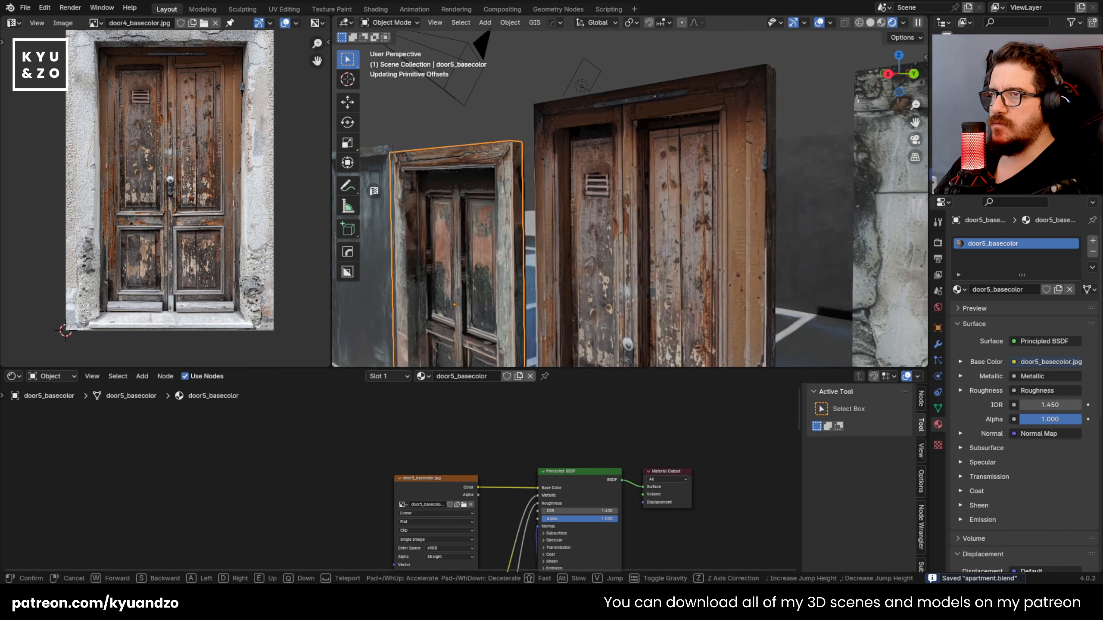
pyautogui.click(715, 257)
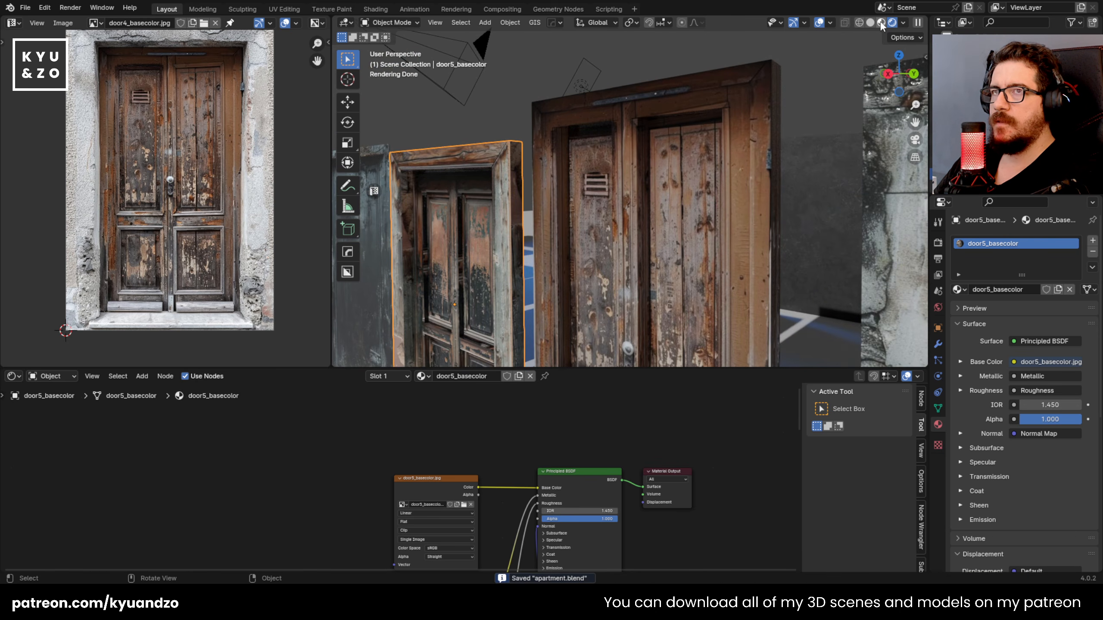
pyautogui.press('z')
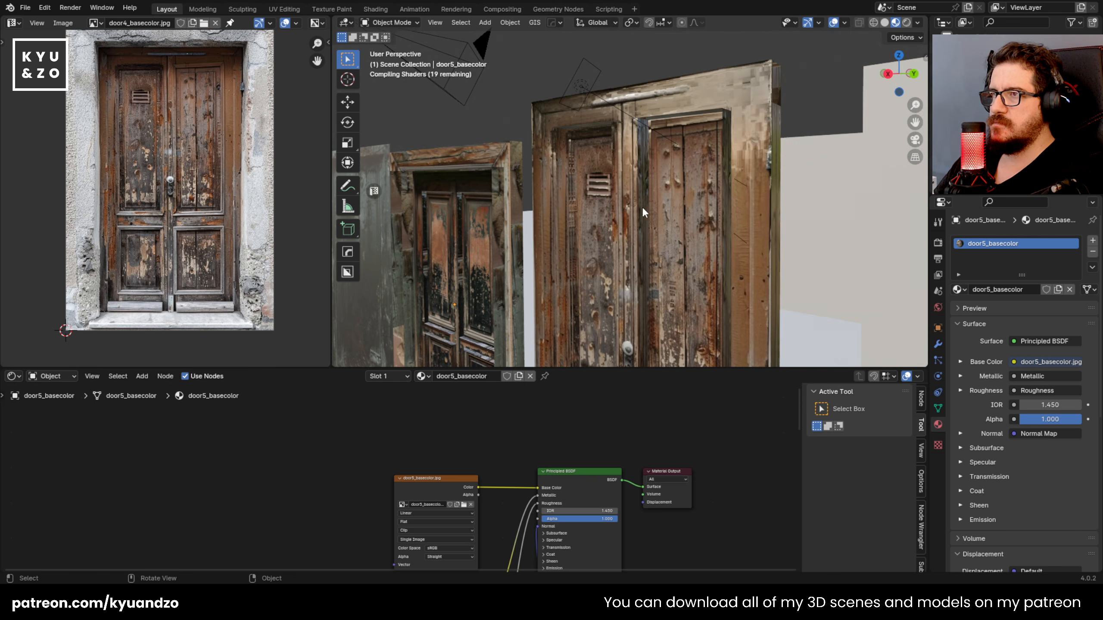
# Step: Select the flat door6 plane beside door5 and bring it into view from the front
pyautogui.hotkey('shift', '`')
pyautogui.press('w')
pyautogui.press('e')
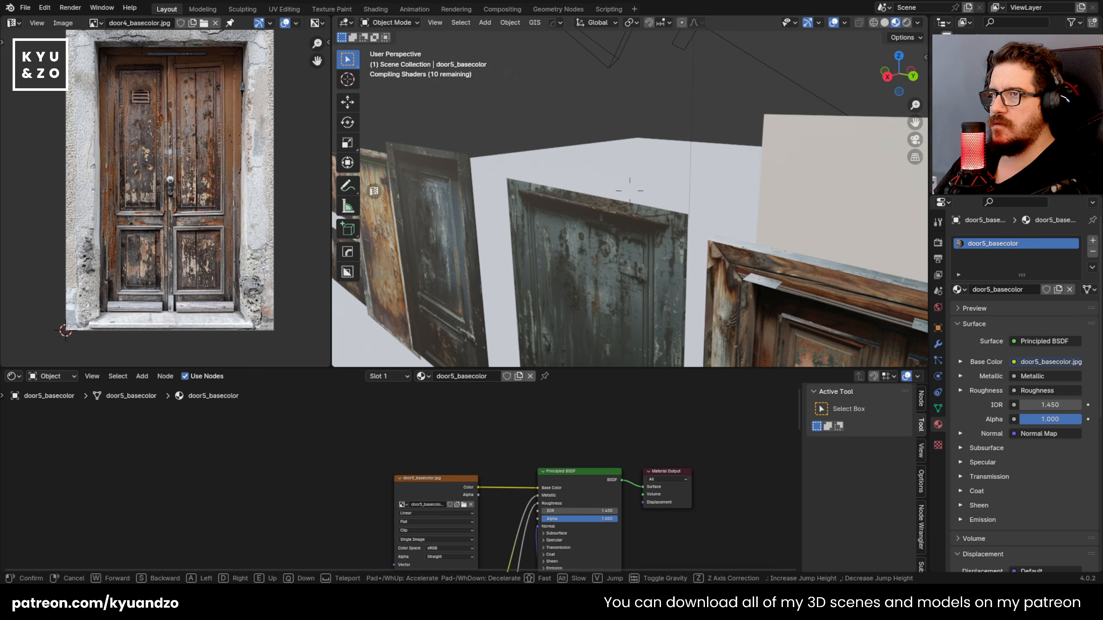
pyautogui.click(630, 191)
pyautogui.click(624, 227)
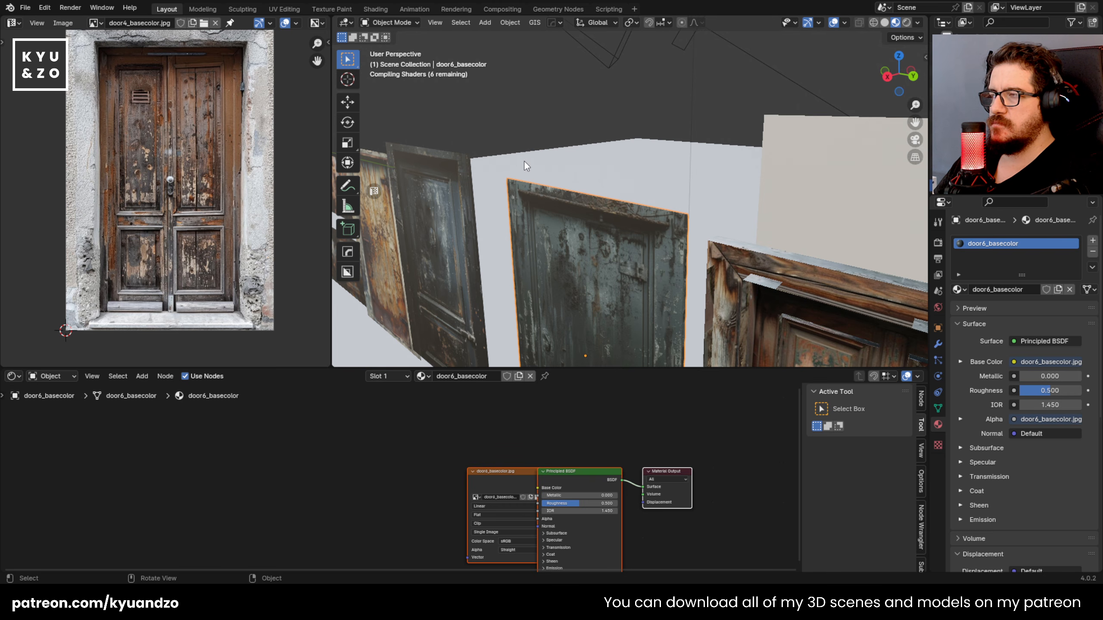
pyautogui.scroll(-10, 524, 161)
pyautogui.moveTo(523, 160); pyautogui.dragTo(496, 147, button='middle')
pyautogui.scroll(10, 524, 160)
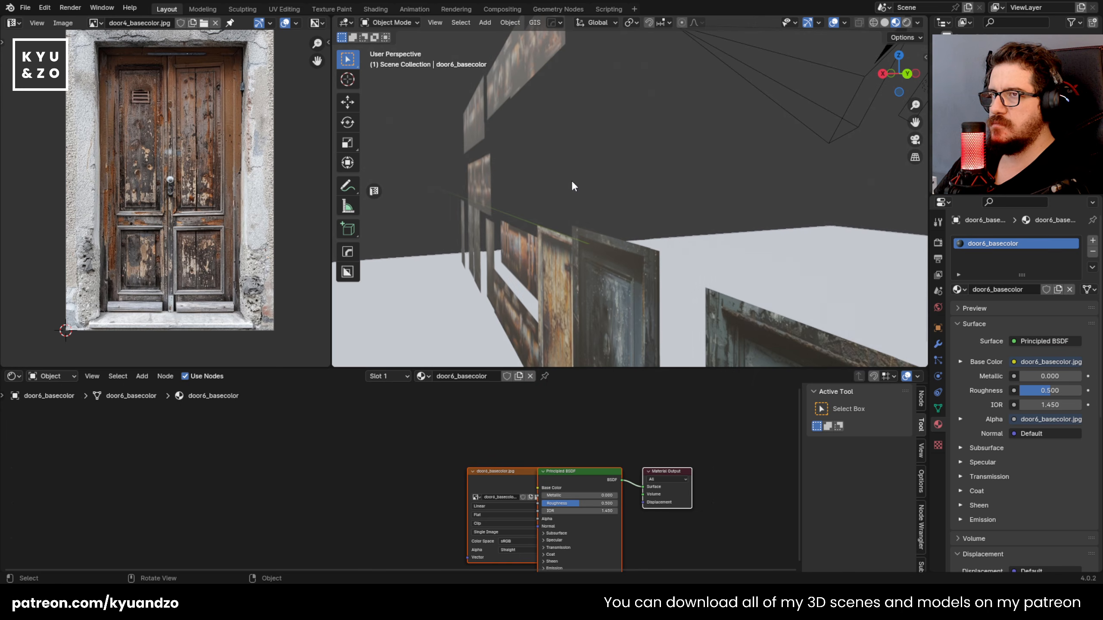
pyautogui.scroll(-4, 589, 167)
pyautogui.moveTo(539, 182); pyautogui.dragTo(596, 211, button='middle')
pyautogui.hotkey('shift', '`')
pyautogui.press('w')
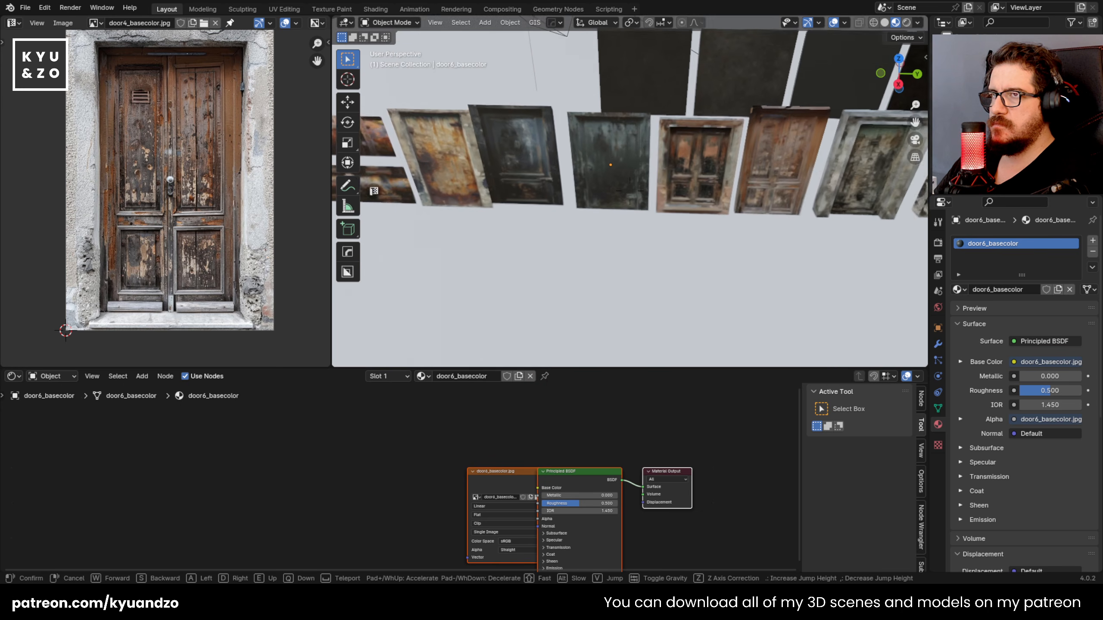
pyautogui.click(767, 246)
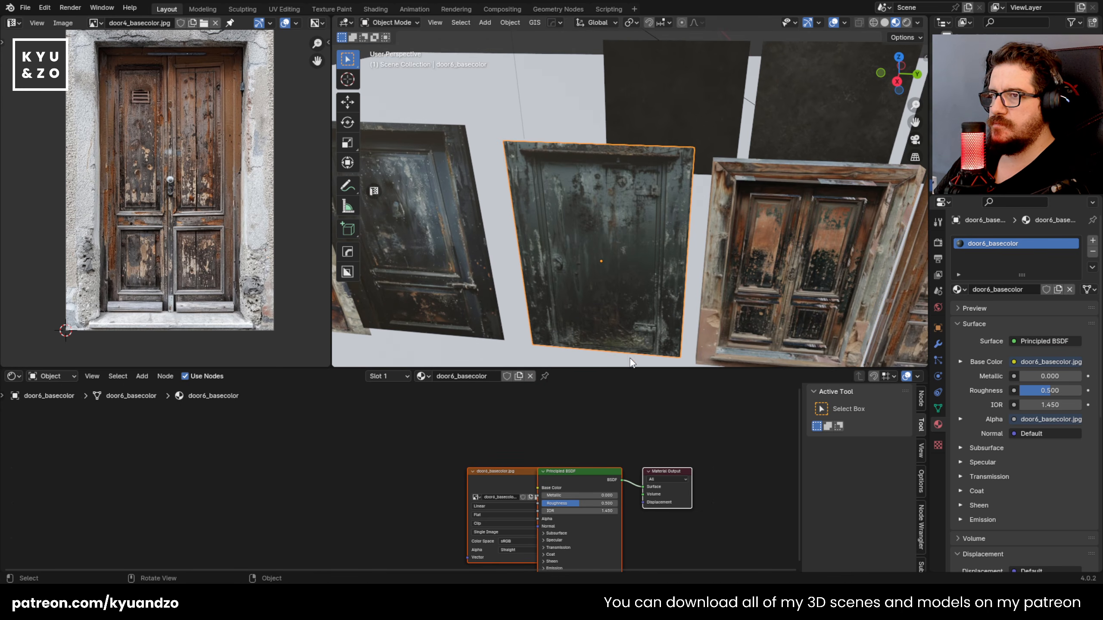
# Step: Use Principled Texture Setup on door6's shader to add its metallic, roughness and normal maps beside the base colour image
pyautogui.moveTo(629, 368); pyautogui.dragTo(630, 418)
pyautogui.scroll(5, 490, 474)
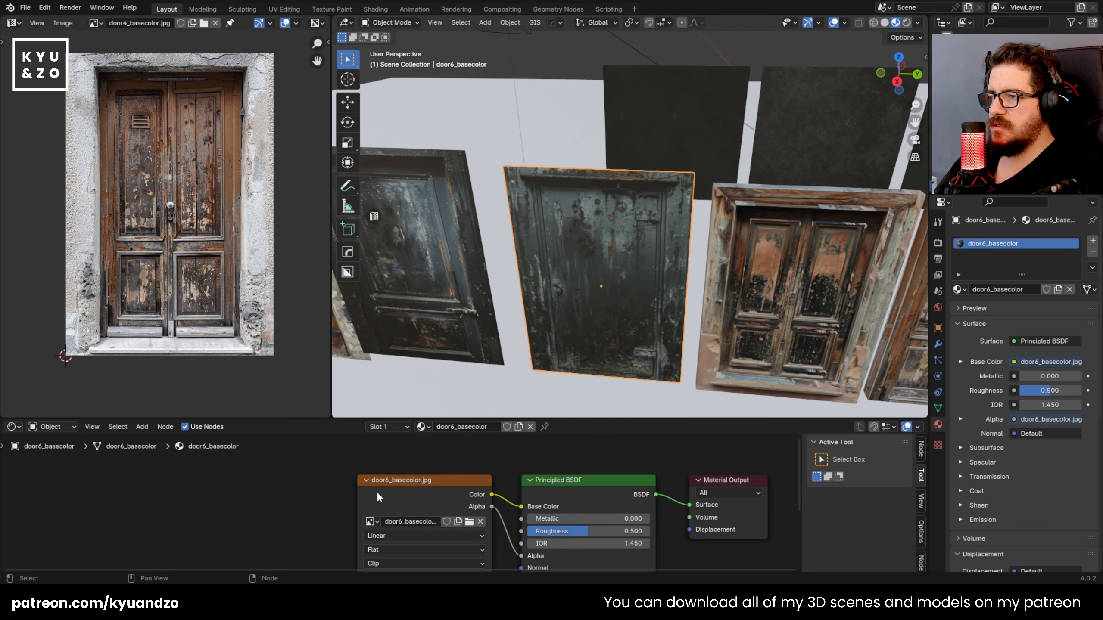
pyautogui.moveTo(378, 498); pyautogui.dragTo(303, 515)
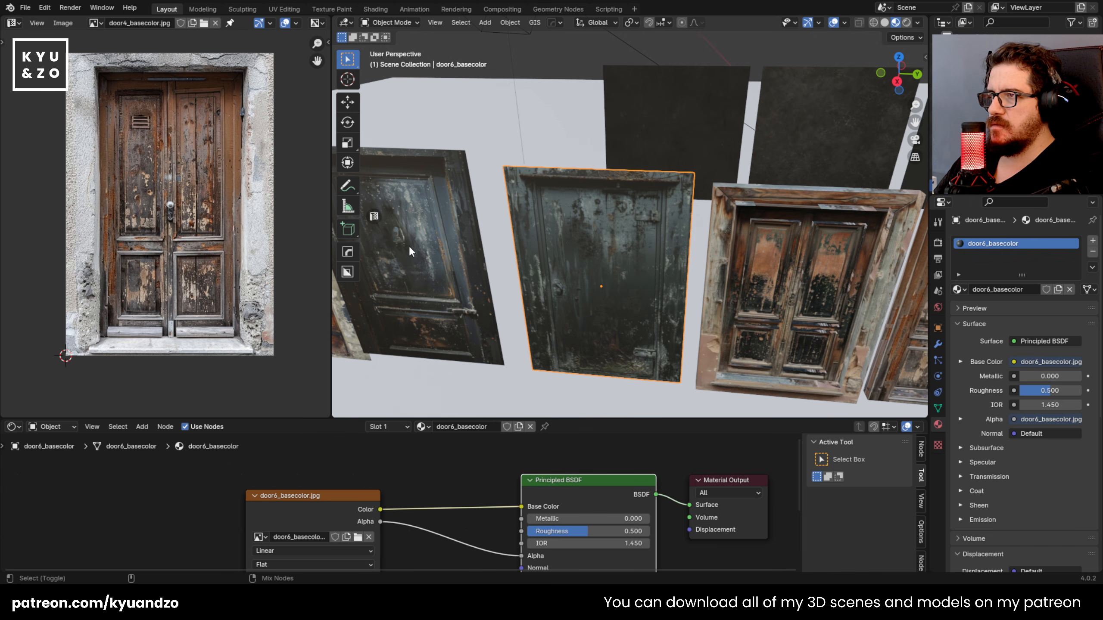
pyautogui.hotkey('ctrl', 'shift', 't')
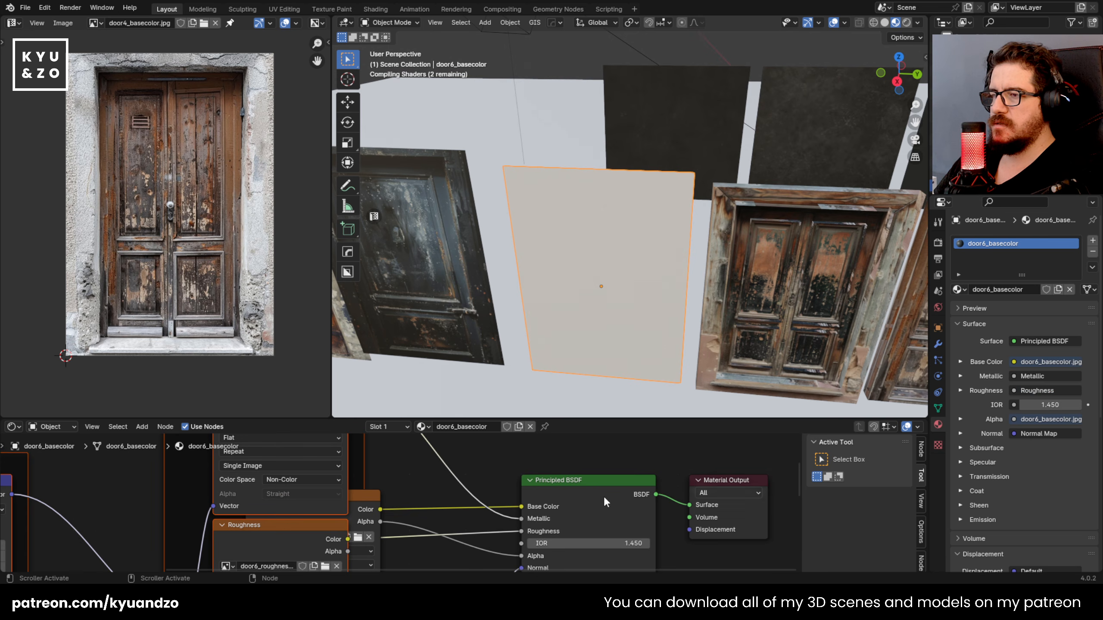
# Step: Move the added map nodes below door6's base colour image and disconnect the image from the shader's Alpha input
pyautogui.scroll(-12, 394, 468)
pyautogui.moveTo(345, 452); pyautogui.dragTo(361, 548)
pyautogui.scroll(6, 393, 514)
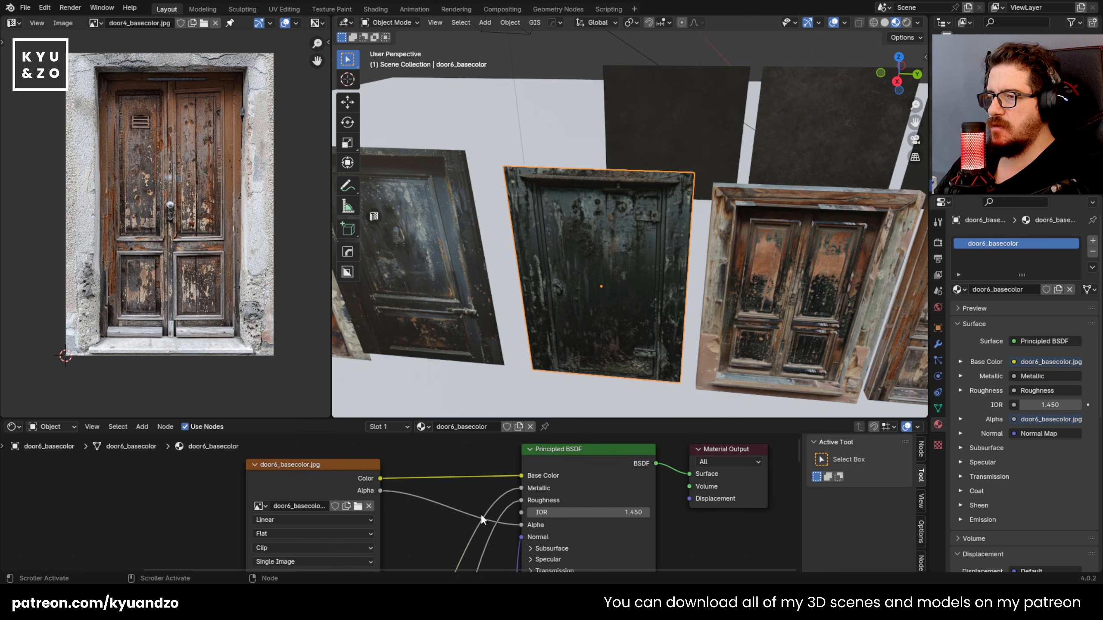
pyautogui.moveTo(523, 522); pyautogui.dragTo(417, 504)
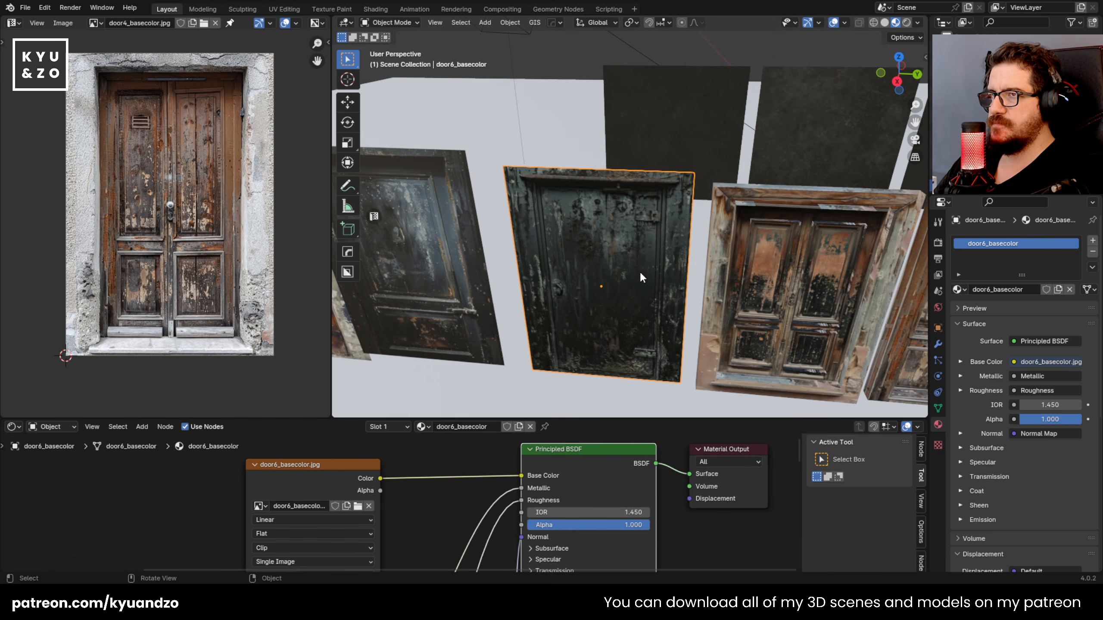
# Step: Add two vertical loop cuts to the door6 plane along the inner side edges of the photographed frame
pyautogui.scroll(1, 671, 193)
pyautogui.press('Tab')
pyautogui.hotkey('ctrl', 'r')
pyautogui.click(676, 164)
pyautogui.click(735, 166)
pyautogui.hotkey('ctrl', 'r')
pyautogui.click(514, 164)
pyautogui.click(449, 170)
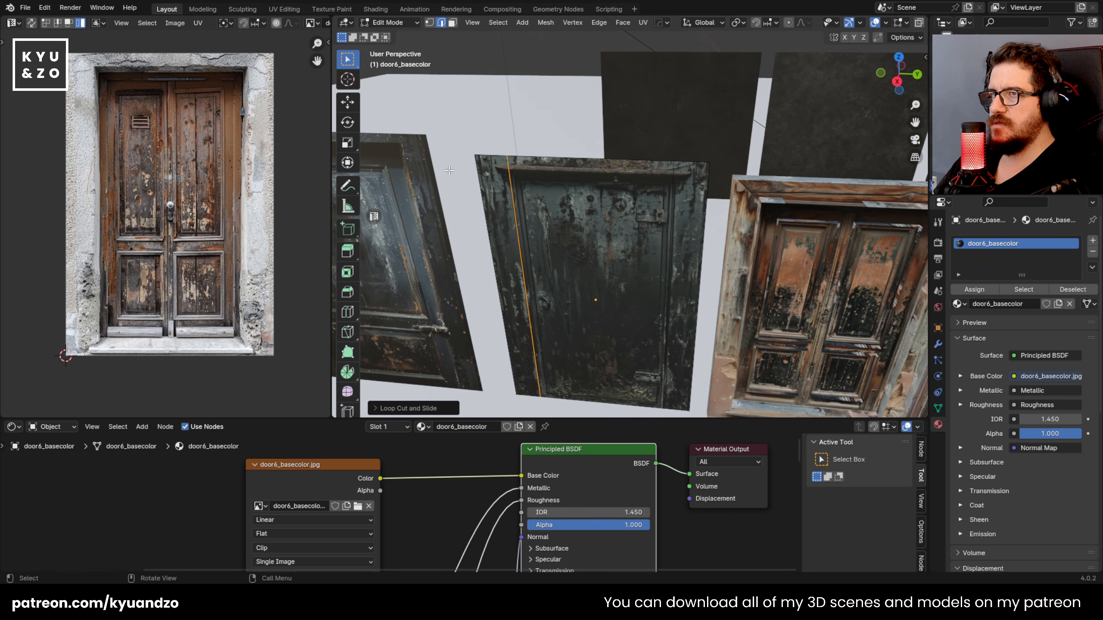
# Step: Add two horizontal loop cuts to door6, one under the top of the frame and one just above the bottom edge
pyautogui.hotkey('ctrl', 'r')
pyautogui.click(509, 170)
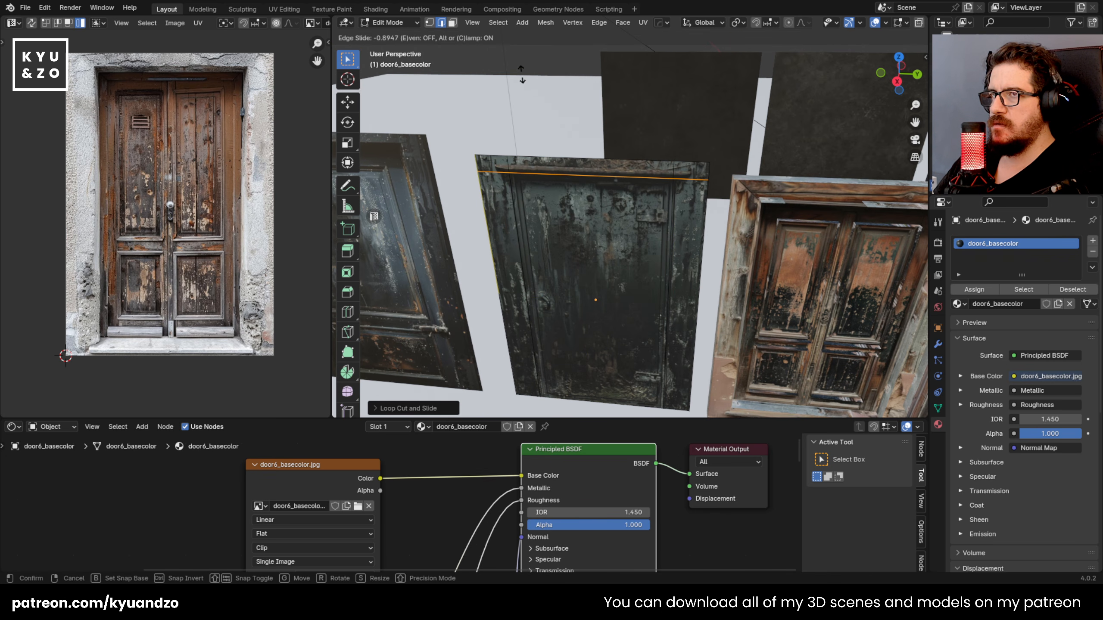
pyautogui.click(522, 74)
pyautogui.keyDown('shift'); pyautogui.moveTo(569, 321); pyautogui.dragTo(495, 238, button='middle'); pyautogui.keyUp('shift')
pyautogui.scroll(4, 552, 229)
pyautogui.hotkey('ctrl', 'r')
pyautogui.click(492, 237)
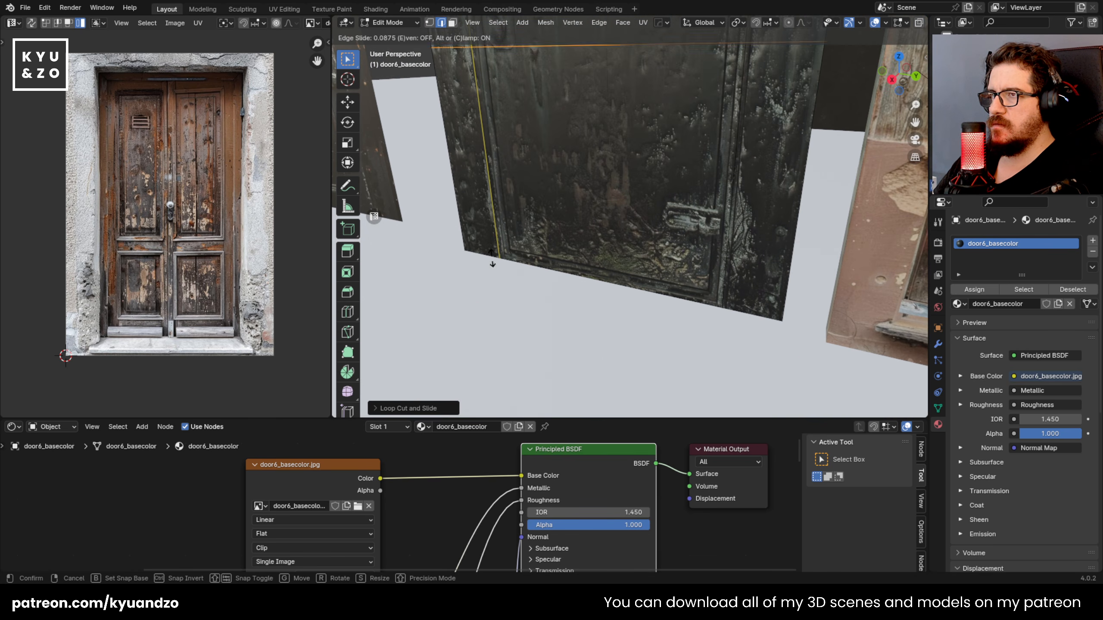
pyautogui.click(507, 102)
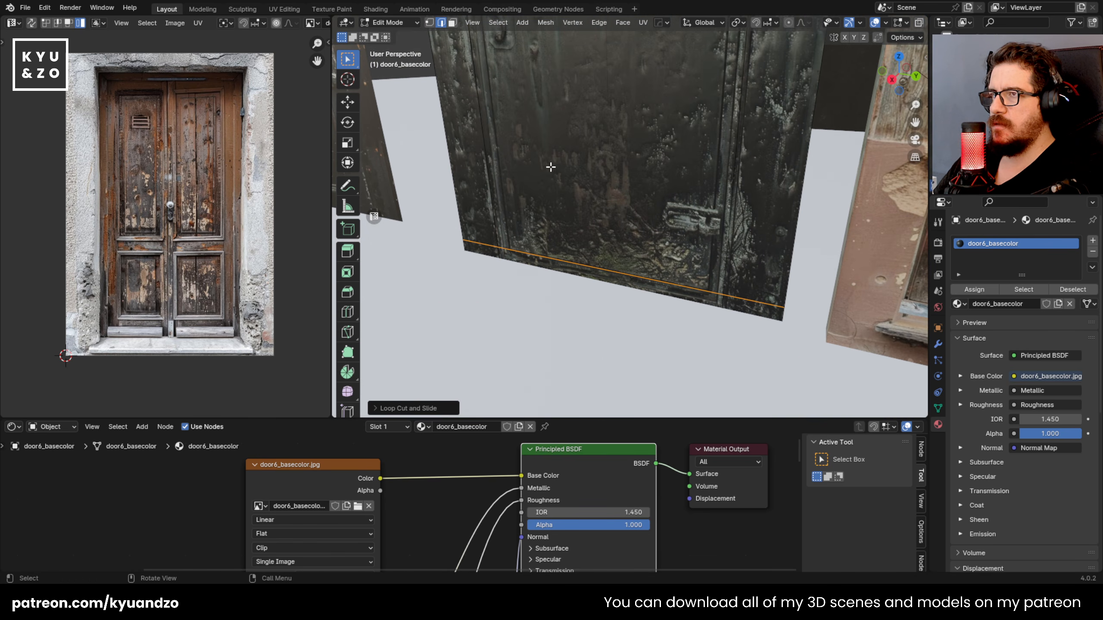
# Step: Select door6's central panel face and extrude it backward about 0.06 m to recess it in the frame
pyautogui.press('3')
pyautogui.click(689, 181)
pyautogui.click(752, 290)
pyautogui.click(733, 303)
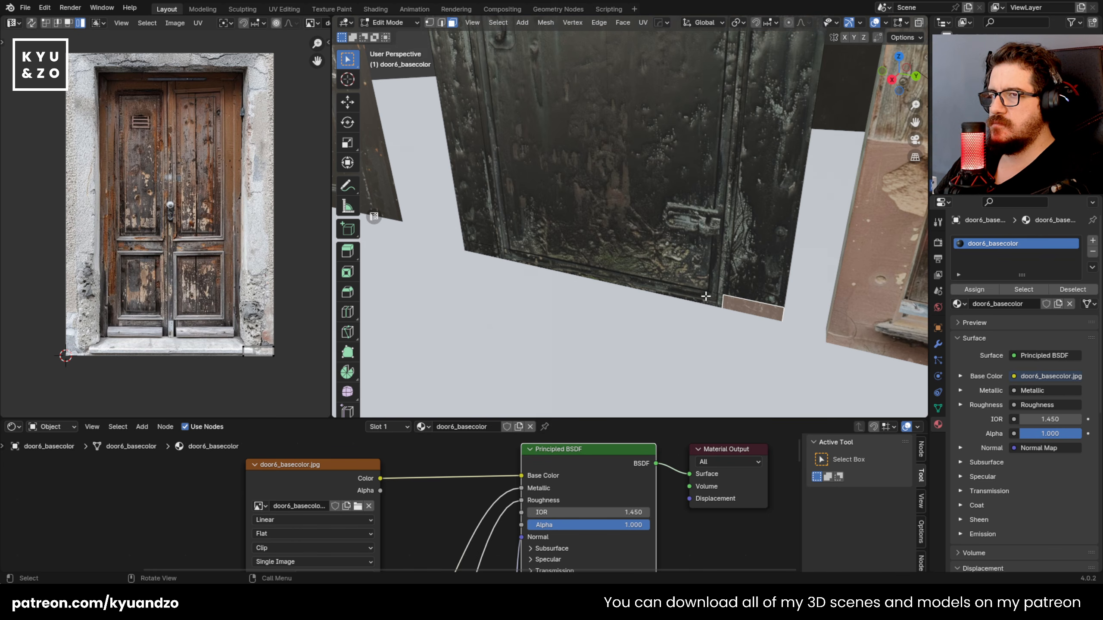
pyautogui.click(708, 297)
pyautogui.keyDown('alt'); pyautogui.click(724, 303); pyautogui.keyUp('alt')
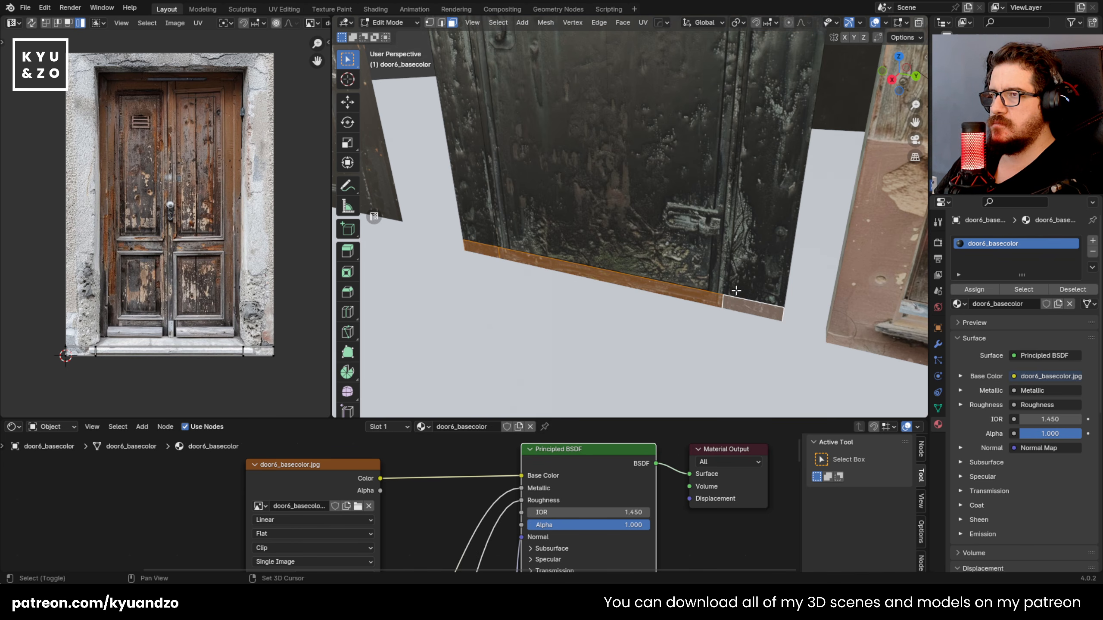
pyautogui.click(681, 187)
pyautogui.moveTo(679, 185); pyautogui.dragTo(653, 261, button='middle')
pyautogui.press('e')
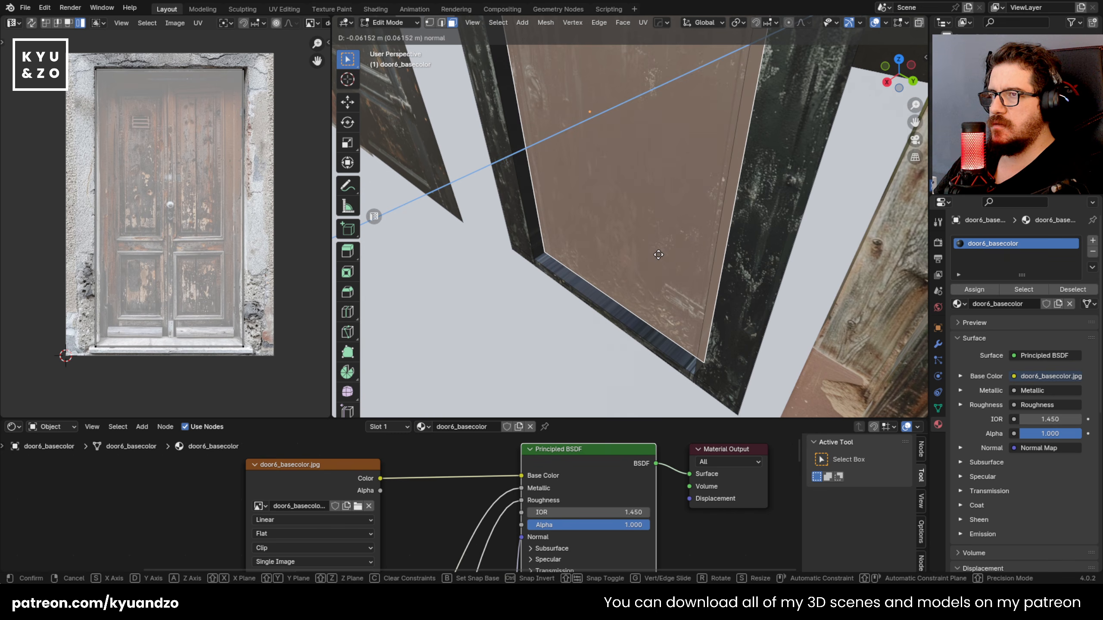
pyautogui.click(658, 254)
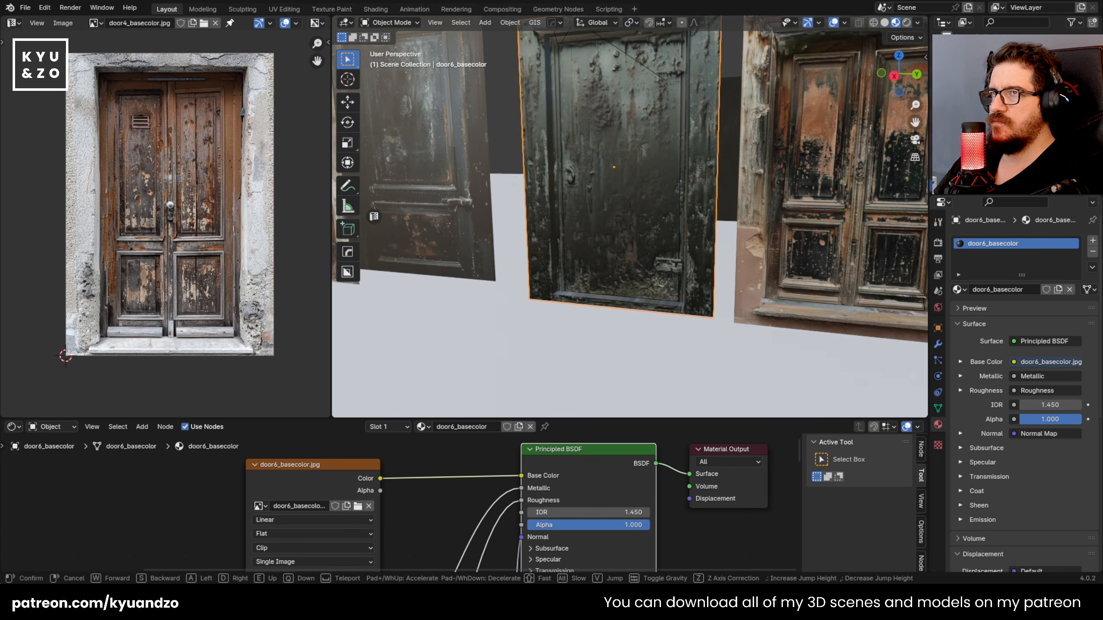
# Step: Examine door6's recessed panel and the side faces around it from the front, above and behind the frame
pyautogui.press('w')
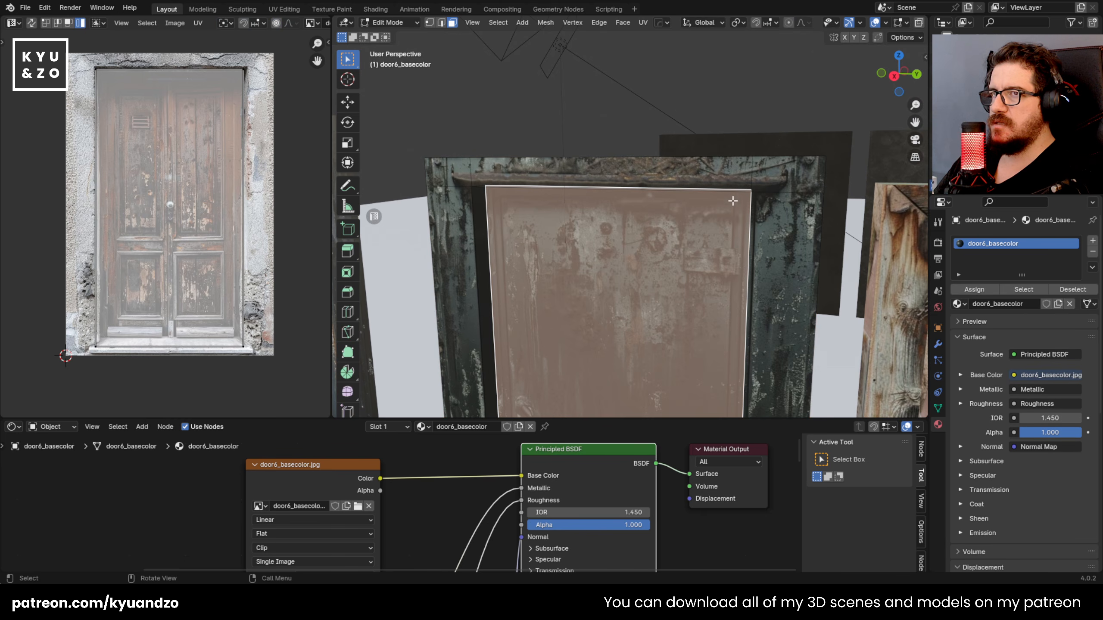
pyautogui.click(774, 185)
pyautogui.scroll(-2, 707, 240)
pyautogui.moveTo(597, 206); pyautogui.dragTo(670, 224, button='middle')
pyautogui.press('2')
pyautogui.hotkey('alt', 'a')
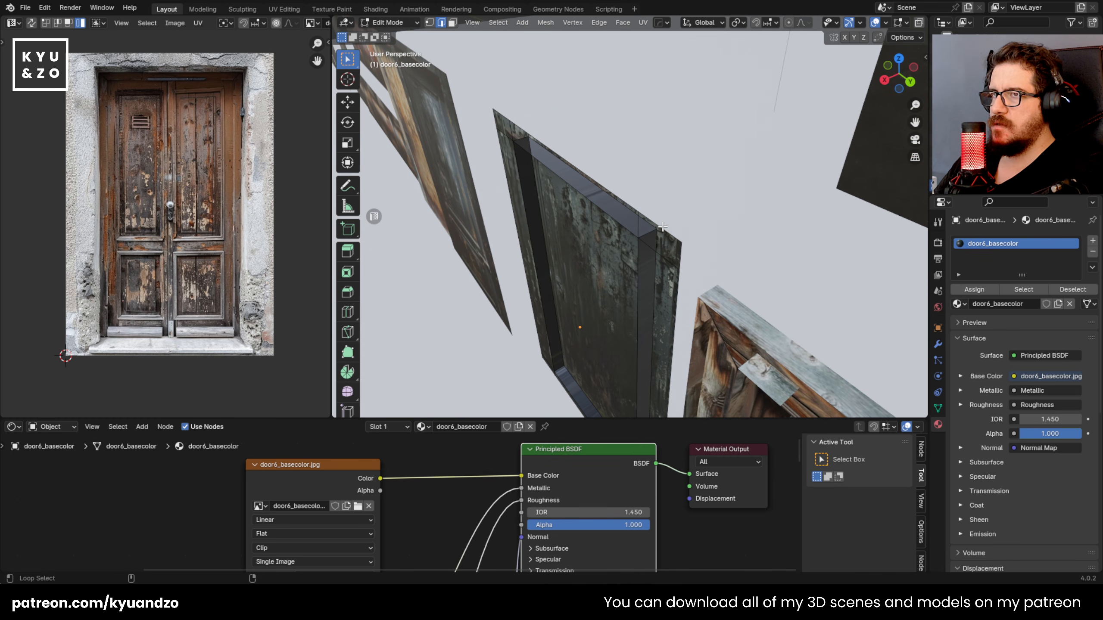
pyautogui.keyDown('alt'); pyautogui.click(654, 230); pyautogui.keyUp('alt')
pyautogui.press('3')
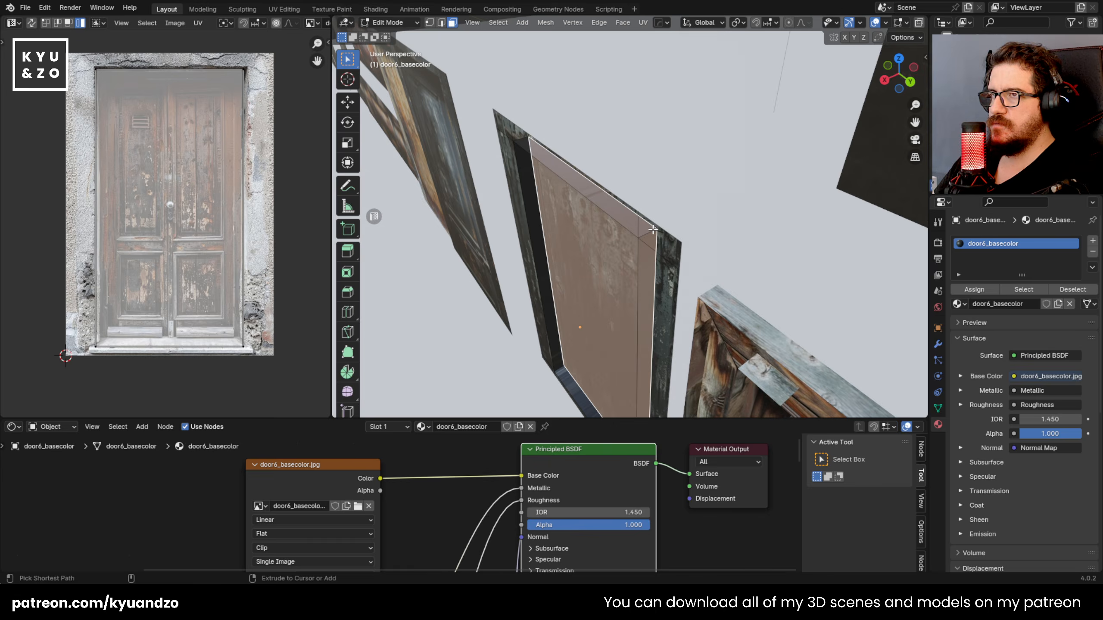
pyautogui.moveTo(640, 229); pyautogui.dragTo(652, 207, button='middle')
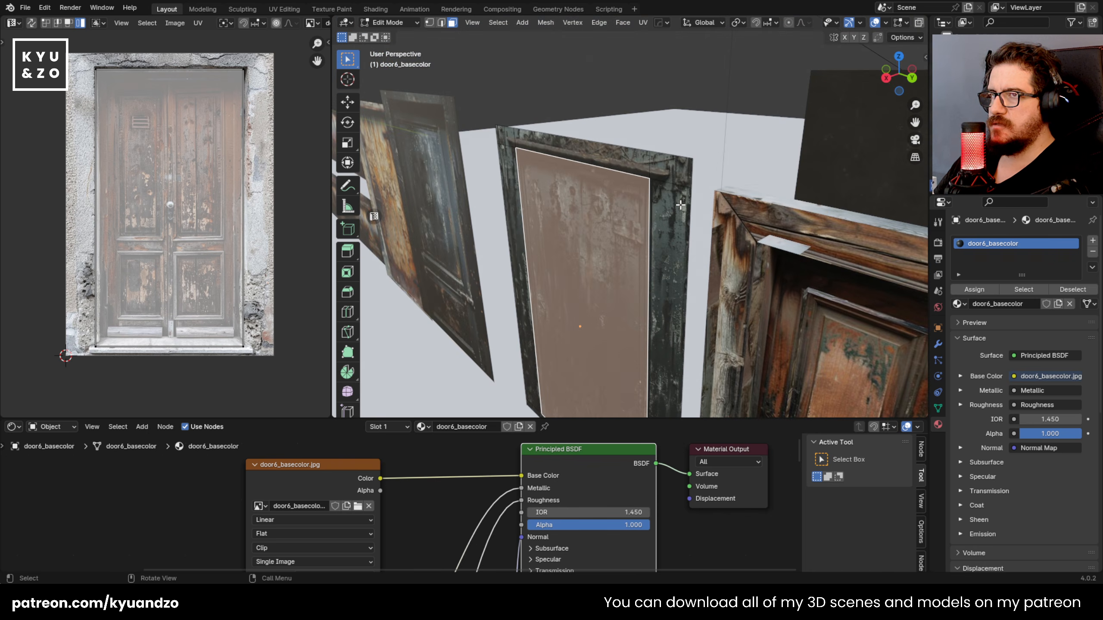
# Step: Select all the frame faces around door6's recessed panel and extrude them forward to give the frame thickness
pyautogui.click(682, 207)
pyautogui.keyDown('shift'); pyautogui.click(671, 172); pyautogui.keyUp('shift')
pyautogui.keyDown('shift'); pyautogui.click(625, 167); pyautogui.keyUp('shift')
pyautogui.keyDown('shift'); pyautogui.click(512, 135); pyautogui.keyUp('shift')
pyautogui.keyDown('shift'); pyautogui.moveTo(511, 136); pyautogui.dragTo(513, 292, button='middle'); pyautogui.keyUp('shift')
pyautogui.keyDown('shift'); pyautogui.click(513, 292); pyautogui.keyUp('shift')
pyautogui.keyDown('shift'); pyautogui.click(546, 309); pyautogui.keyUp('shift')
pyautogui.keyDown('shift'); pyautogui.click(546, 310); pyautogui.keyUp('shift')
pyautogui.keyDown('shift'); pyautogui.click(554, 320); pyautogui.keyUp('shift')
pyautogui.press('e')
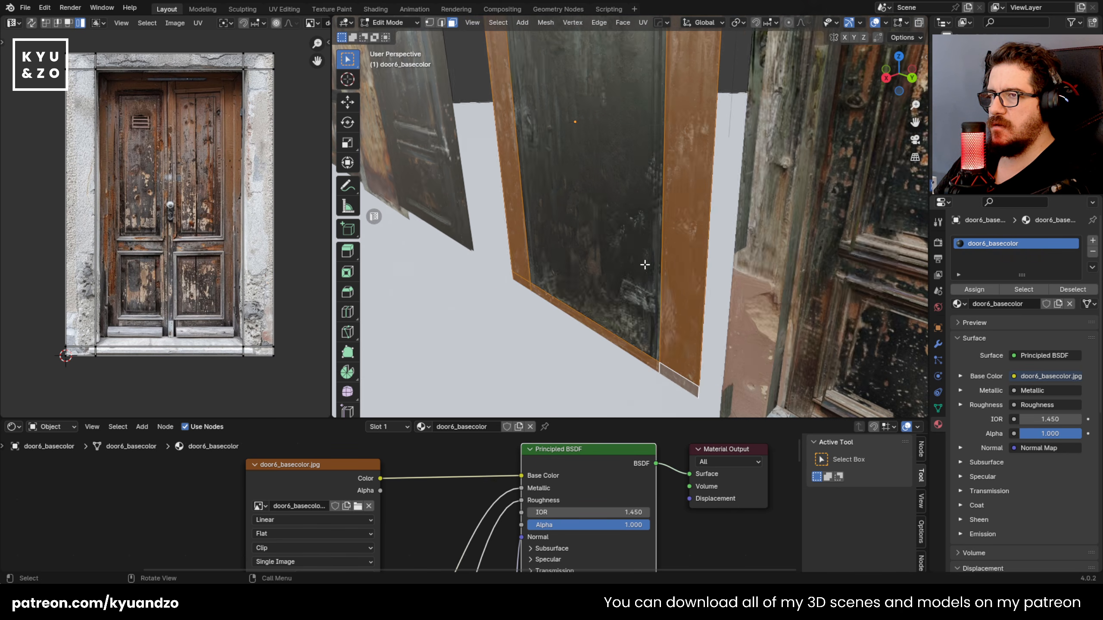
pyautogui.click(664, 268)
# Step: Leave Edit Mode, move door6 along the X axis, and view the top of its frame up close
pyautogui.moveTo(665, 268); pyautogui.dragTo(632, 262, button='middle')
pyautogui.press('Tab')
pyautogui.press('g')
pyautogui.press('x')
pyautogui.click(643, 248)
pyautogui.click(670, 122)
pyautogui.click(654, 170)
pyautogui.moveTo(654, 173); pyautogui.dragTo(586, 102, button='middle')
pyautogui.scroll(3, 634, 167)
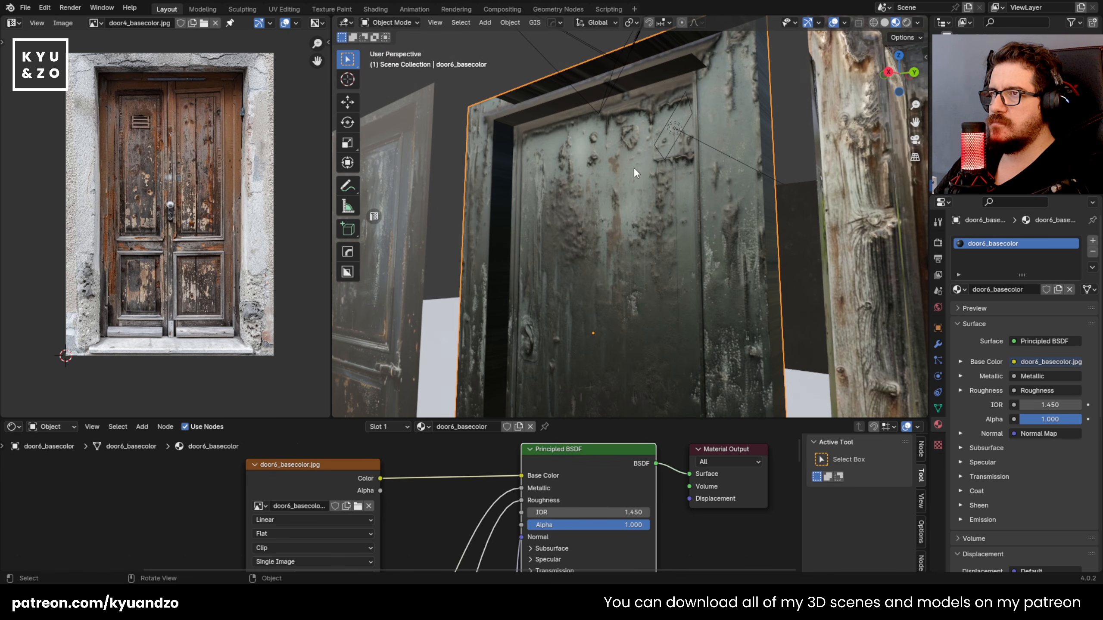
# Step: Try the Opaque blend mode on door6's material and undo the change
pyautogui.moveTo(593, 145); pyautogui.dragTo(595, 154, button='middle')
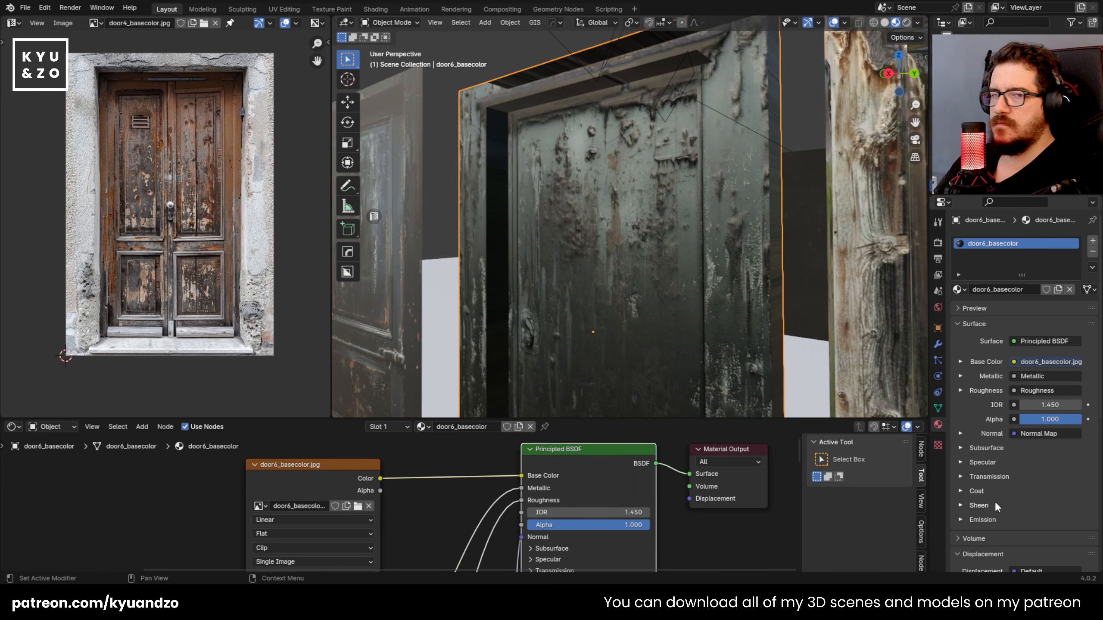
pyautogui.scroll(-10, 1009, 447)
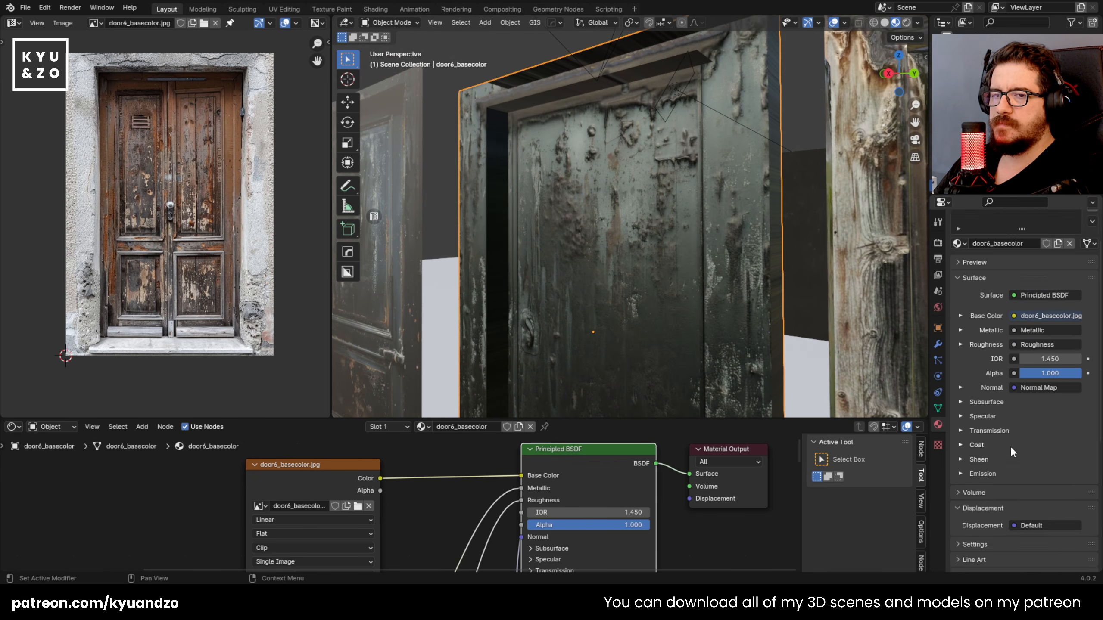
pyautogui.click(1034, 484)
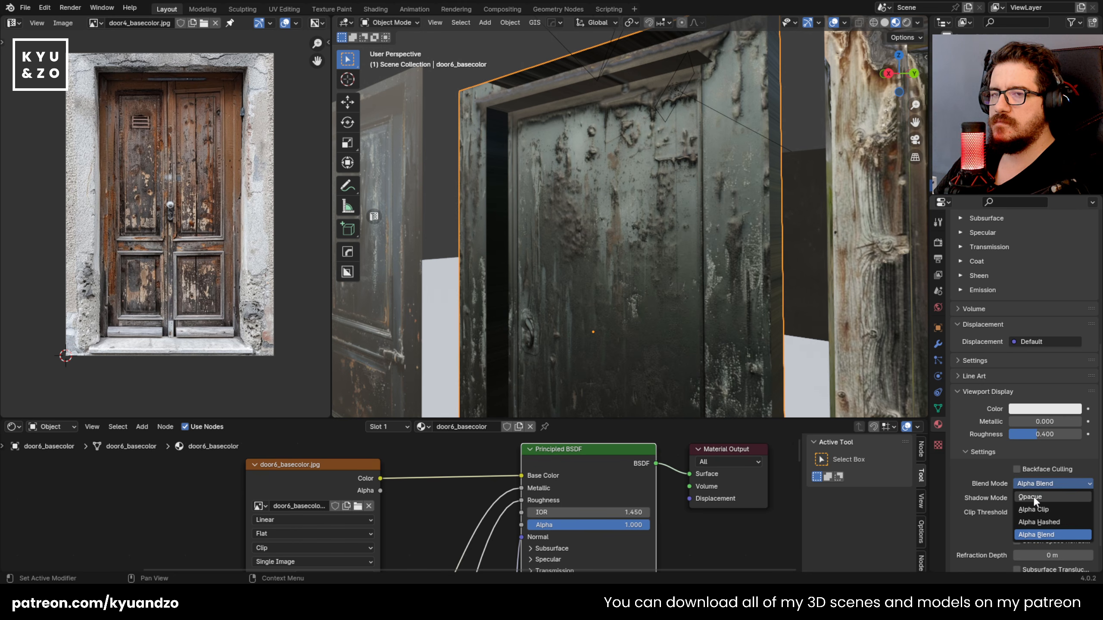
pyautogui.click(1033, 497)
pyautogui.keyDown('shift'); pyautogui.moveTo(606, 128); pyautogui.dragTo(592, 242, button='middle'); pyautogui.keyUp('shift')
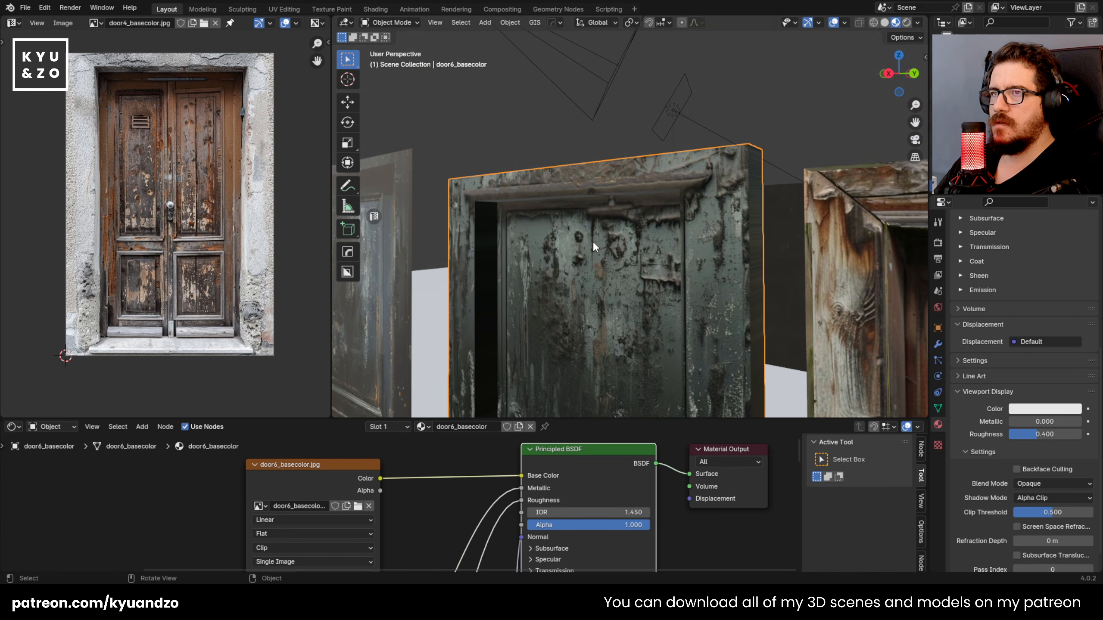
pyautogui.hotkey('ctrl', 'z')
# Step: Examine how door6's upper recess face displays against the front of the frame with the Alpha Blend mode
pyautogui.scroll(3, 615, 220)
pyautogui.scroll(-4, 615, 220)
pyautogui.moveTo(611, 185); pyautogui.dragTo(589, 226, button='middle')
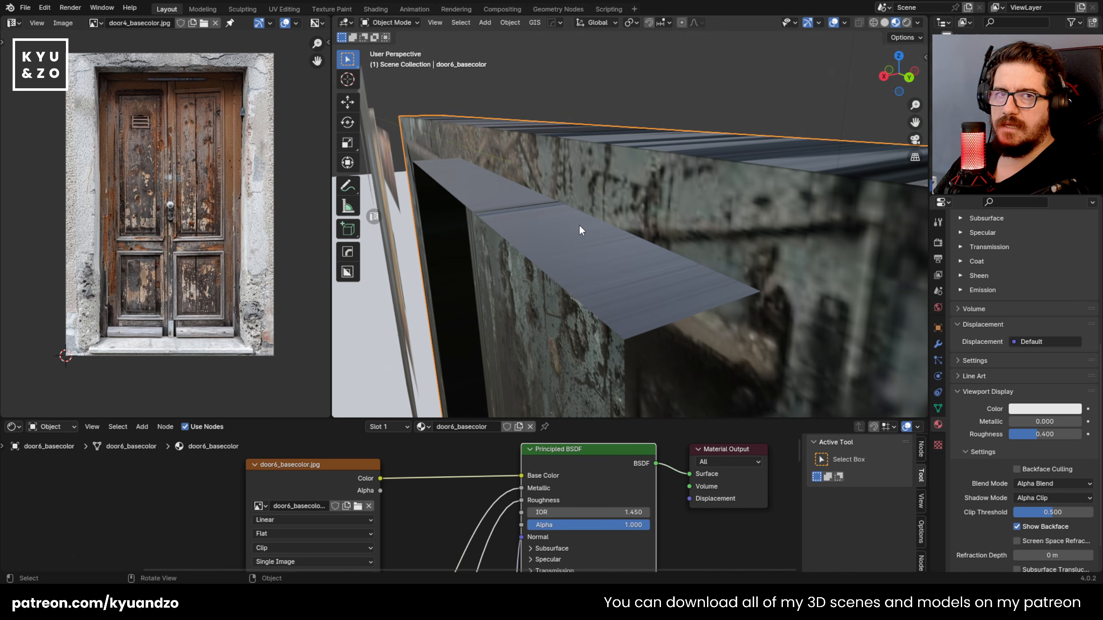
pyautogui.scroll(-5, 577, 224)
pyautogui.scroll(5, 580, 227)
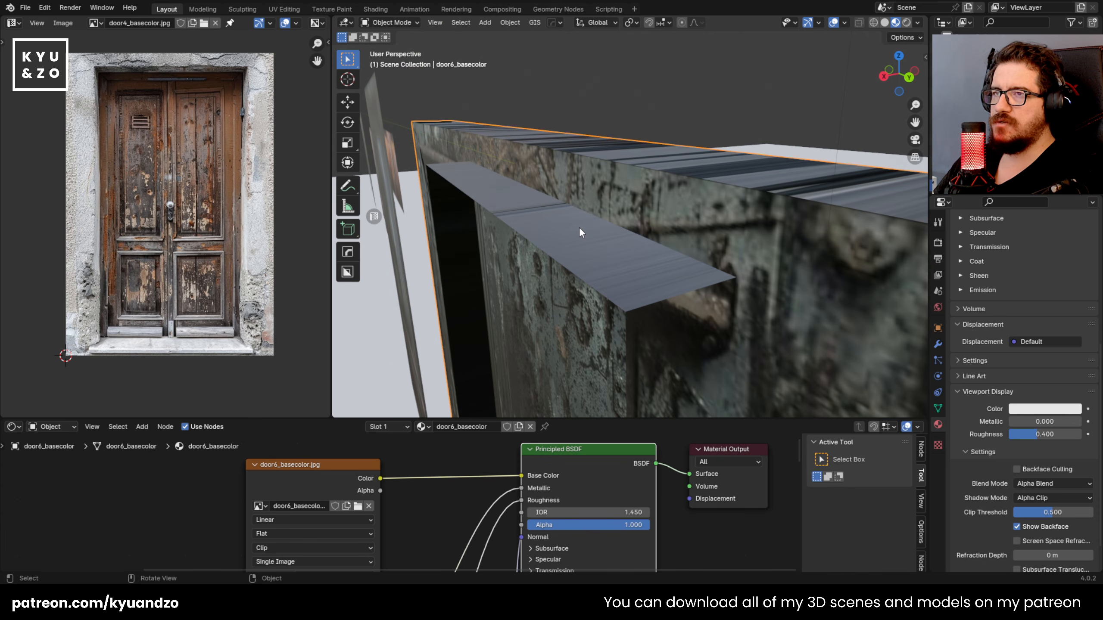
pyautogui.click(621, 162)
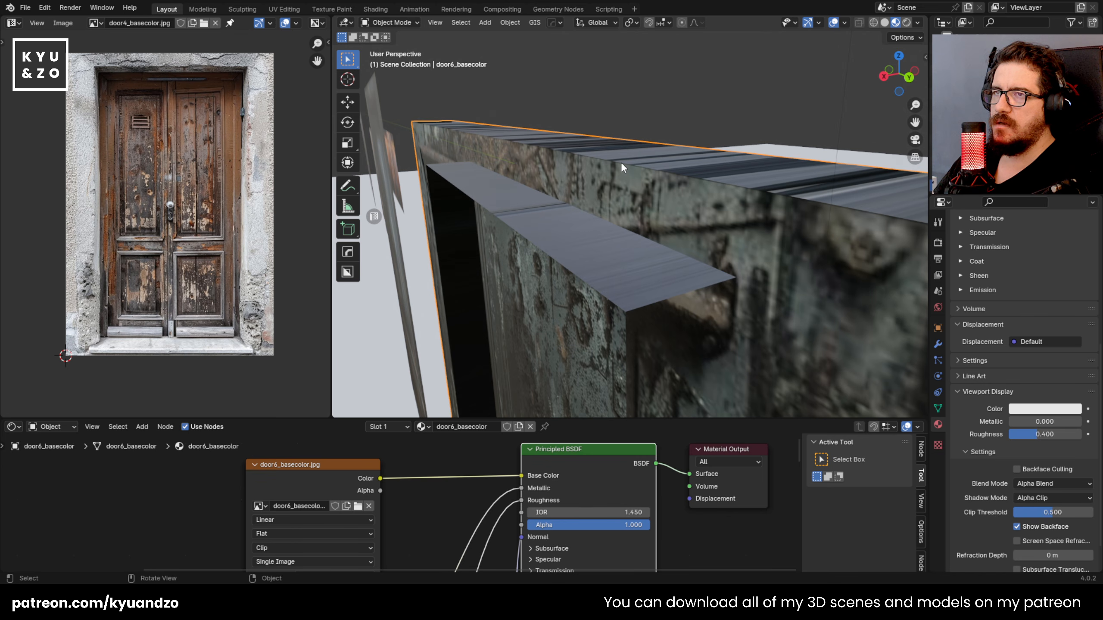
pyautogui.scroll(-2, 620, 162)
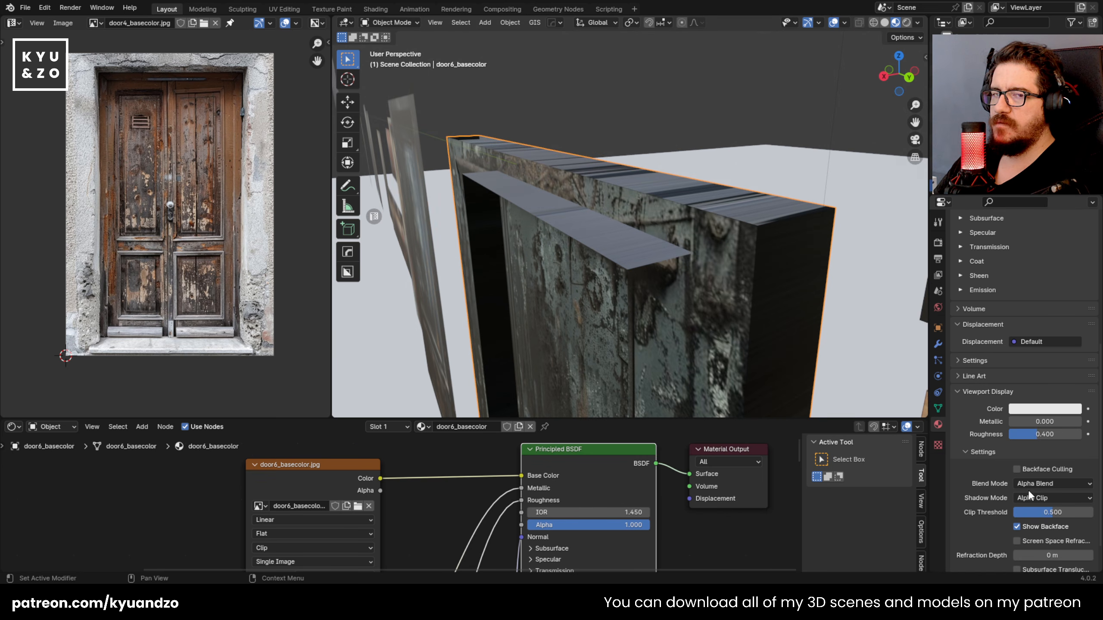
pyautogui.click(643, 229)
pyautogui.moveTo(644, 229); pyautogui.dragTo(637, 147, button='middle')
pyautogui.press('Tab')
pyautogui.scroll(-6, 637, 151)
pyautogui.scroll(4, 641, 151)
pyautogui.press('Tab')
pyautogui.scroll(2, 641, 150)
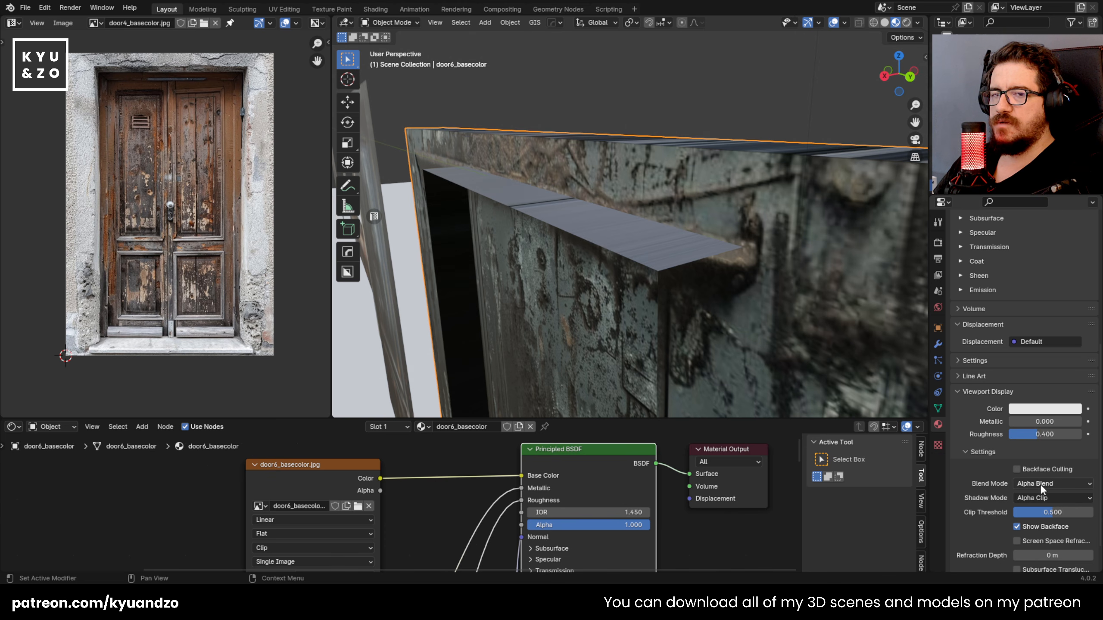
# Step: Set both the Blend Mode and the Shadow Mode of door6's material to Opaque
pyautogui.click(937, 425)
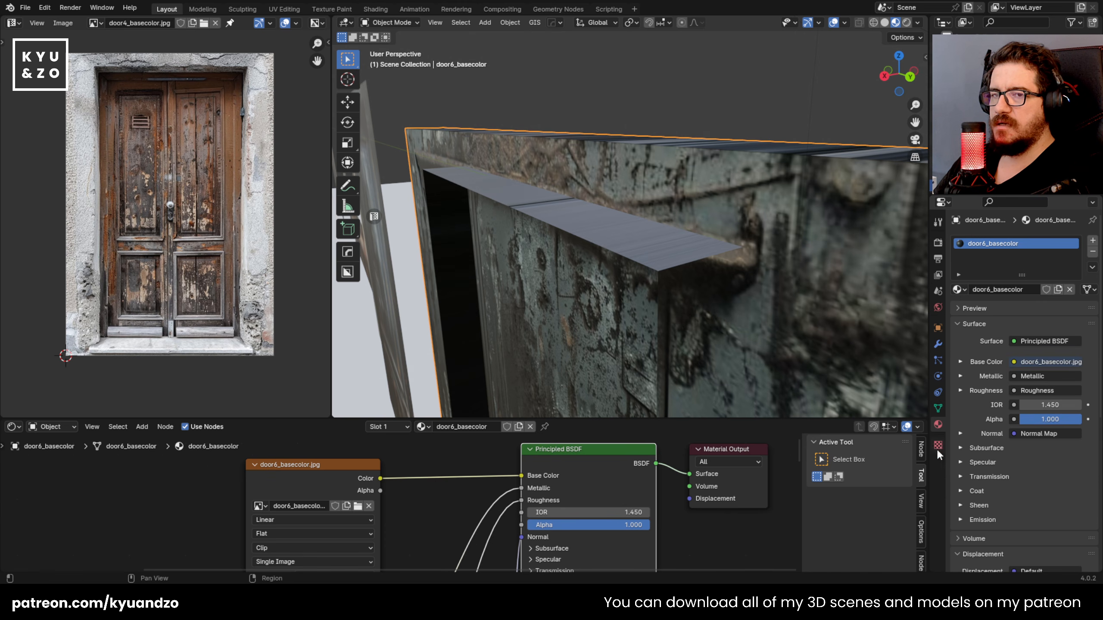
pyautogui.scroll(-10, 983, 438)
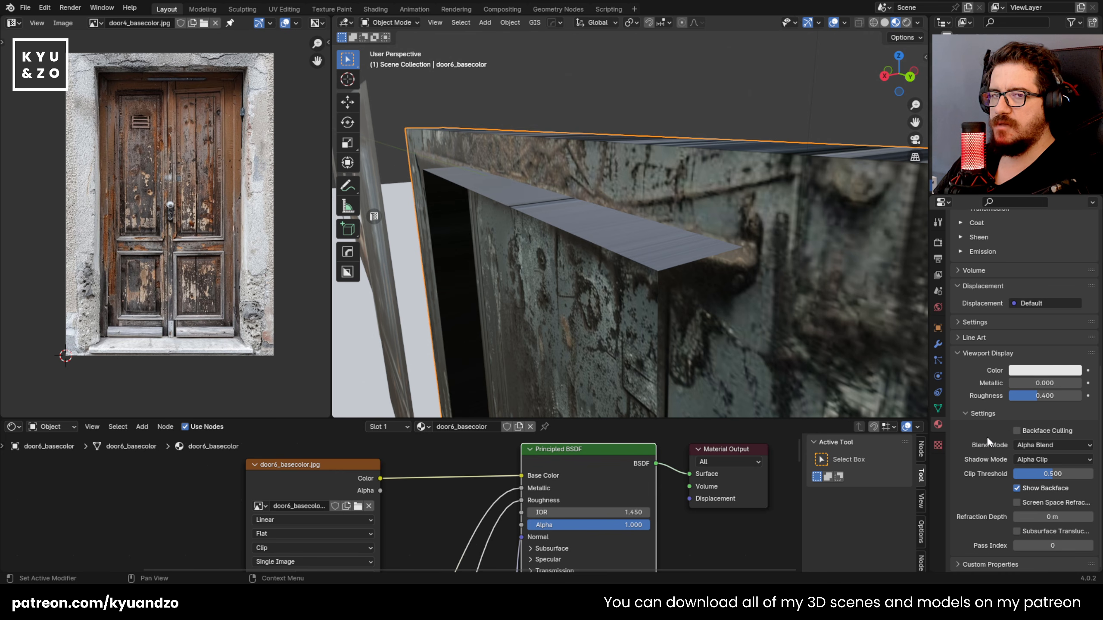
pyautogui.click(1037, 446)
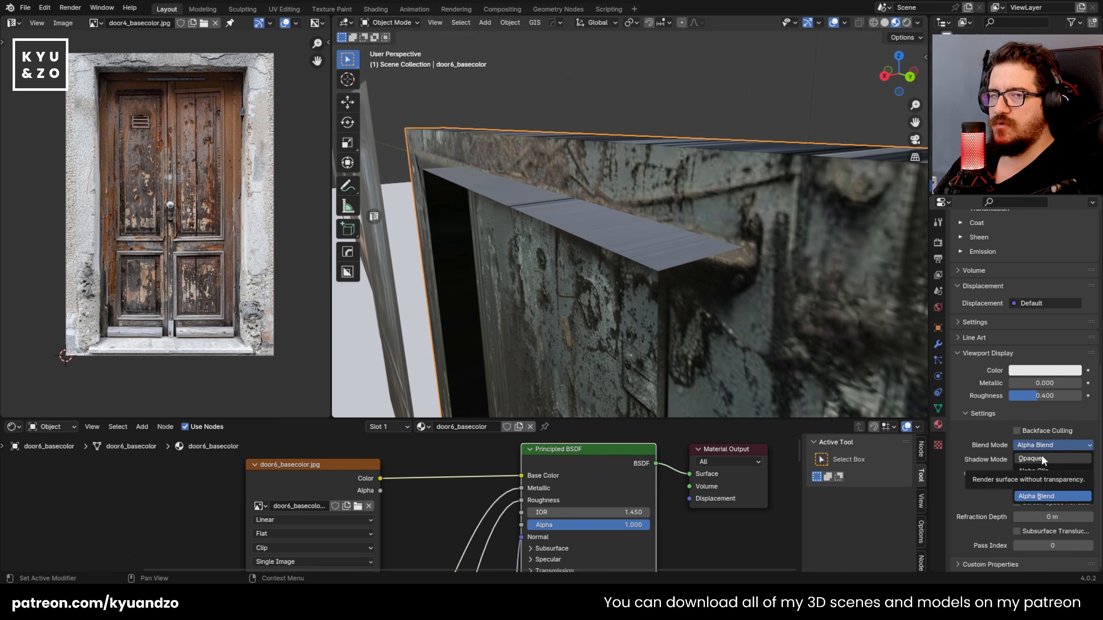
pyautogui.click(1040, 457)
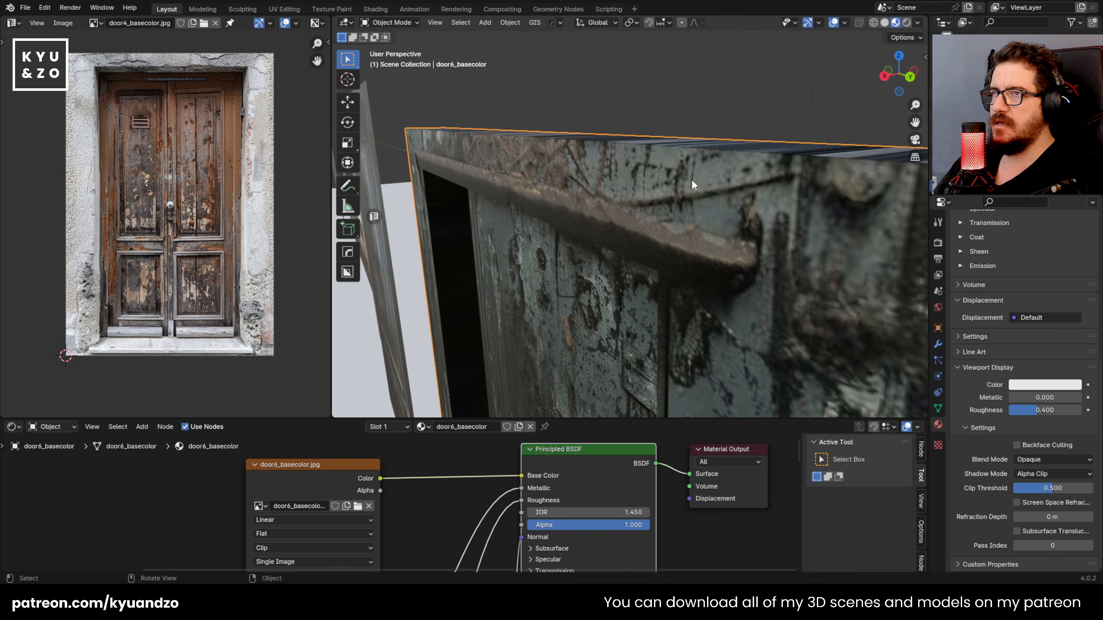
pyautogui.scroll(-15, 694, 180)
pyautogui.scroll(17, 711, 185)
pyautogui.scroll(-2, 711, 184)
pyautogui.scroll(-5, 722, 195)
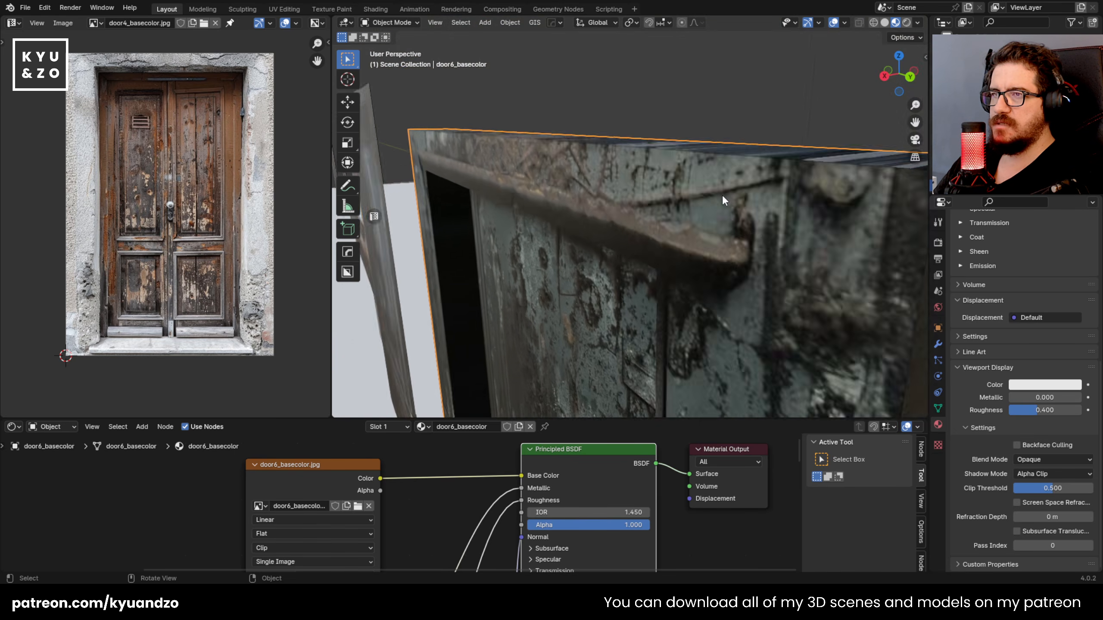
pyautogui.click(1045, 475)
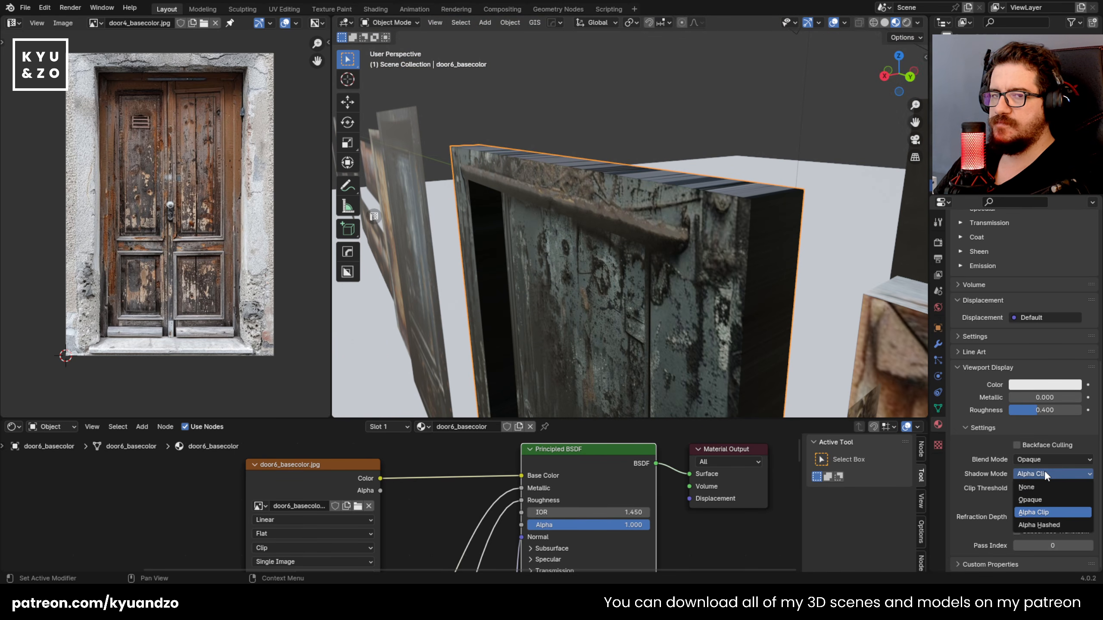
pyautogui.click(1040, 499)
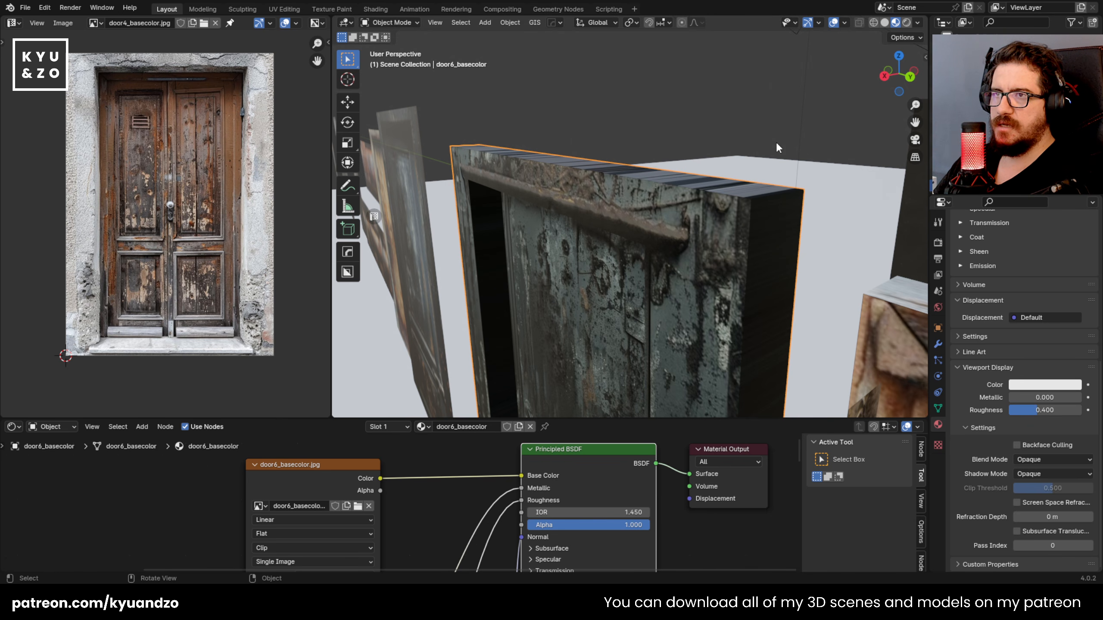
# Step: Cube-project the UVs of the top outer face of door6's frame in Edit Mode
pyautogui.scroll(-5, 721, 194)
pyautogui.scroll(8, 726, 192)
pyautogui.scroll(-6, 728, 192)
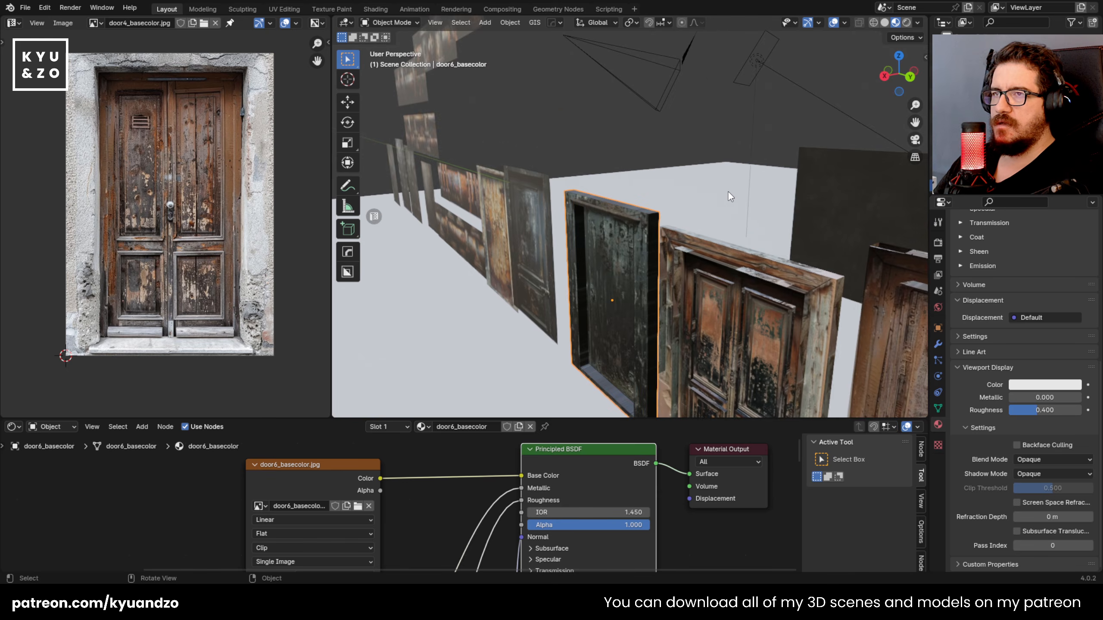
pyautogui.scroll(5, 728, 192)
pyautogui.hotkey('shift', '`')
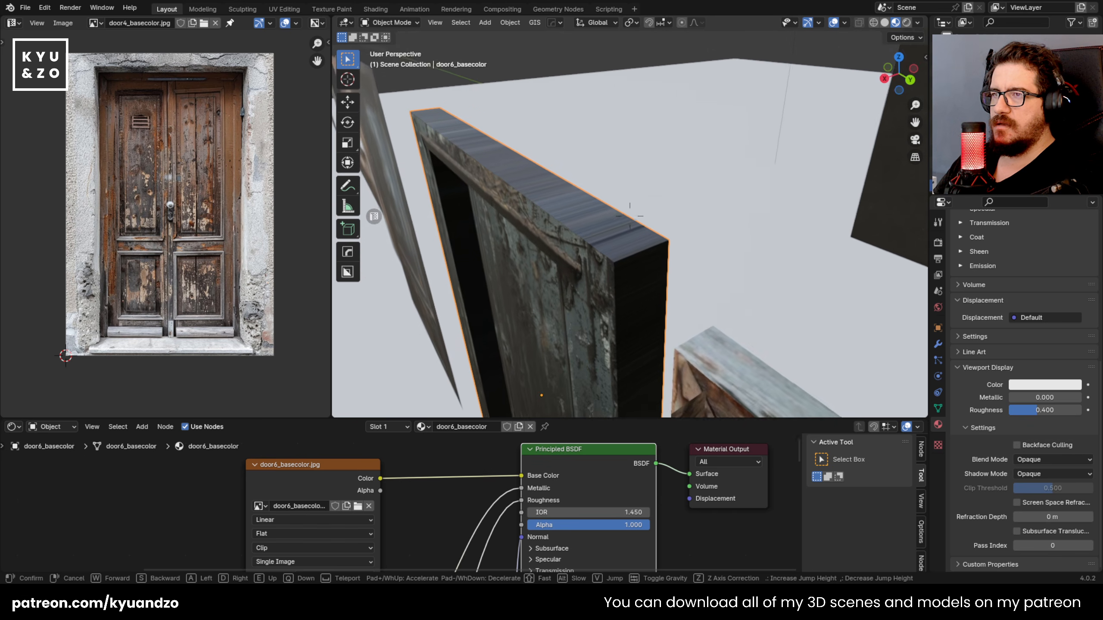
pyautogui.press('Return')
pyautogui.press('Tab')
pyautogui.hotkey('alt', 'a')
pyautogui.press('a')
pyautogui.press('u')
pyautogui.click(621, 253)
# Step: Rotate the projected UVs by 90 degrees, move them onto the frame strip of the door texture, and leave Edit Mode
pyautogui.write('r90')
pyautogui.press('Return')
pyautogui.press('g')
pyautogui.click(265, 238)
pyautogui.press('Tab')
# Step: Show door6_basecolor.jpg in the image editor as the reference for door6's UVs
pyautogui.hotkey('shift', '`')
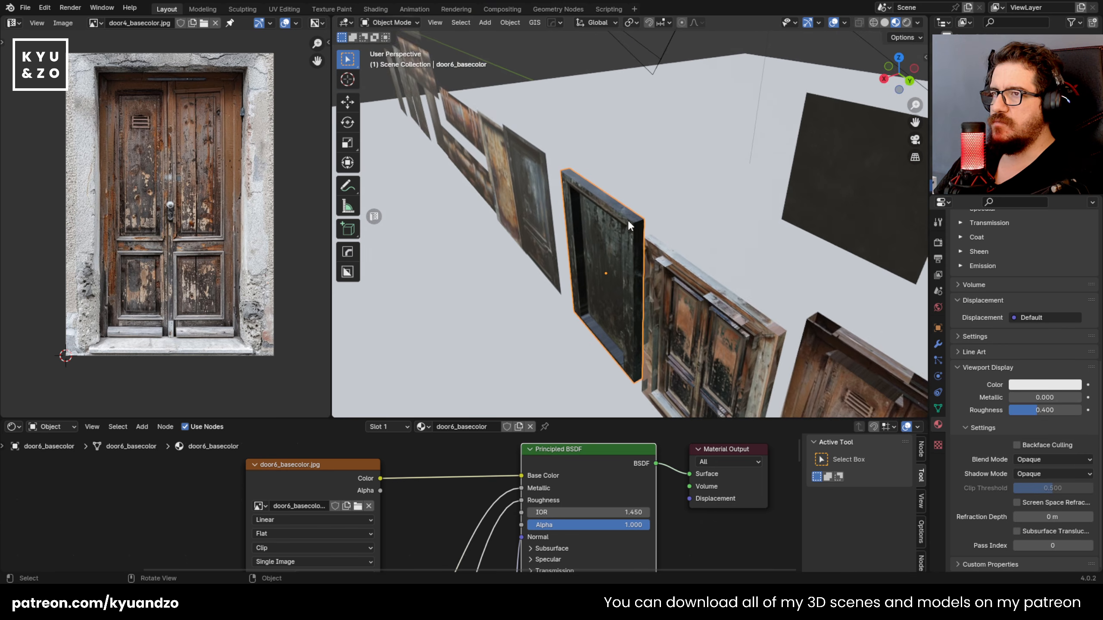
pyautogui.press('w')
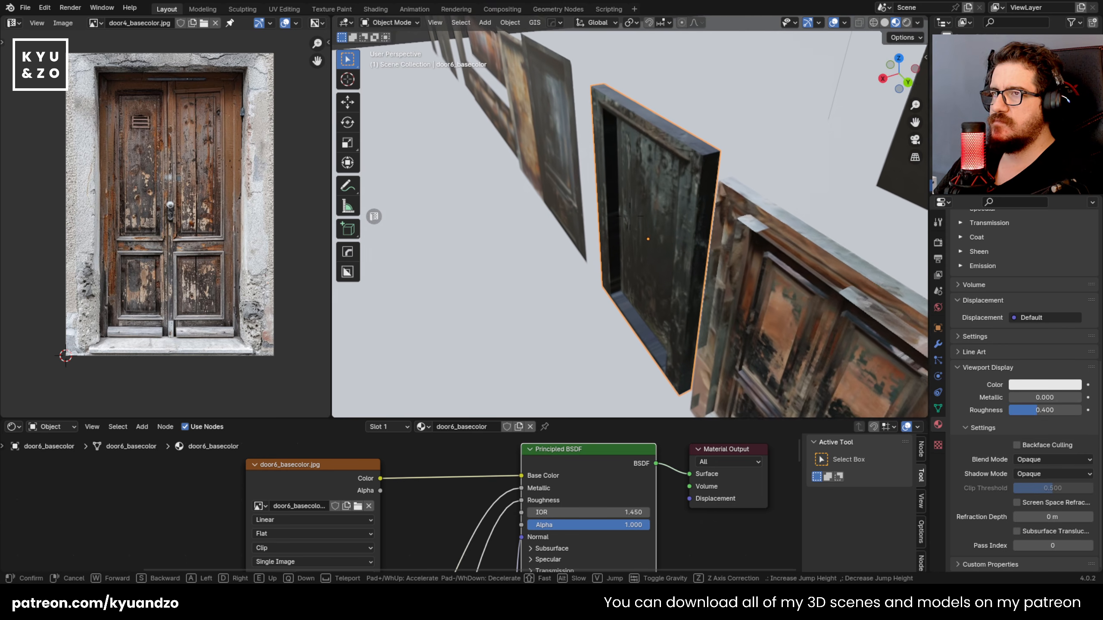
pyautogui.click(623, 233)
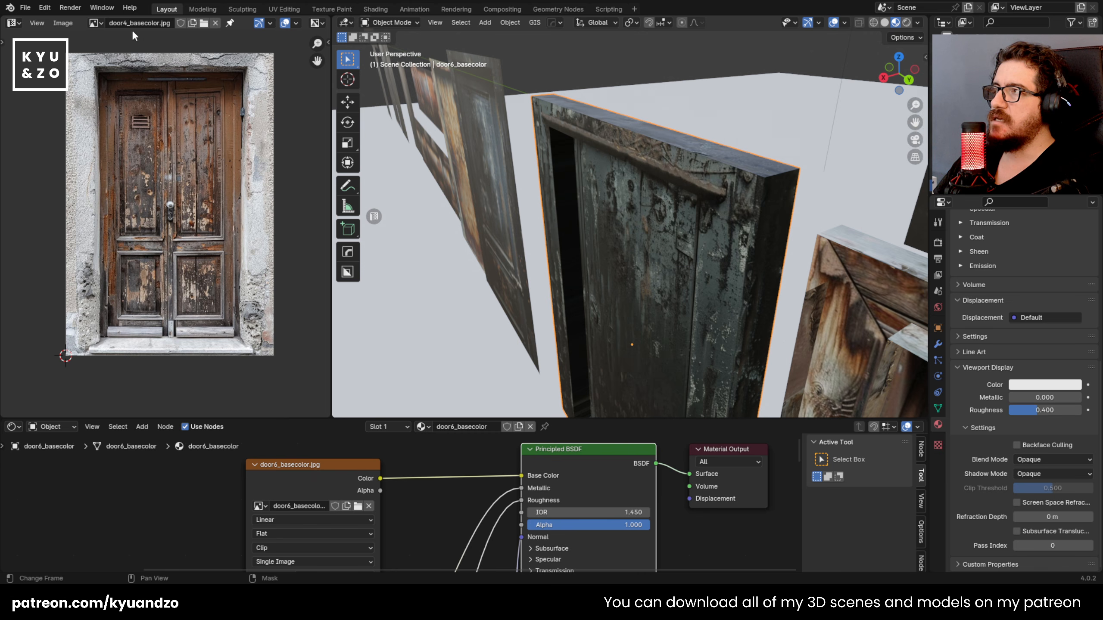
pyautogui.click(94, 23)
pyautogui.scroll(-1, 152, 108)
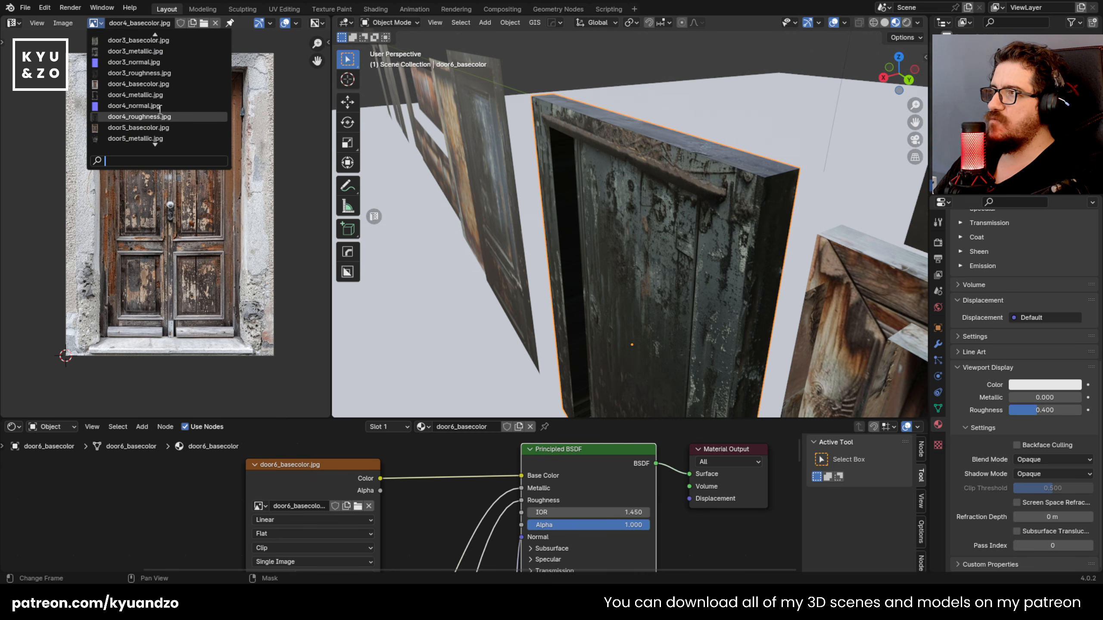
pyautogui.scroll(-2, 160, 108)
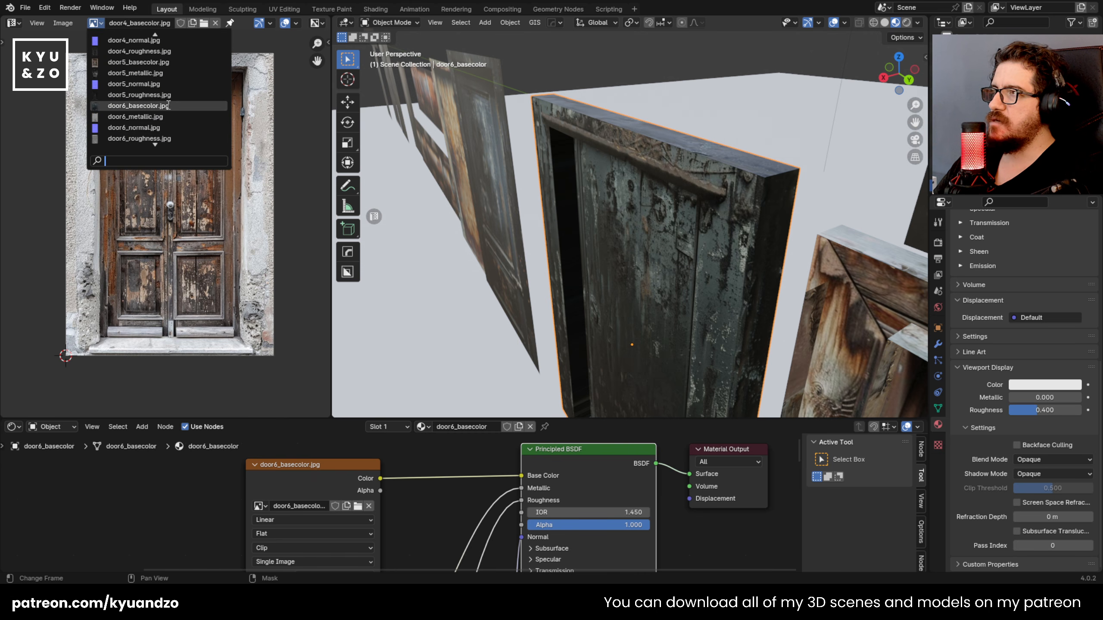
pyautogui.click(164, 105)
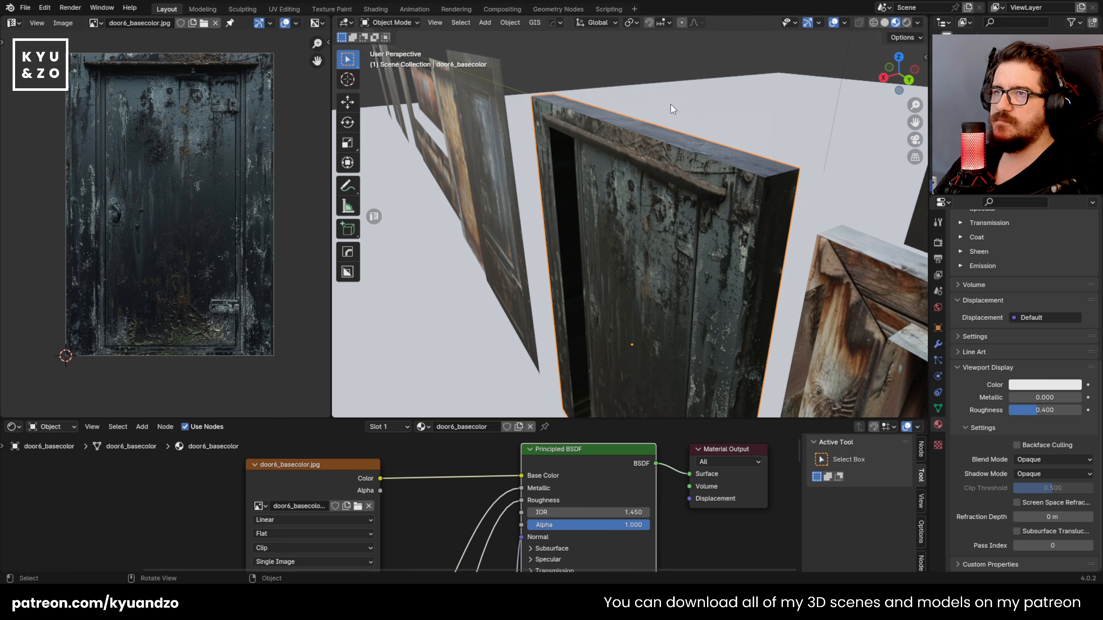
# Step: Cube-project the UVs of the inner recess side faces of door6 in Edit Mode
pyautogui.scroll(-4, 521, 185)
pyautogui.scroll(2, 567, 143)
pyautogui.moveTo(568, 141); pyautogui.dragTo(710, 114, button='middle')
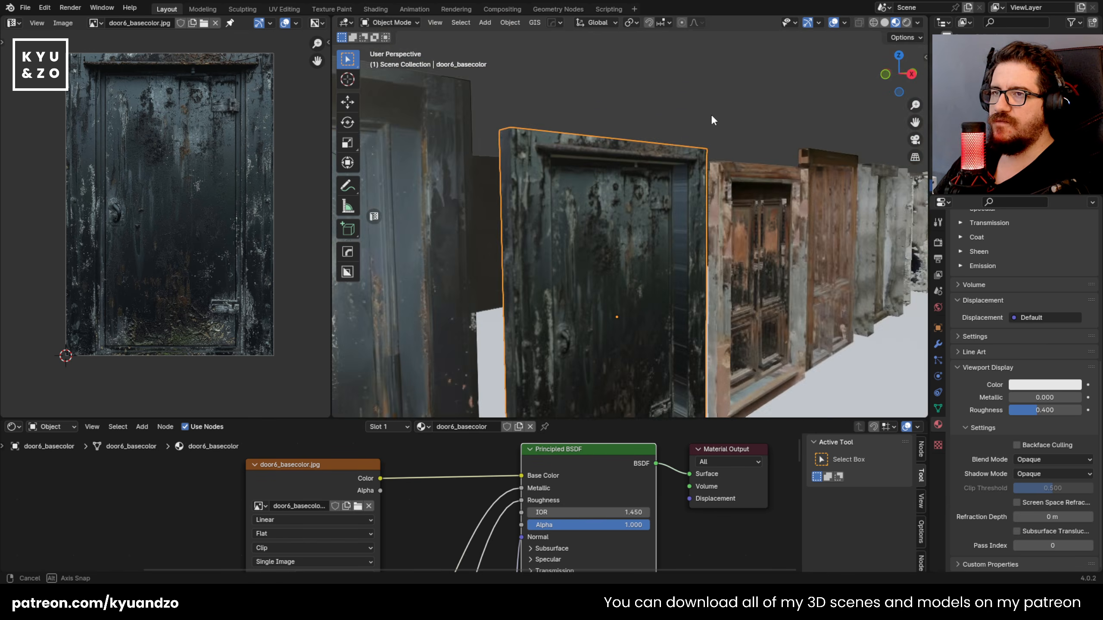
pyautogui.scroll(4, 712, 201)
pyautogui.press('Tab')
pyautogui.click(723, 107)
pyautogui.keyDown('alt'); pyautogui.keyDown('shift'); pyautogui.click(724, 106); pyautogui.keyUp('shift'); pyautogui.keyUp('alt')
pyautogui.keyDown('alt'); pyautogui.keyDown('shift'); pyautogui.click(724, 105); pyautogui.keyUp('shift'); pyautogui.keyUp('alt')
pyautogui.press('u')
pyautogui.click(691, 164)
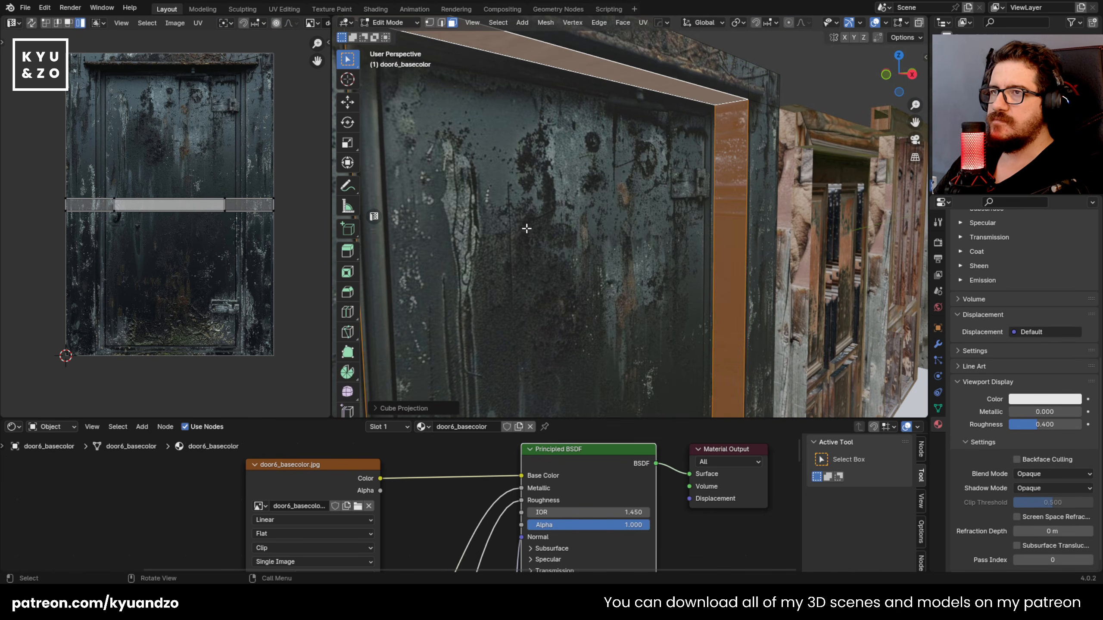
# Step: Turn the recess faces' UVs upright, reposition them on the door6 texture, and leave Edit Mode
pyautogui.press('a')
pyautogui.press('r')
pyautogui.click(207, 312)
pyautogui.press('g')
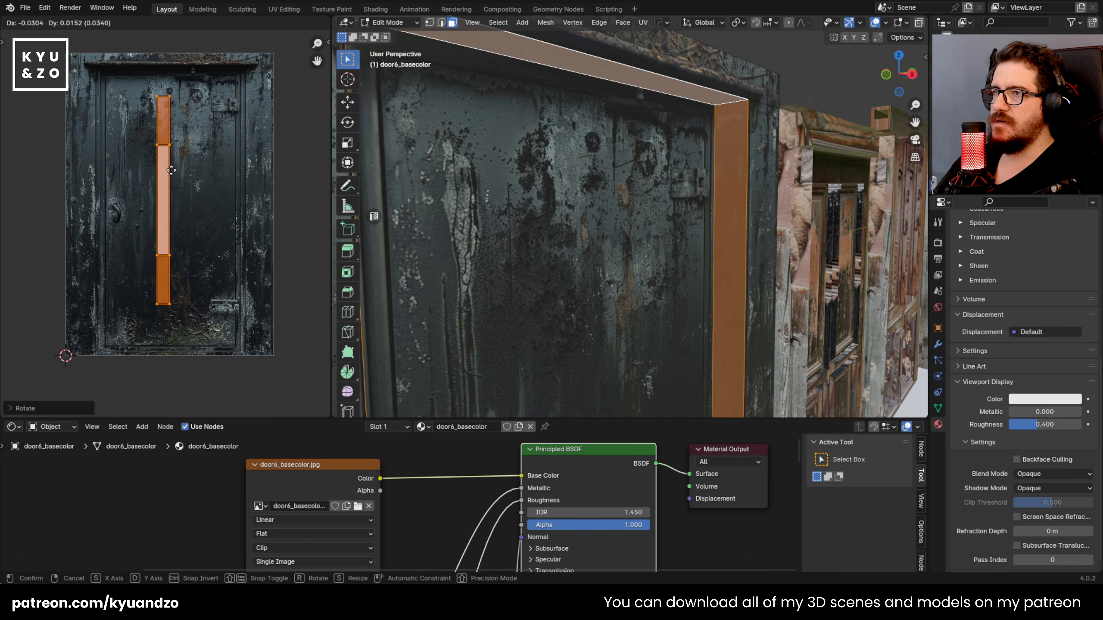
pyautogui.click(192, 173)
pyautogui.press('Tab')
# Step: Inspect door6's frame and recess from several angles and check the neighbouring doors in the row
pyautogui.scroll(-3, 559, 174)
pyautogui.scroll(-3, 559, 174)
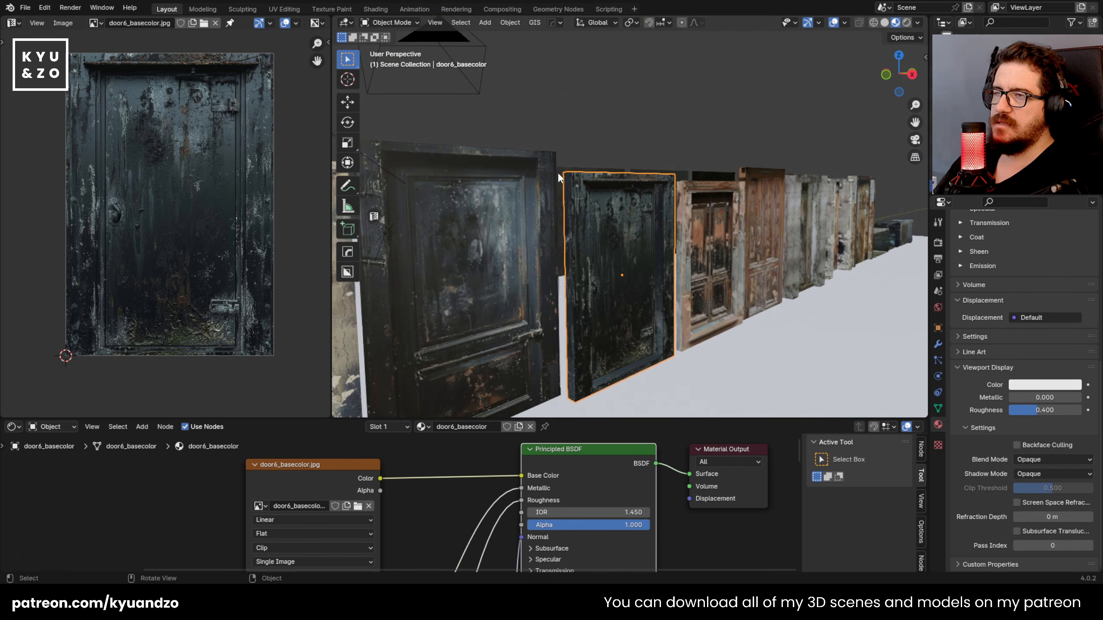
pyautogui.hotkey('shift', '`')
pyautogui.press('d')
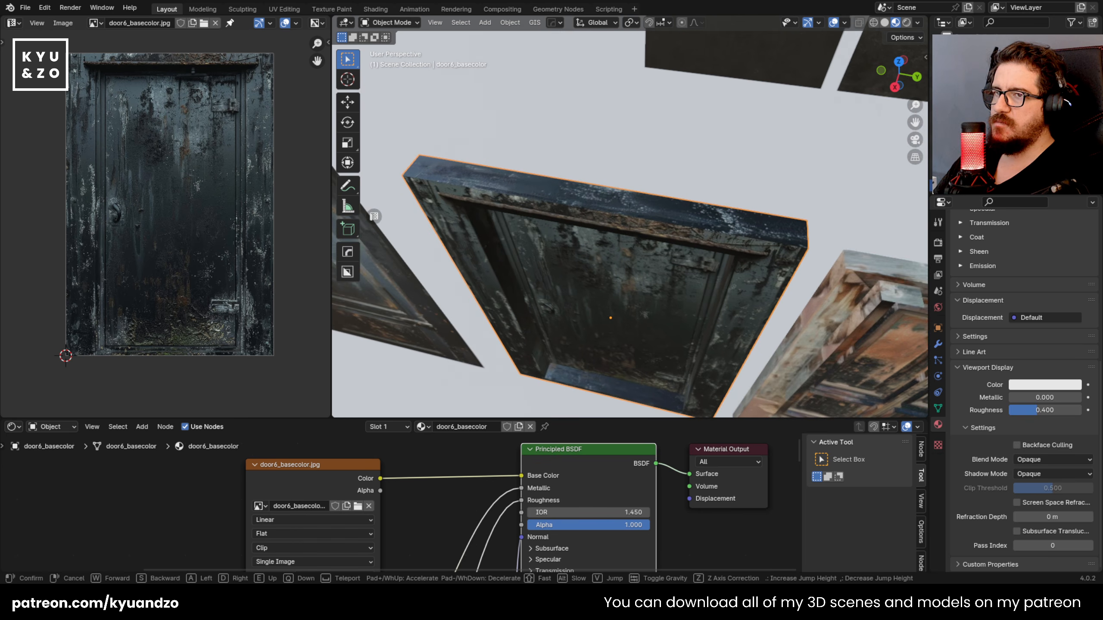
pyautogui.press('w')
pyautogui.press('q')
pyautogui.click(582, 162)
pyautogui.click(622, 214)
pyautogui.click(695, 189)
pyautogui.click(758, 169)
pyautogui.click(822, 144)
pyautogui.click(756, 169)
pyautogui.click(685, 197)
# Step: Set the Blend Mode of the door5 and door4 materials to Opaque
pyautogui.click(566, 251)
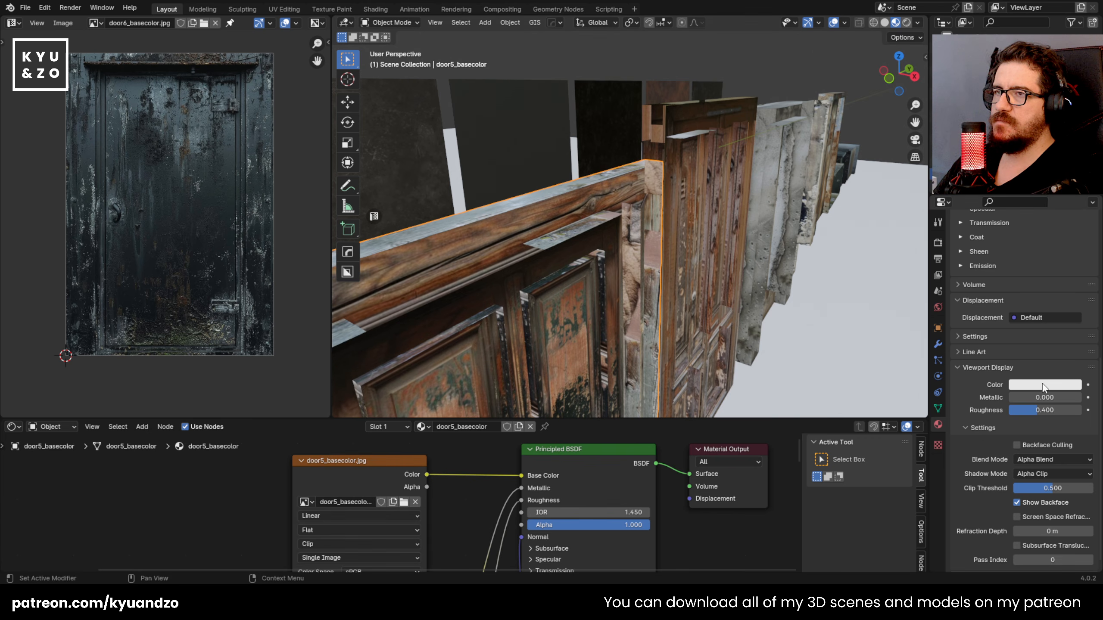
pyautogui.scroll(-1, 977, 435)
pyautogui.click(1030, 444)
pyautogui.click(1029, 455)
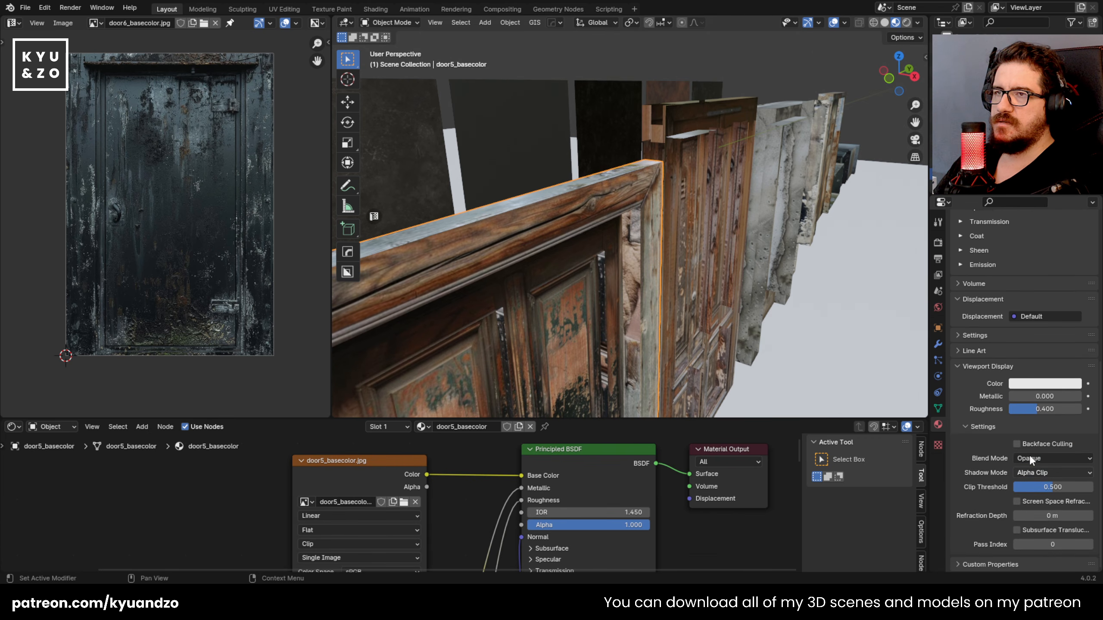
pyautogui.click(711, 188)
pyautogui.click(1056, 464)
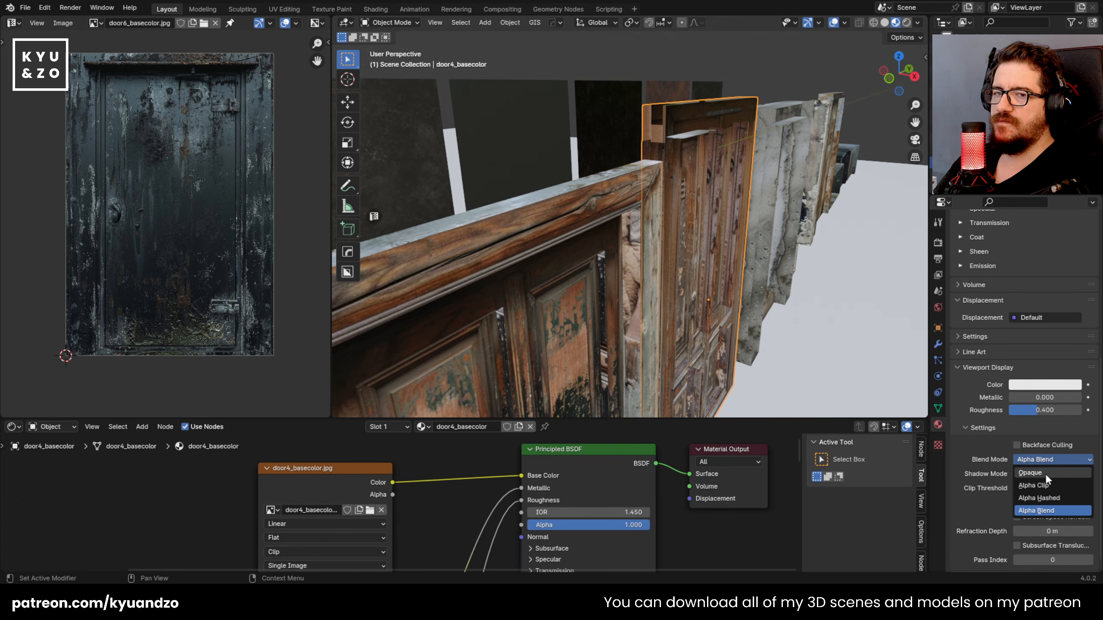
pyautogui.click(1046, 474)
# Step: Set the Blend Mode of the door3 and door2 materials to Opaque
pyautogui.click(805, 189)
pyautogui.press('q')
pyautogui.press('e')
pyautogui.press('d')
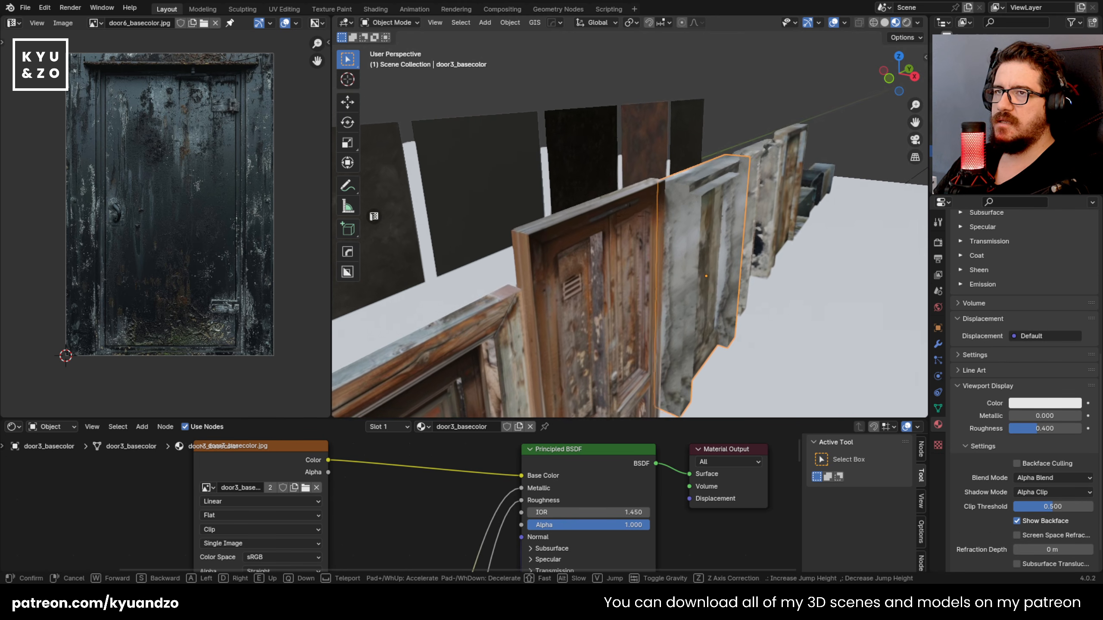
pyautogui.press('w')
pyautogui.click(630, 216)
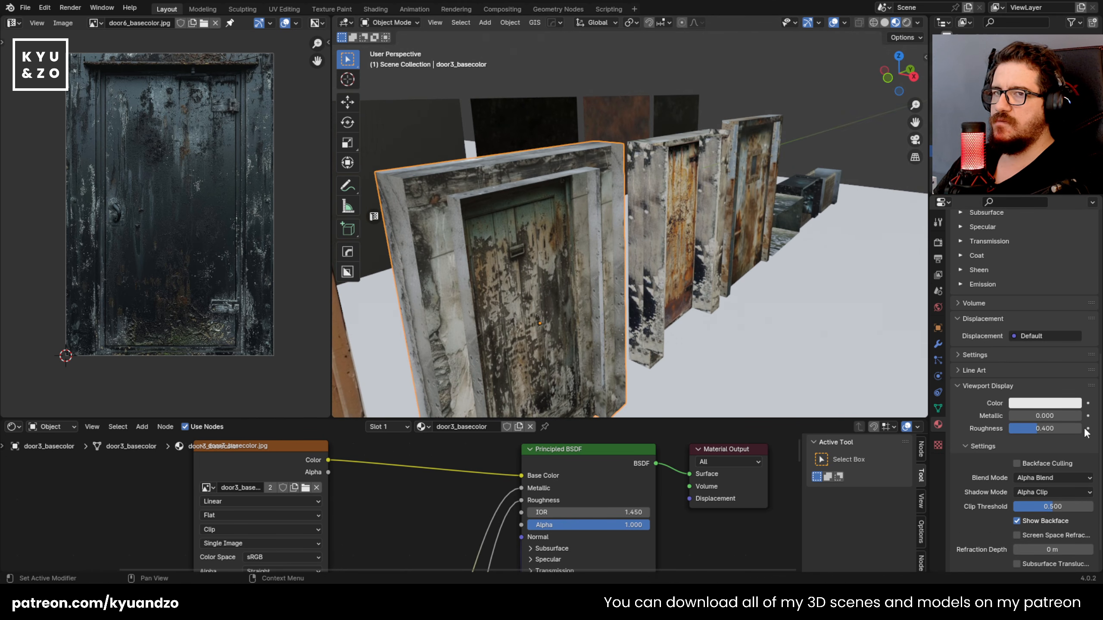
pyautogui.click(1042, 480)
pyautogui.click(1033, 490)
pyautogui.click(642, 213)
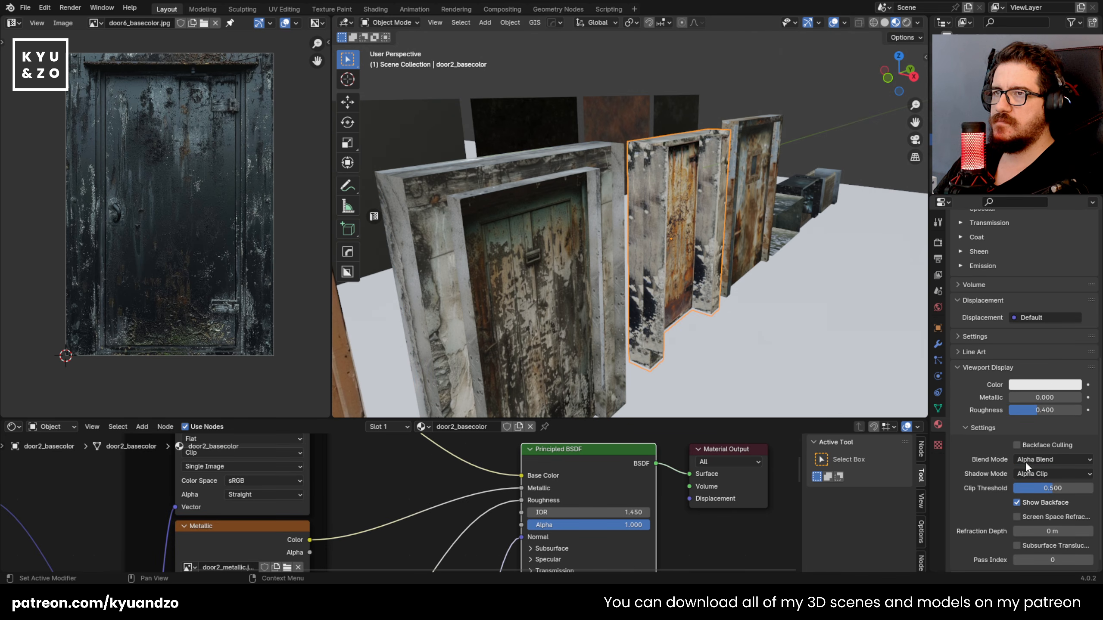
pyautogui.click(1046, 459)
pyautogui.click(1041, 475)
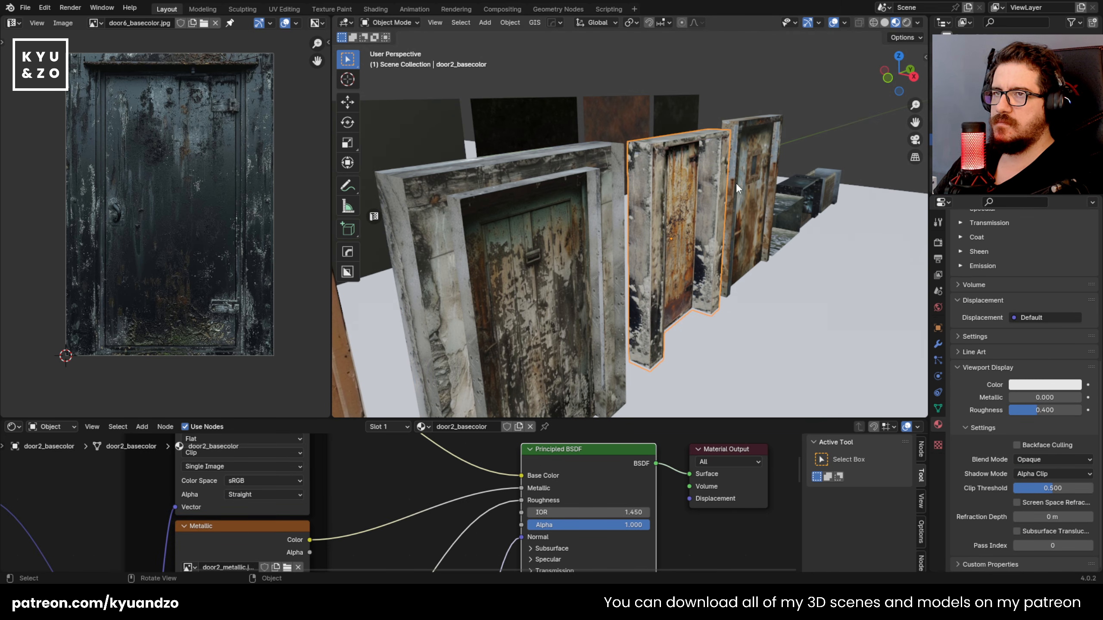
# Step: Check door1's material settings, and set the Blend Mode of the conditioner3 material to Opaque
pyautogui.click(736, 183)
pyautogui.hotkey('shift', '`')
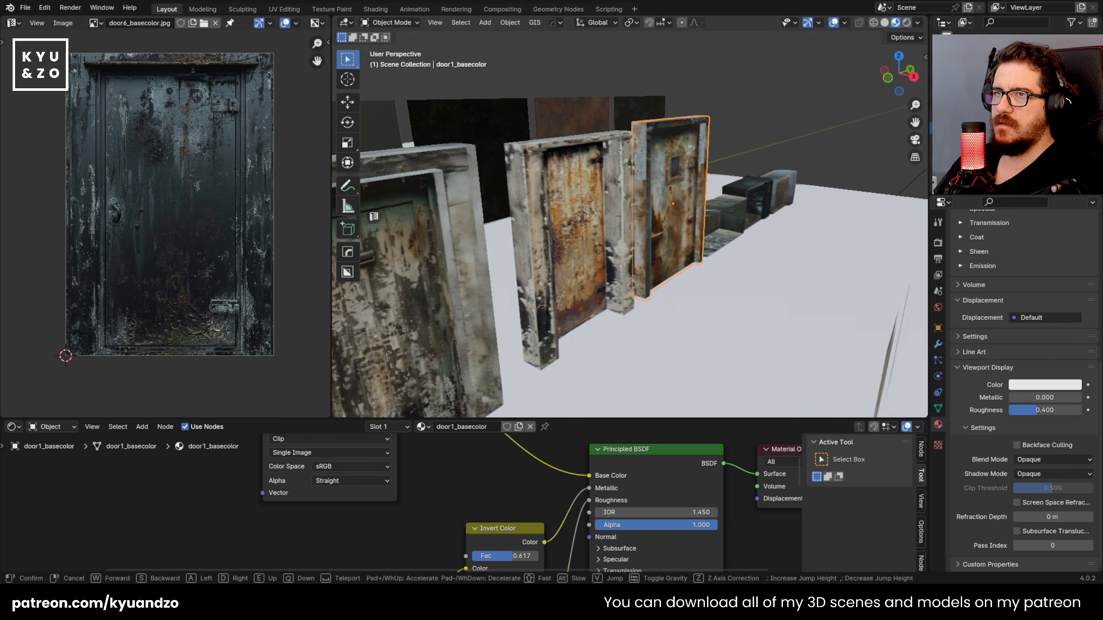
pyautogui.click(629, 216)
pyautogui.click(686, 228)
pyautogui.hotkey('shift', '`')
pyautogui.press('w')
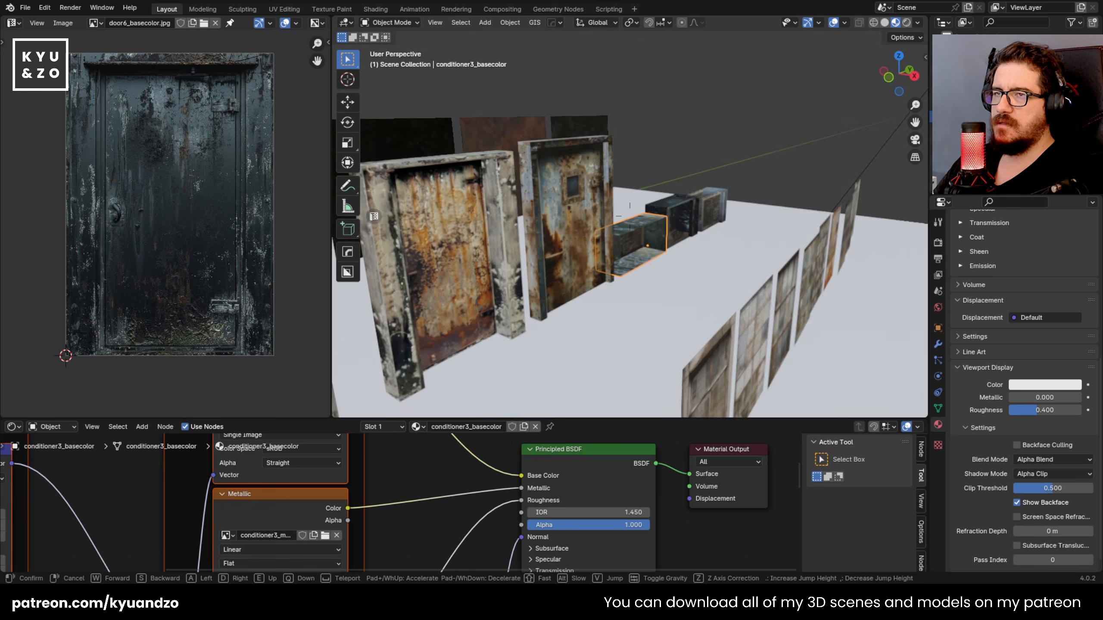
pyautogui.click(577, 148)
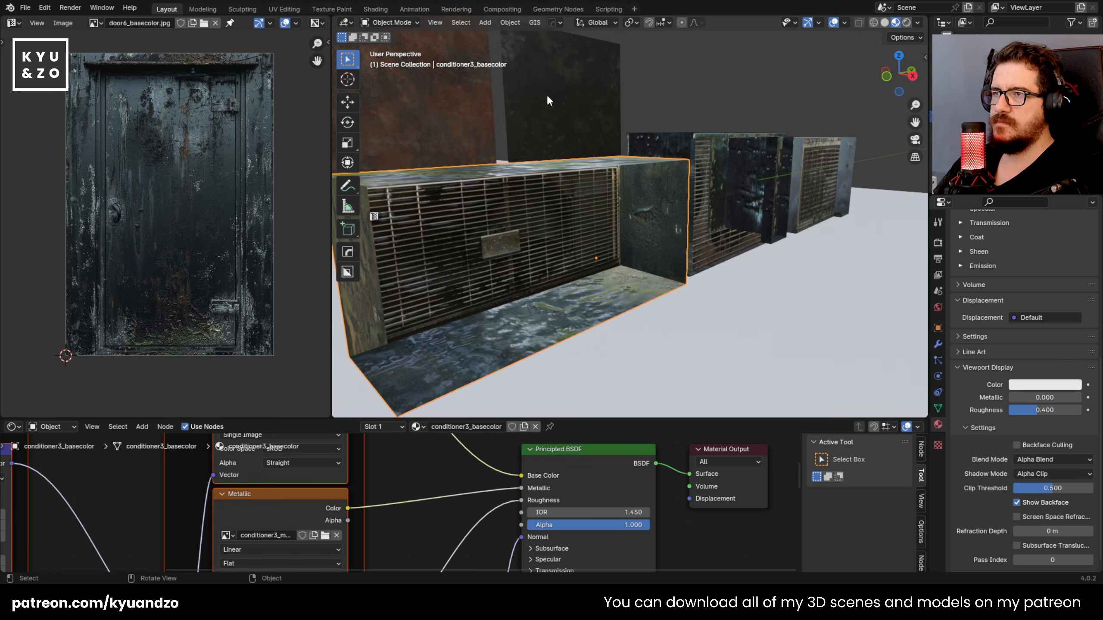
pyautogui.click(1051, 463)
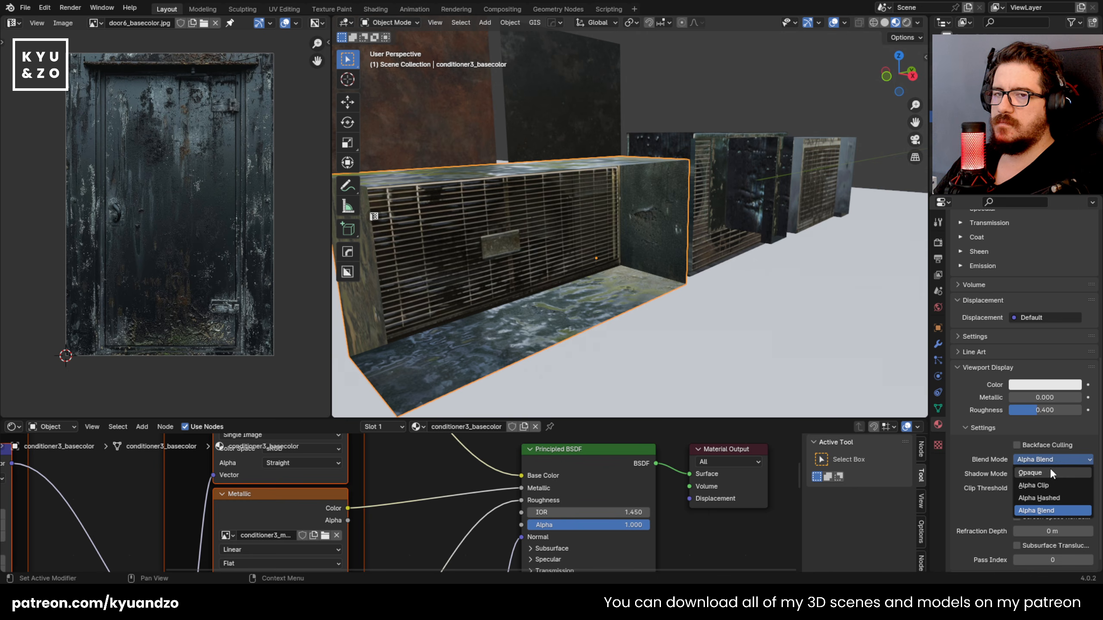
pyautogui.click(1050, 471)
# Step: Set the Blend Mode to Opaque for the materials of conditioner2 and the conditioner behind it
pyautogui.click(704, 201)
pyautogui.click(1042, 459)
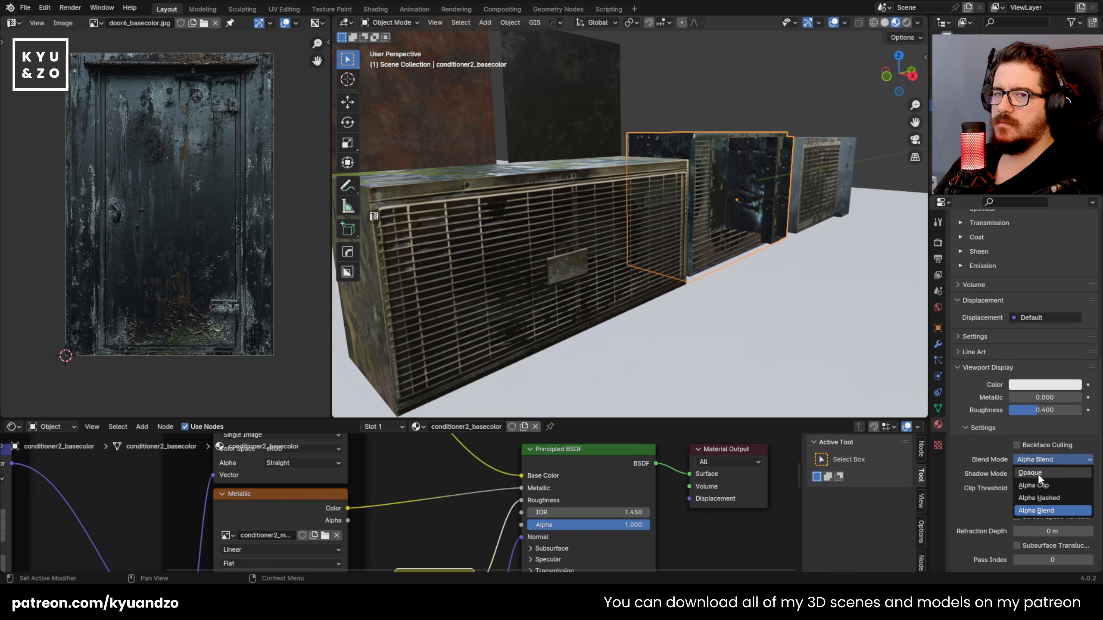
pyautogui.click(1038, 473)
pyautogui.click(847, 204)
pyautogui.click(1055, 461)
pyautogui.click(1042, 472)
pyautogui.click(696, 261)
# Step: Return to the flat door7 plane beside door6 and save apartment.blend
pyautogui.hotkey('shift', '`')
pyautogui.press('s')
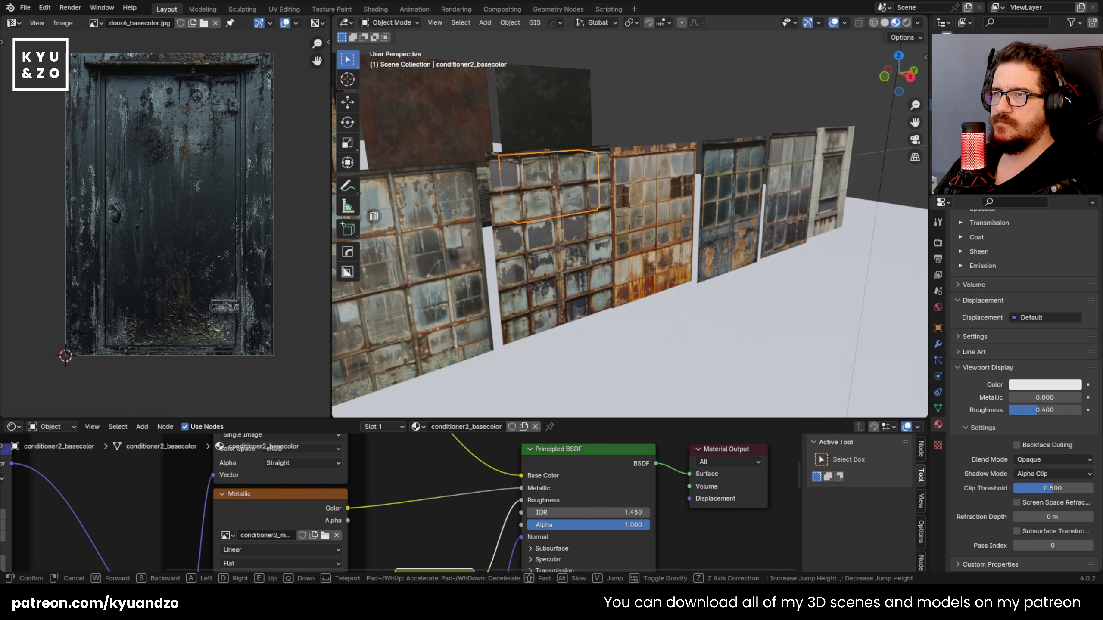
pyautogui.press('e')
pyautogui.press('w')
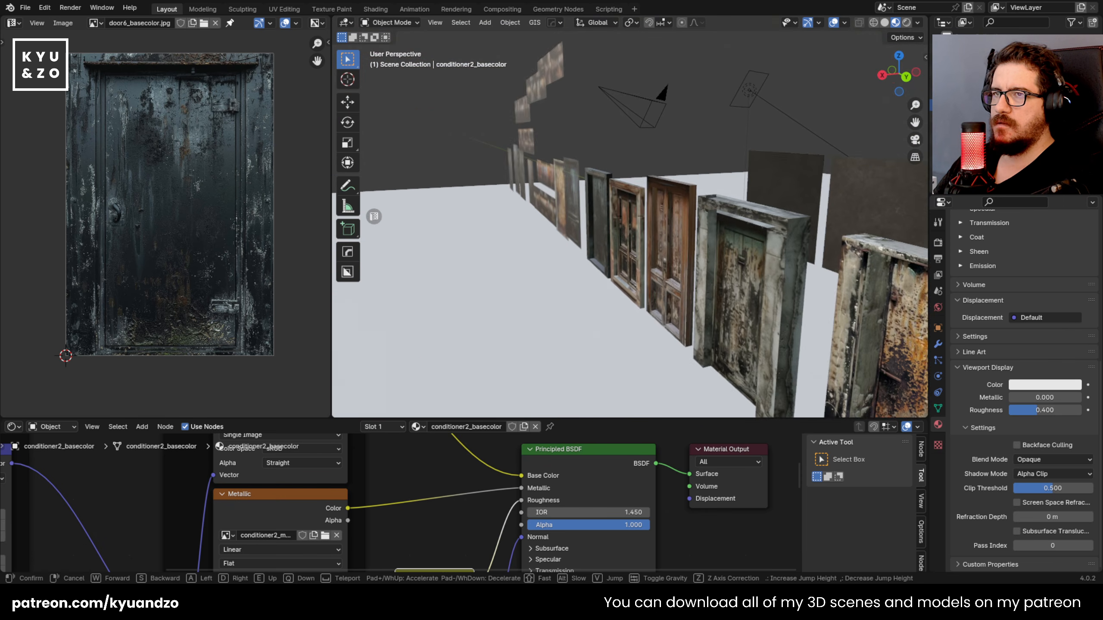
pyautogui.press('s')
pyautogui.press('w')
pyautogui.press('a')
pyautogui.press('w')
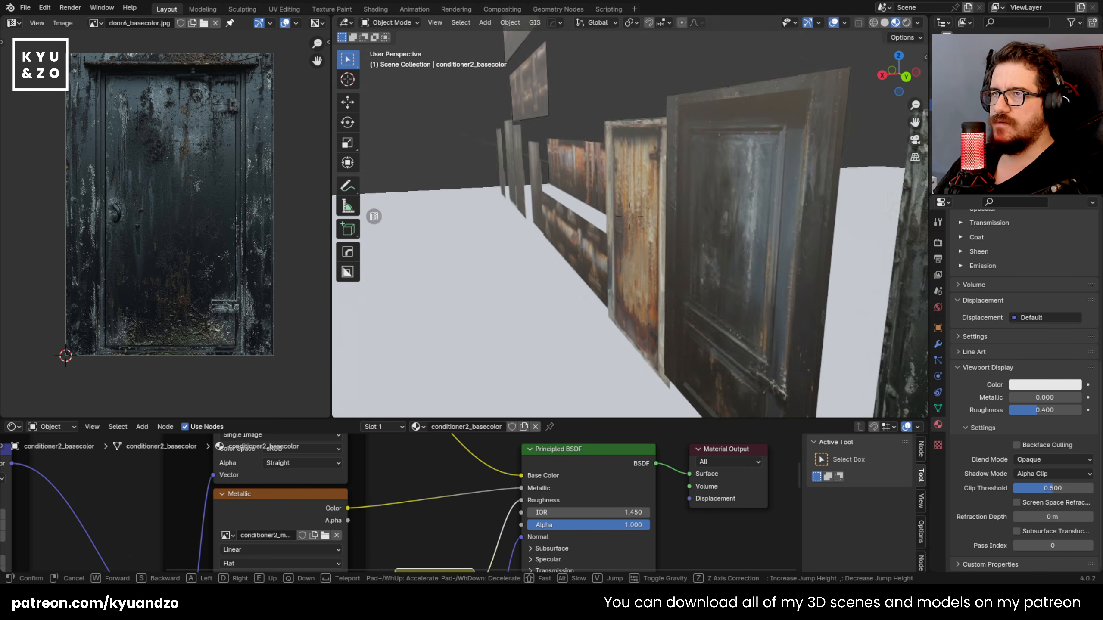
pyautogui.click(630, 216)
pyautogui.hotkey('ctrl', 's')
# Step: Add the metallic, roughness and normal maps to door7's material with the Principled texture setup
pyautogui.click(665, 261)
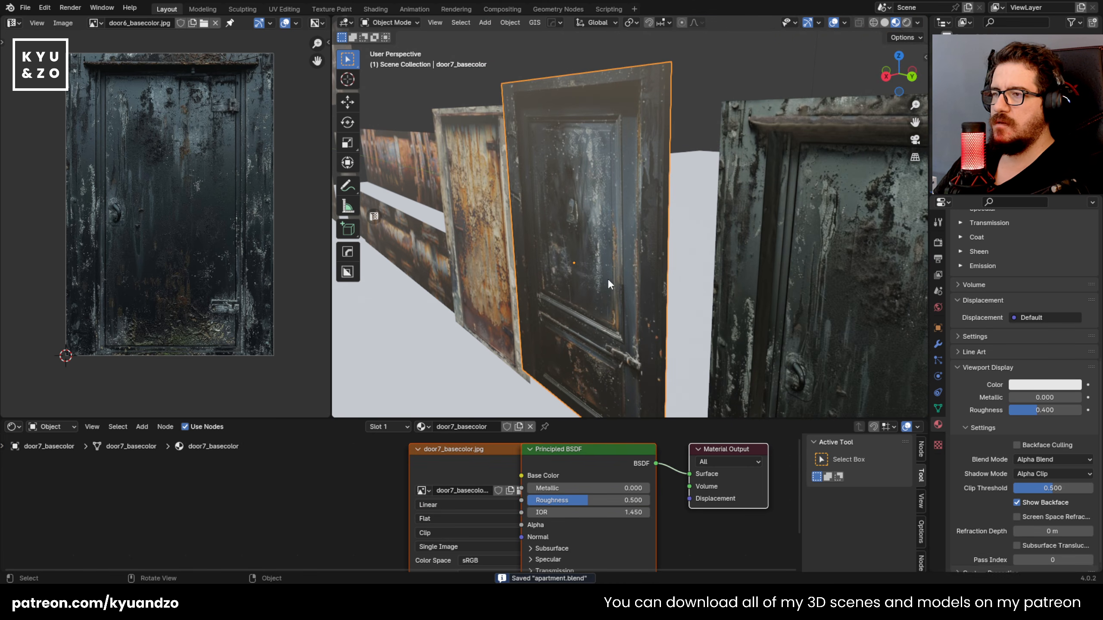
pyautogui.moveTo(469, 472); pyautogui.dragTo(381, 491)
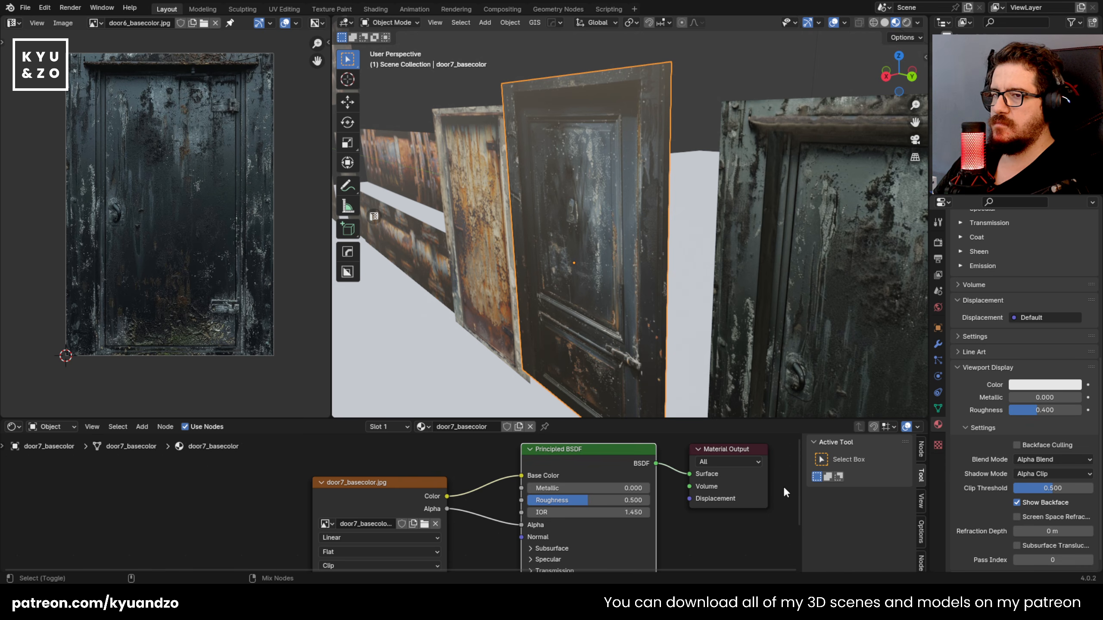
pyautogui.hotkey('ctrl', 'shift', 't')
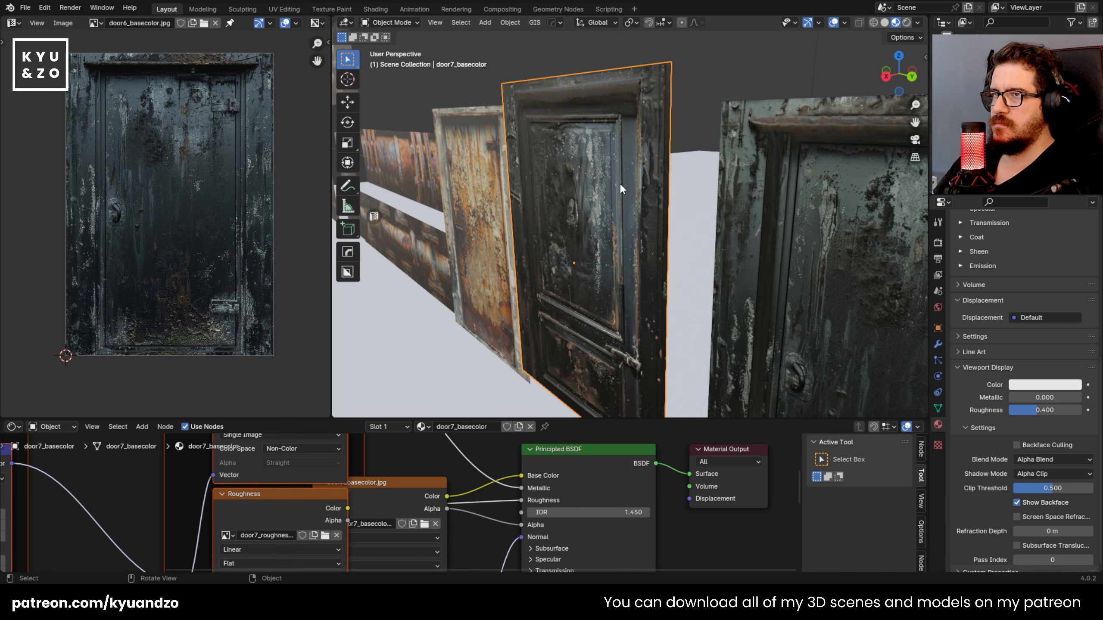
# Step: Set the Blend Mode of door7's material to Opaque
pyautogui.moveTo(617, 193); pyautogui.dragTo(651, 157, button='middle')
pyautogui.click(1033, 459)
pyautogui.click(1042, 467)
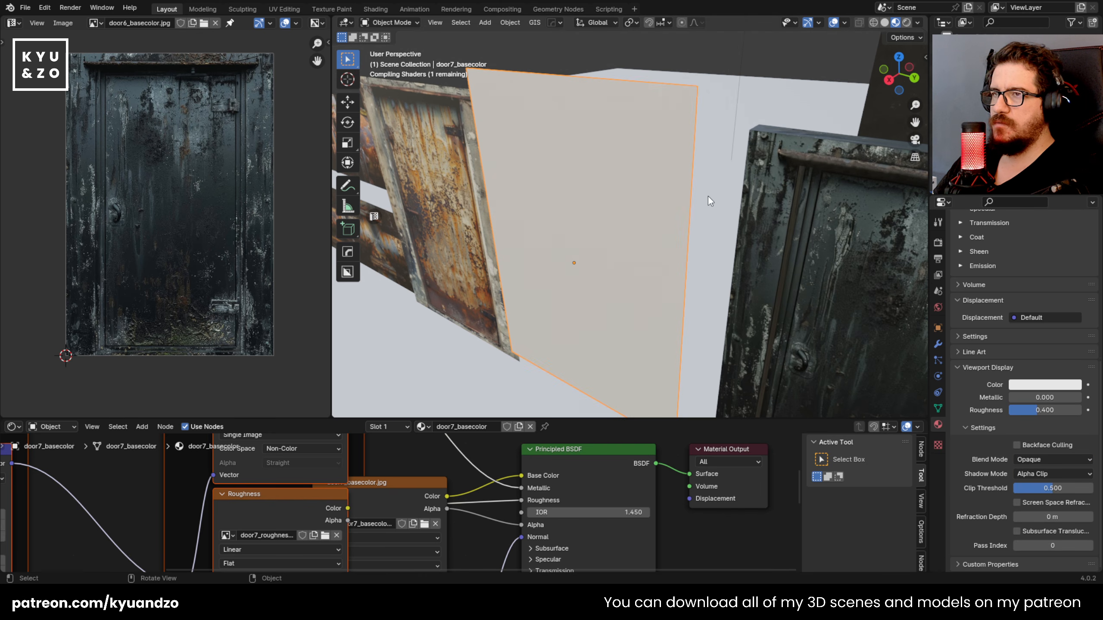
pyautogui.scroll(3, 628, 221)
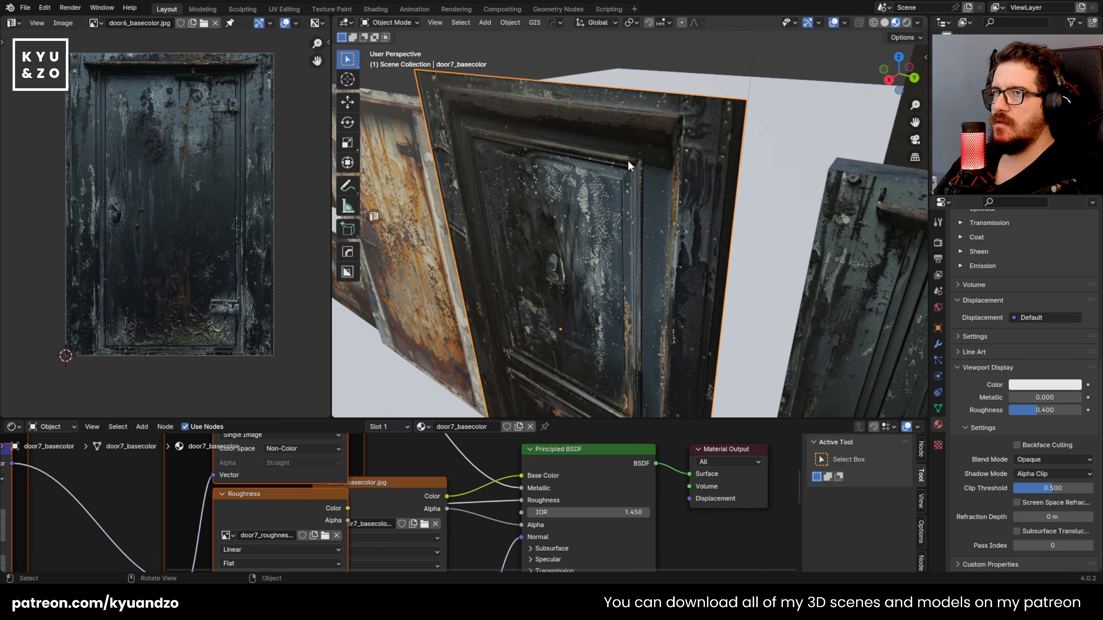
# Step: Extrude the flat door7 plane outward about 0.16 m into a thick slab
pyautogui.press('Tab')
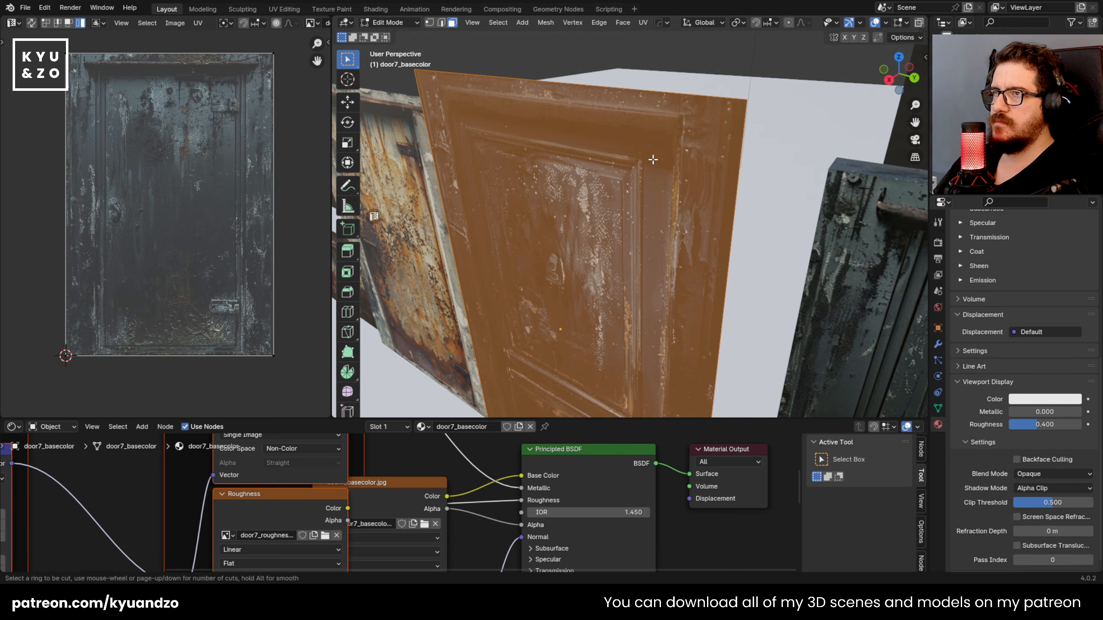
pyautogui.moveTo(637, 172); pyautogui.dragTo(614, 188, button='middle')
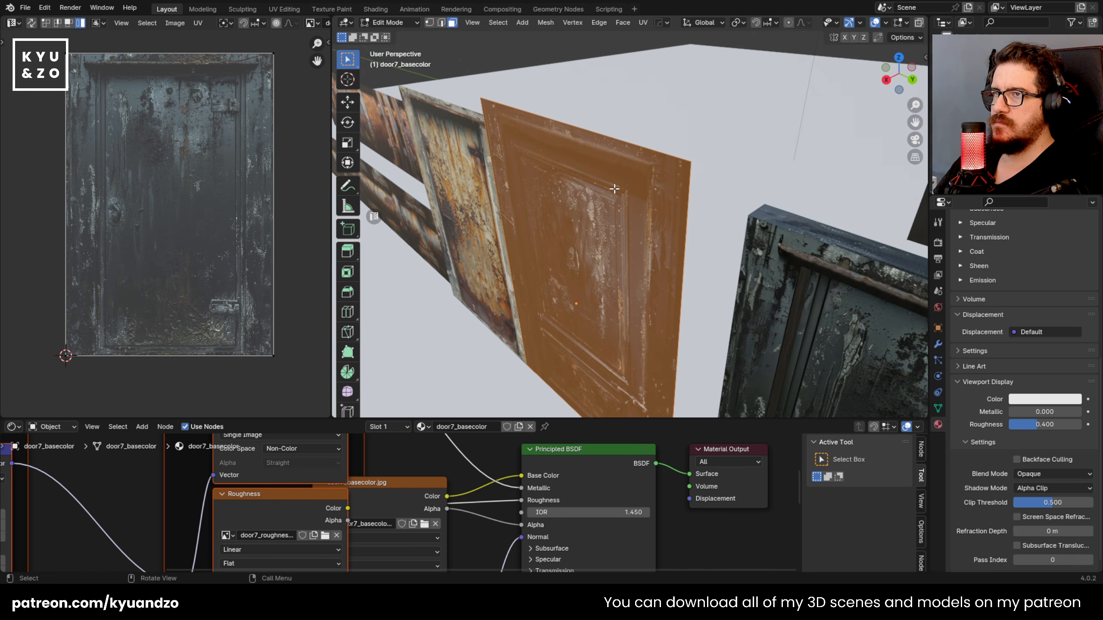
pyautogui.press('e')
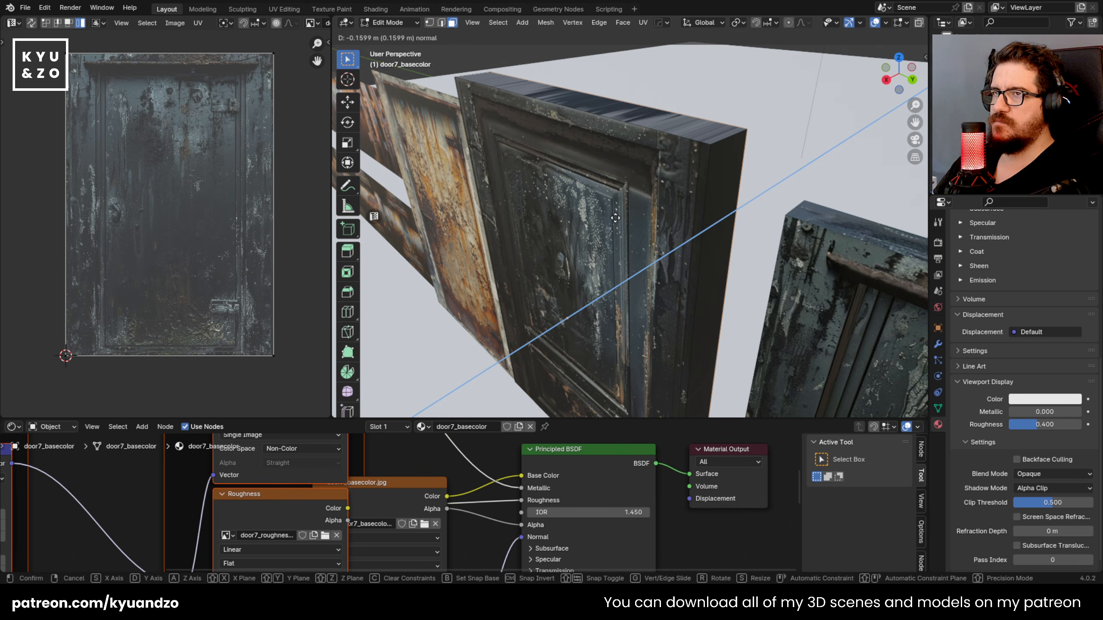
pyautogui.click(602, 222)
pyautogui.moveTo(615, 188); pyautogui.dragTo(633, 162, button='middle')
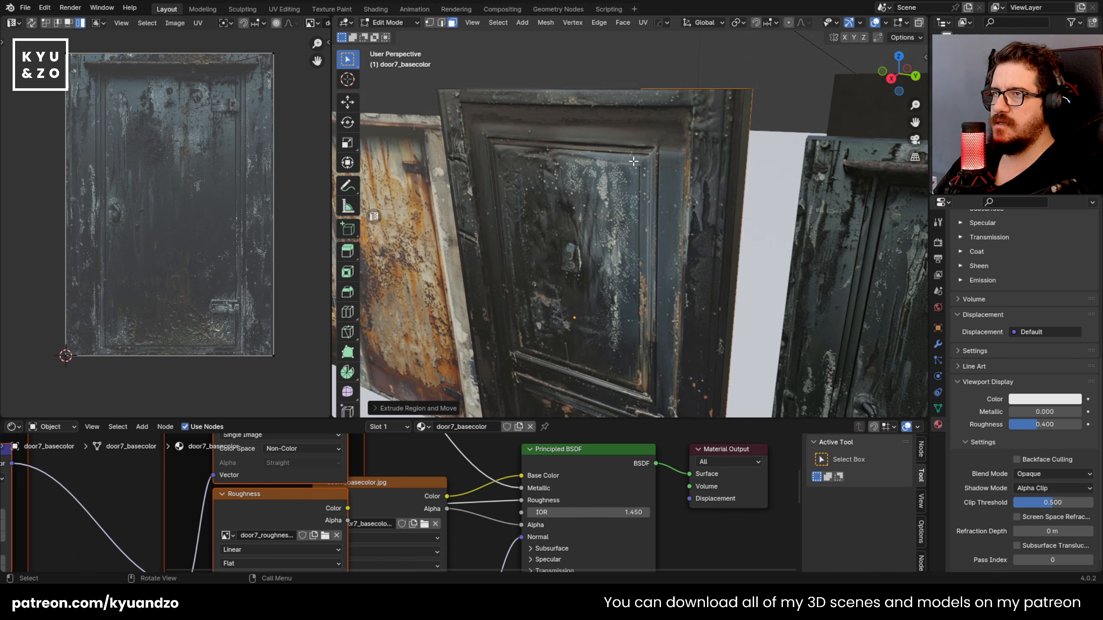
# Step: Add loop cuts to door7 along the top frame beam and the inner edges of both side posts
pyautogui.hotkey('ctrl', 'r')
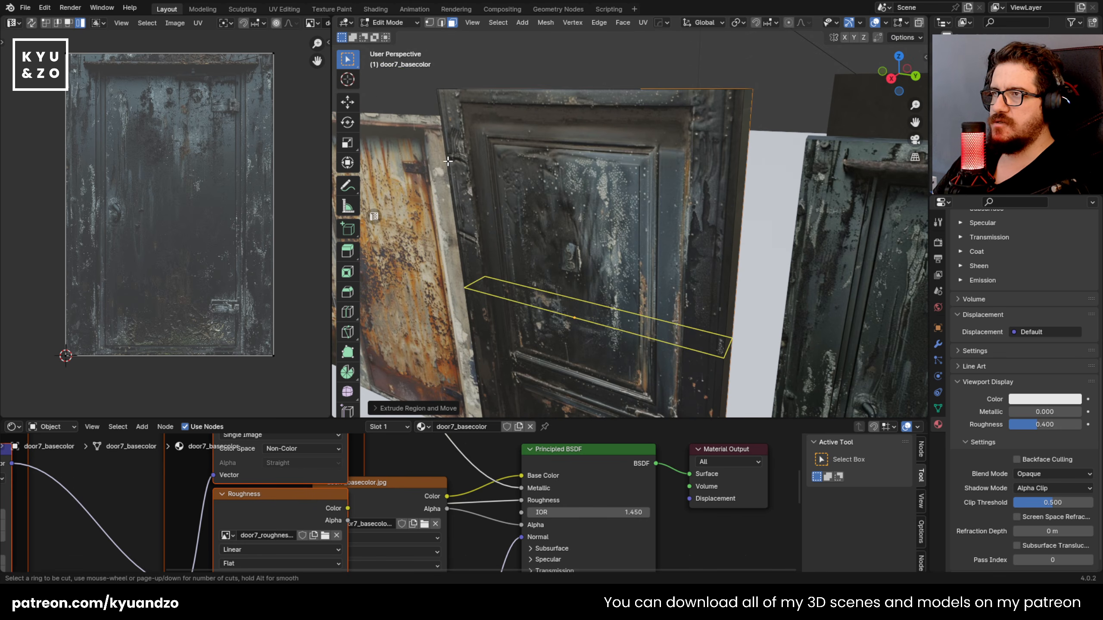
pyautogui.click(453, 163)
pyautogui.click(462, 408)
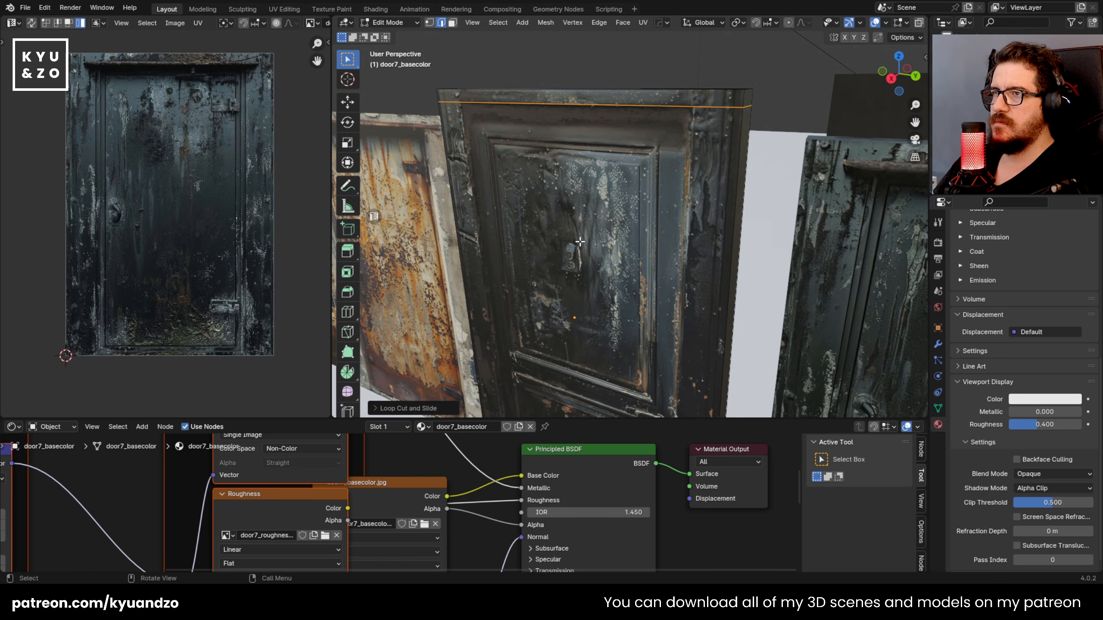
pyautogui.moveTo(511, 186); pyautogui.dragTo(546, 169, button='middle')
pyautogui.scroll(-3, 539, 209)
pyautogui.keyDown('shift'); pyautogui.moveTo(539, 210); pyautogui.dragTo(562, 150, button='middle'); pyautogui.keyUp('shift')
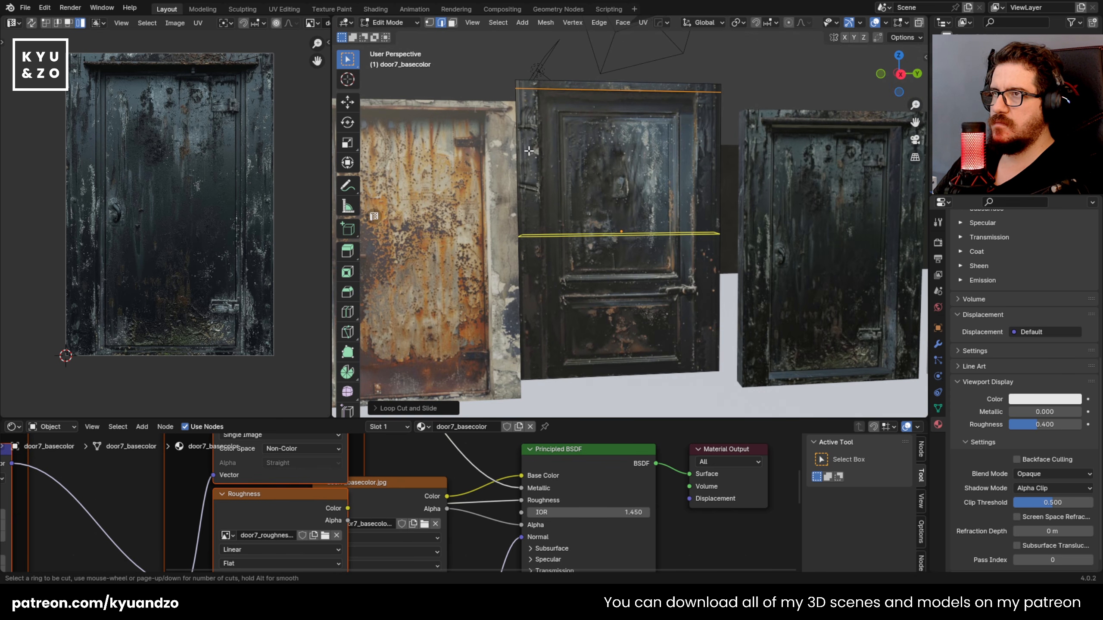
pyautogui.click(535, 91)
pyautogui.click(453, 97)
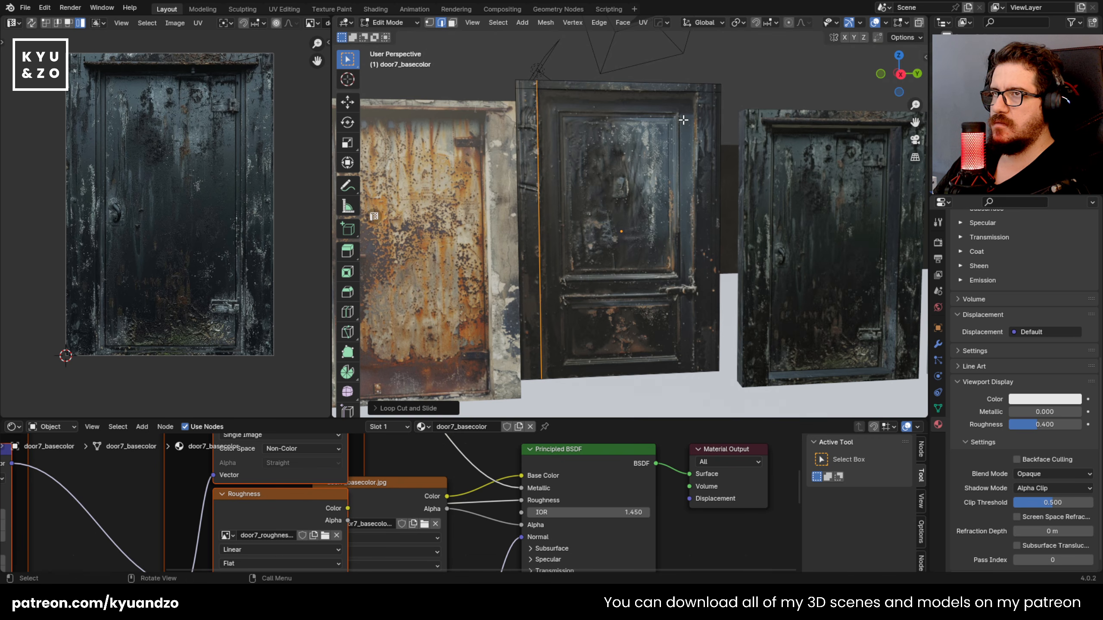
pyautogui.click(675, 92)
pyautogui.click(740, 93)
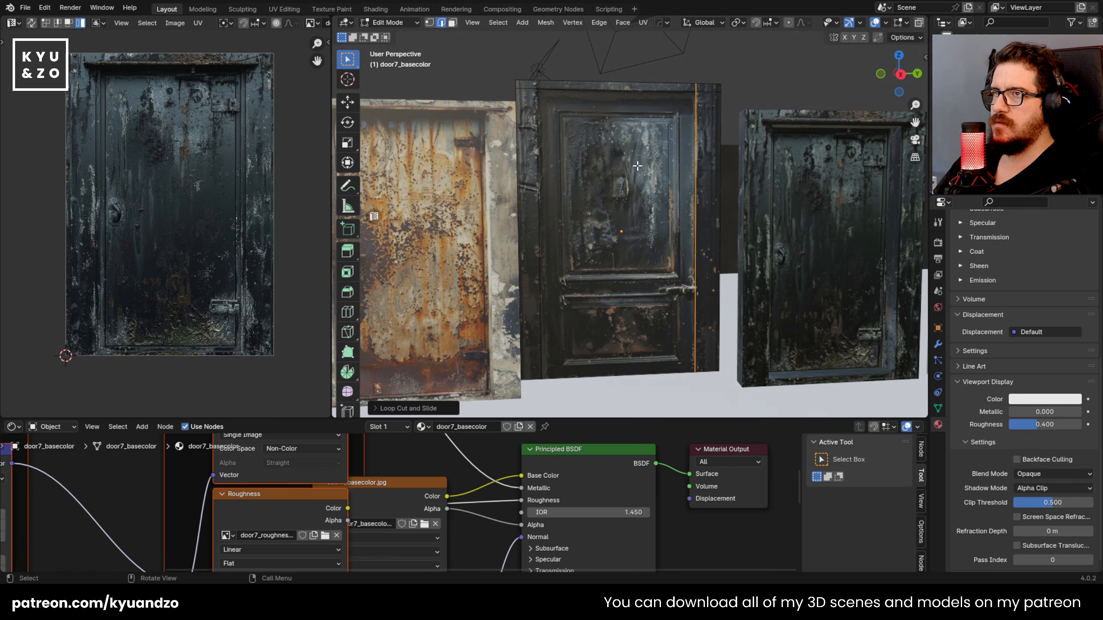
# Step: Add a horizontal loop cut below door7's upper panel and vertical loop cuts along the panels' two side edges
pyautogui.scroll(6, 627, 247)
pyautogui.click(498, 276)
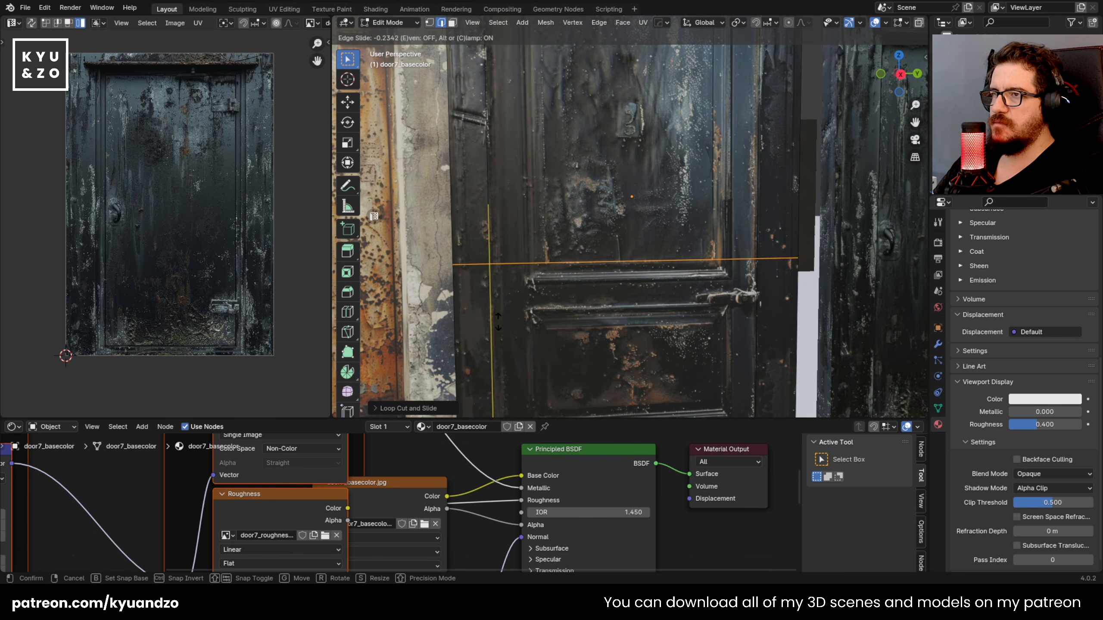
pyautogui.click(517, 276)
pyautogui.click(532, 275)
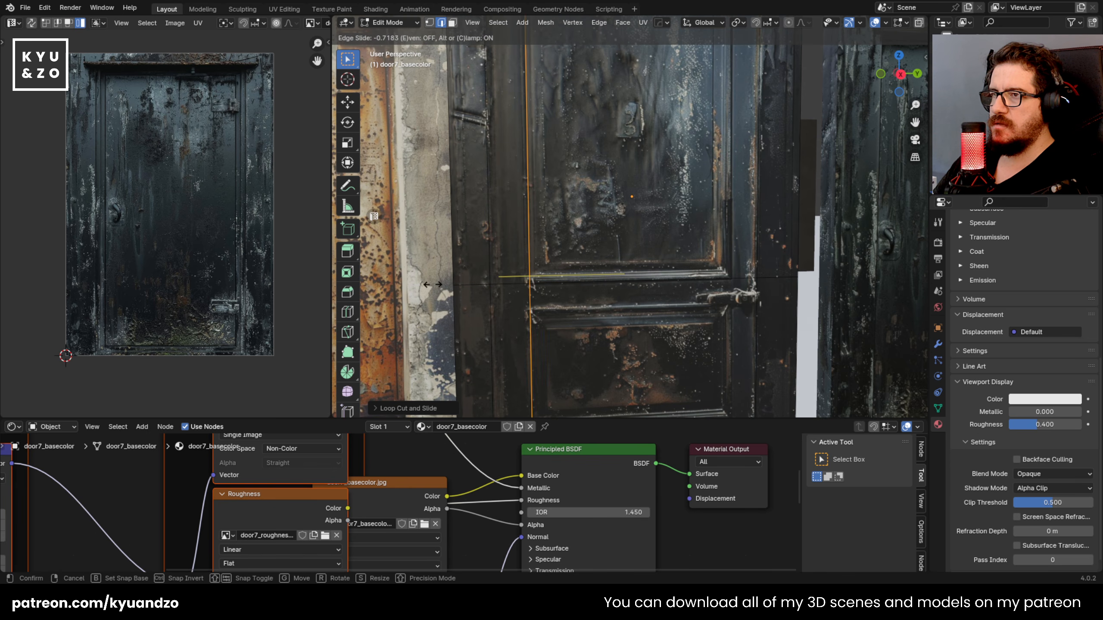
pyautogui.click(430, 285)
pyautogui.click(738, 273)
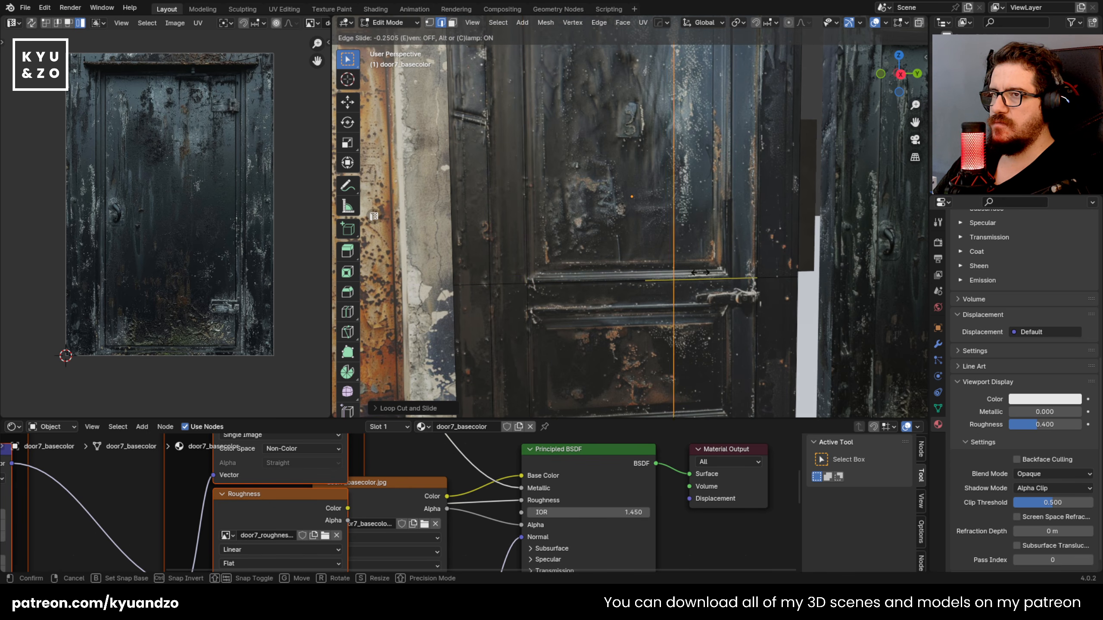
pyautogui.click(749, 270)
# Step: Add horizontal loop cuts at the upper and lower edges of door7's lower panel and along the upper panel's top edge
pyautogui.click(562, 317)
pyautogui.click(559, 256)
pyautogui.moveTo(560, 256); pyautogui.dragTo(572, 234, button='middle')
pyautogui.hotkey('ctrl', 'r')
pyautogui.click(541, 366)
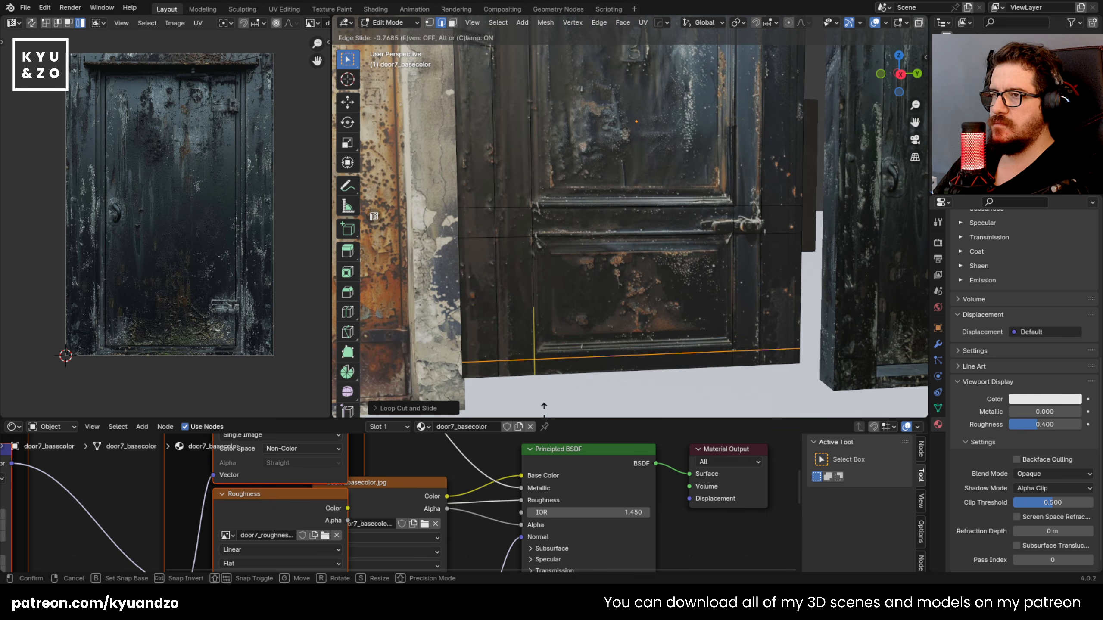
pyautogui.click(543, 411)
pyautogui.keyDown('shift'); pyautogui.moveTo(603, 132); pyautogui.dragTo(577, 369, button='middle'); pyautogui.keyUp('shift')
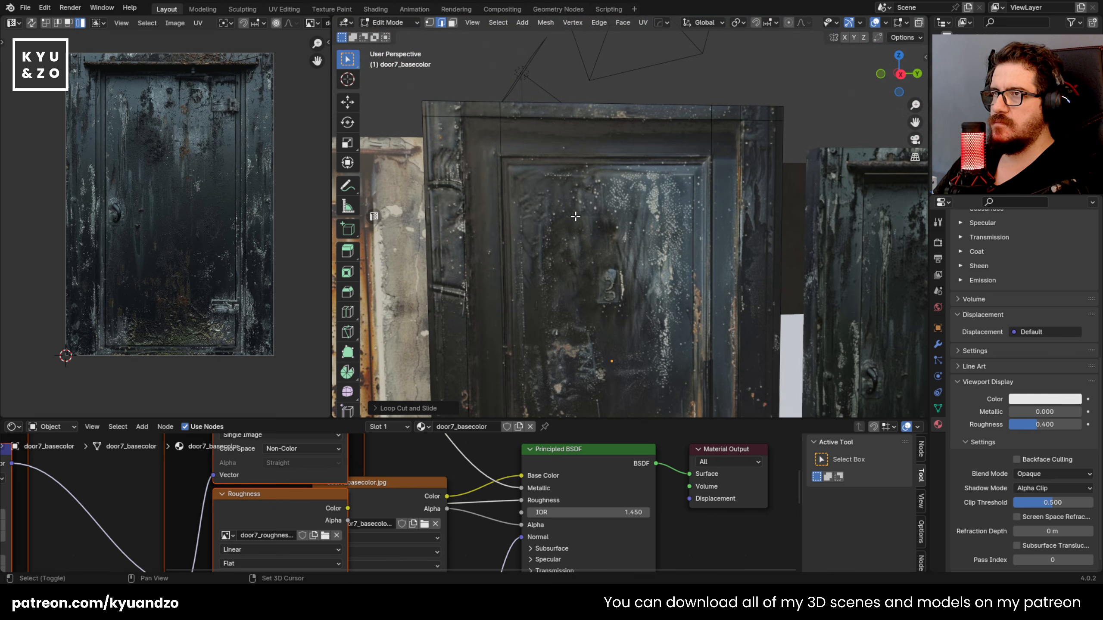
pyautogui.hotkey('ctrl', 'r')
pyautogui.click(587, 188)
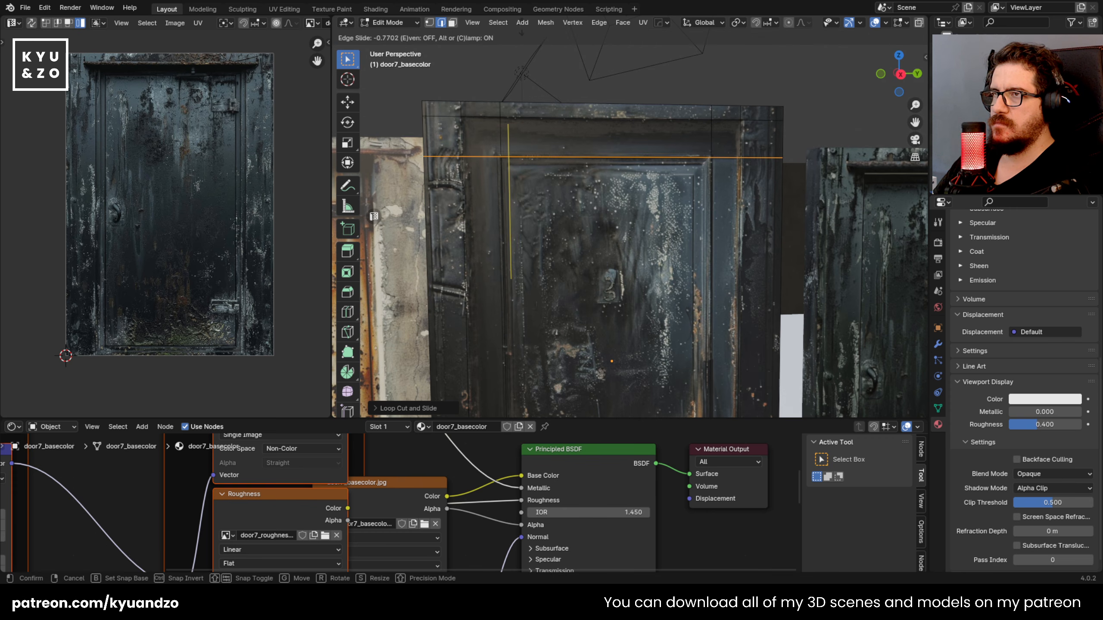
pyautogui.click(521, 31)
pyautogui.scroll(-2, 573, 161)
pyautogui.moveTo(588, 168); pyautogui.dragTo(672, 279, button='middle')
pyautogui.press('3')
pyautogui.click(585, 323)
pyautogui.click(685, 341)
pyautogui.click(622, 289)
pyautogui.press('Tab')
pyautogui.hotkey('alt', 'a')
pyautogui.moveTo(570, 310); pyautogui.dragTo(481, 306, button='middle')
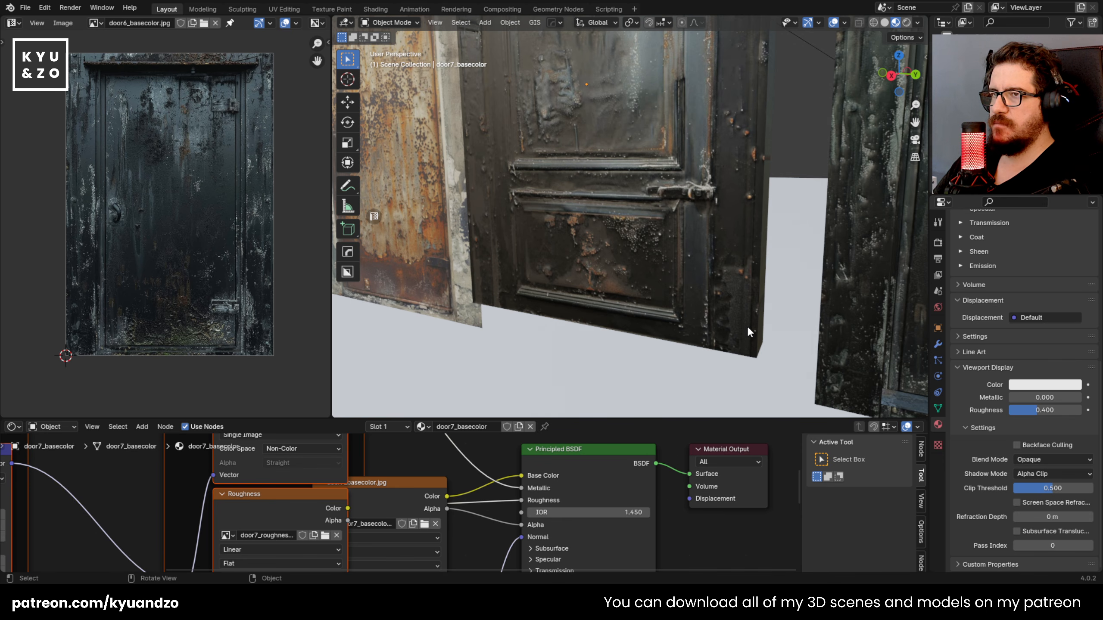
pyautogui.scroll(2, 746, 326)
pyautogui.keyDown('shift'); pyautogui.moveTo(647, 259); pyautogui.dragTo(642, 194, button='middle'); pyautogui.keyUp('shift')
pyautogui.press('Tab')
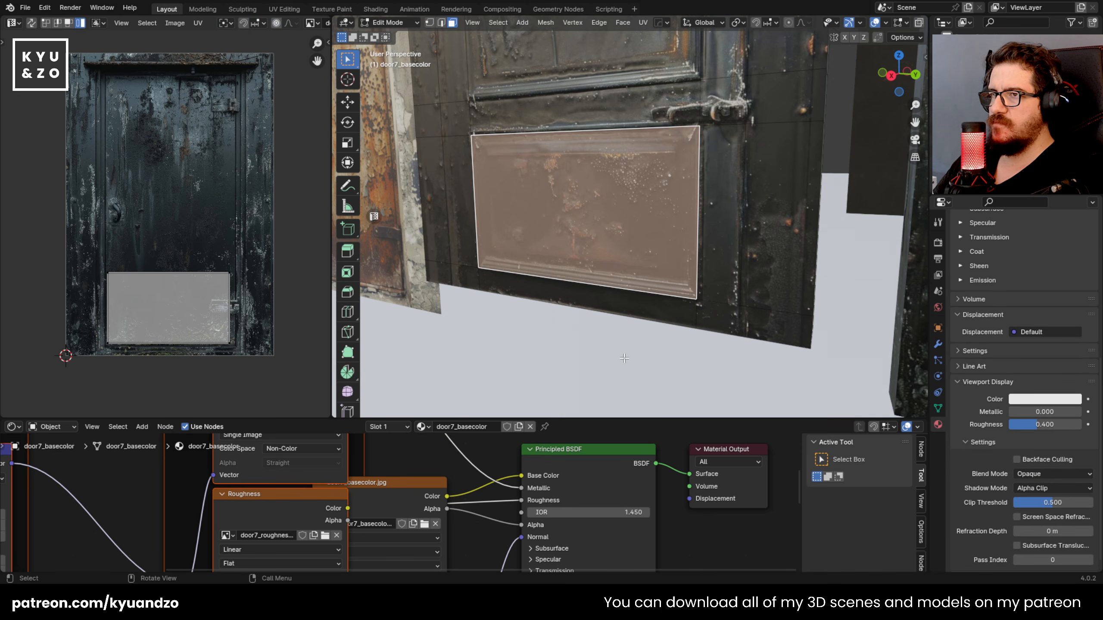
pyautogui.click(606, 319)
pyautogui.keyDown('shift'); pyautogui.click(582, 80); pyautogui.keyUp('shift')
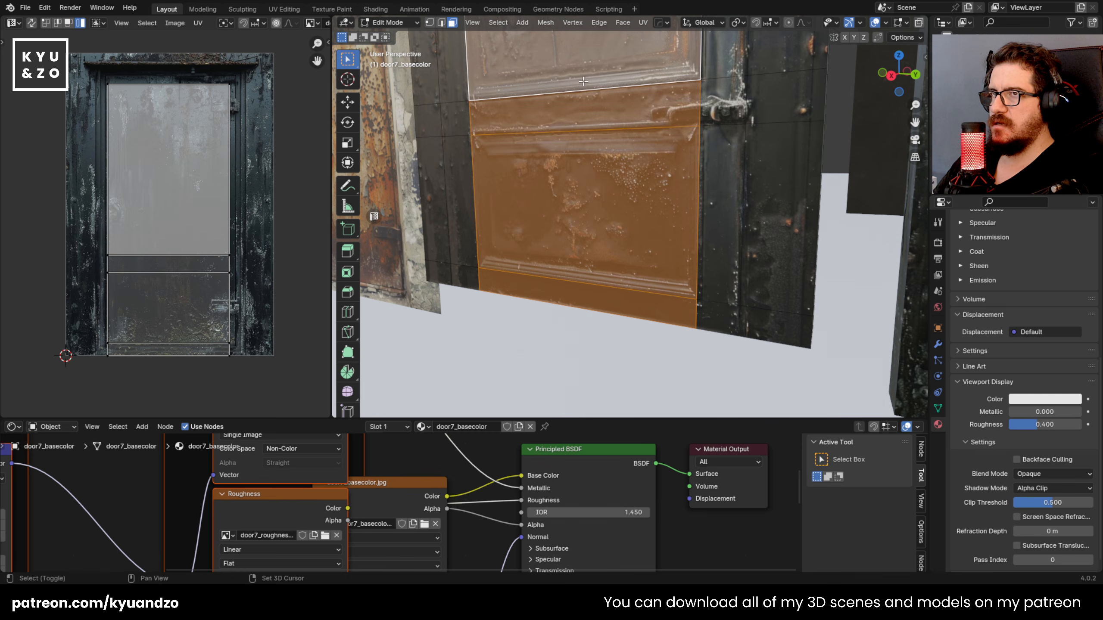
pyautogui.hotkey('alt', 'a')
# Step: Select the front faces of door7's two side posts and top beam and extrude them outward about 0.07 m
pyautogui.click(771, 332)
pyautogui.keyDown('shift'); pyautogui.click(768, 235); pyautogui.keyUp('shift')
pyautogui.keyDown('shift'); pyautogui.click(756, 110); pyautogui.keyUp('shift')
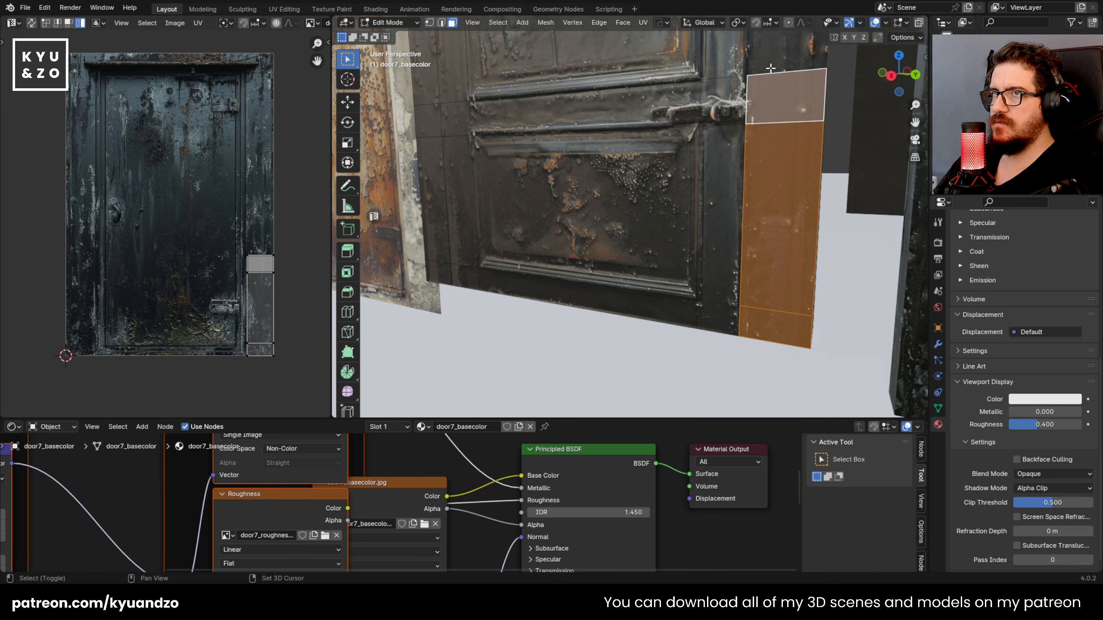
pyautogui.keyDown('shift'); pyautogui.click(773, 56); pyautogui.keyUp('shift')
pyautogui.keyDown('shift'); pyautogui.click(460, 282); pyautogui.keyUp('shift')
pyautogui.keyDown('shift'); pyautogui.click(461, 196); pyautogui.keyUp('shift')
pyautogui.keyDown('shift'); pyautogui.click(433, 249); pyautogui.keyUp('shift')
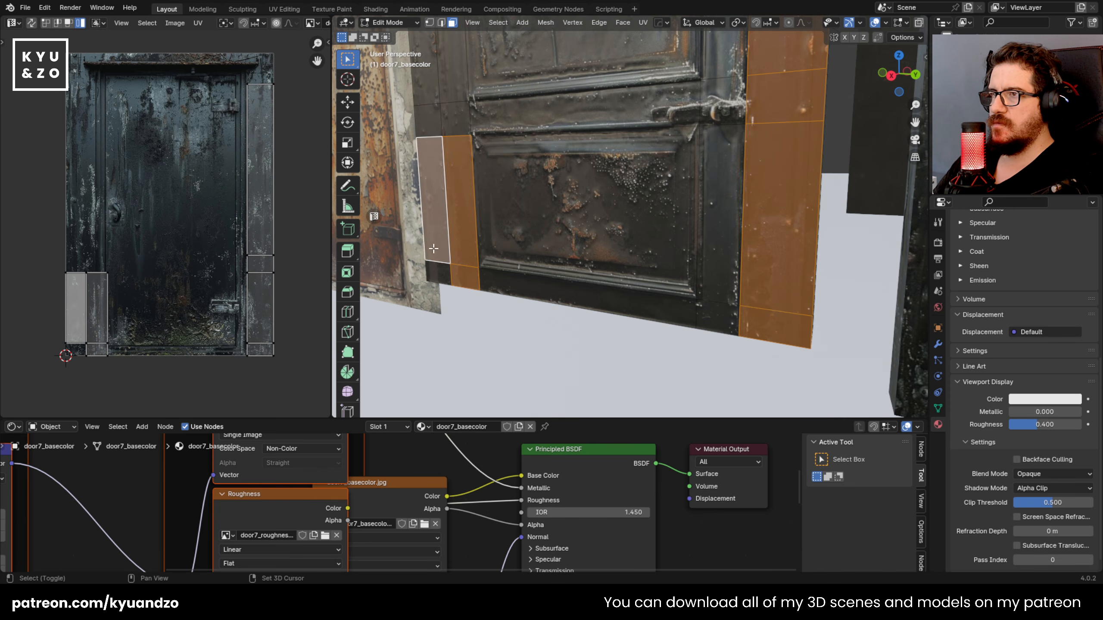
pyautogui.keyDown('shift'); pyautogui.moveTo(457, 124); pyautogui.dragTo(411, 307, button='middle'); pyautogui.keyUp('shift')
pyautogui.keyDown('shift'); pyautogui.moveTo(425, 256); pyautogui.dragTo(593, 384, button='middle'); pyautogui.keyUp('shift')
pyautogui.keyDown('shift'); pyautogui.click(553, 279); pyautogui.keyUp('shift')
pyautogui.keyDown('shift'); pyautogui.click(549, 235); pyautogui.keyUp('shift')
pyautogui.keyDown('shift'); pyautogui.click(596, 334); pyautogui.keyUp('shift')
pyautogui.scroll(-4, 619, 278)
pyautogui.keyDown('shift'); pyautogui.click(590, 366); pyautogui.keyUp('shift')
pyautogui.keyDown('shift'); pyautogui.moveTo(567, 109); pyautogui.dragTo(548, 188, button='middle'); pyautogui.keyUp('shift')
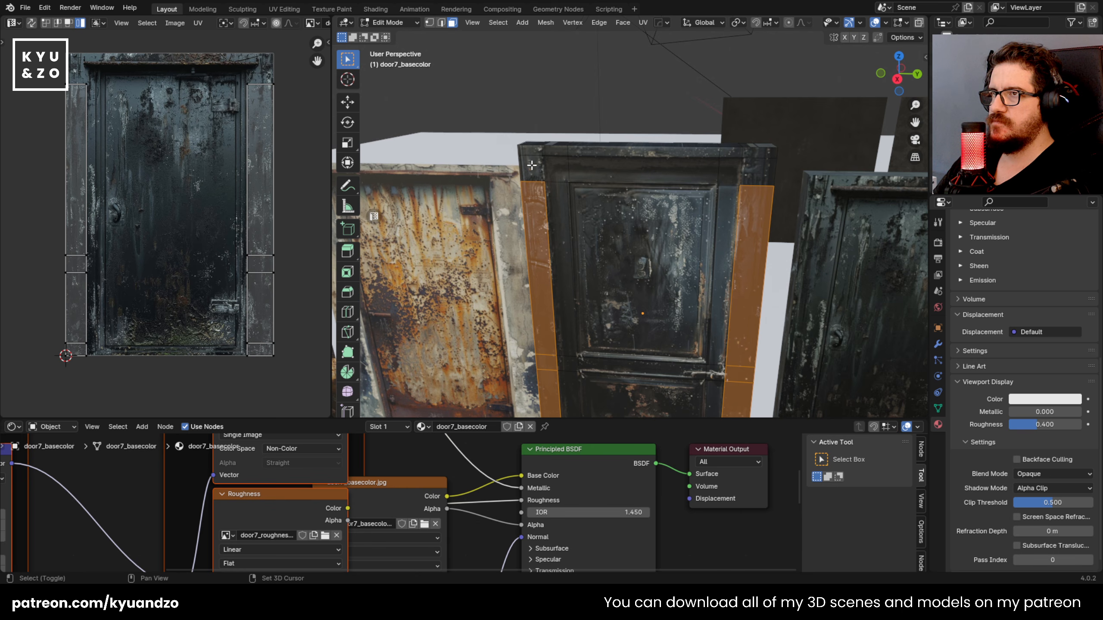
pyautogui.keyDown('shift'); pyautogui.click(752, 169); pyautogui.keyUp('shift')
pyautogui.moveTo(751, 169); pyautogui.dragTo(651, 192, button='middle')
pyautogui.press('e')
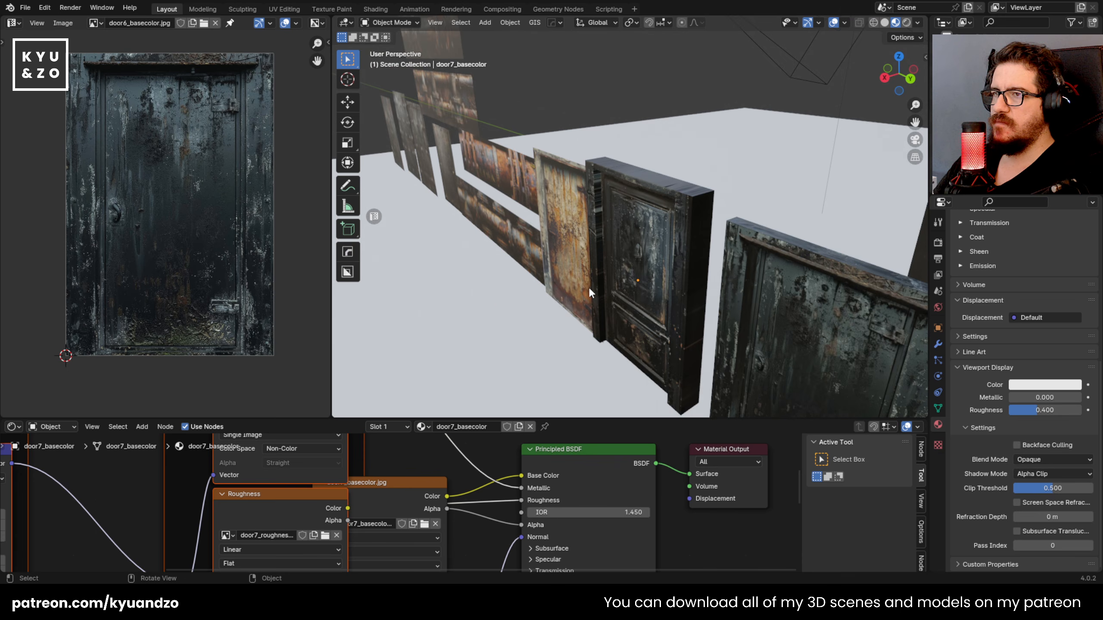
pyautogui.scroll(5, 608, 282)
pyautogui.moveTo(622, 245); pyautogui.dragTo(553, 316, button='middle')
pyautogui.press('Tab')
# Step: Select door7's upper and lower panel faces and extrude them inward about 0.07 m
pyautogui.click(607, 259)
pyautogui.scroll(3, 607, 259)
pyautogui.keyDown('shift'); pyautogui.click(564, 226); pyautogui.keyUp('shift')
pyautogui.scroll(-2, 567, 208)
pyautogui.keyDown('shift'); pyautogui.moveTo(568, 183); pyautogui.dragTo(582, 235, button='middle'); pyautogui.keyUp('shift')
pyautogui.scroll(1, 582, 235)
pyautogui.press('e')
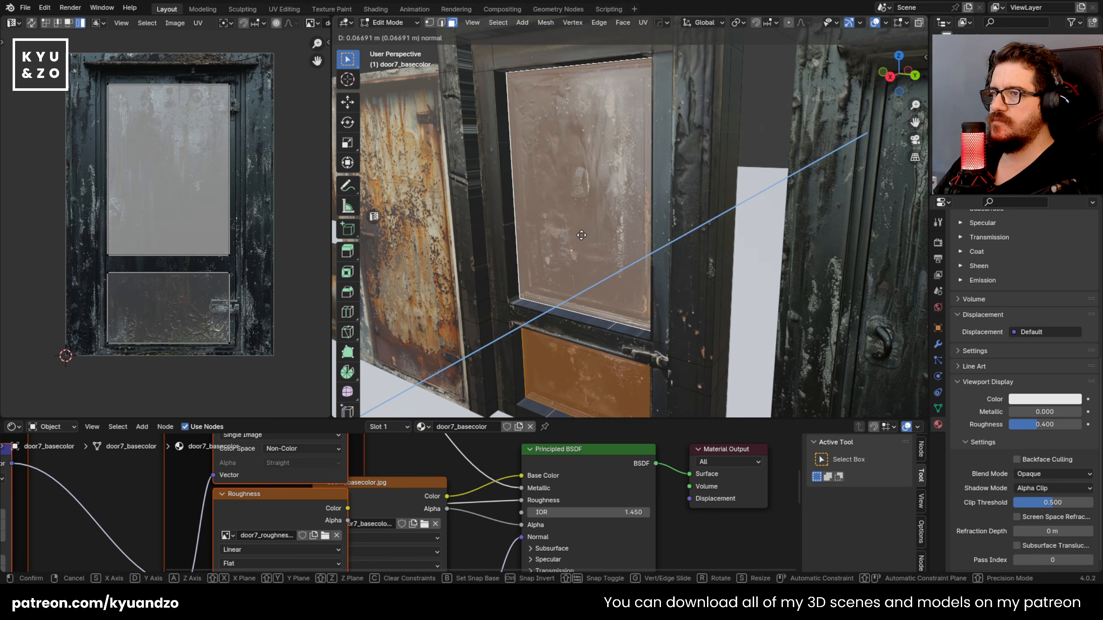
pyautogui.click(577, 236)
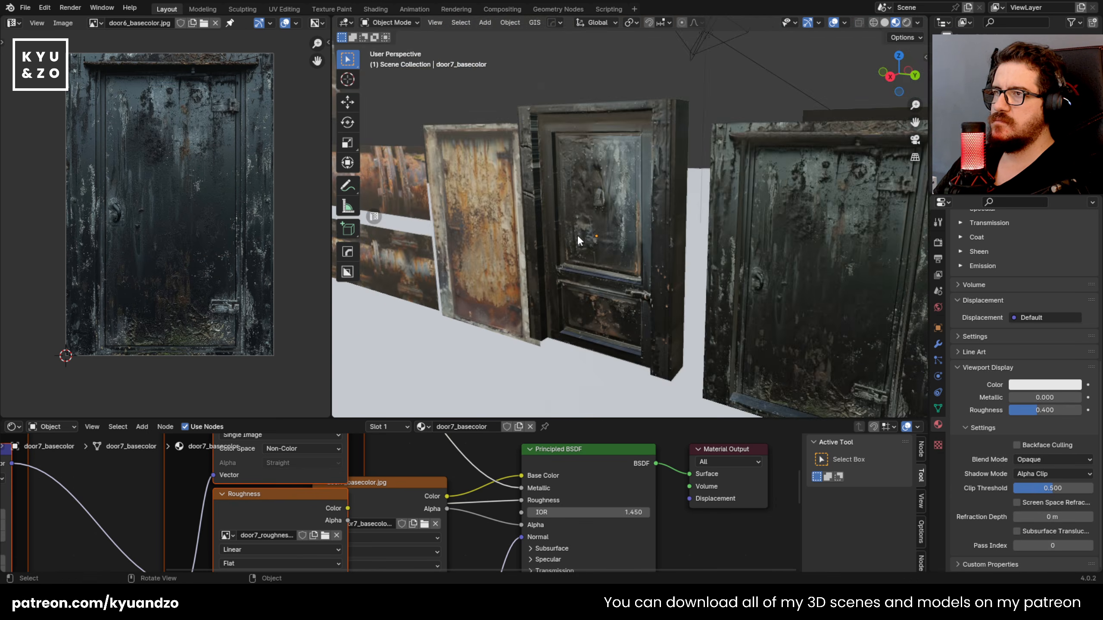
# Step: Cube-project the UVs of door7's outer and inner frame side faces, rotate them upright and place them over the texture's right-hand post
pyautogui.moveTo(614, 218); pyautogui.dragTo(573, 247, button='middle')
pyautogui.scroll(3, 573, 247)
pyautogui.click(608, 223)
pyautogui.keyDown('shift'); pyautogui.moveTo(620, 174); pyautogui.dragTo(607, 235, button='middle'); pyautogui.keyUp('shift')
pyautogui.press('Tab')
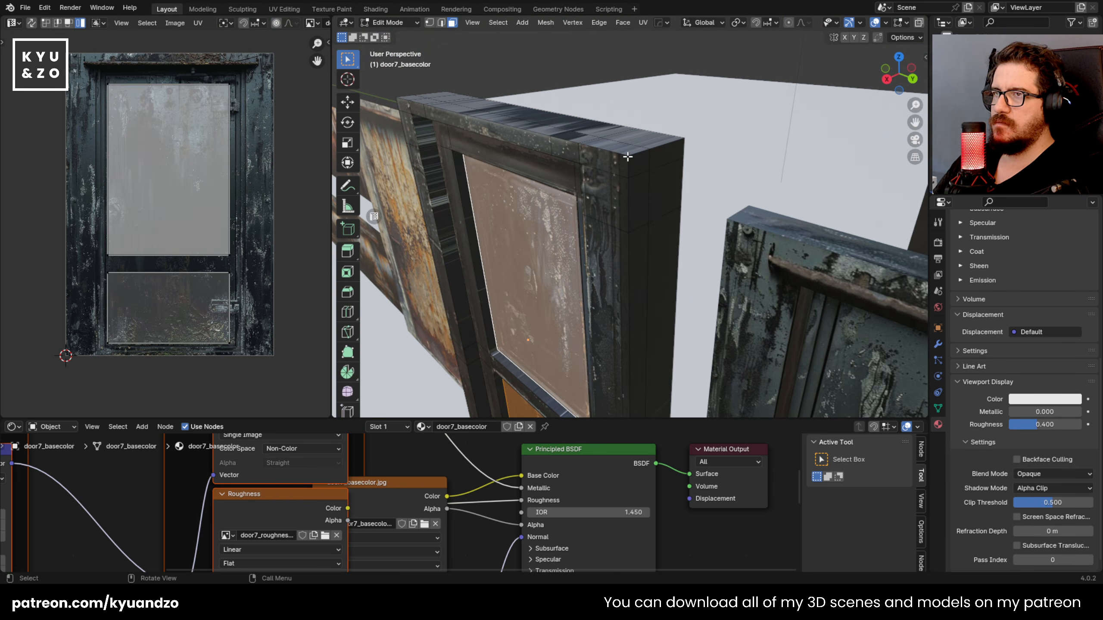
pyautogui.press('u')
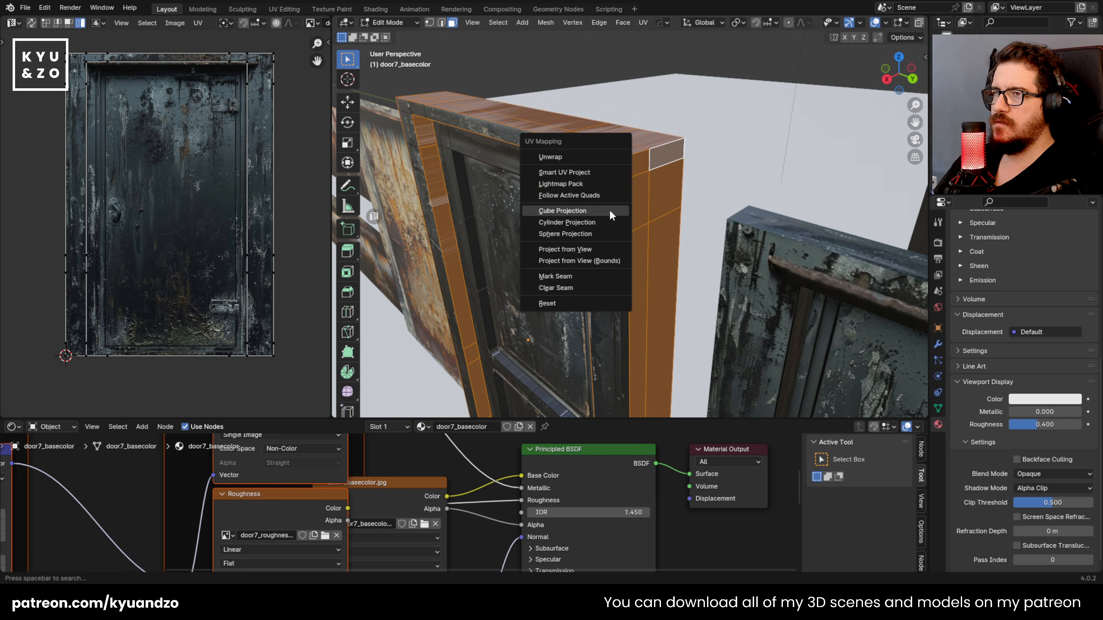
pyautogui.click(609, 209)
pyautogui.press('r')
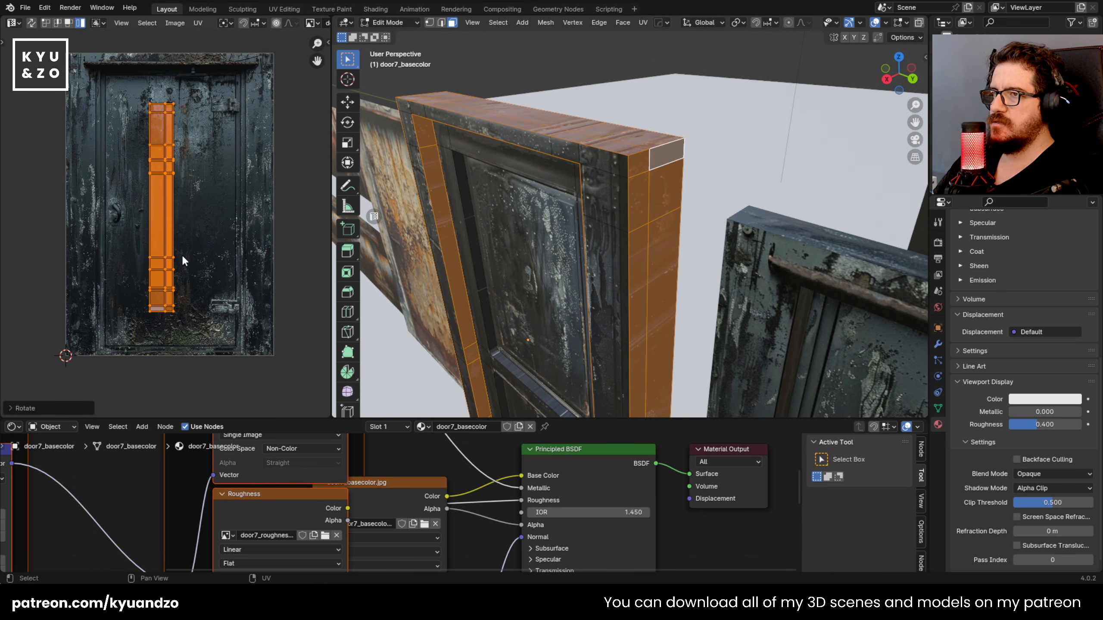
pyautogui.press('g')
pyautogui.click(283, 234)
# Step: Cube-project the UVs of the recess walls around both door7 panels, rotate them upright and place them on the texture's right-hand post
pyautogui.press('Tab')
pyautogui.scroll(-2, 617, 240)
pyautogui.moveTo(615, 239); pyautogui.dragTo(578, 244, button='middle')
pyautogui.keyDown('shift'); pyautogui.moveTo(447, 382); pyautogui.dragTo(538, 295, button='middle'); pyautogui.keyUp('shift')
pyautogui.scroll(3, 538, 295)
pyautogui.press('Tab')
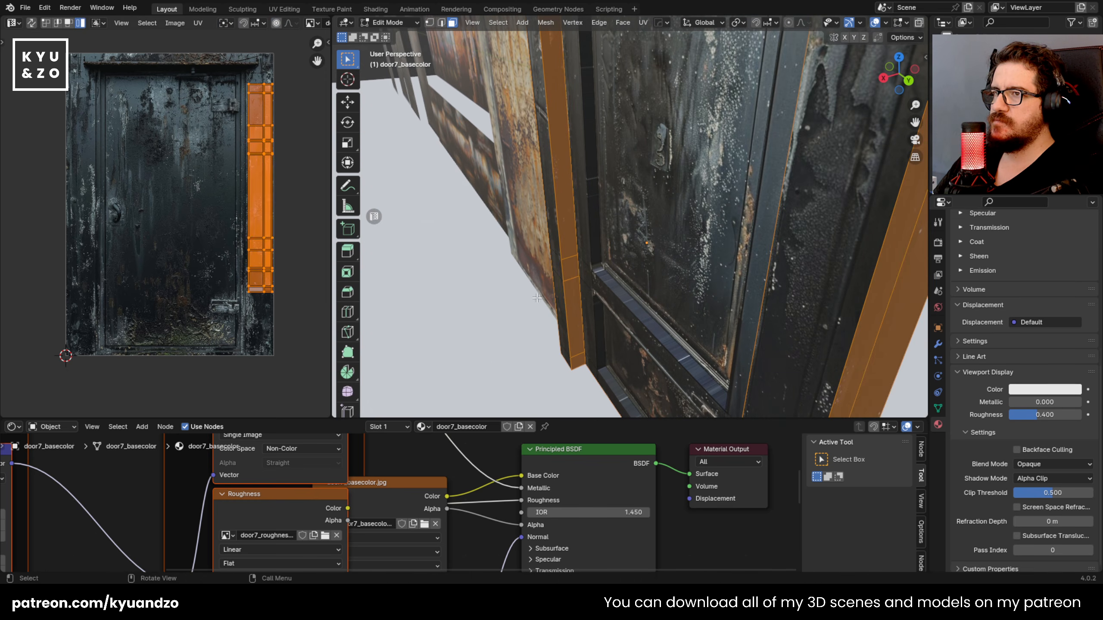
pyautogui.keyDown('alt'); pyautogui.click(596, 267); pyautogui.keyUp('alt')
pyautogui.moveTo(597, 272); pyautogui.dragTo(571, 324, button='middle')
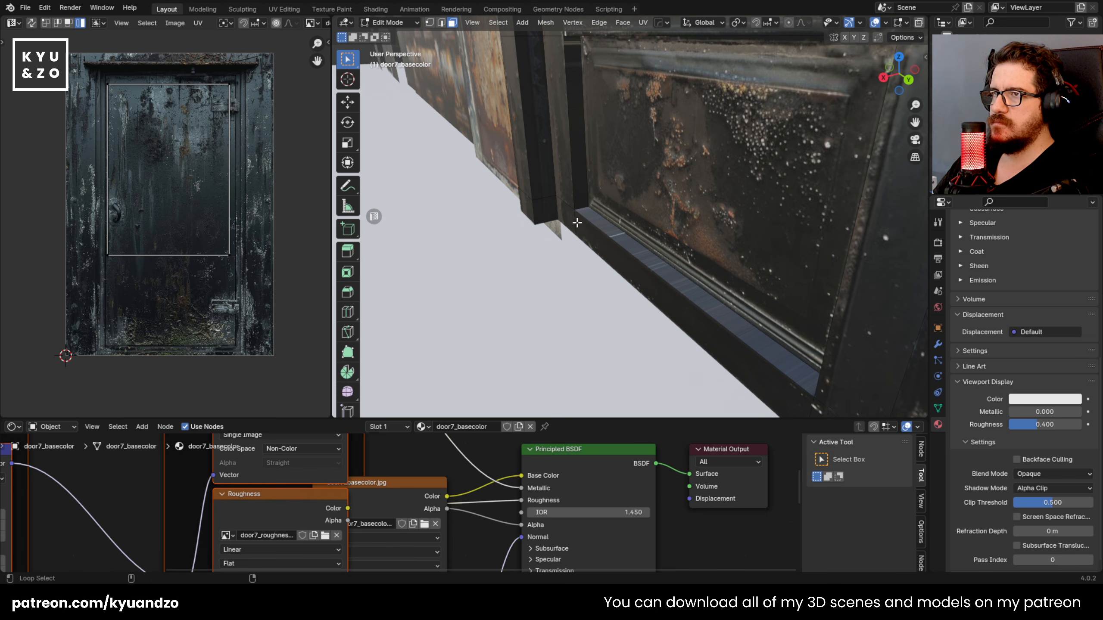
pyautogui.hotkey('shift', '`')
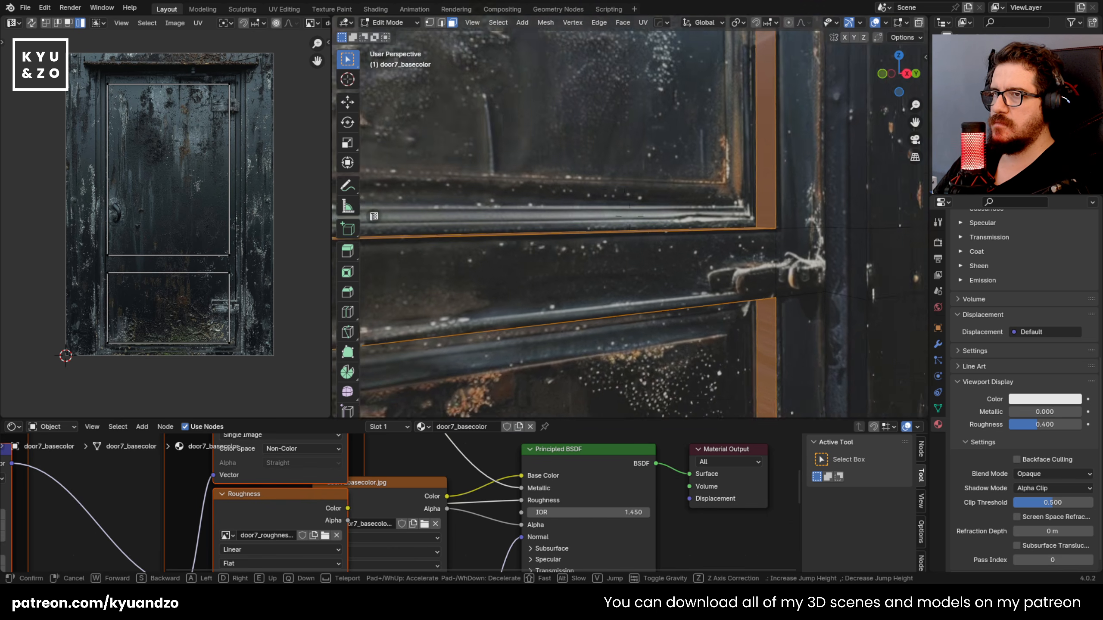
pyautogui.press('s')
pyautogui.click(581, 214)
pyautogui.press('u')
pyautogui.press('c')
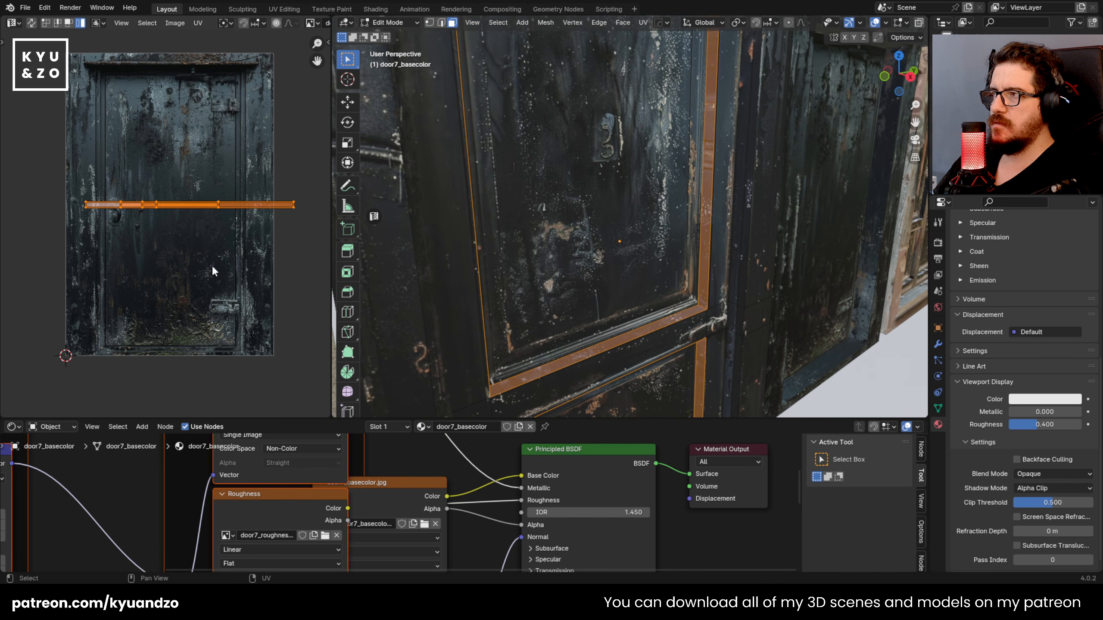
pyautogui.press('r')
pyautogui.press('Return')
pyautogui.press('g')
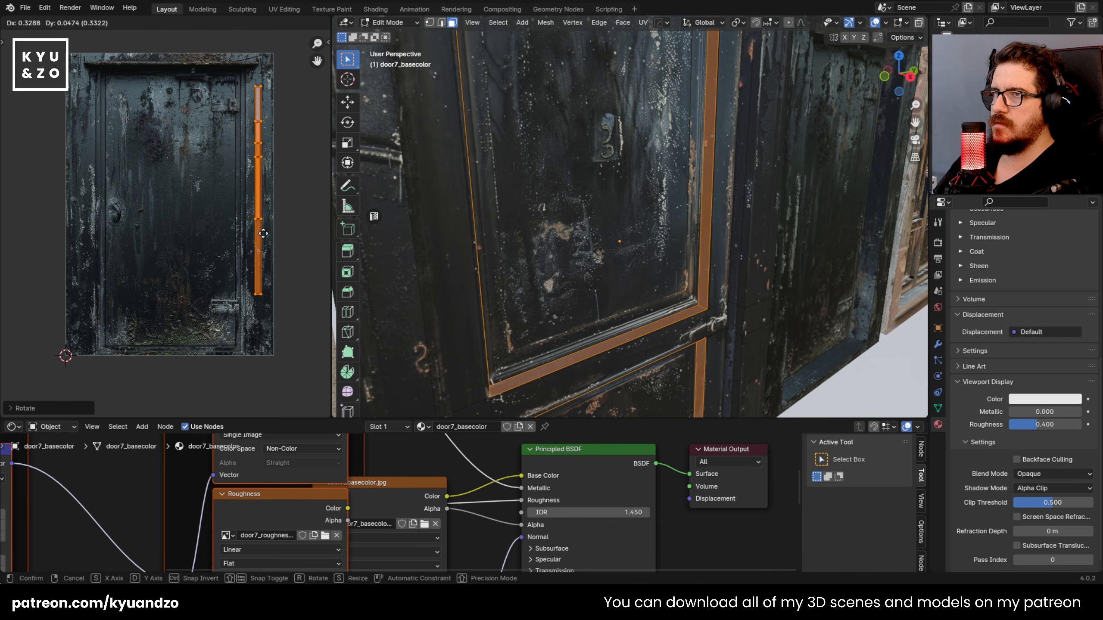
pyautogui.click(263, 233)
# Step: Leave mesh editing and lower door7 along the global Z axis by about 0.15 m
pyautogui.press('Tab')
pyautogui.moveTo(624, 236); pyautogui.dragTo(556, 156, button='middle')
pyautogui.scroll(4, 524, 183)
pyautogui.scroll(-7, 569, 201)
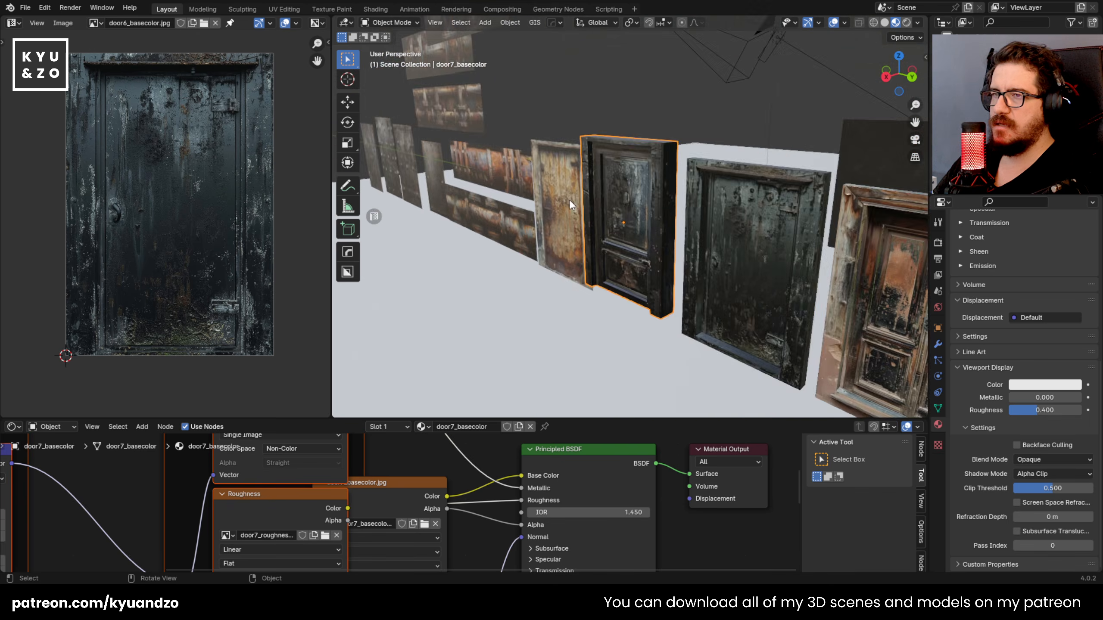
pyautogui.scroll(4, 570, 200)
pyautogui.scroll(-2, 602, 332)
pyautogui.moveTo(602, 332); pyautogui.dragTo(628, 255, button='middle')
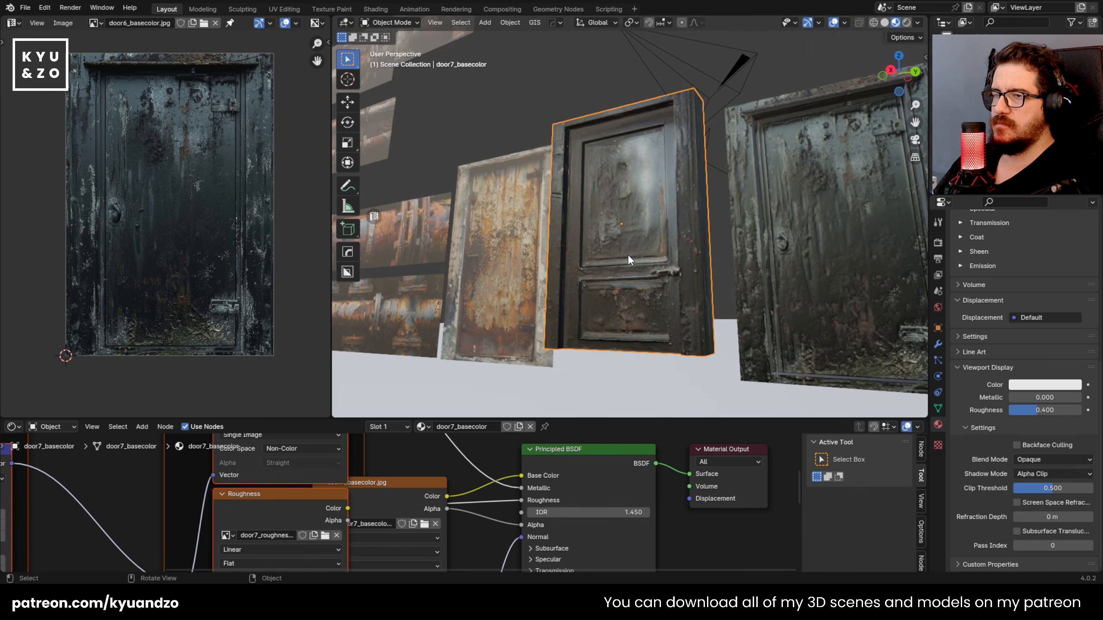
pyautogui.press('g')
pyautogui.press('z')
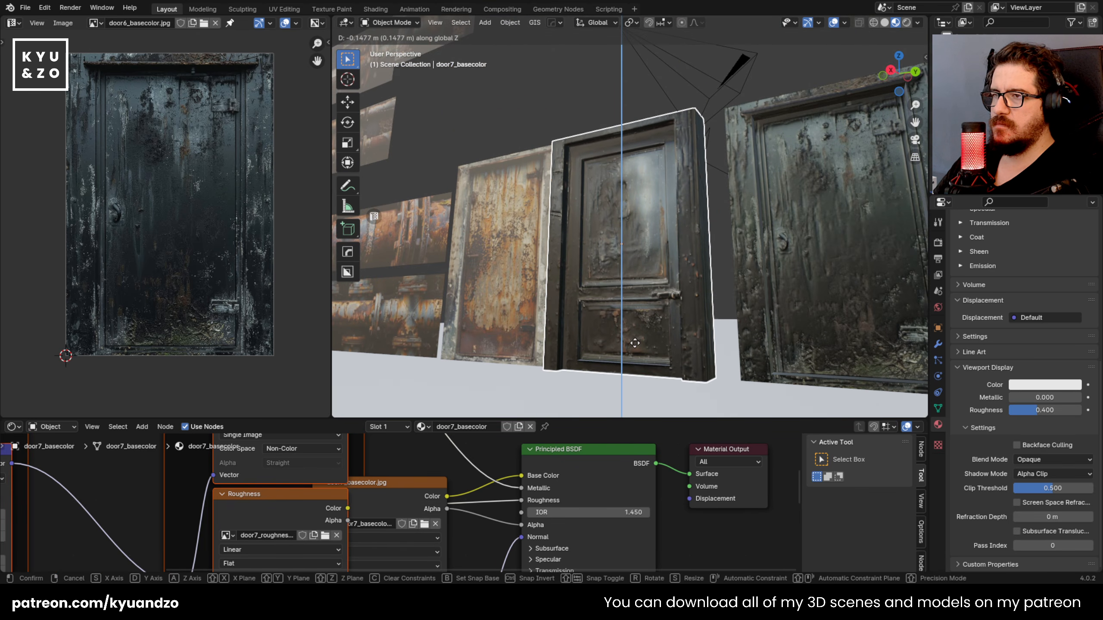
pyautogui.click(635, 344)
# Step: Select door6, adjust its height slightly along the global Z axis and save the file
pyautogui.scroll(-1, 665, 308)
pyautogui.moveTo(669, 305); pyautogui.dragTo(724, 310, button='middle')
pyautogui.click(736, 312)
pyautogui.press('g')
pyautogui.press('z')
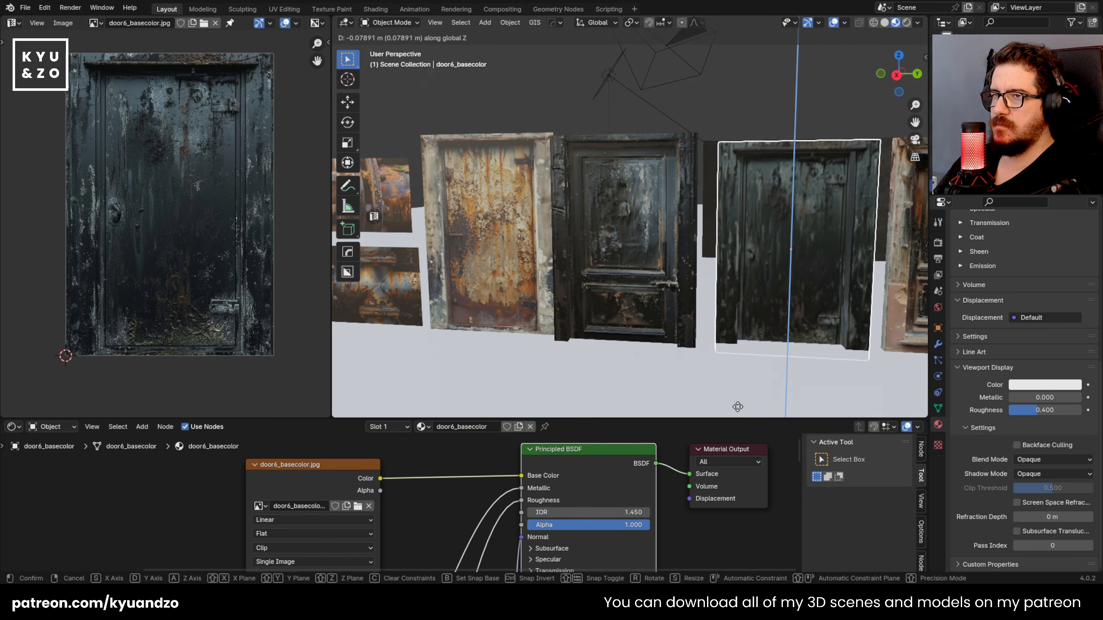
pyautogui.click(762, 323)
pyautogui.scroll(-4, 723, 280)
pyautogui.moveTo(700, 213); pyautogui.dragTo(617, 237, button='middle')
pyautogui.hotkey('ctrl', 's')
# Step: Select metaldoor1, load its roughness and other PBR maps into the Principled BSDF and set the material's blend mode to Opaque
pyautogui.click(616, 183)
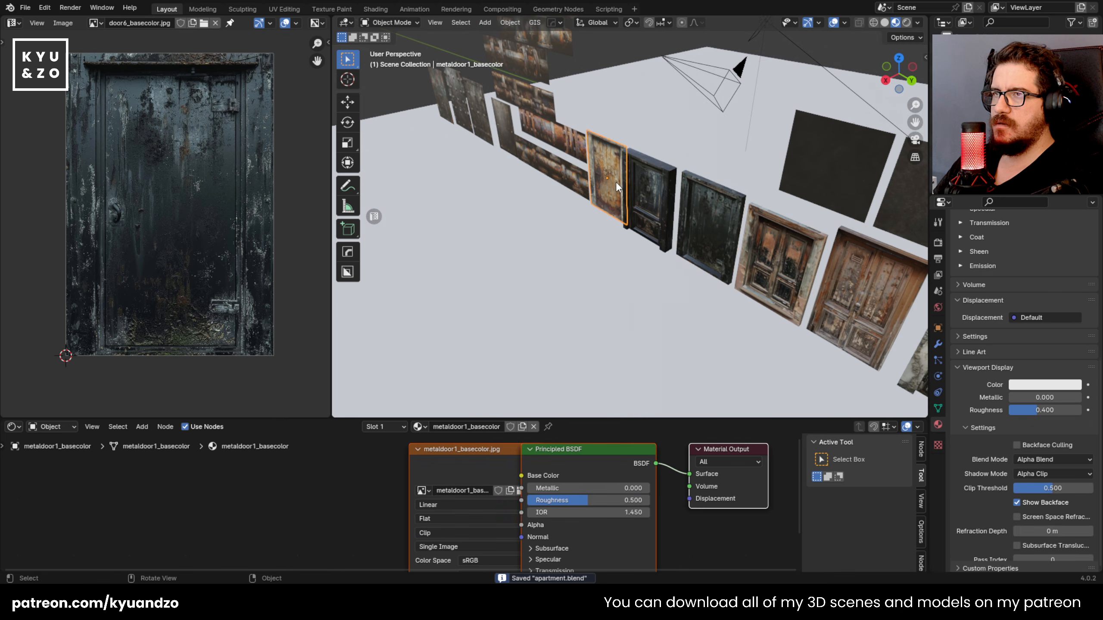
pyautogui.scroll(1, 617, 187)
pyautogui.scroll(5, 626, 201)
pyautogui.keyDown('shift'); pyautogui.moveTo(605, 126); pyautogui.dragTo(657, 257, button='middle'); pyautogui.keyUp('shift')
pyautogui.scroll(-1, 655, 244)
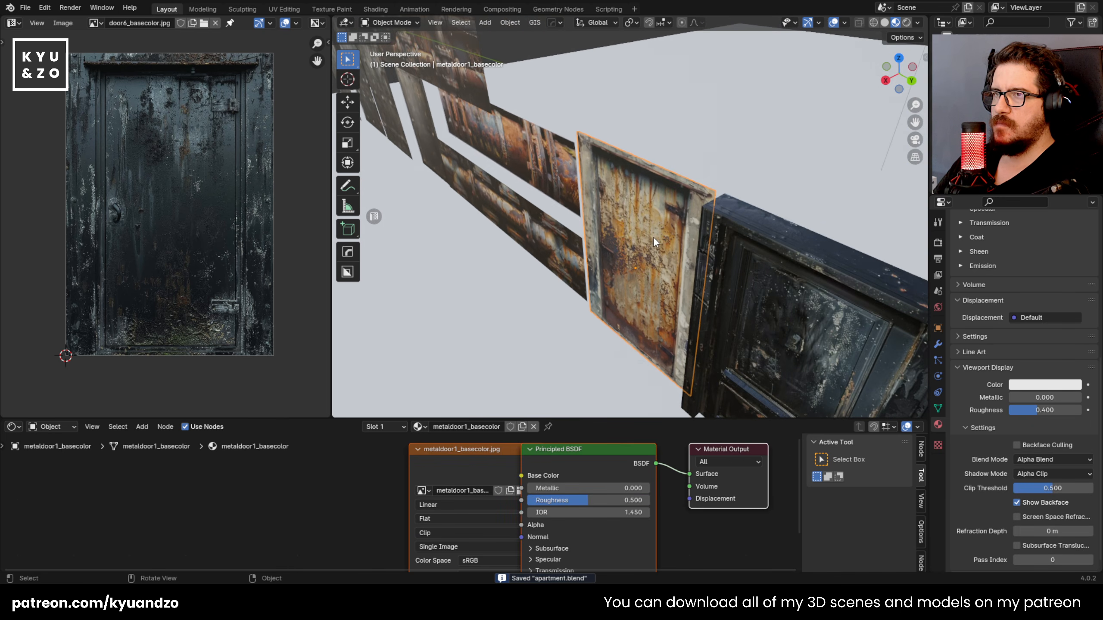
pyautogui.scroll(1, 615, 282)
pyautogui.moveTo(489, 464); pyautogui.dragTo(393, 501)
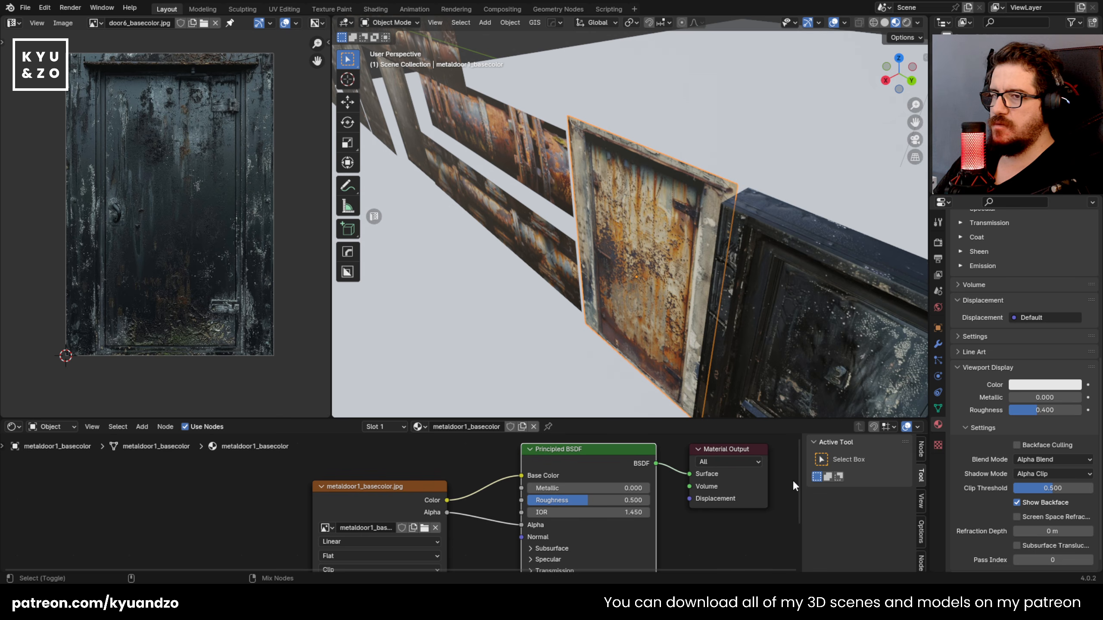
pyautogui.hotkey('ctrl', 'shift', 't')
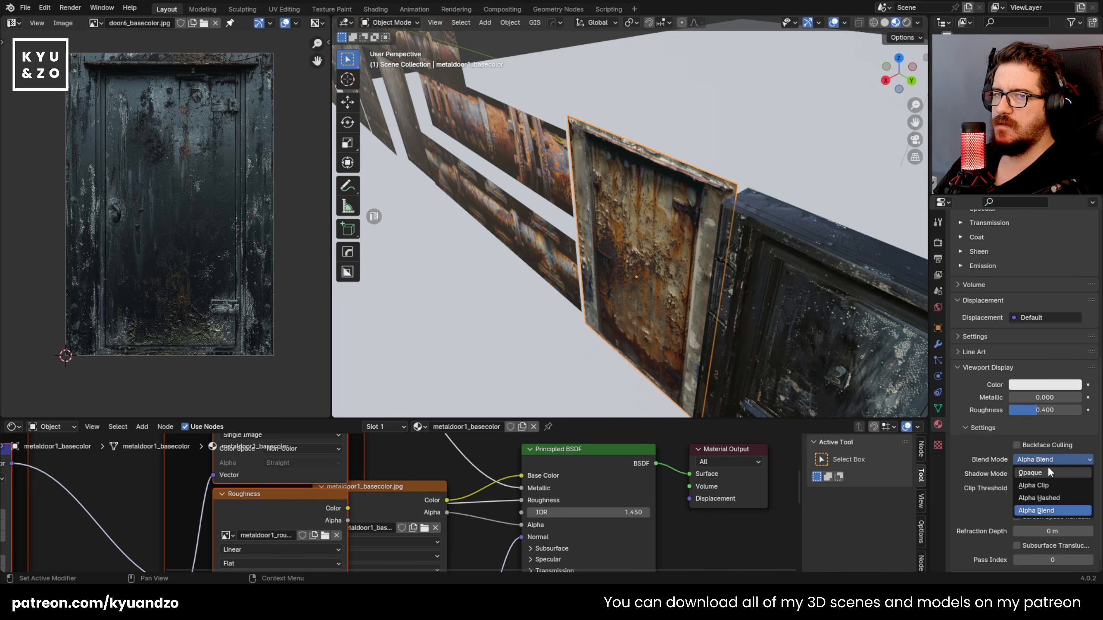
pyautogui.click(1049, 472)
# Step: Cut edge loops into the metaldoor1 mesh along the inner borders of its frame on all four sides
pyautogui.moveTo(612, 275); pyautogui.dragTo(630, 263, button='middle')
pyautogui.press('Tab')
pyautogui.hotkey('ctrl', 'r')
pyautogui.click(587, 131)
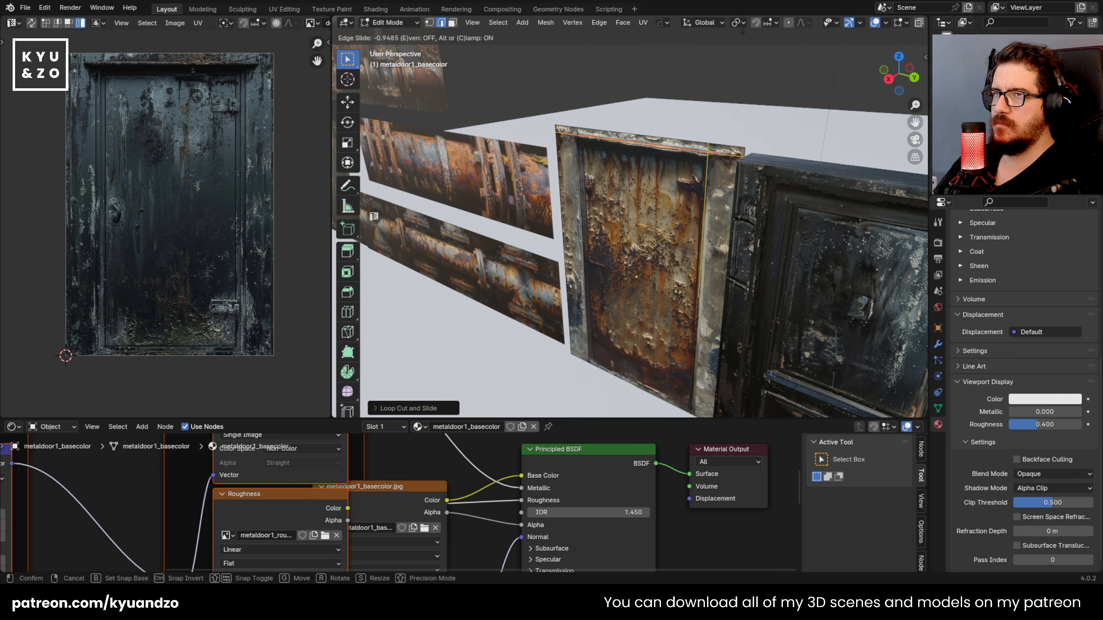
pyautogui.moveTo(657, 152); pyautogui.dragTo(680, 146, button='middle')
pyautogui.scroll(1, 677, 150)
pyautogui.keyDown('shift'); pyautogui.moveTo(625, 378); pyautogui.dragTo(615, 234, button='middle'); pyautogui.keyUp('shift')
pyautogui.scroll(2, 615, 234)
pyautogui.click(527, 270)
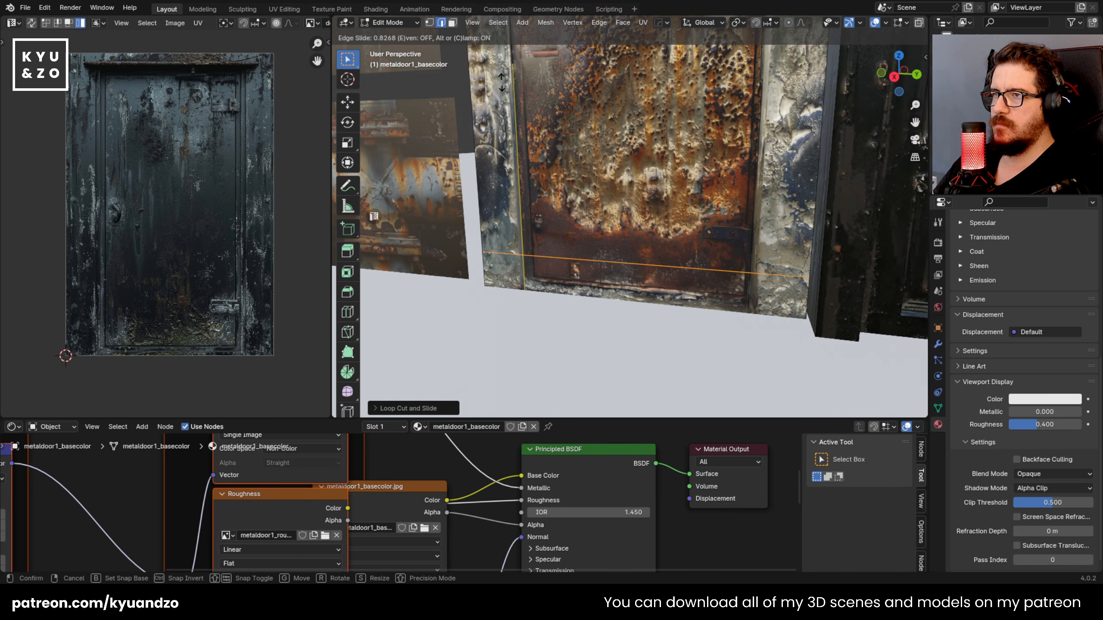
pyautogui.click(500, 110)
# Step: Select all frame faces around metaldoor1, including both posts and the top and bottom strips, and extrude them outward
pyautogui.moveTo(614, 97); pyautogui.dragTo(632, 298, button='middle')
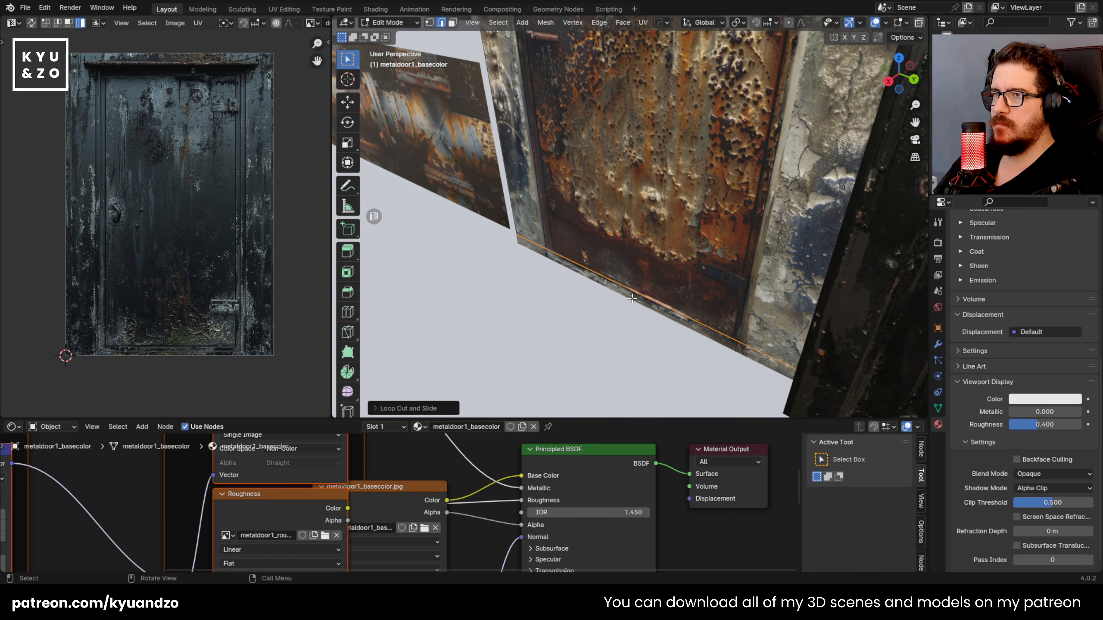
pyautogui.keyDown('shift'); pyautogui.click(749, 330); pyautogui.keyUp('shift')
pyautogui.keyDown('shift'); pyautogui.click(724, 340); pyautogui.keyUp('shift')
pyautogui.keyDown('shift'); pyautogui.click(533, 249); pyautogui.keyUp('shift')
pyautogui.keyDown('shift'); pyautogui.click(530, 222); pyautogui.keyUp('shift')
pyautogui.keyDown('shift'); pyautogui.moveTo(538, 95); pyautogui.dragTo(489, 176, button='middle'); pyautogui.keyUp('shift')
pyautogui.keyDown('shift'); pyautogui.click(446, 64); pyautogui.keyUp('shift')
pyautogui.keyDown('shift'); pyautogui.click(486, 61); pyautogui.keyUp('shift')
pyautogui.keyDown('shift'); pyautogui.click(679, 117); pyautogui.keyUp('shift')
pyautogui.scroll(-2, 682, 117)
pyautogui.keyDown('shift'); pyautogui.click(781, 176); pyautogui.keyUp('shift')
pyautogui.keyDown('shift'); pyautogui.click(873, 198); pyautogui.keyUp('shift')
pyautogui.scroll(-2, 694, 177)
pyautogui.keyDown('shift'); pyautogui.moveTo(694, 177); pyautogui.dragTo(669, 89, button='middle'); pyautogui.keyUp('shift')
pyautogui.press('e')
pyautogui.click(621, 168)
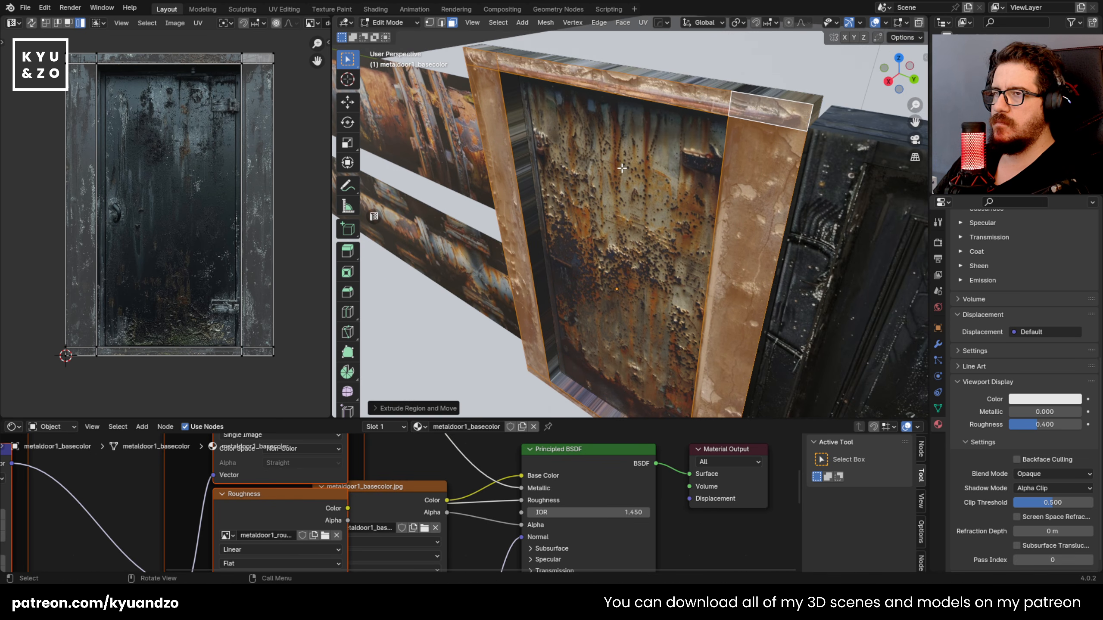
# Step: Cube-project the UVs of metaldoor1's inner frame side faces, rotate them upright and place them over the texture's frame post
pyautogui.press('Tab')
pyautogui.moveTo(581, 208); pyautogui.dragTo(585, 159, button='middle')
pyautogui.press('Tab')
pyautogui.click(614, 246)
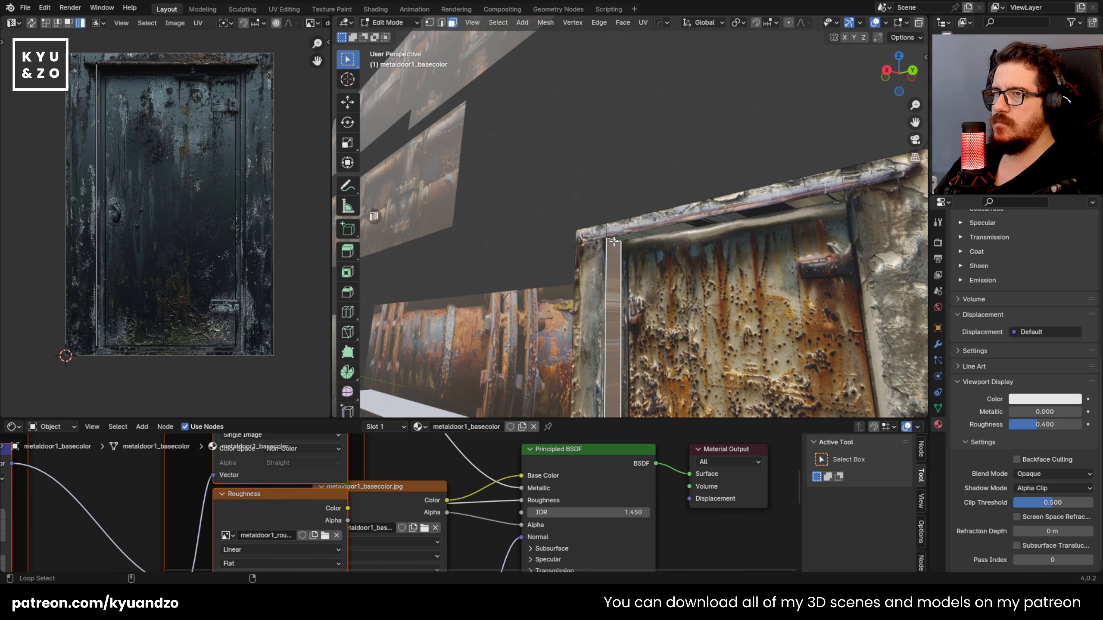
pyautogui.press('u')
pyautogui.click(604, 280)
pyautogui.press('a')
pyautogui.press('r')
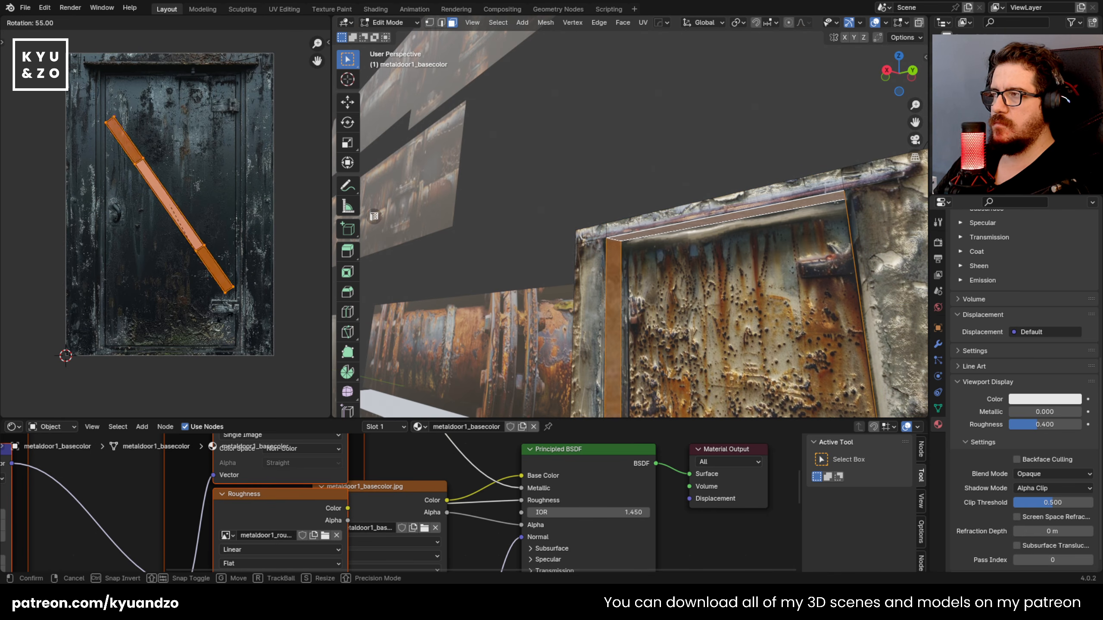
pyautogui.press('g')
pyautogui.click(283, 237)
# Step: Cube-project the UVs of metaldoor1's outer frame side faces, rotate them upright and place them over the texture's frame post
pyautogui.press('Tab')
pyautogui.moveTo(604, 192); pyautogui.dragTo(810, 67, button='middle')
pyautogui.press('Tab')
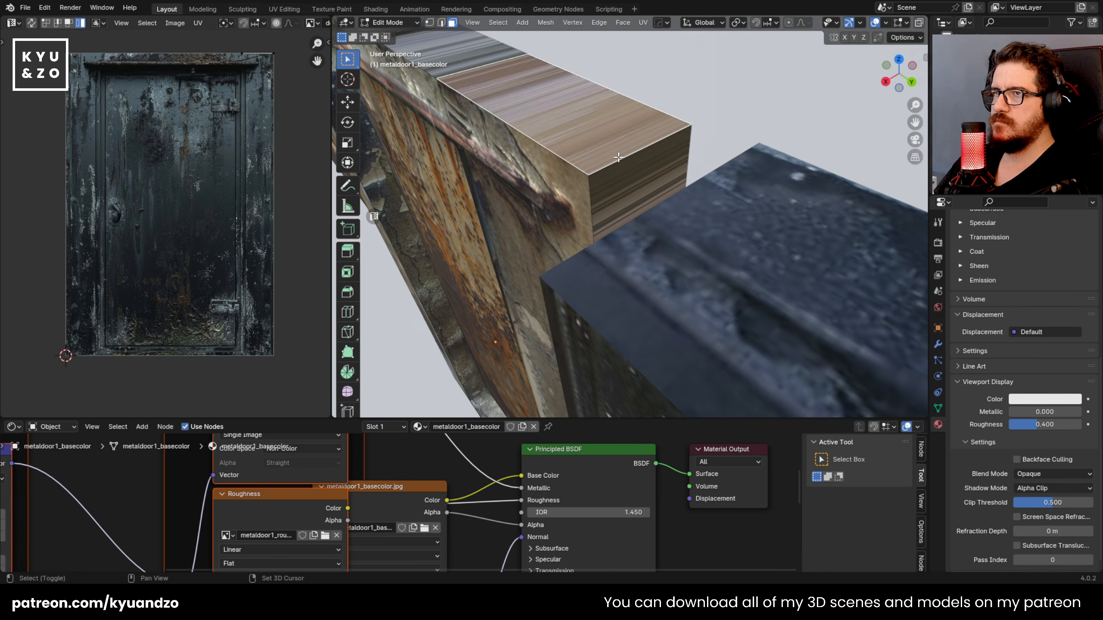
pyautogui.press('r')
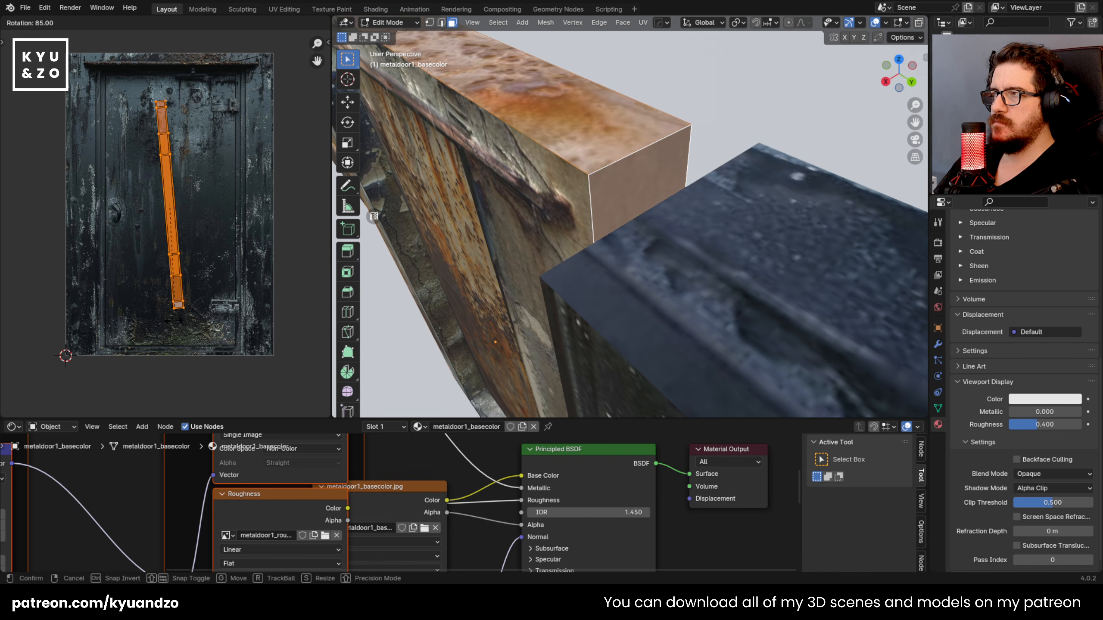
pyautogui.press('g')
pyautogui.click(100, 242)
pyautogui.press('Tab')
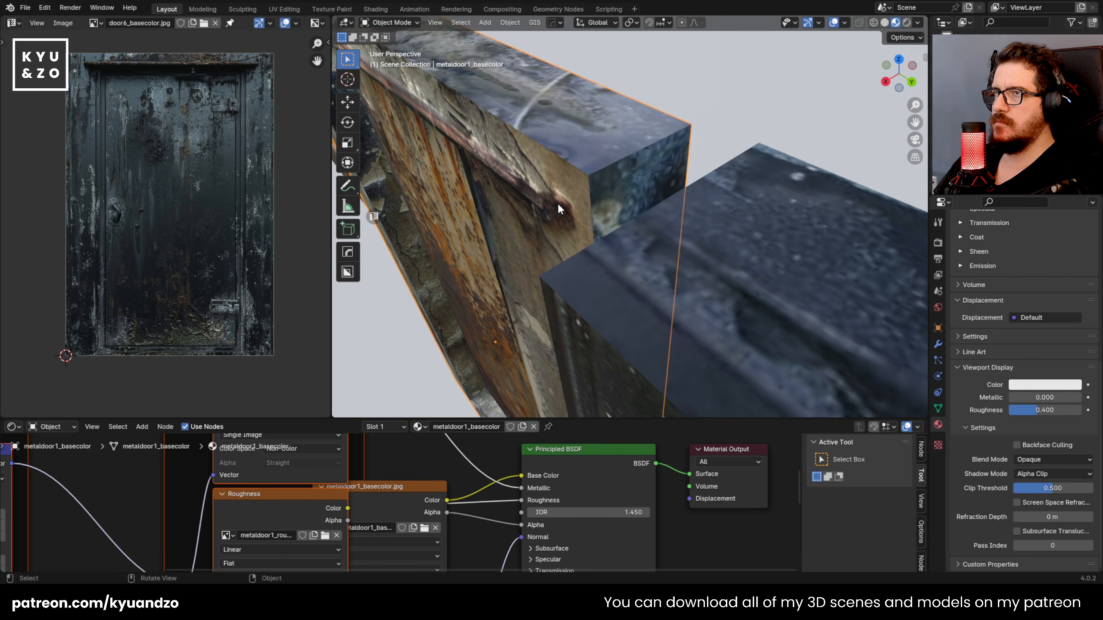
# Step: Check the finished metal door from several distances and save apartment.blend
pyautogui.scroll(-3, 559, 209)
pyautogui.hotkey('shift', '`')
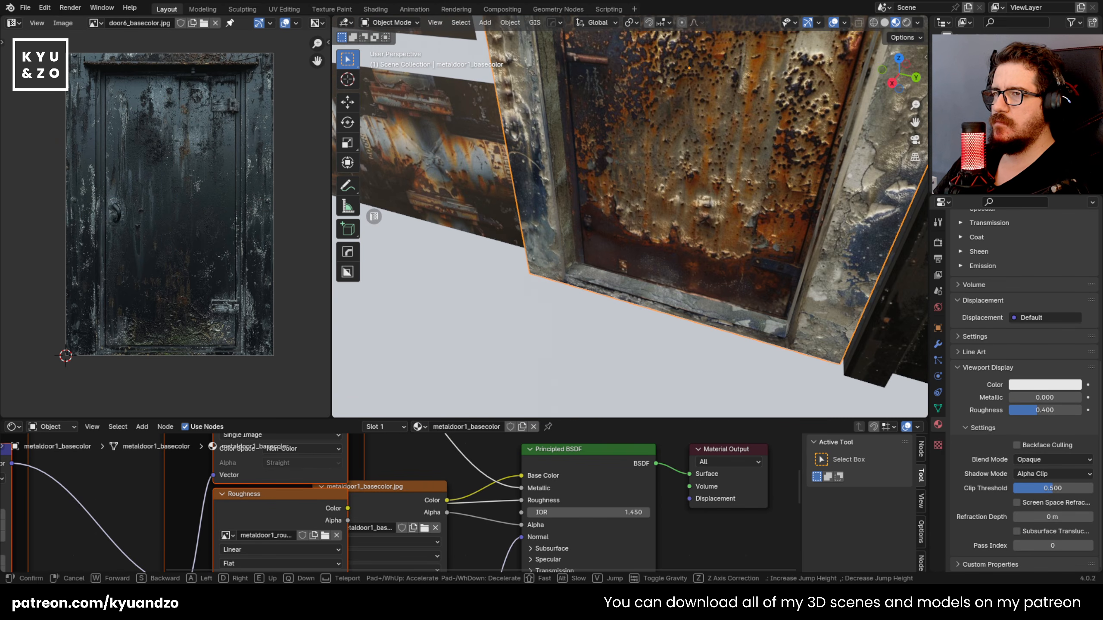
pyautogui.press('w')
pyautogui.press('a')
pyautogui.press('s')
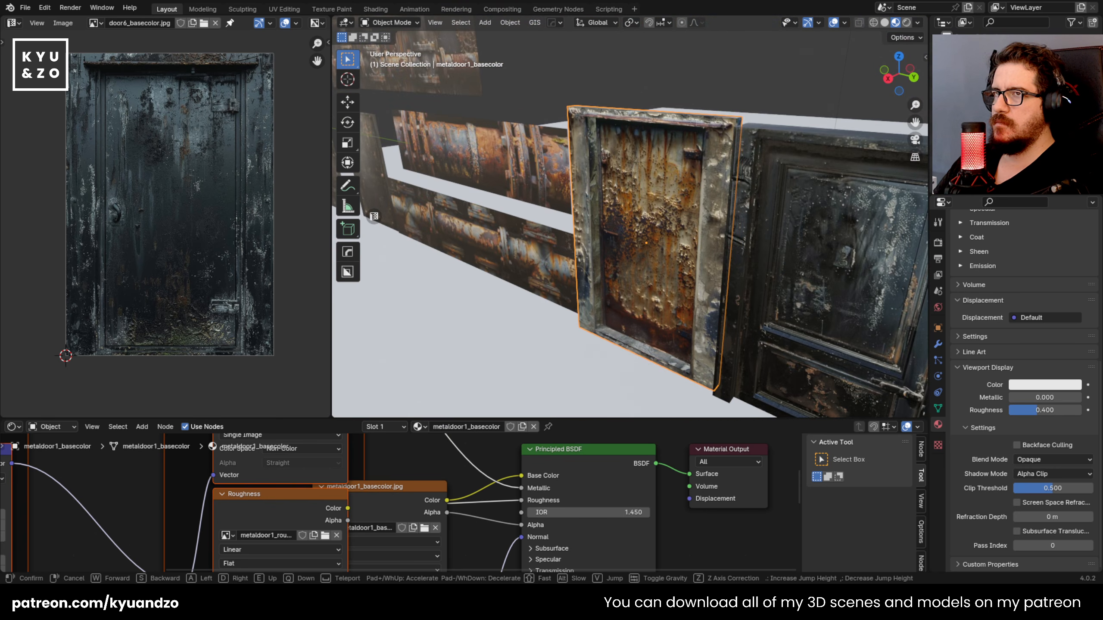
pyautogui.press('s')
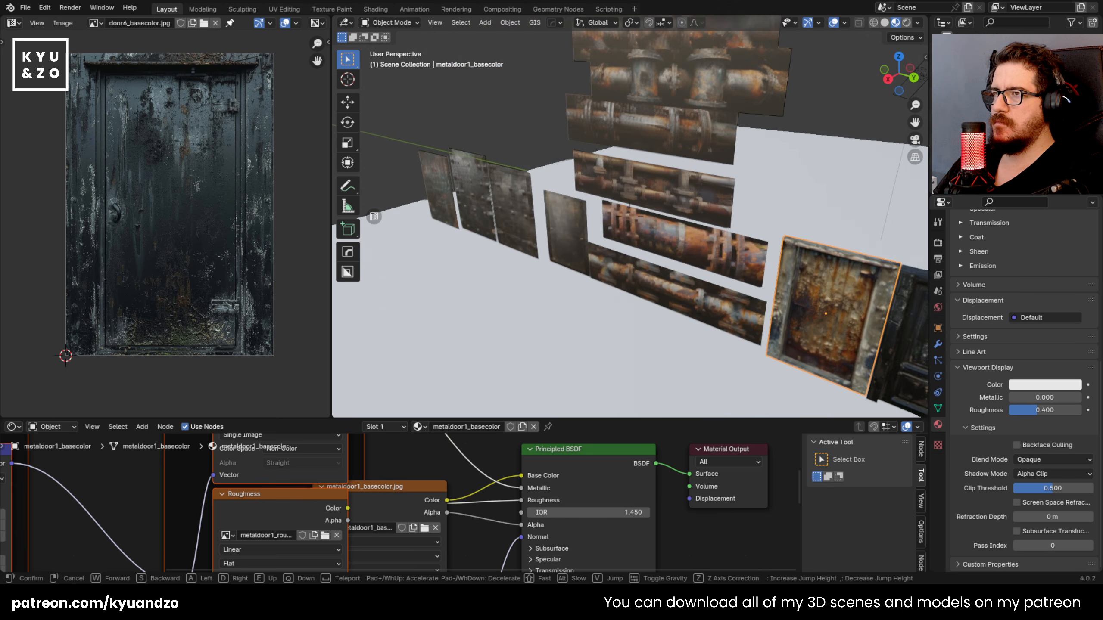
pyautogui.press('s')
pyautogui.hotkey('ctrl', 's')
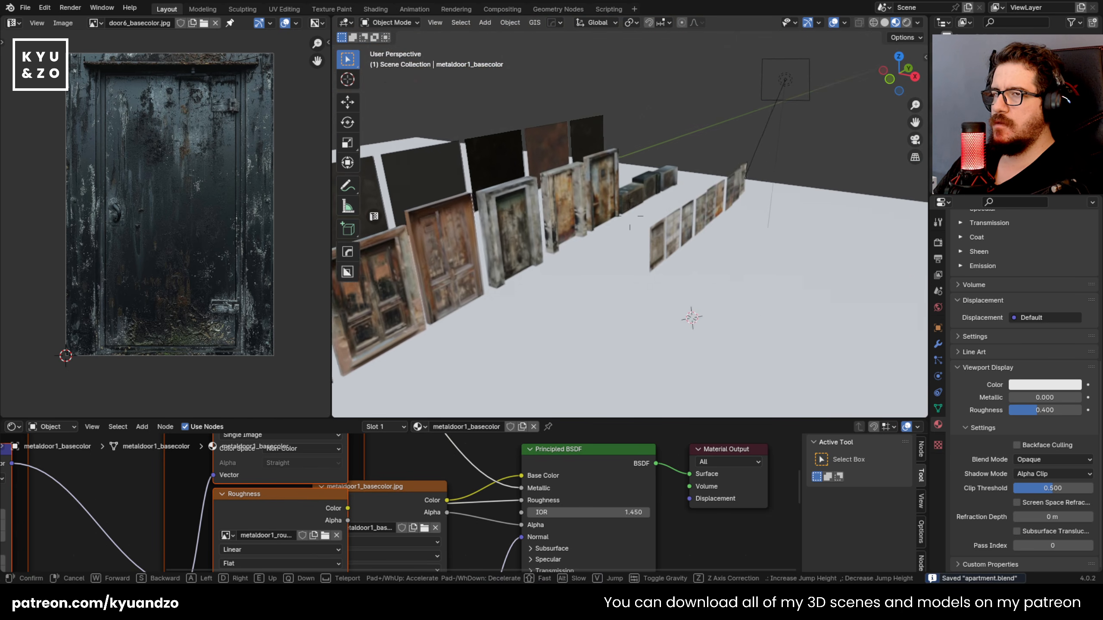
# Step: Select the pipe2 plane, disconnect the image's alpha from the Principled BSDF and move the base color node clear of it
pyautogui.press('w')
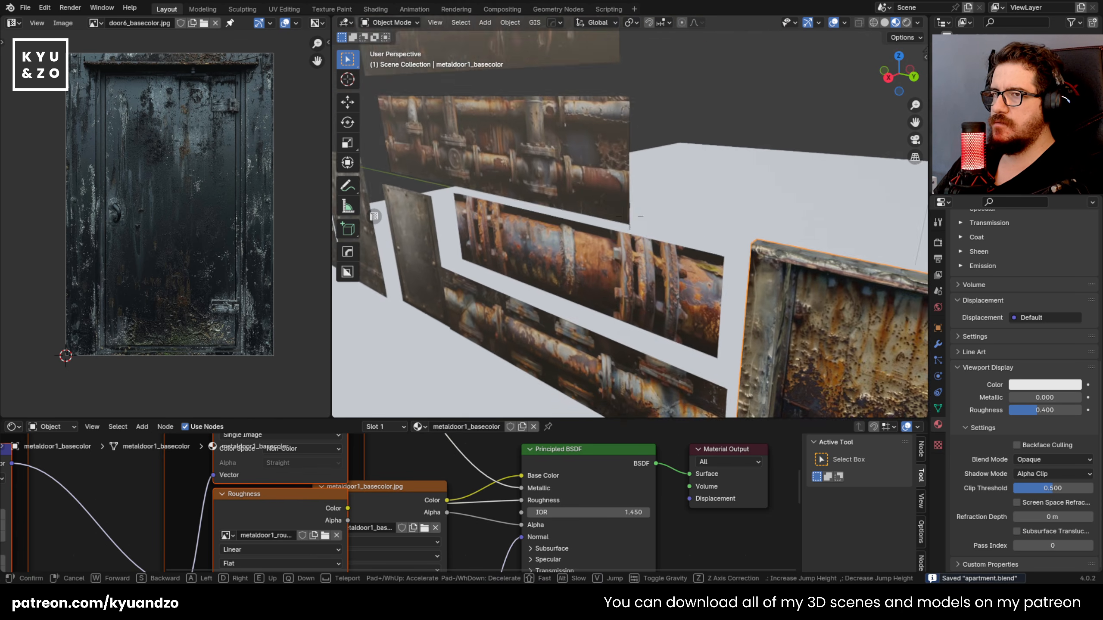
pyautogui.press('w')
pyautogui.click(629, 216)
pyautogui.click(534, 200)
pyautogui.hotkey('shift', '`')
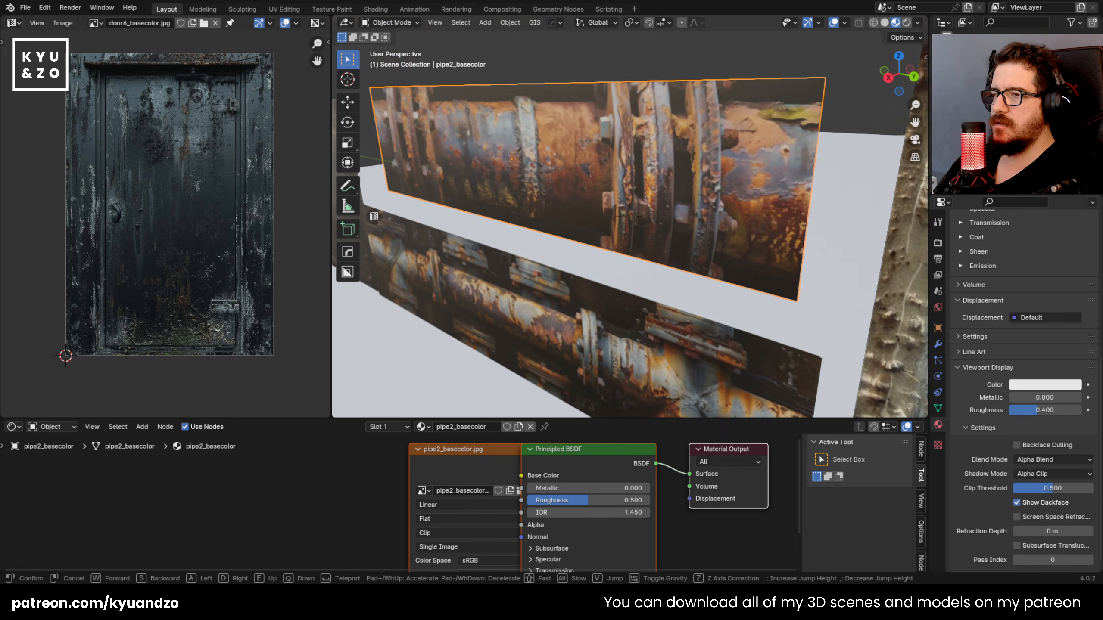
pyautogui.press('w')
pyautogui.click(629, 216)
pyautogui.moveTo(439, 460); pyautogui.dragTo(367, 479)
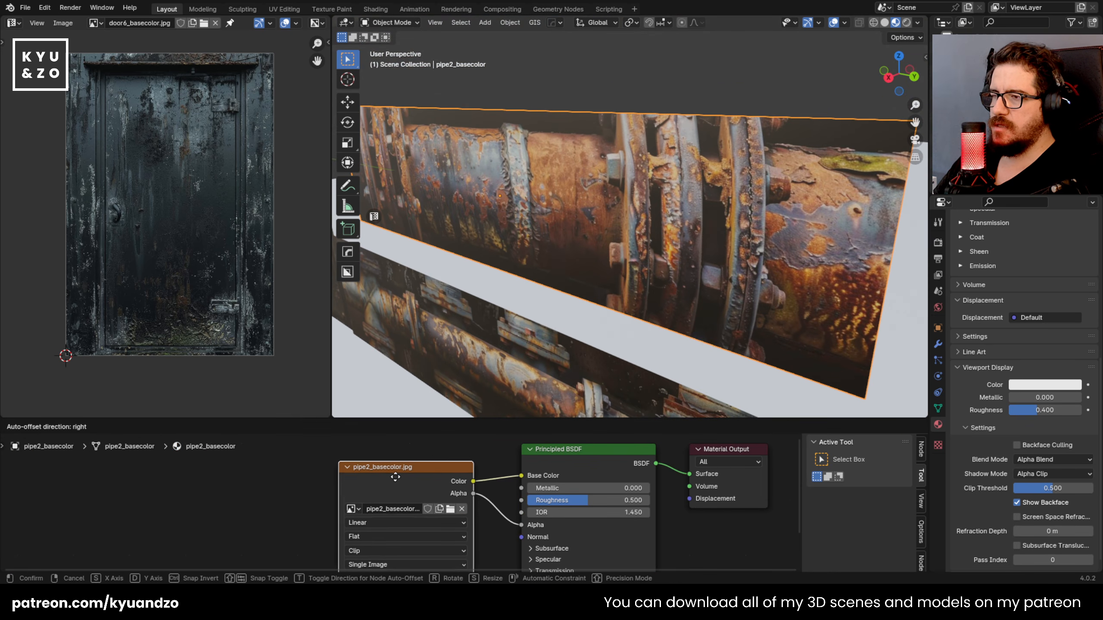
pyautogui.moveTo(521, 524); pyautogui.dragTo(502, 500)
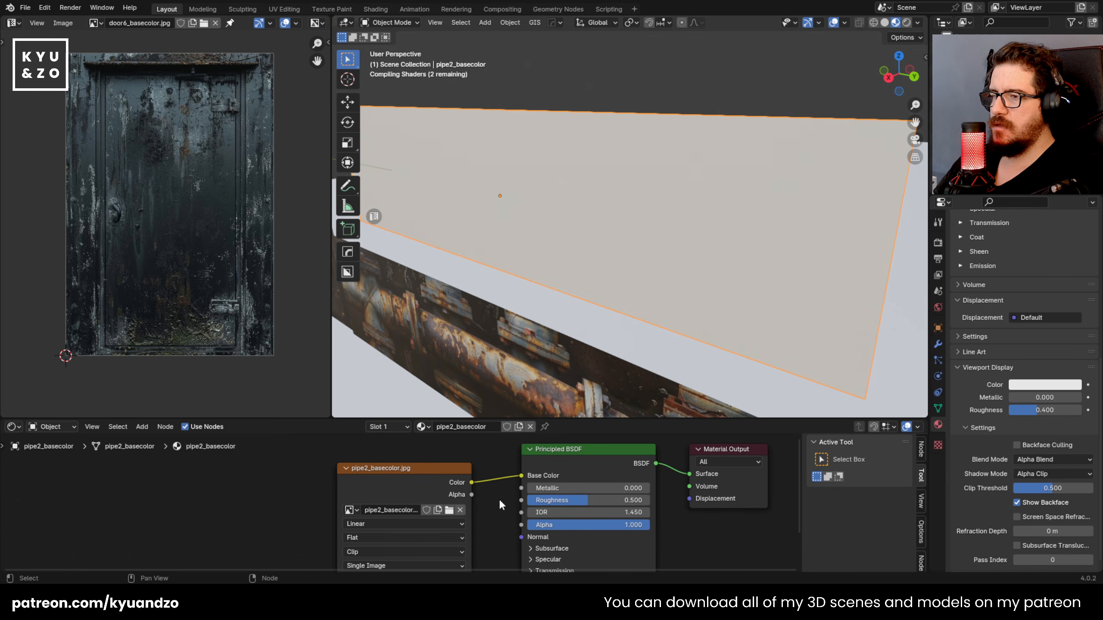
pyautogui.moveTo(387, 494); pyautogui.dragTo(336, 507)
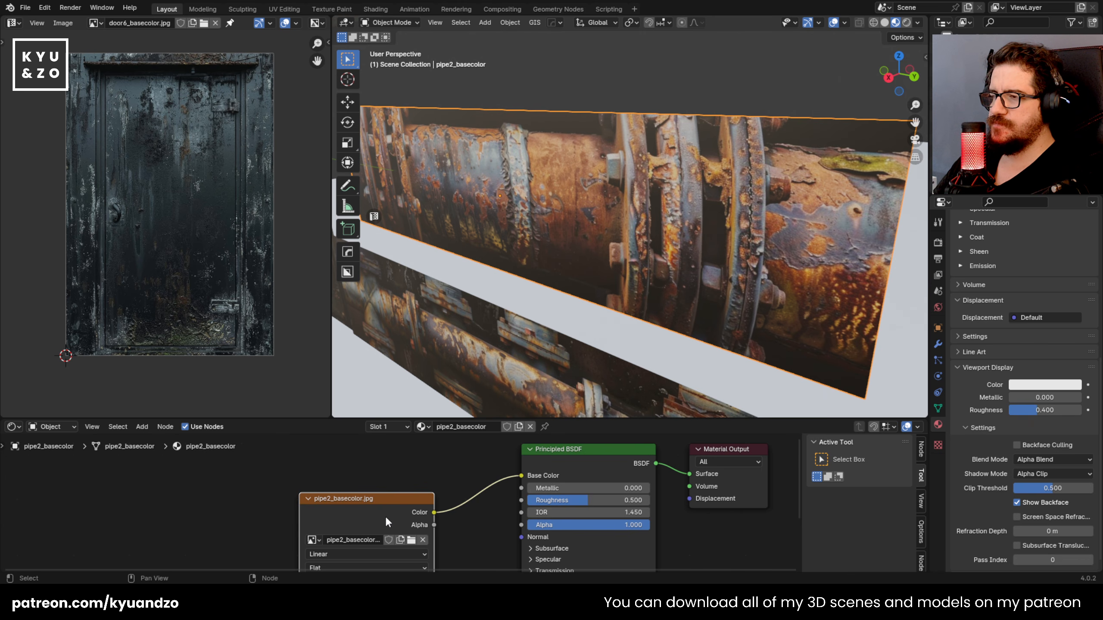
# Step: Load the pipe2 metallic, roughness and other PBR maps into the Principled BSDF and rearrange the texture nodes
pyautogui.click(405, 465)
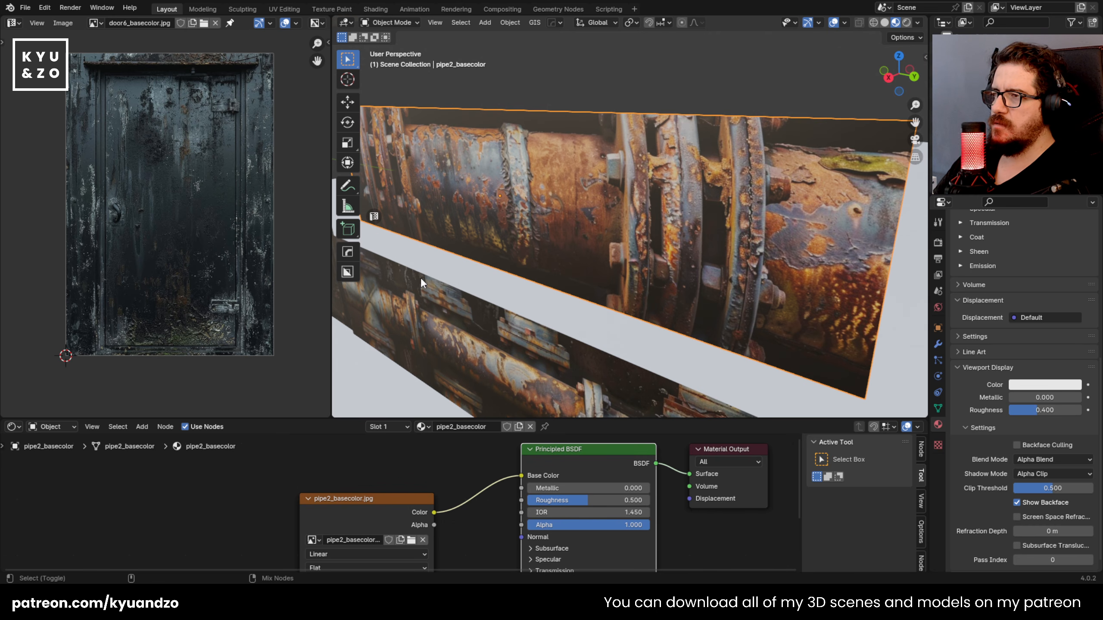
pyautogui.click(810, 483)
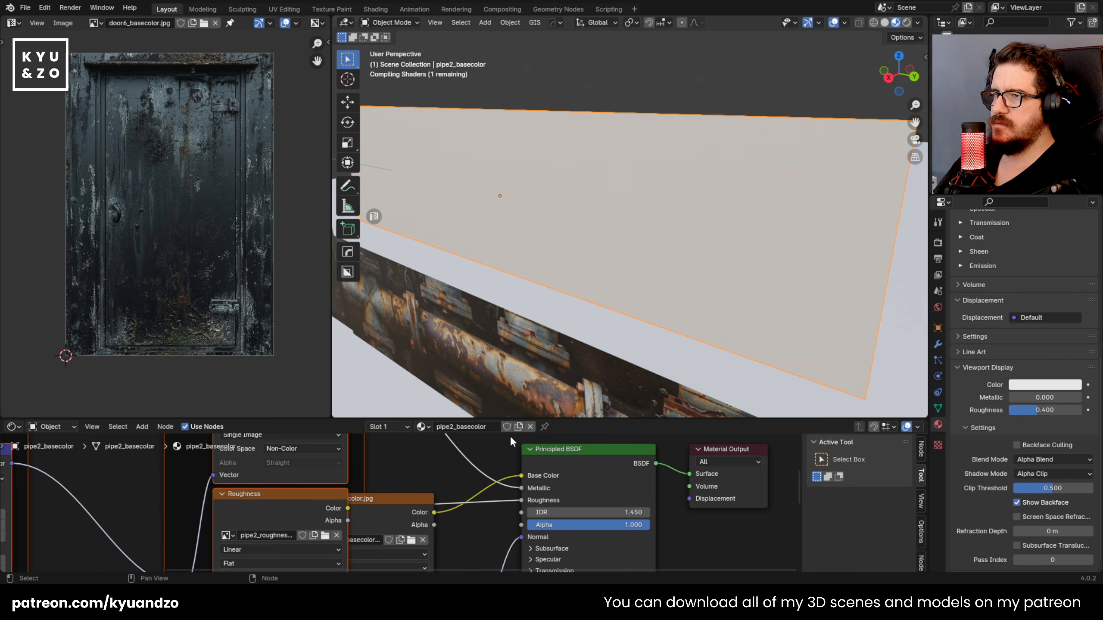
pyautogui.scroll(-8, 404, 462)
pyautogui.moveTo(400, 461); pyautogui.dragTo(419, 521, button='middle')
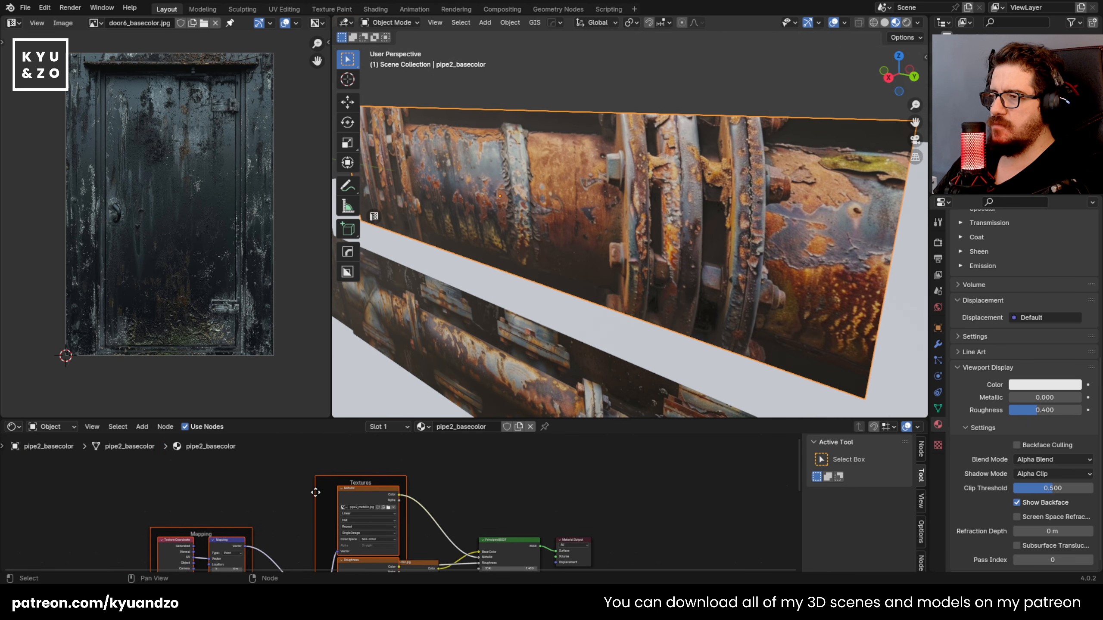
pyautogui.moveTo(327, 483); pyautogui.dragTo(360, 502)
pyautogui.click(290, 473)
# Step: Move the pipe2 plane forward, clear of the pipe plane below it
pyautogui.scroll(-6, 548, 212)
pyautogui.moveTo(548, 213); pyautogui.dragTo(633, 181, button='middle')
pyautogui.scroll(5, 564, 273)
pyautogui.scroll(-8, 564, 273)
pyautogui.scroll(3, 564, 274)
pyautogui.press('g')
pyautogui.click(618, 198)
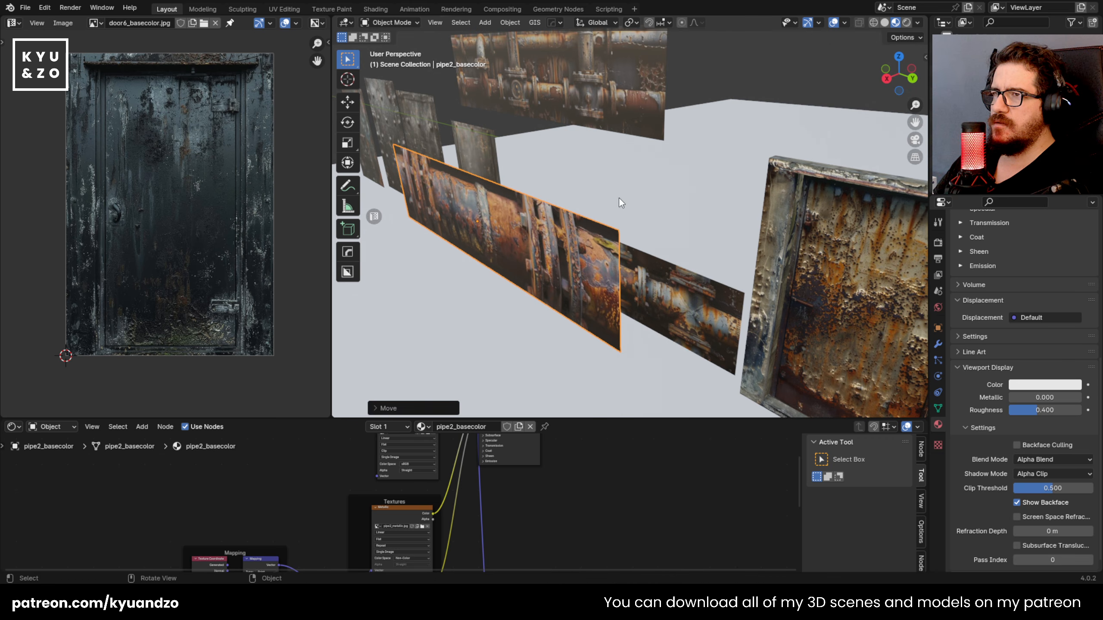
# Step: Add a cylinder at a 3D cursor placed on the pipe2 plane and scale it down towards the pictured pipe's thickness
pyautogui.moveTo(484, 281); pyautogui.dragTo(583, 256, button='middle')
pyautogui.scroll(4, 450, 225)
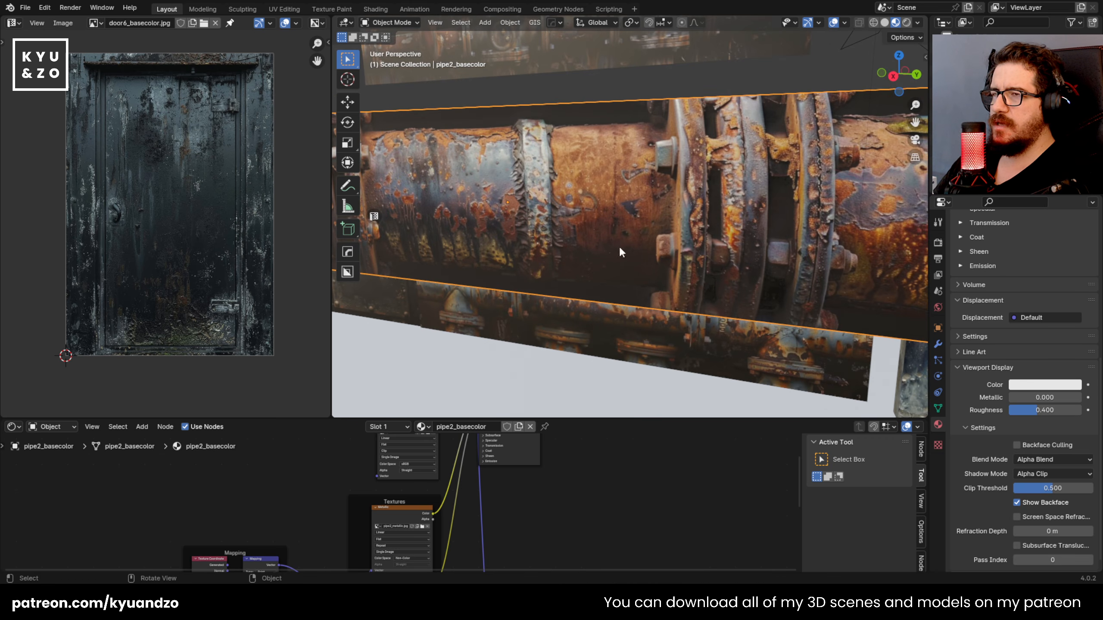
pyautogui.scroll(-5, 525, 280)
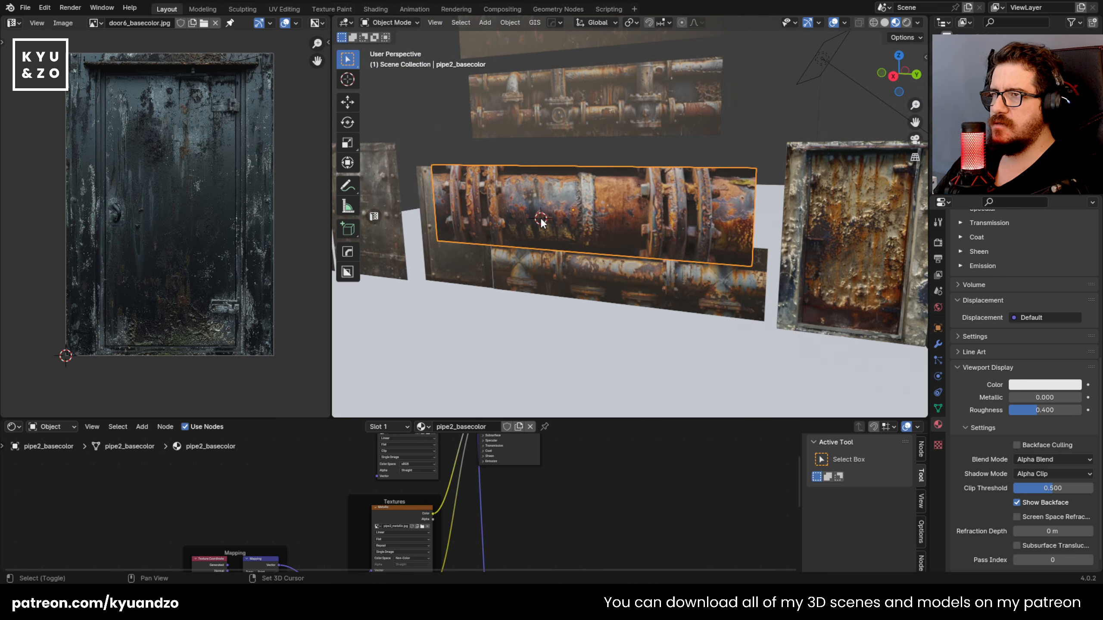
pyautogui.hotkey('shift', 'a')
pyautogui.moveTo(539, 230)
pyautogui.click(602, 300)
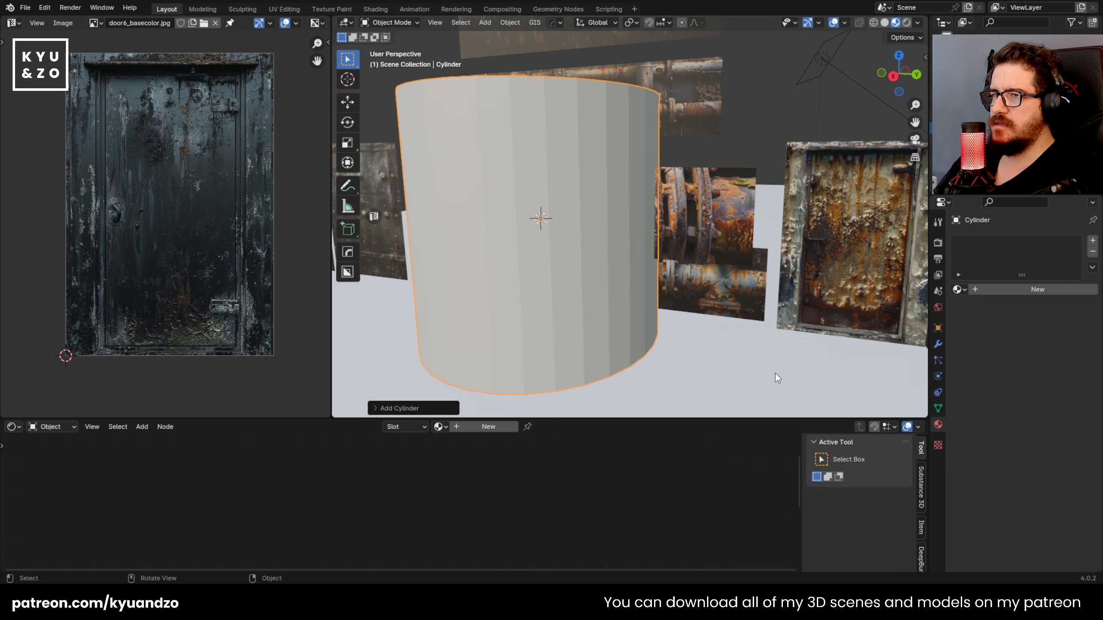
pyautogui.press('s')
pyautogui.click(600, 285)
# Step: Rotate the cylinder to lie horizontally along the pictured pipe and stretch it lengthwise across most of the plane
pyautogui.press('r')
pyautogui.press('s')
pyautogui.click(607, 170)
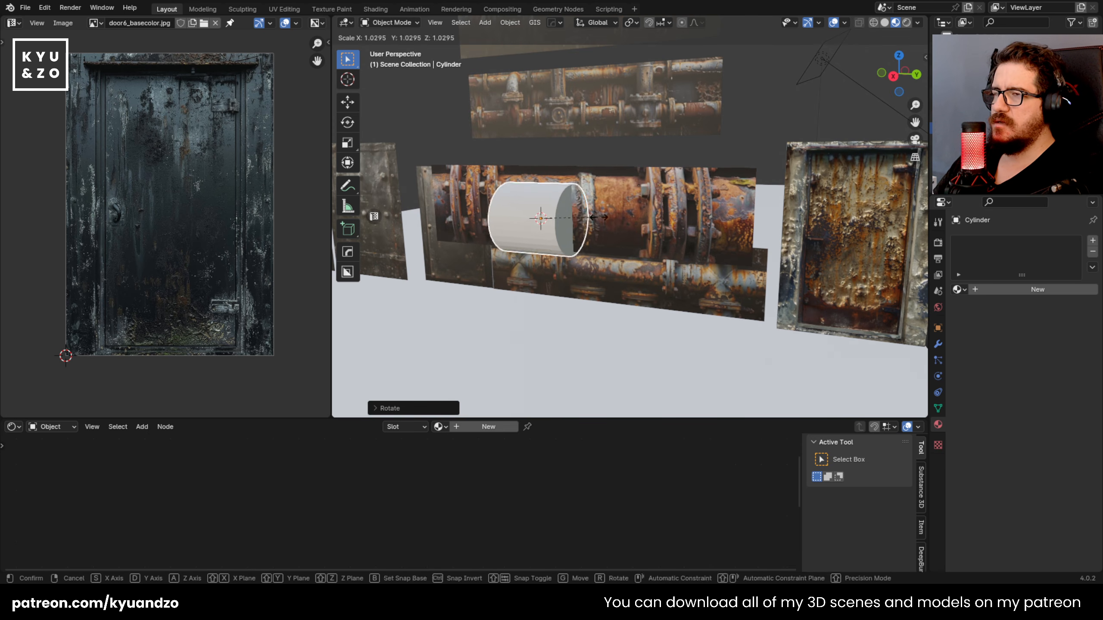
pyautogui.press('s')
pyautogui.press('d')
pyautogui.click(811, 268)
pyautogui.keyDown('shift'); pyautogui.moveTo(566, 202); pyautogui.dragTo(594, 230, button='middle'); pyautogui.keyUp('shift')
pyautogui.scroll(1, 713, 302)
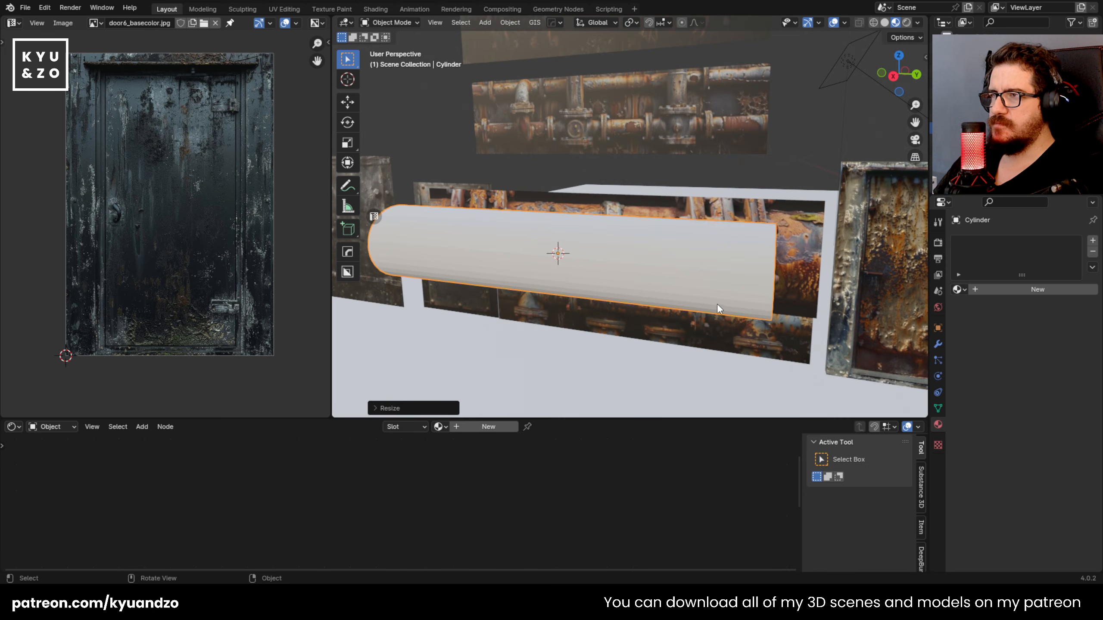
# Step: Apply the cylinder's object transform and unwrap all of its faces with Cube Projection
pyautogui.press('Tab')
pyautogui.press('Tab')
pyautogui.hotkey('ctrl', 'a')
pyautogui.click(636, 292)
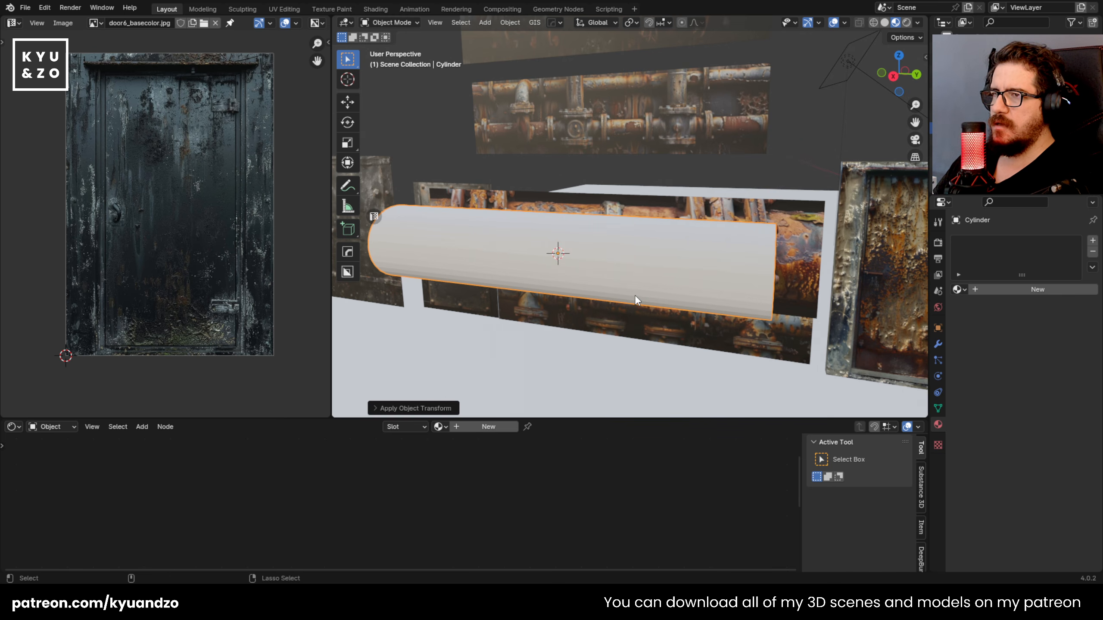
pyautogui.press('Tab')
pyautogui.press('u')
pyautogui.click(582, 287)
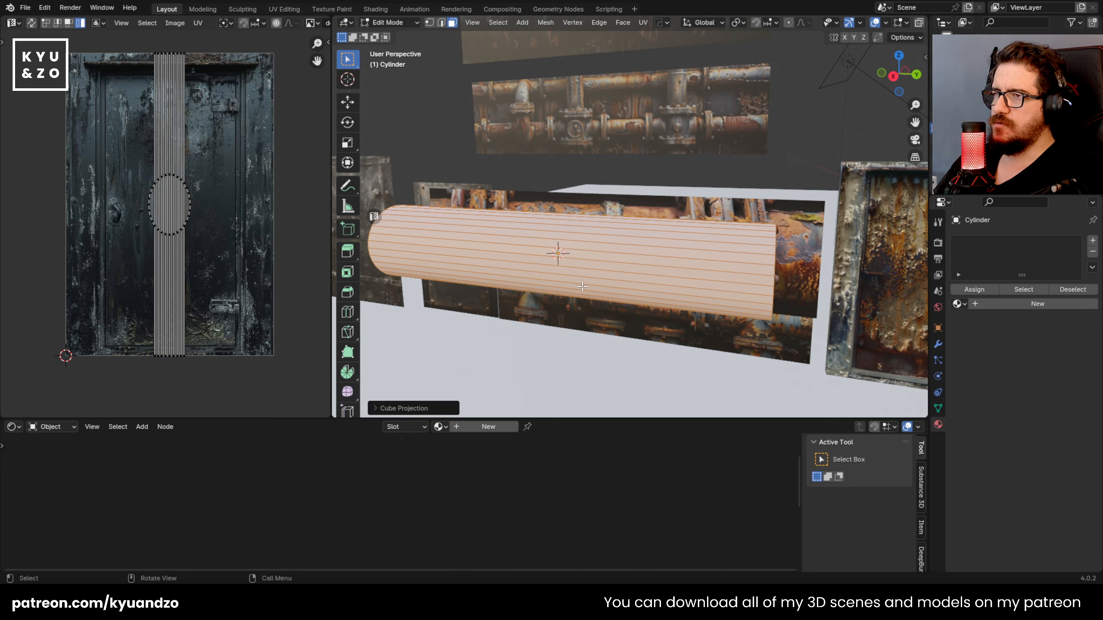
pyautogui.press('Tab')
# Step: Move the cylinder forward along the X axis, out in front of the pipe2 plane
pyautogui.scroll(2, 580, 286)
pyautogui.click(579, 213)
pyautogui.hotkey('ctrl', 'z')
pyautogui.moveTo(630, 193); pyautogui.dragTo(585, 186, button='middle')
pyautogui.click(585, 228)
pyautogui.press('g')
pyautogui.press('y')
pyautogui.press('x')
pyautogui.click(642, 159)
# Step: Link the pipe2 plane's pipe2_basecolor material to the cylinder
pyautogui.click(618, 266)
pyautogui.keyDown('shift'); pyautogui.click(625, 195); pyautogui.keyUp('shift')
pyautogui.hotkey('ctrl', 'l')
pyautogui.click(595, 223)
pyautogui.click(570, 254)
pyautogui.moveTo(565, 257); pyautogui.dragTo(578, 240, button='middle')
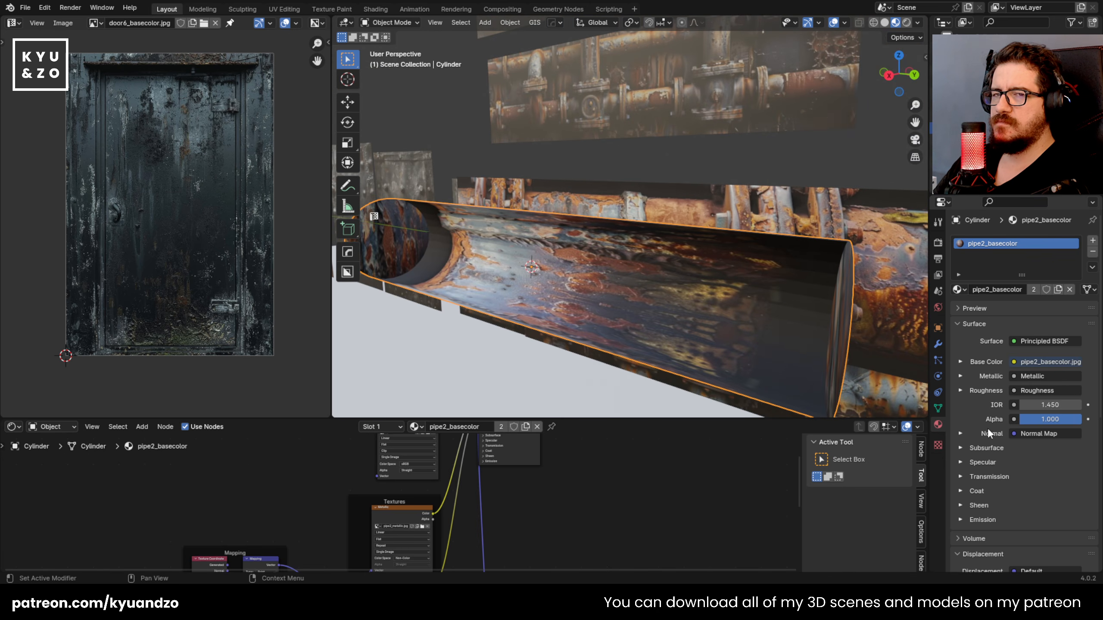
# Step: Set the pipe2_basecolor material's viewport blend mode to Opaque
pyautogui.scroll(-10, 990, 435)
pyautogui.click(1047, 445)
pyautogui.click(1043, 455)
pyautogui.moveTo(556, 298); pyautogui.dragTo(530, 247, button='middle')
pyautogui.click(656, 186)
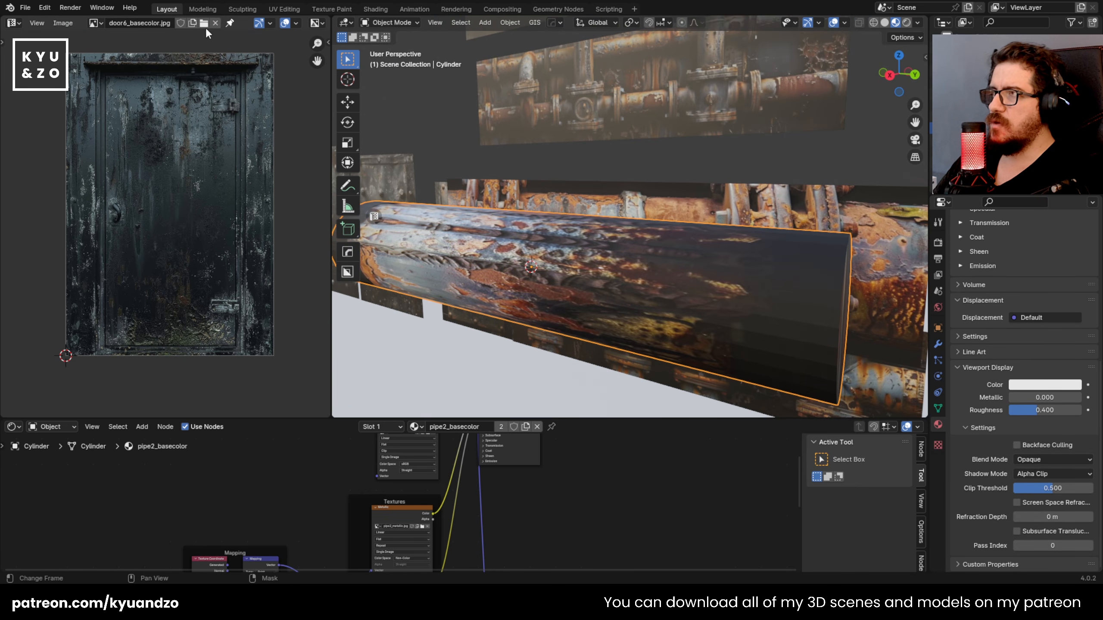
# Step: Show pipe2_basecolor.jpg behind the UVs and rotate the cylinder's first side island to lie lengthwise along the pictured pipe
pyautogui.click(94, 24)
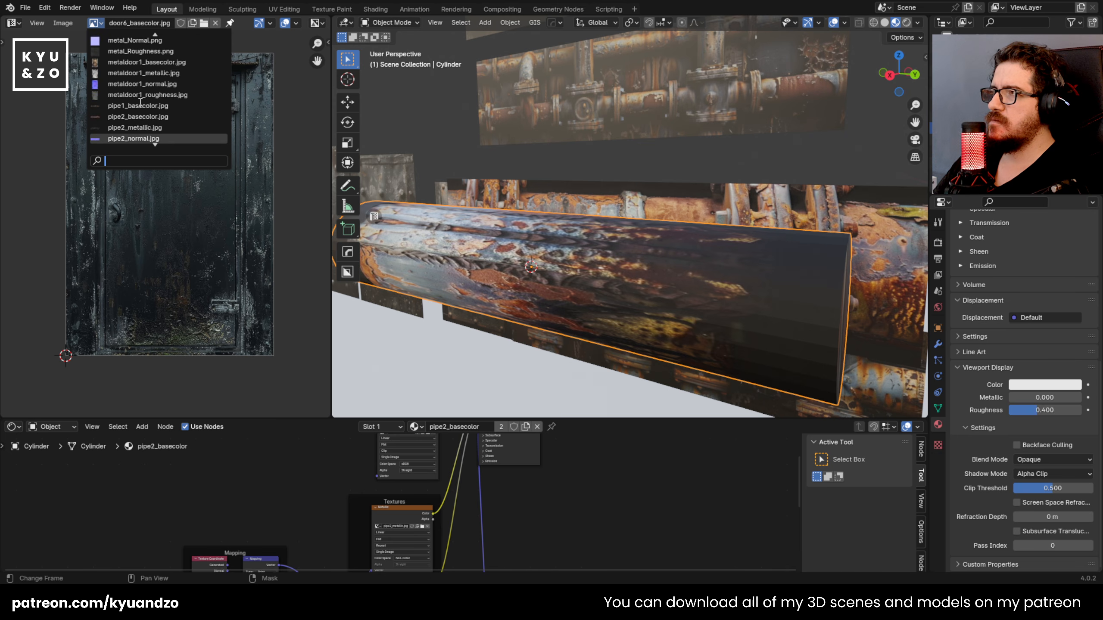
pyautogui.click(138, 51)
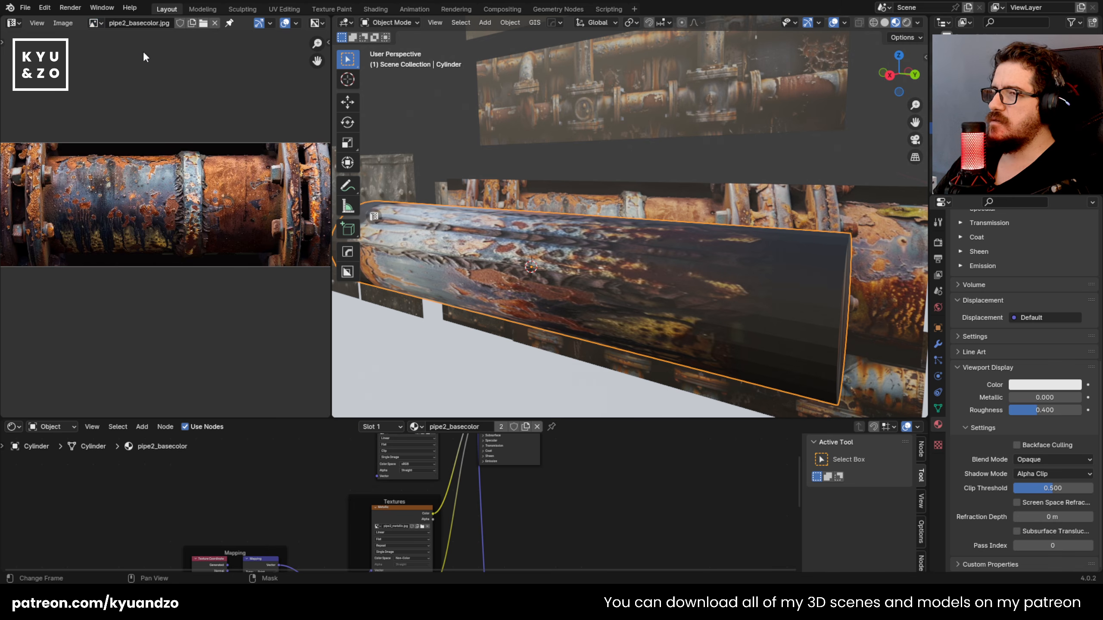
pyautogui.press('Tab')
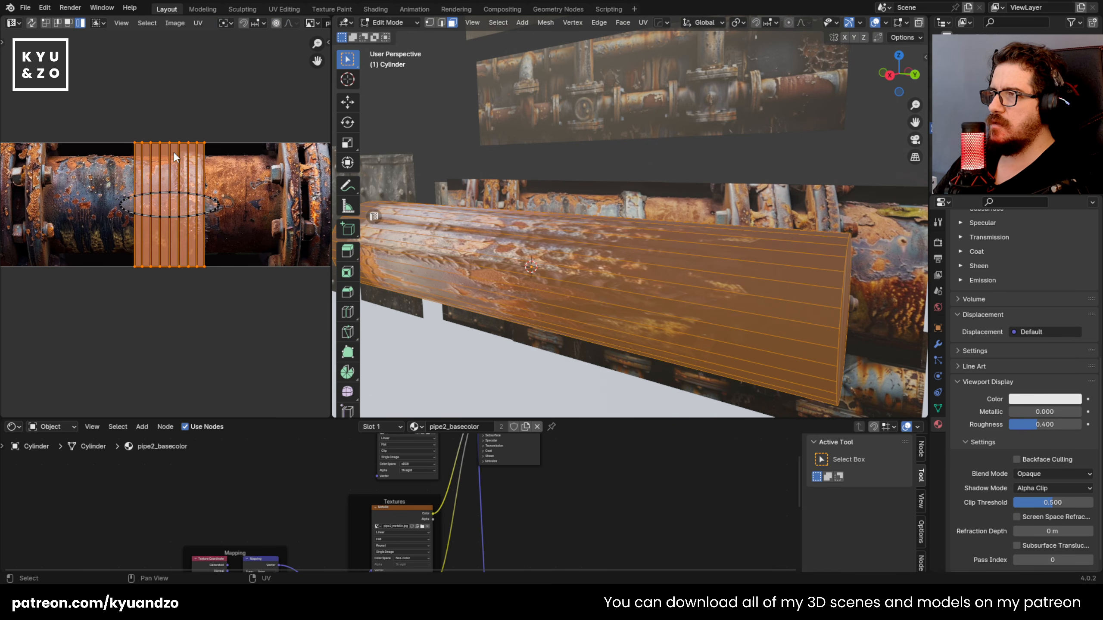
pyautogui.press('r')
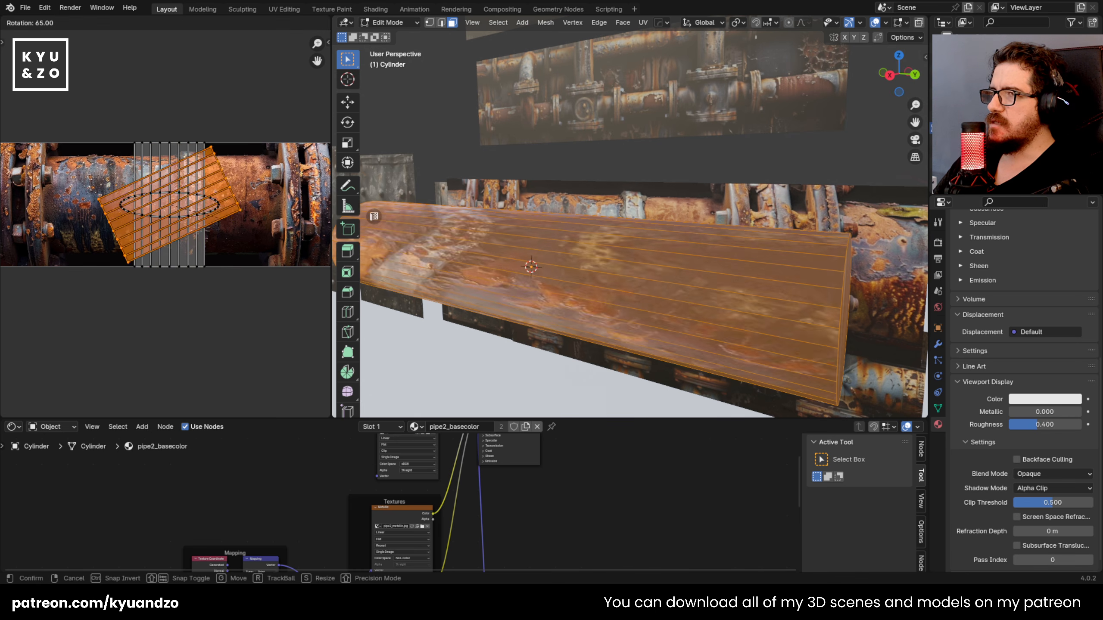
pyautogui.click(244, 274)
# Step: Enlarge the rotated side island, stretch it along X and shift it to fill the pictured pipe between its flanges
pyautogui.press('s')
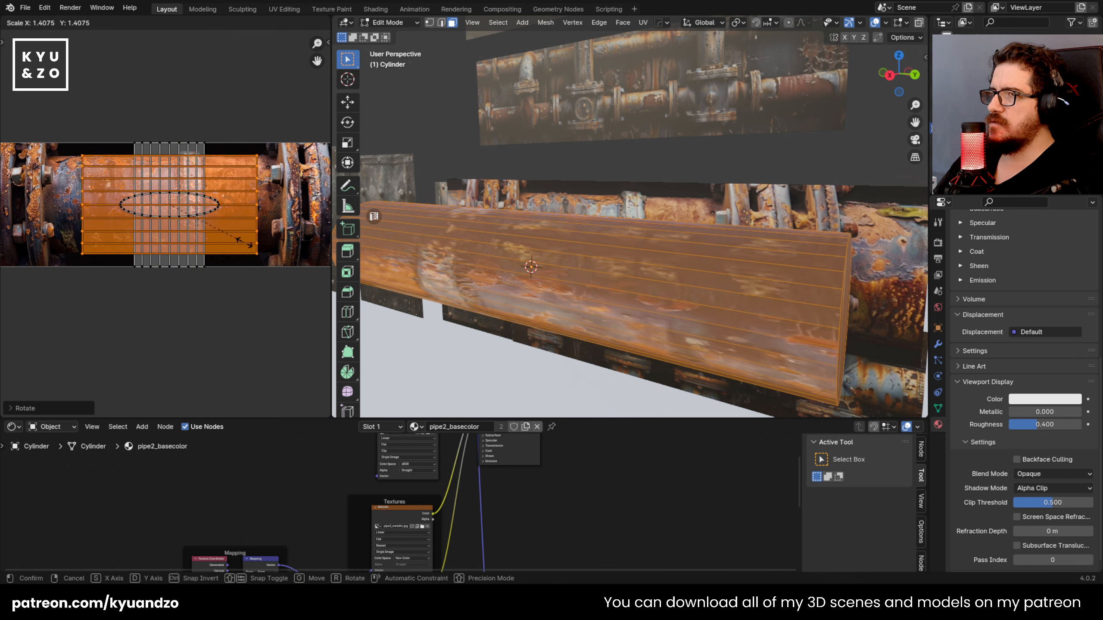
pyautogui.click(236, 247)
pyautogui.press('s')
pyautogui.press('d')
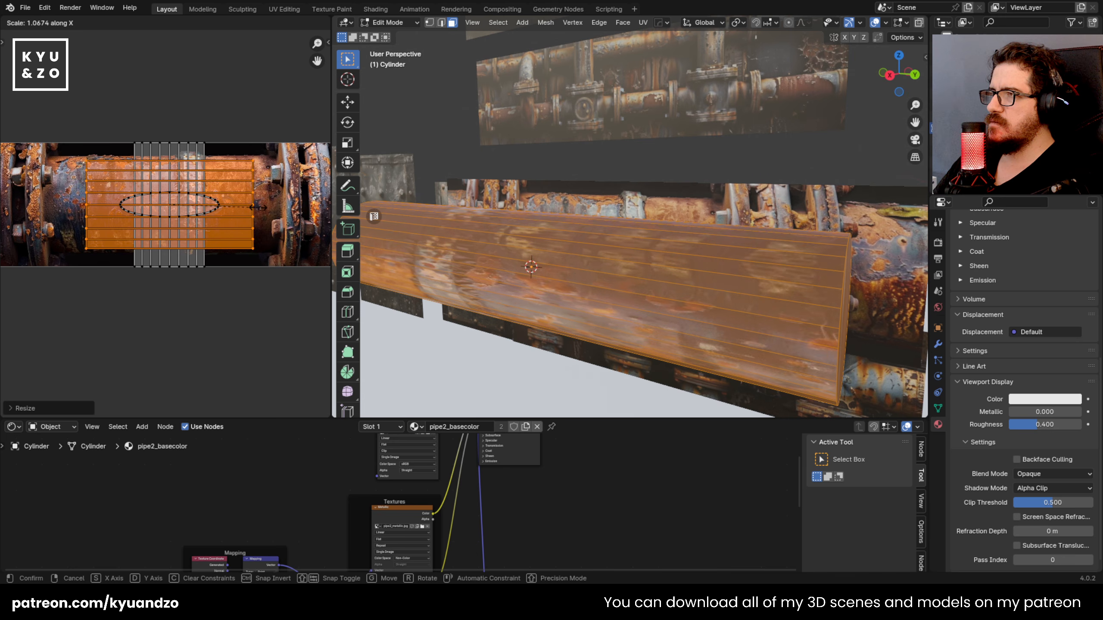
pyautogui.click(280, 216)
pyautogui.press('s')
pyautogui.press('x')
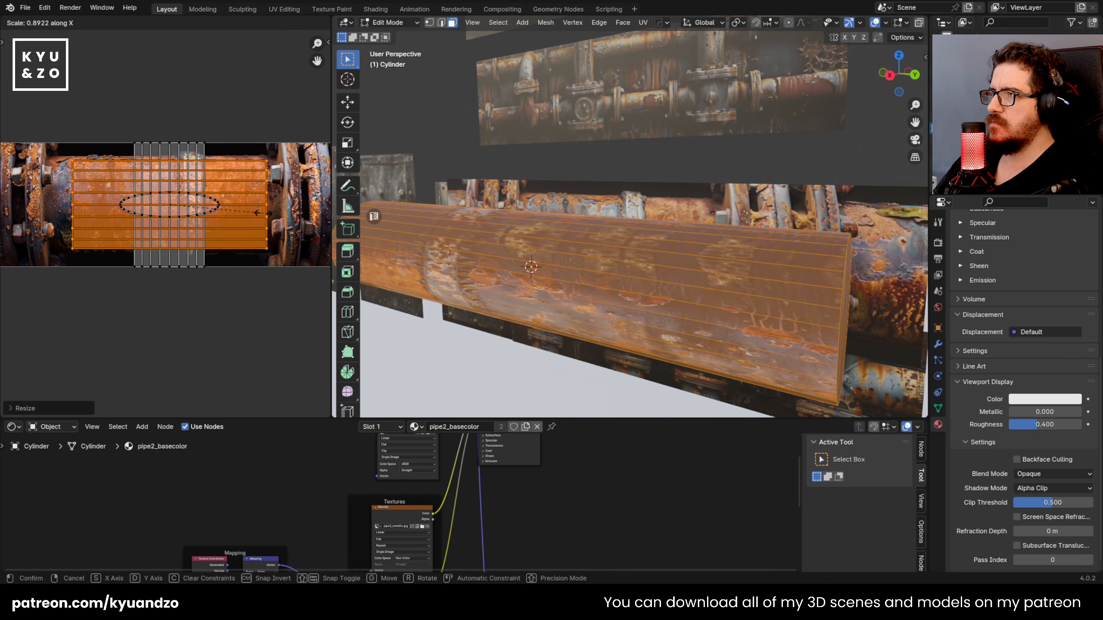
pyautogui.press('s')
pyautogui.click(268, 213)
pyautogui.press('g')
pyautogui.click(259, 214)
pyautogui.press('s')
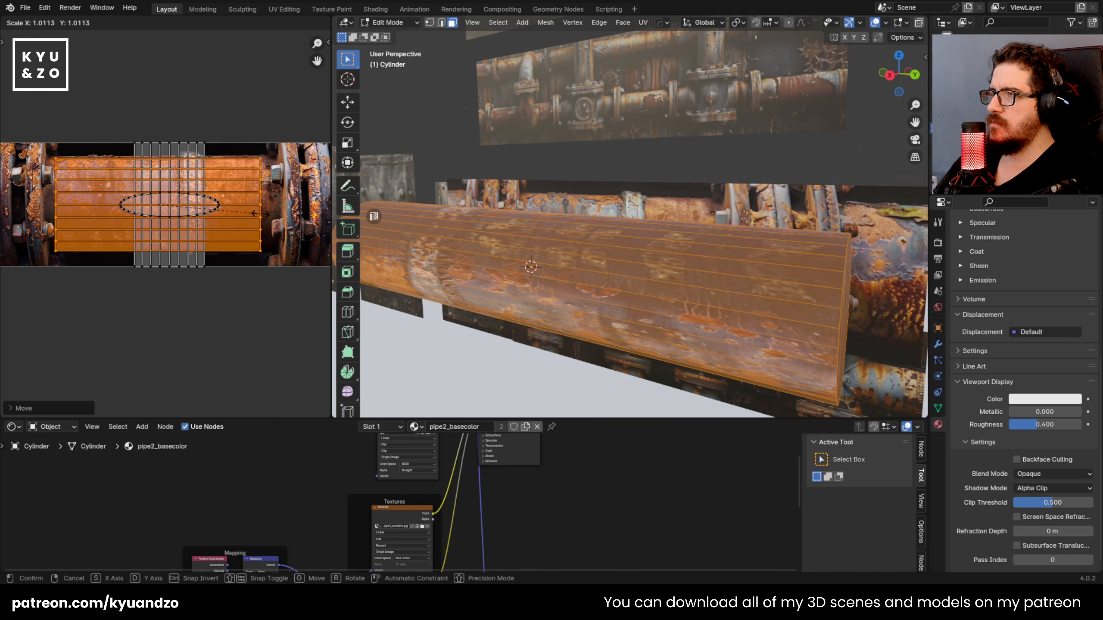
# Step: Rotate, scale and move the second side island to cover the same stretch of the pictured pipe
pyautogui.press('r')
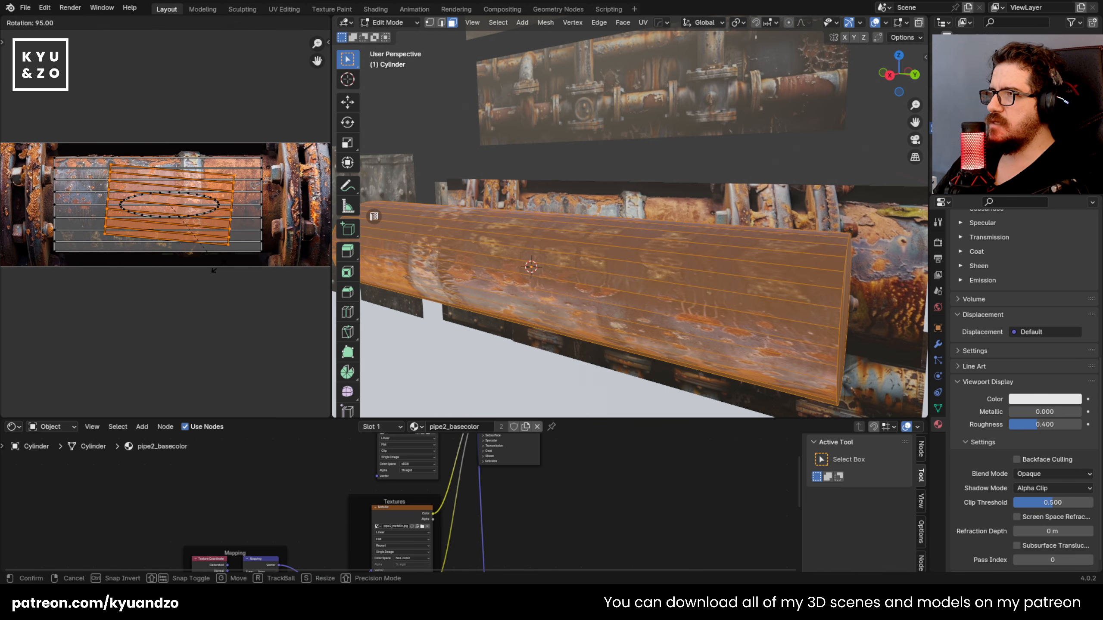
pyautogui.click(234, 226)
pyautogui.press('s')
pyautogui.click(256, 234)
pyautogui.press('g')
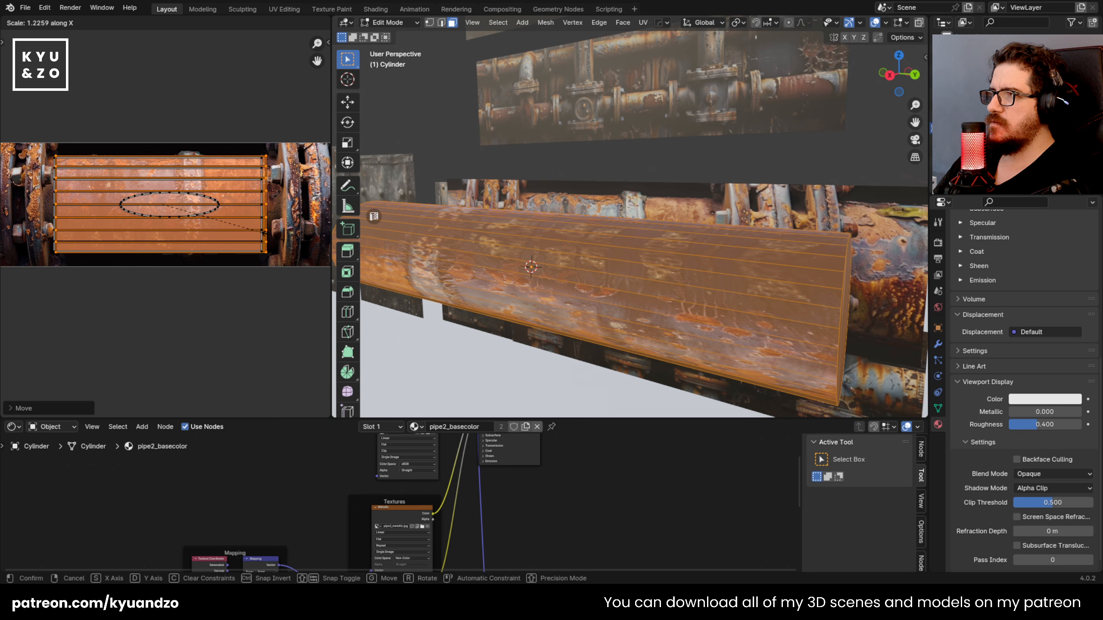
pyautogui.press('Tab')
# Step: Rotate all of the cylinder's UVs 90° to stand upright across the pictured pipe
pyautogui.moveTo(510, 272); pyautogui.dragTo(487, 258, button='middle')
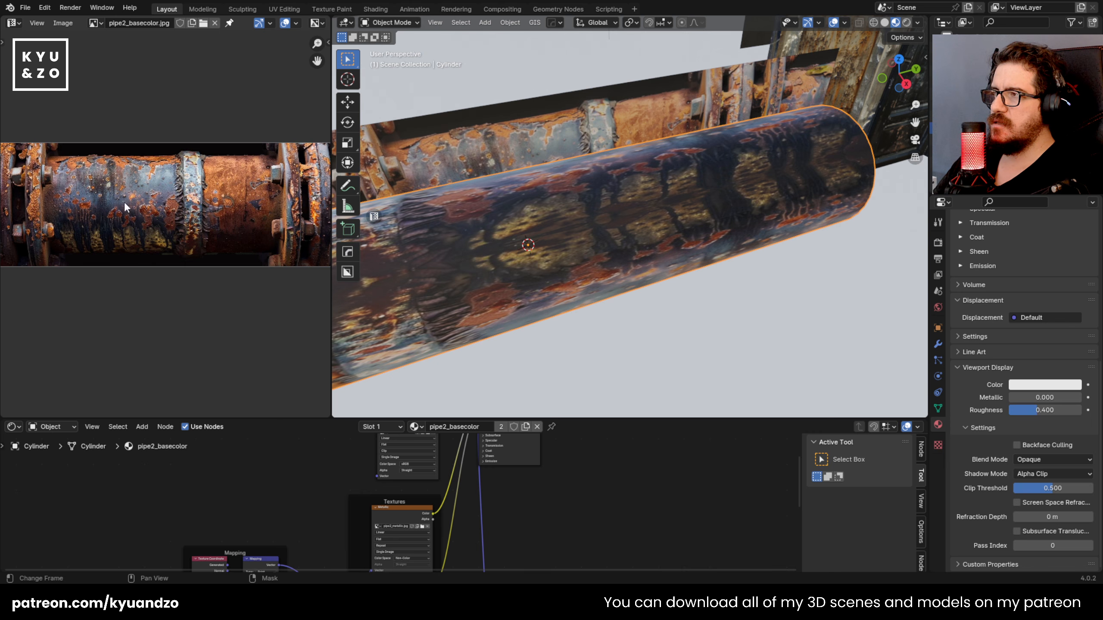
pyautogui.moveTo(540, 239); pyautogui.dragTo(493, 162, button='middle')
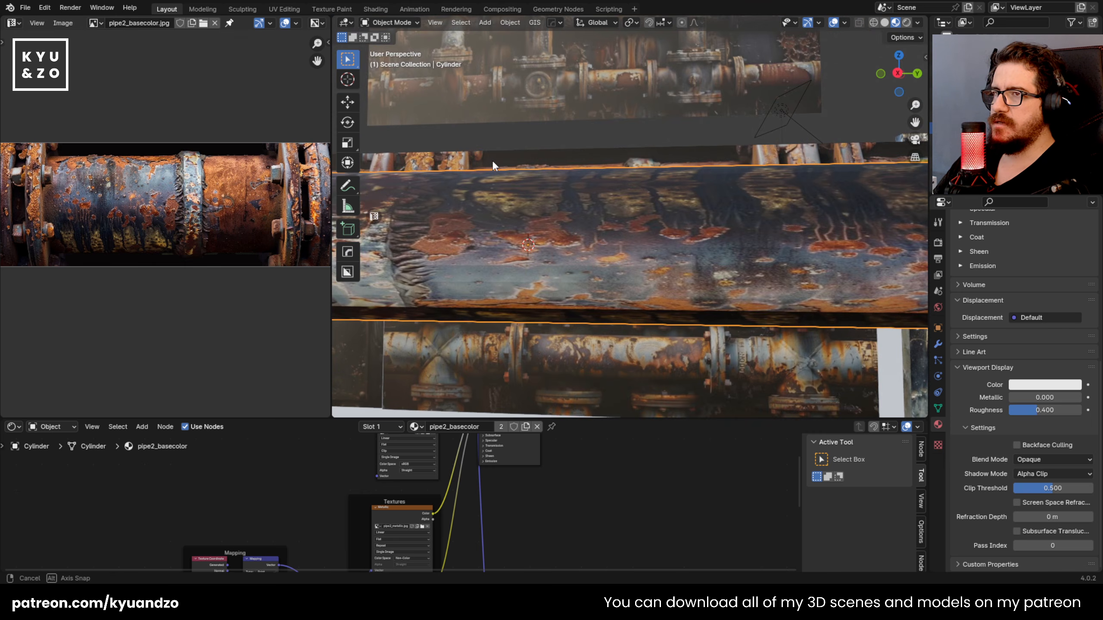
pyautogui.scroll(-4, 499, 209)
pyautogui.scroll(6, 517, 205)
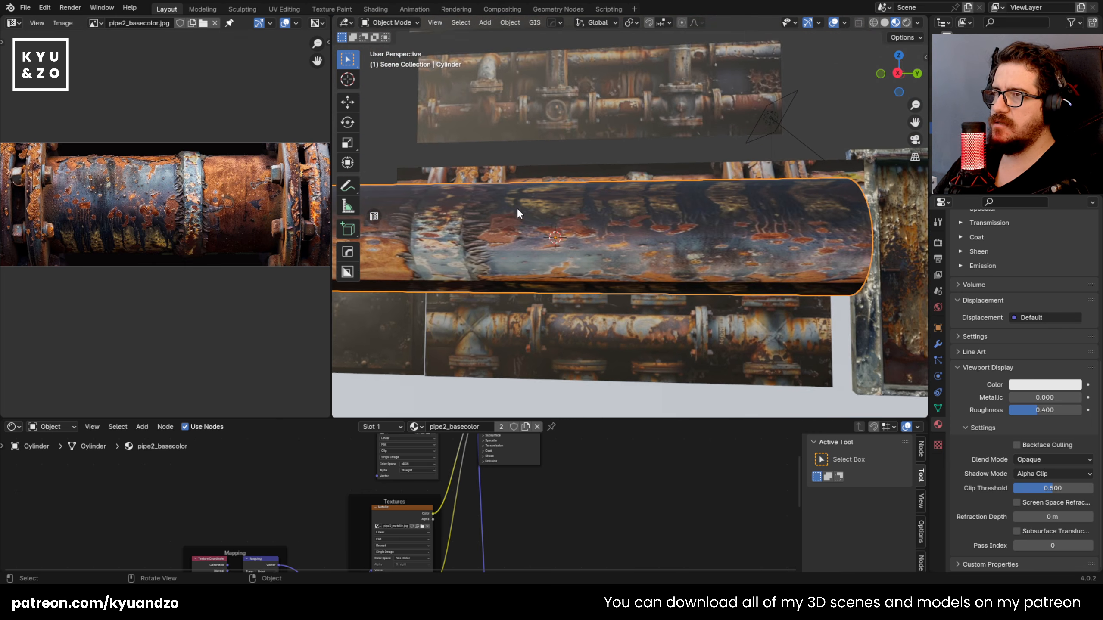
pyautogui.press('Tab')
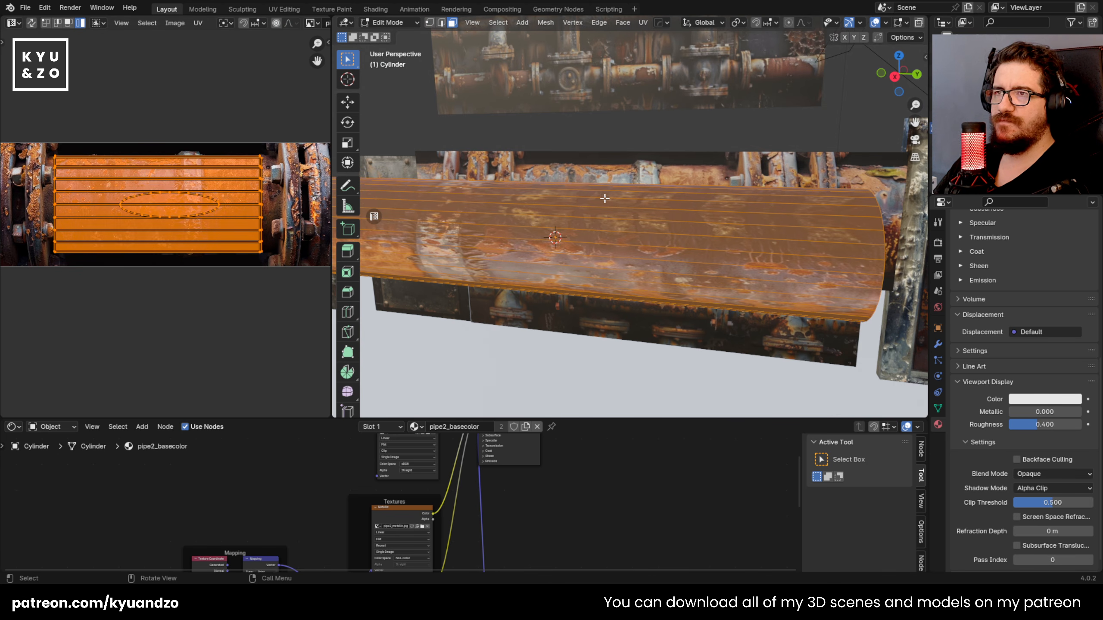
pyautogui.press('r')
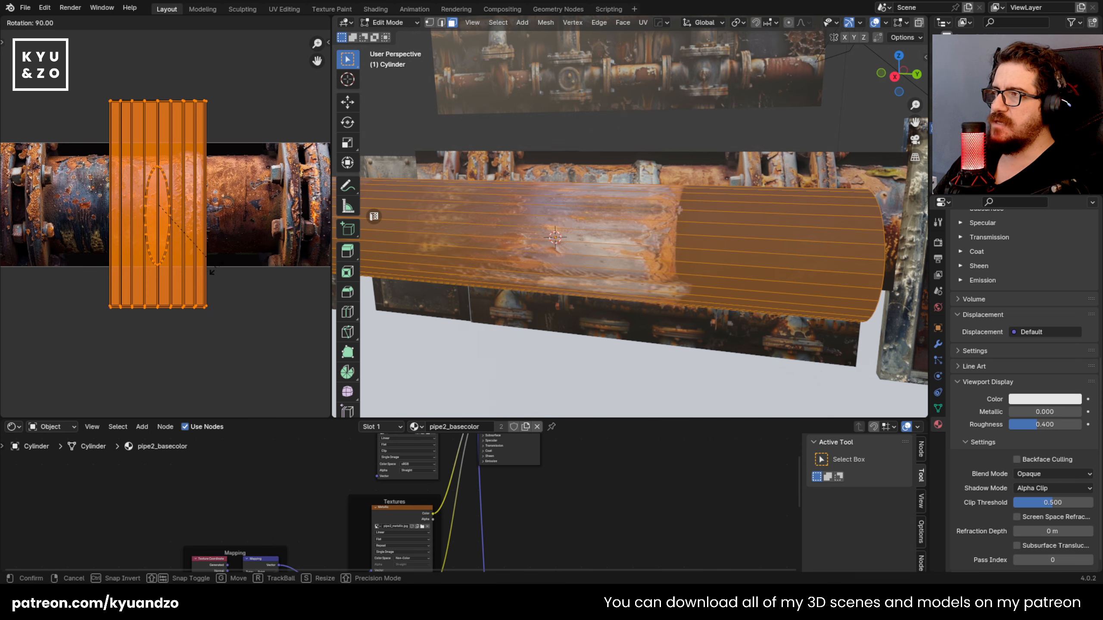
pyautogui.click(241, 312)
pyautogui.press('s')
pyautogui.press('y')
pyautogui.press('x')
pyautogui.rightClick(203, 267)
# Step: Scale the cylinder's UVs down to the pictured pipe's height and narrow them along X beside the weld ring
pyautogui.press('s')
pyautogui.click(187, 225)
pyautogui.press('s')
pyautogui.press('s')
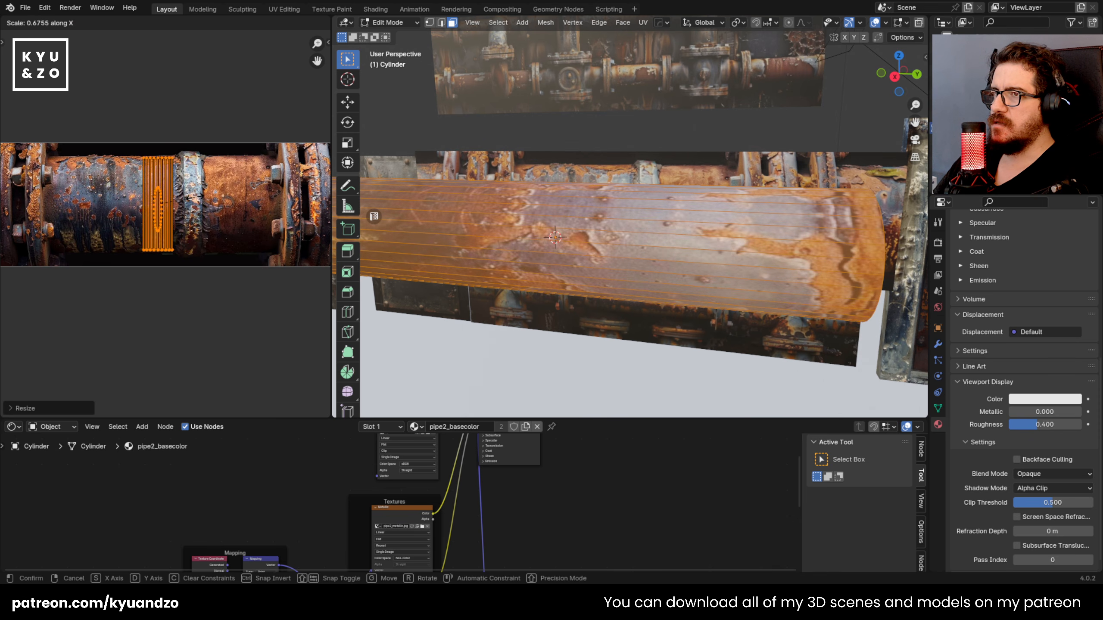
pyautogui.click(208, 204)
pyautogui.press('Tab')
pyautogui.scroll(-5, 652, 283)
pyautogui.scroll(4, 650, 284)
pyautogui.moveTo(539, 209); pyautogui.dragTo(504, 226, button='middle')
pyautogui.scroll(2, 497, 174)
# Step: Remap the whole cylinder with Cylinder Projection and check it from the right view
pyautogui.press('Tab')
pyautogui.scroll(-3, 537, 210)
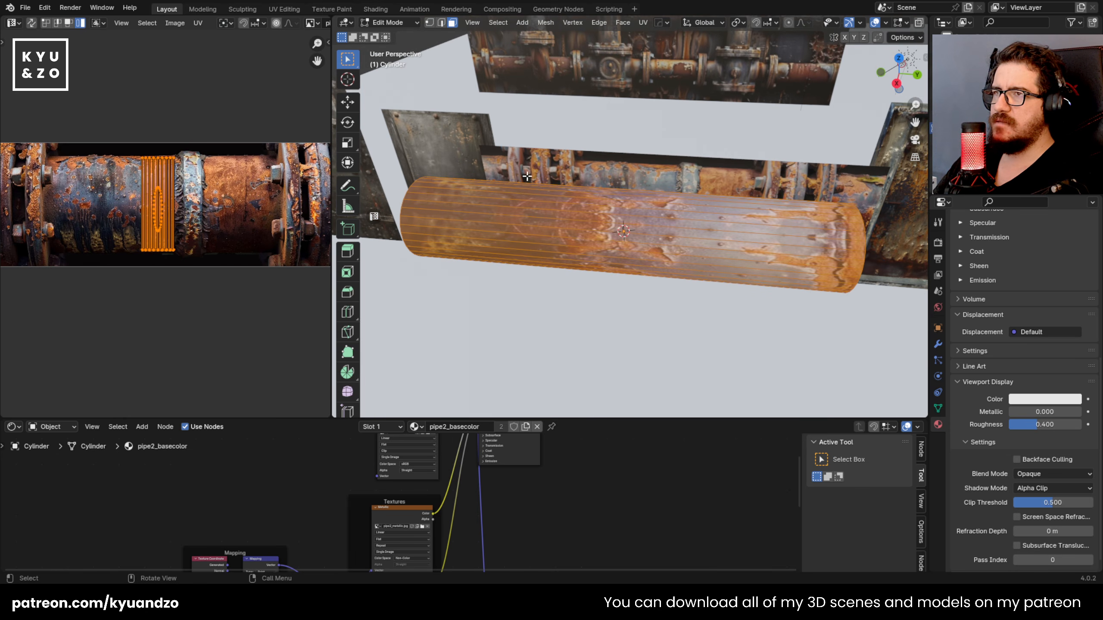
pyautogui.scroll(2, 383, 236)
pyautogui.press('u')
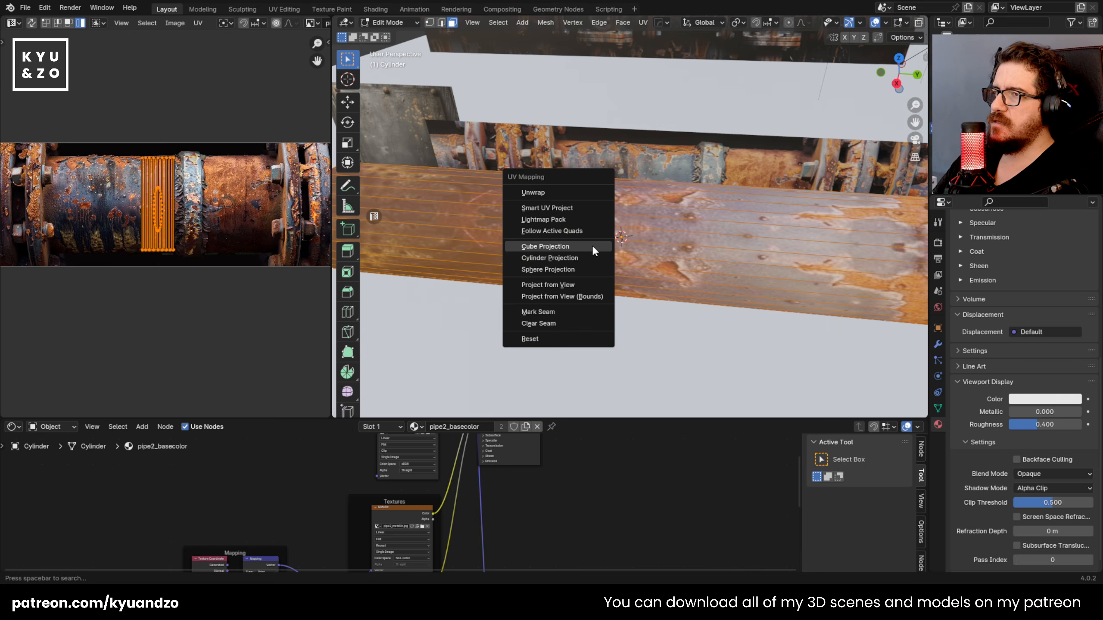
pyautogui.click(577, 257)
pyautogui.scroll(-2, 510, 236)
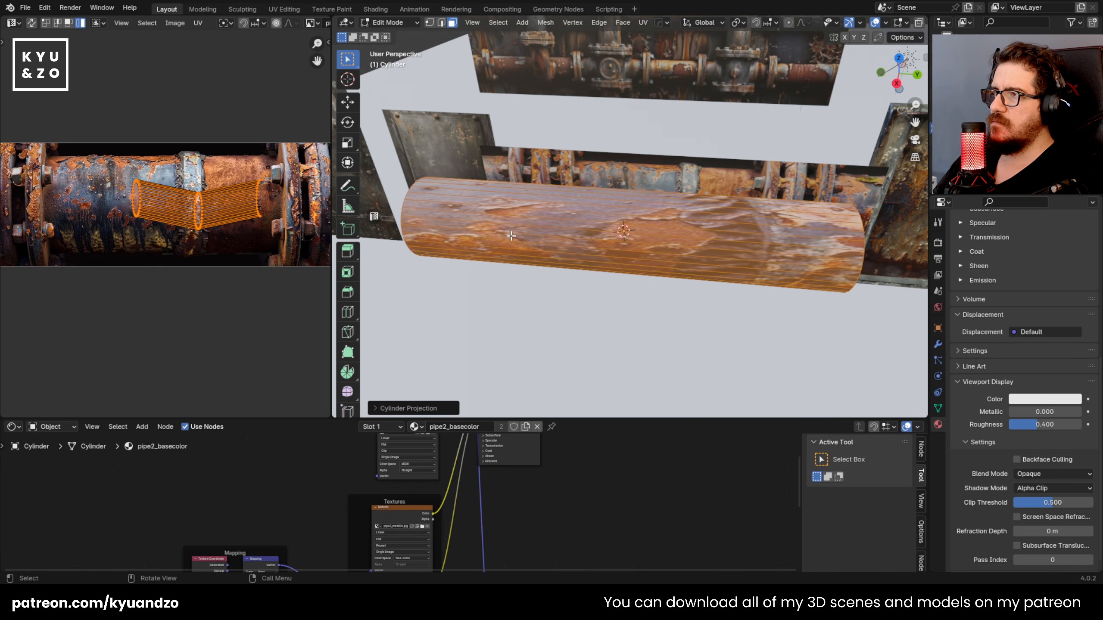
pyautogui.scroll(1, 510, 237)
pyautogui.moveTo(510, 237); pyautogui.dragTo(553, 174, button='middle')
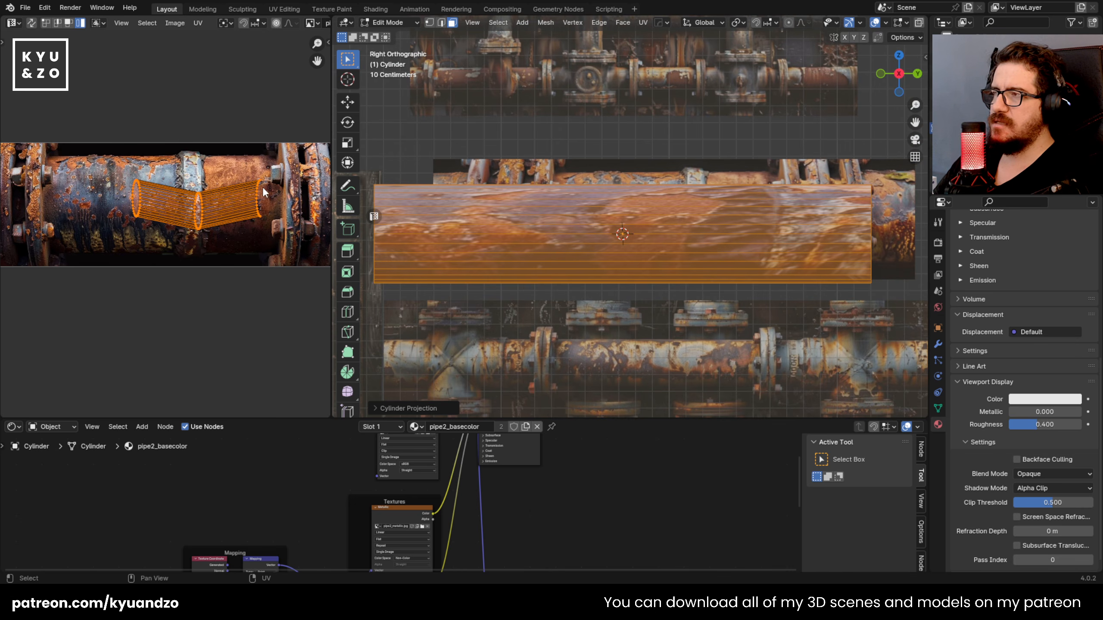
# Step: Try straightening the cylinder's projected UVs with the UV Squares square grid conversion, and undo it
pyautogui.press('n')
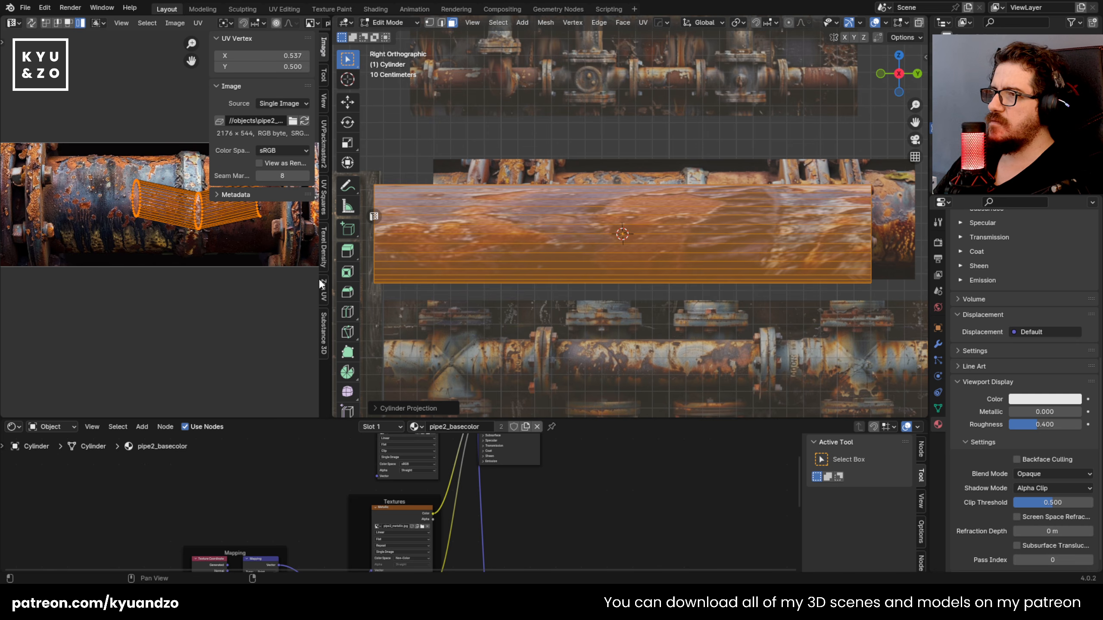
pyautogui.click(325, 197)
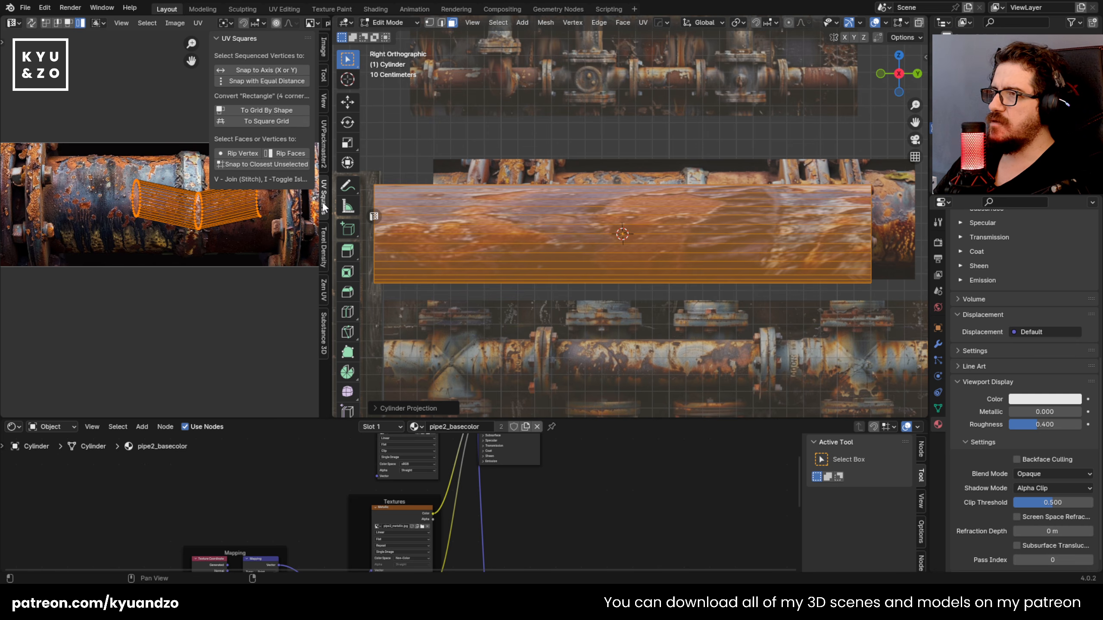
pyautogui.click(279, 121)
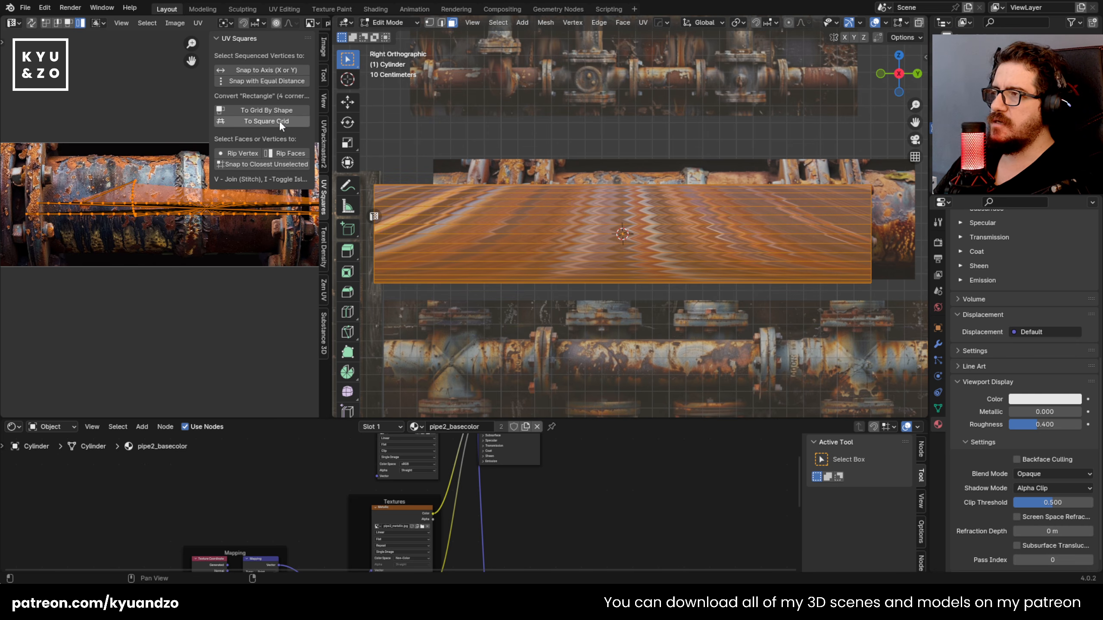
pyautogui.hotkey('ctrl', 'z')
pyautogui.hotkey('ctrl', 'shift', 'z')
pyautogui.hotkey('ctrl', 'z')
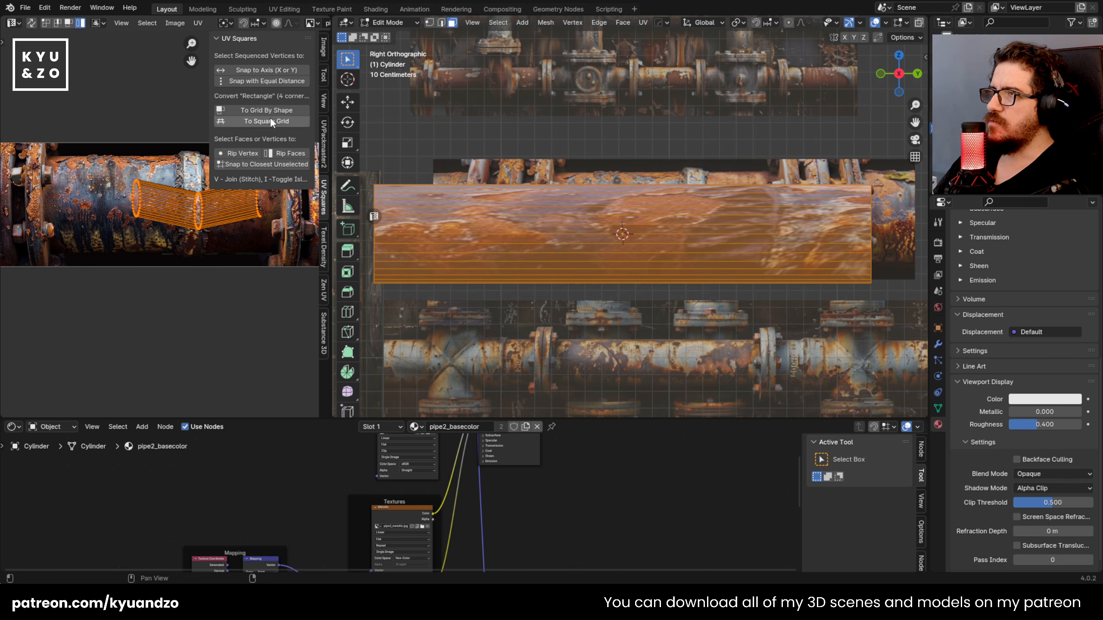
# Step: Make a lengthwise side face active, try both UV Squares grid conversions on the UVs, and undo them
pyautogui.click(560, 351)
pyautogui.click(566, 266)
pyautogui.click(565, 238)
pyautogui.keyDown('alt'); pyautogui.click(566, 237); pyautogui.keyUp('alt')
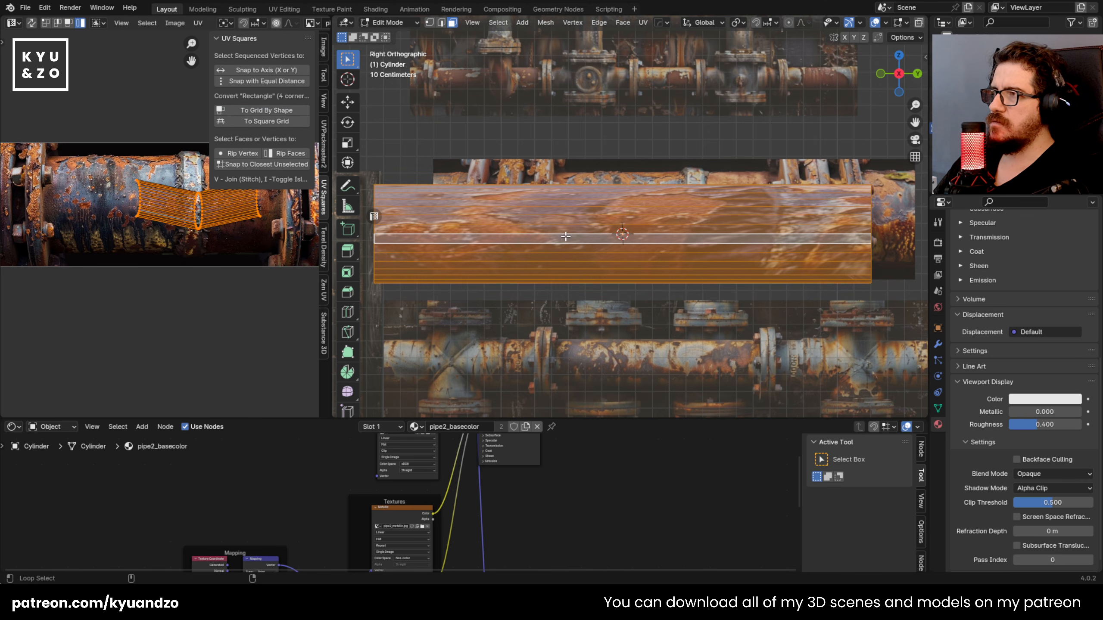
pyautogui.click(265, 109)
pyautogui.hotkey('ctrl', 'z')
pyautogui.click(268, 122)
pyautogui.hotkey('ctrl', 'z')
pyautogui.click(270, 111)
pyautogui.hotkey('ctrl', 'z')
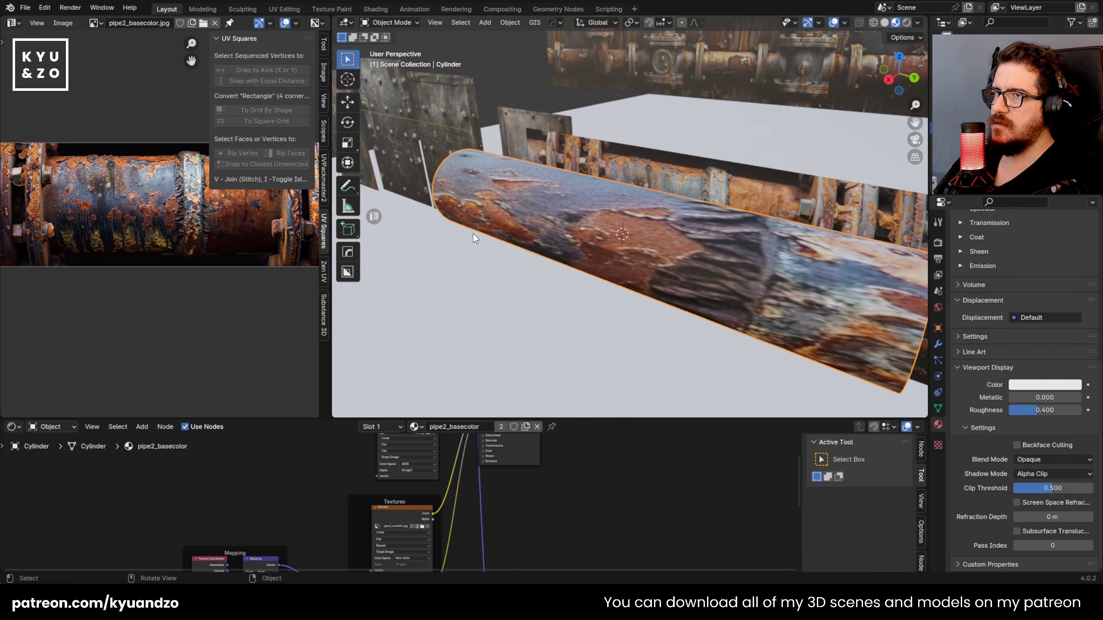
# Step: Unwrap the cylinder with Smart UV Project at a 66° angle limit and scaled margin method
pyautogui.press('Tab')
pyautogui.press('u')
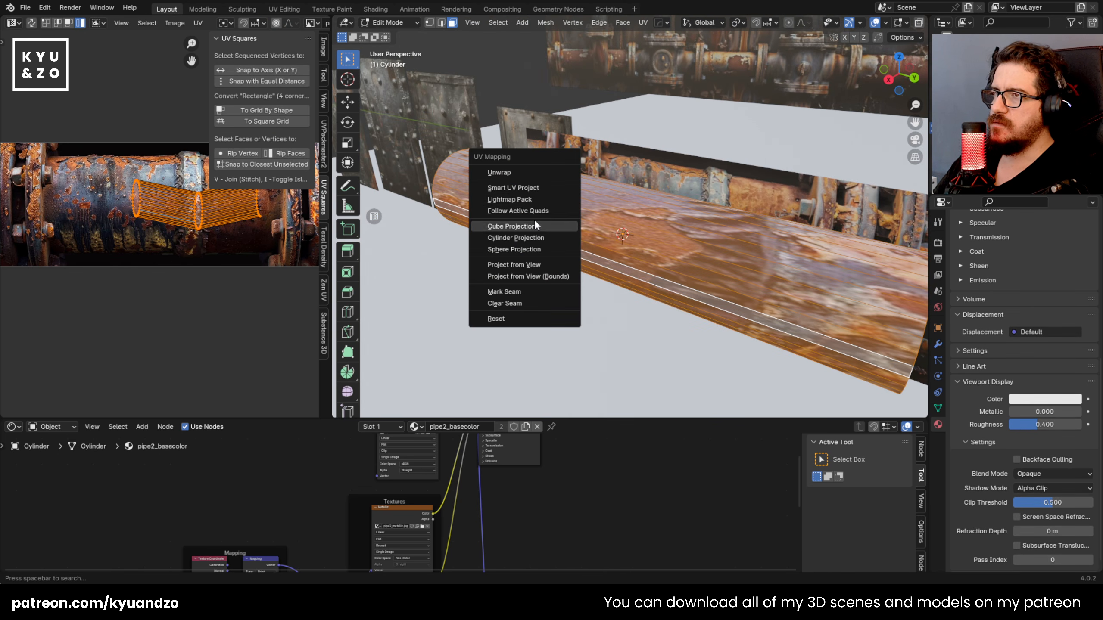
pyautogui.click(511, 188)
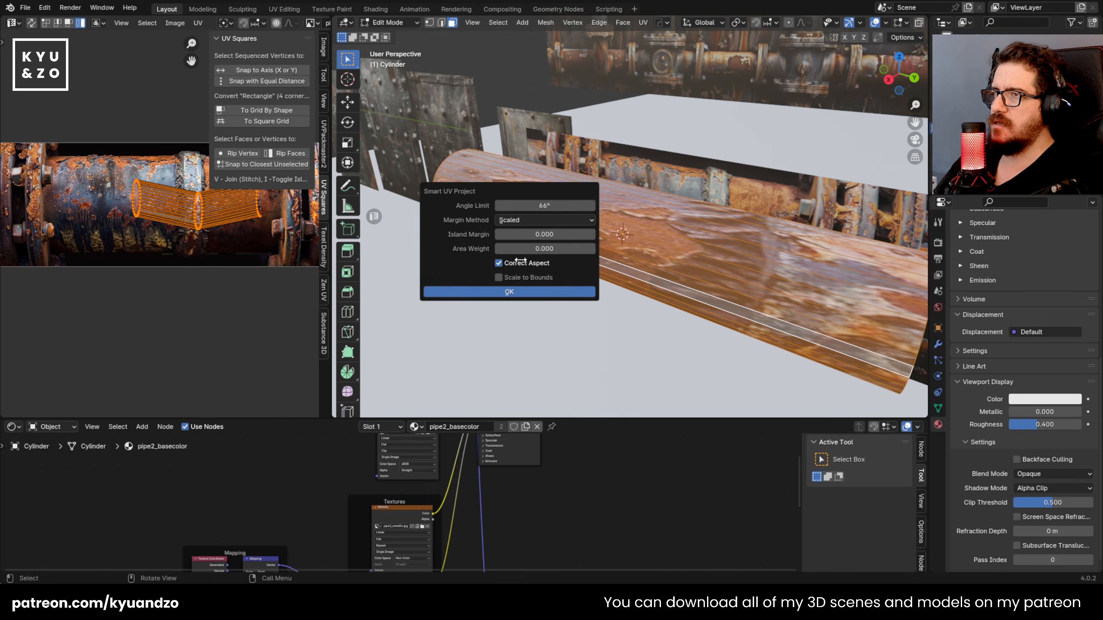
pyautogui.click(515, 291)
pyautogui.moveTo(515, 291); pyautogui.dragTo(434, 300, button='middle')
# Step: Try moving one of the cylinder's side UV islands on its own, undoing each move
pyautogui.click(221, 306)
pyautogui.press('4')
pyautogui.click(156, 186)
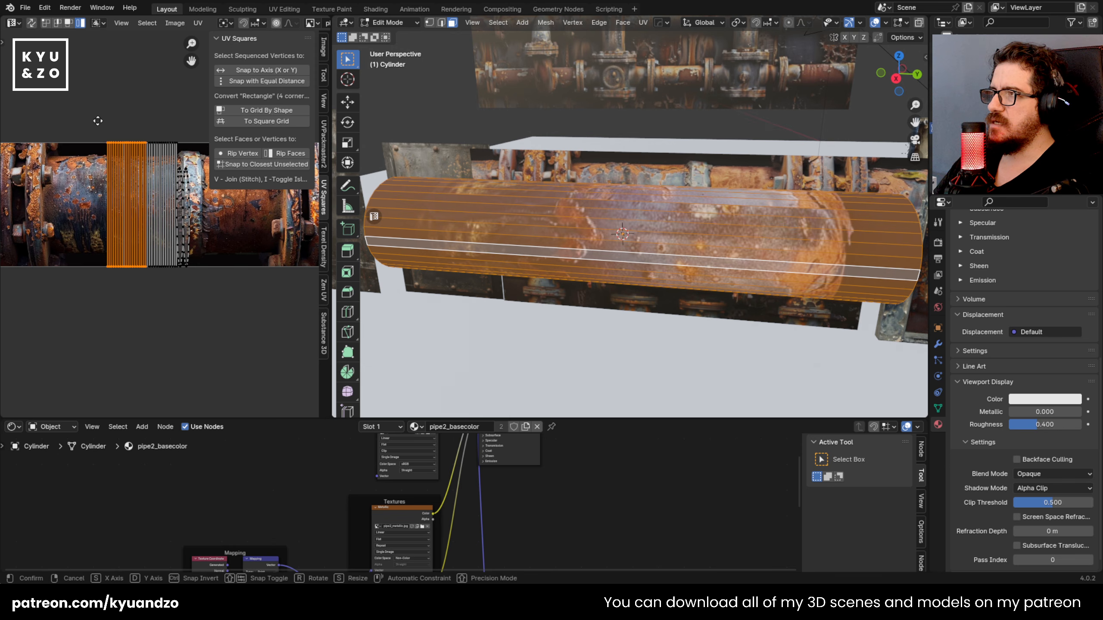
pyautogui.press('g')
pyautogui.click(156, 199)
pyautogui.hotkey('ctrl', 'z')
pyautogui.click(92, 75)
pyautogui.click(108, 140)
pyautogui.press('g')
pyautogui.click(154, 187)
pyautogui.hotkey('ctrl', 'z')
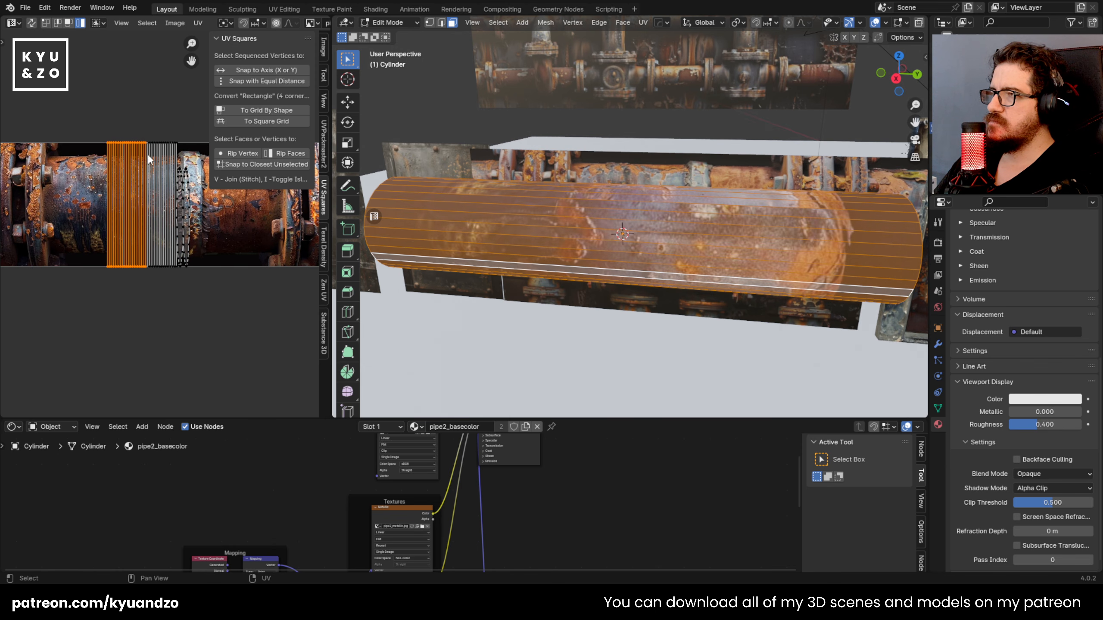
pyautogui.press('g')
pyautogui.rightClick(96, 233)
# Step: Scale down the cylinder's side UVs and position them over the left part of the pipe texture
pyautogui.press('s')
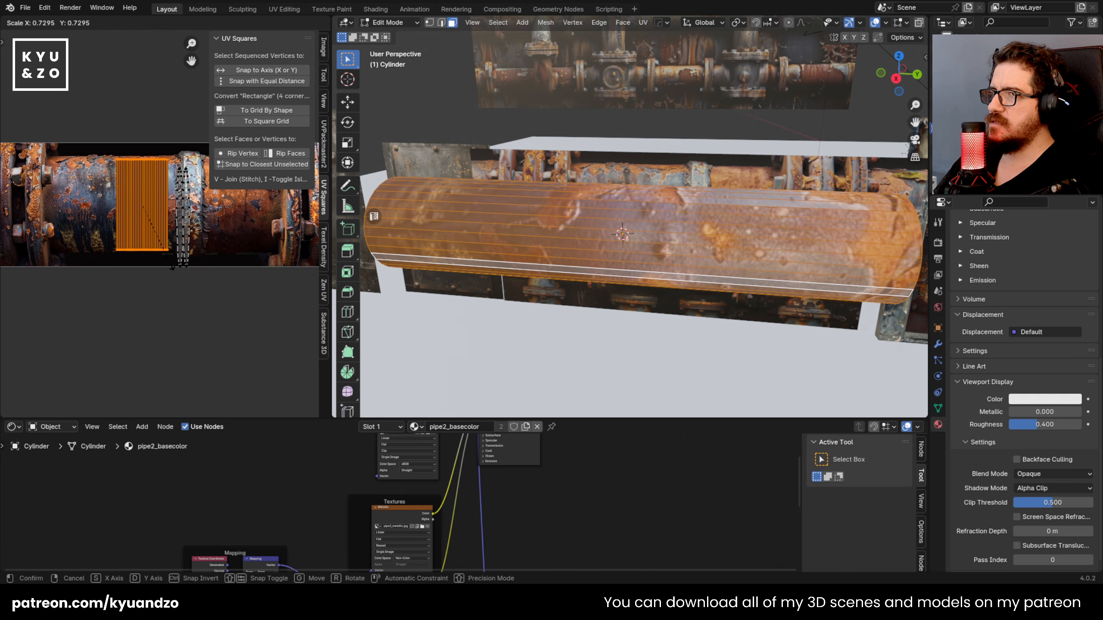
pyautogui.click(171, 267)
pyautogui.press('g')
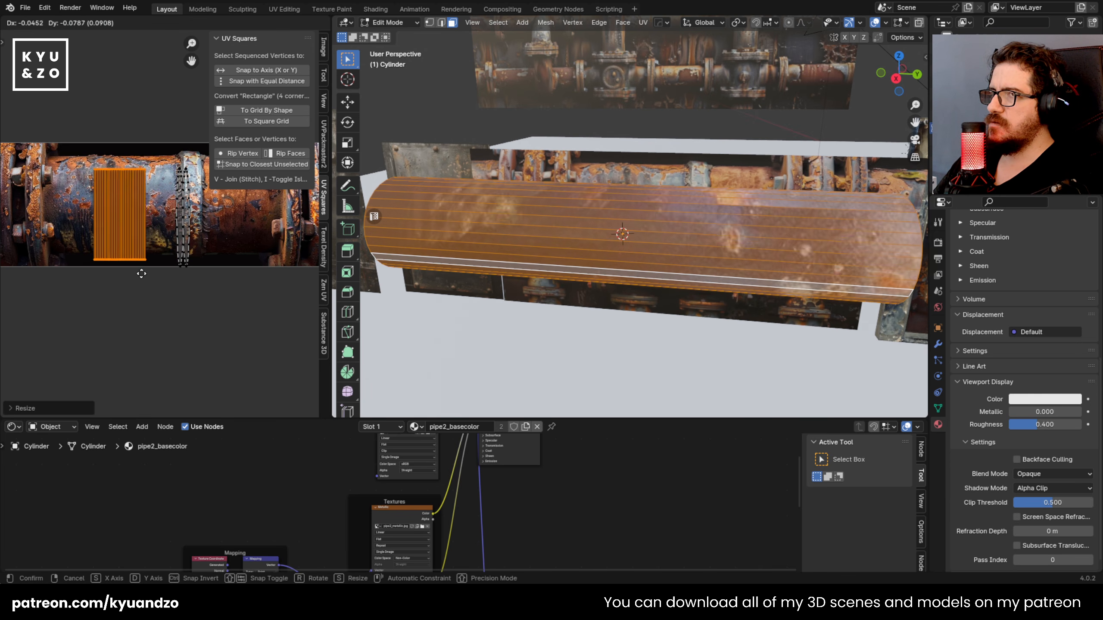
pyautogui.click(157, 268)
pyautogui.press('s')
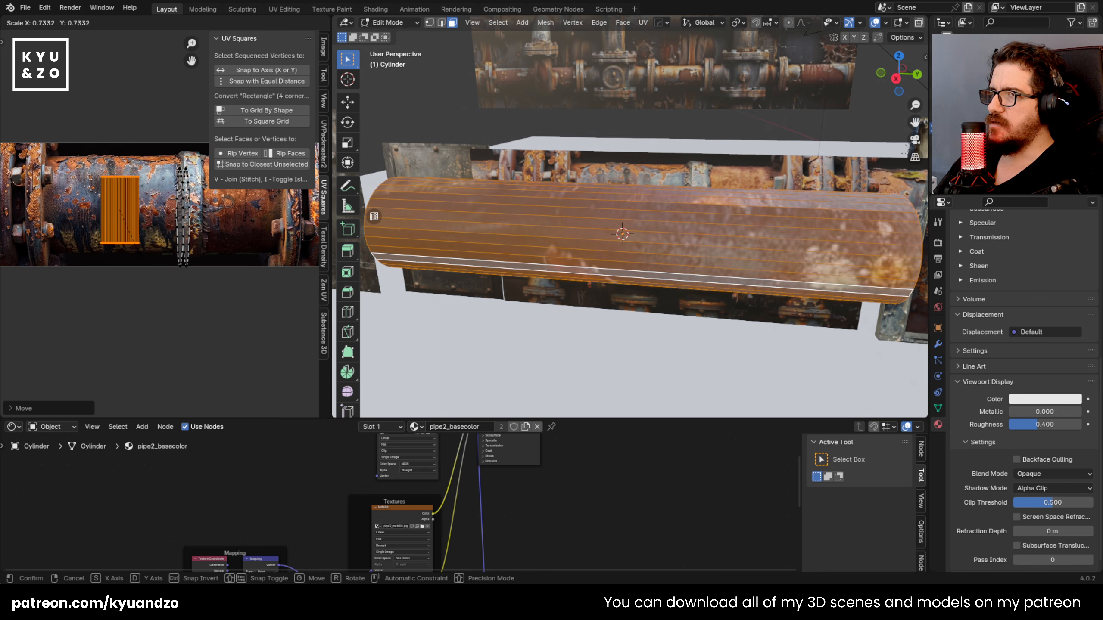
pyautogui.click(160, 271)
# Step: Rotate the cylinder's side UVs by 90°, then enlarge and move them to cover the pipe texture's full height
pyautogui.press('r')
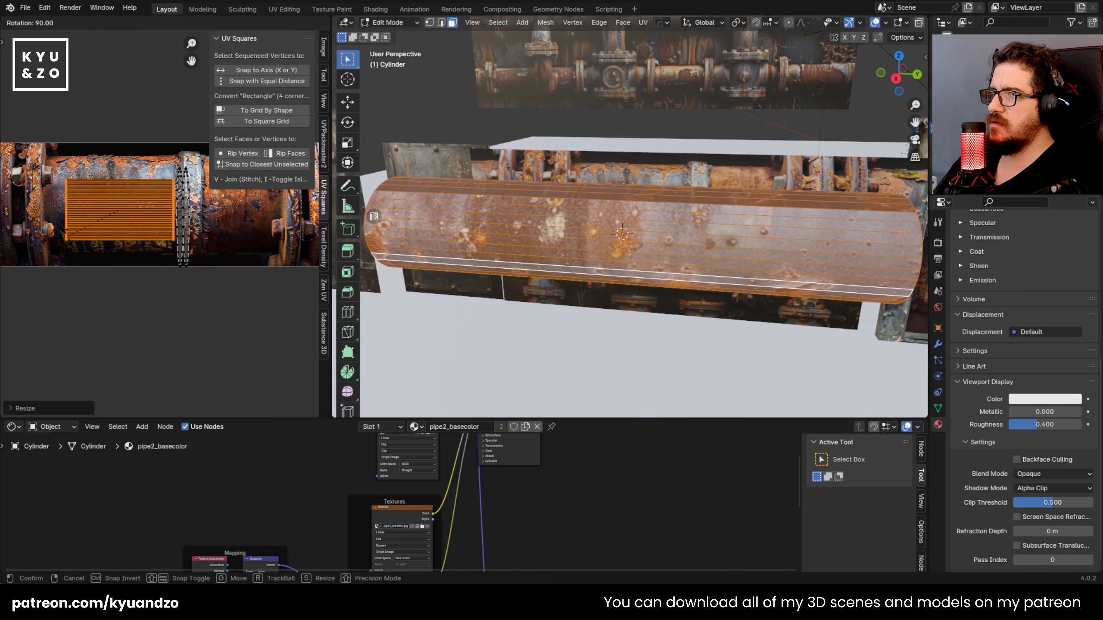
pyautogui.press('s')
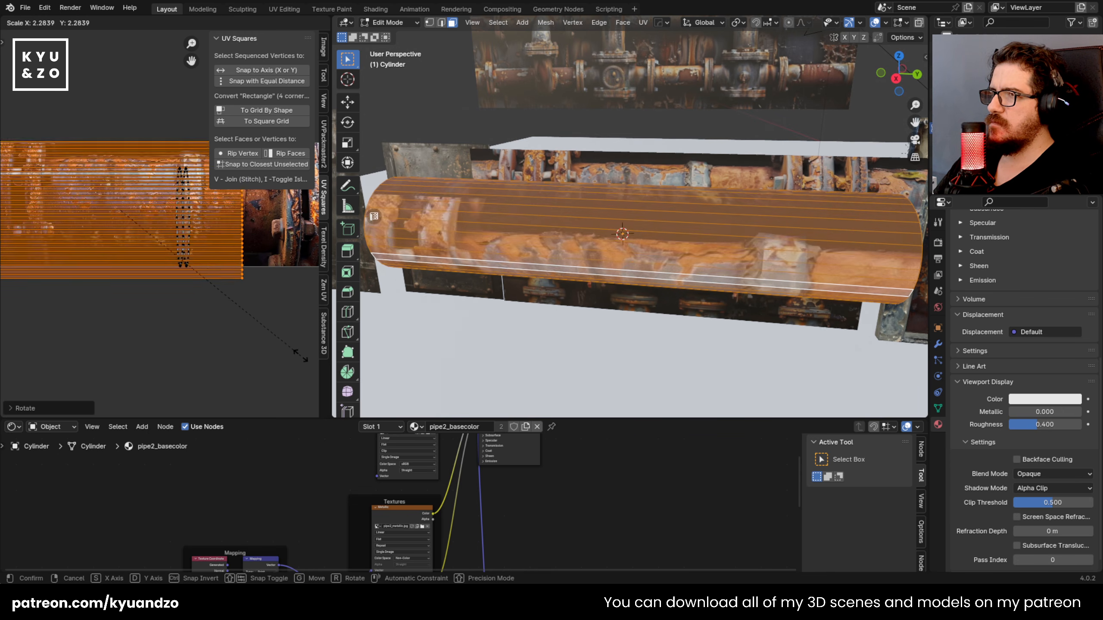
pyautogui.click(239, 298)
pyautogui.press('g')
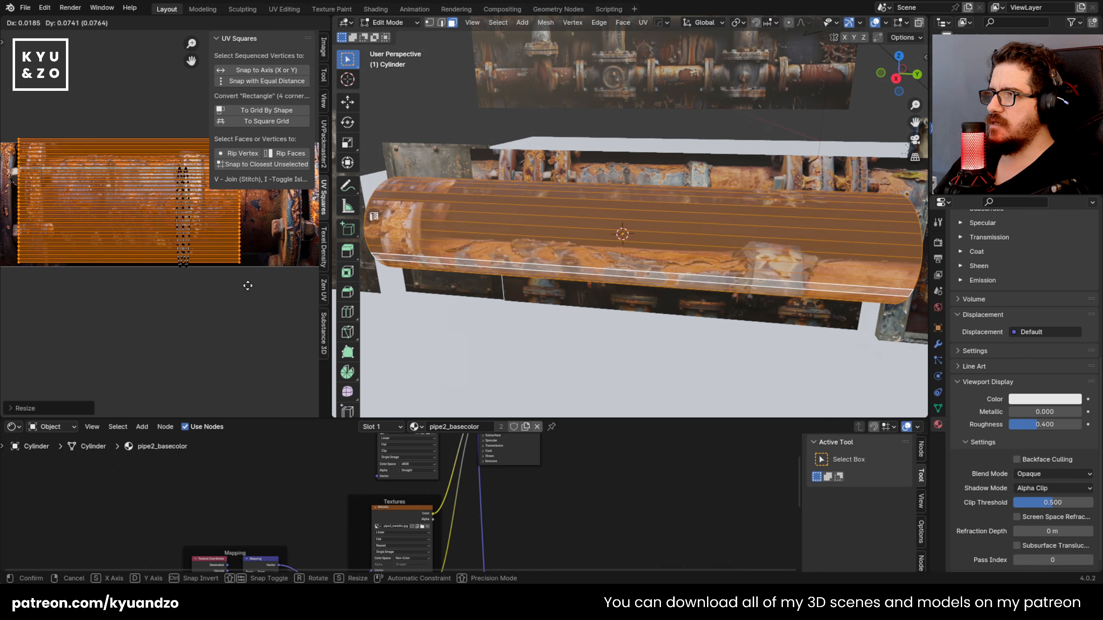
pyautogui.click(251, 292)
# Step: Select the narrow end-cap UV islands and move them off the texture, below the image
pyautogui.click(192, 244)
pyautogui.click(179, 241)
pyautogui.click(184, 226)
pyautogui.click(182, 206)
pyautogui.click(182, 206)
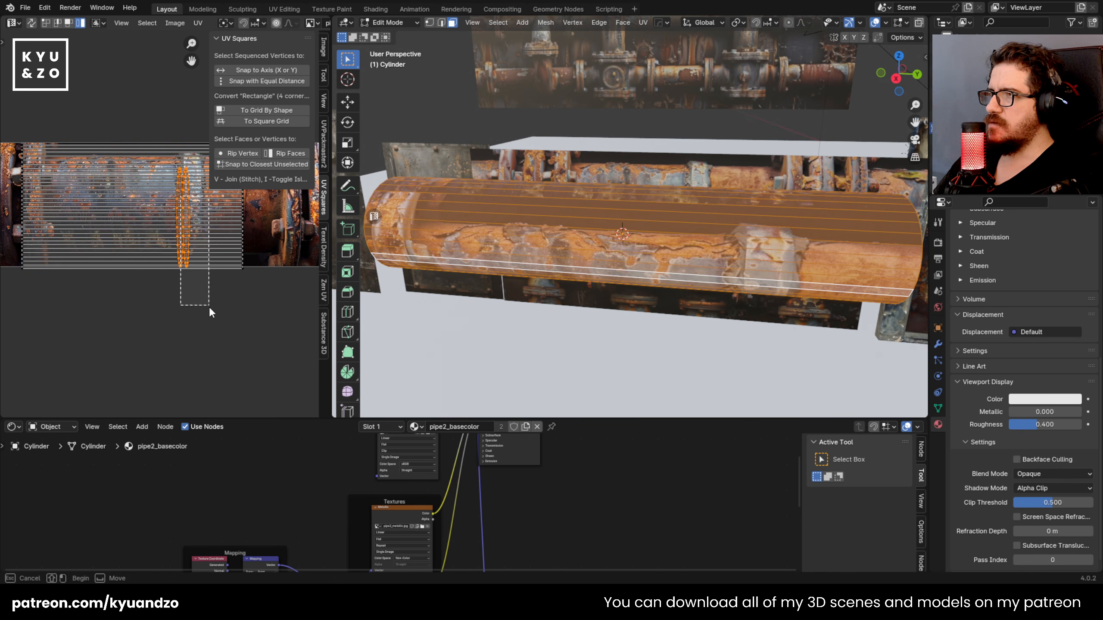
pyautogui.rightClick(234, 347)
# Step: Select all of the cylinder's side UVs and center them over the pipe section between the flanges
pyautogui.click(117, 203)
pyautogui.click(130, 304)
pyautogui.click(36, 242)
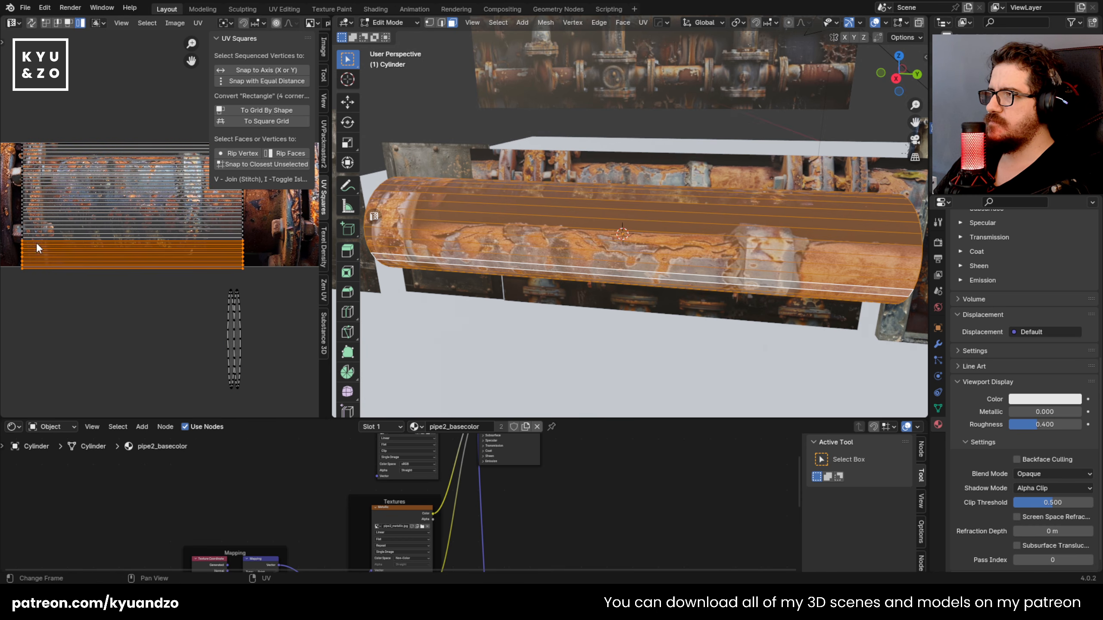
pyautogui.press('g')
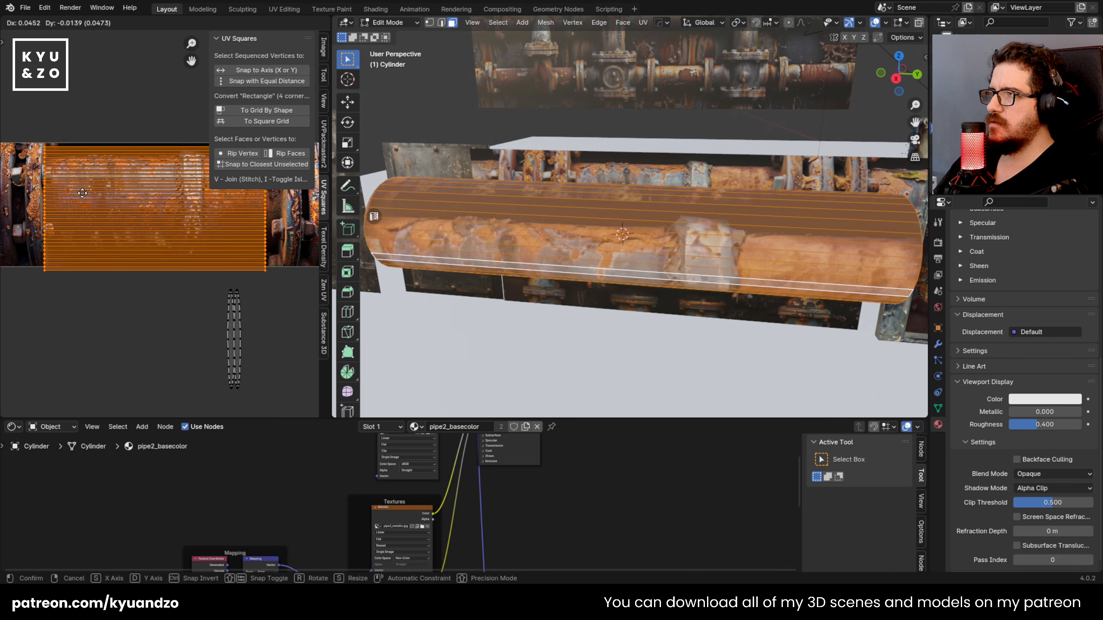
pyautogui.click(86, 190)
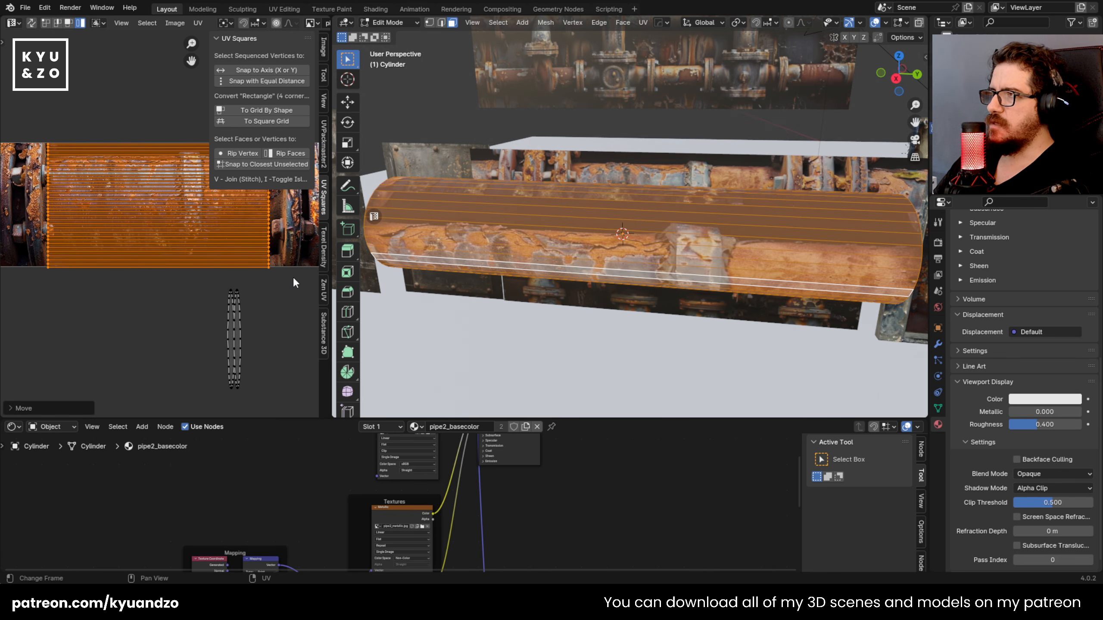
# Step: Shrink the side UVs and place them inside the pipe's edges, avoiding the black borders and flanges
pyautogui.press('s')
pyautogui.click(265, 263)
pyautogui.press('g')
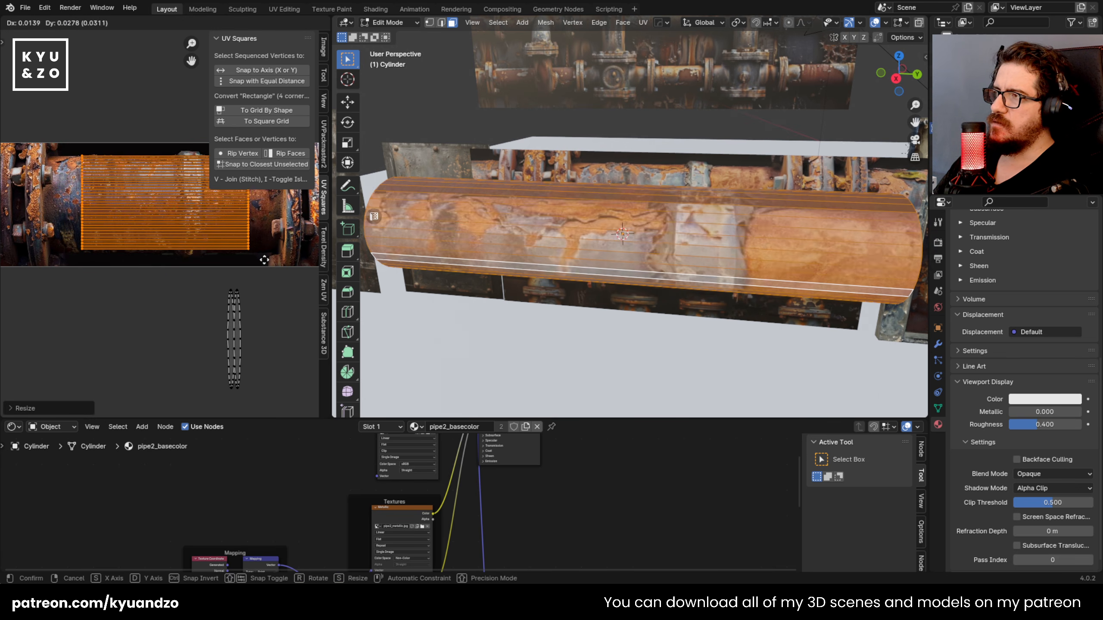
pyautogui.click(274, 264)
pyautogui.press('g')
pyautogui.click(266, 261)
pyautogui.moveTo(204, 247); pyautogui.dragTo(225, 234, button='middle')
pyautogui.scroll(2, 191, 237)
pyautogui.press('n')
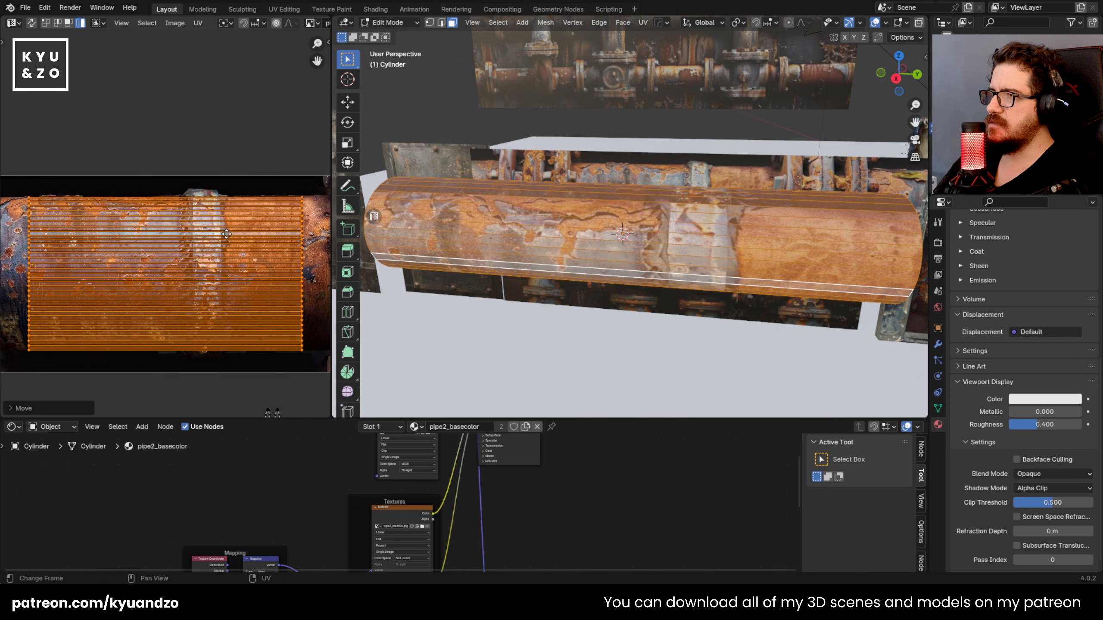
pyautogui.scroll(-2, 602, 255)
pyautogui.press('Tab')
pyautogui.moveTo(616, 276); pyautogui.dragTo(615, 265, button='middle')
pyautogui.press('s')
pyautogui.press('d')
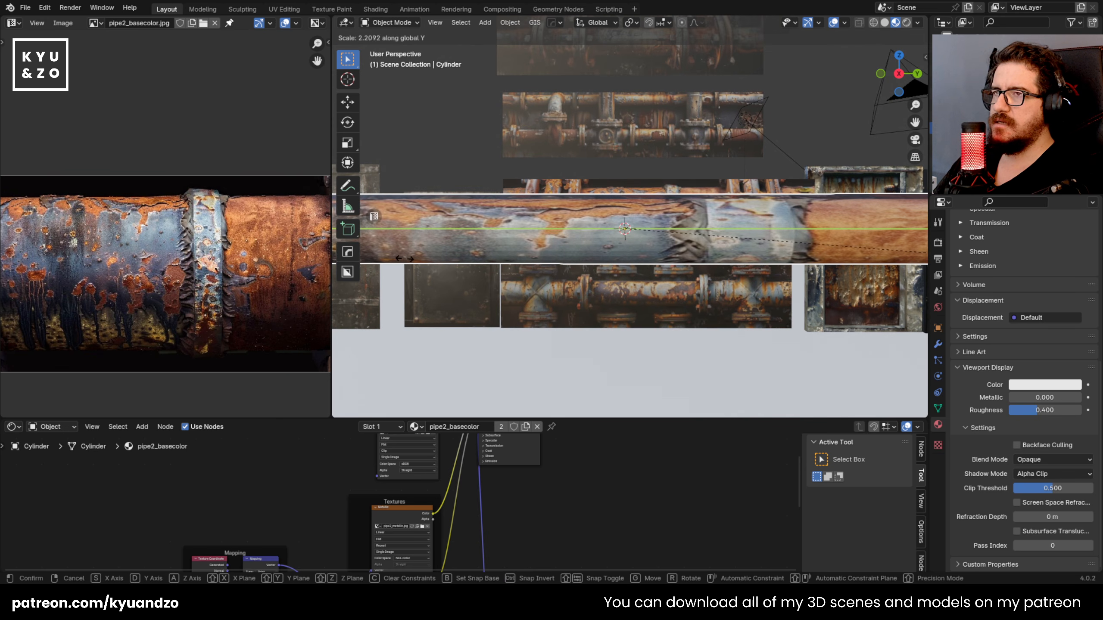
pyautogui.rightClick(541, 263)
# Step: Scale the cylinder along the global Y axis to match its length to the texture's proportions
pyautogui.scroll(2, 541, 263)
pyautogui.press('s')
pyautogui.press('y')
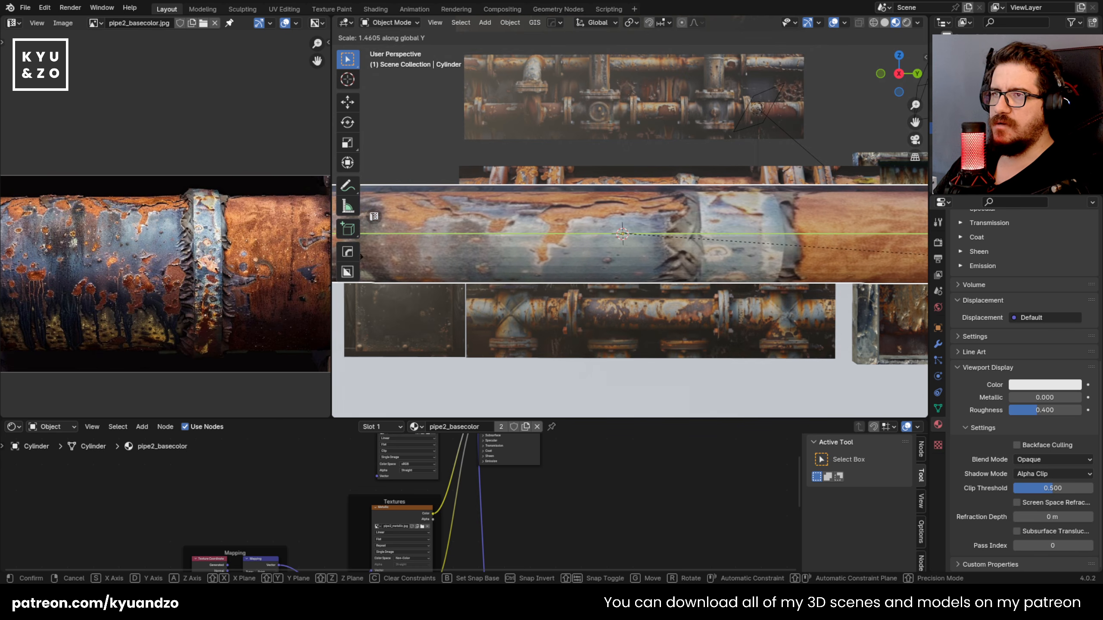
pyautogui.click(832, 256)
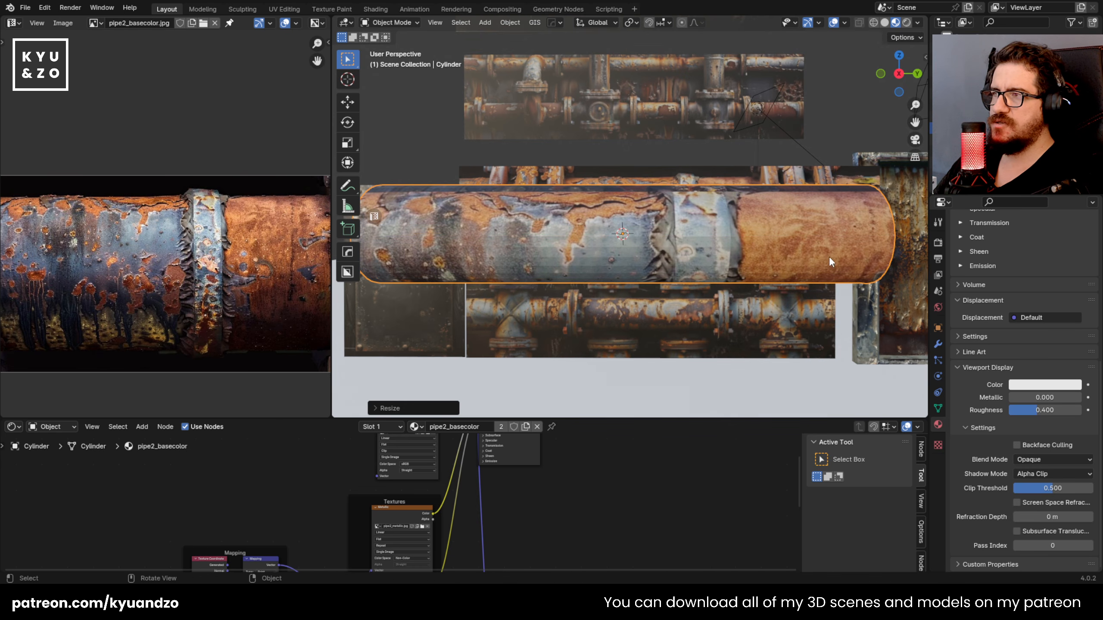
# Step: Examine how the pipe texture wraps around the cylinder from the front and from oblique angles
pyautogui.scroll(-1, 717, 234)
pyautogui.scroll(3, 717, 233)
pyautogui.press('Tab')
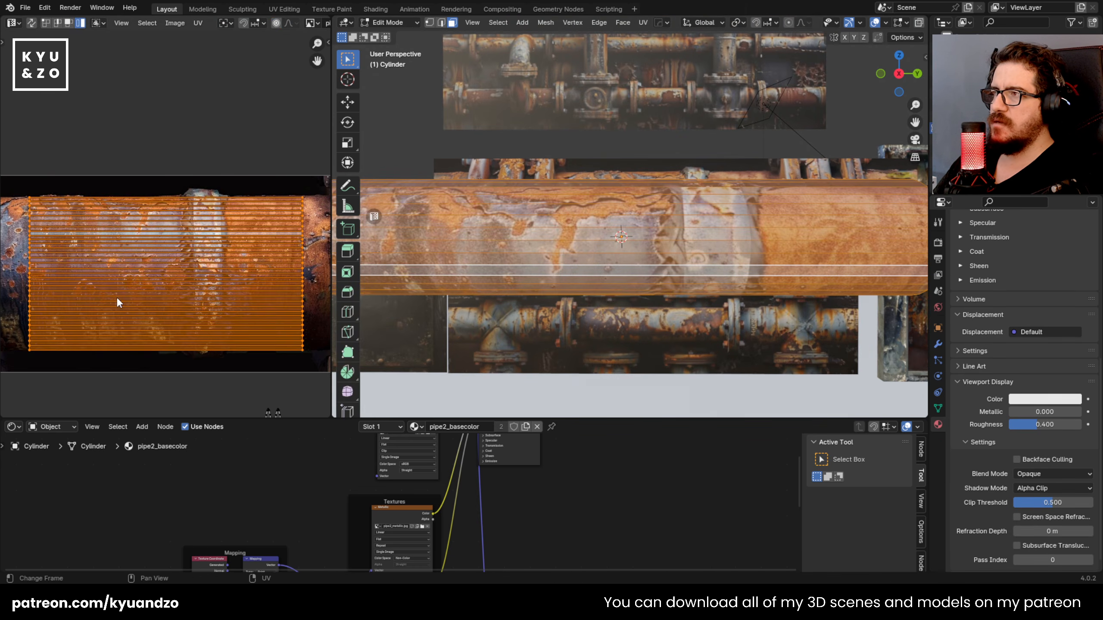
pyautogui.scroll(-2, 163, 290)
pyautogui.keyDown('shift'); pyautogui.moveTo(678, 189); pyautogui.dragTo(592, 190, button='middle'); pyautogui.keyUp('shift')
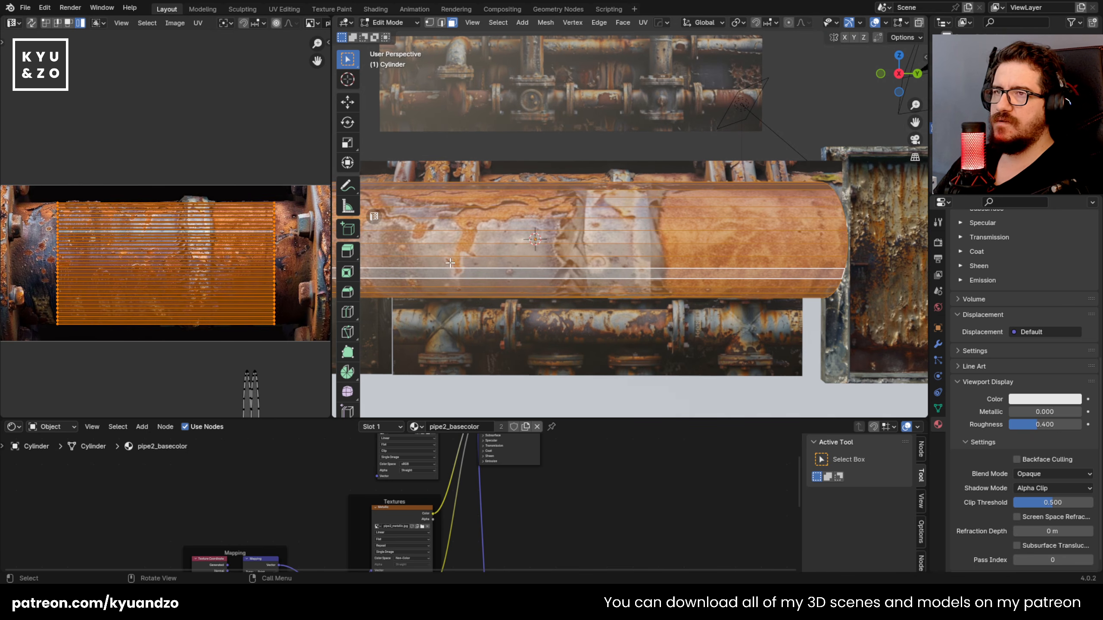
pyautogui.moveTo(641, 254); pyautogui.dragTo(592, 164, button='middle')
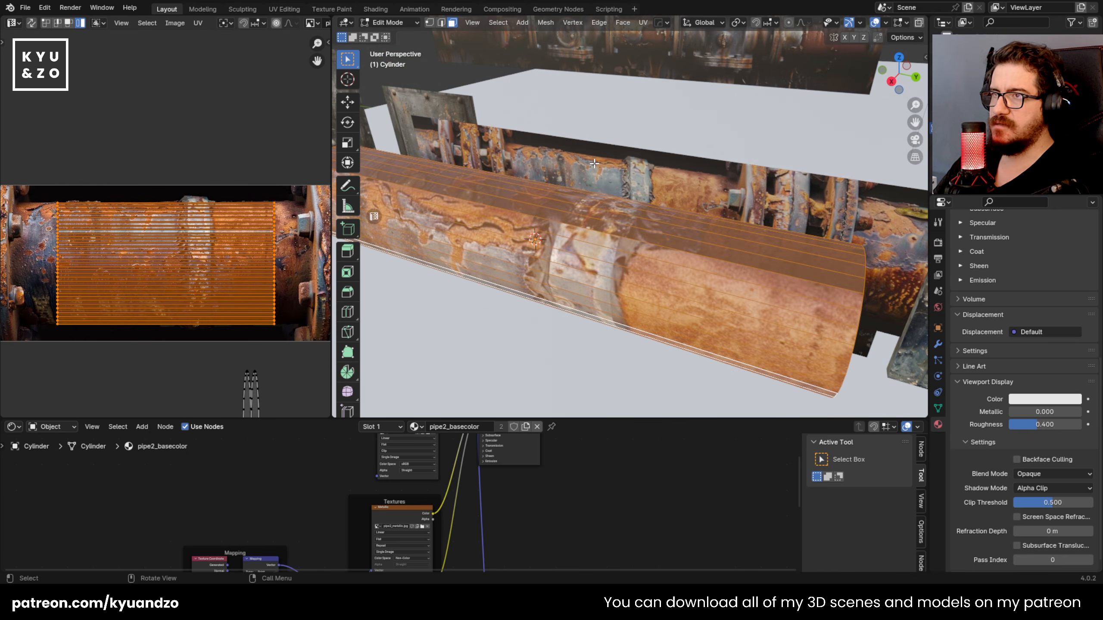
pyautogui.press('Tab')
pyautogui.moveTo(580, 328); pyautogui.dragTo(578, 277, button='middle')
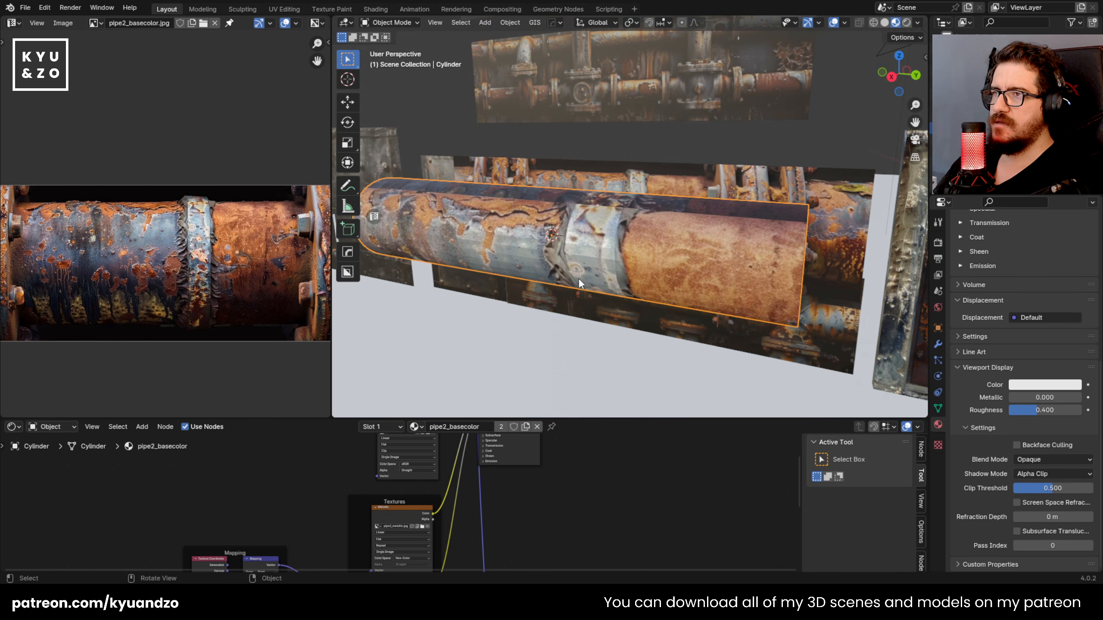
# Step: Select the cylinder's end-cap face and make sure Correct Face Attributes is enabled for transforms
pyautogui.press('Tab')
pyautogui.moveTo(755, 271)
pyautogui.mouseDown(button='middle')
pyautogui.moveTo(712, 268)
pyautogui.moveTo(733, 267)
pyautogui.mouseUp(button='middle')
pyautogui.click(762, 265)
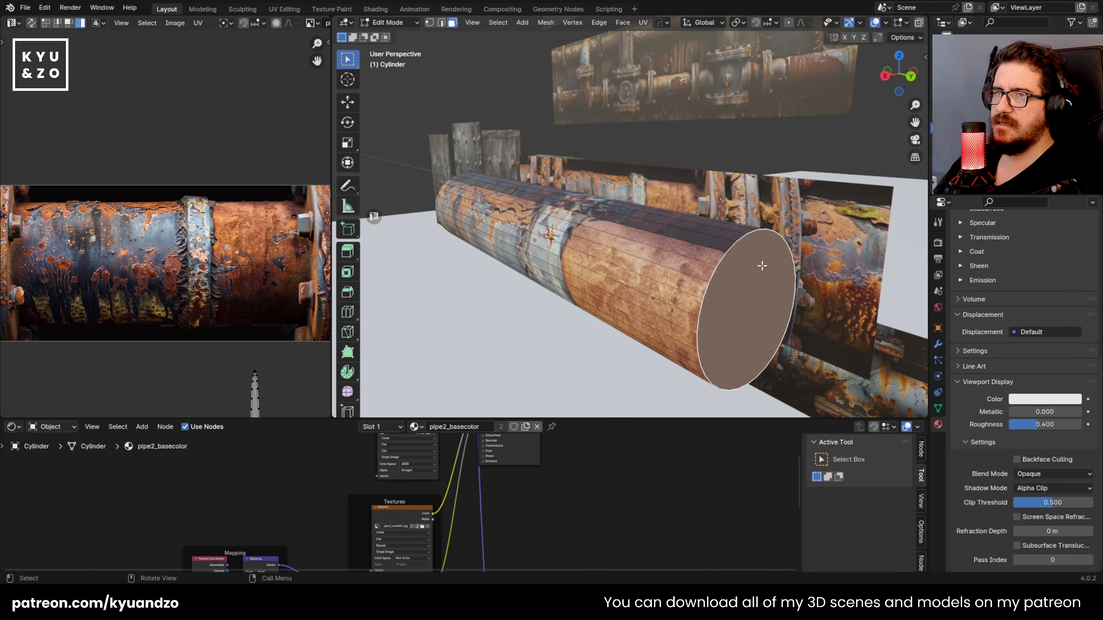
pyautogui.click(895, 38)
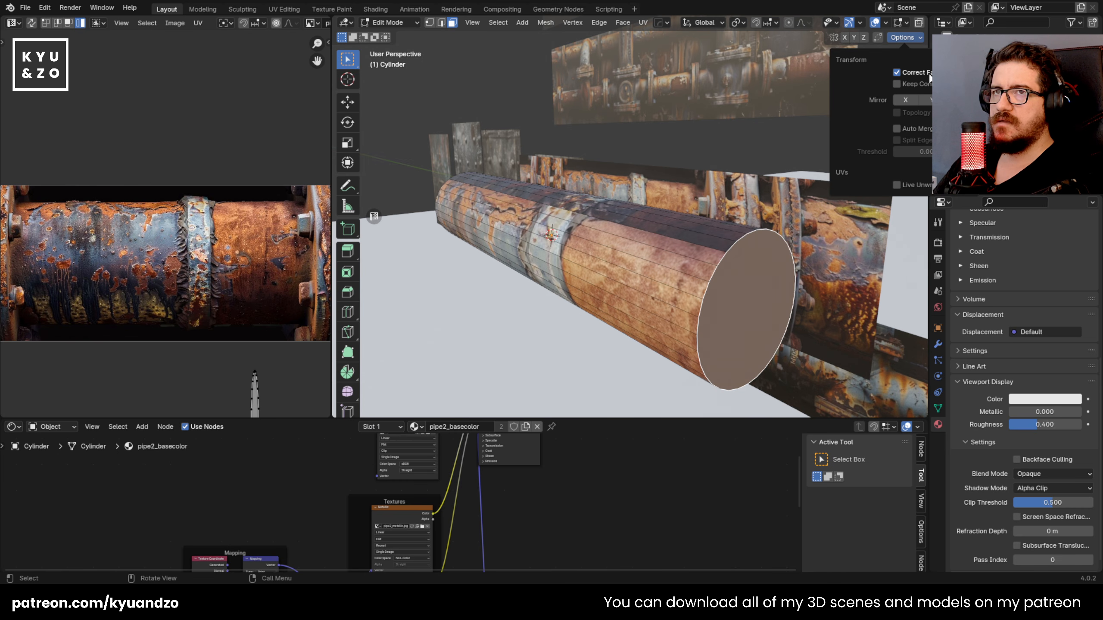
pyautogui.moveTo(695, 200); pyautogui.dragTo(564, 256, button='middle')
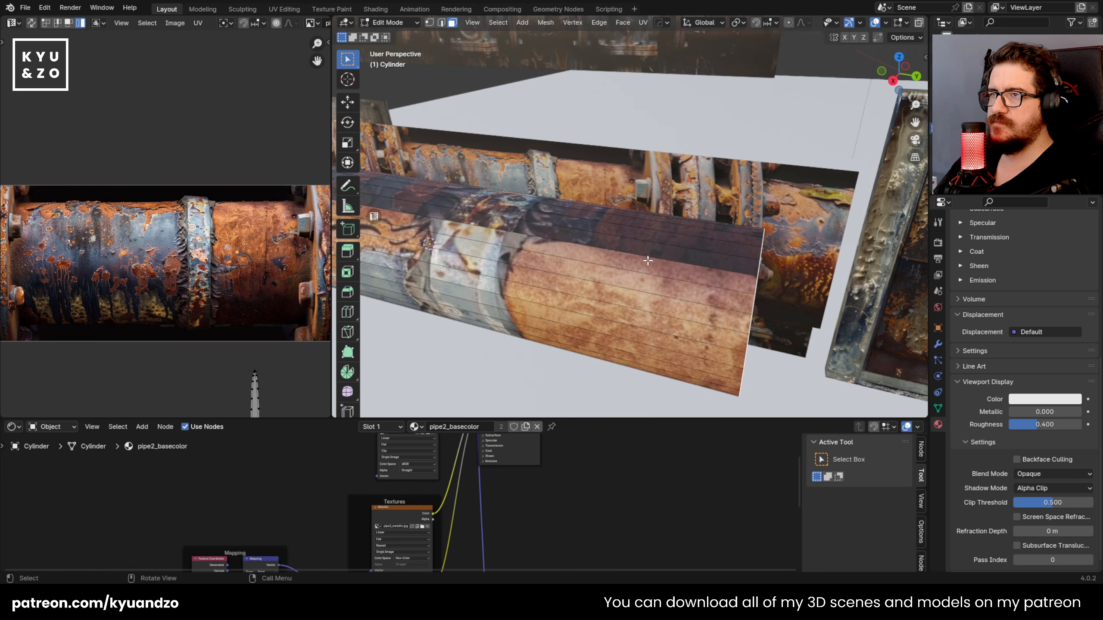
pyautogui.press('g')
pyautogui.press('y')
pyautogui.rightClick(612, 285)
# Step: Shorten the cylinder by moving its end cap about -1.37 m along the global Y axis
pyautogui.keyDown('shift'); pyautogui.moveTo(616, 284); pyautogui.dragTo(736, 280, button='middle'); pyautogui.keyUp('shift')
pyautogui.press('g')
pyautogui.press('d')
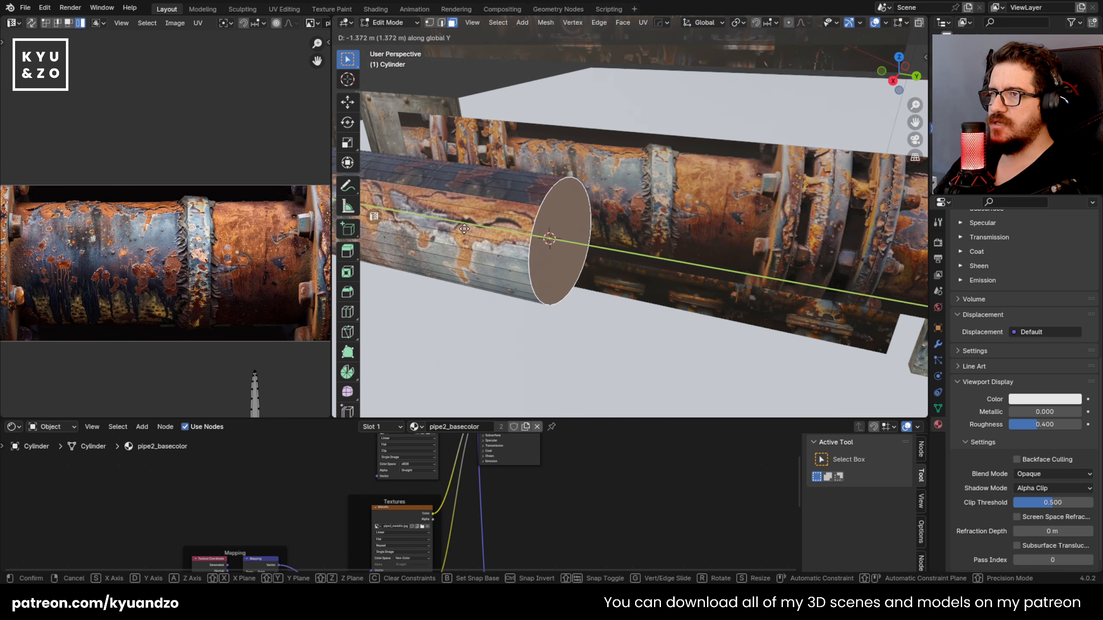
pyautogui.click(465, 228)
pyautogui.moveTo(465, 228); pyautogui.dragTo(653, 339, button='middle')
# Step: Rotate the whole cylinder about the global Y axis to reposition the texture's seam line
pyautogui.press('Tab')
pyautogui.moveTo(570, 342); pyautogui.dragTo(806, 244, button='middle')
pyautogui.press('r')
pyautogui.press('y')
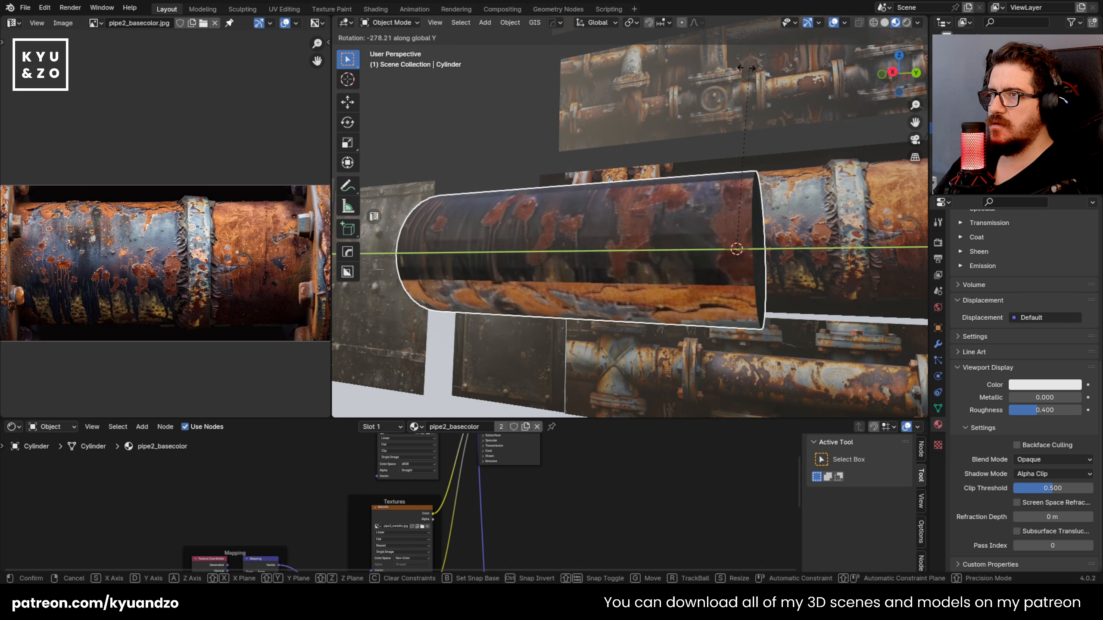
pyautogui.click(630, 306)
pyautogui.moveTo(630, 307); pyautogui.dragTo(618, 260, button='middle')
pyautogui.scroll(3, 618, 263)
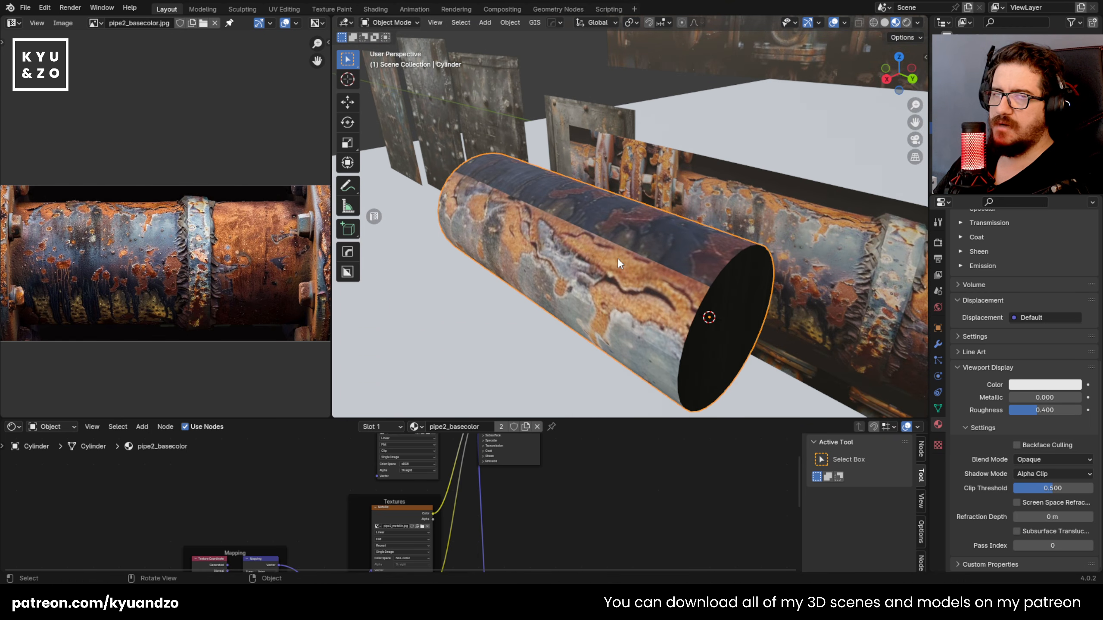
# Step: Mark the cylinder's lengthwise edge, where the dark and rusty texture areas meet, as a UV seam
pyautogui.press('Tab')
pyautogui.press('u')
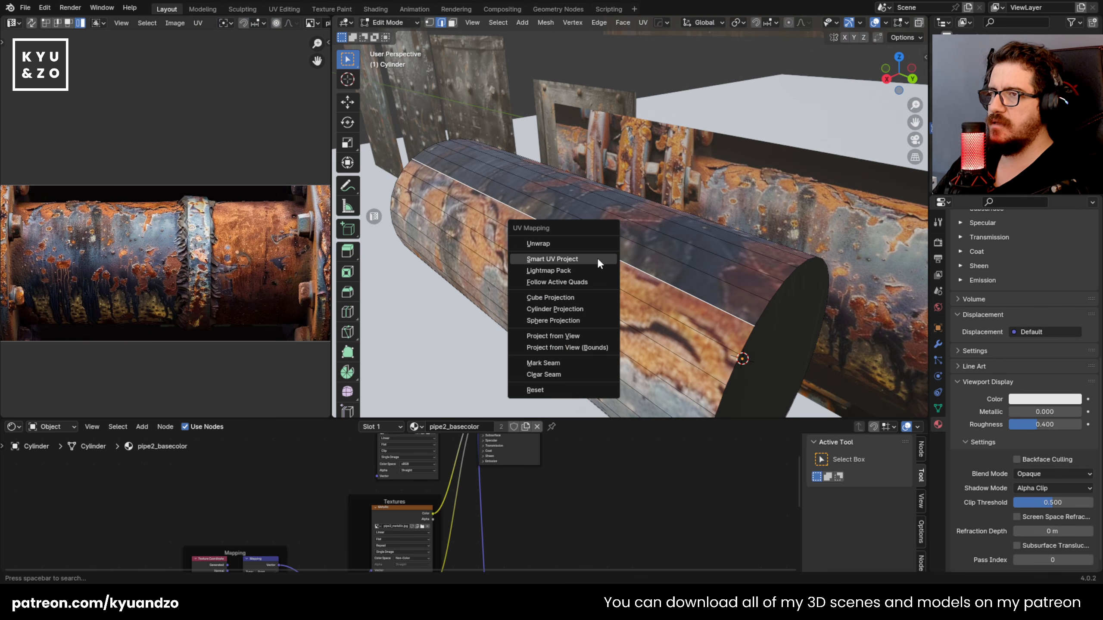
pyautogui.click(567, 360)
pyautogui.press('Tab')
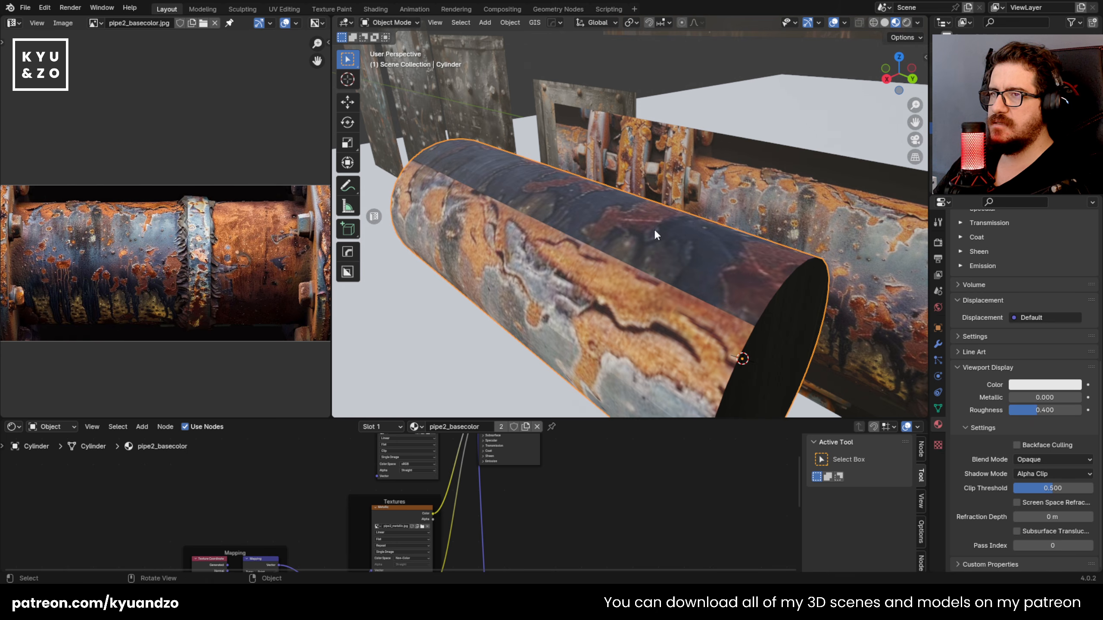
pyautogui.press('Tab')
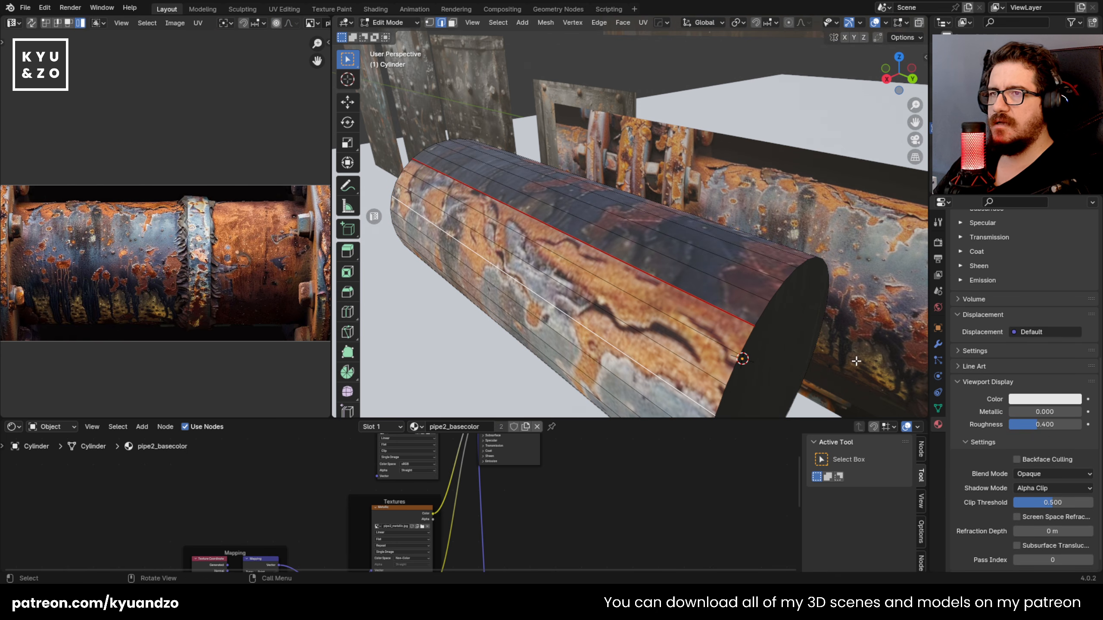
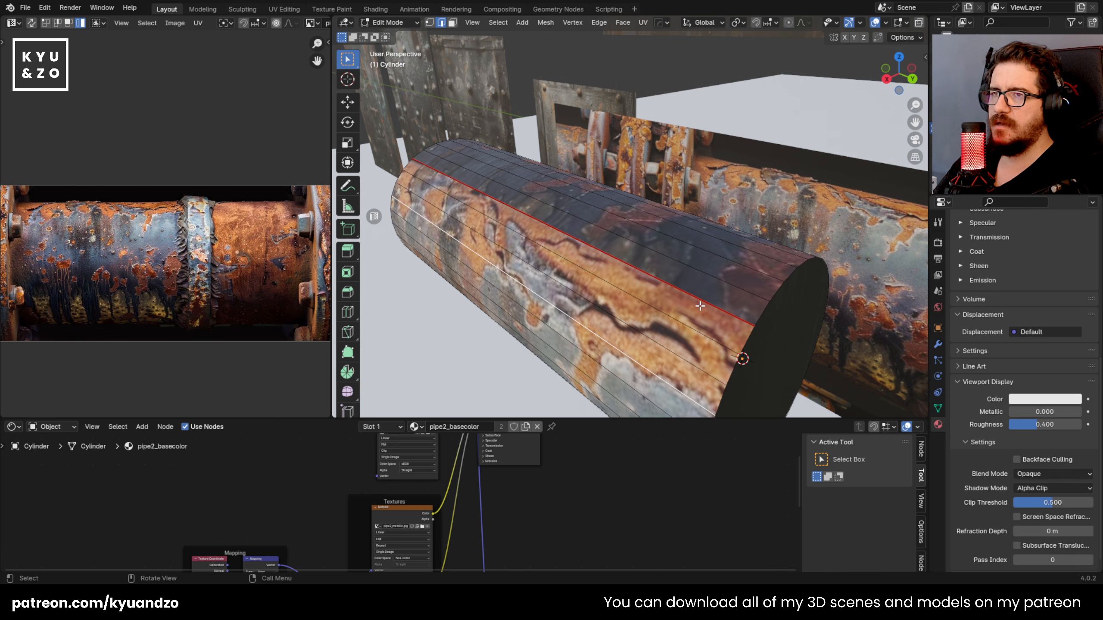
# Step: Select all of the cylinder's lengthwise side faces, excluding the end caps, and unwrap them along the marked seam
pyautogui.moveTo(691, 306); pyautogui.dragTo(687, 303, button='middle')
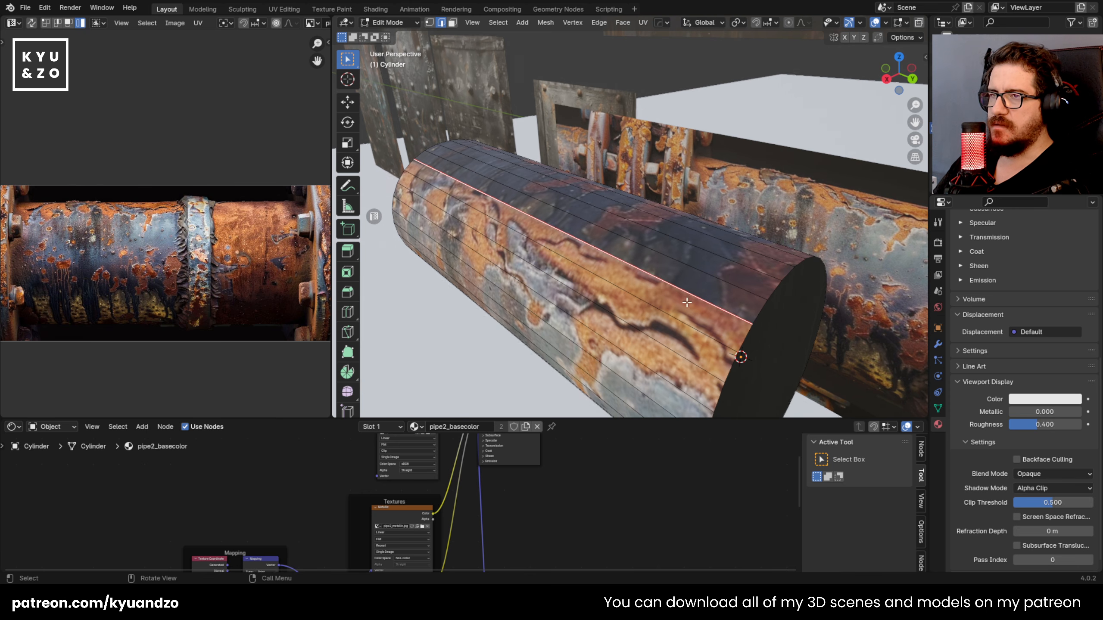
pyautogui.press('3')
pyautogui.keyDown('alt'); pyautogui.click(641, 271); pyautogui.keyUp('alt')
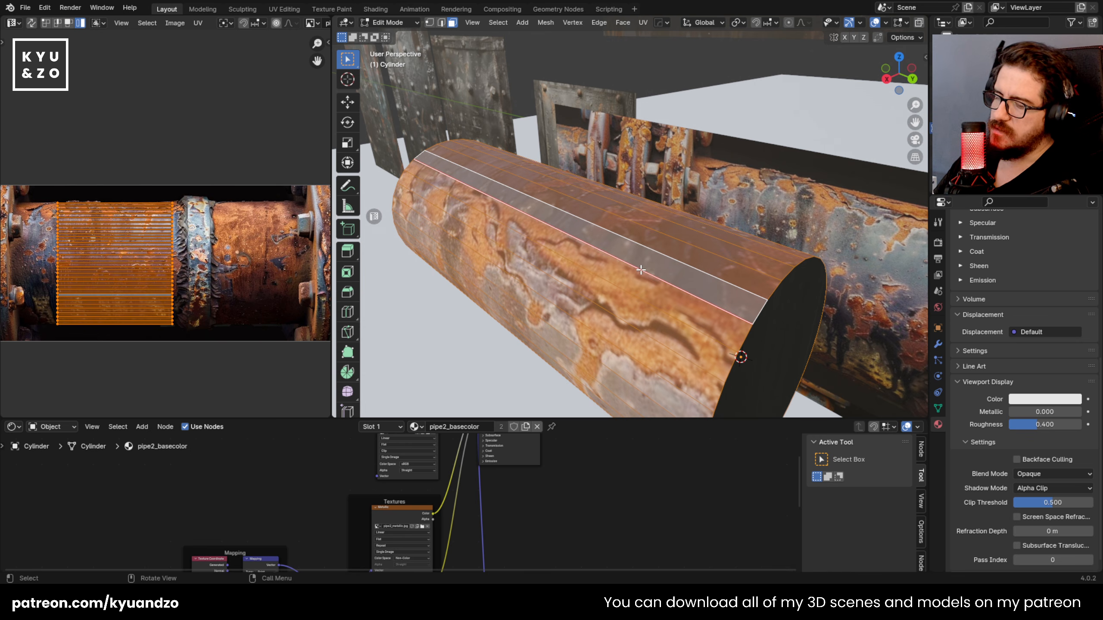
pyautogui.press('u')
pyautogui.click(589, 152)
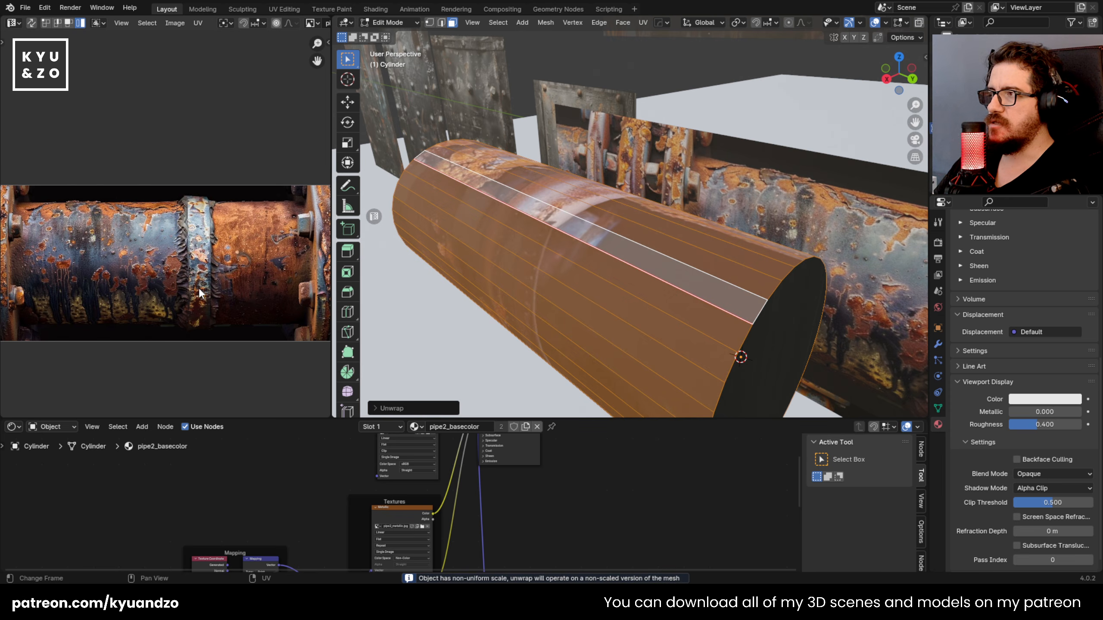
# Step: Move and scale down the unwrapped side faces' UV island to fit the blue-grey section of the pipe2 texture
pyautogui.scroll(-6, 198, 294)
pyautogui.scroll(4, 199, 294)
pyautogui.press('g')
pyautogui.click(249, 264)
pyautogui.press('s')
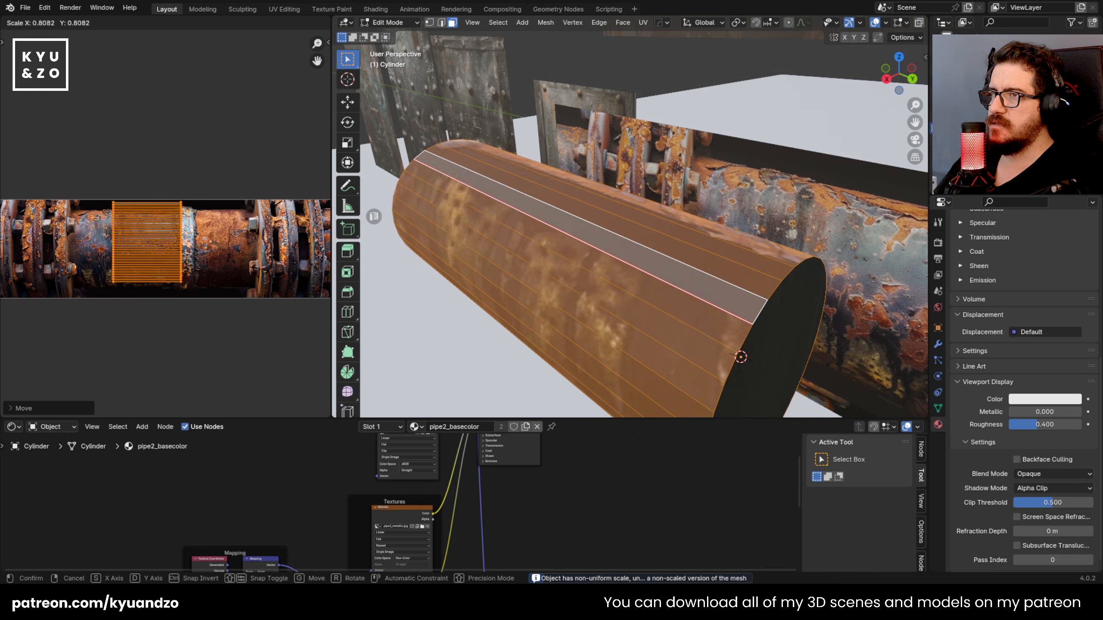
pyautogui.click(220, 258)
pyautogui.scroll(2, 623, 287)
pyautogui.press('Tab')
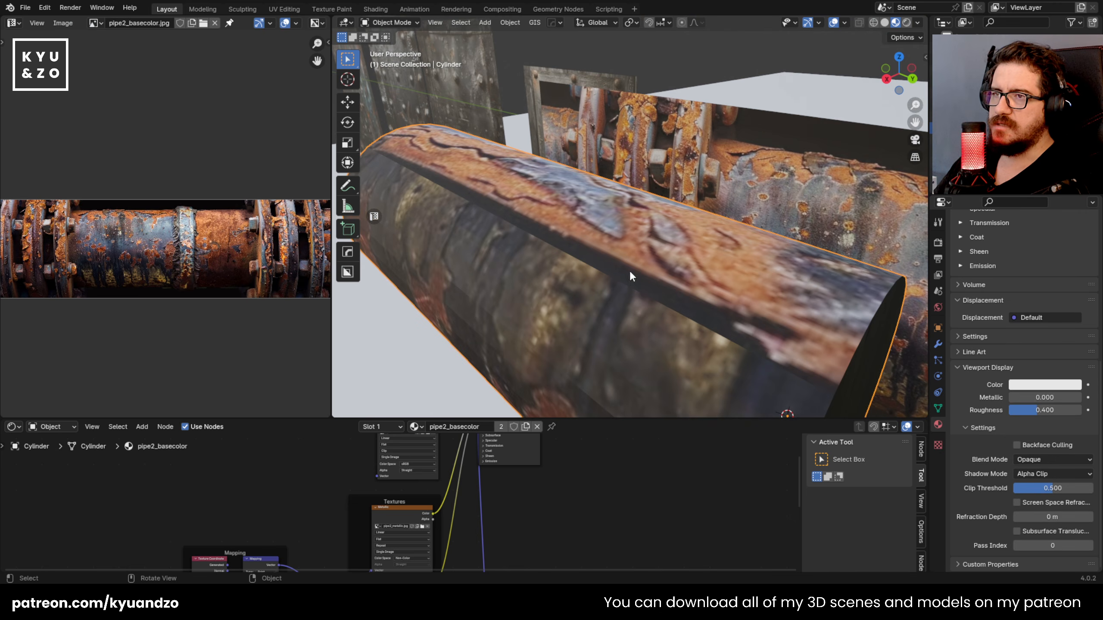
# Step: Move the cylinder along the global X axis, away from the textured plane
pyautogui.moveTo(424, 198); pyautogui.dragTo(792, 183, button='middle')
pyautogui.press('g')
pyautogui.press('y')
pyautogui.press('x')
pyautogui.click(713, 134)
pyautogui.keyDown('shift'); pyautogui.moveTo(714, 133); pyautogui.dragTo(519, 152, button='middle'); pyautogui.keyUp('shift')
pyautogui.scroll(-6, 603, 251)
pyautogui.scroll(8, 603, 252)
pyautogui.moveTo(530, 168); pyautogui.dragTo(751, 168, button='middle')
pyautogui.press('Tab')
pyautogui.press('Tab')
pyautogui.scroll(-5, 596, 249)
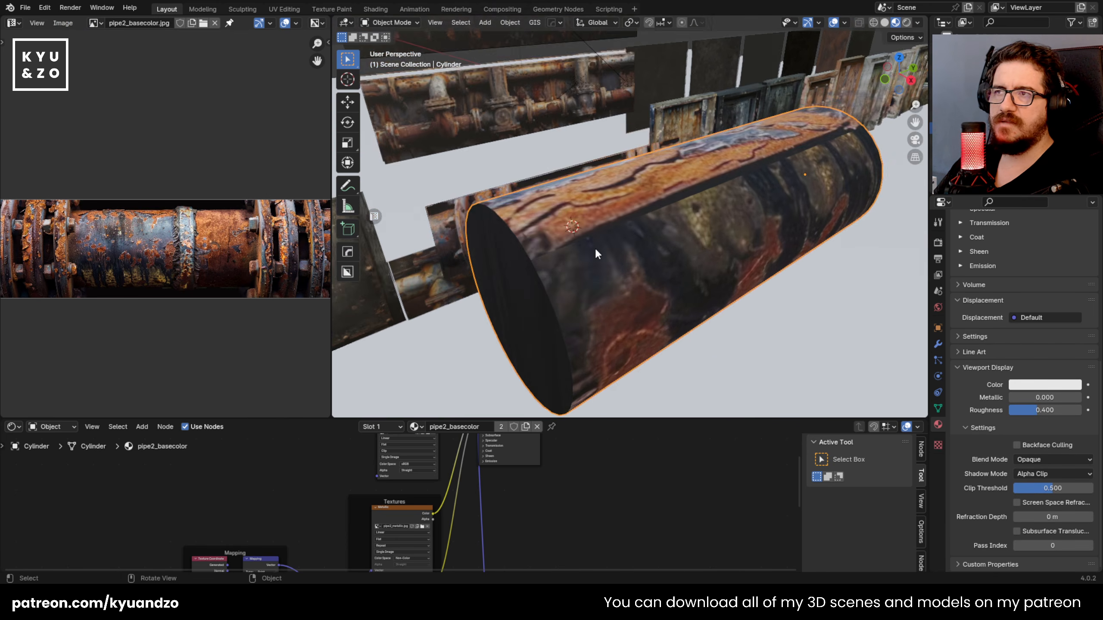
# Step: Move and resize the cylinder's UV island onto the orange rusty section beyond the texture's central flange
pyautogui.press('Tab')
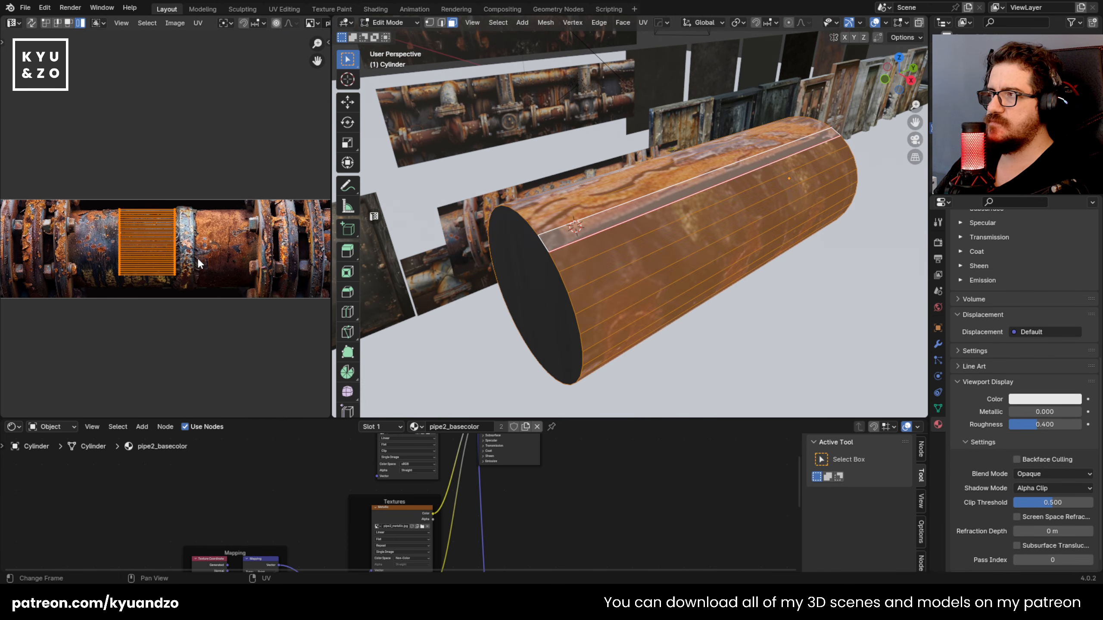
pyautogui.press('g')
pyautogui.click(278, 256)
pyautogui.press('s')
pyautogui.click(274, 280)
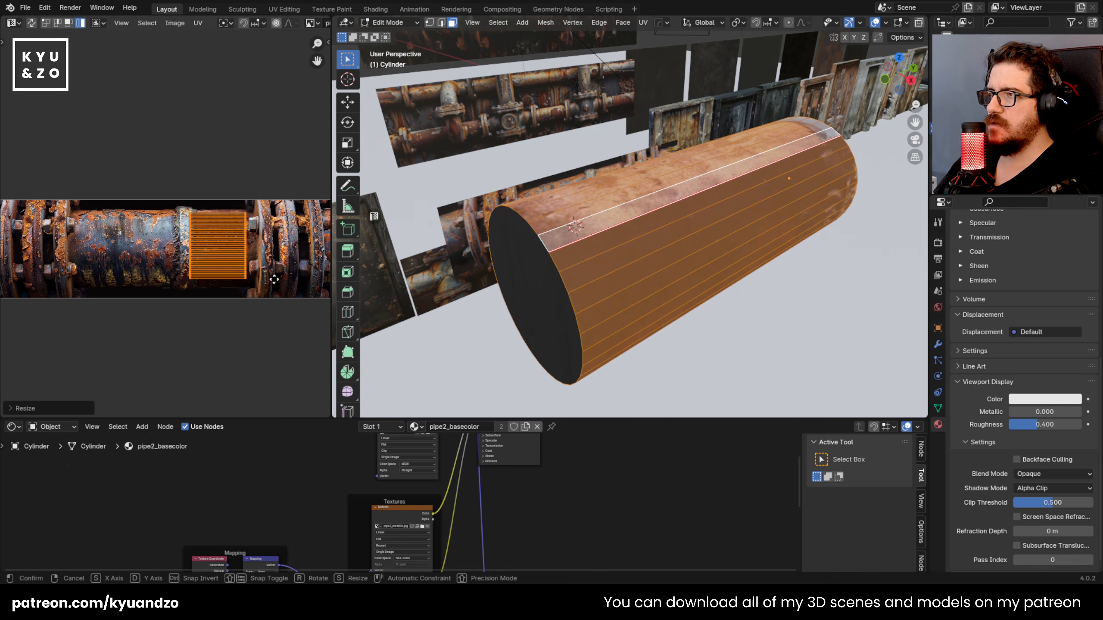
# Step: Rotate the whole cylinder about the global Y axis so its texture seam turns downward, out of sight
pyautogui.press('Tab')
pyautogui.press('r')
pyautogui.press('y')
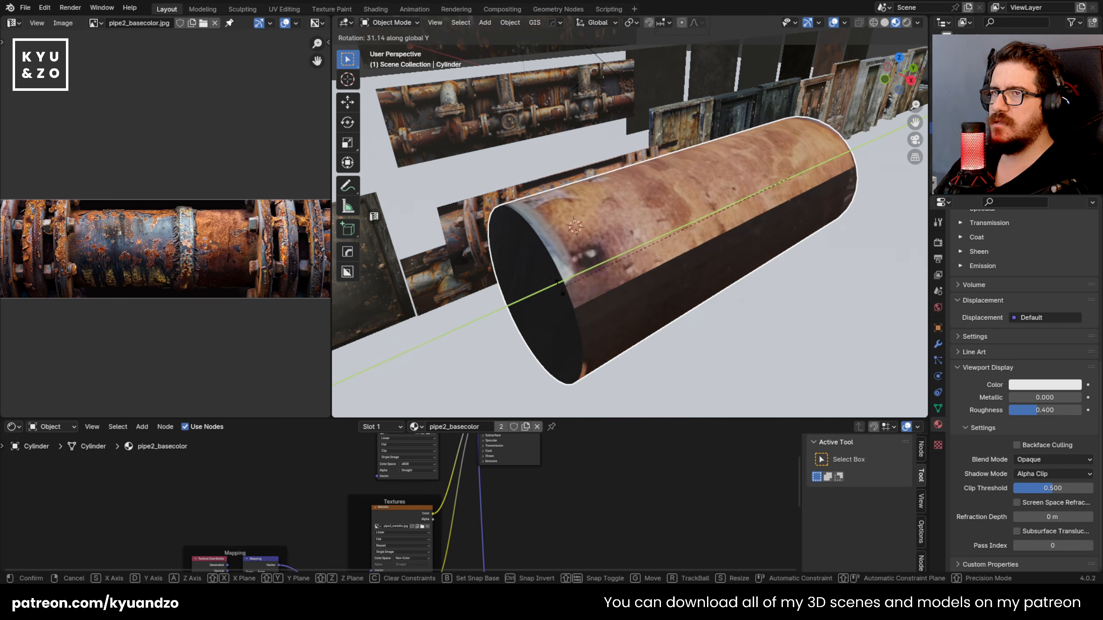
pyautogui.click(681, 405)
pyautogui.scroll(-6, 674, 275)
pyautogui.moveTo(671, 275); pyautogui.dragTo(549, 259, button='middle')
pyautogui.scroll(4, 606, 243)
pyautogui.scroll(-4, 607, 242)
pyautogui.scroll(6, 550, 259)
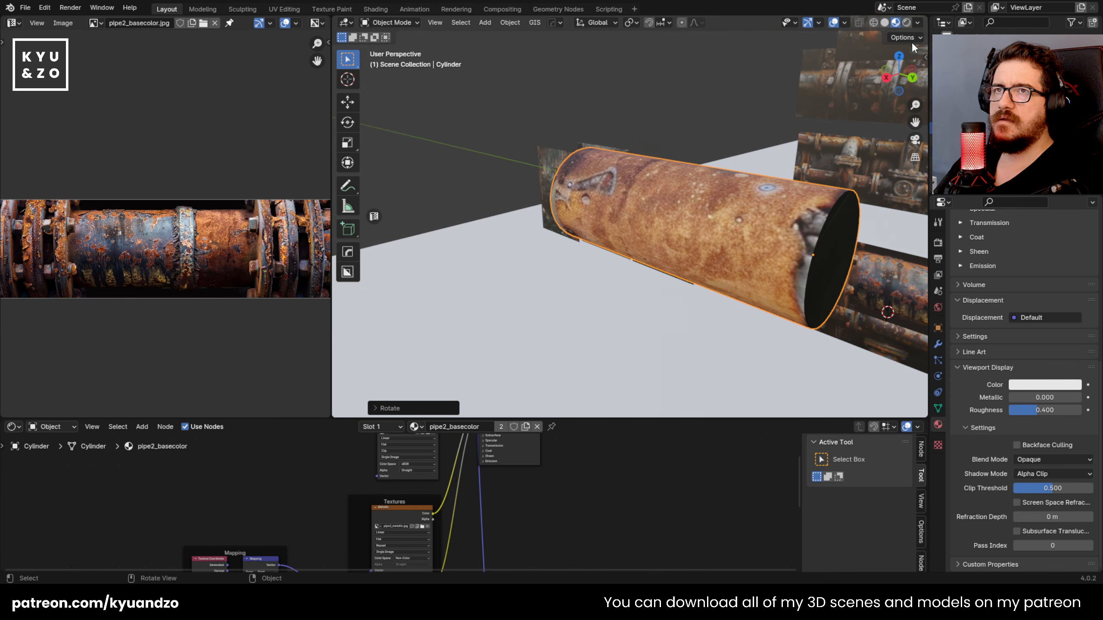
# Step: Switch the 3D view to Rendered shading and bring the pipe2_basecolor material's Principled BSDF node into view
pyautogui.click(907, 22)
pyautogui.click(785, 250)
pyautogui.keyDown('shift'); pyautogui.moveTo(787, 251); pyautogui.dragTo(756, 258, button='middle'); pyautogui.keyUp('shift')
pyautogui.scroll(-1, 486, 472)
pyautogui.moveTo(506, 470); pyautogui.dragTo(495, 554, button='middle')
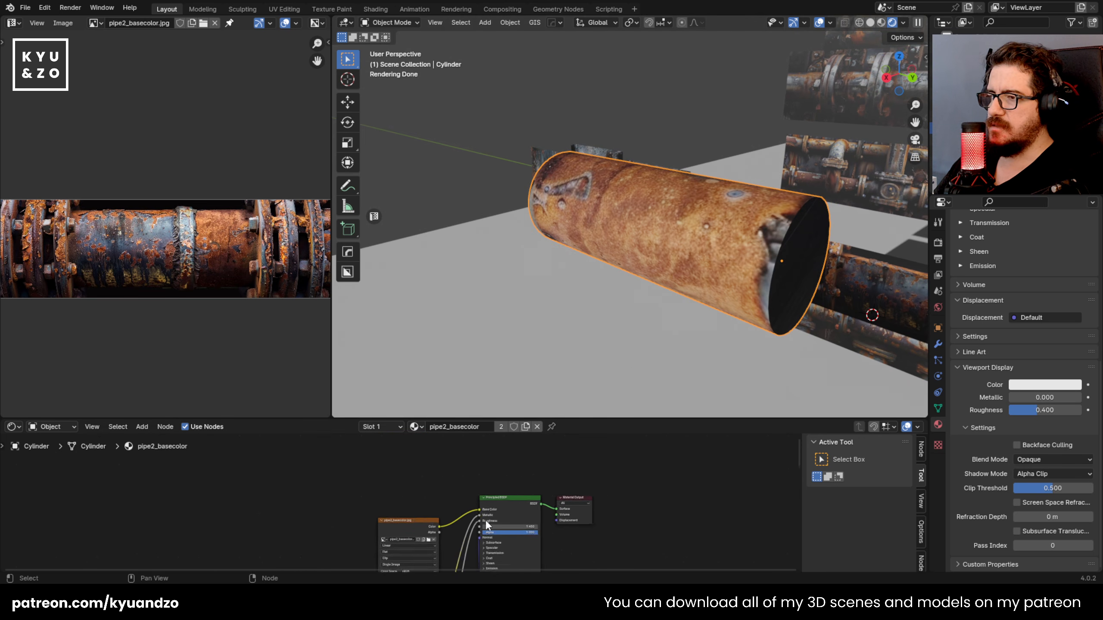
pyautogui.scroll(3, 480, 515)
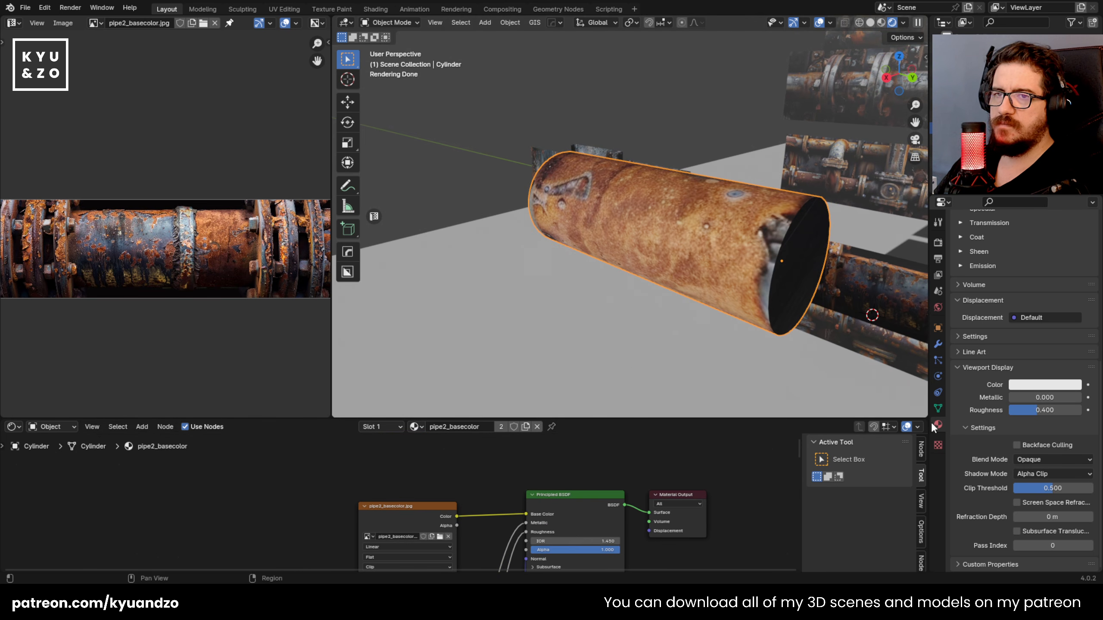
# Step: Check the scene's render engine and sampling settings
pyautogui.moveTo(701, 203); pyautogui.dragTo(700, 141, button='middle')
pyautogui.moveTo(736, 284); pyautogui.dragTo(825, 274, button='middle')
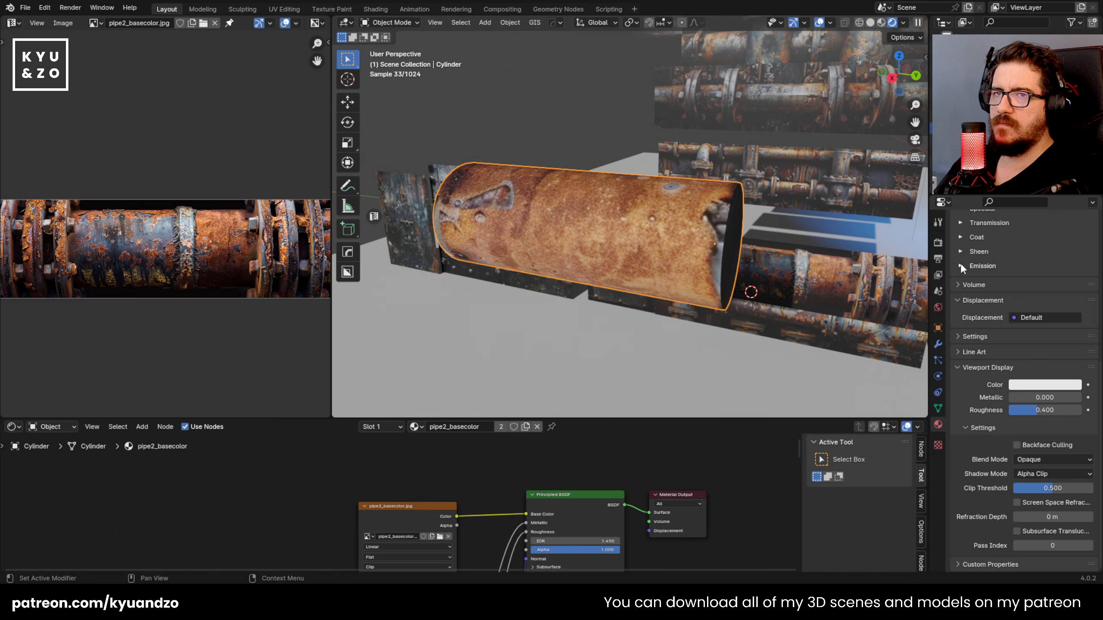
pyautogui.click(937, 244)
pyautogui.scroll(6, 978, 308)
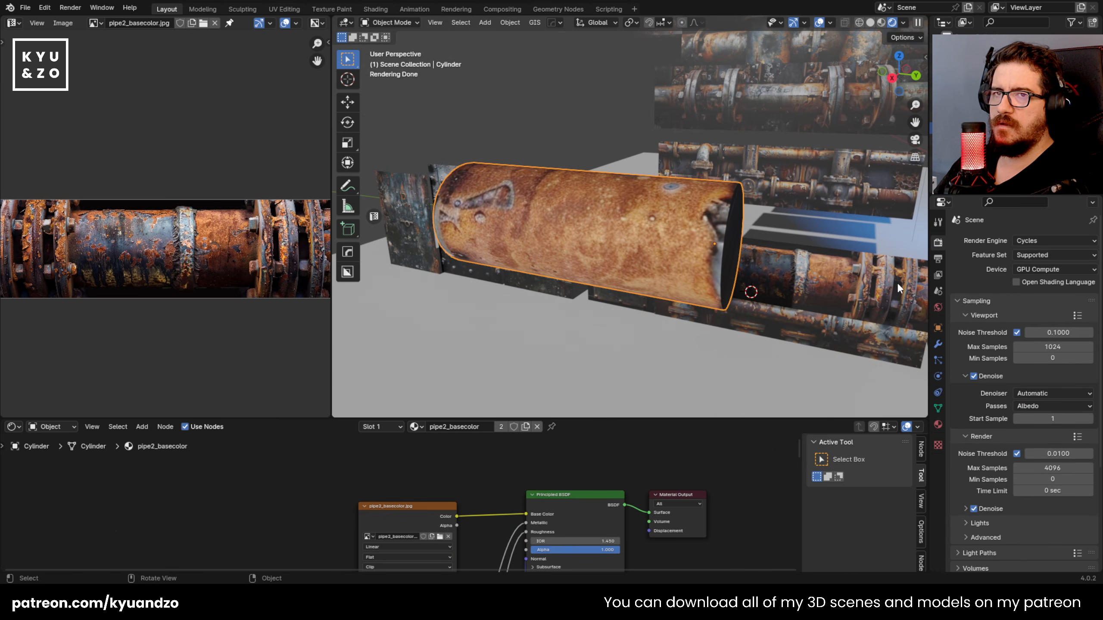
# Step: Add a point light, move it along the global X axis, and open its light settings
pyautogui.moveTo(653, 161); pyautogui.dragTo(598, 191, button='middle')
pyautogui.hotkey('shift', 'a')
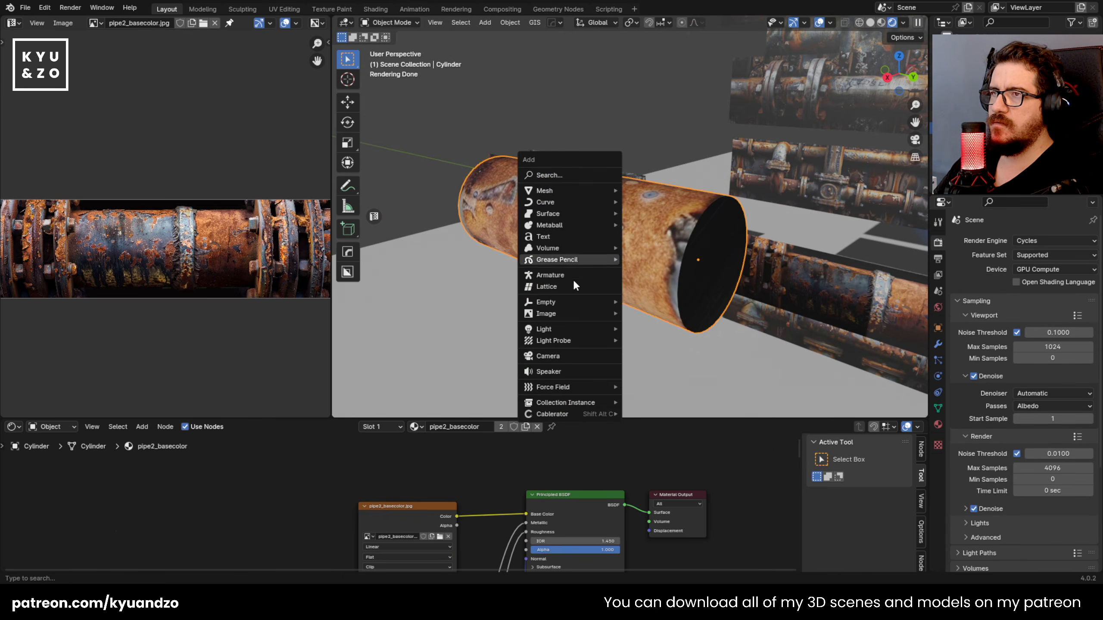
pyautogui.click(651, 328)
pyautogui.press('g')
pyautogui.press('x')
pyautogui.click(848, 341)
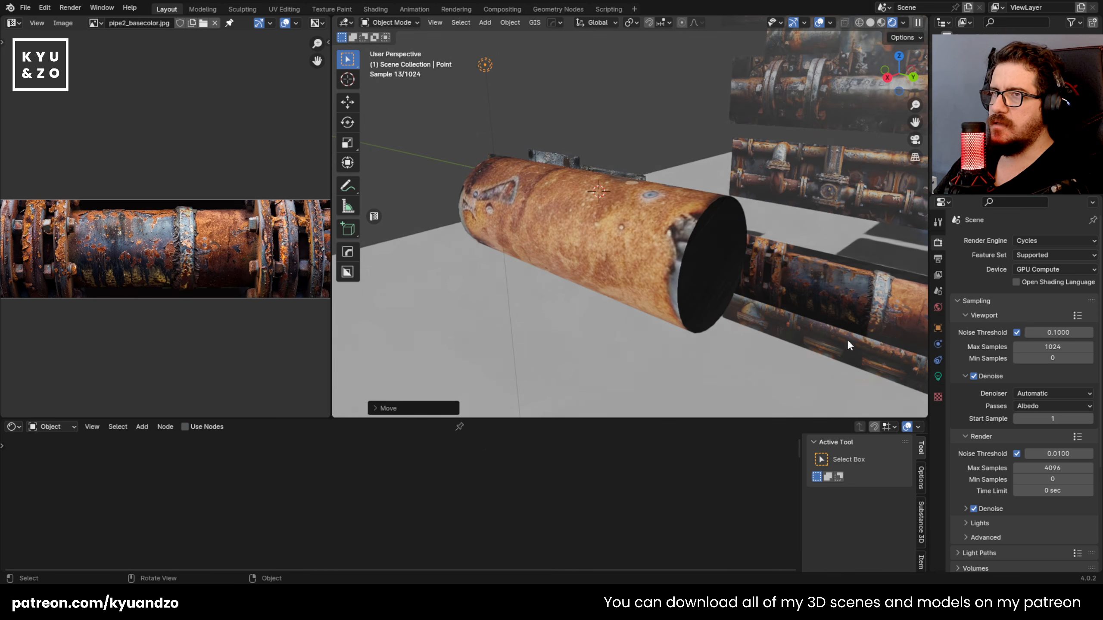
pyautogui.click(938, 376)
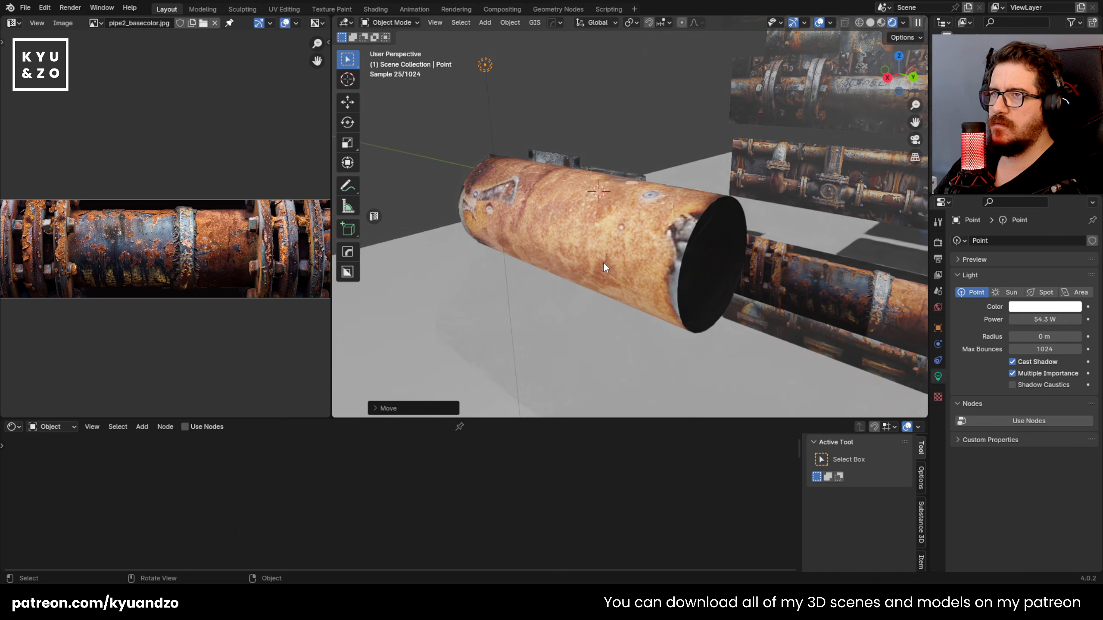
# Step: Select the cylinder and raise the Normal Map strength in its pipe2_basecolor material to 4.5
pyautogui.click(603, 265)
pyautogui.moveTo(446, 475); pyautogui.dragTo(461, 444, button='middle')
pyautogui.moveTo(478, 518); pyautogui.dragTo(540, 551, button='middle')
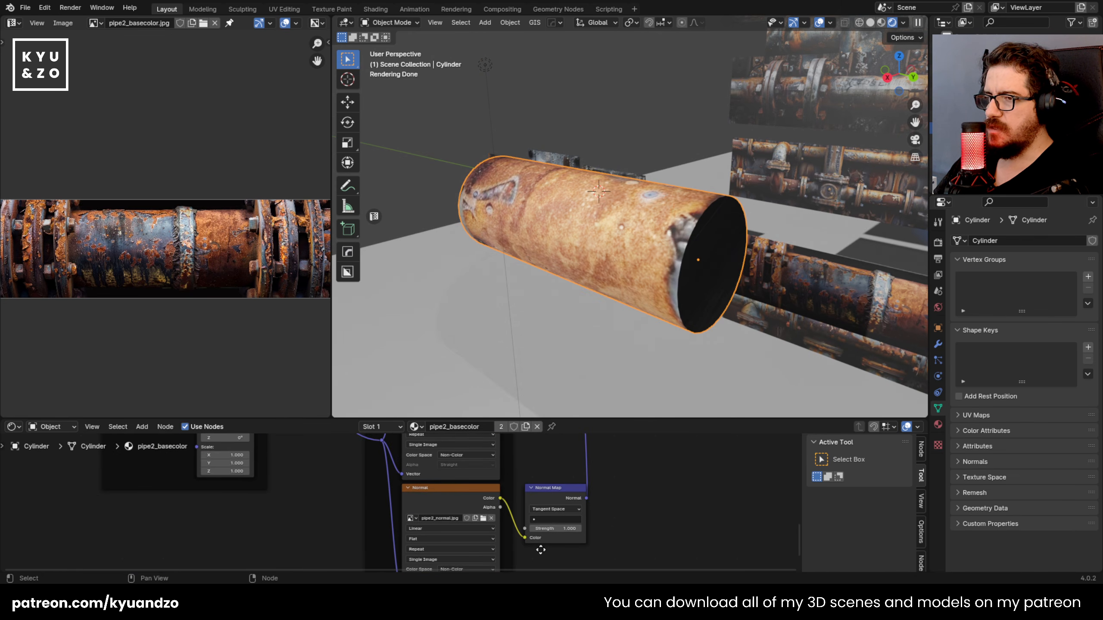
pyautogui.scroll(2, 565, 530)
pyautogui.moveTo(628, 540)
pyautogui.mouseDown()
pyautogui.moveTo(667, 541)
pyautogui.moveTo(625, 540)
pyautogui.mouseUp()
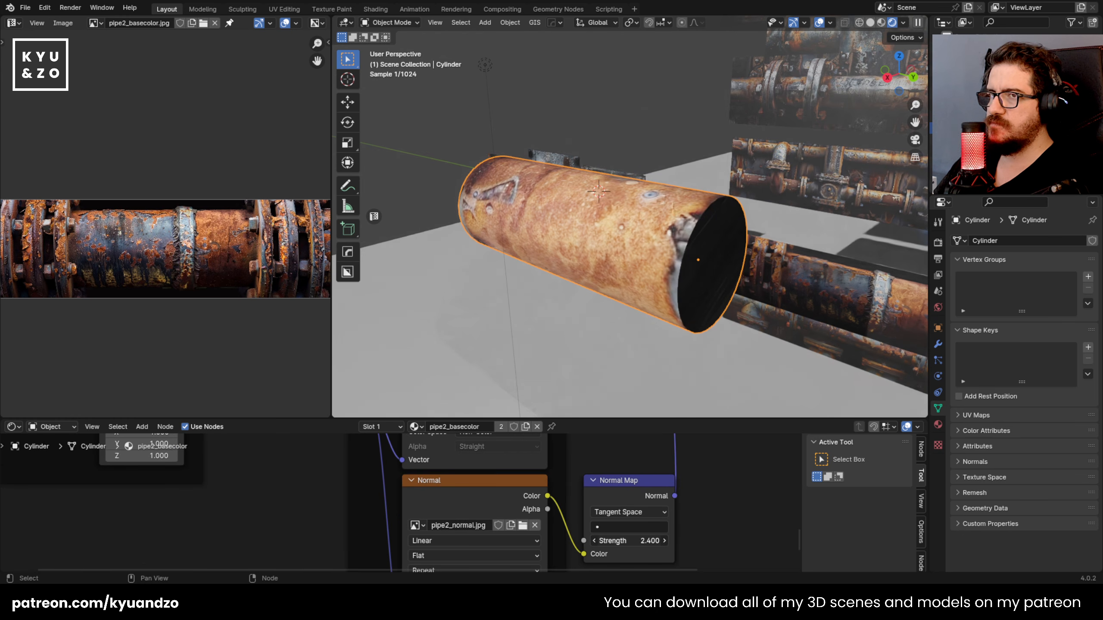
pyautogui.moveTo(575, 357); pyautogui.dragTo(626, 294, button='middle')
pyautogui.rightClick(636, 200)
pyautogui.click(635, 200)
pyautogui.scroll(-9, 659, 228)
pyautogui.scroll(4, 655, 235)
pyautogui.scroll(4, 627, 242)
# Step: Move the cylinder's UV island back onto the texture's blue-grey section and enlarge it to that section's width
pyautogui.press('Tab')
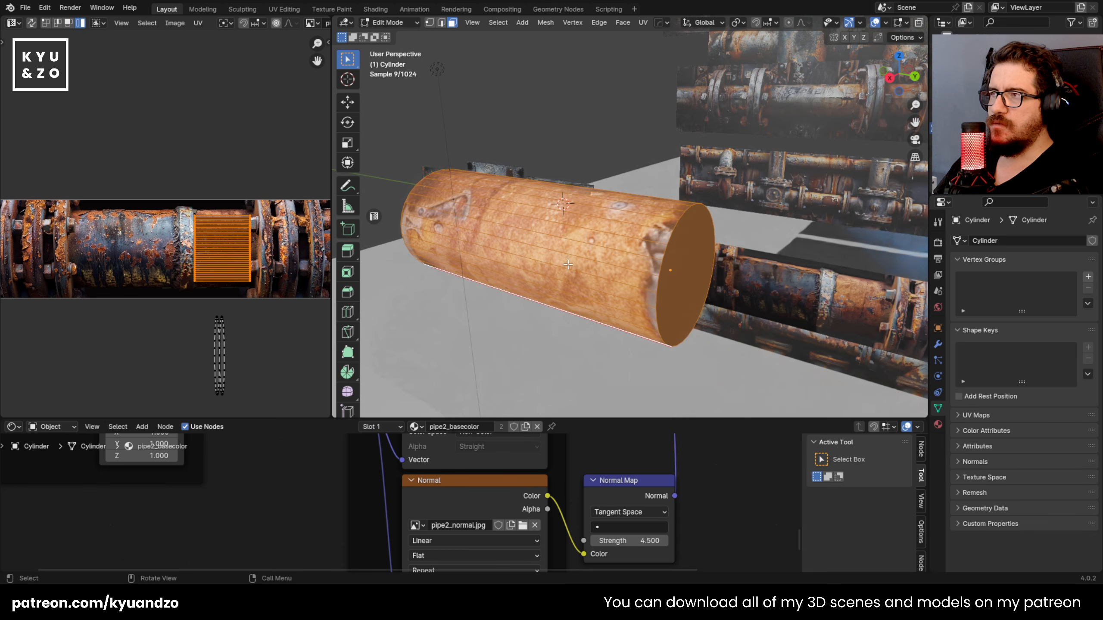
pyautogui.press('g')
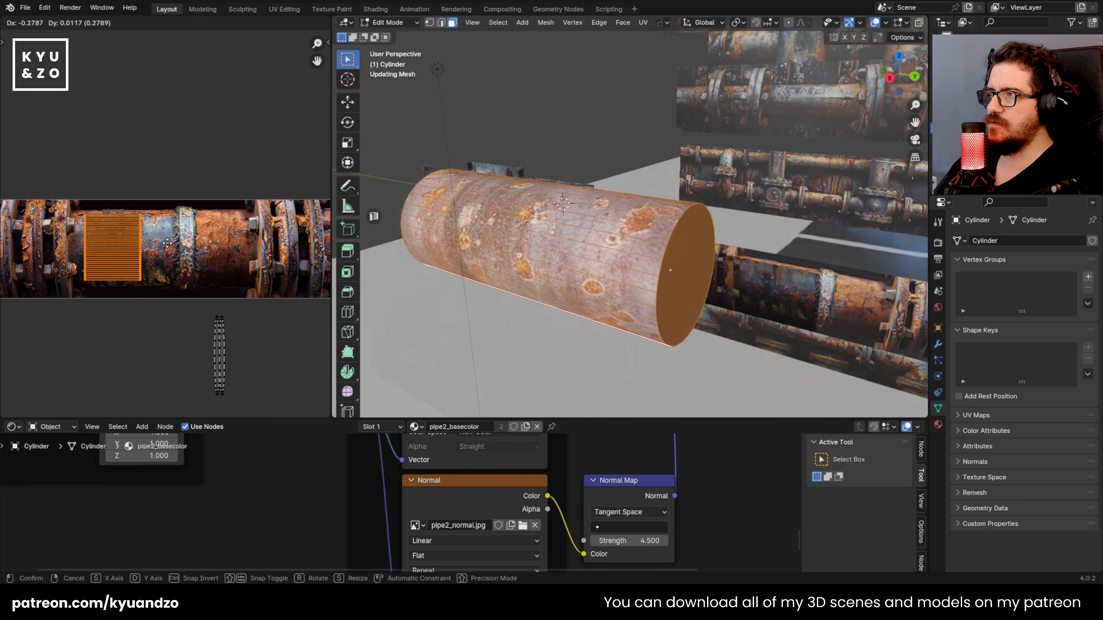
pyautogui.click(182, 260)
pyautogui.press('s')
pyautogui.click(211, 288)
pyautogui.press('g')
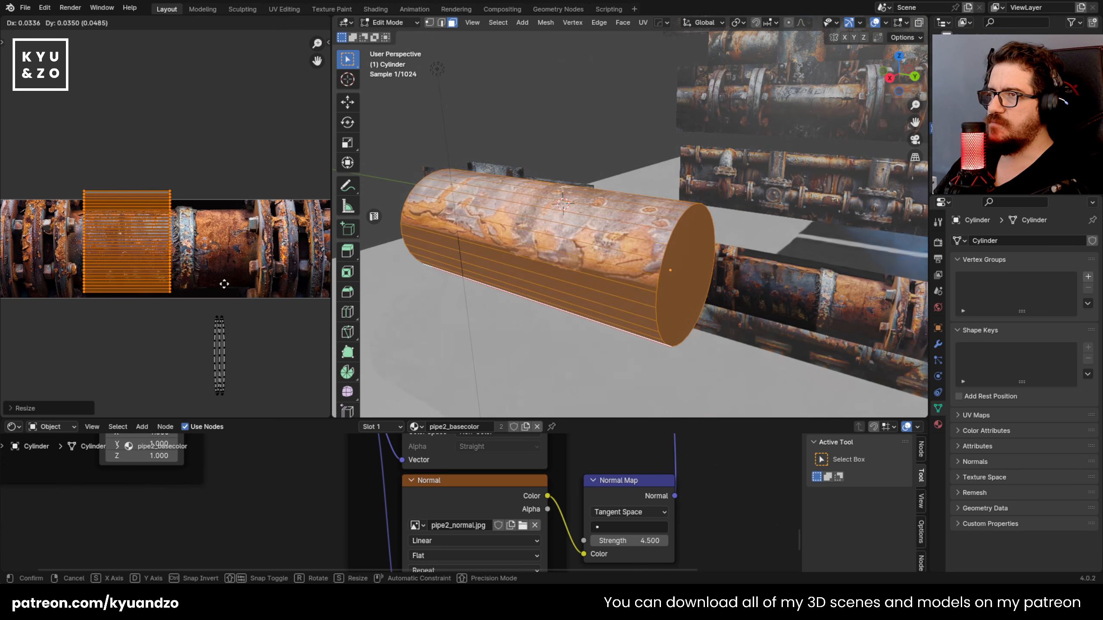
pyautogui.click(221, 285)
# Step: Scale the UV island along Y to about 0.6 and reposition it inside the blue-grey pipe area
pyautogui.press('s')
pyautogui.press('y')
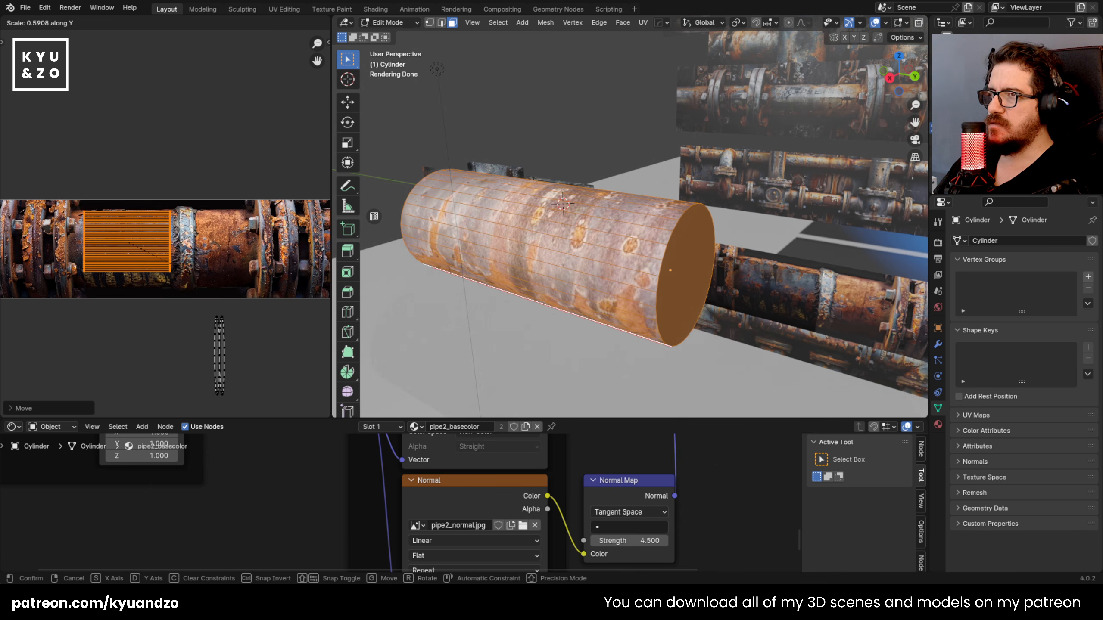
pyautogui.click(176, 264)
pyautogui.press('g')
pyautogui.click(175, 272)
pyautogui.press('Tab')
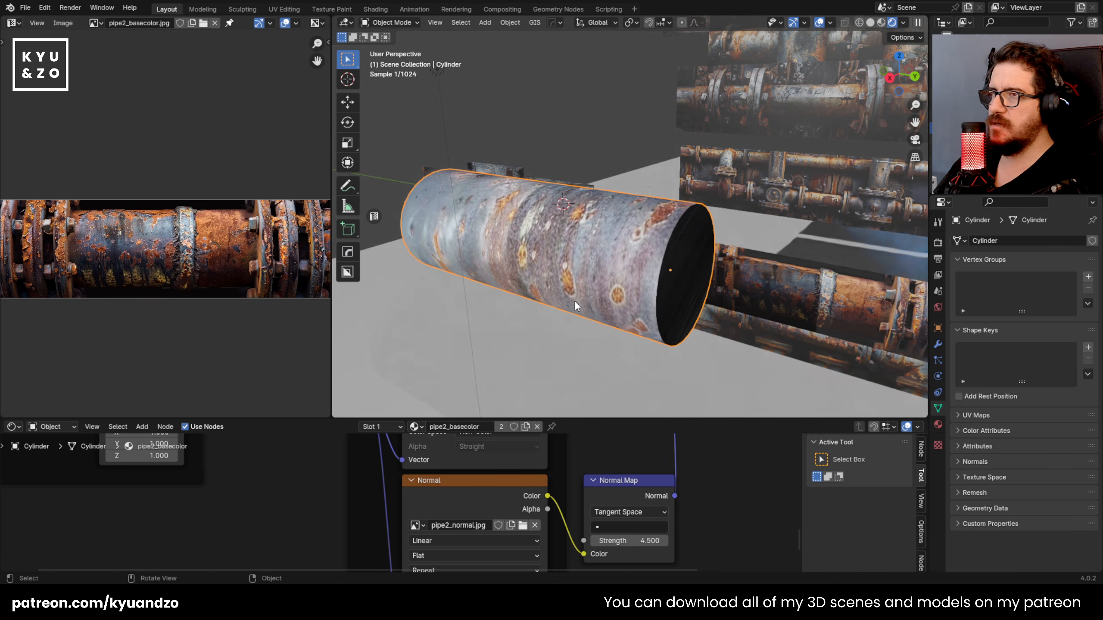
# Step: Scale the whole cylinder down uniformly to a much smaller pipe beside the riveted panels
pyautogui.press('s')
pyautogui.press('d')
pyautogui.click(696, 306)
pyautogui.scroll(-4, 696, 307)
pyautogui.press('s')
pyautogui.rightClick(630, 263)
pyautogui.scroll(5, 640, 277)
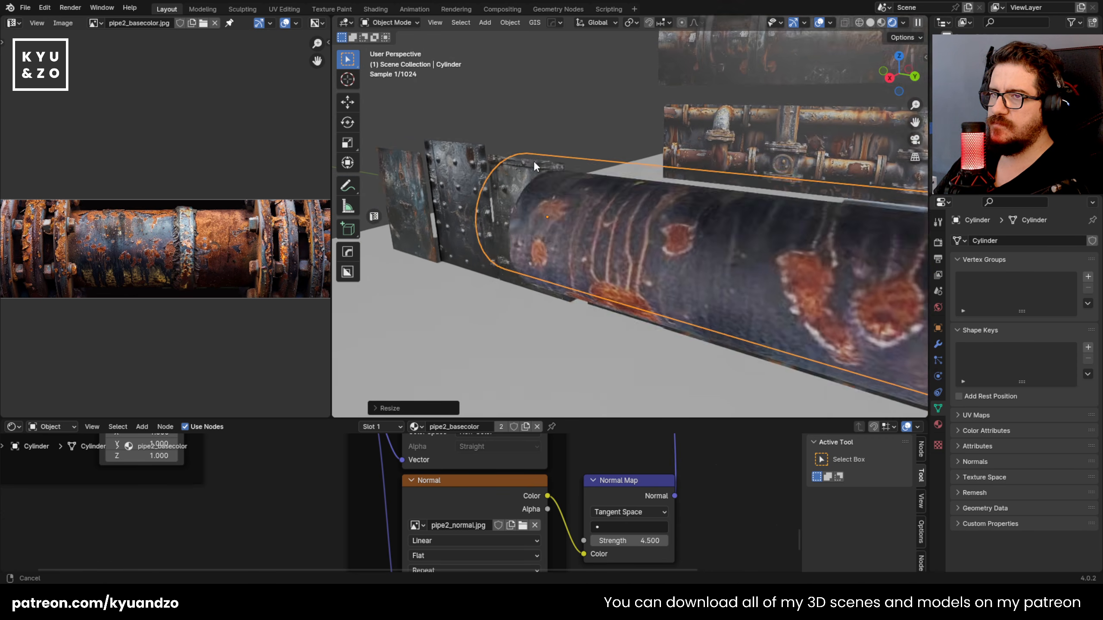
pyautogui.press('s')
pyautogui.click(762, 245)
# Step: Rotate the small cylinder about the global Y axis to turn a different part of its texture outward
pyautogui.press('r')
pyautogui.press('y')
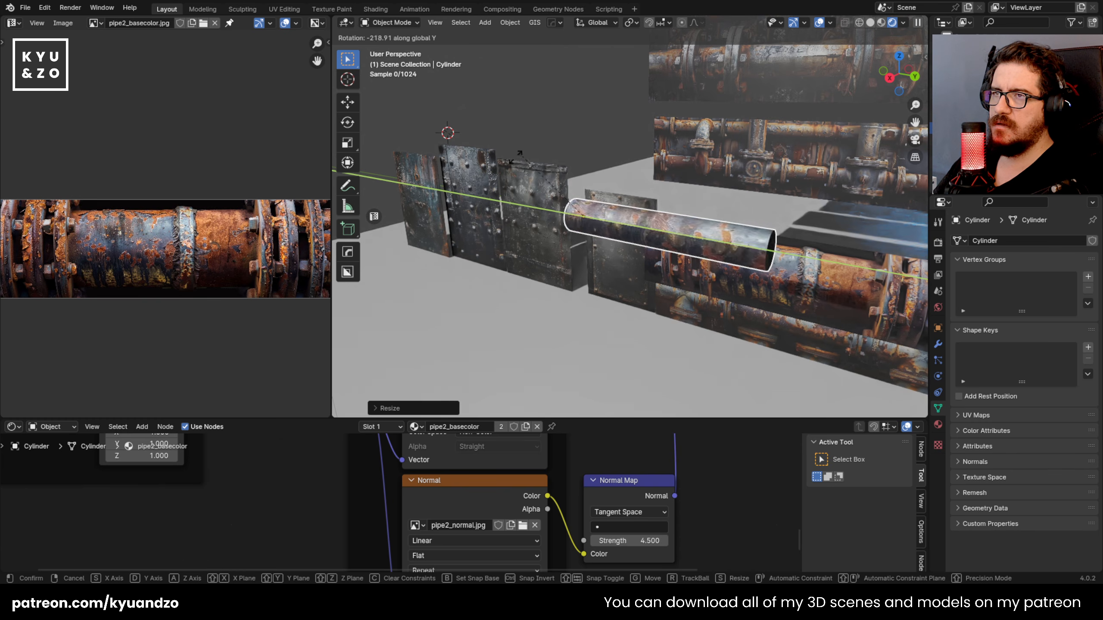
pyautogui.click(487, 252)
# Step: Shorten the cylinder by scaling it down along the global Y axis
pyautogui.press('s')
pyautogui.press('y')
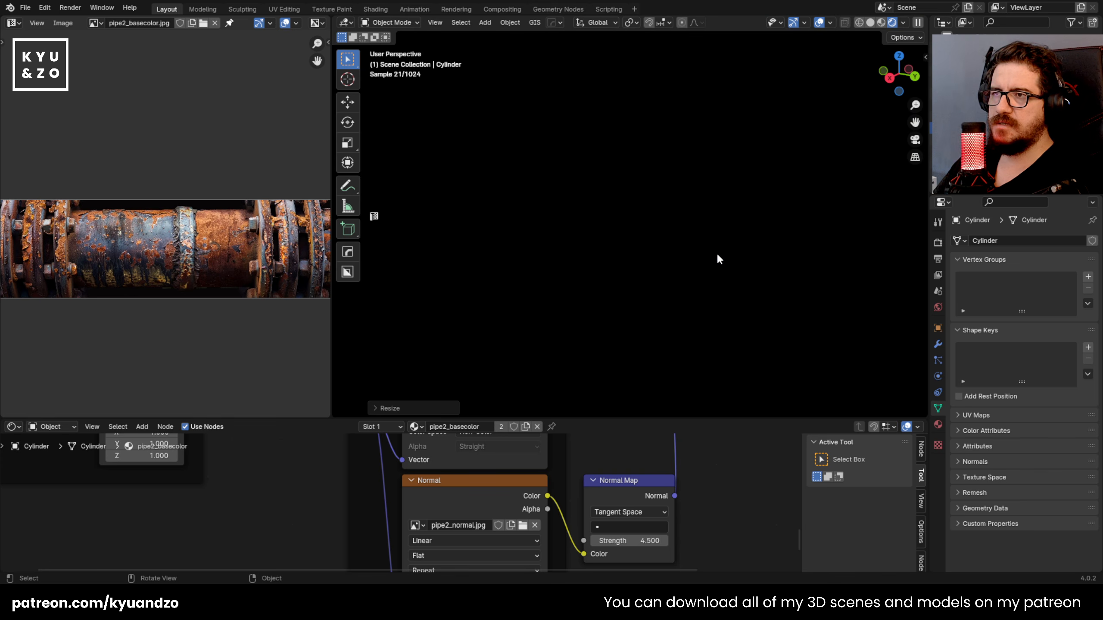
pyautogui.click(716, 252)
pyautogui.scroll(-8, 718, 257)
pyautogui.scroll(4, 708, 261)
pyautogui.scroll(-3, 706, 262)
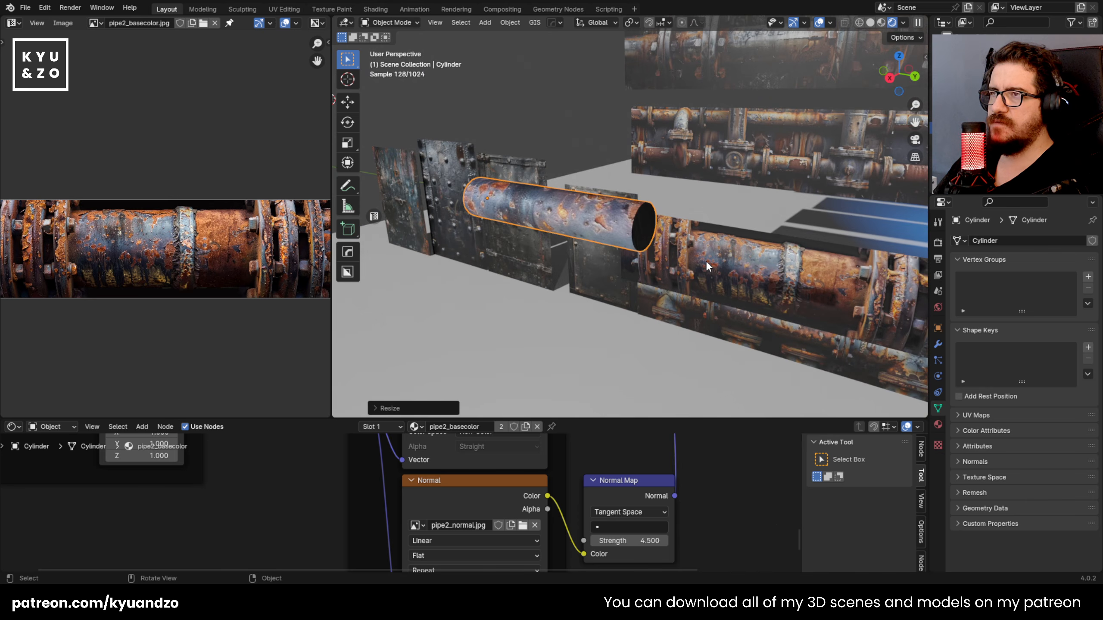
pyautogui.scroll(2, 706, 262)
pyautogui.press('s')
pyautogui.press('y')
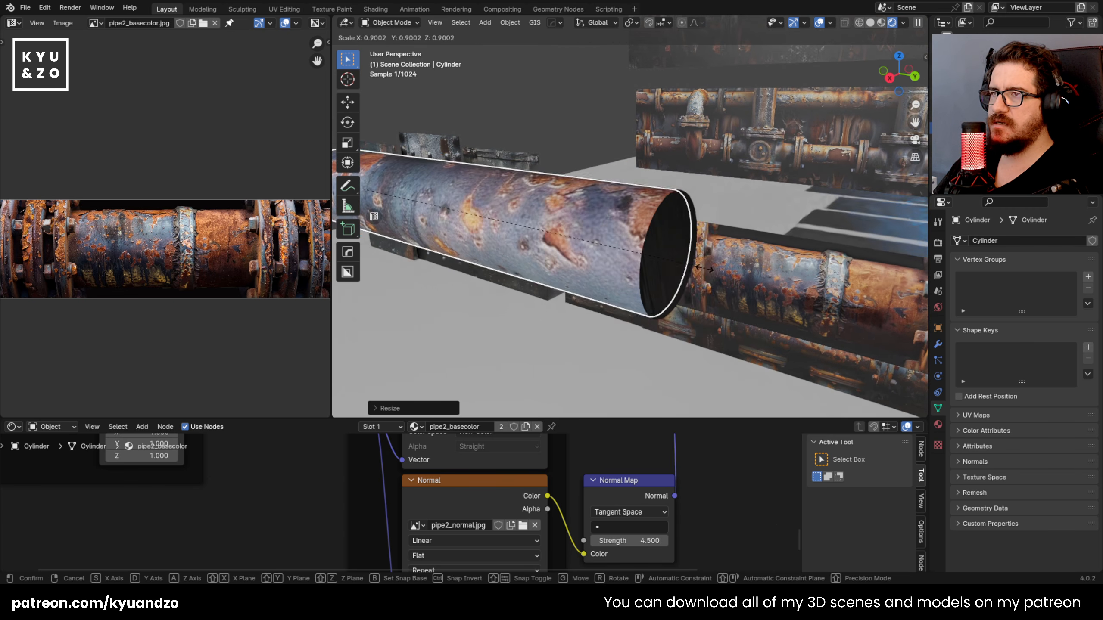
pyautogui.click(667, 260)
pyautogui.press('Tab')
pyautogui.click(587, 136)
pyautogui.press('Tab')
pyautogui.keyDown('shift'); pyautogui.moveTo(569, 151); pyautogui.dragTo(622, 233, button='middle'); pyautogui.keyUp('shift')
pyautogui.scroll(-8, 622, 234)
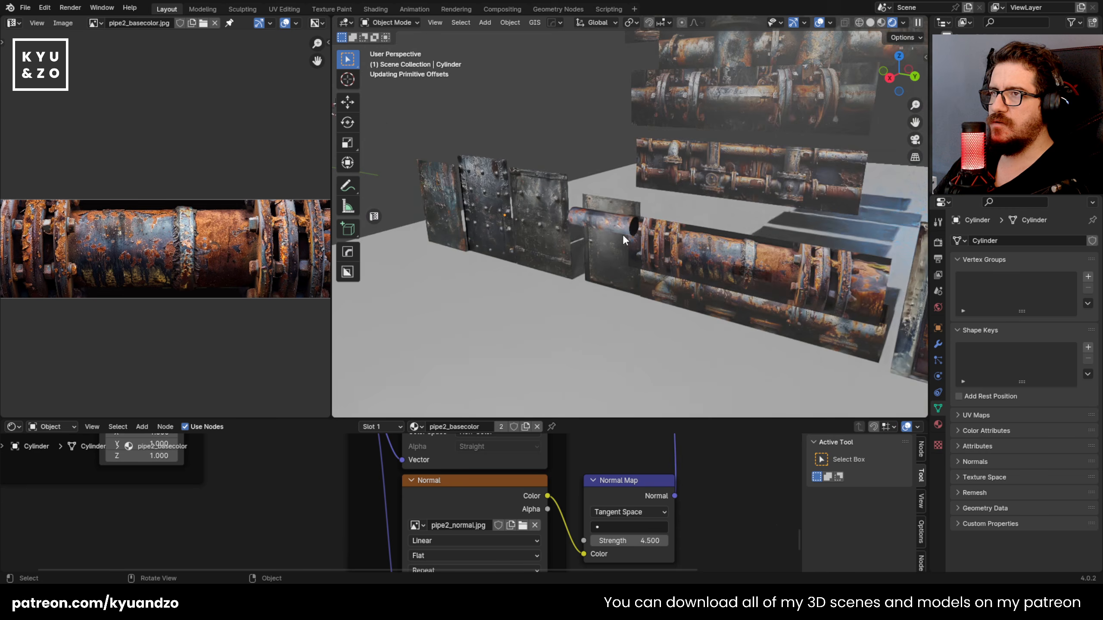
pyautogui.scroll(6, 622, 235)
# Step: Enlarge the node editor, disconnect the Principled BSDF's Roughness input, and set Roughness to 0.245
pyautogui.moveTo(571, 420); pyautogui.dragTo(584, 273)
pyautogui.moveTo(624, 368); pyautogui.dragTo(597, 496, button='middle')
pyautogui.moveTo(570, 375); pyautogui.dragTo(554, 502, button='middle')
pyautogui.moveTo(571, 346); pyautogui.dragTo(547, 493, button='middle')
pyautogui.moveTo(556, 370); pyautogui.dragTo(517, 534, button='middle')
pyautogui.click(551, 411)
pyautogui.moveTo(550, 412); pyautogui.dragTo(590, 412)
# Step: Examine the glossier cylinder's reflections and surface detail from several angles, both close up and from farther away
pyautogui.moveTo(582, 200); pyautogui.dragTo(642, 122, button='middle')
pyautogui.scroll(3, 667, 152)
pyautogui.scroll(-5, 626, 154)
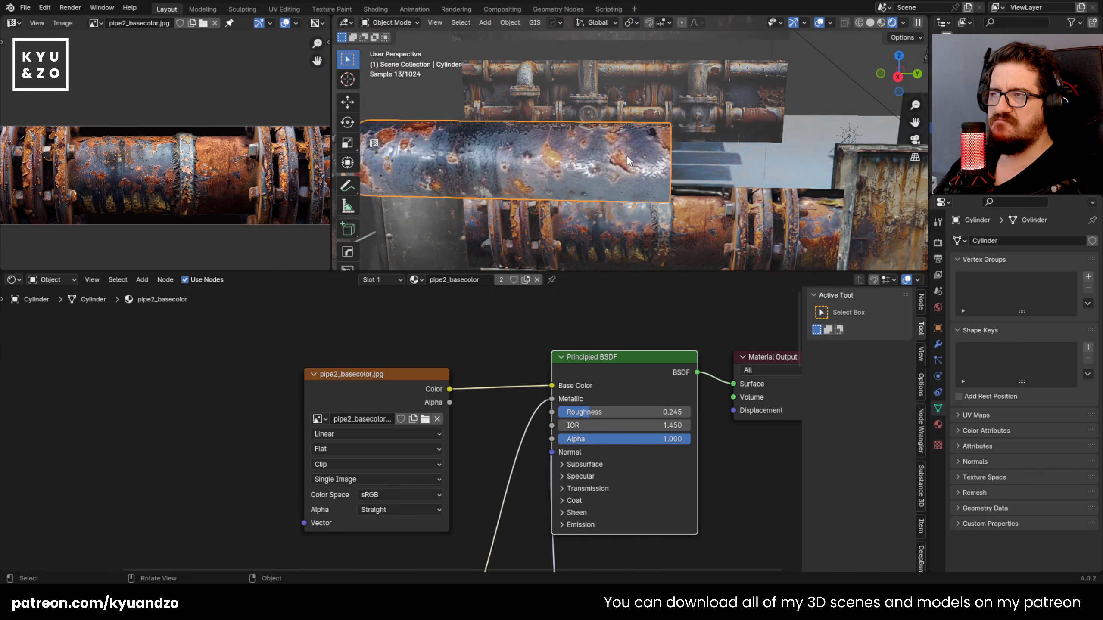
pyautogui.moveTo(606, 163); pyautogui.dragTo(617, 196, button='middle')
pyautogui.scroll(6, 634, 196)
pyautogui.press('Tab')
pyautogui.press('Tab')
pyautogui.scroll(-3, 634, 189)
pyautogui.scroll(-4, 633, 192)
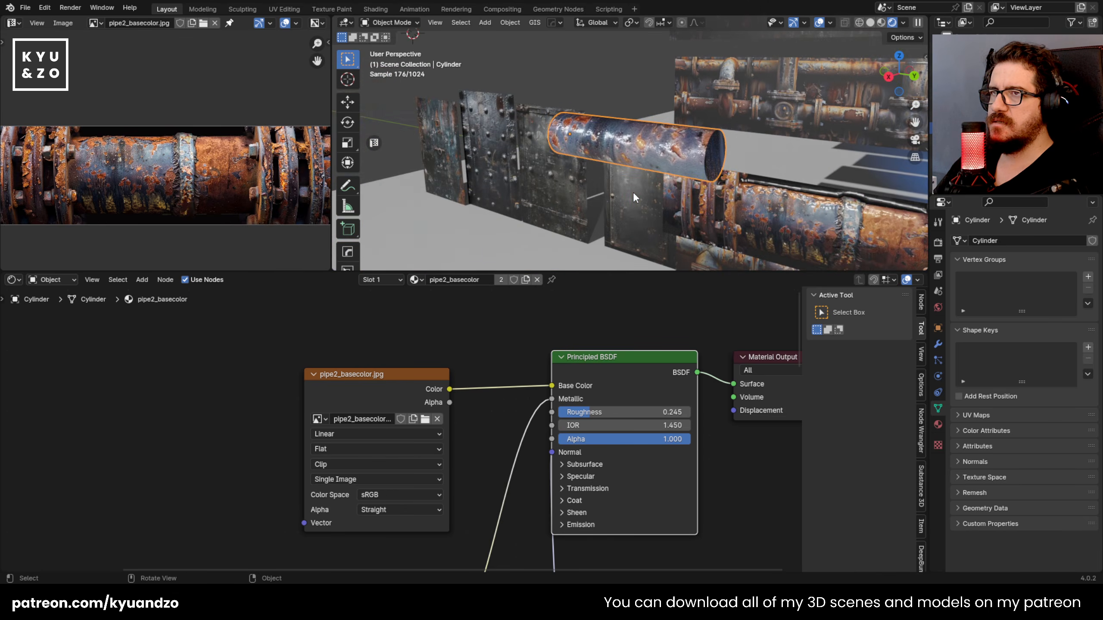
# Step: Select the cylinder's near end-cap face and extrude it outward about 0.01 m along its normal
pyautogui.hotkey('shift', '`')
pyautogui.press('s')
pyautogui.click(635, 197)
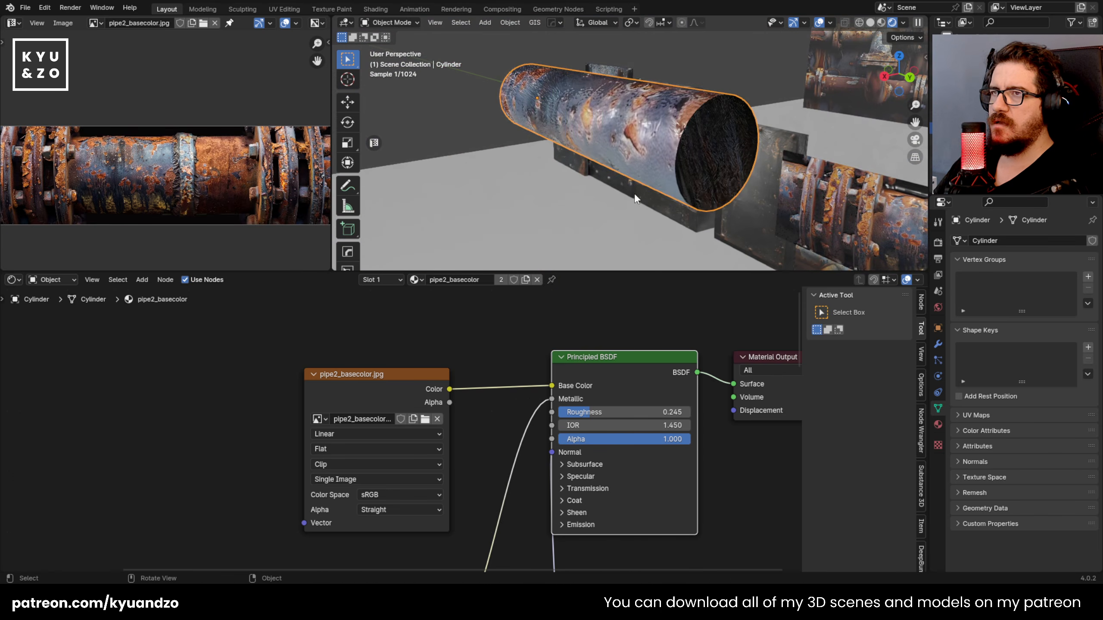
pyautogui.press('Tab')
pyautogui.click(704, 150)
pyautogui.press('e')
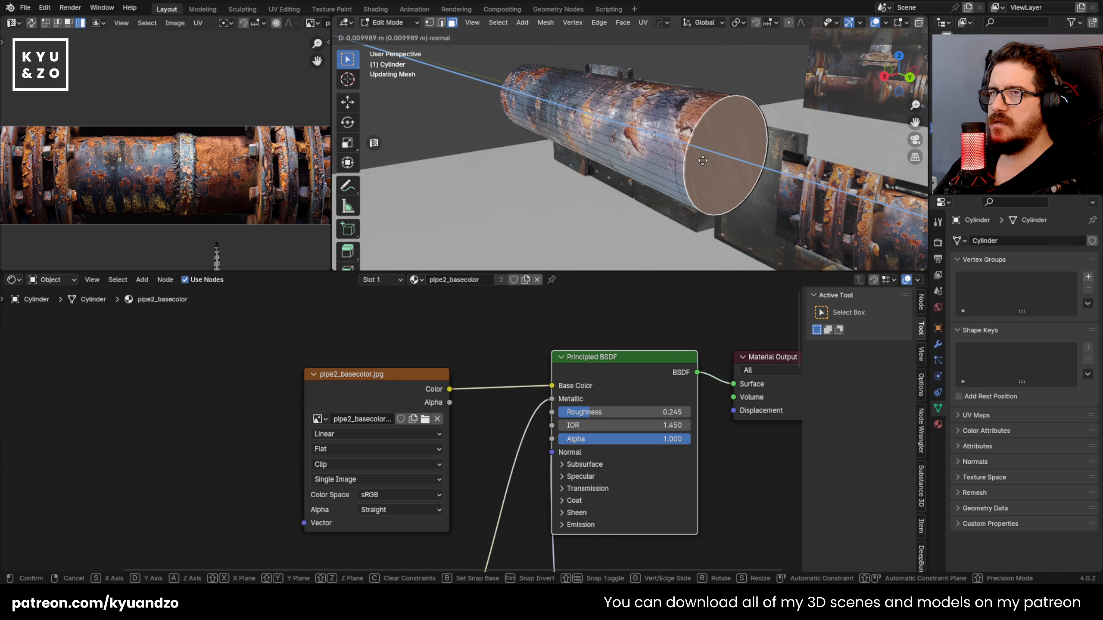
pyautogui.click(703, 161)
# Step: Extrude the narrow band of side faces at the cylinder's near end outward along their normals to form a flange
pyautogui.keyDown('alt'); pyautogui.click(684, 136); pyautogui.keyUp('alt')
pyautogui.click(623, 22)
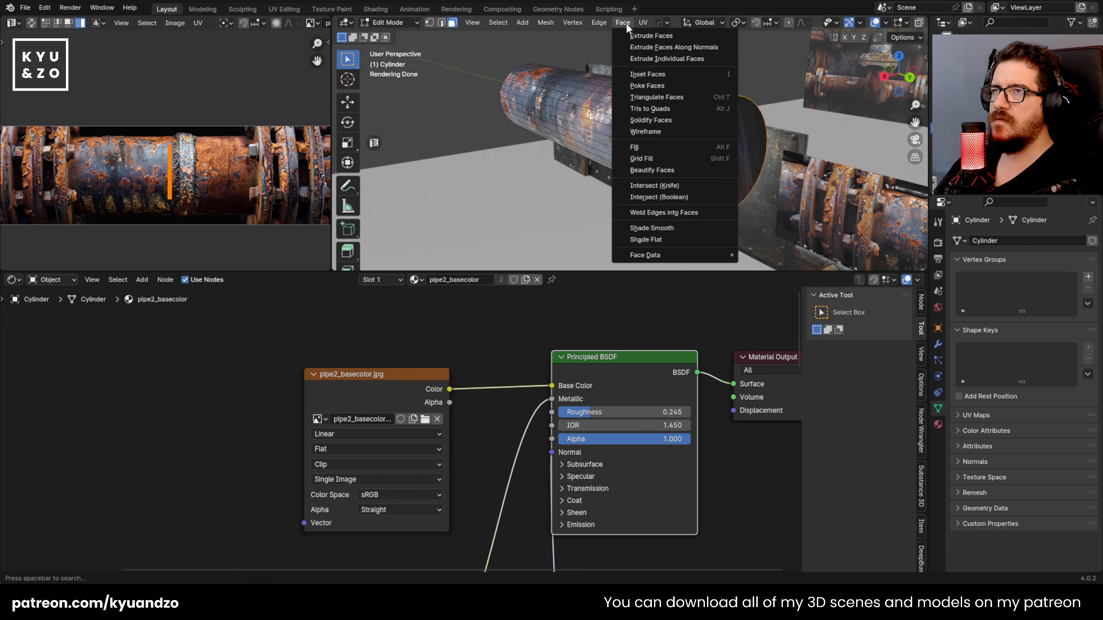
pyautogui.click(635, 48)
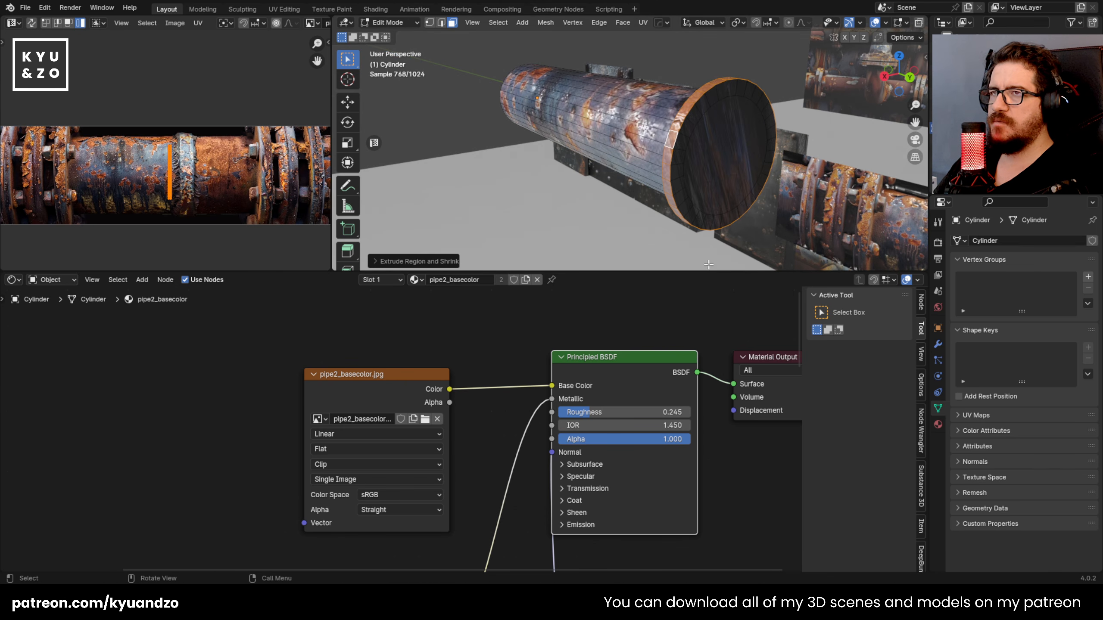
pyautogui.click(708, 180)
# Step: Extrude the end cap outward about 0.005 m and push the resulting band of side faces out along their normals
pyautogui.moveTo(707, 180); pyautogui.dragTo(726, 165, button='middle')
pyautogui.press('e')
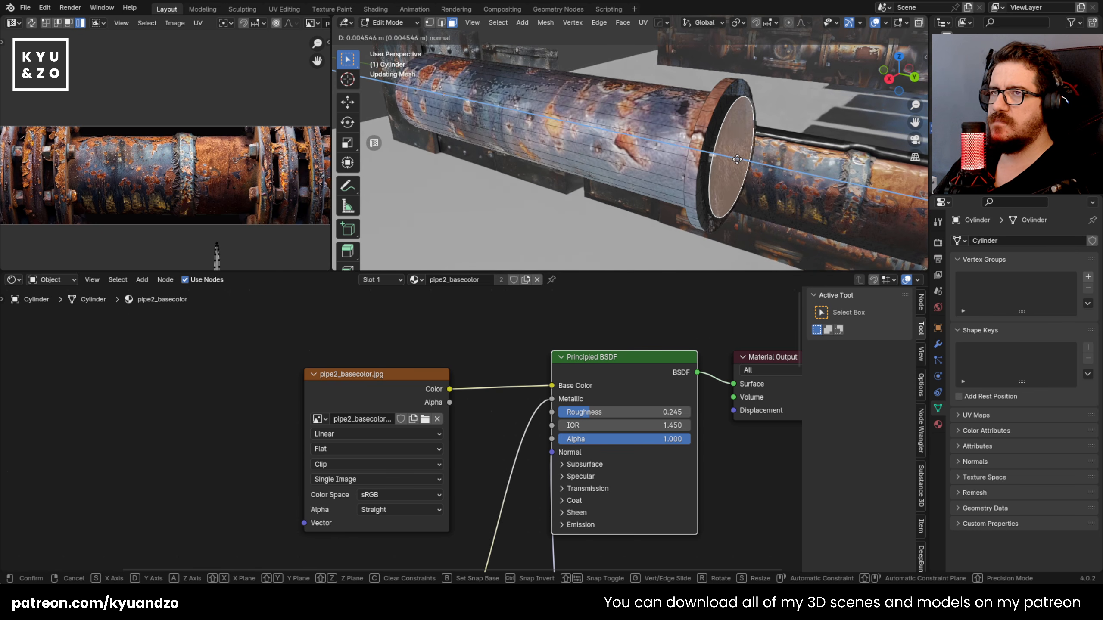
pyautogui.click(733, 157)
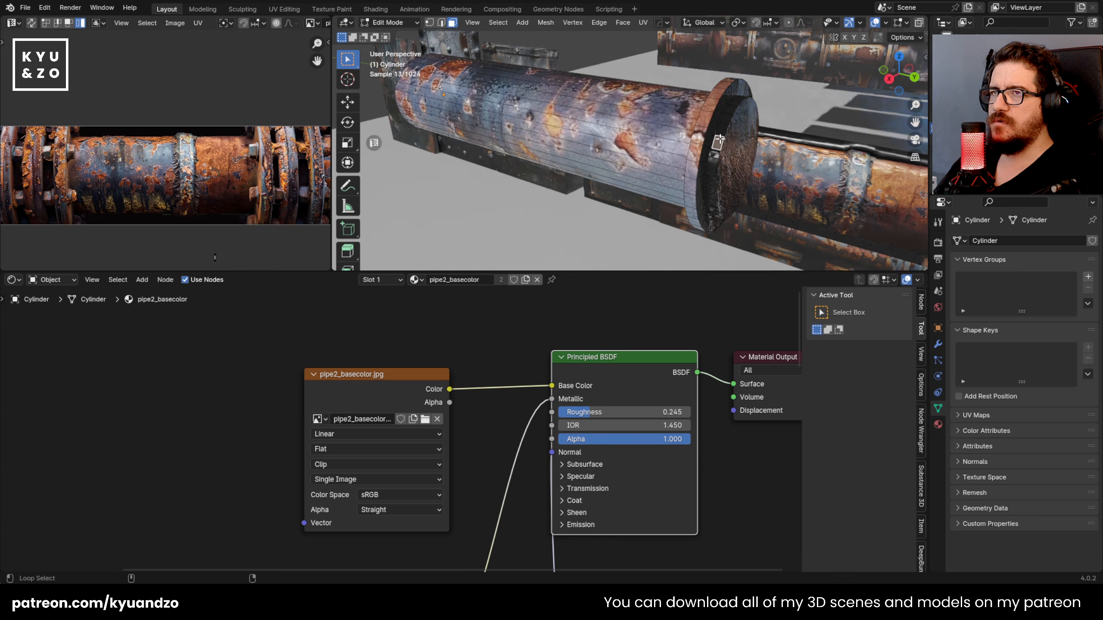
pyautogui.click(622, 22)
pyautogui.click(635, 48)
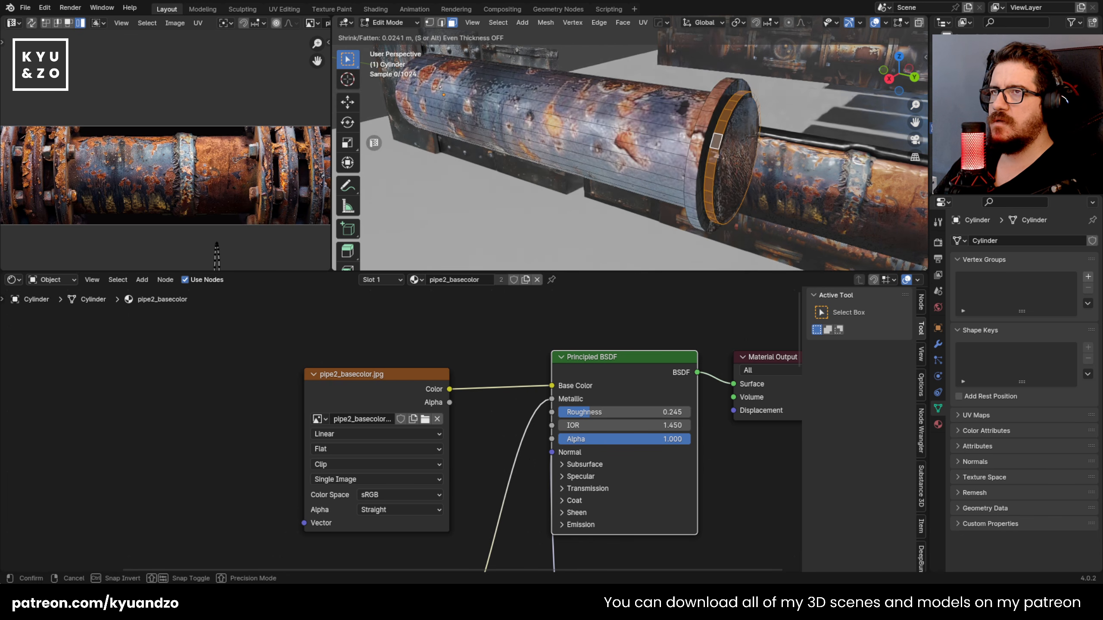
pyautogui.click(738, 261)
pyautogui.press('Tab')
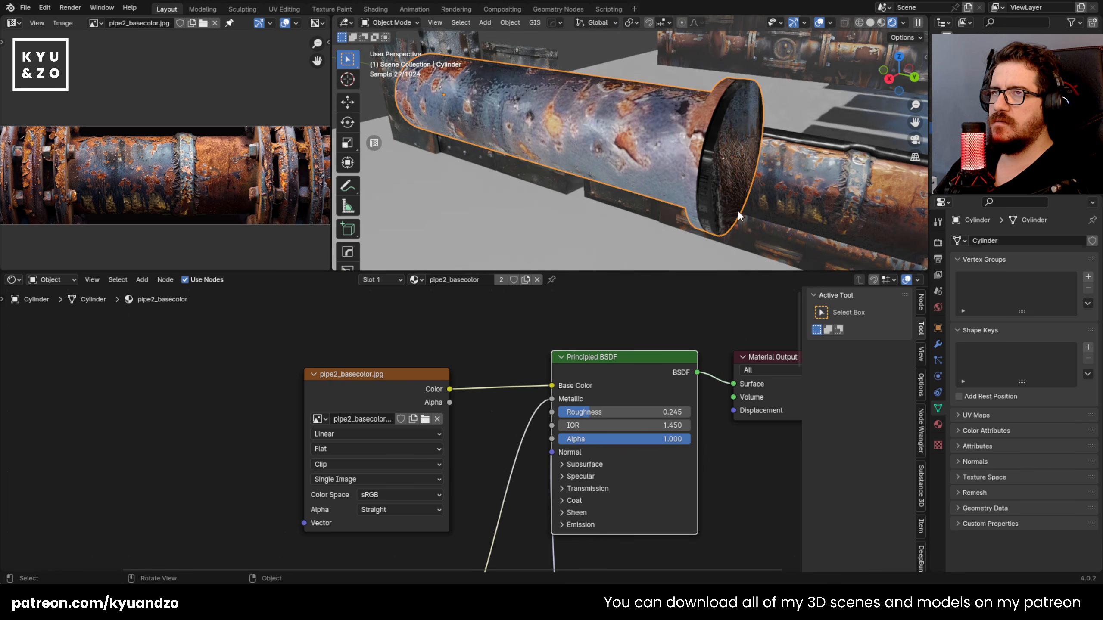
# Step: Give the flange's ring of faces on the pipe side new UVs with Cube Projection
pyautogui.moveTo(736, 217); pyautogui.dragTo(768, 190, button='middle')
pyautogui.hotkey('shift', '`')
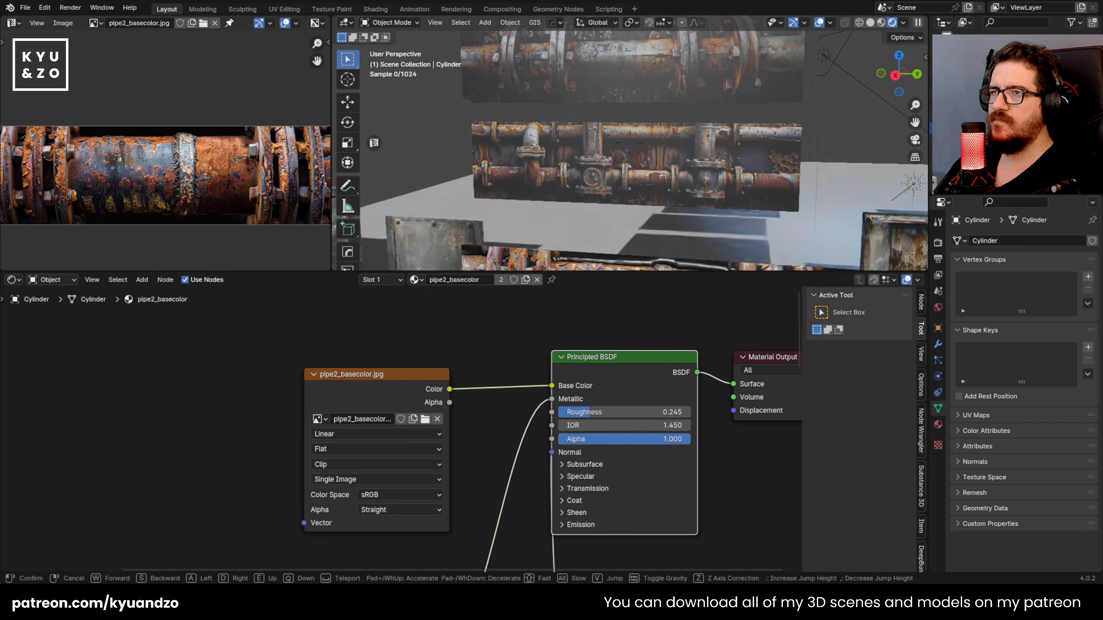
pyautogui.click(629, 143)
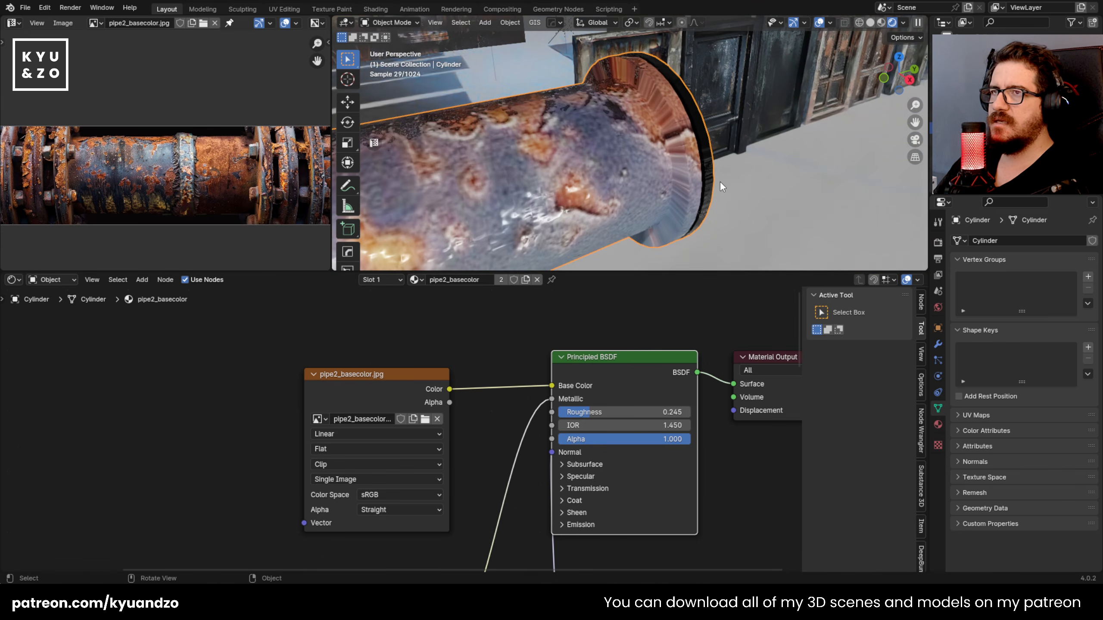
pyautogui.press('Tab')
pyautogui.keyDown('alt'); pyautogui.click(669, 129); pyautogui.keyUp('alt')
pyautogui.press('u')
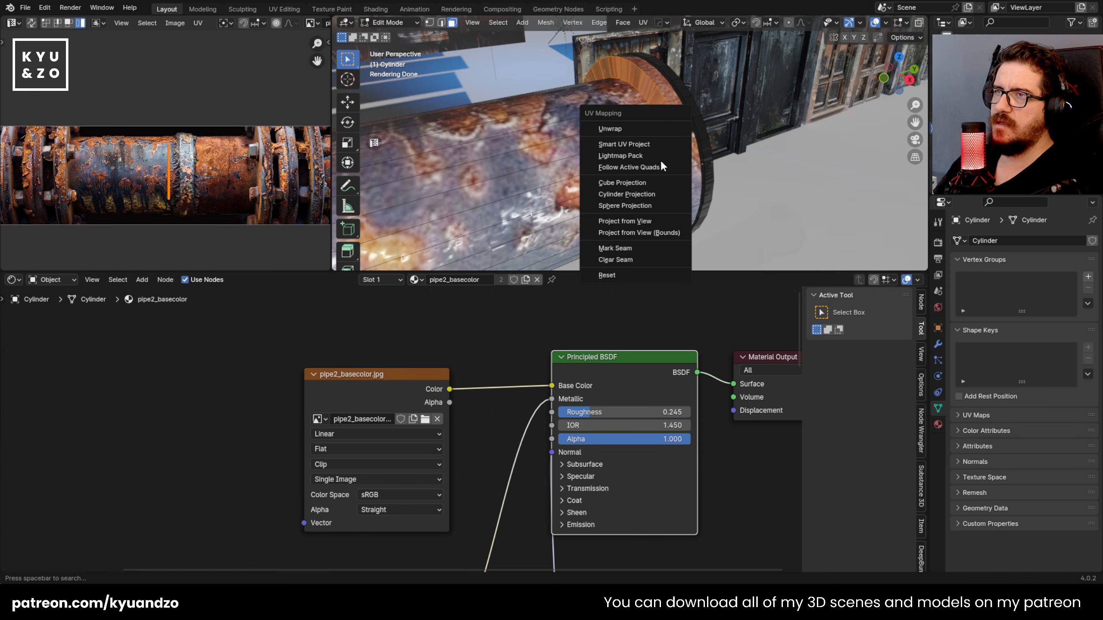
pyautogui.click(649, 184)
pyautogui.keyDown('shift'); pyautogui.moveTo(644, 105); pyautogui.dragTo(613, 116, button='middle'); pyautogui.keyUp('shift')
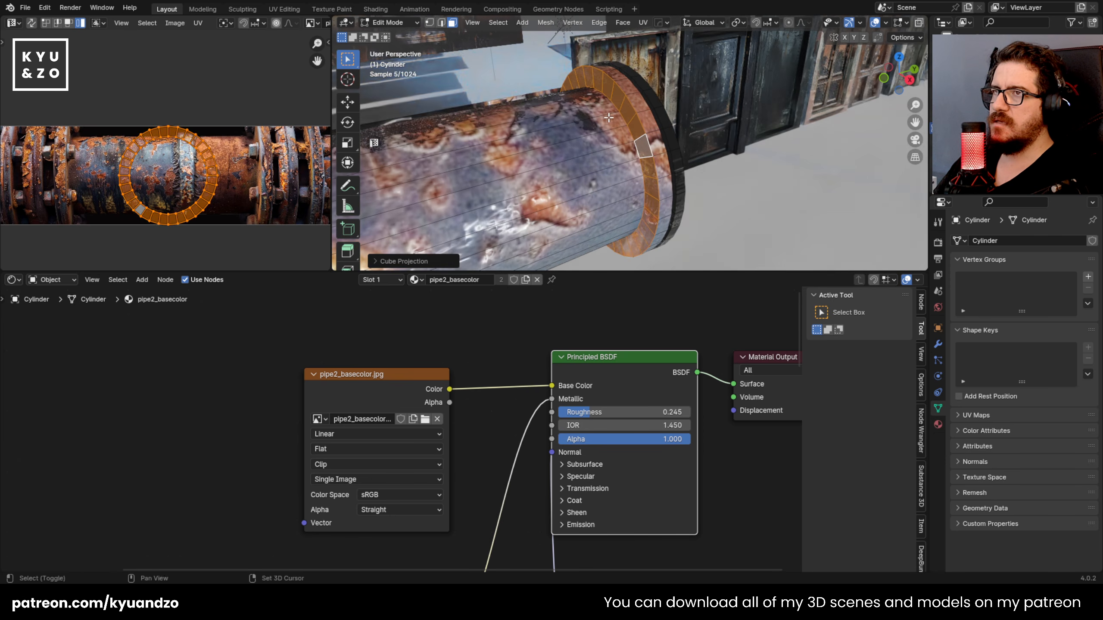
# Step: Scale down the ring's UV island and move it about 0.13 sideways onto the rustier part of the pipe texture
pyautogui.scroll(2, 613, 117)
pyautogui.press('s')
pyautogui.click(198, 208)
pyautogui.press('g')
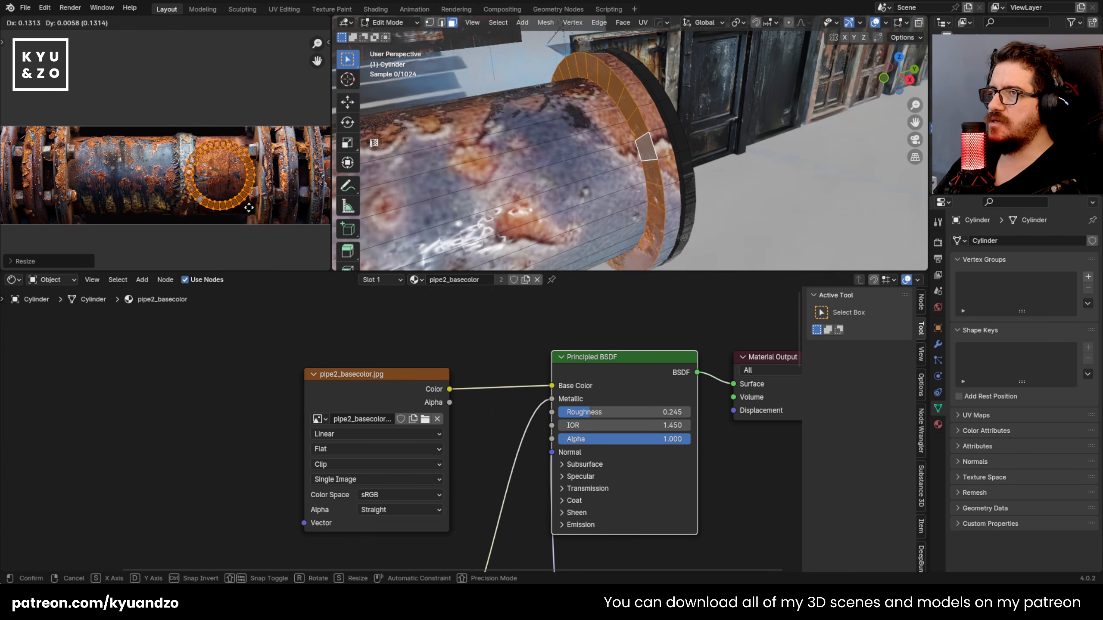
pyautogui.click(235, 209)
# Step: Straighten the ring's UVs into a strip with UV Squares' To Grid By Shape, scale it down and move it onto the pipe
pyautogui.press('n')
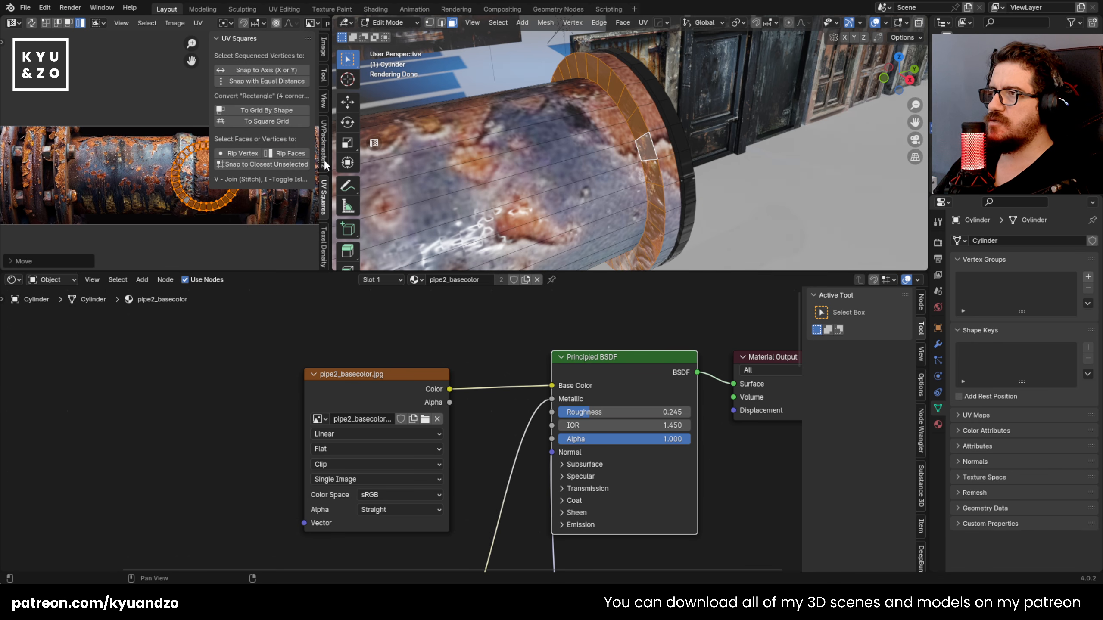
pyautogui.click(261, 112)
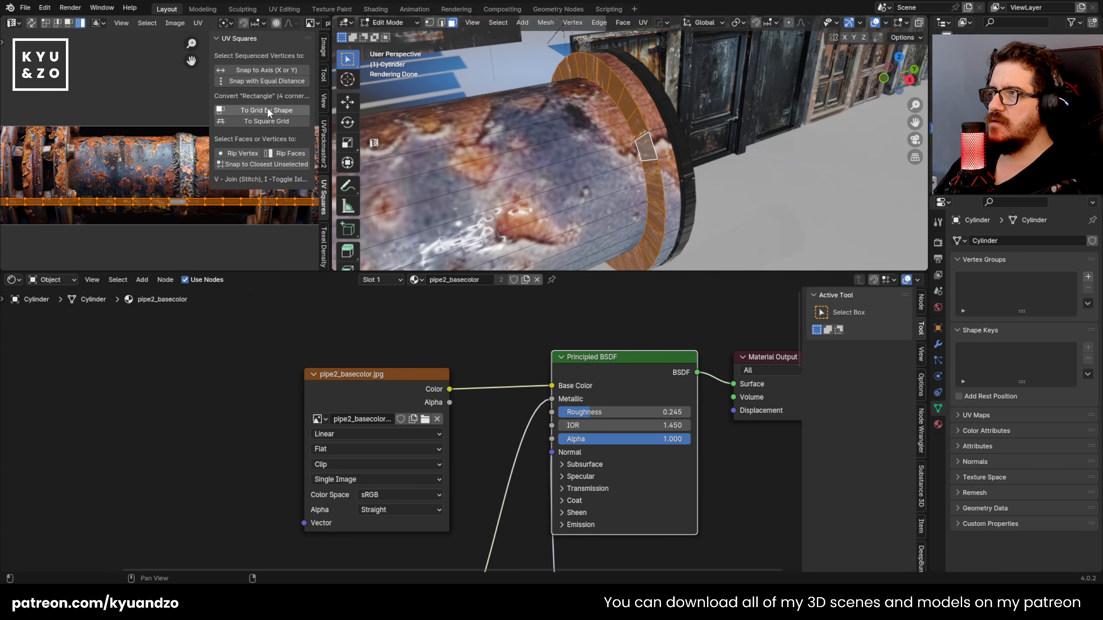
pyautogui.scroll(-2, 156, 199)
pyautogui.keyDown('shift'); pyautogui.moveTo(129, 179); pyautogui.dragTo(135, 227, button='middle'); pyautogui.keyUp('shift')
pyautogui.scroll(2, 283, 213)
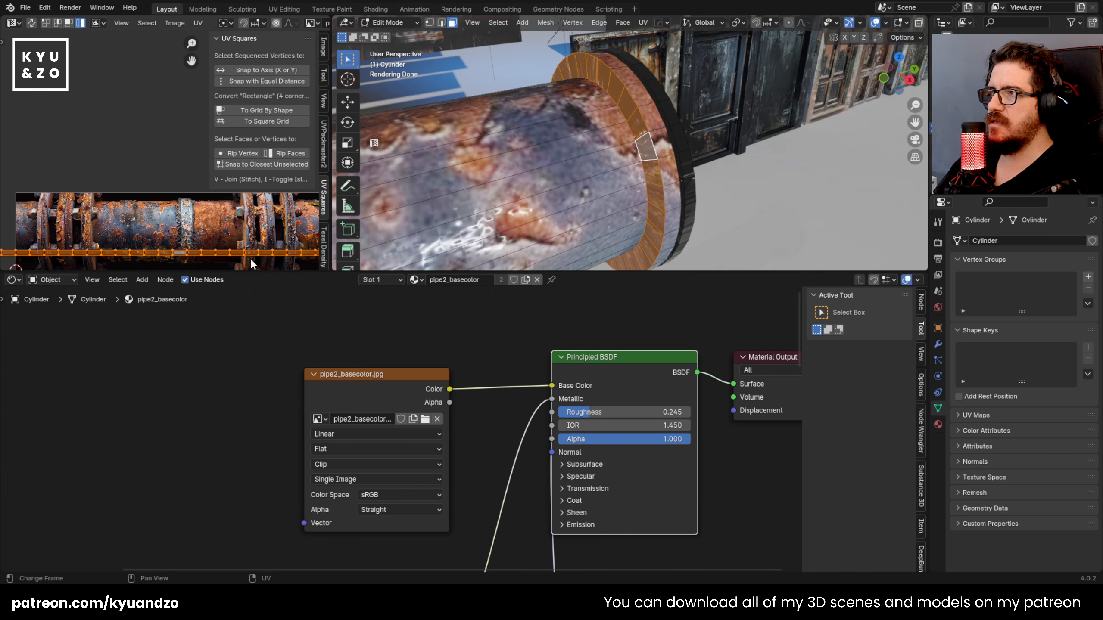
pyautogui.press('s')
pyautogui.press('Return')
pyautogui.press('g')
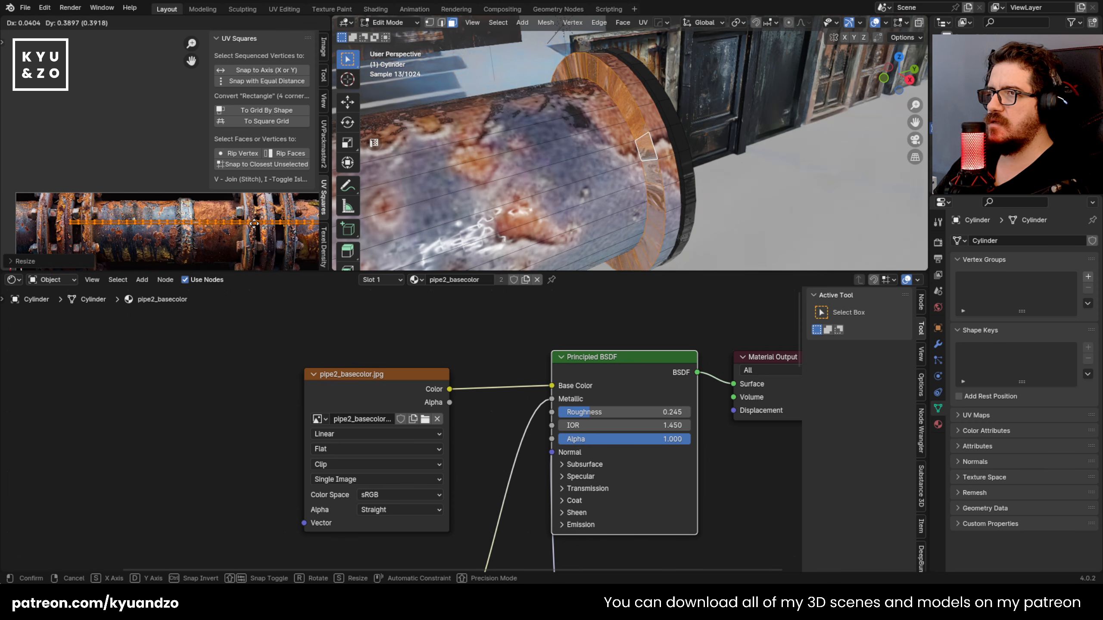
pyautogui.press('Return')
# Step: Rotate the UV strip 90 degrees, place it over the texture's central weld seam, scale it down, and check the flange
pyautogui.write('r90')
pyautogui.press('Return')
pyautogui.press('s')
pyautogui.press('Return')
pyautogui.press('g')
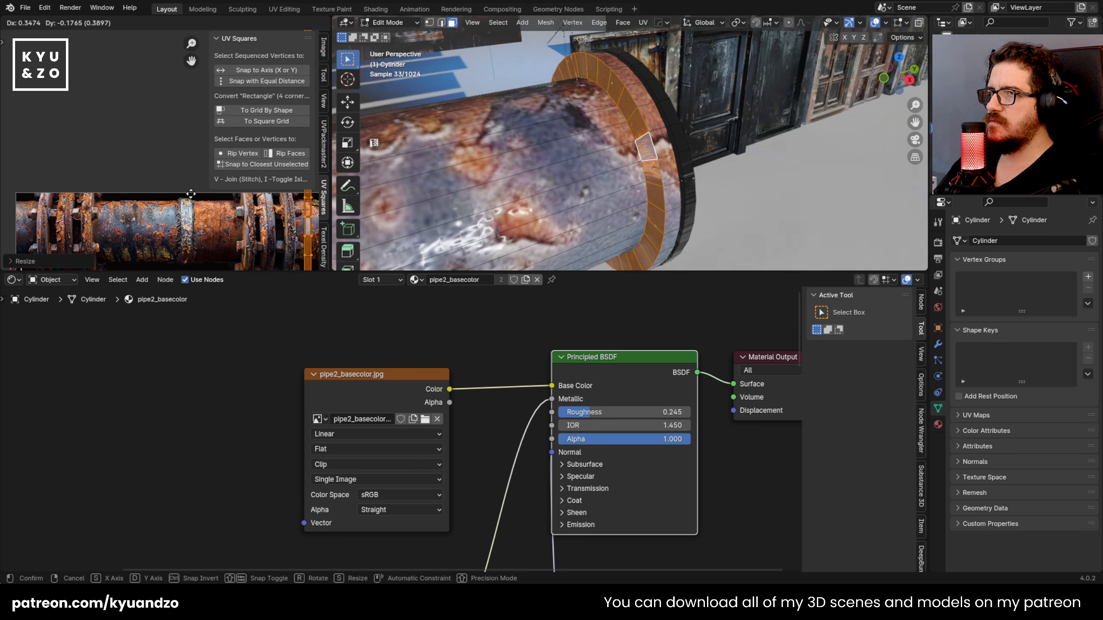
pyautogui.press('Return')
pyautogui.press('s')
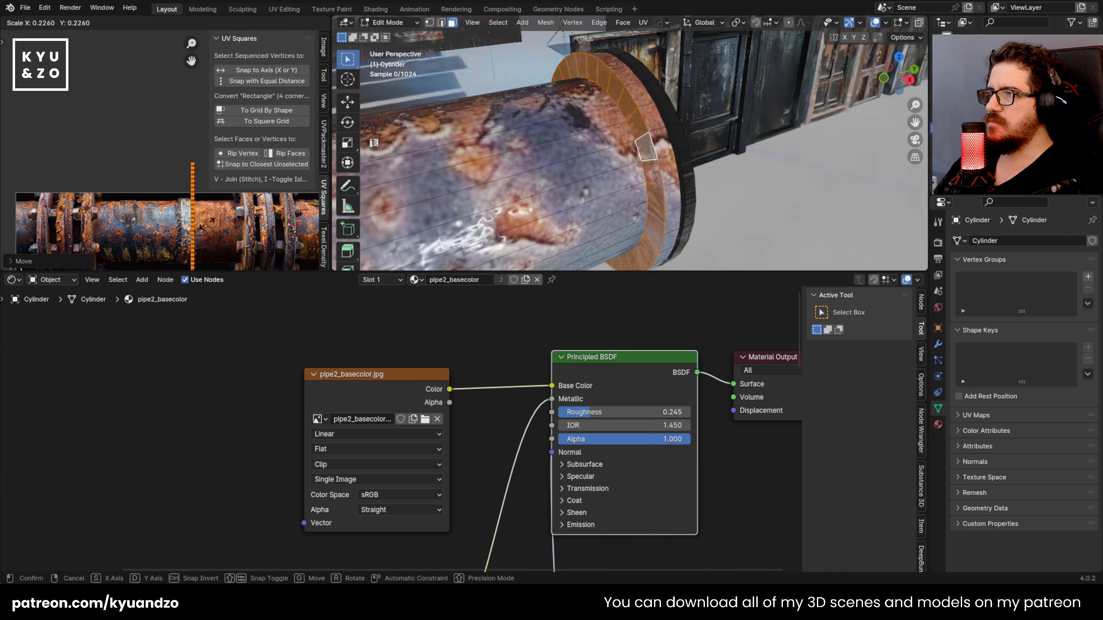
pyautogui.press('Return')
pyautogui.press('Tab')
pyautogui.hotkey('shift', '`')
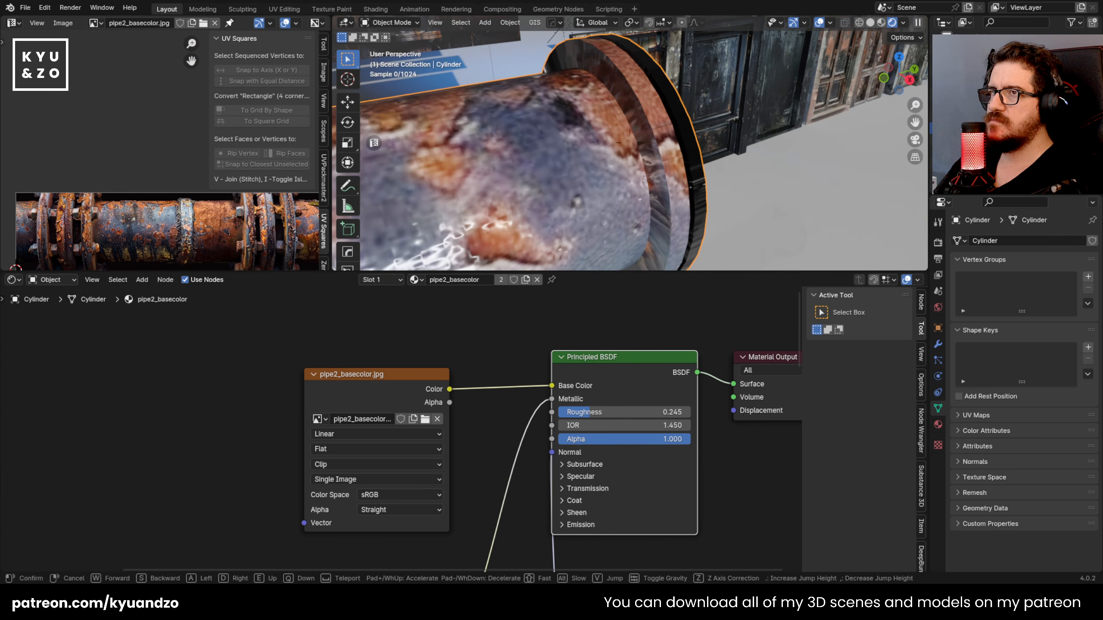
pyautogui.press('s')
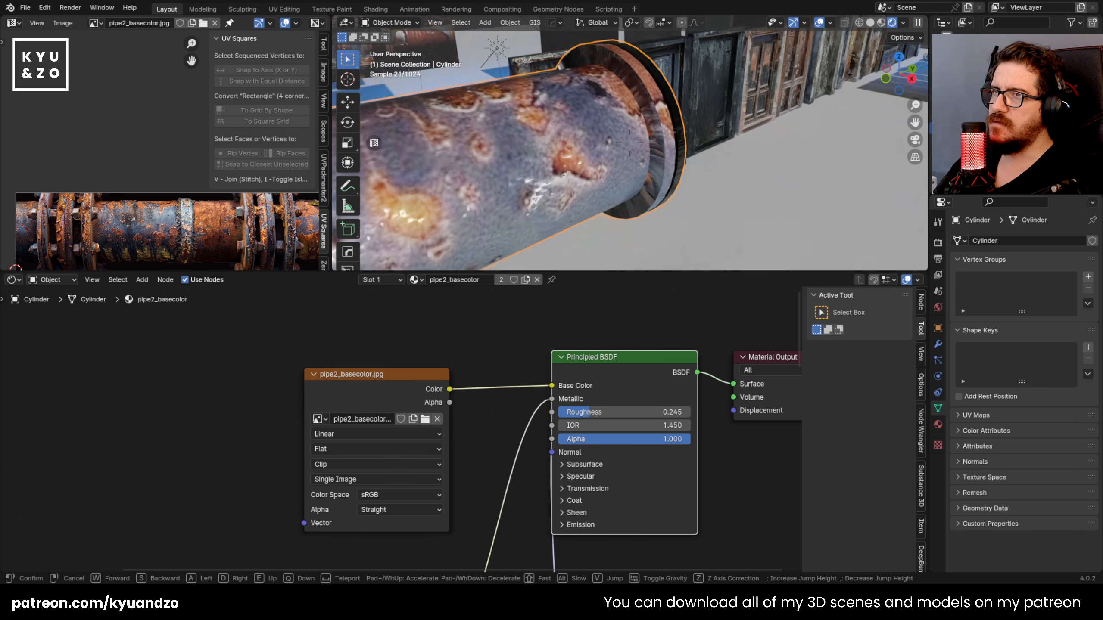
pyautogui.click(433, 263)
# Step: Rotate the ring's UV strip so that it lies horizontally along the pipe in the texture
pyautogui.press('Tab')
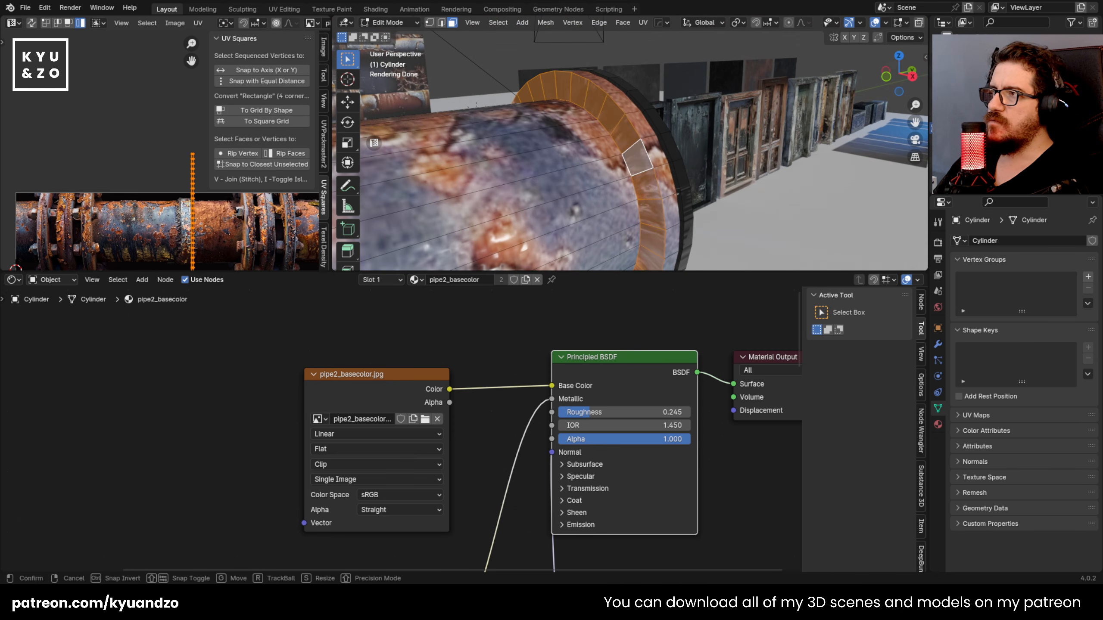
pyautogui.press('r')
pyautogui.click(216, 31)
pyautogui.press('Tab')
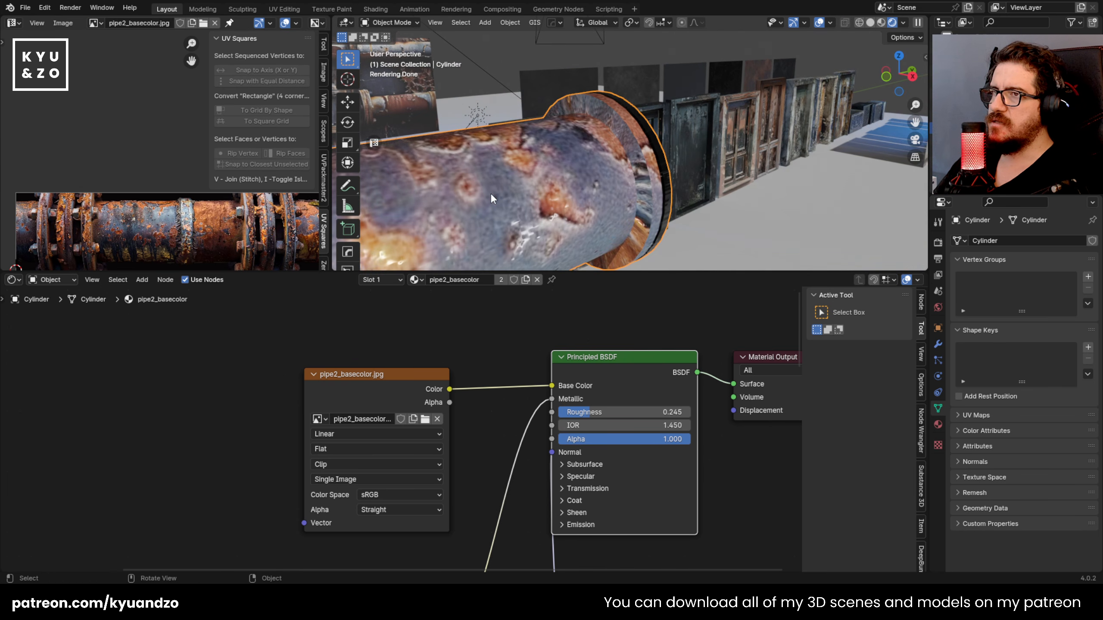
# Step: Scale the ring's UVs to about 3.46 along Y, and shrink the whole strip uniformly to about 0.42
pyautogui.press('Tab')
pyautogui.press('s')
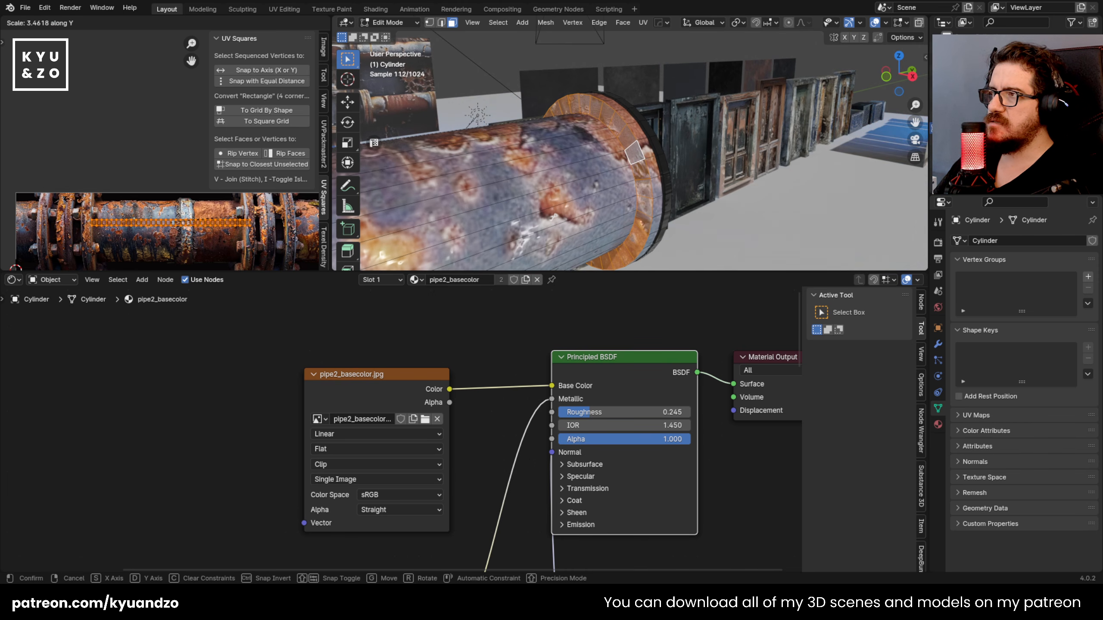
pyautogui.click(126, 241)
pyautogui.press('s')
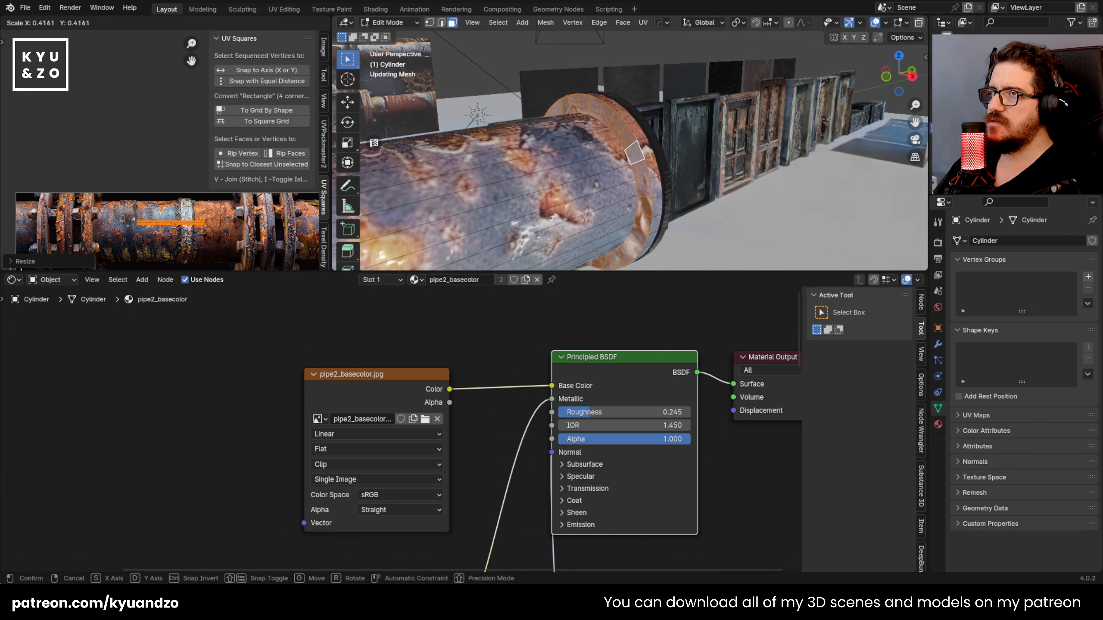
pyautogui.click(209, 228)
pyautogui.press('Tab')
# Step: Project new UVs for the flange's outermost edge band, enlarge them about 1.96 times and reposition them on the pipe texture
pyautogui.moveTo(547, 208); pyautogui.dragTo(594, 131, button='middle')
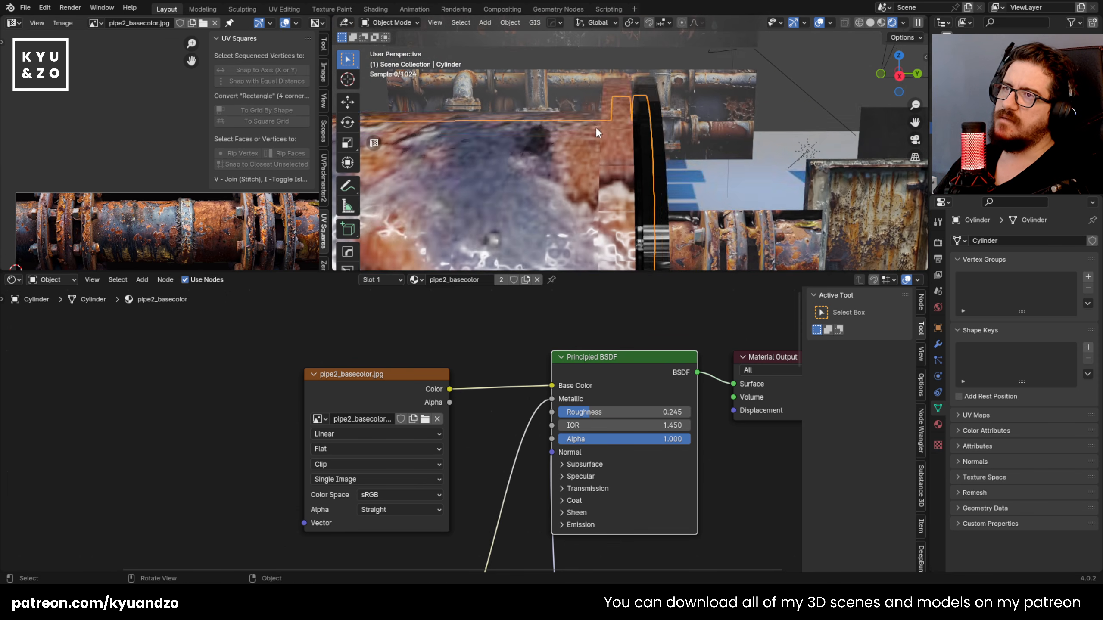
pyautogui.press('Tab')
pyautogui.press('u')
pyautogui.click(636, 157)
pyautogui.press('s')
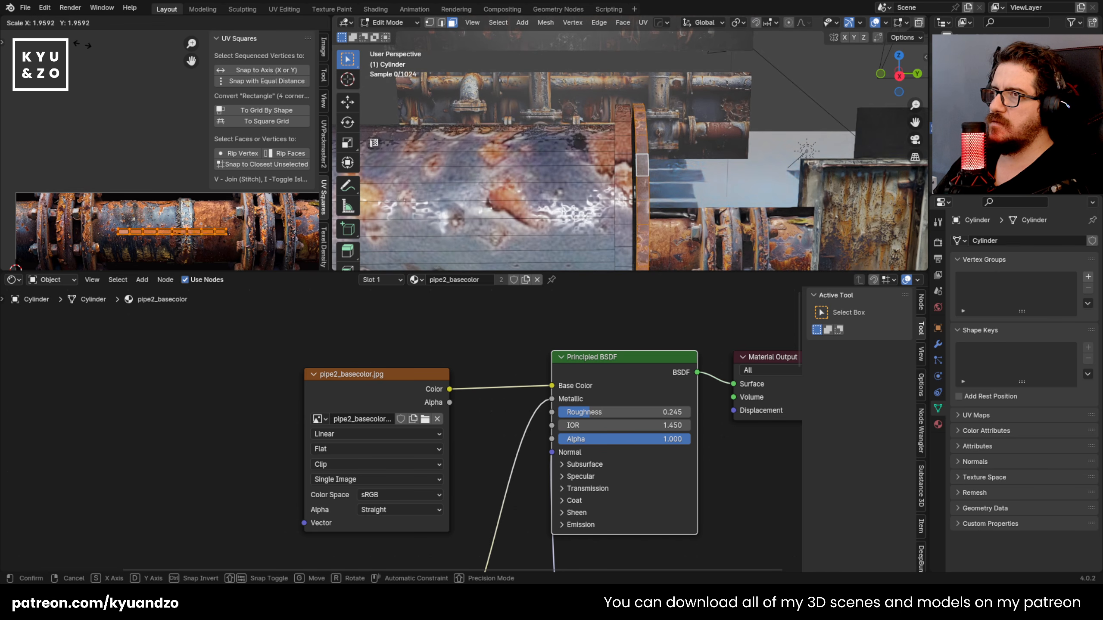
pyautogui.click(102, 45)
pyautogui.press('g')
pyautogui.click(200, 198)
pyautogui.press('Tab')
# Step: Project new UVs for the end cap and its surrounding ring, and scale the island down over the middle of the pipe texture
pyautogui.moveTo(632, 200); pyautogui.dragTo(585, 205, button='middle')
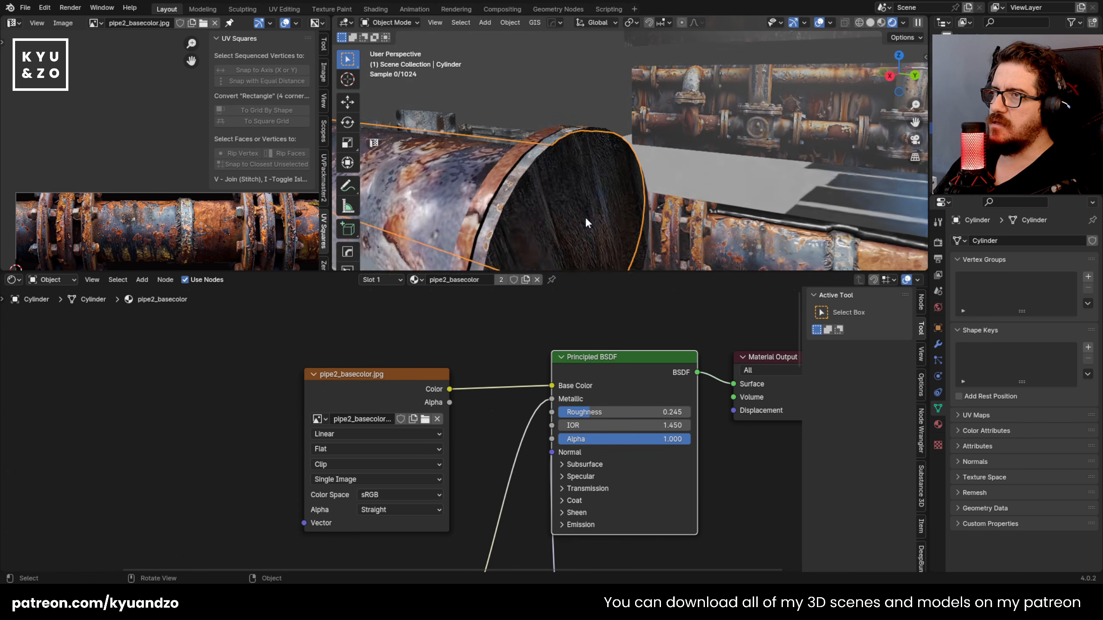
pyautogui.press('Tab')
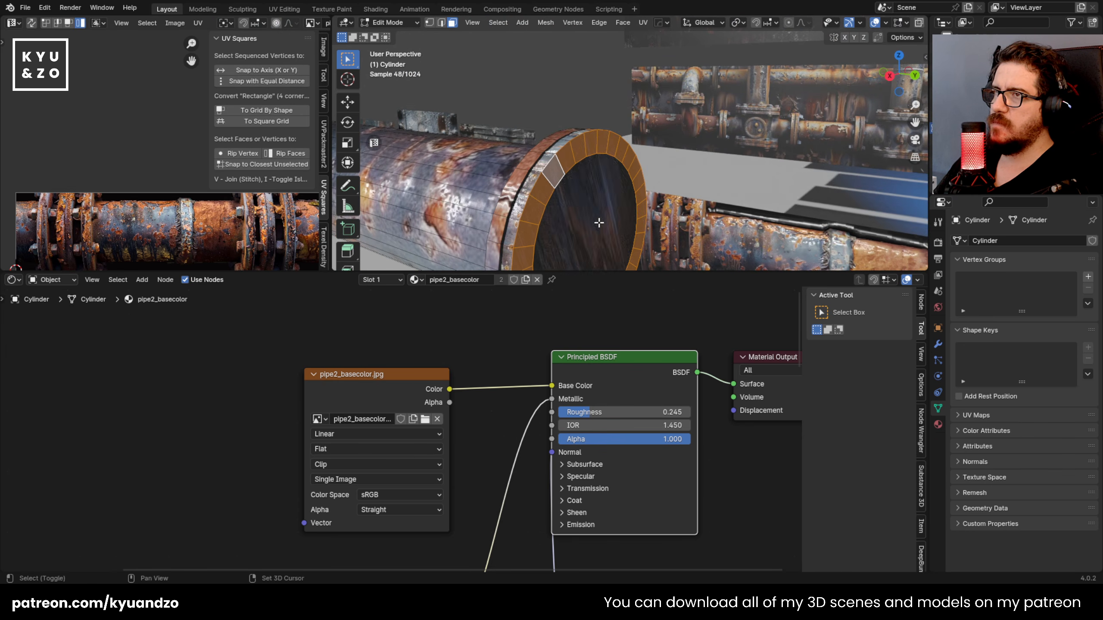
pyautogui.press('u')
pyautogui.click(548, 222)
pyautogui.press('s')
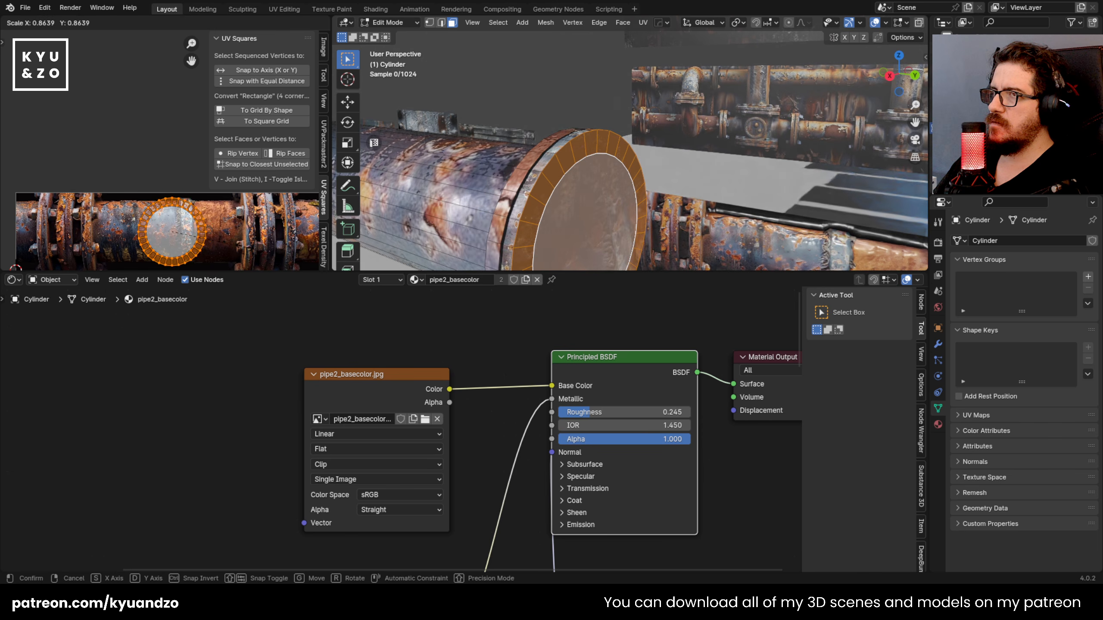
pyautogui.click(210, 247)
pyautogui.press('s')
pyautogui.click(206, 246)
pyautogui.press('Tab')
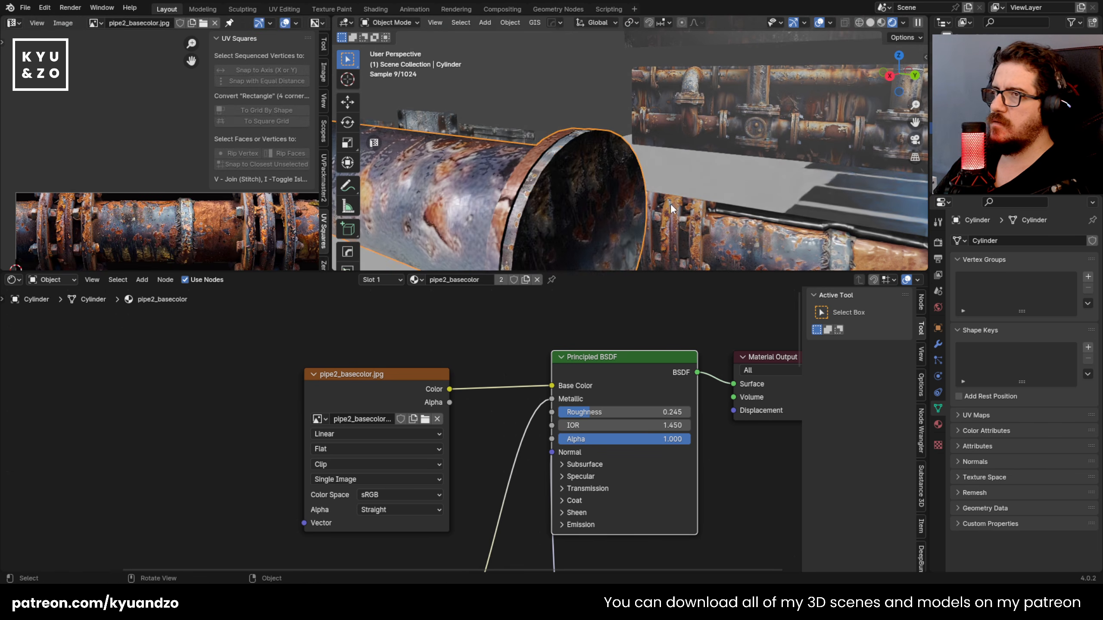
# Step: Shrink the end cap's UV island to a small circle and move it onto another part of the rusty pipe texture
pyautogui.scroll(-8, 661, 191)
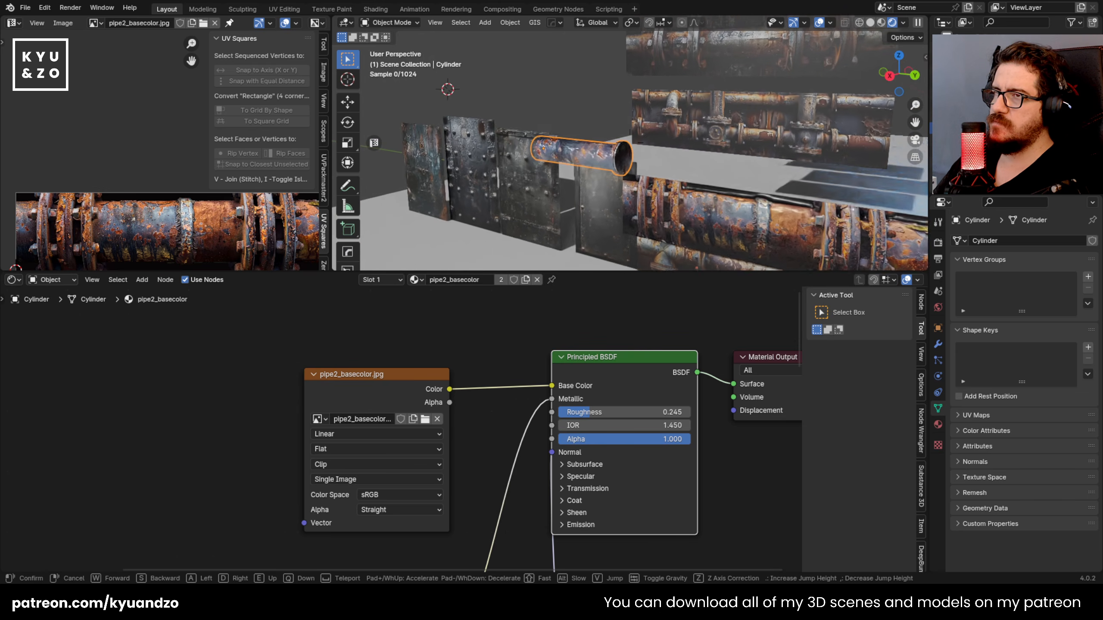
pyautogui.press('w')
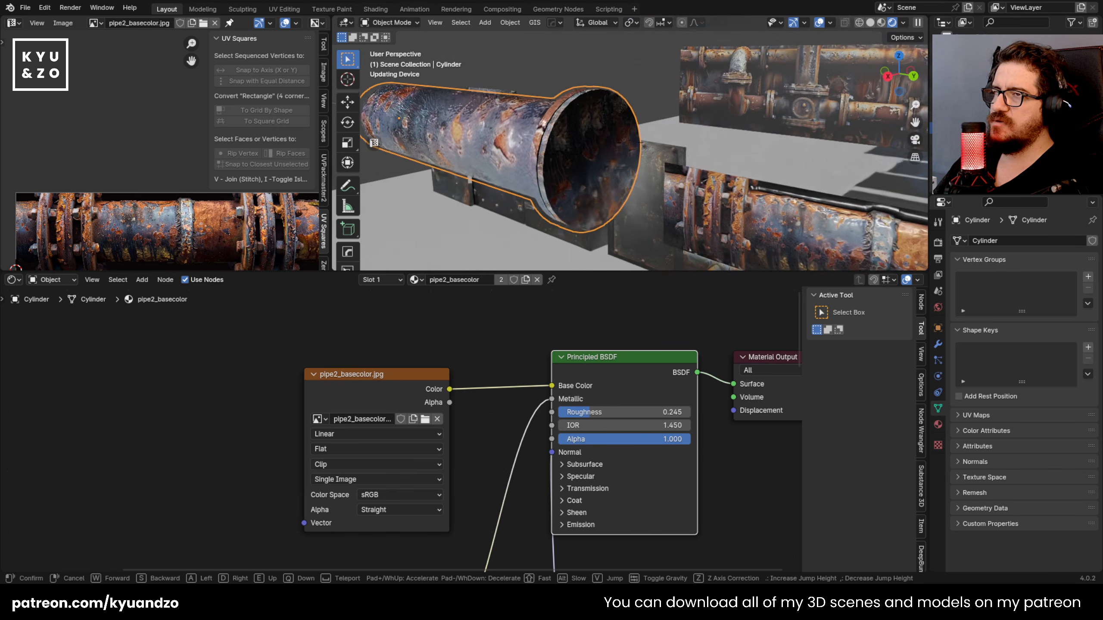
pyautogui.press('w')
pyautogui.press('s')
pyautogui.click(645, 180)
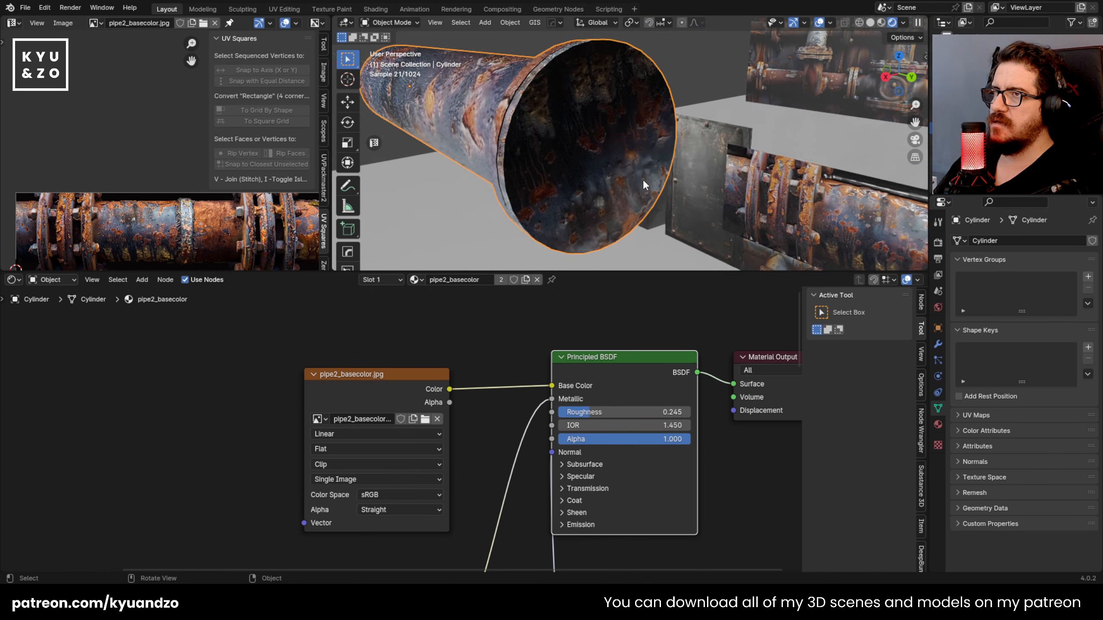
pyautogui.press('Tab')
pyautogui.press('s')
pyautogui.click(178, 244)
pyautogui.press('s')
pyautogui.click(164, 244)
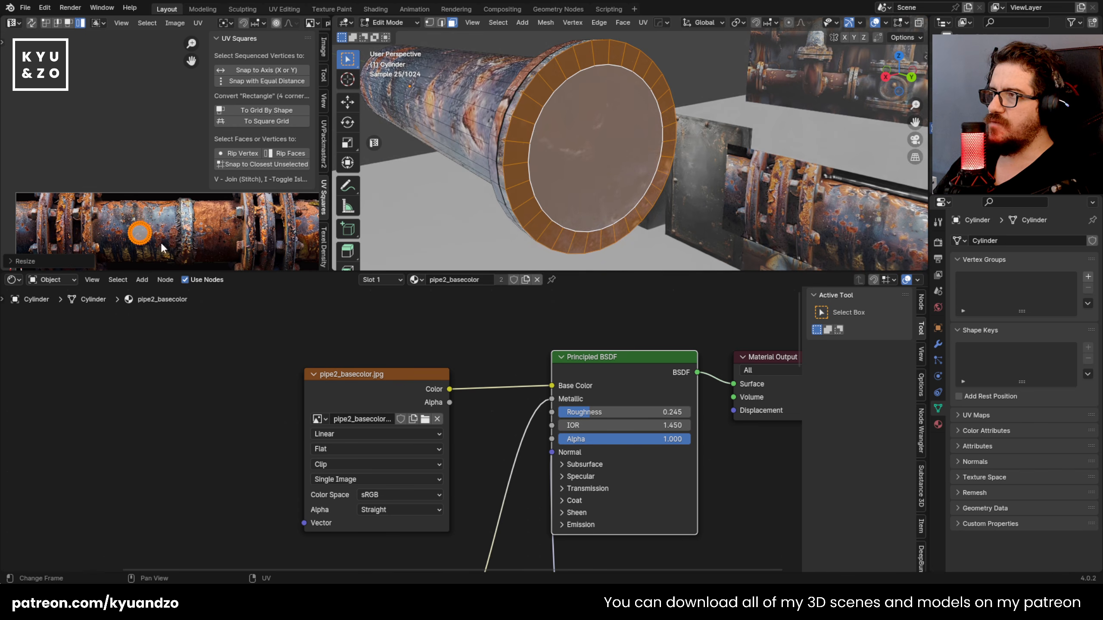
pyautogui.press('g')
pyautogui.click(230, 228)
pyautogui.press('Tab')
# Step: Examine the flanged pipe from the side and from farther away against the surrounding pipe and door assets
pyautogui.moveTo(565, 177); pyautogui.dragTo(434, 182, button='middle')
pyautogui.hotkey('shift', '`')
pyautogui.press('s')
pyautogui.press('w')
pyautogui.rightClick(572, 132)
pyautogui.hotkey('shift', '`')
pyautogui.press('a')
pyautogui.press('w')
pyautogui.press('a')
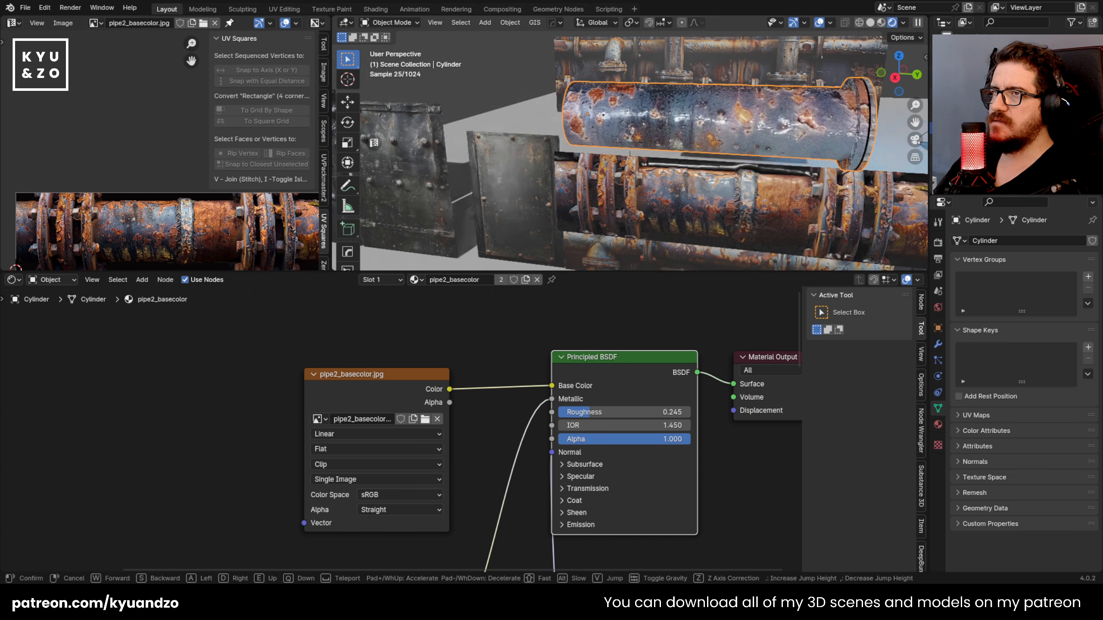
pyautogui.click(564, 150)
pyautogui.scroll(-2, 564, 150)
pyautogui.scroll(-8, 564, 150)
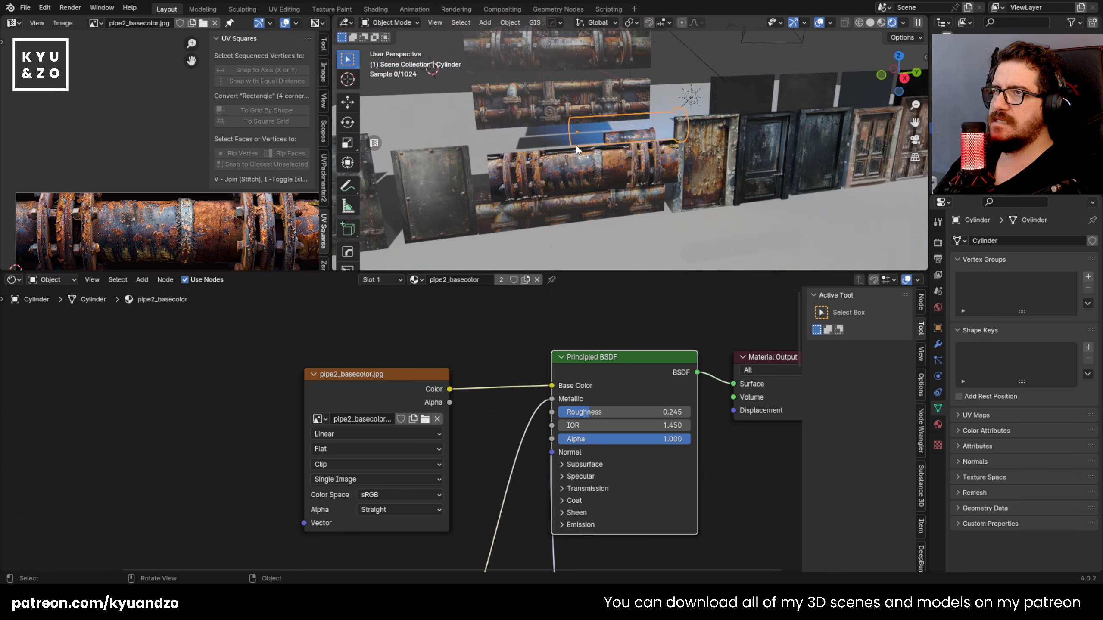
# Step: Look through the scene camera and fly it back to face the stacked pipe planes and doors, with a taller 3D viewport
pyautogui.click(679, 101)
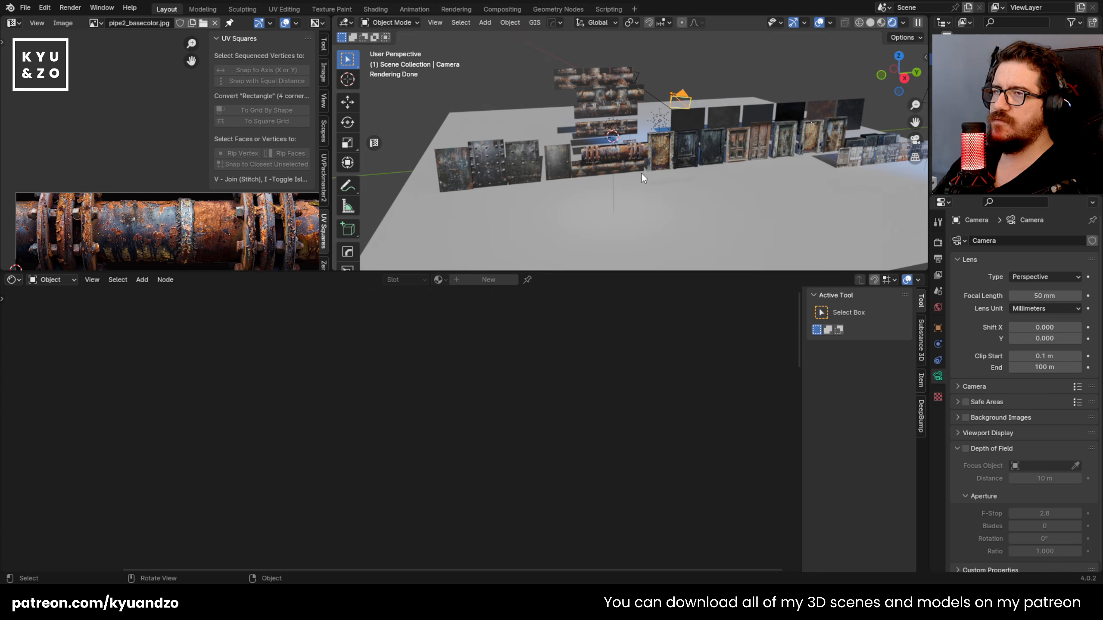
pyautogui.press('KP_0')
pyautogui.hotkey('shift', '`')
pyautogui.press('s')
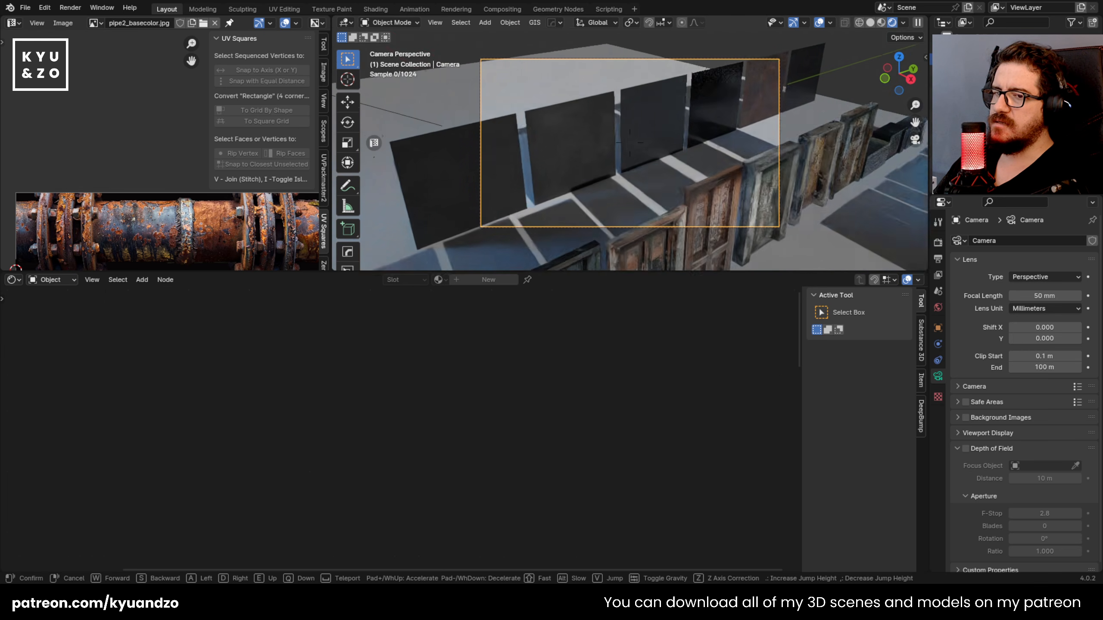
pyautogui.click(659, 291)
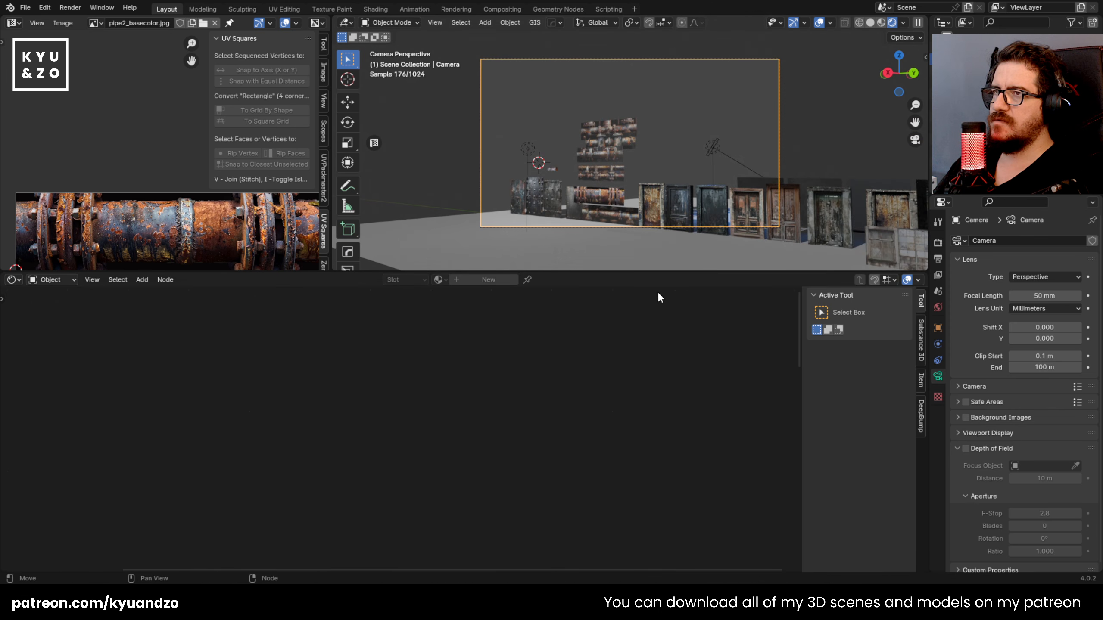
pyautogui.moveTo(663, 273); pyautogui.dragTo(649, 471)
pyautogui.scroll(5, 560, 187)
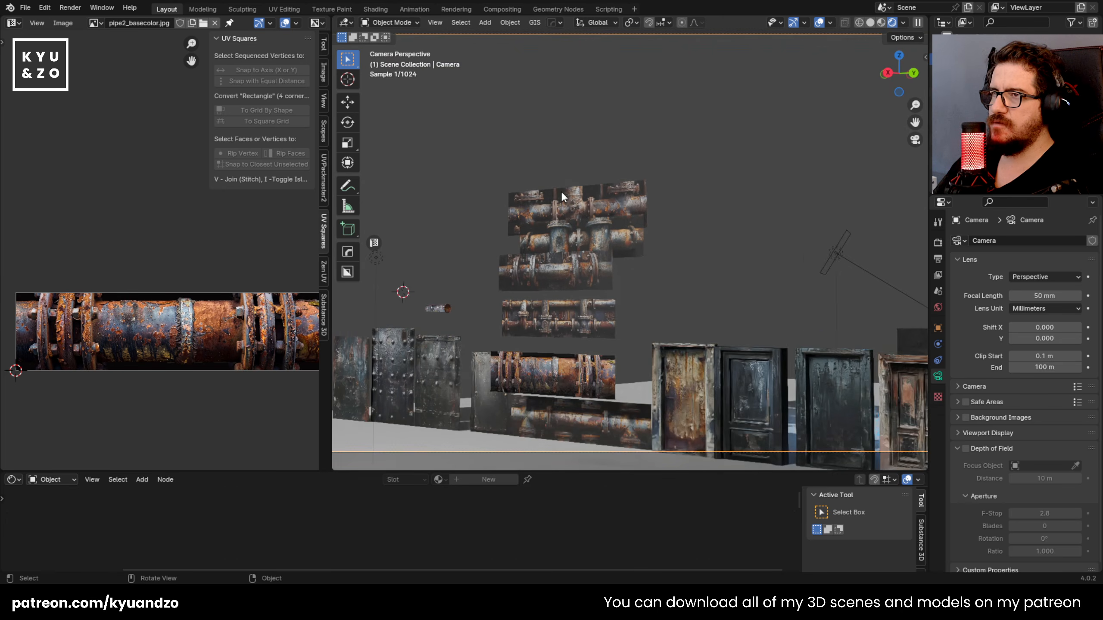
# Step: Move the flanged pipe over beside the pipe planes and scale it up about 2 times
pyautogui.keyDown('shift'); pyautogui.moveTo(561, 196); pyautogui.dragTo(610, 152, button='middle'); pyautogui.keyUp('shift')
pyautogui.click(602, 174)
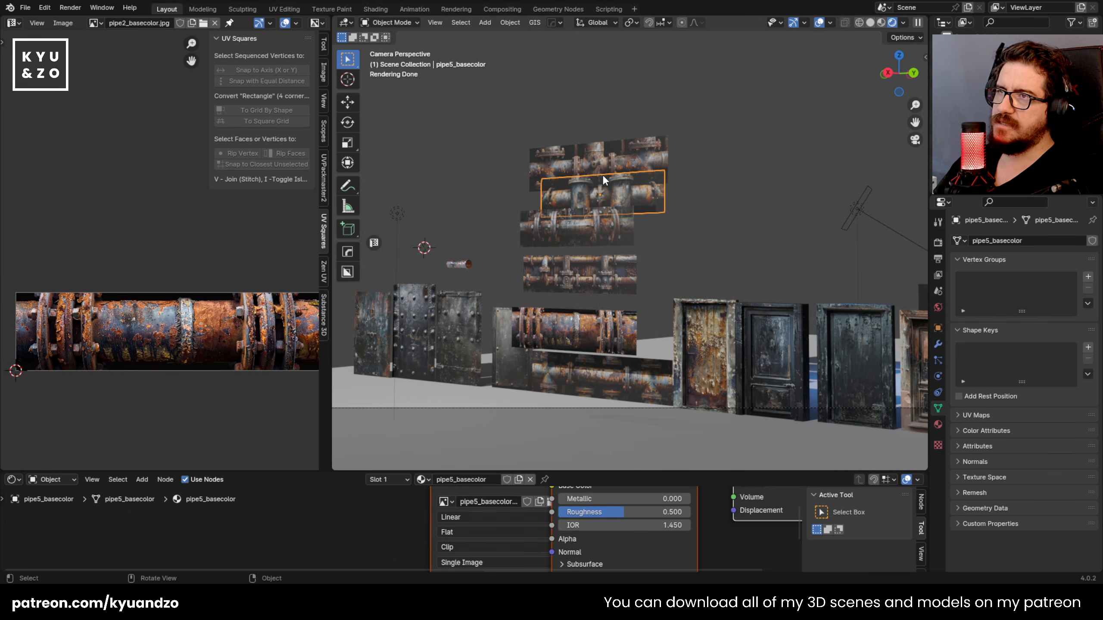
pyautogui.click(461, 267)
pyautogui.scroll(2, 474, 269)
pyautogui.press('g')
pyautogui.press('y')
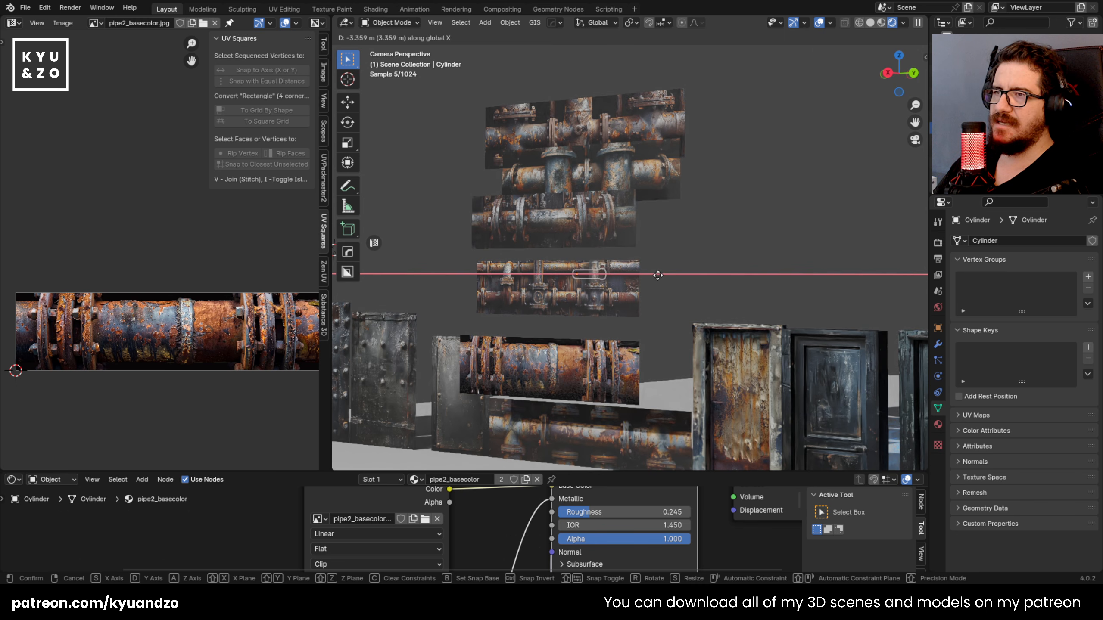
pyautogui.click(702, 285)
pyautogui.press('s')
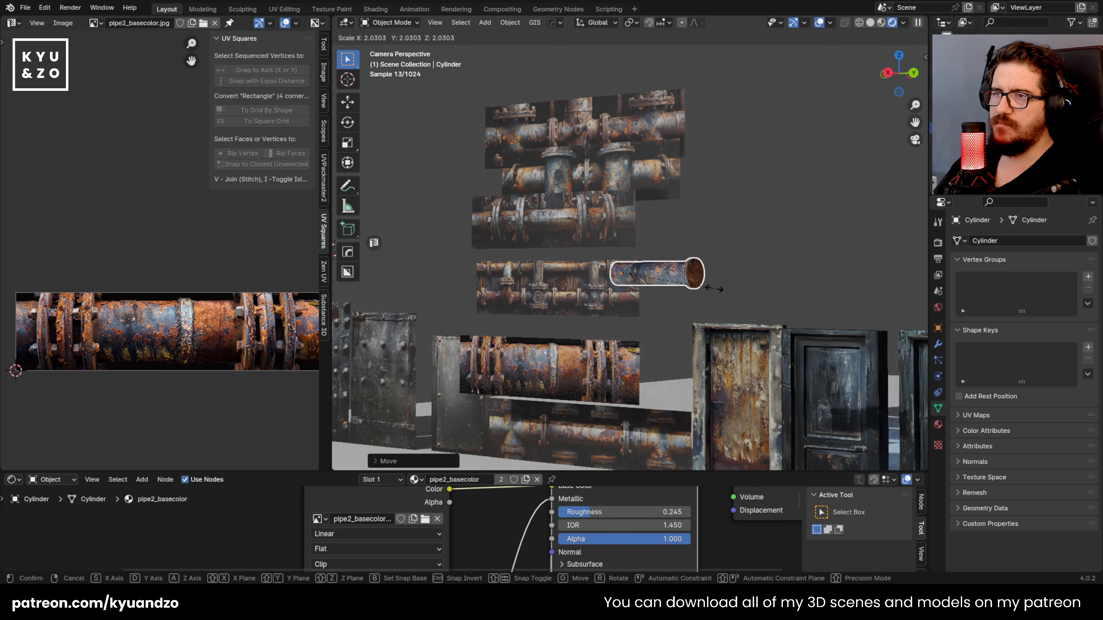
pyautogui.click(719, 292)
pyautogui.scroll(4, 669, 219)
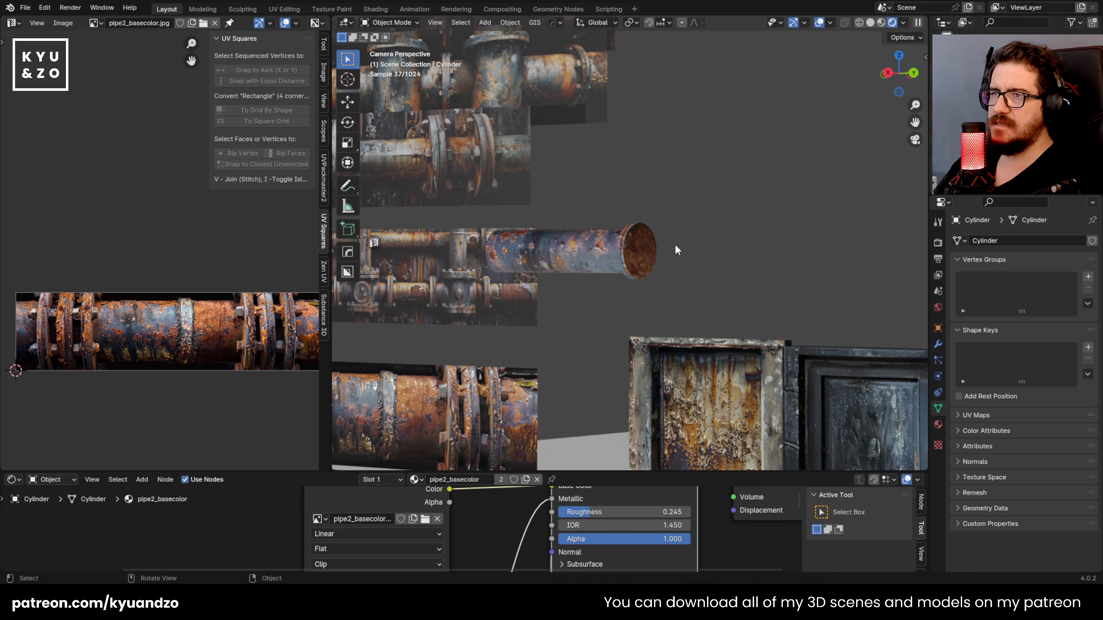
# Step: Scale the flanged pipe down somewhat and move it sideways, clear of the pipe planes
pyautogui.scroll(2, 606, 287)
pyautogui.scroll(-5, 604, 285)
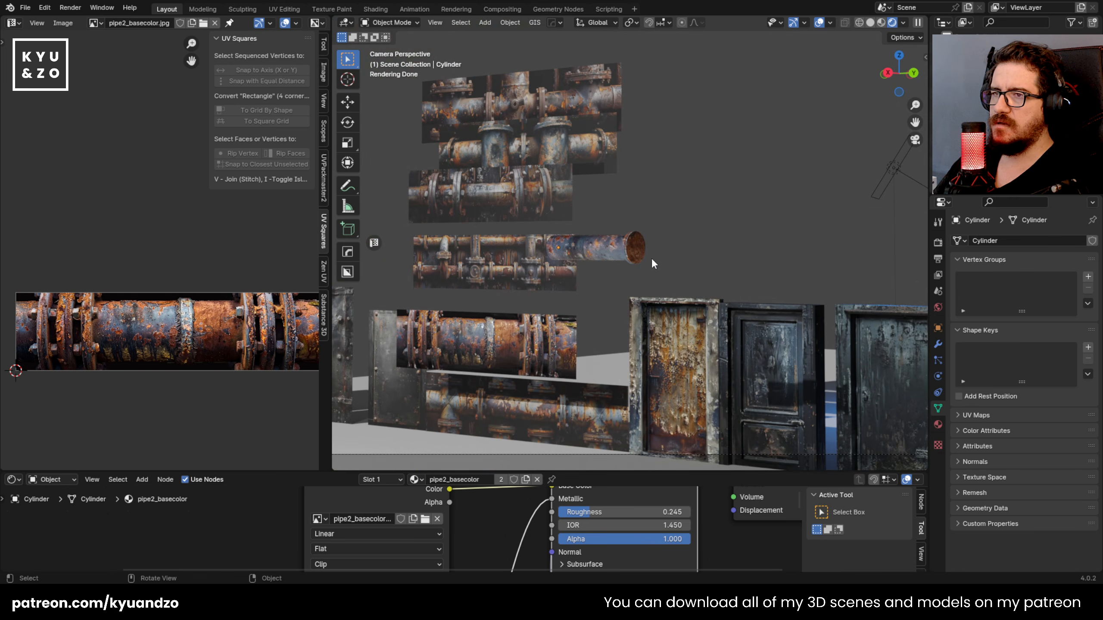
pyautogui.press('s')
pyautogui.click(619, 262)
pyautogui.press('g')
pyautogui.press('x')
pyautogui.click(679, 246)
# Step: Duplicate the flanged pipe along Y end to end, and repeat the duplication three times to form a five-segment run
pyautogui.hotkey('shift', 'd')
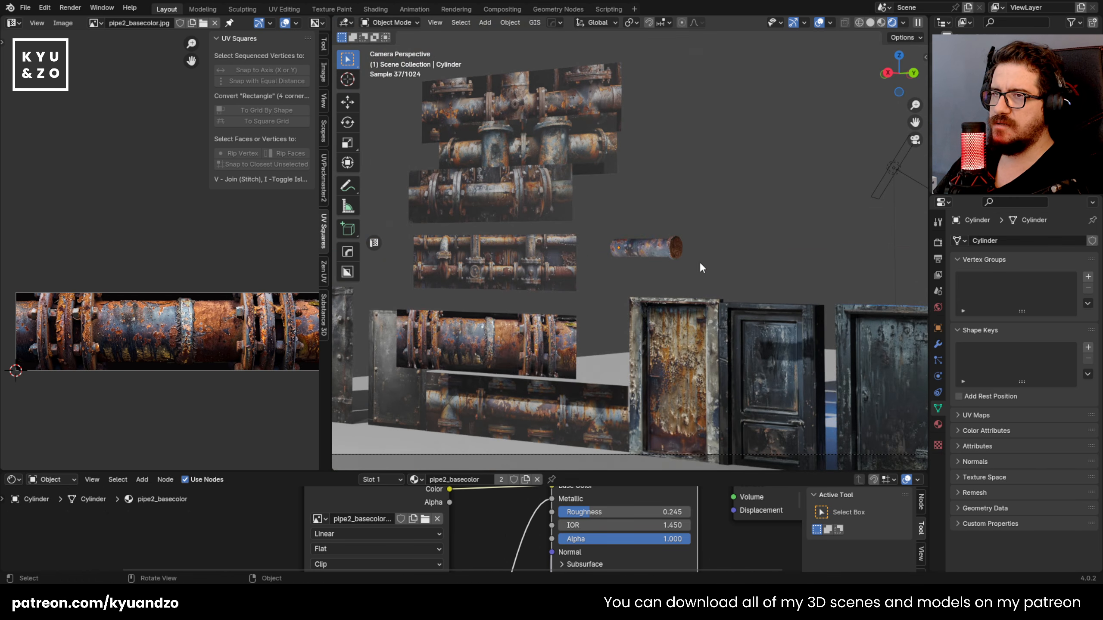
pyautogui.press('x')
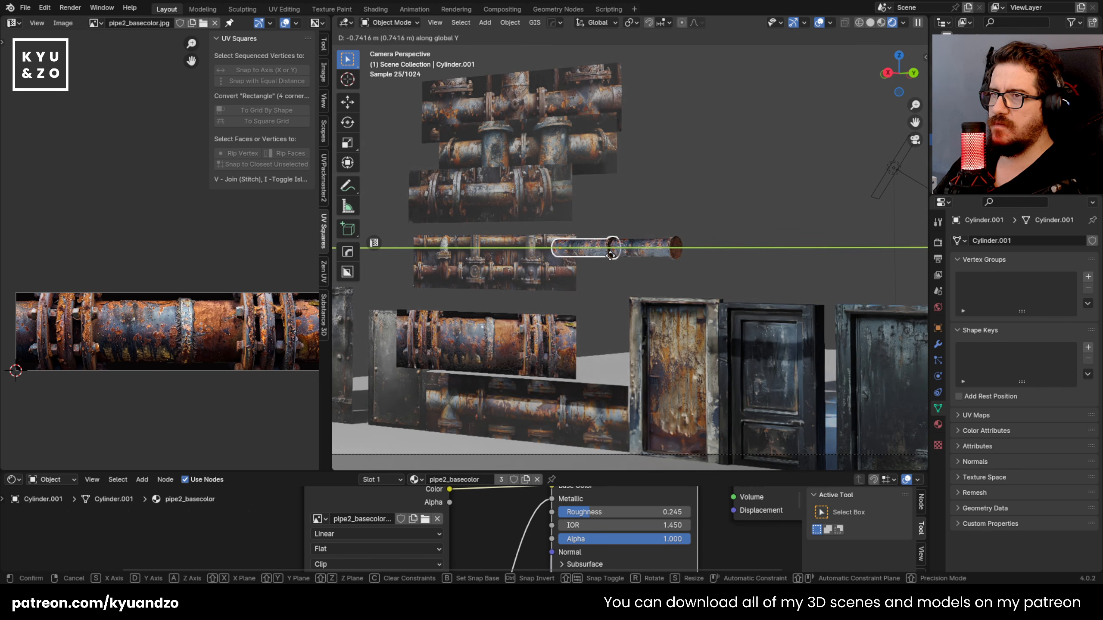
pyautogui.click(626, 279)
pyautogui.hotkey('shift', 'r')
pyautogui.hotkey('shift', 'r')
pyautogui.hotkey('shift', 'r')
pyautogui.click(759, 243)
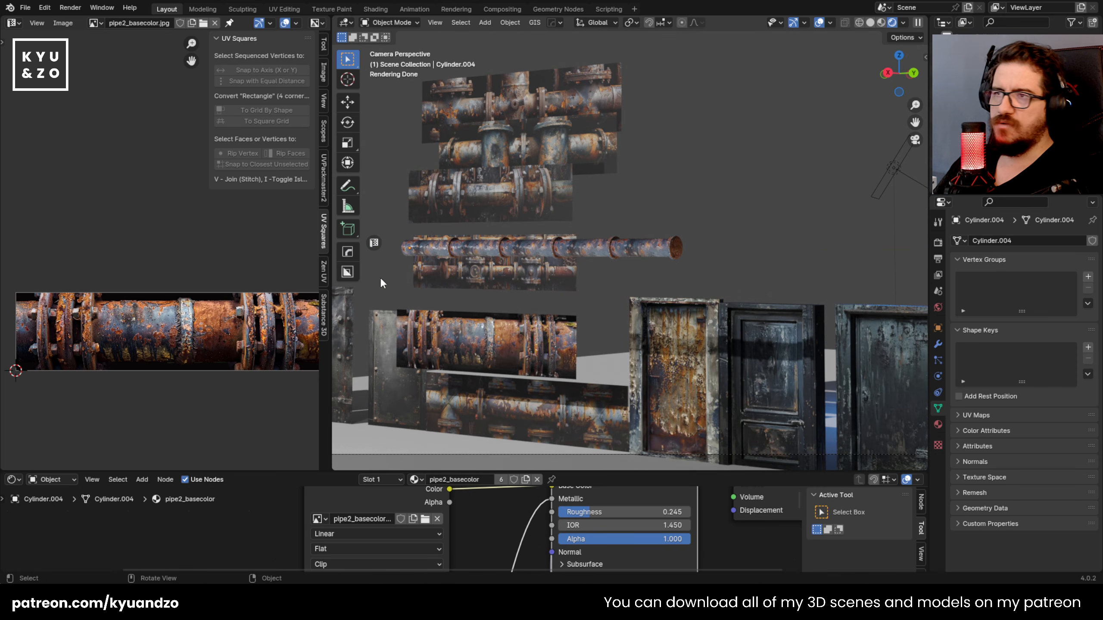
# Step: Rotate the capped end segment about the Y axis to vary its rust pattern
pyautogui.click(632, 256)
pyautogui.press('r')
pyautogui.press('x')
pyautogui.press('y')
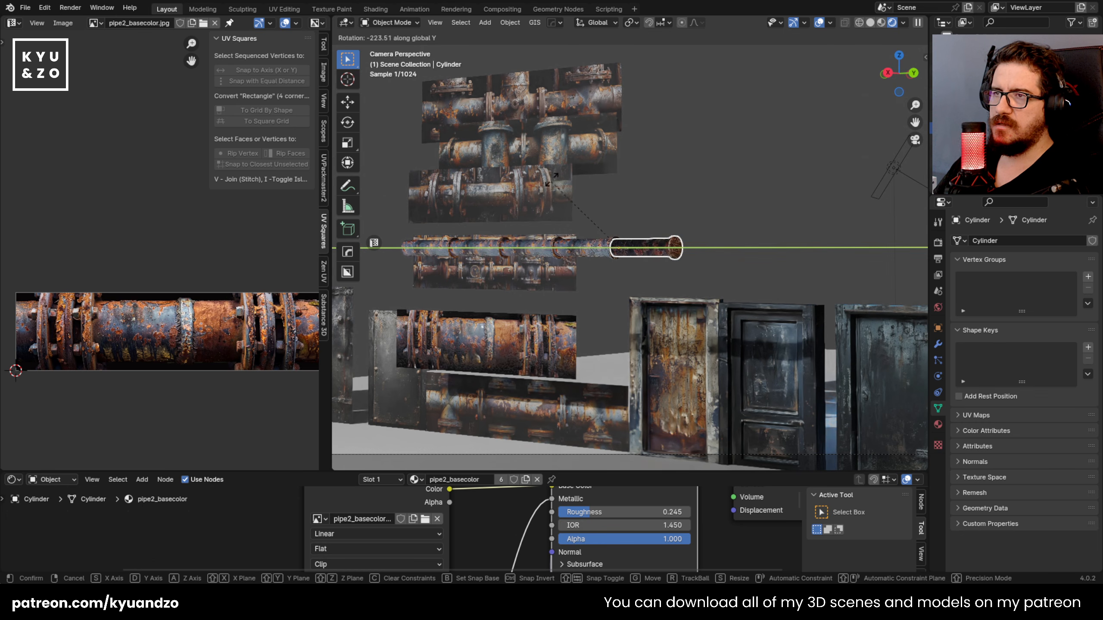
pyautogui.click(687, 542)
pyautogui.click(742, 253)
# Step: Rotate the middle segment of the pipe run about the Y axis by about -67°
pyautogui.click(575, 259)
pyautogui.click(577, 257)
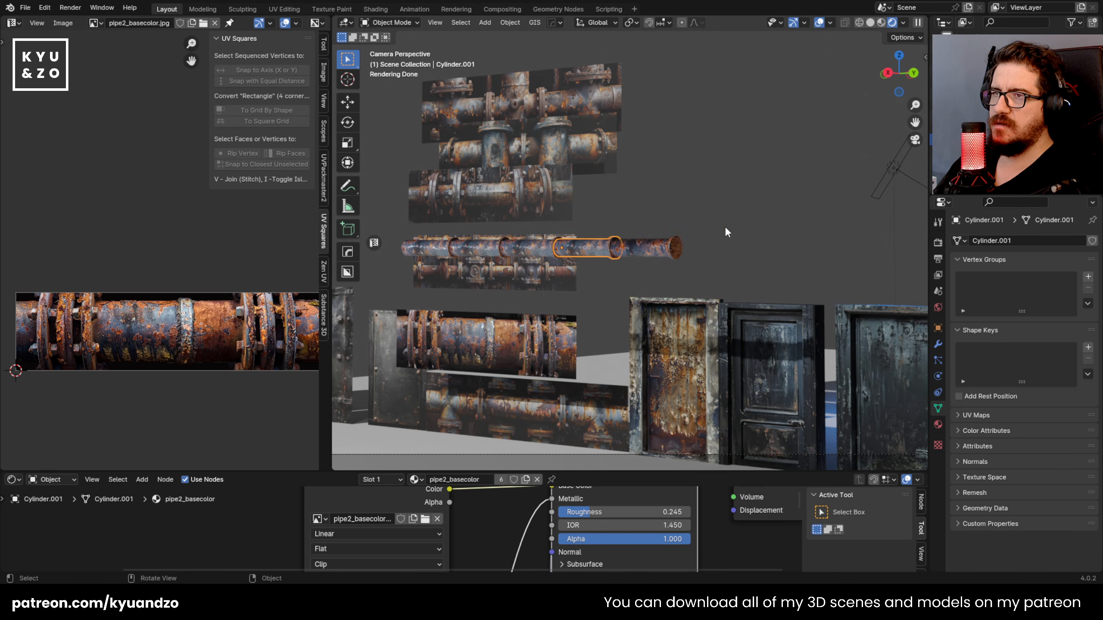
pyautogui.click(542, 256)
pyautogui.press('r')
pyautogui.press('y')
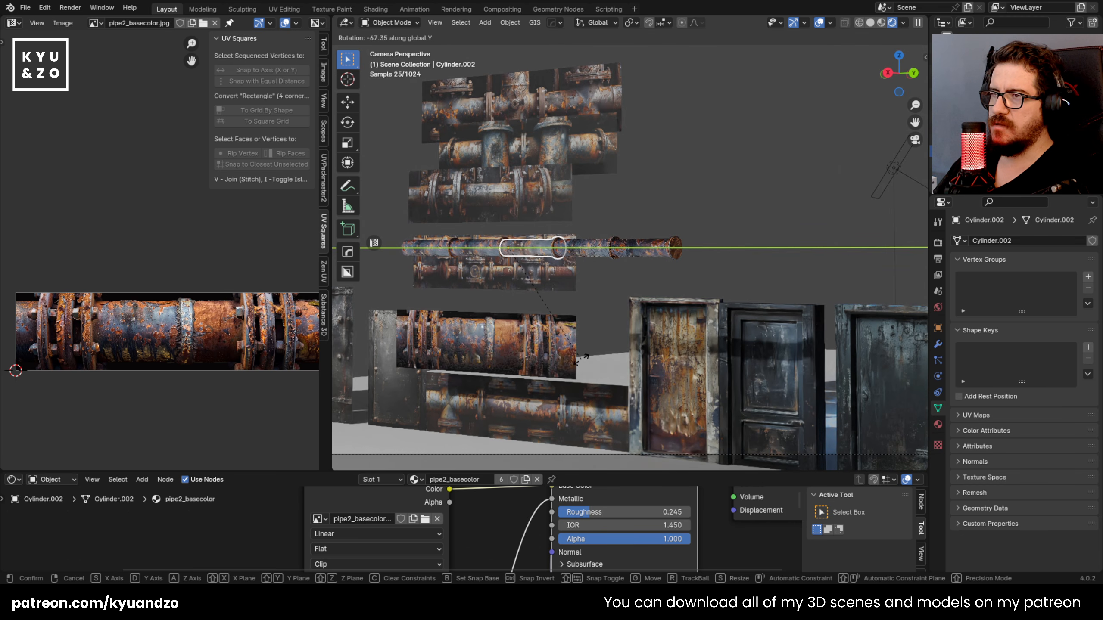
pyautogui.click(580, 360)
# Step: Rotate the last two segments at the far end of the run about the Y axis to break up the texture repetition
pyautogui.click(485, 250)
pyautogui.press('r')
pyautogui.press('s')
pyautogui.press('d')
pyautogui.click(817, 280)
pyautogui.click(857, 282)
pyautogui.press('r')
pyautogui.press('y')
pyautogui.click(946, 187)
pyautogui.click(741, 231)
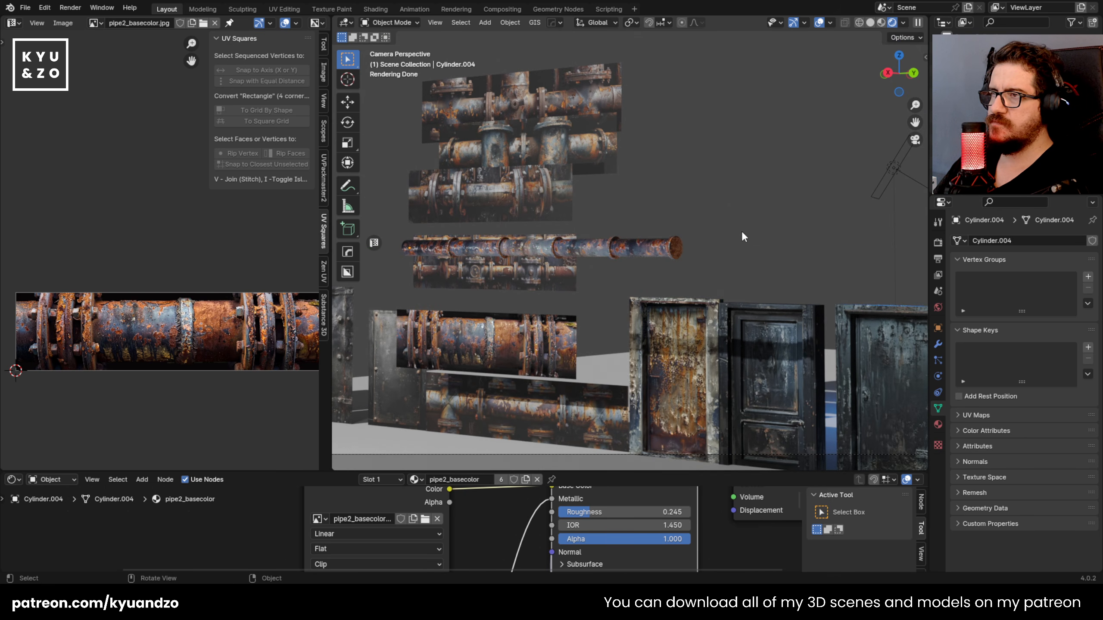
# Step: Examine the pipe run segment by segment for texture variation and how the flanges join
pyautogui.scroll(-5, 504, 265)
pyautogui.scroll(7, 560, 273)
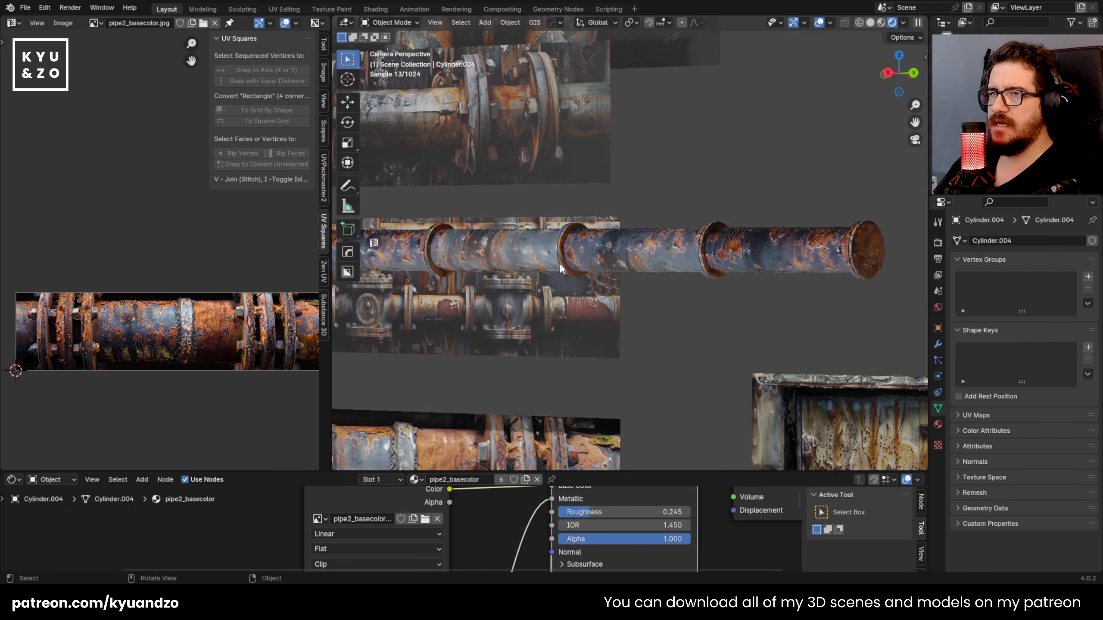
pyautogui.click(407, 298)
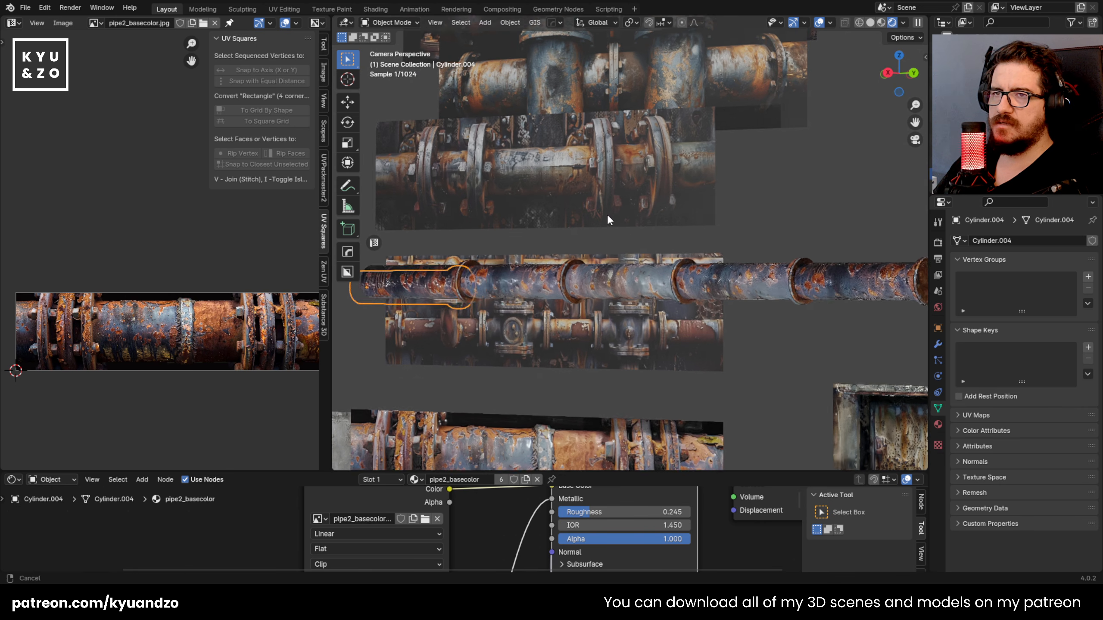
pyautogui.click(738, 300)
pyautogui.click(608, 289)
pyautogui.click(513, 291)
pyautogui.click(423, 290)
pyautogui.click(616, 290)
pyautogui.click(738, 289)
pyautogui.click(849, 289)
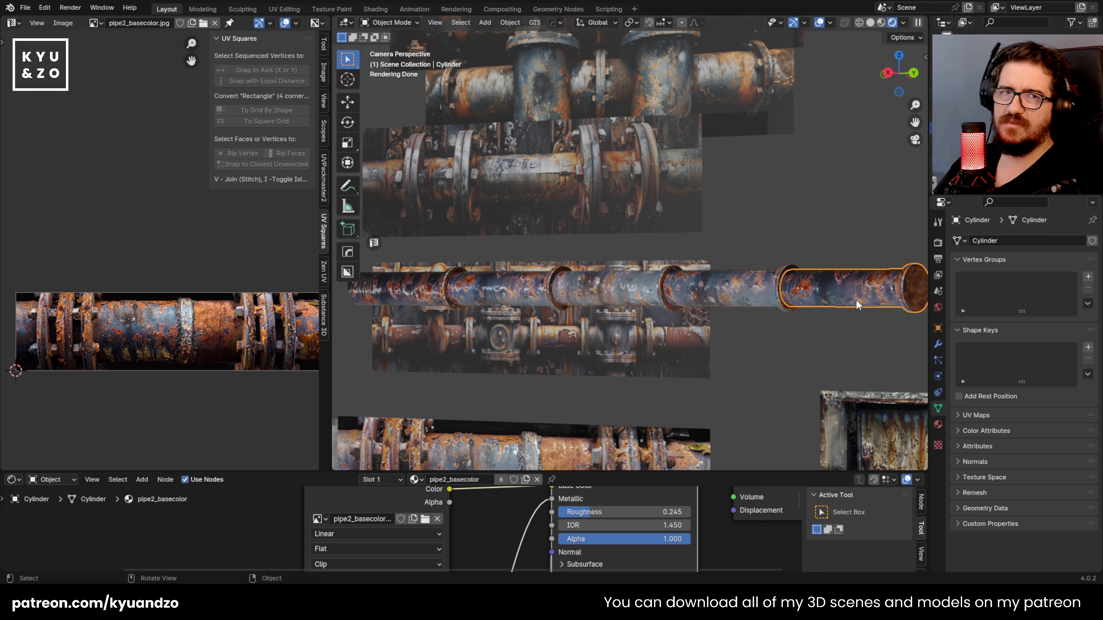
pyautogui.keyDown('shift'); pyautogui.moveTo(823, 185); pyautogui.dragTo(775, 183, button='middle'); pyautogui.keyUp('shift')
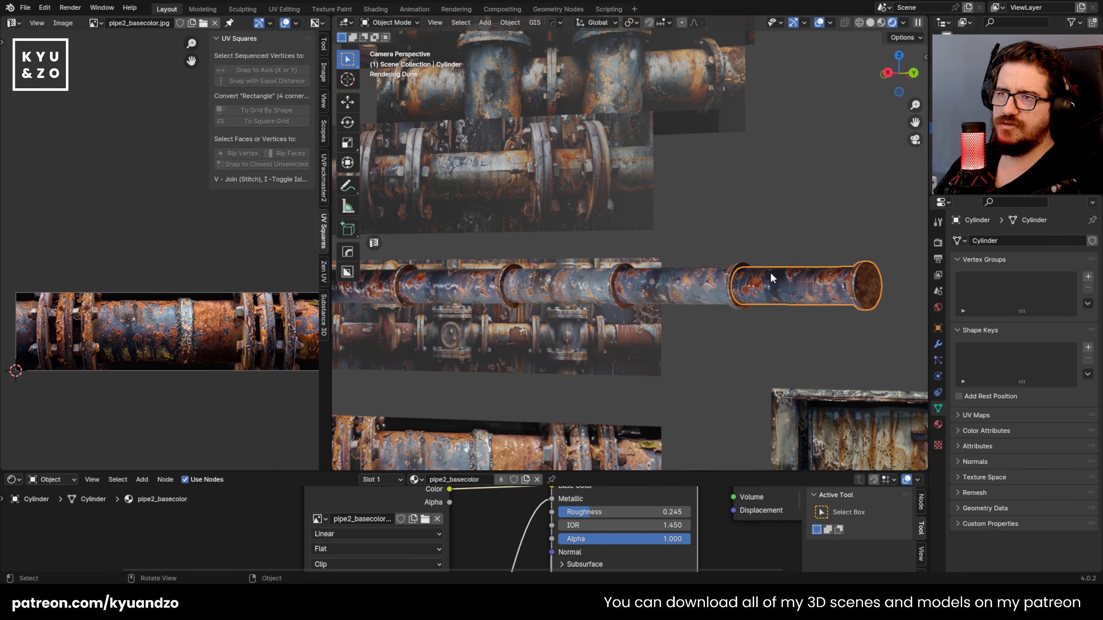
pyautogui.click(746, 264)
pyautogui.click(740, 289)
pyautogui.click(740, 288)
pyautogui.hotkey('shift', 'd')
pyautogui.rightClick(803, 282)
pyautogui.hotkey('ctrl', 'z')
# Step: Select all five segments of the horizontal pipe run together
pyautogui.click(714, 238)
pyautogui.click(738, 285)
pyautogui.keyDown('shift'); pyautogui.click(715, 283); pyautogui.keyUp('shift')
pyautogui.keyDown('shift'); pyautogui.click(574, 291); pyautogui.keyUp('shift')
pyautogui.keyDown('shift'); pyautogui.click(482, 288); pyautogui.keyUp('shift')
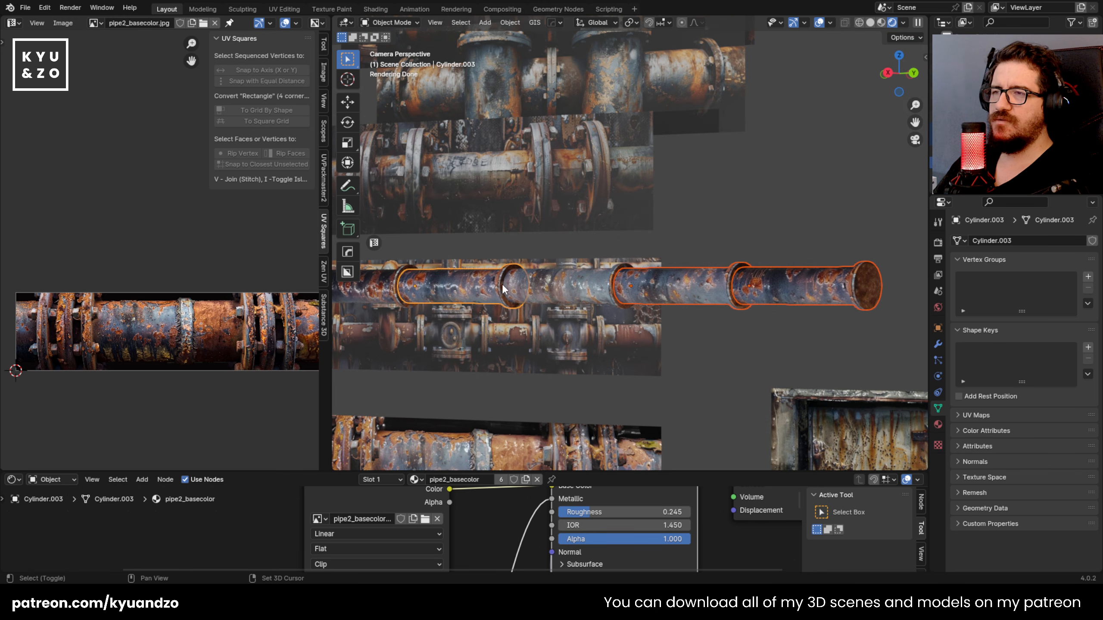
pyautogui.keyDown('shift'); pyautogui.click(570, 281); pyautogui.keyUp('shift')
pyautogui.scroll(-5, 592, 292)
pyautogui.keyDown('shift'); pyautogui.moveTo(592, 292); pyautogui.dragTo(555, 301, button='middle'); pyautogui.keyUp('shift')
pyautogui.scroll(3, 542, 290)
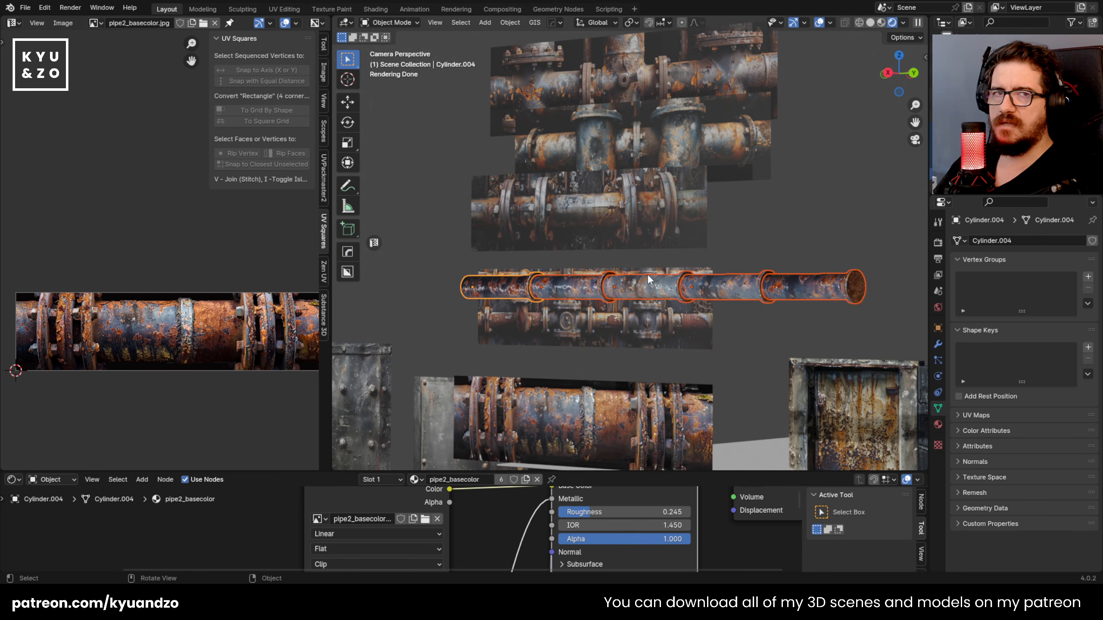
pyautogui.keyDown('shift'); pyautogui.moveTo(685, 340); pyautogui.dragTo(657, 330, button='middle'); pyautogui.keyUp('shift')
pyautogui.press('g')
pyautogui.rightClick(685, 328)
pyautogui.scroll(-1, 677, 307)
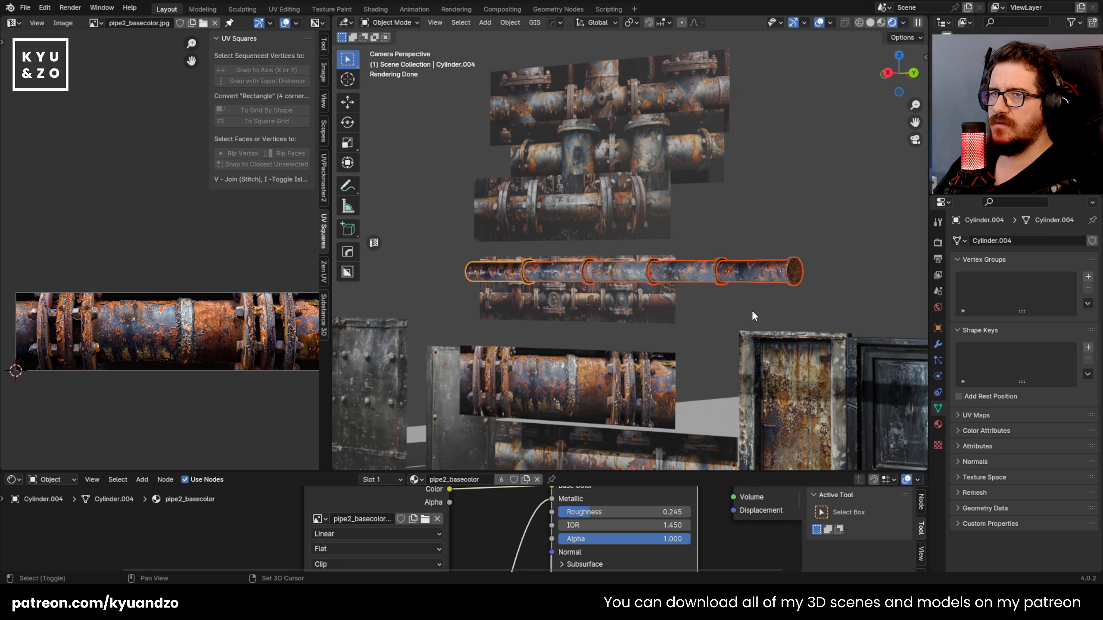
# Step: Duplicate the pipe run rotated -90° about X, and stand the copy upright at the uncapped end of the horizontal run
pyautogui.hotkey('shift', 'd')
pyautogui.press('r')
pyautogui.press('x')
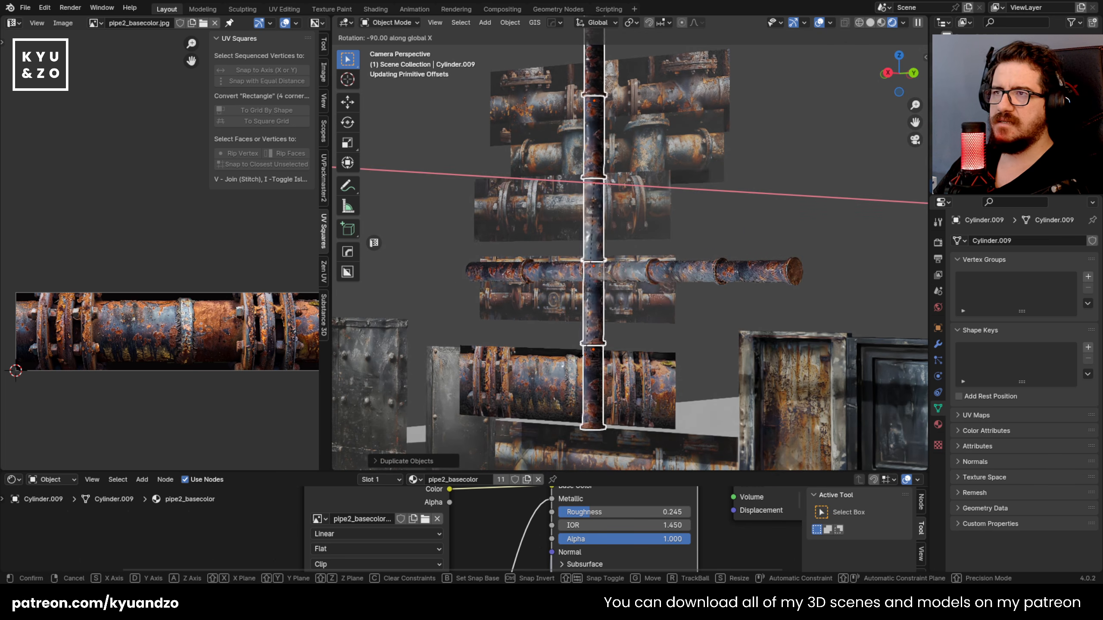
pyautogui.press('Return')
pyautogui.press('g')
pyautogui.press('y')
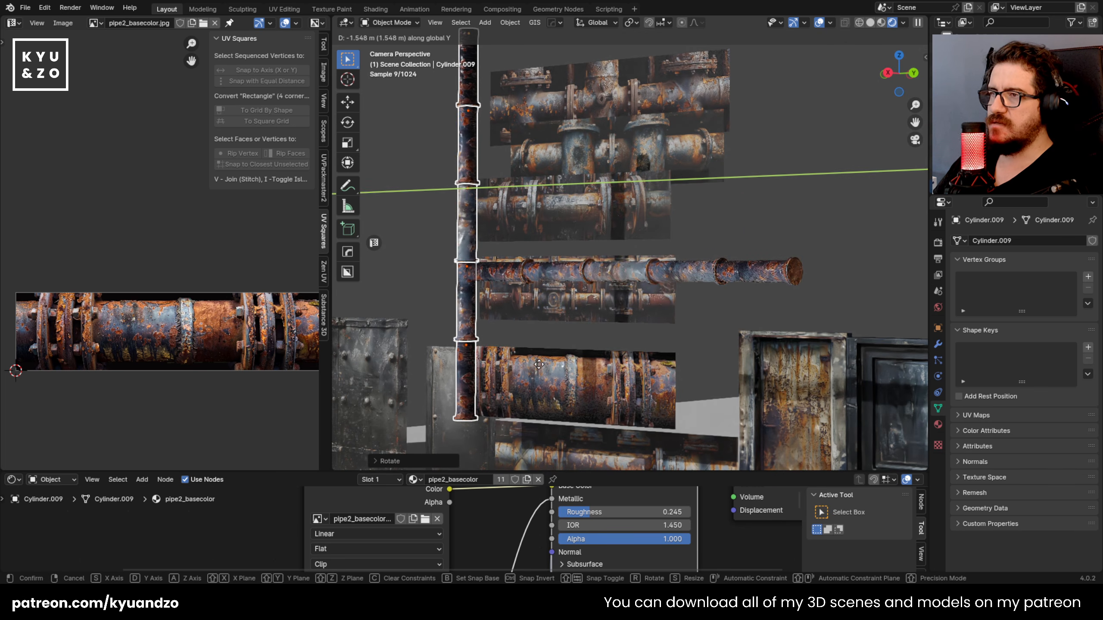
pyautogui.click(558, 235)
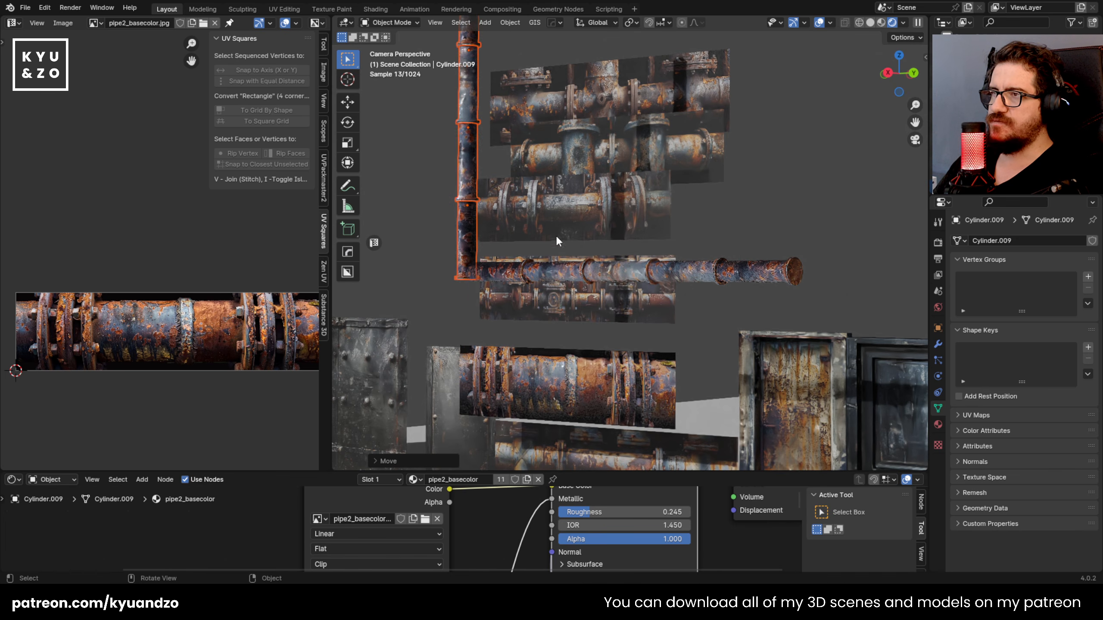
# Step: Duplicate the upright pipe run straight down along Z to continue it below the horizontal pipe
pyautogui.hotkey('shift', 'd')
pyautogui.press('z')
pyautogui.click(589, 41)
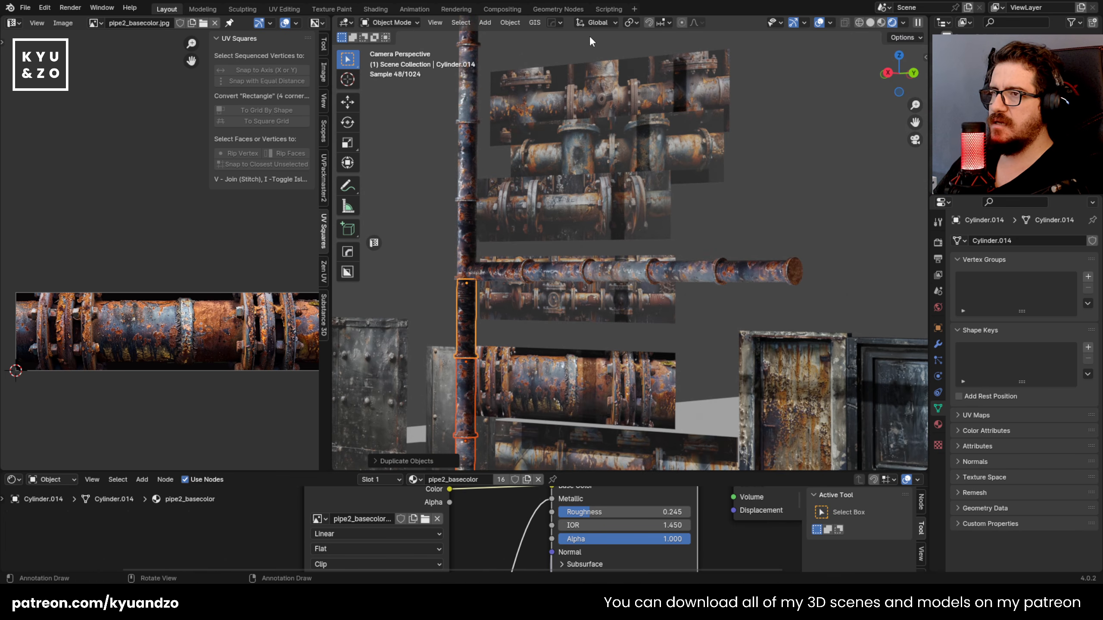
pyautogui.scroll(-3, 572, 221)
pyautogui.scroll(1, 572, 221)
# Step: Rotate the two upright segments directly above the horizontal pipe about the Z axis, by about 116° and 95°
pyautogui.click(635, 212)
pyautogui.scroll(3, 478, 144)
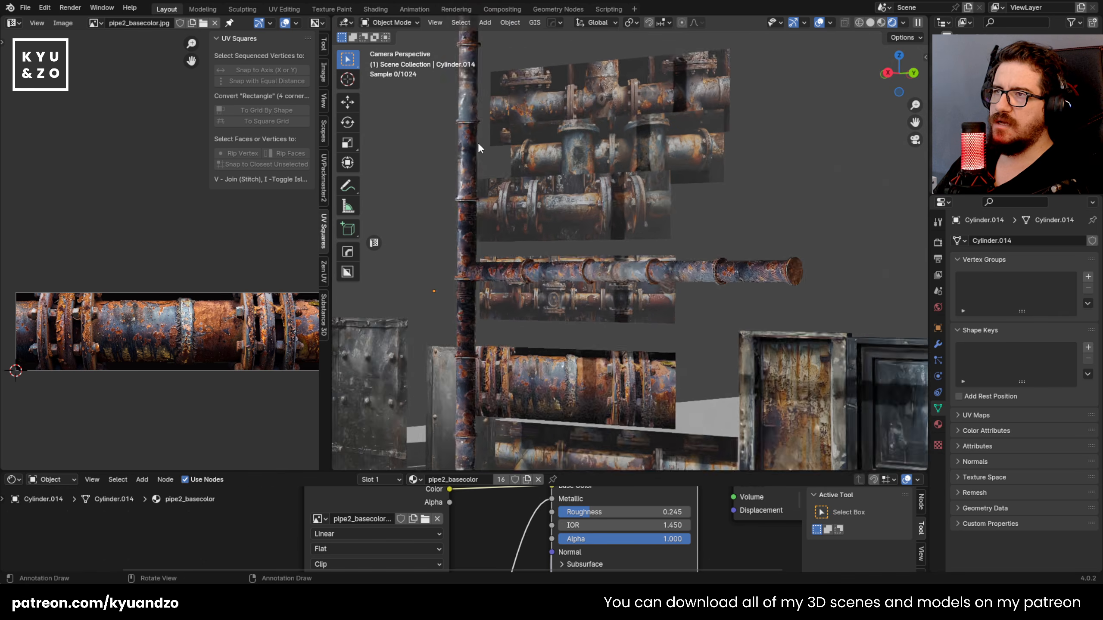
pyautogui.scroll(2, 478, 147)
pyautogui.click(488, 215)
pyautogui.press('r')
pyautogui.press('z')
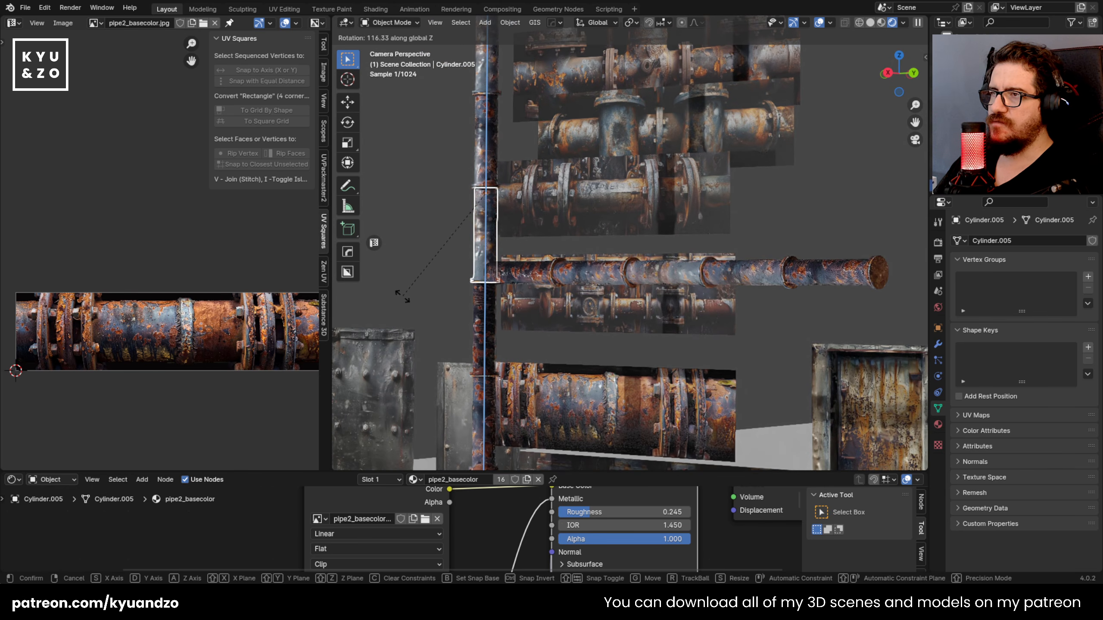
pyautogui.click(402, 297)
pyautogui.click(486, 160)
pyautogui.press('r')
pyautogui.press('a')
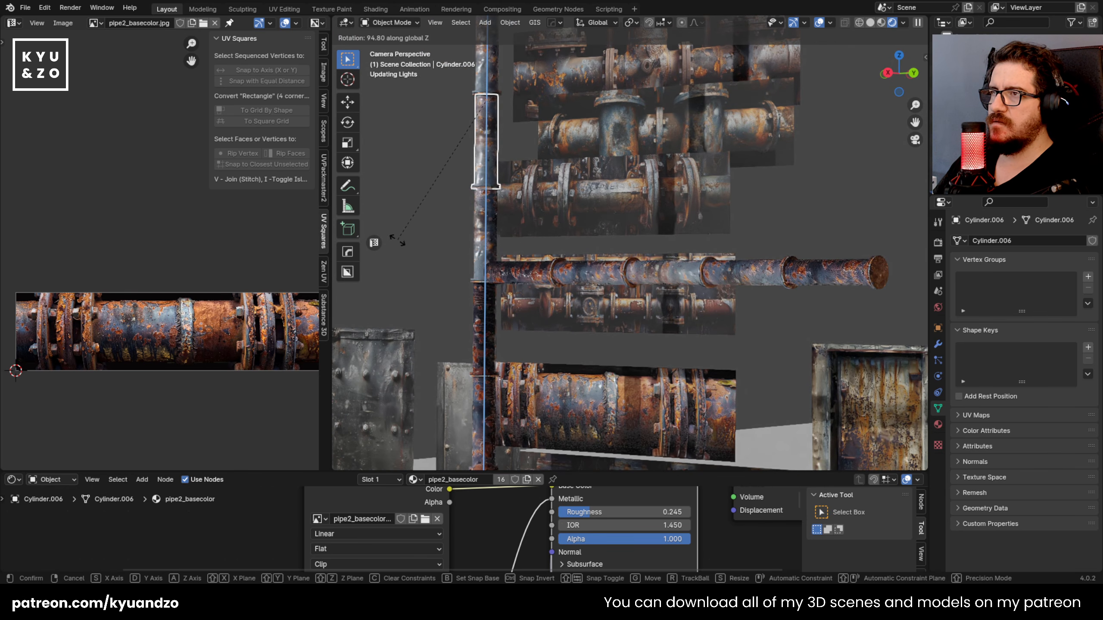
pyautogui.click(398, 239)
# Step: Rotate the third upright segment above the horizontal pipe about the Z axis until its rust pattern differs from its neighbours
pyautogui.keyDown('shift'); pyautogui.moveTo(440, 106); pyautogui.dragTo(466, 226, button='middle'); pyautogui.keyUp('shift')
pyautogui.click(513, 191)
pyautogui.press('r')
pyautogui.press('a')
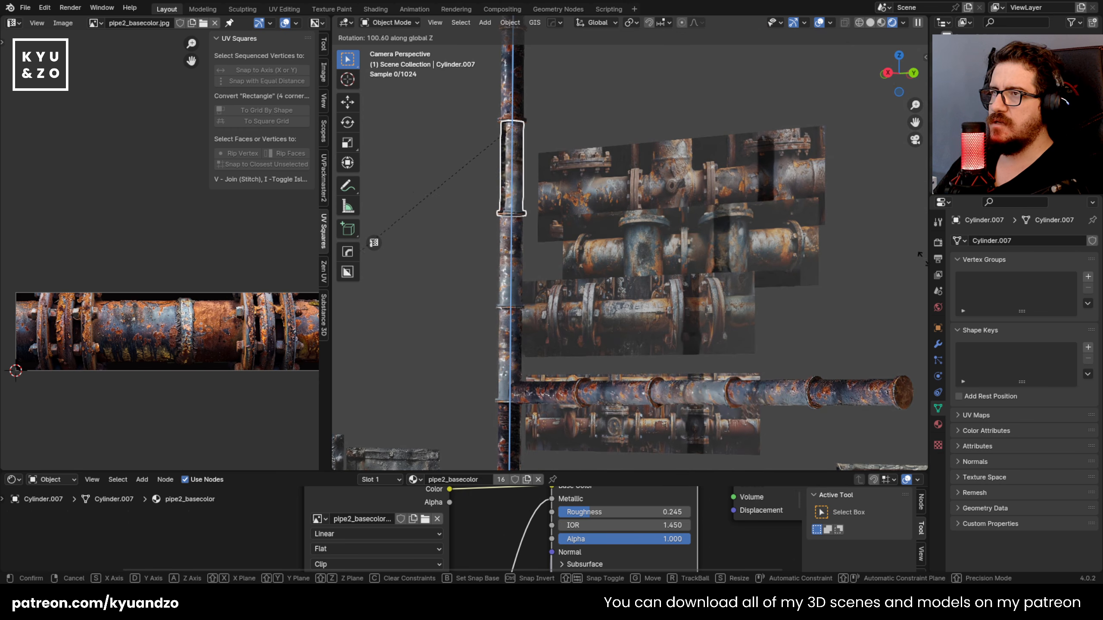
pyautogui.click(502, 136)
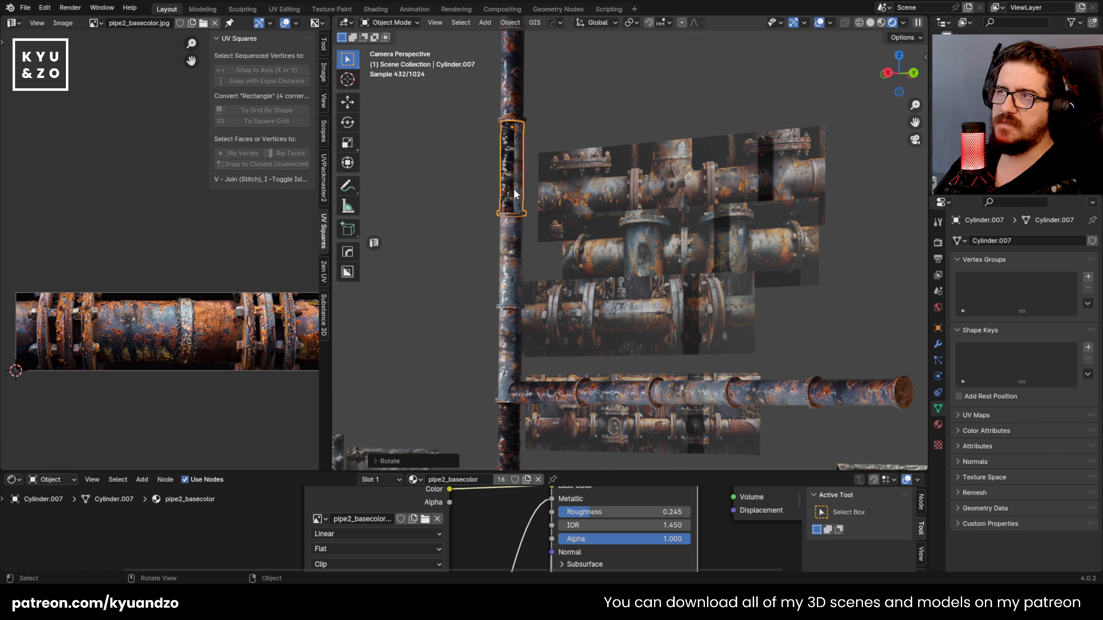
pyautogui.press('r')
pyautogui.press('z')
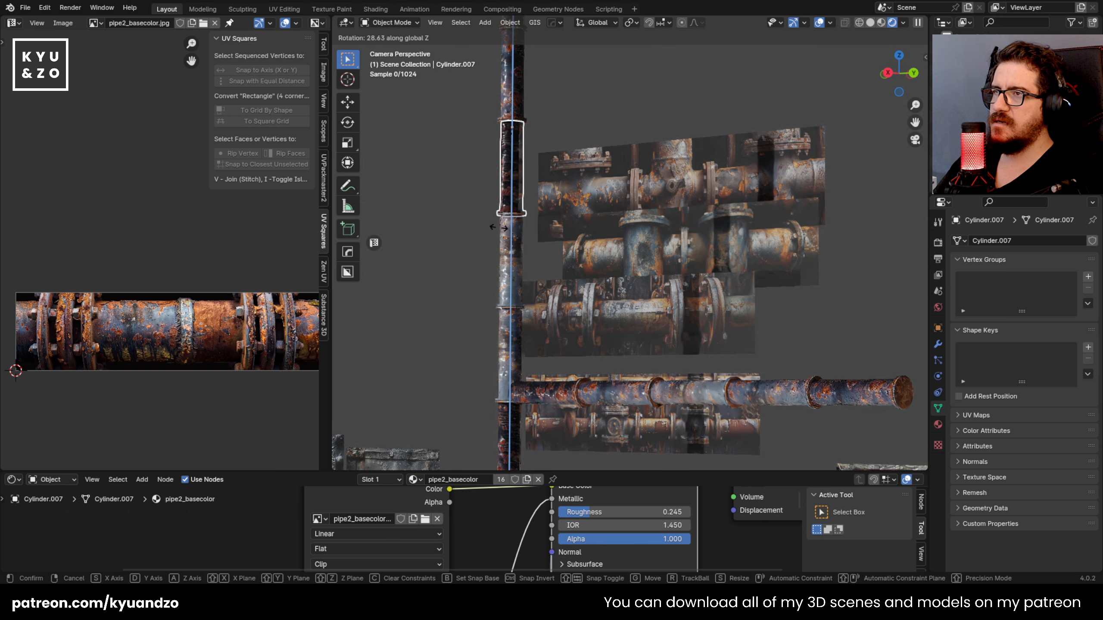
pyautogui.click(400, 313)
# Step: Rotate the fourth upright segment above the horizontal pipe about the Z axis to vary its texture
pyautogui.keyDown('shift'); pyautogui.moveTo(545, 73); pyautogui.dragTo(534, 168, button='middle'); pyautogui.keyUp('shift')
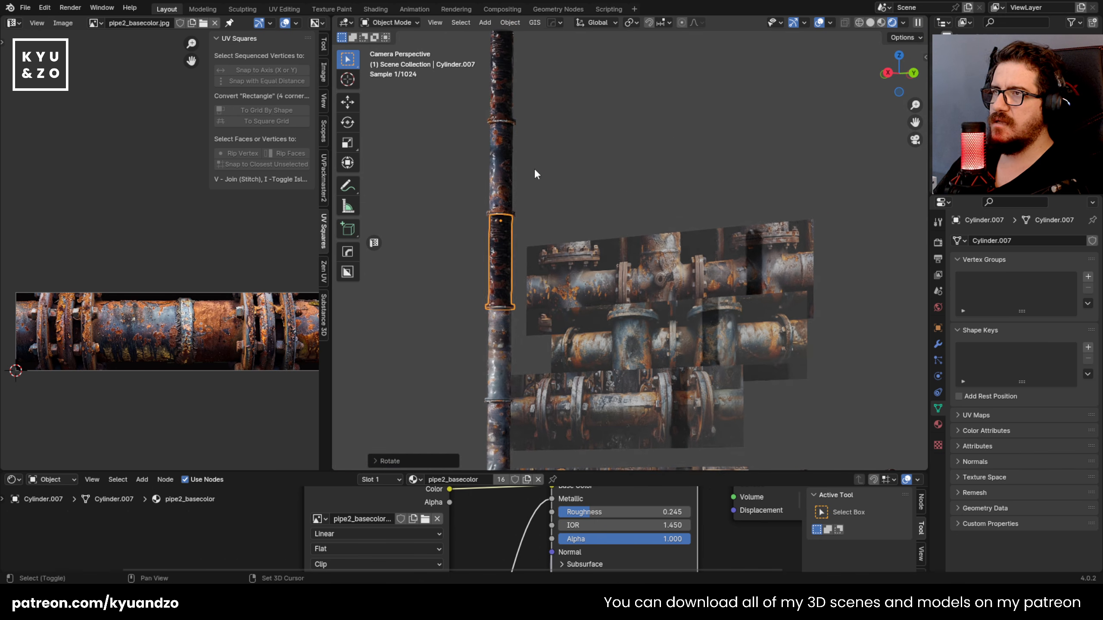
pyautogui.click(534, 168)
pyautogui.click(494, 157)
pyautogui.press('r')
pyautogui.press('a')
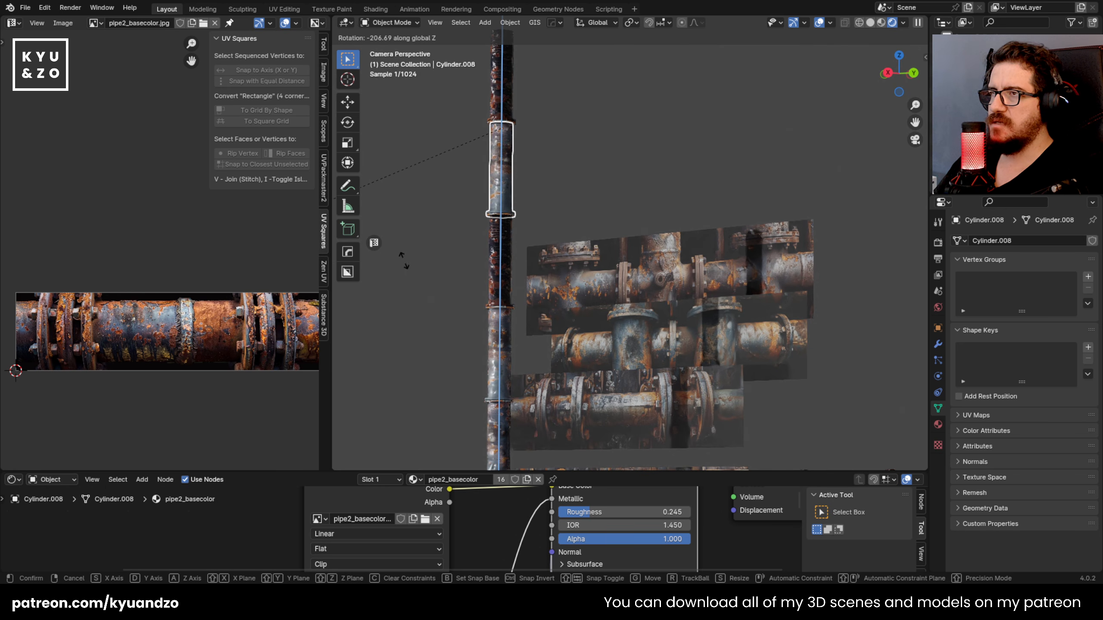
pyautogui.click(382, 250)
# Step: Delete the upright pipe segments below the horizontal pipe, including the small leftover piece near the floor
pyautogui.scroll(-5, 439, 182)
pyautogui.keyDown('shift'); pyautogui.moveTo(704, 308); pyautogui.dragTo(640, 214, button='middle'); pyautogui.keyUp('shift')
pyautogui.click(608, 313)
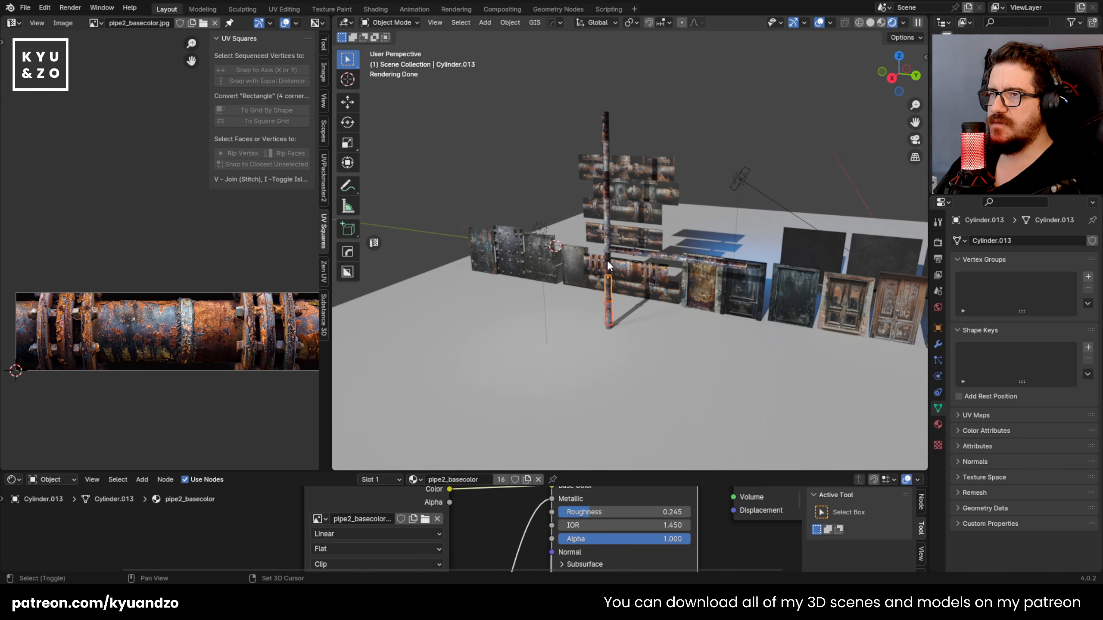
pyautogui.scroll(3, 608, 265)
pyautogui.click(580, 250)
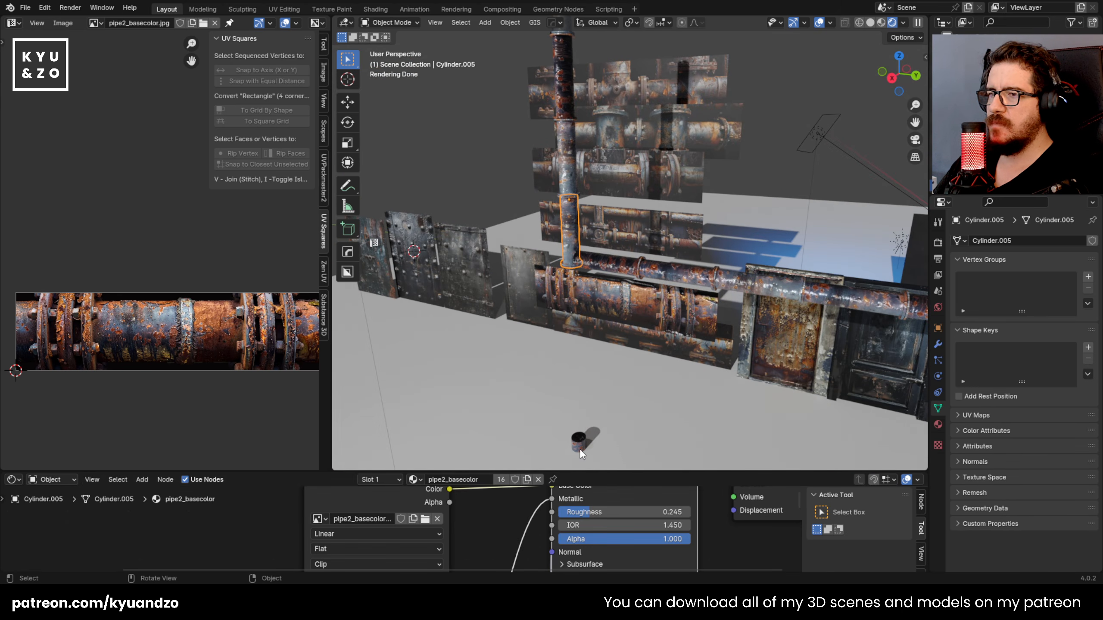
pyautogui.click(579, 448)
pyautogui.press('Delete')
# Step: Delete the three upright segments directly above the horizontal pipe and all segments of the horizontal run
pyautogui.click(573, 216)
pyautogui.keyDown('shift'); pyautogui.click(568, 170); pyautogui.keyUp('shift')
pyautogui.keyDown('shift'); pyautogui.click(564, 101); pyautogui.keyUp('shift')
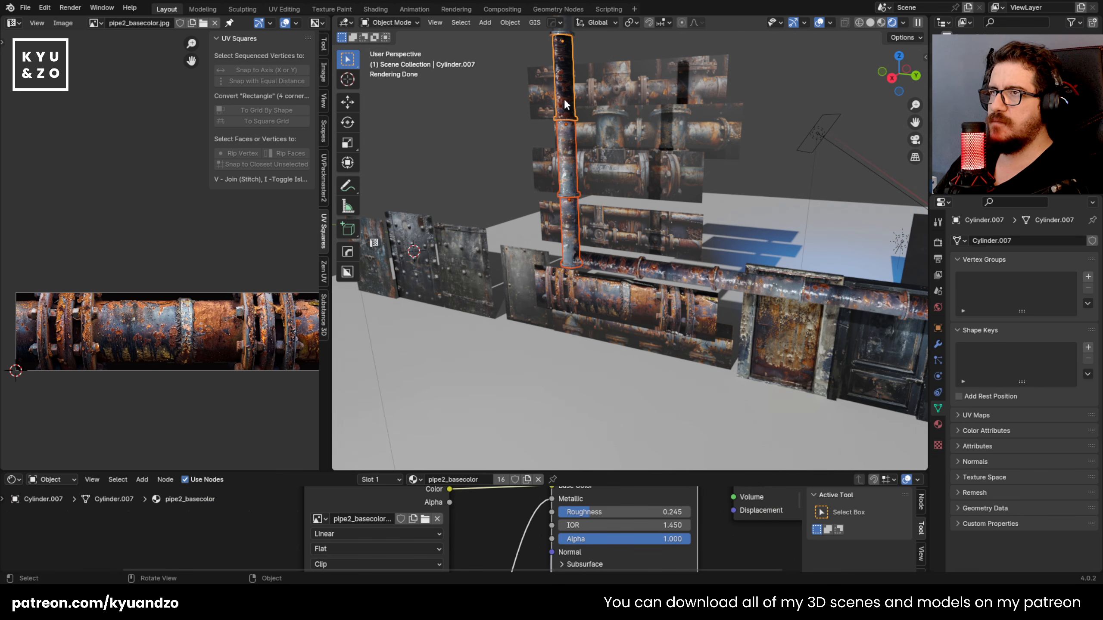
pyautogui.press('Delete')
pyautogui.click(691, 280)
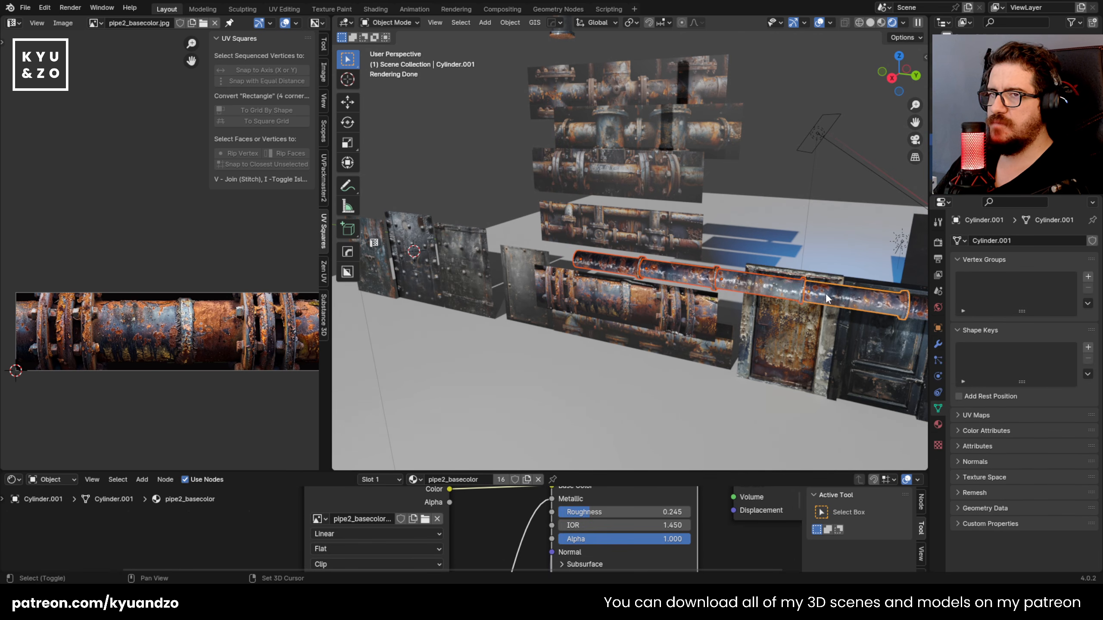
pyautogui.keyDown('shift'); pyautogui.click(824, 296); pyautogui.keyUp('shift')
pyautogui.press('Delete')
# Step: Duplicate the pipe3_basecolor photo plane and move the copy along the X axis in front of the other planes
pyautogui.keyDown('shift'); pyautogui.moveTo(695, 261); pyautogui.dragTo(736, 314, button='middle'); pyautogui.keyUp('shift')
pyautogui.click(564, 322)
pyautogui.scroll(1, 579, 359)
pyautogui.click(581, 315)
pyautogui.scroll(2, 584, 334)
pyautogui.scroll(1, 584, 334)
pyautogui.keyDown('shift'); pyautogui.moveTo(581, 290); pyautogui.dragTo(575, 237, button='middle'); pyautogui.keyUp('shift')
pyautogui.keyDown('shift'); pyautogui.moveTo(529, 191); pyautogui.dragTo(624, 123, button='middle'); pyautogui.keyUp('shift')
pyautogui.click(580, 166)
pyautogui.hotkey('shift', 'd')
pyautogui.press('s')
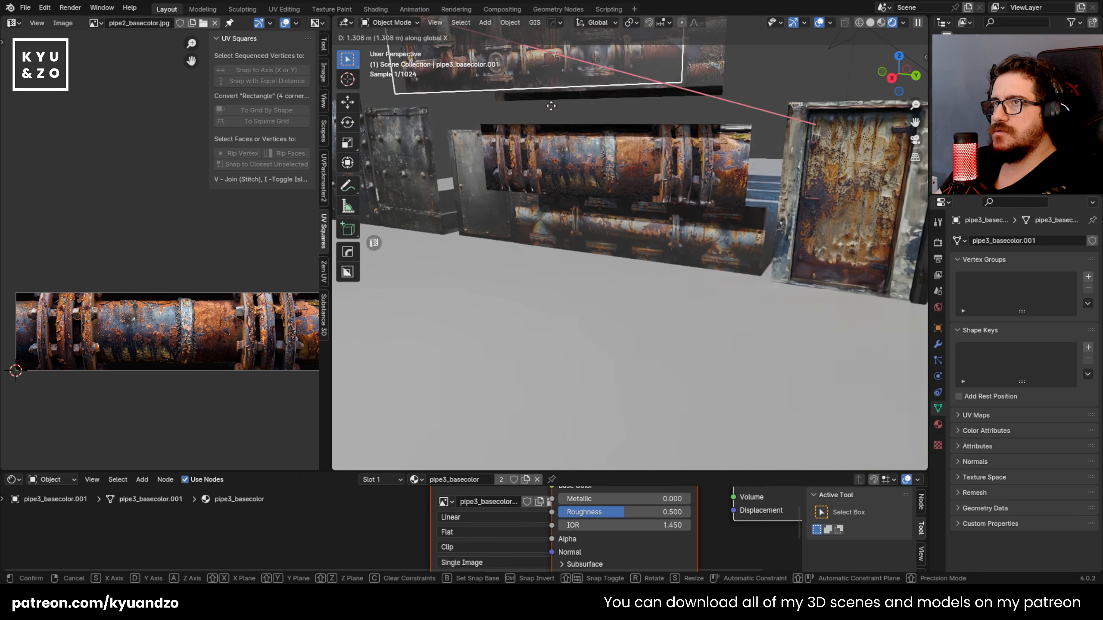
pyautogui.click(556, 106)
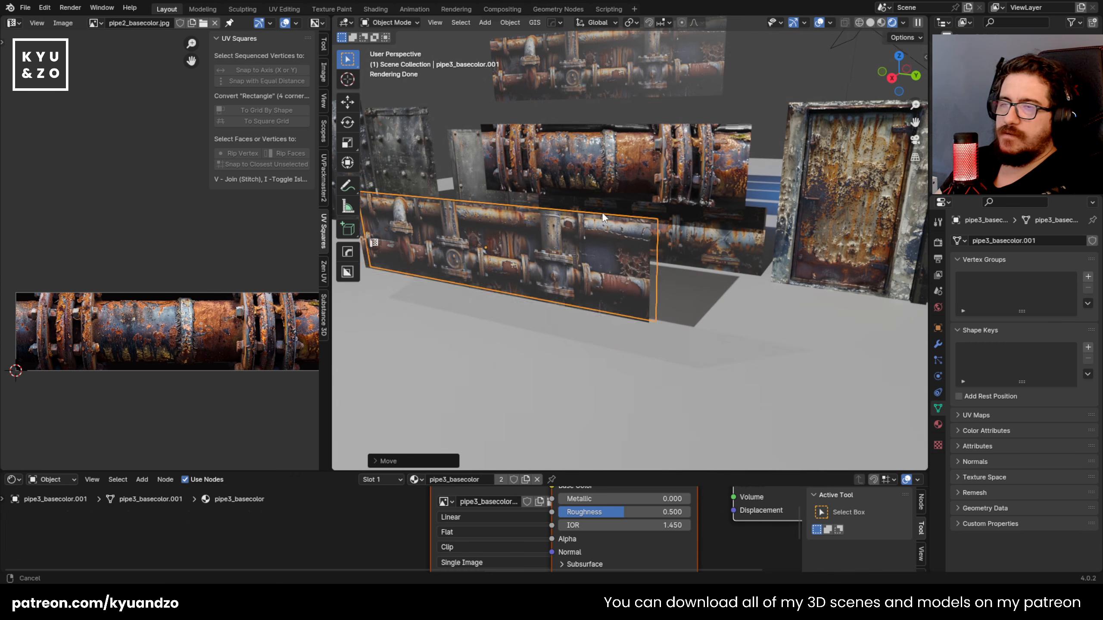
# Step: Add the pipe3 metallic, roughness and normal maps to the copy's material and place the Textures frame below the base color node
pyautogui.keyDown('shift'); pyautogui.moveTo(597, 216); pyautogui.dragTo(643, 285, button='middle'); pyautogui.keyUp('shift')
pyautogui.scroll(2, 643, 284)
pyautogui.keyDown('shift'); pyautogui.moveTo(625, 230); pyautogui.dragTo(622, 248, button='middle'); pyautogui.keyUp('shift')
pyautogui.scroll(1, 622, 249)
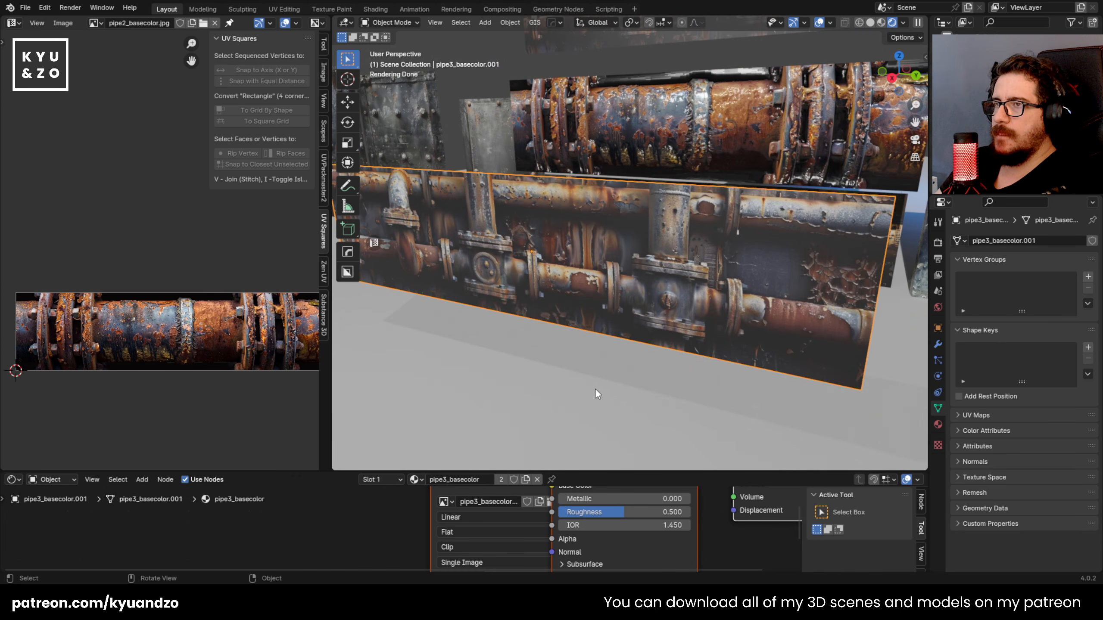
pyautogui.moveTo(498, 472); pyautogui.dragTo(497, 324)
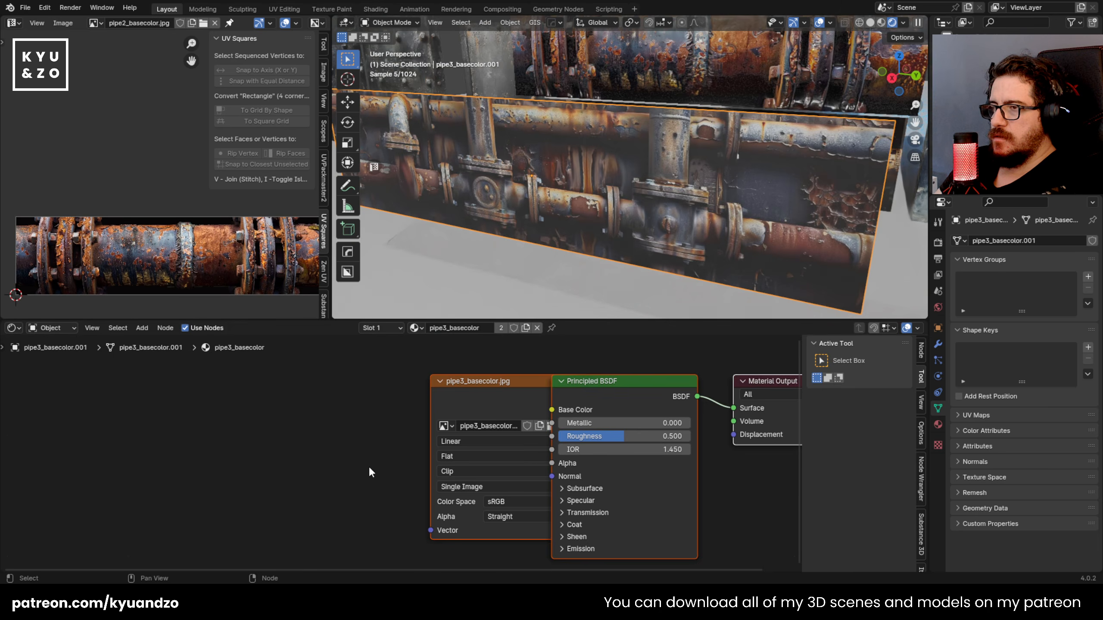
pyautogui.moveTo(402, 416); pyautogui.dragTo(280, 473)
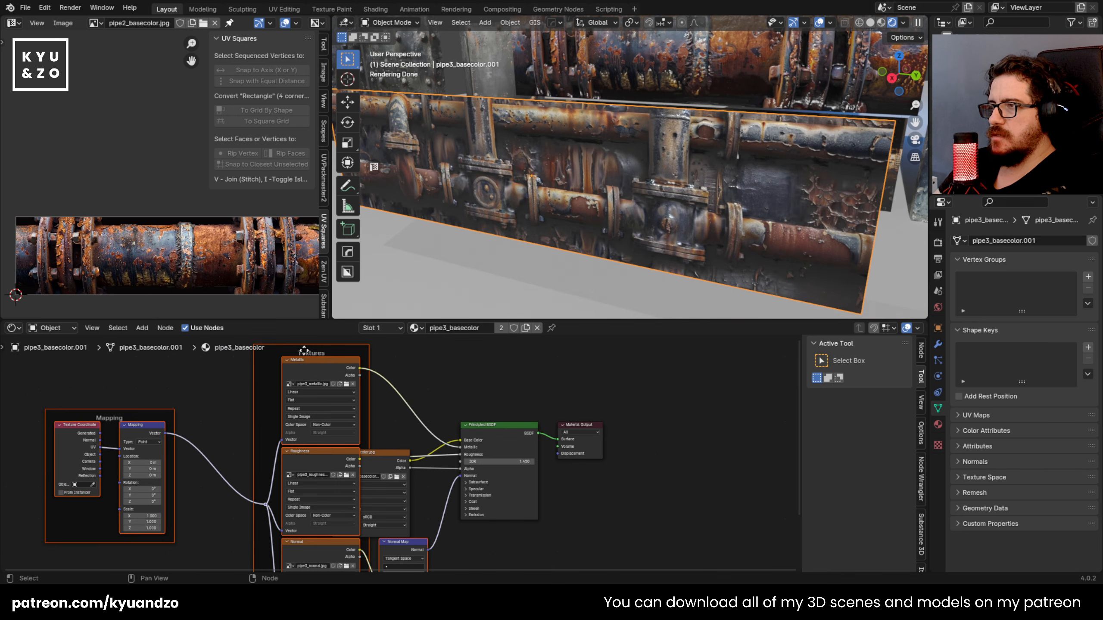
pyautogui.press('g')
pyautogui.click(349, 570)
pyautogui.click(323, 437)
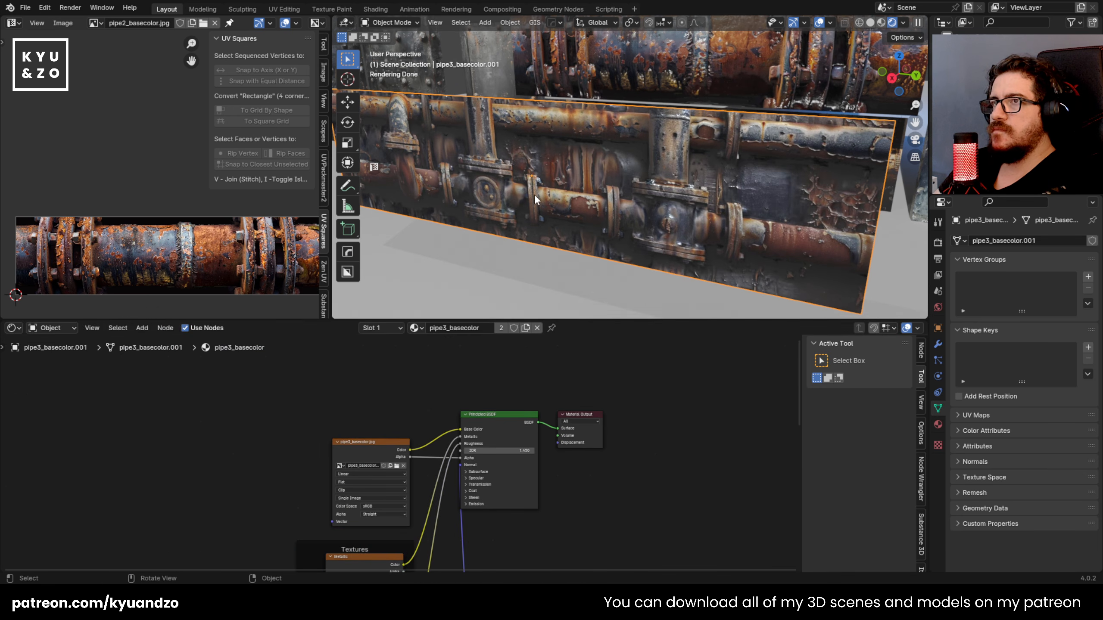
# Step: Move the duplicated pipe3 plane up and away from the other photo planes into open space
pyautogui.scroll(-2, 530, 208)
pyautogui.moveTo(560, 183); pyautogui.dragTo(565, 243, button='middle')
pyautogui.scroll(4, 541, 165)
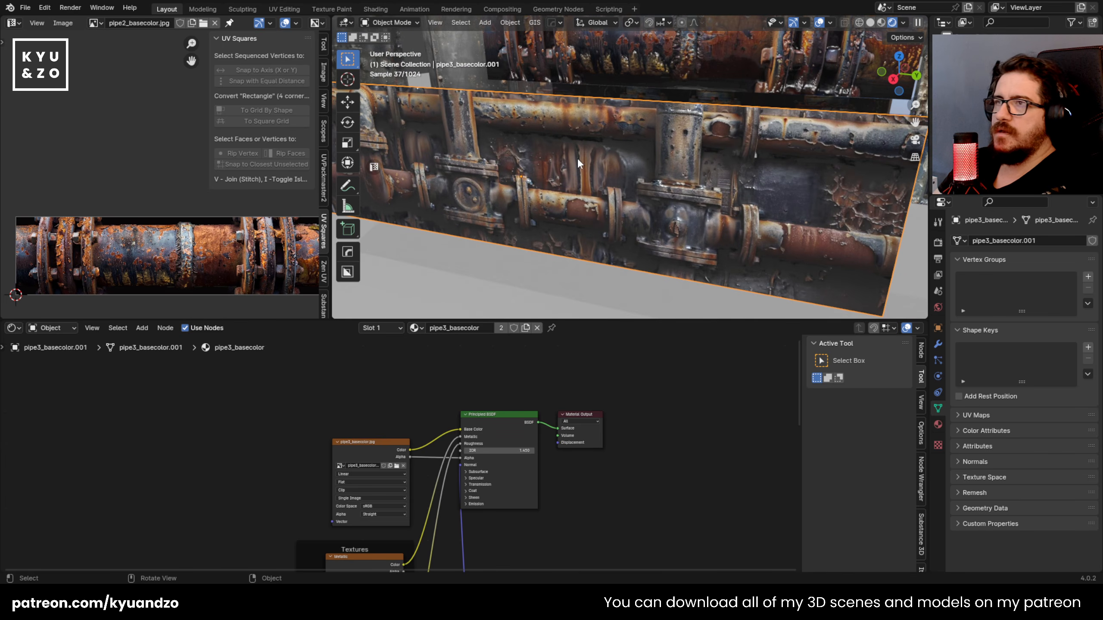
pyautogui.keyDown('alt'); pyautogui.moveTo(674, 131); pyautogui.dragTo(566, 237, button='middle'); pyautogui.keyUp('alt')
pyautogui.scroll(-7, 672, 190)
pyautogui.press('g')
pyautogui.click(799, 51)
pyautogui.keyDown('shift'); pyautogui.moveTo(636, 155); pyautogui.dragTo(534, 202, button='middle'); pyautogui.keyUp('shift')
pyautogui.press('g')
pyautogui.click(679, 97)
# Step: In the right orthographic view, knife along the upper outline of the rightmost valve and pipe end and delete the background face above it
pyautogui.keyDown('shift'); pyautogui.moveTo(673, 143); pyautogui.dragTo(639, 149, button='middle'); pyautogui.keyUp('shift')
pyautogui.scroll(5, 651, 195)
pyautogui.scroll(-5, 628, 171)
pyautogui.scroll(6, 639, 149)
pyautogui.press('Tab')
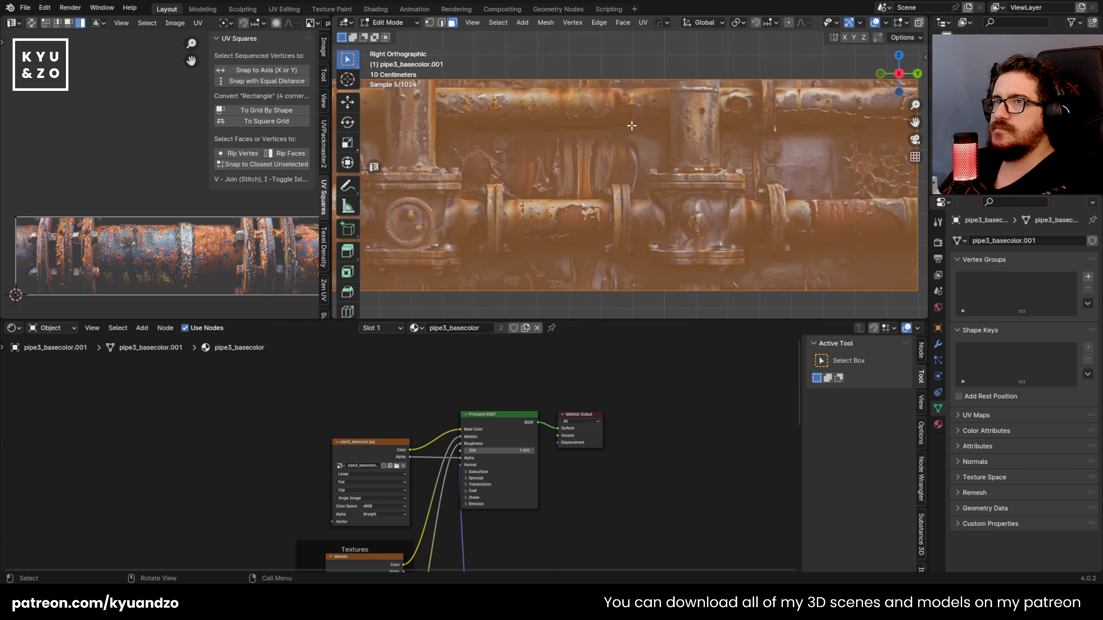
pyautogui.keyDown('shift'); pyautogui.moveTo(709, 101); pyautogui.dragTo(574, 132, button='middle'); pyautogui.keyUp('shift')
pyautogui.scroll(1, 574, 132)
pyautogui.press('k')
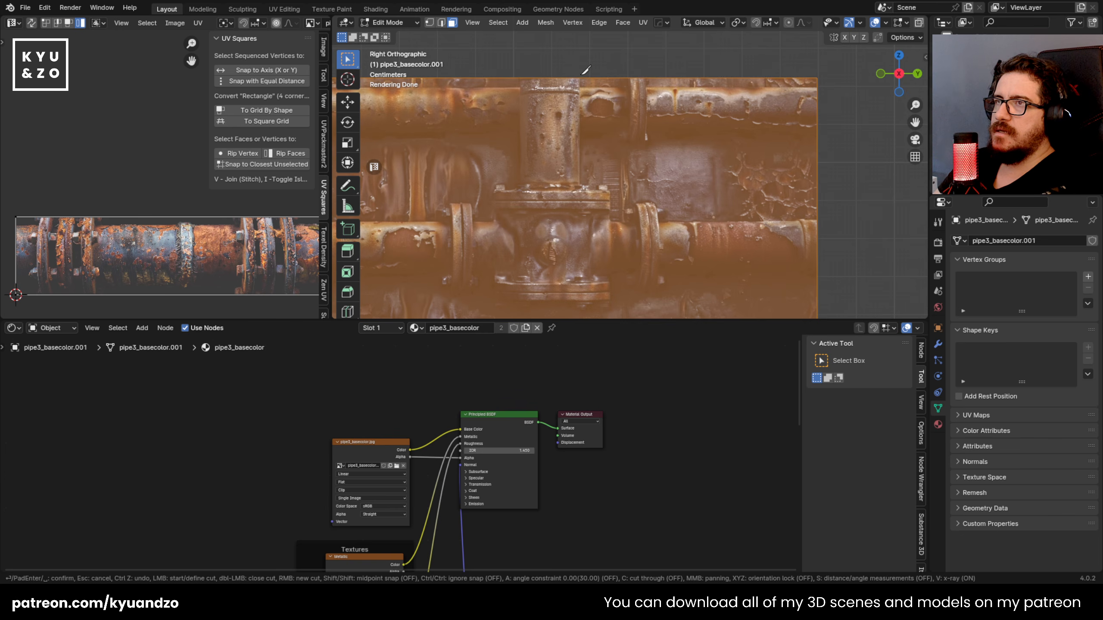
pyautogui.click(581, 77)
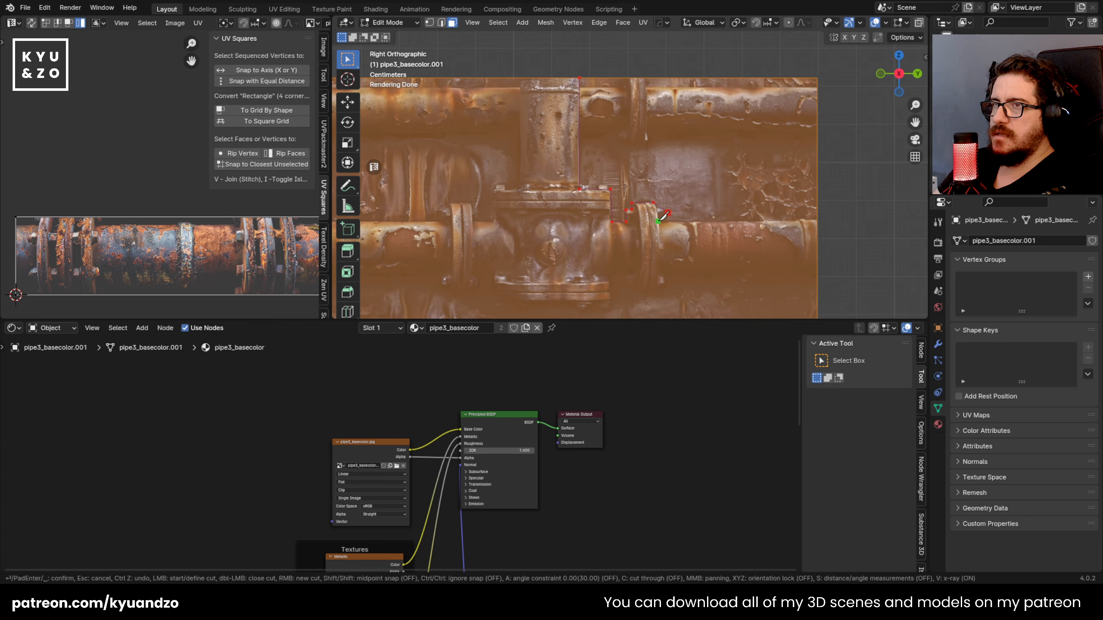
pyautogui.press('Return')
pyautogui.press('x')
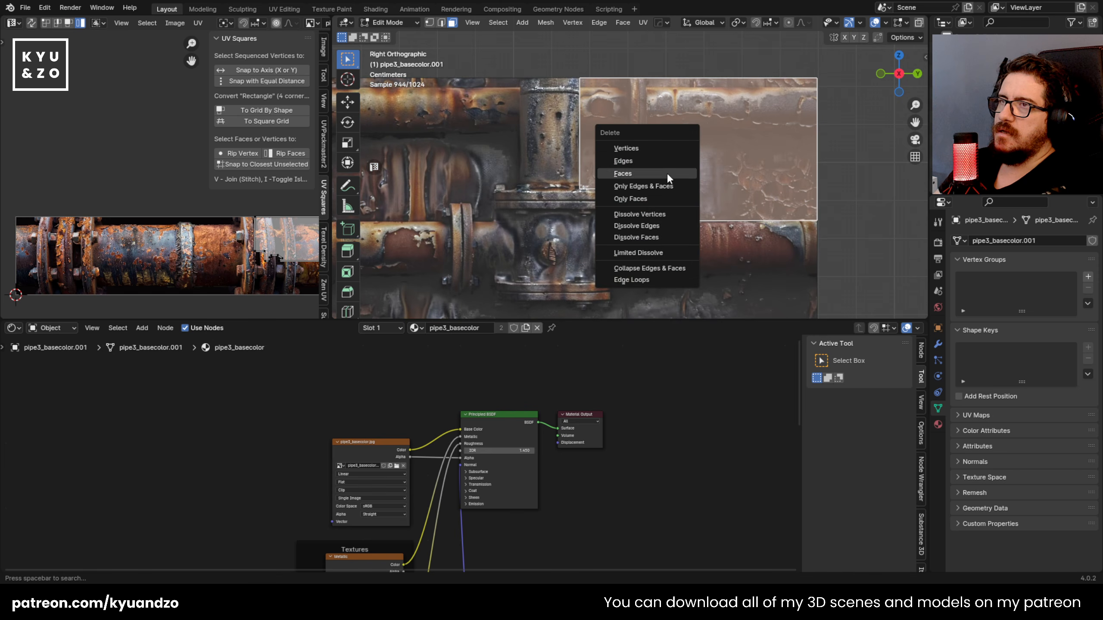
pyautogui.click(667, 173)
# Step: Knife along the underside of the right pipe end, flange and rightmost valve, and delete the background face below
pyautogui.keyDown('shift'); pyautogui.moveTo(699, 250); pyautogui.dragTo(675, 165, button='middle'); pyautogui.keyUp('shift')
pyautogui.scroll(2, 680, 183)
pyautogui.press('k')
pyautogui.click(866, 199)
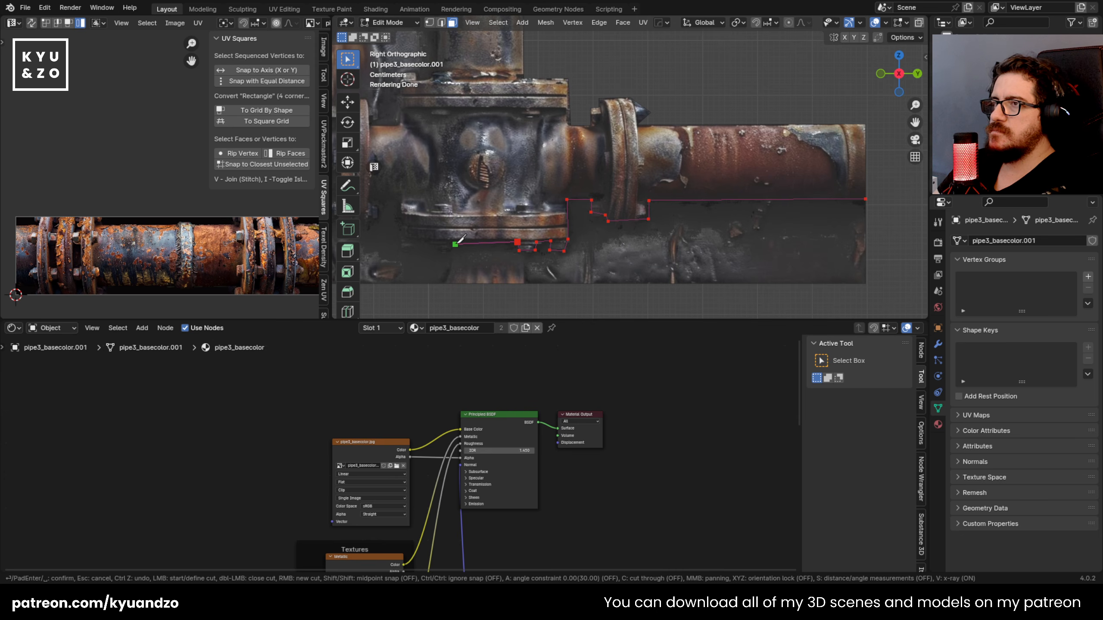
pyautogui.hotkey('ctrl', 'z')
pyautogui.click(522, 251)
pyautogui.click(522, 282)
pyautogui.press('Return')
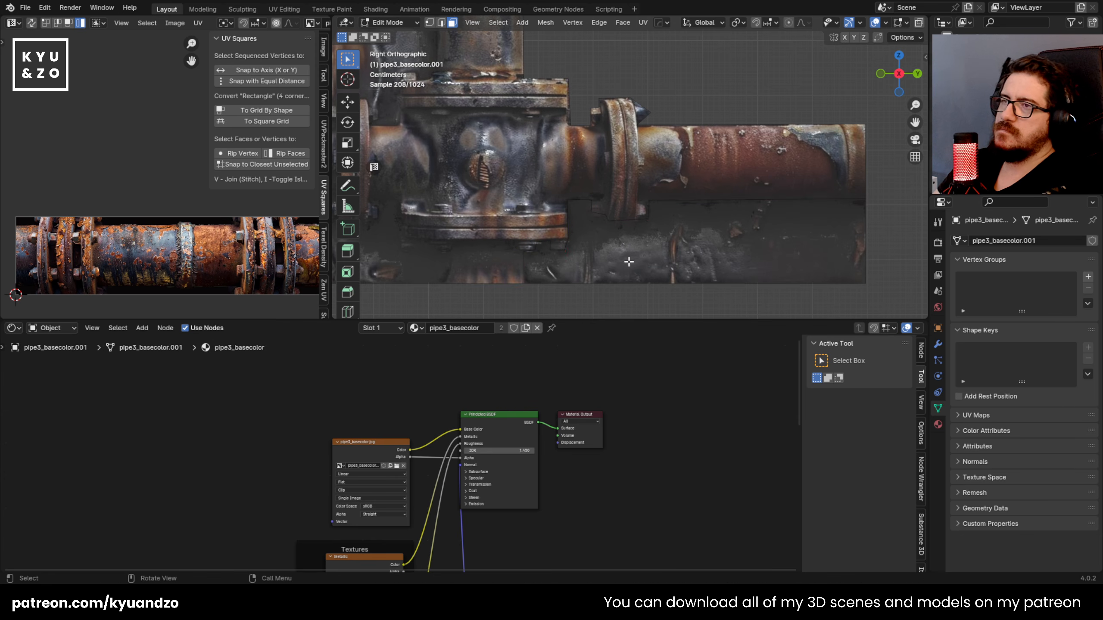
pyautogui.click(633, 255)
pyautogui.press('x')
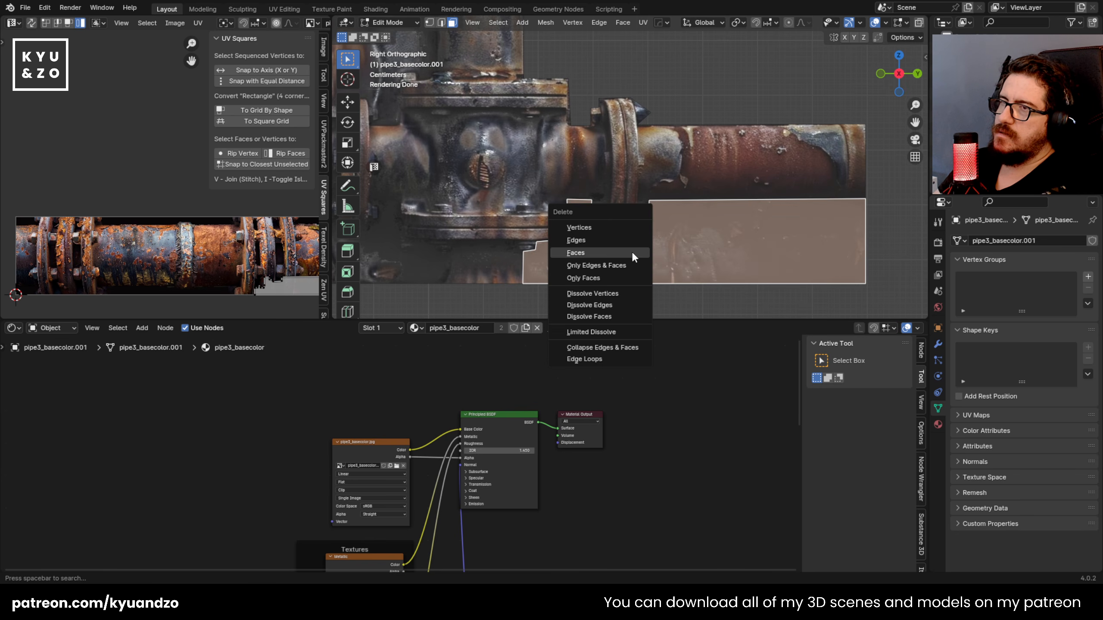
pyautogui.click(631, 251)
pyautogui.scroll(-4, 552, 263)
pyautogui.press('Tab')
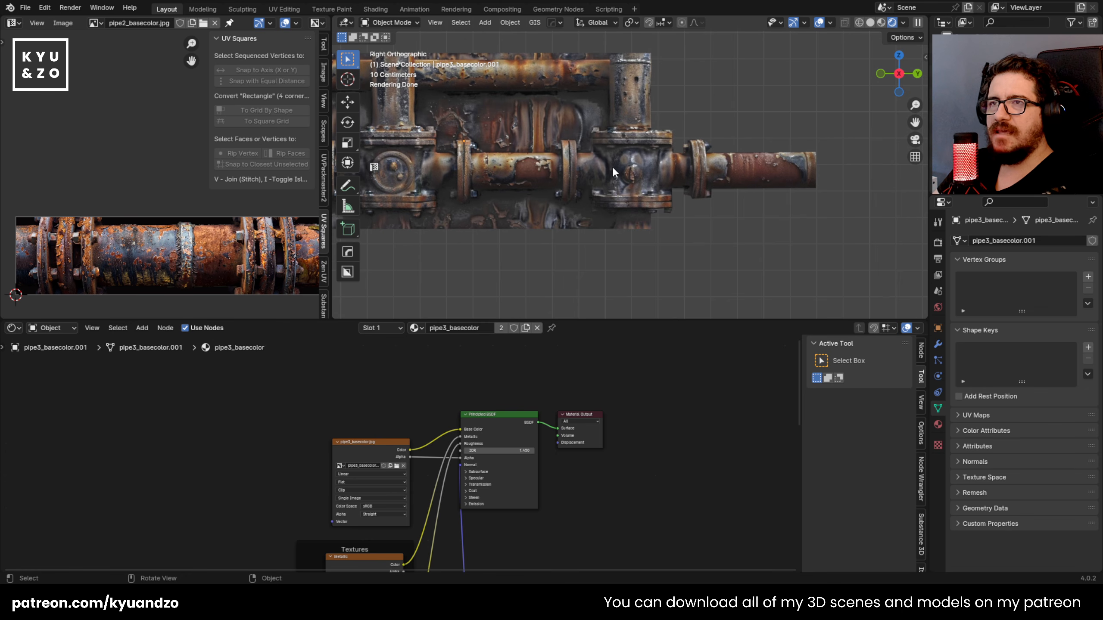
# Step: Knife along the underside of the pipe between the two valves, around the flange and lower stub, and delete the background below
pyautogui.scroll(4, 621, 166)
pyautogui.press('Tab')
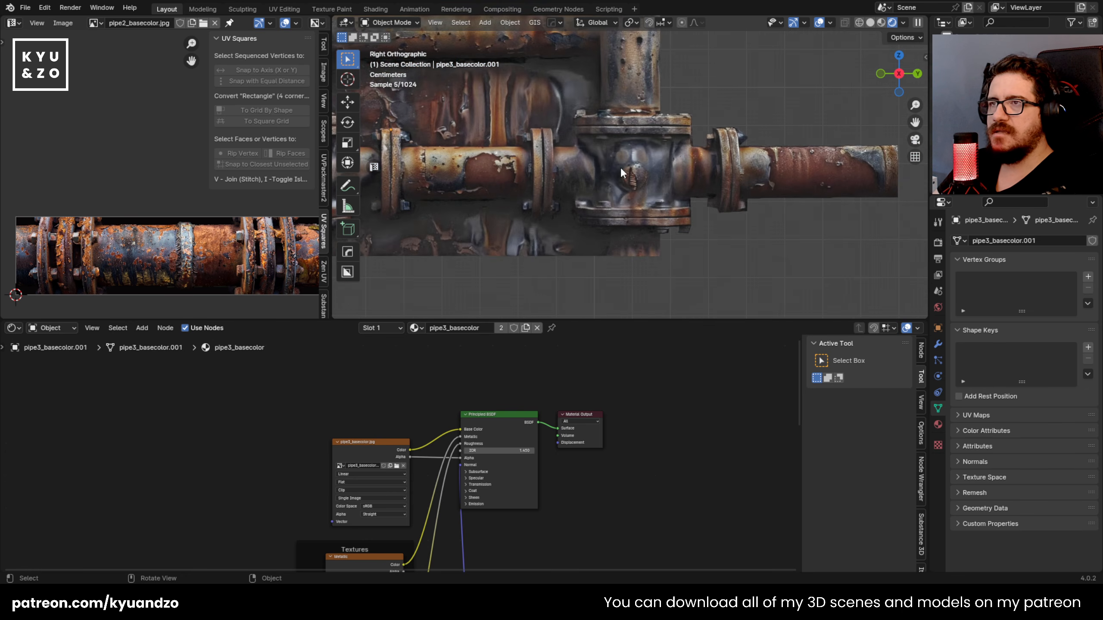
pyautogui.scroll(3, 672, 187)
pyautogui.press('k')
pyautogui.click(745, 282)
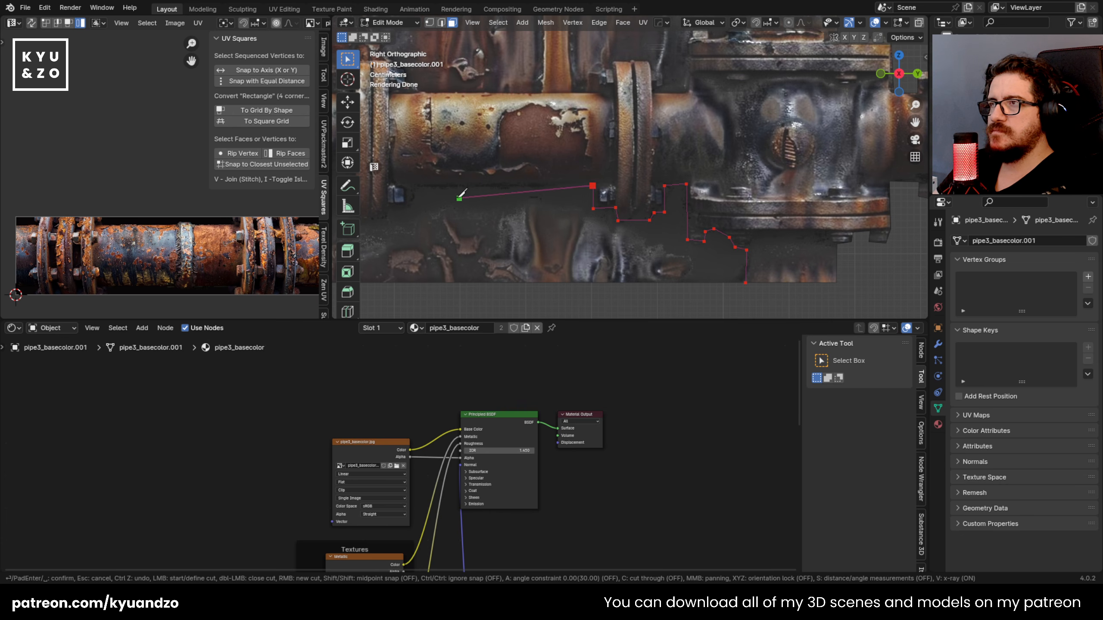
pyautogui.click(409, 282)
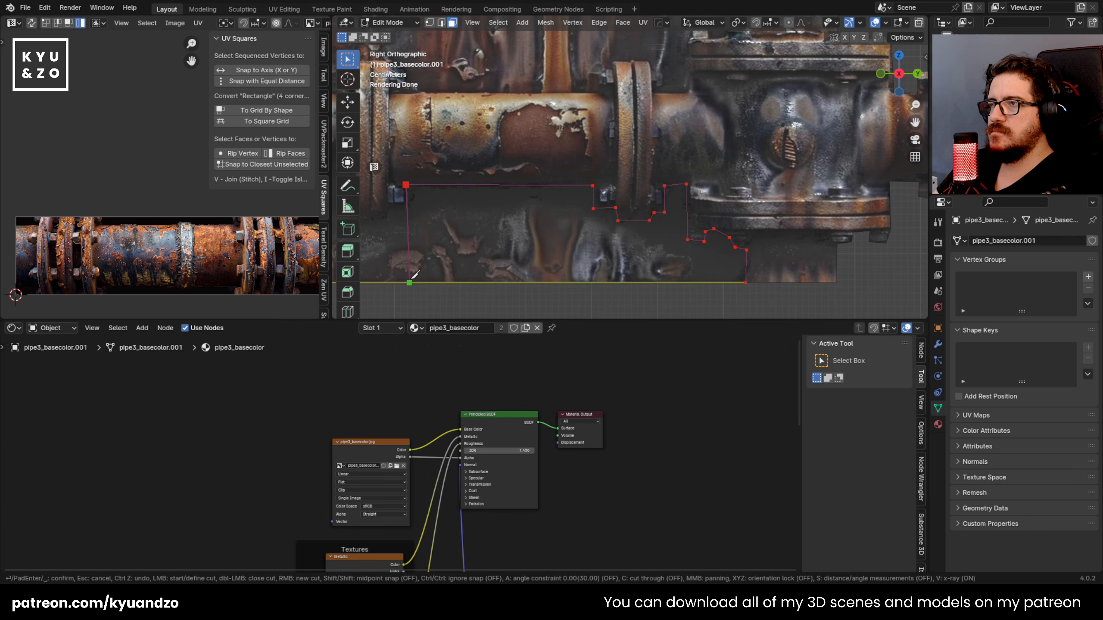
pyautogui.press('Return')
pyautogui.hotkey('alt', 'a')
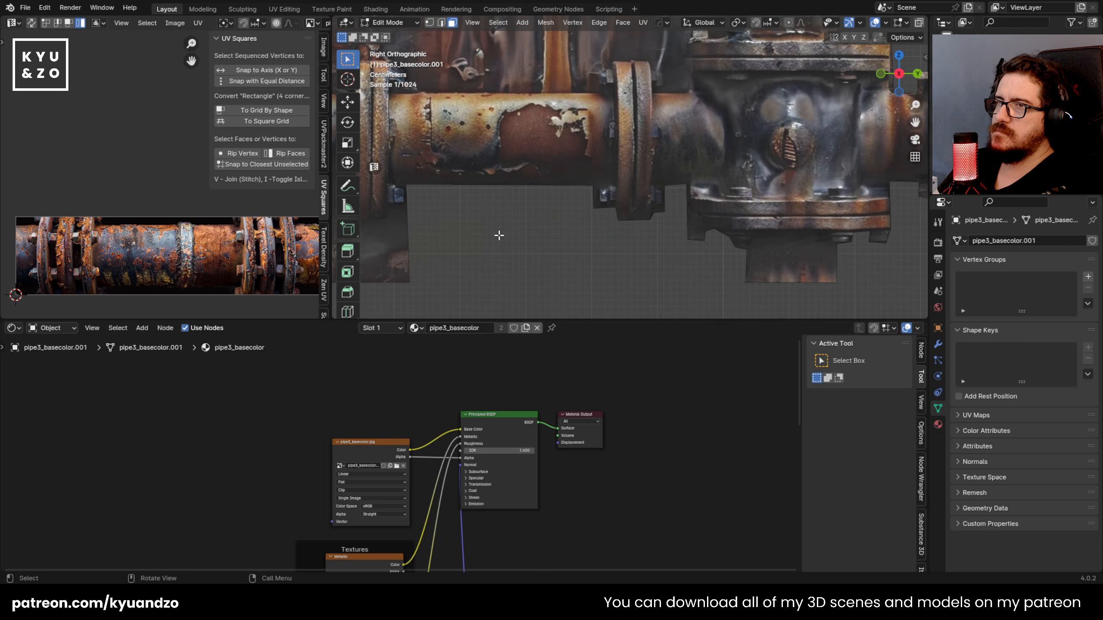
# Step: Knife around the area between the two upright pipes, following the valves and flanges, and delete the enclosed background faces
pyautogui.scroll(-6, 504, 226)
pyautogui.scroll(2, 538, 223)
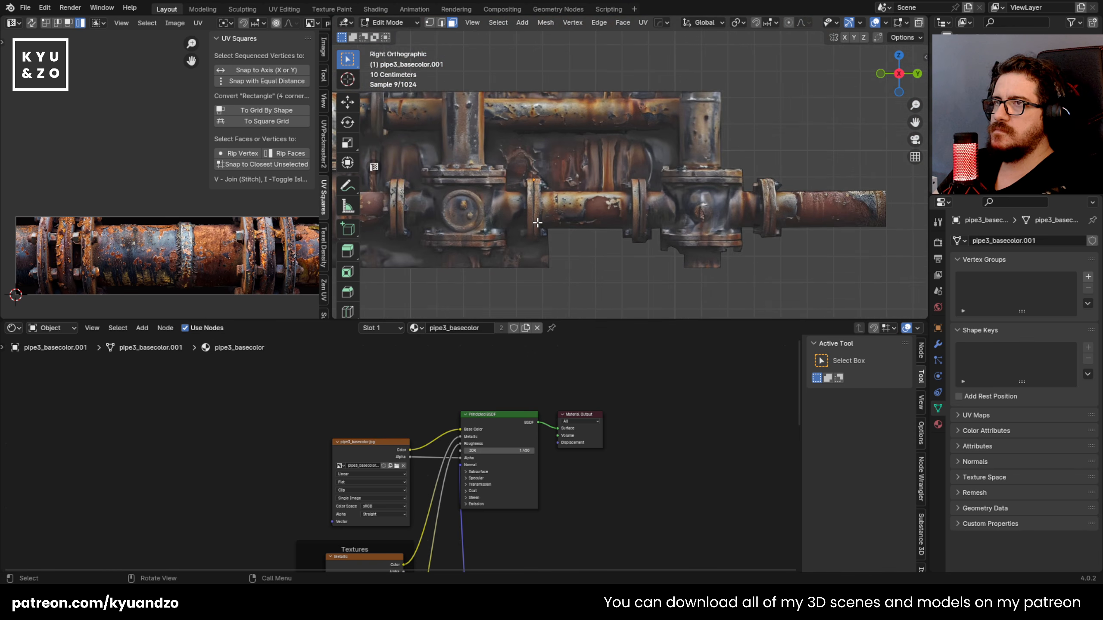
pyautogui.press('k')
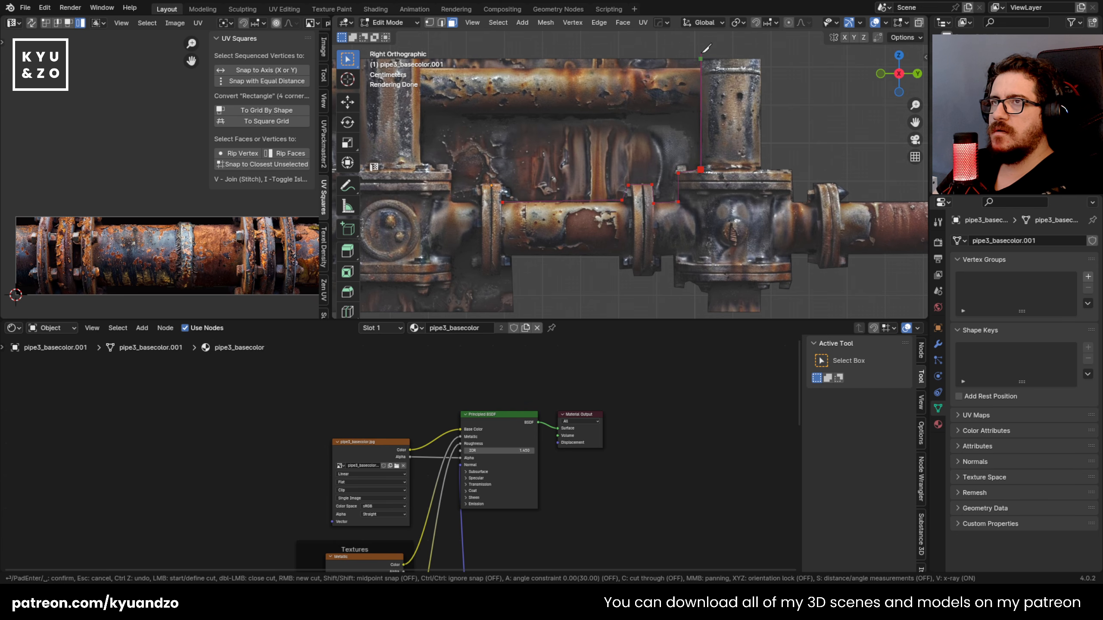
pyautogui.press('Return')
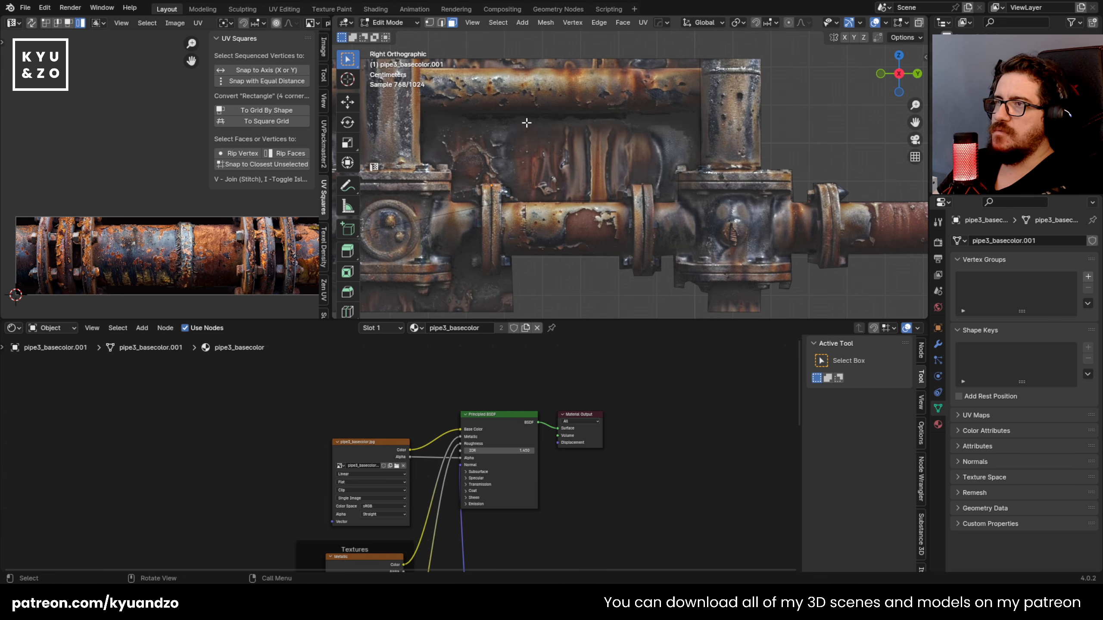
pyautogui.keyDown('shift'); pyautogui.moveTo(527, 122); pyautogui.dragTo(592, 145, button='middle'); pyautogui.keyUp('shift')
pyautogui.press('k')
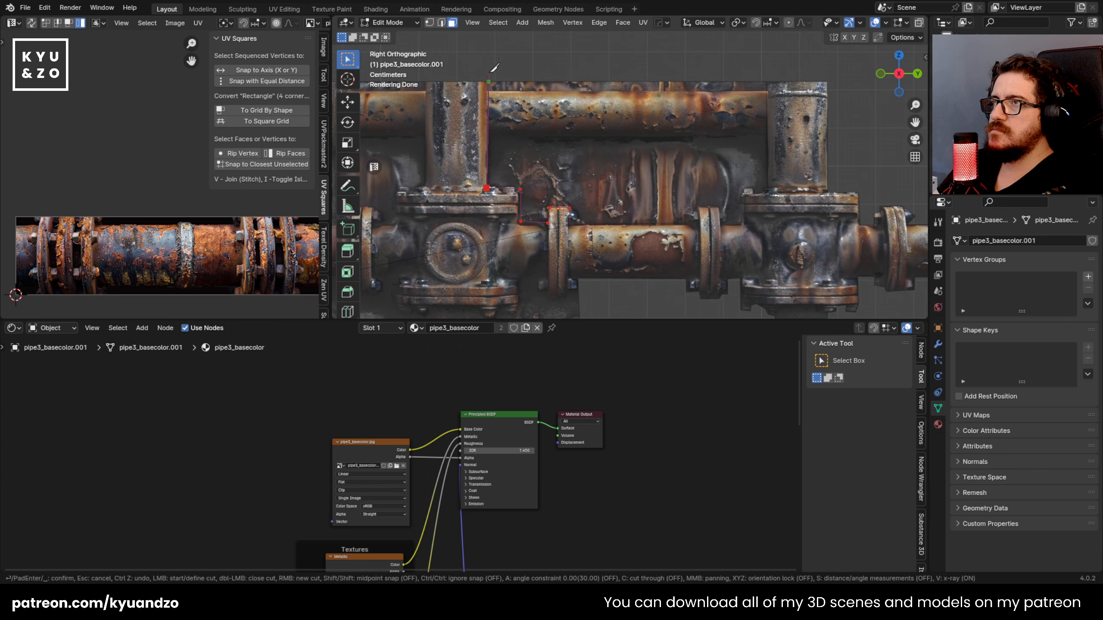
pyautogui.press('Escape')
pyautogui.rightClick(513, 100)
pyautogui.press('Escape')
pyautogui.scroll(-5, 596, 192)
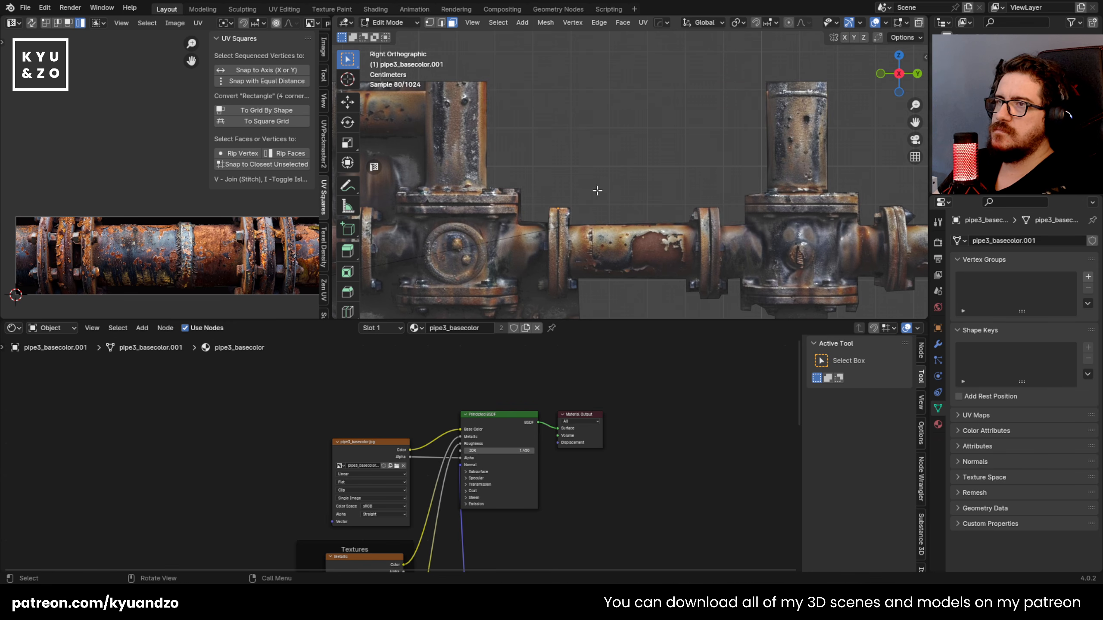
# Step: Knife along the outer edge of the connecting pipe's left flange and delete the mesh containing the left valve and remaining pipes
pyautogui.press('Tab')
pyautogui.press('Tab')
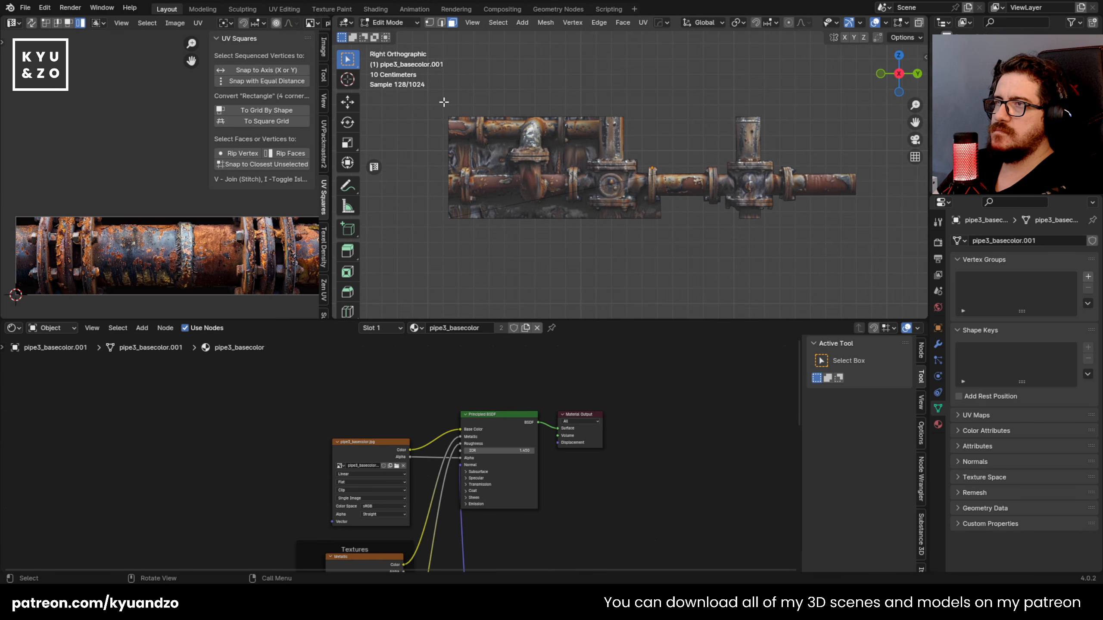
pyautogui.press('a')
pyautogui.scroll(3, 634, 170)
pyautogui.press('k')
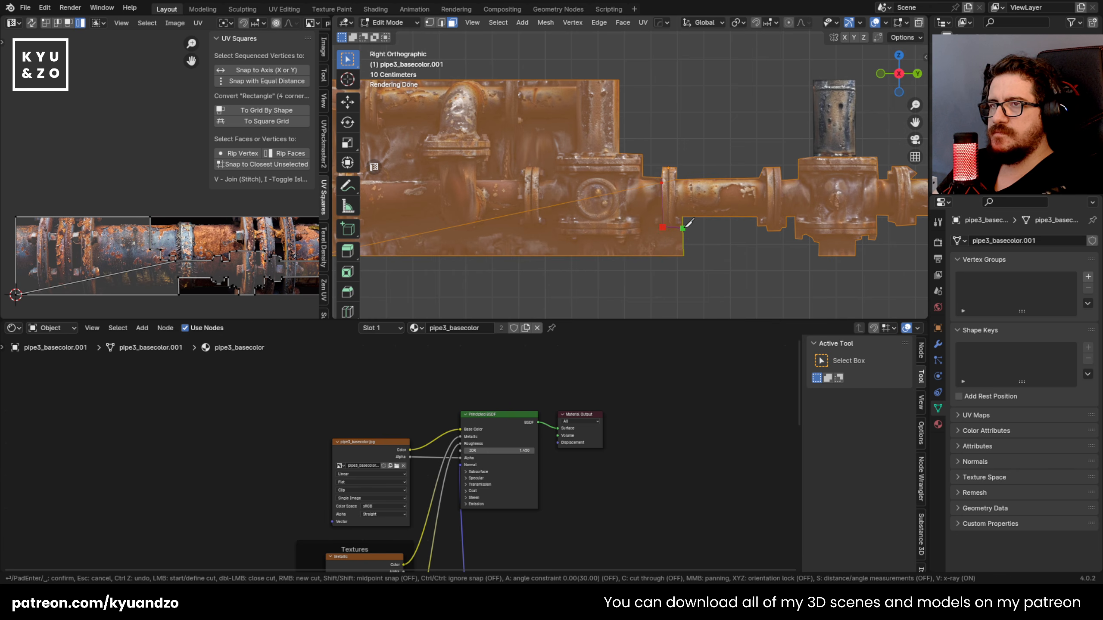
pyautogui.press('Return')
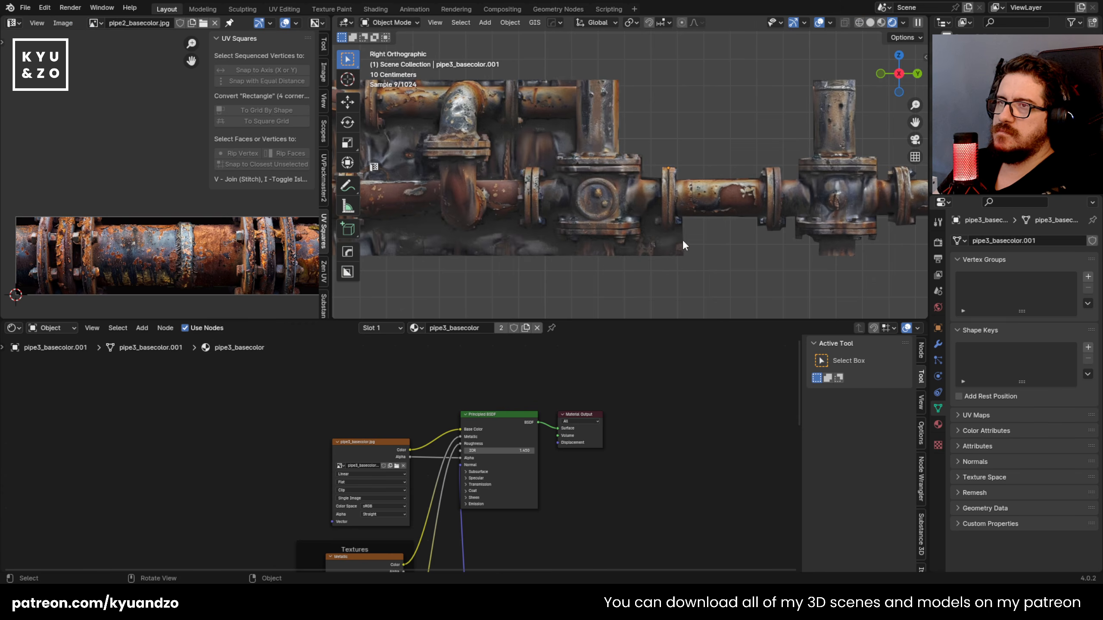
pyautogui.click(575, 174)
pyautogui.keyDown('shift'); pyautogui.click(582, 240); pyautogui.keyUp('shift')
pyautogui.press('x')
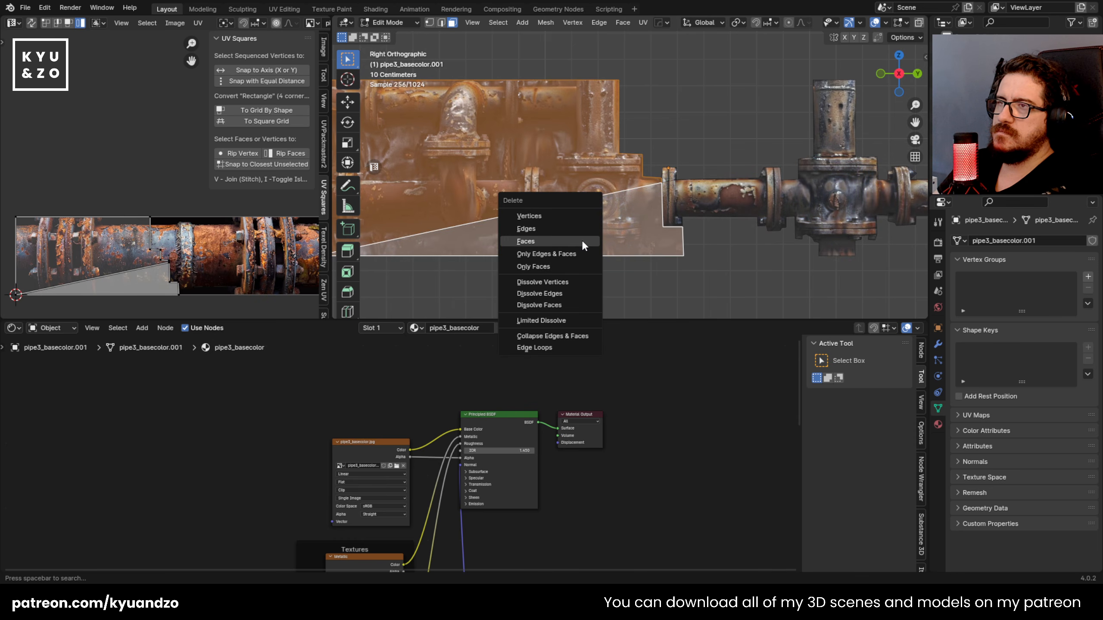
pyautogui.click(584, 242)
pyautogui.press('Tab')
pyautogui.click(692, 243)
# Step: Examine the cut-out pipe junction up close and from different angles in the perspective view
pyautogui.scroll(-2, 701, 251)
pyautogui.moveTo(630, 176); pyautogui.dragTo(581, 215, button='middle')
pyautogui.scroll(4, 603, 241)
pyautogui.scroll(-9, 603, 242)
pyautogui.scroll(5, 606, 245)
pyautogui.scroll(5, 605, 244)
pyautogui.click(638, 174)
pyautogui.scroll(-2, 632, 192)
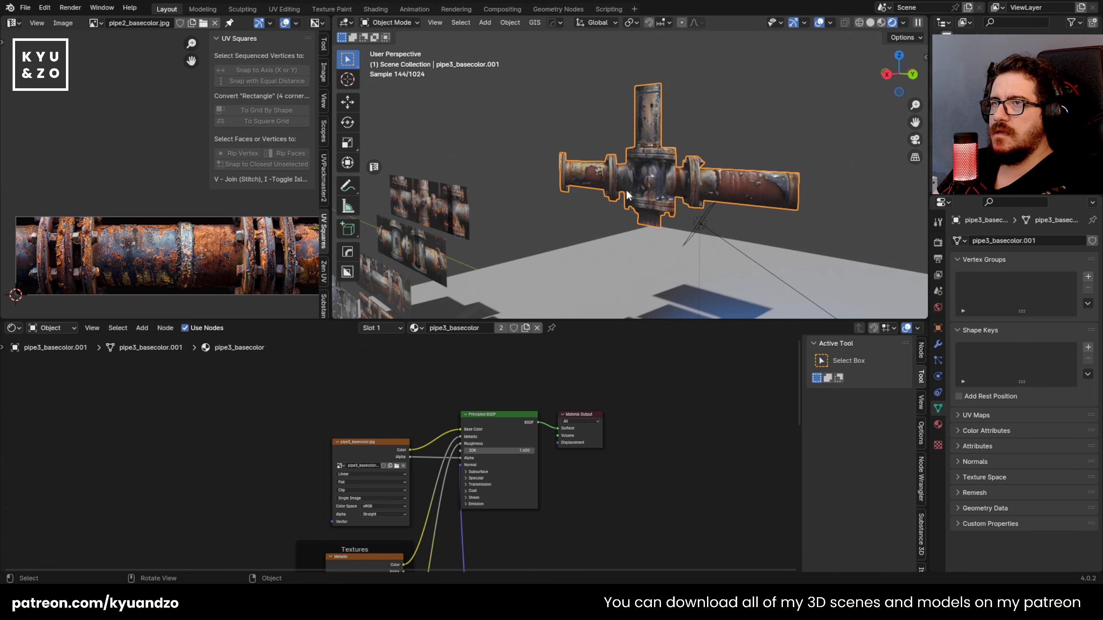
pyautogui.press('r')
pyautogui.press('a')
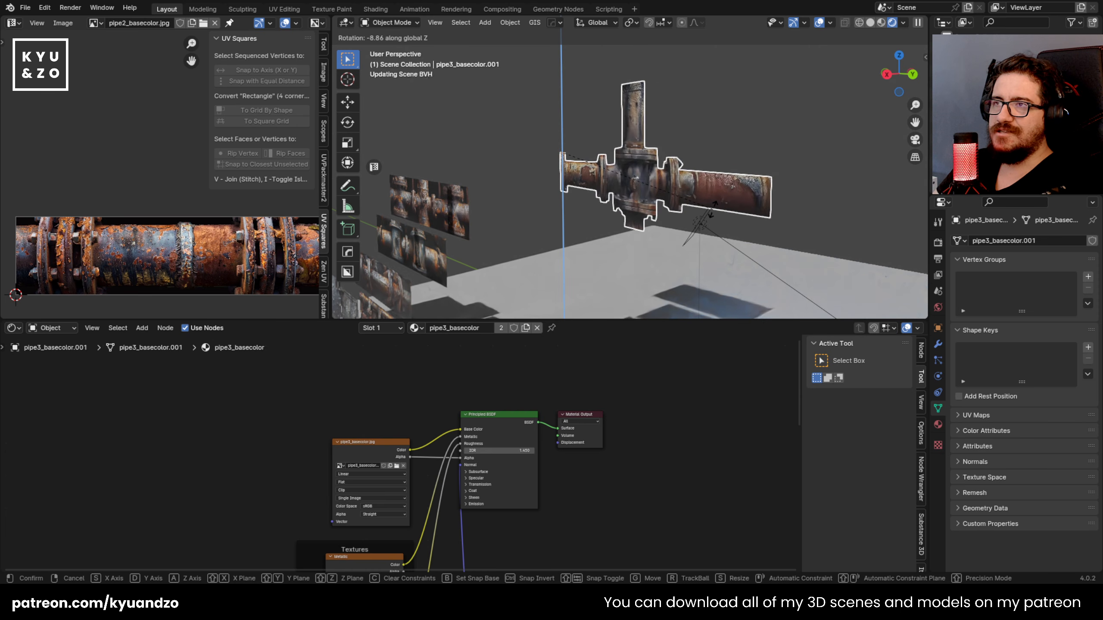
pyautogui.rightClick(582, 173)
# Step: Rotate the pipe junction slightly about the global Z axis and move it toward the row of doors
pyautogui.click(550, 158)
pyautogui.scroll(-3, 558, 210)
pyautogui.keyDown('shift'); pyautogui.moveTo(557, 210); pyautogui.dragTo(573, 191, button='middle'); pyautogui.keyUp('shift')
pyautogui.scroll(-3, 573, 191)
pyautogui.scroll(2, 572, 188)
pyautogui.scroll(-3, 578, 162)
pyautogui.click(637, 65)
pyautogui.press('g')
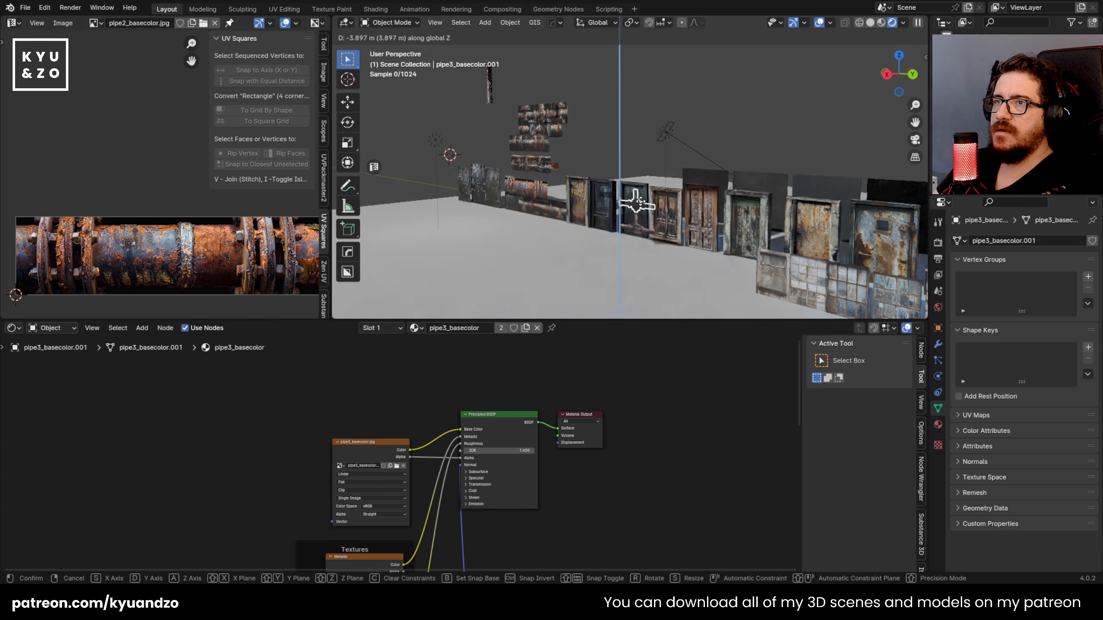
pyautogui.press('y')
pyautogui.click(613, 235)
# Step: Move the pipe junction along the Y and X axes until it hangs in front of the dark doors
pyautogui.hotkey('shift', '`')
pyautogui.press('w')
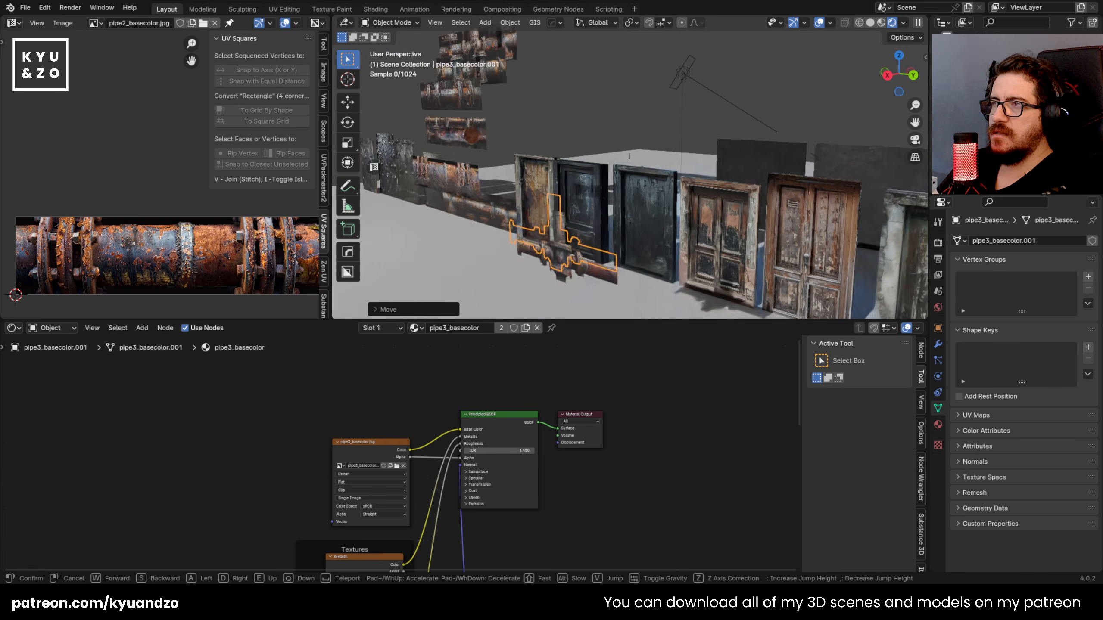
pyautogui.press('q')
pyautogui.click(630, 167)
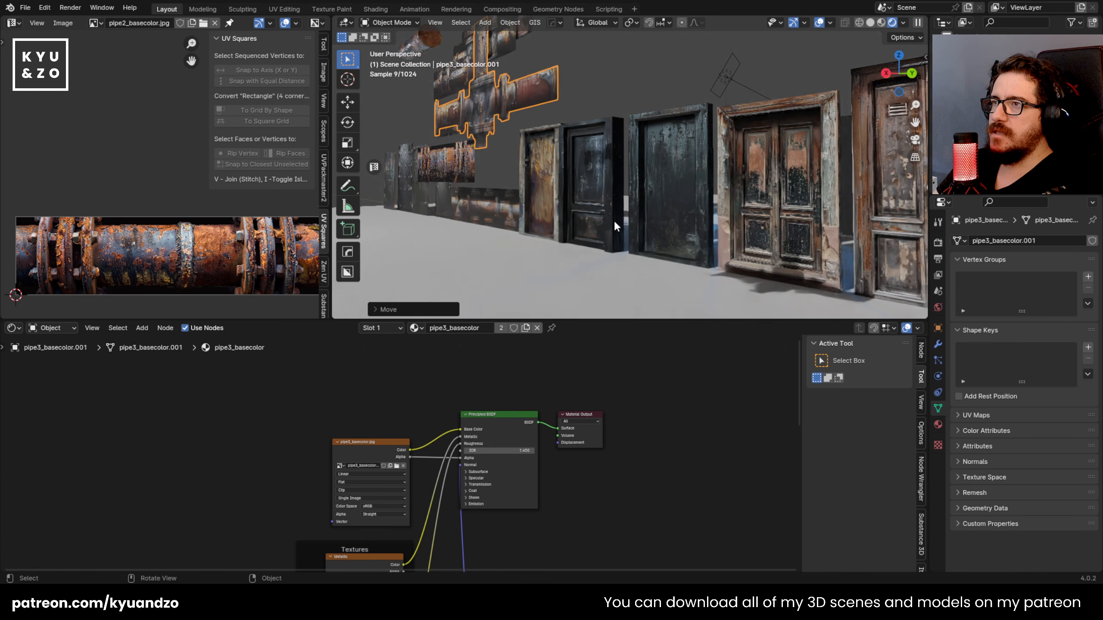
pyautogui.press('g')
pyautogui.press('y')
pyautogui.press('x')
pyautogui.click(695, 148)
# Step: Rotate the pipe junction about Z to face the view, and scale it down in front of the dark doors
pyautogui.keyDown('shift'); pyautogui.moveTo(695, 149); pyautogui.dragTo(658, 139, button='middle'); pyautogui.keyUp('shift')
pyautogui.scroll(1, 656, 141)
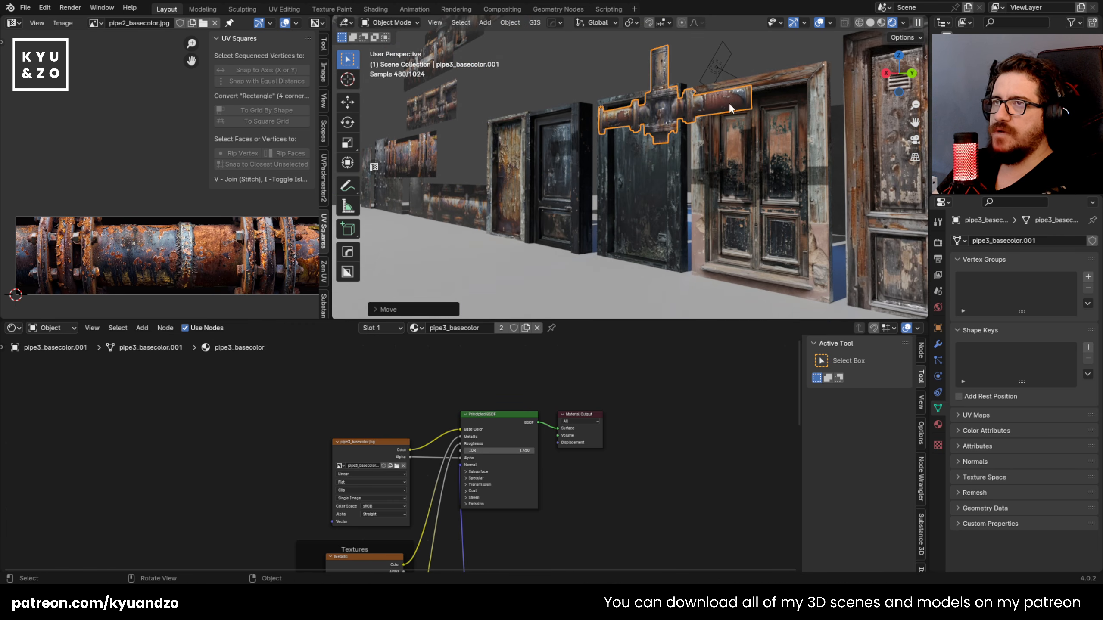
pyautogui.press('r')
pyautogui.press('z')
pyautogui.click(648, 214)
pyautogui.press('g')
pyautogui.click(646, 216)
pyautogui.press('s')
pyautogui.click(527, 206)
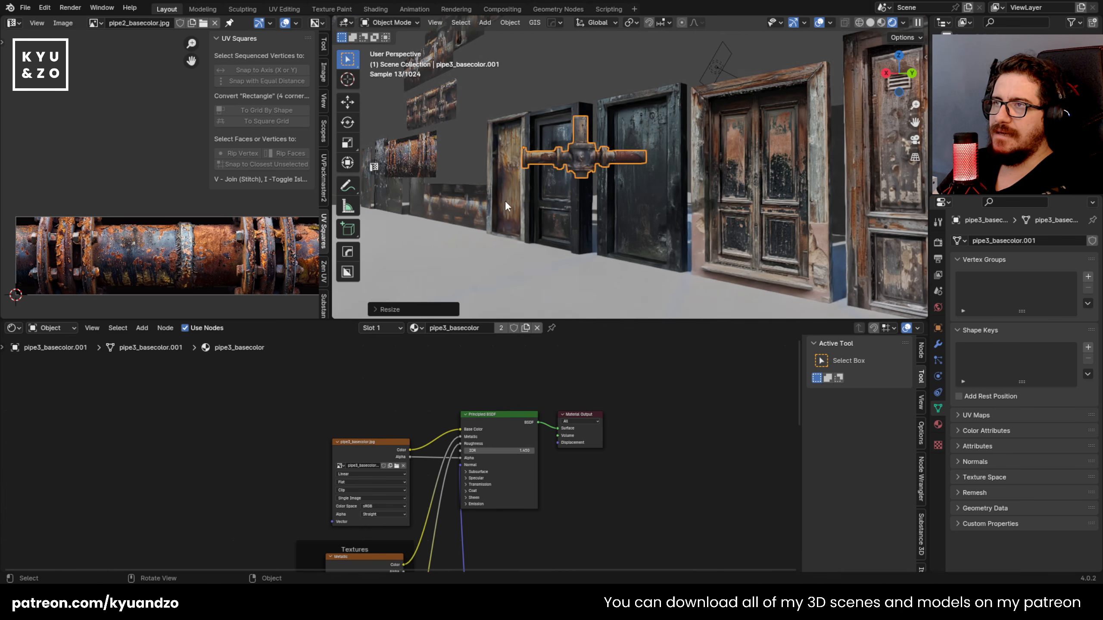
# Step: Duplicate the dark door7 panel behind the junction and rotate the copy about 42 degrees around the global Z axis
pyautogui.click(554, 207)
pyautogui.hotkey('shift', 'd')
pyautogui.press('s')
pyautogui.click(470, 241)
pyautogui.press('r')
pyautogui.press('a')
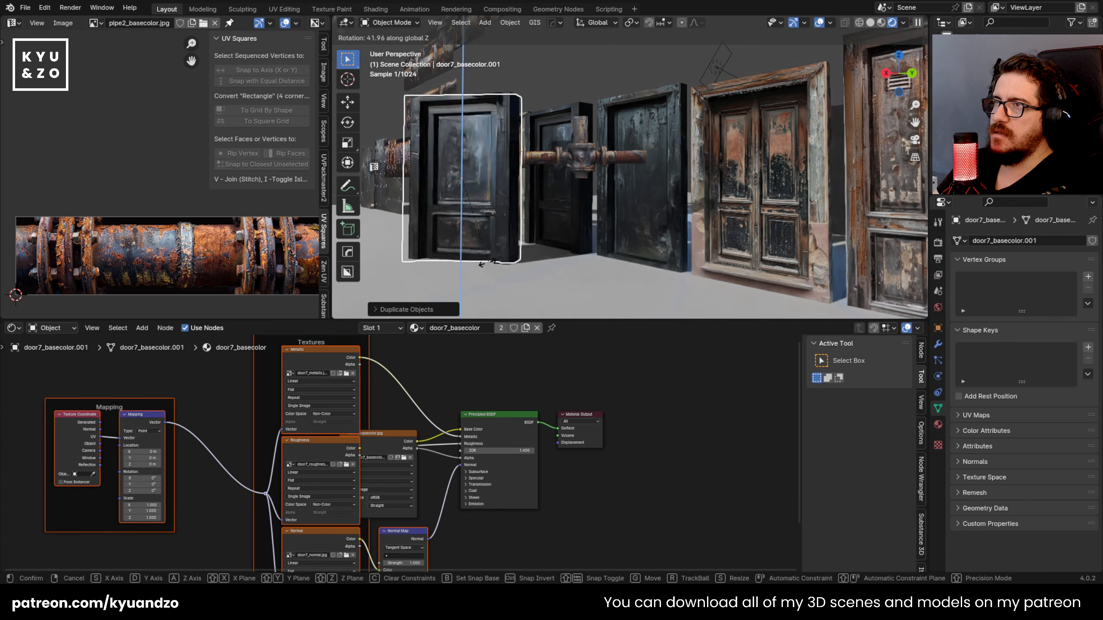
pyautogui.click(471, 263)
# Step: Move the door7 copy into the foreground so it covers the junction pipe's left end
pyautogui.press('g')
pyautogui.press('d')
pyautogui.press('s')
pyautogui.press('d')
pyautogui.press('s')
pyautogui.click(523, 294)
pyautogui.press('g')
pyautogui.press('d')
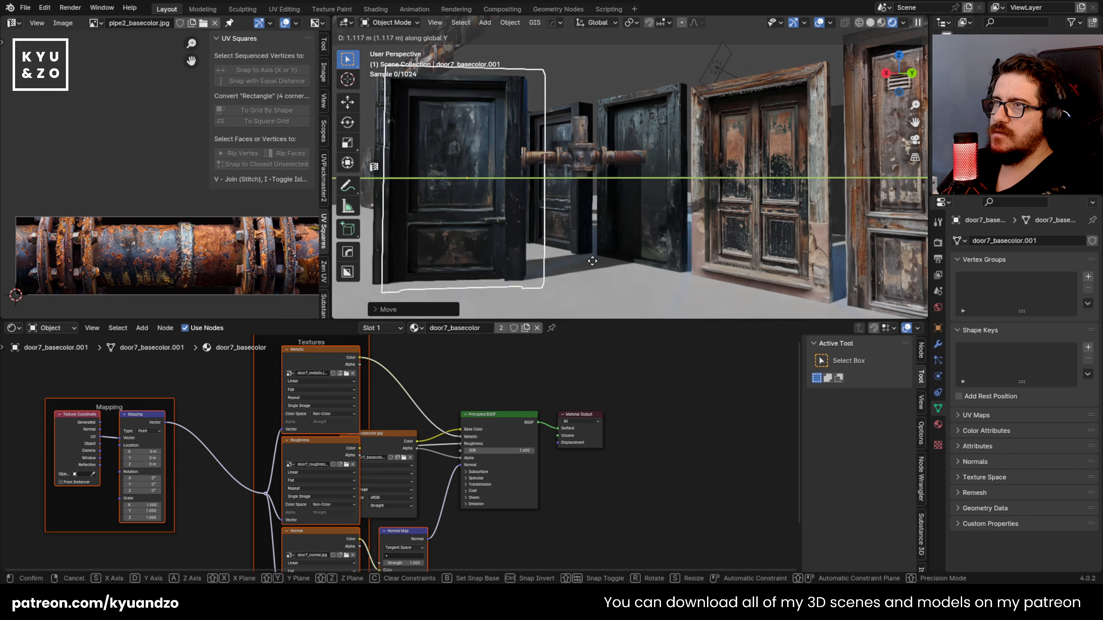
pyautogui.press('s')
pyautogui.click(568, 275)
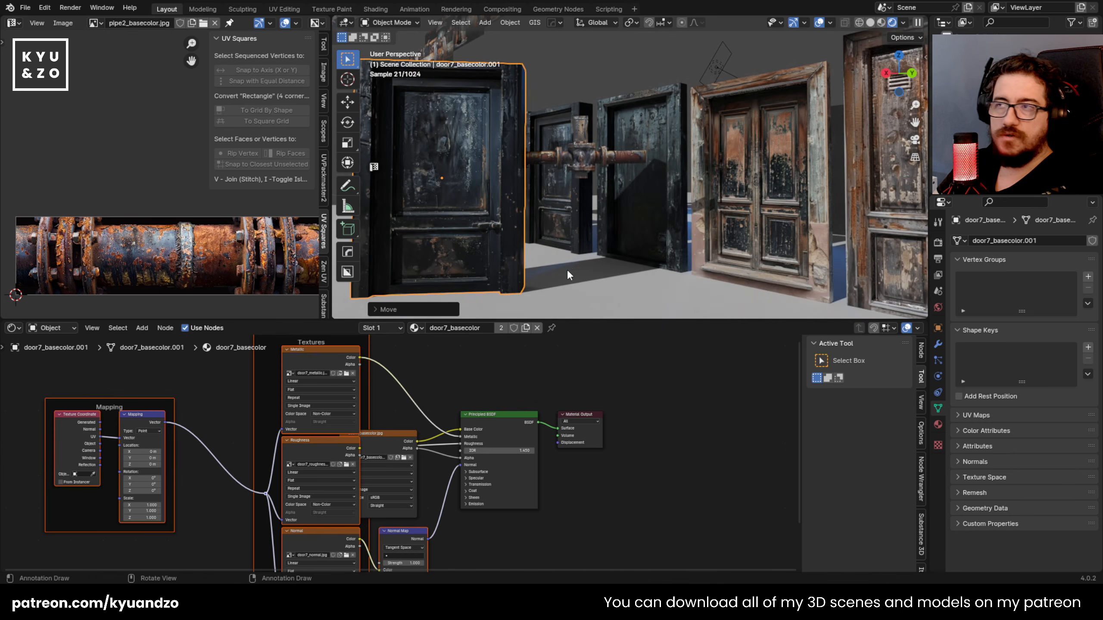
# Step: Duplicate the foreground door along its local X axis and place the copy on the other side of the pipe junction
pyautogui.click(585, 248)
pyautogui.hotkey('shift', 'd')
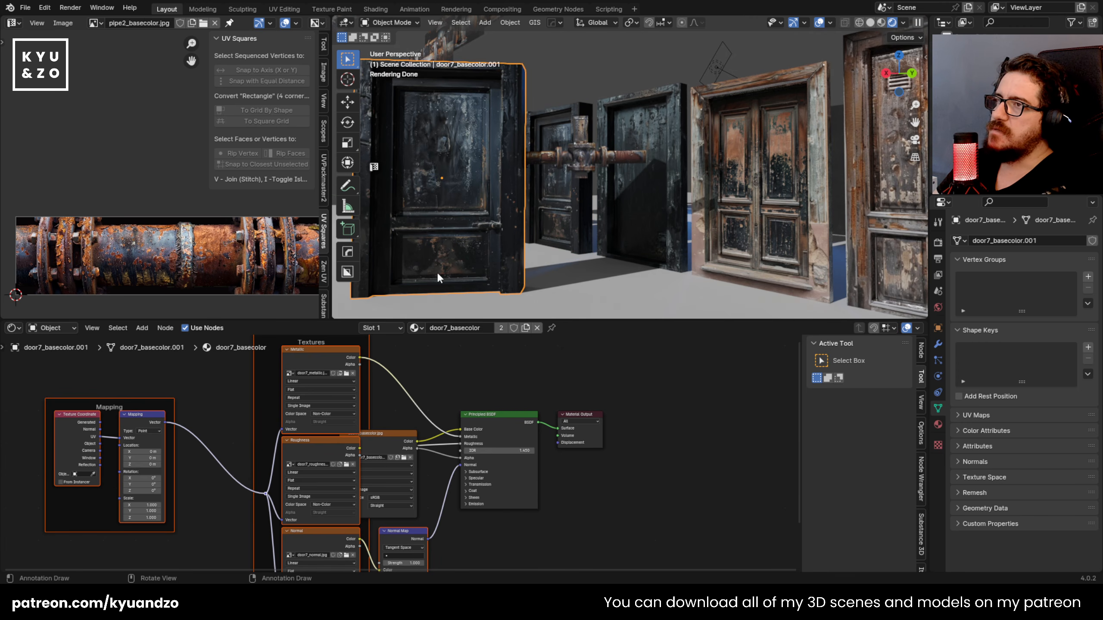
pyautogui.press('x')
pyautogui.press('y')
pyautogui.press('x')
pyautogui.press('x')
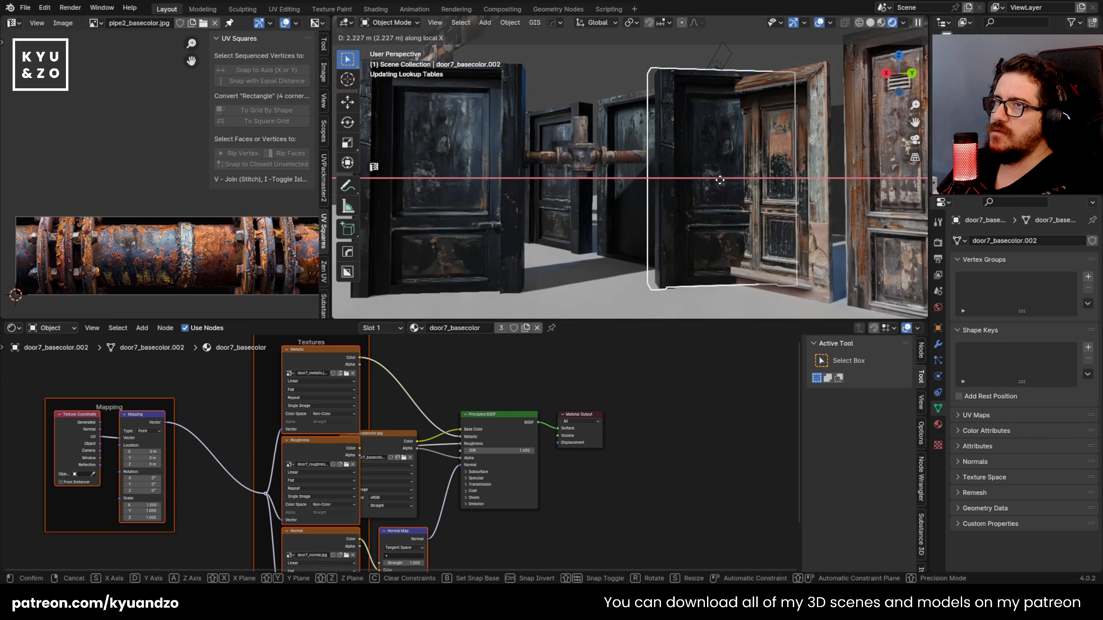
pyautogui.click(708, 179)
pyautogui.click(759, 89)
pyautogui.click(581, 167)
pyautogui.scroll(3, 615, 204)
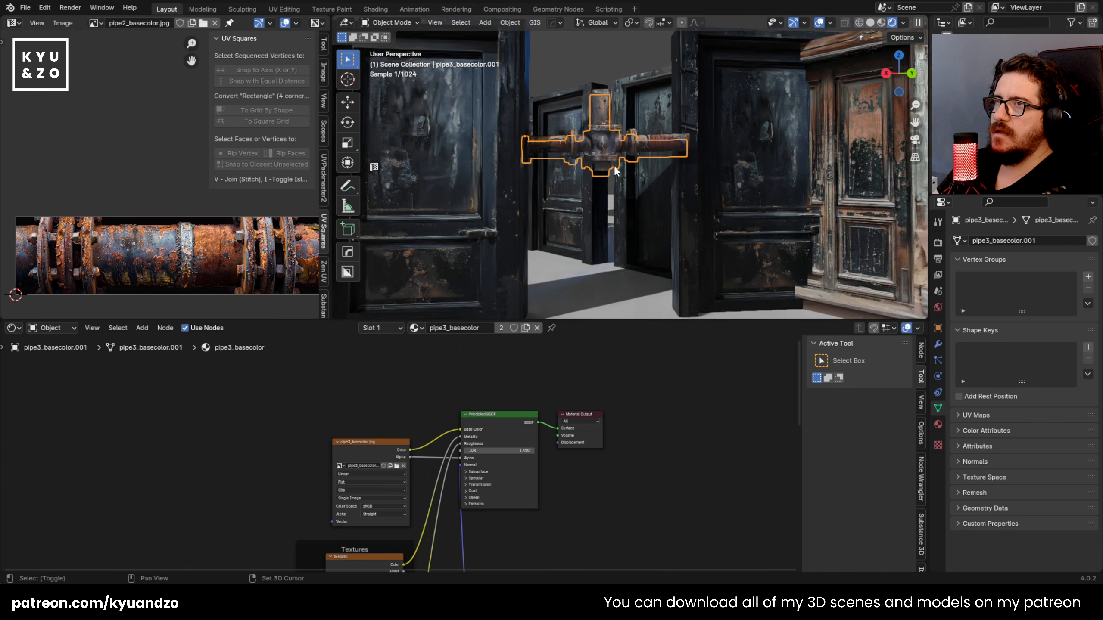
pyautogui.press('g')
pyautogui.rightClick(701, 190)
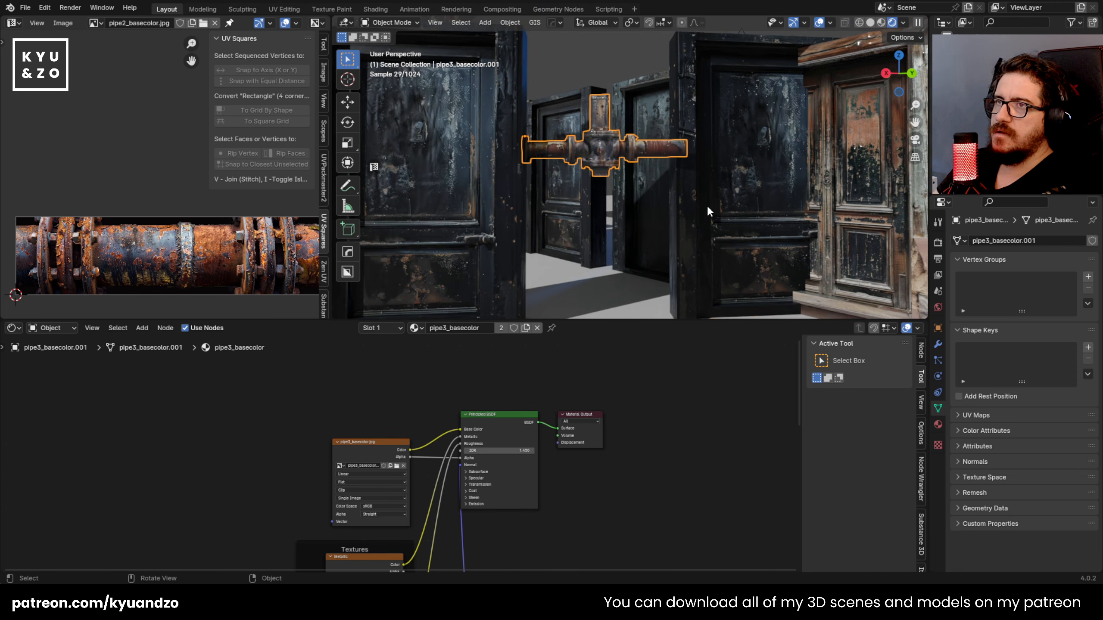
# Step: Nudge the second foreground door along the Y and X axes so its edge meets the junction pipe's right end
pyautogui.click(703, 200)
pyautogui.press('g')
pyautogui.press('s')
pyautogui.press('d')
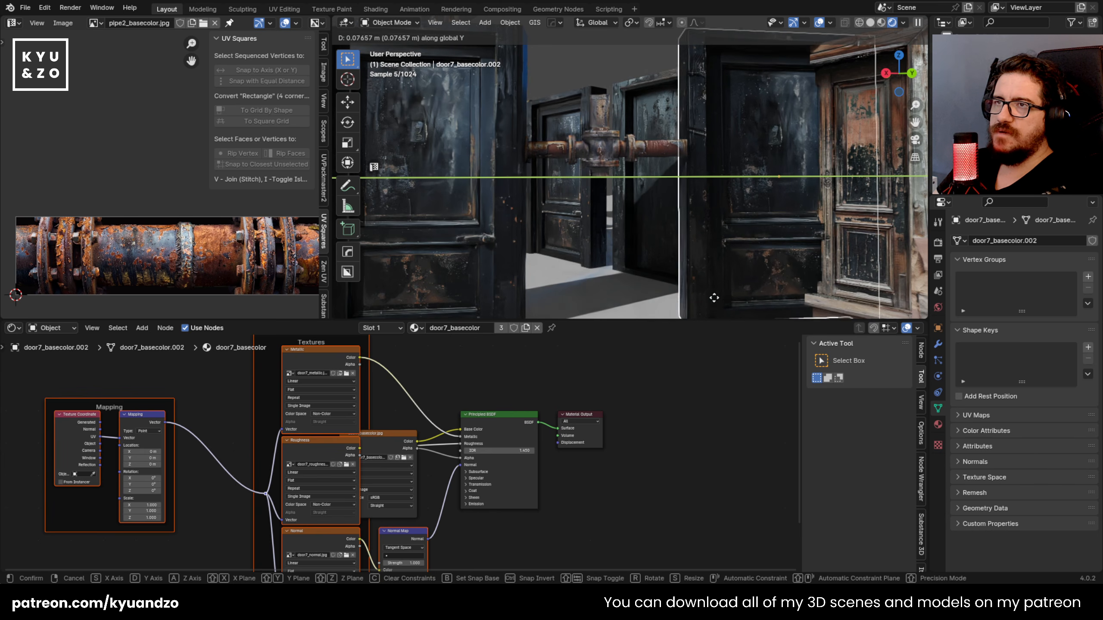
pyautogui.press('x')
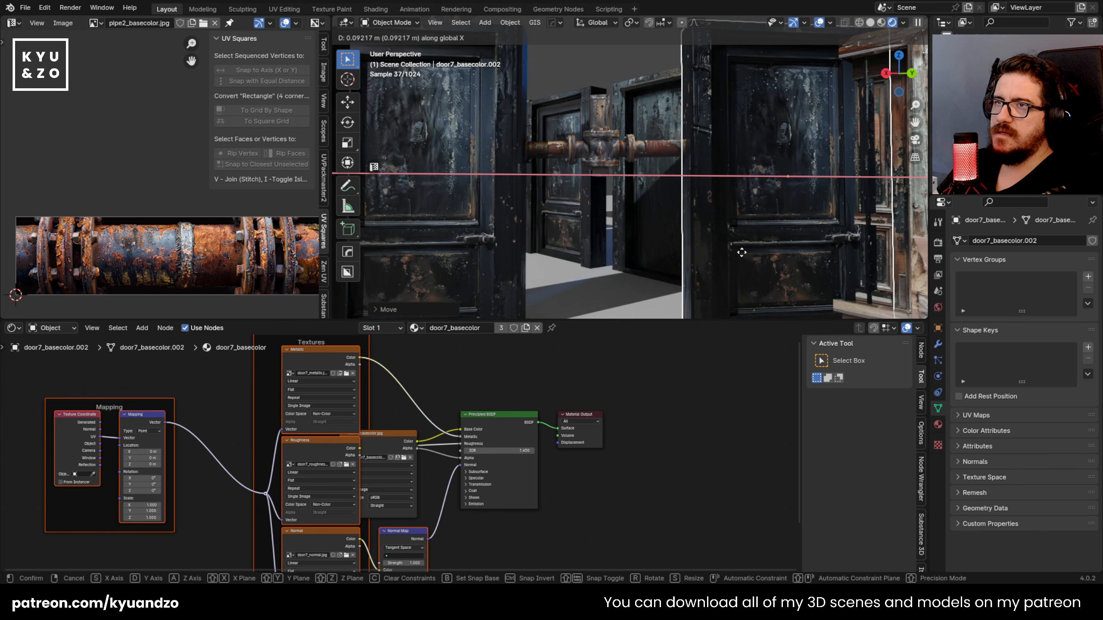
pyautogui.click(739, 252)
# Step: Duplicate the pipe junction, place the copy near the floor between the foreground doors, and resize it
pyautogui.click(613, 152)
pyautogui.scroll(-5, 612, 219)
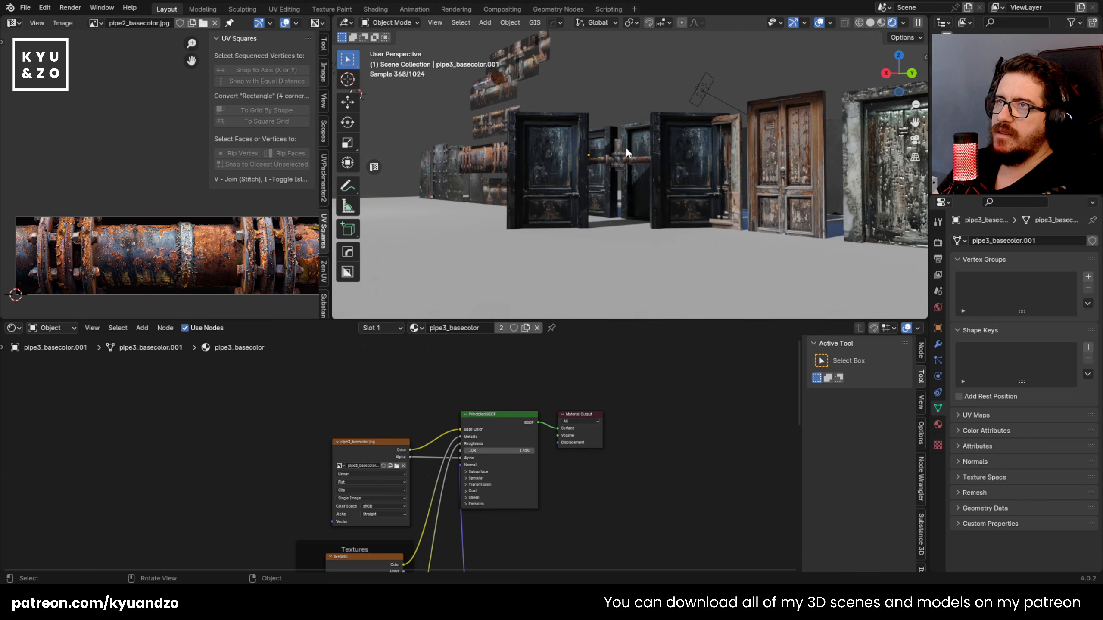
pyautogui.scroll(4, 626, 145)
pyautogui.click(608, 159)
pyautogui.click(608, 159)
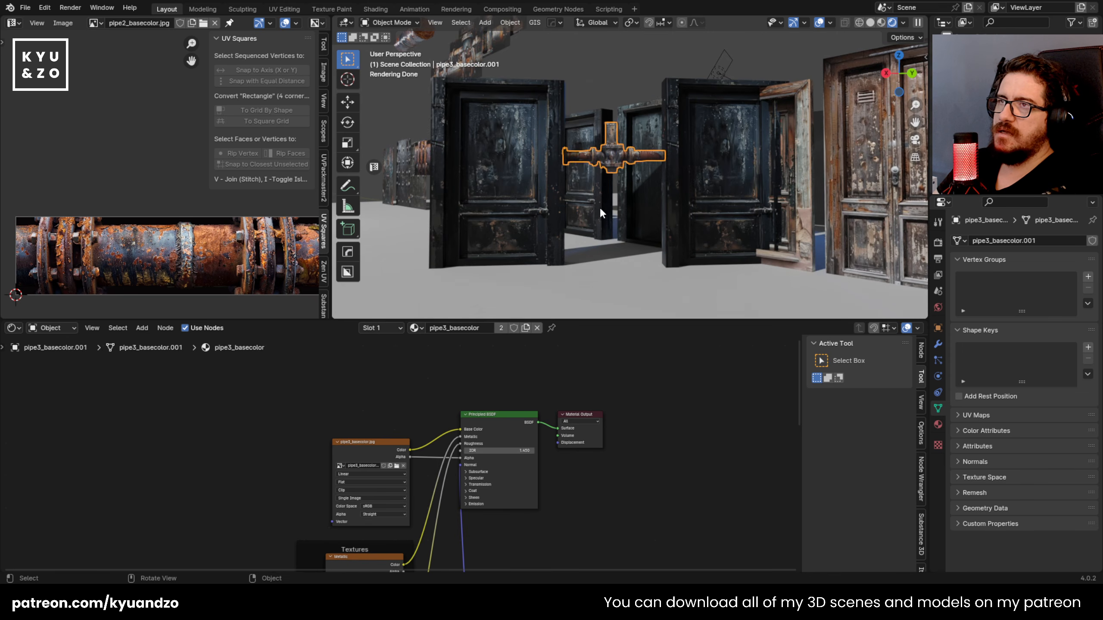
pyautogui.hotkey('shift', 'd')
pyautogui.press('a')
pyautogui.click(604, 278)
pyautogui.press('s')
pyautogui.click(690, 237)
# Step: Rotate the duplicated junction so its long pipe stands upright
pyautogui.press('r')
pyautogui.press('a')
pyautogui.rightClick(643, 257)
pyautogui.press('r')
pyautogui.press('s')
pyautogui.press('d')
pyautogui.press('d')
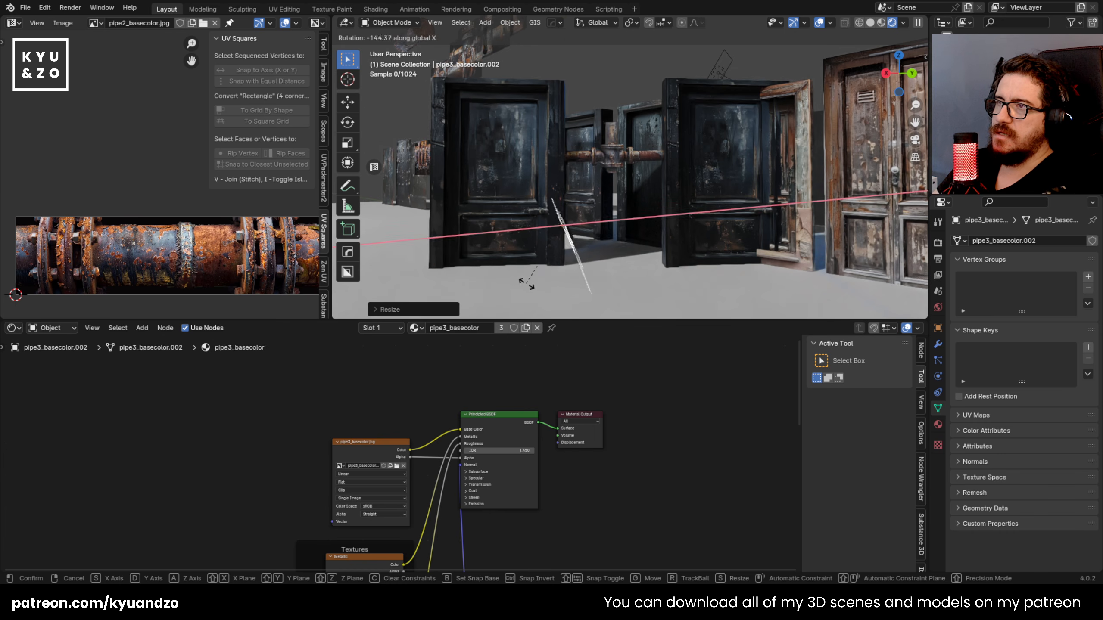
pyautogui.press('a')
pyautogui.press('a')
pyautogui.click(595, 291)
# Step: Move the upright junction copy up into the gap between the foreground doors and adjust its scale
pyautogui.press('g')
pyautogui.click(721, 91)
pyautogui.click(719, 87)
pyautogui.click(597, 122)
pyautogui.press('g')
pyautogui.click(634, 139)
pyautogui.press('g')
pyautogui.press('d')
pyautogui.press('x')
pyautogui.click(677, 230)
pyautogui.press('s')
pyautogui.click(685, 229)
# Step: Resize the upright junction copy and shift it along X and Y to stand behind the horizontal pipe, near the second door
pyautogui.press('g')
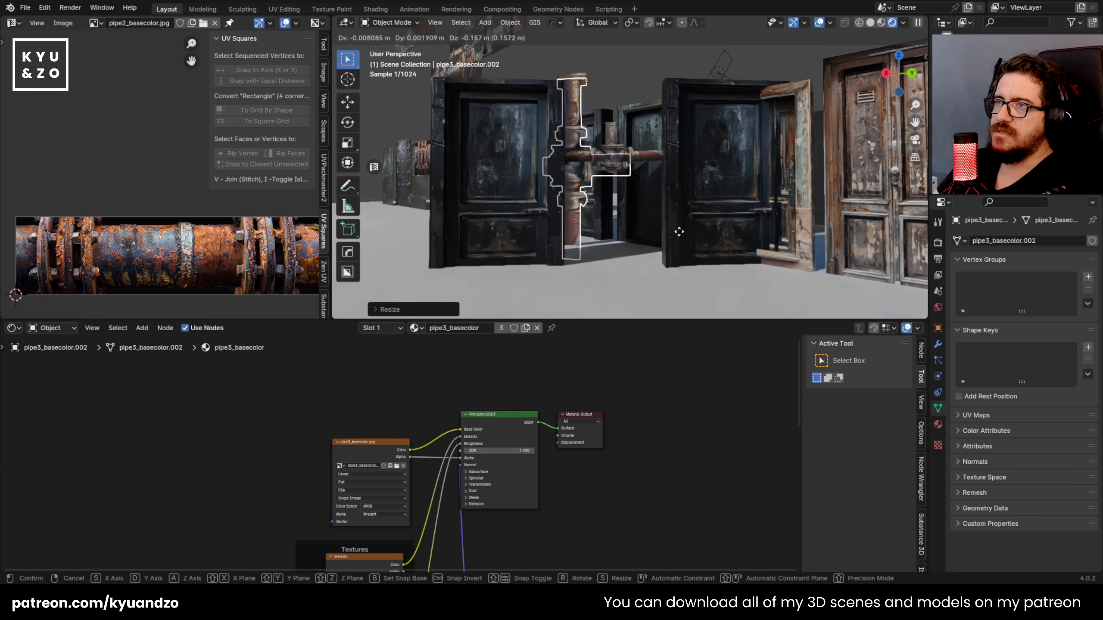
pyautogui.press('s')
pyautogui.click(711, 224)
pyautogui.press('g')
pyautogui.press('y')
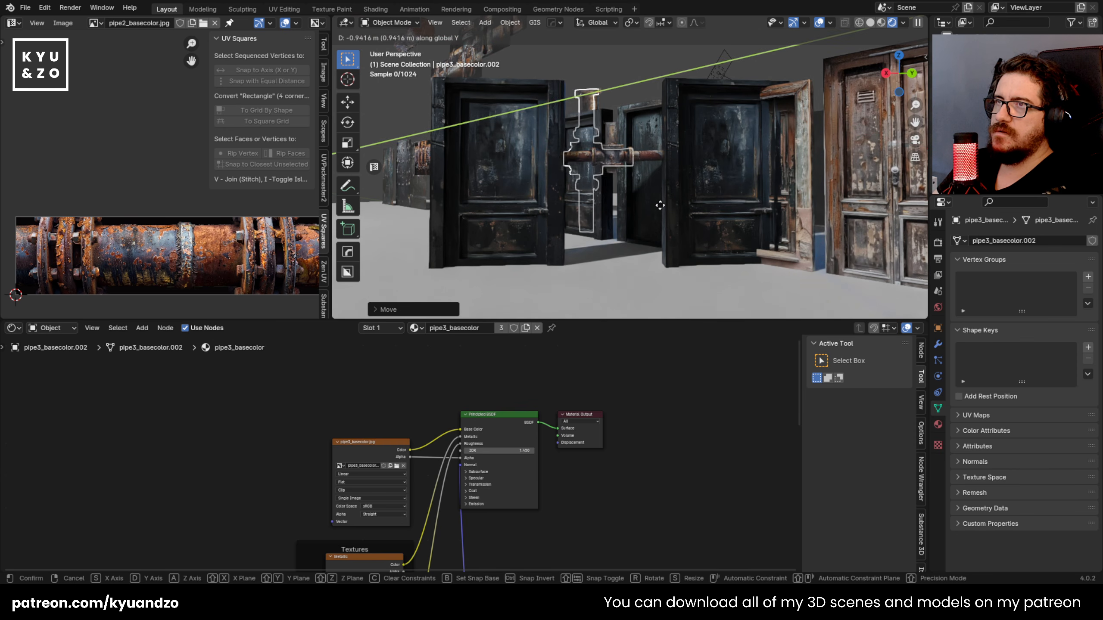
pyautogui.press('x')
pyautogui.click(645, 258)
pyautogui.press('g')
pyautogui.press('y')
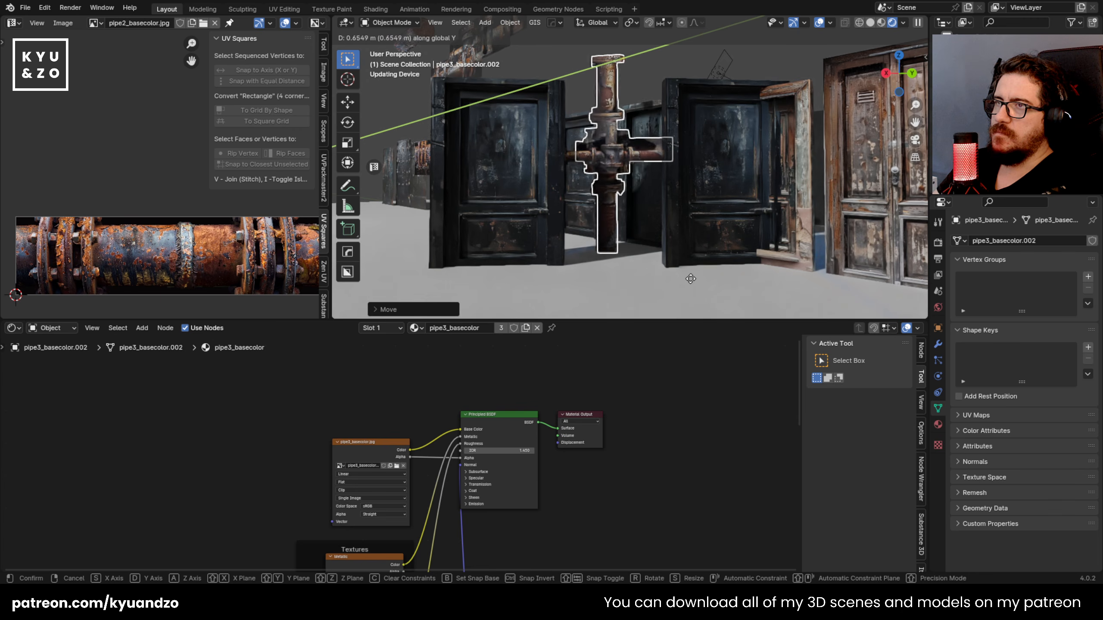
pyautogui.click(740, 299)
# Step: Open the render settings to check the render engine, and reselect the horizontal pipe junction
pyautogui.click(747, 65)
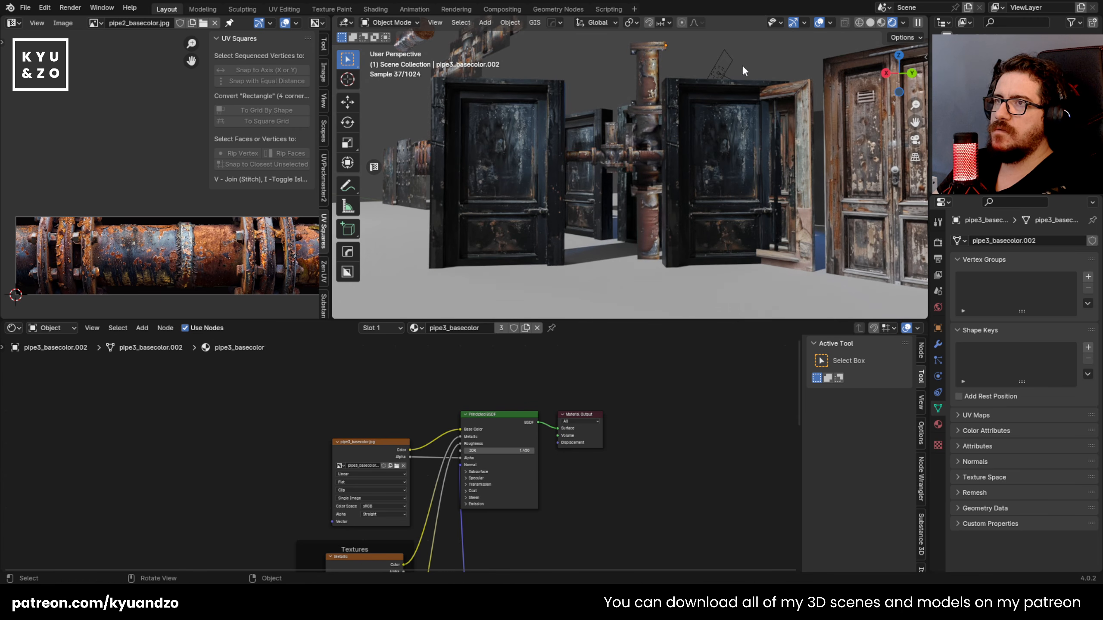
pyautogui.scroll(3, 625, 167)
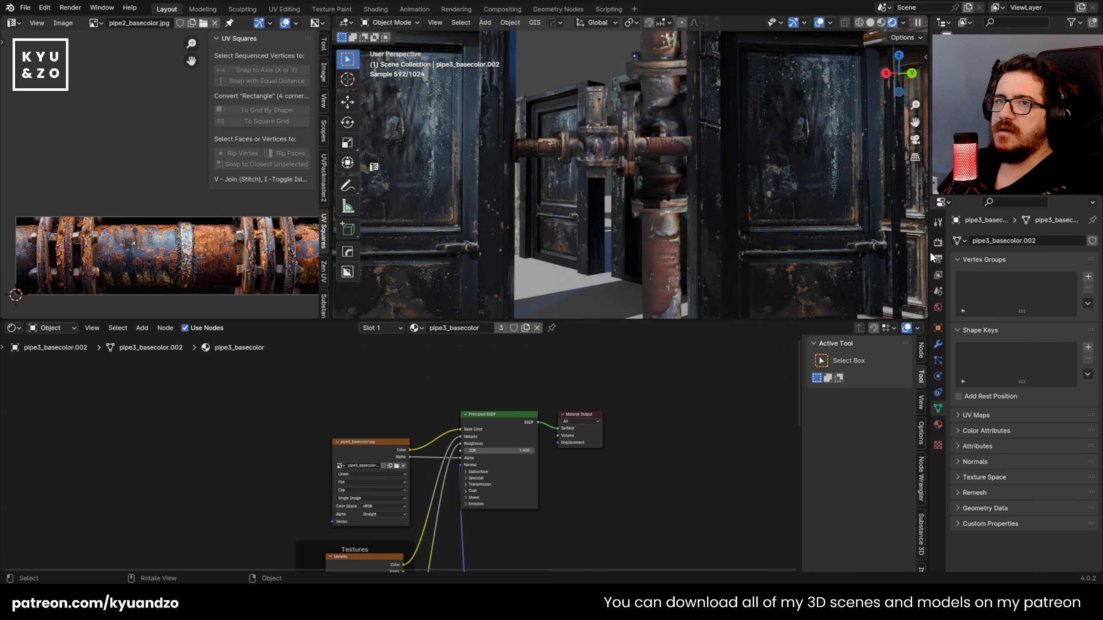
pyautogui.click(938, 242)
pyautogui.click(1043, 241)
pyautogui.click(593, 161)
pyautogui.click(633, 208)
pyautogui.click(613, 136)
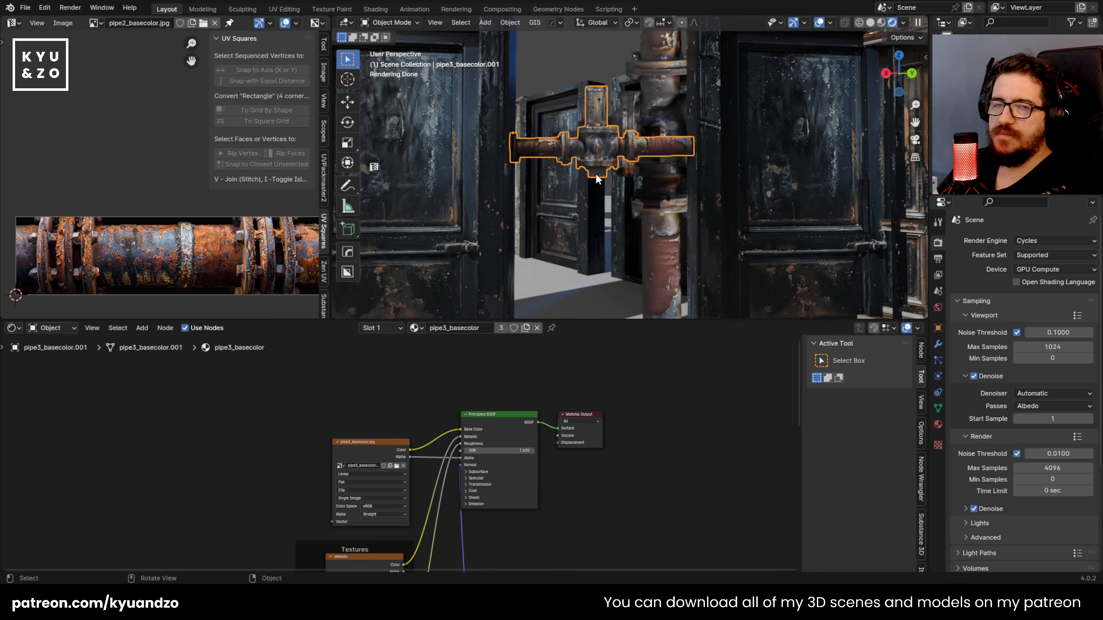
# Step: Try to rotate the horizontal pipe junction about -7 degrees around the global Z axis
pyautogui.scroll(-4, 610, 222)
pyautogui.scroll(8, 599, 218)
pyautogui.scroll(-9, 589, 215)
pyautogui.scroll(6, 589, 216)
pyautogui.press('r')
pyautogui.press('z')
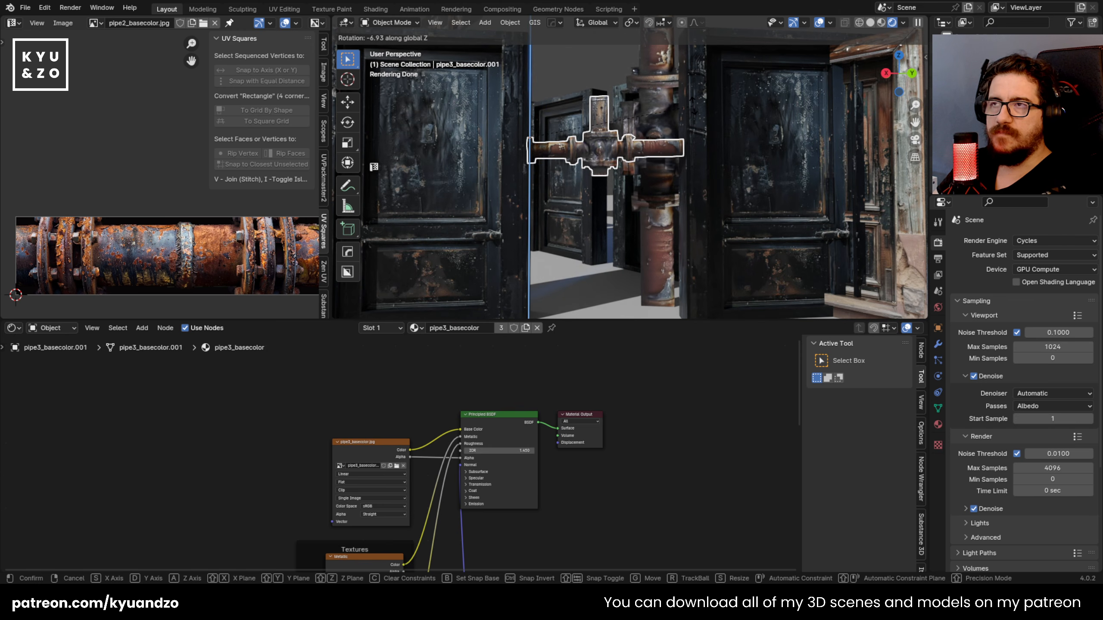
pyautogui.click(644, 179)
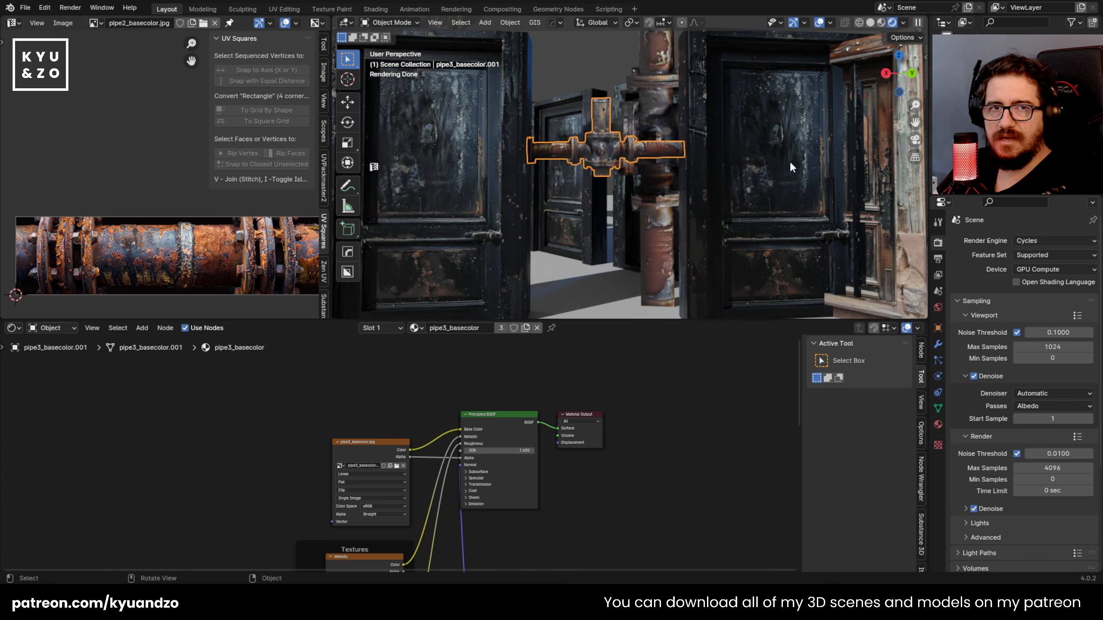
pyautogui.scroll(3, 541, 95)
pyautogui.scroll(-3, 545, 92)
pyautogui.scroll(-3, 588, 100)
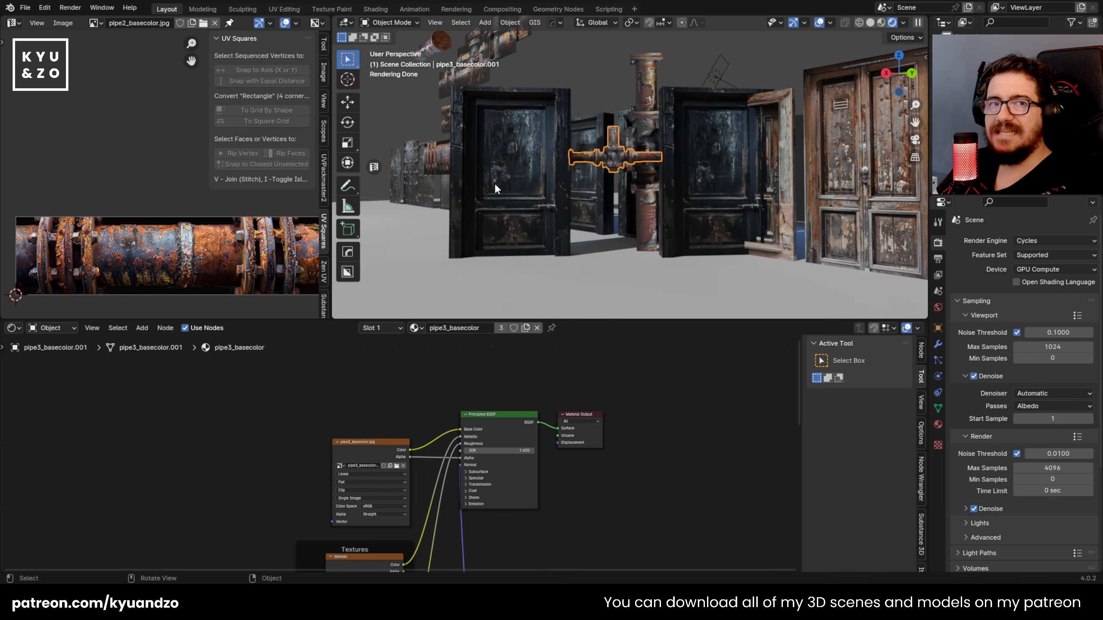
pyautogui.scroll(3, 581, 225)
pyautogui.press('g')
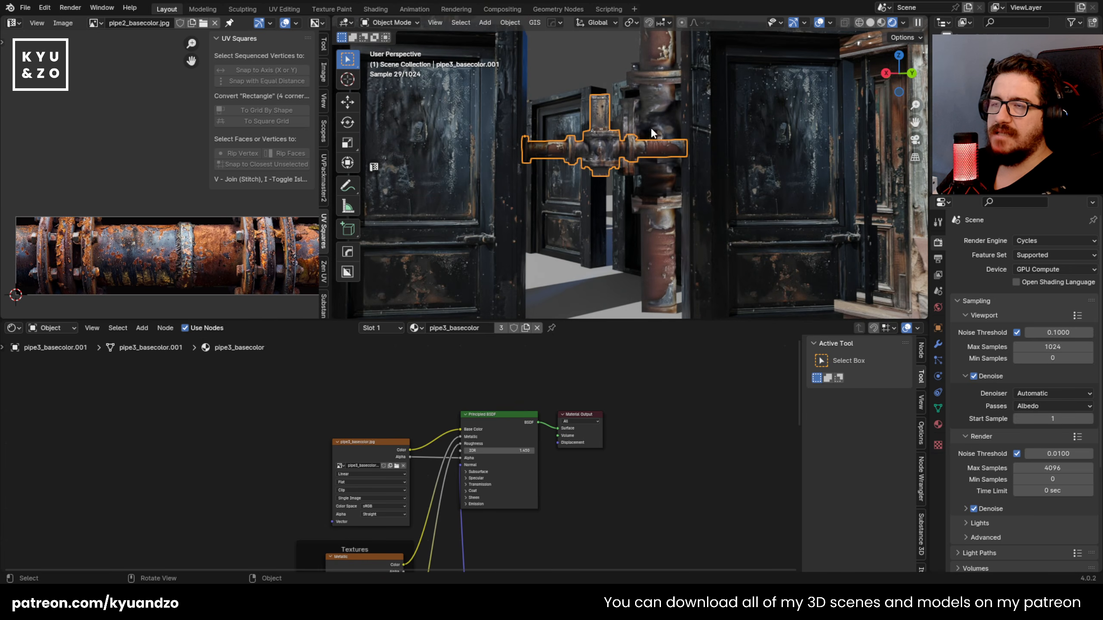
pyautogui.press('r')
pyautogui.press('x')
pyautogui.rightClick(625, 144)
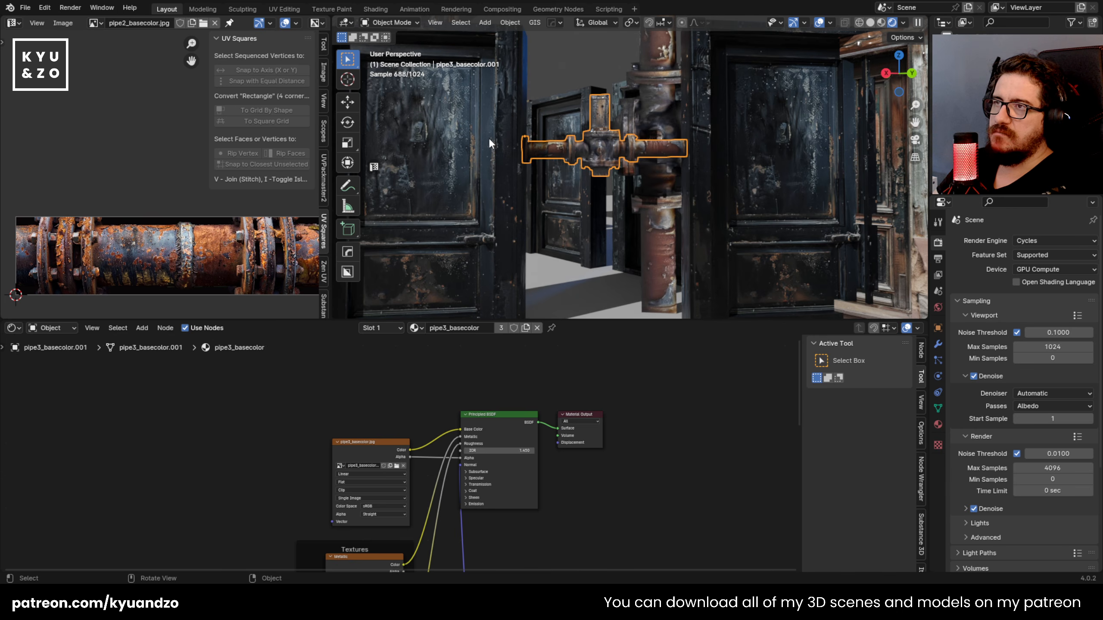
# Step: Knife a straight horizontal cut along the lower edge of the upper flange on the pipe junction
pyautogui.press('KP_Decimal')
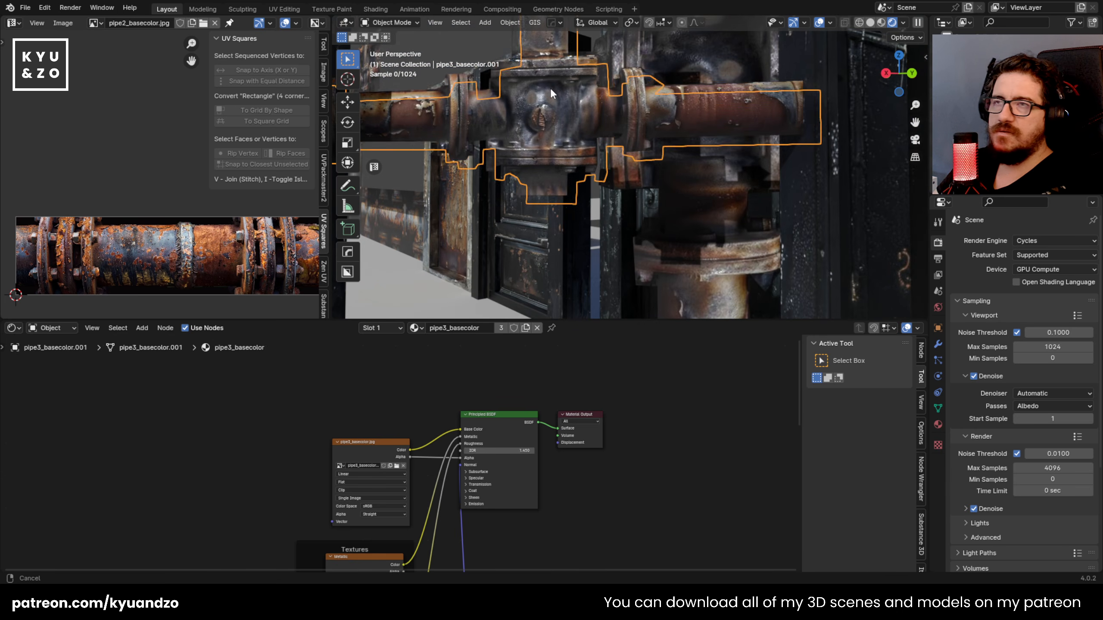
pyautogui.keyDown('shift'); pyautogui.moveTo(547, 84); pyautogui.dragTo(607, 133, button='middle'); pyautogui.keyUp('shift')
pyautogui.scroll(1, 606, 132)
pyautogui.scroll(-10, 606, 132)
pyautogui.scroll(8, 607, 132)
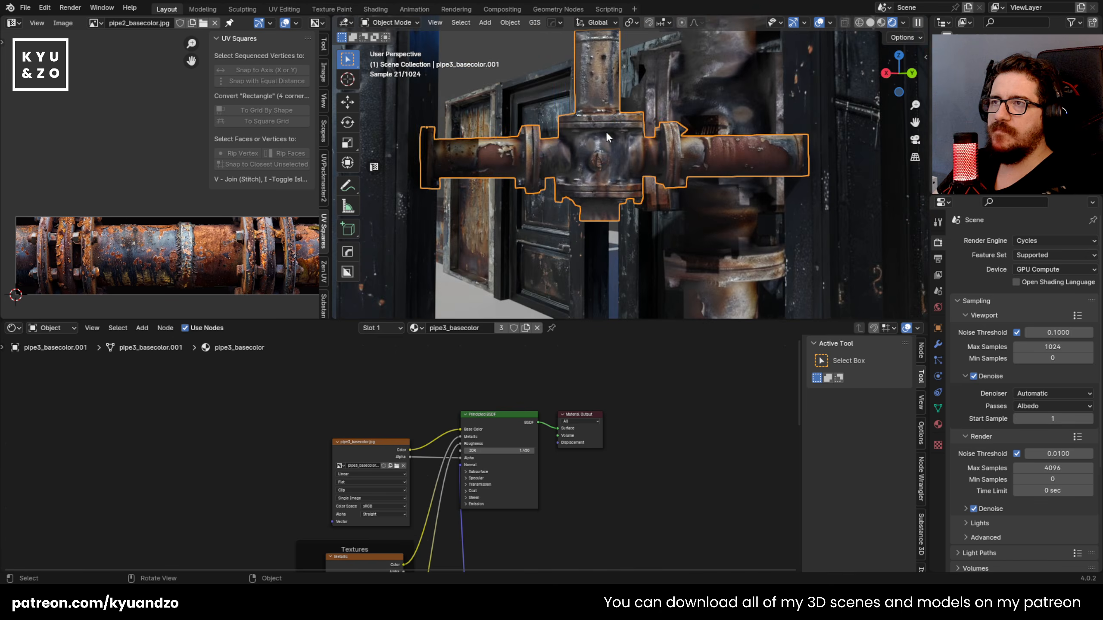
pyautogui.scroll(2, 560, 148)
pyautogui.press('Tab')
pyautogui.press('k')
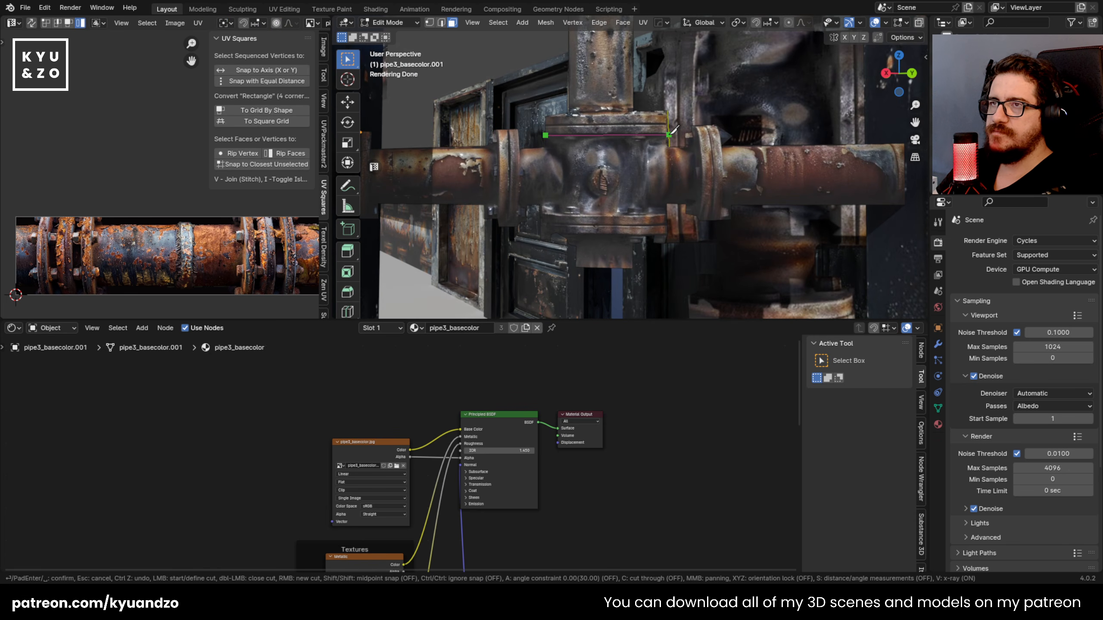
pyautogui.press('Return')
# Step: Extrude the upper flange face outward from the junction and check it in Object Mode
pyautogui.click(607, 130)
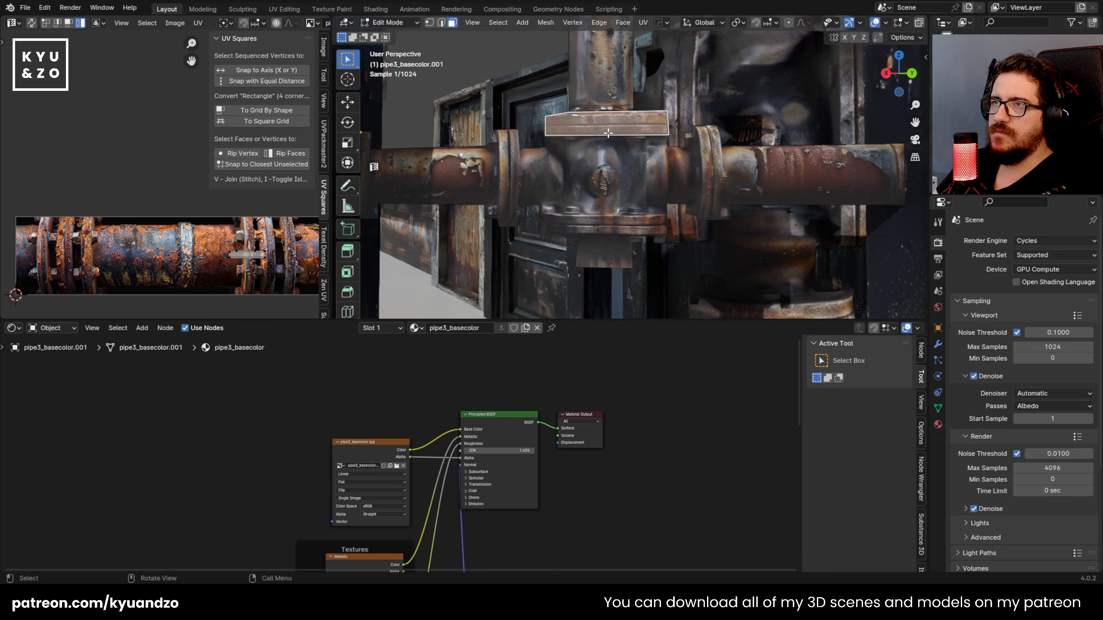
pyautogui.press('e')
pyautogui.click(677, 132)
pyautogui.press('Tab')
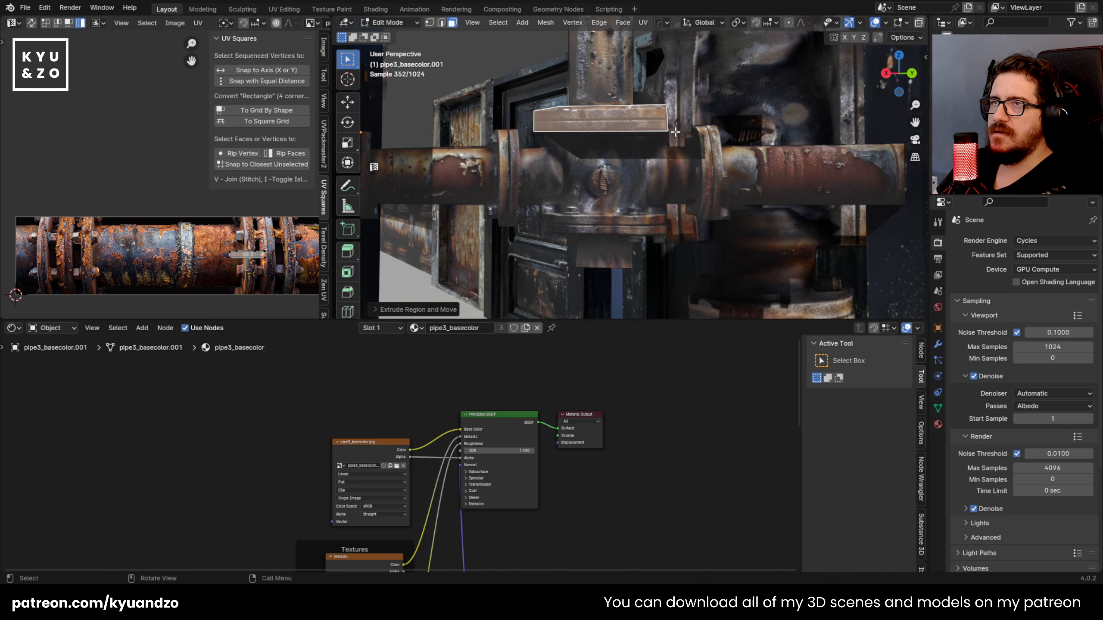
pyautogui.scroll(-5, 647, 226)
pyautogui.click(647, 226)
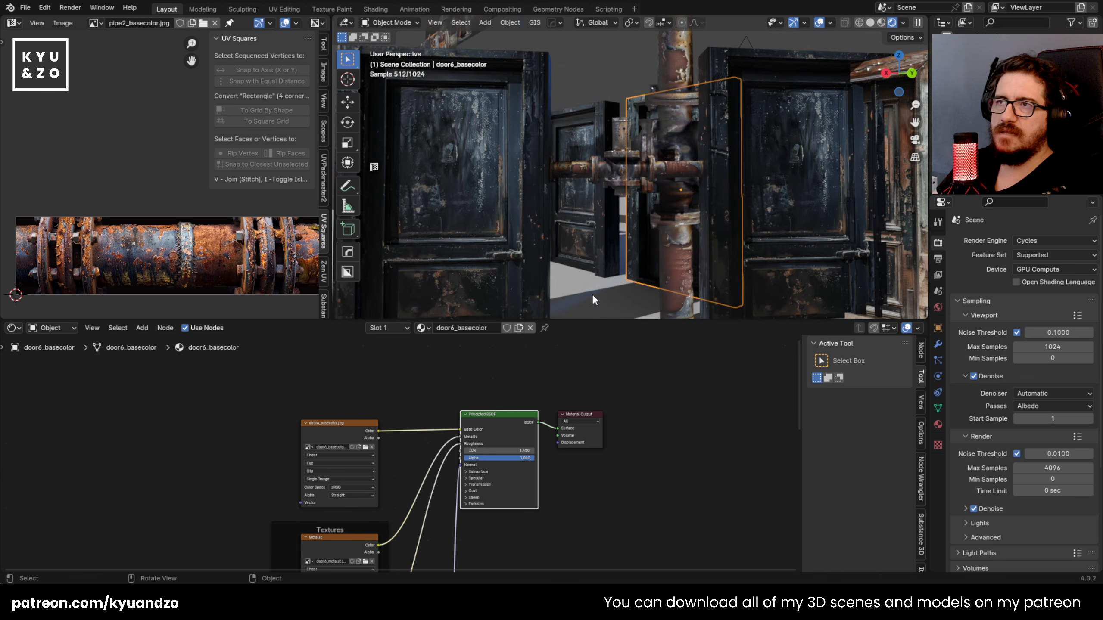
pyautogui.click(622, 158)
pyautogui.scroll(5, 567, 165)
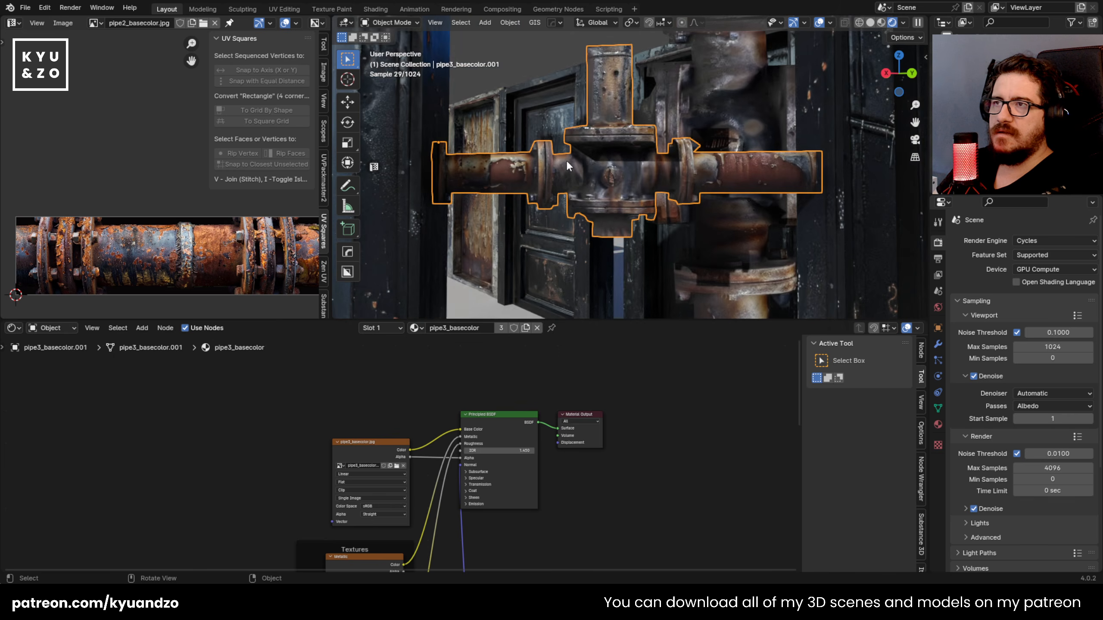
# Step: Knife vertical cuts along both edges of the flange on the pipe junction's left arm
pyautogui.press('Tab')
pyautogui.scroll(-4, 672, 165)
pyautogui.press('k')
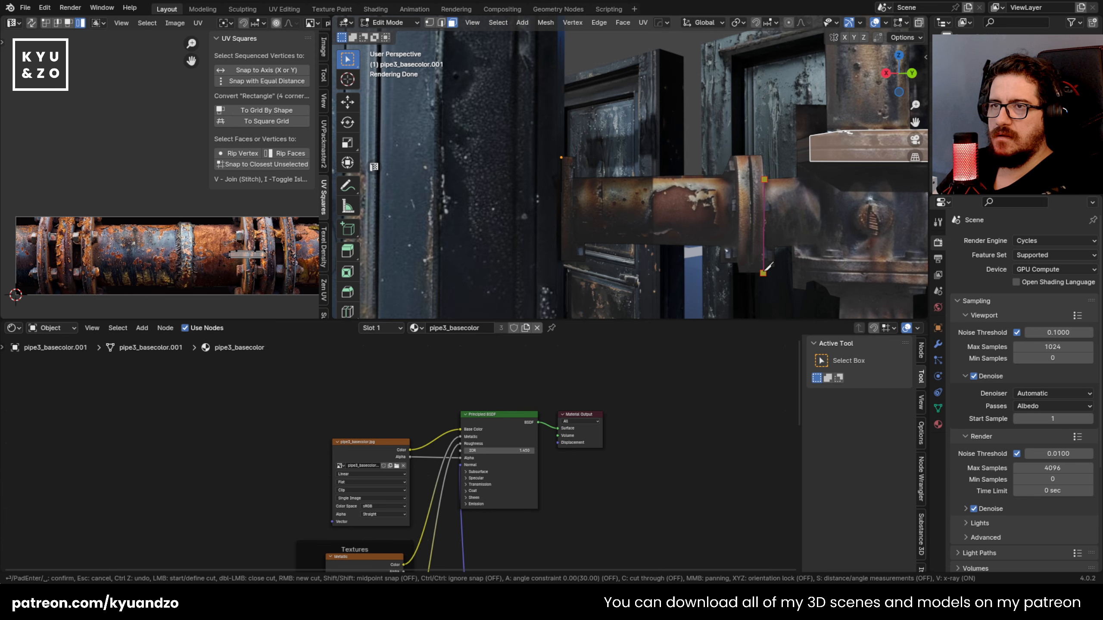
pyautogui.press('k')
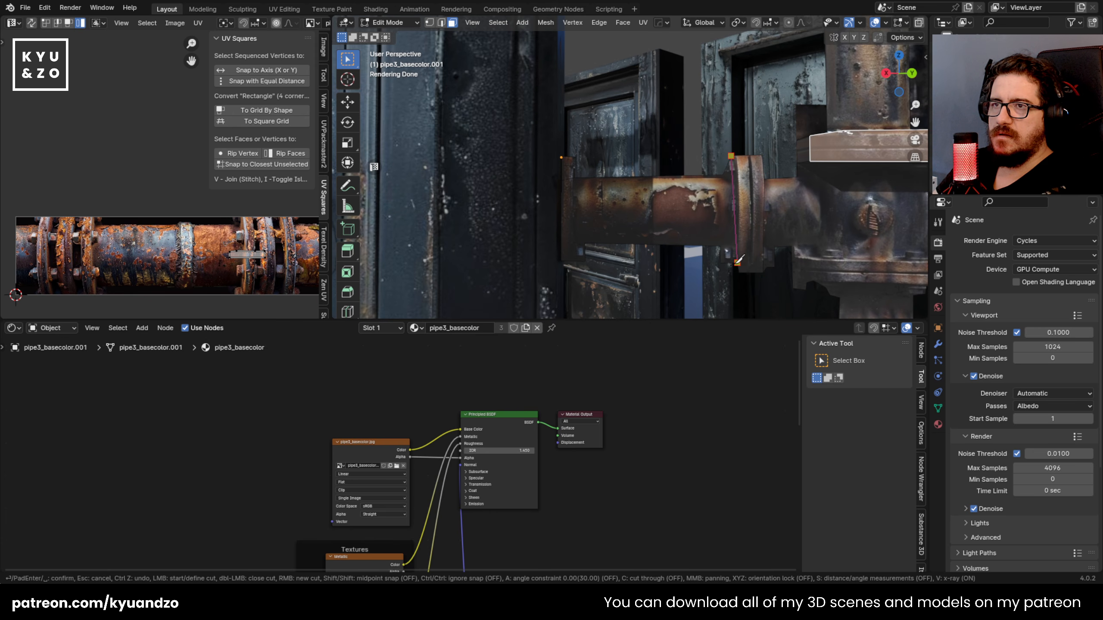
pyautogui.press('Return')
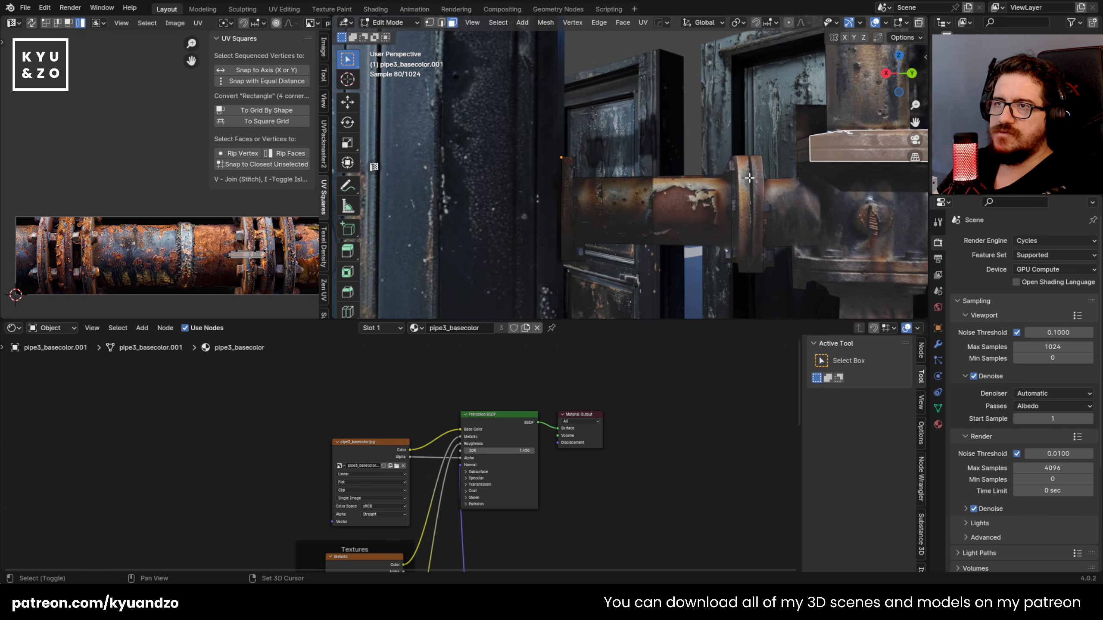
# Step: Extrude the left arm's flange face outward and check the junction in Object Mode
pyautogui.keyDown('shift'); pyautogui.moveTo(754, 180); pyautogui.dragTo(680, 142, button='middle'); pyautogui.keyUp('shift')
pyautogui.click(668, 140)
pyautogui.press('e')
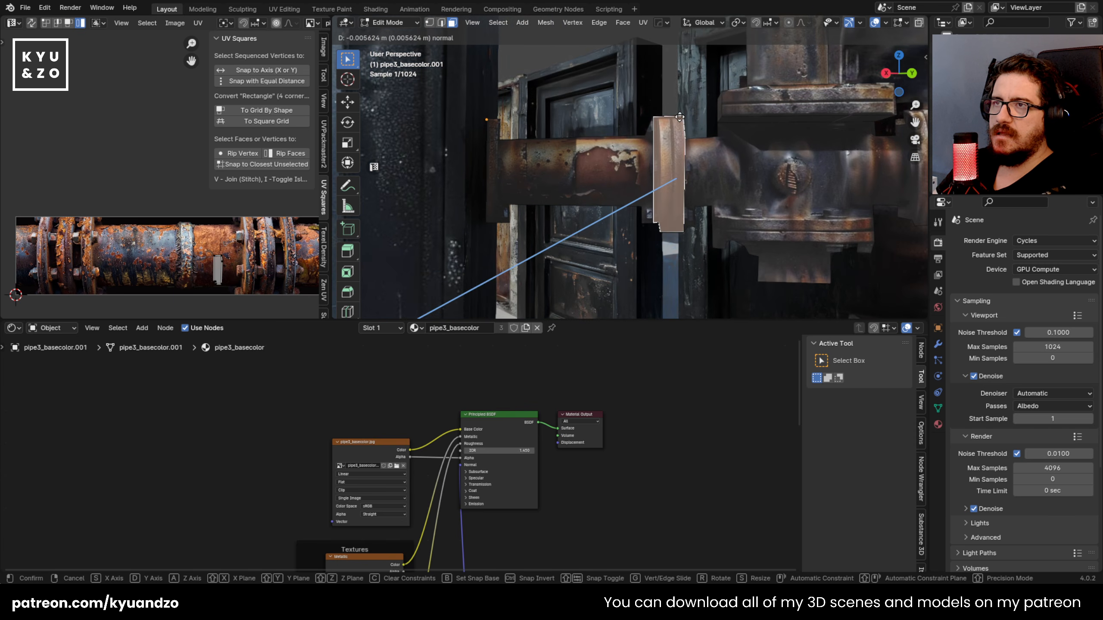
pyautogui.click(679, 107)
pyautogui.press('Tab')
pyautogui.scroll(-6, 748, 235)
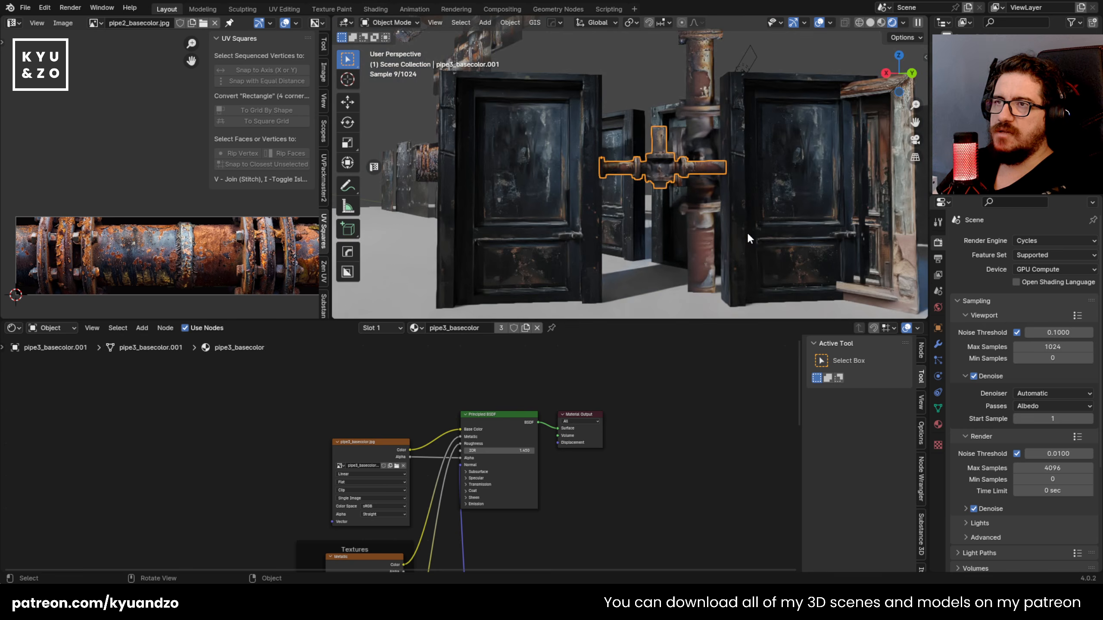
# Step: Reselect the pipe junction and knife vertical cuts along both edges of its right arm's flange
pyautogui.click(748, 238)
pyautogui.scroll(3, 749, 208)
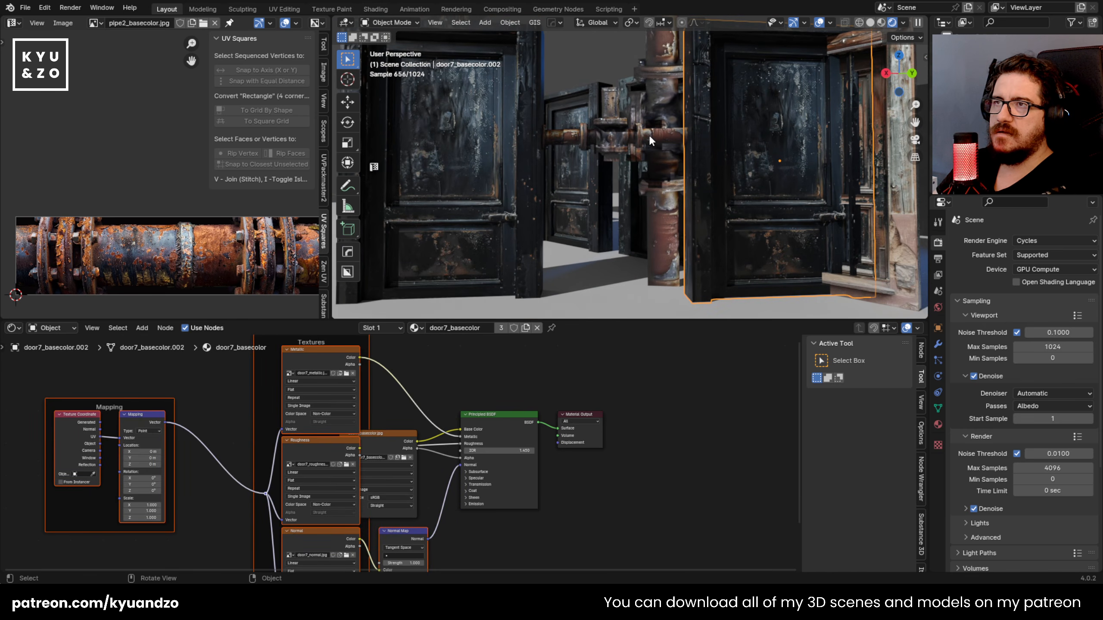
pyautogui.scroll(7, 603, 139)
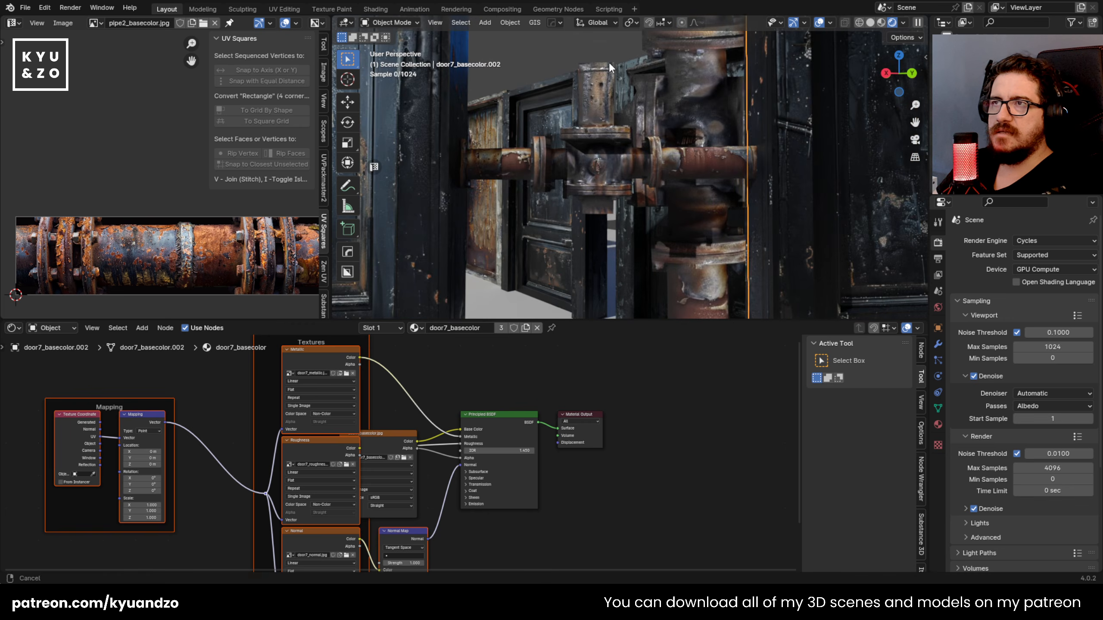
pyautogui.scroll(5, 617, 161)
pyautogui.click(706, 232)
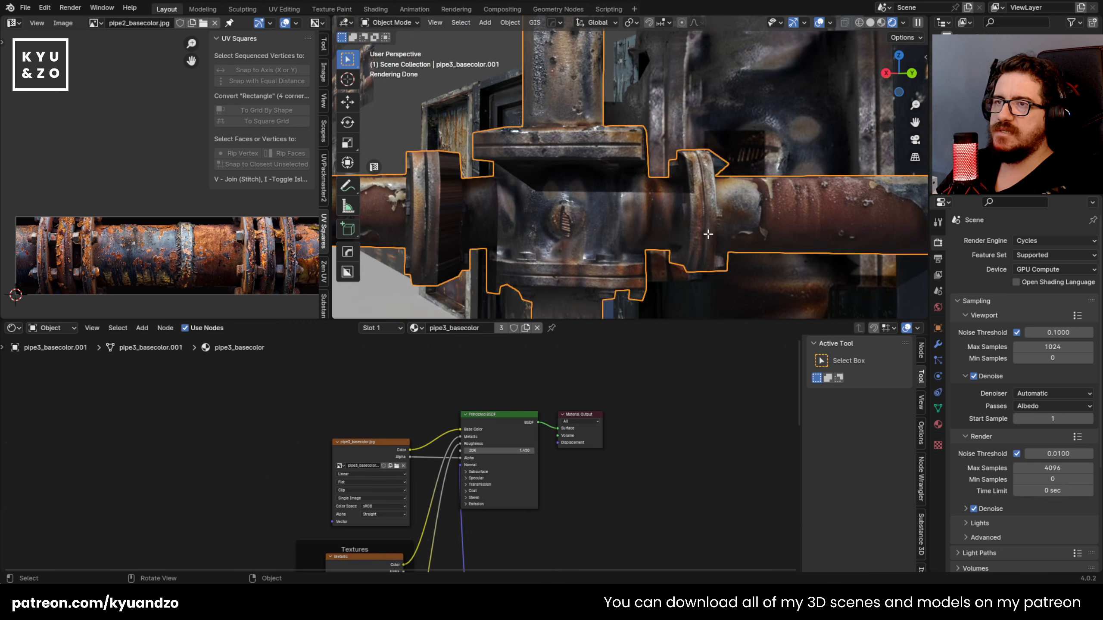
pyautogui.press('Tab')
pyautogui.press('k')
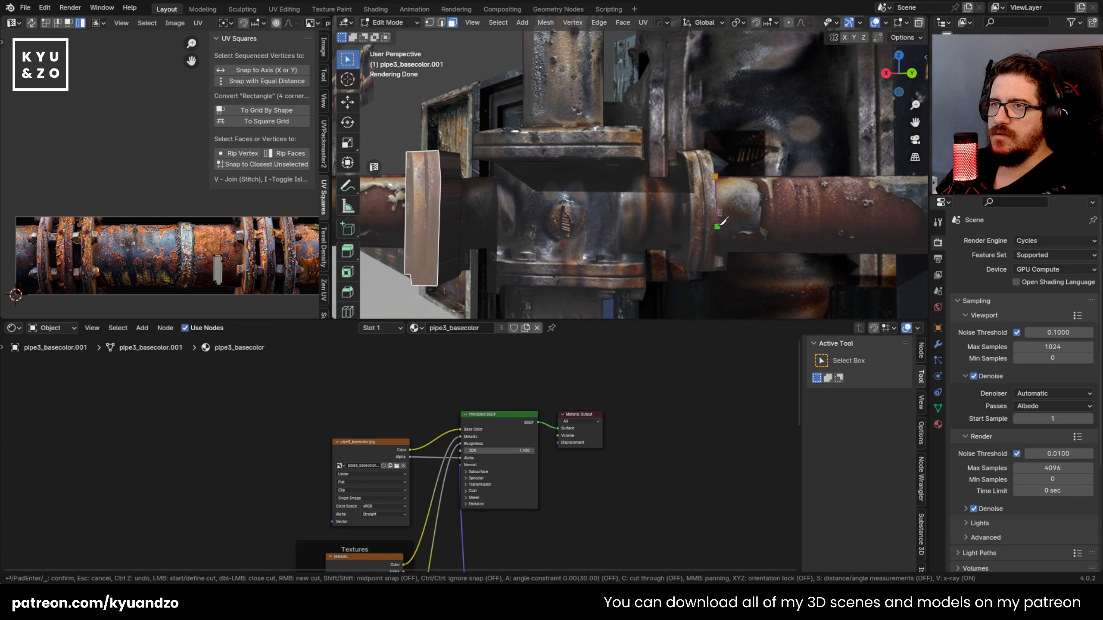
pyautogui.press('Return')
pyautogui.press('k')
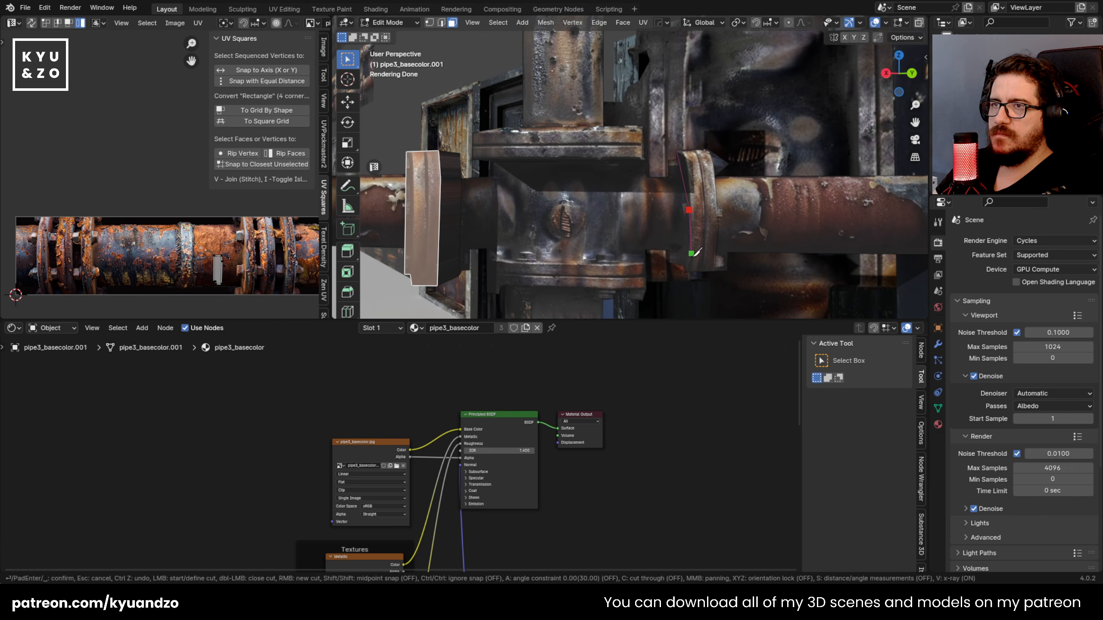
pyautogui.press('Return')
# Step: Extrude the right arm's flange face outward along its normal and check the junction in Object Mode
pyautogui.click(706, 192)
pyautogui.press('e')
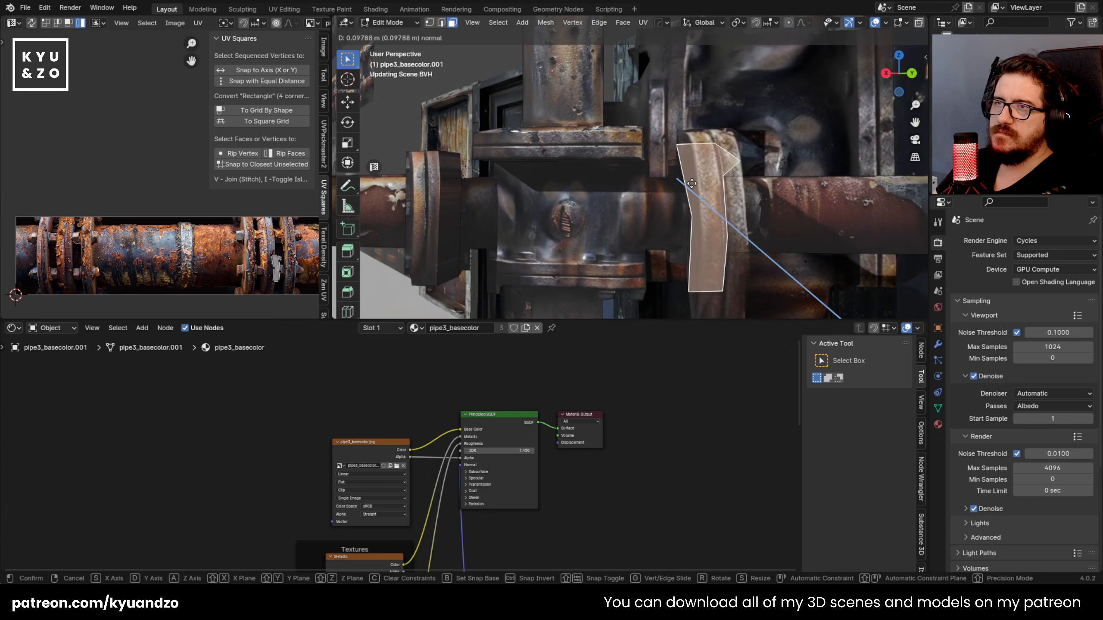
pyautogui.press('Escape')
pyautogui.press('e')
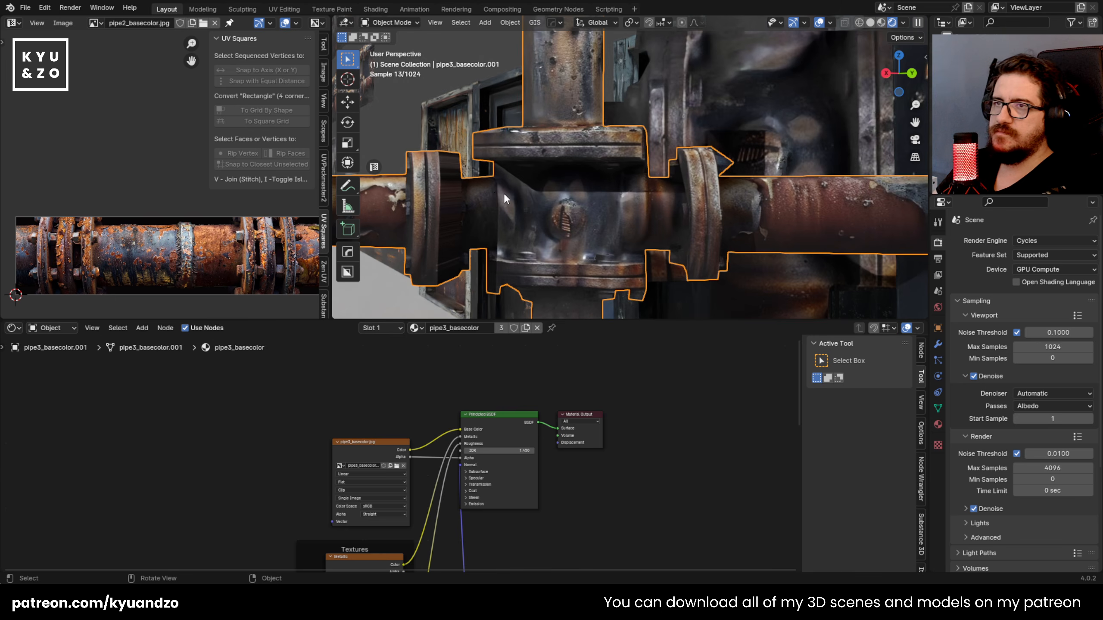
pyautogui.scroll(-3, 513, 184)
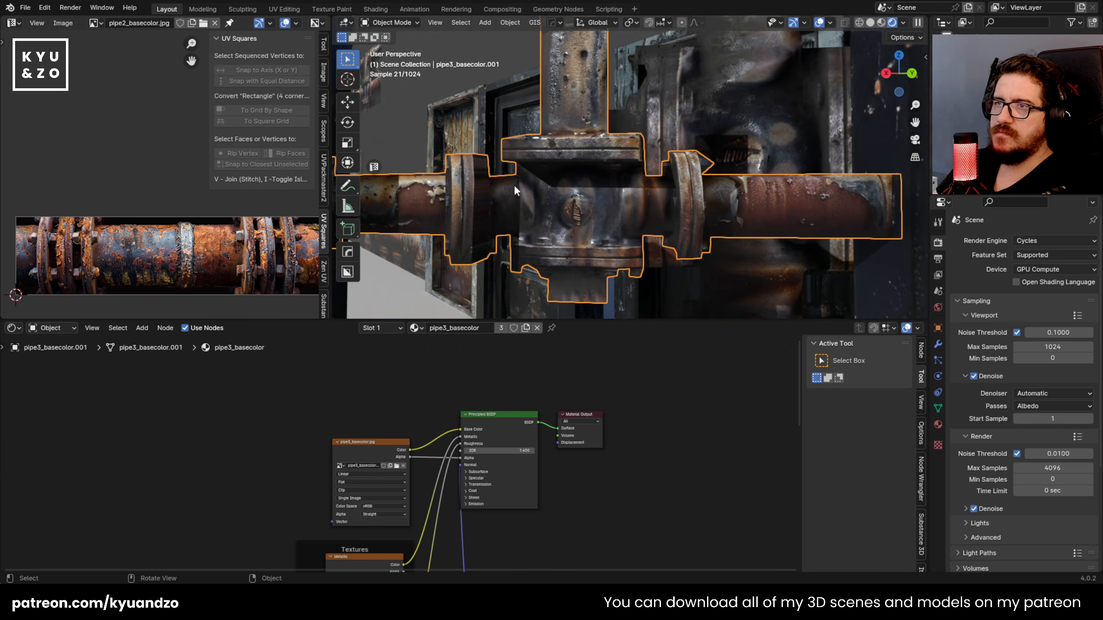
pyautogui.scroll(-5, 516, 187)
pyautogui.click(598, 207)
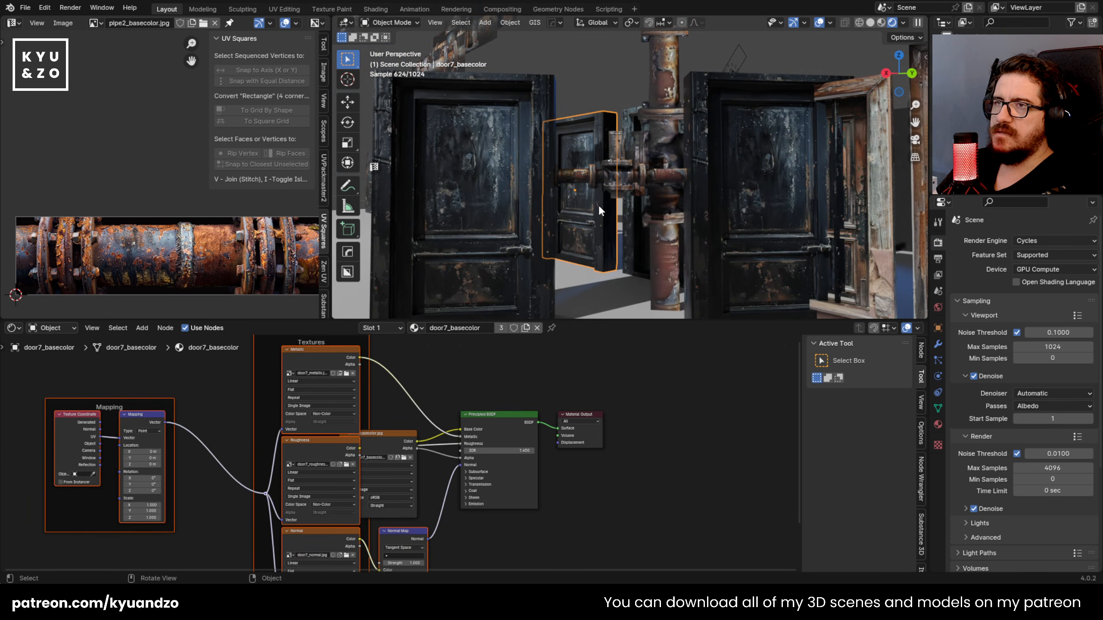
pyautogui.scroll(6, 599, 209)
pyautogui.scroll(3, 688, 193)
pyautogui.click(690, 194)
pyautogui.press('Tab')
pyautogui.scroll(1, 730, 208)
pyautogui.press('k')
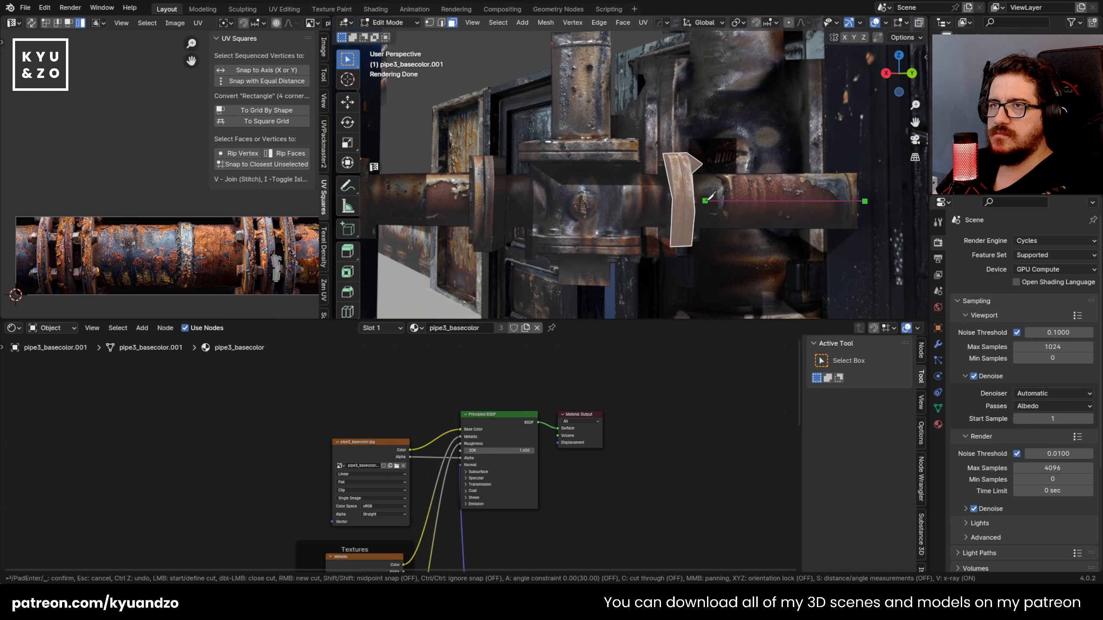
pyautogui.press('Escape')
pyautogui.scroll(2, 817, 191)
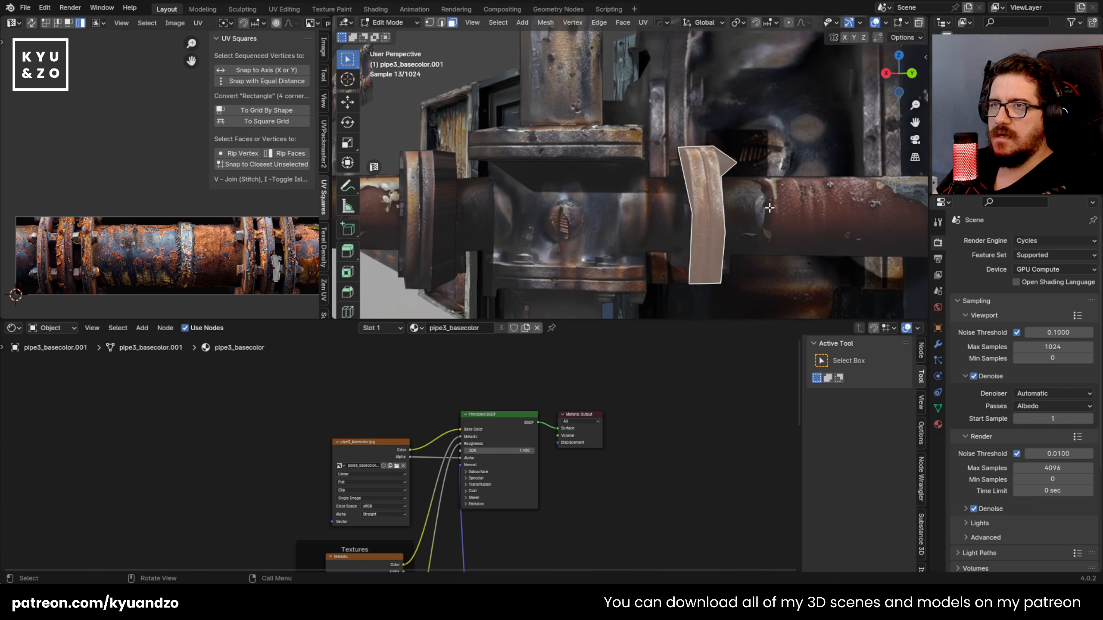
# Step: Try to move the end edge of the junction's right arm in edge selection mode
pyautogui.keyDown('shift'); pyautogui.moveTo(880, 218); pyautogui.dragTo(564, 187, button='middle'); pyautogui.keyUp('shift')
pyautogui.press('Tab')
pyautogui.press('Tab')
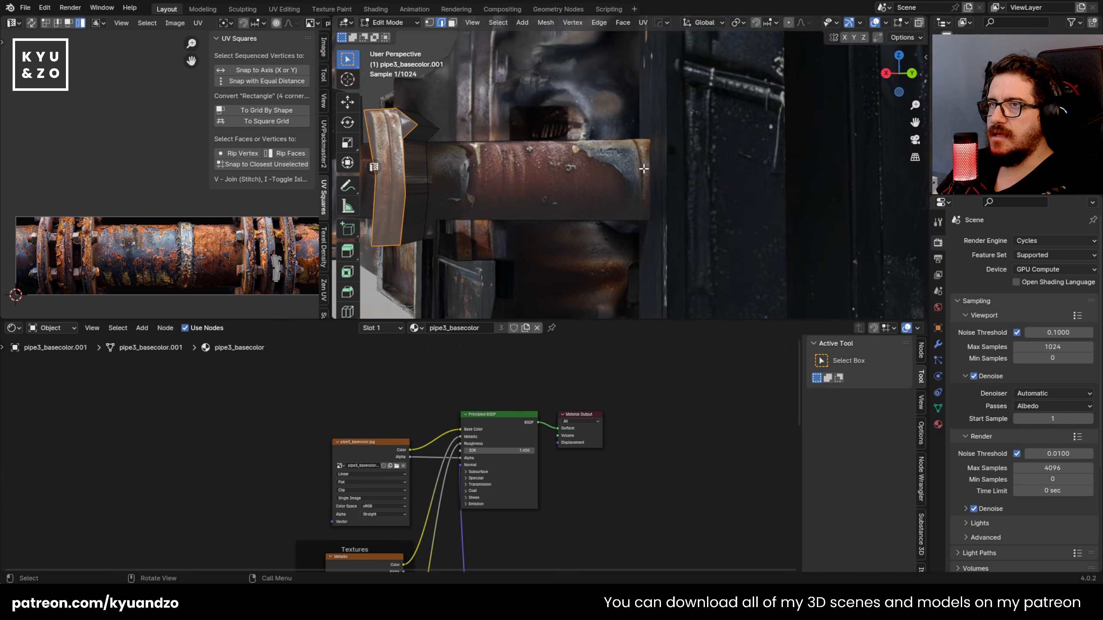
pyautogui.press('g')
pyautogui.click(586, 234)
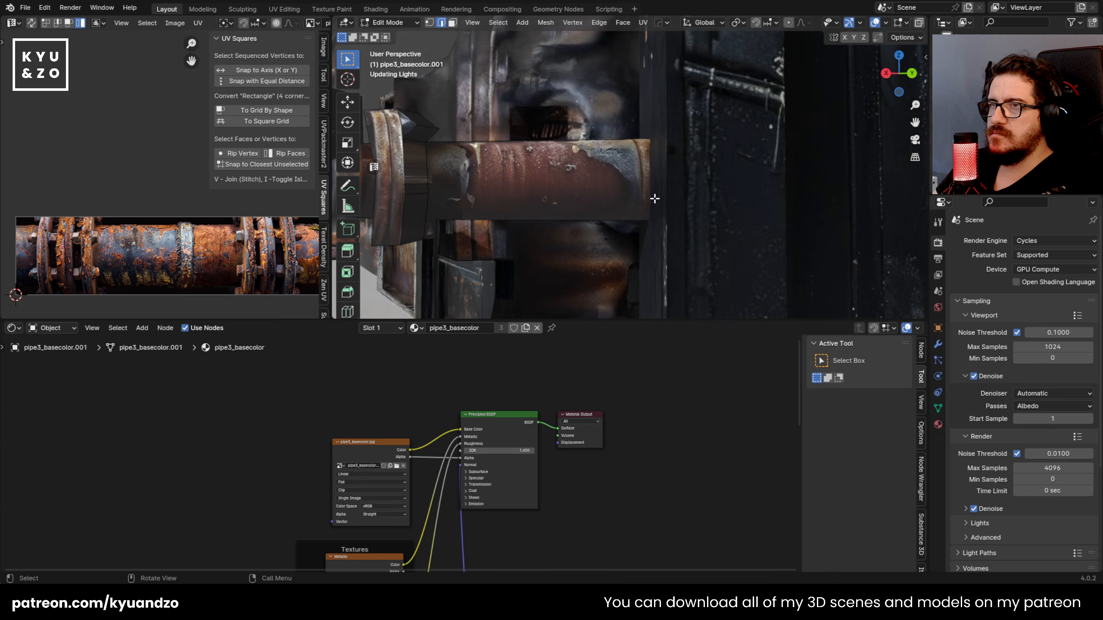
# Step: Move the whole pipe junction slightly along the global Y axis in Object Mode
pyautogui.press('Tab')
pyautogui.scroll(-3, 652, 204)
pyautogui.press('g')
pyautogui.press('y')
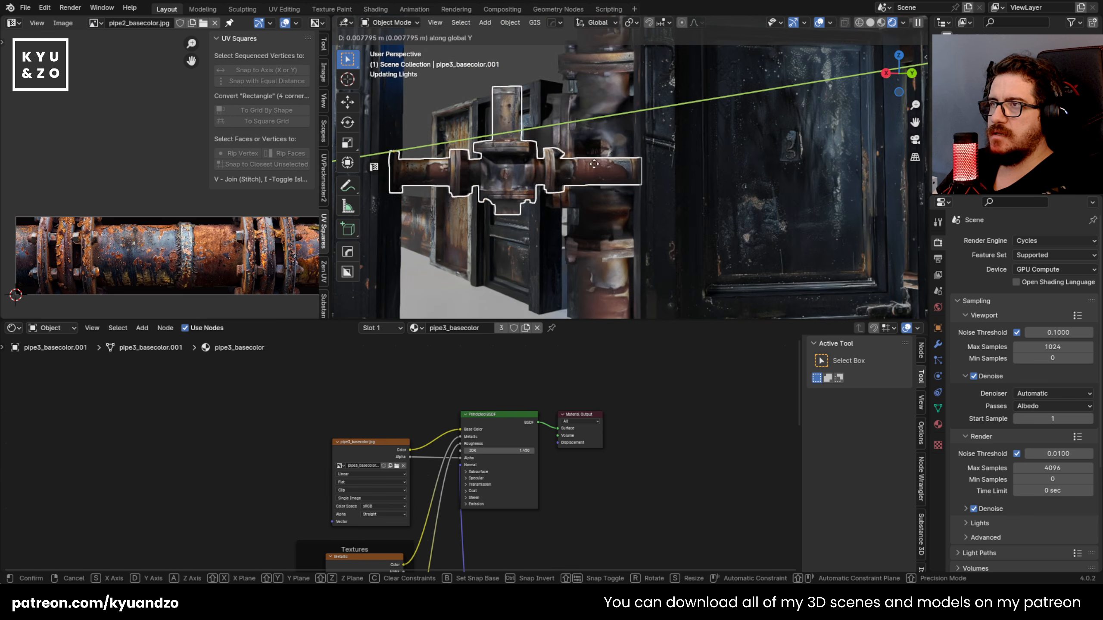
pyautogui.click(630, 212)
# Step: Knife a horizontal cut along the middle of the junction's right arm, from its end to the flange
pyautogui.press('Tab')
pyautogui.scroll(5, 695, 187)
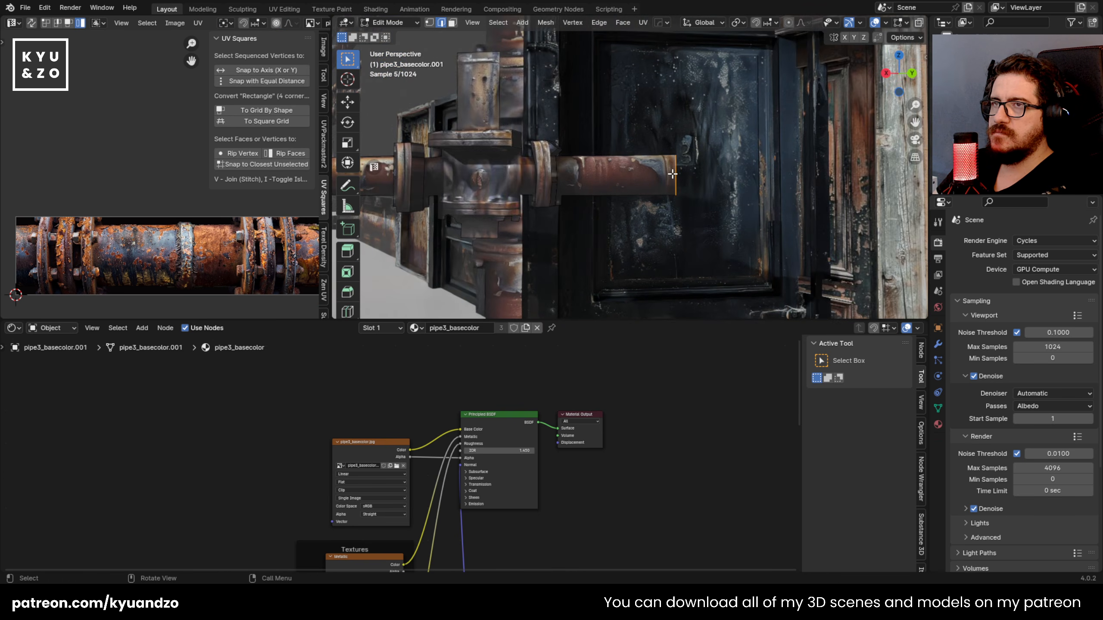
pyautogui.press('k')
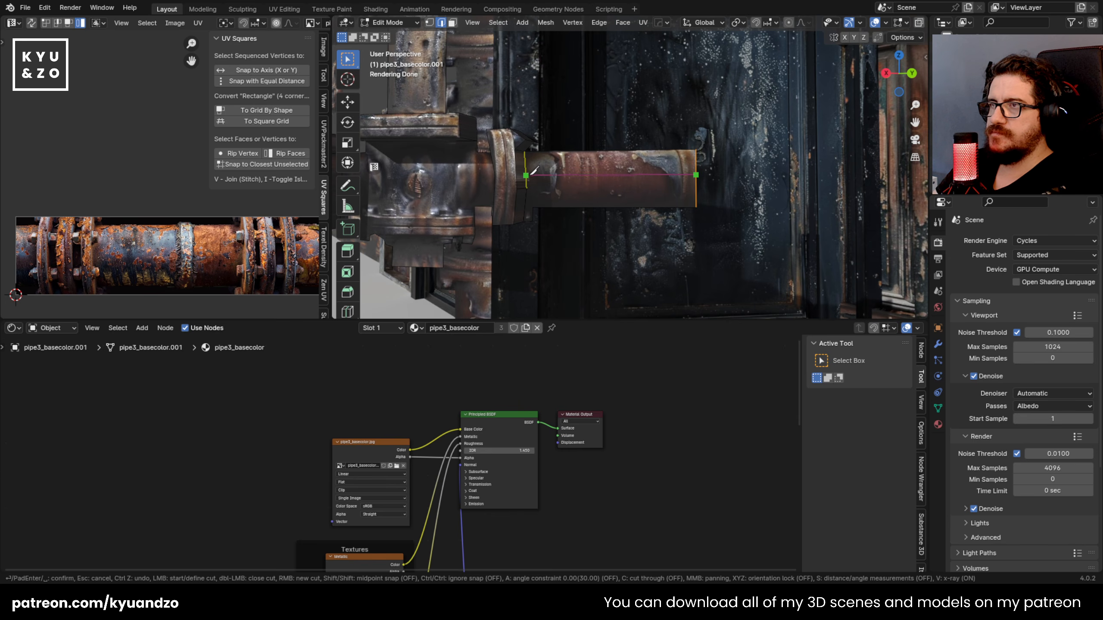
pyautogui.click(526, 178)
pyautogui.press('Return')
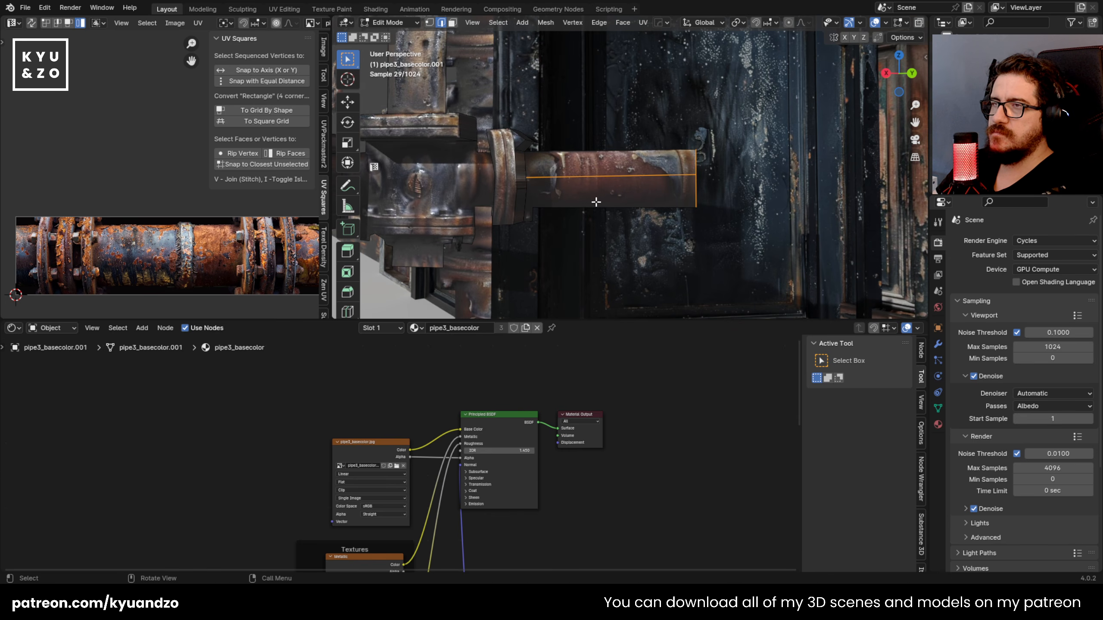
# Step: Knife a second horizontal cut below the first one, from the flange to the end of the right arm
pyautogui.scroll(2, 591, 197)
pyautogui.press('k')
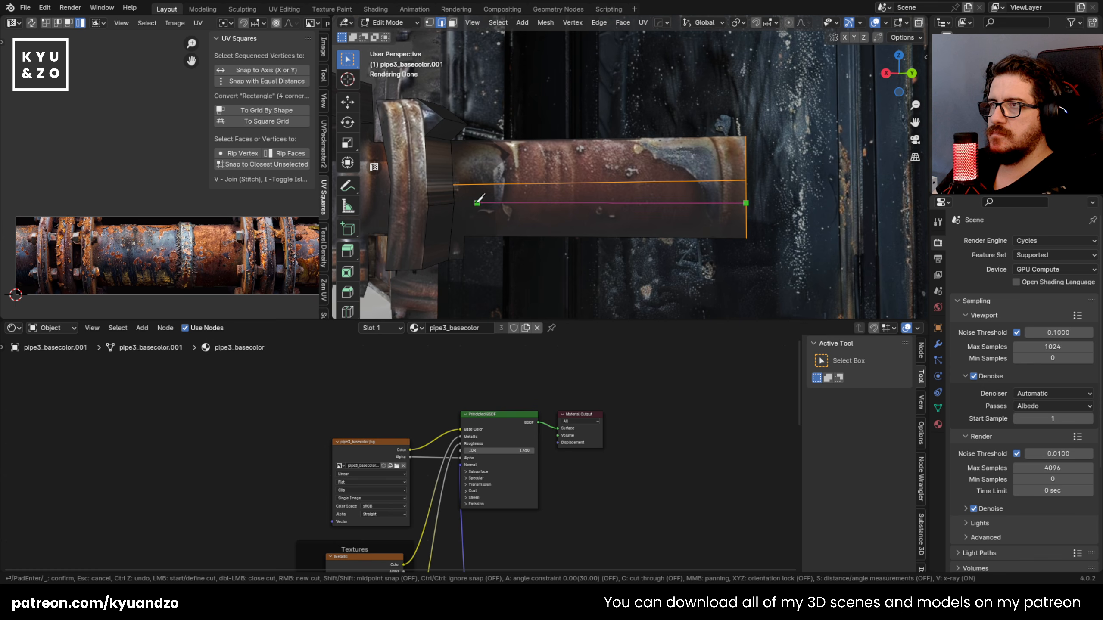
pyautogui.press('Escape')
pyautogui.press('k')
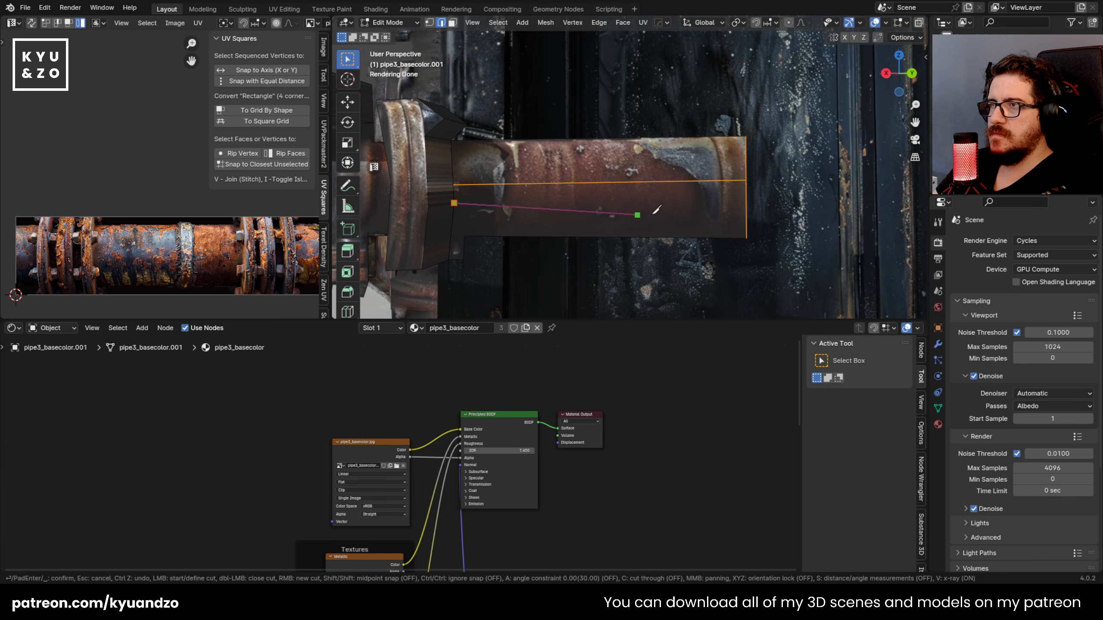
pyautogui.click(751, 203)
pyautogui.press('Return')
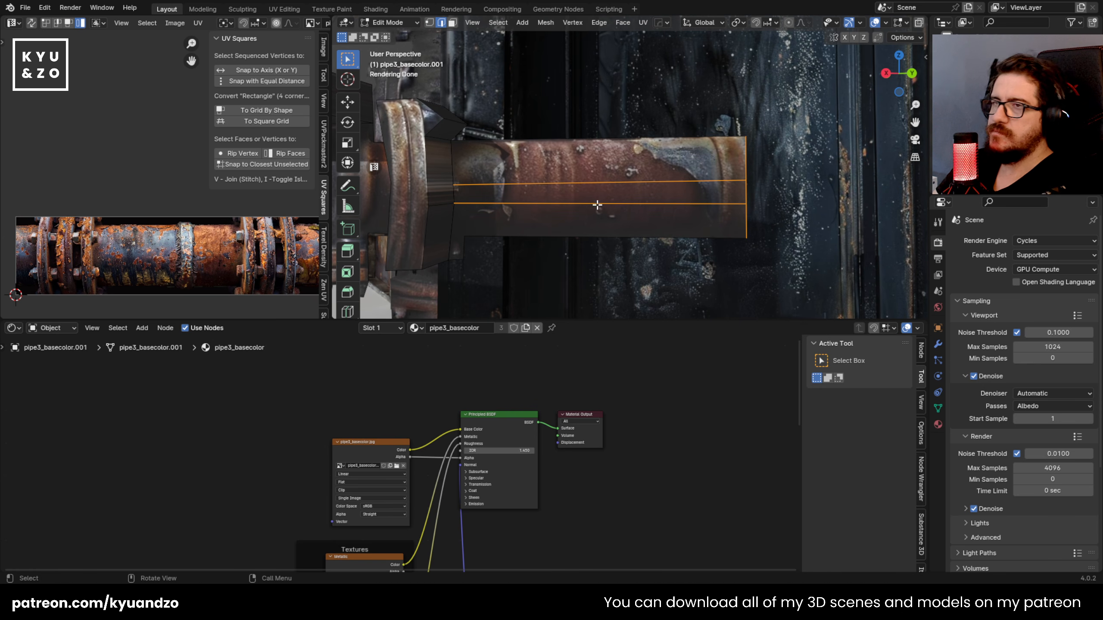
# Step: Select the face strip between the two cuts and try to move it along the global X axis
pyautogui.press('3')
pyautogui.click(611, 196)
pyautogui.press('g')
pyautogui.press('y')
pyautogui.press('x')
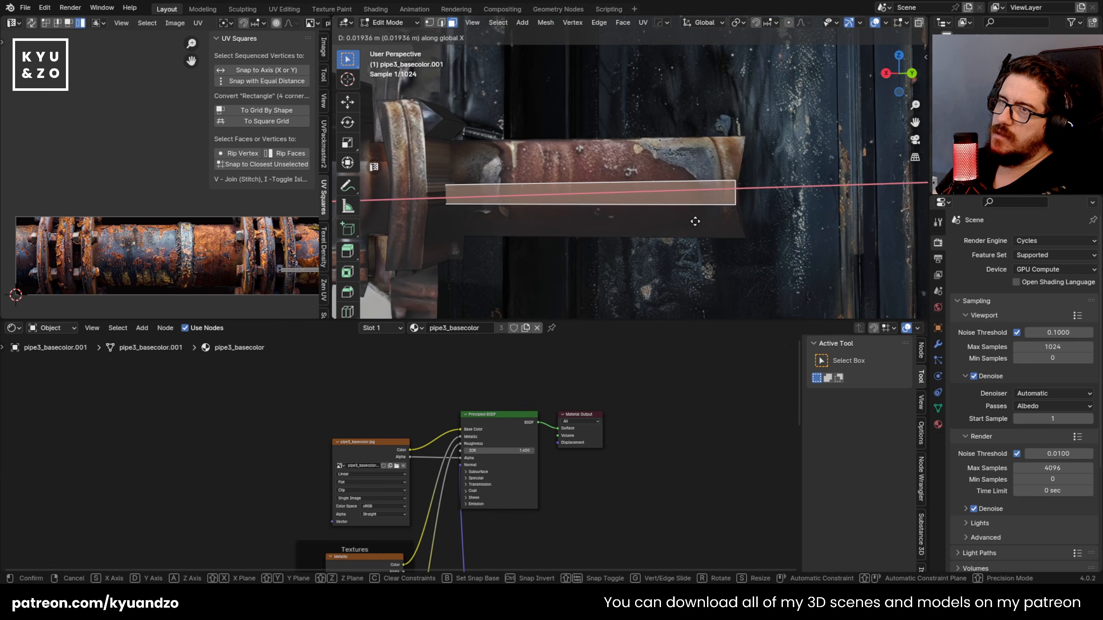
pyautogui.rightClick(687, 214)
# Step: Move the face strip between the cuts outward along its local Z axis to give the right arm depth
pyautogui.moveTo(687, 214); pyautogui.dragTo(712, 167, button='middle')
pyautogui.press('g')
pyautogui.press('y')
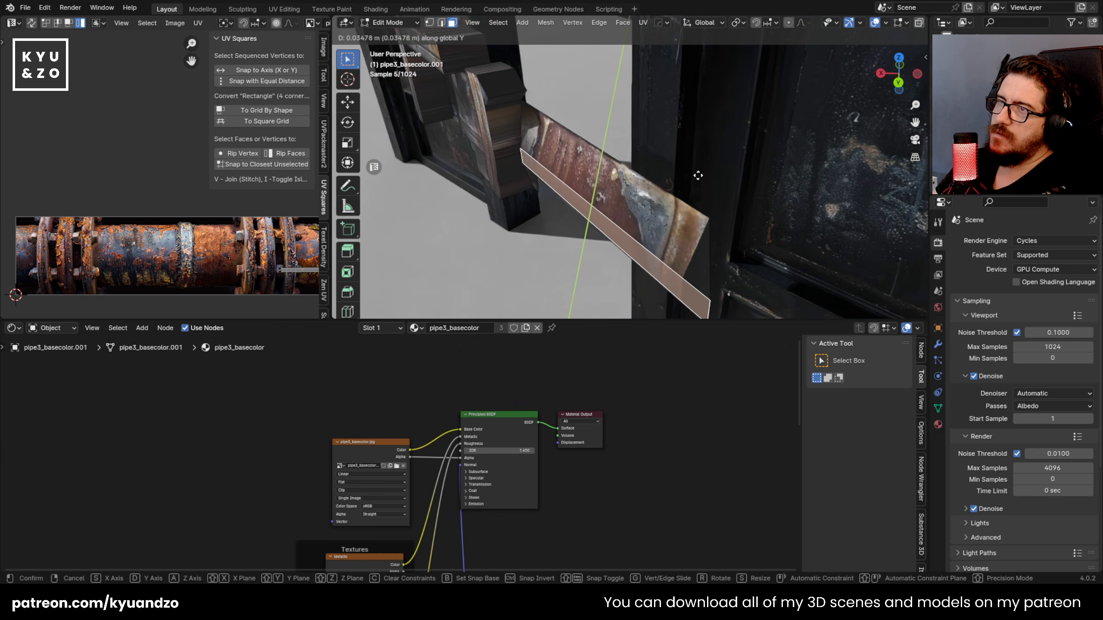
pyautogui.press('x')
pyautogui.press('x')
pyautogui.press('y')
pyautogui.press('y')
pyautogui.press('z')
pyautogui.press('z')
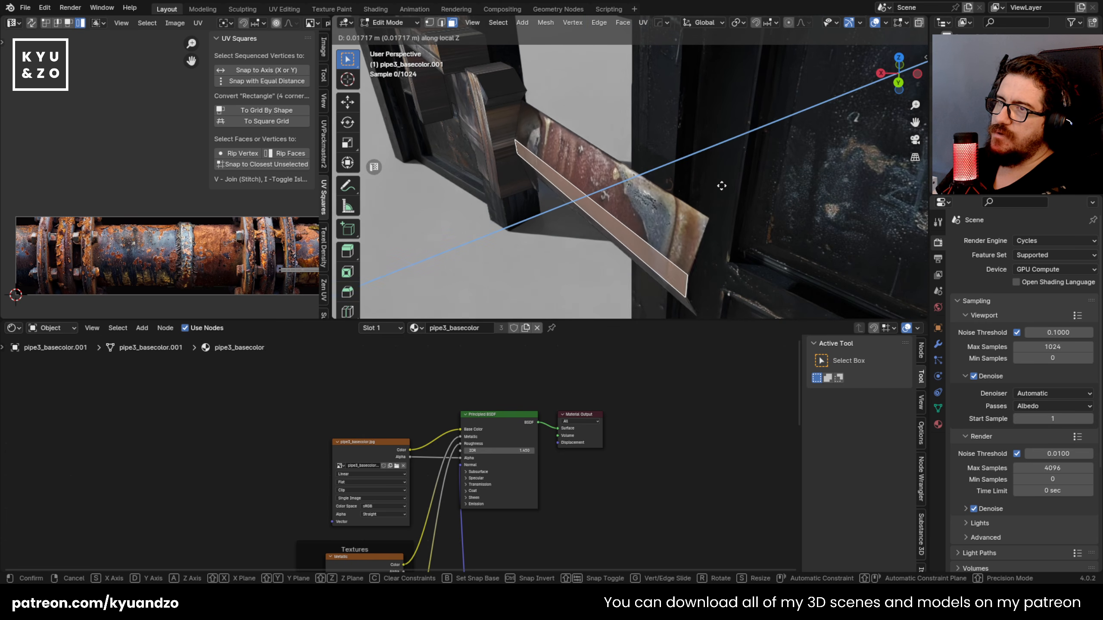
pyautogui.click(716, 187)
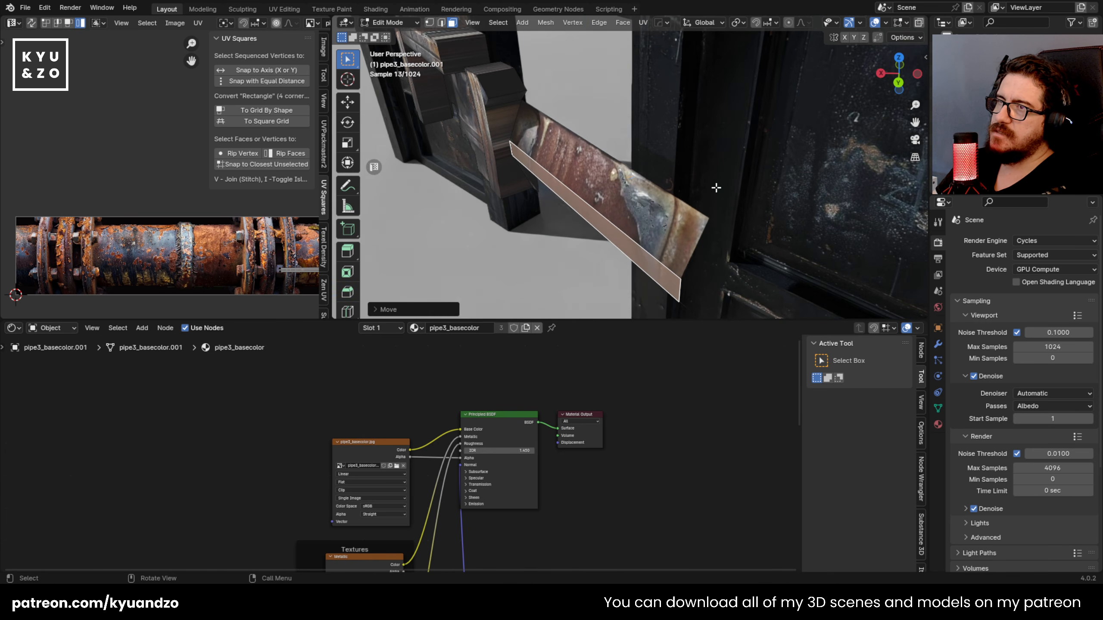
# Step: Try to bevel the raised face strip on the right arm with the Bevel tool
pyautogui.click(347, 292)
pyautogui.moveTo(520, 223)
pyautogui.mouseDown()
pyautogui.moveTo(473, 241)
pyautogui.moveTo(509, 230)
pyautogui.mouseUp()
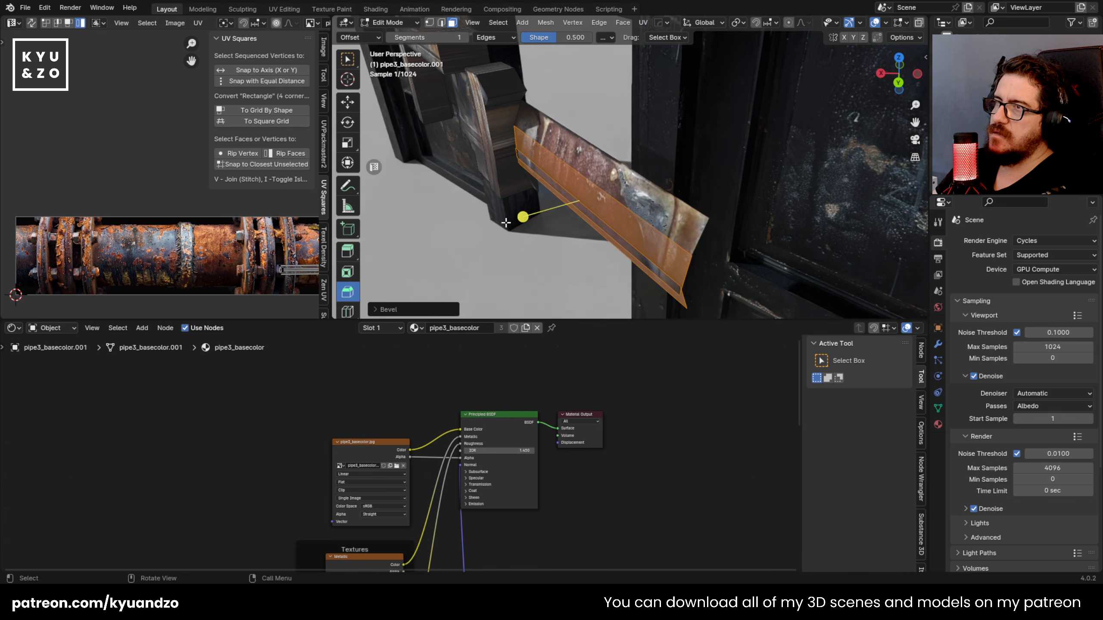
pyautogui.moveTo(510, 228); pyautogui.dragTo(608, 116, button='middle')
pyautogui.hotkey('ctrl', 'z')
pyautogui.hotkey('ctrl', 'z')
# Step: Try to move the raised strip's lower corner vertex at the flange along the pipe arm
pyautogui.keyDown('shift'); pyautogui.moveTo(447, 209); pyautogui.dragTo(549, 192, button='middle'); pyautogui.keyUp('shift')
pyautogui.scroll(2, 548, 192)
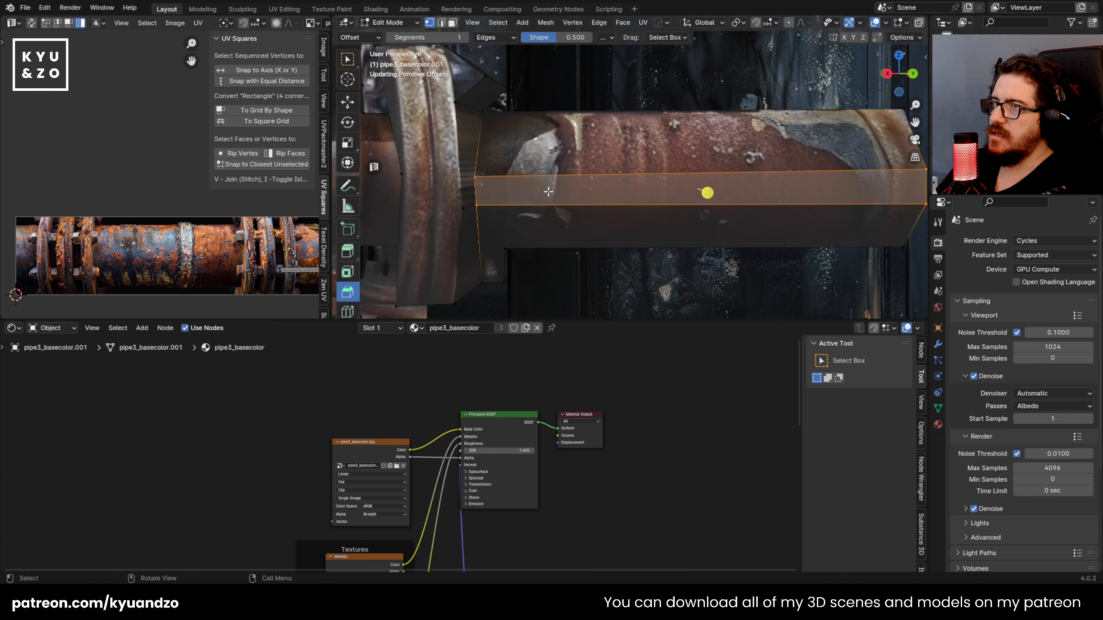
pyautogui.click(476, 206)
pyautogui.press('g')
pyautogui.click(505, 213)
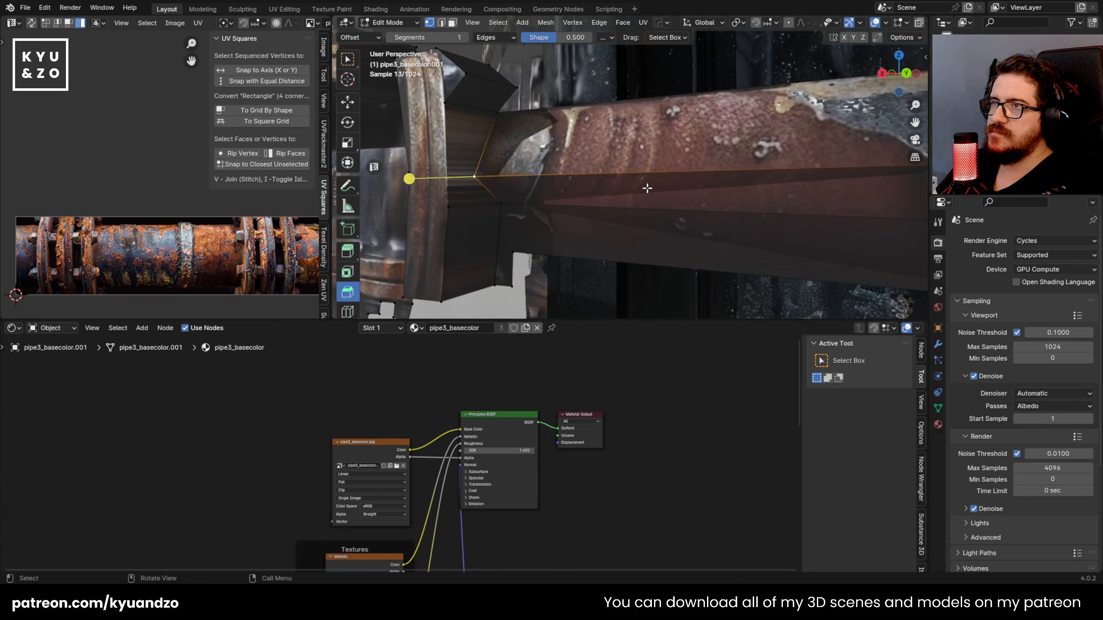
pyautogui.moveTo(695, 186); pyautogui.dragTo(644, 196, button='middle')
pyautogui.hotkey('ctrl', 'z')
pyautogui.hotkey('ctrl', 'z')
# Step: Try again to reposition the strip's lower corner vertex freely beside the flange, in vertex selection mode
pyautogui.moveTo(516, 180); pyautogui.dragTo(541, 167, button='middle')
pyautogui.scroll(2, 521, 173)
pyautogui.press('1')
pyautogui.click(445, 208)
pyautogui.press('g')
pyautogui.click(499, 215)
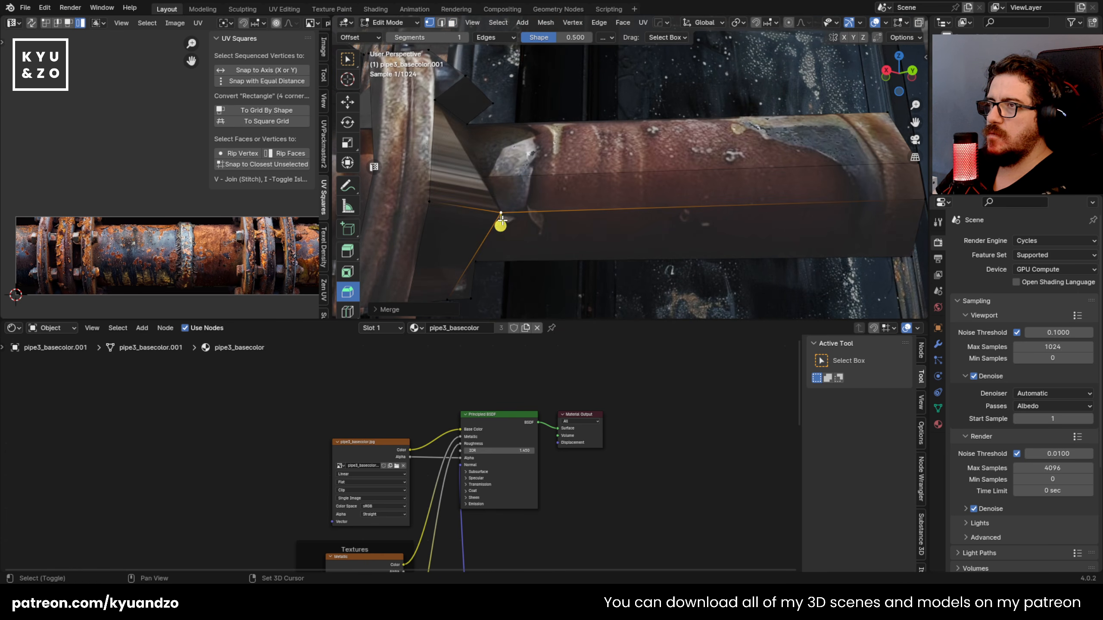
pyautogui.press('g')
pyautogui.click(458, 212)
pyautogui.hotkey('ctrl', 'z')
# Step: Try to move the strip's corner vertex along the global X axis and undo the vertex moves
pyautogui.press('g')
pyautogui.press('x')
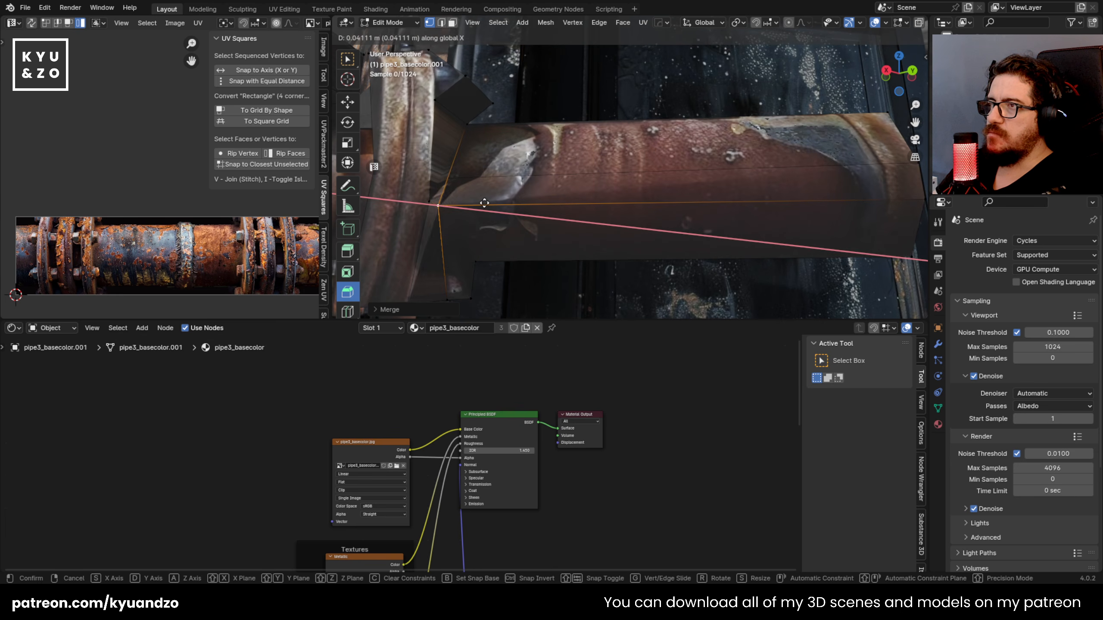
pyautogui.click(488, 204)
pyautogui.hotkey('ctrl', 'z')
pyautogui.hotkey('ctrl', 'z')
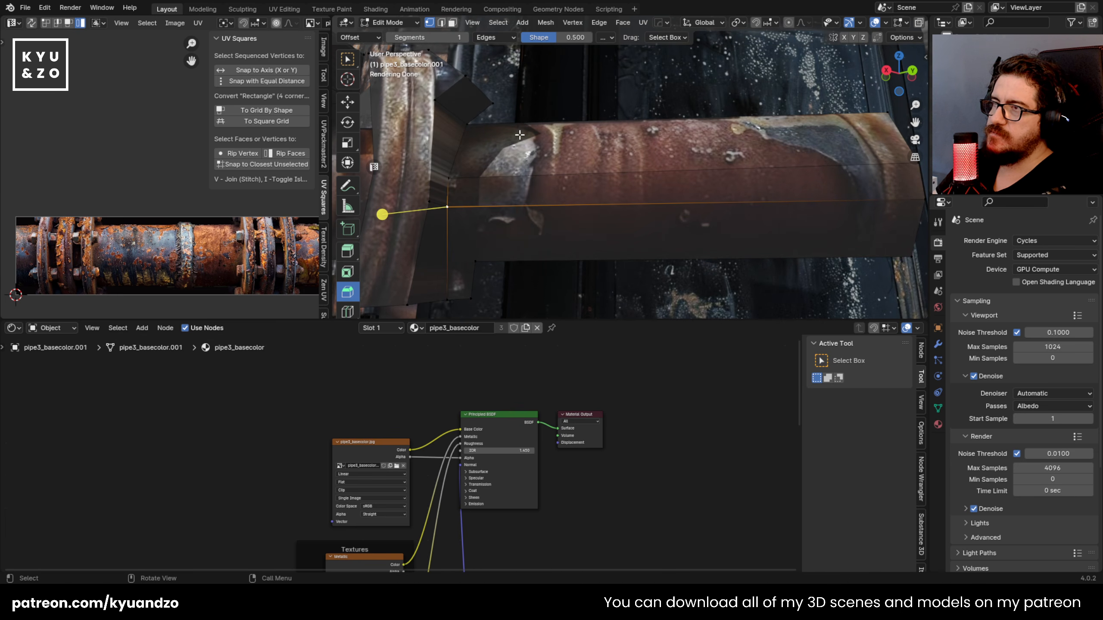
pyautogui.moveTo(515, 141); pyautogui.dragTo(519, 155, button='middle')
pyautogui.press('3')
pyautogui.click(804, 191)
pyautogui.press('s')
pyautogui.press('s')
pyautogui.rightClick(817, 218)
pyautogui.press('s')
pyautogui.press('d')
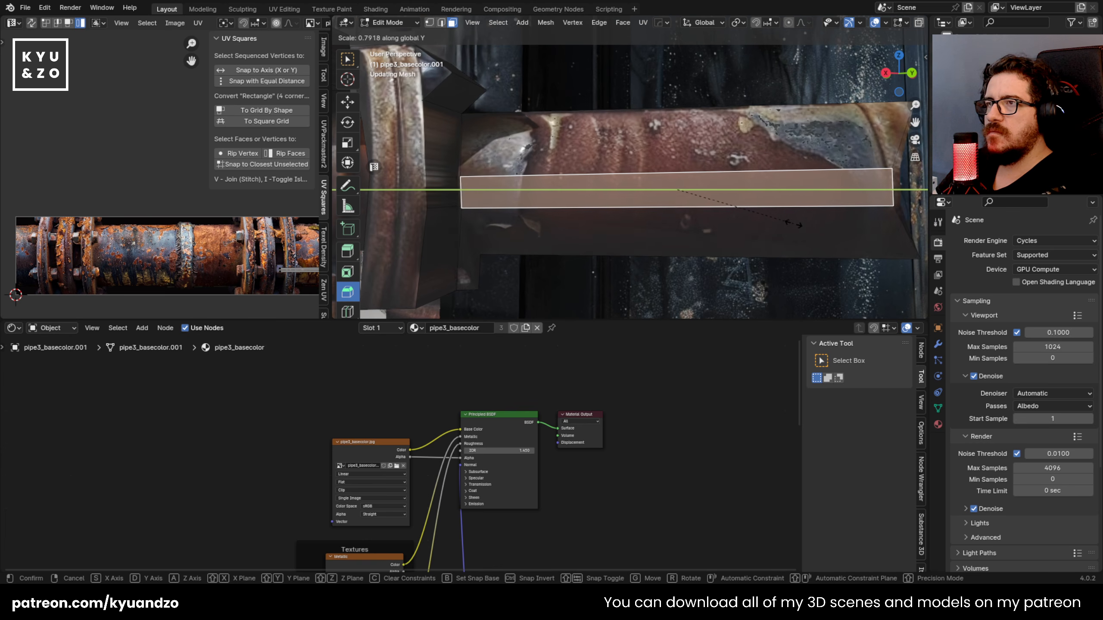
pyautogui.rightClick(707, 215)
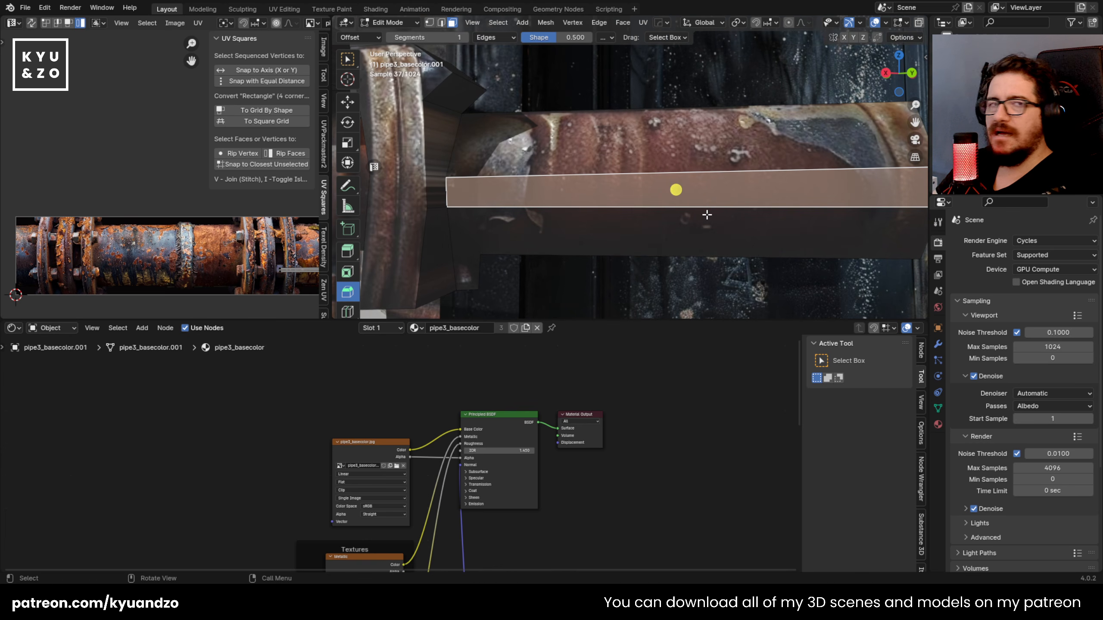
# Step: Reposition the face strip's lower corner vertex beside the flange on the right arm, in vertex selection mode
pyautogui.press('1')
pyautogui.click(473, 204)
pyautogui.press('g')
pyautogui.click(451, 209)
pyautogui.moveTo(488, 166); pyautogui.dragTo(514, 196, button='middle')
pyautogui.moveTo(514, 196); pyautogui.dragTo(565, 198, button='middle')
# Step: Bevel the right arm's face strip by about 0.017 m and return to Object Mode
pyautogui.press('3')
pyautogui.click(566, 198)
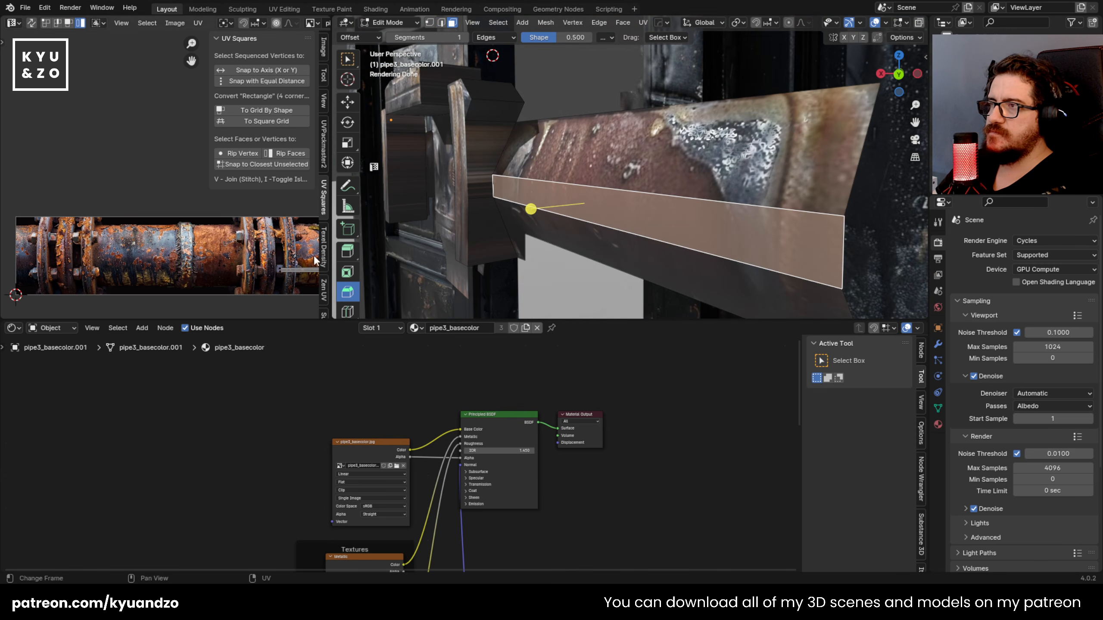
pyautogui.hotkey('ctrl', 'b')
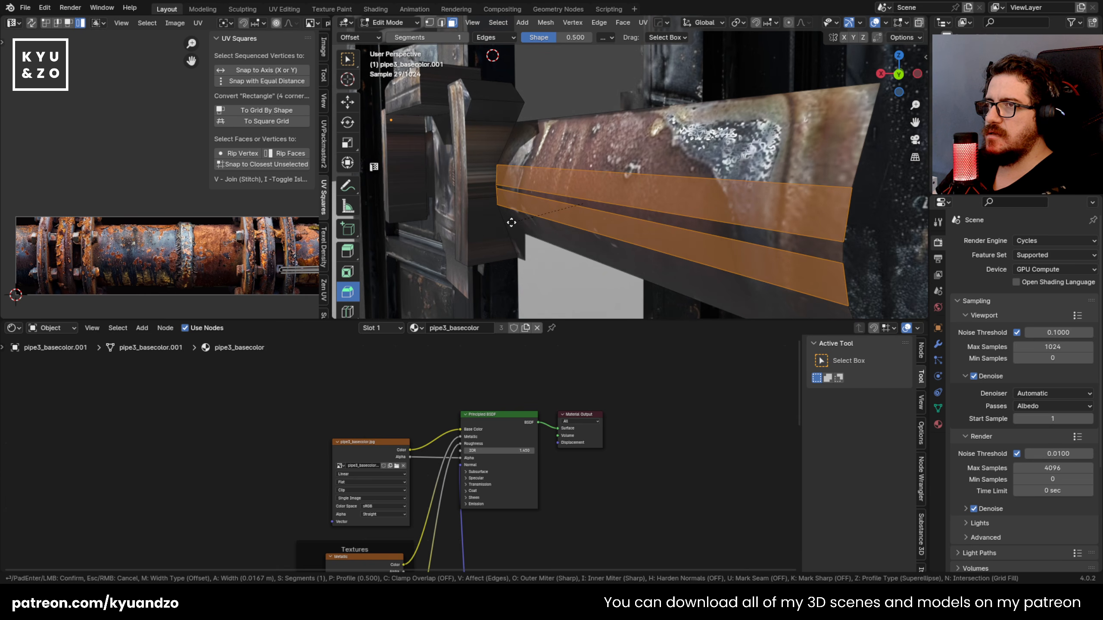
pyautogui.click(514, 227)
pyautogui.press('Tab')
# Step: Reopen the pipe junction in Edit Mode and knife-cut a vertical line down the left arm beside its outer flange
pyautogui.moveTo(519, 132); pyautogui.dragTo(590, 134, button='middle')
pyautogui.scroll(-6, 590, 139)
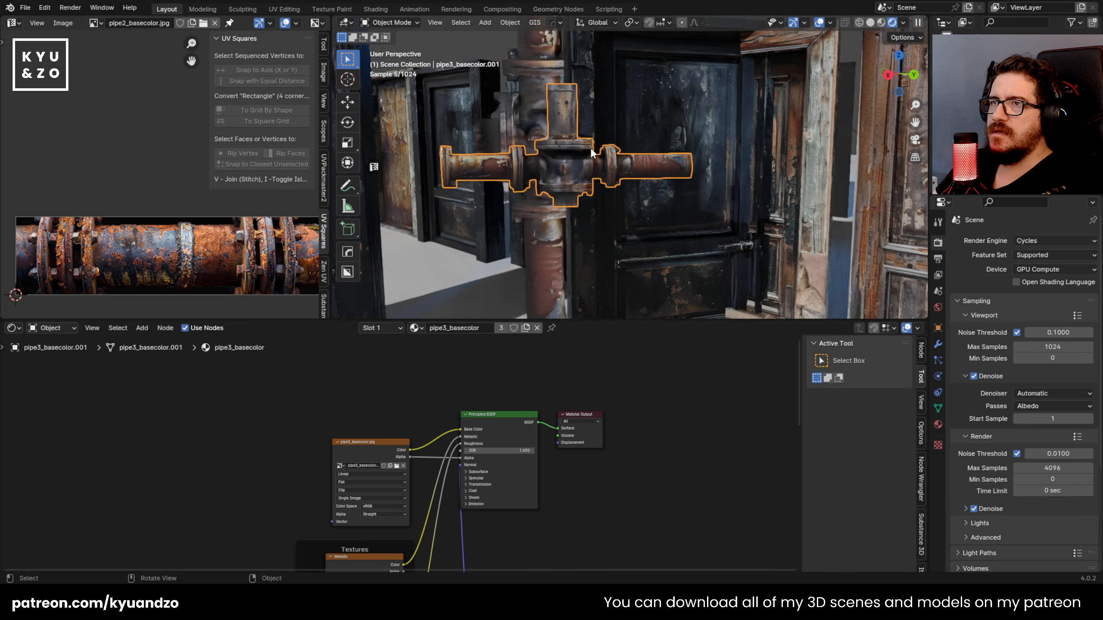
pyautogui.click(677, 264)
pyautogui.click(500, 173)
pyautogui.keyDown('shift'); pyautogui.moveTo(506, 175); pyautogui.dragTo(643, 173, button='middle'); pyautogui.keyUp('shift')
pyautogui.press('Tab')
pyautogui.scroll(7, 632, 165)
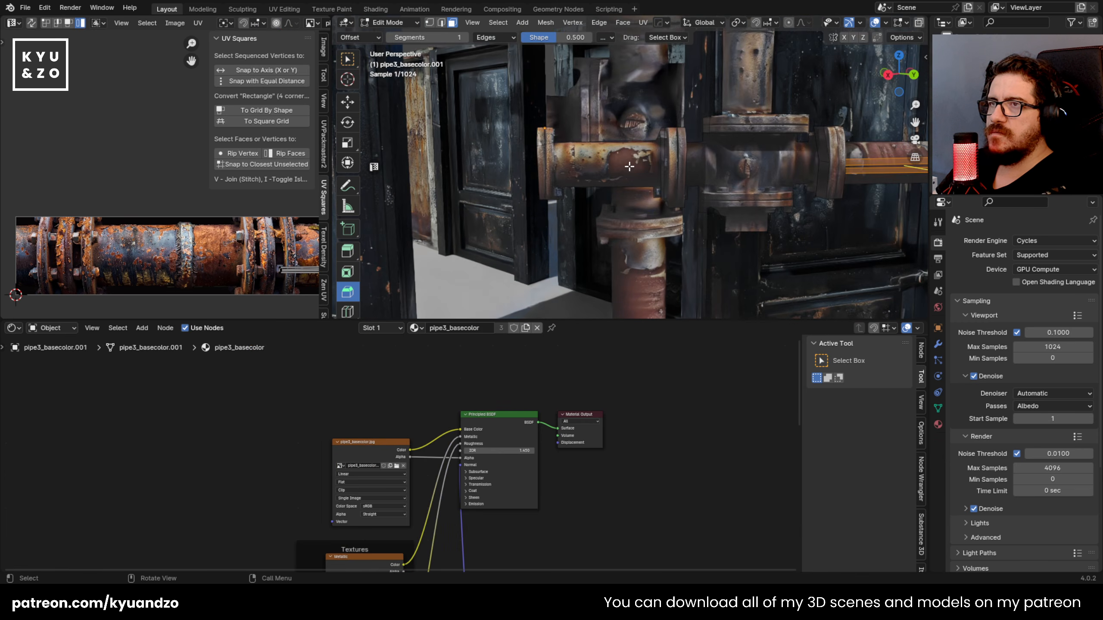
pyautogui.scroll(2, 625, 162)
pyautogui.press('k')
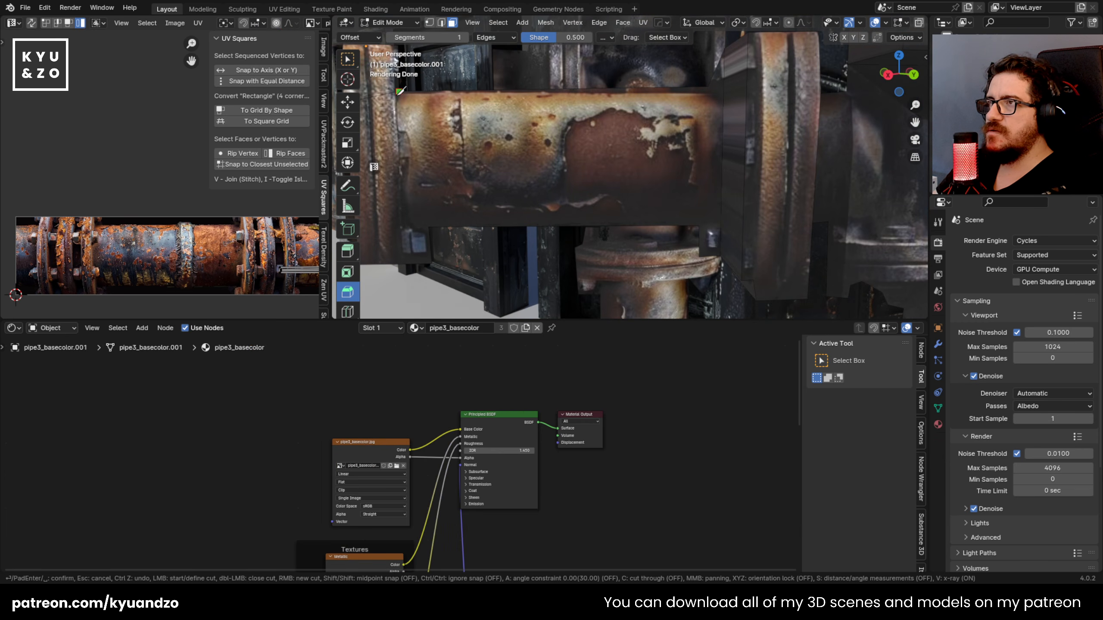
pyautogui.click(407, 264)
pyautogui.press('Return')
pyautogui.keyDown('shift'); pyautogui.moveTo(677, 152); pyautogui.dragTo(712, 178, button='middle'); pyautogui.keyUp('shift')
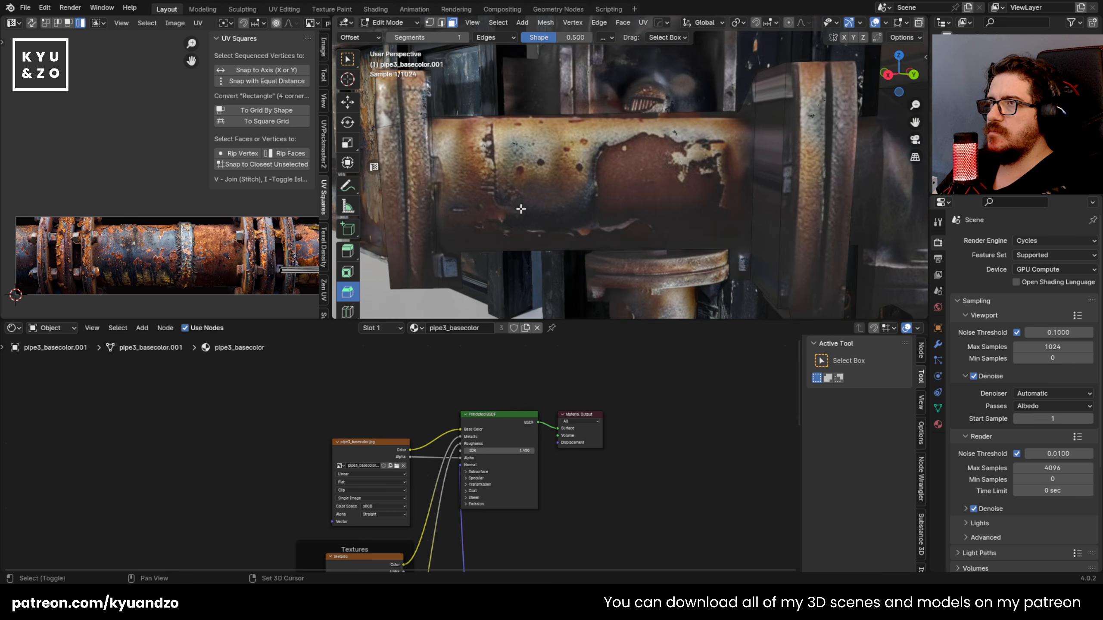
# Step: Knife-cut two lengthwise lines along the left arm between its flanges and select the face strip between them
pyautogui.press('k')
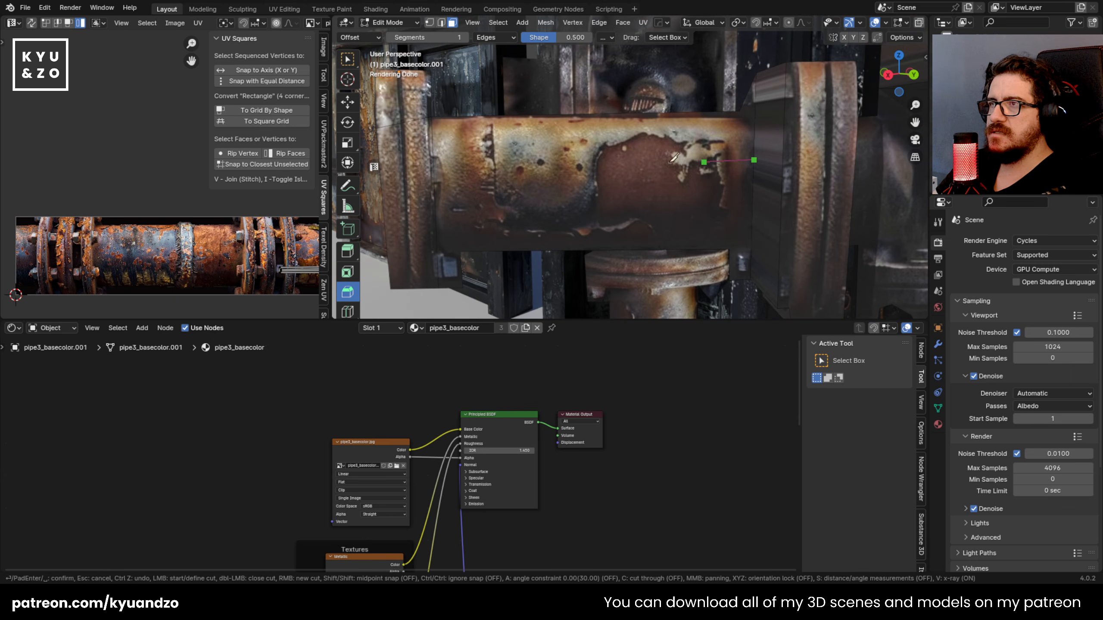
pyautogui.click(433, 161)
pyautogui.press('Return')
pyautogui.press('k')
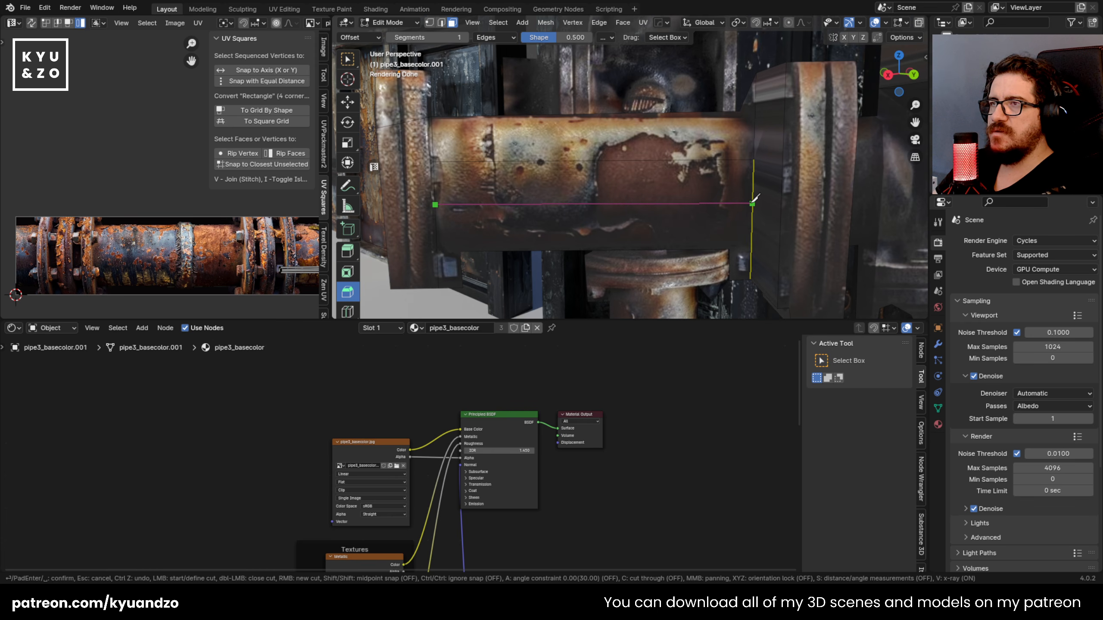
pyautogui.click(744, 195)
pyautogui.press('Return')
pyautogui.click(591, 189)
pyautogui.moveTo(591, 190); pyautogui.dragTo(628, 197, button='middle')
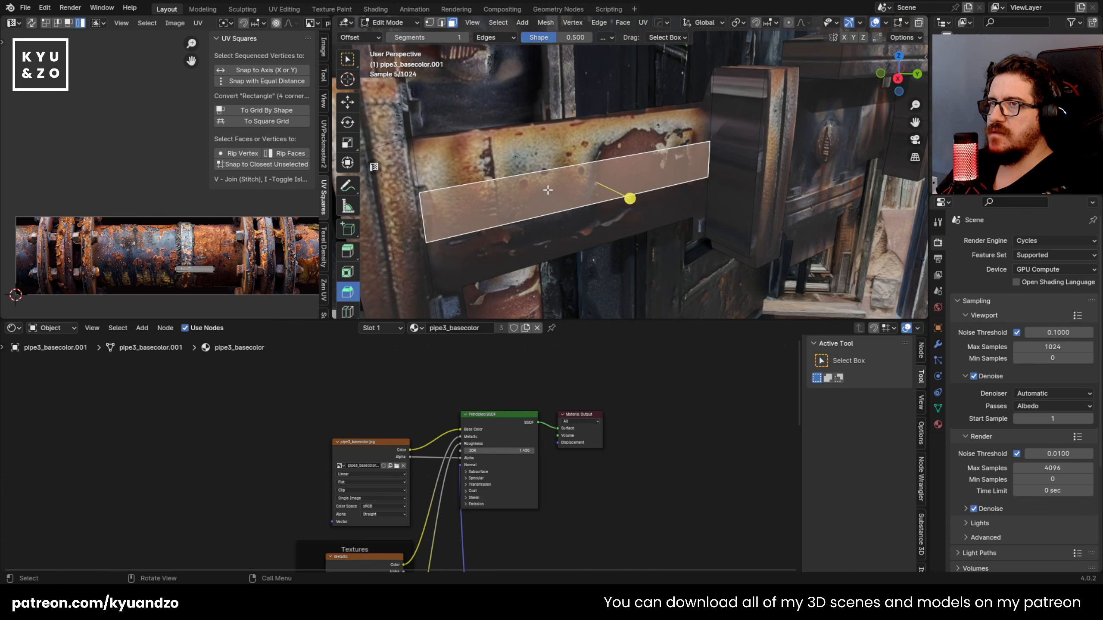
pyautogui.press('g')
pyautogui.press('y')
pyautogui.press('x')
pyautogui.press('x')
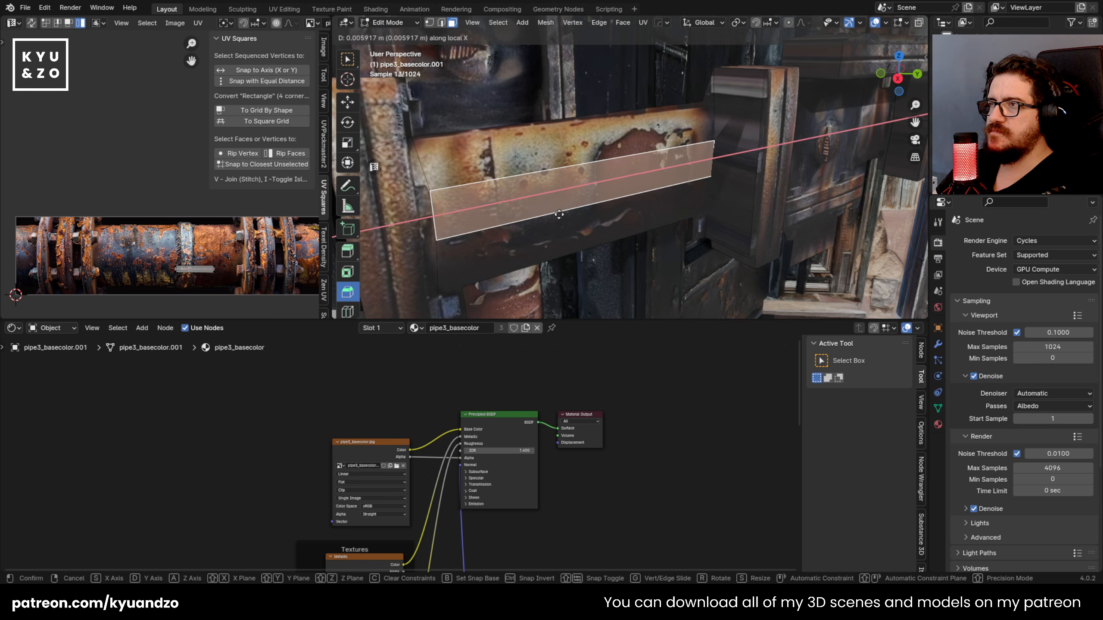
pyautogui.press('y')
pyautogui.press('y')
pyautogui.press('x')
pyautogui.press('z')
pyautogui.press('z')
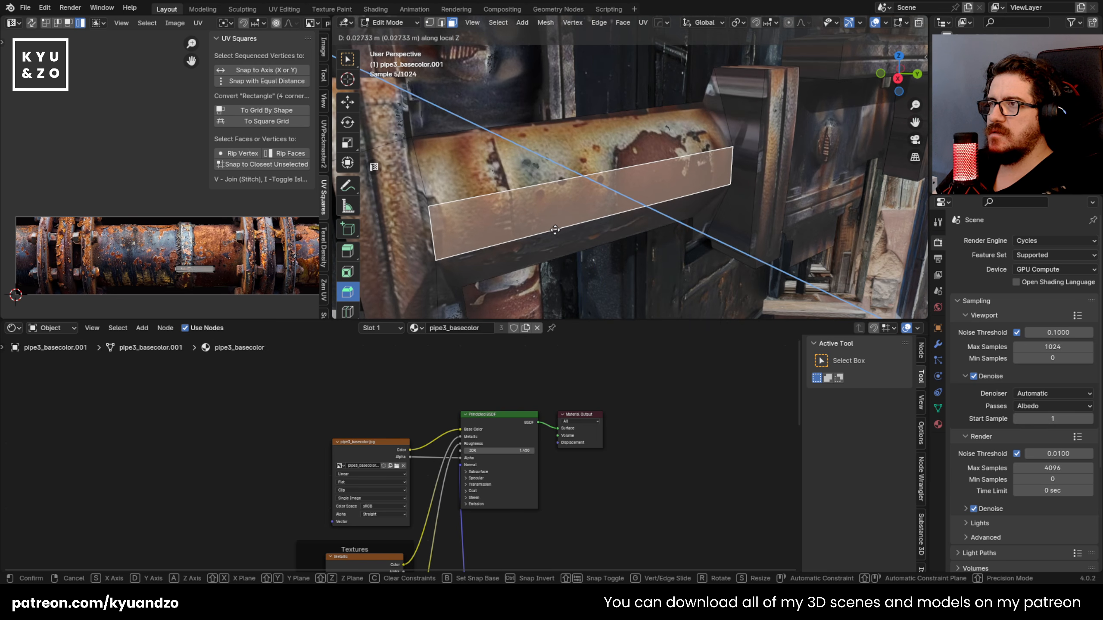
pyautogui.rightClick(542, 224)
pyautogui.moveTo(543, 223); pyautogui.dragTo(560, 225, button='middle')
# Step: Try to move the left arm's face strip outward about 0.03 m along its local Z axis and undo the move
pyautogui.press('g')
pyautogui.press('z')
pyautogui.press('z')
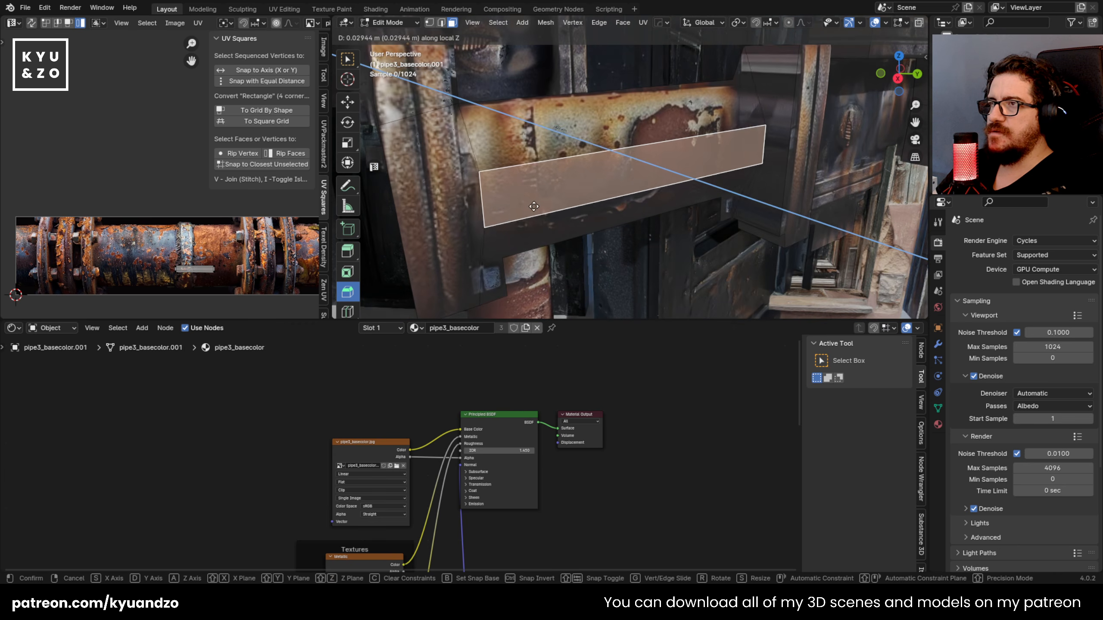
pyautogui.click(551, 219)
pyautogui.keyDown('shift'); pyautogui.moveTo(467, 152); pyautogui.dragTo(538, 79, button='middle'); pyautogui.keyUp('shift')
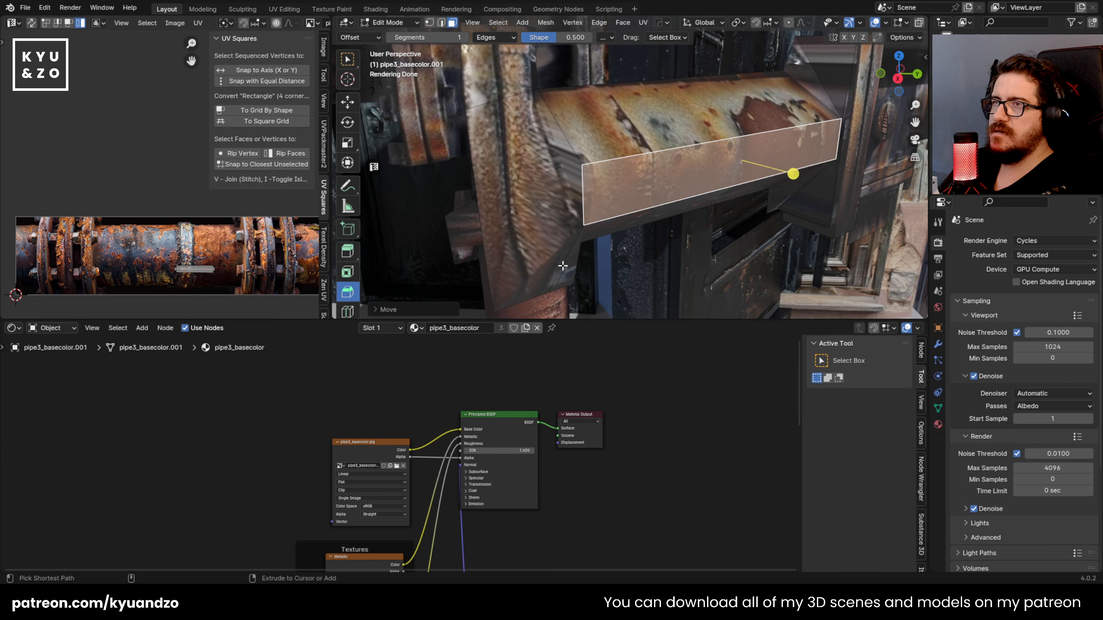
pyautogui.hotkey('ctrl', 'z')
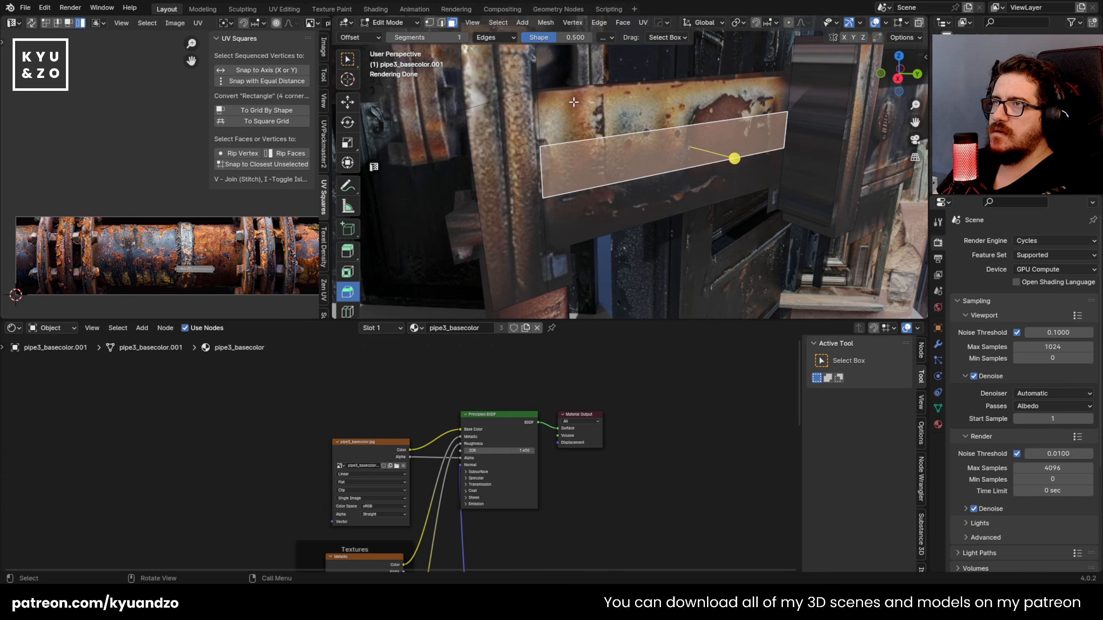
pyautogui.press('e')
pyautogui.rightClick(621, 130)
pyautogui.hotkey('ctrl', 'z')
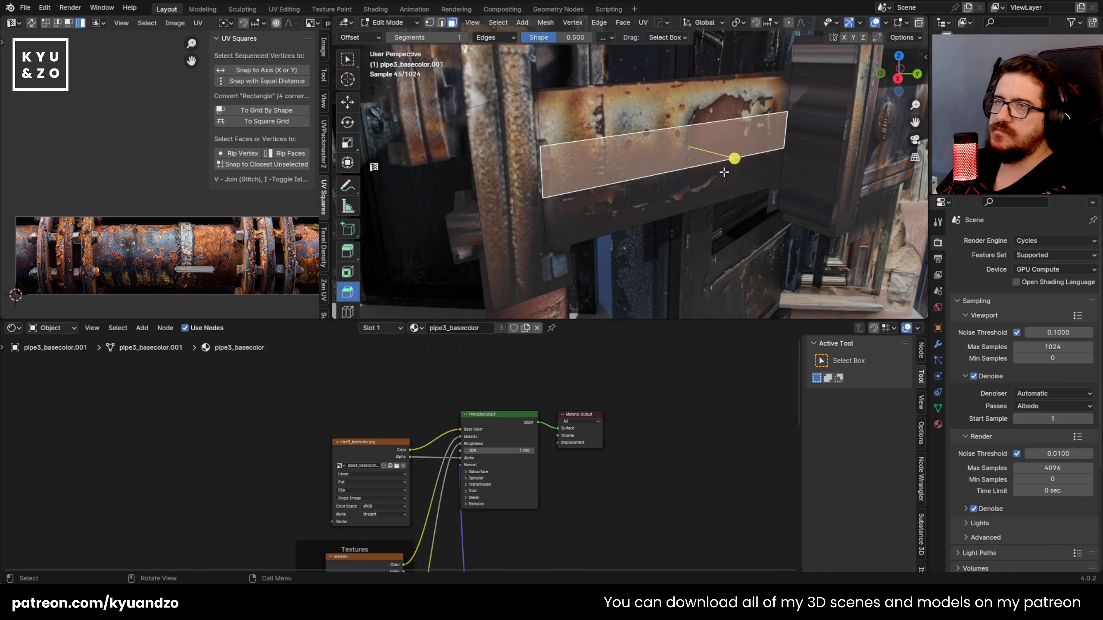
# Step: Move the left arm's face strip slightly outward from the pipe surface
pyautogui.press('g')
pyautogui.press('d')
pyautogui.press('s')
pyautogui.press('d')
pyautogui.press('a')
pyautogui.press('a')
pyautogui.click(750, 188)
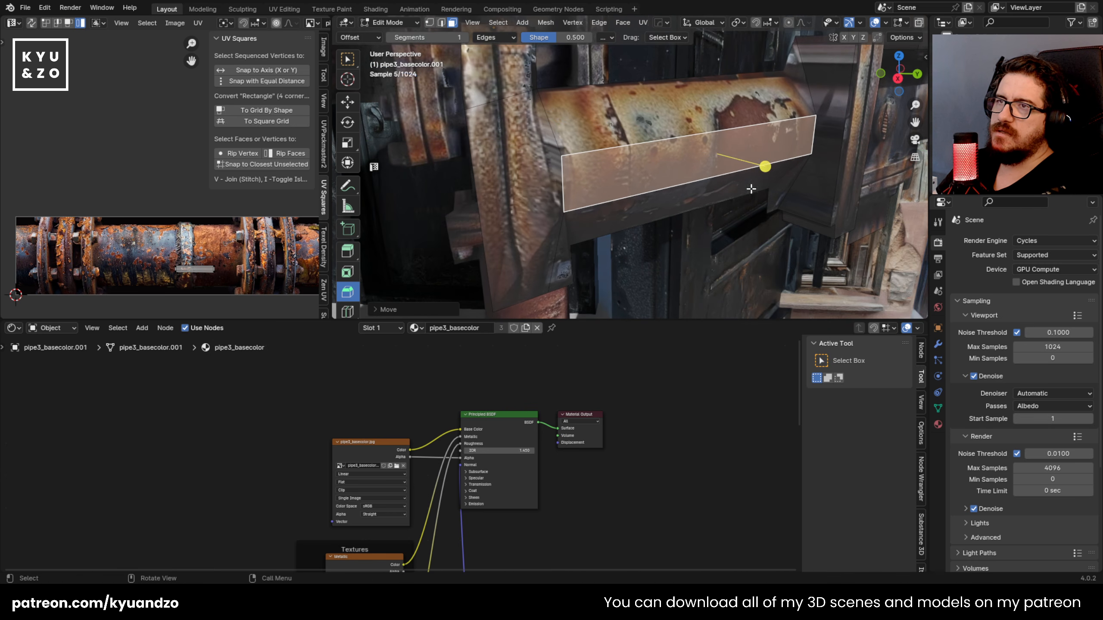
# Step: Bevel the long edges of the left arm's raised strip by about 0.031 m, and return to Object Mode
pyautogui.hotkey('ctrl', 'b')
pyautogui.rightClick(763, 165)
pyautogui.press('2')
pyautogui.click(766, 125)
pyautogui.hotkey('ctrl', 'b')
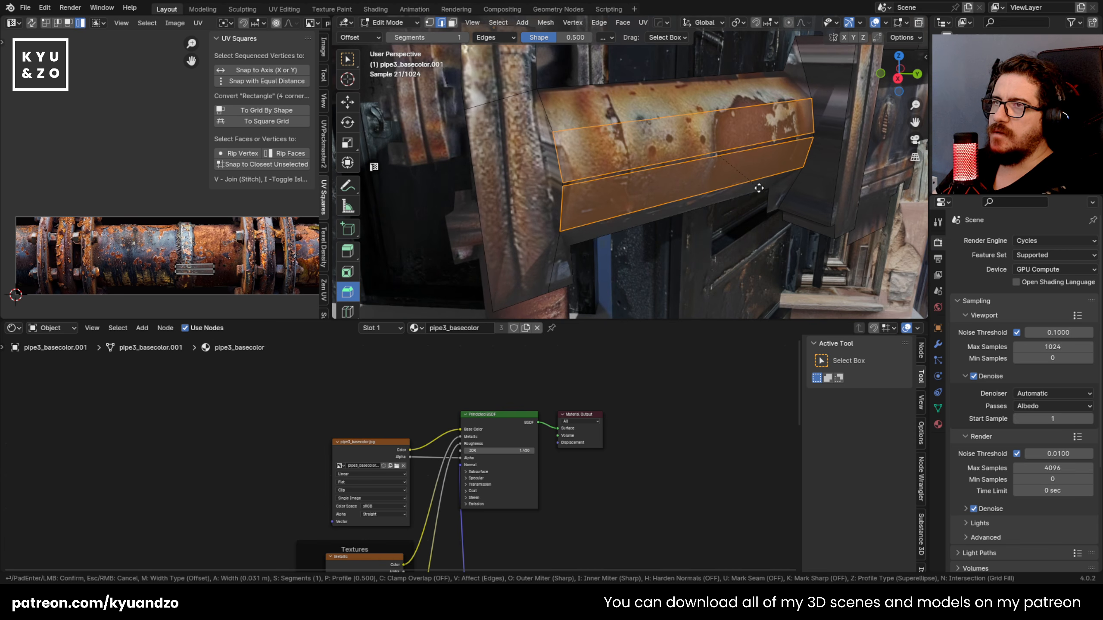
pyautogui.click(763, 191)
pyautogui.press('Tab')
# Step: Look through the scene camera and fly it up to the pipe junction between the black doors
pyautogui.scroll(-8, 655, 193)
pyautogui.moveTo(655, 193); pyautogui.dragTo(621, 207, button='middle')
pyautogui.scroll(-6, 592, 193)
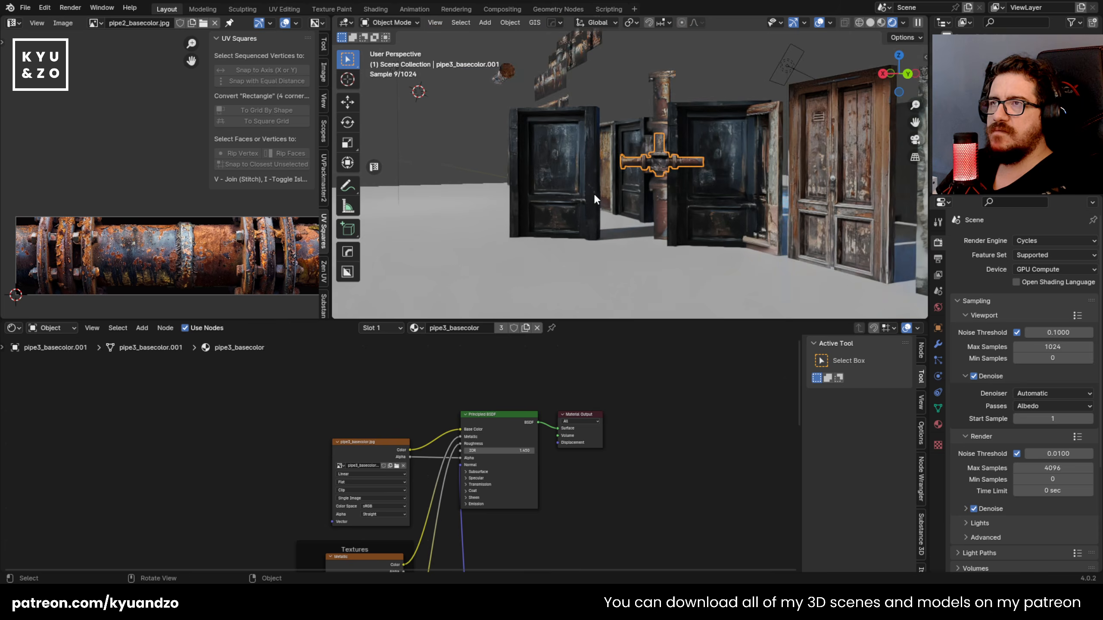
pyautogui.scroll(8, 599, 190)
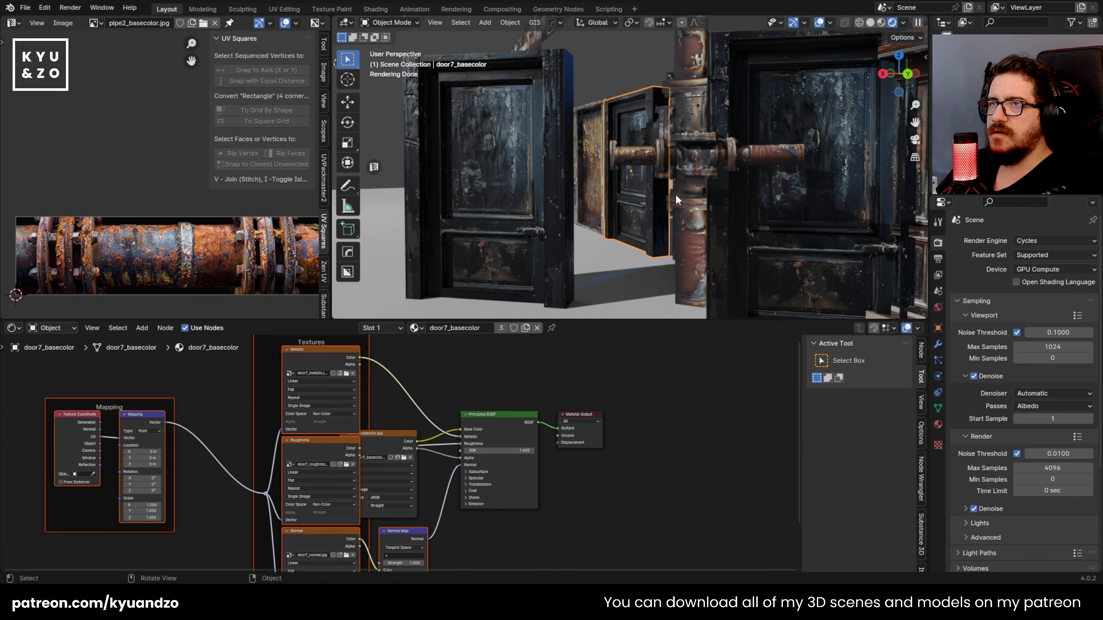
pyautogui.scroll(-10, 685, 184)
pyautogui.scroll(-8, 684, 182)
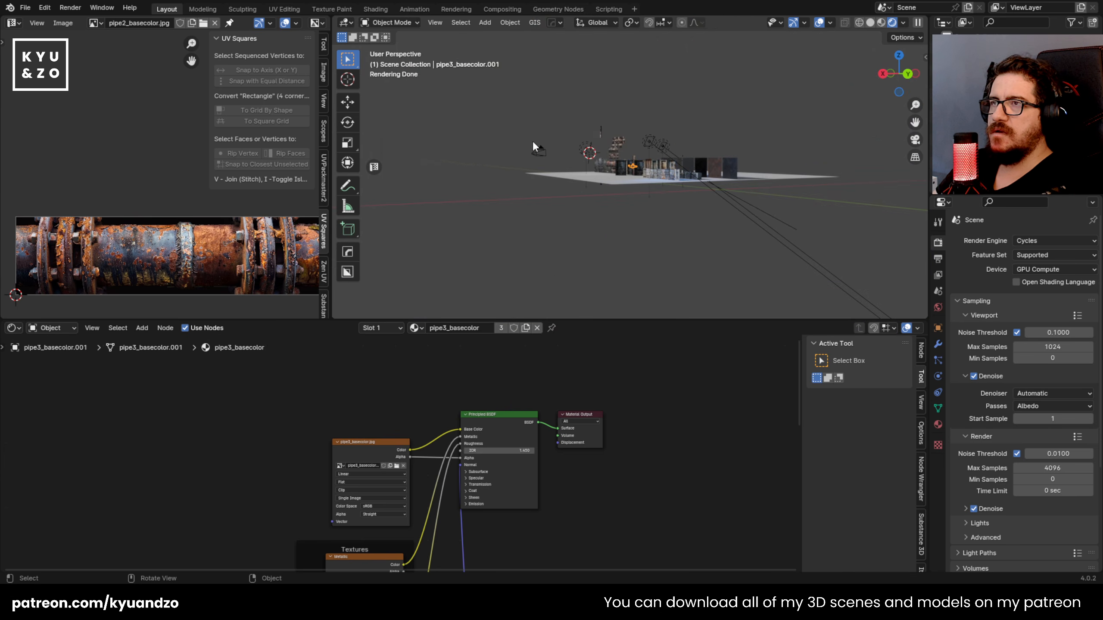
pyautogui.click(533, 141)
pyautogui.press('KP_0')
pyautogui.scroll(-4, 627, 211)
pyautogui.hotkey('shift', '`')
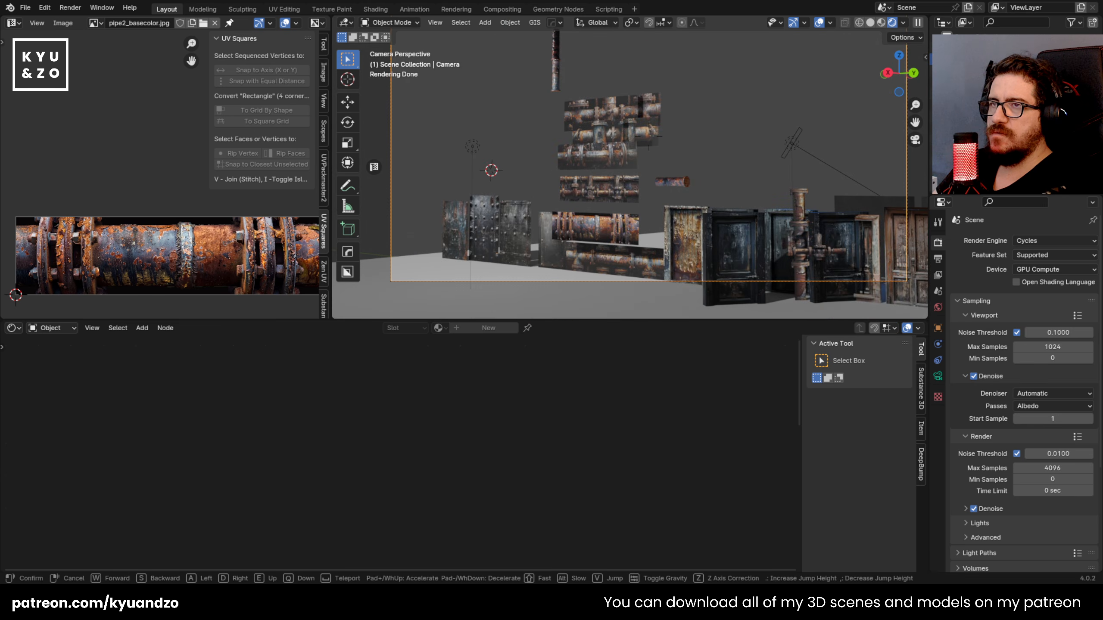
pyautogui.press('w')
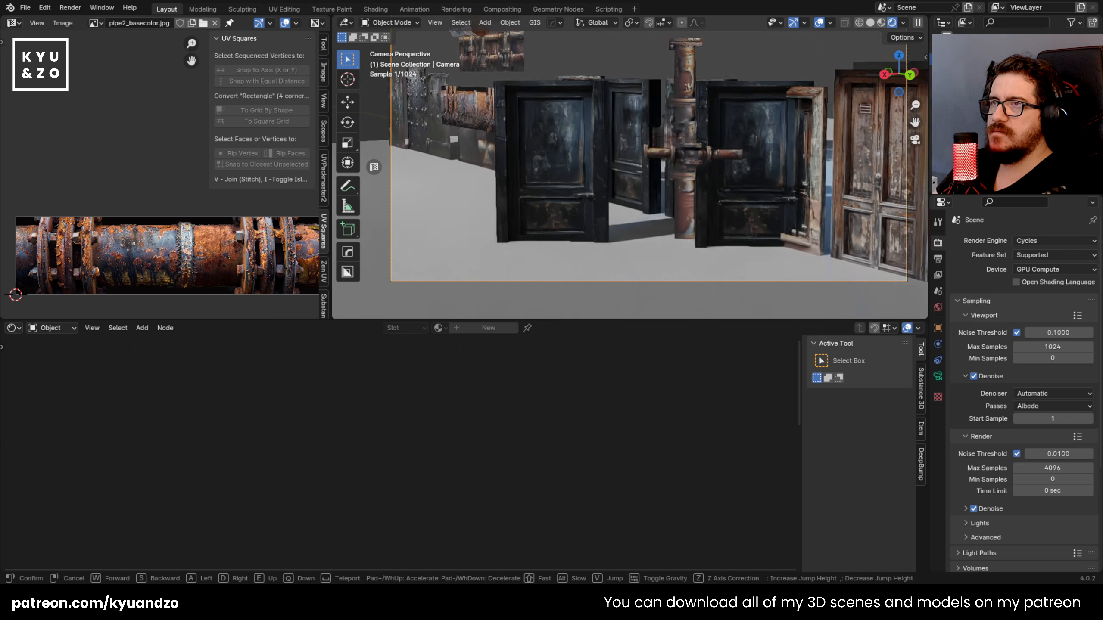
pyautogui.press('w')
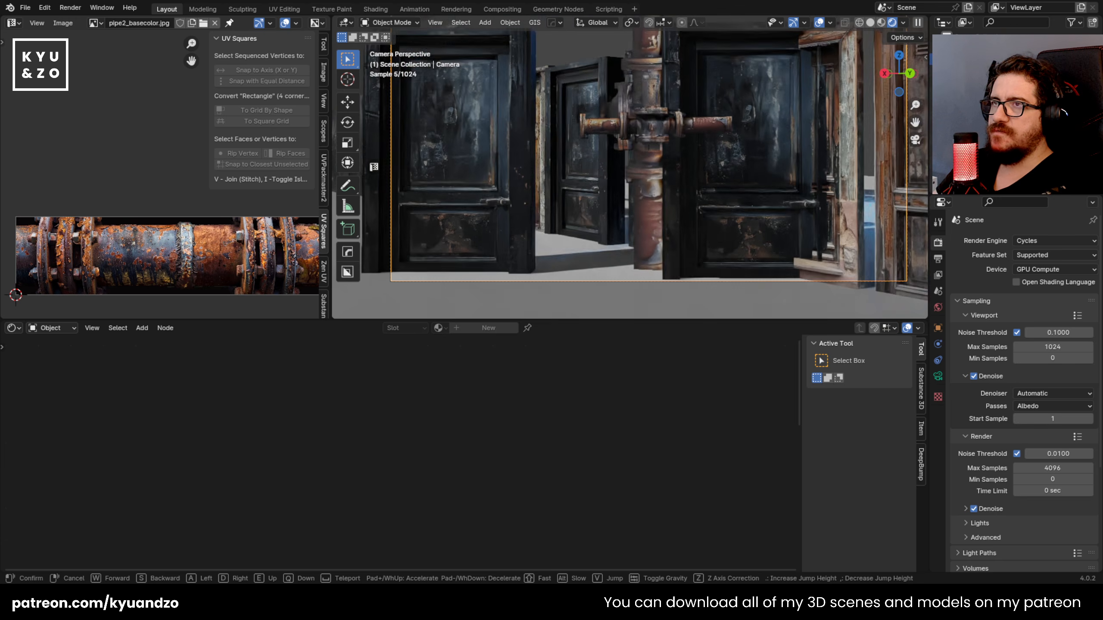
pyautogui.press('w')
pyautogui.press('e')
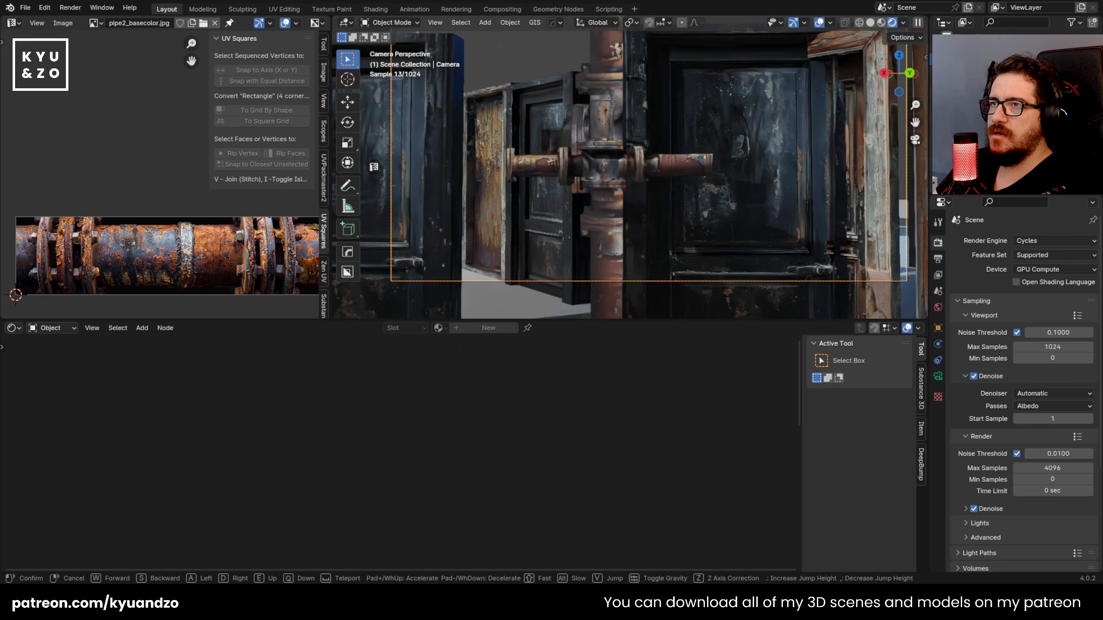
pyautogui.click(606, 196)
# Step: Try rotating the whole pipe junction about the global Z axis in the camera view
pyautogui.click(602, 168)
pyautogui.press('KP_Decimal')
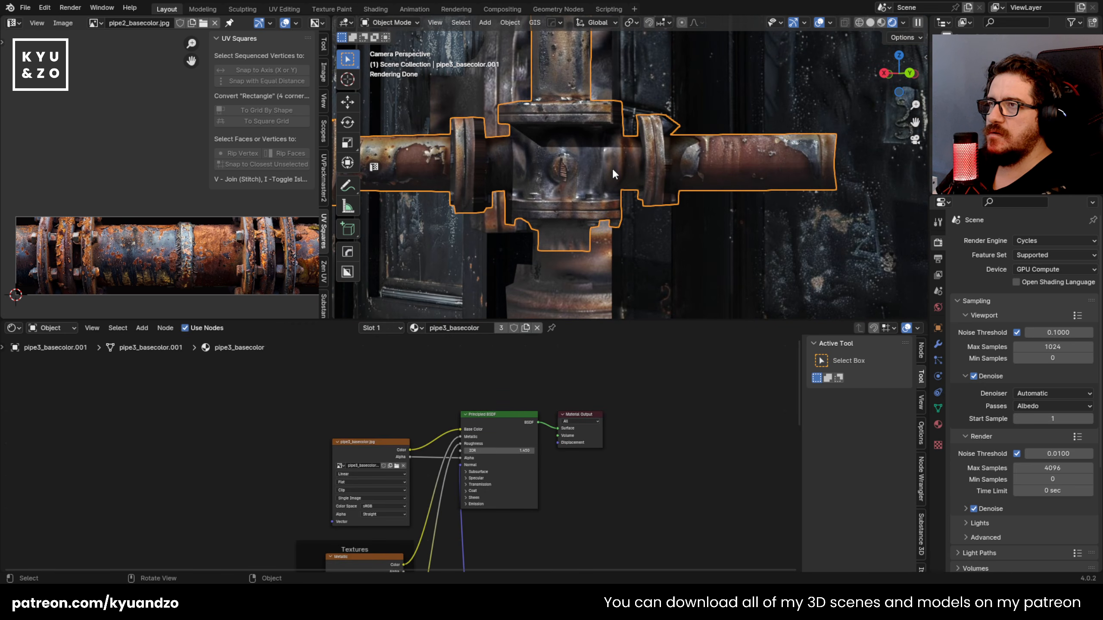
pyautogui.scroll(-2, 612, 167)
pyautogui.press('r')
pyautogui.press('a')
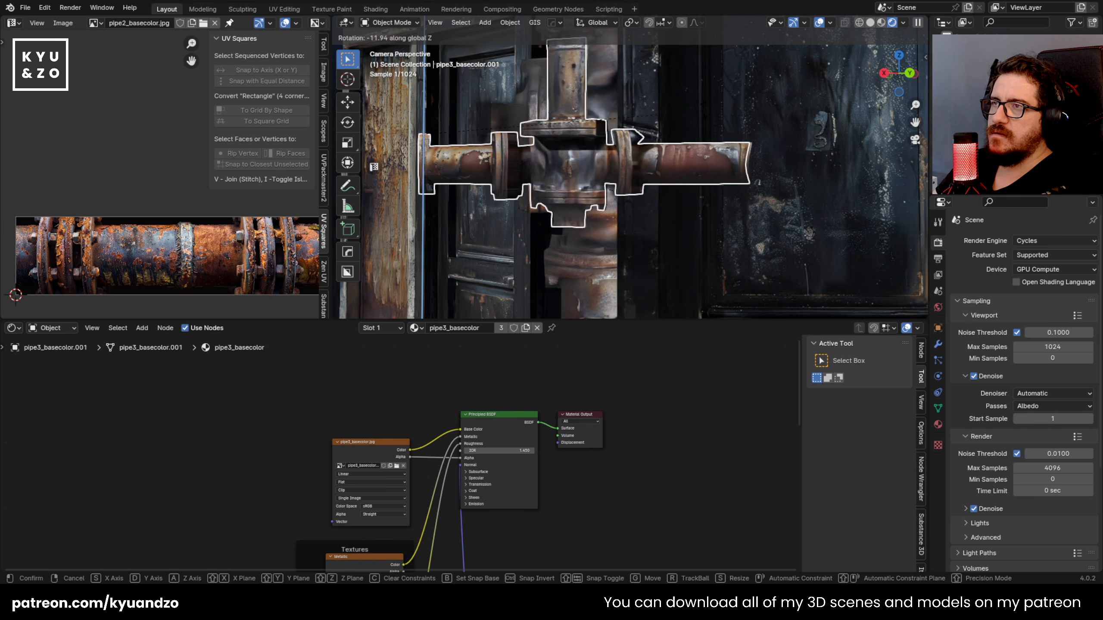
pyautogui.click(667, 236)
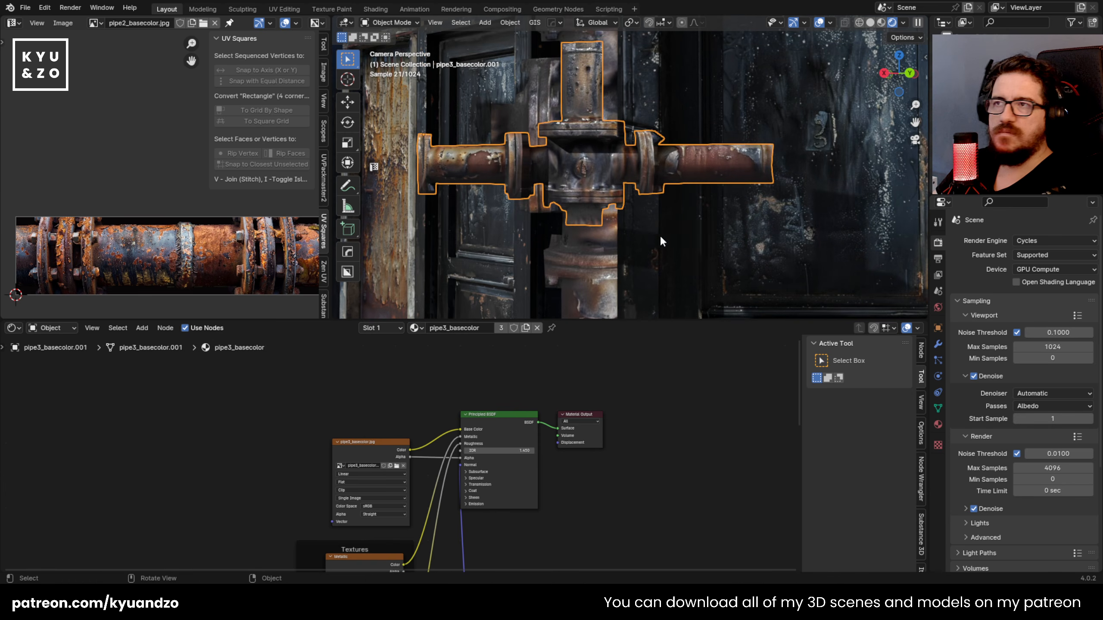
# Step: Delete the pipe junction, the vertical pipe assembly behind it and the black doors in front
pyautogui.scroll(-4, 644, 220)
pyautogui.click(670, 149)
pyautogui.click(605, 150)
pyautogui.press('Delete')
pyautogui.moveTo(590, 196); pyautogui.dragTo(609, 144, button='middle')
pyautogui.scroll(-3, 608, 139)
pyautogui.click(609, 142)
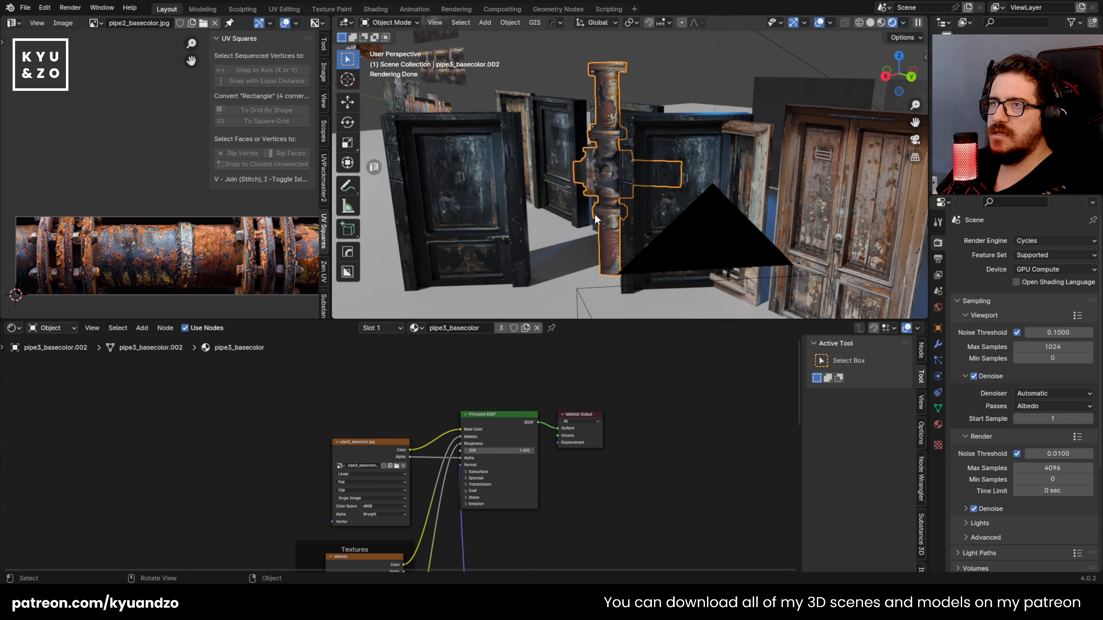
pyautogui.press('Delete')
pyautogui.keyDown('shift'); pyautogui.click(672, 169); pyautogui.keyUp('shift')
pyautogui.press('Delete')
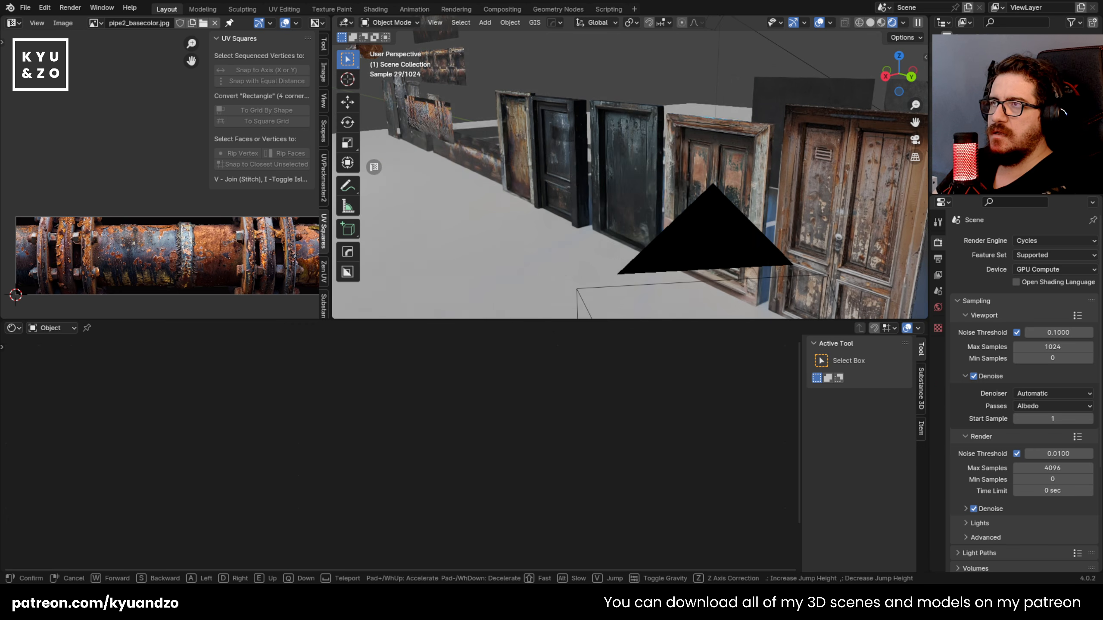
# Step: Fly up to the stacked pipe image planes and delete the three uppermost ones
pyautogui.hotkey('shift', '`')
pyautogui.press('w')
pyautogui.press('e')
pyautogui.press('w')
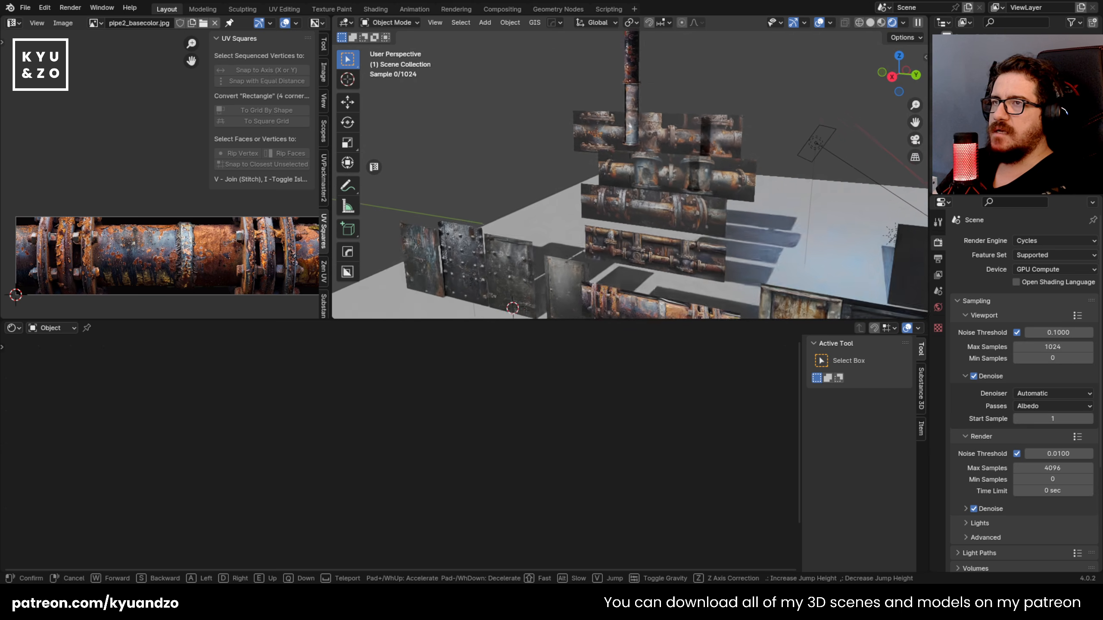
pyautogui.press('q')
pyautogui.press('w')
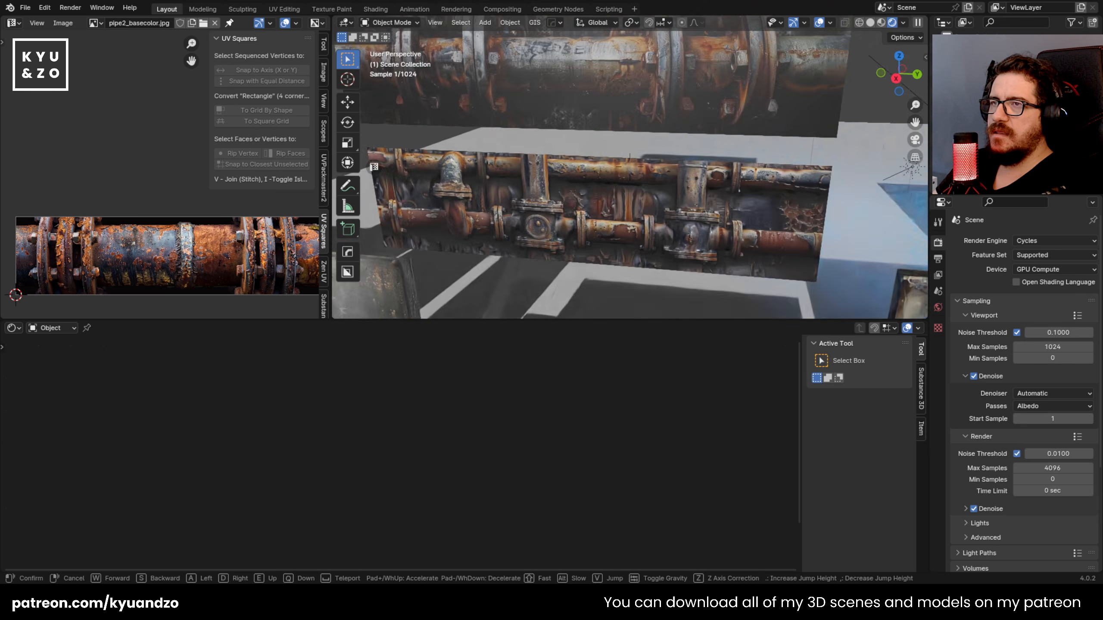
pyautogui.press('s')
pyautogui.press('w')
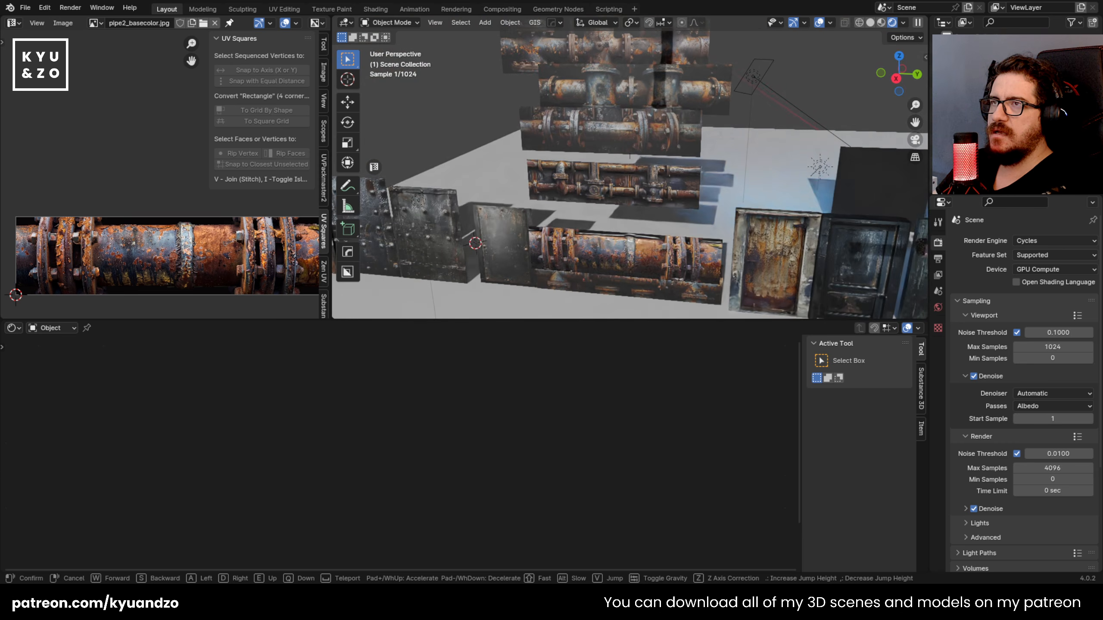
pyautogui.click(630, 166)
pyautogui.click(609, 150)
pyautogui.keyDown('shift'); pyautogui.click(624, 209); pyautogui.keyUp('shift')
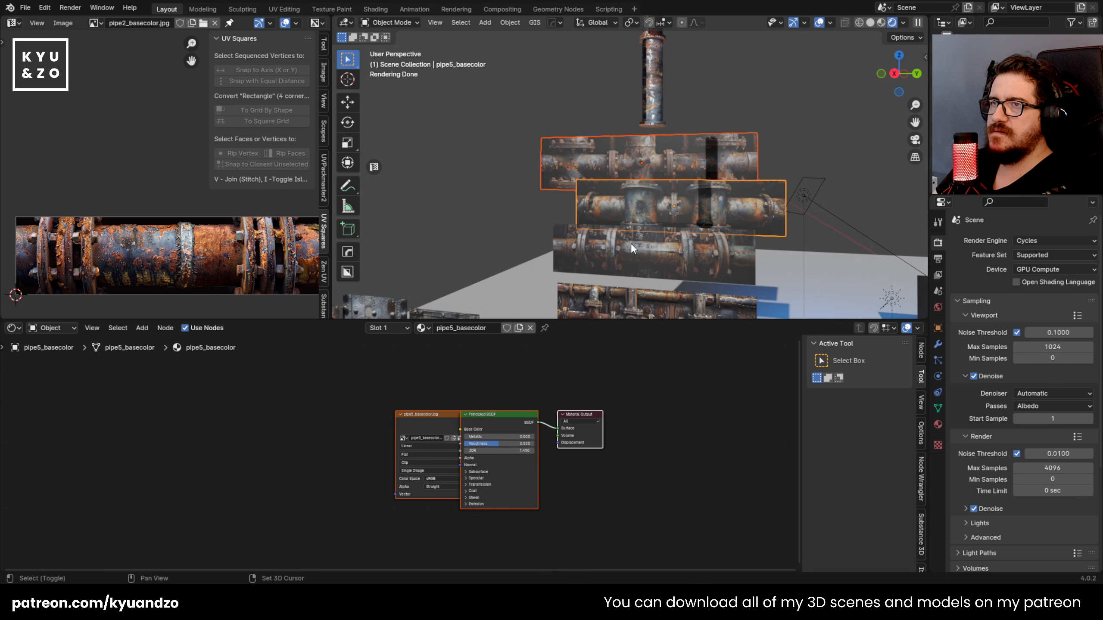
pyautogui.click(605, 266)
# Step: Delete the vertical cylinder pipe hanging above the former plane stack
pyautogui.click(651, 118)
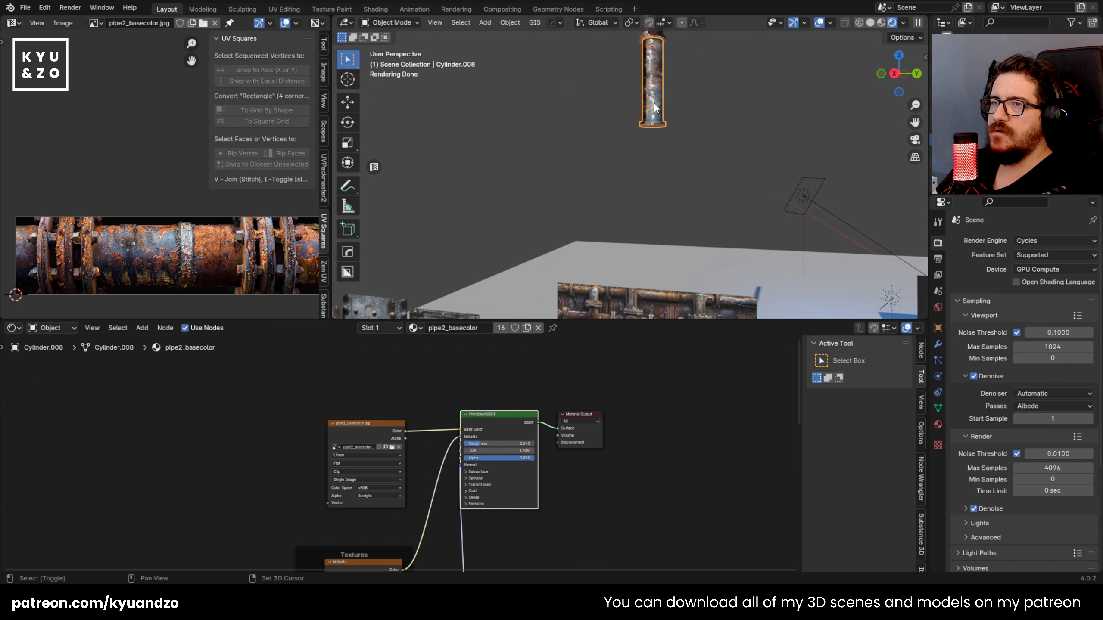
pyautogui.keyDown('shift'); pyautogui.moveTo(655, 109); pyautogui.dragTo(590, 167, button='middle'); pyautogui.keyUp('shift')
pyautogui.press('Delete')
# Step: Fly back to the remaining pipe planes and delete the topmost one, showing the thin pipes and valves
pyautogui.hotkey('shift', '`')
pyautogui.press('w')
pyautogui.press('s')
pyautogui.press('w')
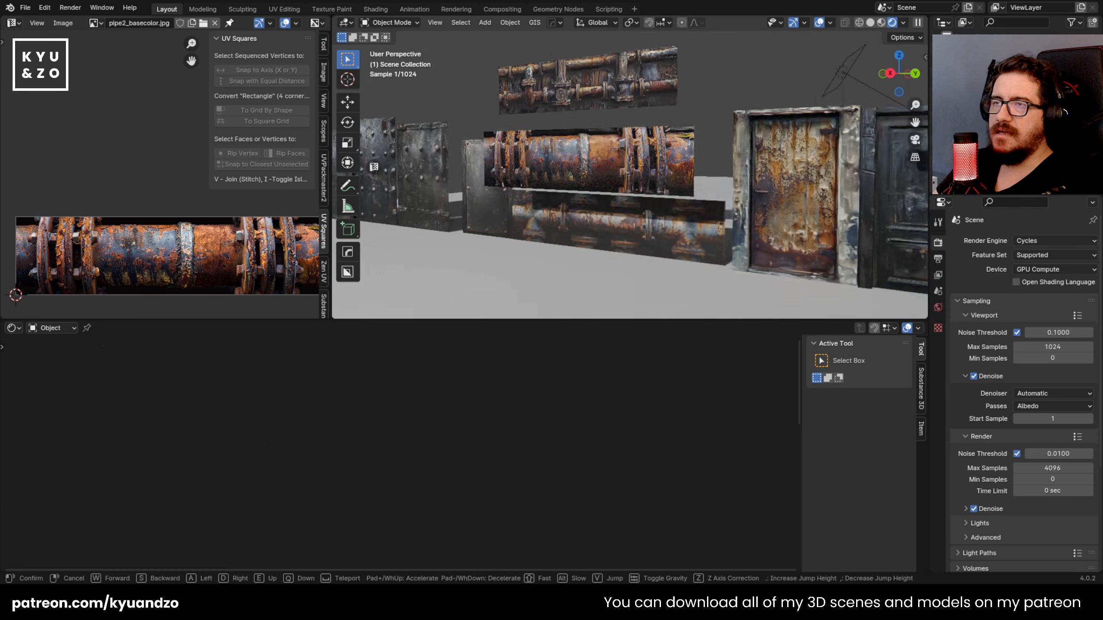
pyautogui.click(724, 141)
pyautogui.click(631, 131)
pyautogui.press('x')
pyautogui.click(631, 132)
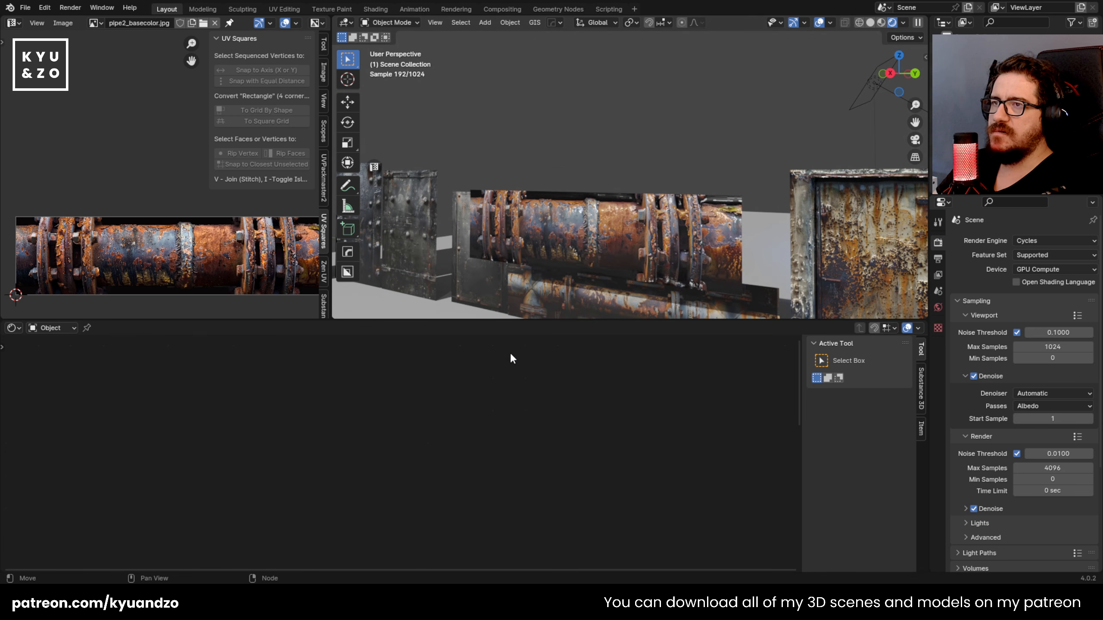
# Step: Move the small rusty cylinder pipe from the air down near the floor beside the pipe planes
pyautogui.click(576, 276)
pyautogui.scroll(-5, 695, 150)
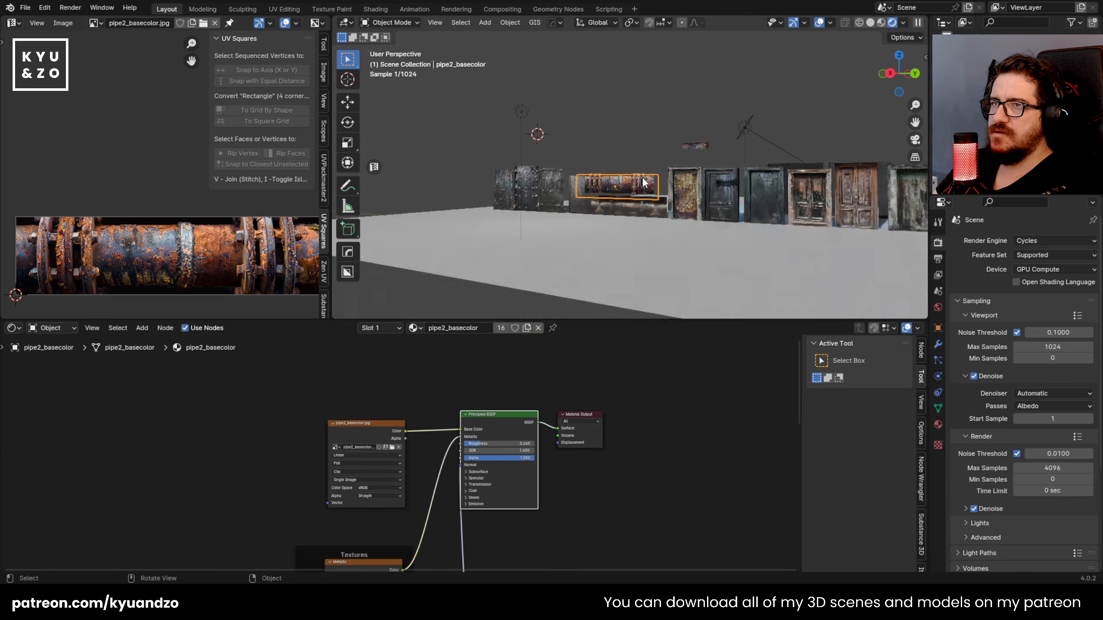
pyautogui.click(750, 125)
pyautogui.press('g')
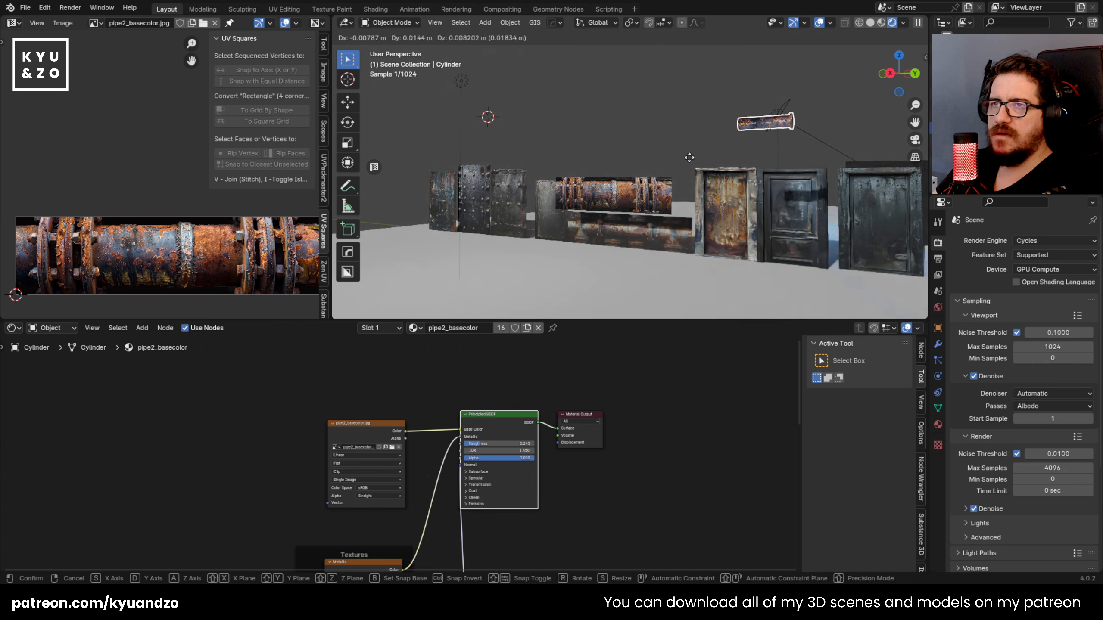
pyautogui.click(758, 255)
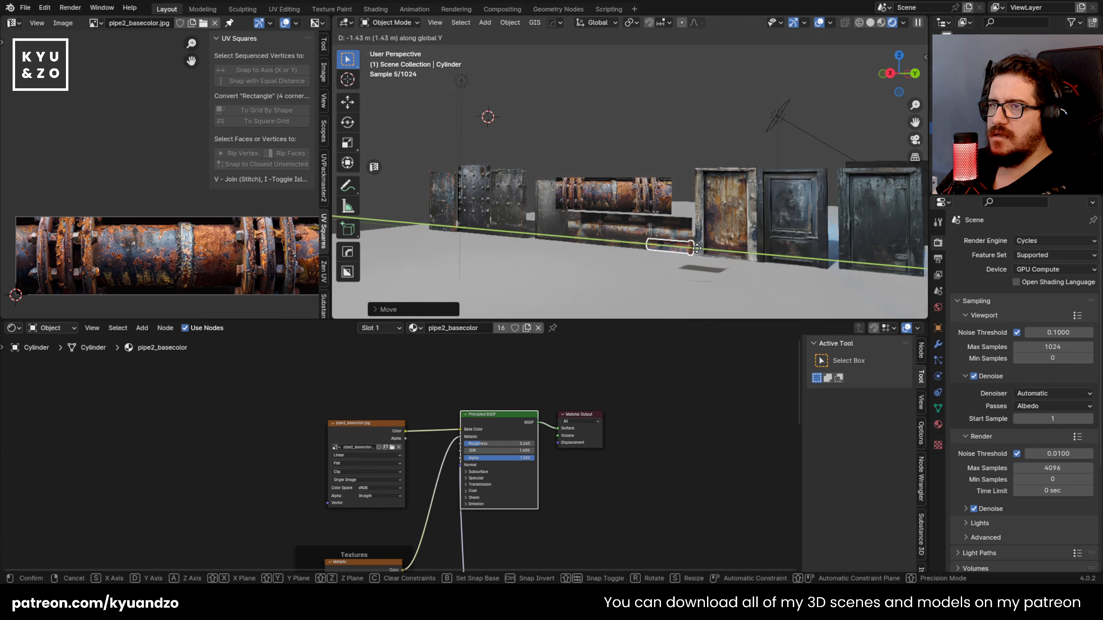
# Step: Delete the dark pipe image plane standing on the floor beneath the orange rusty pipe plane
pyautogui.click(627, 228)
pyautogui.scroll(2, 589, 167)
pyautogui.scroll(2, 589, 168)
pyautogui.press('x')
pyautogui.click(574, 208)
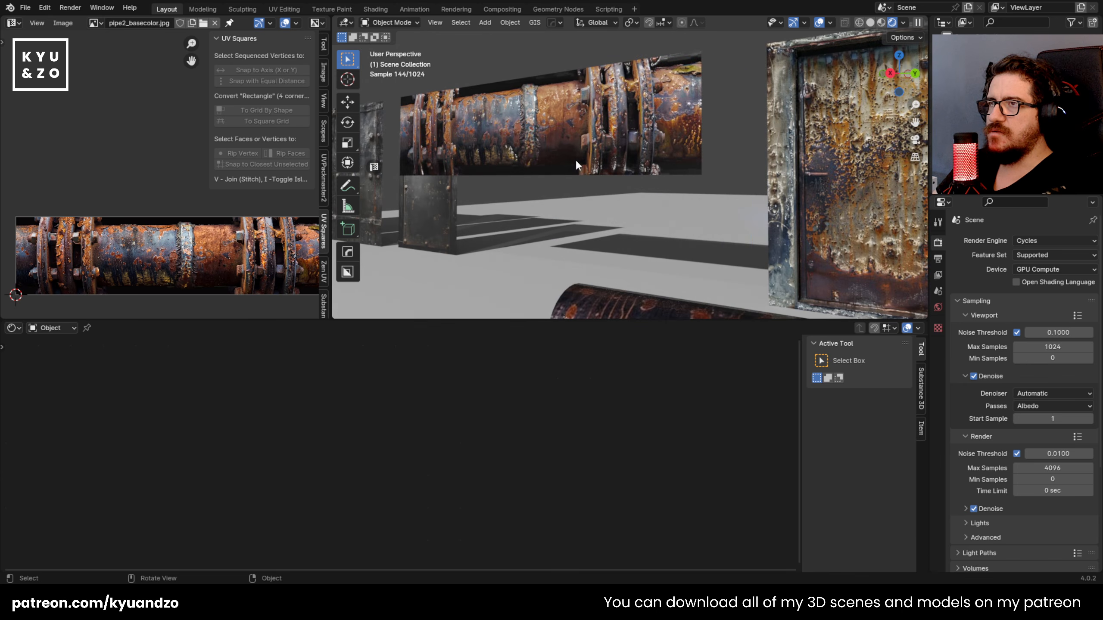
# Step: Lower the orange rusty pipe image plane along Z to the floor and shift it horizontally
pyautogui.click(575, 170)
pyautogui.scroll(-2, 581, 172)
pyautogui.moveTo(581, 172); pyautogui.dragTo(569, 190, button='middle')
pyautogui.scroll(1, 568, 189)
pyautogui.press('g')
pyautogui.press('z')
pyautogui.click(571, 260)
pyautogui.press('g')
pyautogui.press('y')
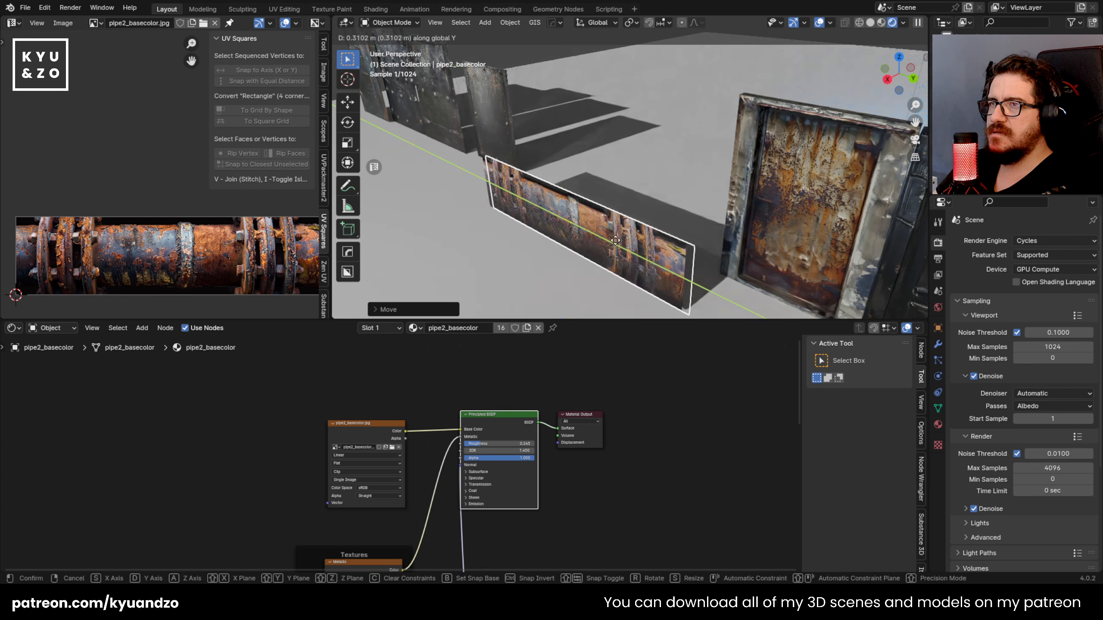
pyautogui.press('x')
pyautogui.click(621, 233)
# Step: Delete the orange rusty pipe image plane
pyautogui.press('x')
pyautogui.click(610, 211)
# Step: Enlarge the rusty cylinder pipe, move it horizontally beside the rusty door and lower it along Z to the floor
pyautogui.scroll(-3, 603, 242)
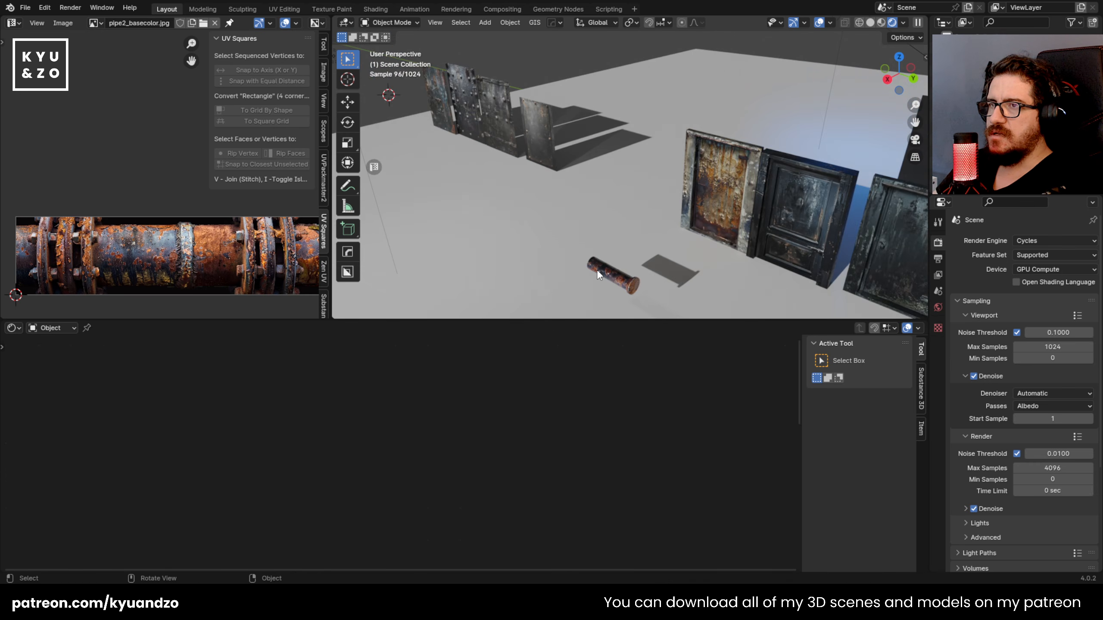
pyautogui.click(596, 272)
pyautogui.press('g')
pyautogui.press('x')
pyautogui.press('y')
pyautogui.click(583, 240)
pyautogui.press('g')
pyautogui.press('x')
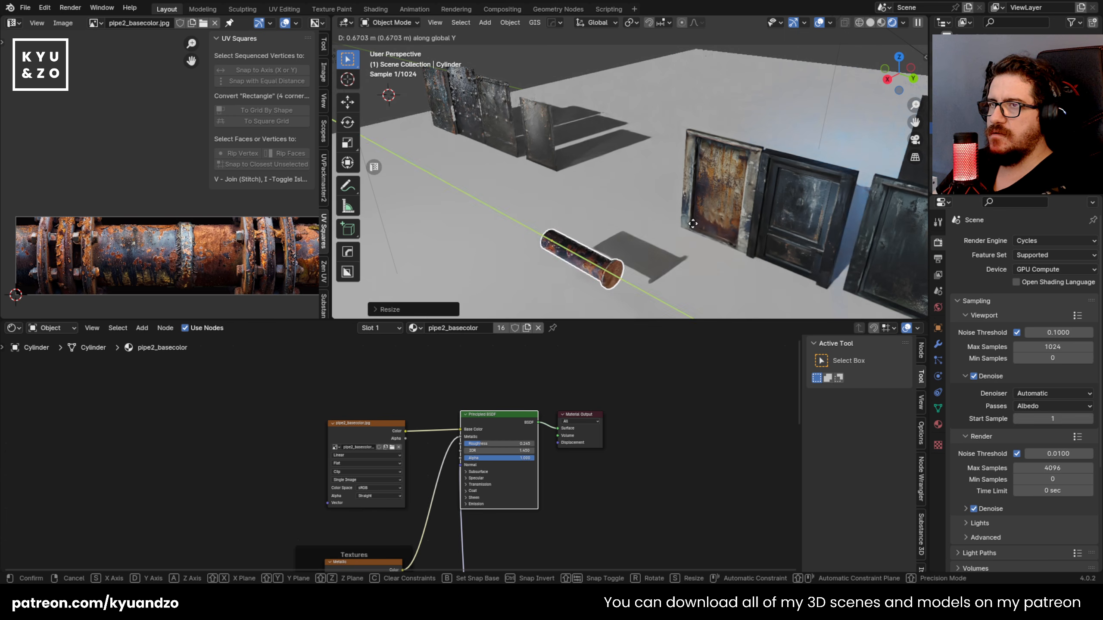
pyautogui.click(717, 209)
pyautogui.press('g')
pyautogui.press('z')
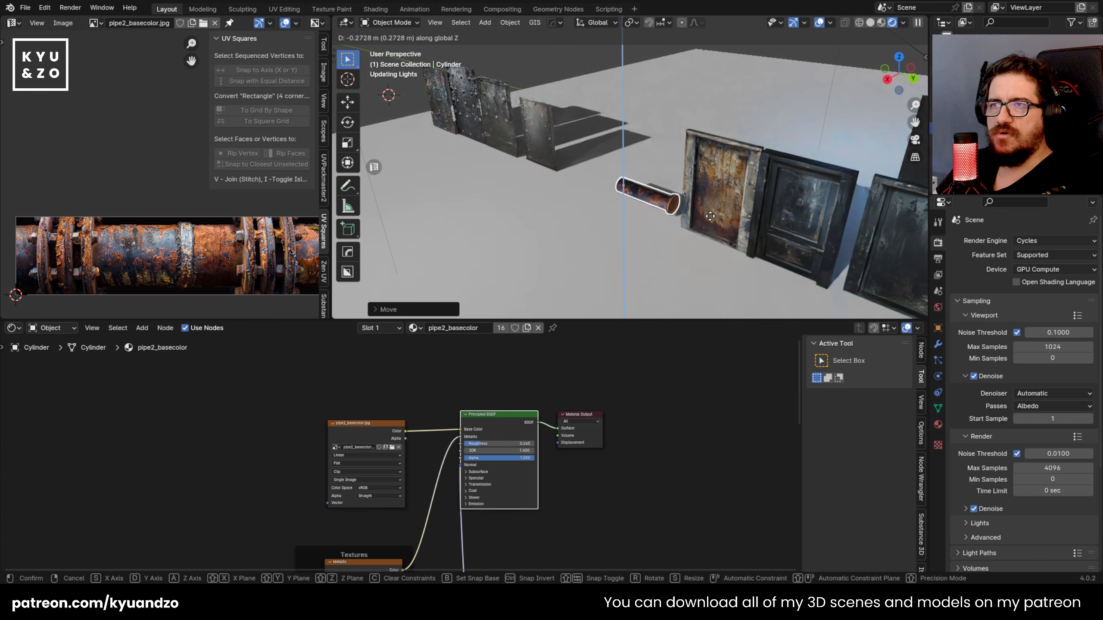
pyautogui.click(712, 220)
# Step: Move the nearest metal plate image plane along Y towards the rusty pipe and place it beside it
pyautogui.click(545, 140)
pyautogui.scroll(3, 547, 140)
pyautogui.press('g')
pyautogui.press('y')
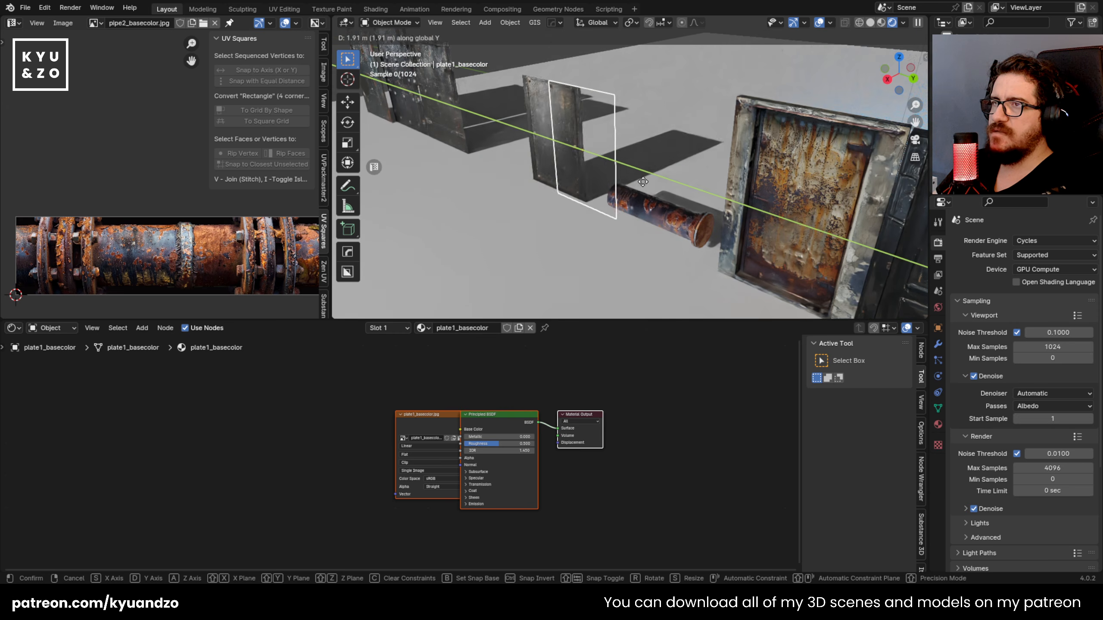
pyautogui.click(564, 128)
# Step: View the metal plate up close and separate its image texture node from the Principled BSDF node
pyautogui.keyDown('shift'); pyautogui.moveTo(564, 128); pyautogui.dragTo(642, 163, button='middle'); pyautogui.keyUp('shift')
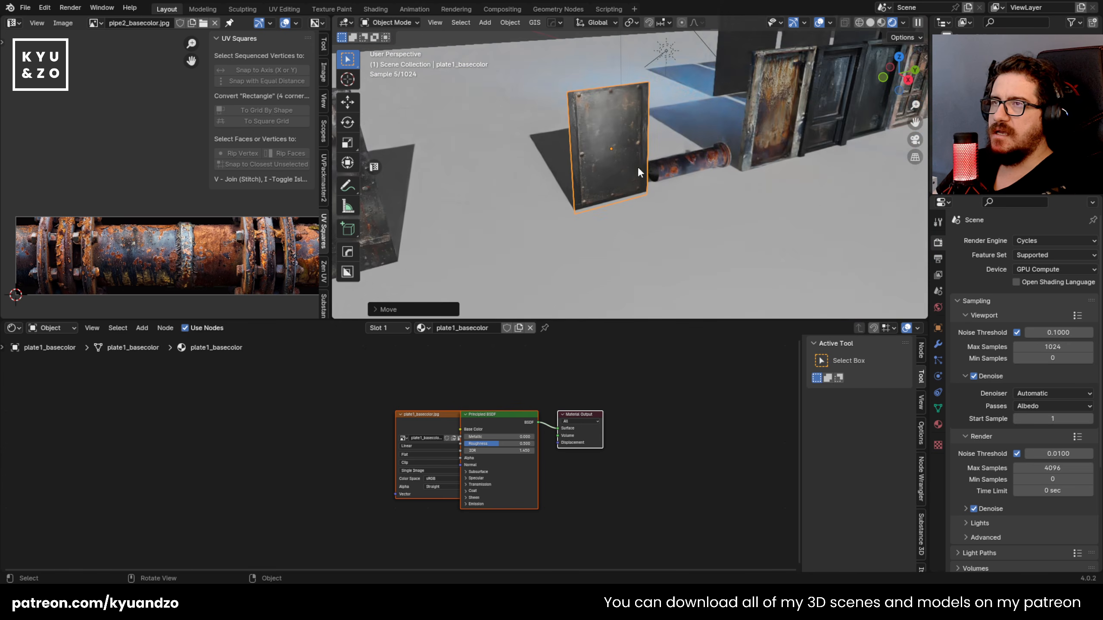
pyautogui.scroll(5, 595, 142)
pyautogui.keyDown('shift'); pyautogui.moveTo(580, 134); pyautogui.dragTo(641, 211, button='middle'); pyautogui.keyUp('shift')
pyautogui.moveTo(421, 430); pyautogui.dragTo(381, 446)
pyautogui.click(410, 388)
pyautogui.click(507, 230)
pyautogui.scroll(3, 458, 374)
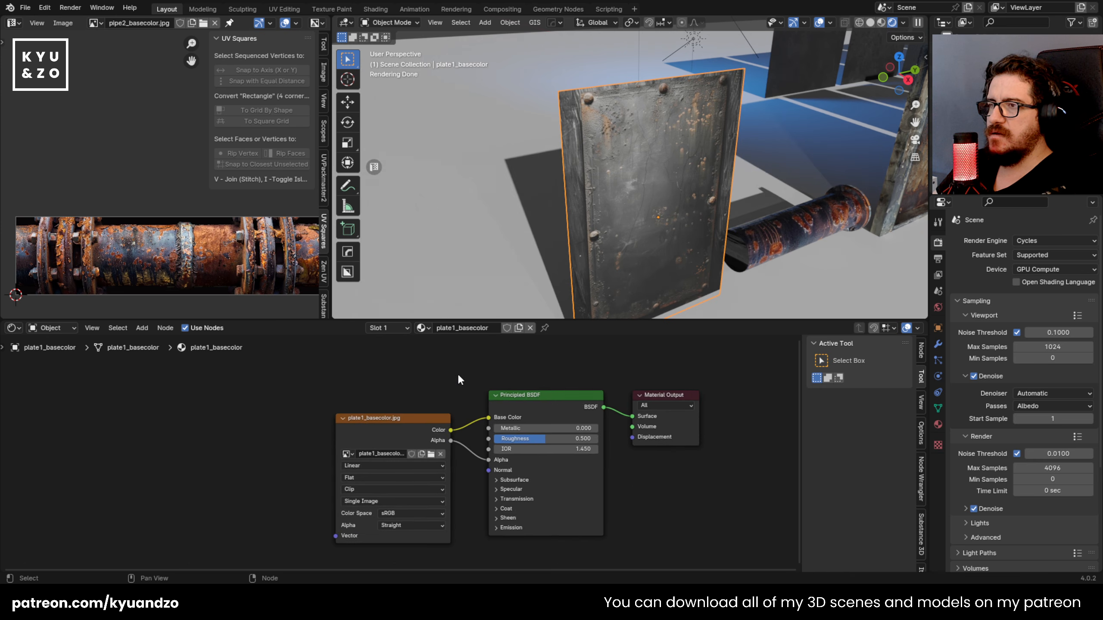
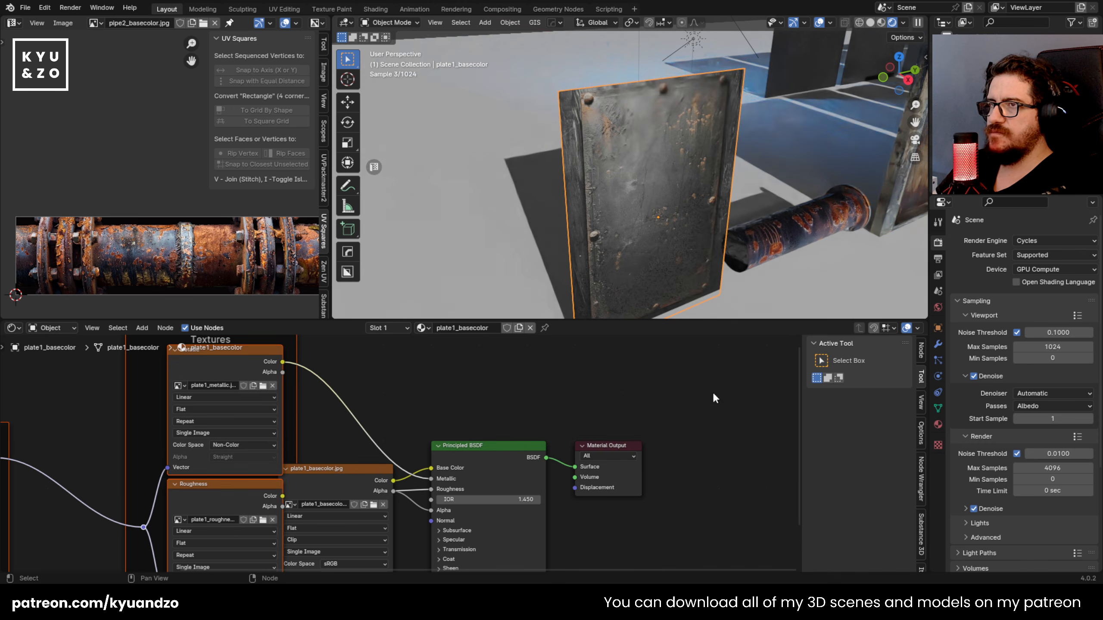
# Step: Move the Textures frame with the metallic and roughness nodes down, clear of the plate's base color node
pyautogui.scroll(-2, 229, 364)
pyautogui.moveTo(238, 355); pyautogui.dragTo(317, 497)
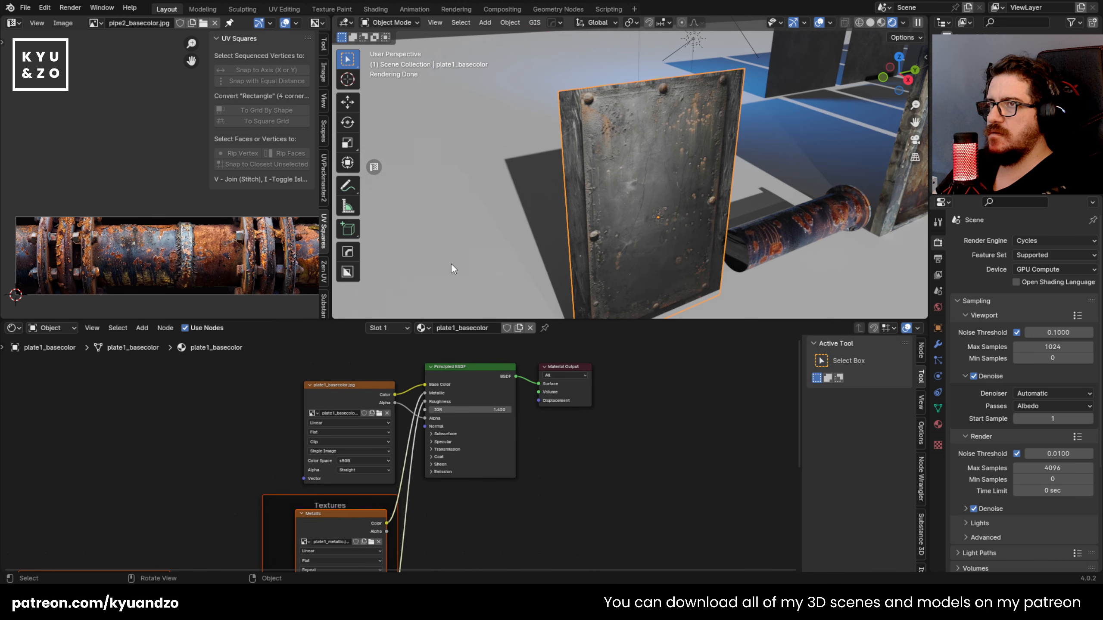
pyautogui.moveTo(607, 207); pyautogui.dragTo(504, 187, button='middle')
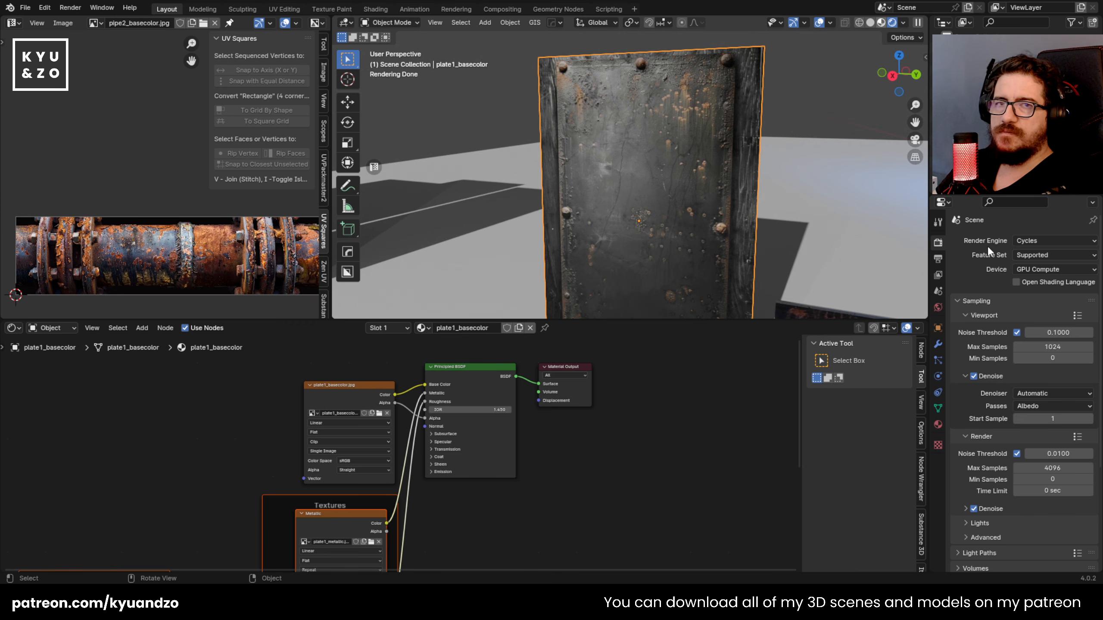
# Step: Switch the 3D viewport to Material Preview shading and enlarge it over the node editor
pyautogui.click(881, 23)
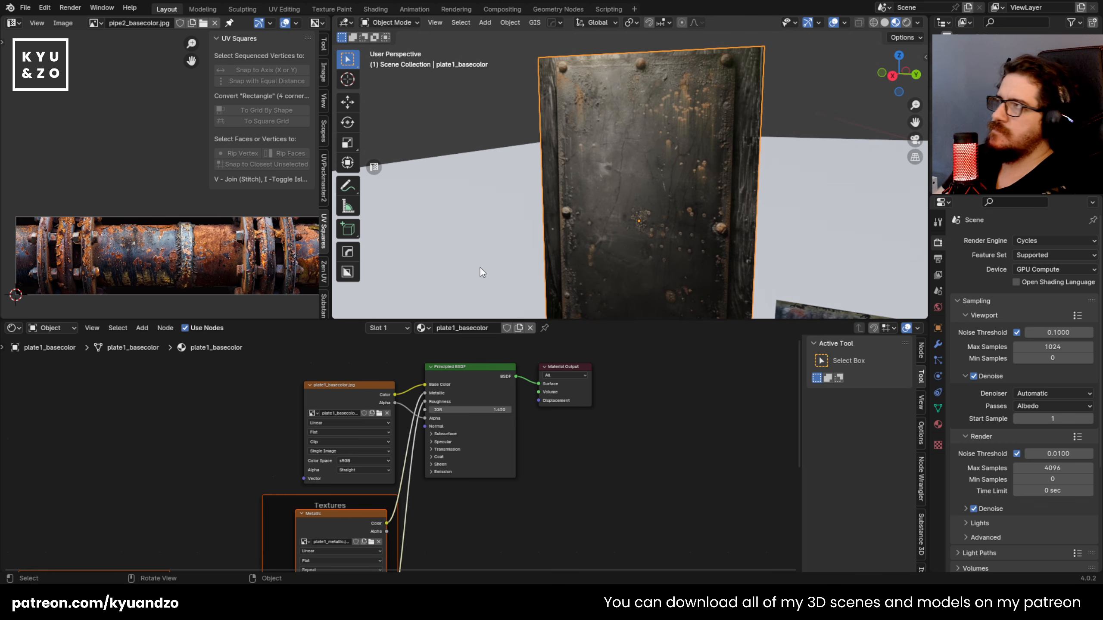
pyautogui.click(245, 467)
pyautogui.moveTo(622, 320); pyautogui.dragTo(620, 461)
pyautogui.moveTo(569, 235); pyautogui.dragTo(538, 182, button='middle')
# Step: Add two vertical loop cuts to the plate, along the left and right borders of the riveted panel
pyautogui.press('Tab')
pyautogui.hotkey('ctrl', 'r')
pyautogui.click(544, 286)
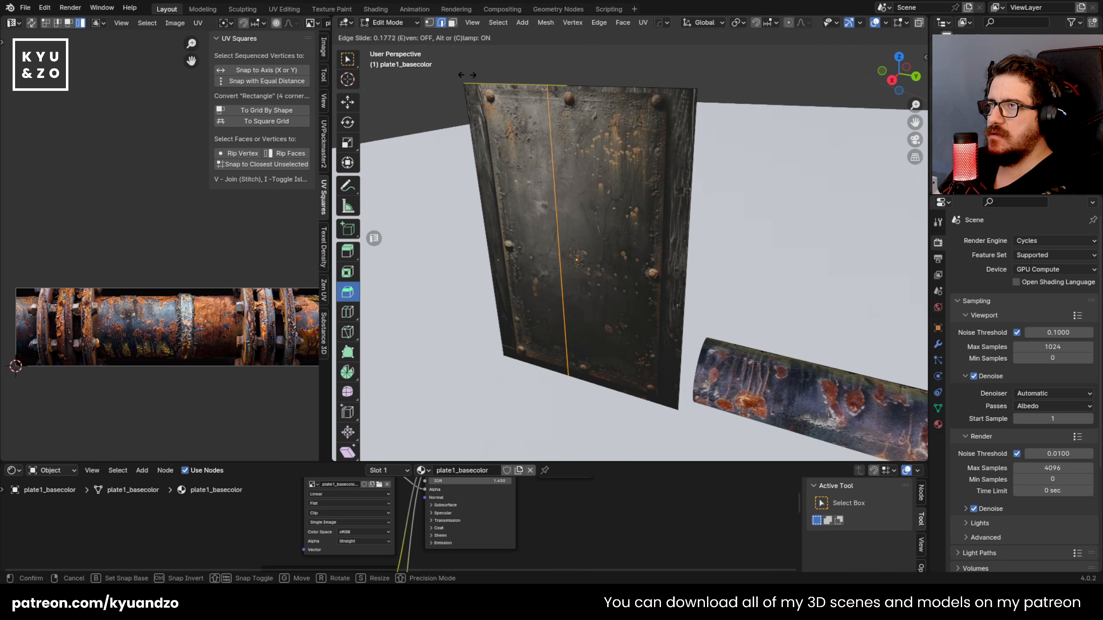
pyautogui.click(394, 86)
pyautogui.click(666, 84)
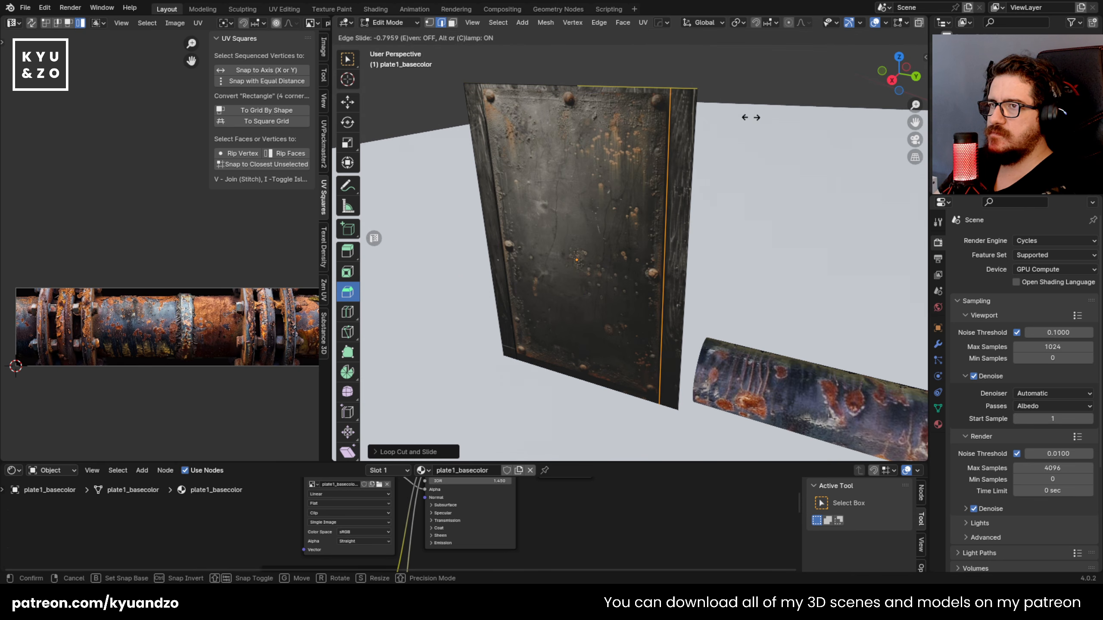
pyautogui.click(751, 117)
# Step: Add two horizontal loop cuts to the plate, along the bottom and top borders of the riveted panel
pyautogui.moveTo(511, 327); pyautogui.dragTo(433, 352, button='middle')
pyautogui.click(451, 332)
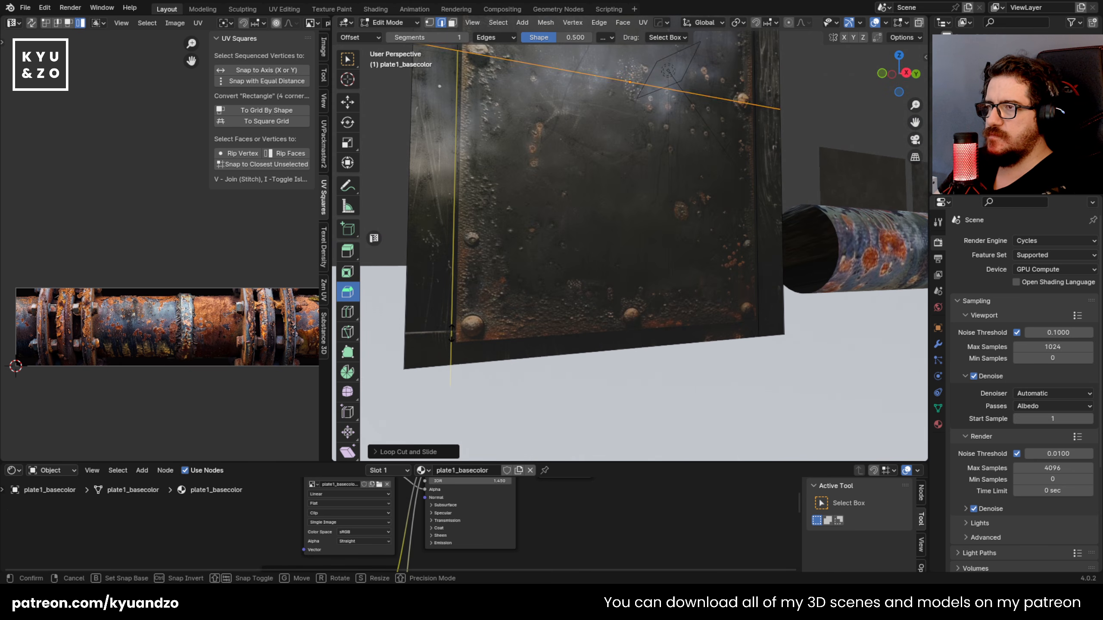
pyautogui.click(460, 170)
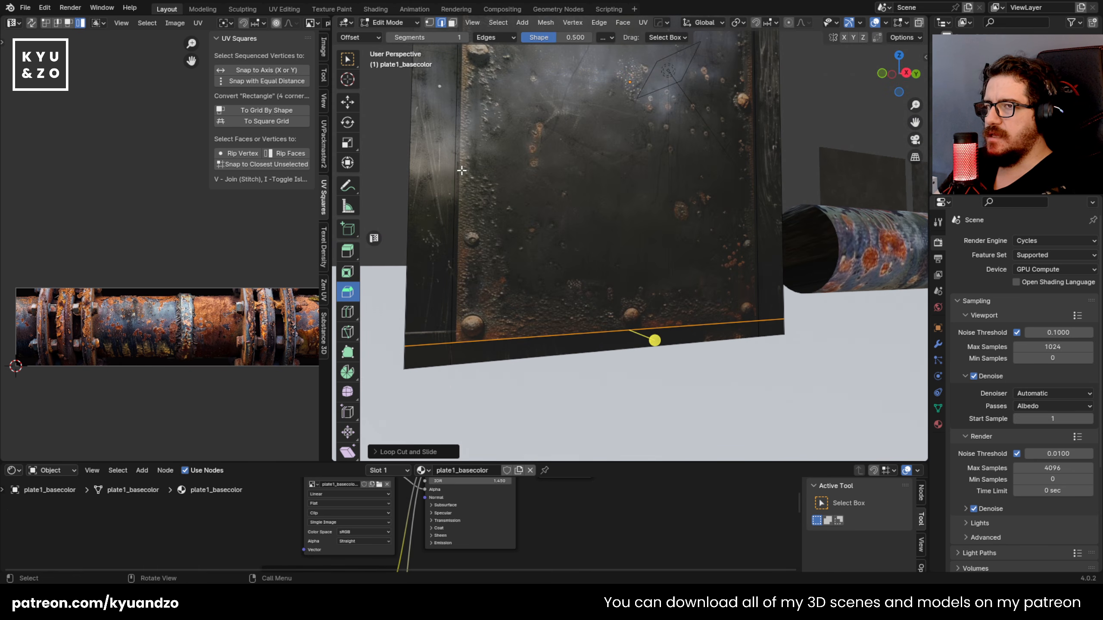
pyautogui.scroll(-2, 465, 97)
pyautogui.keyDown('shift'); pyautogui.moveTo(485, 80); pyautogui.dragTo(502, 209, button='middle'); pyautogui.keyUp('shift')
pyautogui.moveTo(512, 117); pyautogui.dragTo(505, 320, button='middle')
pyautogui.scroll(1, 470, 195)
pyautogui.keyDown('shift'); pyautogui.moveTo(417, 146); pyautogui.dragTo(456, 185, button='middle'); pyautogui.keyUp('shift')
pyautogui.hotkey('ctrl', 'r')
pyautogui.click(453, 186)
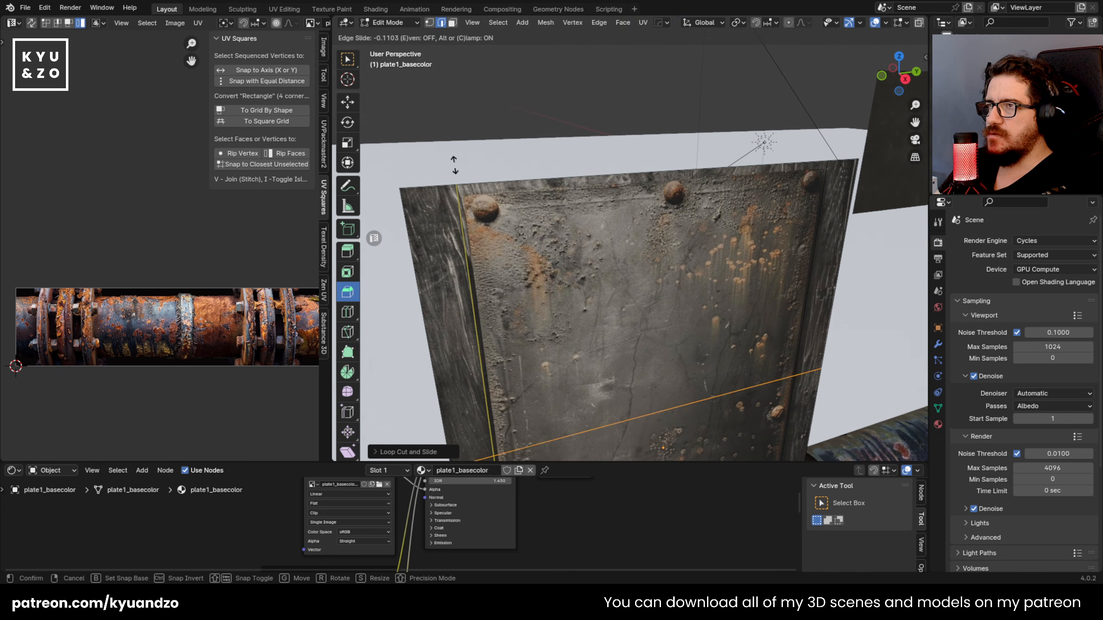
pyautogui.click(479, 400)
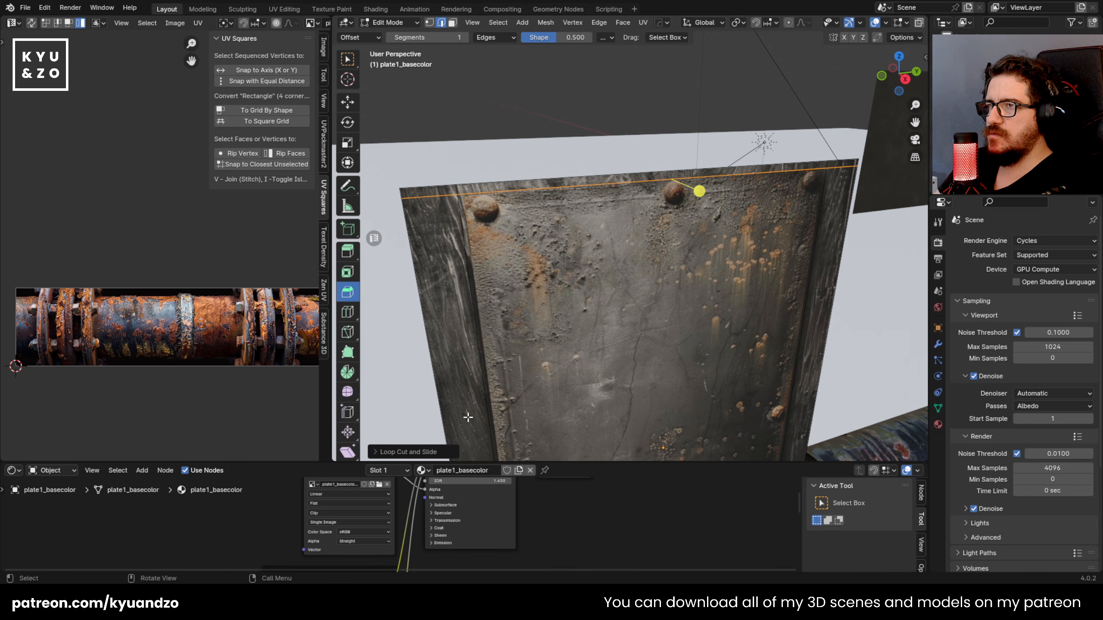
# Step: Select all border faces around the riveted panel and extrude them forward about 0.065 m to form a raised frame
pyautogui.press('3')
pyautogui.click(447, 192)
pyautogui.keyDown('shift'); pyautogui.click(807, 181); pyautogui.keyUp('shift')
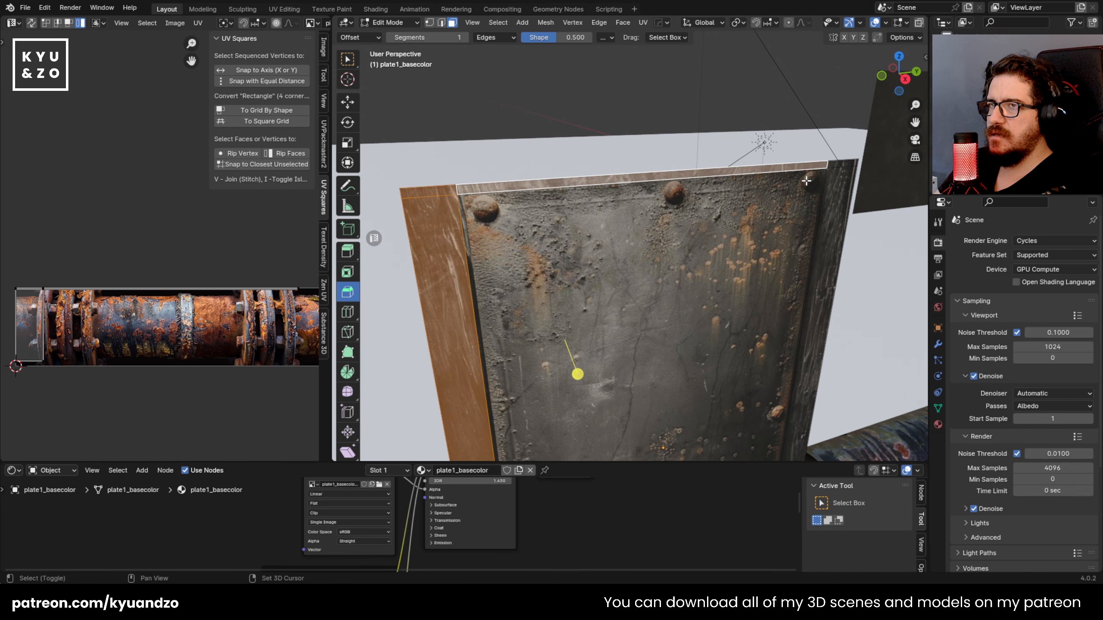
pyautogui.keyDown('shift'); pyautogui.click(844, 163); pyautogui.keyUp('shift')
pyautogui.keyDown('shift'); pyautogui.click(832, 201); pyautogui.keyUp('shift')
pyautogui.scroll(-4, 782, 278)
pyautogui.keyDown('shift'); pyautogui.moveTo(678, 417); pyautogui.dragTo(695, 243, button='middle'); pyautogui.keyUp('shift')
pyautogui.scroll(3, 621, 326)
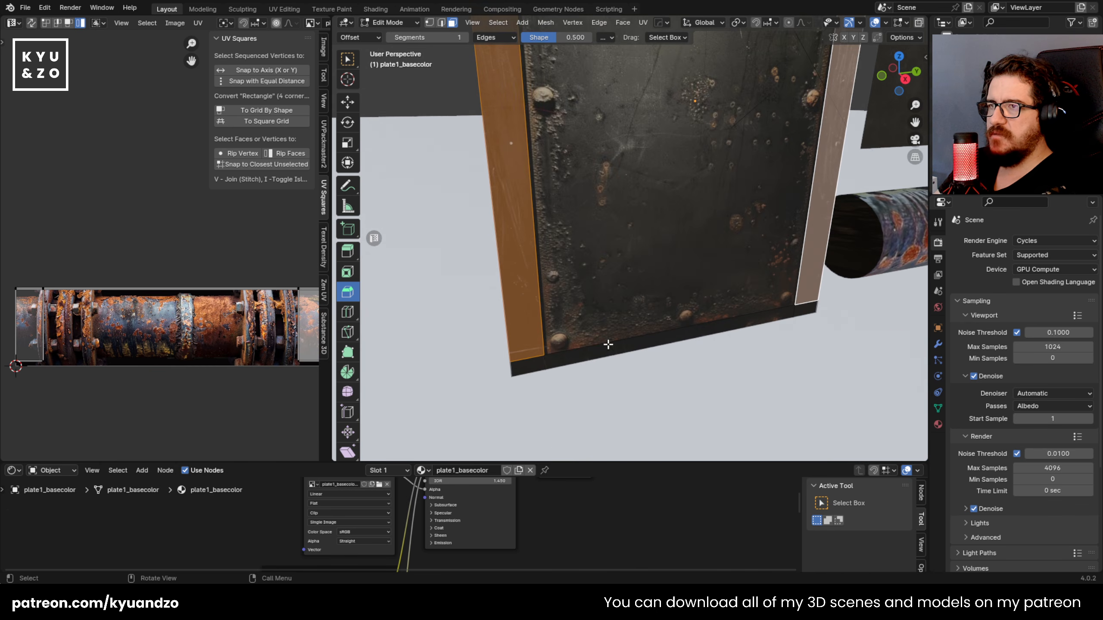
pyautogui.keyDown('shift'); pyautogui.click(576, 366); pyautogui.keyUp('shift')
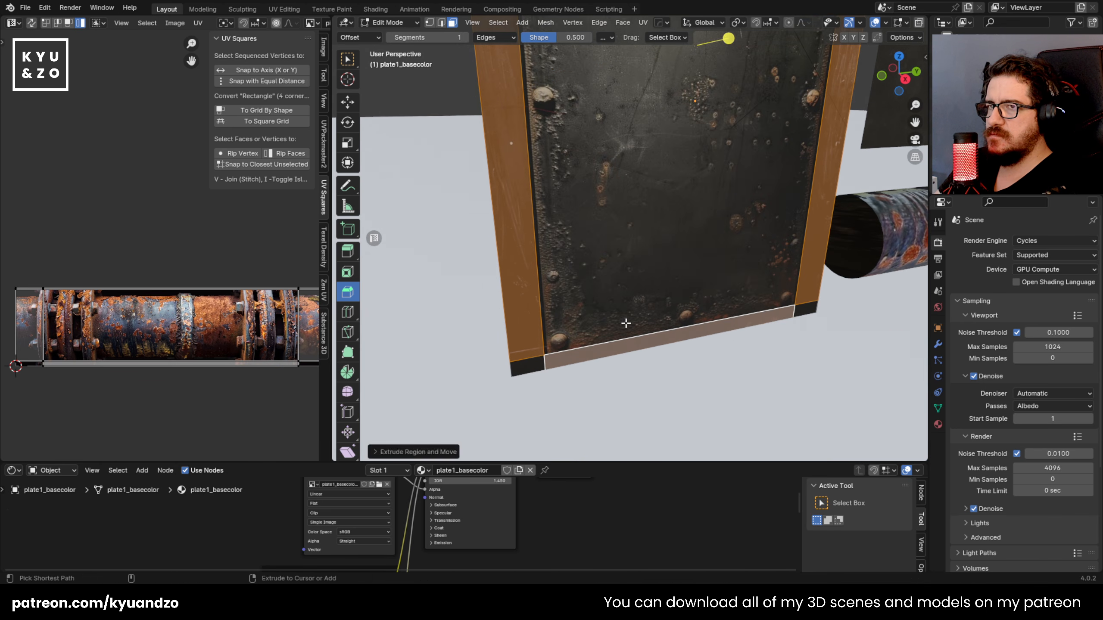
pyautogui.keyDown('shift'); pyautogui.click(531, 366); pyautogui.keyUp('shift')
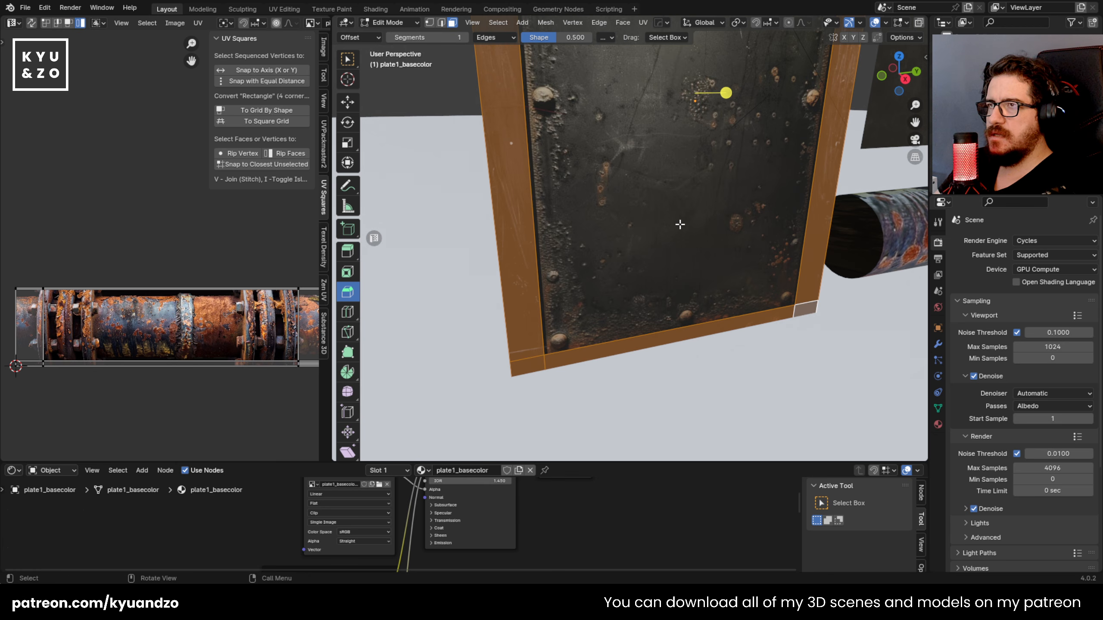
pyautogui.press('e')
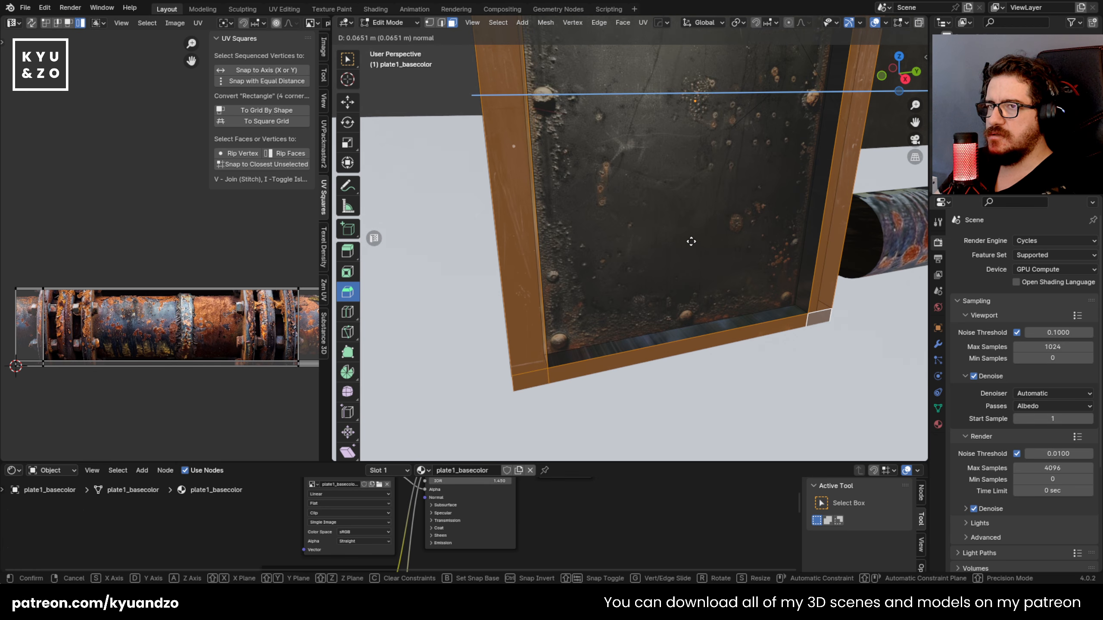
pyautogui.click(691, 241)
pyautogui.press('Tab')
# Step: Set the plate material's blend mode to Opaque
pyautogui.moveTo(691, 240); pyautogui.dragTo(545, 359, button='middle')
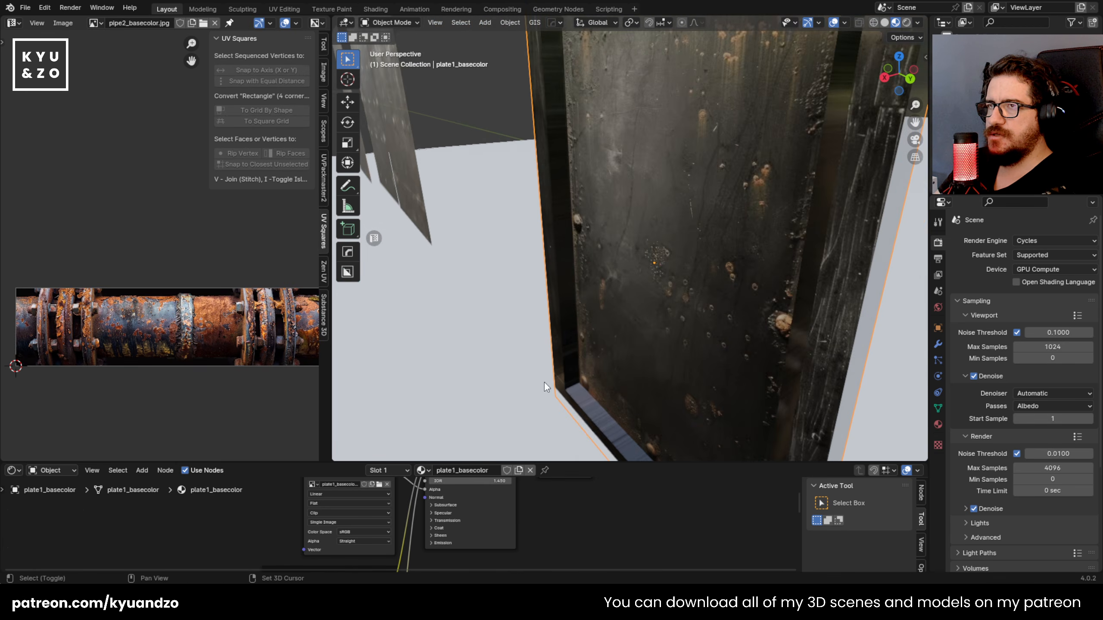
pyautogui.scroll(-4, 585, 297)
pyautogui.moveTo(585, 297); pyautogui.dragTo(646, 183, button='middle')
pyautogui.scroll(4, 615, 255)
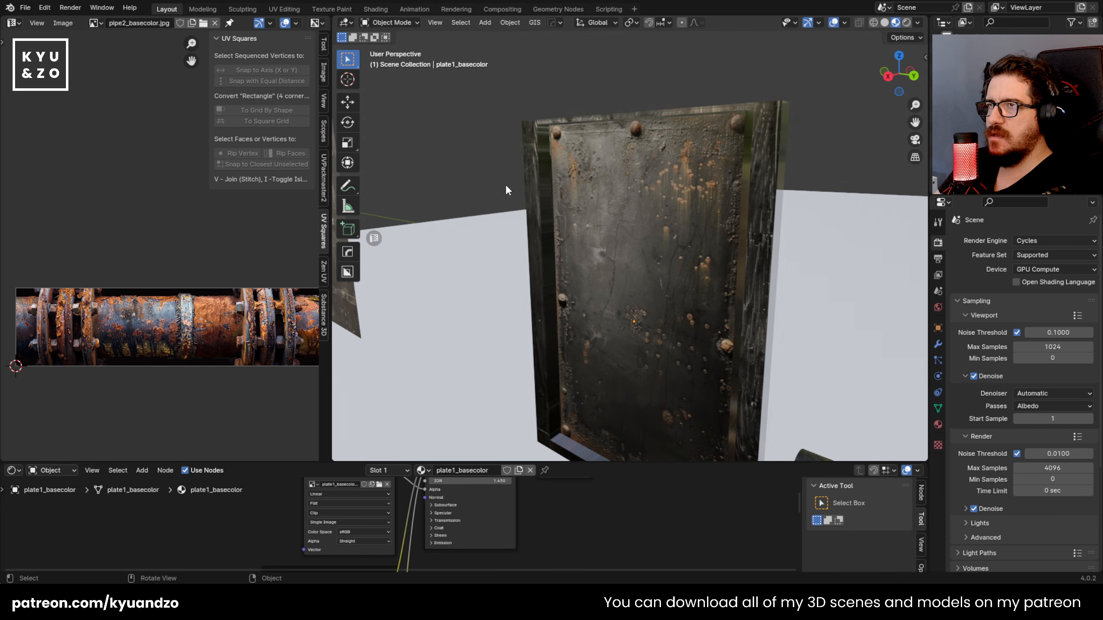
pyautogui.moveTo(540, 198); pyautogui.dragTo(462, 200, button='middle')
pyautogui.moveTo(577, 327); pyautogui.dragTo(450, 161, button='middle')
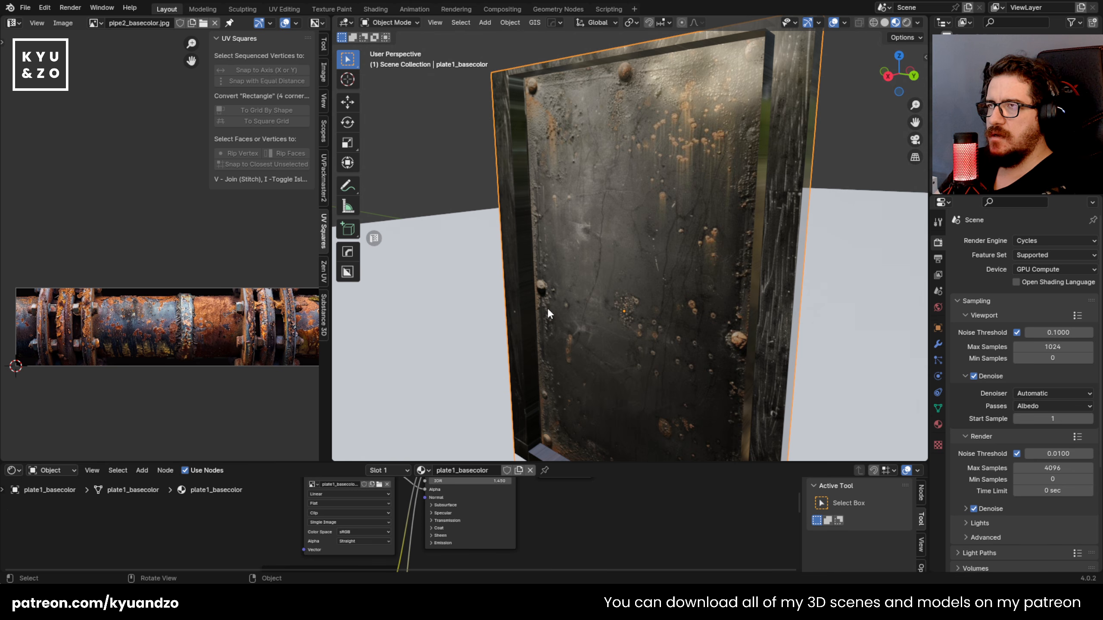
pyautogui.moveTo(658, 146); pyautogui.dragTo(714, 128, button='middle')
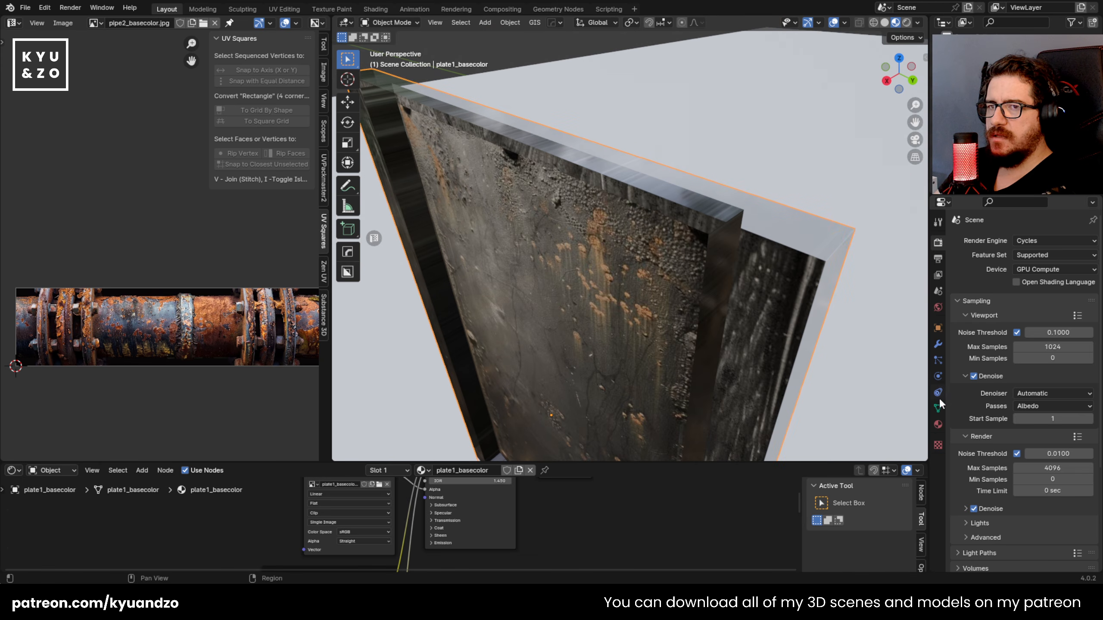
pyautogui.click(938, 425)
pyautogui.scroll(-10, 981, 413)
pyautogui.click(1053, 445)
pyautogui.click(1038, 457)
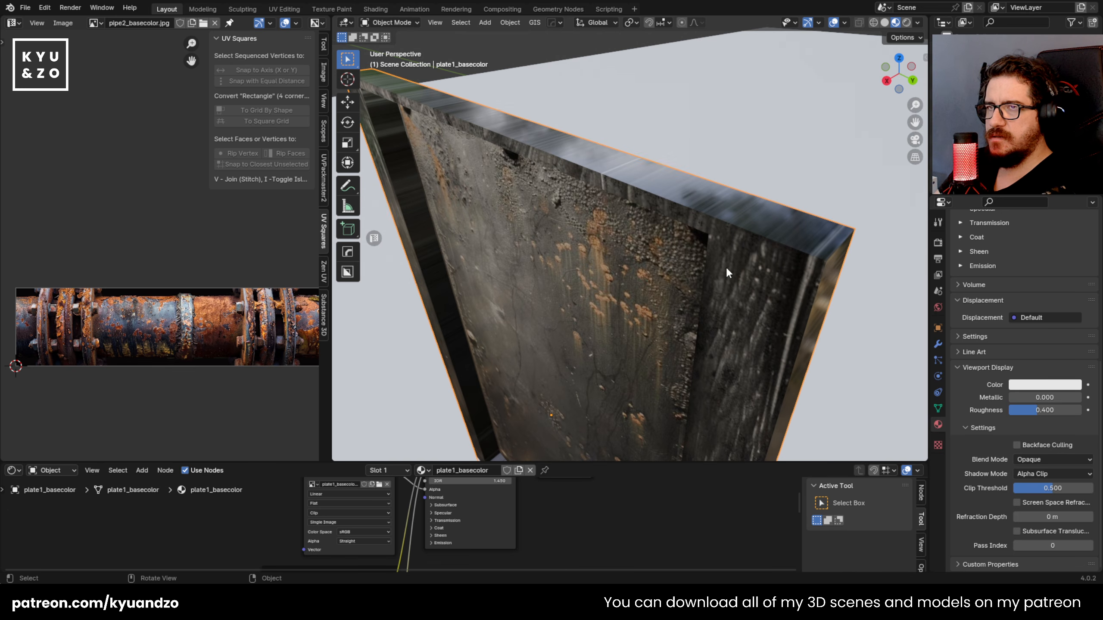
# Step: Select the outer side faces of the plate's raised frame and unwrap them
pyautogui.moveTo(794, 319); pyautogui.dragTo(739, 291, button='middle')
pyautogui.press('Tab')
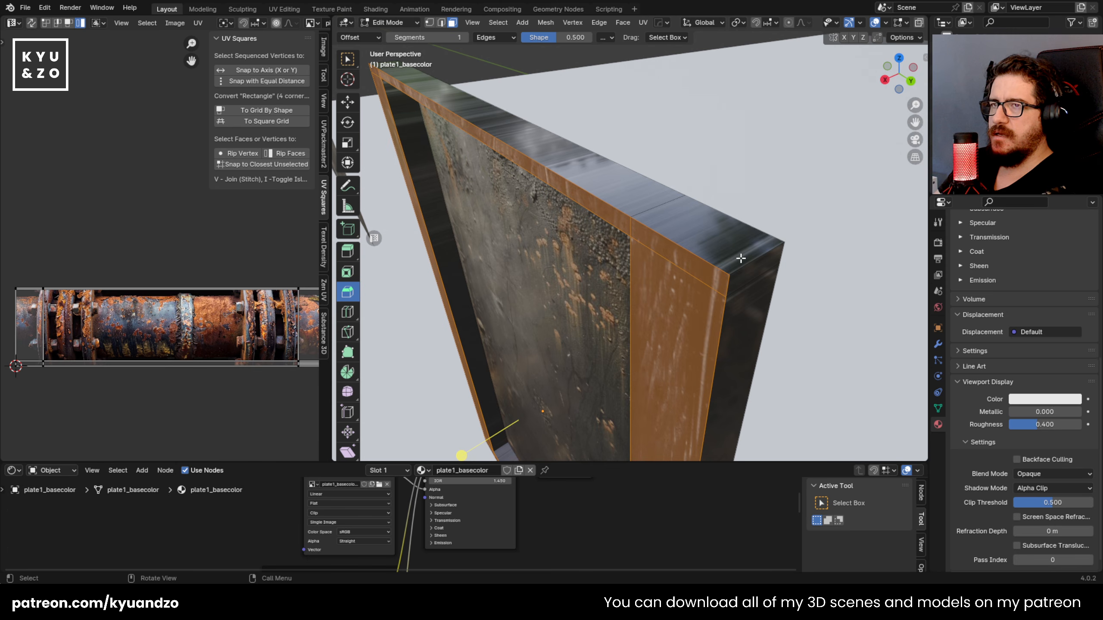
pyautogui.press('u')
pyautogui.click(747, 262)
pyautogui.click(246, 326)
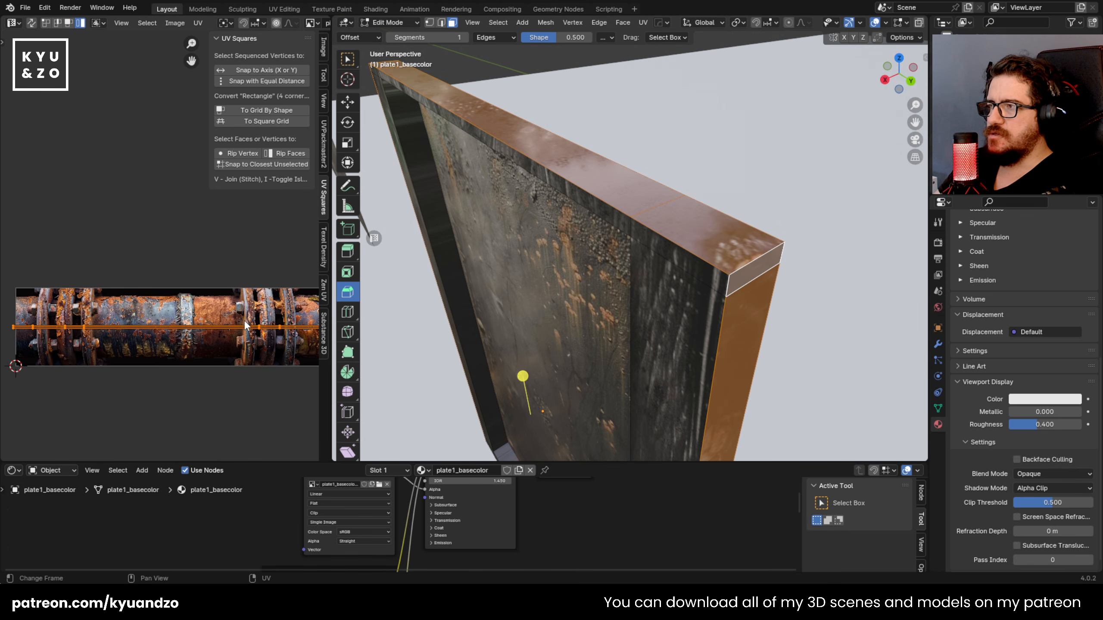
pyautogui.press('Tab')
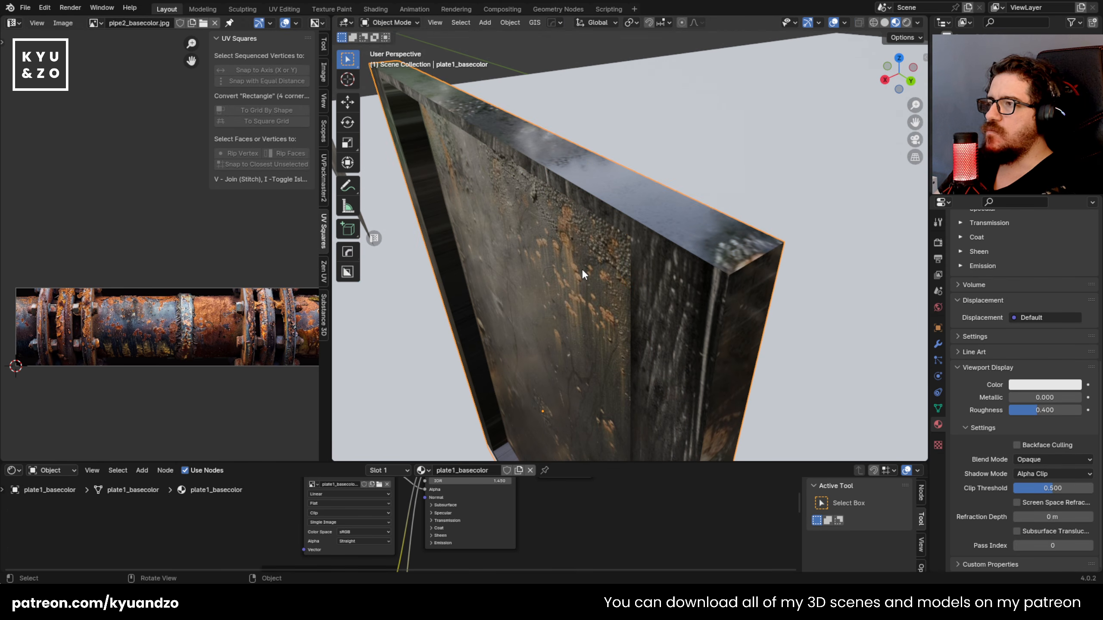
# Step: Display plate1_basecolor.jpg in the UV editor in place of the pipe texture
pyautogui.click(96, 23)
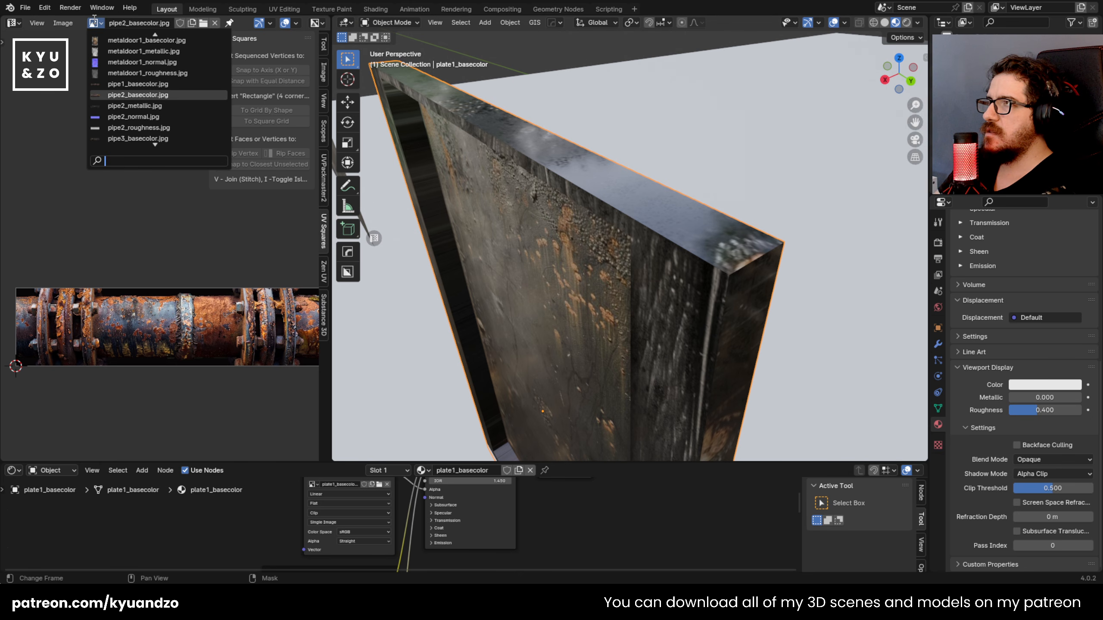
pyautogui.scroll(5, 157, 82)
pyautogui.scroll(-19, 157, 82)
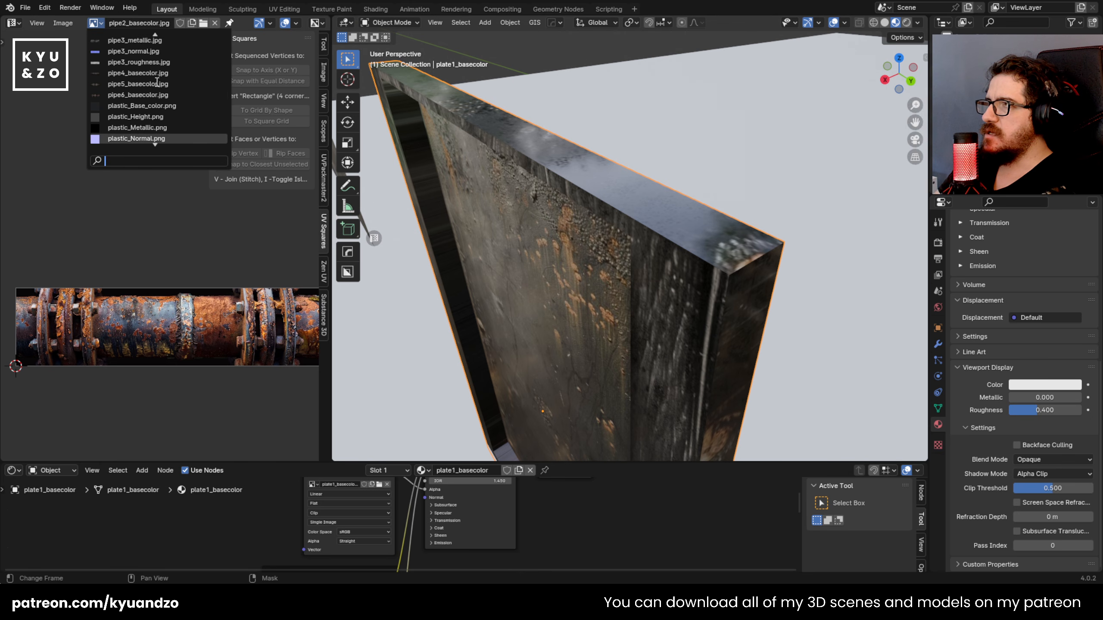
pyautogui.scroll(20, 157, 82)
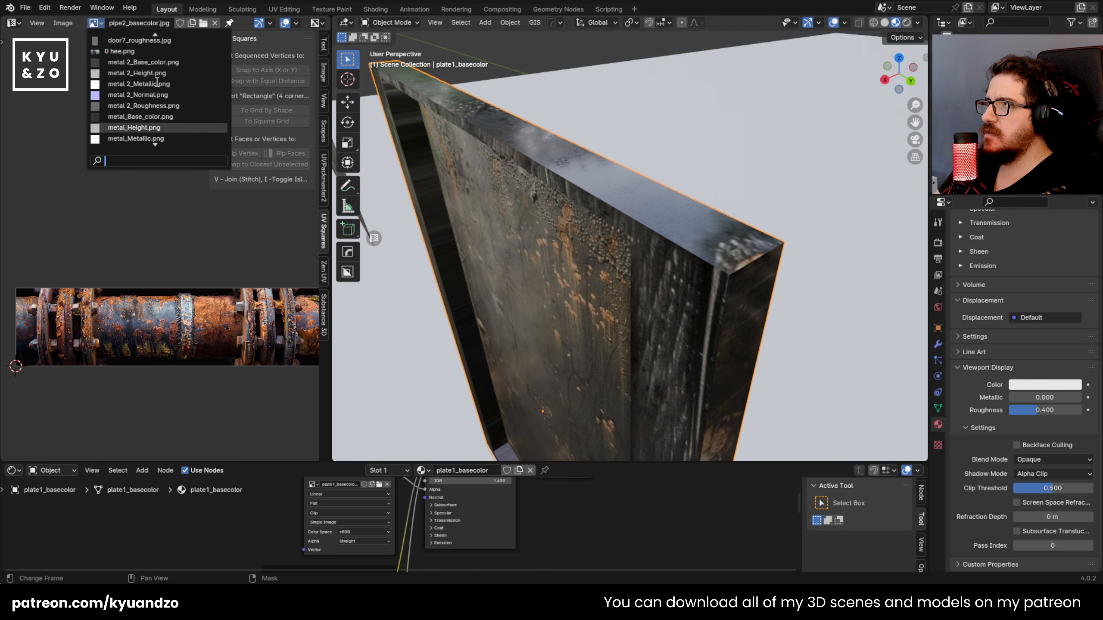
pyautogui.scroll(-20, 157, 83)
pyautogui.scroll(4, 157, 82)
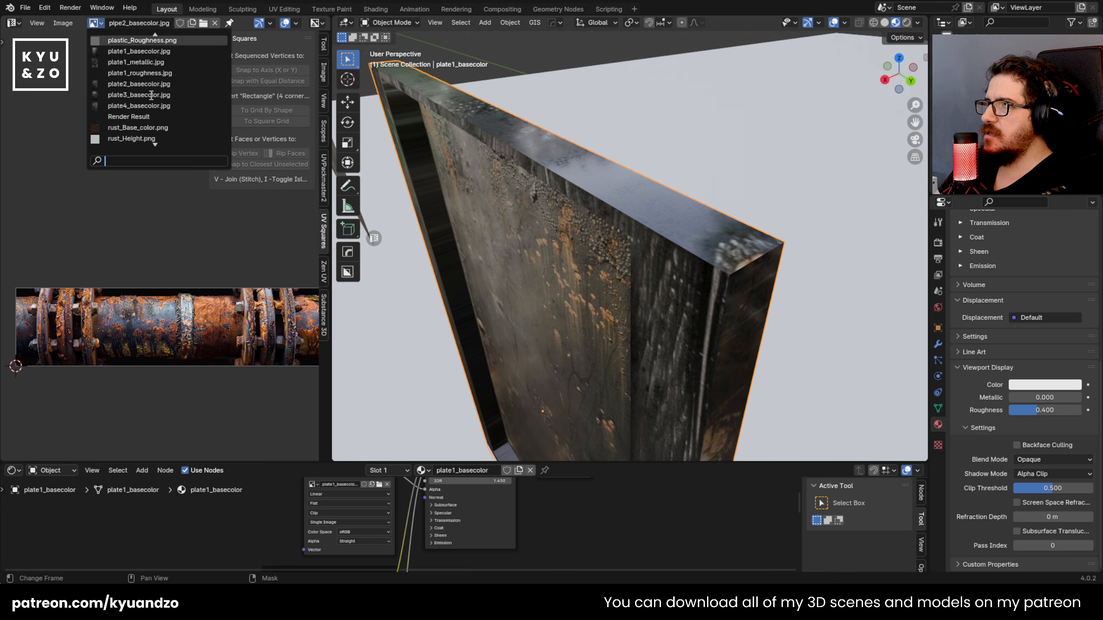
pyautogui.click(156, 50)
# Step: Rotate the outer side faces' UVs by 90 degrees and shift them towards the right side of the plate texture
pyautogui.press('Tab')
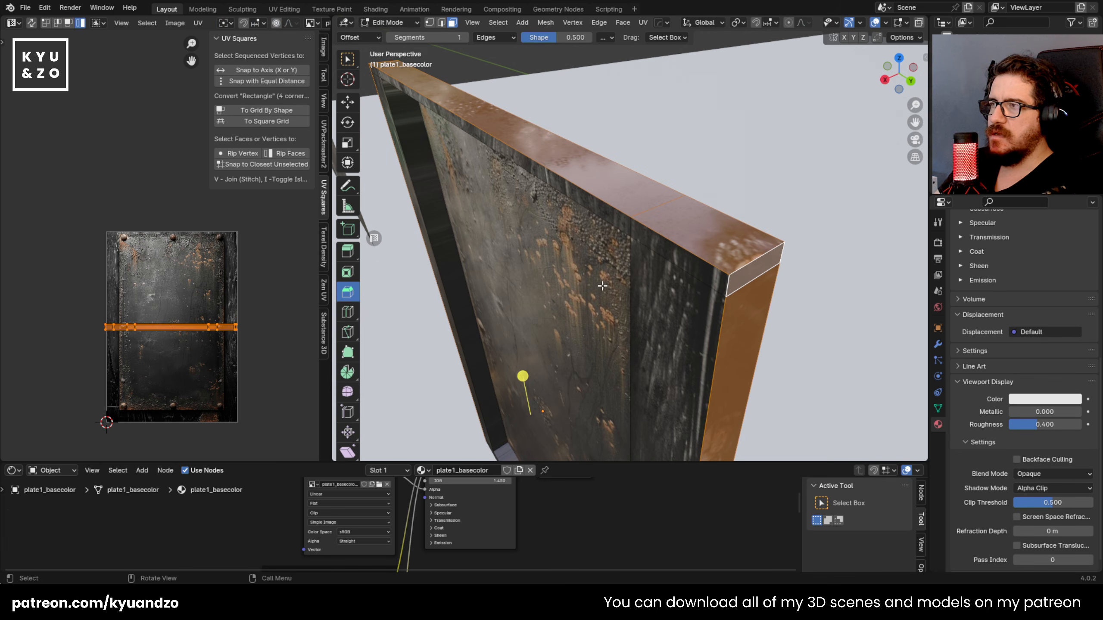
pyautogui.press('r')
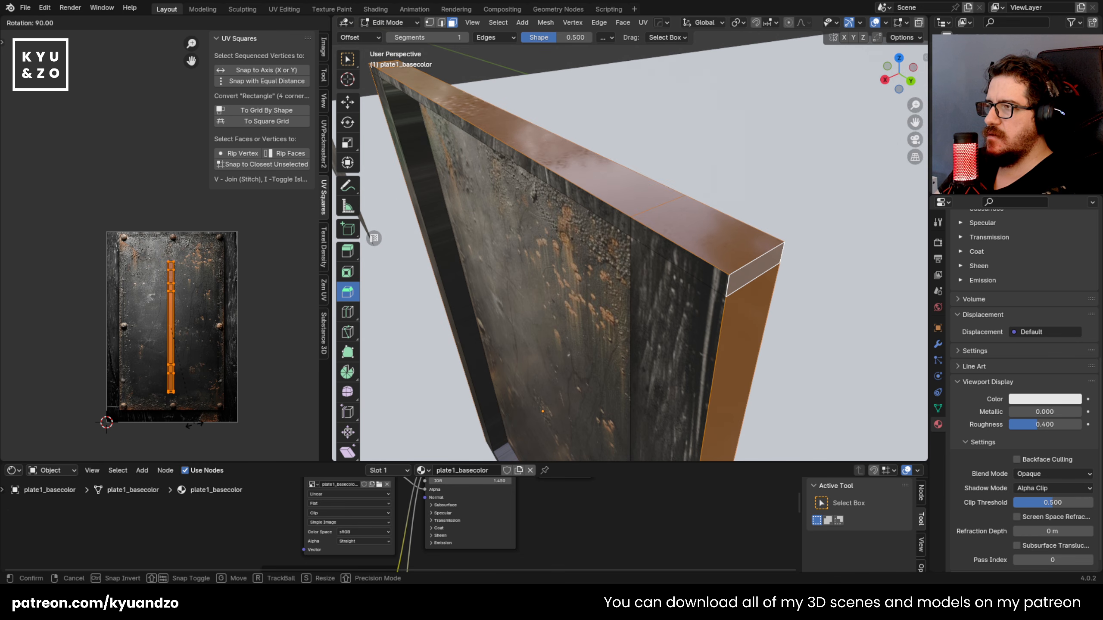
pyautogui.press('Return')
pyautogui.press('g')
pyautogui.click(233, 375)
pyautogui.press('Tab')
# Step: Select and unwrap the frame's inner side faces, rotate their UVs by 90 degrees and reposition them on the plate texture
pyautogui.scroll(-4, 569, 314)
pyautogui.moveTo(576, 288); pyautogui.dragTo(504, 221, button='middle')
pyautogui.scroll(3, 583, 236)
pyautogui.scroll(1, 526, 245)
pyautogui.press('Tab')
pyautogui.click(456, 188)
pyautogui.keyDown('shift'); pyautogui.click(500, 176); pyautogui.keyUp('shift')
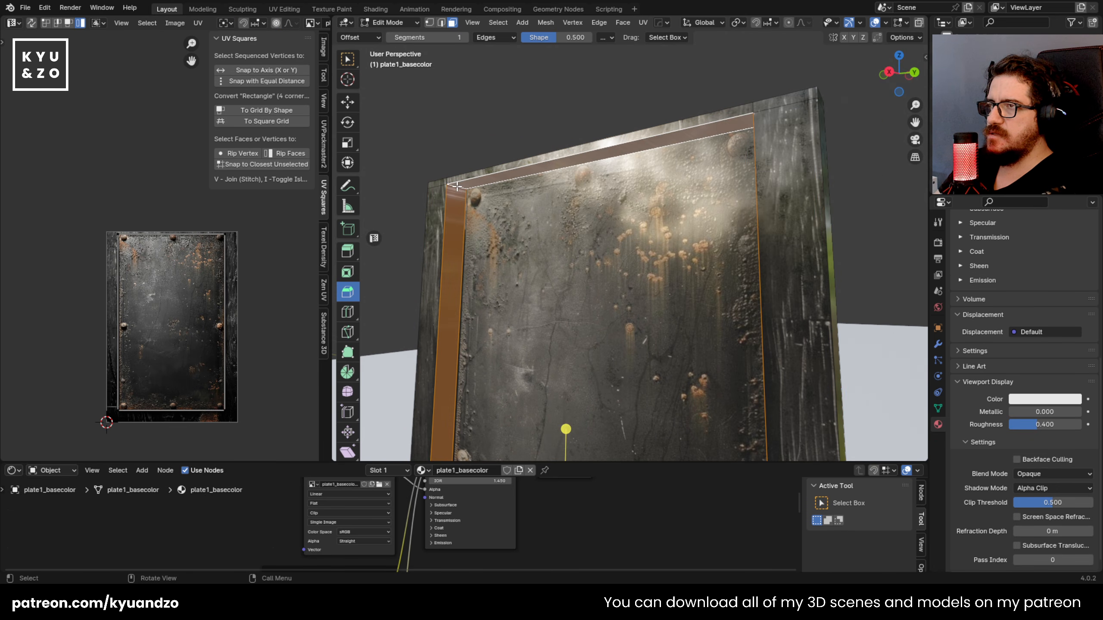
pyautogui.press('a')
pyautogui.press('r')
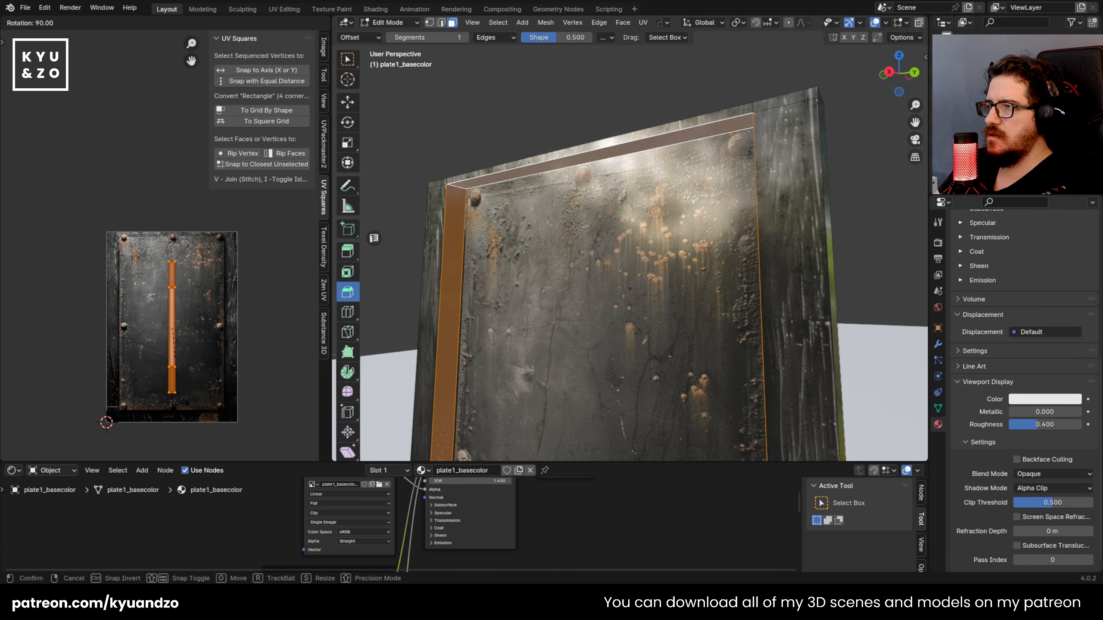
pyautogui.keyDown('ctrl'); pyautogui.click(180, 403); pyautogui.keyUp('ctrl')
pyautogui.press('g')
pyautogui.click(152, 392)
pyautogui.press('Tab')
# Step: Inspect the plate's frame up close around the left middle rivet and save apartment.blend
pyautogui.scroll(-3, 630, 257)
pyautogui.moveTo(631, 257); pyautogui.dragTo(647, 328, button='middle')
pyautogui.hotkey('shift', '`')
pyautogui.press('w')
pyautogui.press('s')
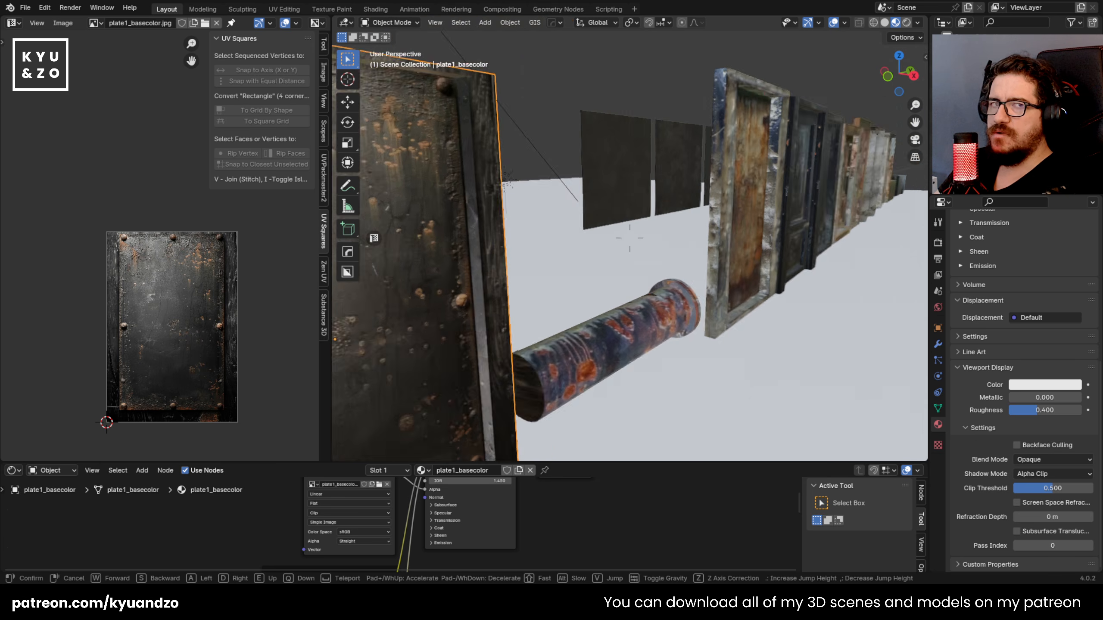
pyautogui.press('w')
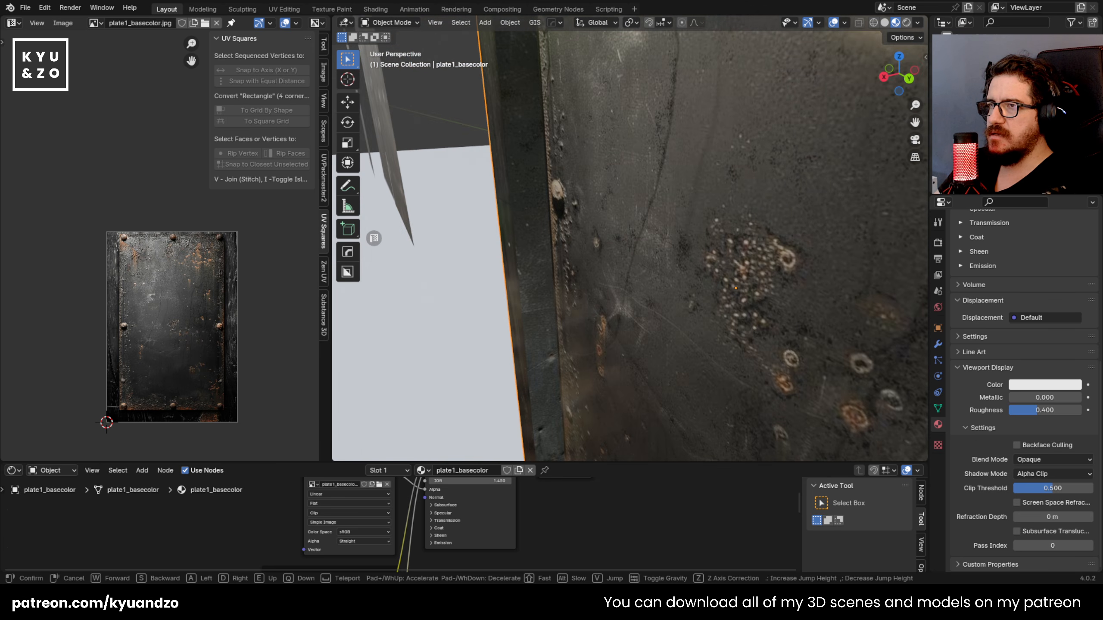
pyautogui.click(635, 316)
pyautogui.press('Tab')
pyautogui.press('Tab')
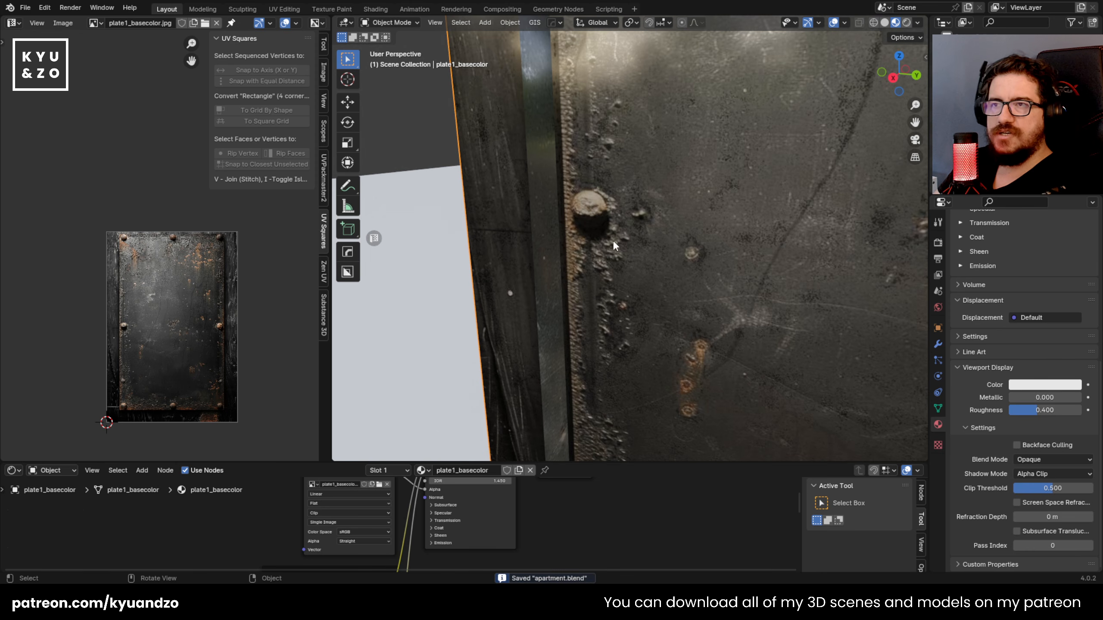
# Step: Add a cylinder mesh, scale it down and rotate it 90 degrees about the Y axis
pyautogui.hotkey('shift', 'a')
pyautogui.moveTo(570, 75)
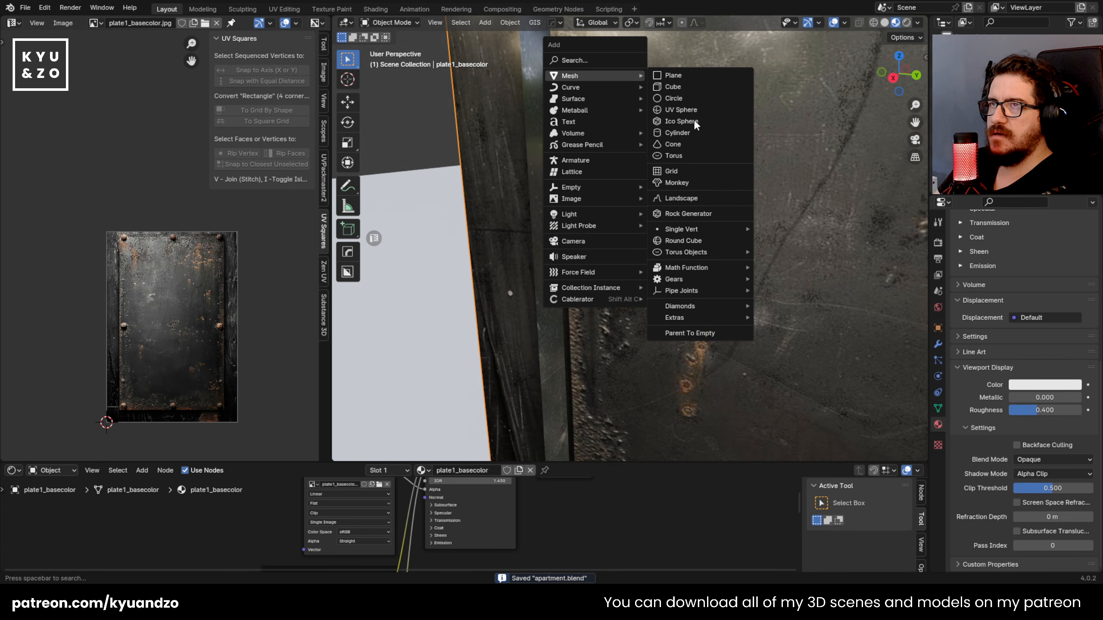
pyautogui.click(677, 132)
pyautogui.press('s')
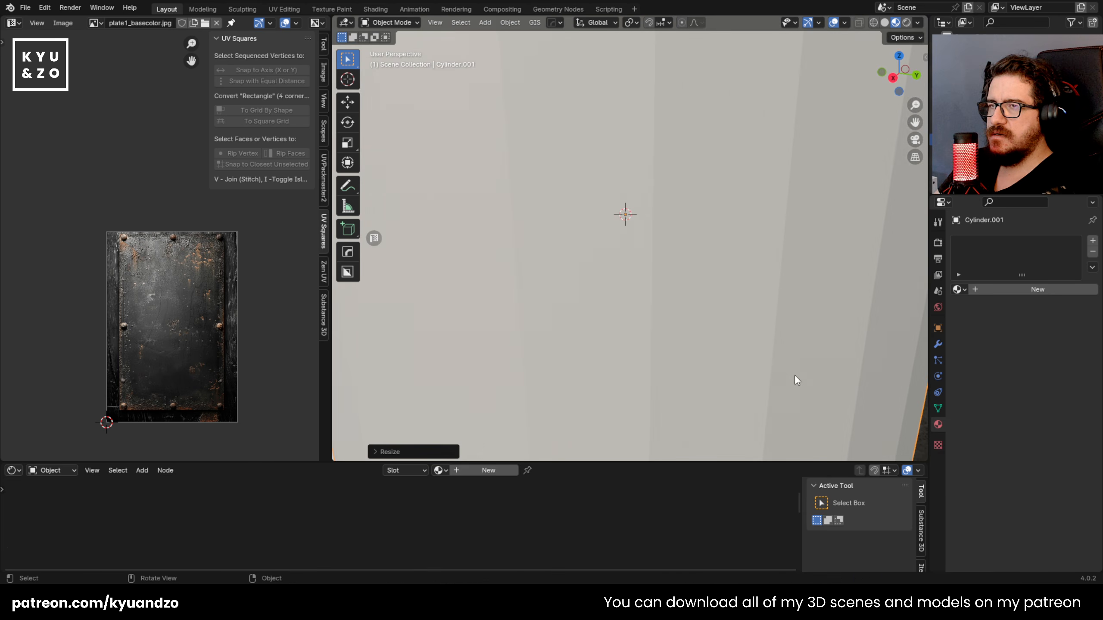
pyautogui.click(631, 287)
pyautogui.write('ry90')
pyautogui.press('Return')
# Step: Flatten the cylinder along the X axis into a thin disc and adjust its overall size
pyautogui.moveTo(760, 171); pyautogui.dragTo(704, 191, button='middle')
pyautogui.press('s')
pyautogui.press('x')
pyautogui.click(653, 212)
pyautogui.press('s')
pyautogui.click(664, 222)
# Step: Position and resize the disc beside the plate's left middle rivet, moving it along X relative to the plate surface
pyautogui.press('g')
pyautogui.click(651, 194)
pyautogui.press('s')
pyautogui.click(656, 222)
pyautogui.moveTo(655, 222); pyautogui.dragTo(553, 232, button='middle')
pyautogui.press('g')
pyautogui.press('x')
pyautogui.click(572, 213)
# Step: Move the disc's front face outward along the X axis to thicken the rivet
pyautogui.press('Tab')
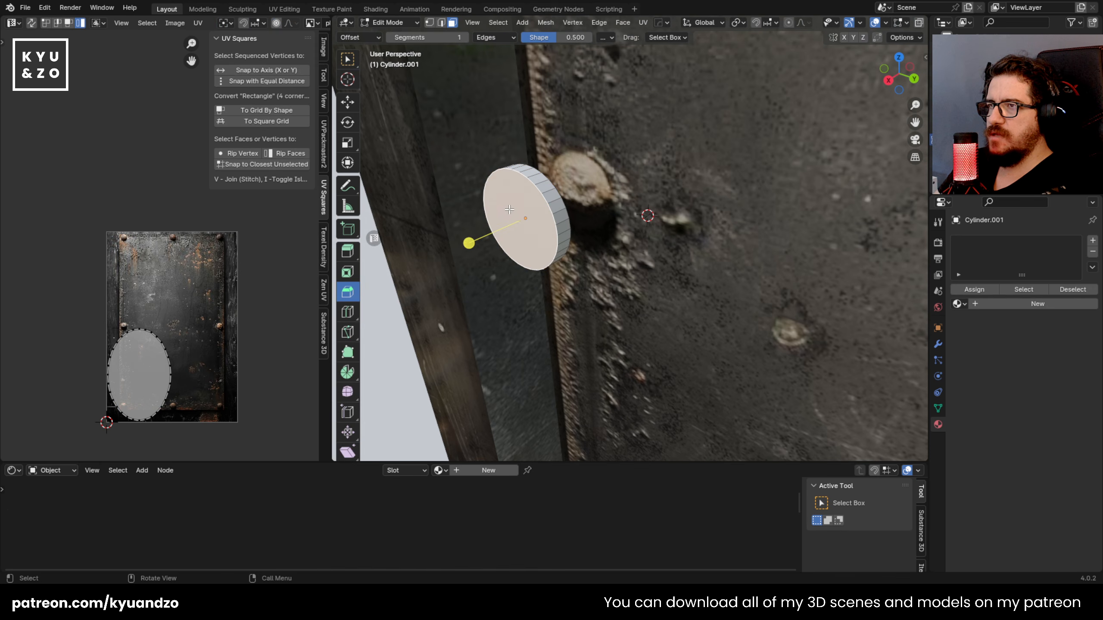
pyautogui.press('g')
pyautogui.press('y')
pyautogui.press('x')
pyautogui.click(495, 256)
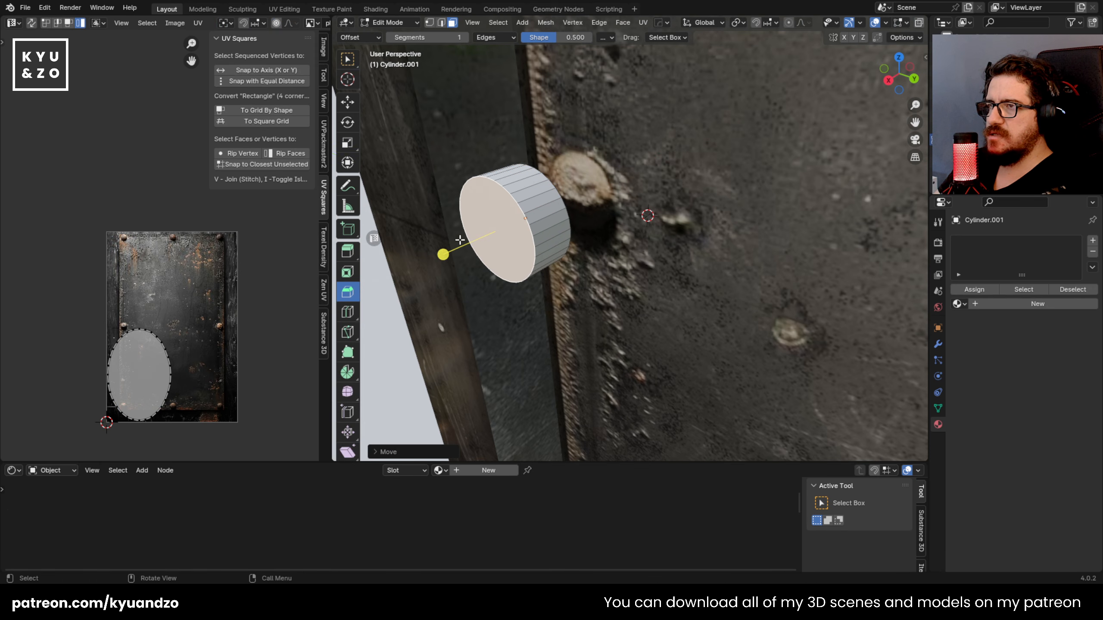
# Step: Extrude the rivet's front face and scale it inward to taper the head
pyautogui.press('e')
pyautogui.click(476, 277)
pyautogui.press('s')
pyautogui.click(523, 288)
pyautogui.press('g')
pyautogui.press('d')
pyautogui.press('s')
pyautogui.click(542, 292)
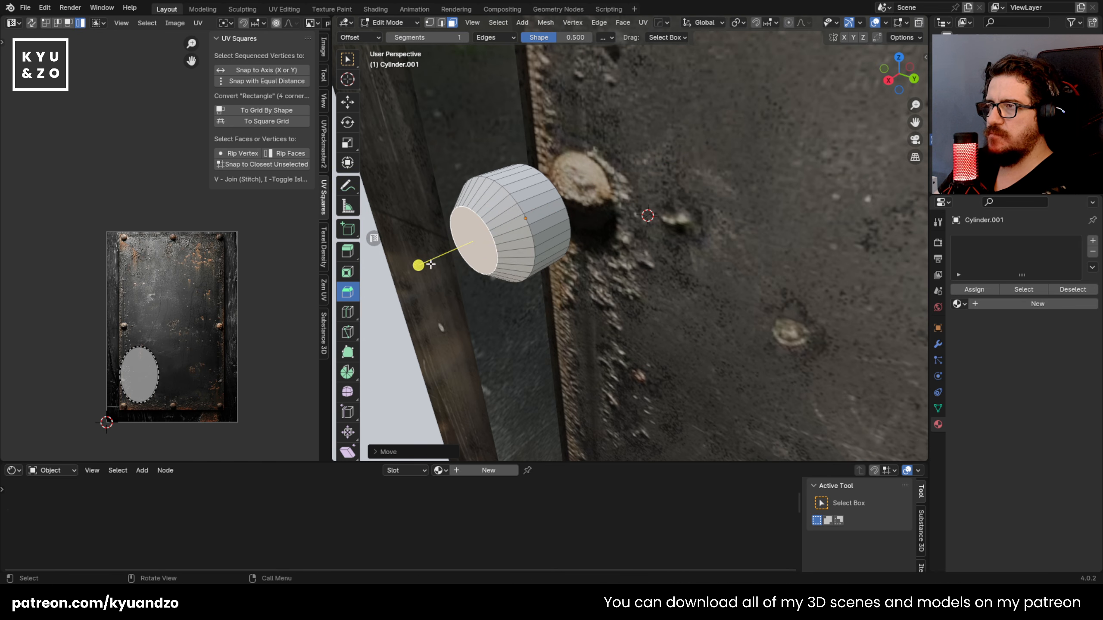
# Step: Apply the rivet's object transform and bevel its front face edge, raising the number of bevel segments to round it
pyautogui.moveTo(417, 263); pyautogui.dragTo(398, 281)
pyautogui.hotkey('ctrl', 'z')
pyautogui.press('Tab')
pyautogui.hotkey('ctrl', 'a')
pyautogui.click(488, 224)
pyautogui.press('Tab')
pyautogui.moveTo(419, 265); pyautogui.dragTo(409, 283)
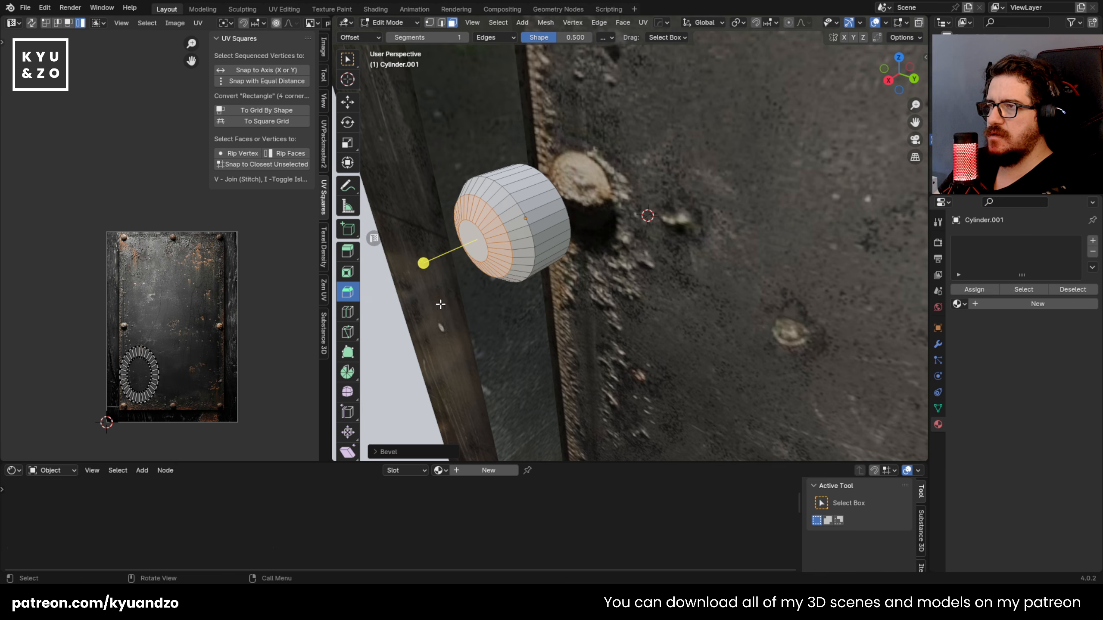
pyautogui.click(388, 451)
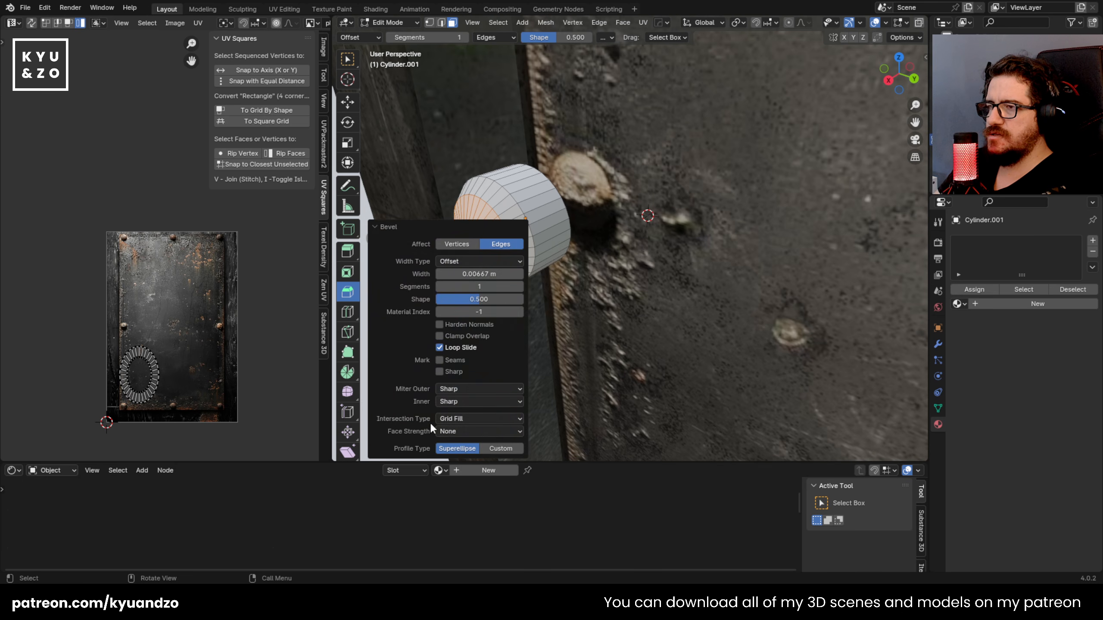
pyautogui.click(520, 287)
pyautogui.click(520, 287)
pyautogui.click(519, 288)
# Step: Shade the rivet object smooth and check its rounded shape
pyautogui.press('Tab')
pyautogui.click(598, 253)
pyautogui.click(531, 237)
pyautogui.rightClick(530, 238)
pyautogui.click(530, 238)
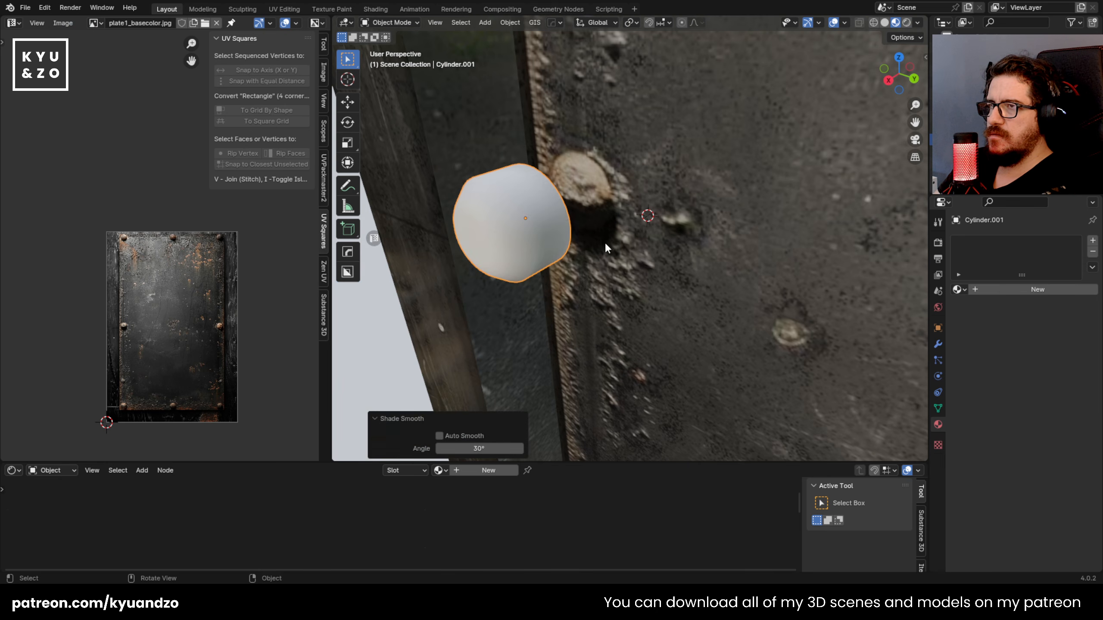
pyautogui.click(588, 241)
pyautogui.click(525, 270)
pyautogui.keyDown('alt'); pyautogui.moveTo(525, 275); pyautogui.dragTo(604, 285, button='middle'); pyautogui.keyUp('alt')
pyautogui.scroll(2, 584, 252)
# Step: Link the plate1_basecolor material from the plate to the rivet
pyautogui.click(582, 242)
pyautogui.click(487, 220)
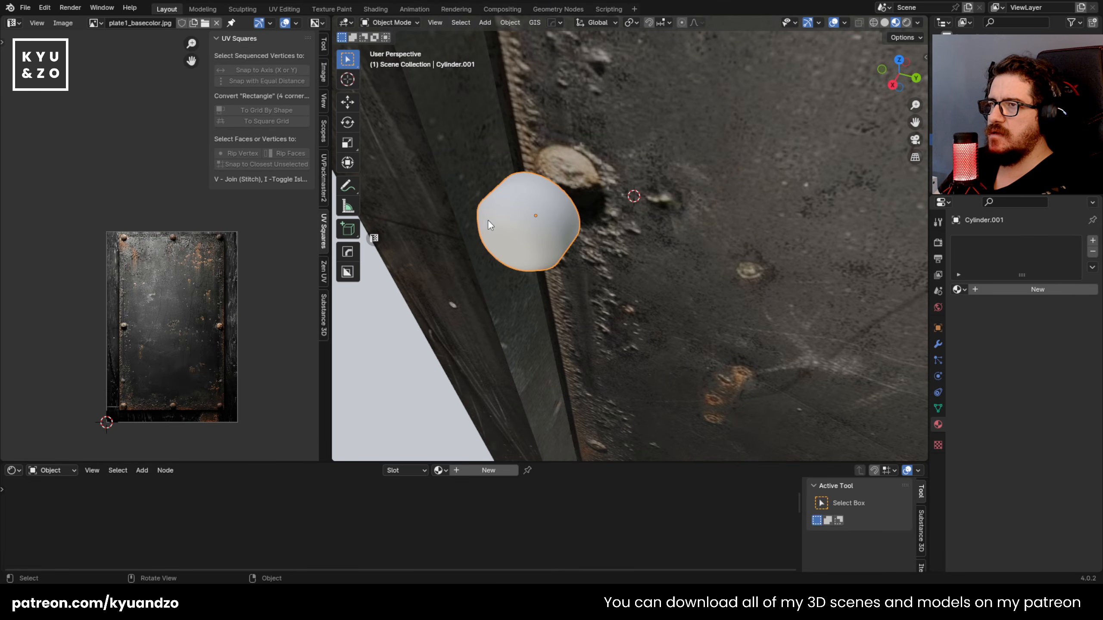
pyautogui.keyDown('shift'); pyautogui.click(618, 181); pyautogui.keyUp('shift')
pyautogui.hotkey('ctrl', 'l')
pyautogui.click(611, 182)
pyautogui.click(515, 231)
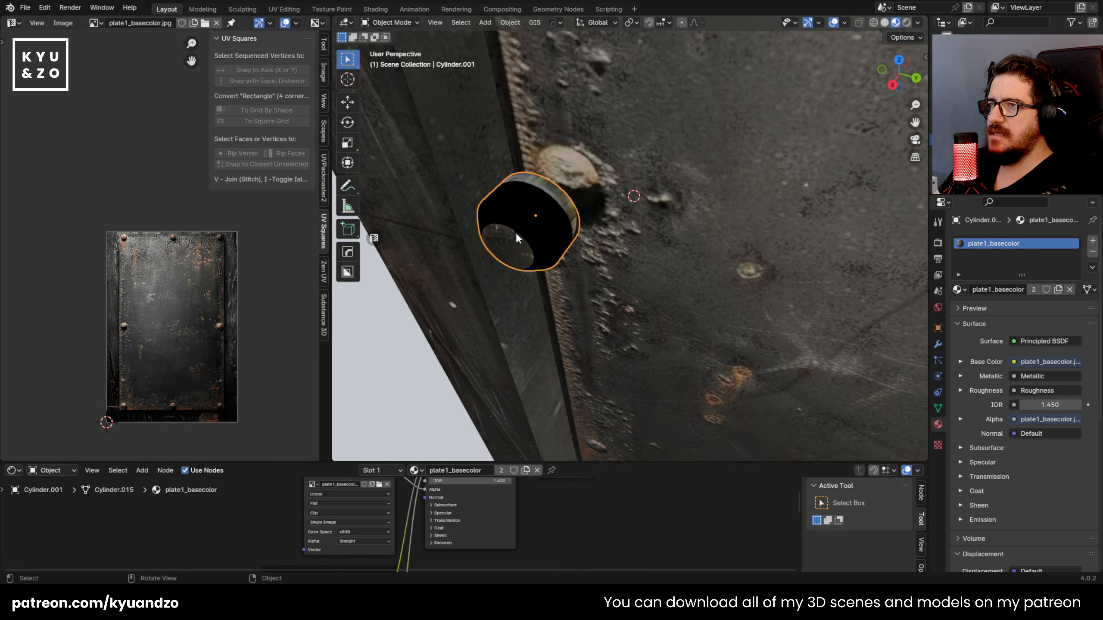
# Step: Unwrap the rivet with Cube Projection and move its two side islands below the plate texture
pyautogui.press('Tab')
pyautogui.press('u')
pyautogui.click(502, 290)
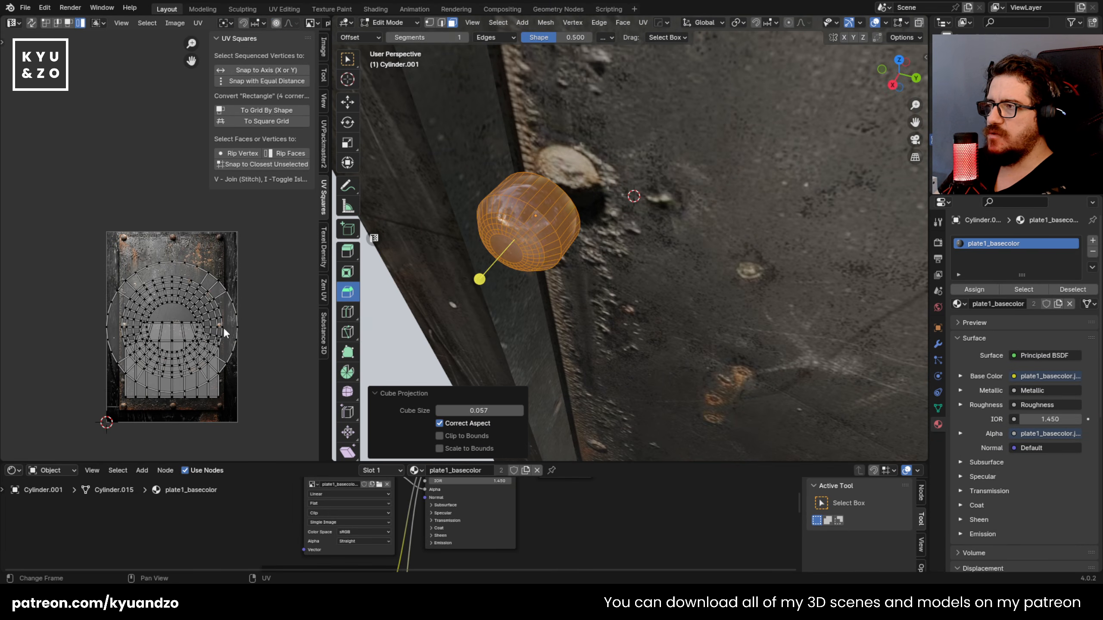
pyautogui.click(207, 395)
pyautogui.moveTo(207, 396); pyautogui.dragTo(202, 335, button='middle')
pyautogui.press('g')
pyautogui.click(221, 398)
pyautogui.click(197, 337)
pyautogui.press('g')
pyautogui.click(158, 456)
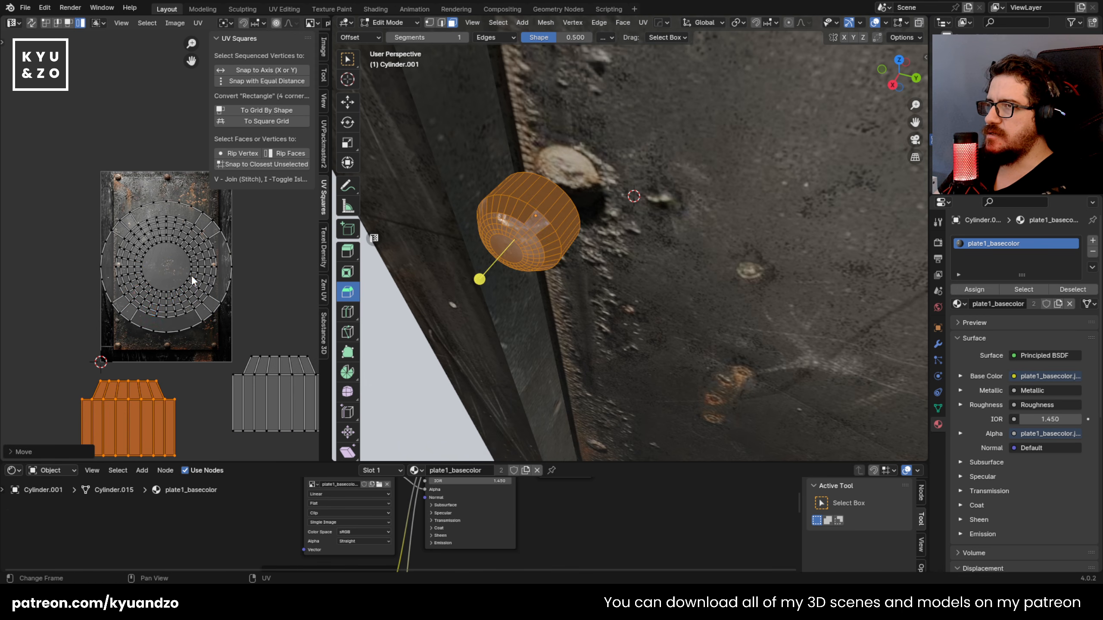
# Step: Move the rivet's front dome island and back cap island off opposite sides of the plate texture
pyautogui.click(192, 275)
pyautogui.press('g')
pyautogui.click(320, 301)
pyautogui.click(171, 277)
pyautogui.press('g')
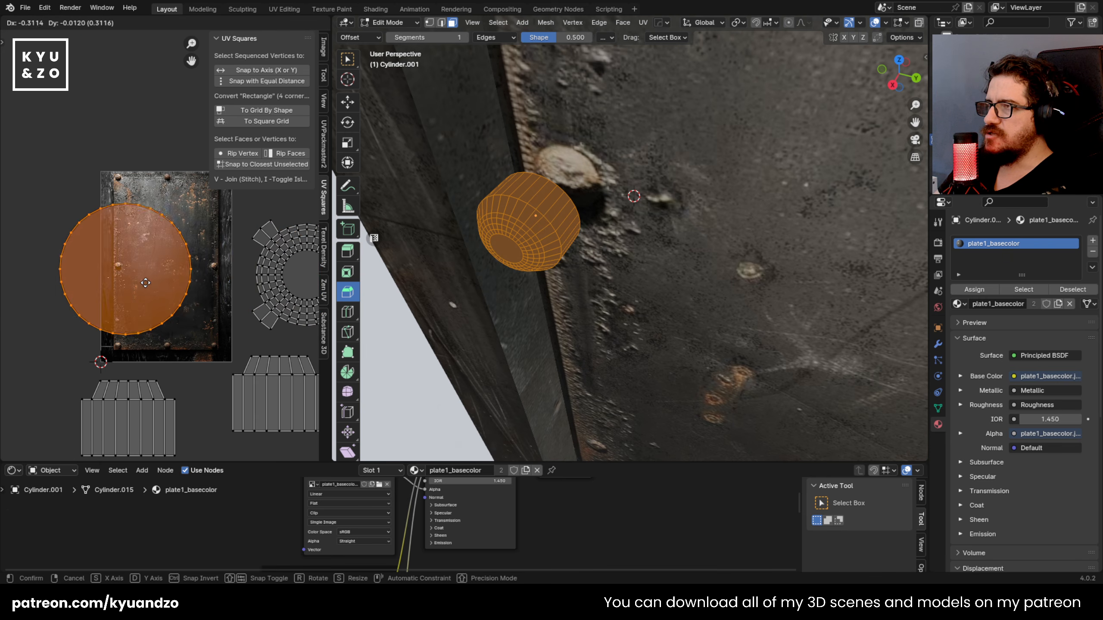
pyautogui.click(6, 243)
# Step: Shrink the front dome island onto the left middle rivet of the plate texture and inspect the mapping
pyautogui.click(286, 300)
pyautogui.press('g')
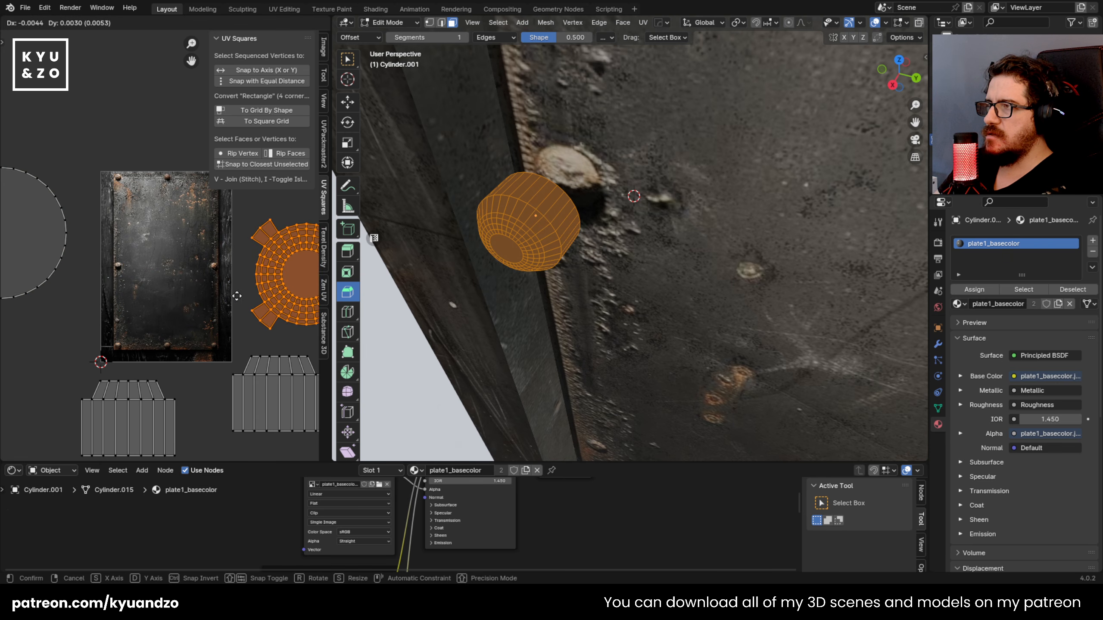
pyautogui.click(118, 308)
pyautogui.press('s')
pyautogui.click(171, 325)
pyautogui.press('s')
pyautogui.click(136, 294)
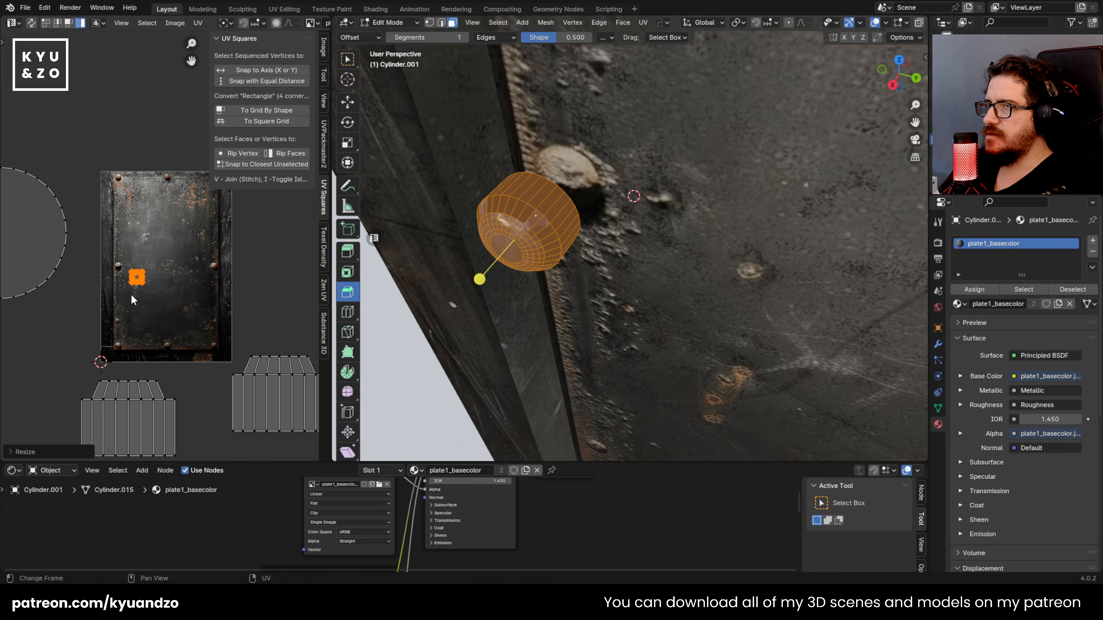
pyautogui.scroll(7, 156, 312)
pyautogui.press('g')
pyautogui.click(87, 346)
pyautogui.press('s')
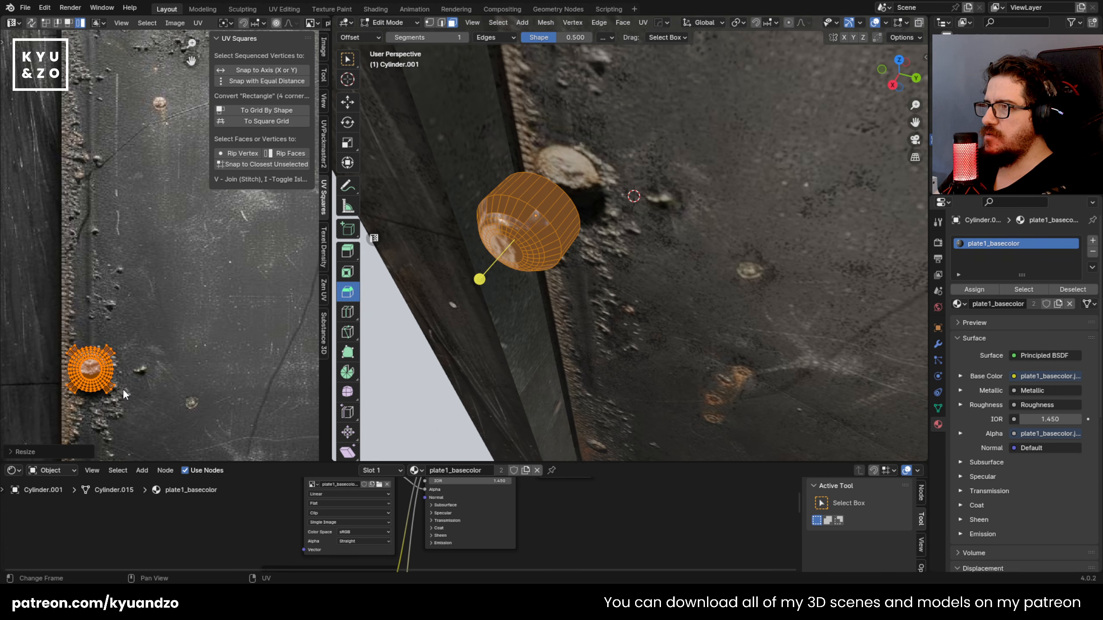
pyautogui.press('Tab')
pyautogui.scroll(2, 476, 250)
pyautogui.moveTo(474, 226); pyautogui.dragTo(530, 259, button='middle')
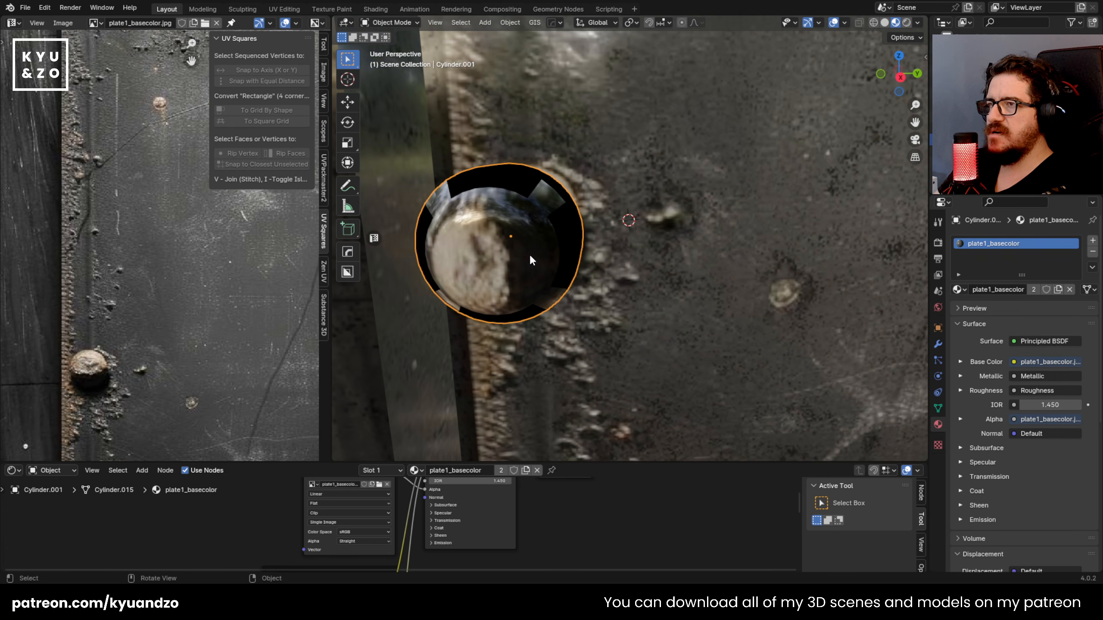
# Step: Unwrap the rivet again with Smart UV Project at a 66° angle limit
pyautogui.press('Tab')
pyautogui.press('u')
pyautogui.click(493, 220)
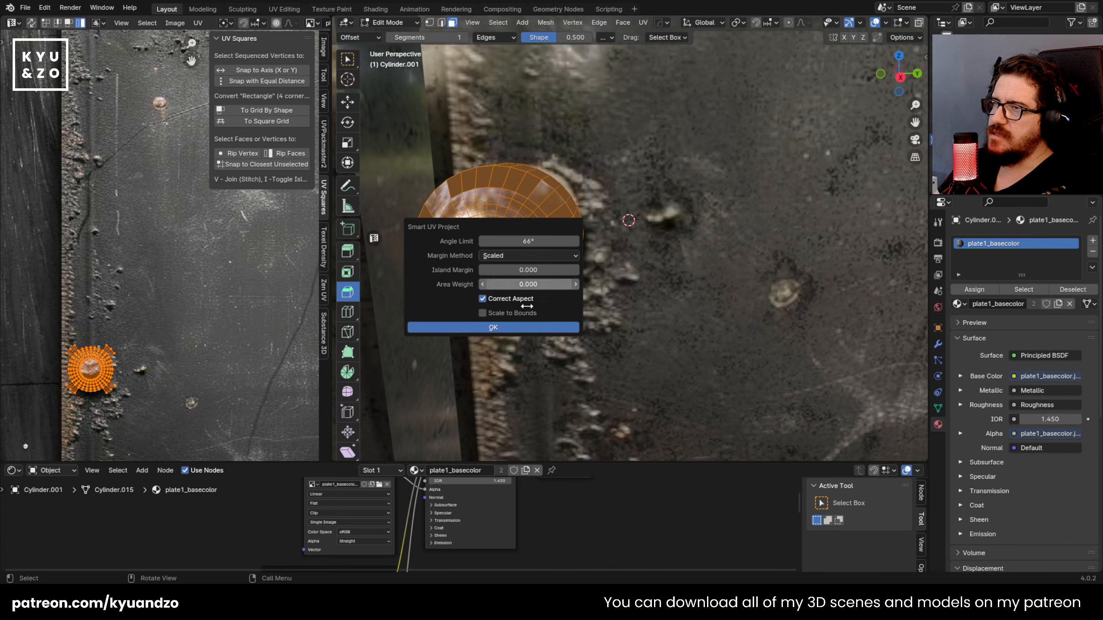
pyautogui.click(510, 329)
pyautogui.scroll(-4, 195, 350)
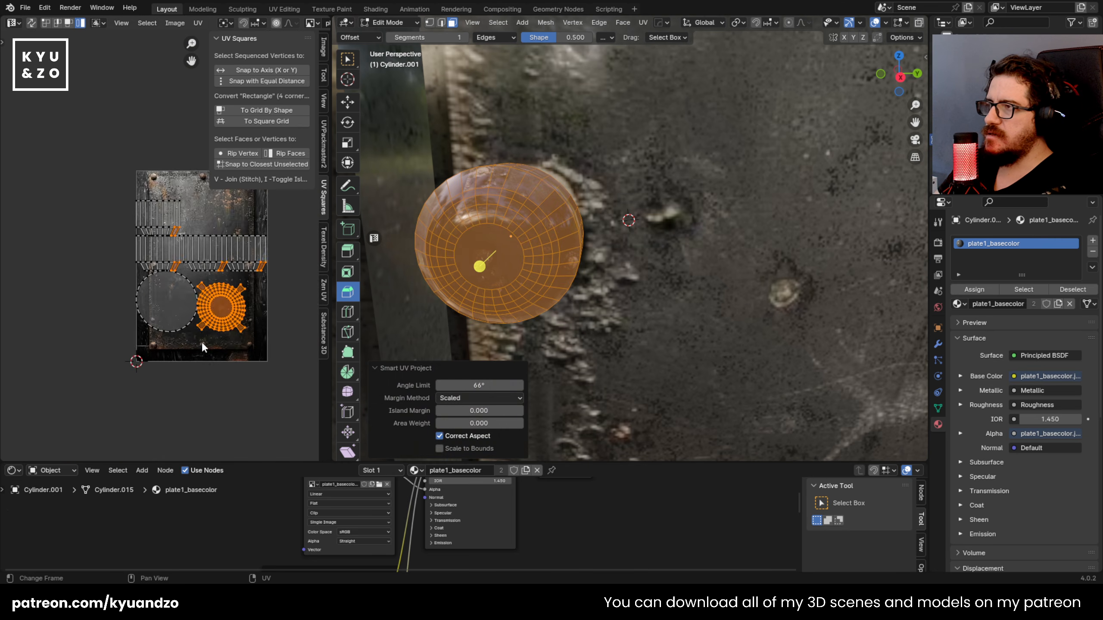
# Step: Move the rivet's back cap and side strip islands off the plate texture
pyautogui.click(183, 322)
pyautogui.click(246, 336)
pyautogui.rightClick(238, 332)
pyautogui.click(187, 316)
pyautogui.press('g')
pyautogui.click(78, 336)
pyautogui.click(148, 260)
pyautogui.press('g')
pyautogui.click(44, 235)
pyautogui.click(136, 195)
pyautogui.click(60, 157)
pyautogui.click(257, 249)
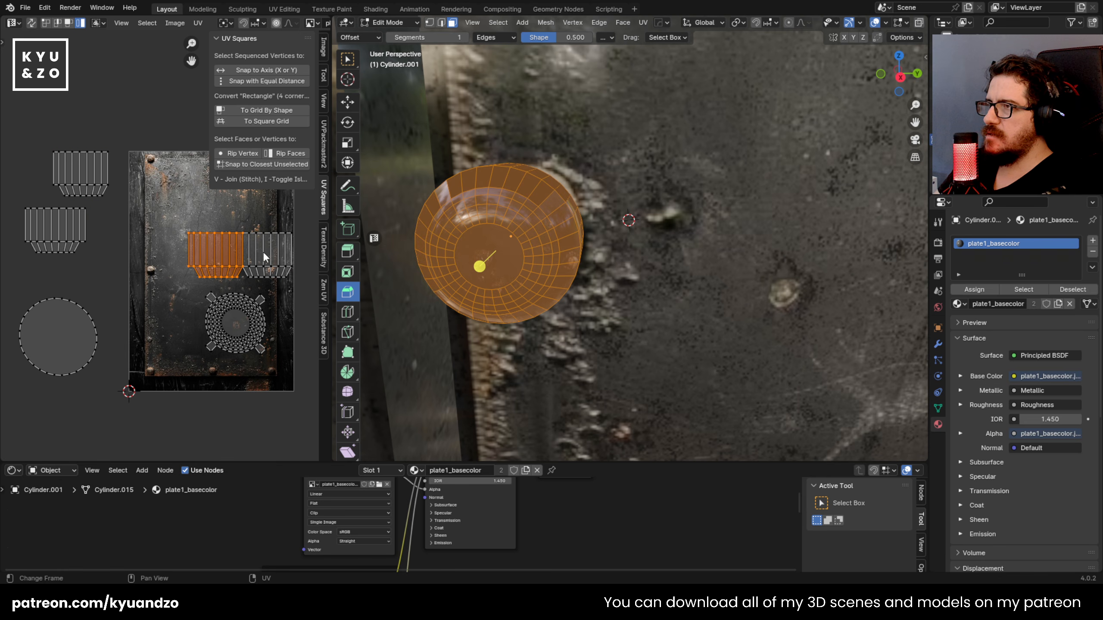
pyautogui.keyDown('shift'); pyautogui.click(268, 249); pyautogui.keyUp('shift')
pyautogui.press('g')
pyautogui.press('g')
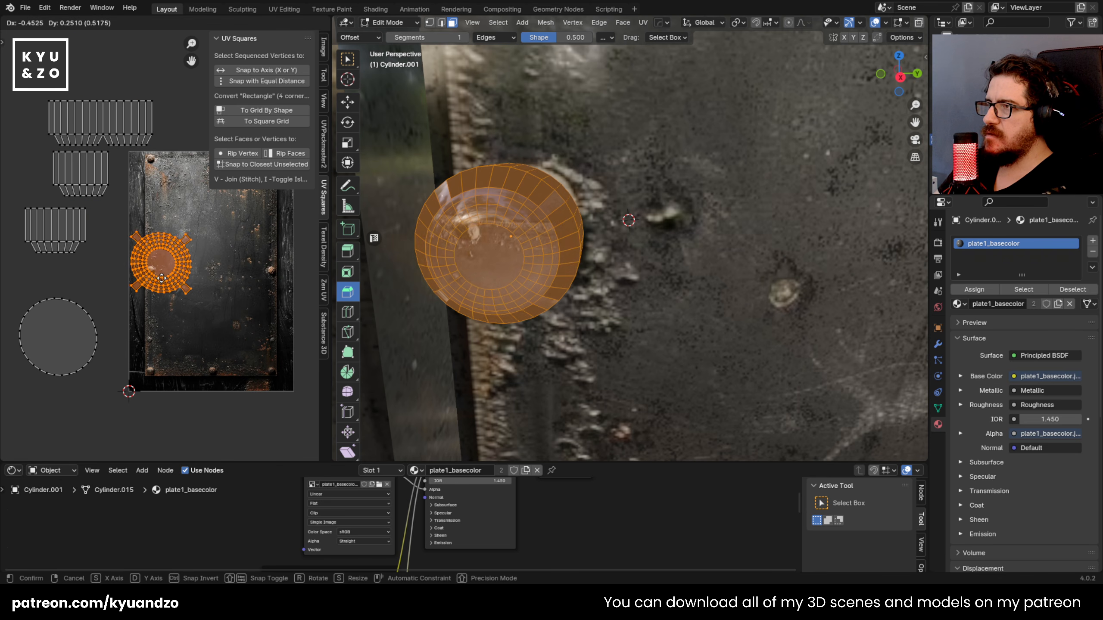
# Step: Move the front dome island to the texture's left middle rivet and scale it down to roughly match
pyautogui.click(178, 273)
pyautogui.press('s')
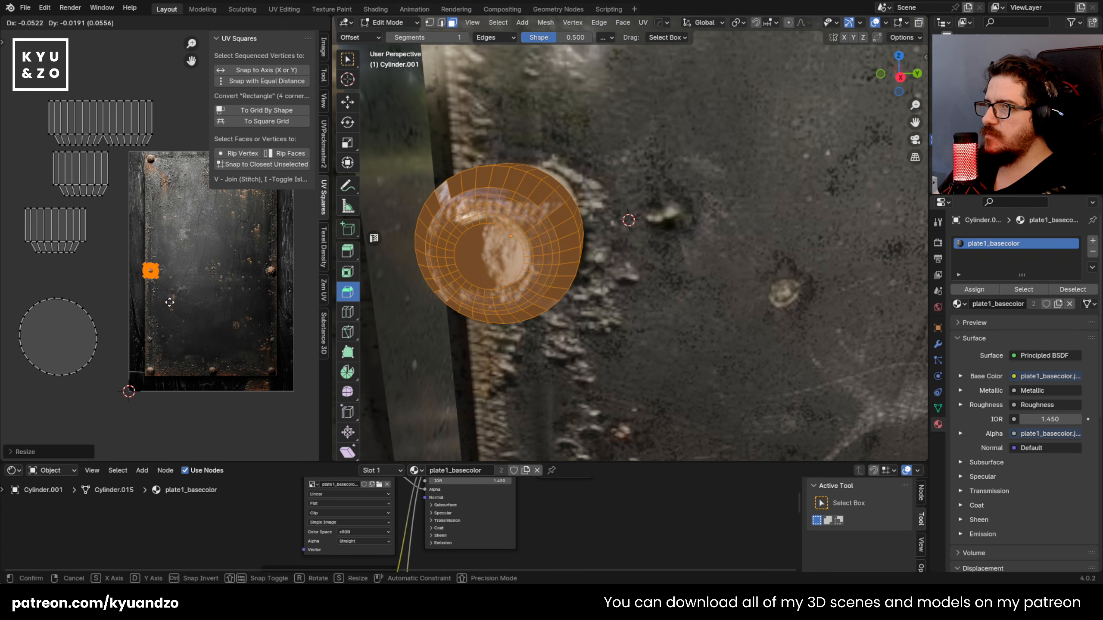
pyautogui.click(172, 296)
pyautogui.press('s')
pyautogui.click(176, 300)
pyautogui.press('g')
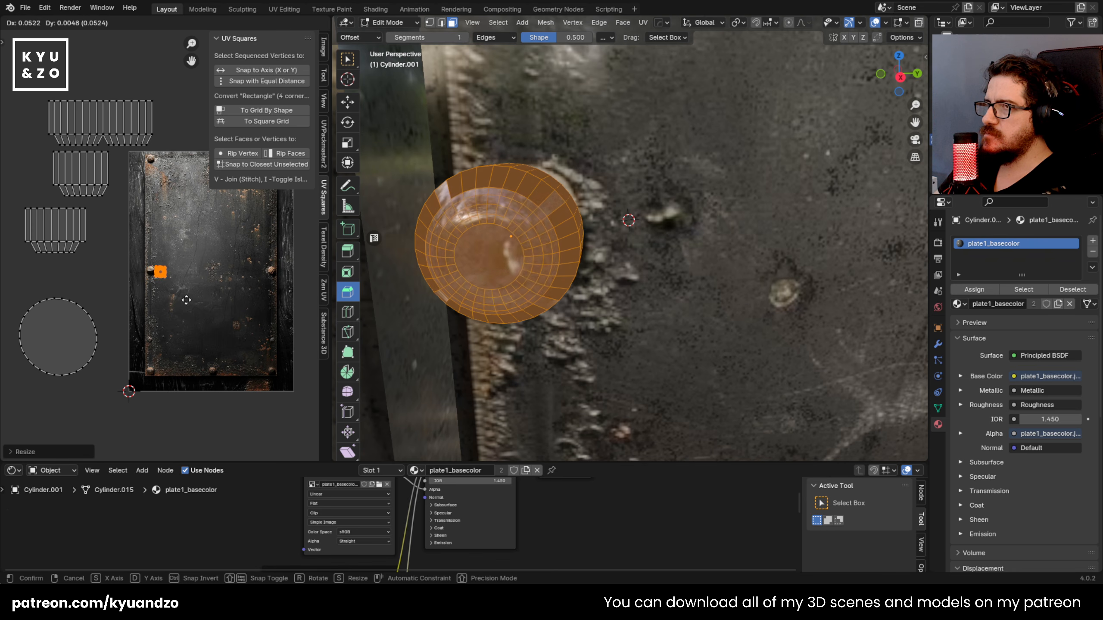
pyautogui.click(167, 297)
# Step: Fine-tune the dome island's position and size over the rivet image and inspect the result on the model
pyautogui.scroll(10, 163, 296)
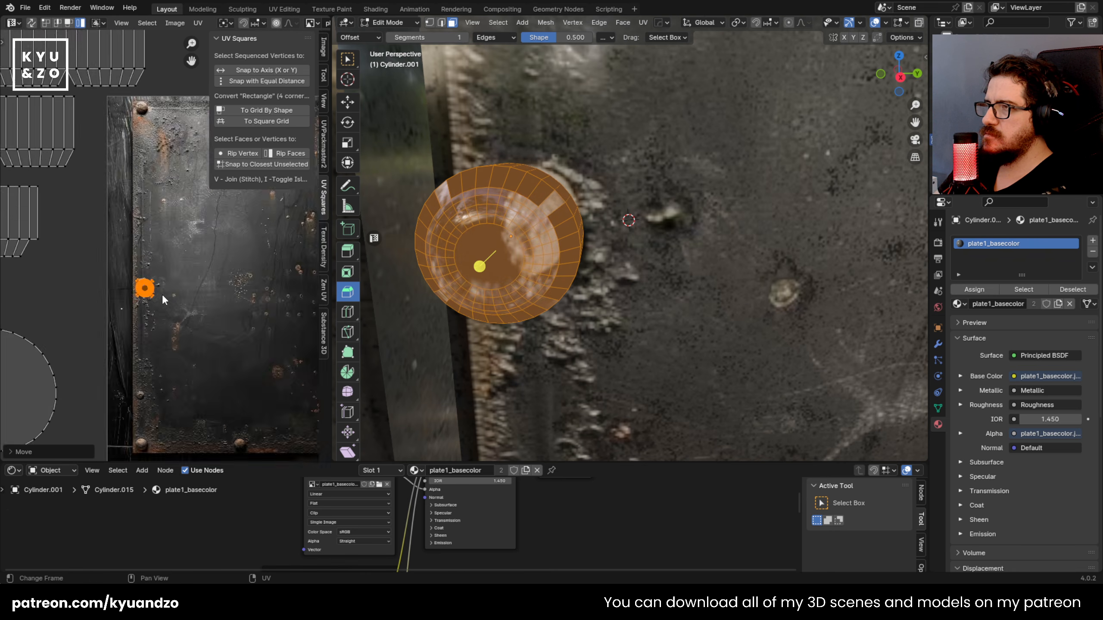
pyautogui.moveTo(146, 324); pyautogui.dragTo(200, 287, button='middle')
pyautogui.press('g')
pyautogui.click(166, 376)
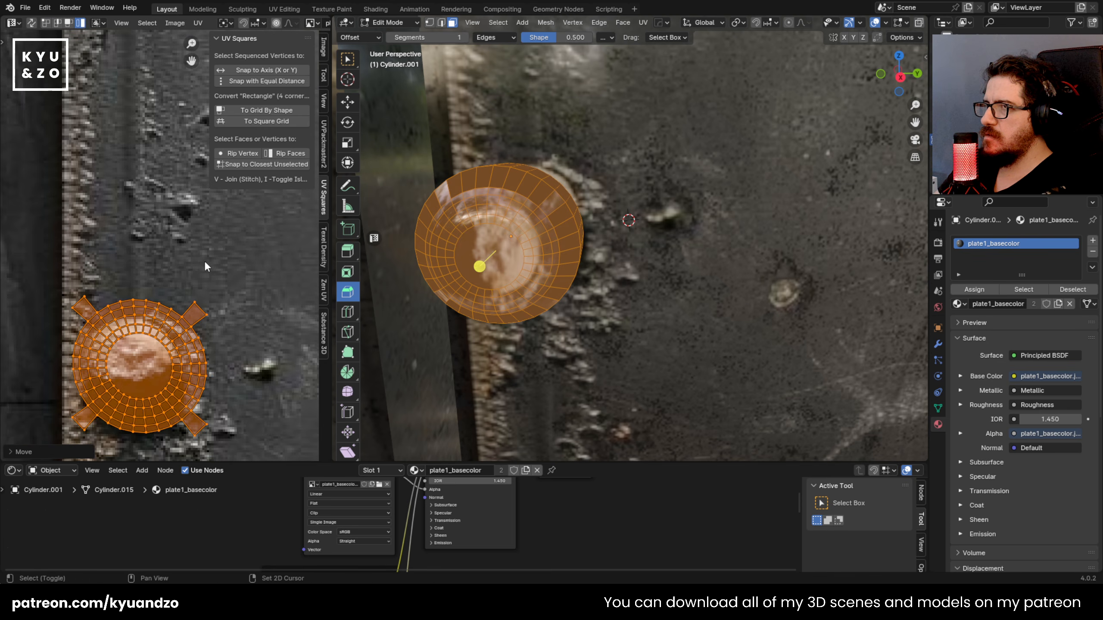
pyautogui.press('s')
pyautogui.click(211, 384)
pyautogui.press('g')
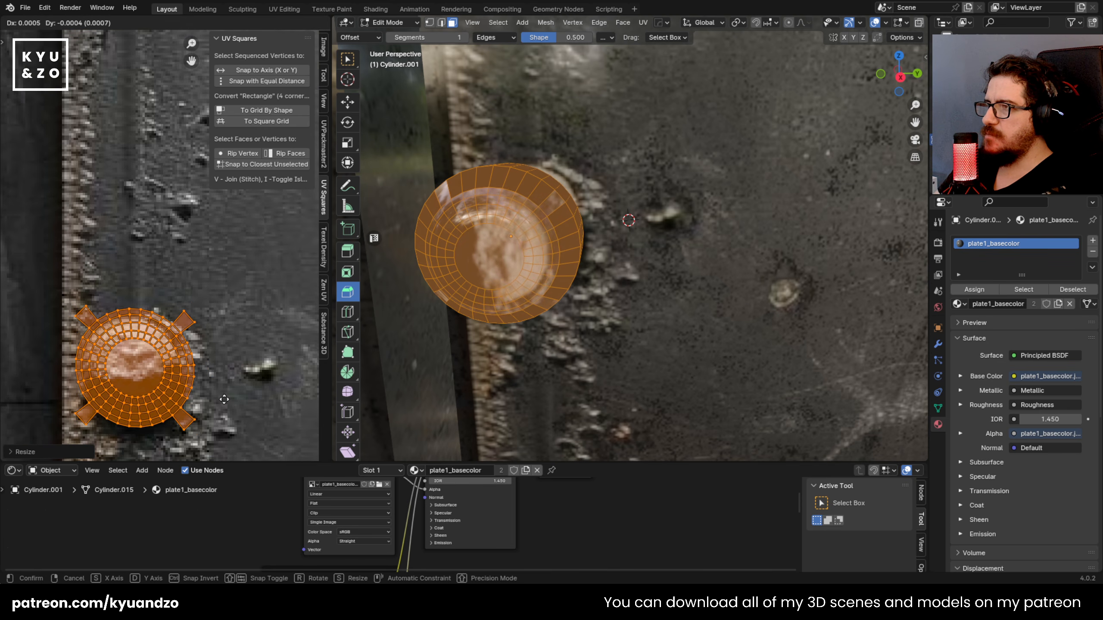
pyautogui.press('Tab')
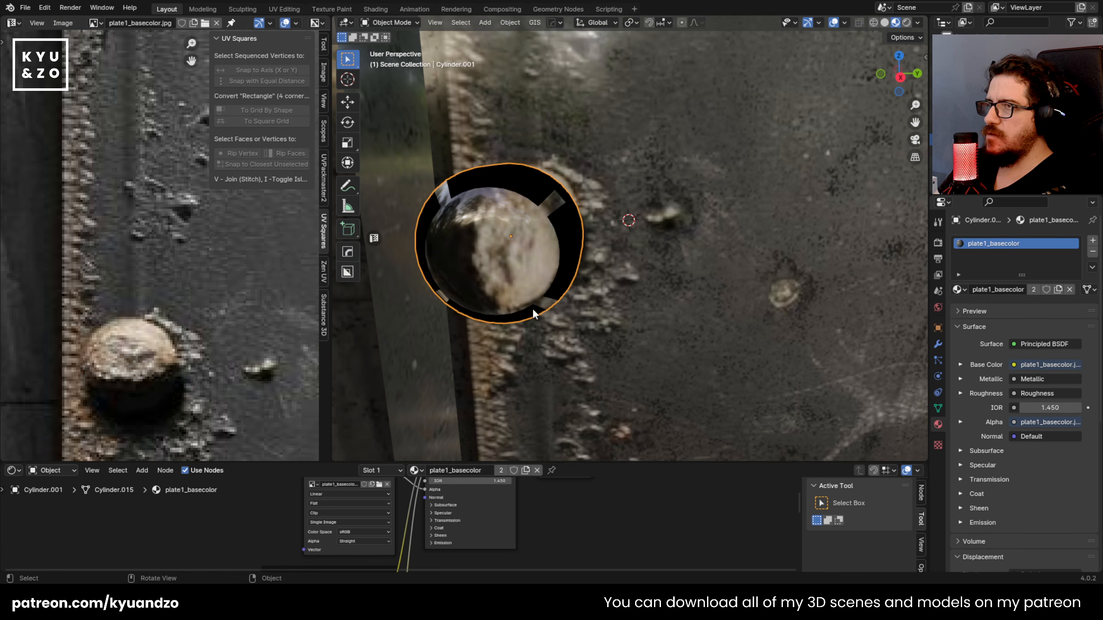
pyautogui.scroll(-5, 531, 305)
pyautogui.moveTo(529, 304); pyautogui.dragTo(489, 299, button='middle')
pyautogui.press('Tab')
pyautogui.scroll(-4, 153, 302)
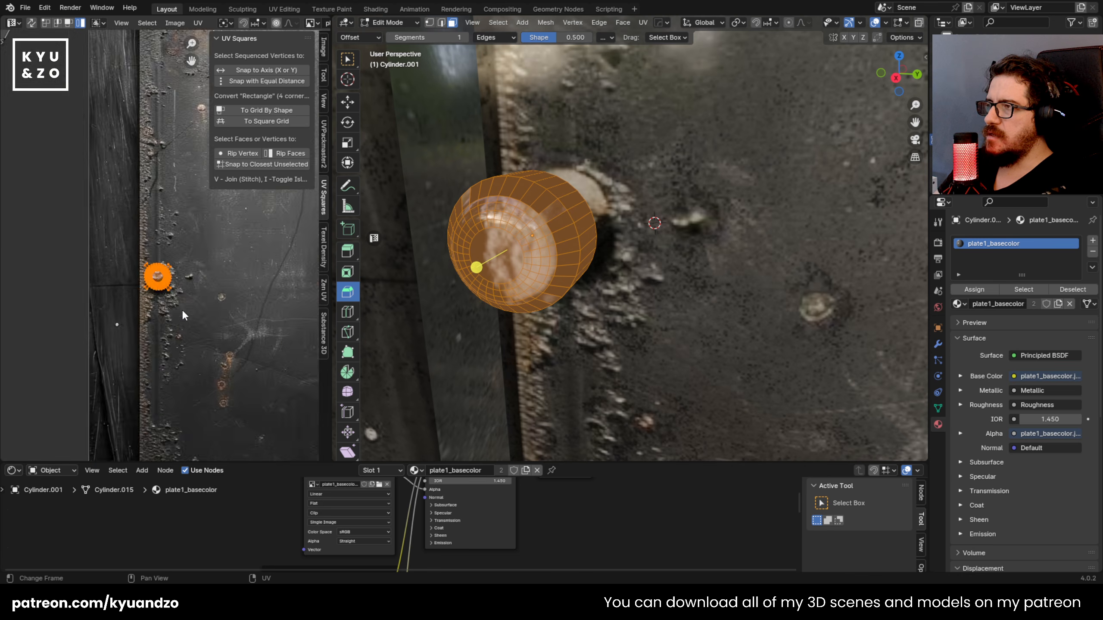
pyautogui.scroll(2, 178, 307)
pyautogui.scroll(-5, 180, 302)
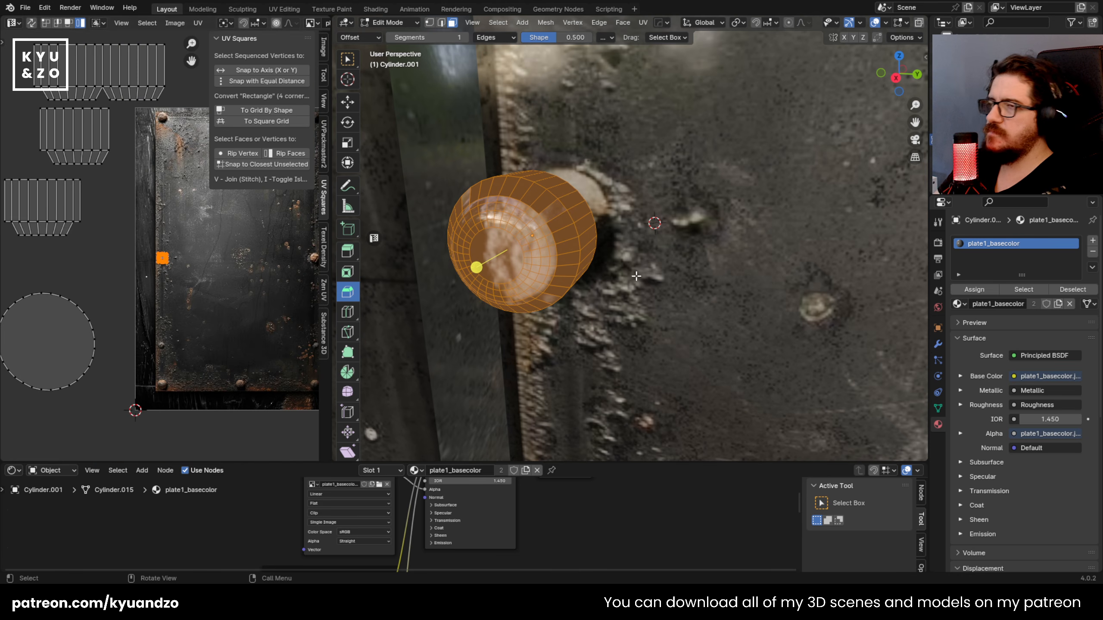
# Step: Project the rivet's UVs from the right orthographic view and inspect the mapping
pyautogui.press('Tab')
pyautogui.press('KP_3')
pyautogui.press('Tab')
pyautogui.press('u')
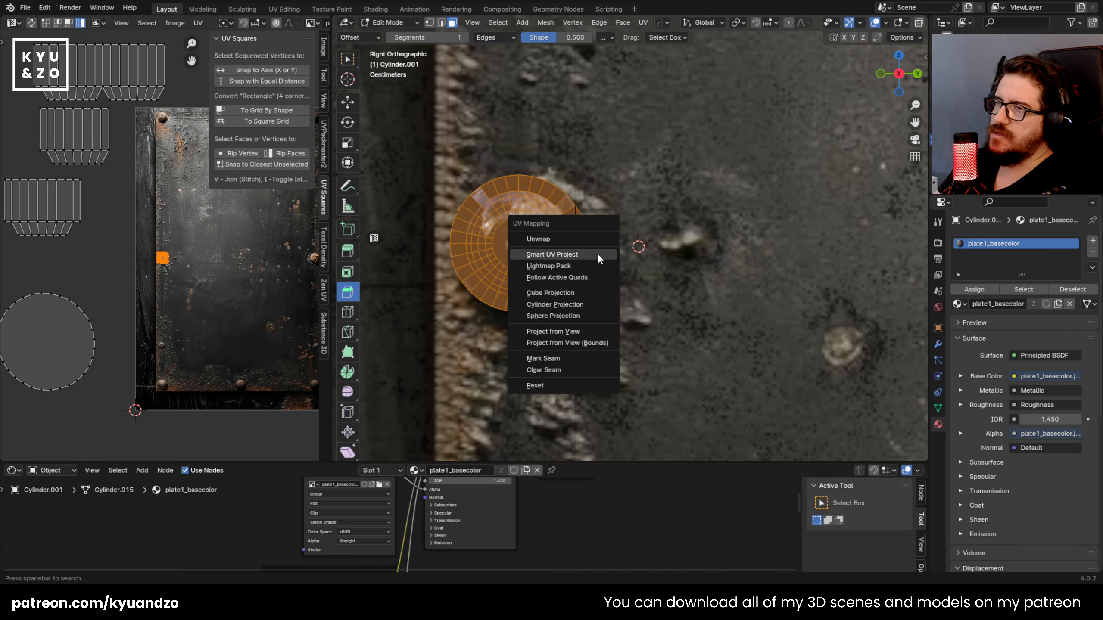
pyautogui.click(577, 330)
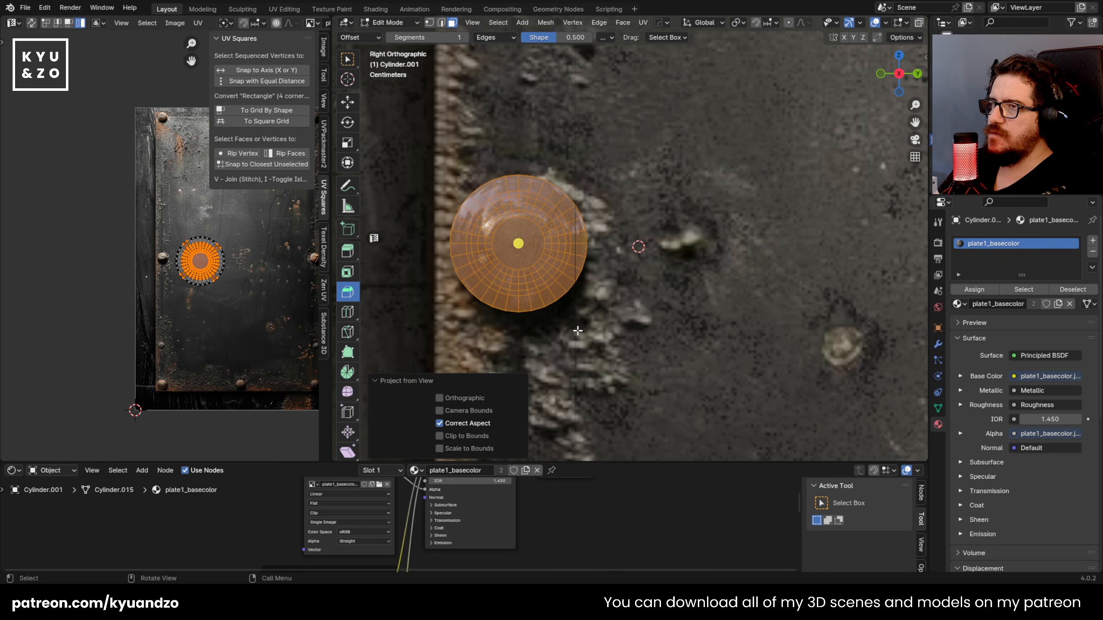
pyautogui.press('Tab')
pyautogui.moveTo(572, 308)
pyautogui.mouseDown(button='middle')
pyautogui.moveTo(536, 246)
pyautogui.moveTo(485, 247)
pyautogui.moveTo(584, 224)
pyautogui.moveTo(505, 240)
pyautogui.mouseUp(button='middle')
pyautogui.click(517, 230)
pyautogui.scroll(3, 560, 254)
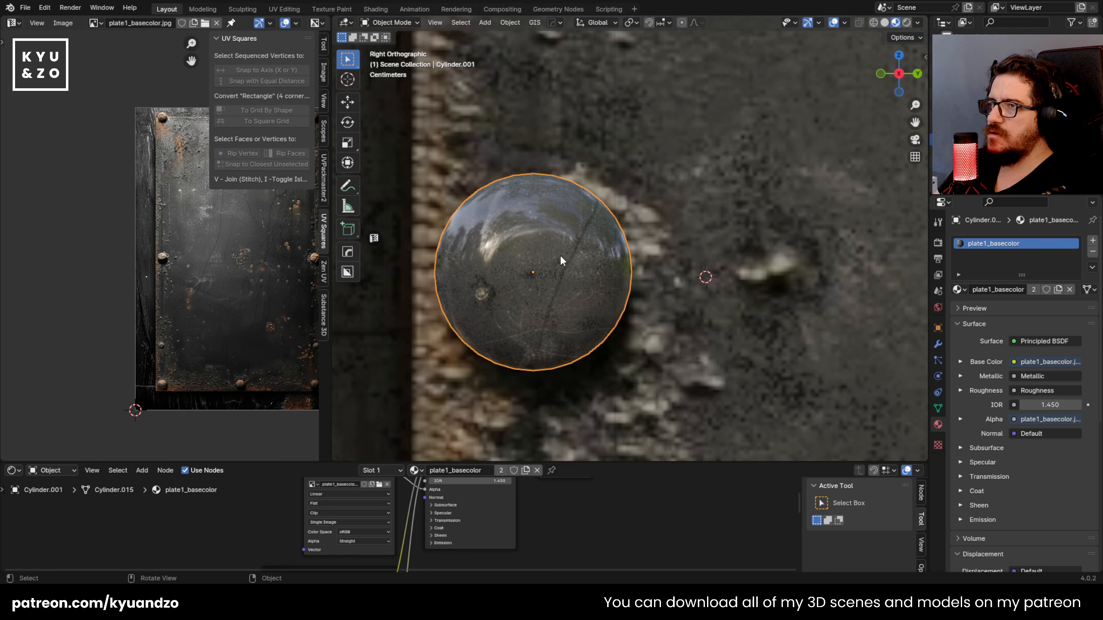
# Step: Select all the rivet's projected UVs, shrink them and move them over the texture's left middle rivet
pyautogui.press('Tab')
pyautogui.scroll(3, 217, 333)
pyautogui.press('a')
pyautogui.scroll(2, 261, 340)
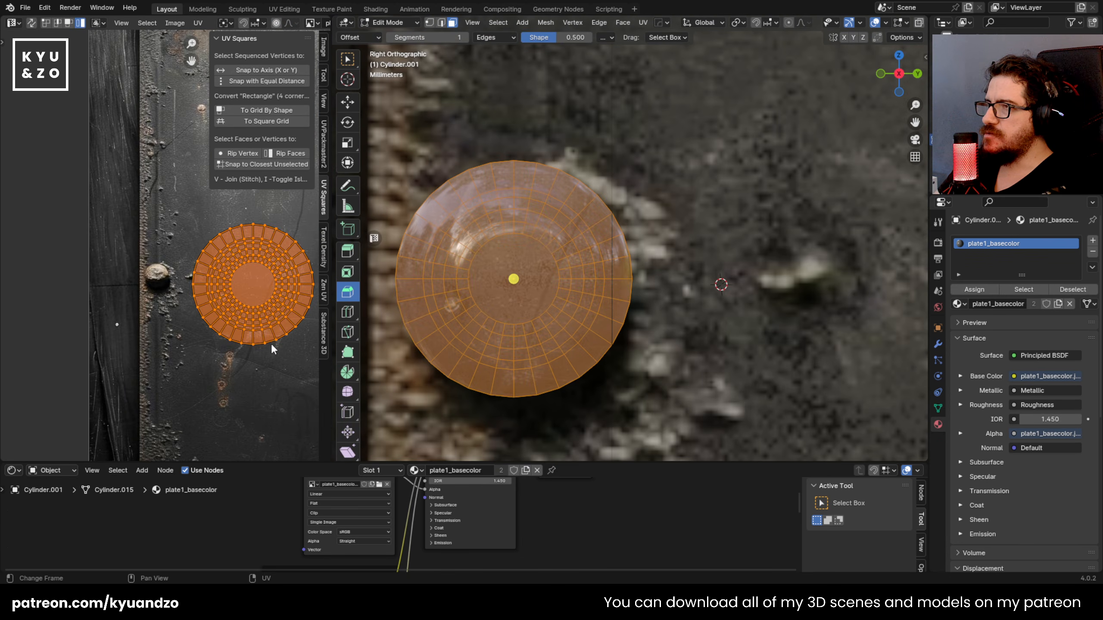
pyautogui.press('g')
pyautogui.click(208, 328)
pyautogui.press('s')
pyautogui.click(208, 305)
pyautogui.press('g')
pyautogui.click(171, 314)
# Step: Shrink the rivet's UV island and fit it over the texture's left middle rivet
pyautogui.press('s')
pyautogui.click(187, 325)
pyautogui.scroll(4, 187, 325)
pyautogui.press('s')
pyautogui.click(191, 347)
pyautogui.press('g')
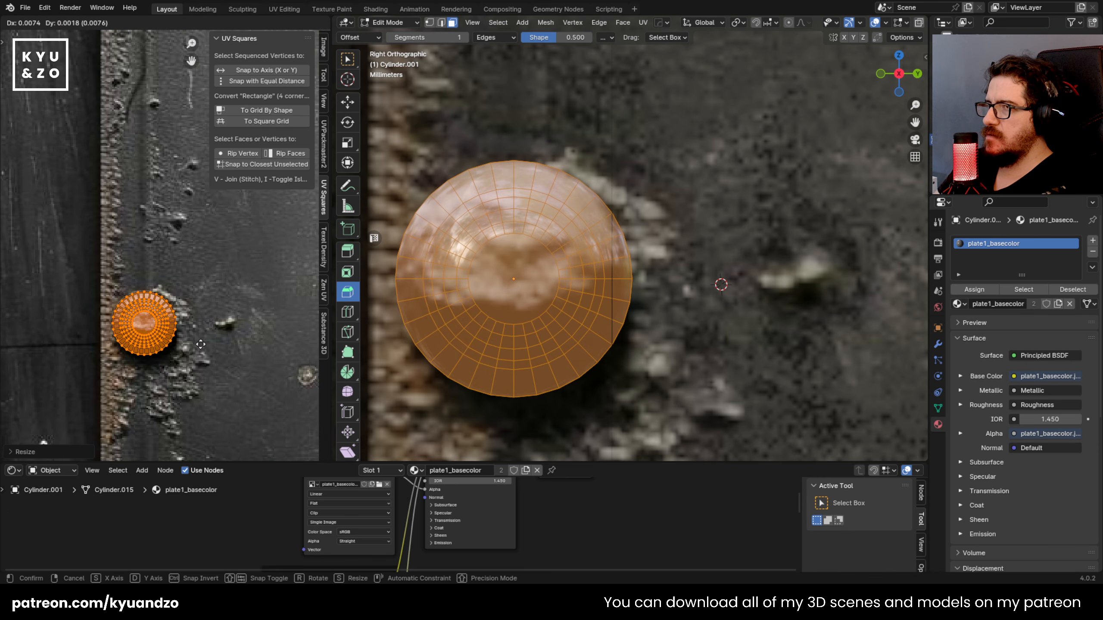
# Step: Move the rivet along X, flatten it, and seat it against the metal plate's surface
pyautogui.press('Tab')
pyautogui.moveTo(478, 298); pyautogui.dragTo(427, 271, button='middle')
pyautogui.press('g')
pyautogui.press('y')
pyautogui.press('x')
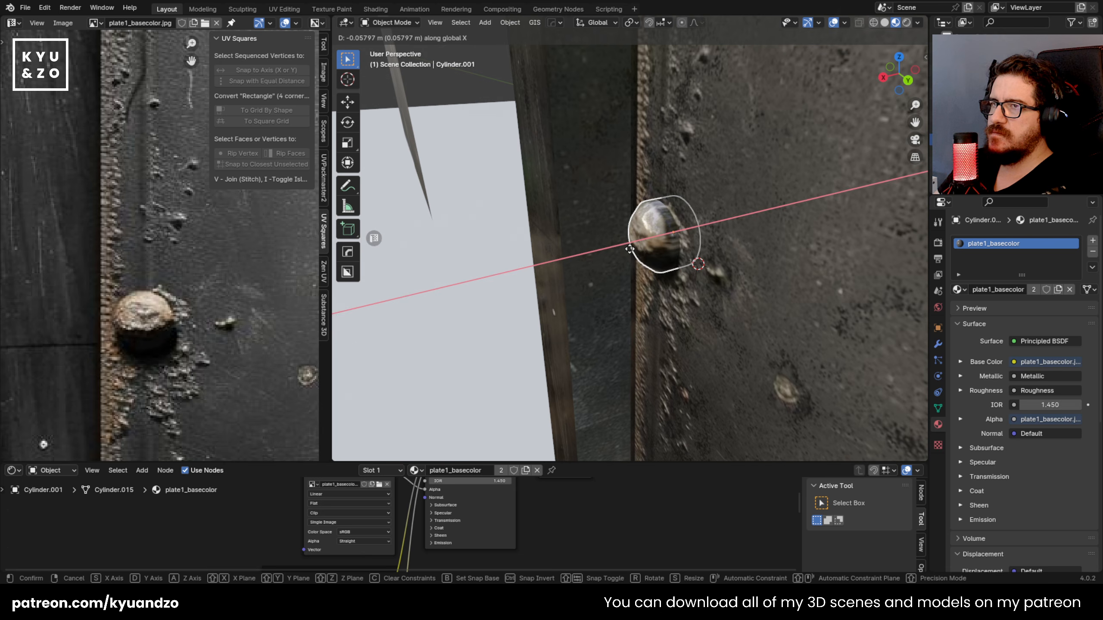
pyautogui.click(635, 249)
pyautogui.press('s')
pyautogui.click(684, 228)
pyautogui.press('g')
pyautogui.press('x')
pyautogui.click(681, 241)
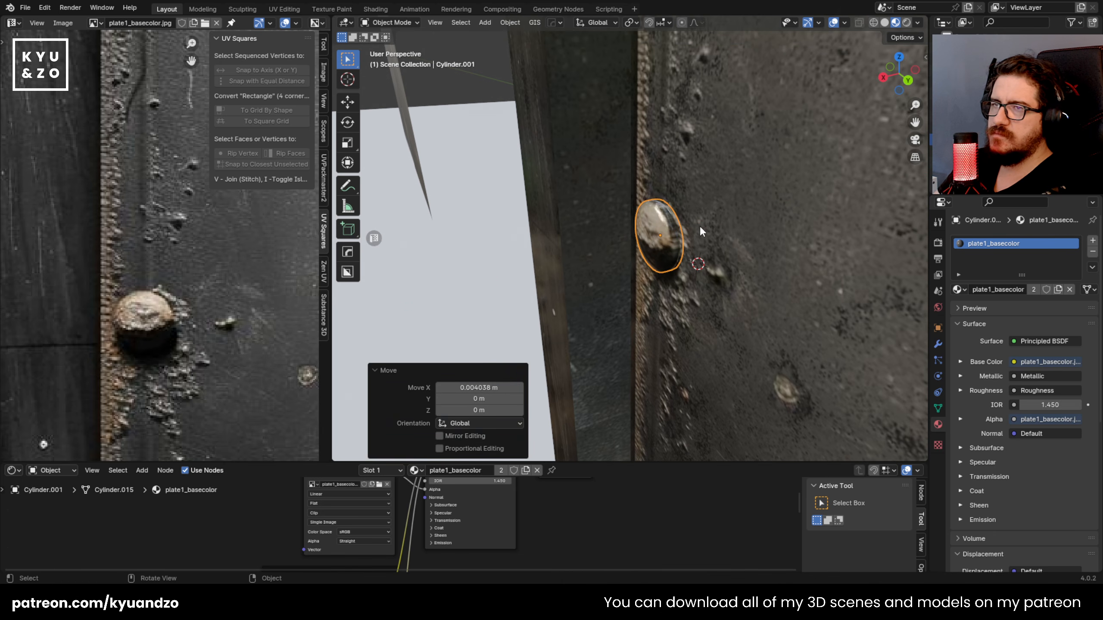
# Step: Duplicate the rivet about 0.536 m up along Z, towards the plate's upper-left corner
pyautogui.moveTo(479, 215); pyautogui.dragTo(674, 181, button='middle')
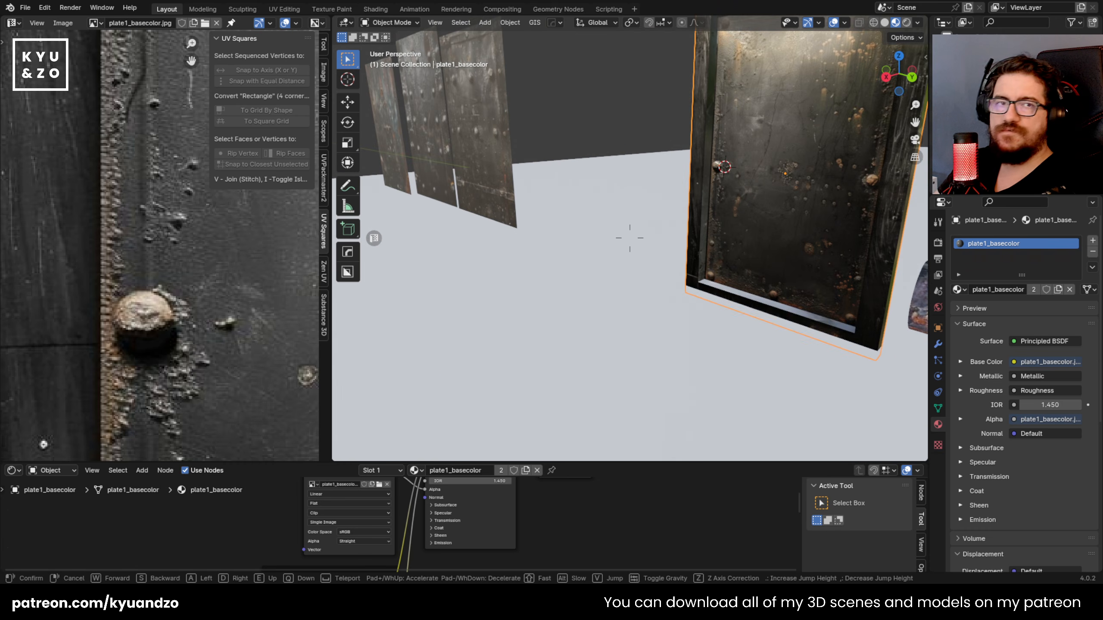
pyautogui.press('w')
pyautogui.click(630, 269)
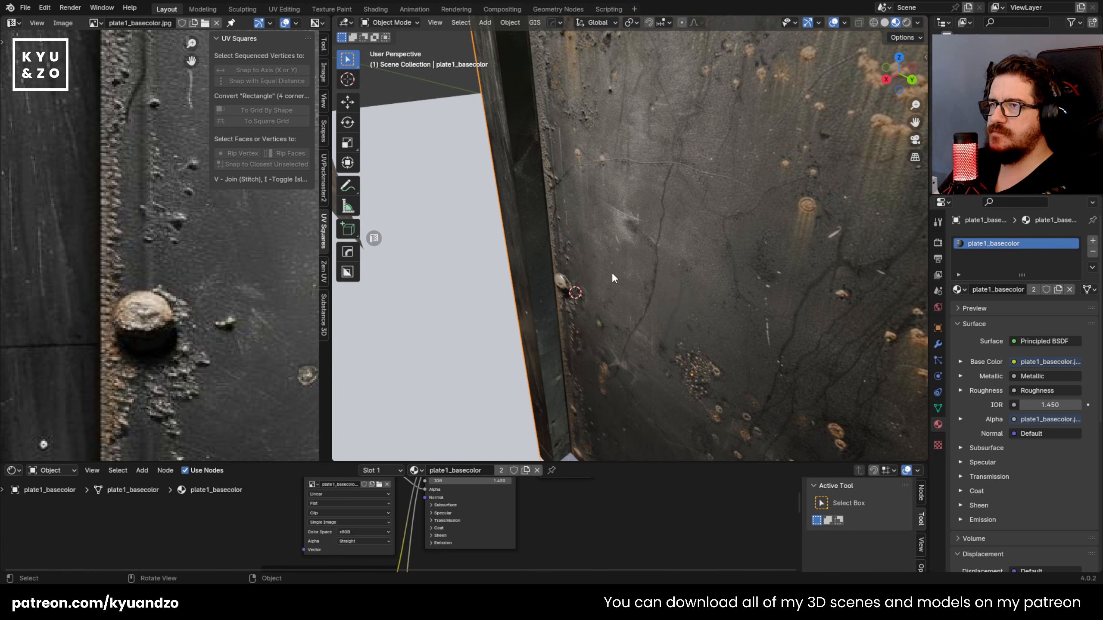
pyautogui.keyDown('shift'); pyautogui.moveTo(575, 254); pyautogui.dragTo(578, 323, button='middle'); pyautogui.keyUp('shift')
pyautogui.hotkey('shift', 'd')
pyautogui.press('z')
pyautogui.click(554, 125)
# Step: Place the duplicated rivet over the pictured upper-left corner rivet in the right orthographic view
pyautogui.moveTo(553, 144); pyautogui.dragTo(658, 200, button='middle')
pyautogui.scroll(3, 577, 199)
pyautogui.keyDown('shift'); pyautogui.moveTo(560, 235); pyautogui.dragTo(606, 304, button='middle'); pyautogui.keyUp('shift')
pyautogui.press('g')
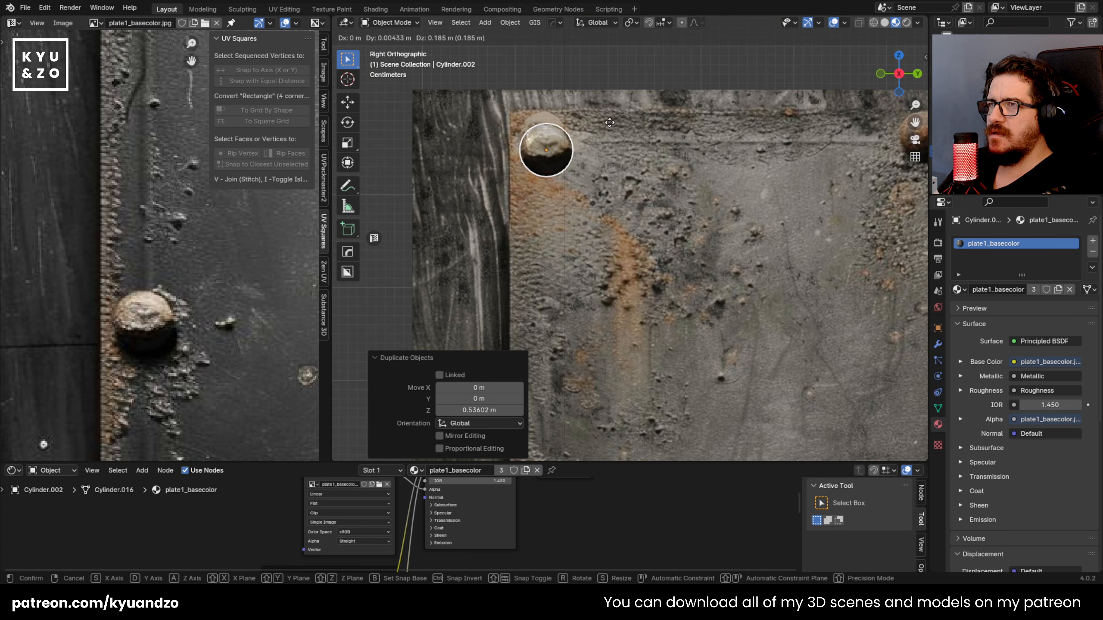
pyautogui.click(607, 111)
pyautogui.keyDown('shift'); pyautogui.moveTo(514, 105); pyautogui.dragTo(538, 154, button='middle'); pyautogui.keyUp('shift')
pyautogui.scroll(1, 537, 155)
# Step: Project the corner rivet's UVs from the right orthographic view and check the mapping
pyautogui.press('Tab')
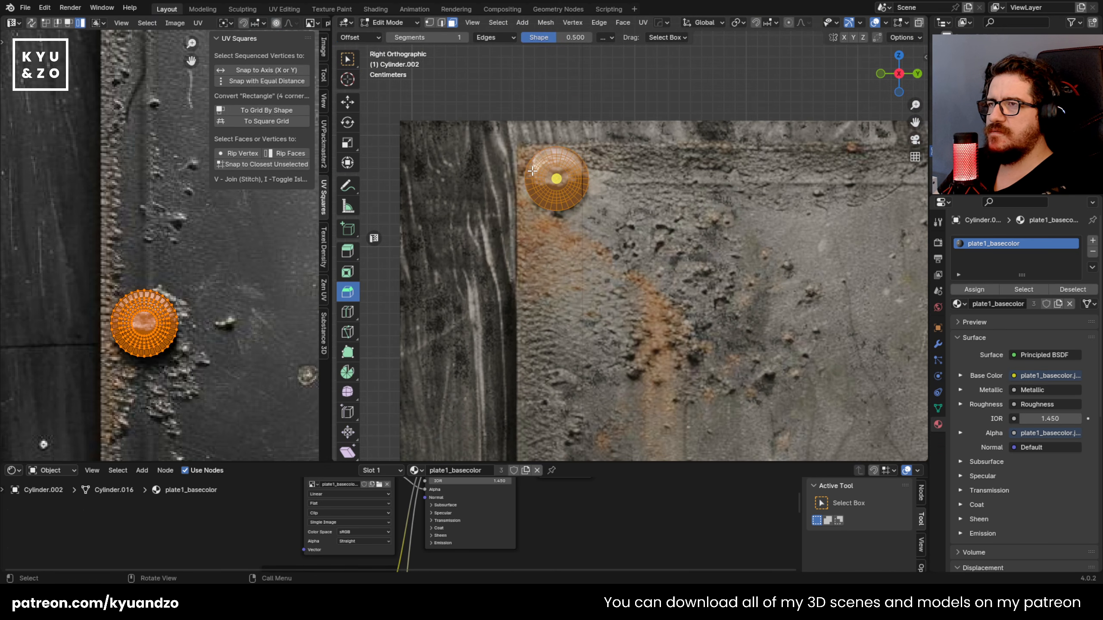
pyautogui.press('u')
pyautogui.click(532, 170)
pyautogui.press('Tab')
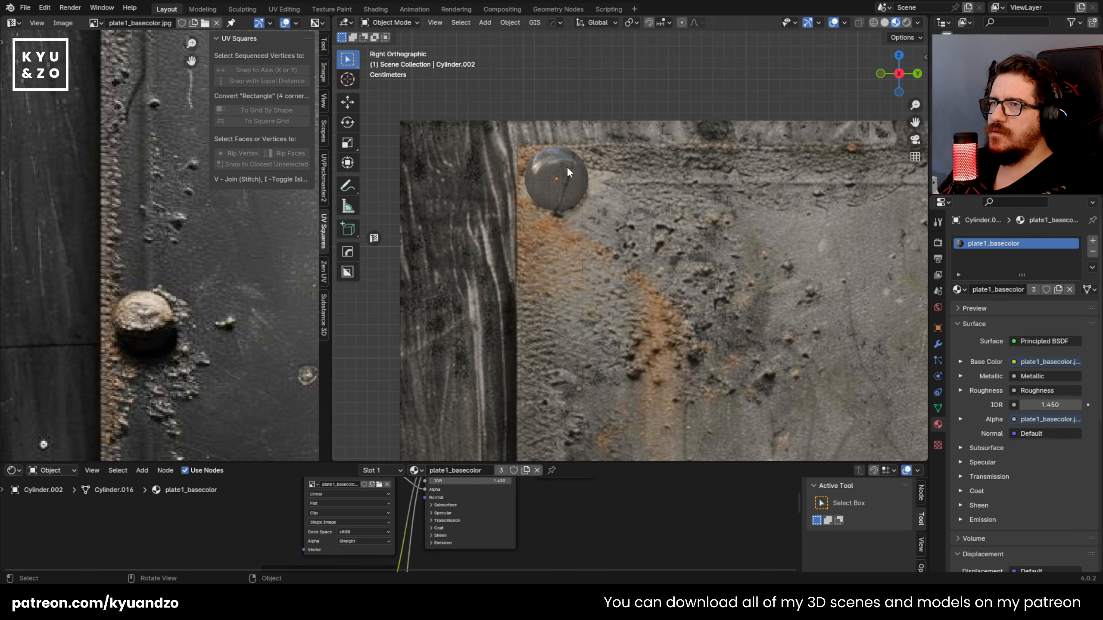
pyautogui.press('Tab')
pyautogui.scroll(-5, 249, 307)
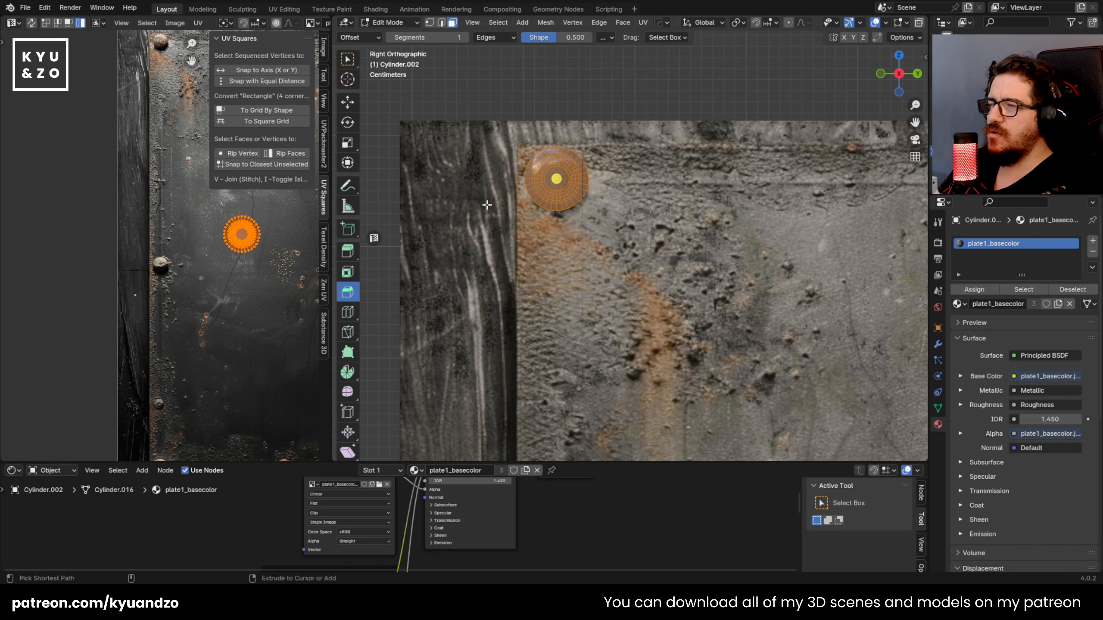
pyautogui.press('Tab')
pyautogui.press('Tab')
pyautogui.press('Tab')
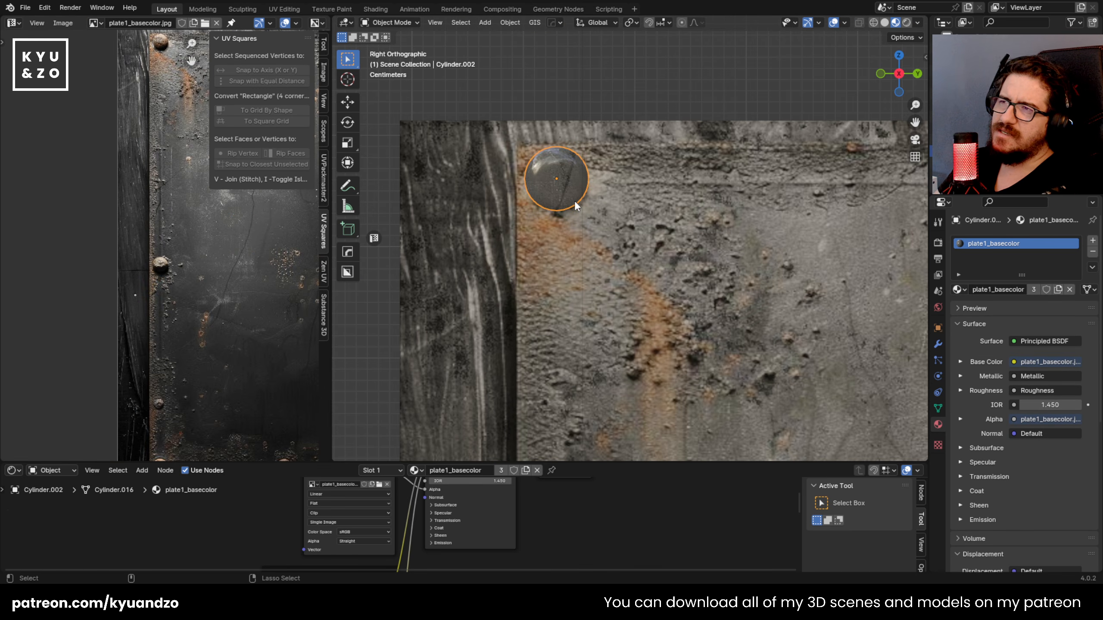
pyautogui.press('Tab')
pyautogui.press('Tab')
pyautogui.press('Tab')
# Step: Move the projected UV island up to the texture's upper-left corner rivet
pyautogui.press('g')
pyautogui.rightClick(190, 285)
pyautogui.moveTo(191, 285); pyautogui.dragTo(184, 364, button='middle')
pyautogui.press('g')
pyautogui.rightClick(174, 303)
pyautogui.moveTo(174, 303); pyautogui.dragTo(178, 362, button='middle')
pyautogui.press('g')
pyautogui.click(169, 156)
# Step: Scale and fine-position the UV island to match the corner rivet image
pyautogui.scroll(3, 173, 169)
pyautogui.moveTo(173, 168); pyautogui.dragTo(174, 305, button='middle')
pyautogui.scroll(4, 167, 328)
pyautogui.press('s')
pyautogui.click(201, 282)
pyautogui.press('g')
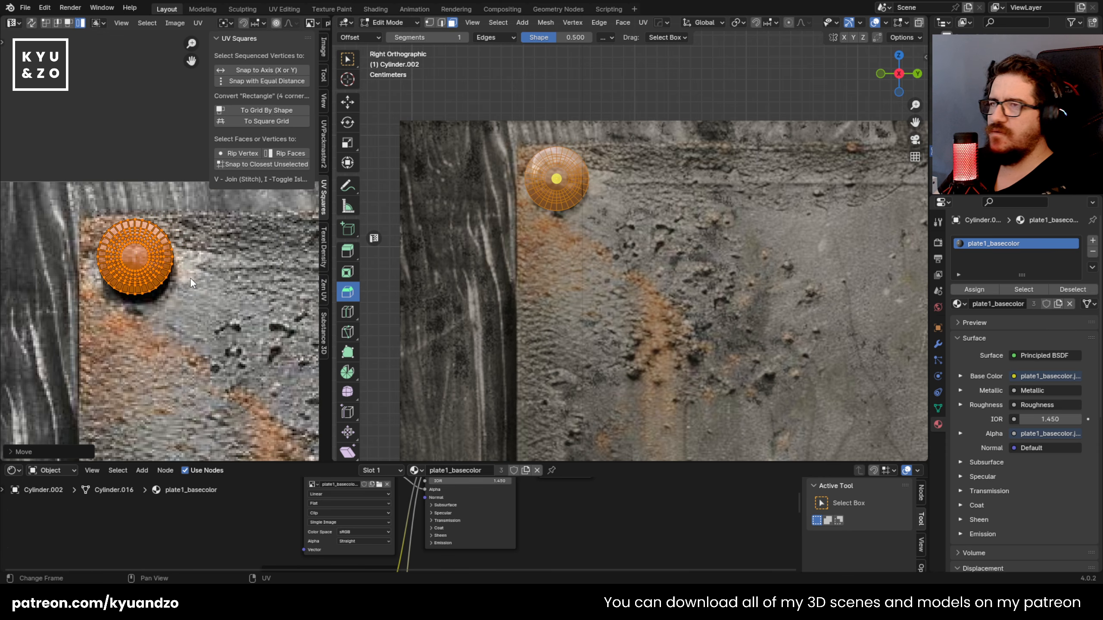
pyautogui.scroll(2, 544, 198)
pyautogui.press('Tab')
# Step: Duplicate the corner rivet along Y to the plate's upper middle rivet
pyautogui.scroll(-5, 545, 202)
pyautogui.scroll(-4, 545, 202)
pyautogui.moveTo(545, 202); pyautogui.dragTo(479, 225, button='middle')
pyautogui.scroll(2, 652, 233)
pyautogui.hotkey('shift', 'd')
pyautogui.press('y')
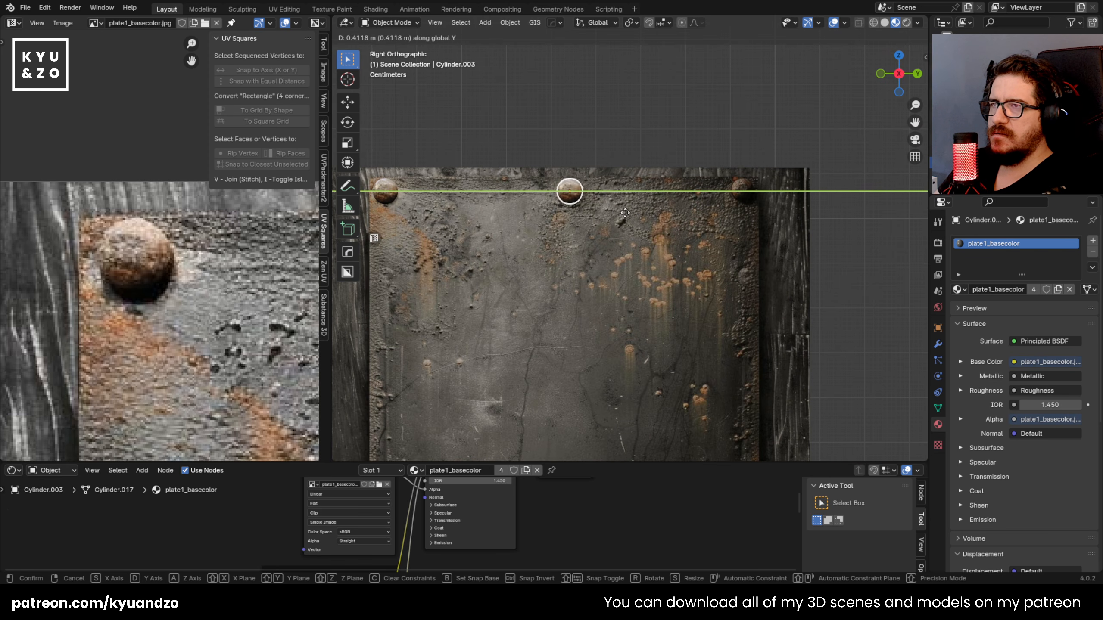
pyautogui.click(625, 213)
# Step: Resize and reposition the new rivet to cover the pictured upper middle rivet
pyautogui.scroll(6, 612, 219)
pyautogui.press('s')
pyautogui.click(614, 274)
pyautogui.press('g')
pyautogui.click(574, 272)
# Step: Move the new rivet's UV island onto the texture's upper middle rivet and align it
pyautogui.press('Tab')
pyautogui.scroll(-5, 182, 276)
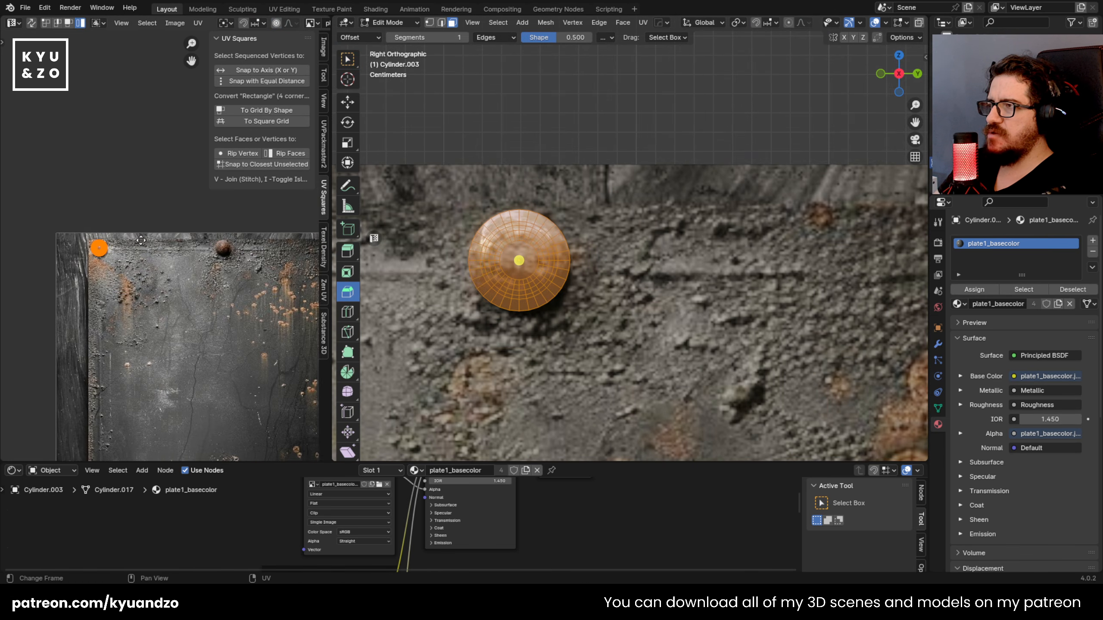
pyautogui.press('g')
pyautogui.click(198, 257)
pyautogui.scroll(6, 196, 258)
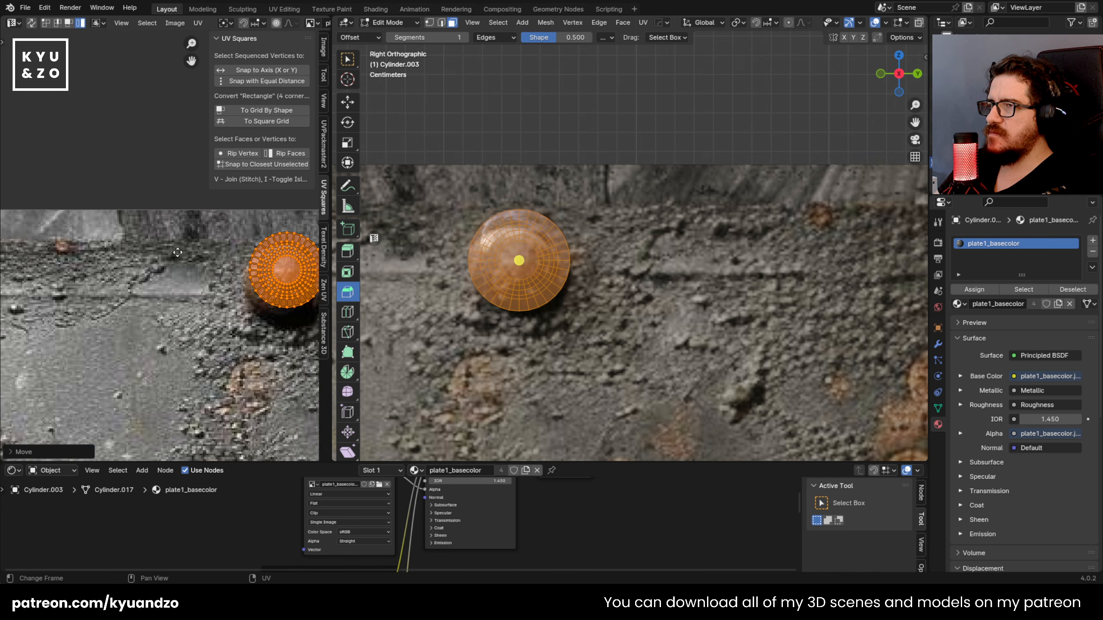
pyautogui.press('g')
pyautogui.press('Tab')
# Step: Inspect the modeled rivets around the metal plate and navigate to the latch on the dark panelled door
pyautogui.scroll(-4, 546, 267)
pyautogui.moveTo(546, 267); pyautogui.dragTo(468, 300, button='middle')
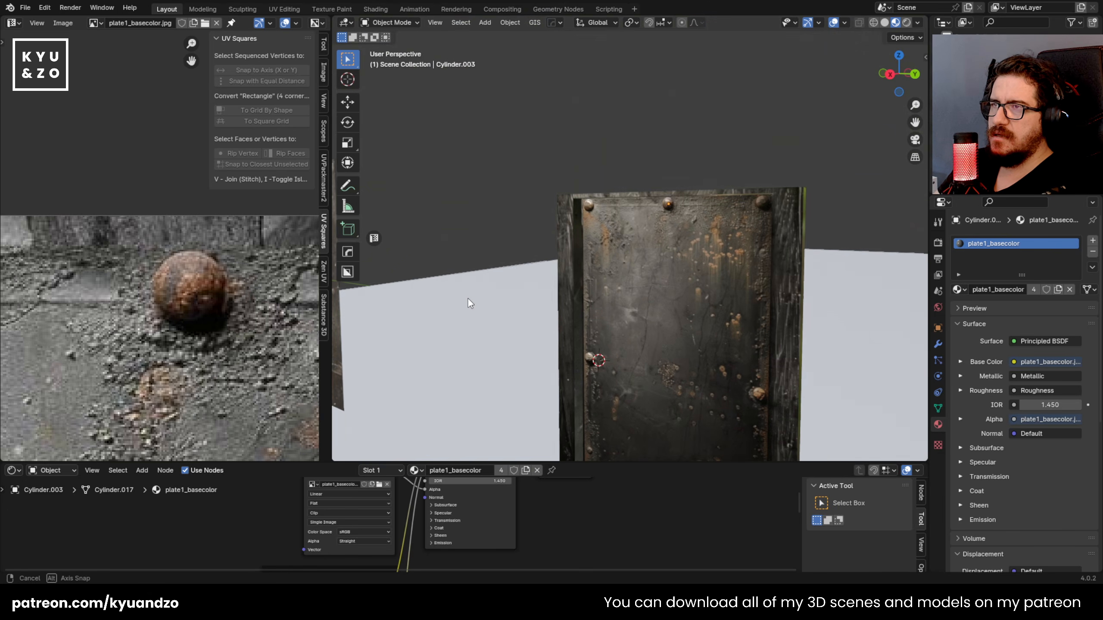
pyautogui.press('w')
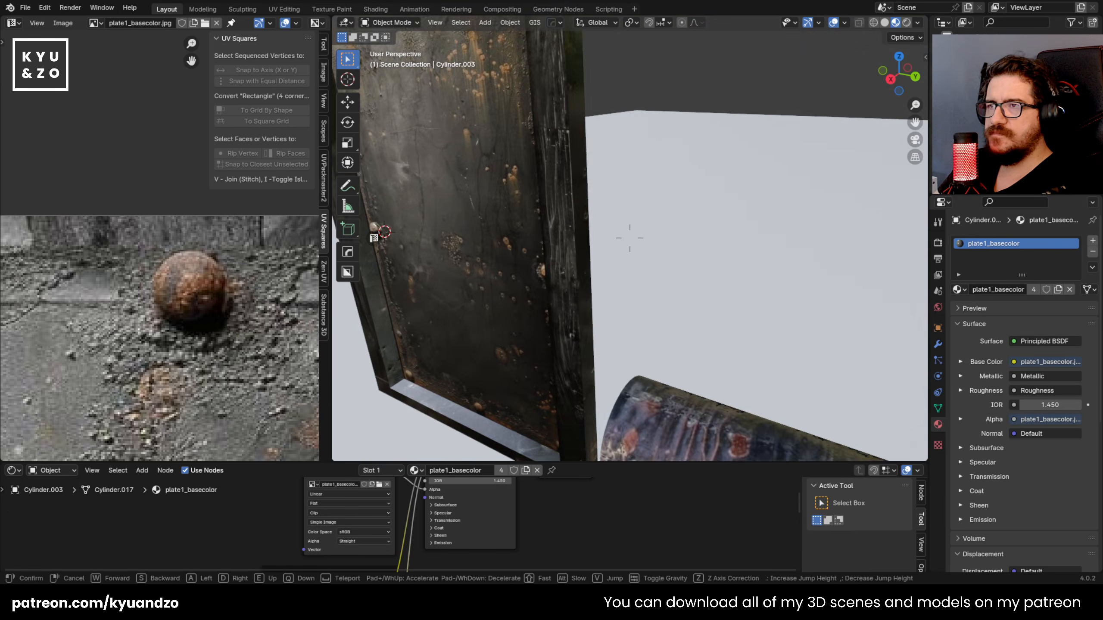
pyautogui.press('w')
pyautogui.press('s')
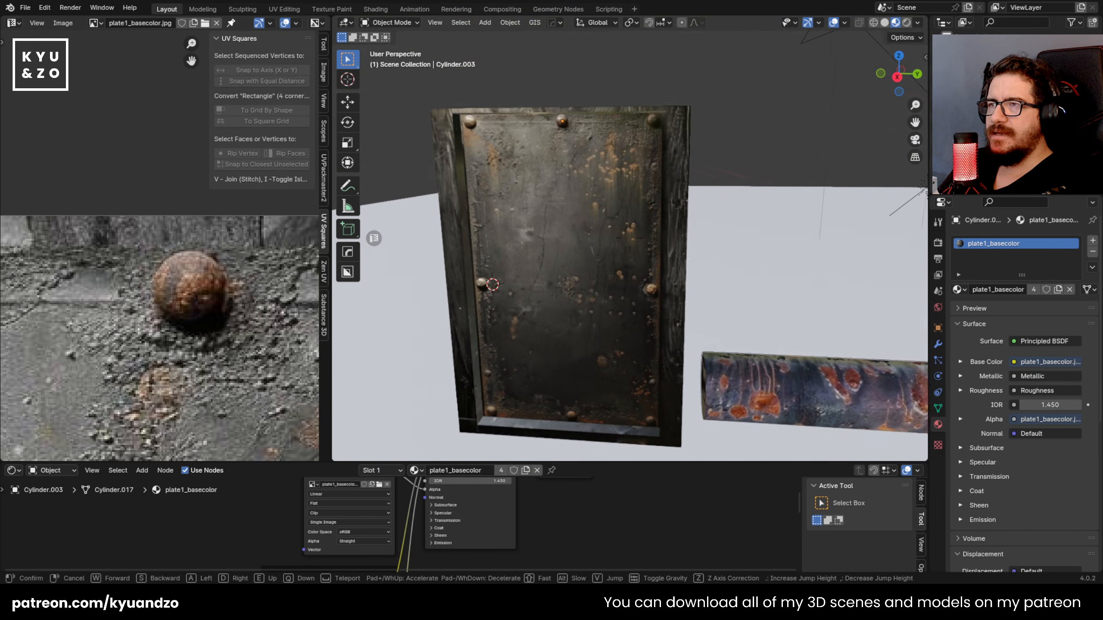
pyautogui.press('w')
pyautogui.press('s')
pyautogui.press('w')
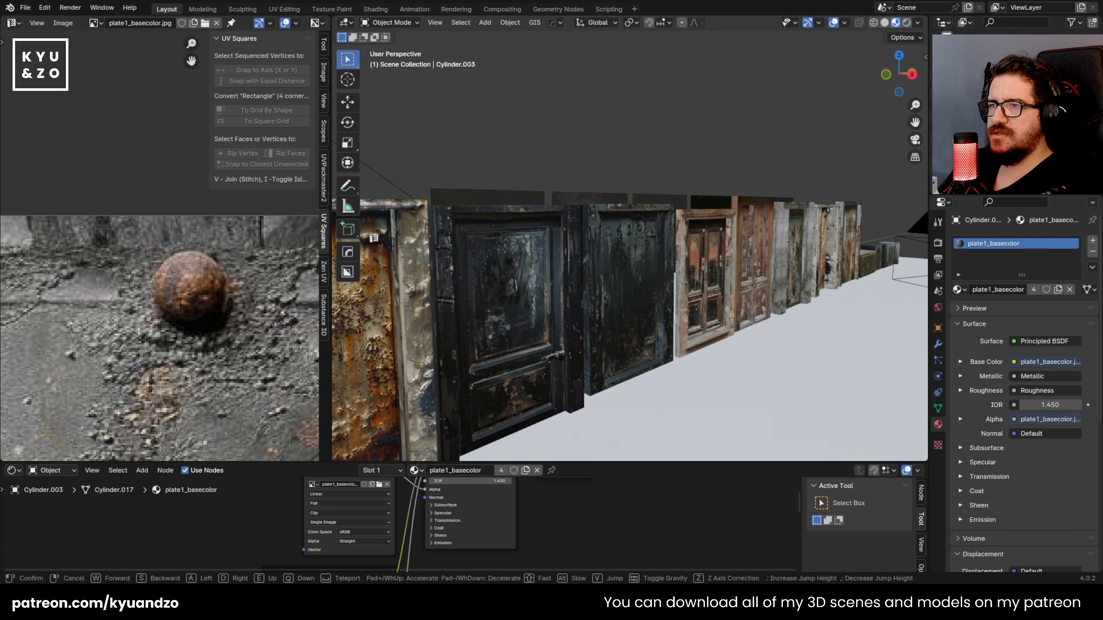
pyautogui.click(543, 255)
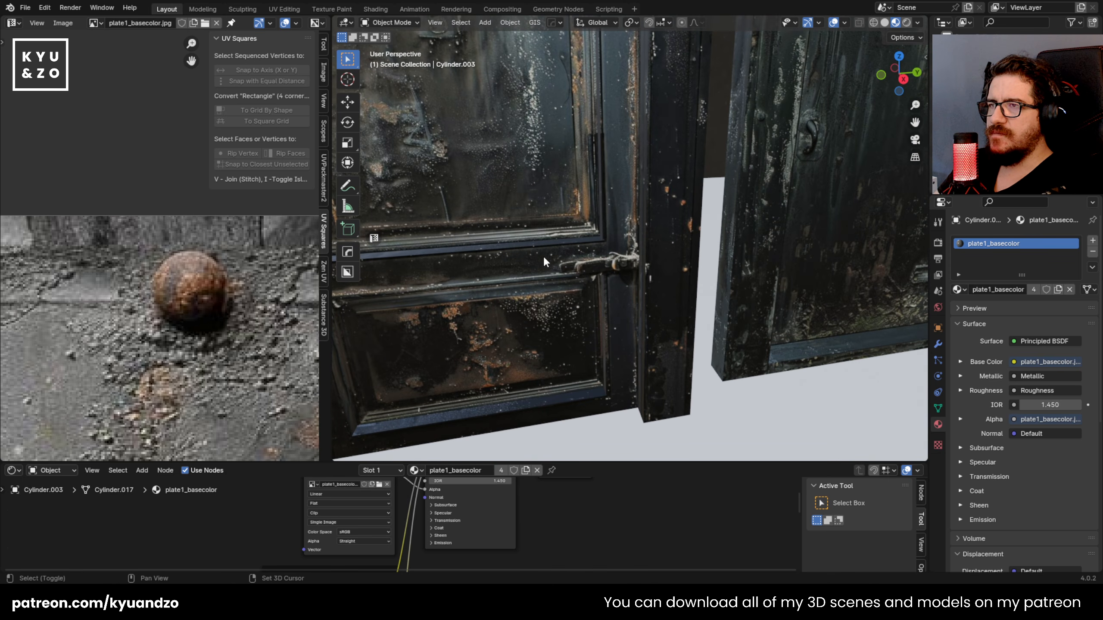
# Step: Add a cube near the door latch, scale it down and stretch it by 1.789 along Y
pyautogui.hotkey('shift', 'a')
pyautogui.moveTo(545, 255)
pyautogui.click(596, 270)
pyautogui.press('s')
pyautogui.click(578, 285)
pyautogui.press('s')
pyautogui.click(625, 311)
pyautogui.press('s')
pyautogui.press('y')
pyautogui.click(704, 292)
# Step: Shrink the cube further and flatten its height towards the latch's proportions in right orthographic view
pyautogui.press('KP_3')
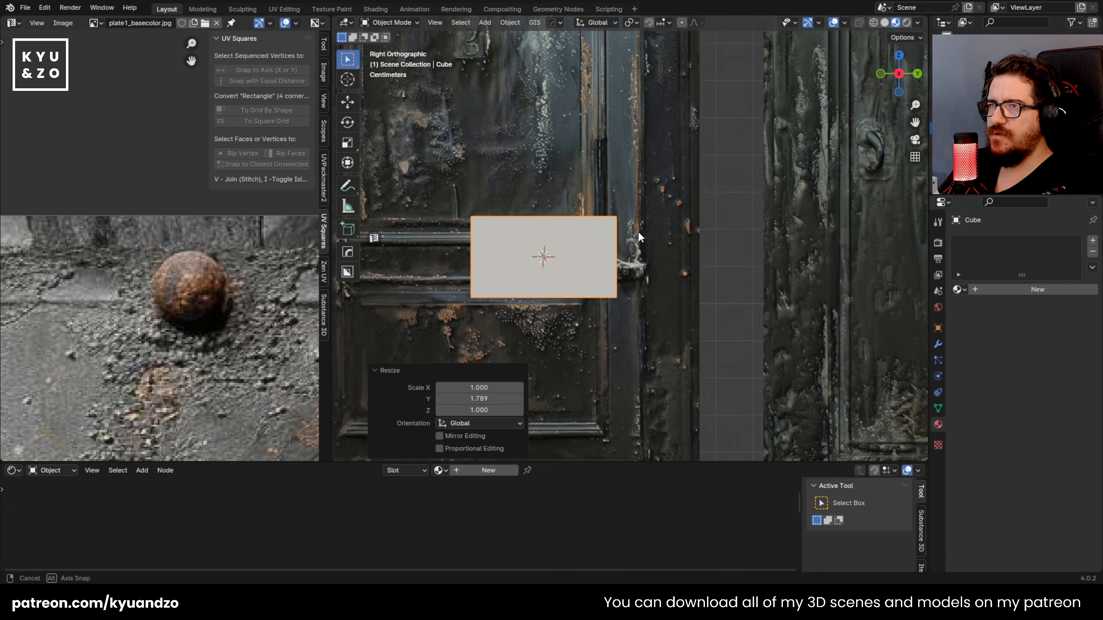
pyautogui.scroll(2, 634, 212)
pyautogui.press('s')
pyautogui.press('y')
pyautogui.press('z')
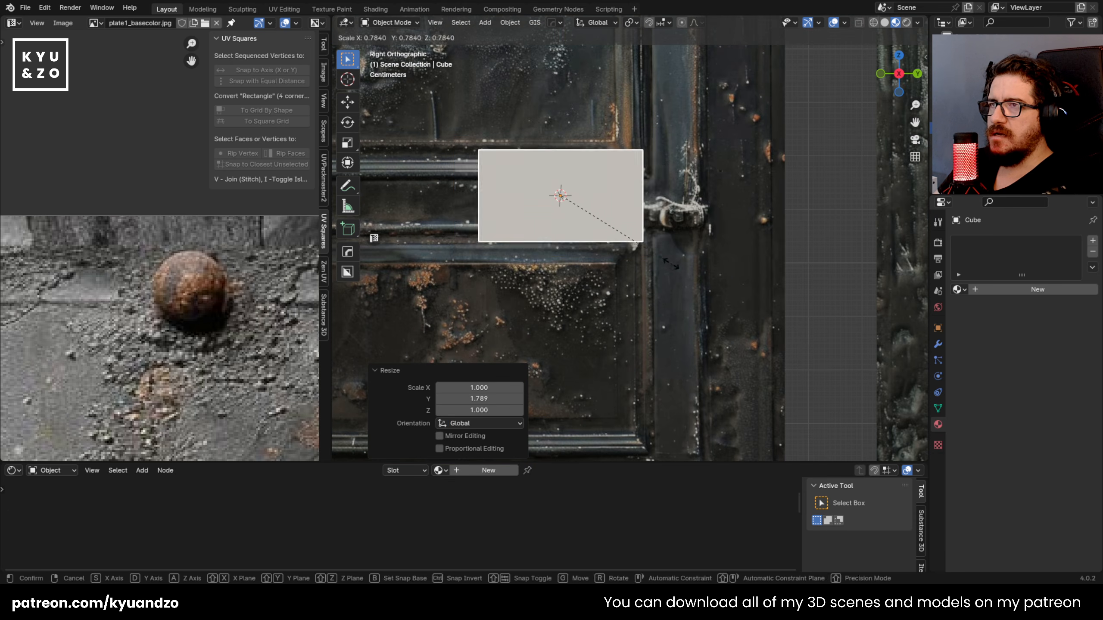
pyautogui.click(752, 233)
# Step: Refine the bar's height and length, stretch it by 1.540 along Y, and place it over the latch
pyautogui.press('s')
pyautogui.press('y')
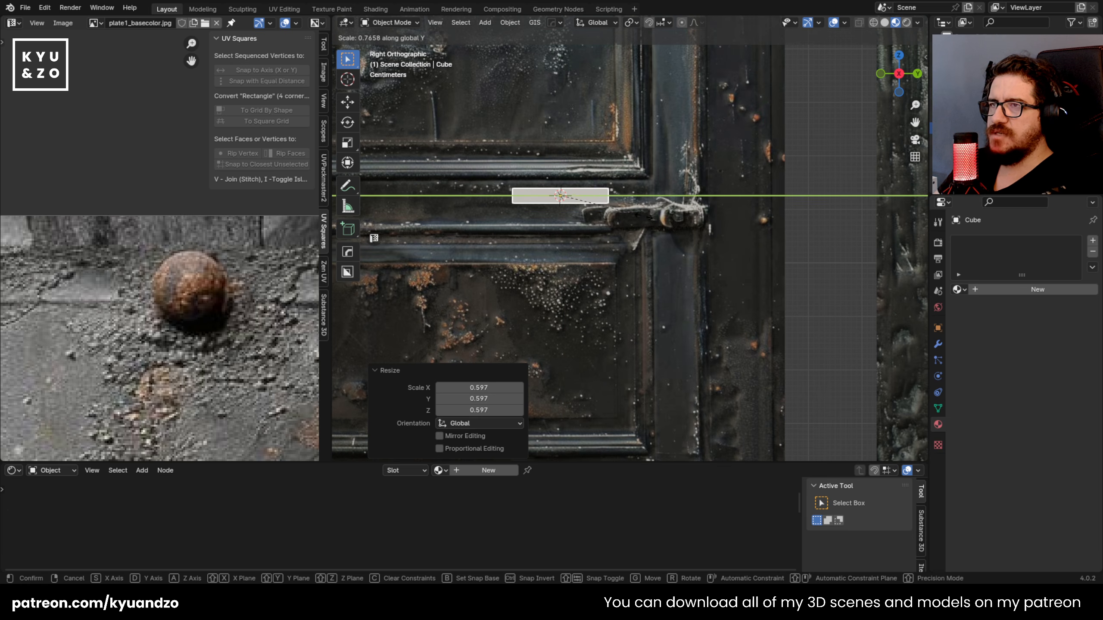
pyautogui.press('z')
pyautogui.click(732, 242)
pyautogui.press('s')
pyautogui.press('y')
pyautogui.click(783, 237)
pyautogui.keyDown('shift'); pyautogui.moveTo(444, 175); pyautogui.dragTo(417, 190, button='middle'); pyautogui.keyUp('shift')
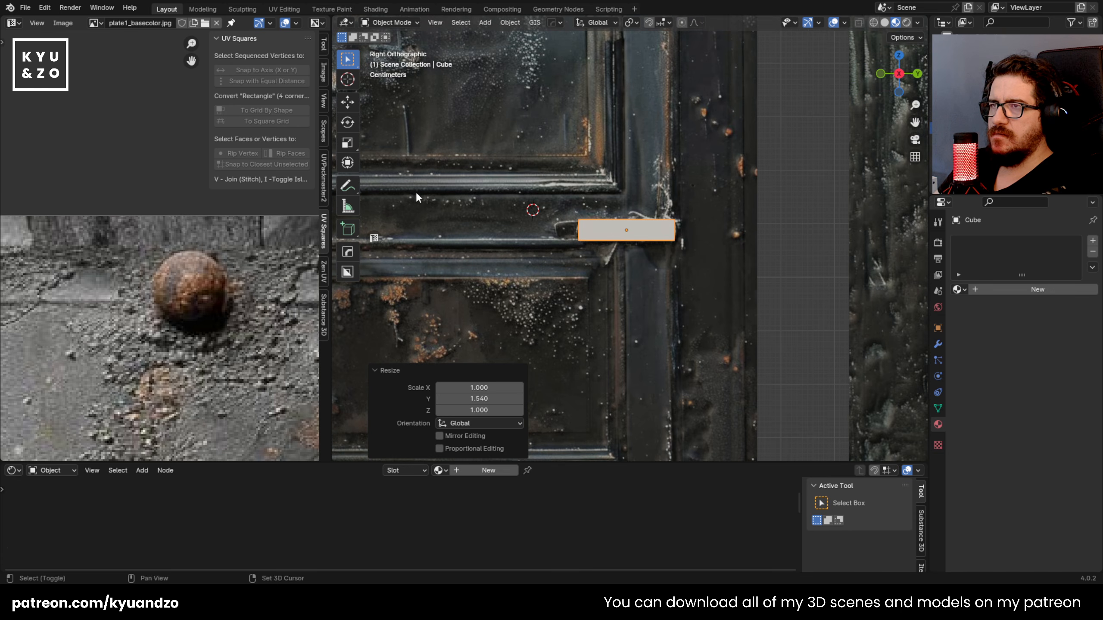
# Step: Link the door's door7_basecolor material to the latch bar
pyautogui.scroll(2, 633, 222)
pyautogui.keyDown('shift'); pyautogui.click(600, 179); pyautogui.keyUp('shift')
pyautogui.hotkey('ctrl', 'l')
pyautogui.click(614, 162)
# Step: Project the latch bar's UVs from the right orthographic view
pyautogui.press('Tab')
pyautogui.press('u')
pyautogui.click(655, 225)
pyautogui.hotkey('ctrl', 'z')
pyautogui.press('u')
pyautogui.click(651, 224)
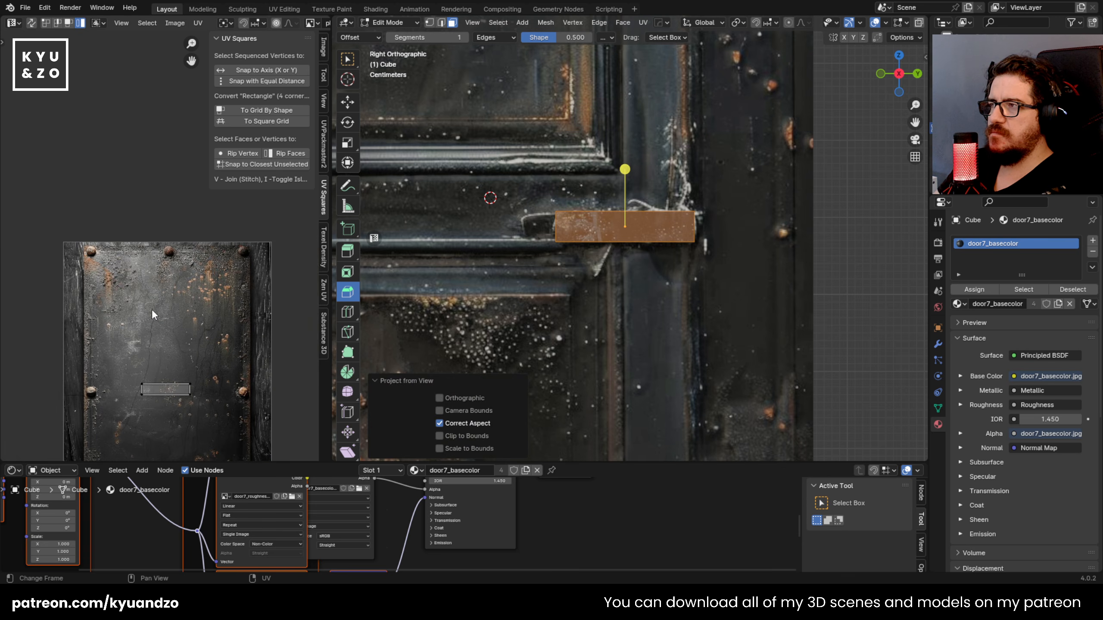
# Step: Display the door7_basecolor.jpg image in the UV editor and focus on its latch
pyautogui.press('Tab')
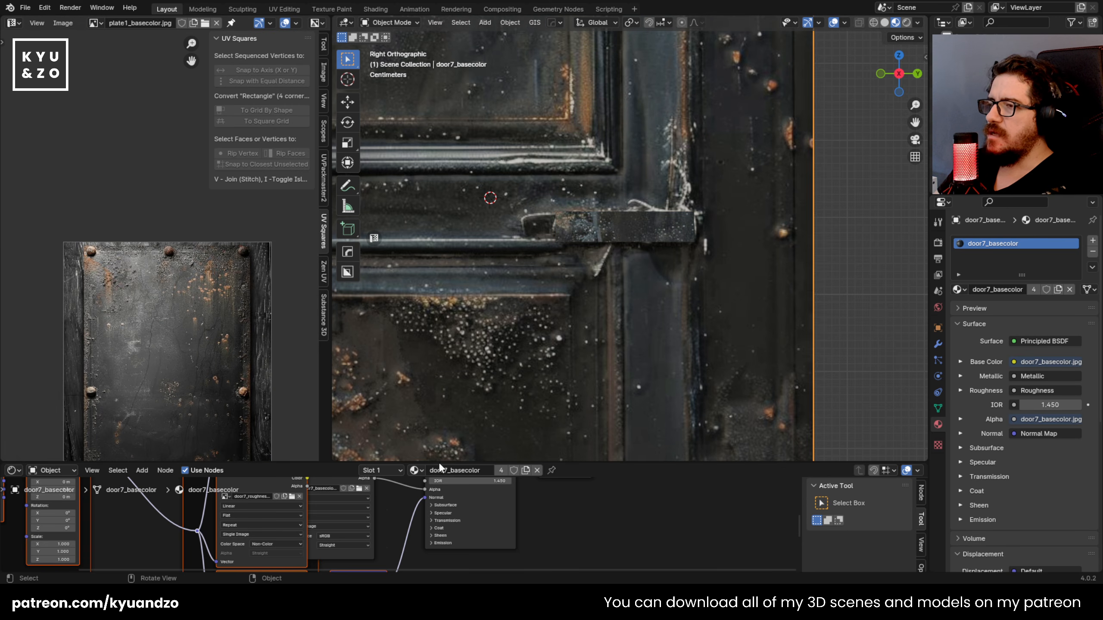
pyautogui.click(95, 23)
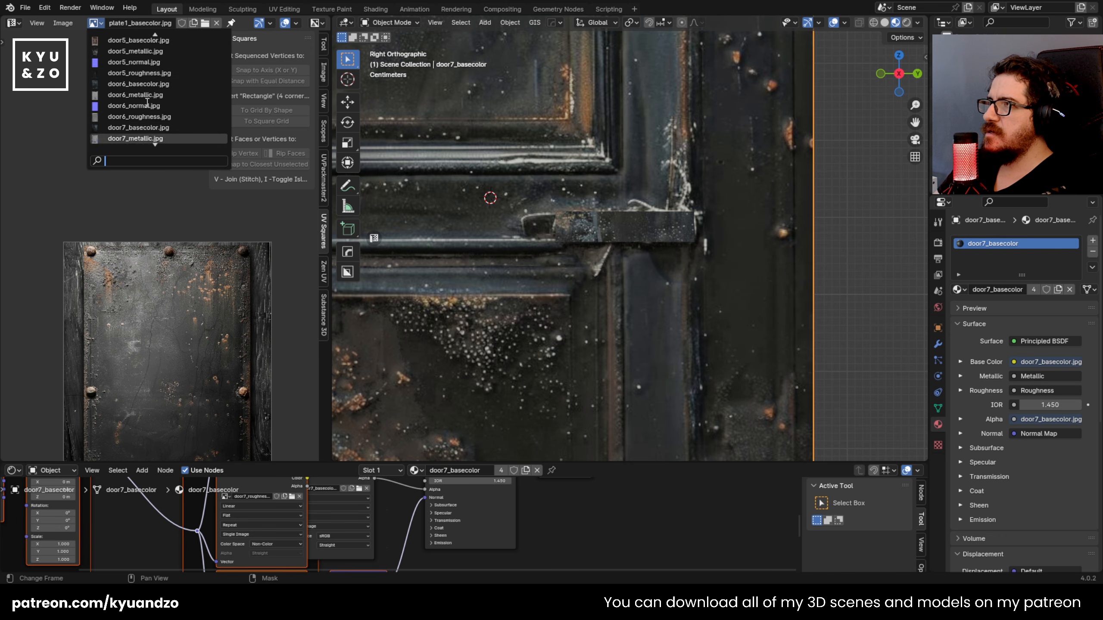
pyautogui.click(138, 94)
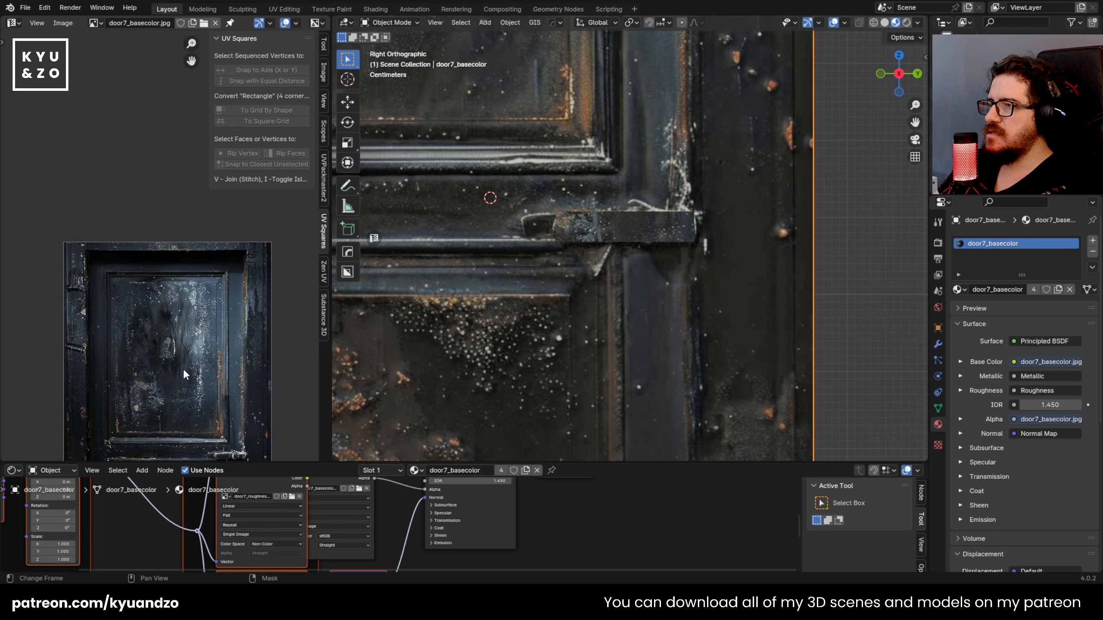
pyautogui.scroll(5, 175, 350)
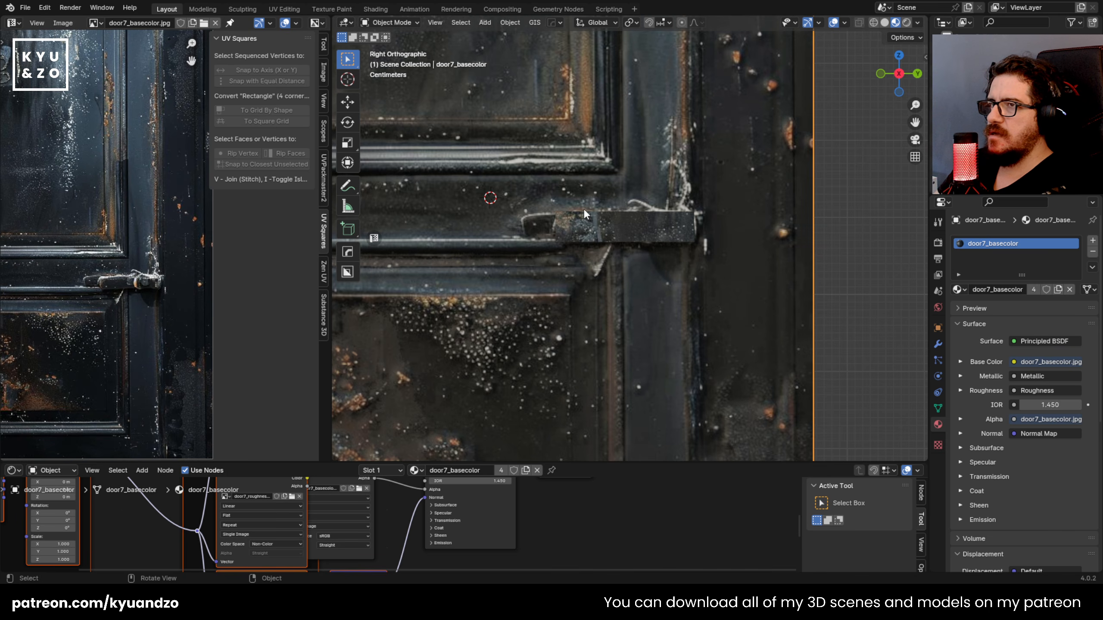
# Step: Move the bar's projected UV island onto the latch in the door texture
pyautogui.click(584, 208)
pyautogui.press('Tab')
pyautogui.moveTo(35, 157); pyautogui.dragTo(187, 296)
pyautogui.click(183, 298)
pyautogui.scroll(4, 177, 299)
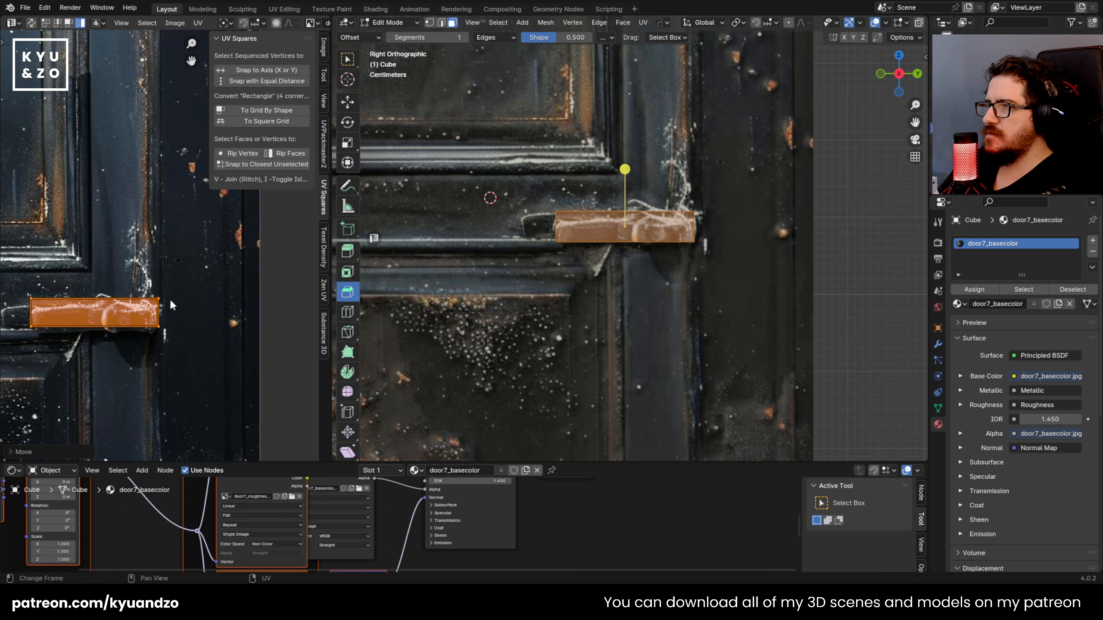
# Step: Nudge and scale the bar's UV island to fit the outline of the pictured latch
pyautogui.press('g')
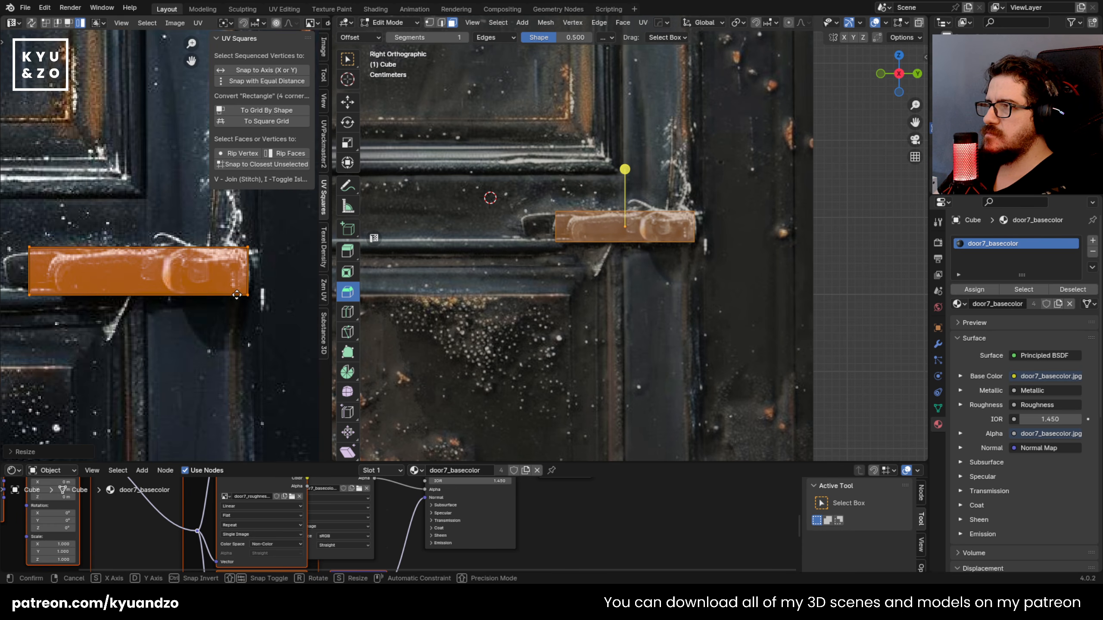
pyautogui.press('s')
pyautogui.press('y')
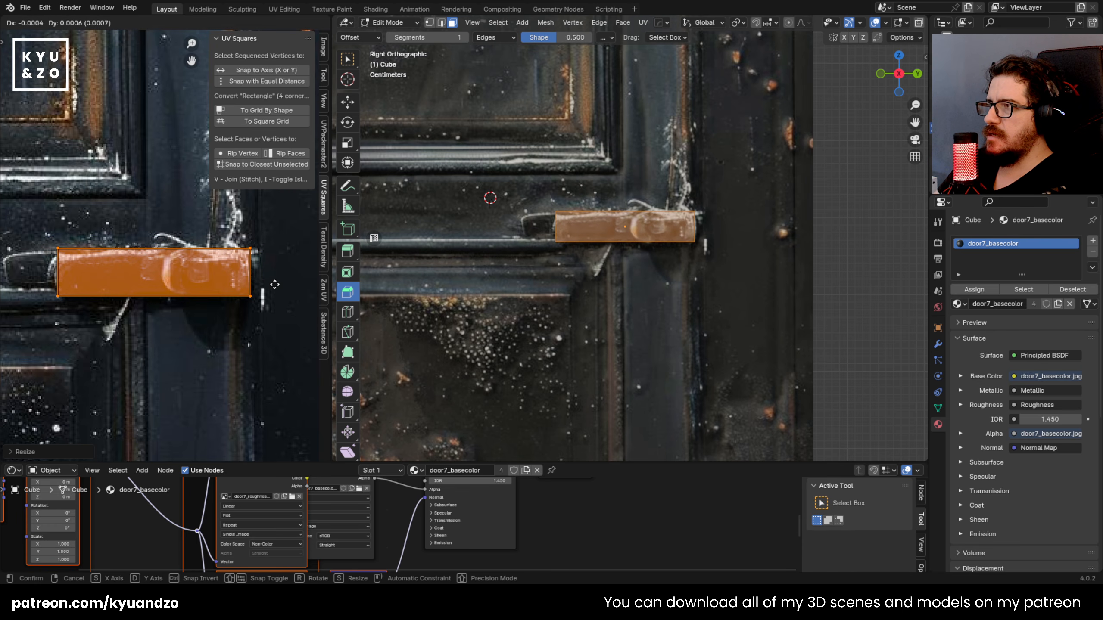
pyautogui.press('Tab')
# Step: Reduce the latch bar's depth along X so it protrudes less from the door
pyautogui.moveTo(622, 268); pyautogui.dragTo(641, 254, button='middle')
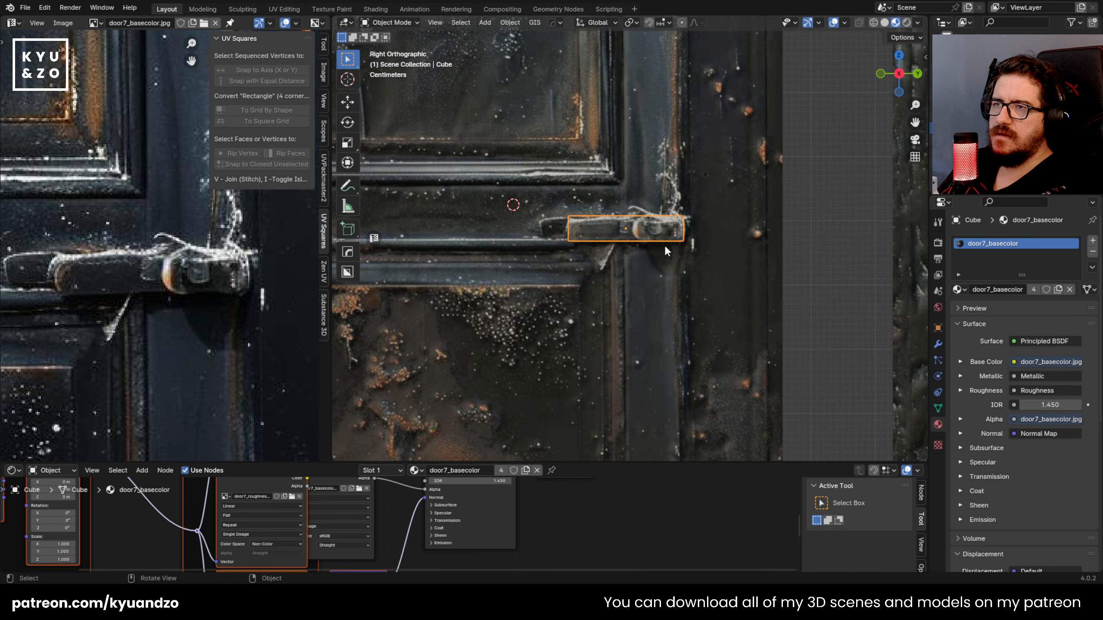
pyautogui.moveTo(634, 133); pyautogui.dragTo(679, 197, button='middle')
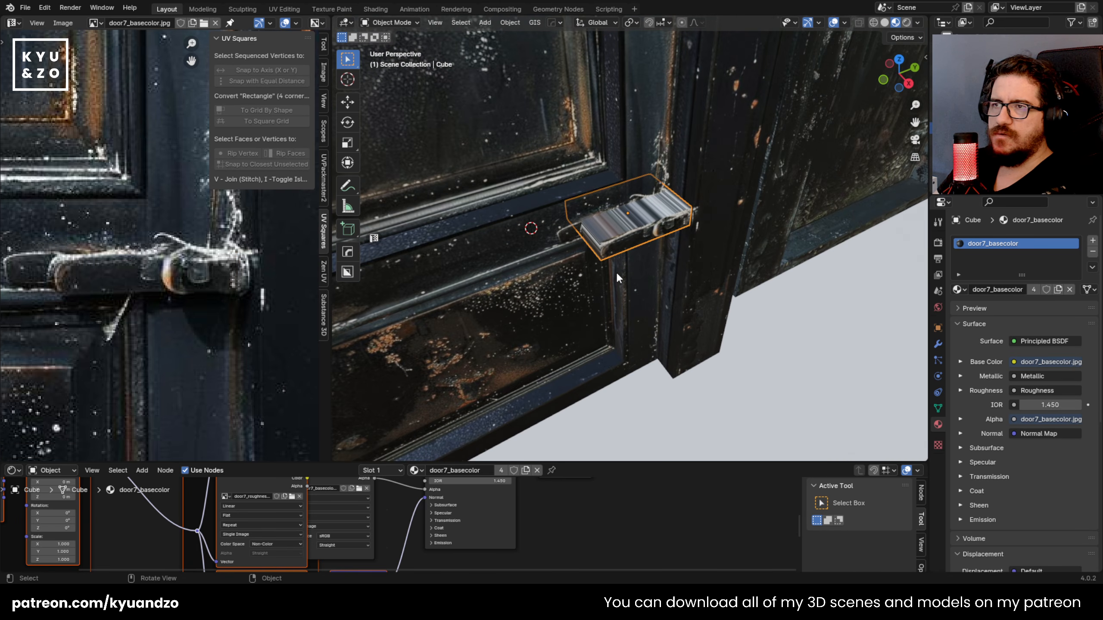
pyautogui.moveTo(619, 274); pyautogui.dragTo(641, 245, button='middle')
pyautogui.press('s')
pyautogui.press('y')
pyautogui.press('x')
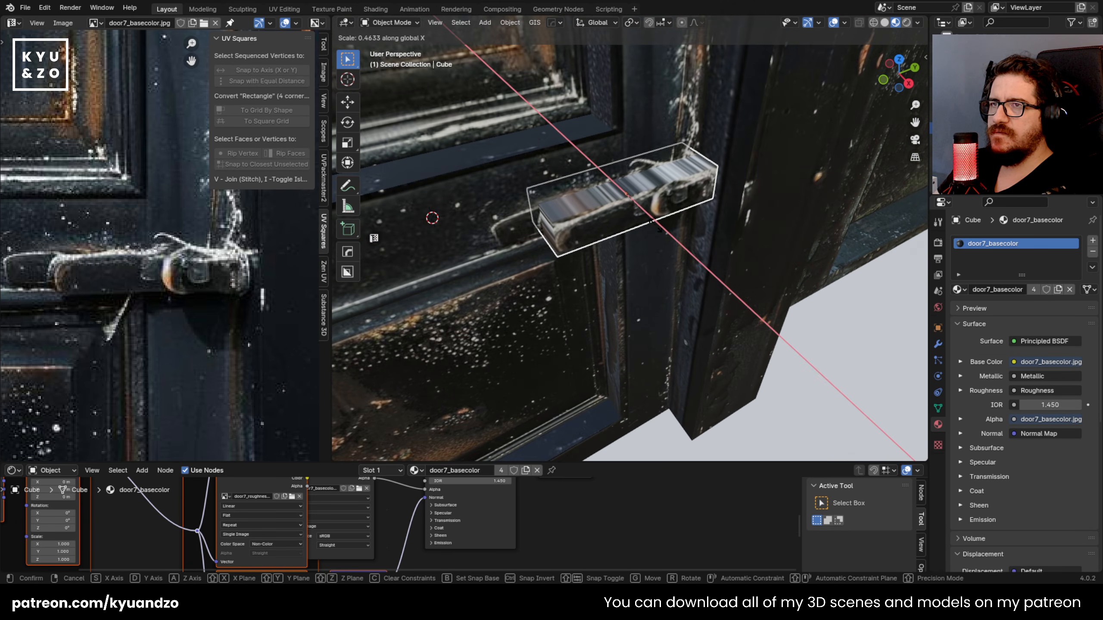
pyautogui.click(651, 223)
# Step: Remap the latch bar's top and side faces, leaving out the front face, with Cube Projection
pyautogui.scroll(2, 561, 215)
pyautogui.moveTo(562, 216); pyautogui.dragTo(586, 220, button='middle')
pyautogui.press('Tab')
pyautogui.click(550, 233)
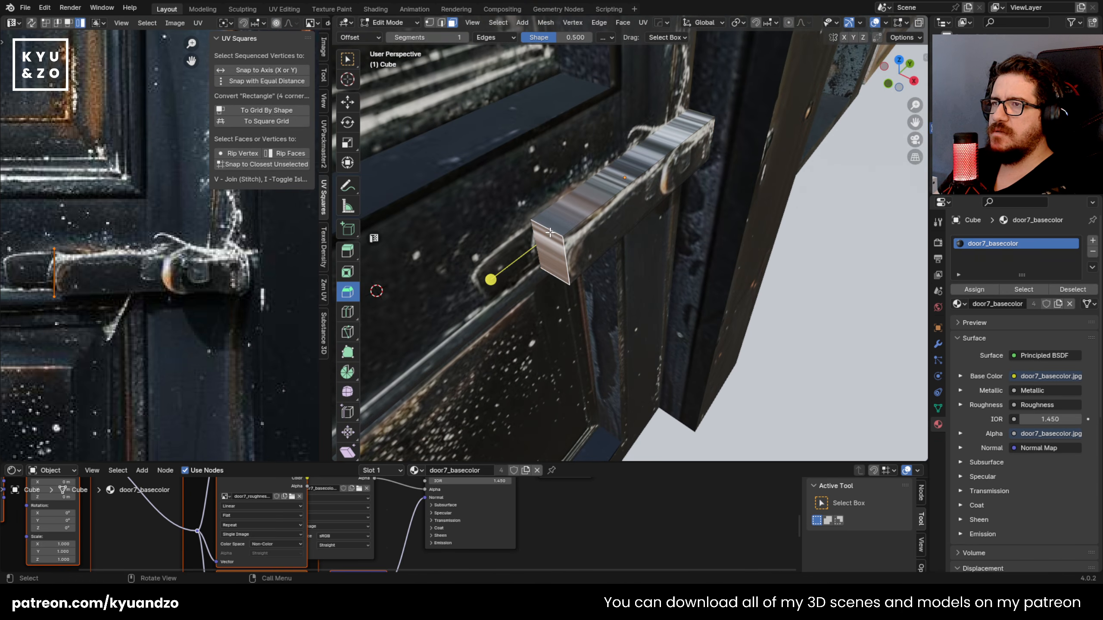
pyautogui.press('u')
pyautogui.click(549, 232)
pyautogui.hotkey('ctrl', 'z')
pyautogui.press('u')
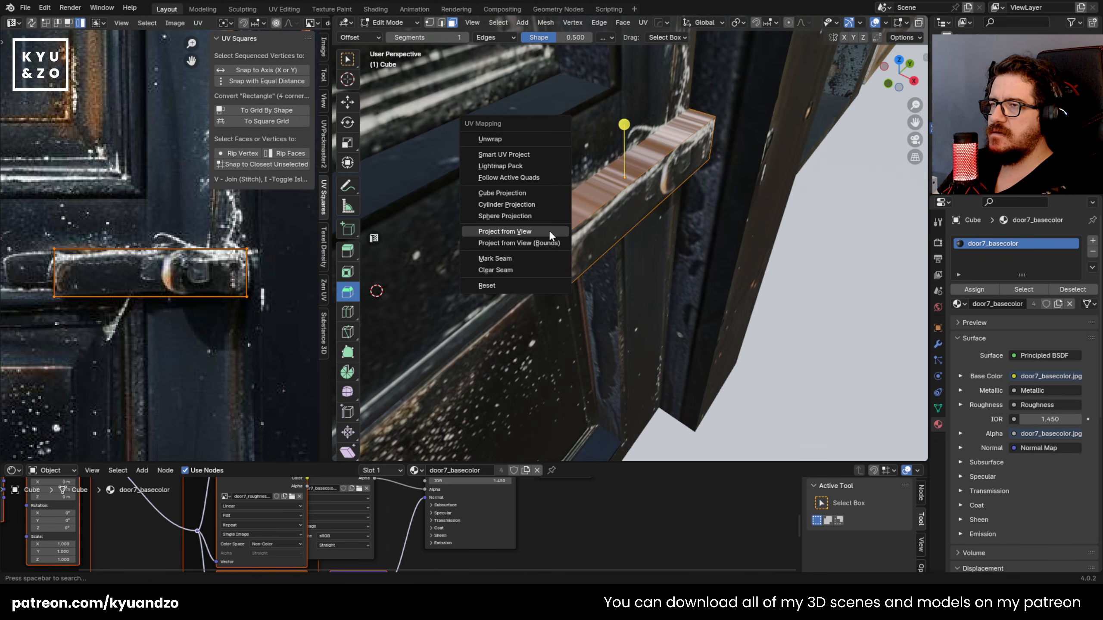
pyautogui.click(539, 193)
# Step: Scale and move the bar's cube-projected UV islands over the door texture, and finish editing the bar
pyautogui.press('s')
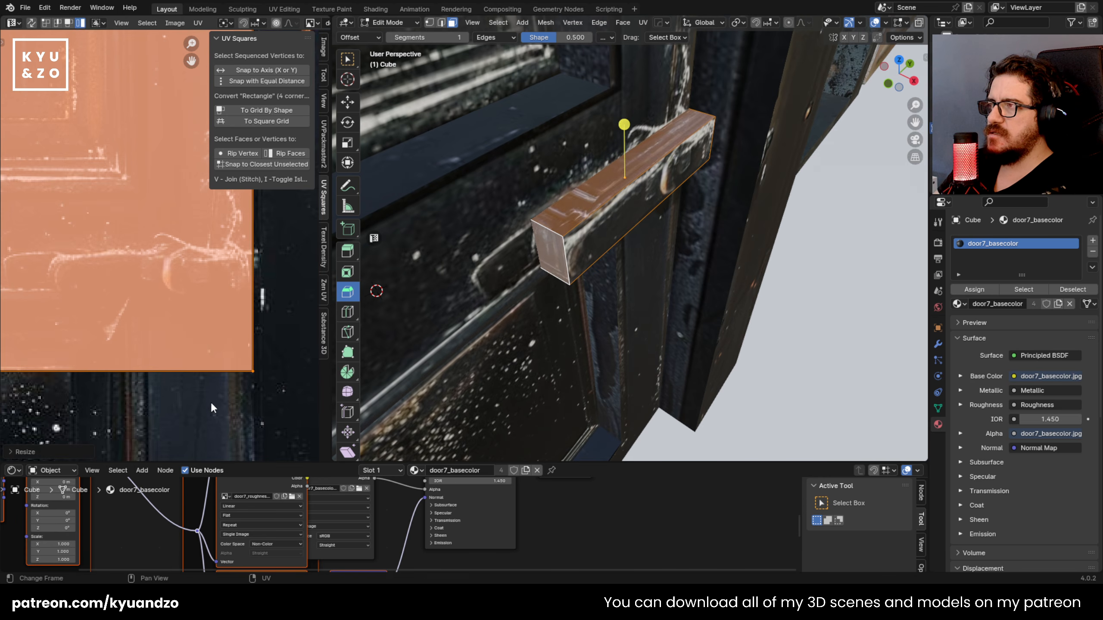
pyautogui.click(42, 138)
pyautogui.press('g')
pyautogui.click(259, 366)
pyautogui.press('s')
pyautogui.click(81, 163)
pyautogui.press('g')
pyautogui.click(252, 410)
pyautogui.press('s')
pyautogui.click(213, 382)
pyautogui.press('Tab')
# Step: Add a point light near the latch, move it about 0.23 m along X, and switch the viewport to rendered shading
pyautogui.moveTo(643, 304); pyautogui.dragTo(664, 230, button='middle')
pyautogui.click(518, 169)
pyautogui.moveTo(563, 265); pyautogui.dragTo(624, 152, button='middle')
pyautogui.hotkey('shift', 'a')
pyautogui.moveTo(591, 301)
pyautogui.click(671, 302)
pyautogui.press('g')
pyautogui.press('z')
pyautogui.press('x')
pyautogui.click(677, 314)
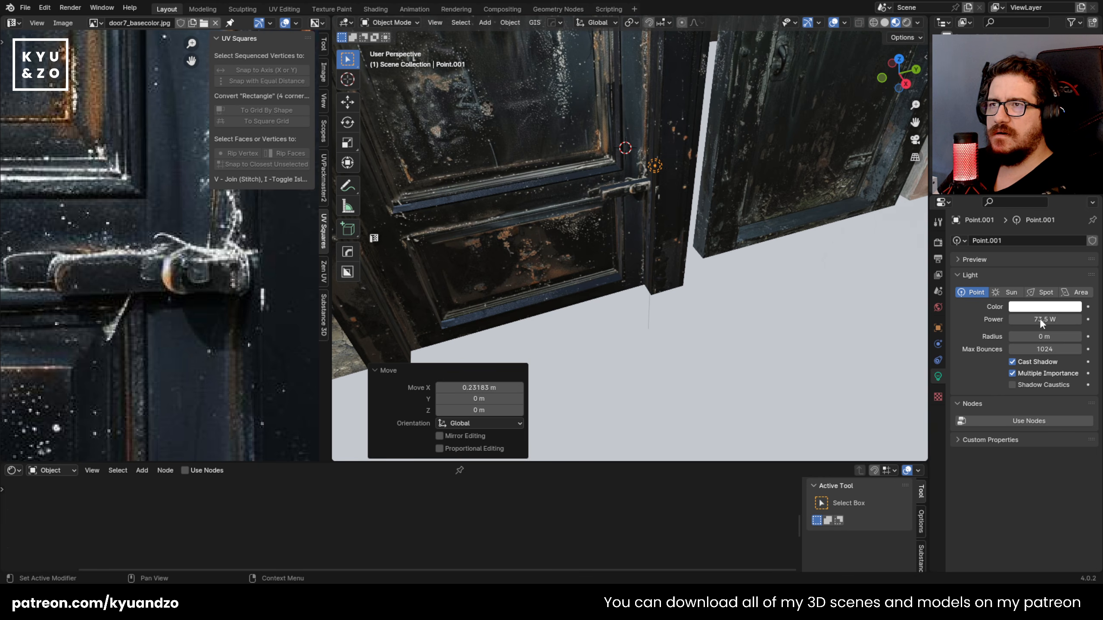
pyautogui.click(907, 22)
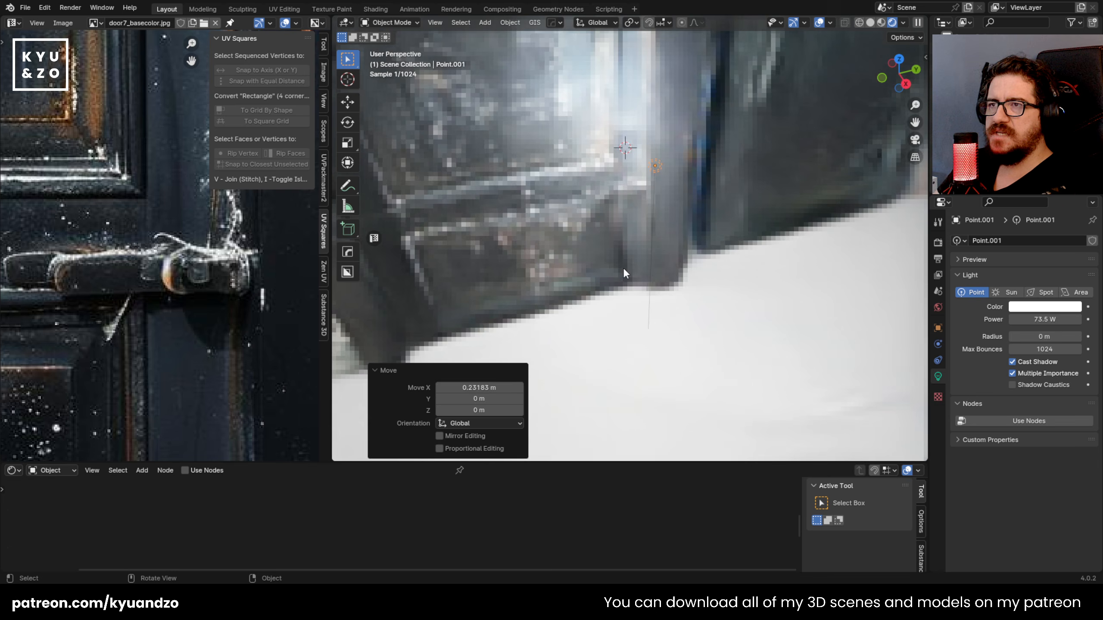
# Step: Reposition the point light around the latch, finishing with a raise of about 0.17 m along Z
pyautogui.press('g')
pyautogui.press('z')
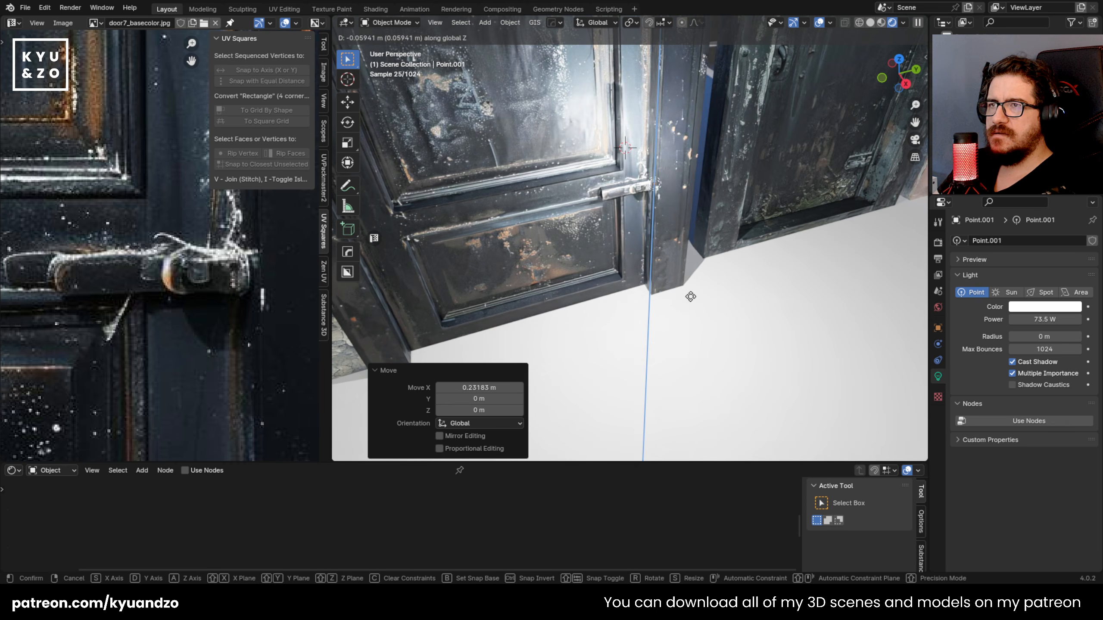
pyautogui.click(690, 297)
pyautogui.press('g')
pyautogui.press('d')
pyautogui.press('s')
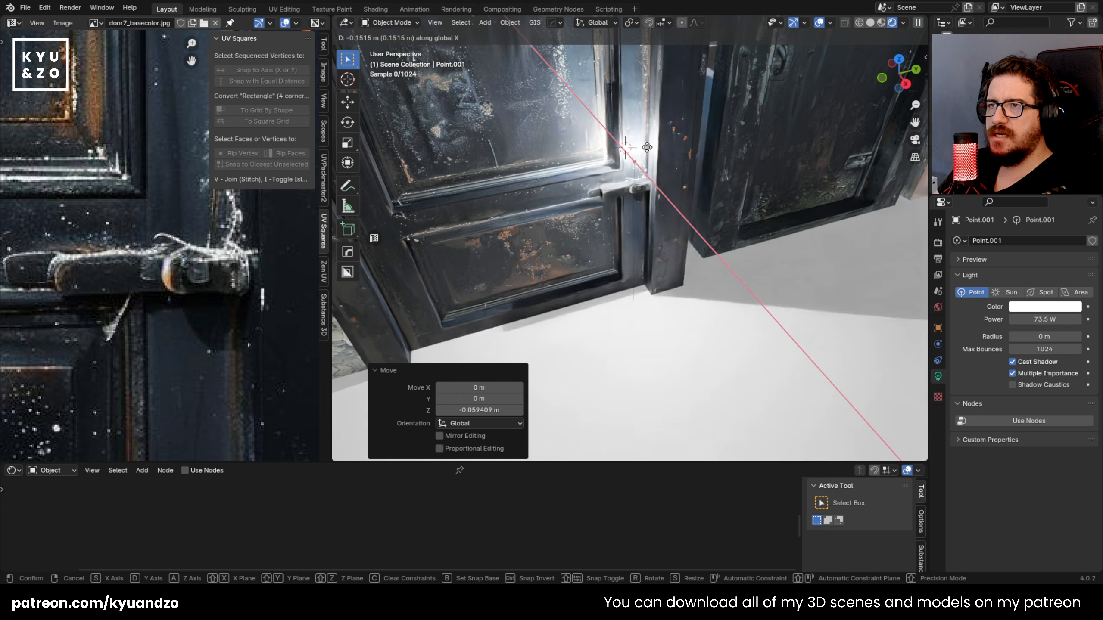
pyautogui.press('z')
pyautogui.click(648, 96)
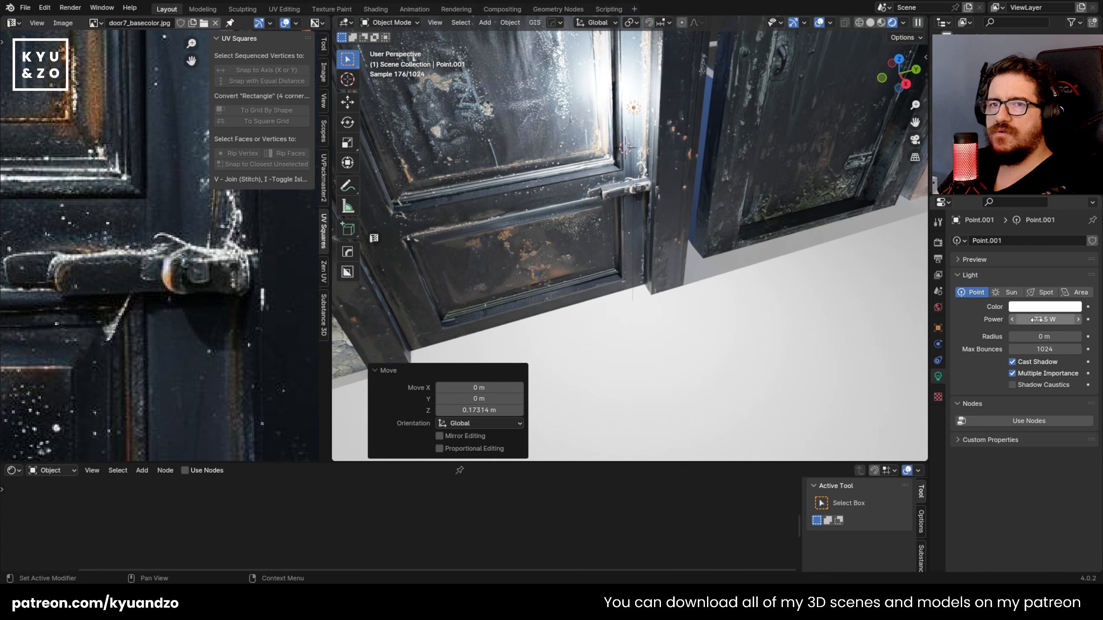
# Step: Reduce the point light's power to 11.9 W and shift it in front of the door
pyautogui.moveTo(1036, 319); pyautogui.dragTo(1042, 319)
pyautogui.press('g')
pyautogui.press('x')
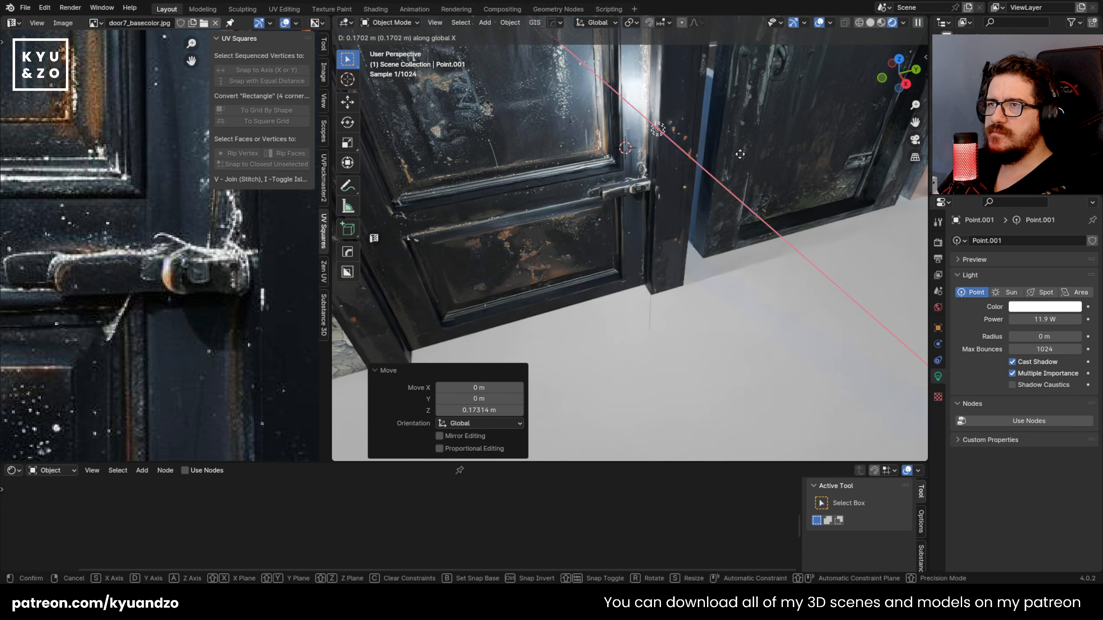
pyautogui.click(663, 162)
# Step: Try moving the latch bar away from the door, cancel the move, and delete the point light
pyautogui.scroll(-2, 648, 254)
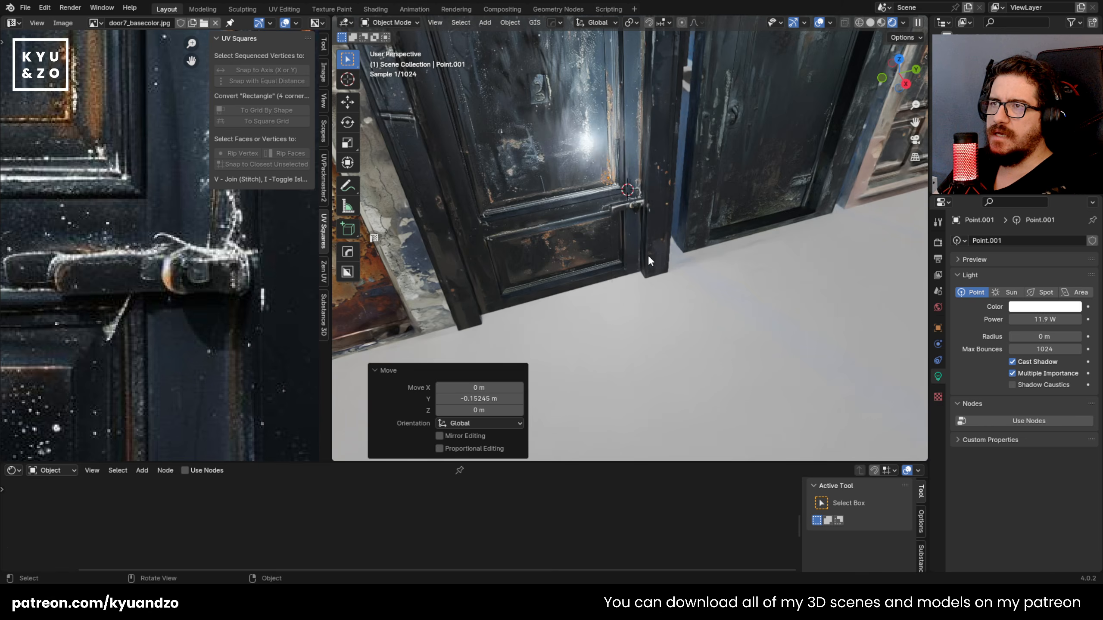
pyautogui.moveTo(647, 254); pyautogui.dragTo(674, 183, button='middle')
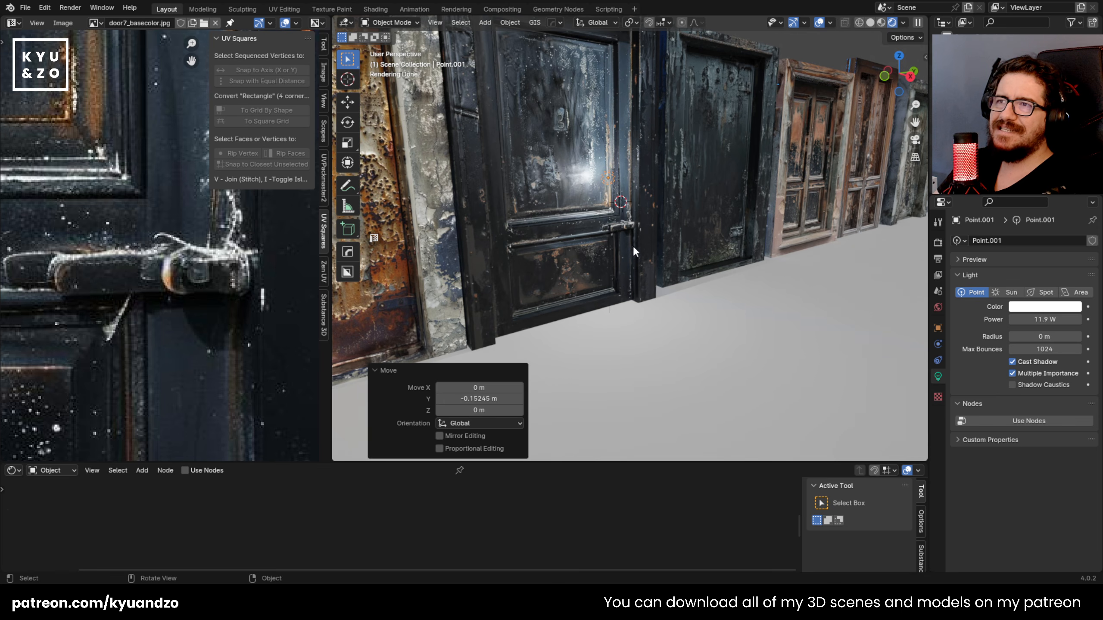
pyautogui.click(624, 226)
pyautogui.press('g')
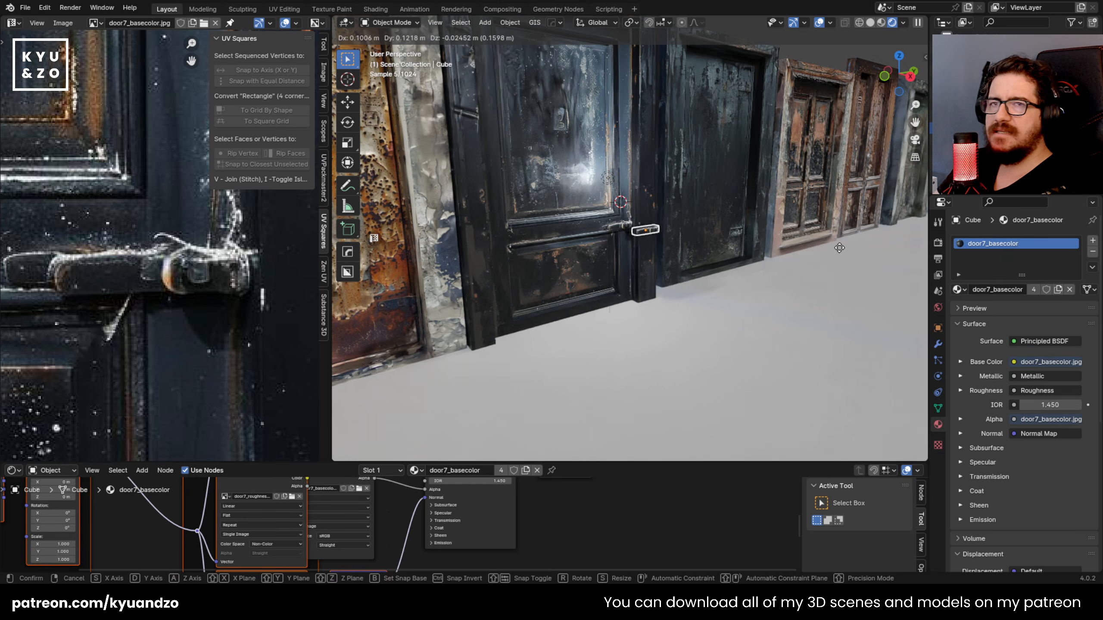
pyautogui.rightClick(835, 258)
pyautogui.click(608, 179)
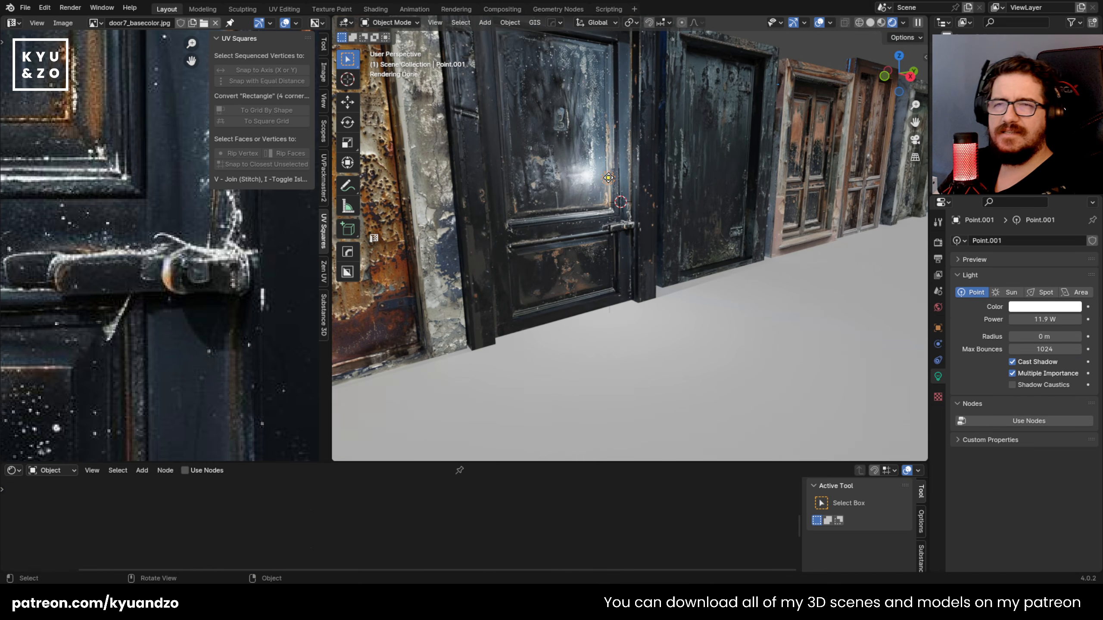
pyautogui.click(608, 178)
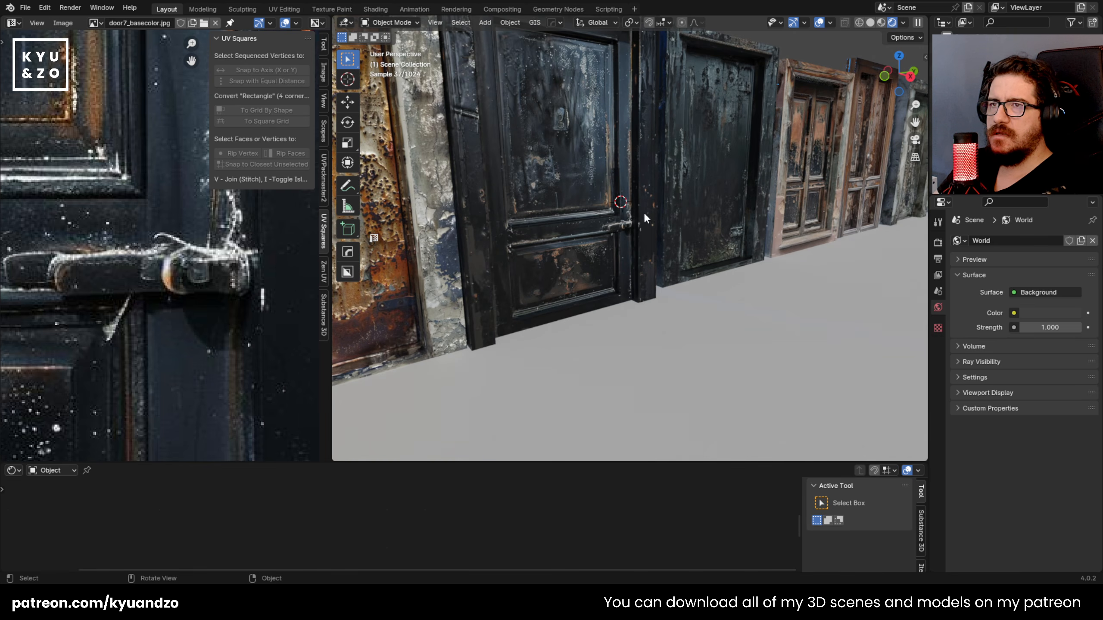
# Step: Walk through the scene to examine the hardware on the other doors and the riveted metal plate
pyautogui.hotkey('shift', '`')
pyautogui.press('w')
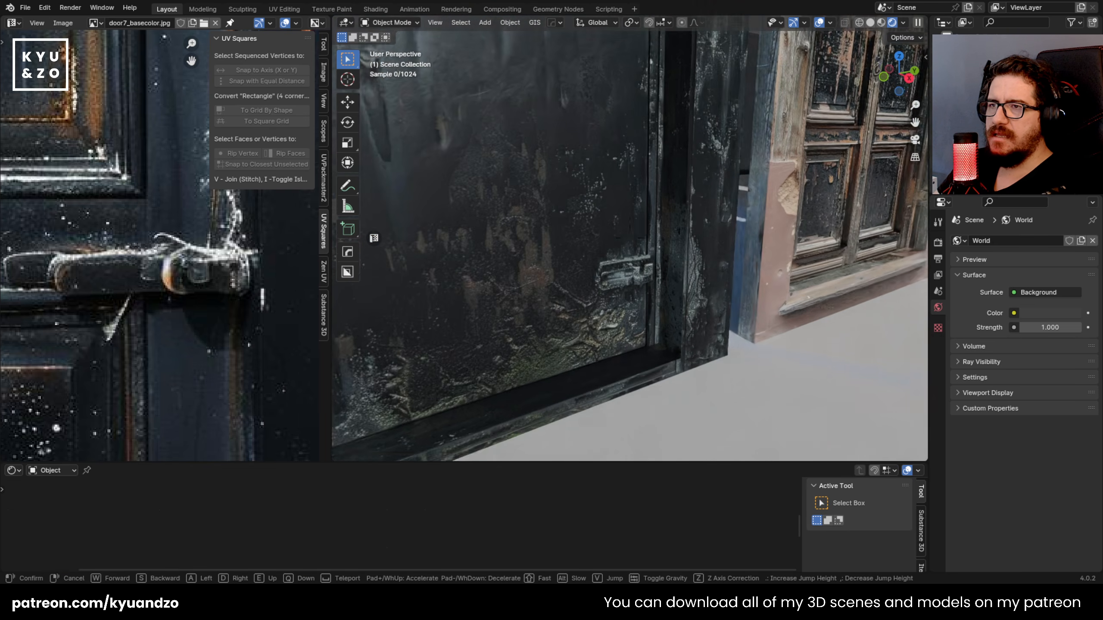
pyautogui.press('s')
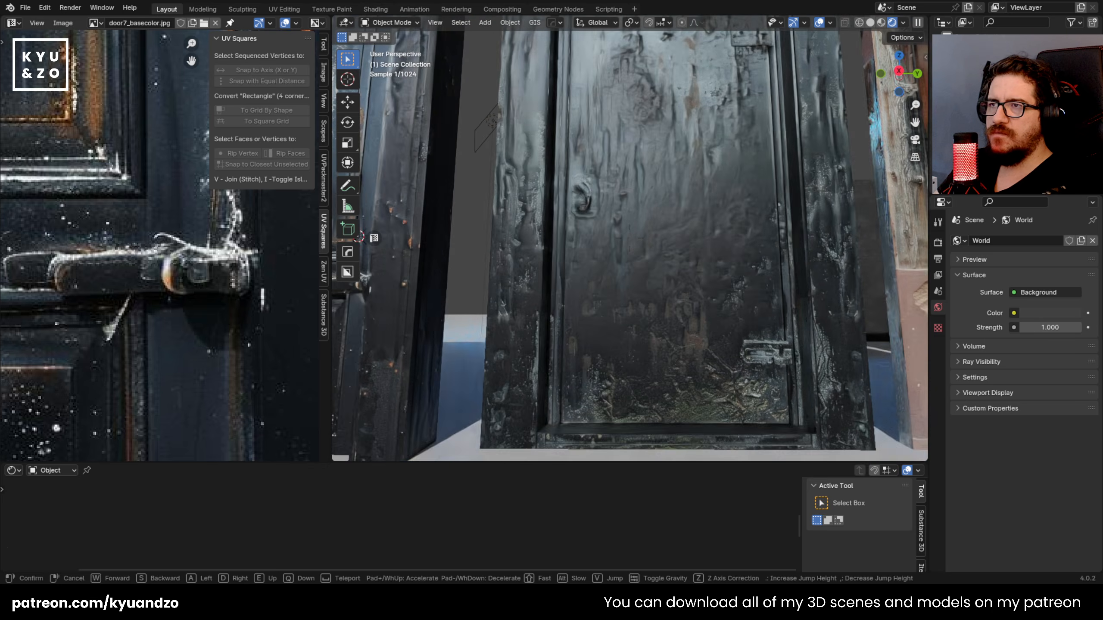
pyautogui.press('w')
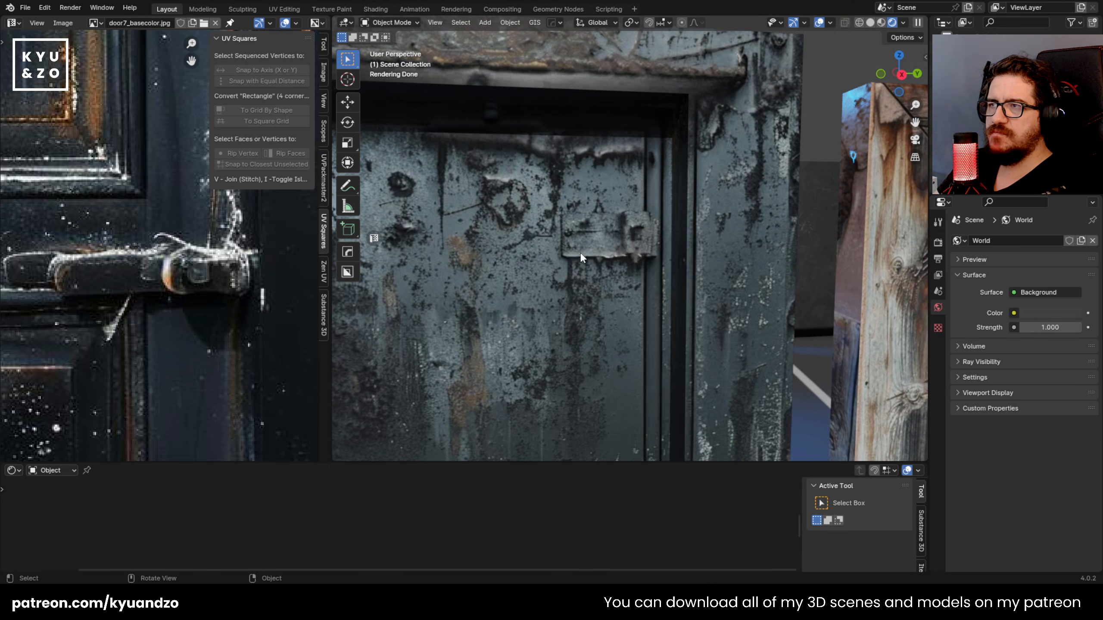
pyautogui.press('d')
pyautogui.click(517, 326)
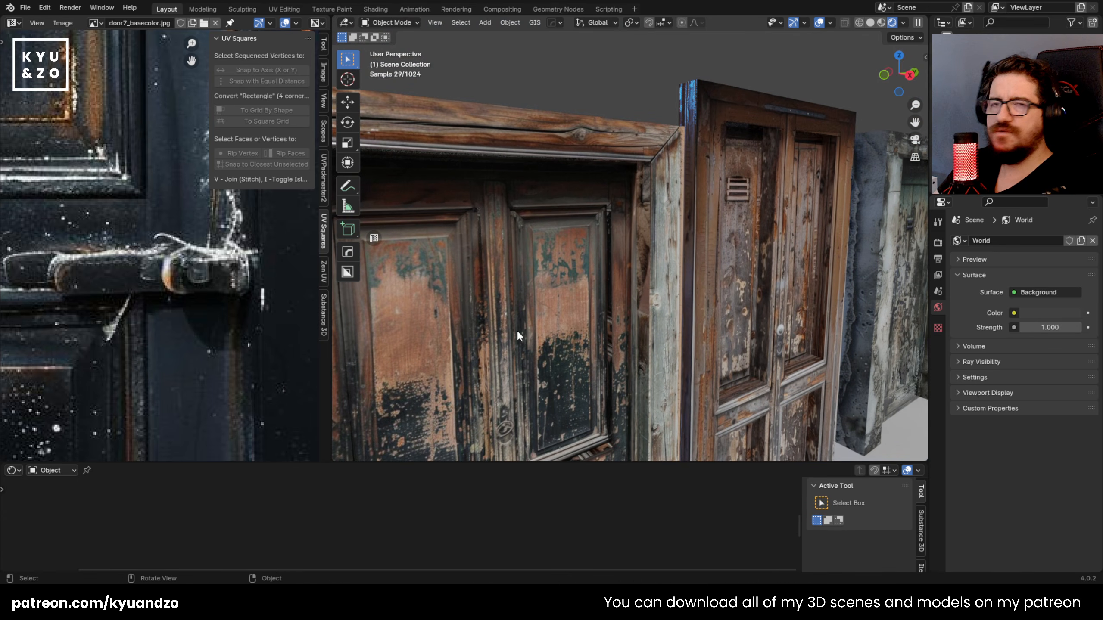
pyautogui.press('w')
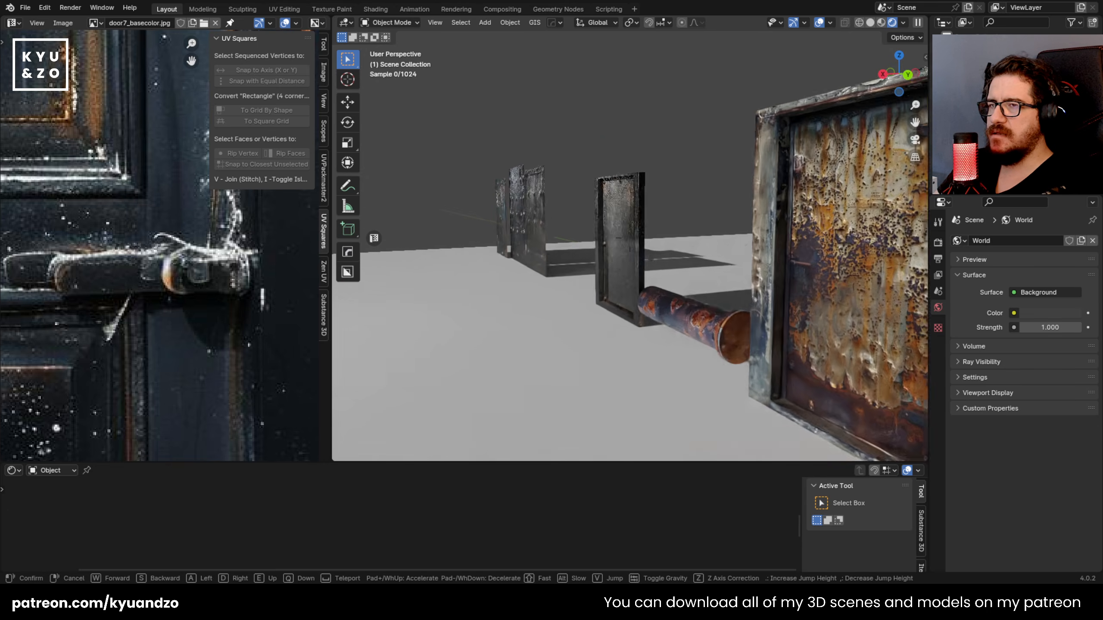
pyautogui.press('w')
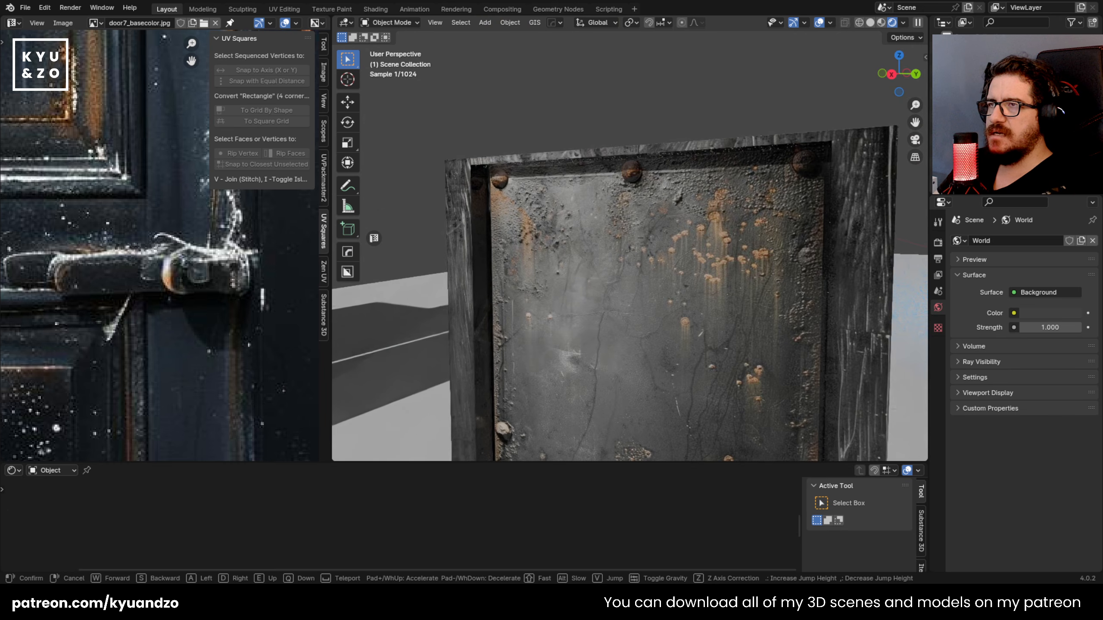
pyautogui.click(517, 334)
# Step: Add a point light near the upper part of the riveted metal plate and move it along X
pyautogui.click(552, 229)
pyautogui.keyDown('shift'); pyautogui.rightClick(561, 215); pyautogui.keyUp('shift')
pyautogui.hotkey('shift', 'a')
pyautogui.moveTo(526, 218)
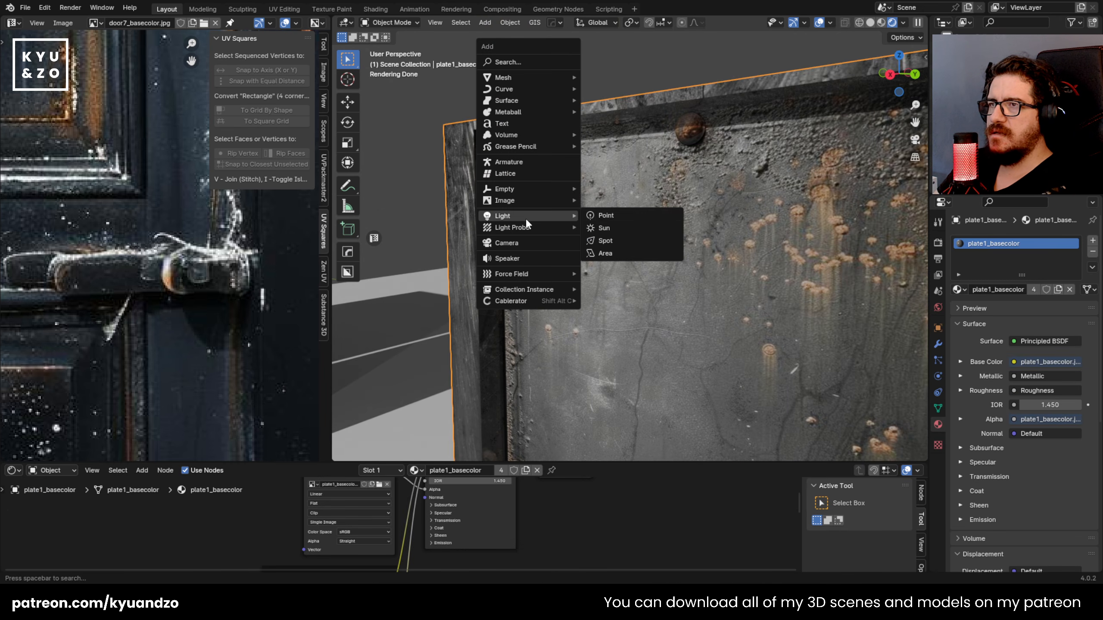
pyautogui.click(595, 215)
pyautogui.press('g')
pyautogui.press('d')
pyautogui.press('s')
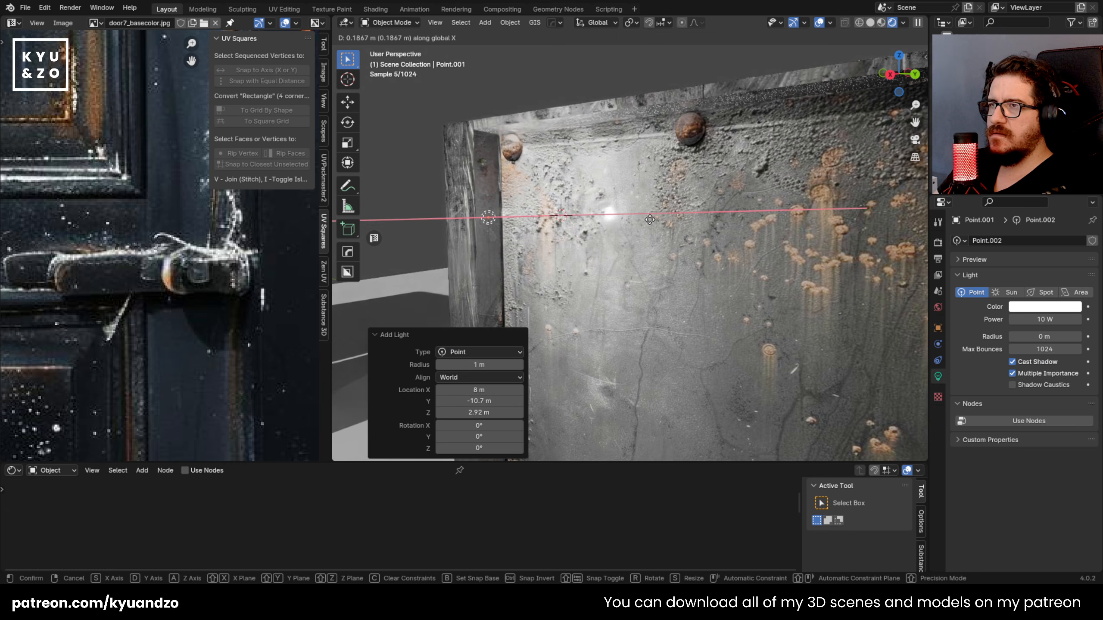
pyautogui.click(482, 225)
# Step: Move the point light across the plate and raise it about 0.13 m along Z
pyautogui.press('g')
pyautogui.press('s')
pyautogui.press('d')
pyautogui.click(810, 296)
pyautogui.press('g')
pyautogui.press('a')
pyautogui.click(814, 187)
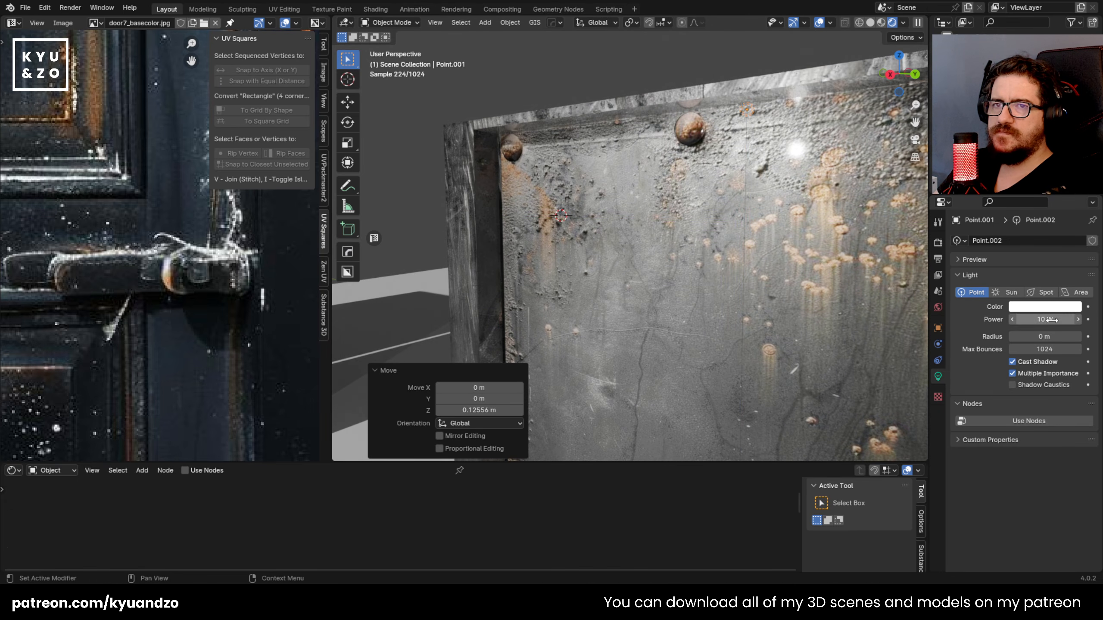
# Step: Set the plate light's power to 2.3 W and lower the light about 0.02 m
pyautogui.click(1049, 320)
pyautogui.write('2.3')
pyautogui.press('Return')
pyautogui.press('g')
pyautogui.press('a')
pyautogui.click(796, 176)
# Step: Sweep the point light along Y across the plate's top rivets, ending about 0.025 m from its start
pyautogui.moveTo(638, 157); pyautogui.dragTo(672, 126, button='middle')
pyautogui.press('g')
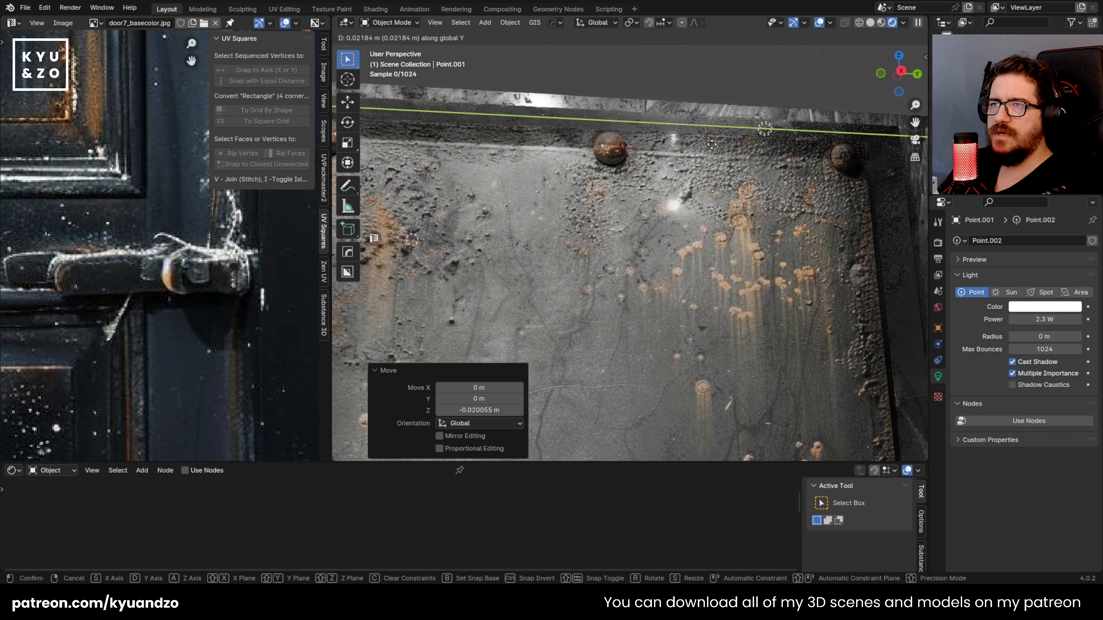
pyautogui.press('d')
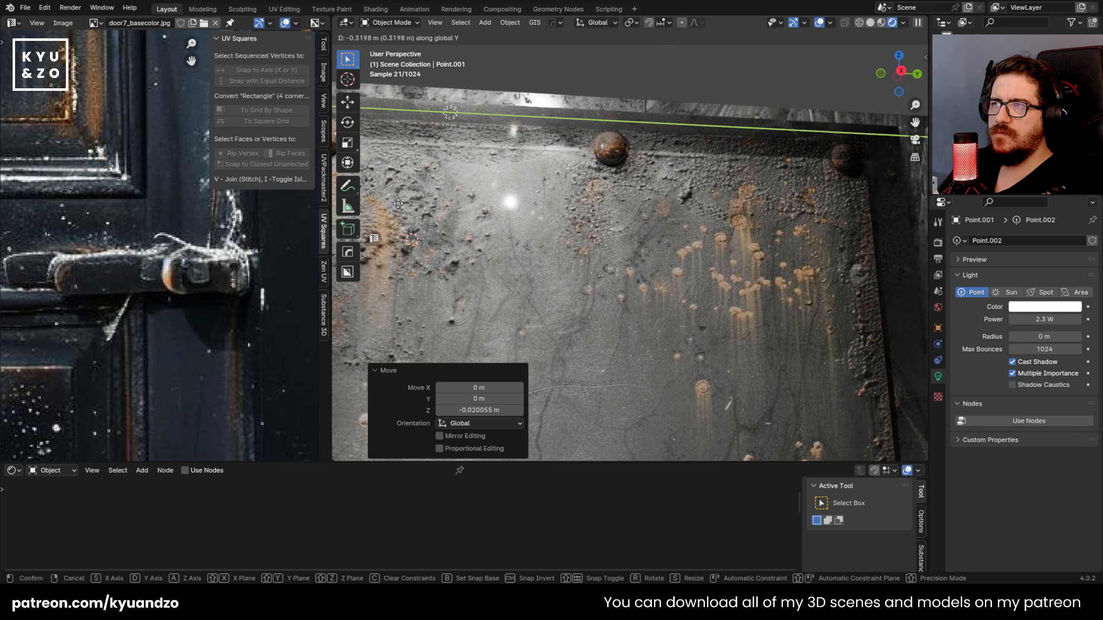
pyautogui.click(479, 268)
# Step: Delete the point light in front of the metal plate
pyautogui.scroll(-5, 479, 268)
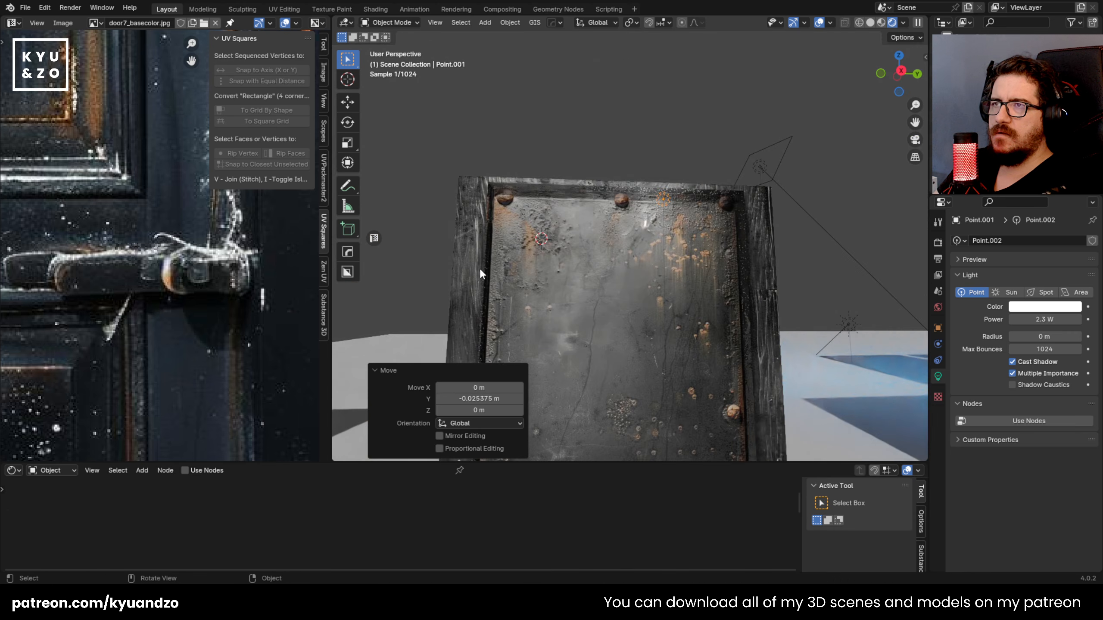
pyautogui.moveTo(507, 182); pyautogui.dragTo(493, 221, button='middle')
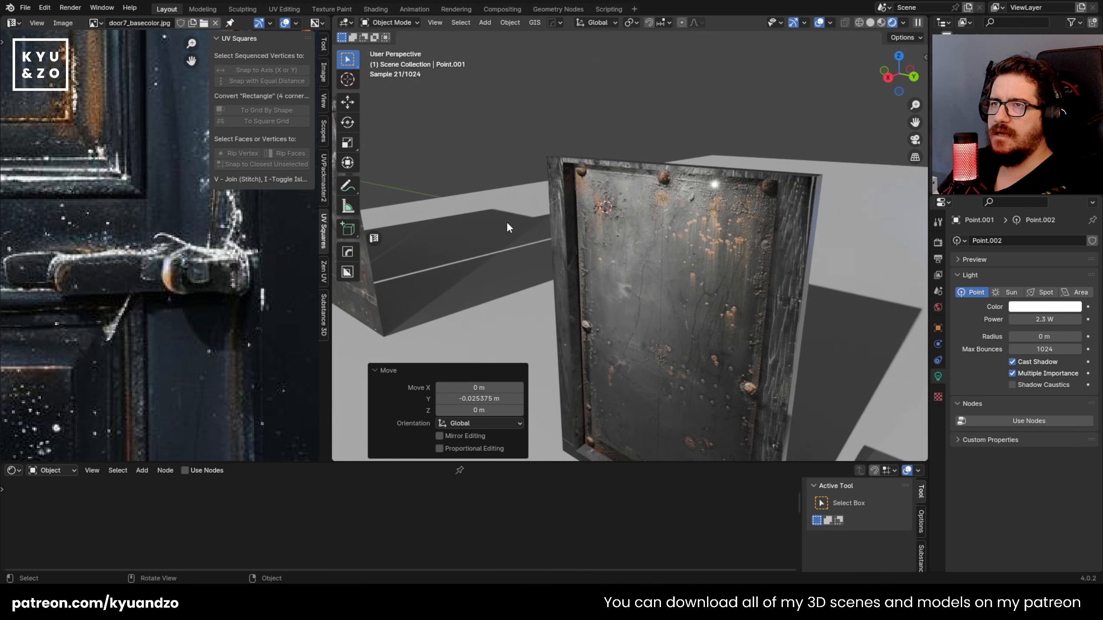
pyautogui.click(661, 182)
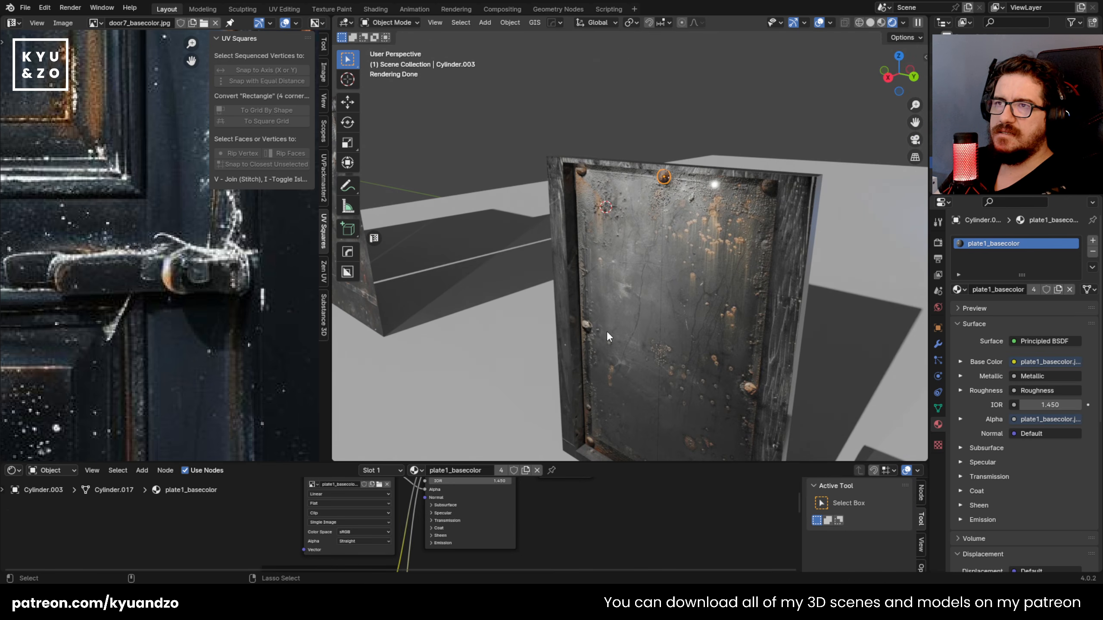
pyautogui.press('x')
pyautogui.click(664, 199)
# Step: Duplicate the plate's top middle rivet onto the upper-right corner and scale the copy to 0.934
pyautogui.moveTo(605, 275)
pyautogui.mouseDown(button='middle')
pyautogui.moveTo(684, 260)
pyautogui.moveTo(617, 259)
pyautogui.mouseUp(button='middle')
pyautogui.press('KP_3')
pyautogui.scroll(5, 608, 200)
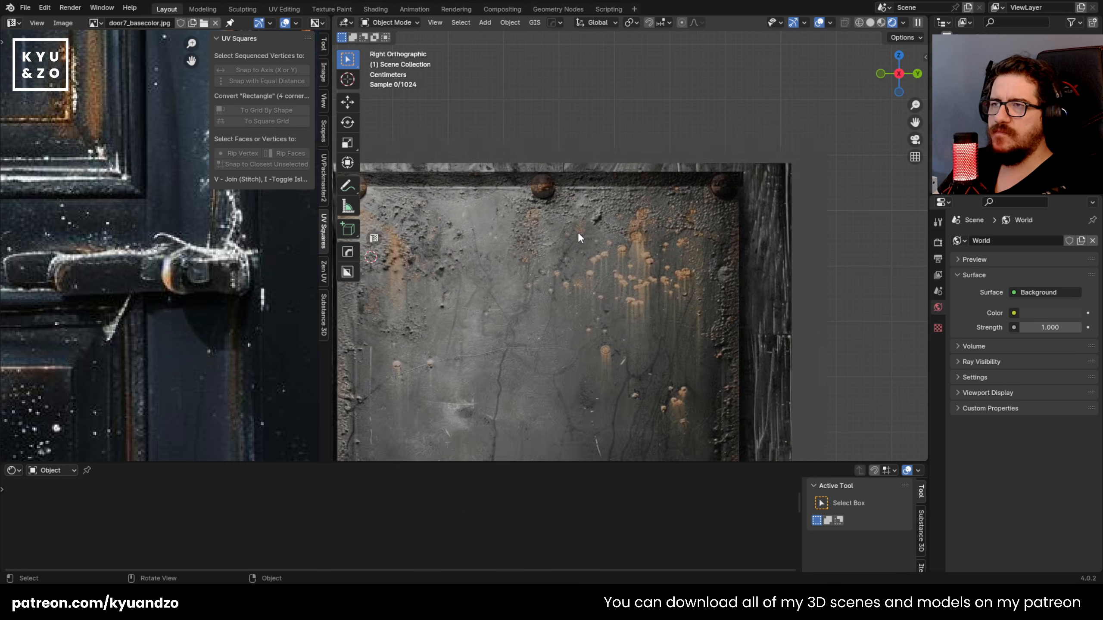
pyautogui.click(521, 180)
pyautogui.scroll(2, 521, 180)
pyautogui.hotkey('shift', 'd')
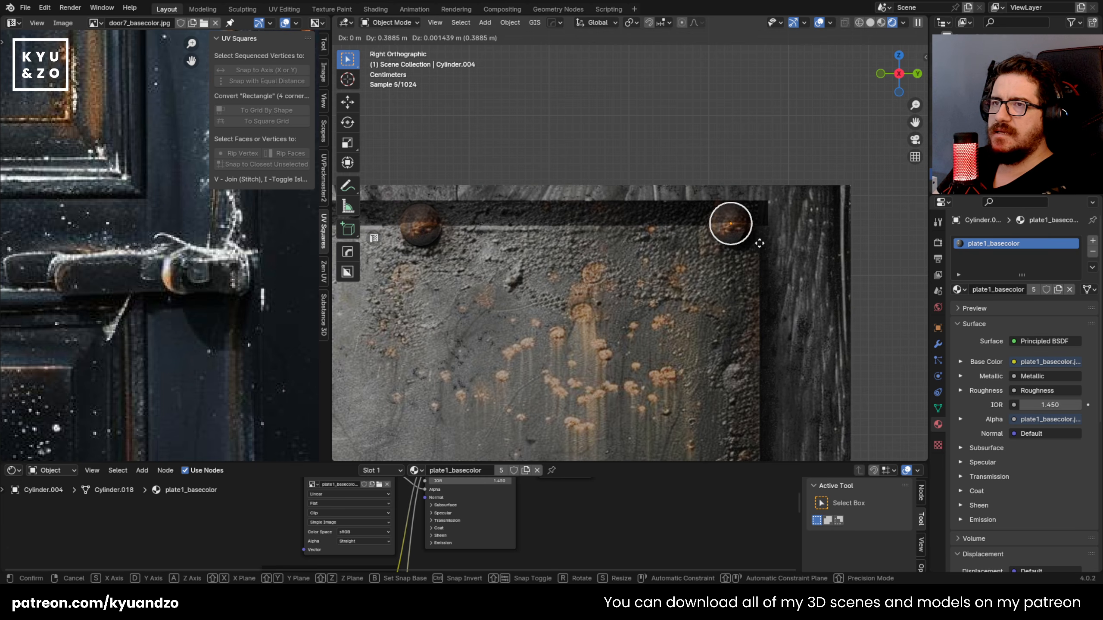
pyautogui.click(760, 243)
pyautogui.scroll(3, 590, 247)
pyautogui.press('s')
pyautogui.click(625, 267)
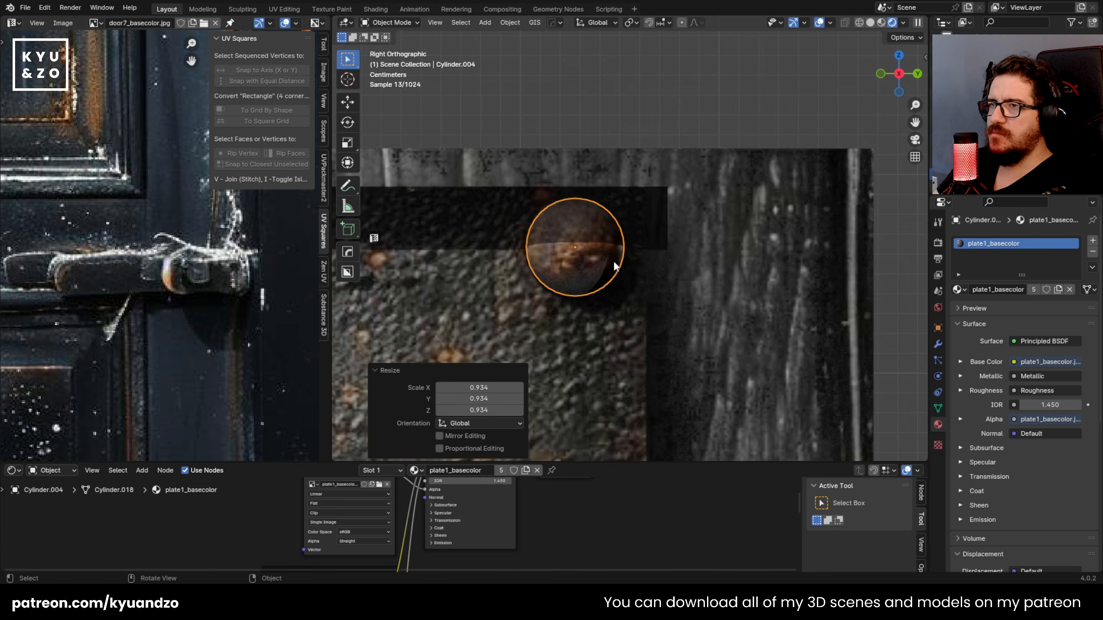
# Step: Display the metal plate's texture plate1_basecolor.jpg in the image editor
pyautogui.press('Tab')
pyautogui.scroll(-3, 164, 281)
pyautogui.press('Tab')
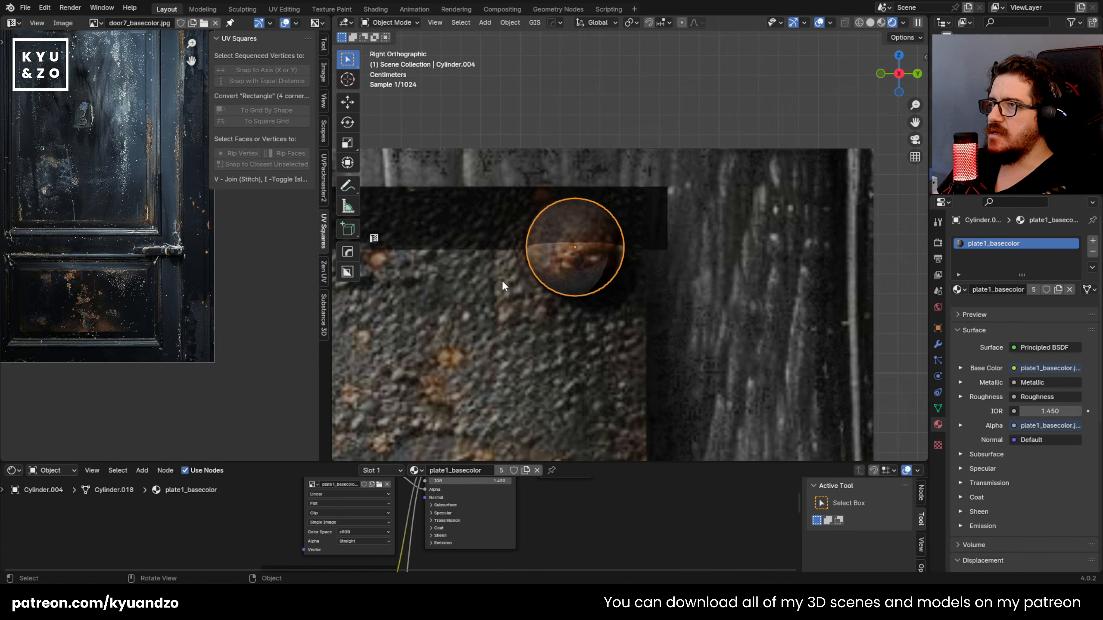
pyautogui.click(482, 209)
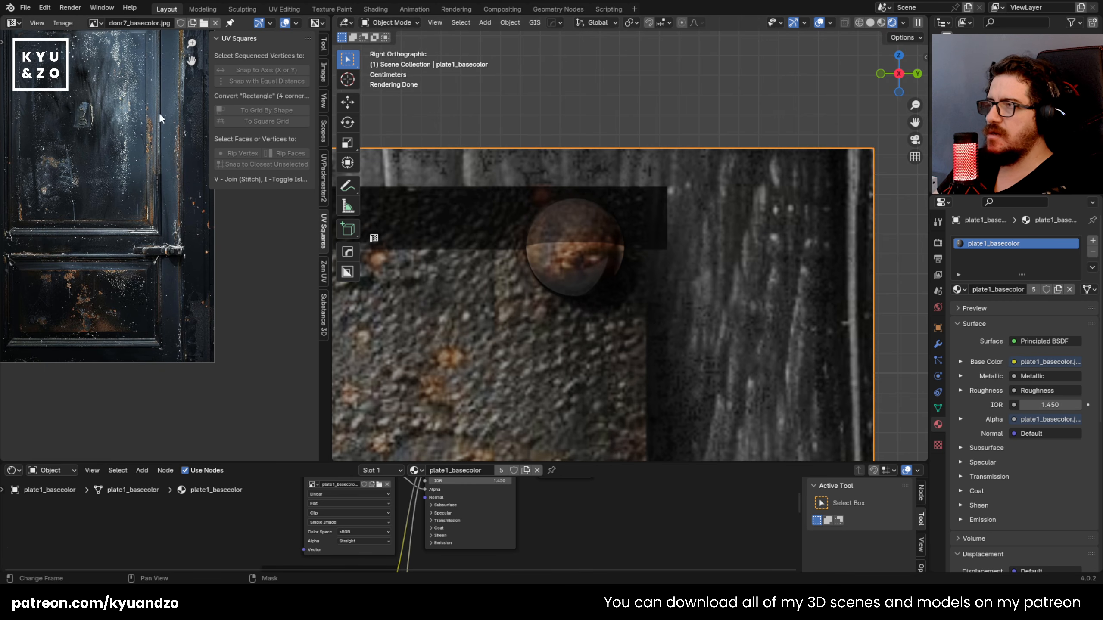
pyautogui.click(94, 24)
pyautogui.scroll(-14, 175, 101)
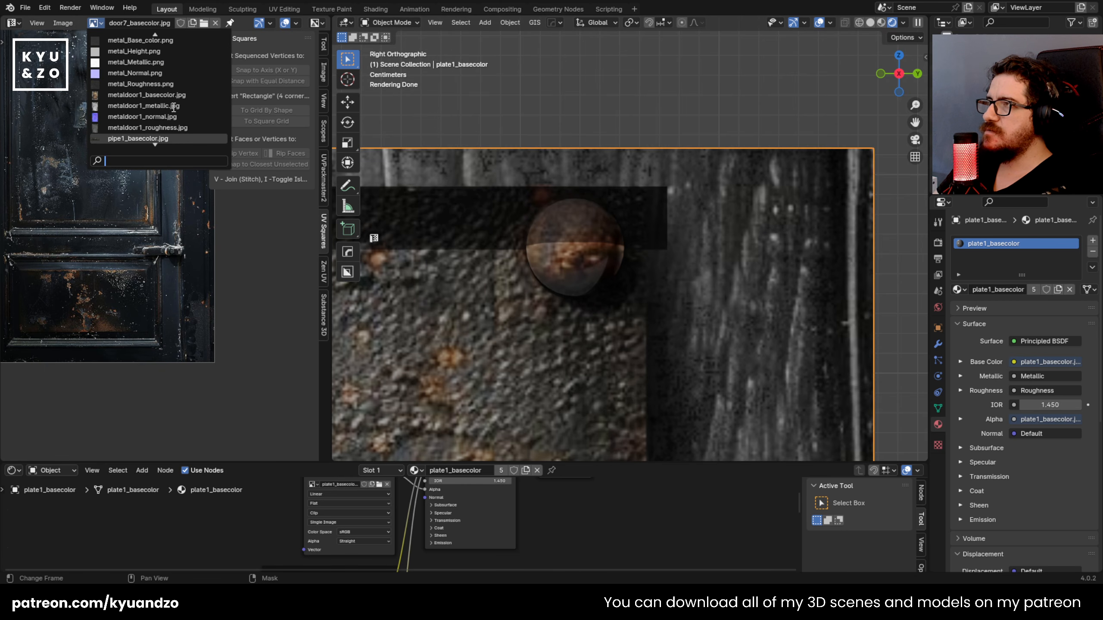
pyautogui.scroll(-5, 171, 108)
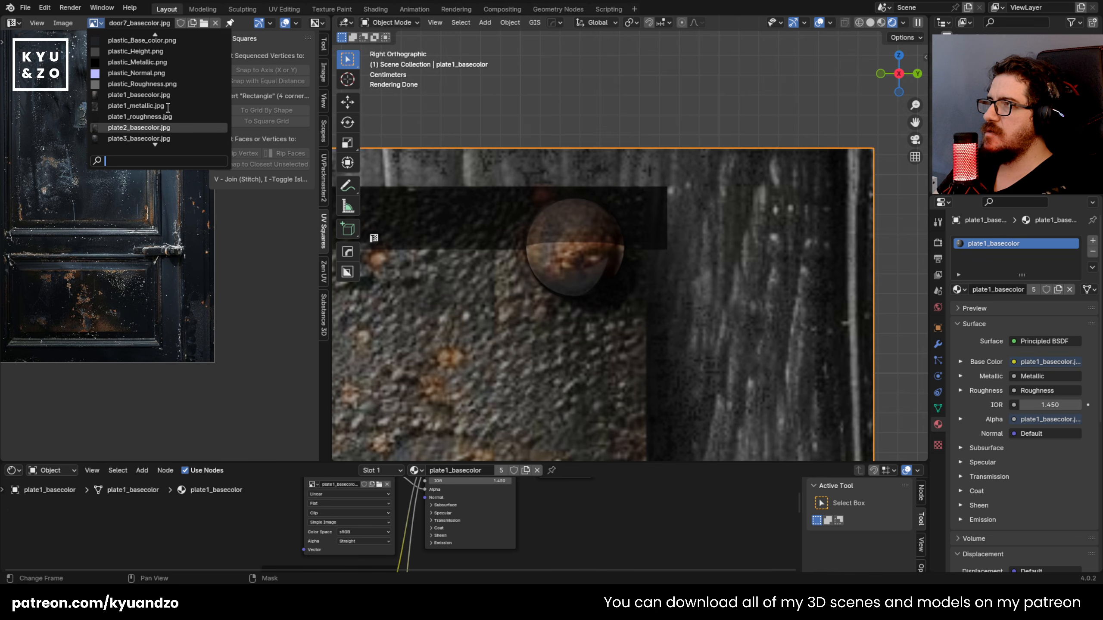
pyautogui.click(150, 94)
pyautogui.scroll(-4, 95, 195)
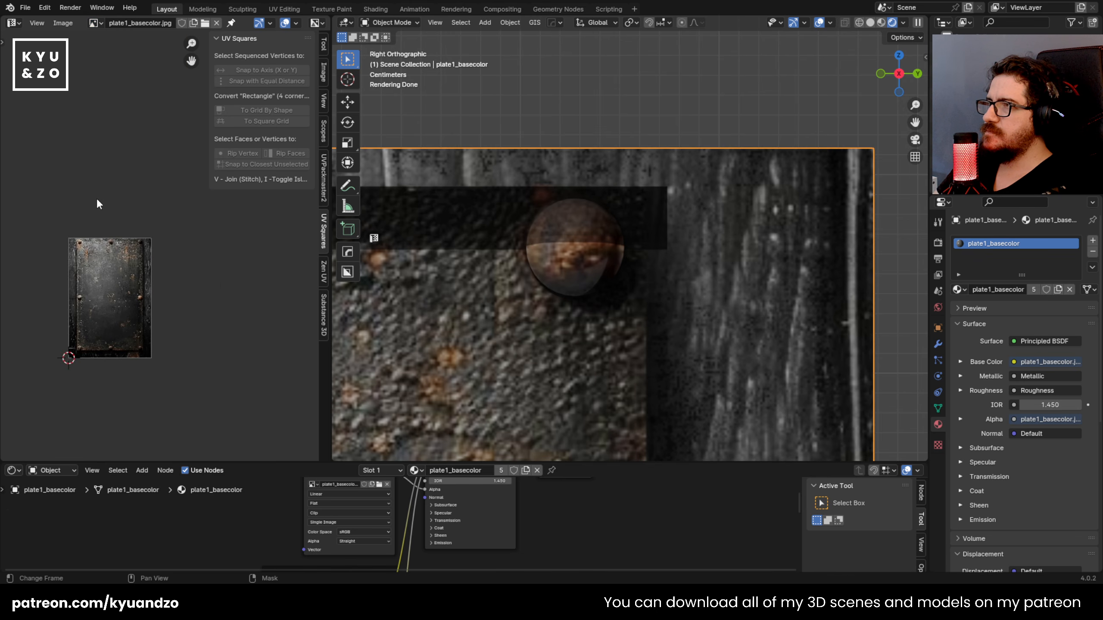
pyautogui.scroll(3, 196, 292)
pyautogui.scroll(2, 119, 265)
# Step: Move the upper-right corner rivet's UVs onto the photographed corner rivet in the plate texture
pyautogui.click(567, 248)
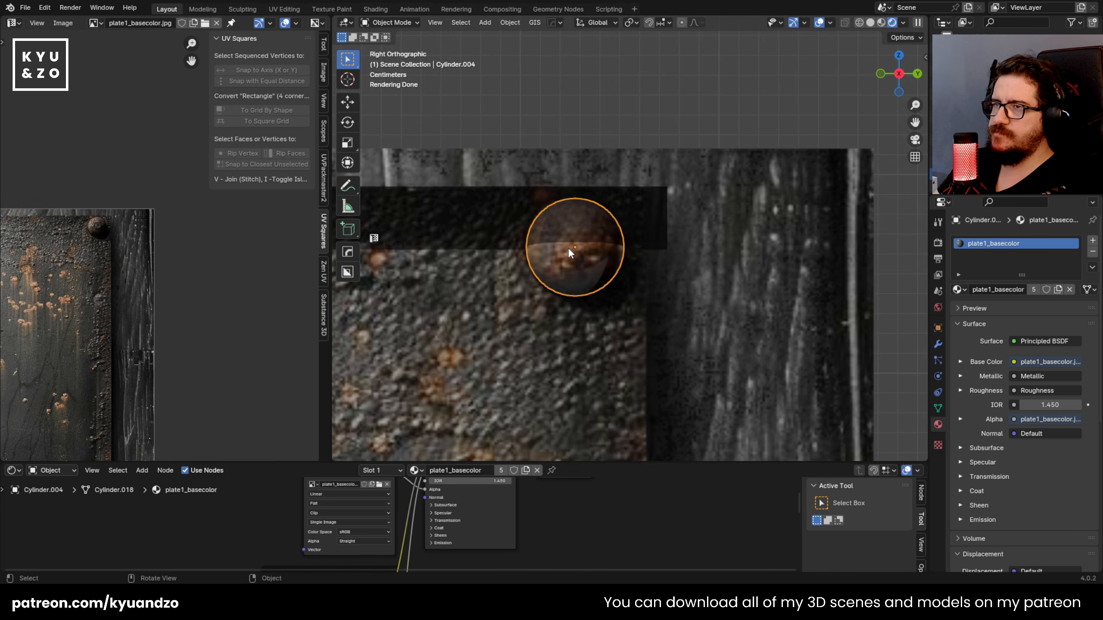
pyautogui.press('Tab')
pyautogui.moveTo(52, 287); pyautogui.dragTo(204, 297, button='middle')
pyautogui.press('g')
pyautogui.click(263, 257)
pyautogui.scroll(3, 198, 239)
pyautogui.moveTo(198, 238); pyautogui.dragTo(69, 235, button='middle')
pyautogui.press('Tab')
pyautogui.scroll(-3, 528, 285)
pyautogui.keyDown('shift'); pyautogui.moveTo(513, 321); pyautogui.dragTo(497, 231, button='middle'); pyautogui.keyUp('shift')
pyautogui.press('Tab')
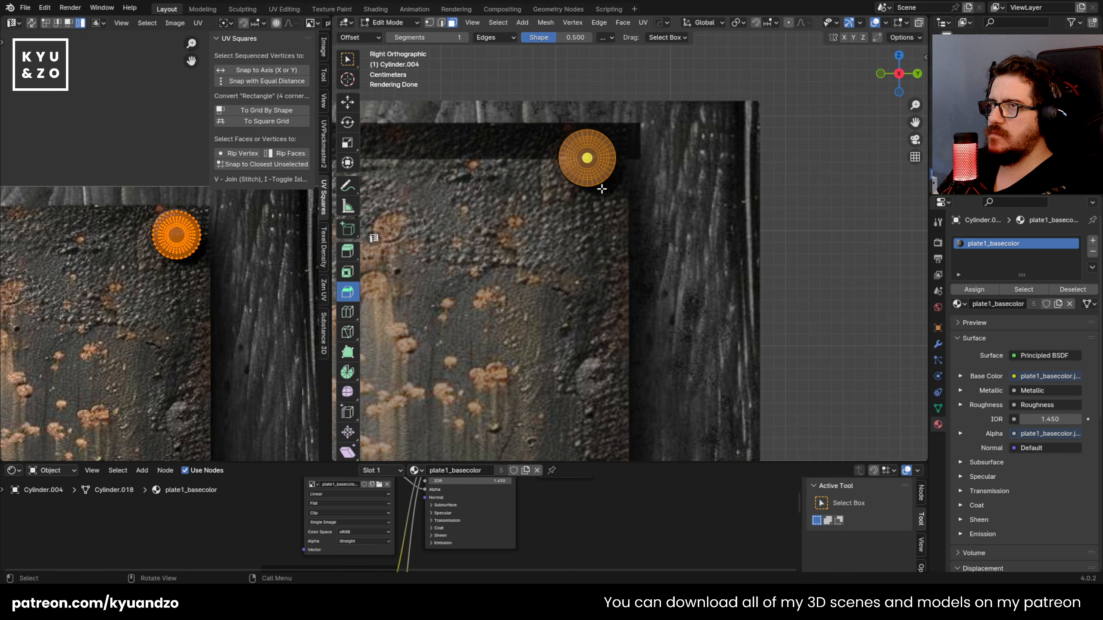
pyautogui.click(599, 191)
pyautogui.press('Tab')
# Step: Duplicate the upper-right rivet about 0.741 m down along Z onto the right edge's middle rivet, then nudge the copy up about 0.004 m
pyautogui.scroll(-2, 552, 328)
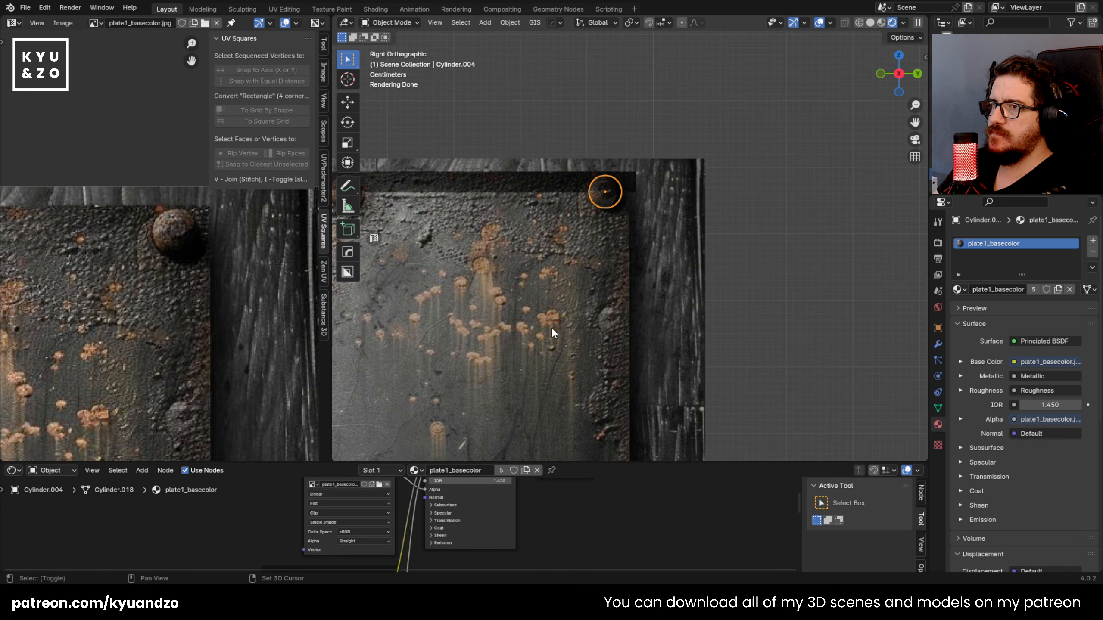
pyautogui.keyDown('shift'); pyautogui.moveTo(551, 328); pyautogui.dragTo(586, 160, button='middle'); pyautogui.keyUp('shift')
pyautogui.scroll(-1, 636, 136)
pyautogui.hotkey('shift', 'd')
pyautogui.press('z')
pyautogui.click(668, 411)
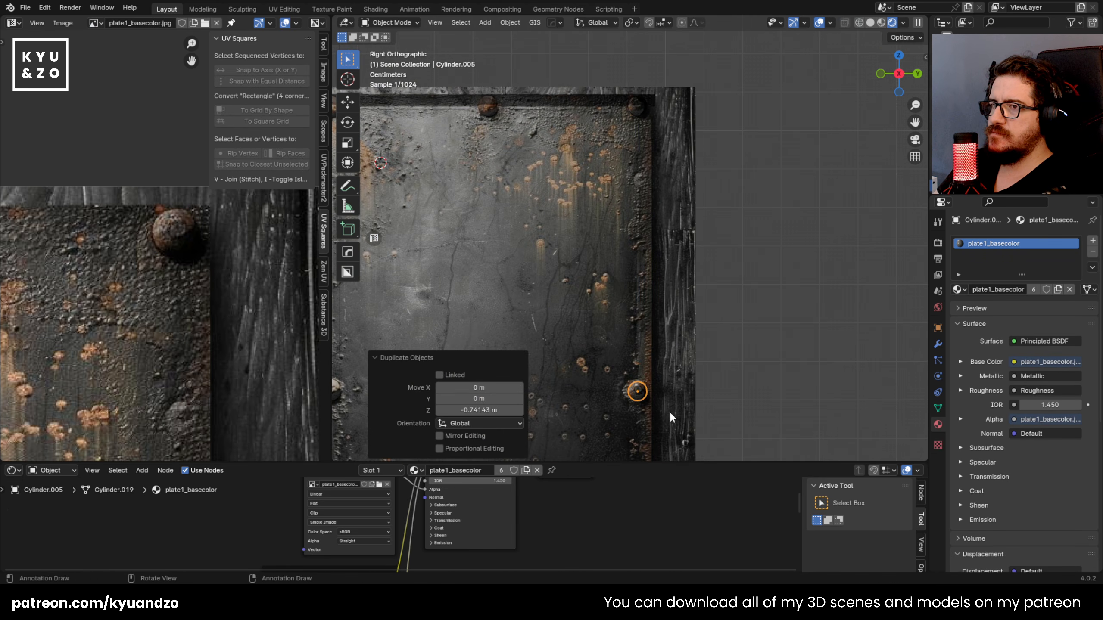
pyautogui.scroll(3, 631, 264)
pyautogui.keyDown('shift'); pyautogui.moveTo(580, 264); pyautogui.dragTo(635, 171, button='middle'); pyautogui.keyUp('shift')
pyautogui.scroll(3, 643, 195)
pyautogui.press('g')
pyautogui.press('z')
pyautogui.click(677, 283)
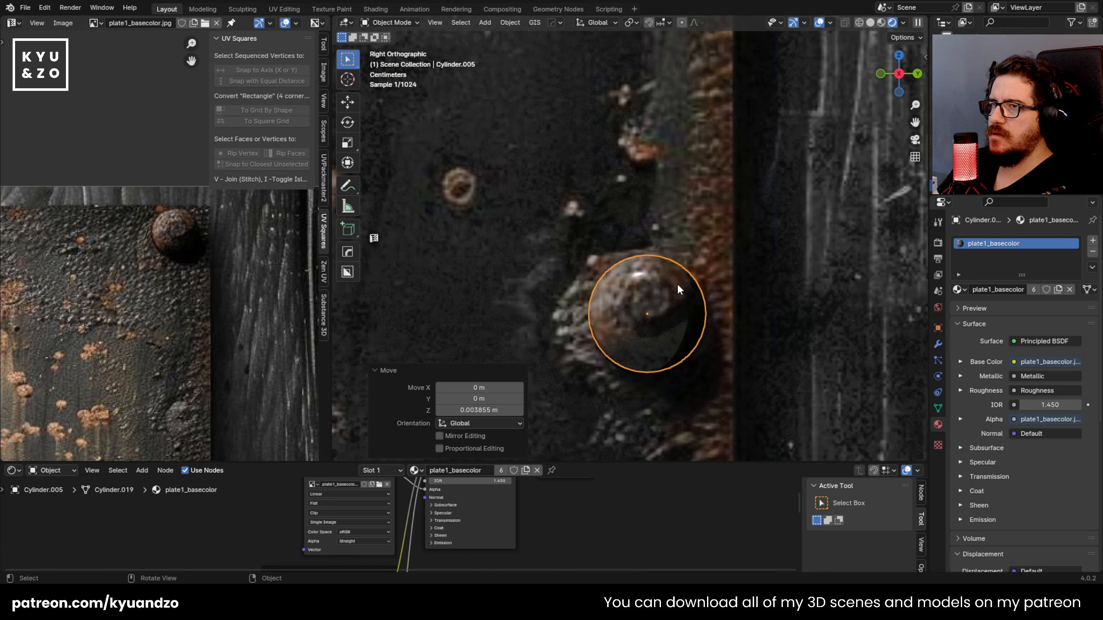
# Step: Move all UVs of the right-edge middle rivet down to its photographed rivet in the plate texture
pyautogui.press('Tab')
pyautogui.press('a')
pyautogui.scroll(-2, 65, 279)
pyautogui.scroll(-2, 62, 283)
pyautogui.moveTo(79, 348); pyautogui.dragTo(136, 196, button='middle')
pyautogui.press('g')
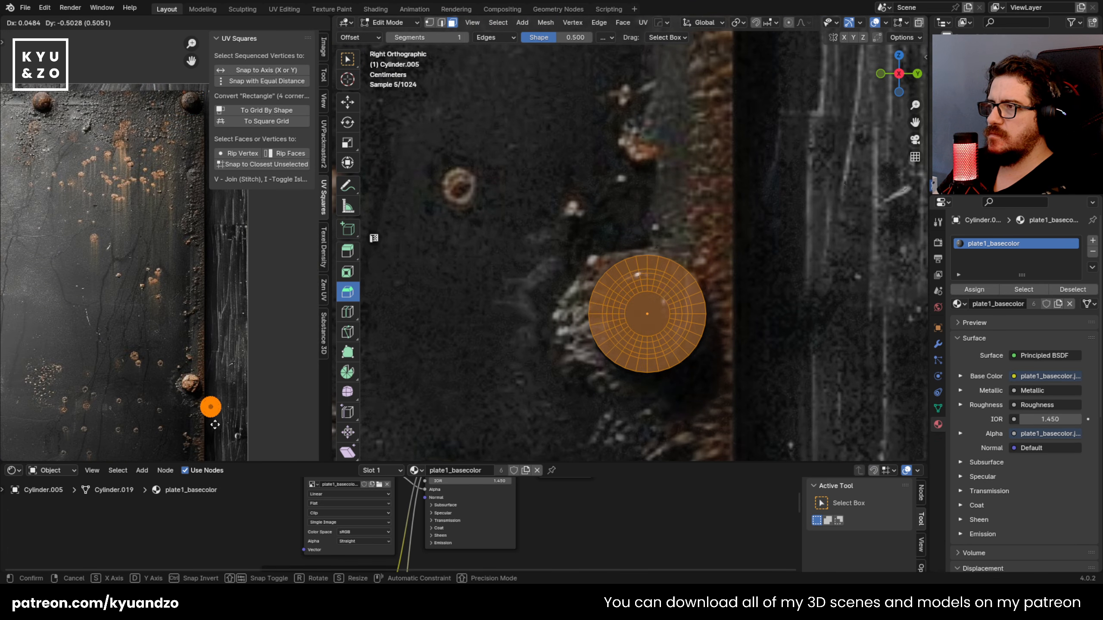
pyautogui.click(197, 402)
pyautogui.moveTo(194, 393); pyautogui.dragTo(194, 325, button='middle')
pyautogui.scroll(6, 194, 325)
pyautogui.moveTo(240, 402); pyautogui.dragTo(121, 252, button='middle')
pyautogui.scroll(-2, 120, 252)
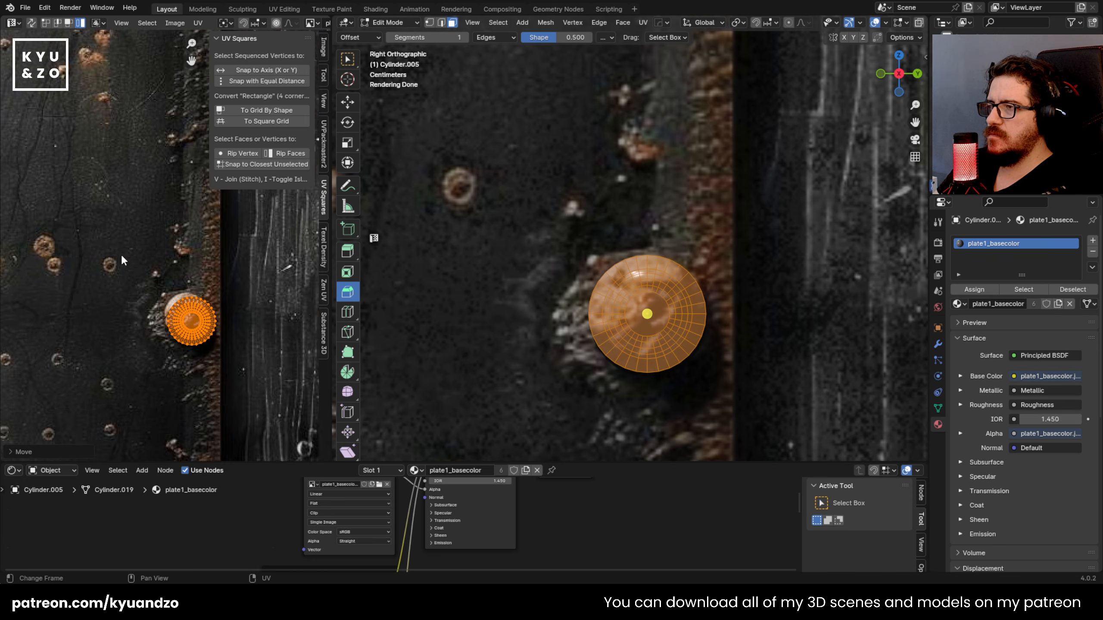
# Step: Scale up the right-edge middle rivet's UVs and fine-position them to cover the photographed rivet head
pyautogui.scroll(2, 121, 252)
pyautogui.press('s')
pyautogui.click(245, 400)
pyautogui.press('g')
pyautogui.click(236, 395)
pyautogui.press('s')
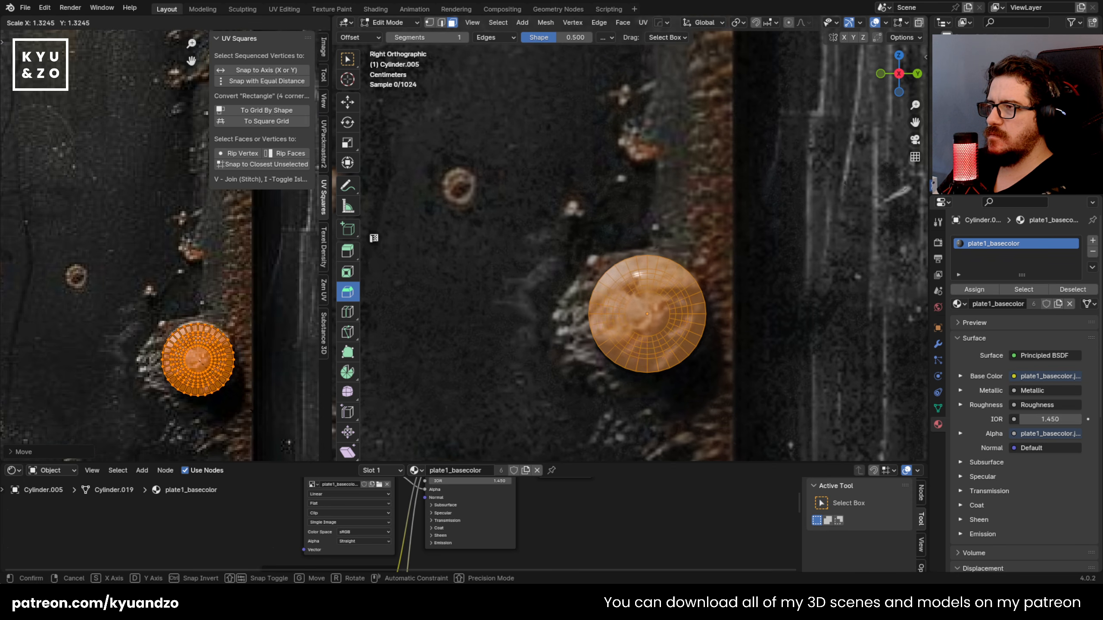
pyautogui.click(247, 410)
pyautogui.press('g')
pyautogui.click(249, 409)
pyautogui.press('Tab')
# Step: Duplicate the right-edge middle rivet about 0.564 m down and move the copy onto the plate's lower-right corner rivet
pyautogui.scroll(-8, 609, 303)
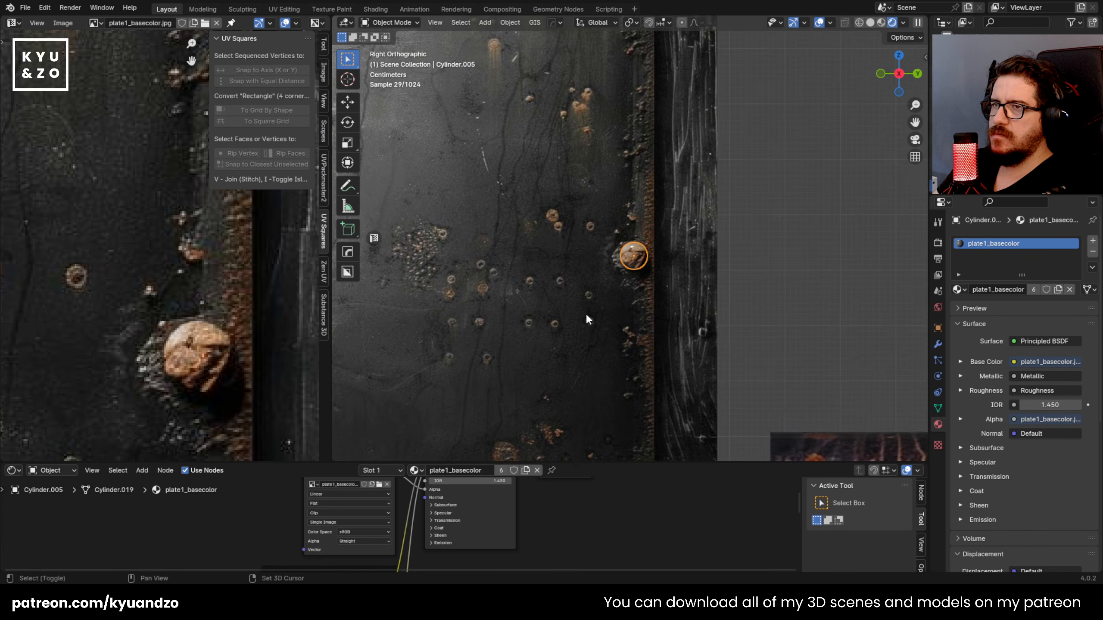
pyautogui.keyDown('shift'); pyautogui.moveTo(588, 319); pyautogui.dragTo(582, 162, button='middle'); pyautogui.keyUp('shift')
pyautogui.hotkey('shift', 'd')
pyautogui.press('a')
pyautogui.click(641, 366)
pyautogui.scroll(5, 633, 228)
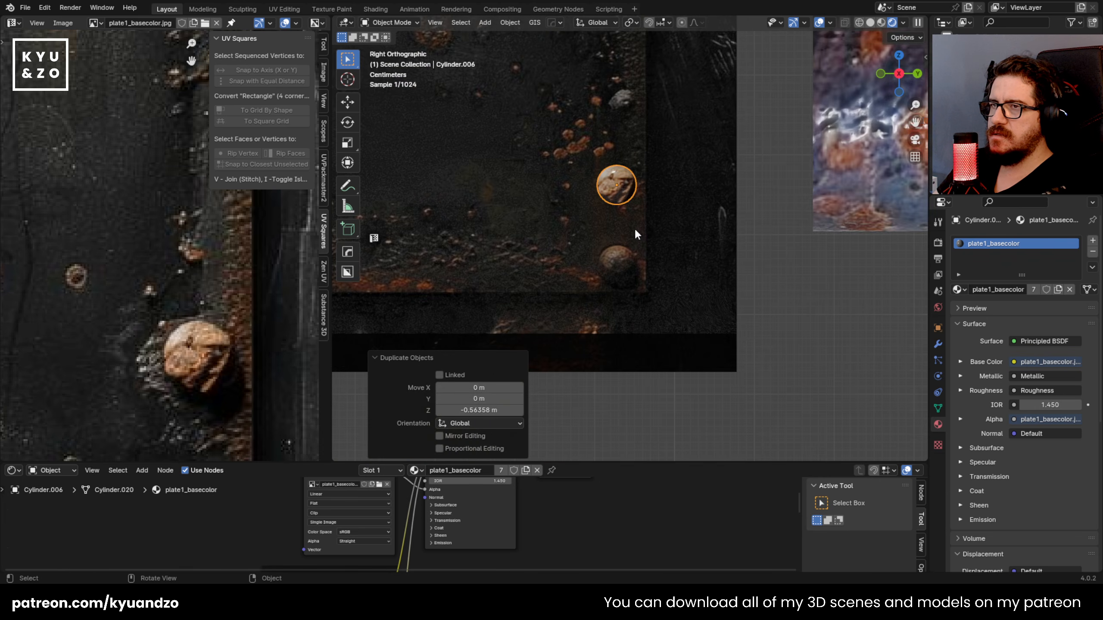
pyautogui.press('g')
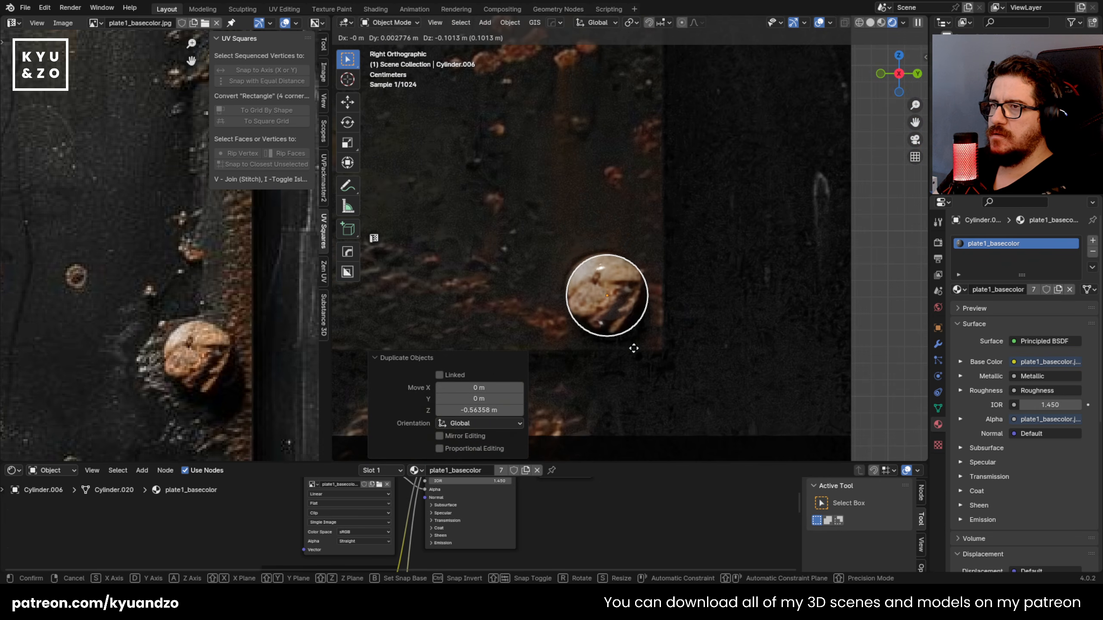
pyautogui.click(636, 348)
# Step: Move the lower-right rivet's UVs down near the photographed corner rivet in the plate texture
pyautogui.press('Tab')
pyautogui.scroll(-3, 522, 320)
pyautogui.scroll(-8, 226, 313)
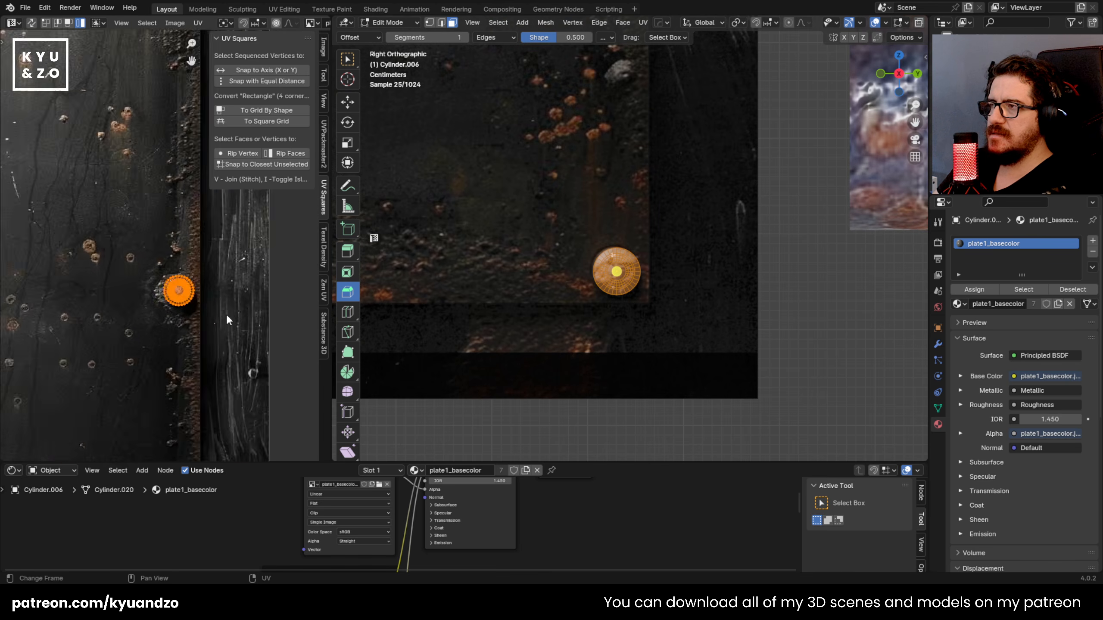
pyautogui.moveTo(206, 350); pyautogui.dragTo(220, 235, button='middle')
pyautogui.scroll(1, 238, 219)
pyautogui.press('g')
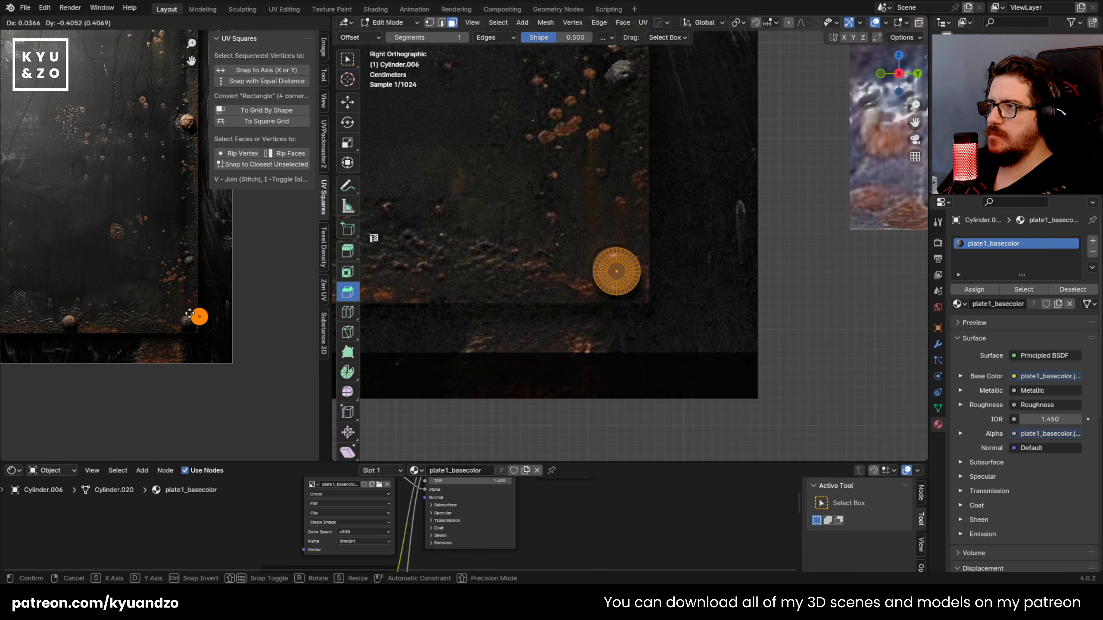
pyautogui.click(187, 331)
pyautogui.scroll(4, 210, 347)
pyautogui.scroll(1, 131, 300)
pyautogui.moveTo(199, 372); pyautogui.dragTo(168, 280, button='middle')
pyautogui.scroll(2, 132, 301)
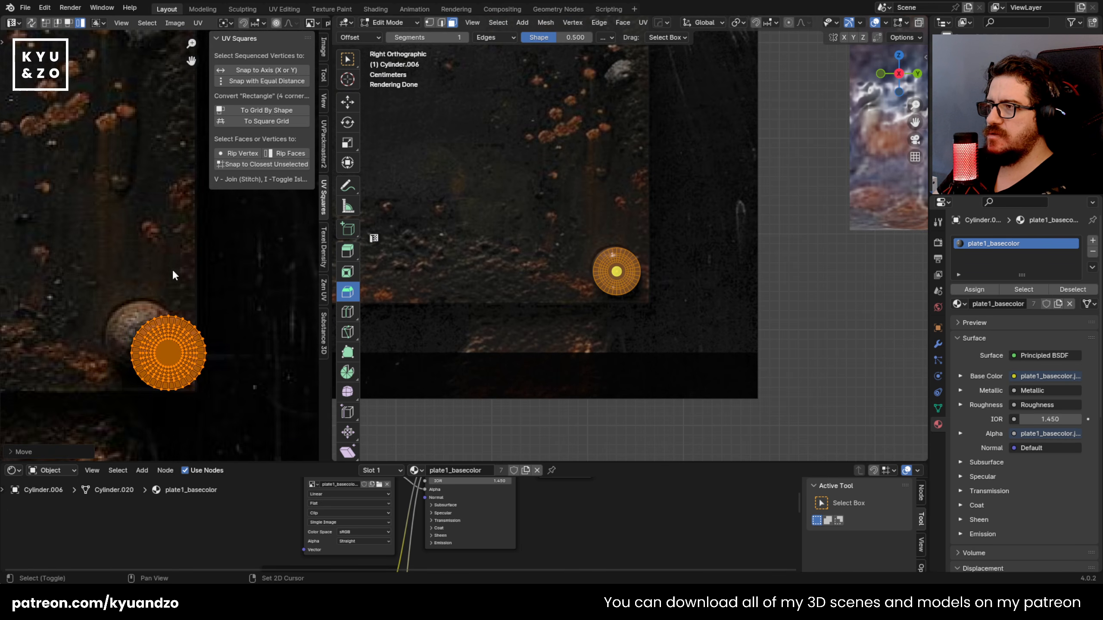
# Step: Align and resize the lower-right rivet's UVs to cover the photographed rivet head
pyautogui.scroll(3, 168, 278)
pyautogui.moveTo(193, 348); pyautogui.dragTo(205, 272, button='middle')
pyautogui.press('g')
pyautogui.press('s')
pyautogui.click(189, 395)
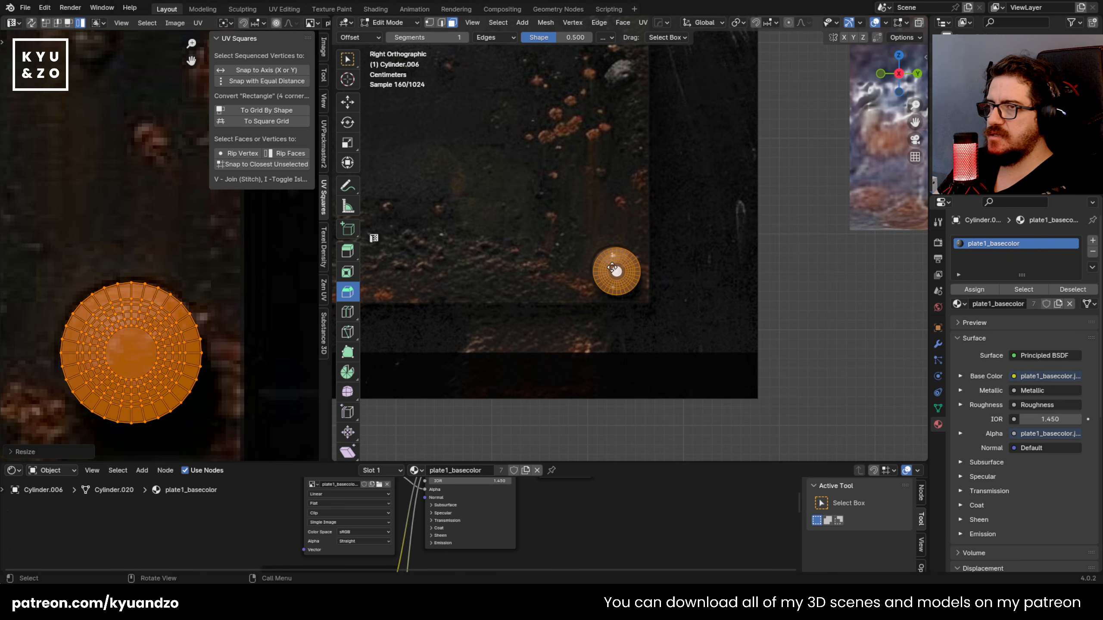
pyautogui.press('Tab')
# Step: Duplicate the lower-right rivet about 0.4 m toward negative Y onto the bottom edge's middle rivet
pyautogui.scroll(-4, 612, 267)
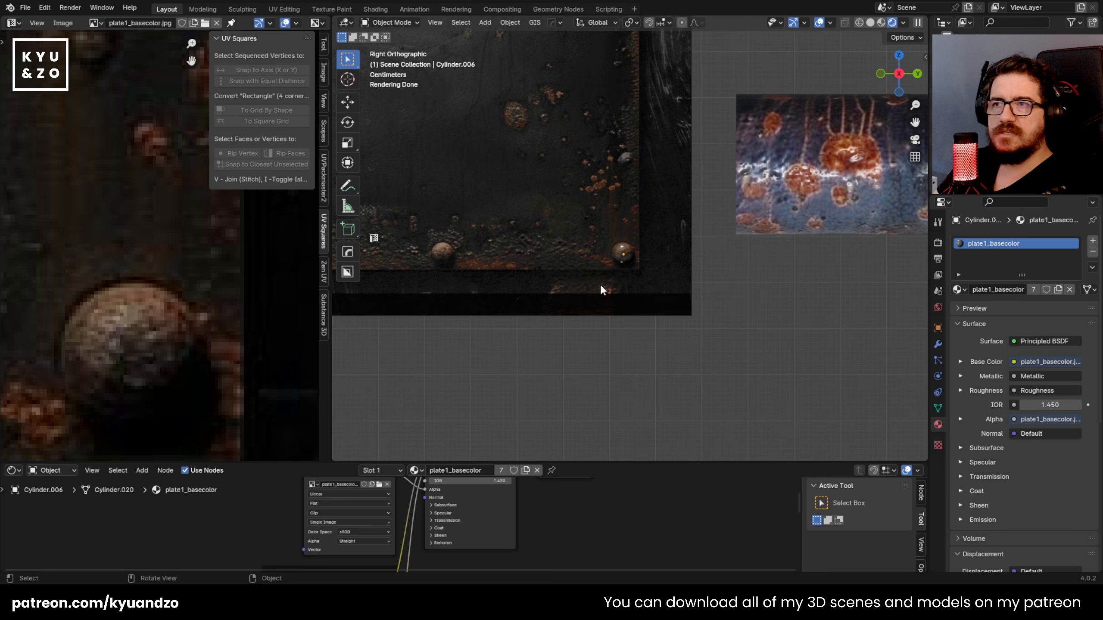
pyautogui.scroll(2, 711, 289)
pyautogui.hotkey('shift', 'd')
pyautogui.click(552, 321)
pyautogui.scroll(3, 680, 163)
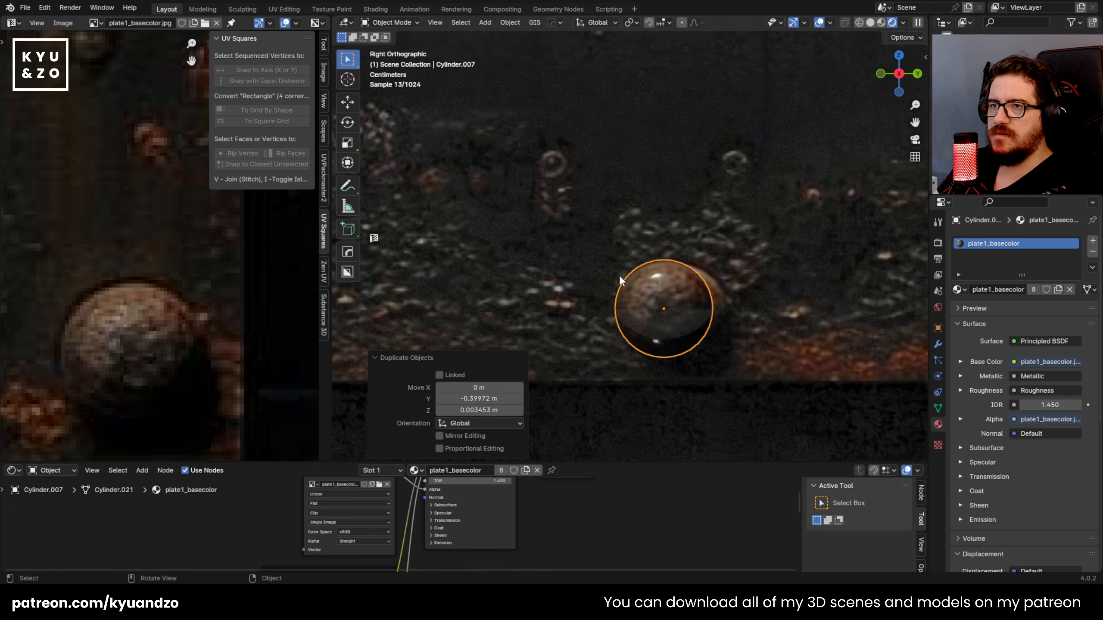
# Step: Scale the bottom middle rivet to 0.940, then reposition and rescale it to match the photographed rivet
pyautogui.press('s')
pyautogui.click(688, 348)
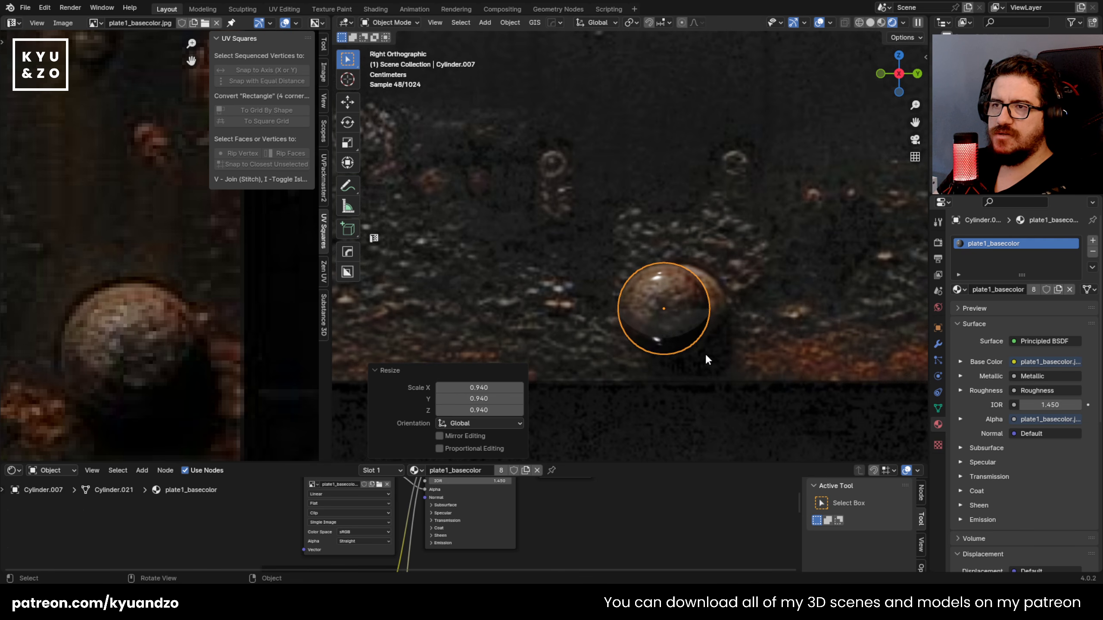
pyautogui.press('g')
pyautogui.click(722, 356)
pyautogui.press('s')
pyautogui.click(728, 360)
pyautogui.click(533, 279)
pyautogui.click(660, 288)
# Step: Move the bottom middle rivet's UVs onto its photographed rivet in the plate texture
pyautogui.press('Tab')
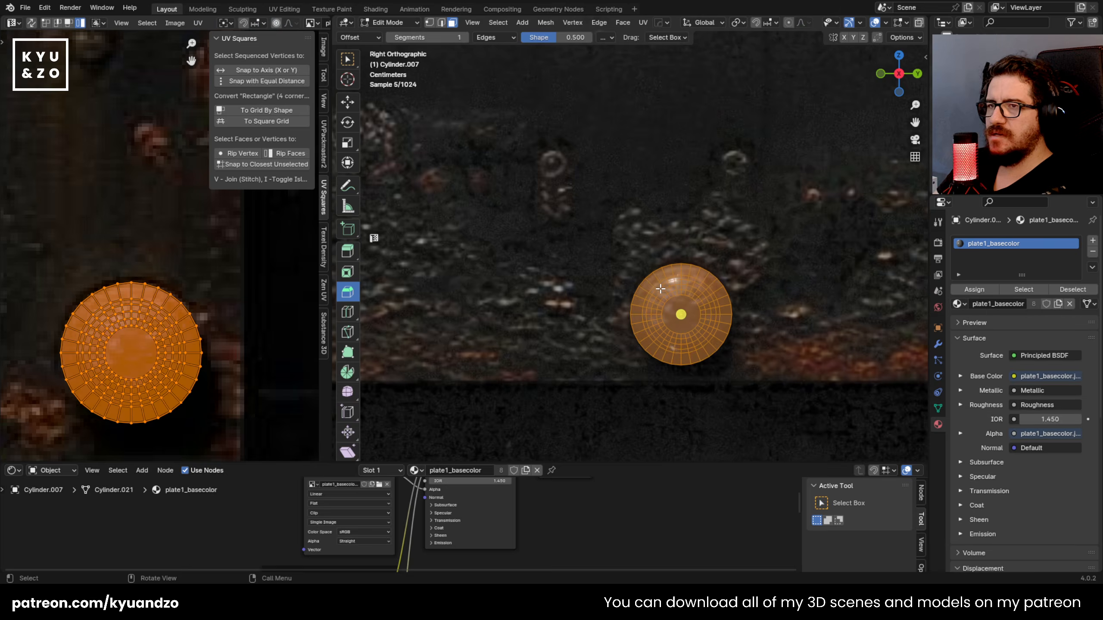
pyautogui.press('Home')
pyautogui.press('g')
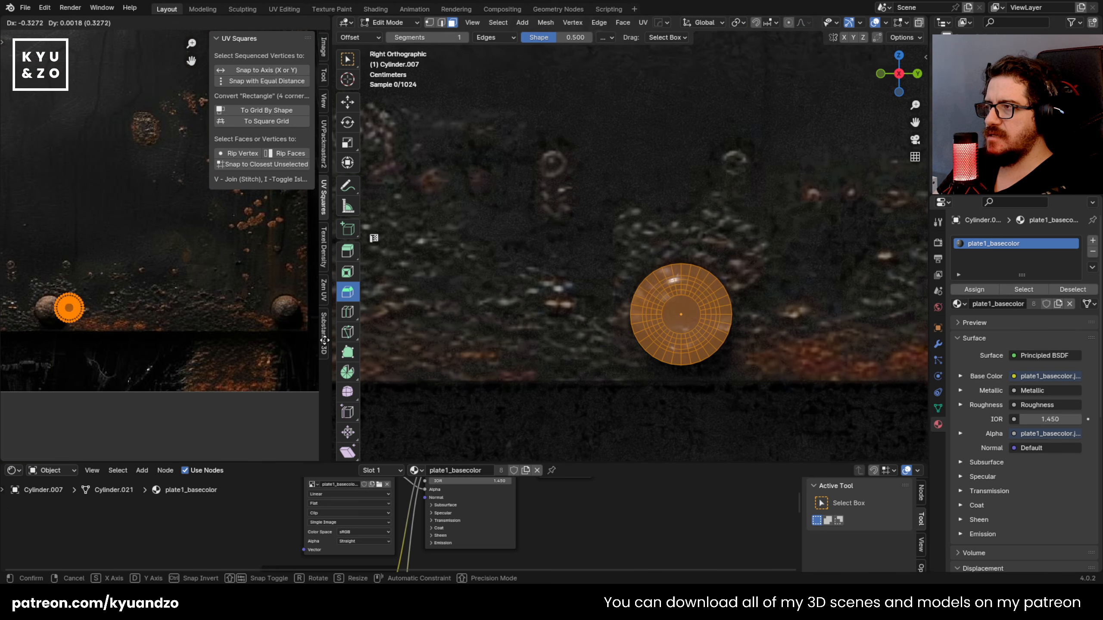
pyautogui.click(324, 341)
pyautogui.scroll(4, 100, 289)
pyautogui.press('g')
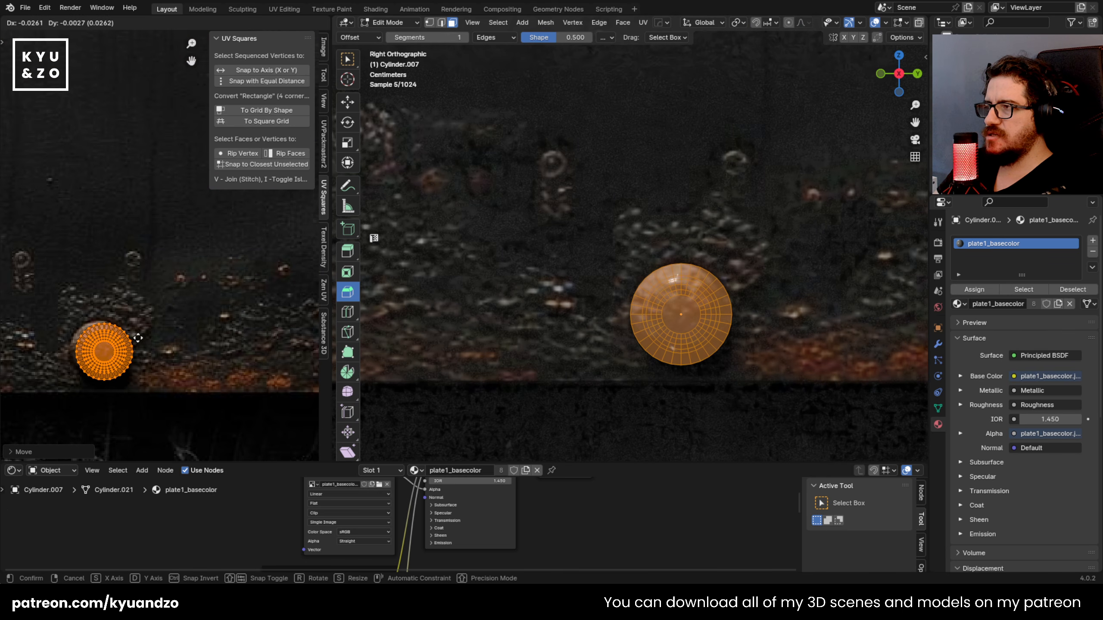
pyautogui.click(133, 337)
pyautogui.press('Tab')
# Step: Duplicate the bottom middle rivet about 0.411 m toward negative Y and position the copy over the lower-left corner rivet
pyautogui.scroll(-7, 597, 259)
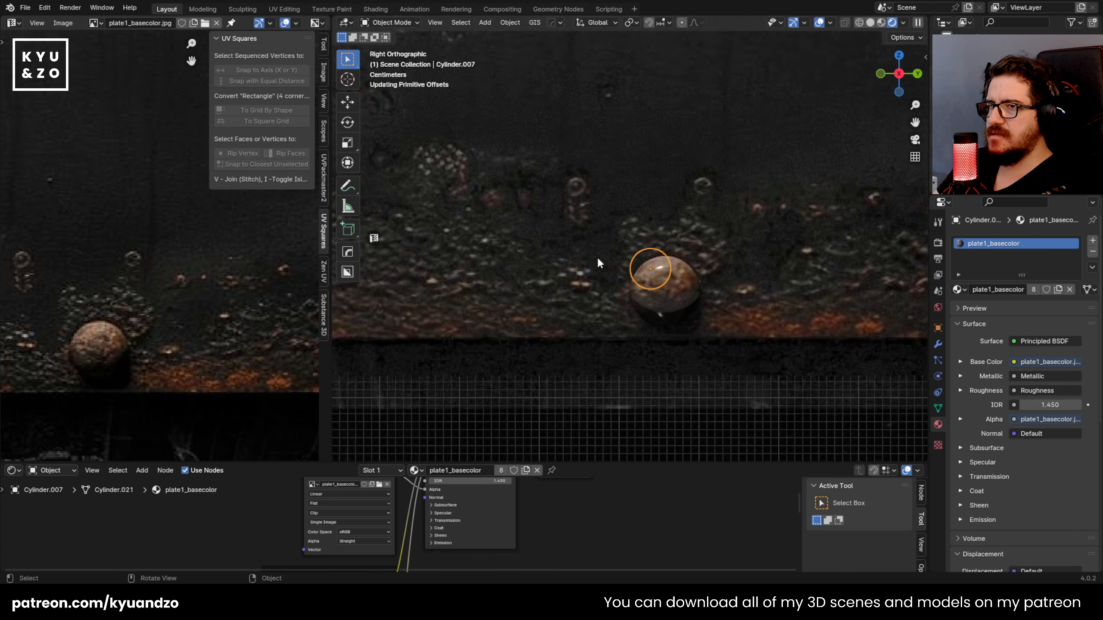
pyautogui.keyDown('shift'); pyautogui.moveTo(567, 219); pyautogui.dragTo(690, 232, button='middle'); pyautogui.keyUp('shift')
pyautogui.hotkey('shift', 'd')
pyautogui.press('x')
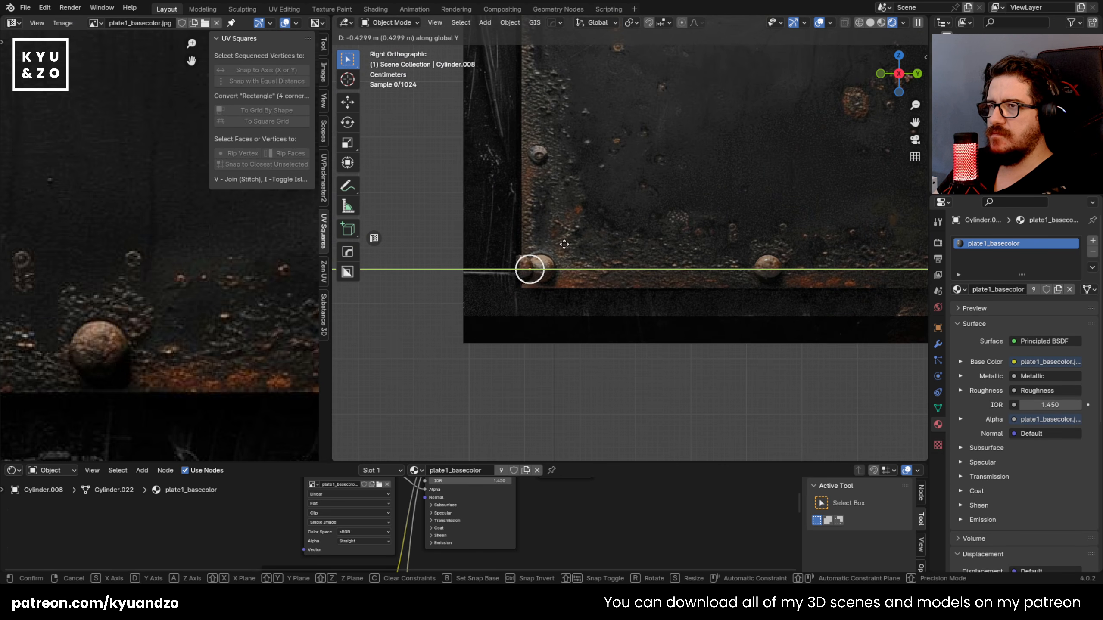
pyautogui.click(573, 243)
pyautogui.scroll(9, 619, 240)
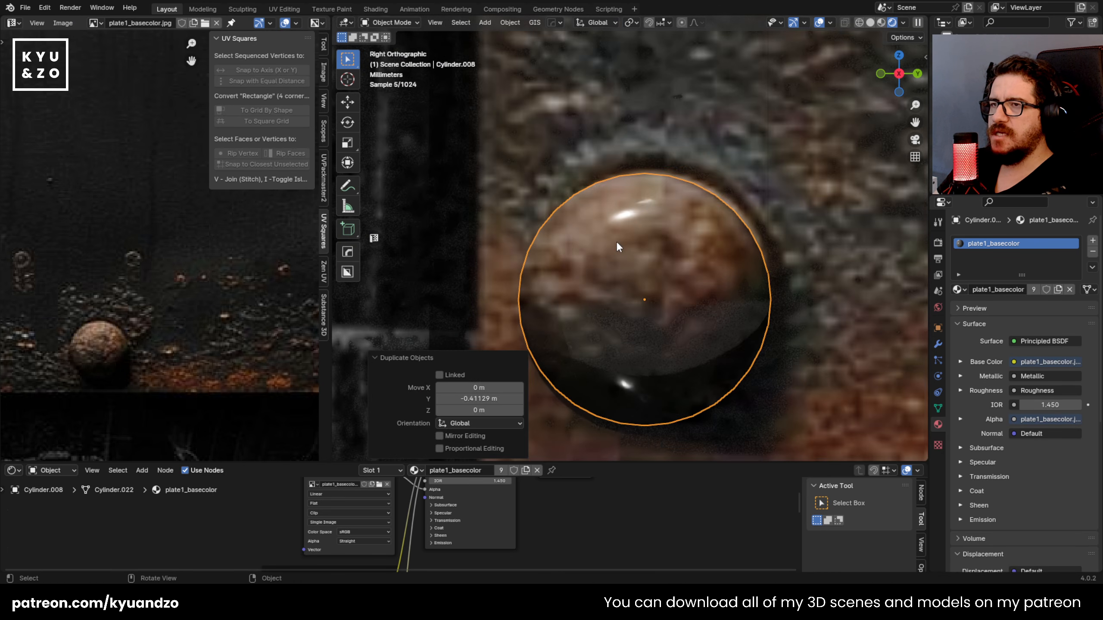
pyautogui.click(535, 268)
pyautogui.click(594, 262)
pyautogui.press('g')
pyautogui.click(606, 278)
# Step: Move the lower-left rivet's UVs onto the photographed corner rivet in the plate texture
pyautogui.press('Tab')
pyautogui.scroll(-5, 100, 302)
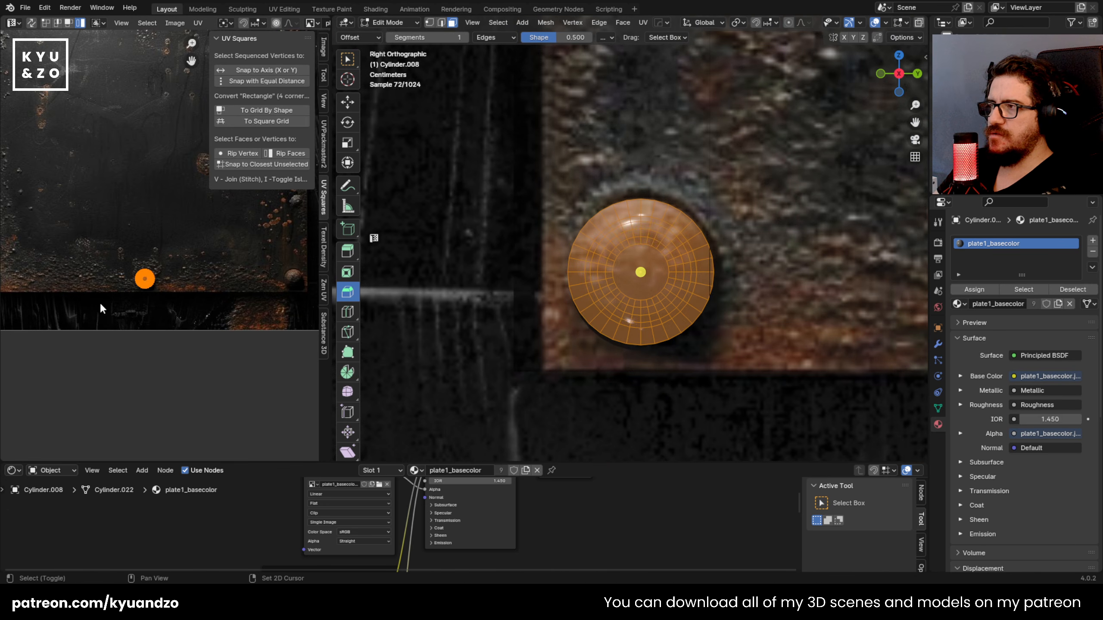
pyautogui.press('g')
pyautogui.click(130, 323)
pyautogui.scroll(6, 164, 338)
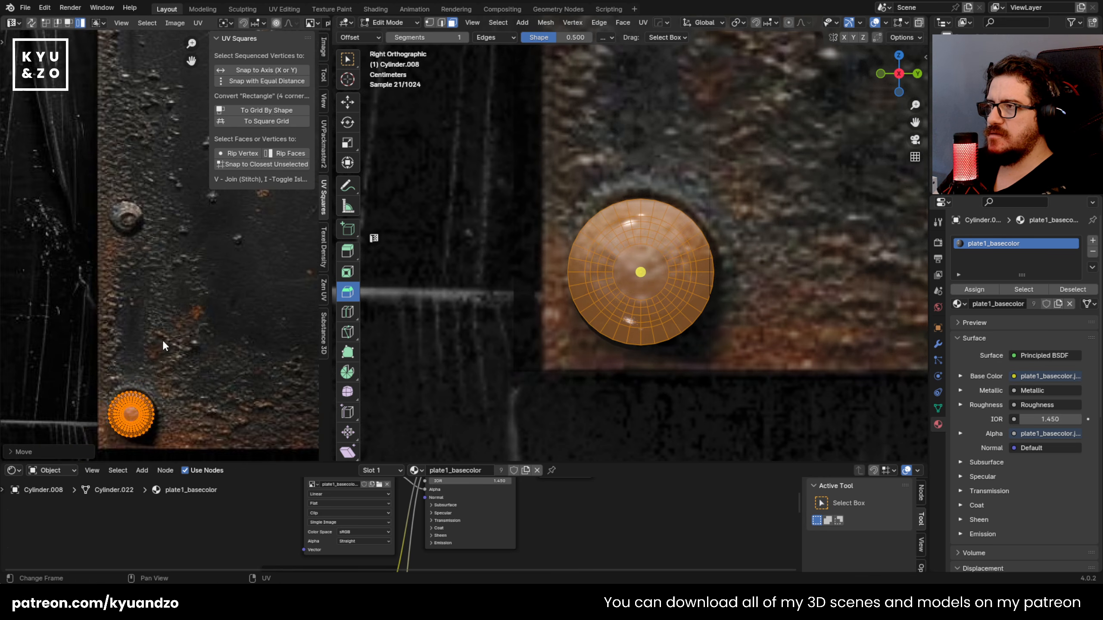
pyautogui.scroll(2, 155, 308)
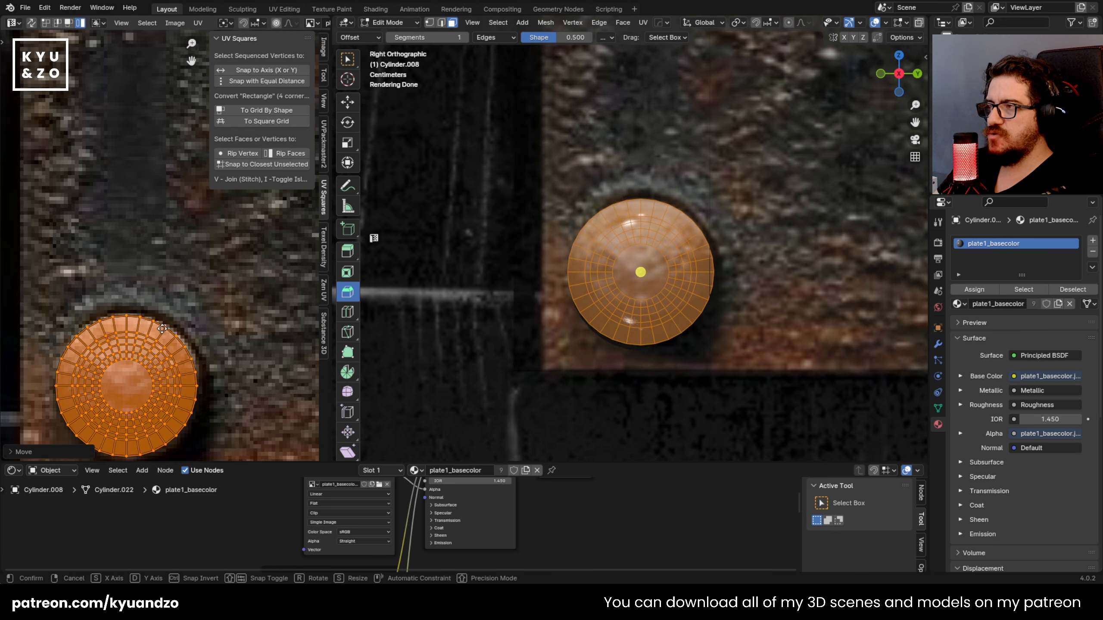
pyautogui.press('Tab')
pyautogui.scroll(-8, 577, 217)
pyautogui.hotkey('shift', 'd')
pyautogui.press('z')
pyautogui.click(623, 117)
pyautogui.keyDown('shift'); pyautogui.moveTo(623, 114); pyautogui.dragTo(599, 331, button='middle'); pyautogui.keyUp('shift')
pyautogui.scroll(-2, 597, 321)
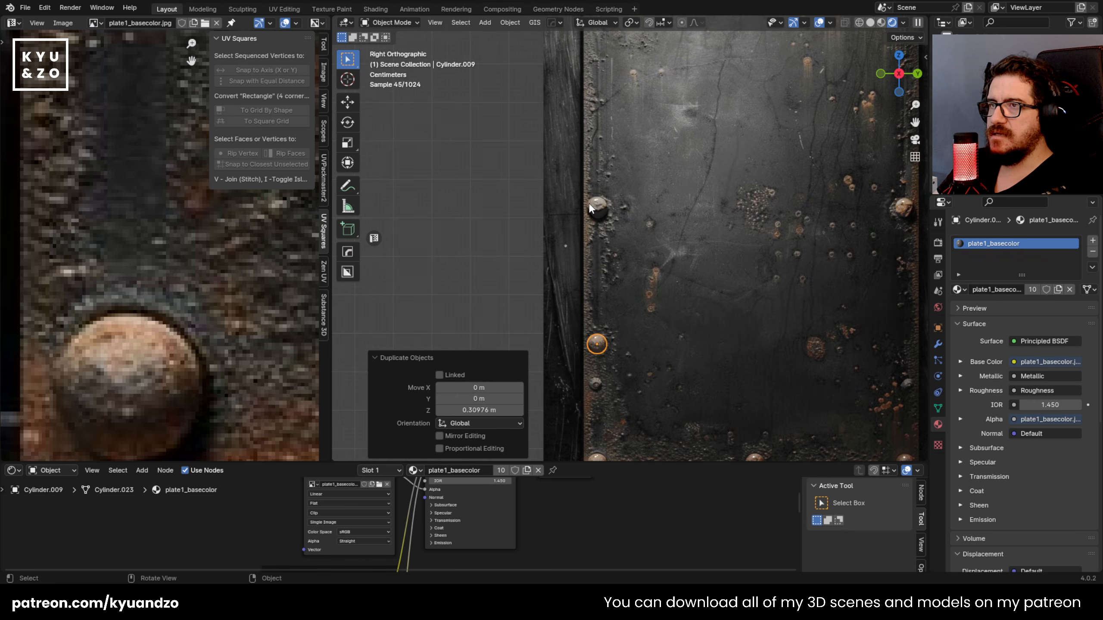
pyautogui.click(589, 205)
pyautogui.click(592, 347)
pyautogui.press('Delete')
# Step: Select the metal plate together with all its rivets and join them into one object
pyautogui.scroll(-4, 594, 349)
pyautogui.moveTo(644, 216); pyautogui.dragTo(570, 96, button='middle')
pyautogui.moveTo(567, 93); pyautogui.dragTo(708, 352)
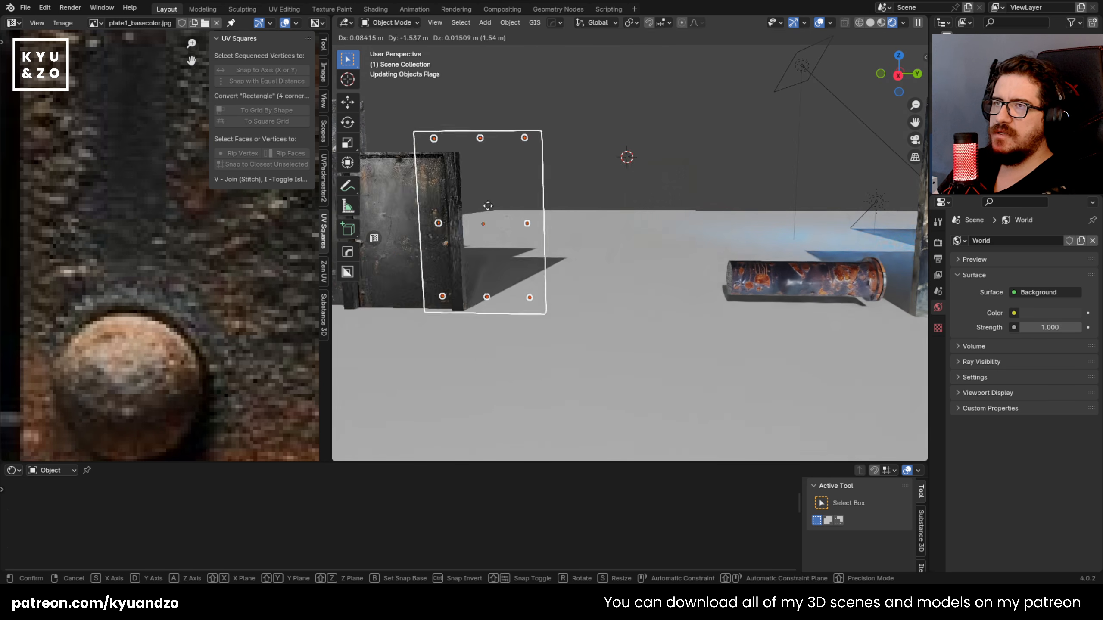
pyautogui.click(599, 171)
pyautogui.hotkey('ctrl', 'j')
pyautogui.click(526, 140)
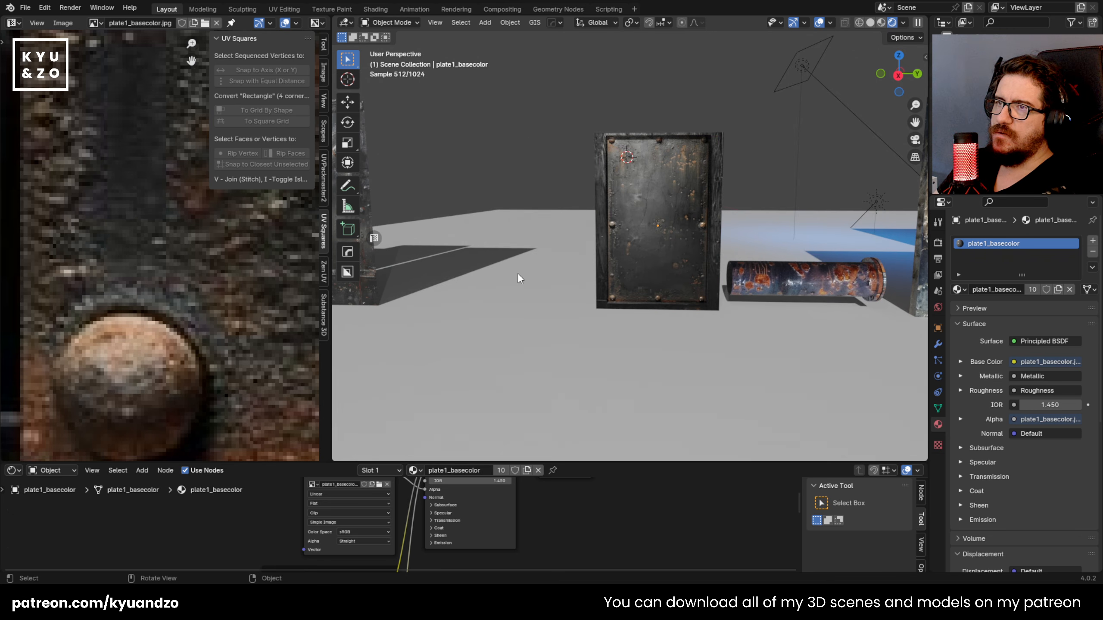
pyautogui.press('r')
pyautogui.press('z')
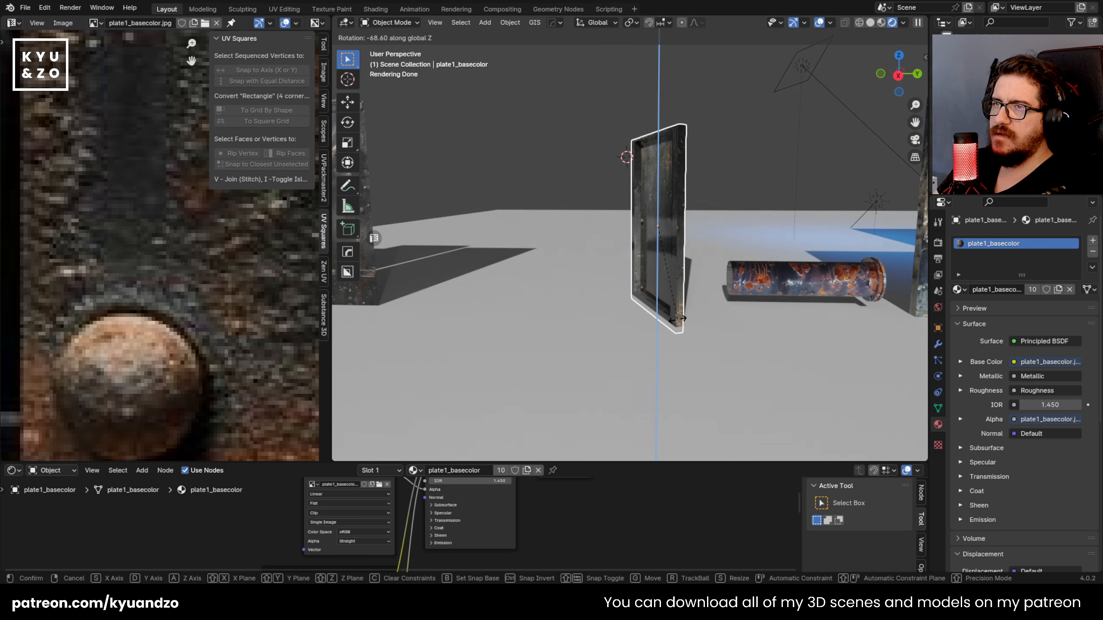
pyautogui.click(606, 175)
# Step: Move the plate2_basecolor plane about 1.92 m along Y, placing it beside the finished metal plate
pyautogui.scroll(-5, 577, 252)
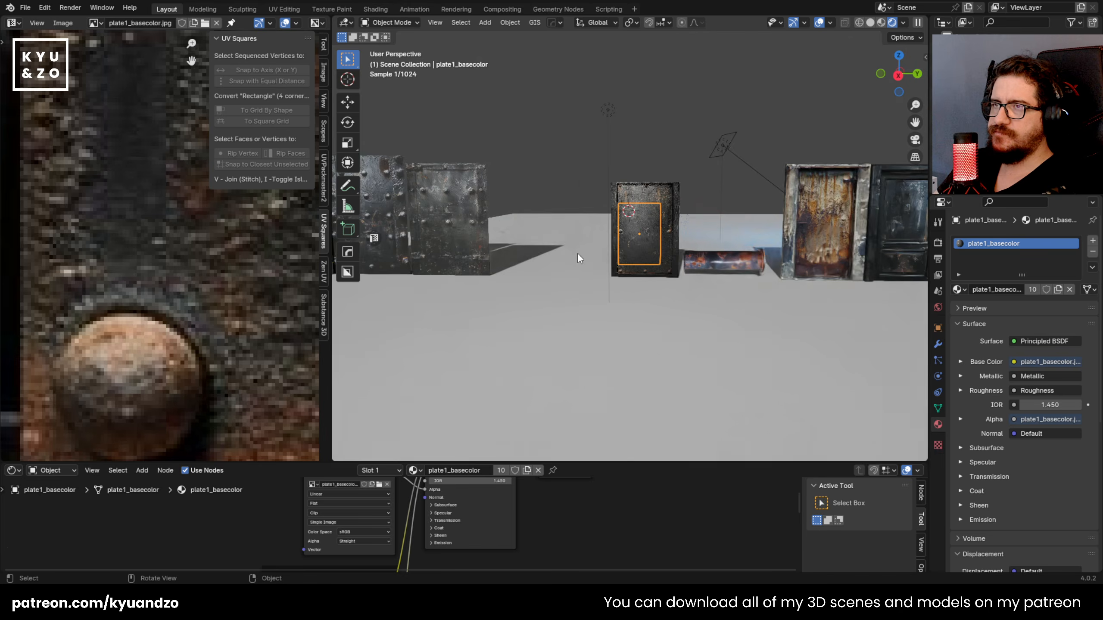
pyautogui.scroll(11, 569, 218)
pyautogui.scroll(-7, 521, 229)
pyautogui.keyDown('shift'); pyautogui.moveTo(518, 216); pyautogui.dragTo(514, 249, button='middle'); pyautogui.keyUp('shift')
pyautogui.click(530, 268)
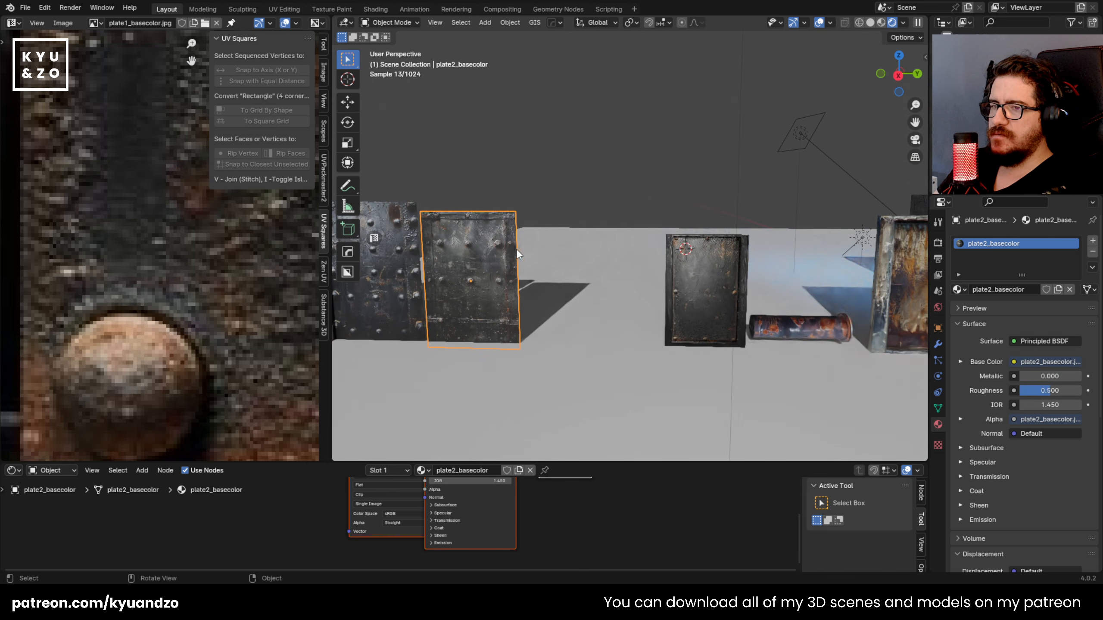
pyautogui.scroll(3, 514, 249)
pyautogui.press('g')
pyautogui.press('d')
pyautogui.click(721, 303)
pyautogui.press('g')
pyautogui.press('z')
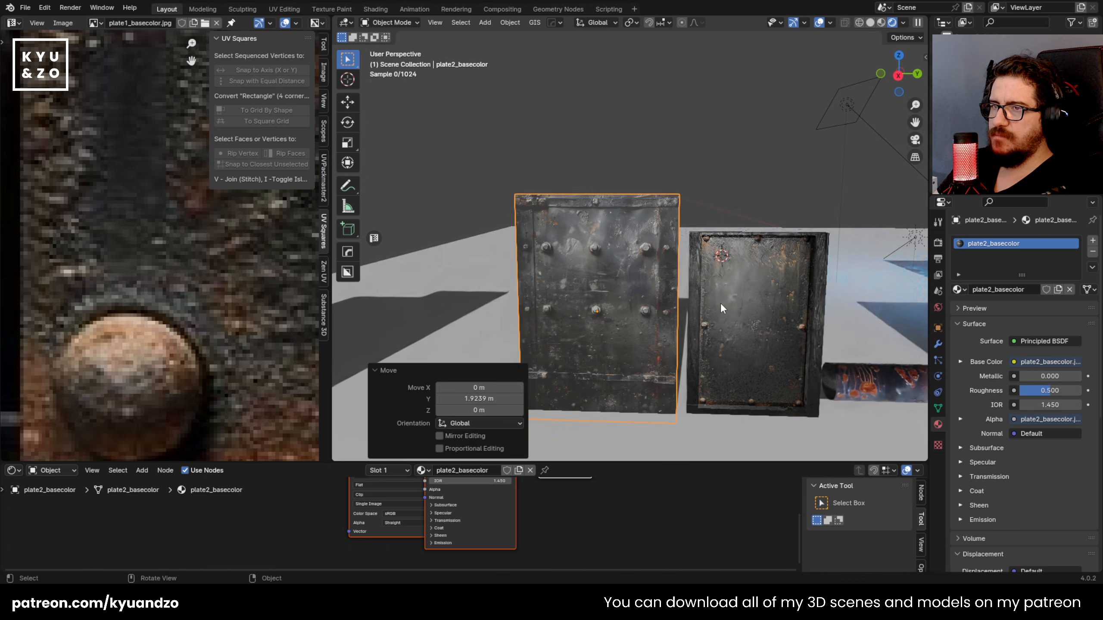
pyautogui.rightClick(720, 291)
# Step: Move the plate3_basecolor plane about 1.91 m along Y, placing it beside the plate2_basecolor plane
pyautogui.scroll(-6, 686, 195)
pyautogui.scroll(3, 492, 277)
pyautogui.click(493, 260)
pyautogui.moveTo(493, 260)
pyautogui.keyDown('shift'); pyautogui.mouseDown(button='middle')
pyautogui.moveTo(531, 245)
pyautogui.moveTo(510, 252)
pyautogui.mouseUp(button='middle'); pyautogui.keyUp('shift')
pyautogui.scroll(2, 521, 242)
pyautogui.scroll(1, 390, 275)
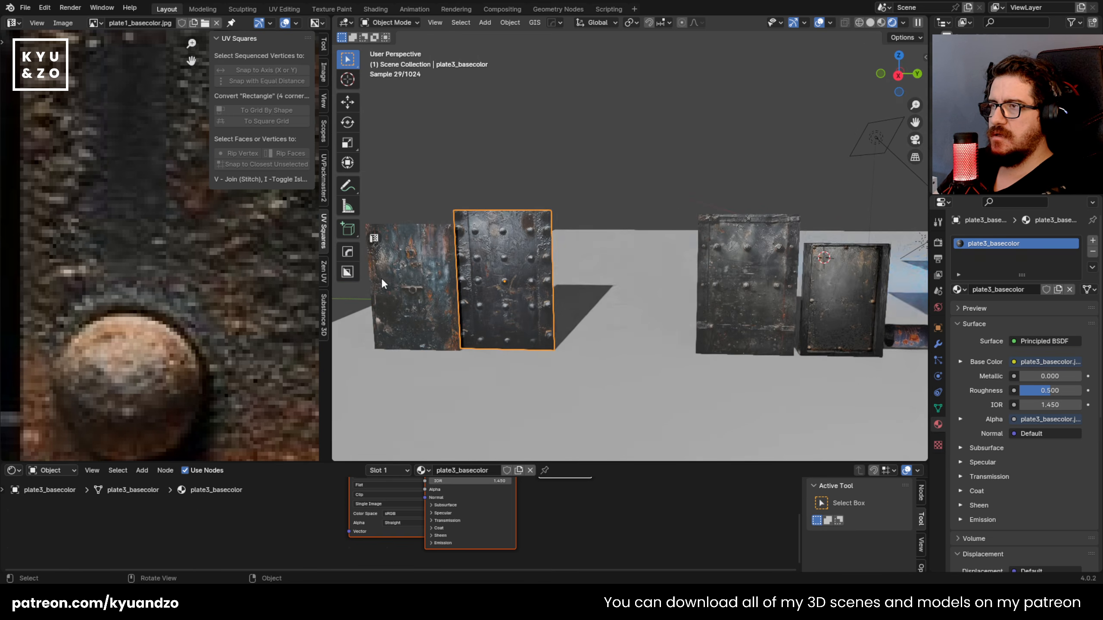
pyautogui.click(516, 257)
pyautogui.press('g')
pyautogui.press('d')
pyautogui.click(655, 260)
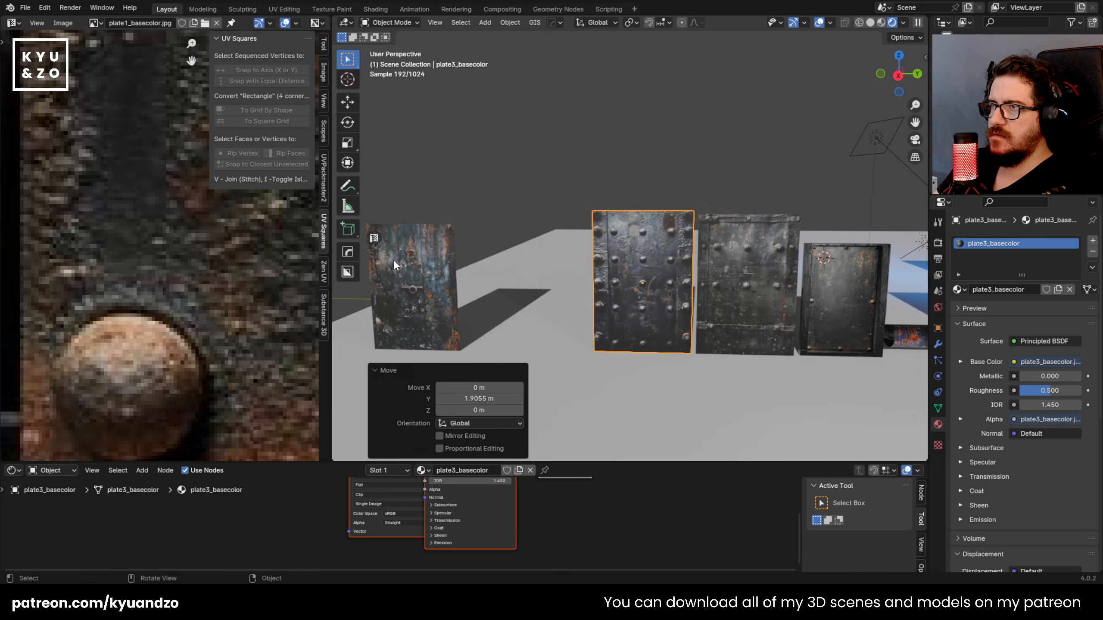
# Step: Move the plate4_basecolor plane along Y until it stands next to the plate3_basecolor plane
pyautogui.click(397, 263)
pyautogui.press('g')
pyautogui.press('d')
pyautogui.click(525, 263)
pyautogui.press('g')
pyautogui.press('a')
pyautogui.click(565, 269)
# Step: Shift the plate4_basecolor plane about -0.071 m along X to line it up with the neighbouring plates
pyautogui.moveTo(557, 131); pyautogui.dragTo(582, 259, button='middle')
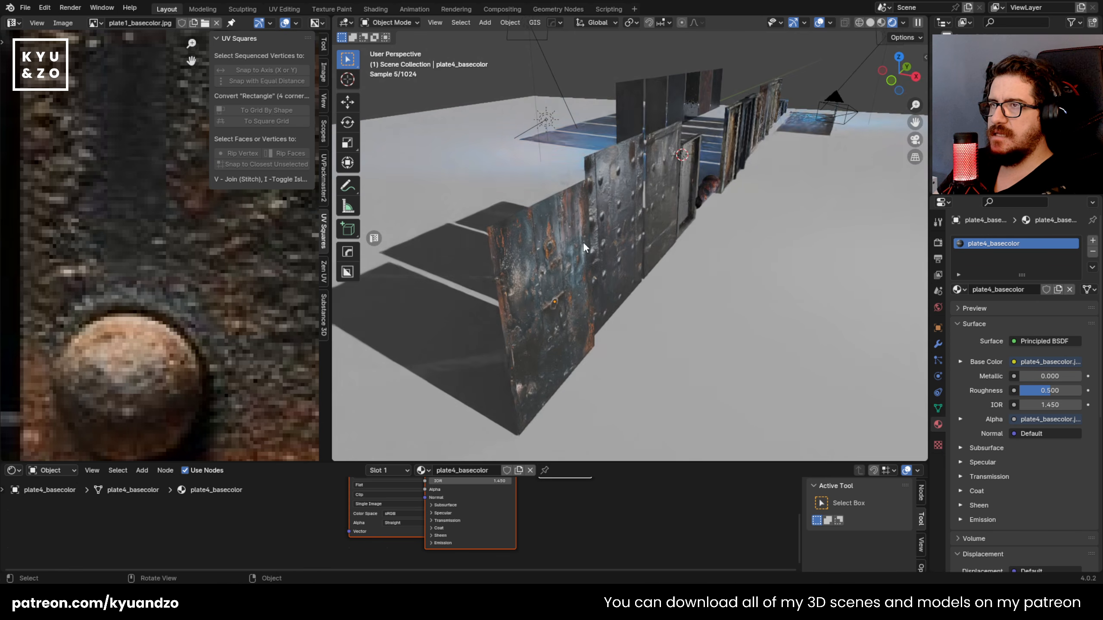
pyautogui.press('g')
pyautogui.press('y')
pyautogui.press('x')
pyautogui.click(573, 263)
# Step: Walk through the scene to examine the row of plates, doors, windows and background texture planes
pyautogui.hotkey('shift', '`')
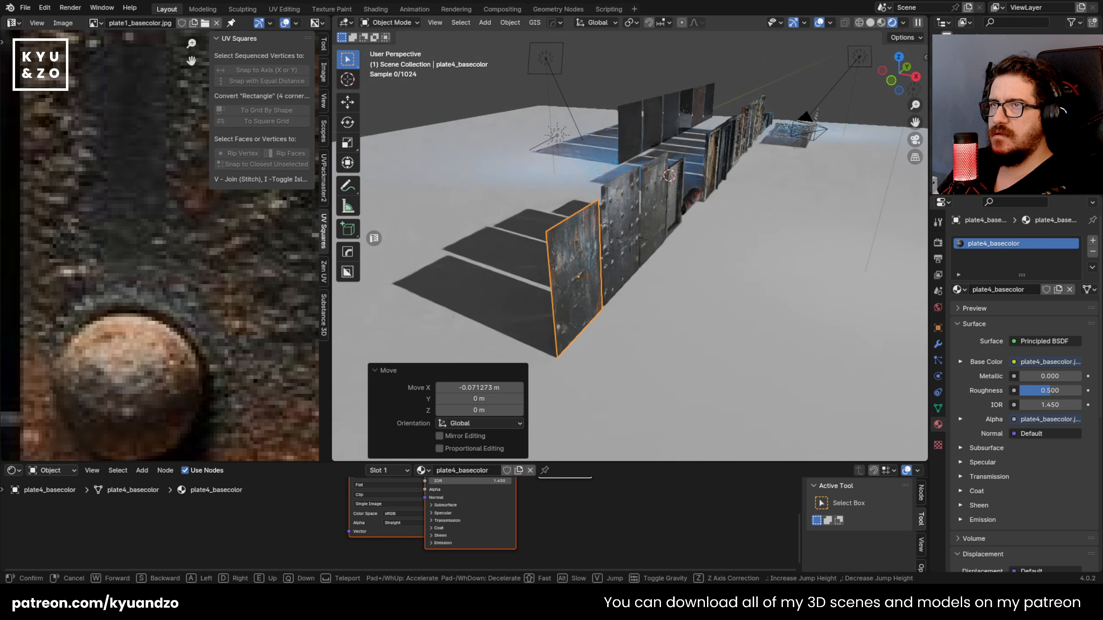
pyautogui.press('s')
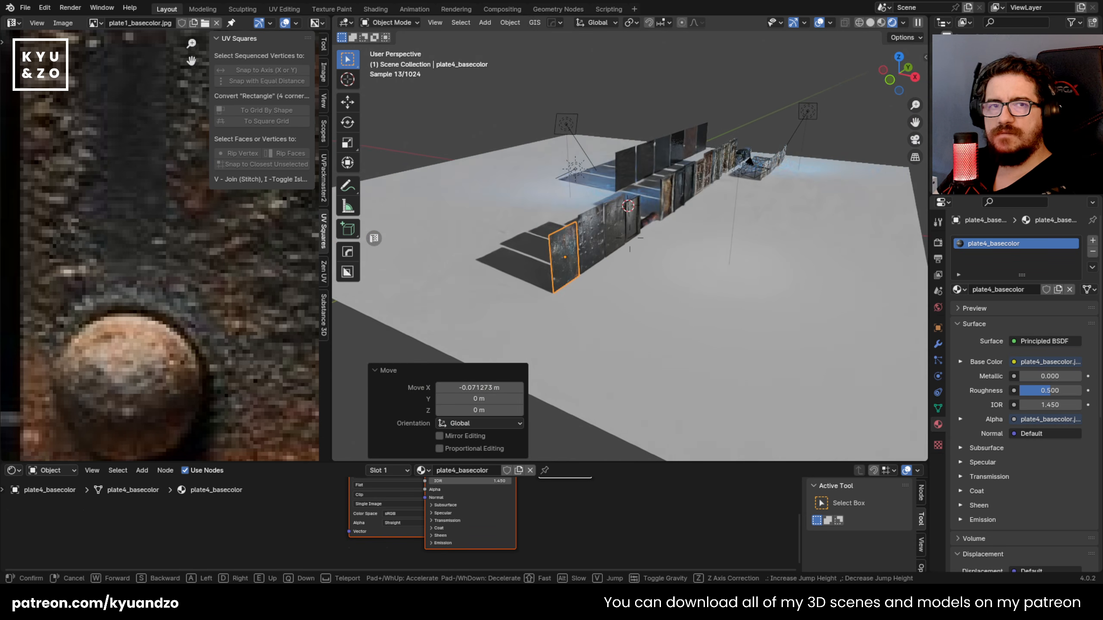
pyautogui.press('w')
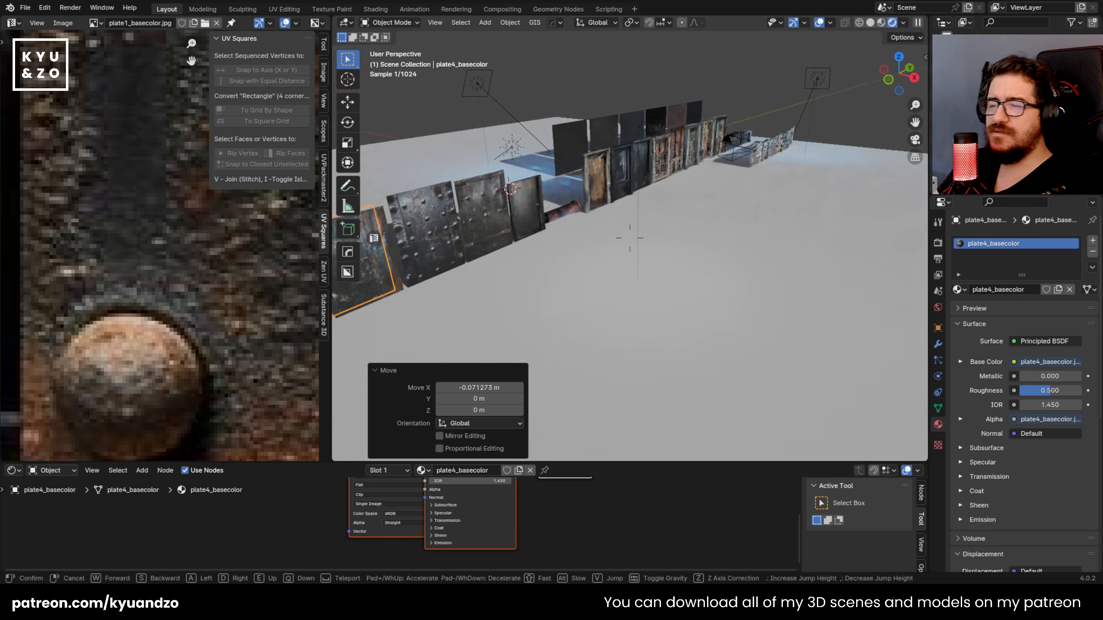
pyautogui.press('w')
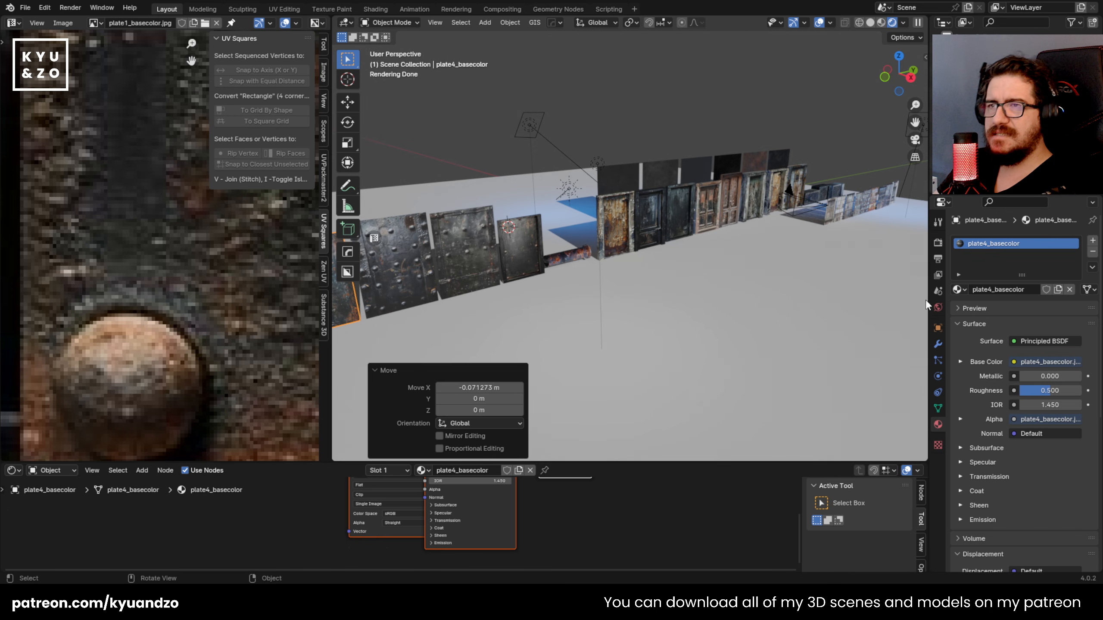
pyautogui.hotkey('shift', '`')
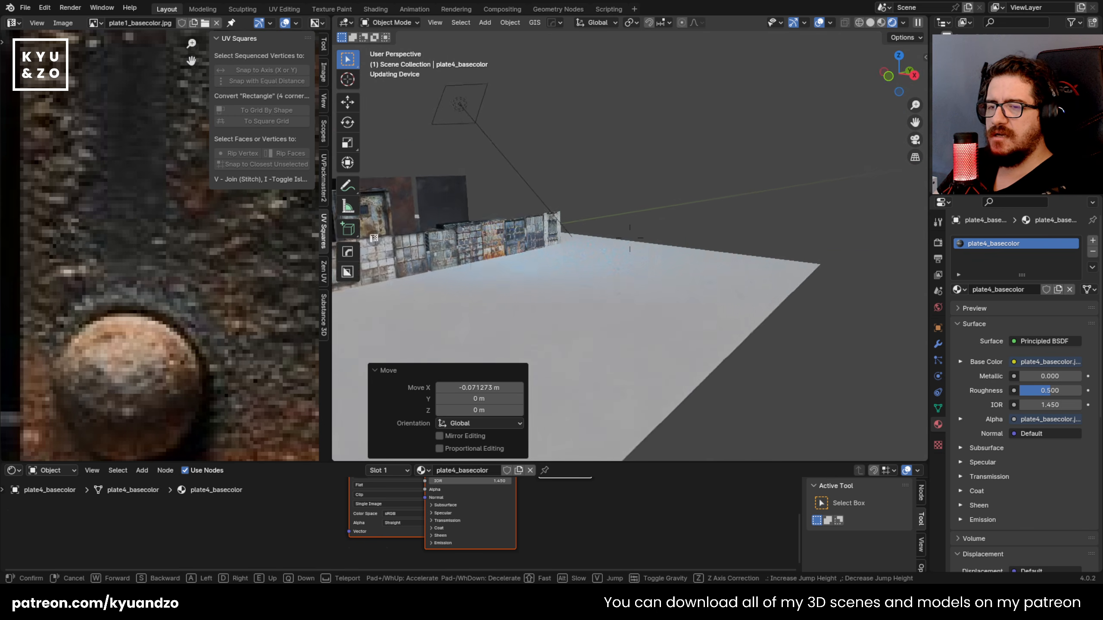
pyautogui.press('w')
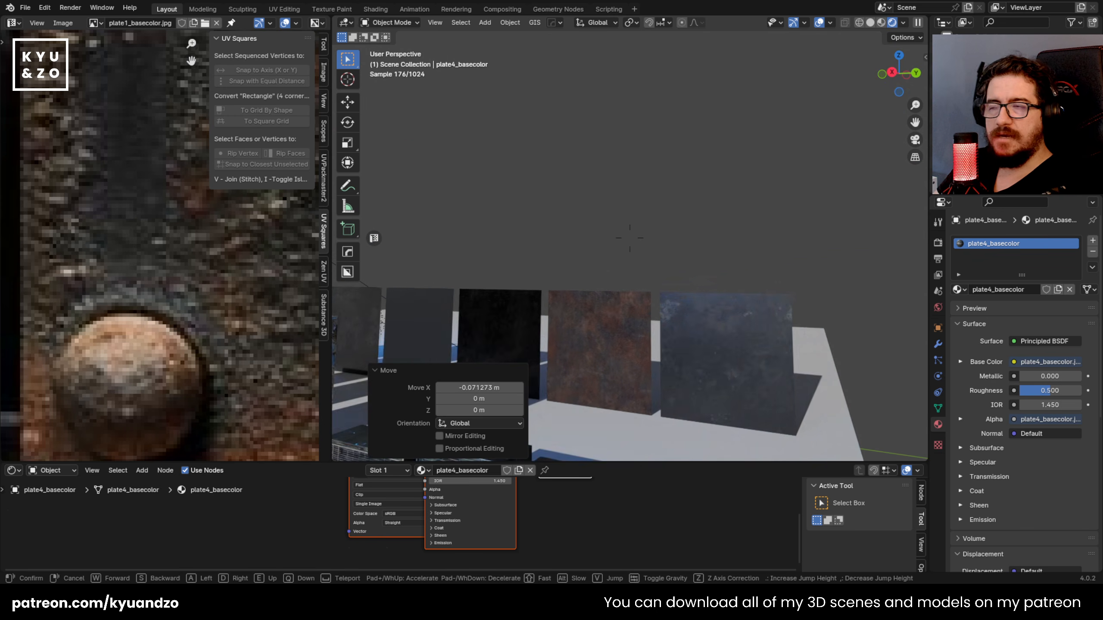
pyautogui.press('w')
pyautogui.press('a')
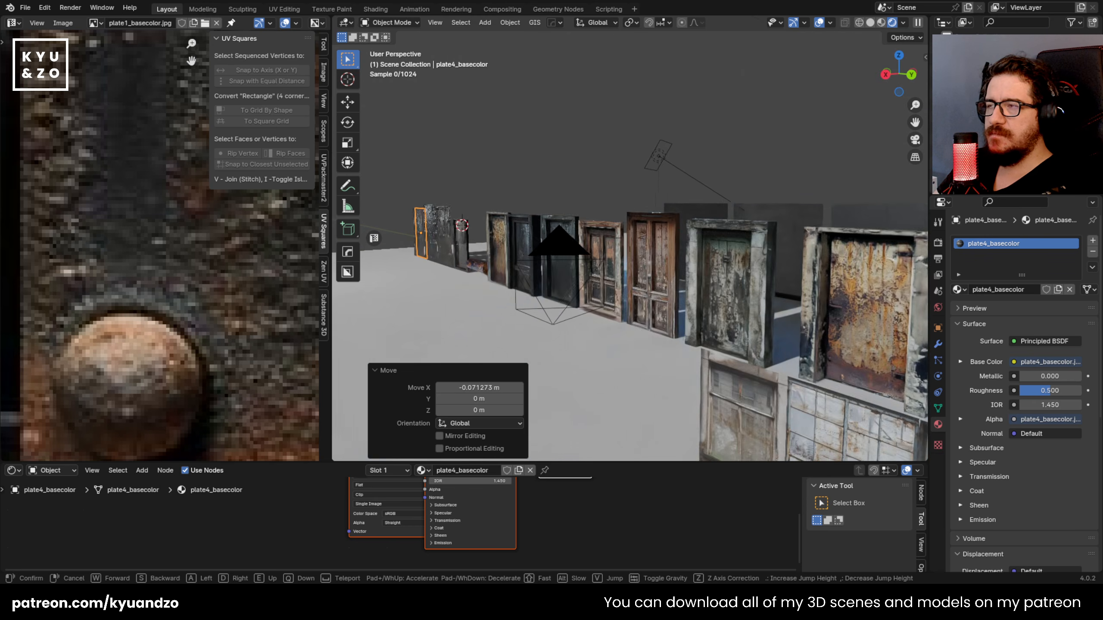
pyautogui.press('w')
pyautogui.press('a')
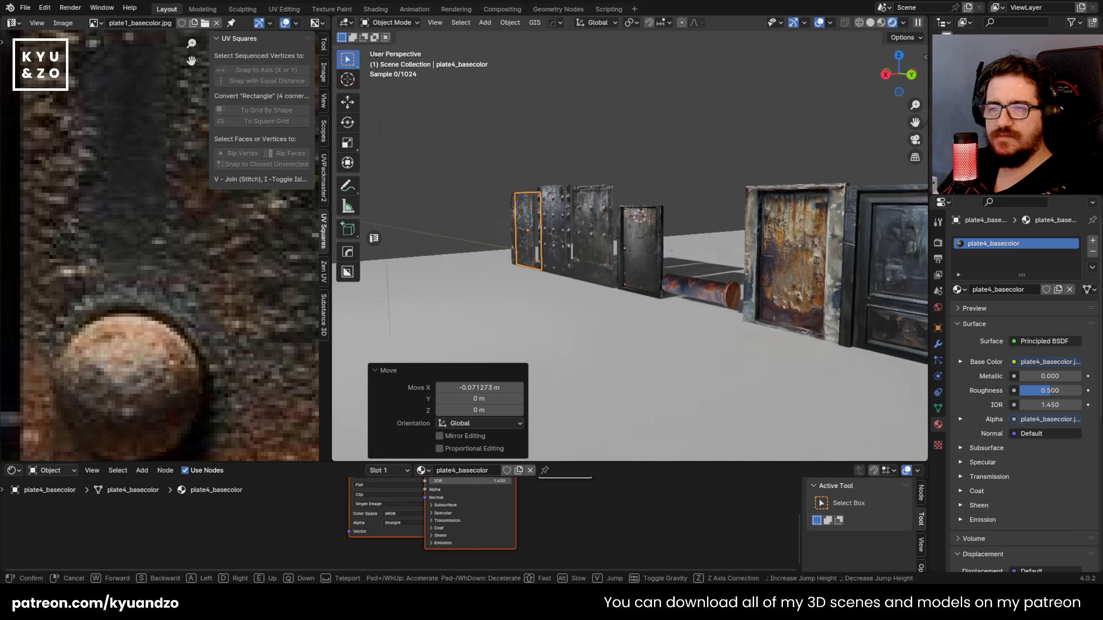
pyautogui.press('w')
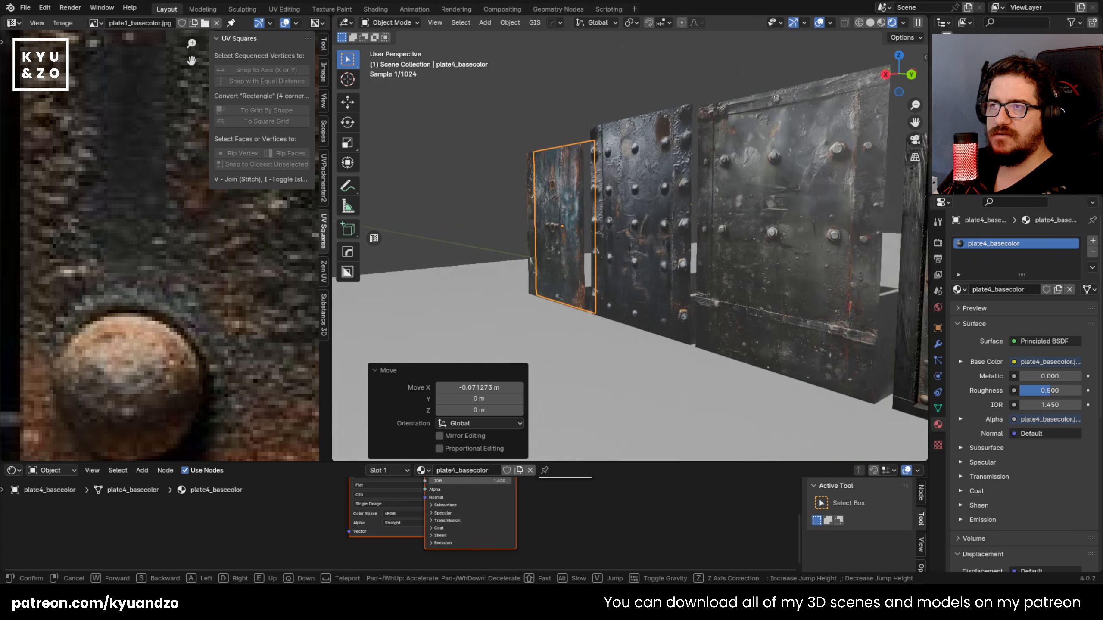
pyautogui.press('e')
pyautogui.press('w')
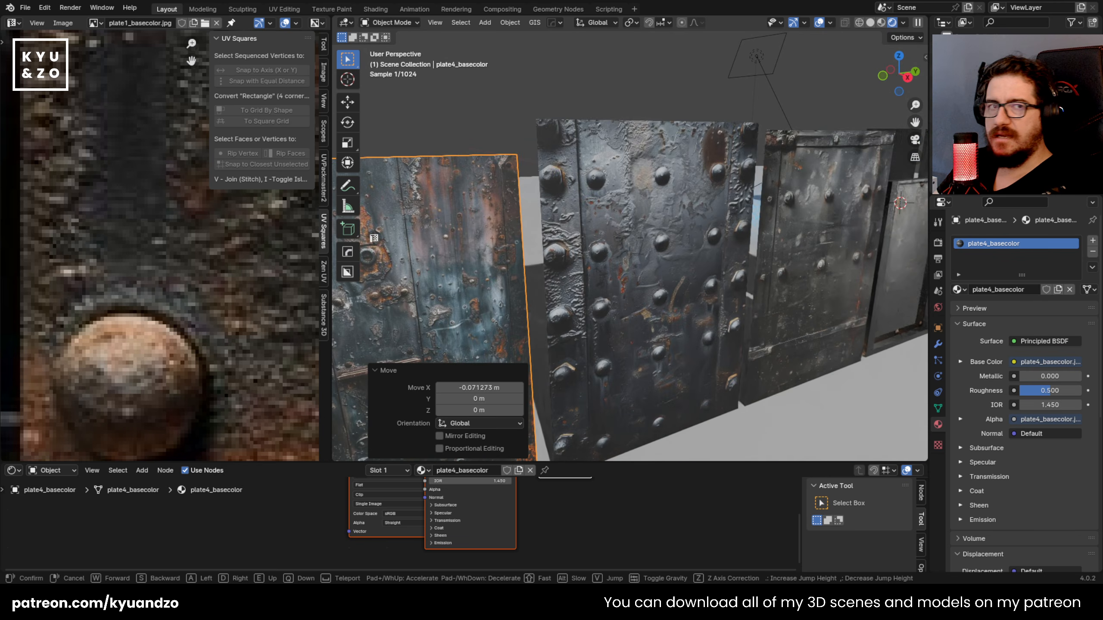
pyautogui.press('s')
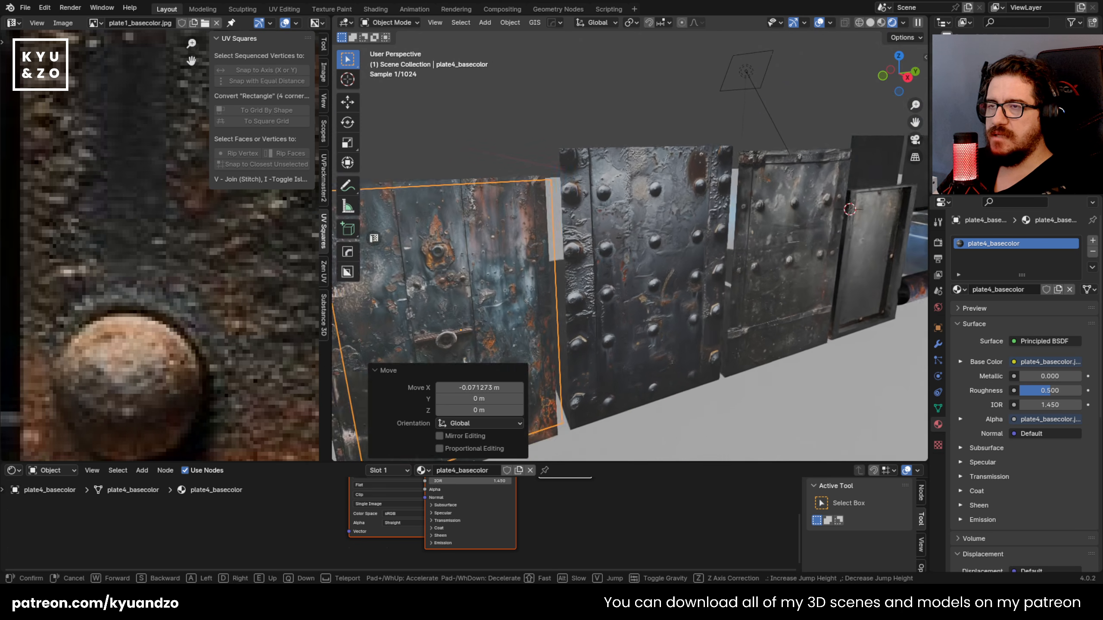
pyautogui.press('w')
pyautogui.click(630, 238)
# Step: Walk past the metal plates to compare the flat plate planes with the modelled plate up close
pyautogui.click(553, 207)
pyautogui.hotkey('shift', '`')
pyautogui.press('d')
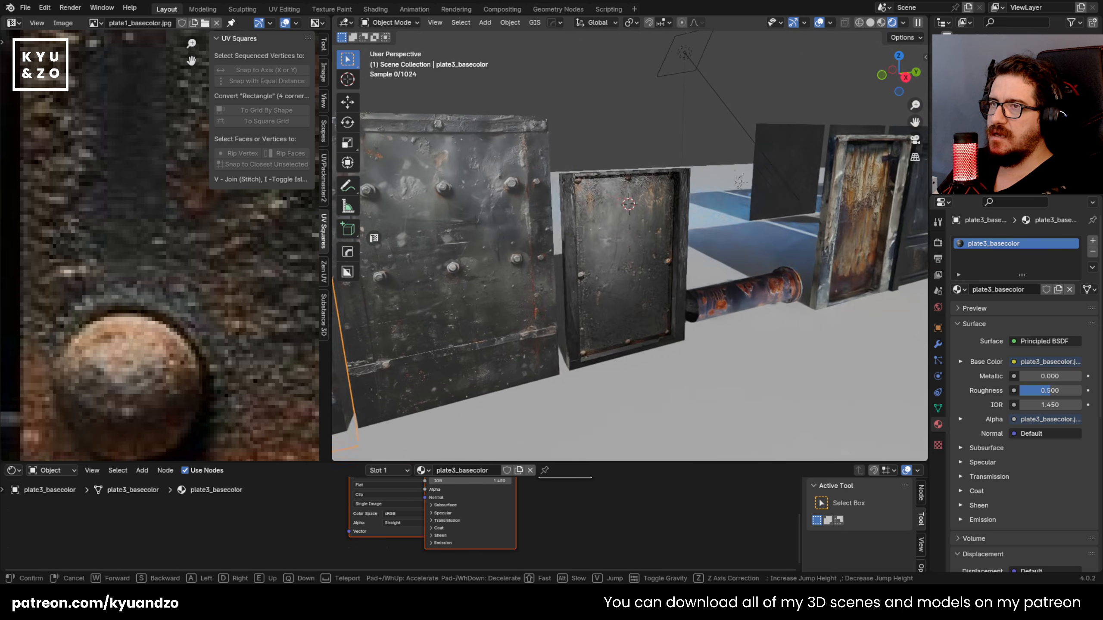
pyautogui.press('s')
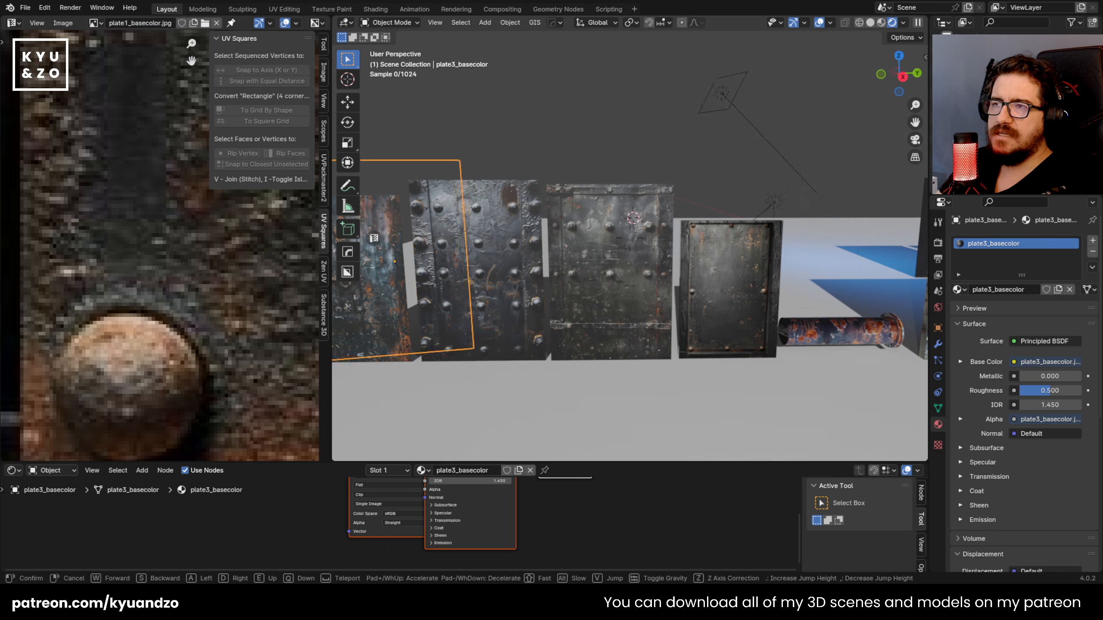
pyautogui.rightClick(552, 206)
pyautogui.hotkey('shift', '`')
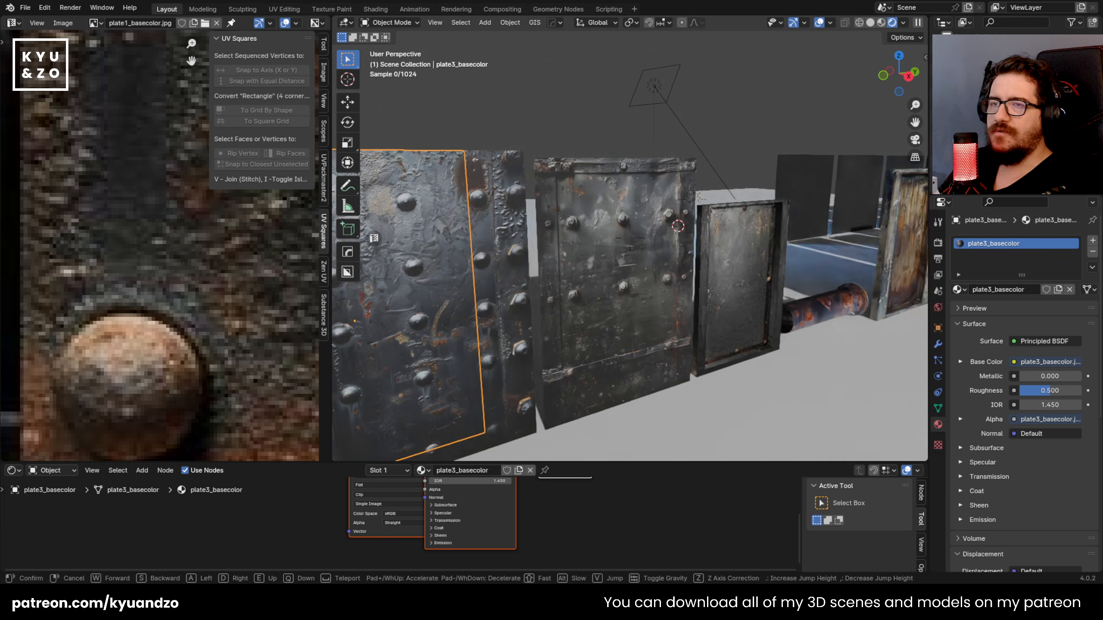
pyautogui.press('d')
pyautogui.press('d')
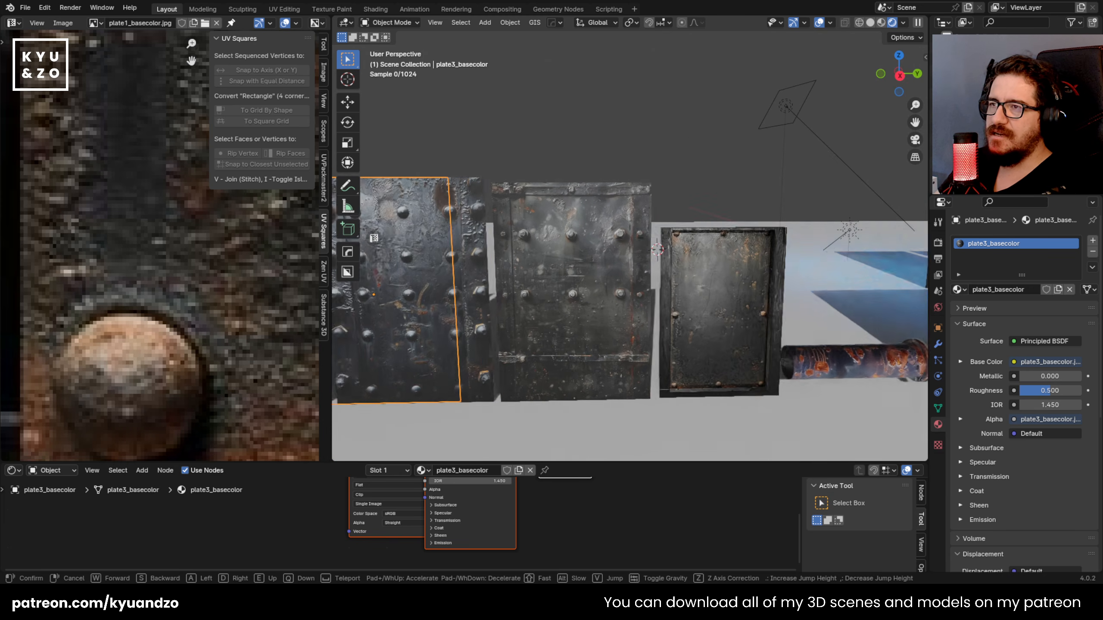
pyautogui.press('d')
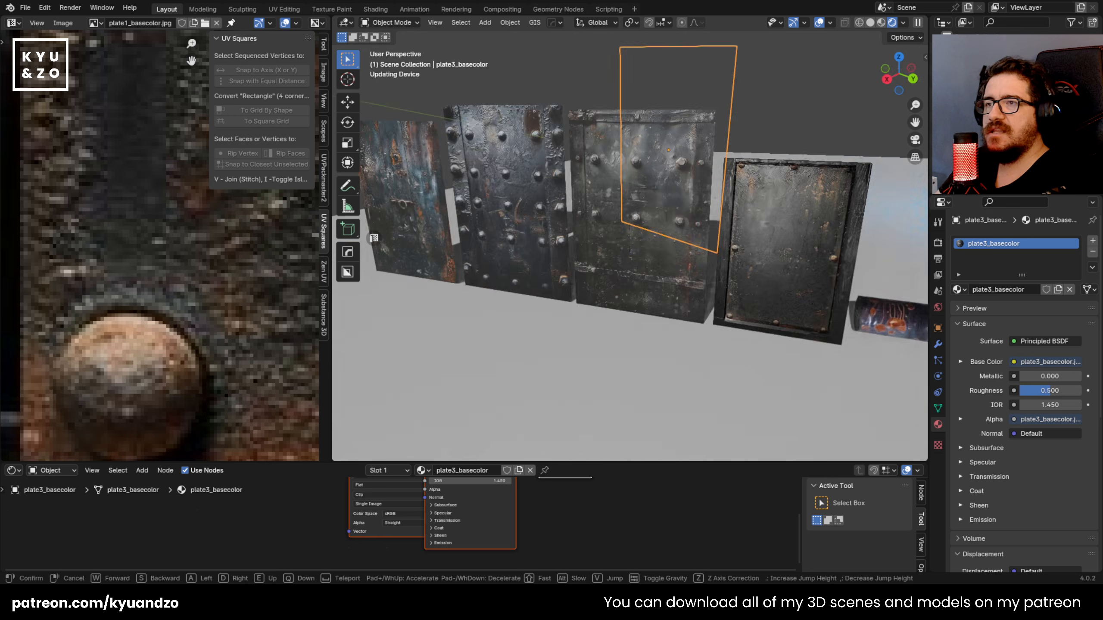
pyautogui.press('w')
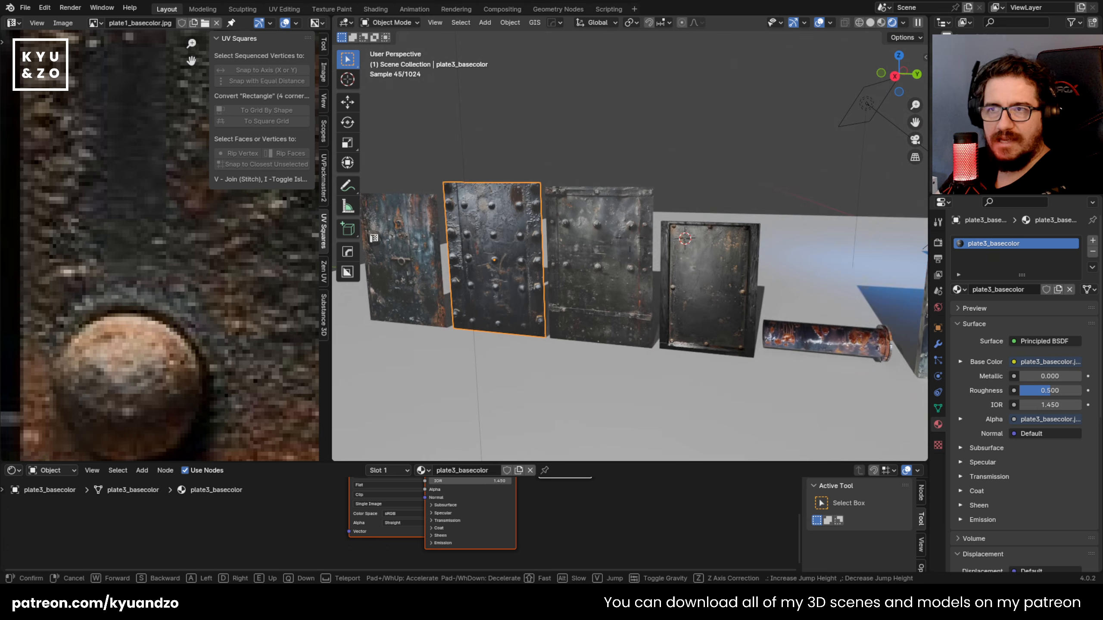
pyautogui.press('w')
pyautogui.click(629, 238)
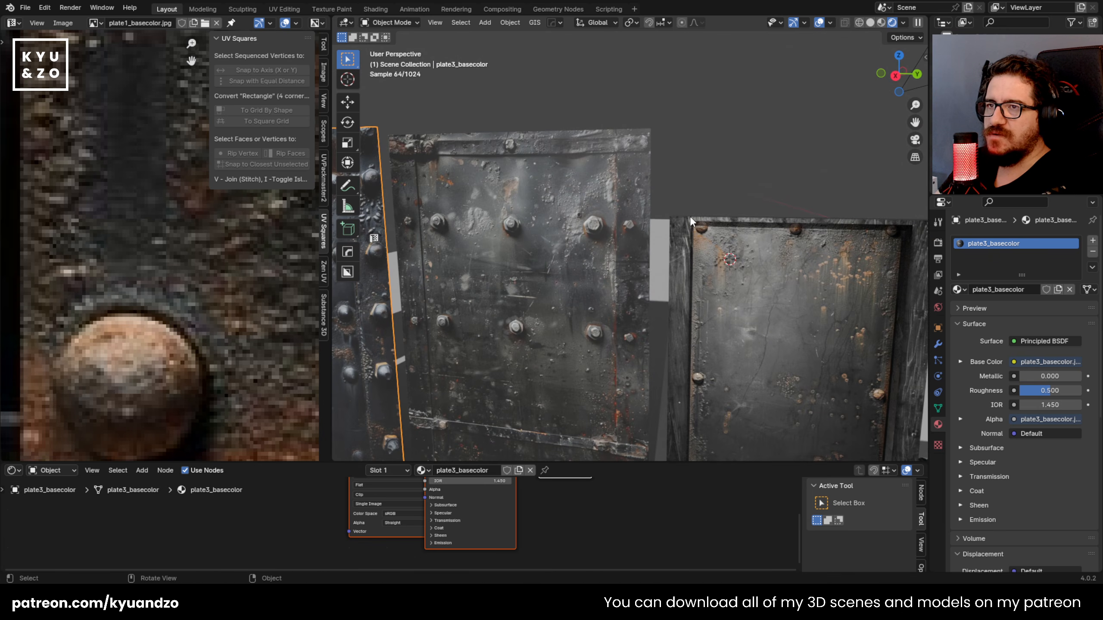
pyautogui.click(703, 234)
pyautogui.press('g')
pyautogui.rightClick(716, 166)
# Step: Select the plate2_basecolor plane, enlarge the node editor, and spread out its image texture, Principled BSDF and Material Output nodes
pyautogui.moveTo(638, 158); pyautogui.dragTo(536, 175, button='middle')
pyautogui.click(551, 159)
pyautogui.scroll(-3, 552, 163)
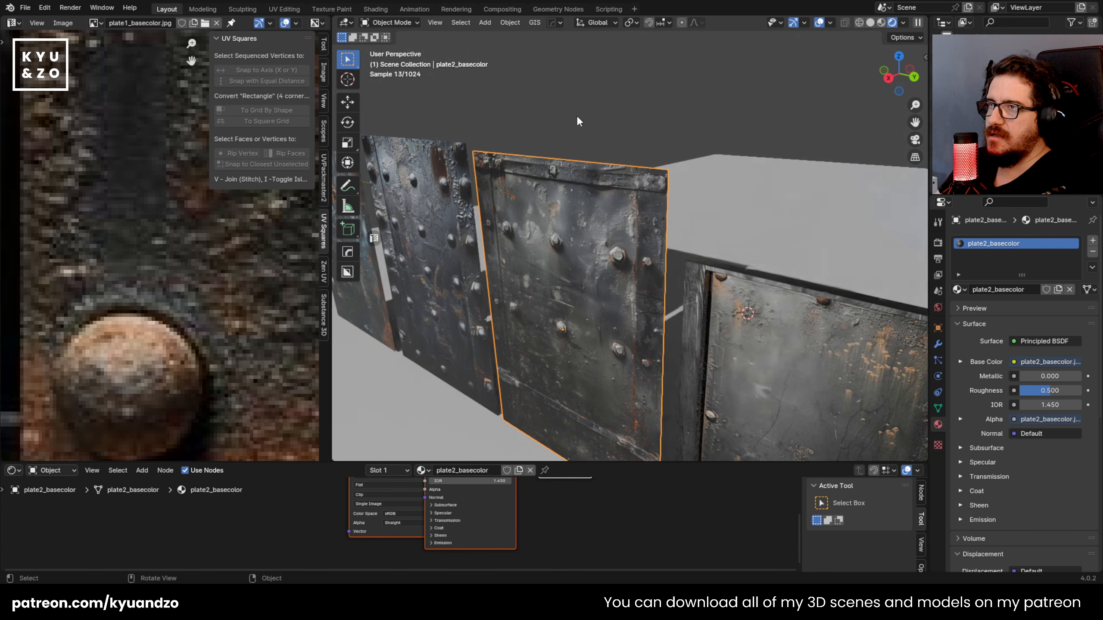
pyautogui.scroll(3, 562, 216)
pyautogui.press('Tab')
pyautogui.press('Tab')
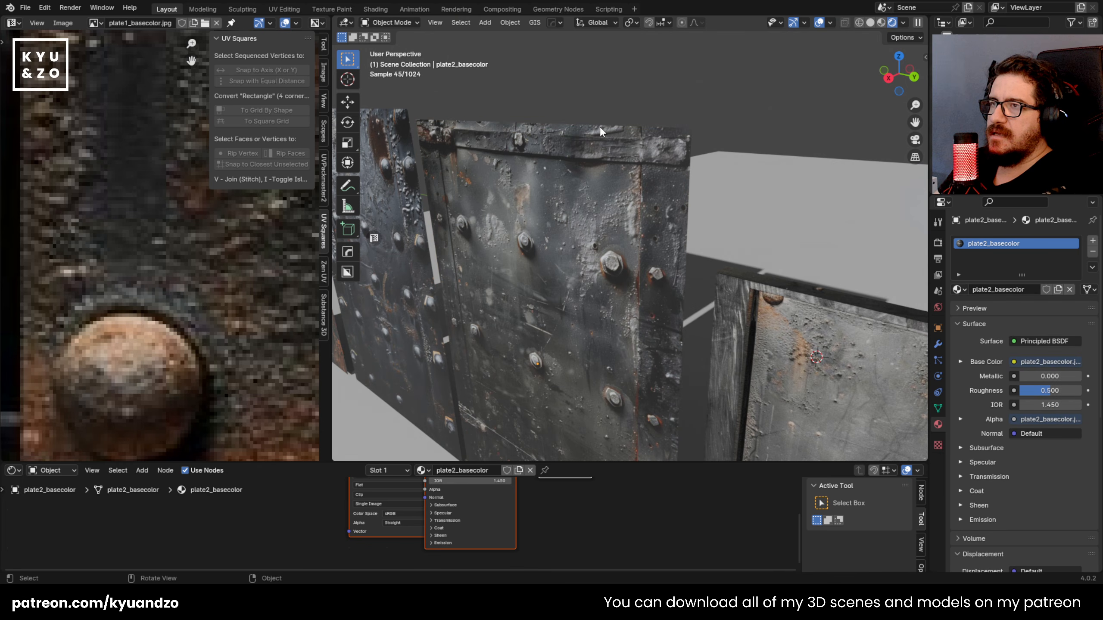
pyautogui.moveTo(610, 463); pyautogui.dragTo(610, 333)
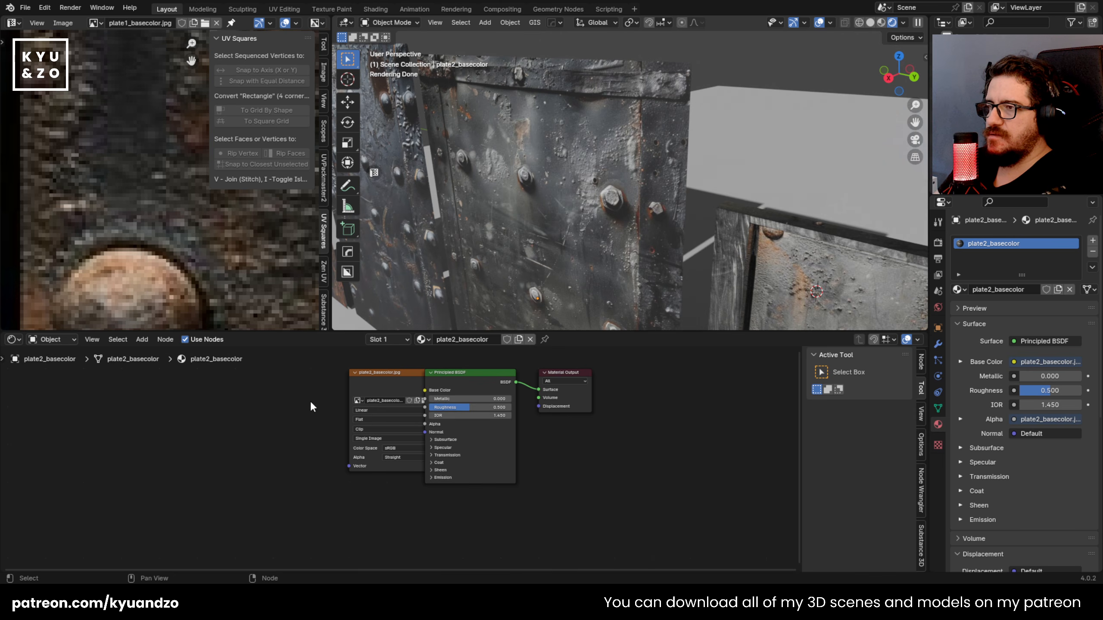
pyautogui.moveTo(364, 382); pyautogui.dragTo(450, 433)
pyautogui.moveTo(456, 382); pyautogui.dragTo(449, 455)
pyautogui.moveTo(572, 375); pyautogui.dragTo(561, 446)
pyautogui.click(576, 401)
# Step: Deselect the plate2_basecolor plane and examine the metal plates and door assets from near and far viewpoints
pyautogui.click(665, 144)
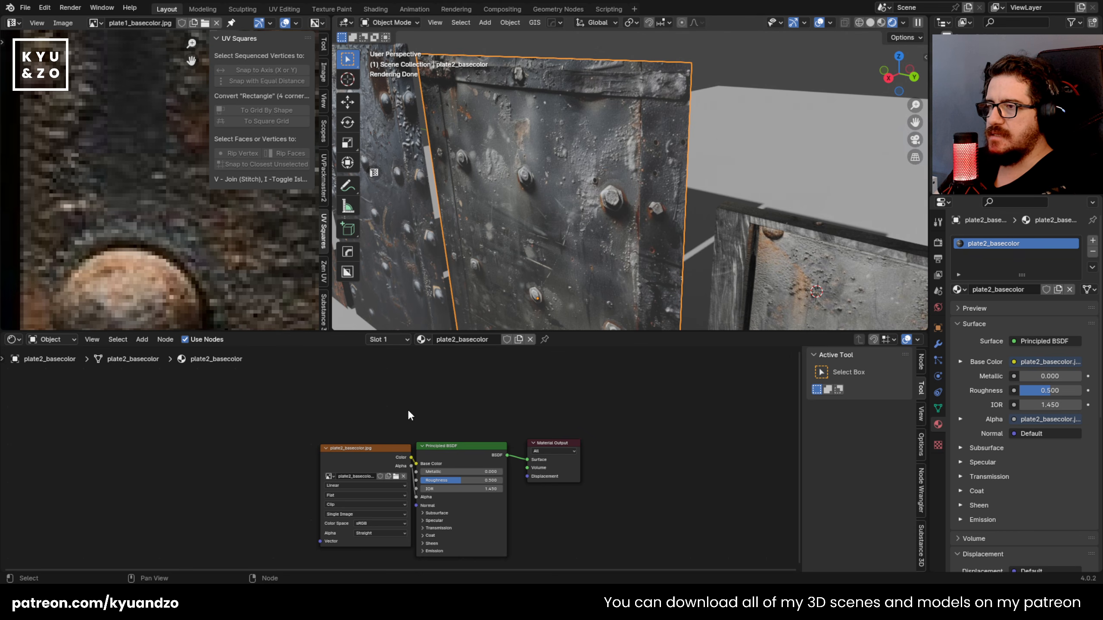
pyautogui.click(749, 128)
pyautogui.scroll(-15, 727, 134)
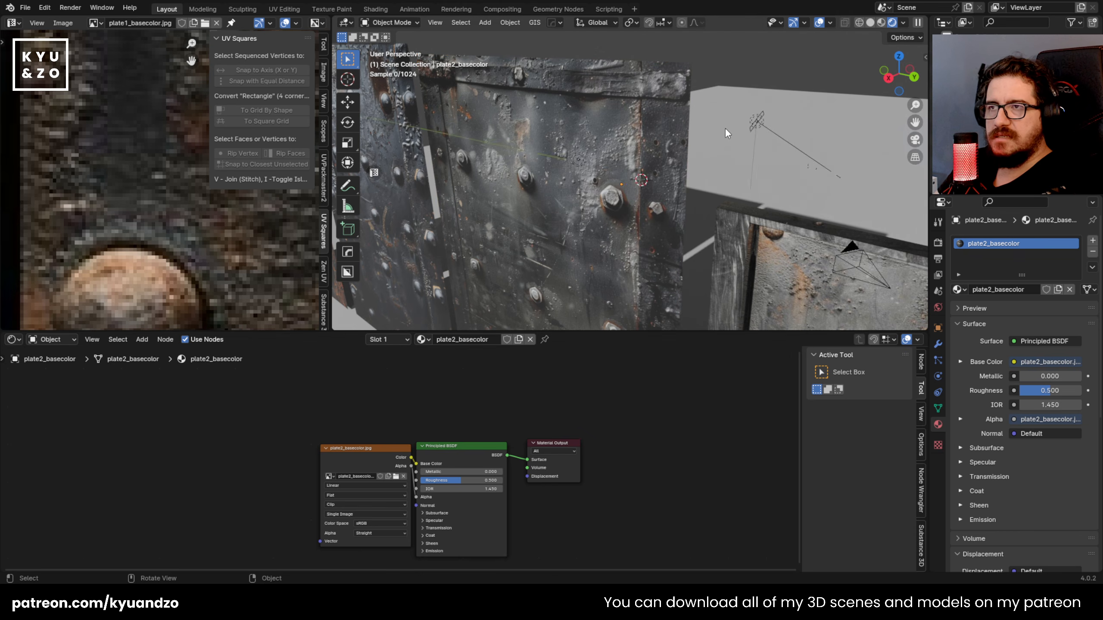
pyautogui.scroll(15, 724, 128)
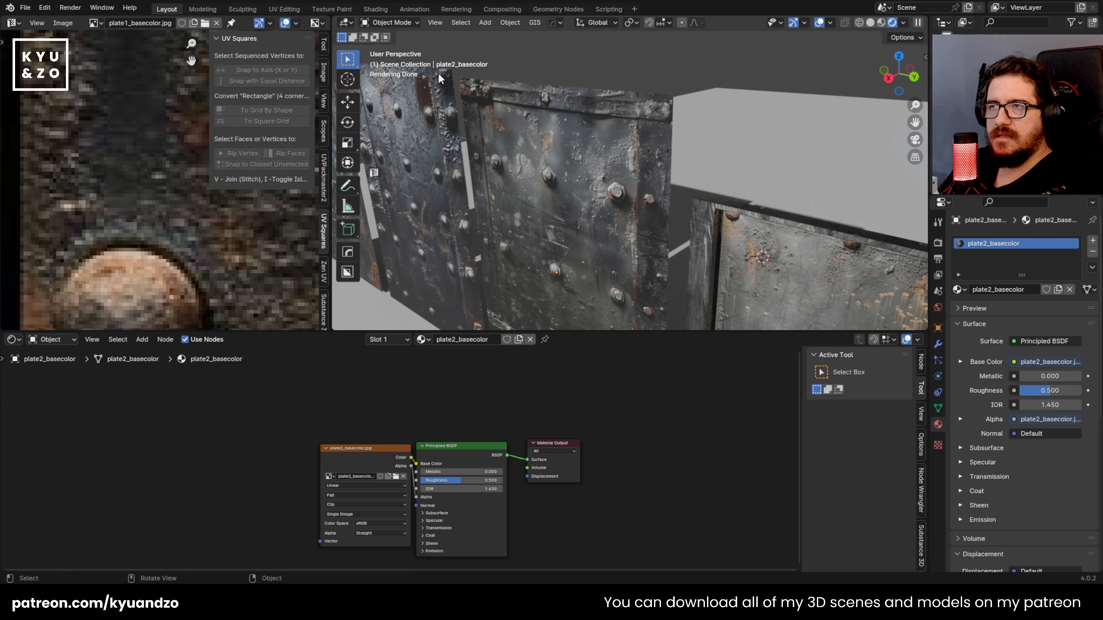
pyautogui.scroll(-5, 588, 174)
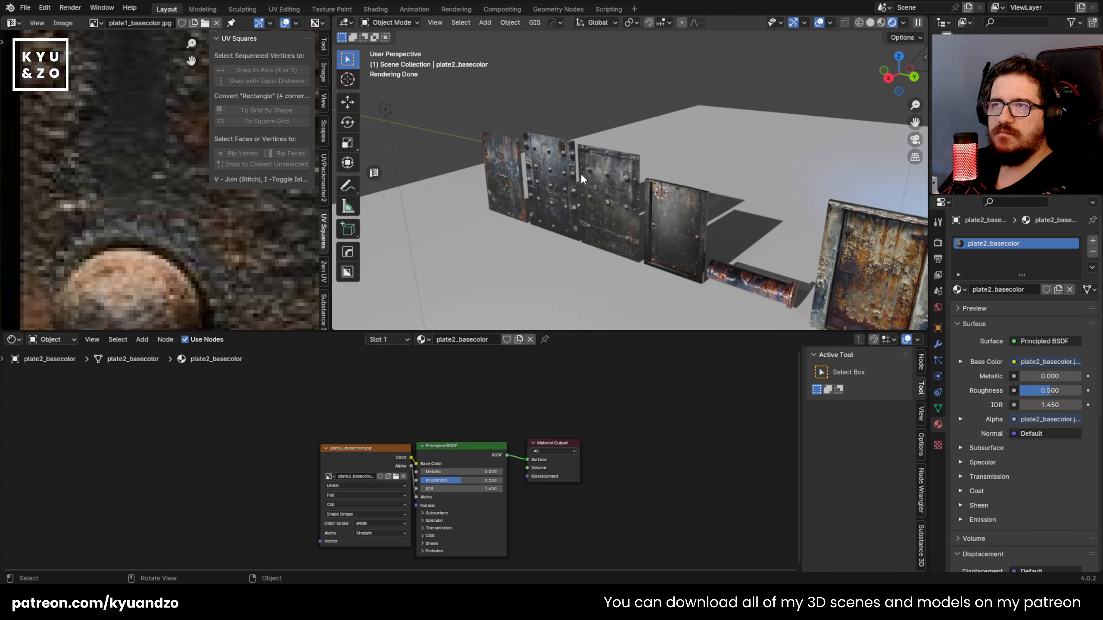
pyautogui.hotkey('shift', '`')
pyautogui.press('w')
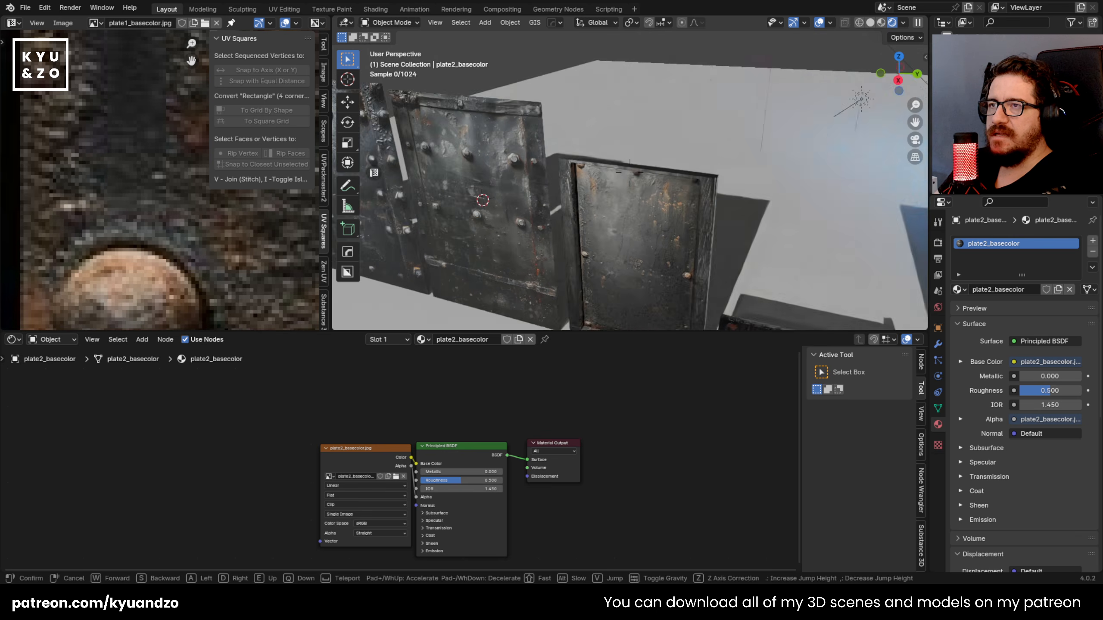
pyautogui.press('s')
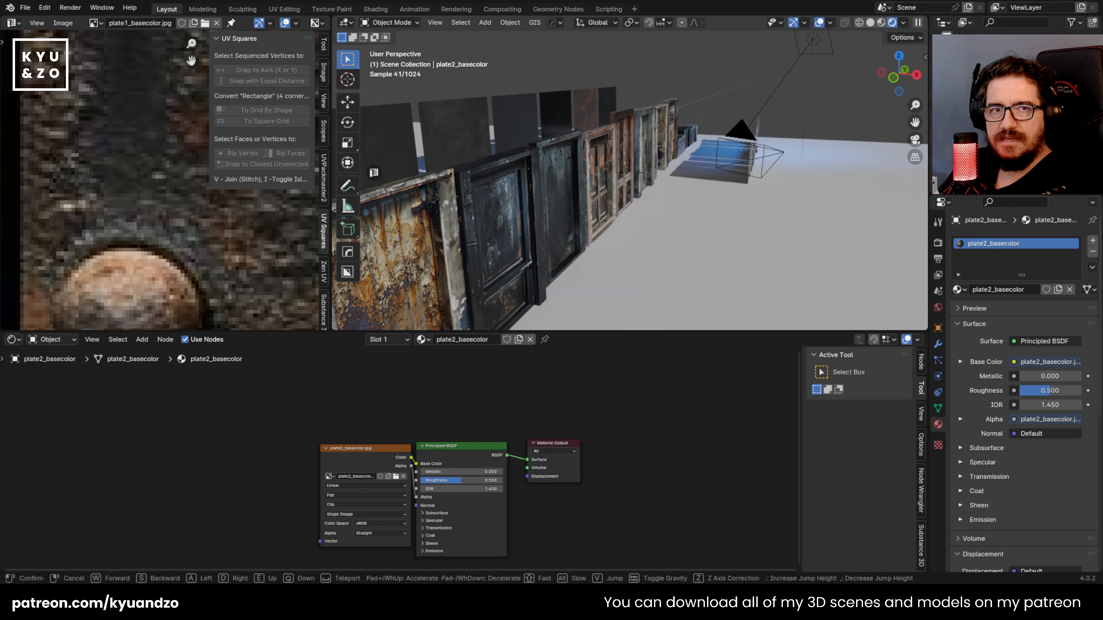
pyautogui.click(760, 92)
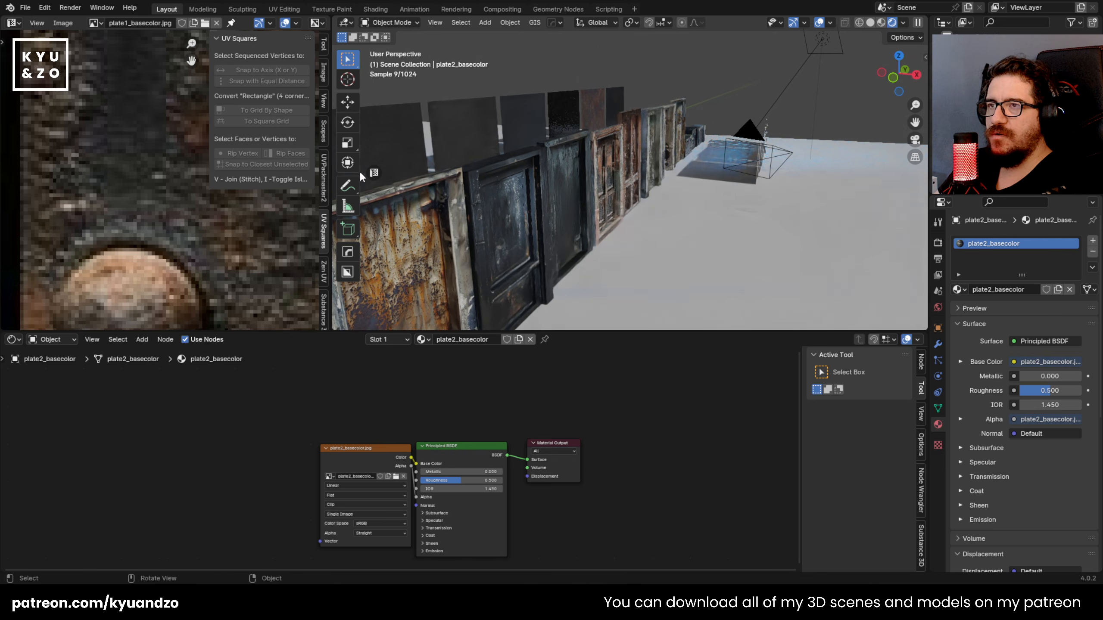
# Step: Walk along the row of metal plates and doors to examine them from near and far viewpoints
pyautogui.hotkey('shift', '`')
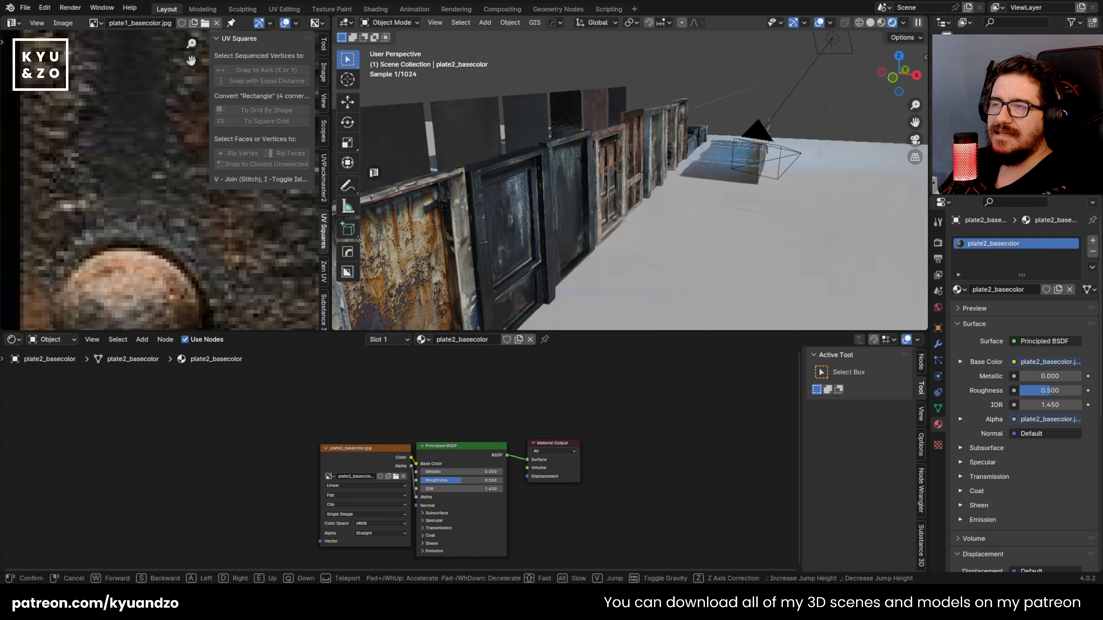
pyautogui.press('w')
pyautogui.press('s')
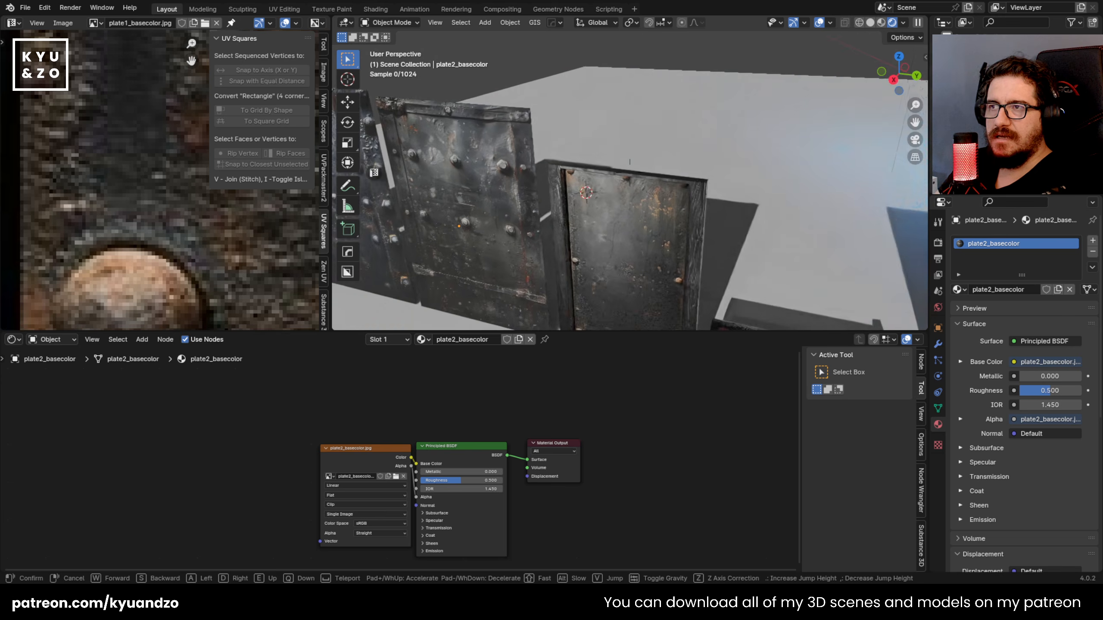
pyautogui.click(685, 150)
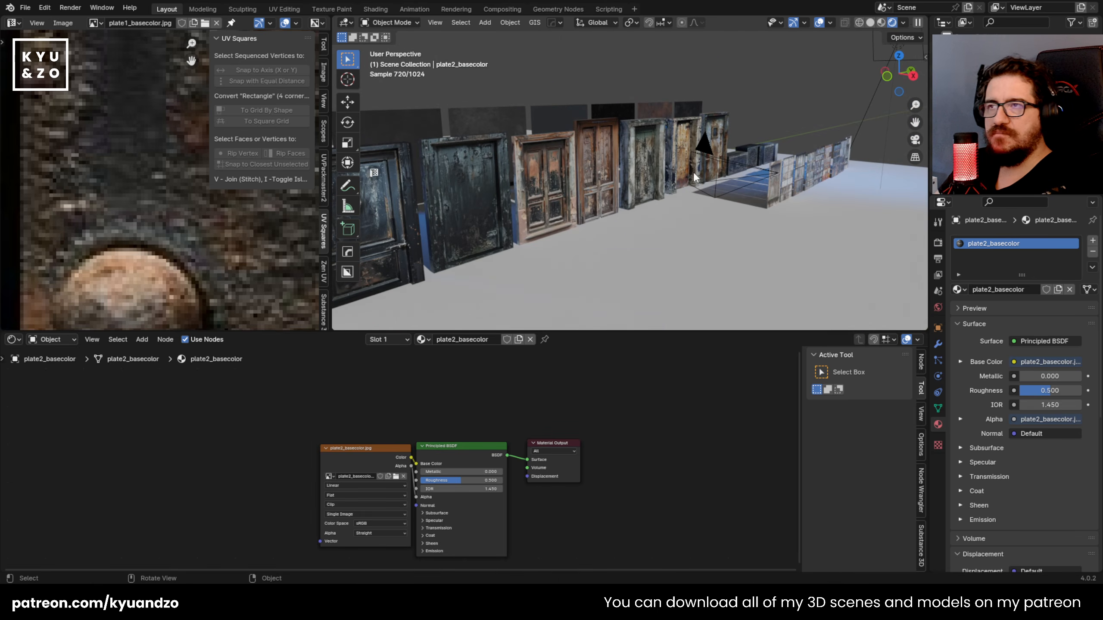
pyautogui.hotkey('shift', '`')
pyautogui.click(556, 172)
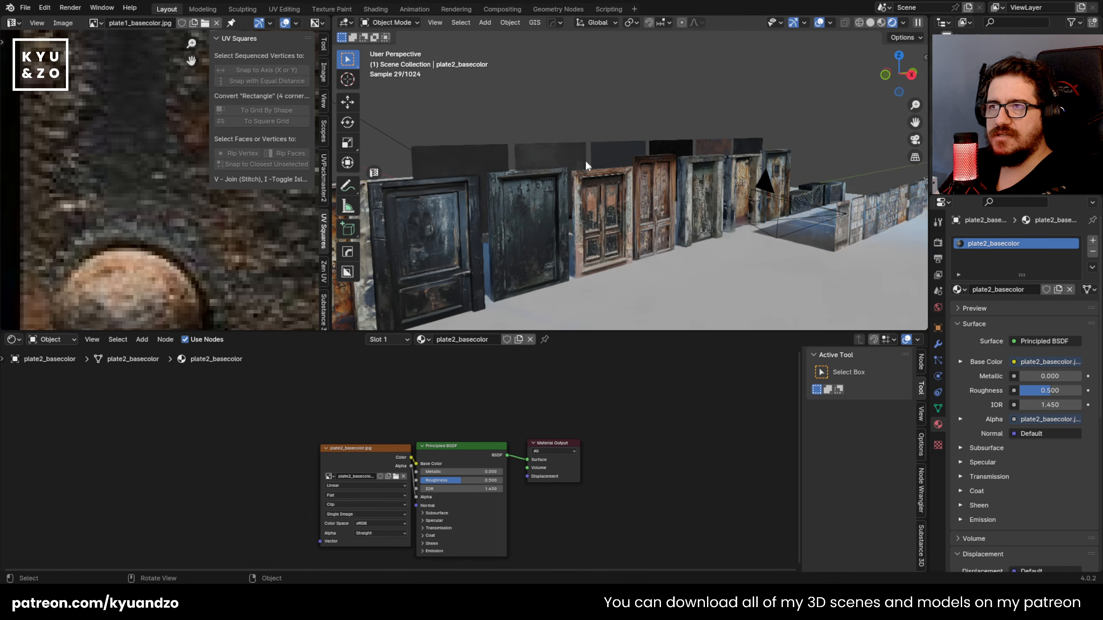
pyautogui.hotkey('shift', '`')
pyautogui.press('w')
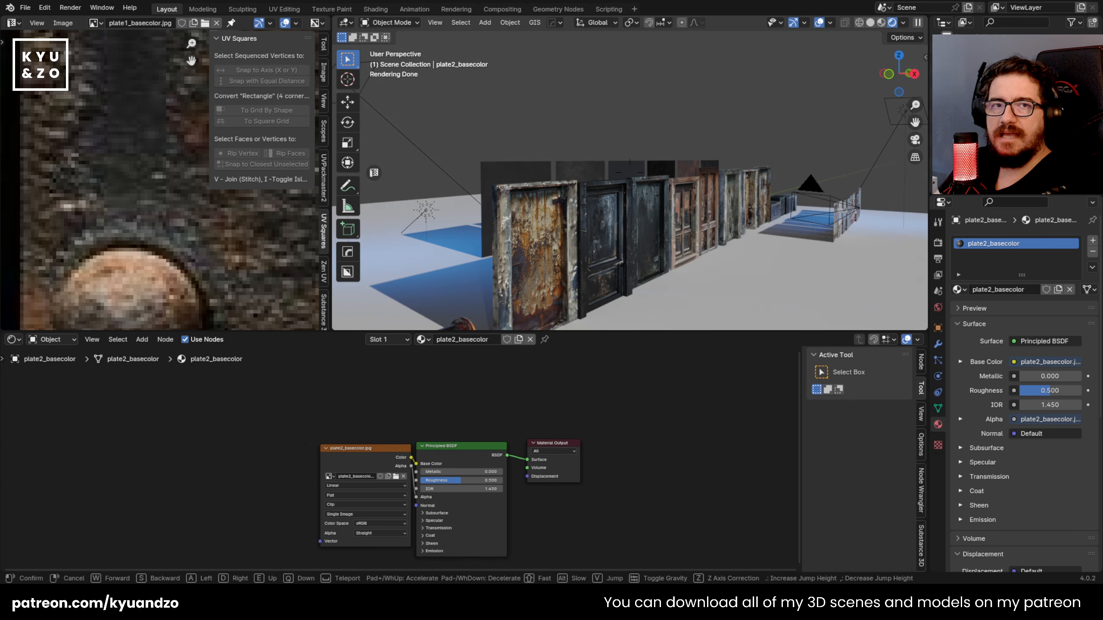
pyautogui.press('d')
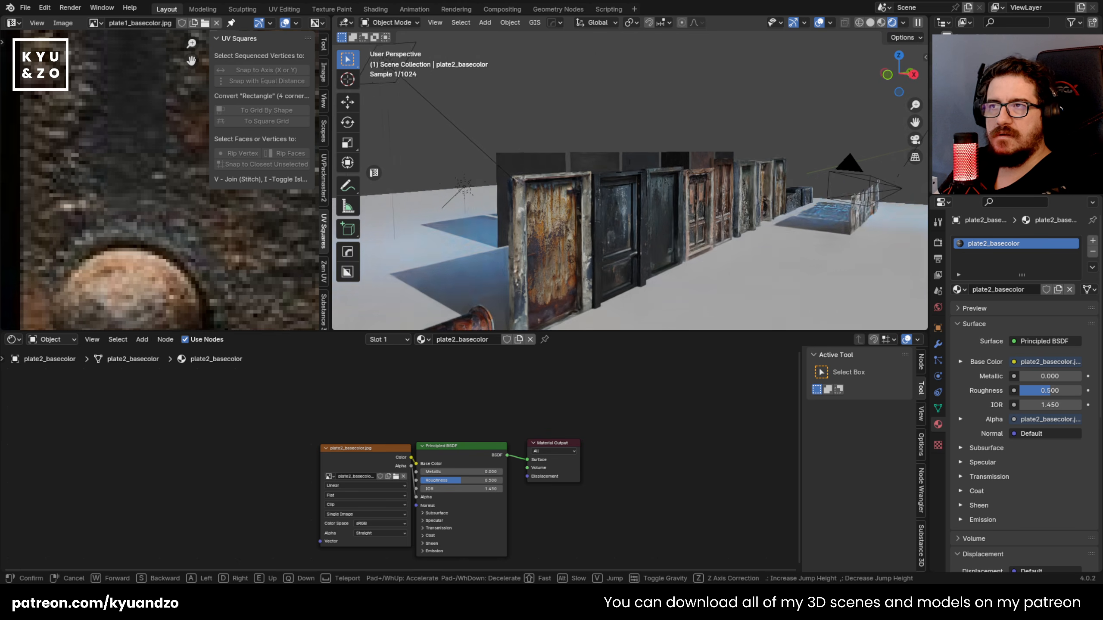
pyautogui.click(815, 211)
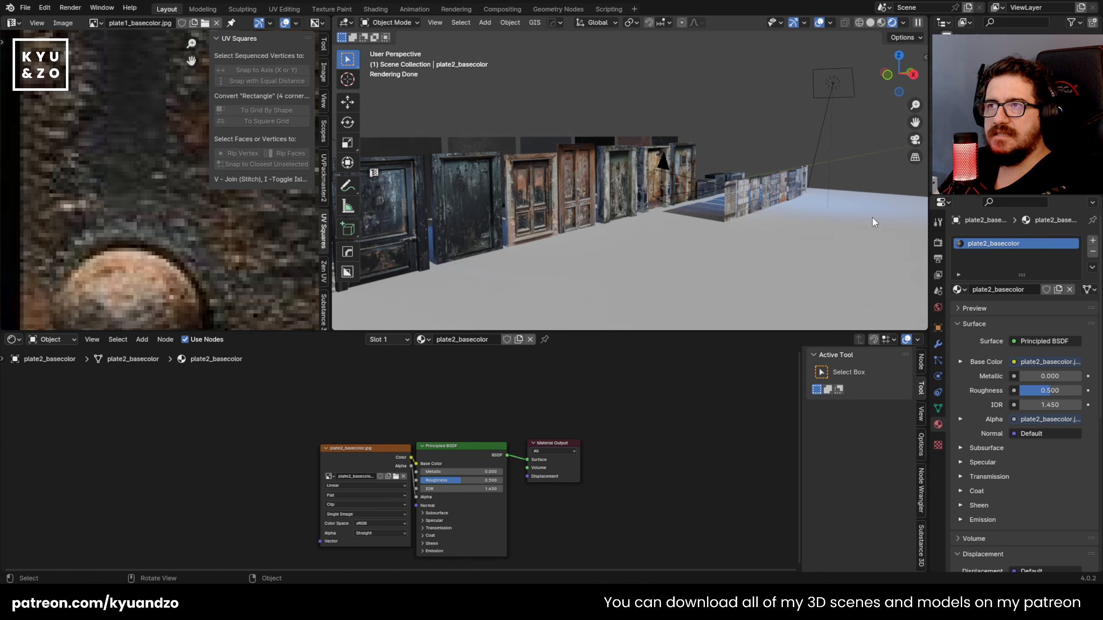
# Step: Enlarge the 3D viewport and add a horizontal loop cut to plate2_basecolor along the top strip's lower edge, slid to about -0.88
pyautogui.hotkey('shift', '`')
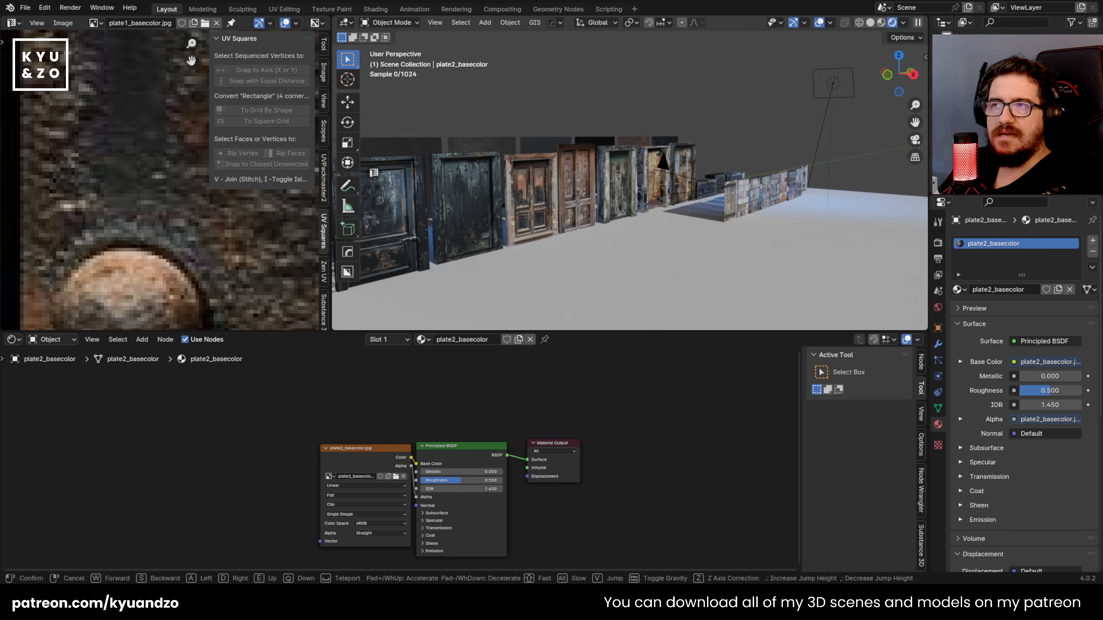
pyautogui.press('w')
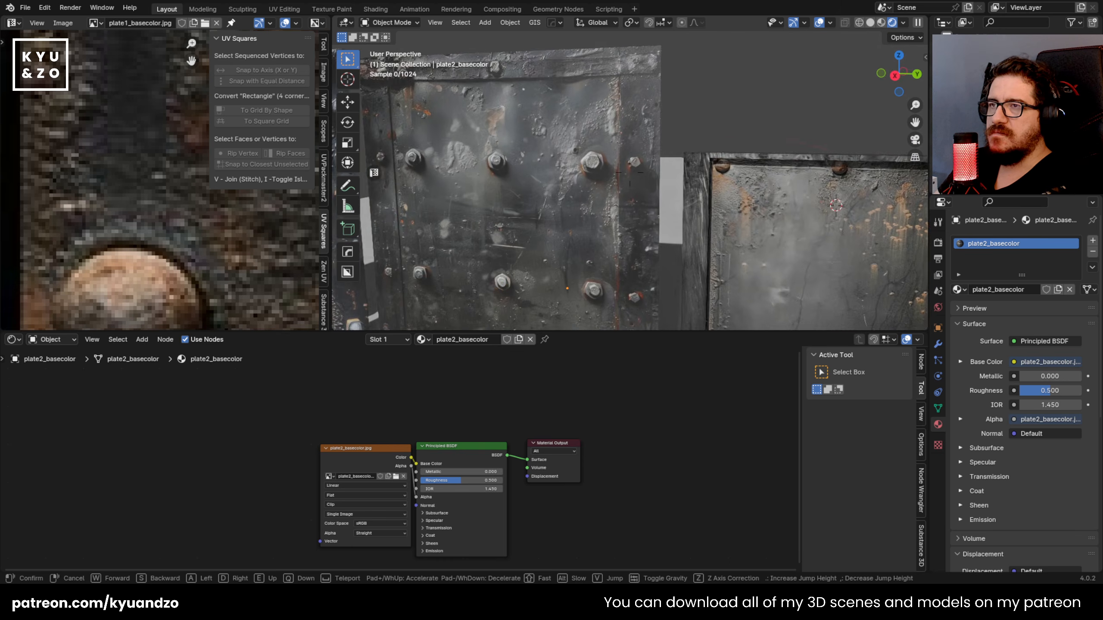
pyautogui.press('e')
pyautogui.click(678, 215)
pyautogui.moveTo(720, 332); pyautogui.dragTo(714, 497)
pyautogui.press('Tab')
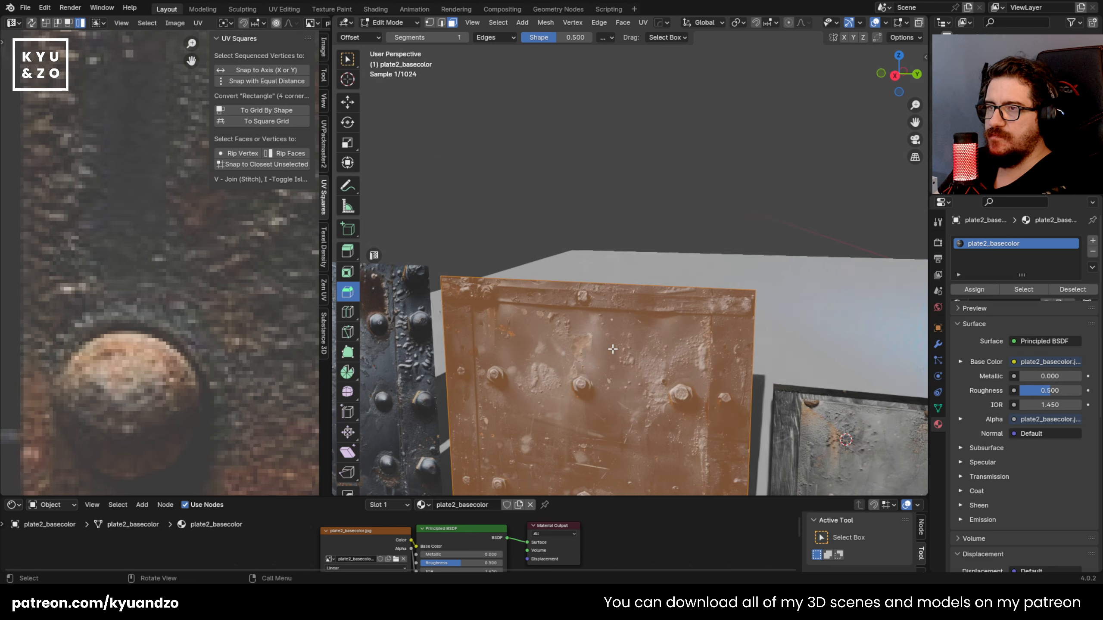
pyautogui.hotkey('ctrl', 'r')
pyautogui.click(447, 323)
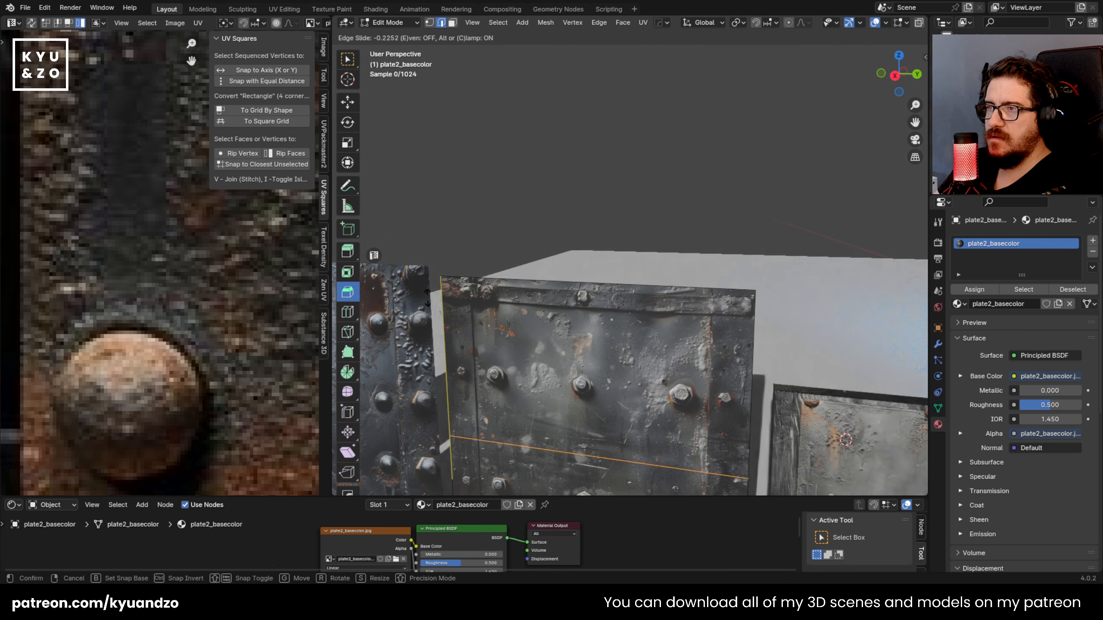
pyautogui.click(420, 175)
# Step: Add two vertical loop cuts along the inner edges of the plate's side strips, slid to about 0.77 and -0.72
pyautogui.moveTo(422, 174); pyautogui.dragTo(510, 128, button='middle')
pyautogui.hotkey('ctrl', 'r')
pyautogui.click(510, 128)
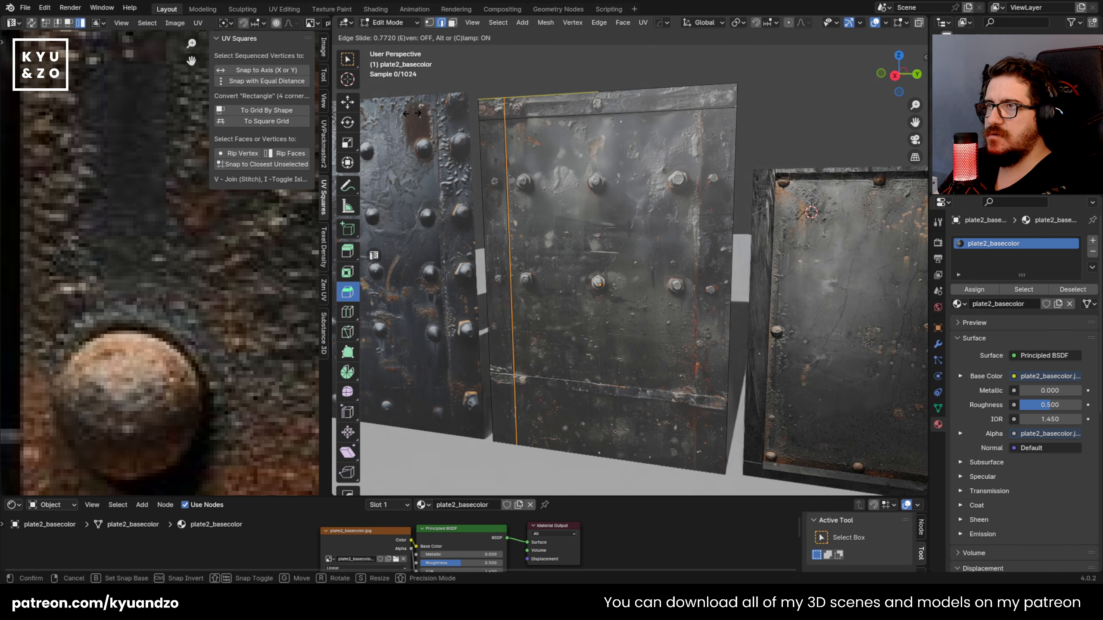
pyautogui.click(506, 131)
pyautogui.click(660, 110)
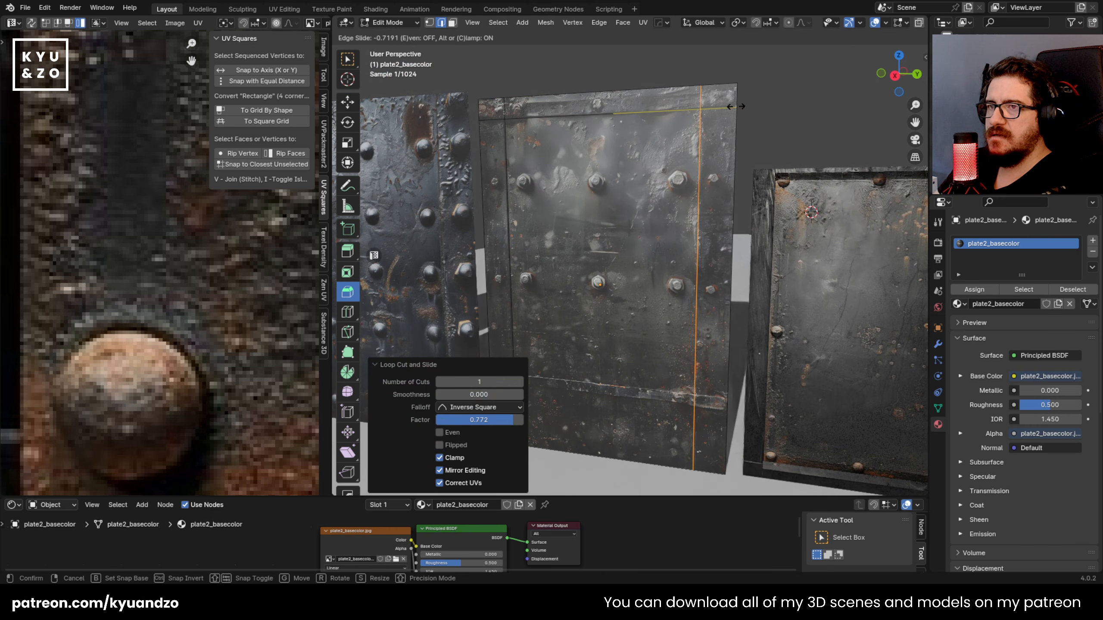
pyautogui.click(734, 107)
pyautogui.click(730, 107)
# Step: Add two horizontal loop cuts along the upper and lower edges of the plate's lower cross strip, sliding the lower one to about -0.735
pyautogui.keyDown('shift'); pyautogui.moveTo(646, 250); pyautogui.dragTo(652, 127, button='middle'); pyautogui.keyUp('shift')
pyautogui.scroll(3, 652, 126)
pyautogui.hotkey('ctrl', 'r')
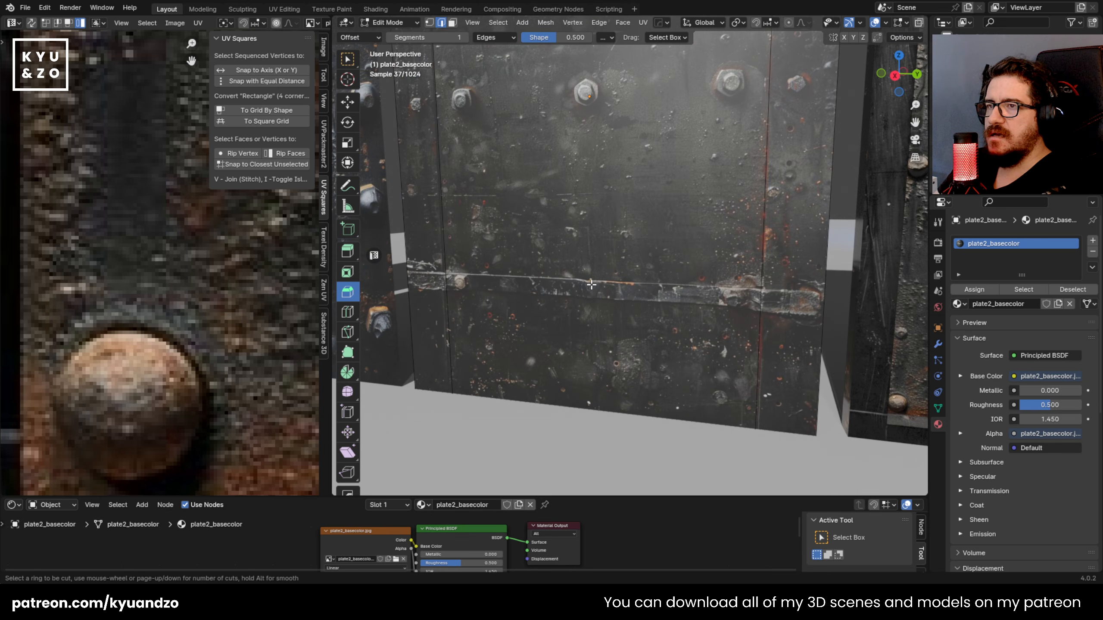
pyautogui.click(742, 268)
pyautogui.click(766, 435)
pyautogui.hotkey('ctrl', 'r')
pyautogui.click(757, 371)
pyautogui.click(763, 318)
pyautogui.keyDown('shift'); pyautogui.moveTo(630, 165); pyautogui.dragTo(650, 278, button='middle'); pyautogui.keyUp('shift')
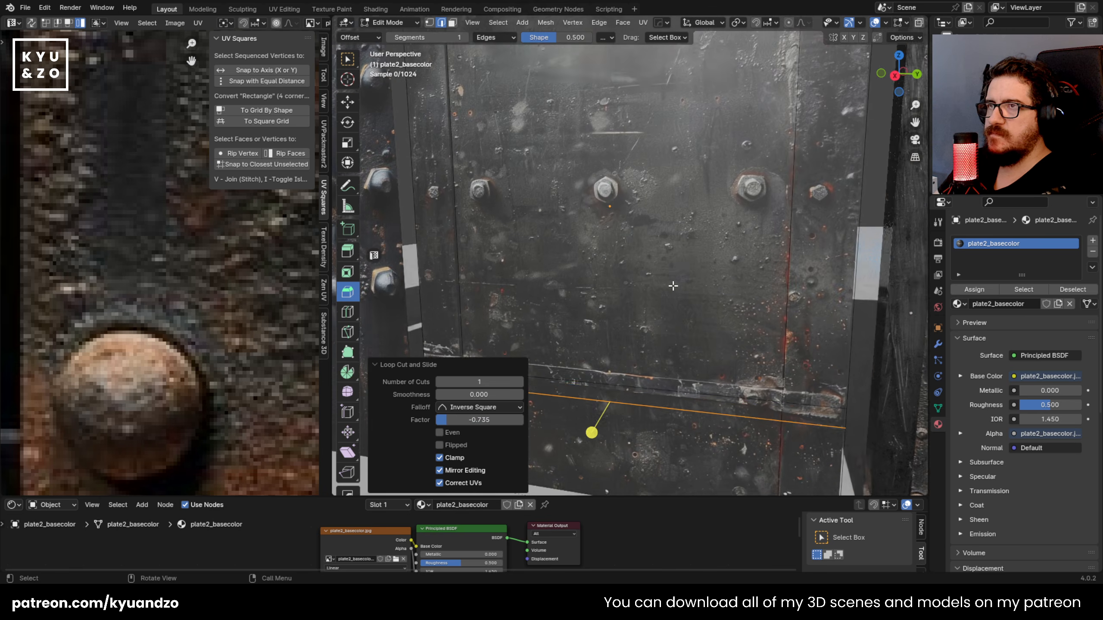
pyautogui.scroll(-3, 625, 260)
pyautogui.keyDown('shift'); pyautogui.moveTo(566, 146); pyautogui.dragTo(575, 262, button='middle'); pyautogui.keyUp('shift')
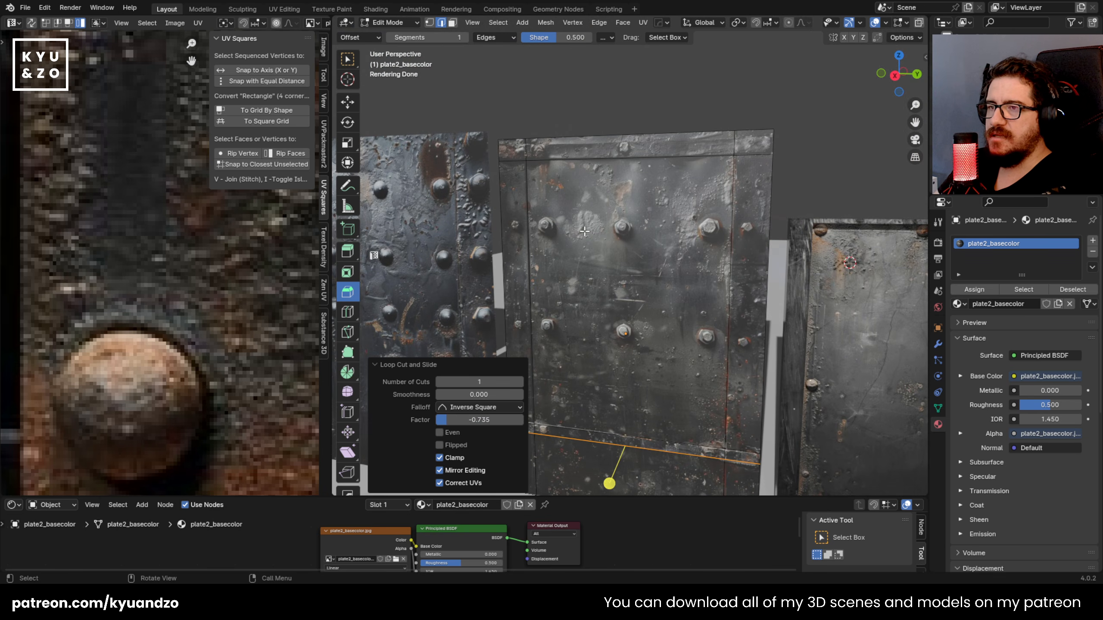
pyautogui.scroll(-3, 573, 221)
pyautogui.keyDown('shift'); pyautogui.moveTo(577, 223); pyautogui.dragTo(639, 186, button='middle'); pyautogui.keyUp('shift')
pyautogui.press('Tab')
pyautogui.scroll(3, 701, 244)
pyautogui.press('Tab')
pyautogui.scroll(1, 625, 174)
pyautogui.press('3')
pyautogui.click(525, 86)
pyautogui.keyDown('shift'); pyautogui.click(531, 115); pyautogui.keyUp('shift')
pyautogui.keyDown('shift'); pyautogui.click(606, 79); pyautogui.keyUp('shift')
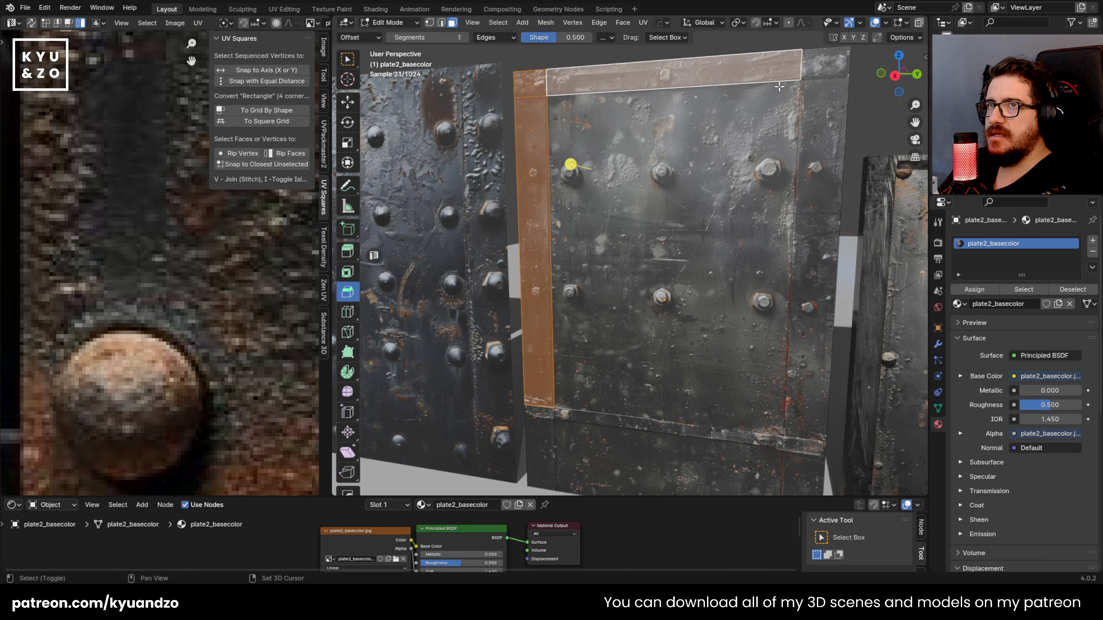
pyautogui.keyDown('shift'); pyautogui.click(817, 63); pyautogui.keyUp('shift')
pyautogui.keyDown('shift'); pyautogui.click(811, 244); pyautogui.keyUp('shift')
pyautogui.keyDown('shift'); pyautogui.click(804, 469); pyautogui.keyUp('shift')
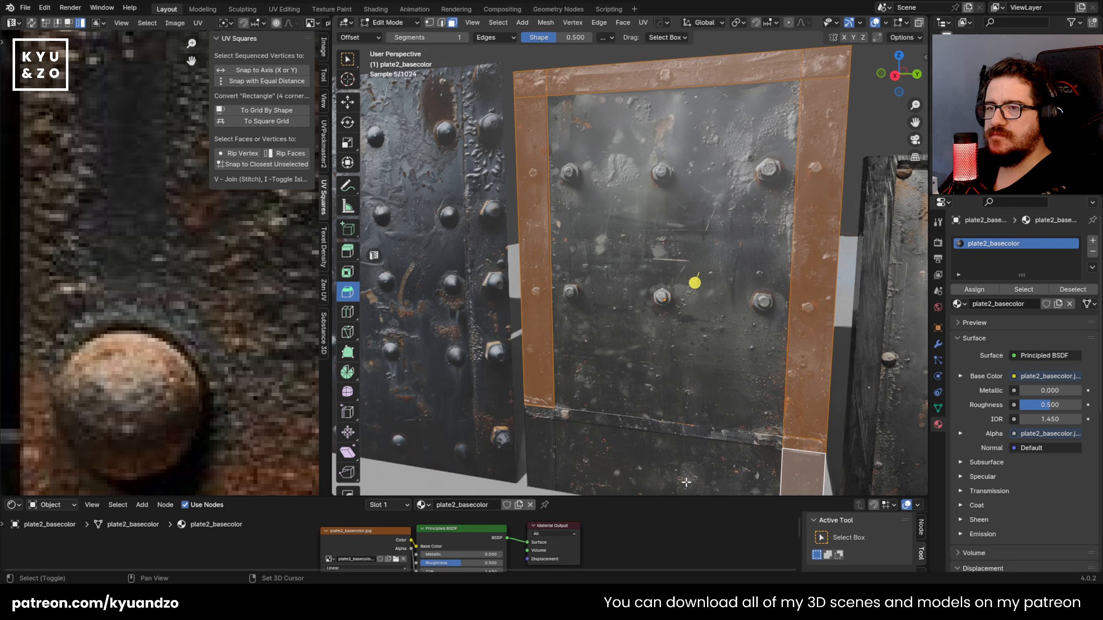
# Step: Select the plate's side, top and lower corner frame faces, leaving out the cross strip, and extrude them outward about 0.097 m
pyautogui.click(548, 444)
pyautogui.keyDown('shift'); pyautogui.click(538, 252); pyautogui.keyUp('shift')
pyautogui.keyDown('shift'); pyautogui.click(803, 471); pyautogui.keyUp('shift')
pyautogui.keyDown('shift'); pyautogui.click(808, 260); pyautogui.keyUp('shift')
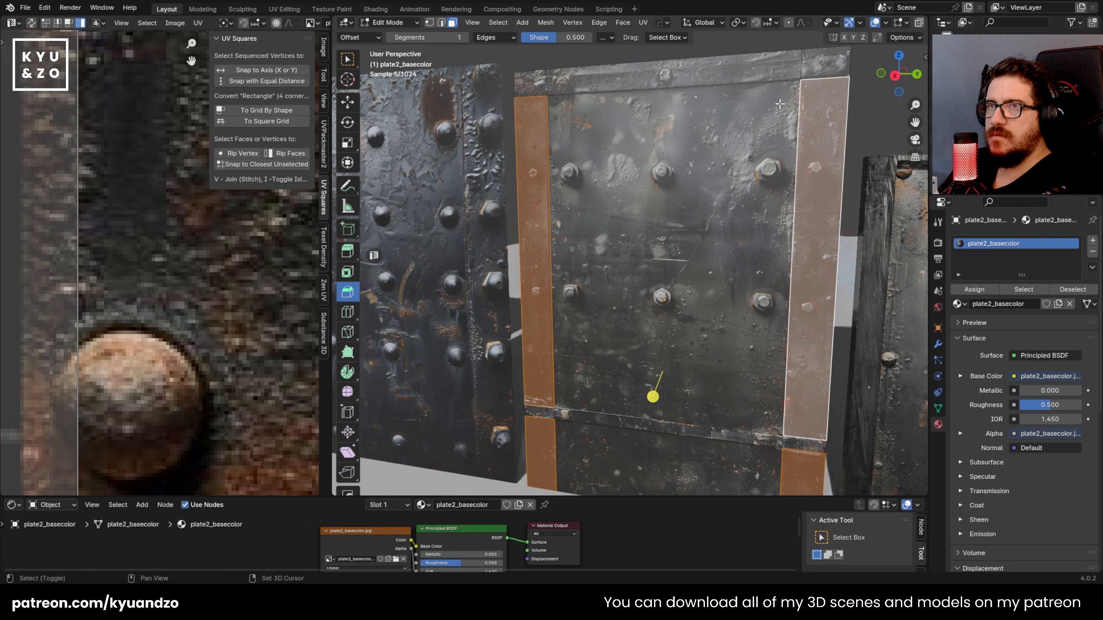
pyautogui.keyDown('shift'); pyautogui.click(806, 60); pyautogui.keyUp('shift')
pyautogui.keyDown('shift'); pyautogui.click(712, 69); pyautogui.keyUp('shift')
pyautogui.keyDown('shift'); pyautogui.click(526, 77); pyautogui.keyUp('shift')
pyautogui.moveTo(603, 158); pyautogui.dragTo(560, 191, button='middle')
pyautogui.scroll(1, 561, 190)
pyautogui.scroll(-2, 561, 191)
pyautogui.press('e')
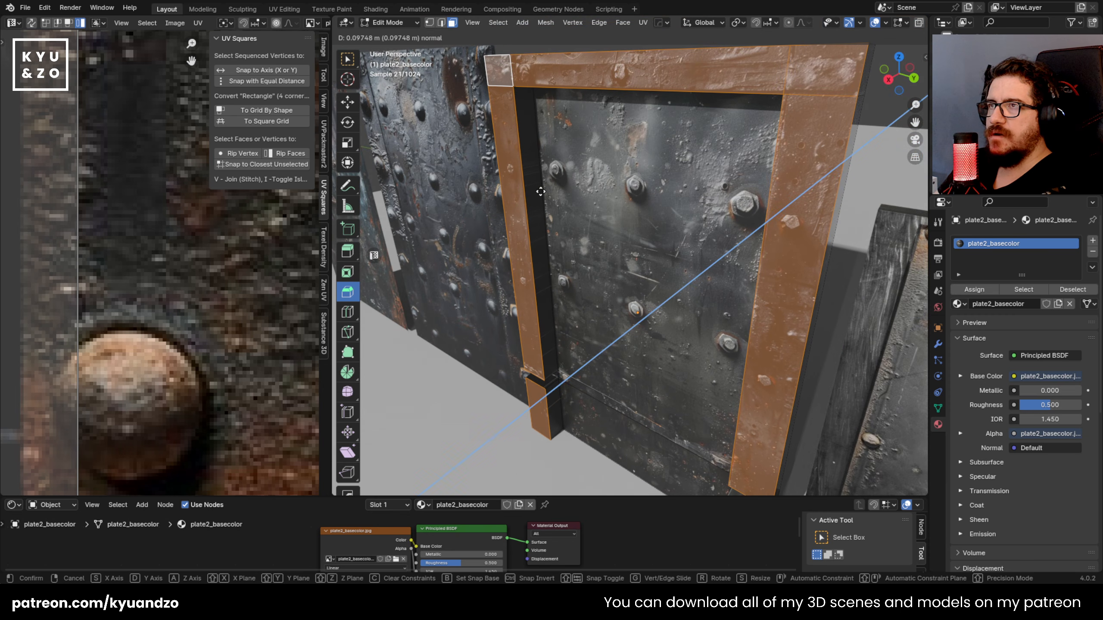
pyautogui.click(542, 190)
# Step: Select the faces of the lower cross strip, extrude them outward and return to Object Mode
pyautogui.moveTo(541, 190); pyautogui.dragTo(577, 208, button='middle')
pyautogui.keyDown('shift'); pyautogui.moveTo(608, 404); pyautogui.dragTo(687, 248, button='middle'); pyautogui.keyUp('shift')
pyautogui.click(875, 286)
pyautogui.keyDown('shift'); pyautogui.click(572, 281); pyautogui.keyUp('shift')
pyautogui.keyDown('shift'); pyautogui.click(488, 274); pyautogui.keyUp('shift')
pyautogui.scroll(-3, 558, 190)
pyautogui.moveTo(559, 189); pyautogui.dragTo(618, 220, button='middle')
pyautogui.press('e')
pyautogui.click(543, 220)
pyautogui.press('Tab')
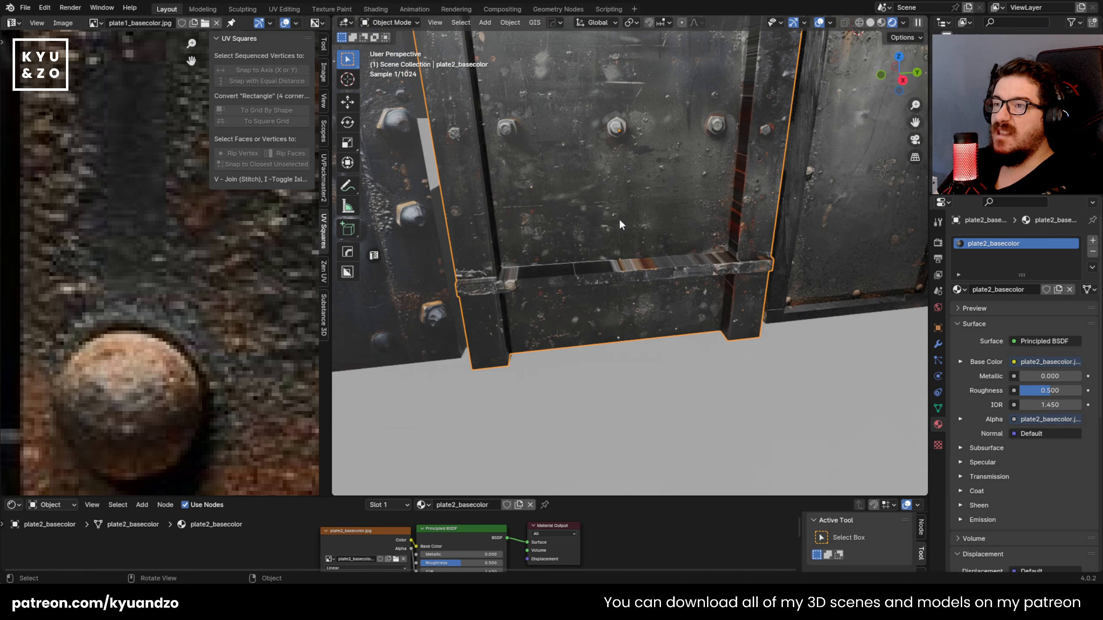
# Step: Knife-cut a hexagonal outline around the first bolt in the plate's upper bolt row and select the resulting face
pyautogui.scroll(2, 595, 305)
pyautogui.moveTo(594, 305); pyautogui.dragTo(555, 213, button='middle')
pyautogui.keyDown('shift'); pyautogui.moveTo(516, 179); pyautogui.dragTo(568, 257, button='middle'); pyautogui.keyUp('shift')
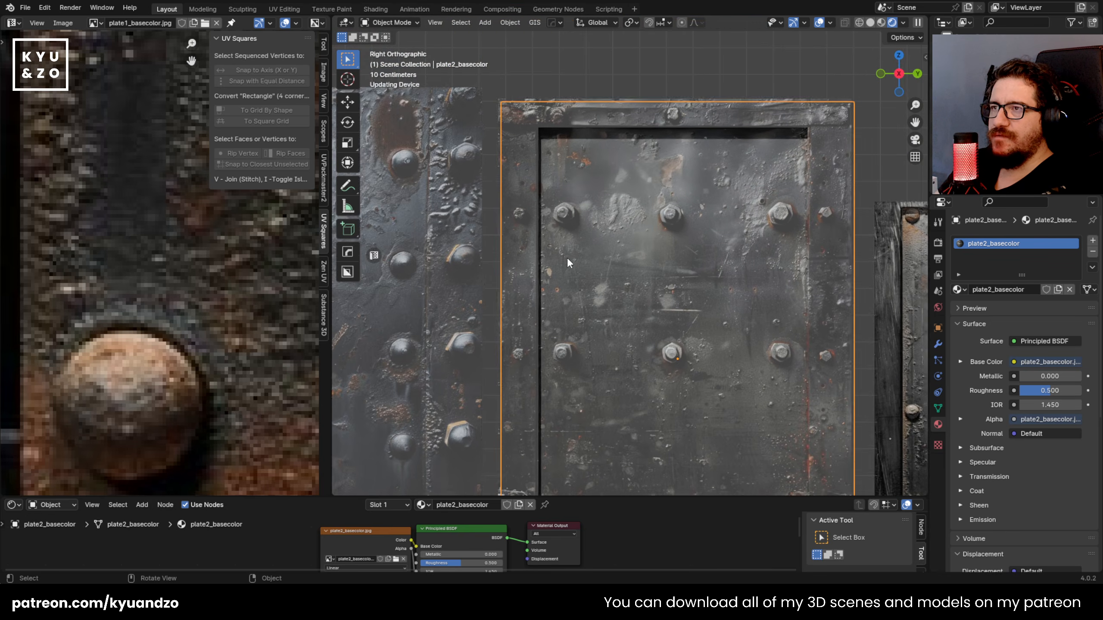
pyautogui.scroll(3, 556, 196)
pyautogui.keyDown('shift'); pyautogui.moveTo(555, 199); pyautogui.dragTo(590, 212, button='middle'); pyautogui.keyUp('shift')
pyautogui.scroll(2, 538, 217)
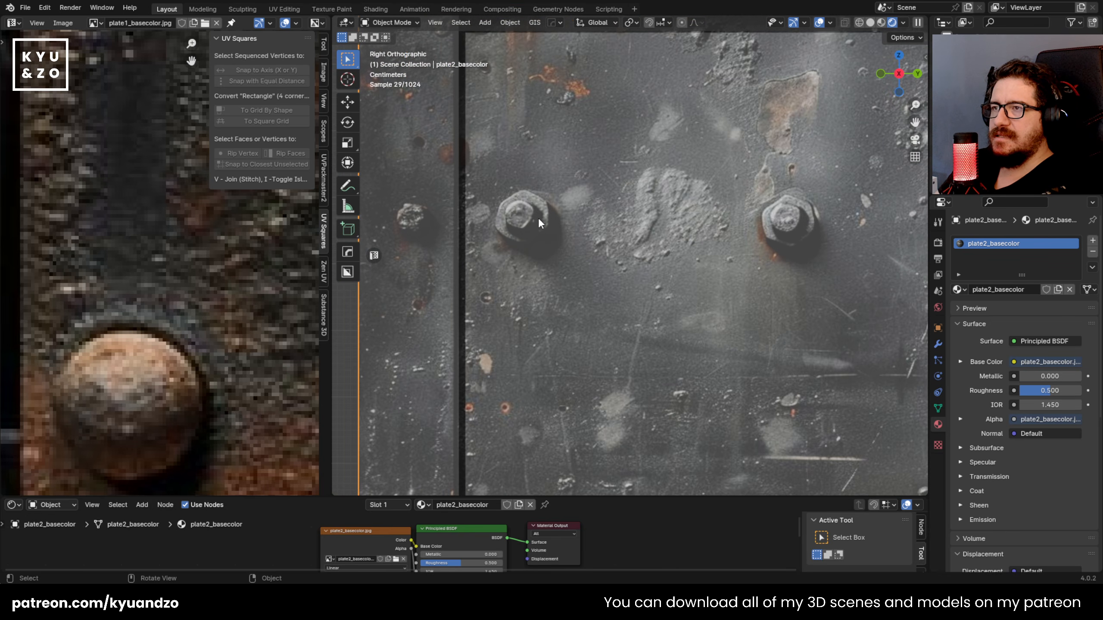
pyautogui.keyDown('shift'); pyautogui.moveTo(519, 216); pyautogui.dragTo(563, 244, button='middle'); pyautogui.keyUp('shift')
pyautogui.scroll(2, 565, 250)
pyautogui.scroll(-3, 480, 247)
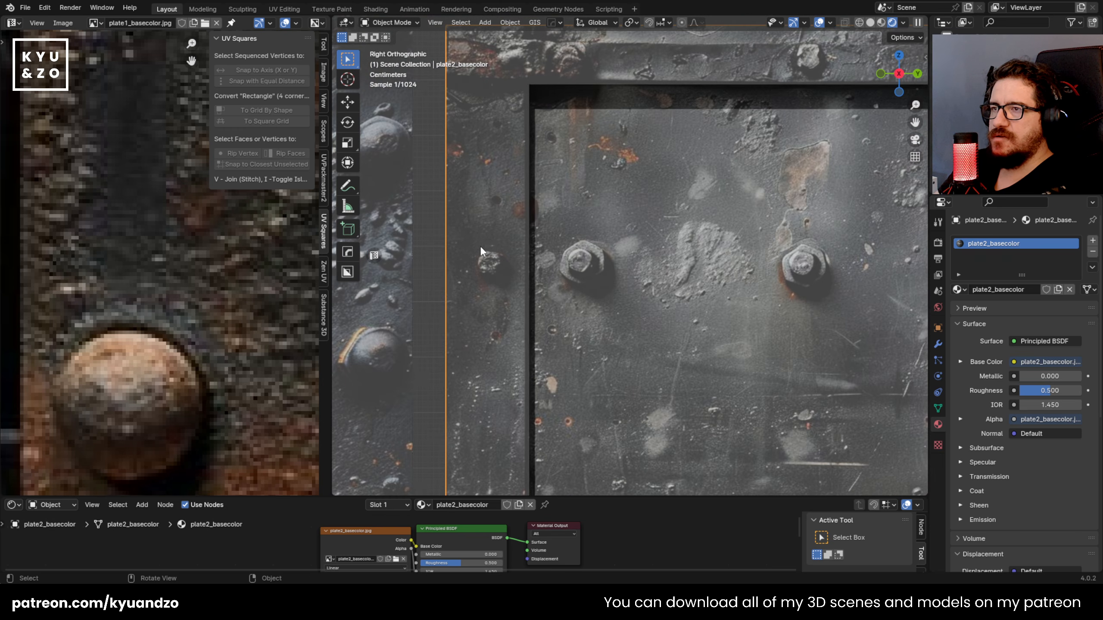
pyautogui.scroll(2, 547, 268)
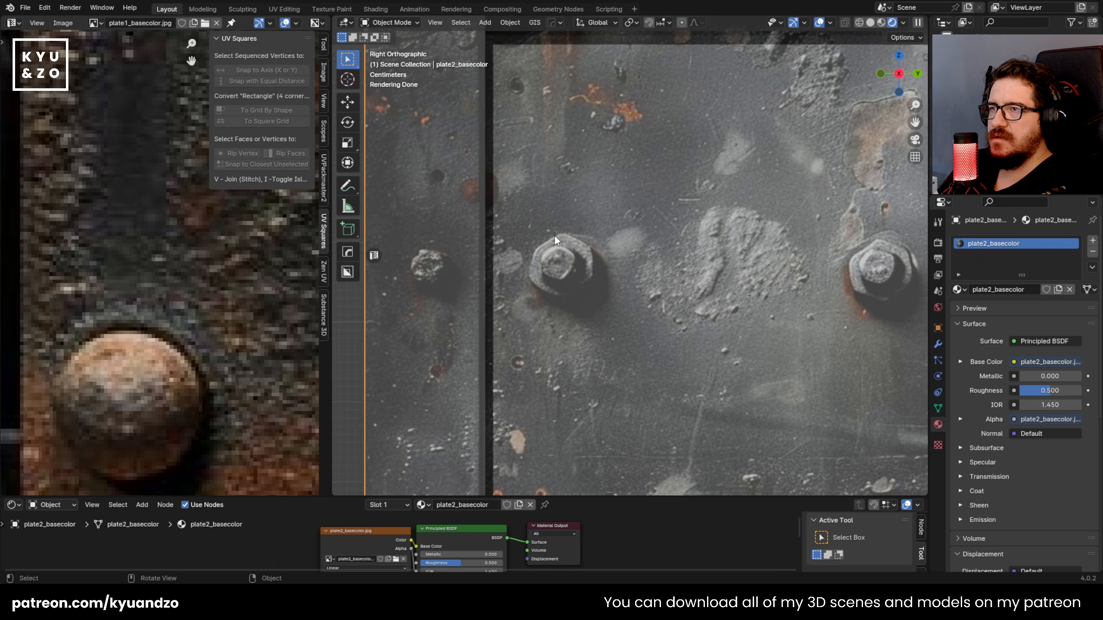
pyautogui.press('Tab')
pyautogui.press('k')
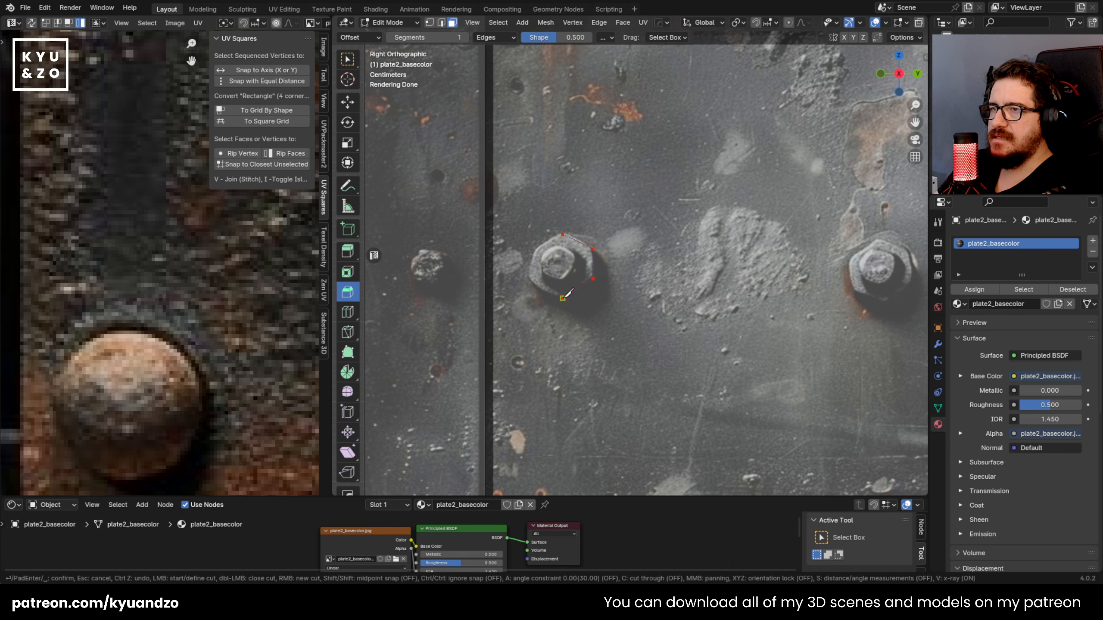
pyautogui.press('Return')
pyautogui.click(562, 268)
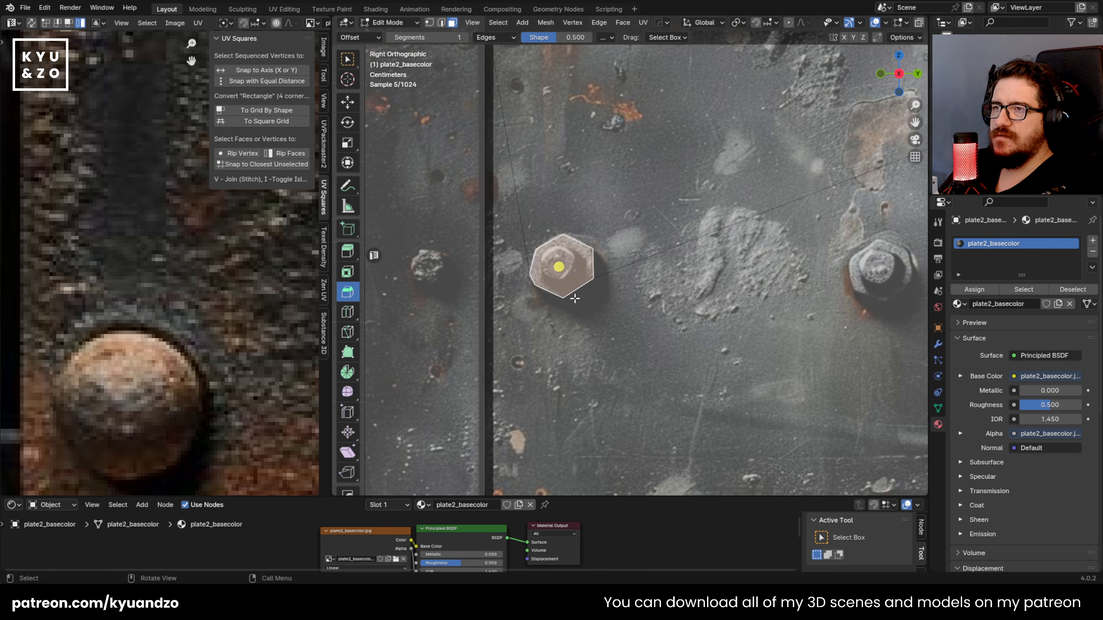
# Step: Try to remove the two long edges joining the hexagon to the recessed panel's upper corners with Limited Dissolve
pyautogui.scroll(-4, 642, 244)
pyautogui.press('2')
pyautogui.click(629, 255)
pyautogui.scroll(1, 629, 253)
pyautogui.click(566, 224)
pyautogui.keyDown('shift'); pyautogui.moveTo(642, 217); pyautogui.dragTo(555, 284, button='middle'); pyautogui.keyUp('shift')
pyautogui.click(576, 311)
pyautogui.keyDown('shift'); pyautogui.click(496, 295); pyautogui.keyUp('shift')
pyautogui.keyDown('shift'); pyautogui.click(606, 314); pyautogui.keyUp('shift')
pyautogui.click(579, 317)
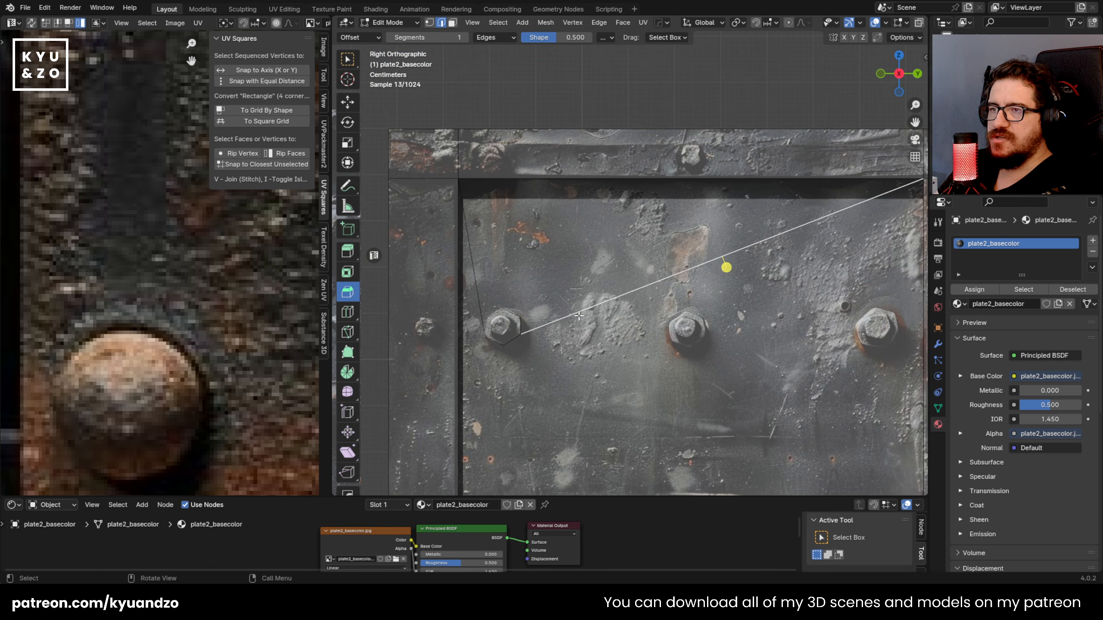
pyautogui.keyDown('shift'); pyautogui.click(483, 287); pyautogui.keyUp('shift')
pyautogui.press('x')
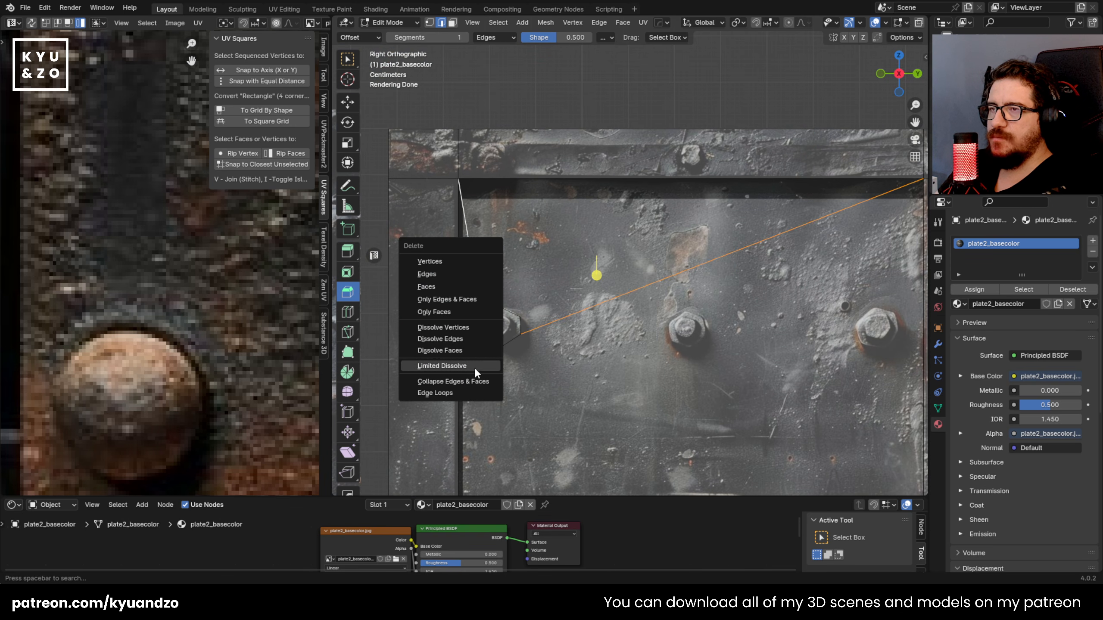
pyautogui.click(474, 367)
pyautogui.hotkey('ctrl', 'z')
# Step: Try to dissolve and then delete the two long edges running from the hexagon, undoing the deletion
pyautogui.press('x')
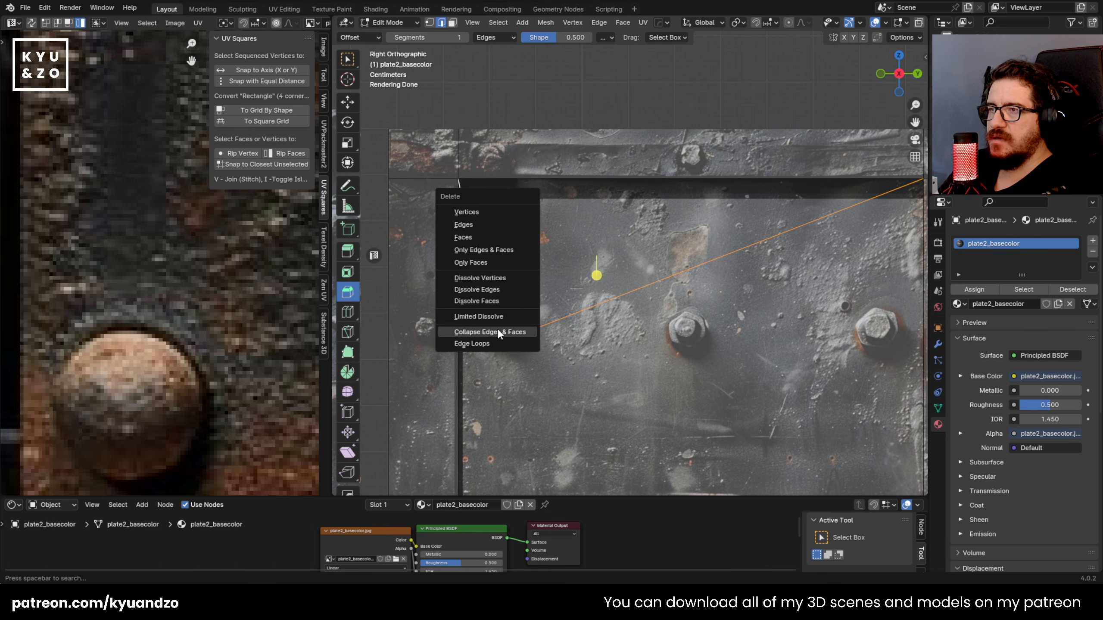
pyautogui.click(477, 290)
pyautogui.scroll(-2, 512, 292)
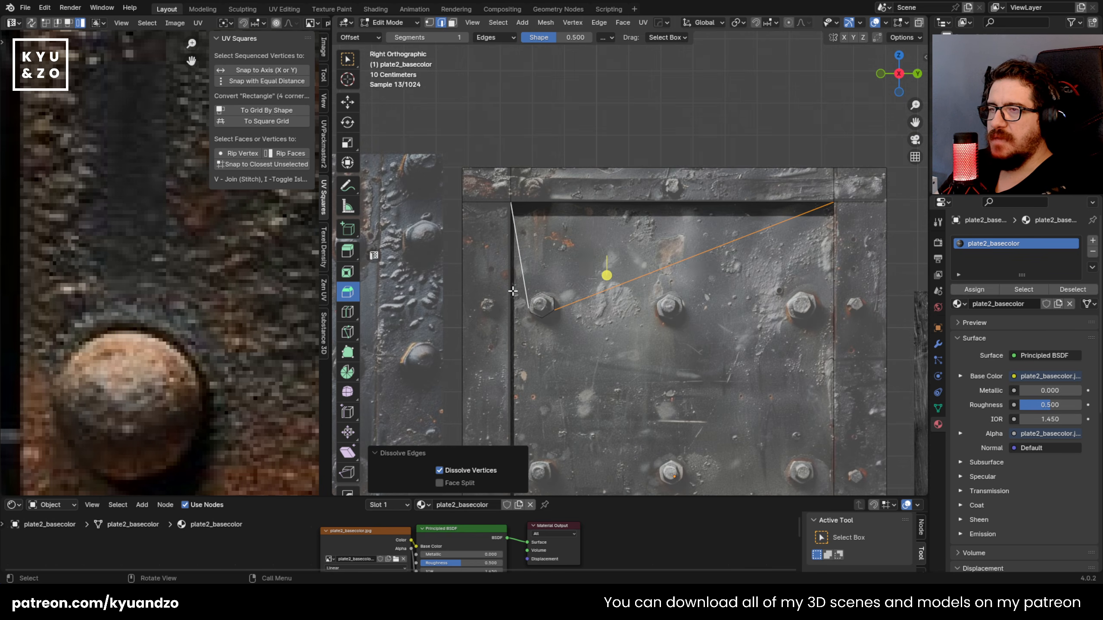
pyautogui.press('x')
pyautogui.click(478, 208)
pyautogui.hotkey('ctrl', 'z')
pyautogui.press('x')
pyautogui.press('Escape')
# Step: Knife-cut an edge from the hexagon's top corner up to the recessed panel's upper edge
pyautogui.press('Tab')
pyautogui.moveTo(702, 279); pyautogui.dragTo(620, 300, button='middle')
pyautogui.press('Tab')
pyautogui.scroll(2, 620, 301)
pyautogui.press('k')
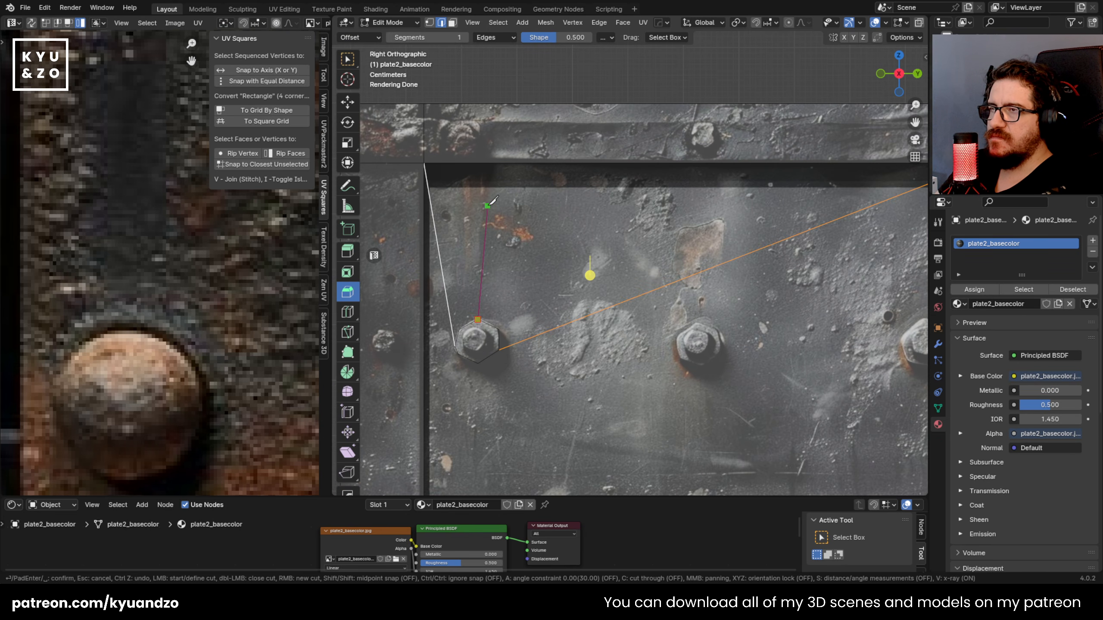
pyautogui.moveTo(495, 223); pyautogui.dragTo(488, 201, button='middle')
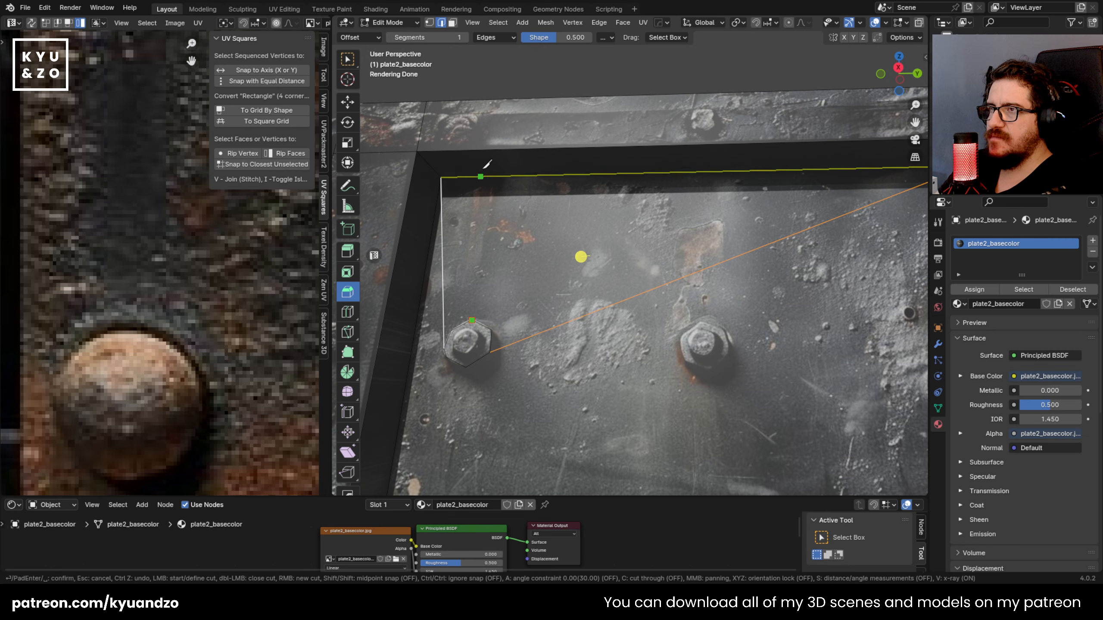
pyautogui.press('Return')
pyautogui.press('k')
pyautogui.click(473, 320)
pyautogui.click(487, 177)
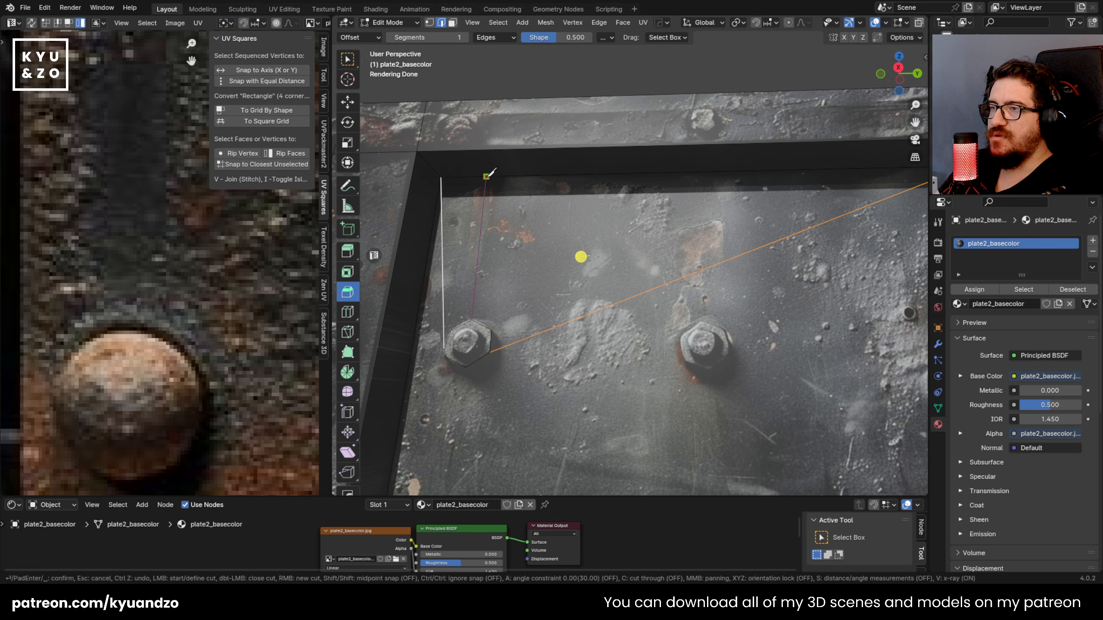
pyautogui.press('Return')
# Step: Try knife-cutting further edges from the hexagon across the recessed panel to the frame's inner side
pyautogui.press('k')
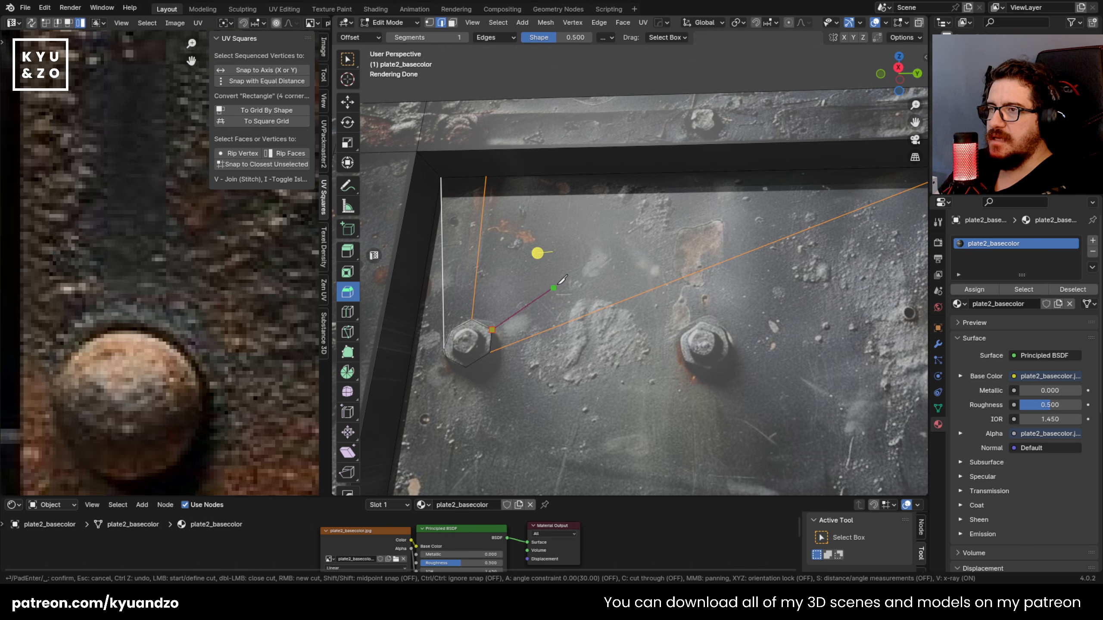
pyautogui.click(423, 283)
pyautogui.press('Return')
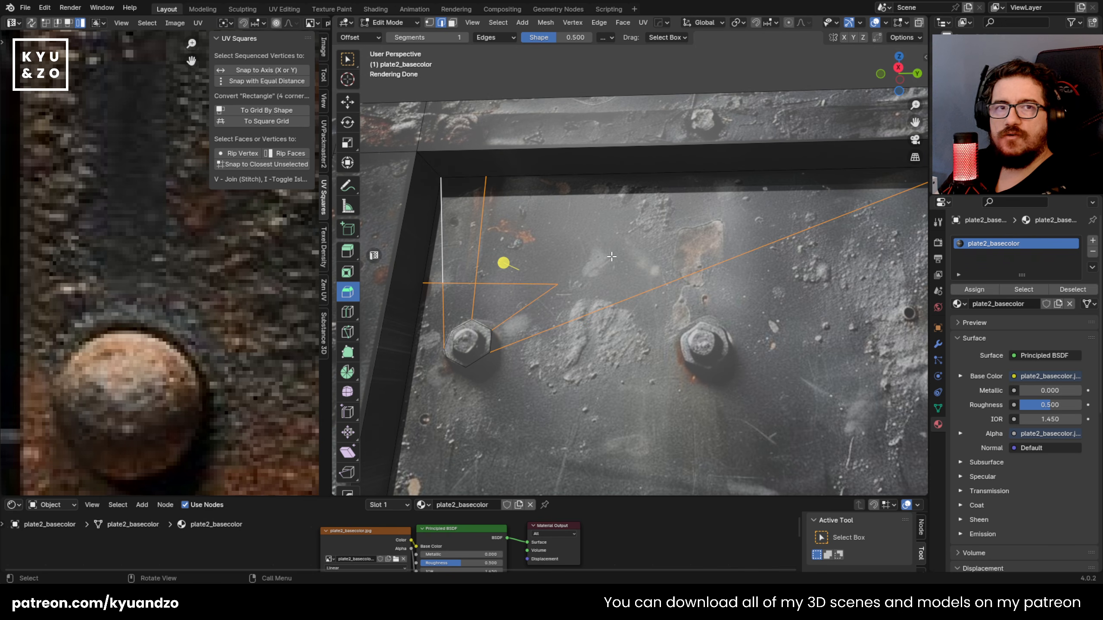
pyautogui.scroll(-2, 609, 309)
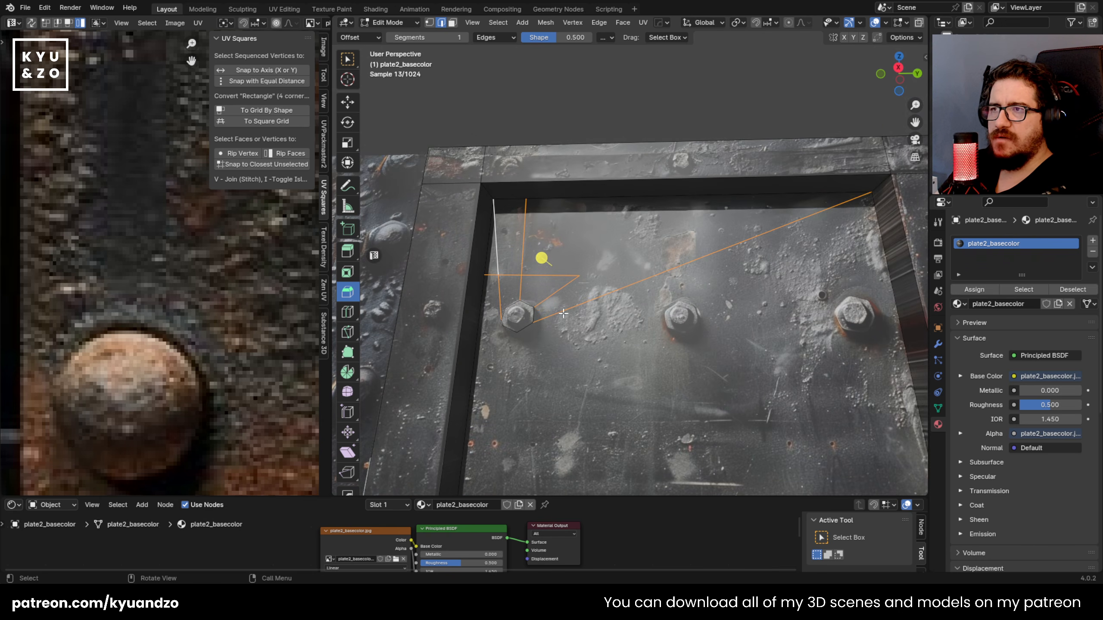
# Step: Undo the knife cuts in the recessed panel, including the hexagonal outline around the first upper bolt
pyautogui.hotkey('ctrl', 'z')
pyautogui.hotkey('ctrl', 'z')
pyautogui.hotkey('ctrl', 'z')
pyautogui.hotkey('ctrl', 'z')
pyautogui.hotkey('ctrl', 'z')
pyautogui.hotkey('ctrl', 'z')
pyautogui.hotkey('ctrl', 'z')
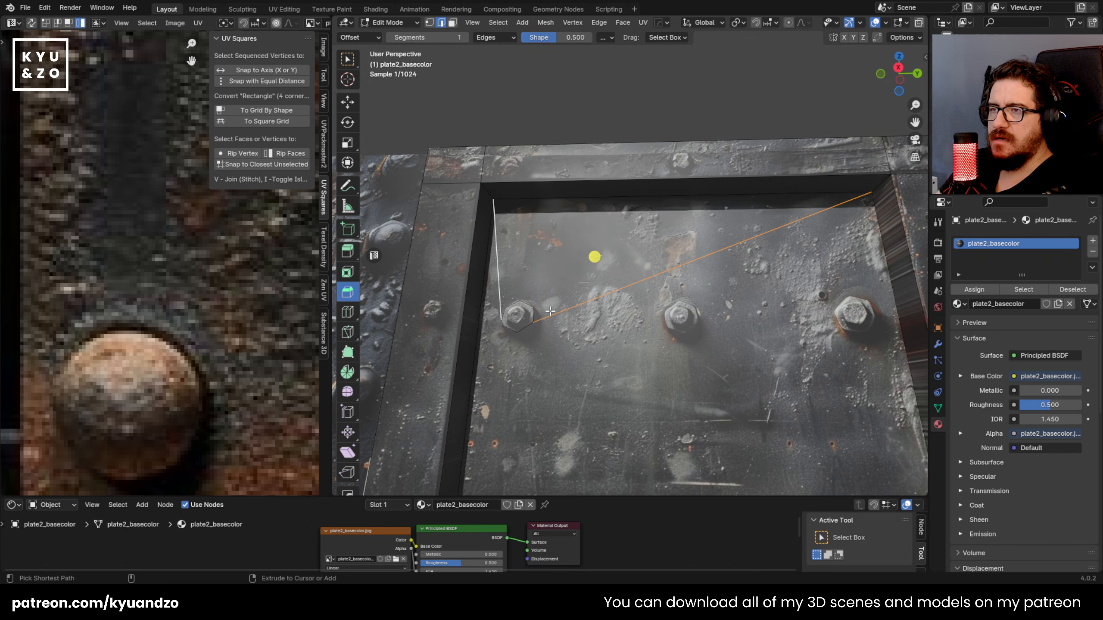
pyautogui.hotkey('ctrl', 'z')
pyautogui.hotkey('ctrl', 'z')
pyautogui.hotkey('ctrl', 'z')
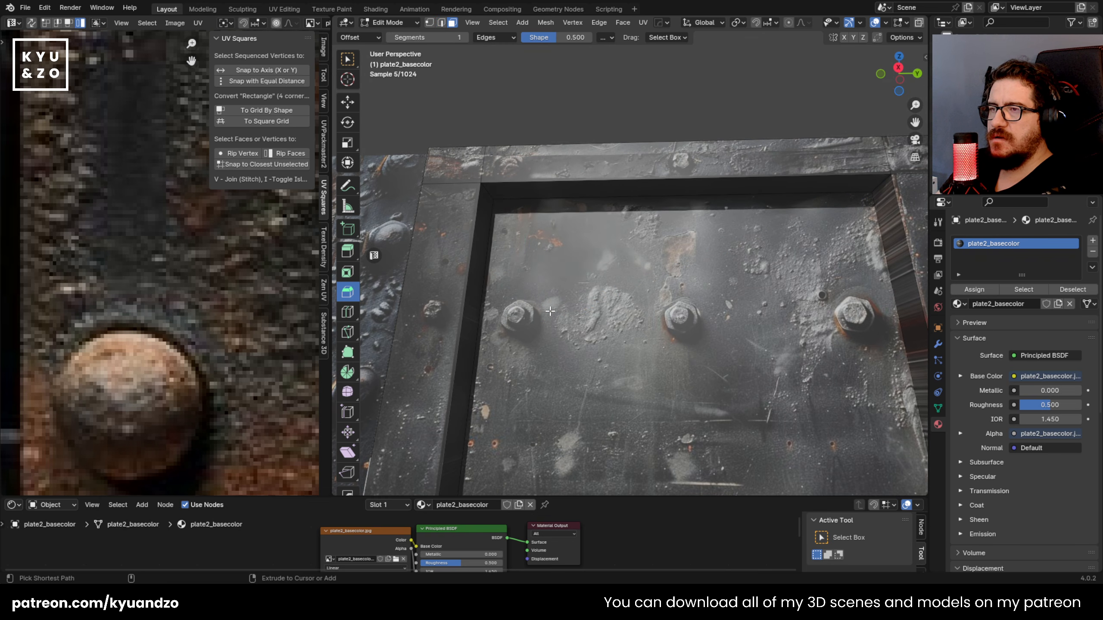
pyautogui.scroll(3, 620, 255)
pyautogui.press('Tab')
pyautogui.scroll(-2, 629, 263)
pyautogui.keyDown('shift'); pyautogui.moveTo(652, 277); pyautogui.dragTo(606, 301, button='middle'); pyautogui.keyUp('shift')
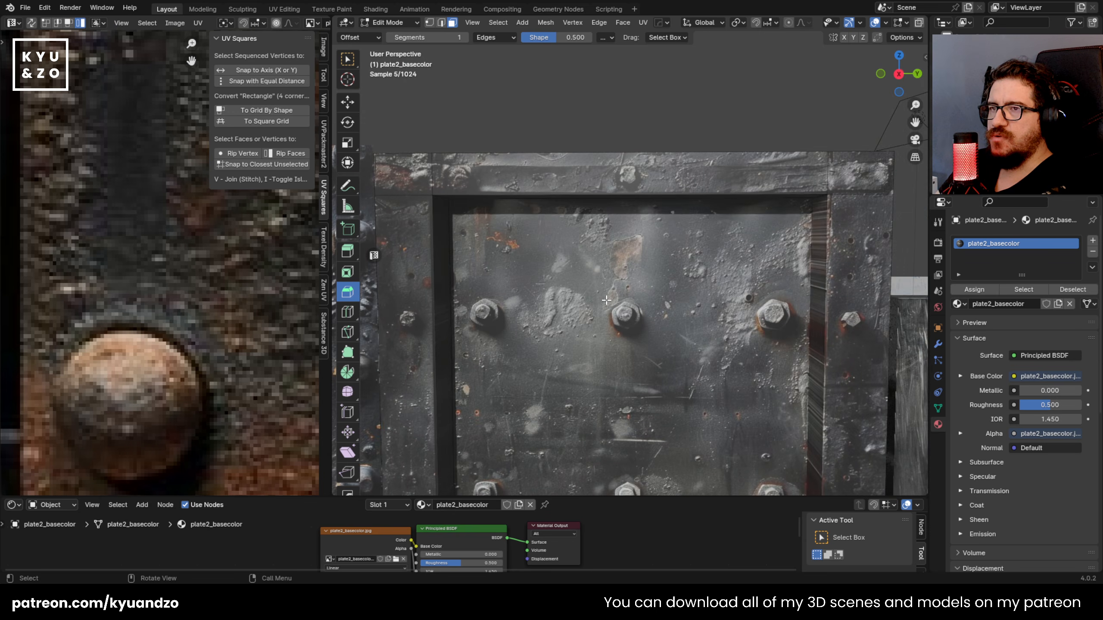
pyautogui.press('Tab')
pyautogui.press('Tab')
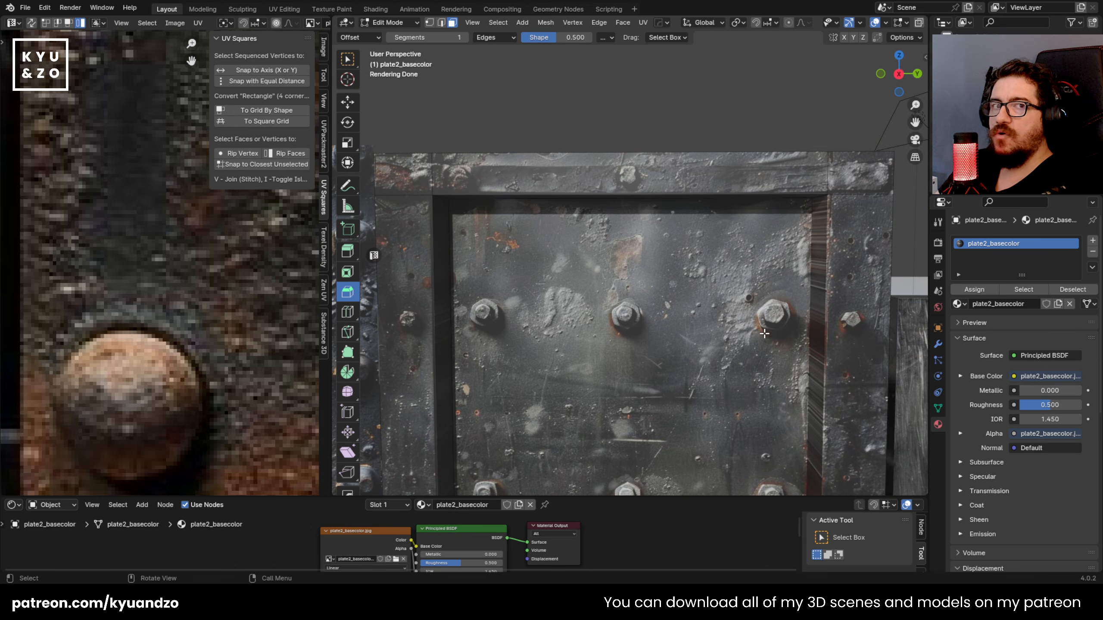
# Step: Add two horizontal loop cuts across the plate, one just above and one just below the upper bolt row
pyautogui.hotkey('ctrl', 'r')
pyautogui.click(417, 279)
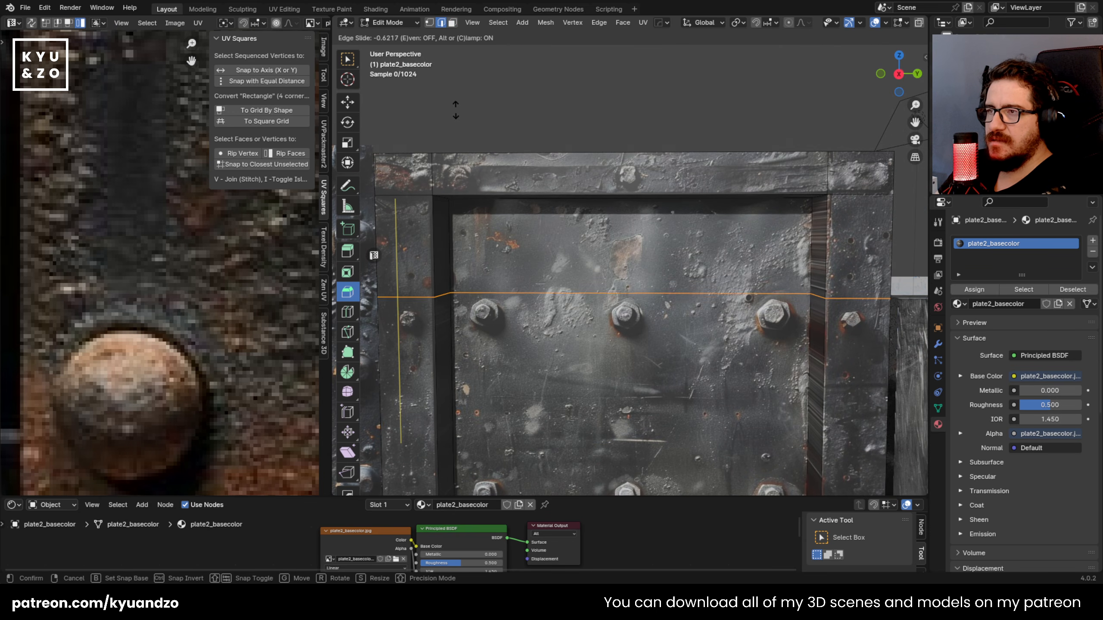
pyautogui.click(462, 96)
pyautogui.click(462, 96)
pyautogui.keyDown('shift'); pyautogui.moveTo(431, 383); pyautogui.dragTo(445, 280, button='middle'); pyautogui.keyUp('shift')
pyautogui.hotkey('ctrl', 'r')
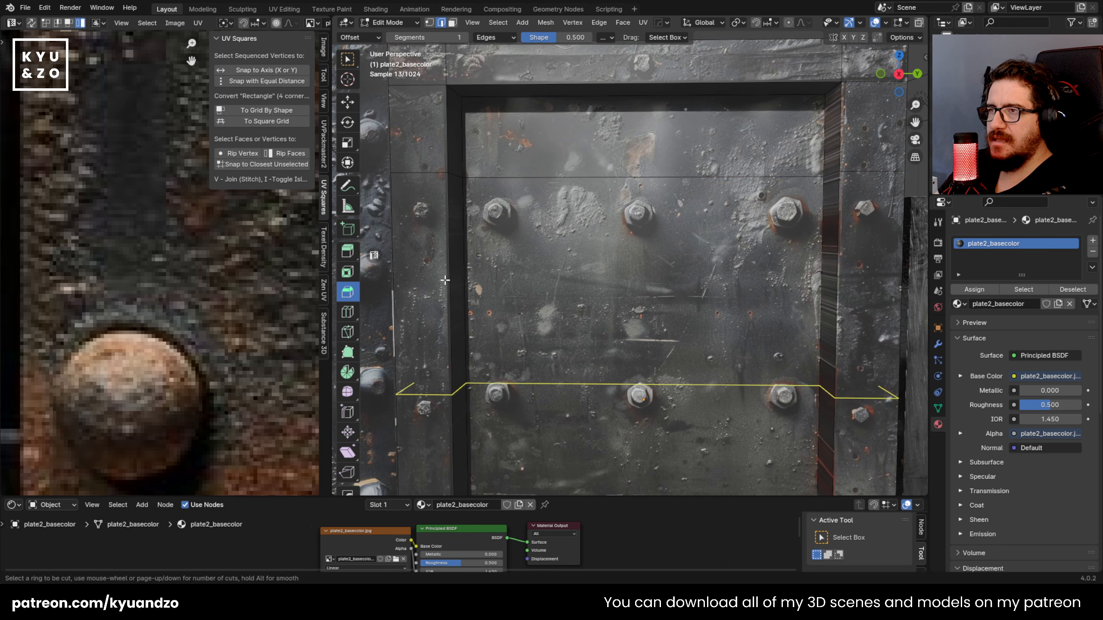
pyautogui.click(445, 280)
pyautogui.click(469, 145)
# Step: Add horizontal loop cuts just above and below the lower bolt row, with slide factors of about 0.339 and 0.450
pyautogui.keyDown('shift'); pyautogui.moveTo(567, 281); pyautogui.dragTo(605, 161, button='middle'); pyautogui.keyUp('shift')
pyautogui.hotkey('ctrl', 'r')
pyautogui.click(500, 229)
pyautogui.click(501, 180)
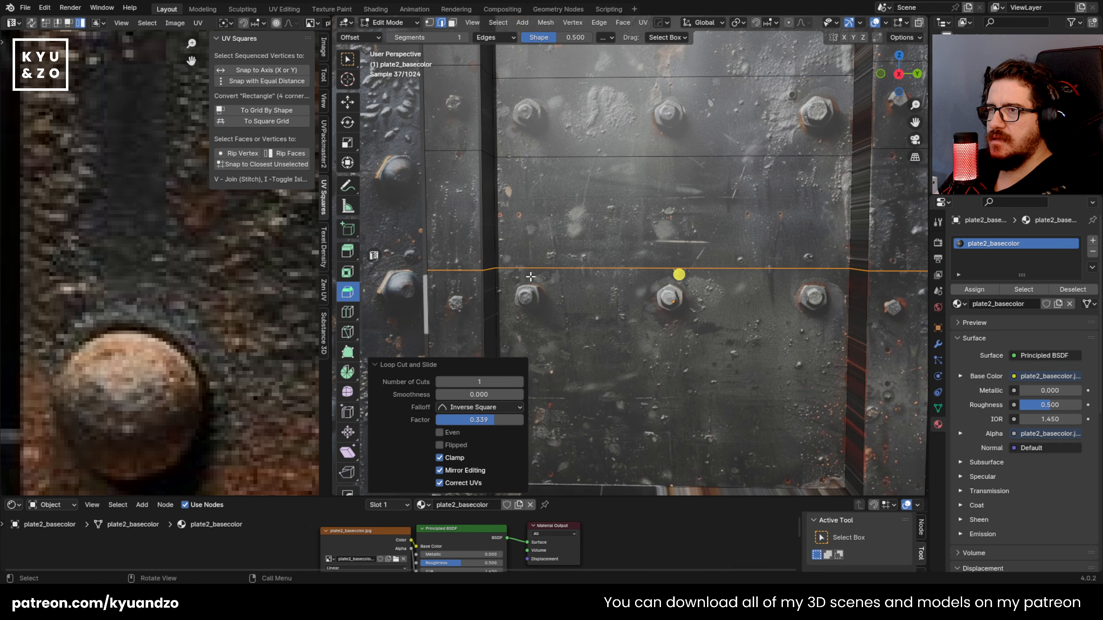
pyautogui.hotkey('ctrl', 'r')
pyautogui.click(485, 328)
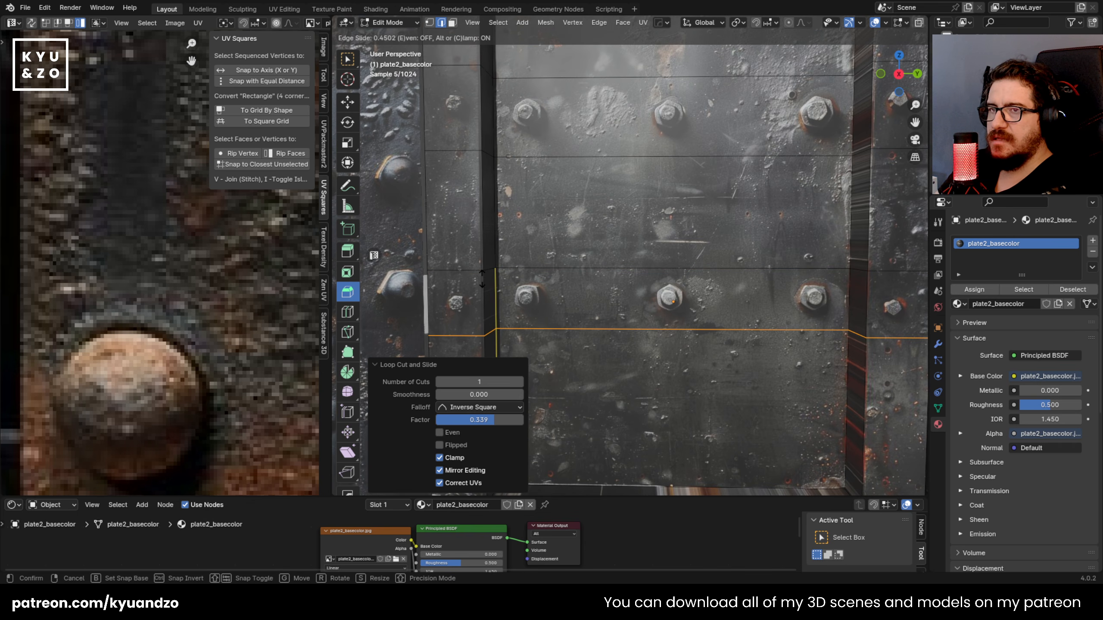
pyautogui.click(483, 279)
pyautogui.keyDown('shift'); pyautogui.moveTo(518, 334); pyautogui.dragTo(569, 318, button='middle'); pyautogui.keyUp('shift')
# Step: Add four vertical loop cuts through the recessed panel, two in each gap between the three bolt columns
pyautogui.scroll(-2, 585, 329)
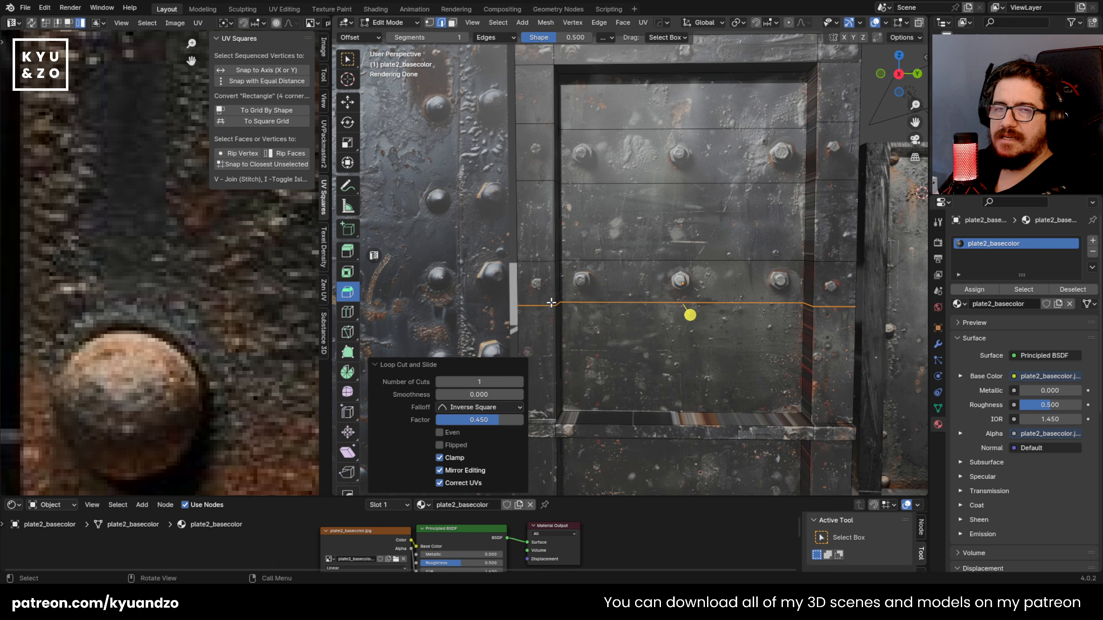
pyautogui.scroll(6, 608, 283)
pyautogui.scroll(-5, 608, 283)
pyautogui.hotkey('ctrl', 'r')
pyautogui.click(652, 256)
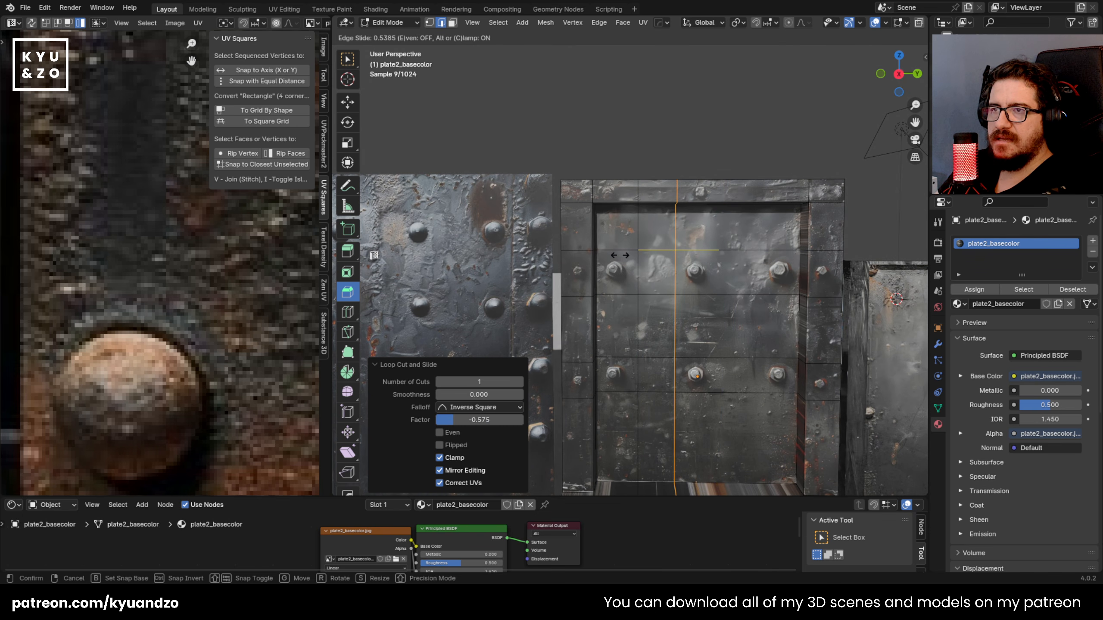
pyautogui.click(620, 255)
pyautogui.click(706, 247)
pyautogui.hotkey('ctrl', 'r')
pyautogui.click(746, 249)
pyautogui.click(743, 252)
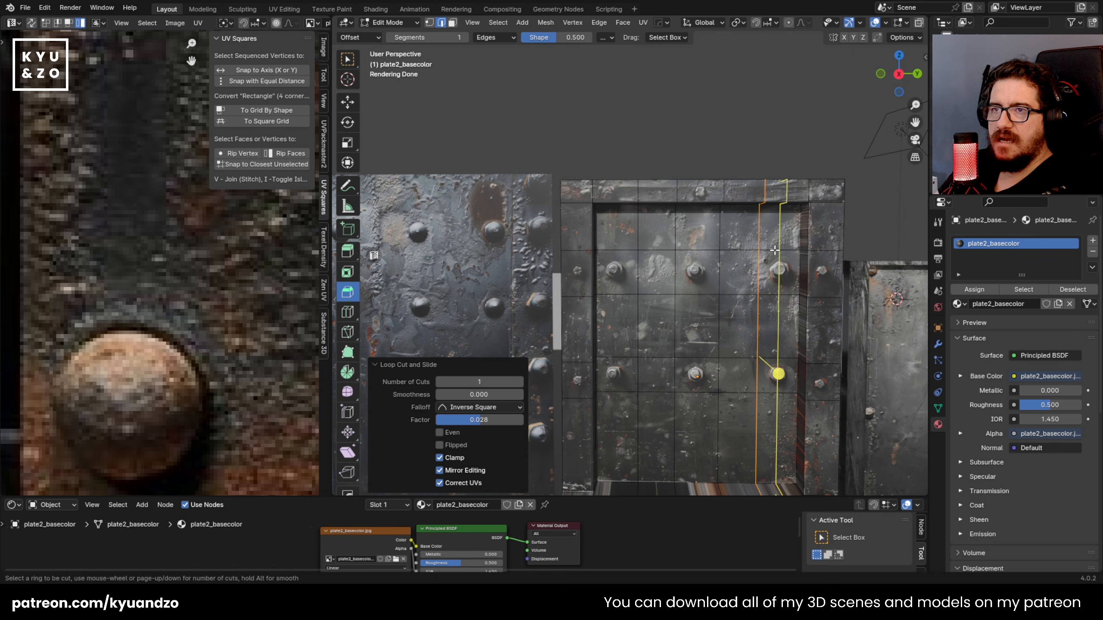
# Step: Knife-cut a closed hexagonal outline around the first bolt of the upper row
pyautogui.press('Tab')
pyautogui.scroll(5, 593, 277)
pyautogui.press('Tab')
pyautogui.scroll(4, 565, 300)
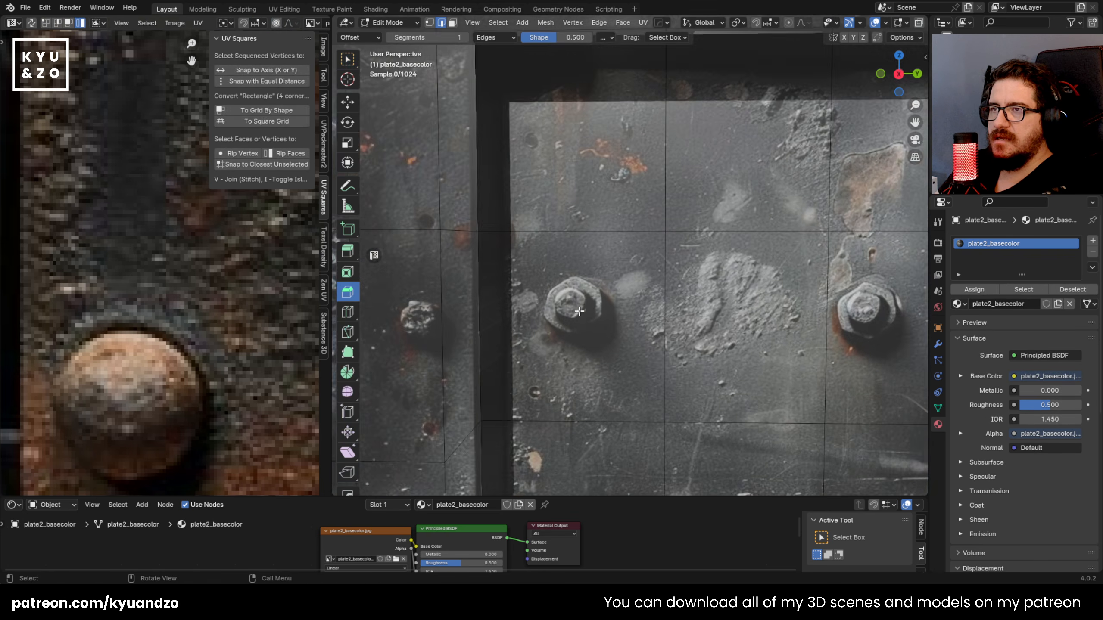
pyautogui.scroll(2, 634, 250)
pyautogui.press('k')
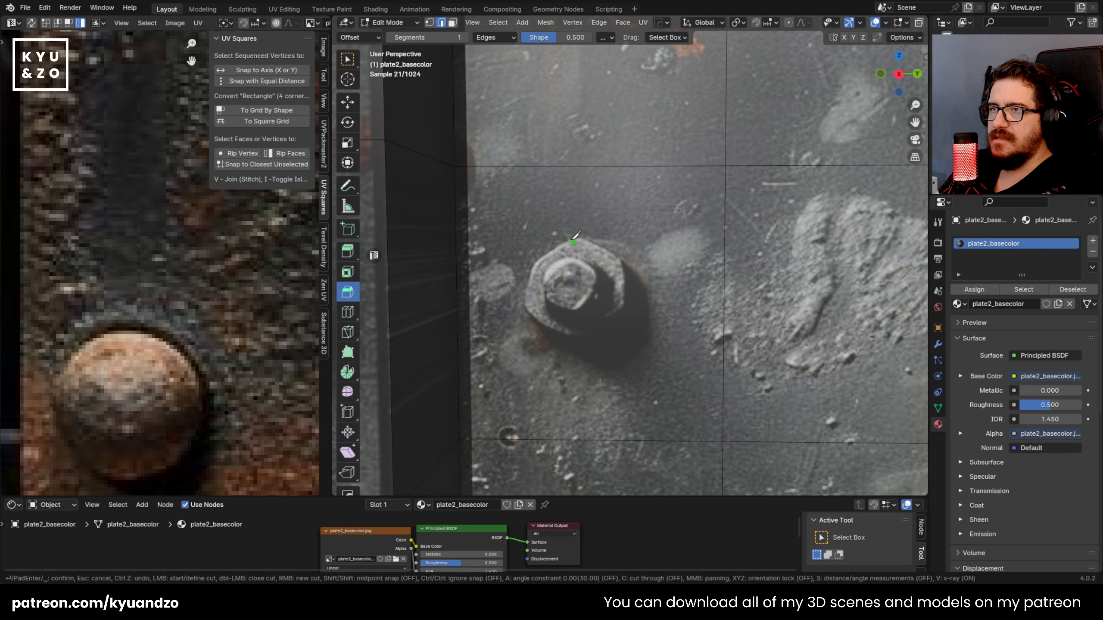
pyautogui.click(578, 238)
pyautogui.click(623, 262)
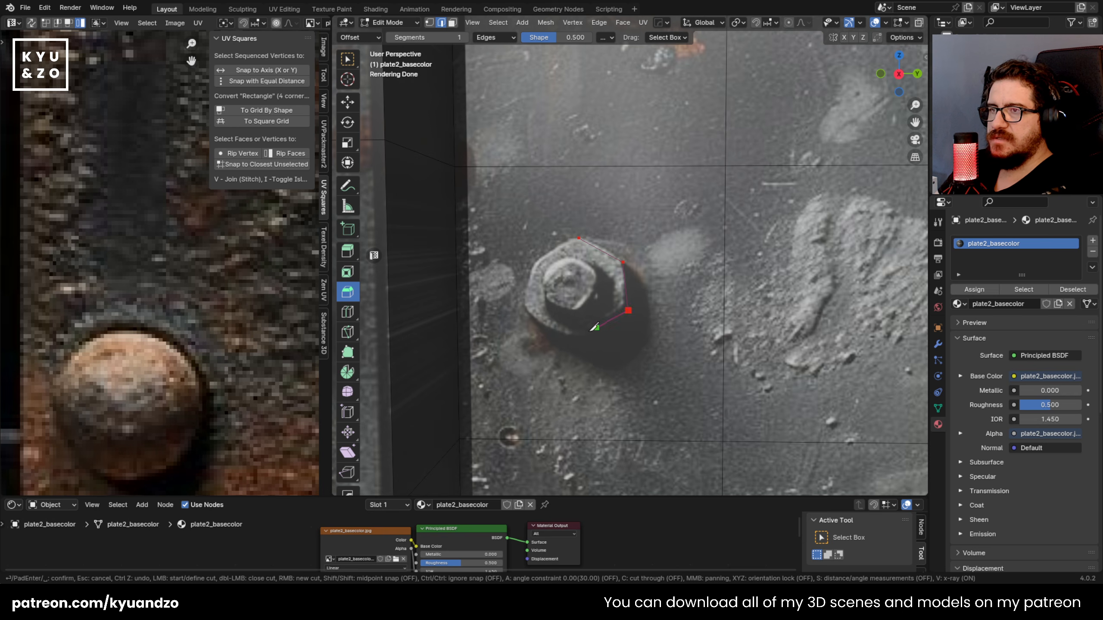
pyautogui.click(578, 238)
pyautogui.press('Return')
pyautogui.scroll(-3, 618, 256)
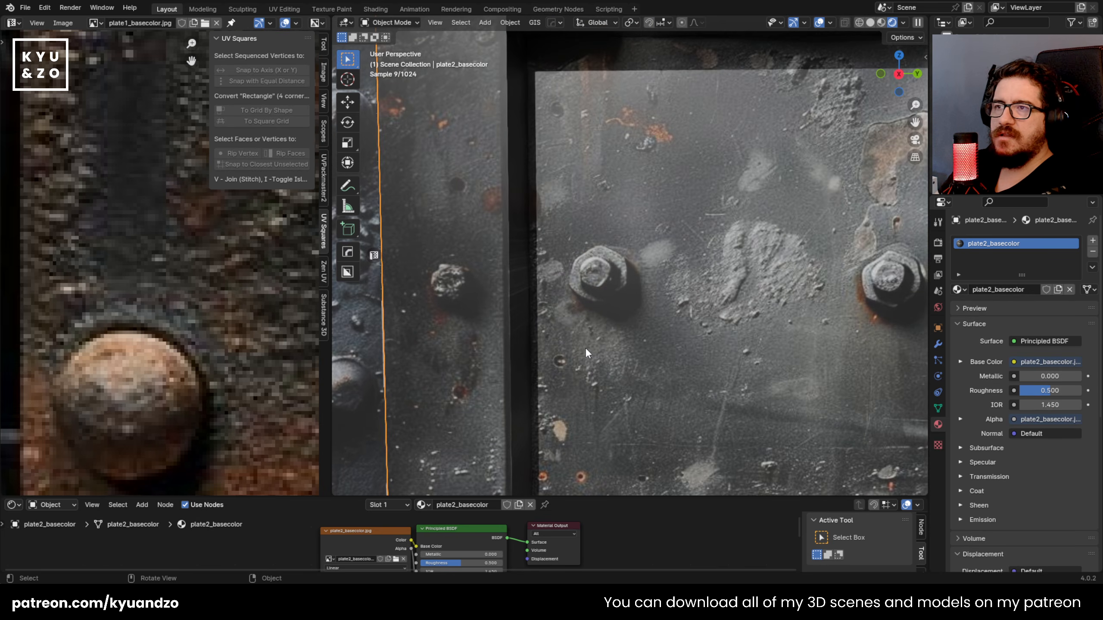
# Step: Check the faces around the first bolt by selecting the hexagon and the panel face beneath it
pyautogui.click(608, 255)
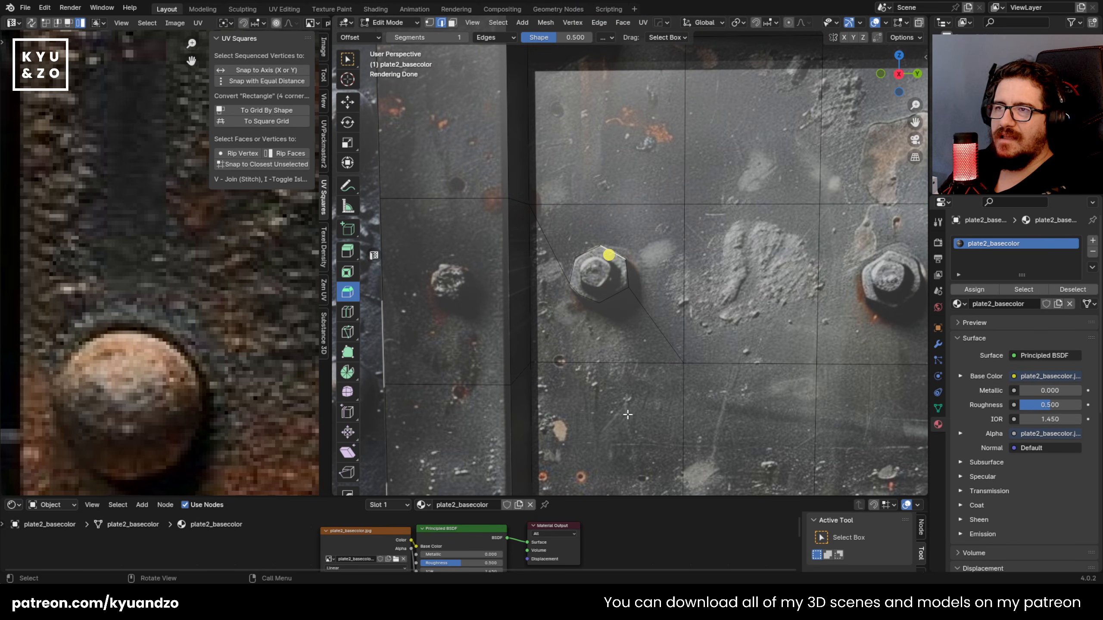
pyautogui.scroll(2, 623, 261)
pyautogui.press('3')
pyautogui.click(582, 287)
pyautogui.click(570, 321)
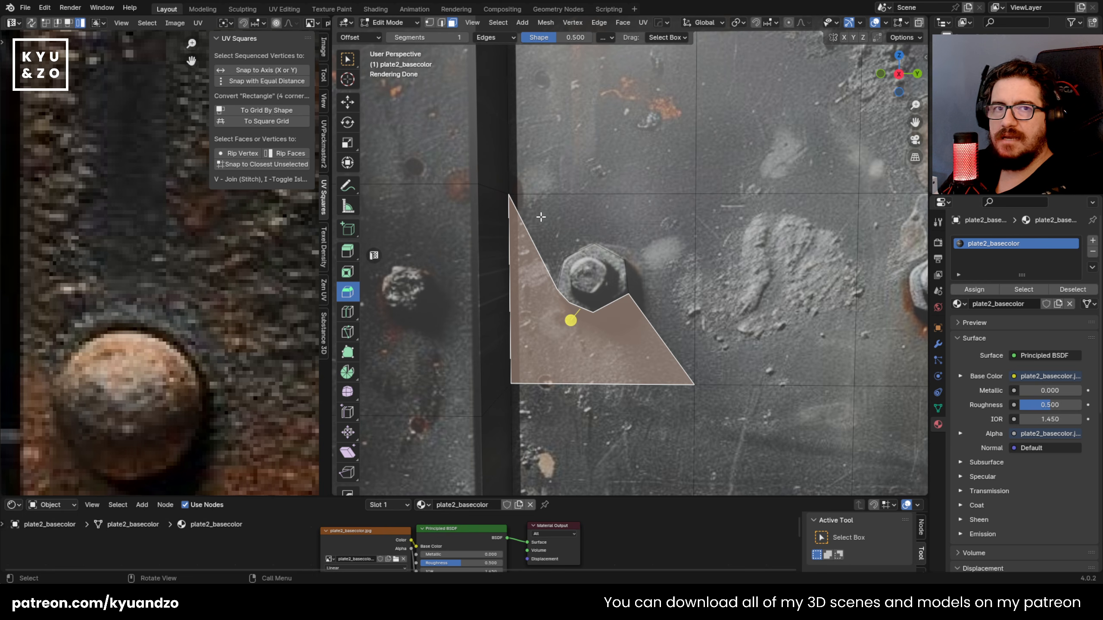
pyautogui.scroll(-3, 565, 253)
pyautogui.scroll(5, 565, 253)
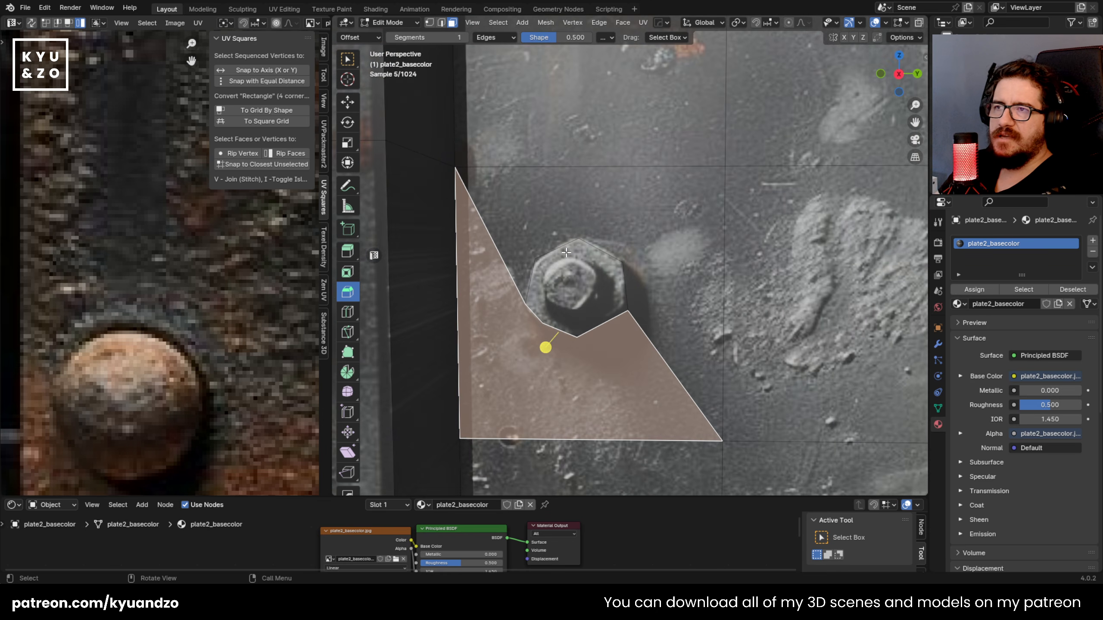
# Step: Knife-cut edges from the hexagon's upper-right corner to the nearby grid corner and from its top and bottom corners to the surrounding loops
pyautogui.press('k')
pyautogui.click(623, 262)
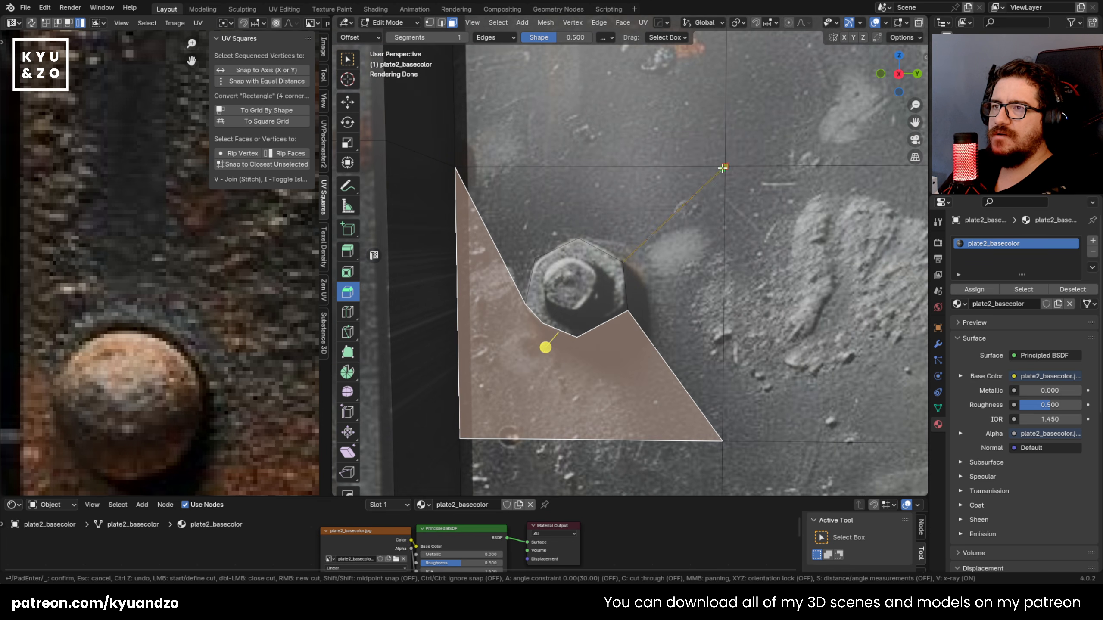
pyautogui.click(578, 238)
pyautogui.click(579, 166)
pyautogui.press('Return')
pyautogui.press('k')
pyautogui.click(577, 335)
pyautogui.click(577, 440)
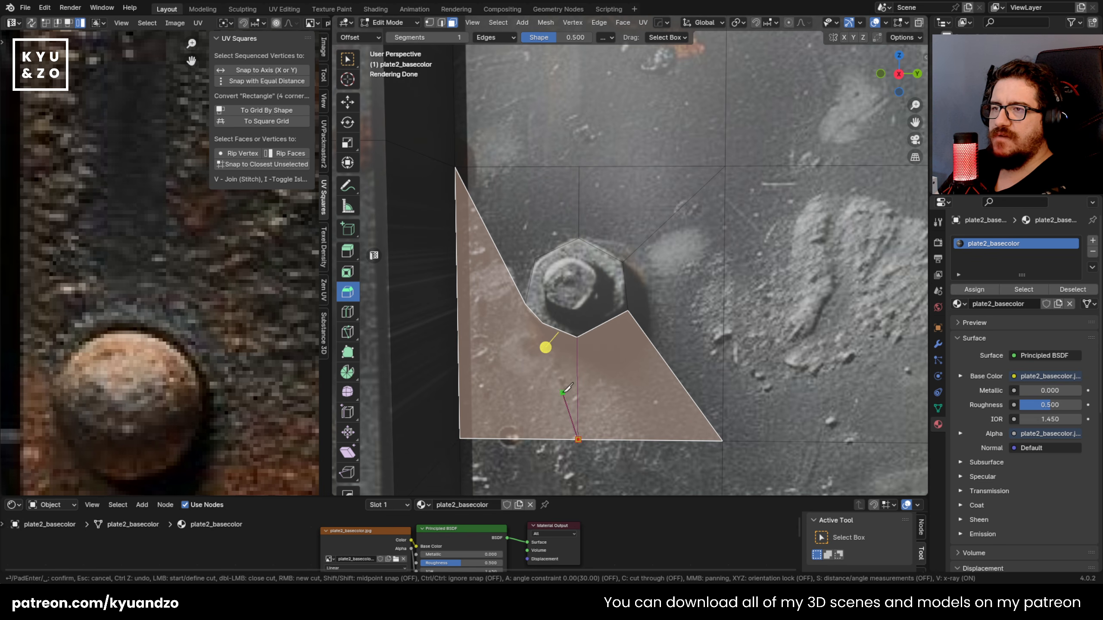
pyautogui.press('Return')
# Step: Knife-cut edges from the hexagon's two lower-left corners to the surrounding cell's lower-left corner and left edge
pyautogui.press('k')
pyautogui.click(543, 323)
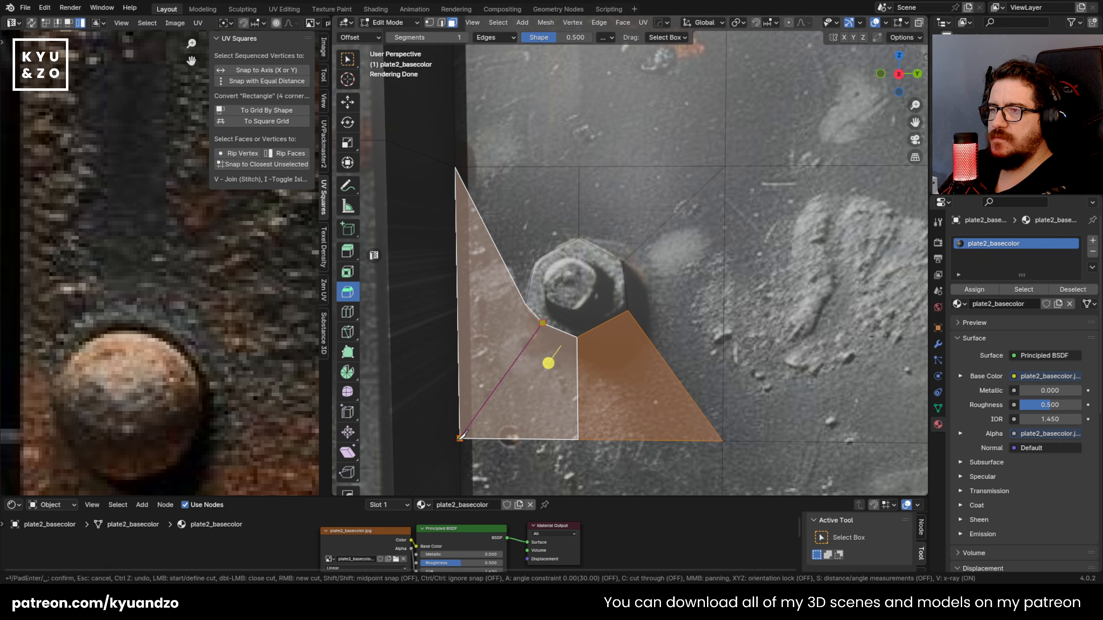
pyautogui.click(459, 438)
pyautogui.press('Return')
pyautogui.press('k')
pyautogui.click(526, 305)
pyautogui.click(458, 311)
pyautogui.press('Return')
# Step: Examine the new faces around the first bolt and the surrounding panel grid
pyautogui.scroll(-2, 630, 312)
pyautogui.press('Tab')
pyautogui.press('Tab')
pyautogui.click(539, 281)
pyautogui.click(556, 267)
pyautogui.scroll(-3, 582, 268)
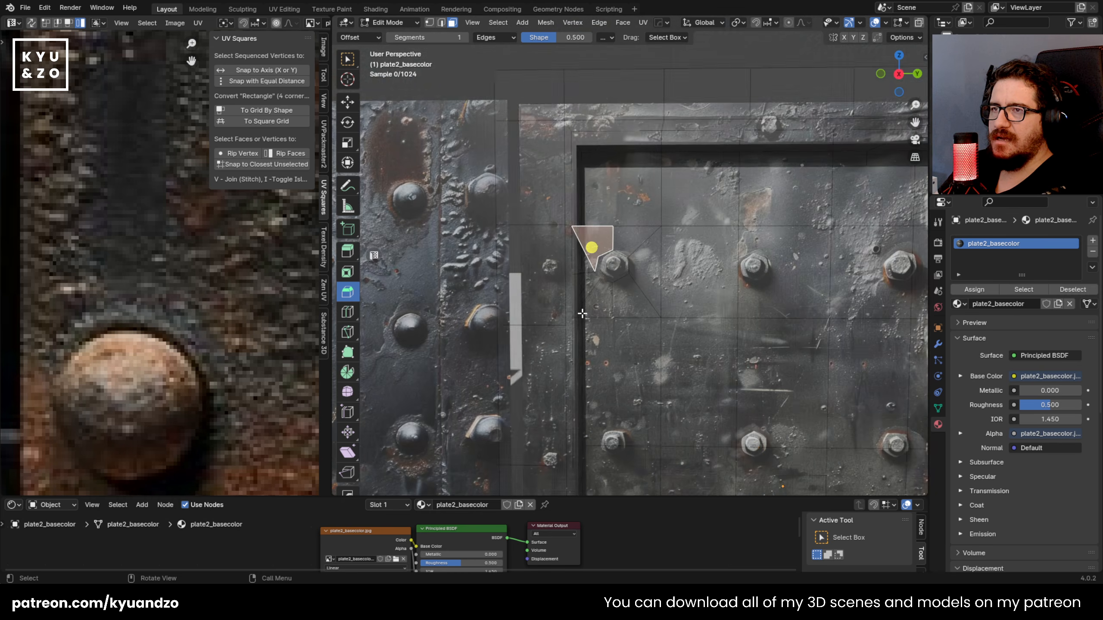
pyautogui.scroll(2, 638, 249)
pyautogui.scroll(-4, 679, 277)
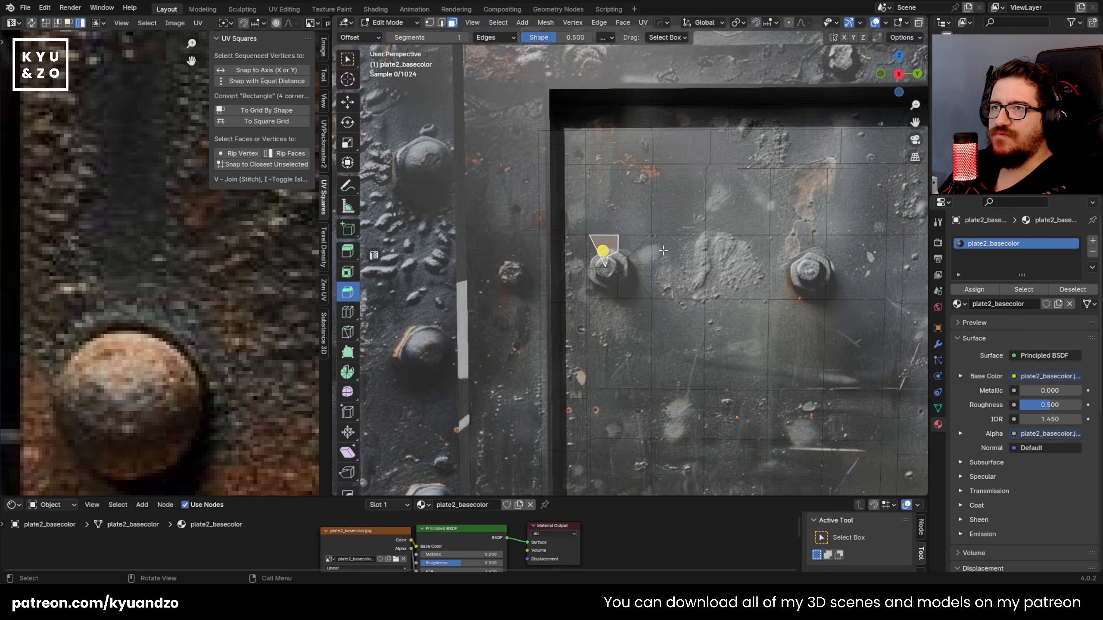
# Step: Select the hexagon face and extrude it outward about 0.033 m along its normal to form the nut
pyautogui.scroll(5, 651, 261)
pyautogui.keyDown('shift'); pyautogui.moveTo(593, 235); pyautogui.dragTo(602, 240, button='middle'); pyautogui.keyUp('shift')
pyautogui.click(598, 282)
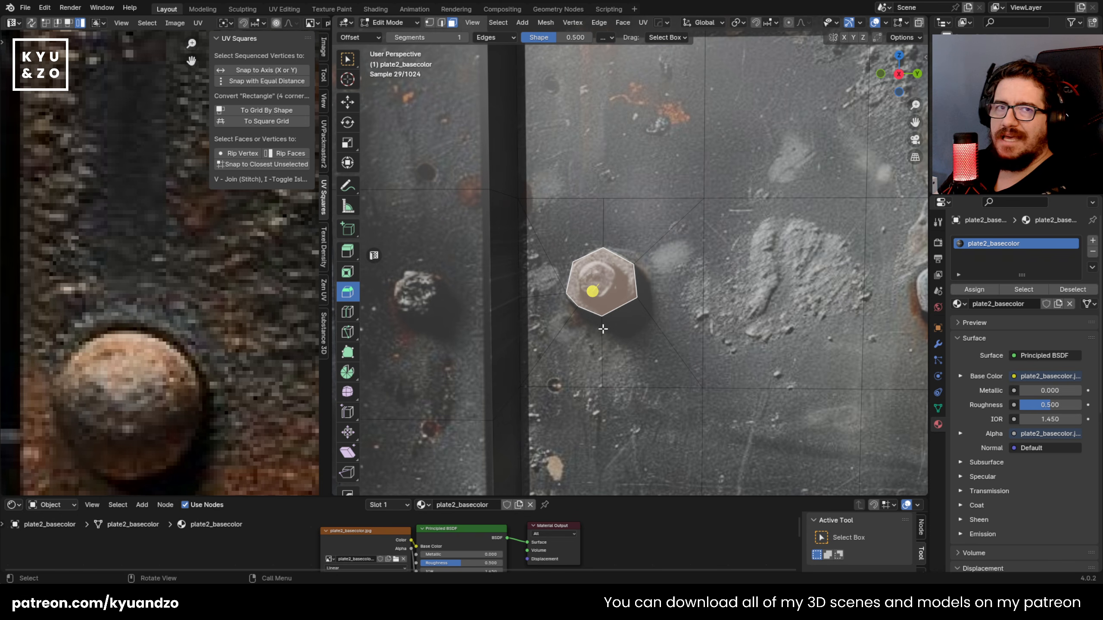
pyautogui.moveTo(568, 327); pyautogui.dragTo(630, 295, button='middle')
pyautogui.press('e')
pyautogui.click(681, 266)
# Step: Knife-cut a closed, roughly circular outline around the bolt end on the nut's front face, working in the right orthographic view
pyautogui.press('KP_3')
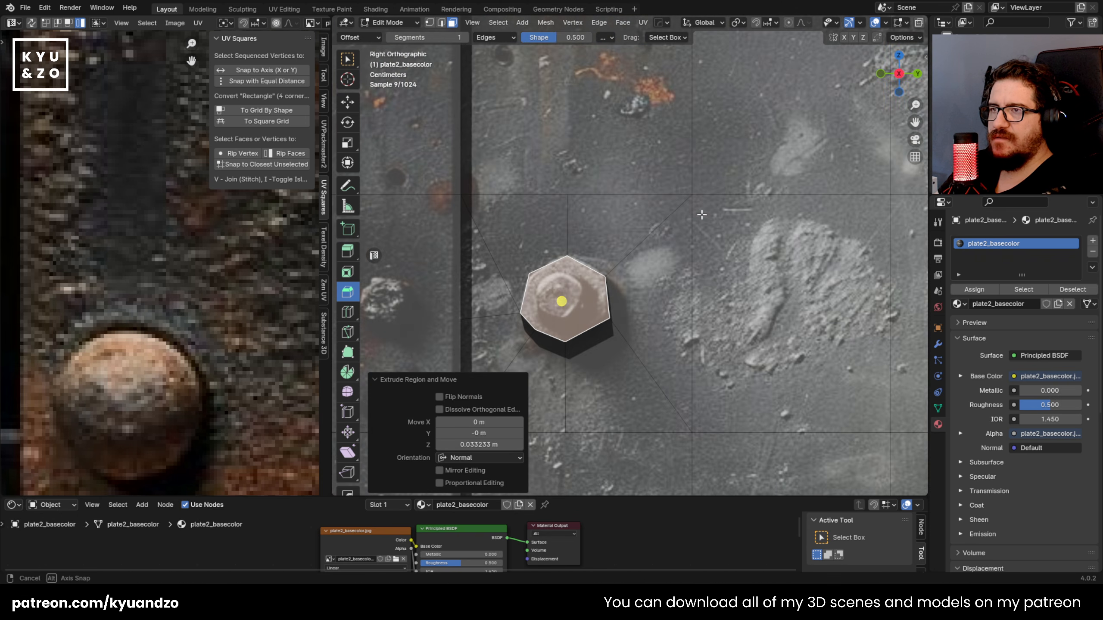
pyautogui.press('Tab')
pyautogui.scroll(-5, 690, 221)
pyautogui.moveTo(679, 232); pyautogui.dragTo(571, 214, button='middle')
pyautogui.press('KP_3')
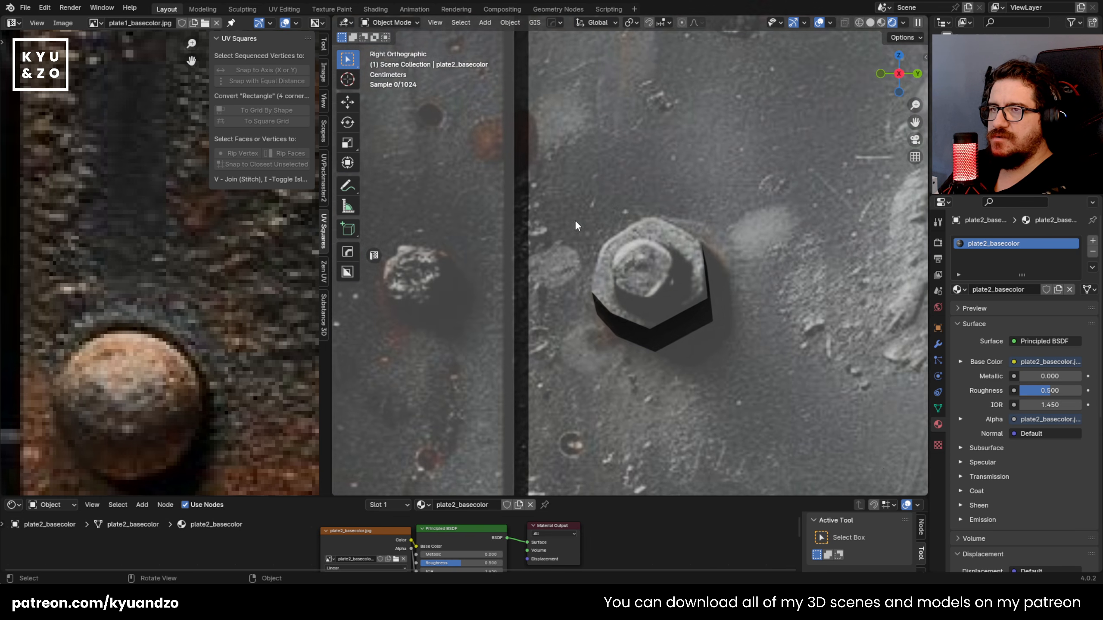
pyautogui.scroll(3, 650, 280)
pyautogui.press('Tab')
pyautogui.press('k')
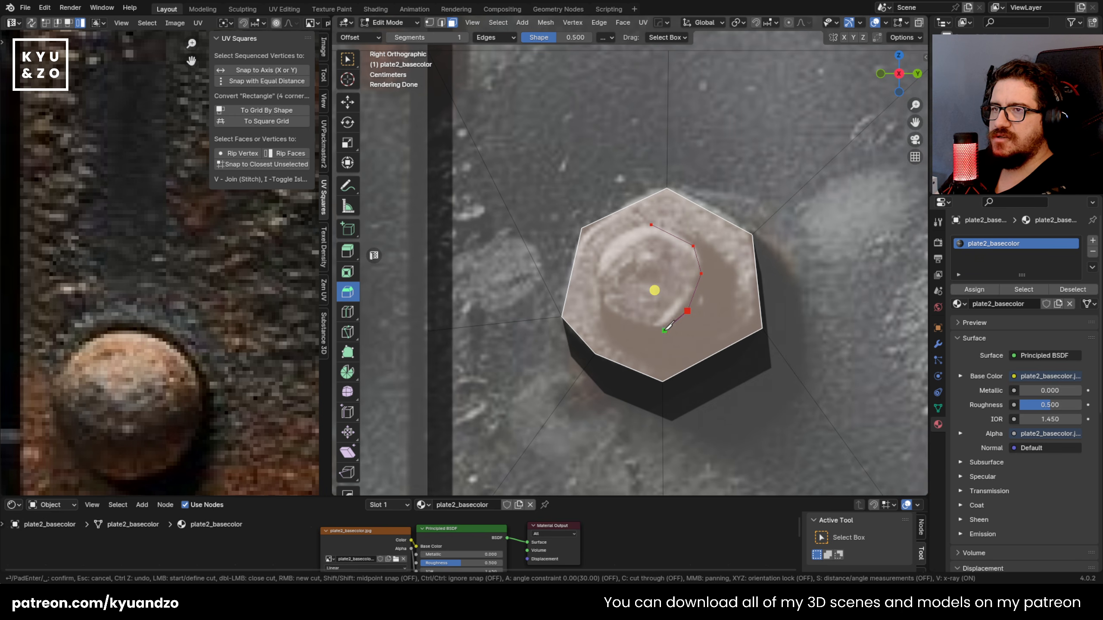
pyautogui.click(621, 234)
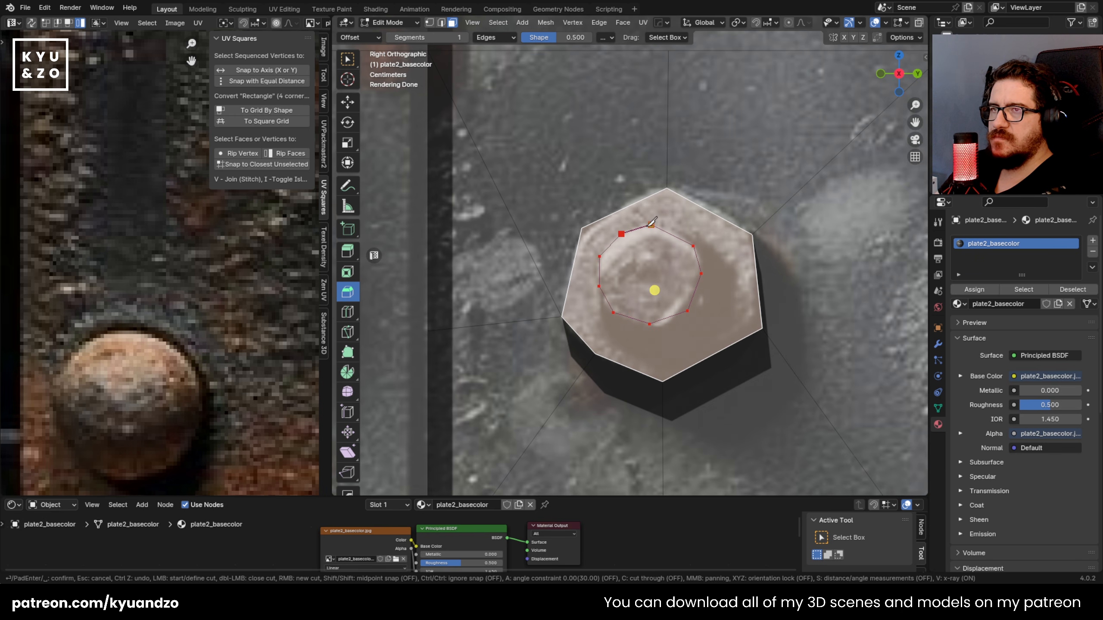
pyautogui.click(652, 224)
pyautogui.press('Return')
# Step: Extrude the round inner face outward from the nut to form the protruding bolt end
pyautogui.click(646, 282)
pyautogui.moveTo(645, 282); pyautogui.dragTo(744, 240, button='middle')
pyautogui.press('e')
pyautogui.click(652, 284)
pyautogui.press('Tab')
pyautogui.scroll(-12, 661, 280)
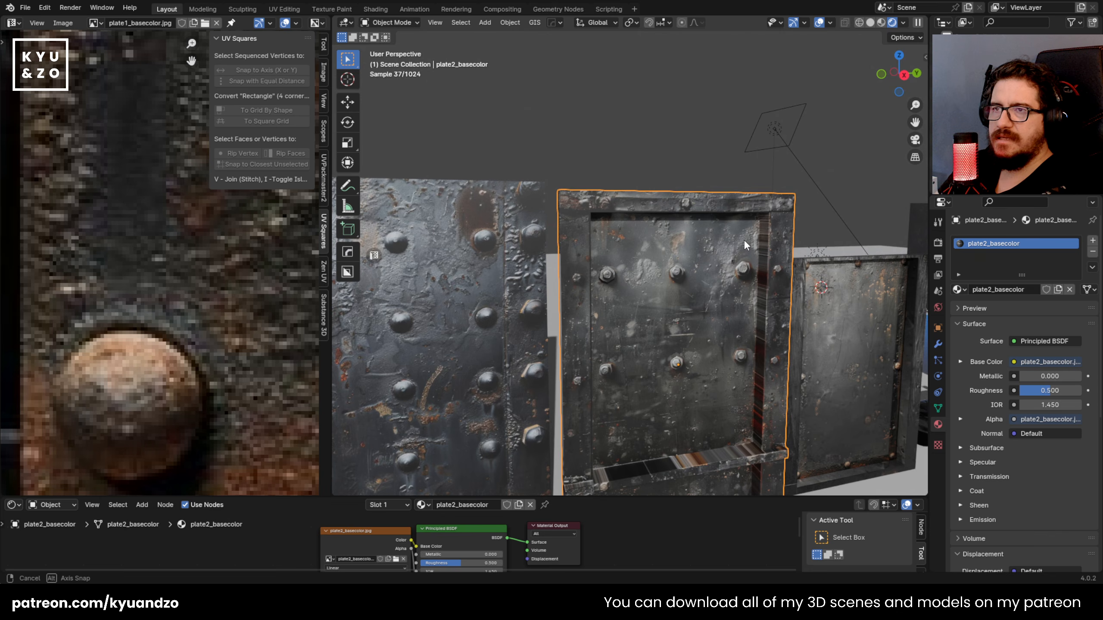
pyautogui.scroll(3, 708, 224)
pyautogui.scroll(3, 708, 224)
pyautogui.moveTo(617, 280); pyautogui.dragTo(638, 326, button='middle')
pyautogui.scroll(4, 657, 247)
# Step: Show the plate2_basecolor.jpg image in the UV editor
pyautogui.press('Tab')
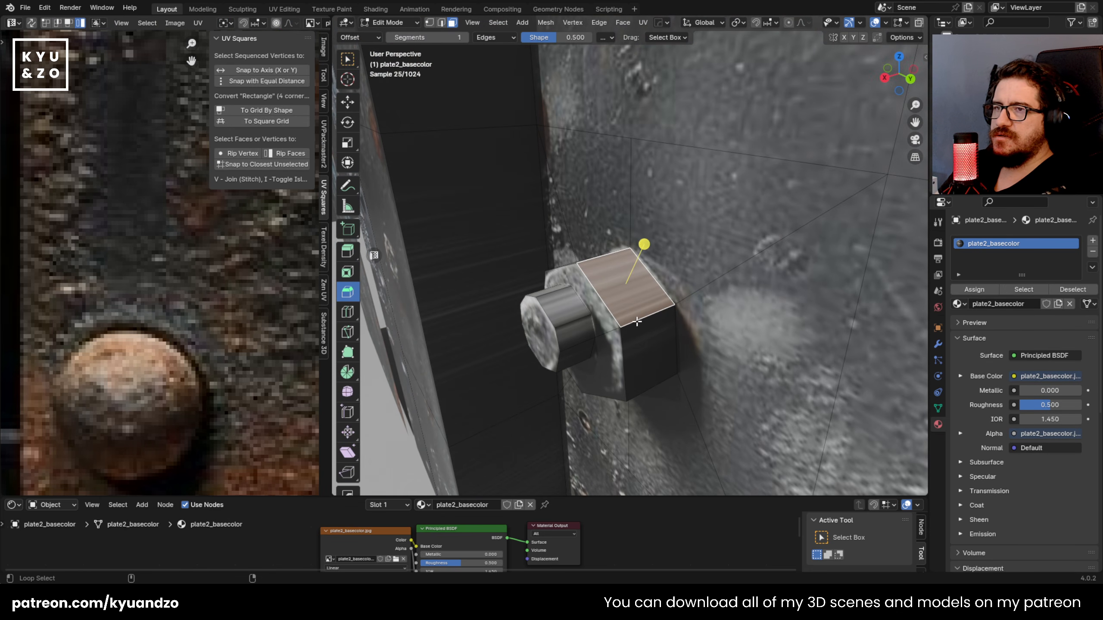
pyautogui.press('Tab')
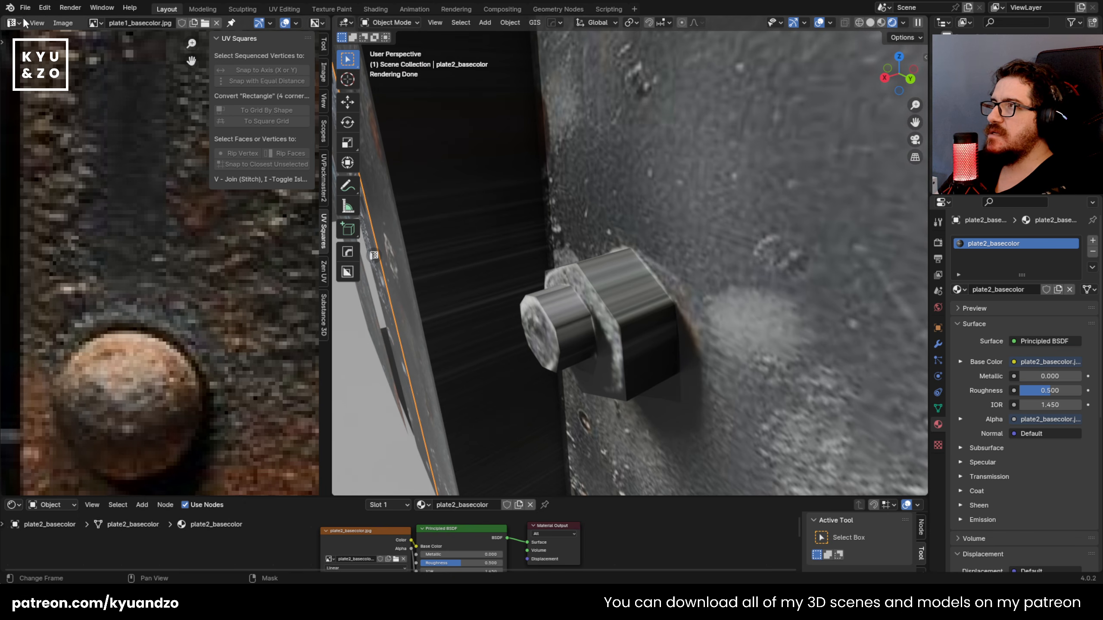
pyautogui.click(95, 23)
pyautogui.scroll(-6, 138, 139)
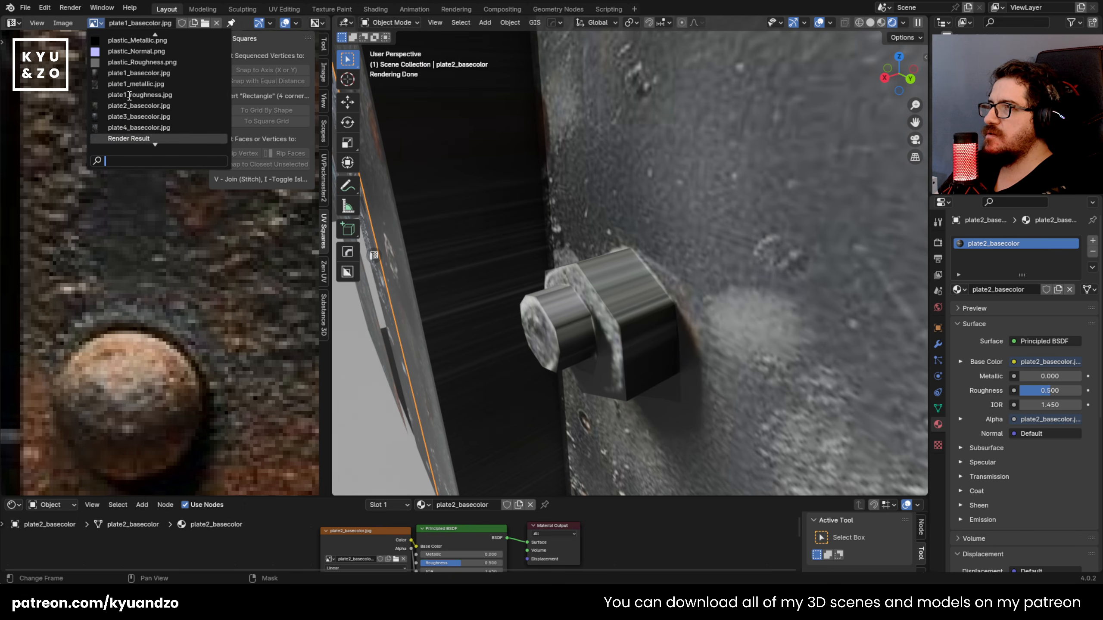
pyautogui.click(140, 62)
# Step: Select the loop of side faces around the hexagonal nut and unwrap it with Cube Projection
pyautogui.press('Tab')
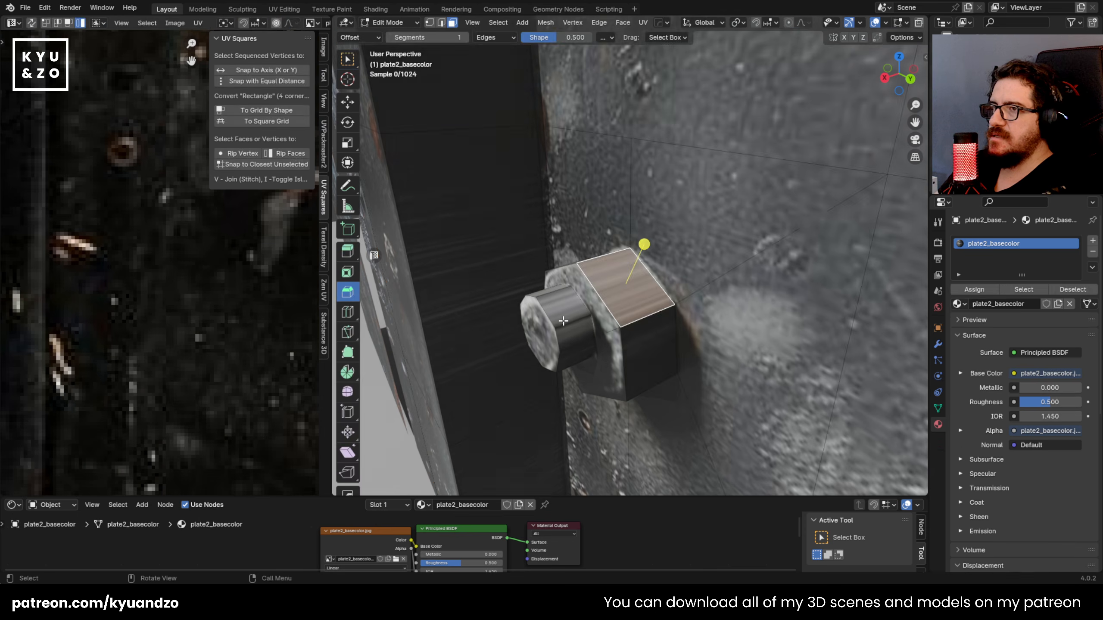
pyautogui.click(635, 320)
pyautogui.press('u')
pyautogui.click(626, 317)
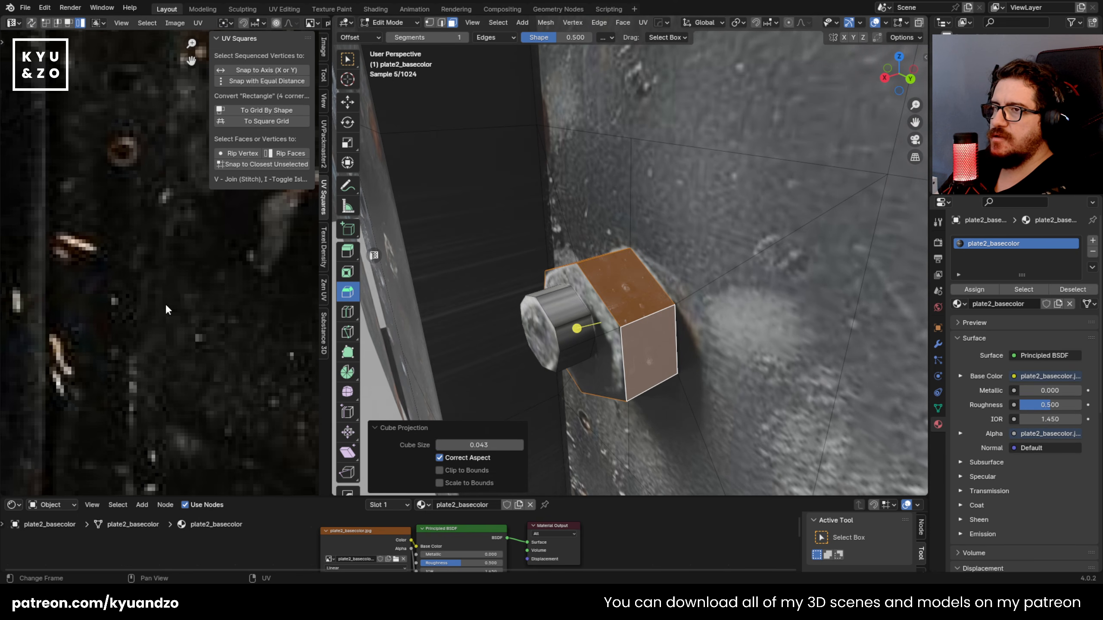
# Step: Scale the nut's side-face UVs down and move them onto plain dark metal between the bolts in the texture
pyautogui.scroll(-10, 191, 302)
pyautogui.press('a')
pyautogui.press('s')
pyautogui.click(172, 123)
pyautogui.scroll(5, 172, 126)
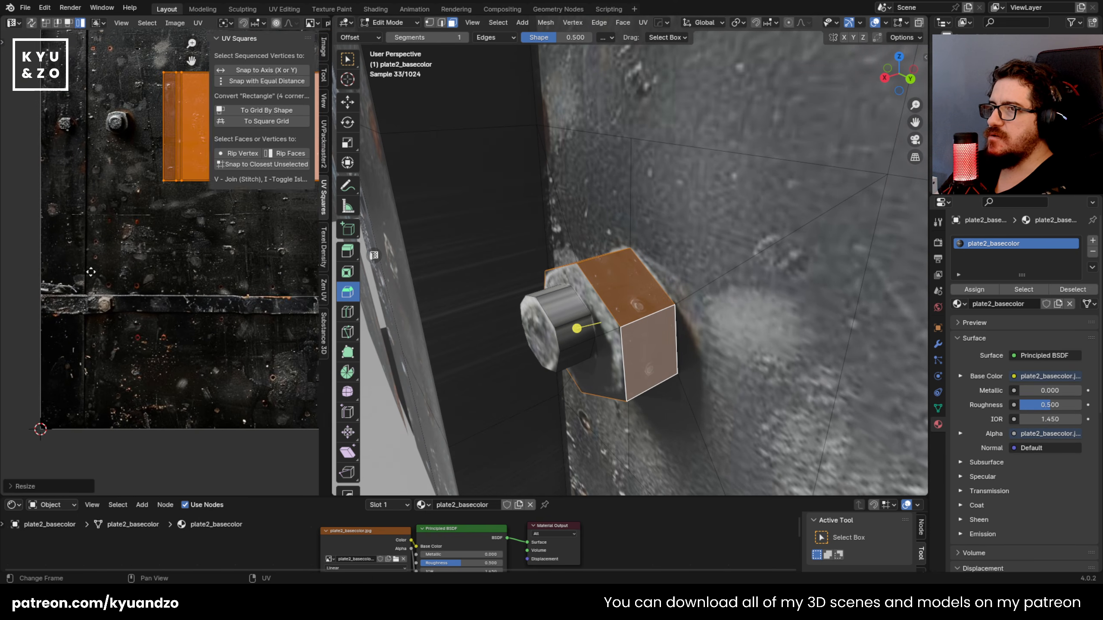
pyautogui.press('s')
pyautogui.click(198, 234)
pyautogui.press('g')
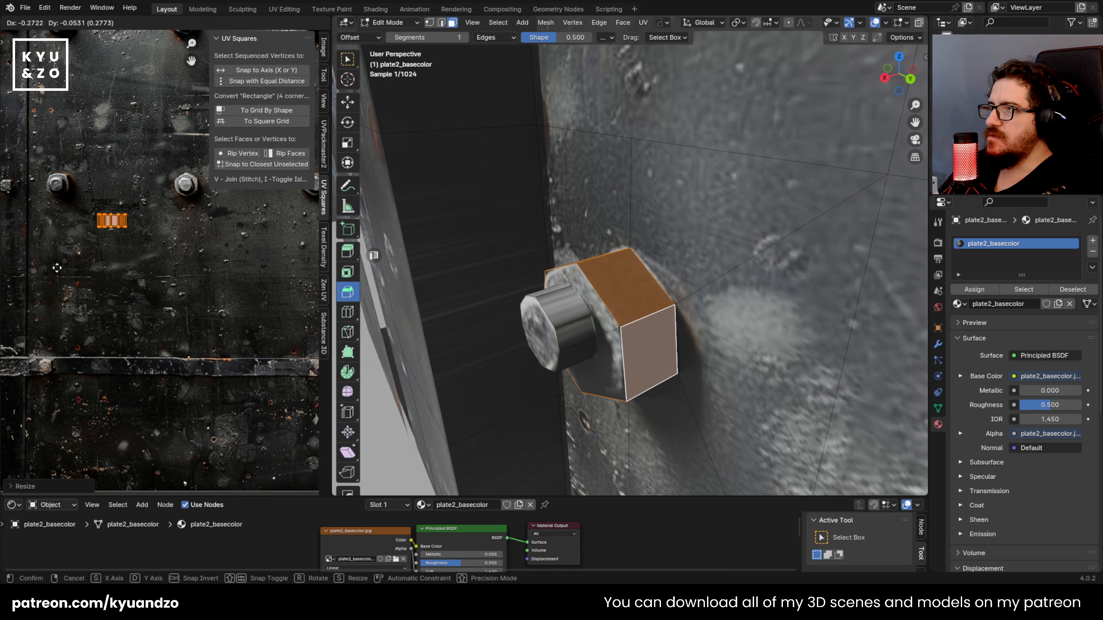
pyautogui.click(57, 269)
pyautogui.press('Tab')
pyautogui.press('Tab')
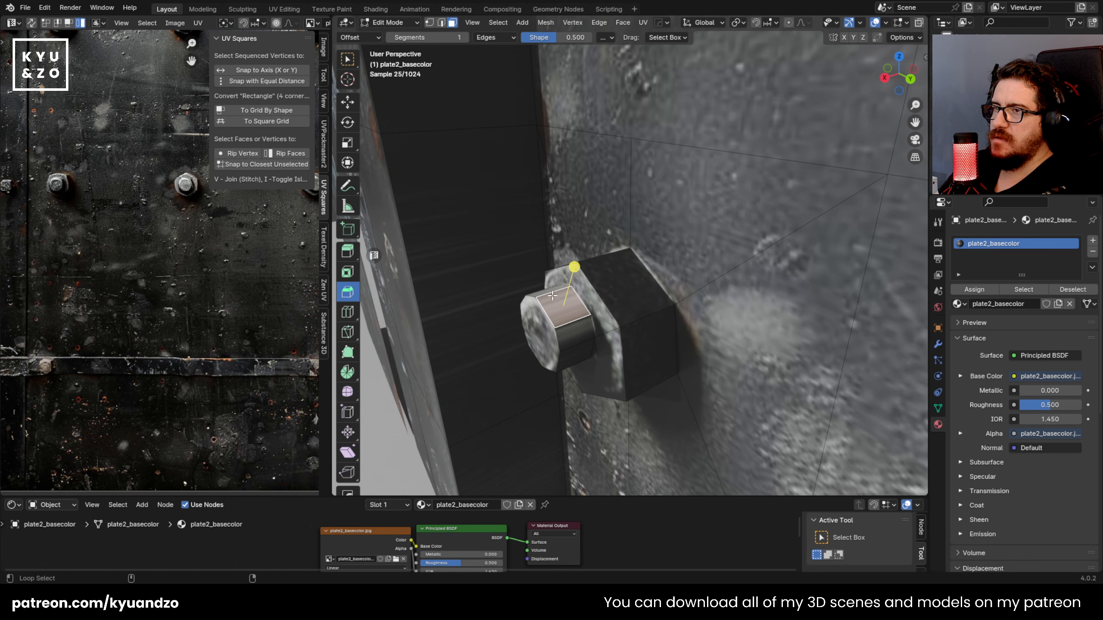
# Step: Select the loop of side faces around the protruding bolt end and unwrap it with Cube Projection
pyautogui.keyDown('alt'); pyautogui.click(550, 293); pyautogui.keyUp('alt')
pyautogui.press('u')
pyautogui.click(550, 293)
# Step: Shrink the bolt end's side-face UVs and place them on a plain dark metal area of the texture
pyautogui.press('a')
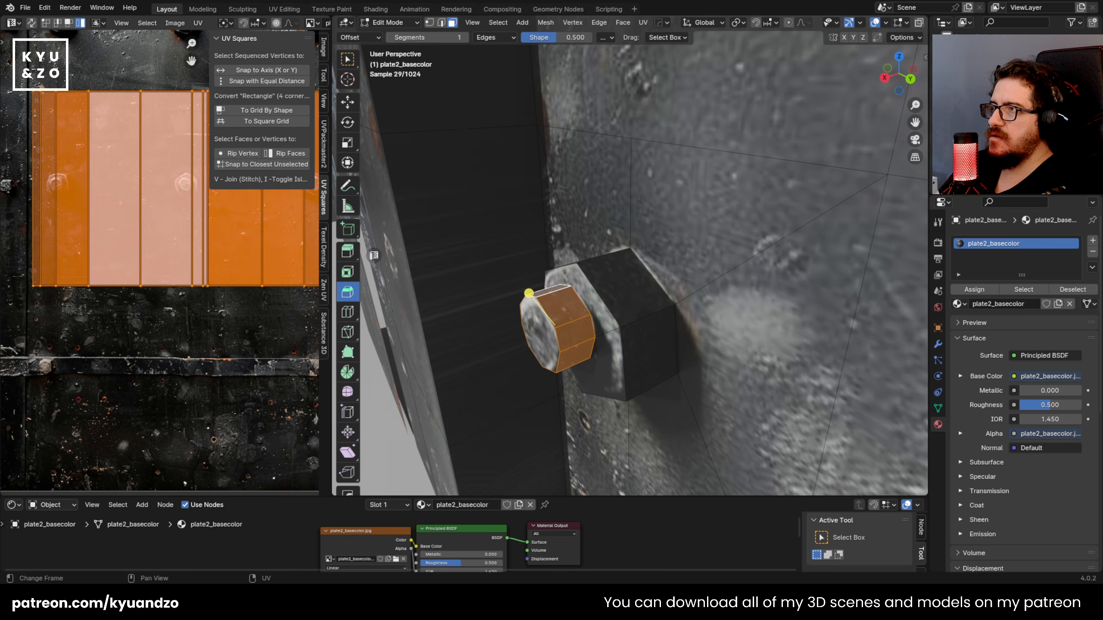
pyautogui.press('s')
pyautogui.click(169, 204)
pyautogui.press('s')
pyautogui.click(211, 245)
pyautogui.press('g')
pyautogui.click(167, 296)
pyautogui.press('Tab')
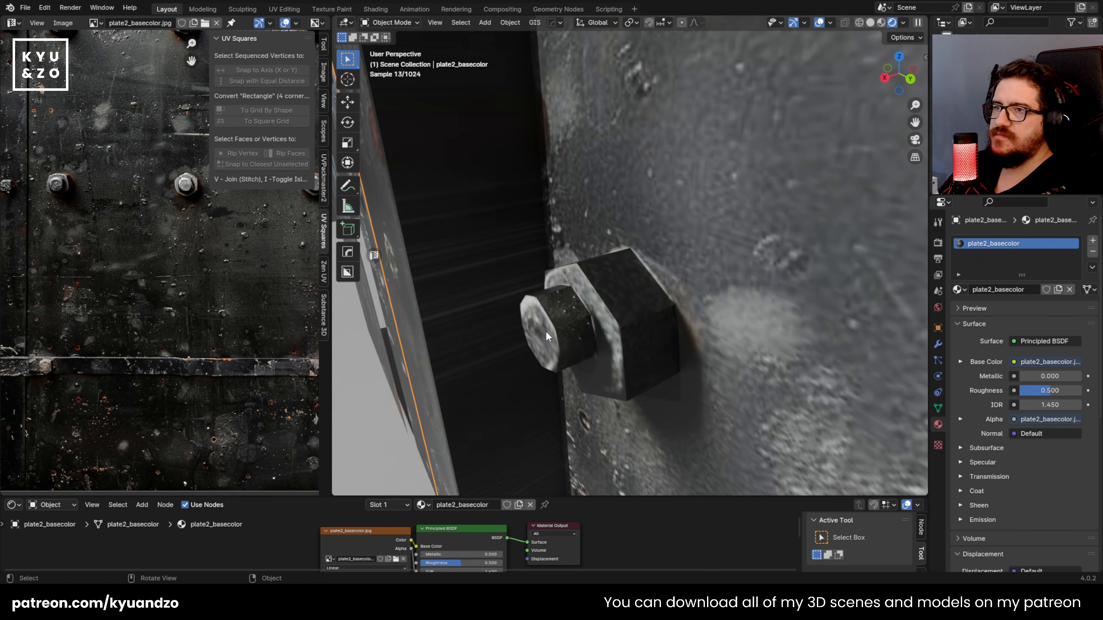
# Step: Examine the retextured bolt and the whole plate2_basecolor panel from the front and from the side
pyautogui.scroll(-5, 547, 323)
pyautogui.moveTo(553, 307); pyautogui.dragTo(639, 298, button='middle')
pyautogui.hotkey('shift', '`')
pyautogui.press('s')
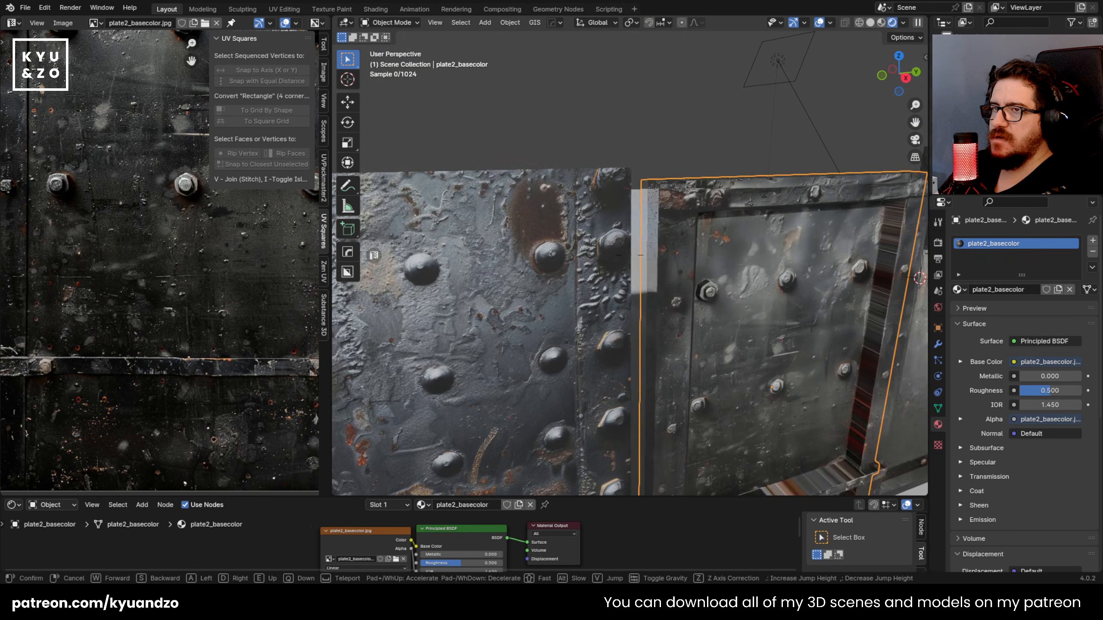
pyautogui.press('w')
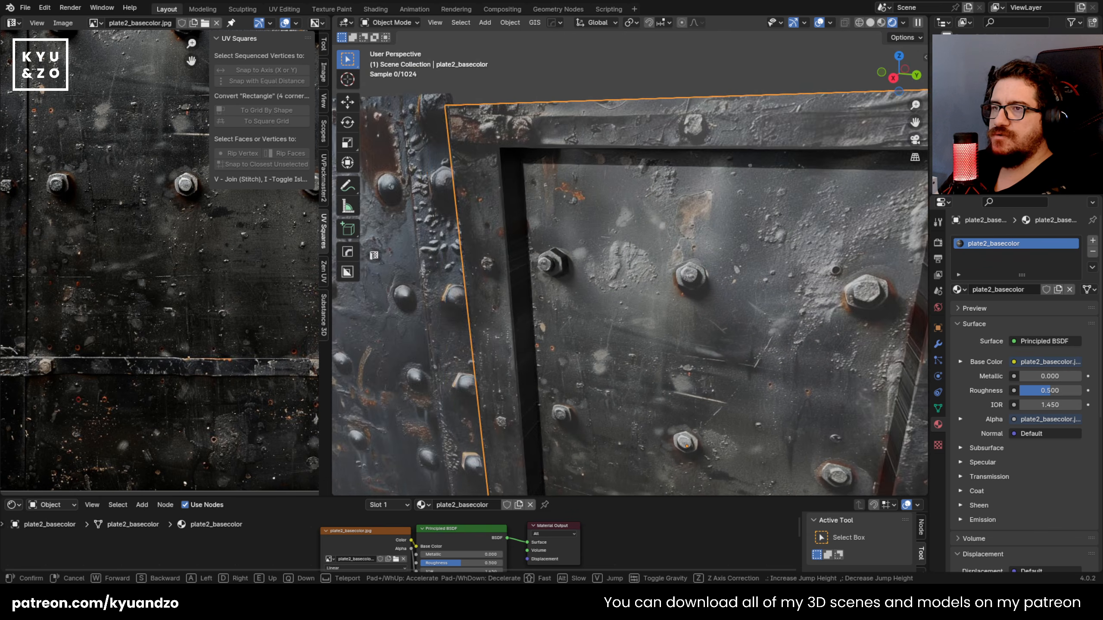
pyautogui.click(616, 310)
pyautogui.moveTo(533, 311); pyautogui.dragTo(639, 239, button='middle')
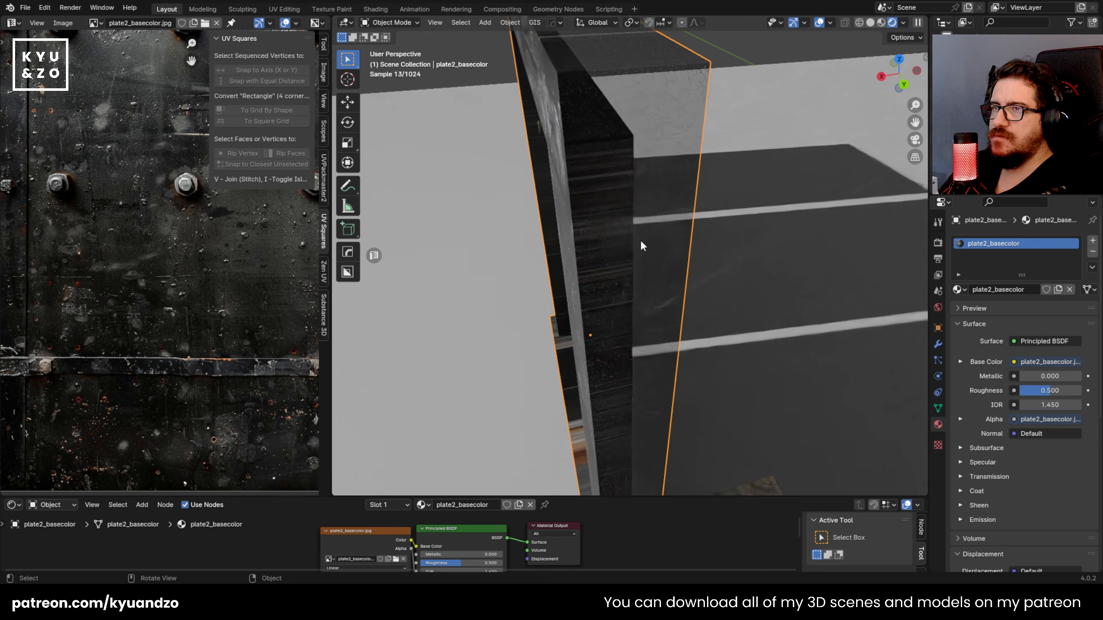
# Step: Set the plate2_basecolor material's blend mode to Opaque
pyautogui.scroll(-10, 980, 424)
pyautogui.click(1042, 445)
pyautogui.click(1039, 461)
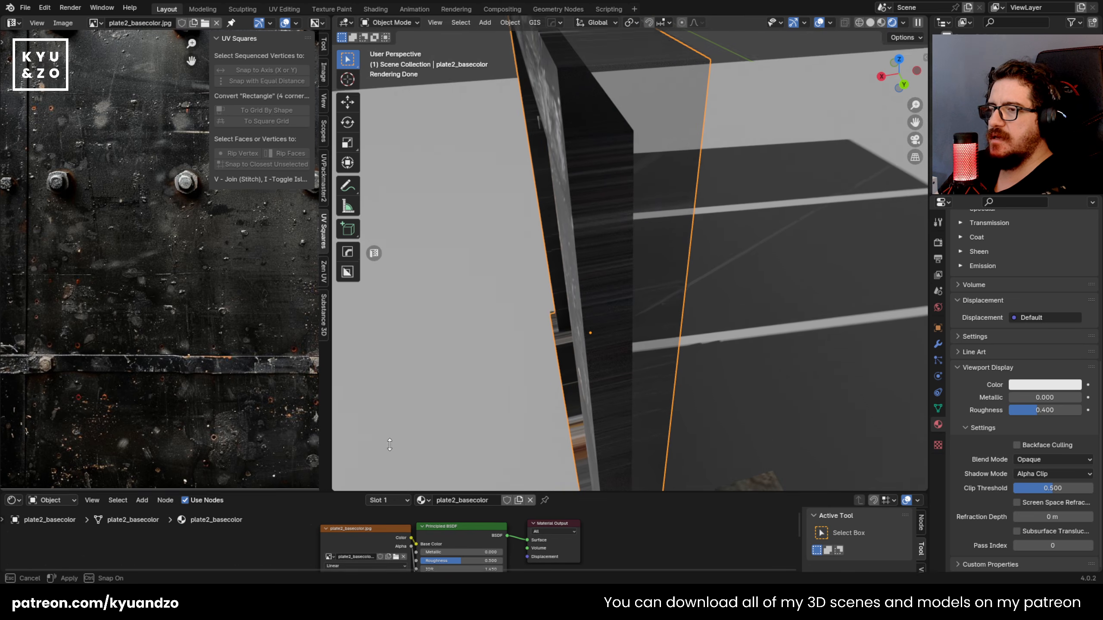
# Step: Enlarge the node editor, disconnect the image texture from the Principled BSDF's Alpha input, and reposition the texture node
pyautogui.moveTo(390, 495); pyautogui.dragTo(383, 328)
pyautogui.moveTo(350, 463); pyautogui.dragTo(274, 463)
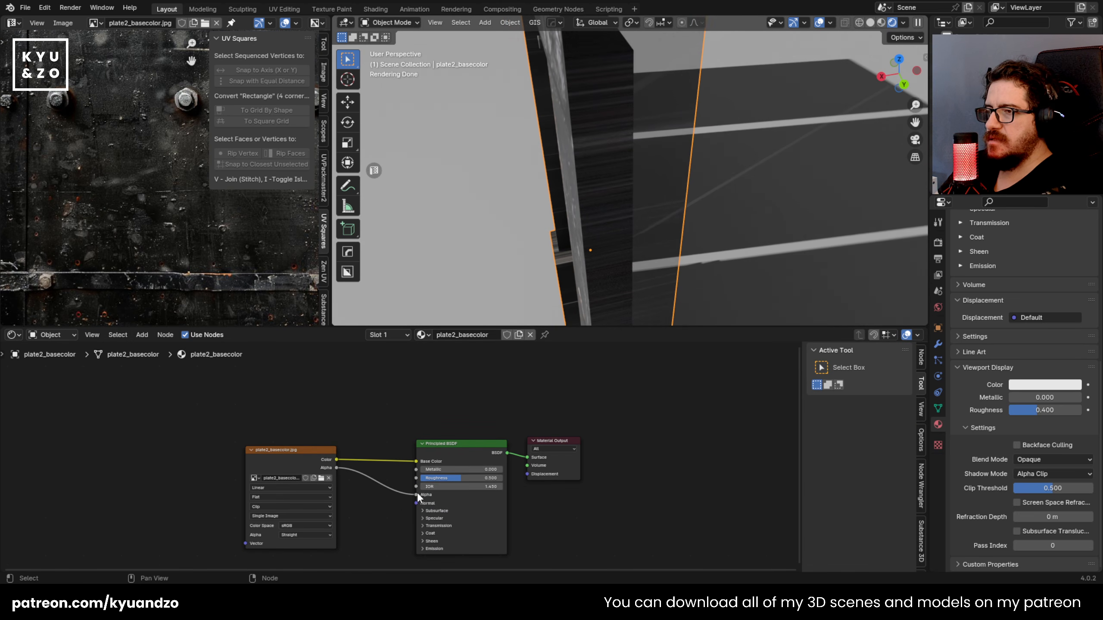
pyautogui.moveTo(414, 493); pyautogui.dragTo(340, 357)
pyautogui.moveTo(257, 466); pyautogui.dragTo(265, 472)
# Step: Add the plate2 metallic, roughness and normal textures to the Principled BSDF and place their nodes below the base color texture
pyautogui.click(463, 449)
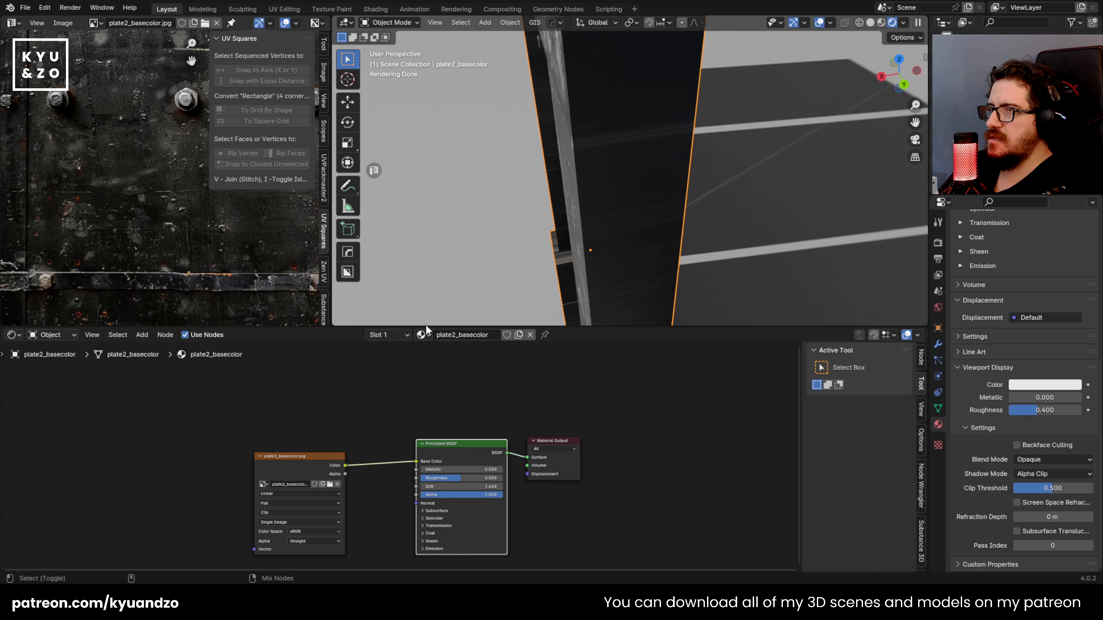
pyautogui.click(790, 492)
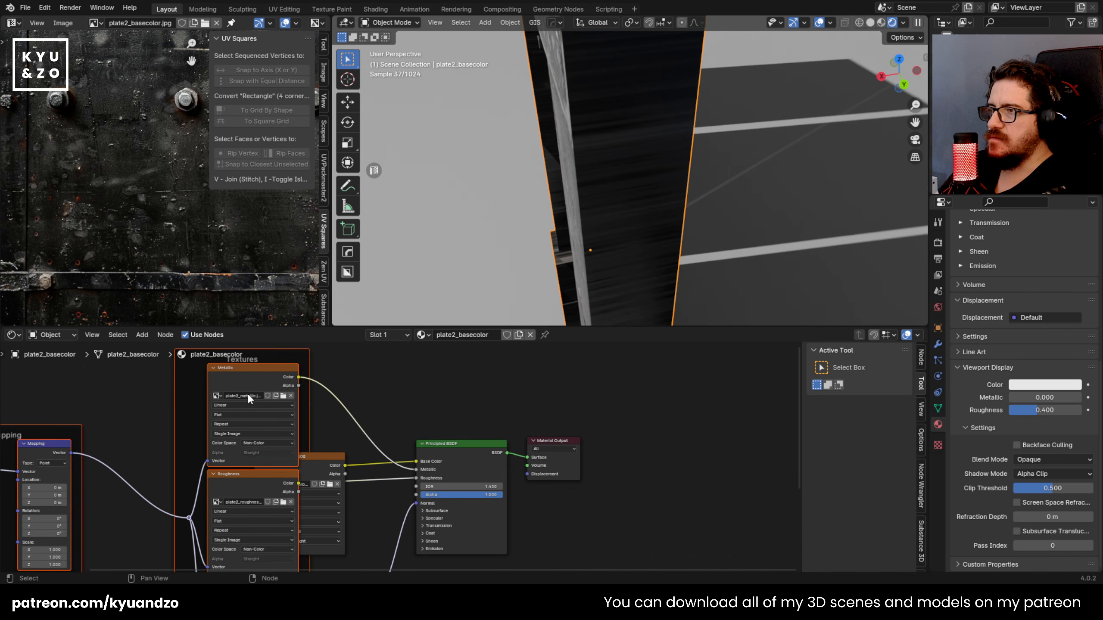
pyautogui.press('g')
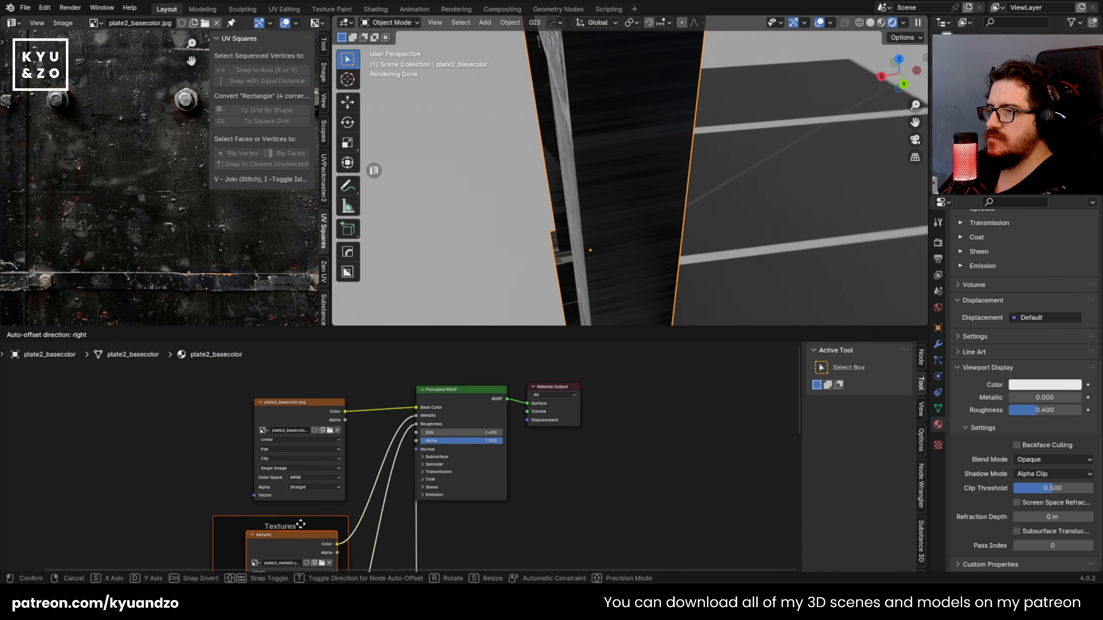
pyautogui.click(287, 567)
# Step: Shrink the node editor to enlarge the 3D viewport and examine the panel's new material from the front
pyautogui.moveTo(619, 216); pyautogui.dragTo(644, 134, button='middle')
pyautogui.moveTo(634, 87); pyautogui.dragTo(706, 209, button='middle')
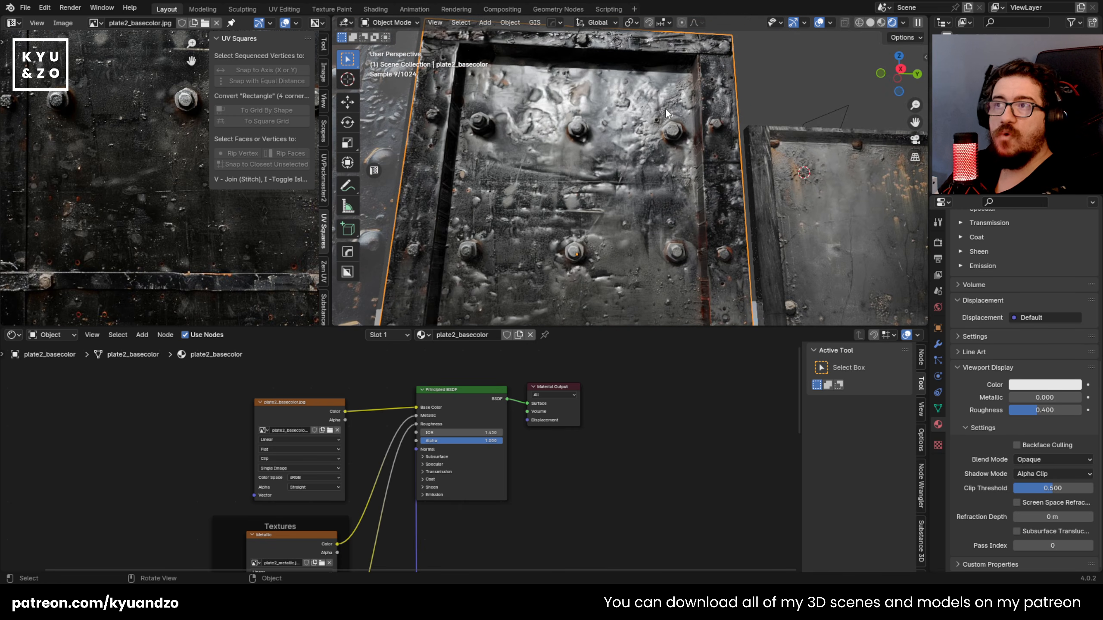
pyautogui.moveTo(607, 327); pyautogui.dragTo(607, 496)
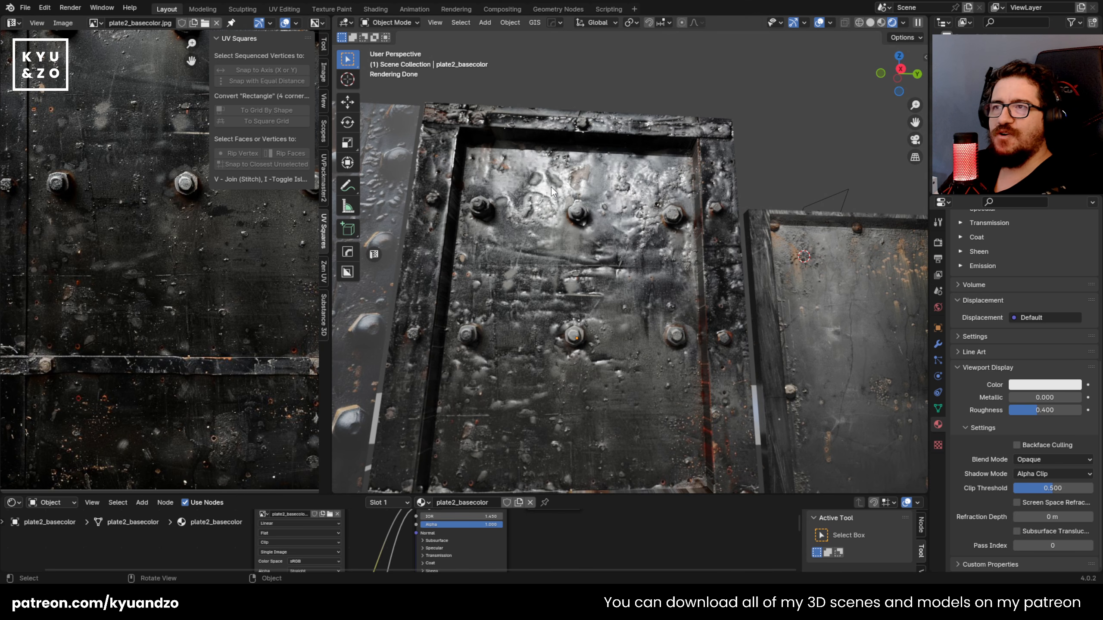
pyautogui.scroll(3, 487, 262)
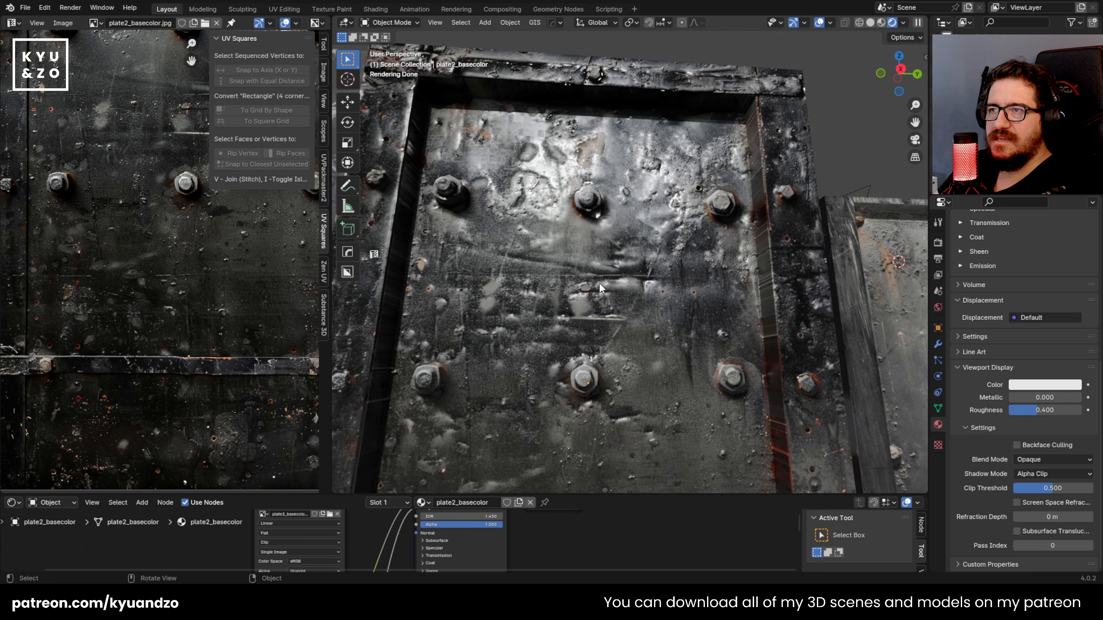
# Step: Try rotating the panel about the global Y and Z axes to examine the reflections on its surface
pyautogui.click(751, 274)
pyautogui.press('r')
pyautogui.press('y')
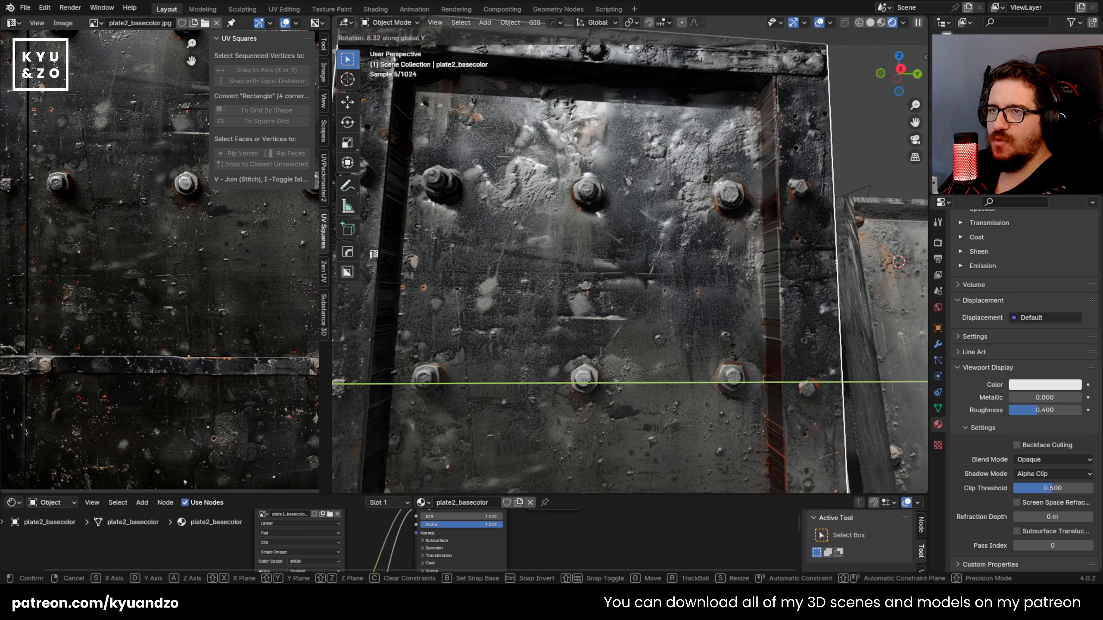
pyautogui.rightClick(720, 154)
pyautogui.press('r')
pyautogui.press('z')
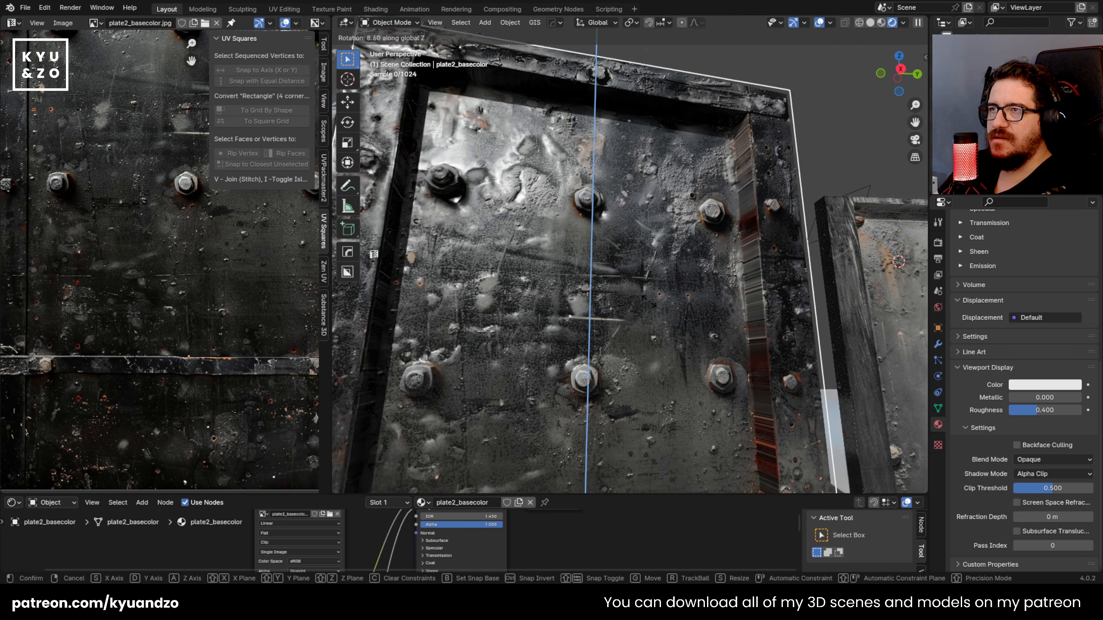
pyautogui.click(650, 309)
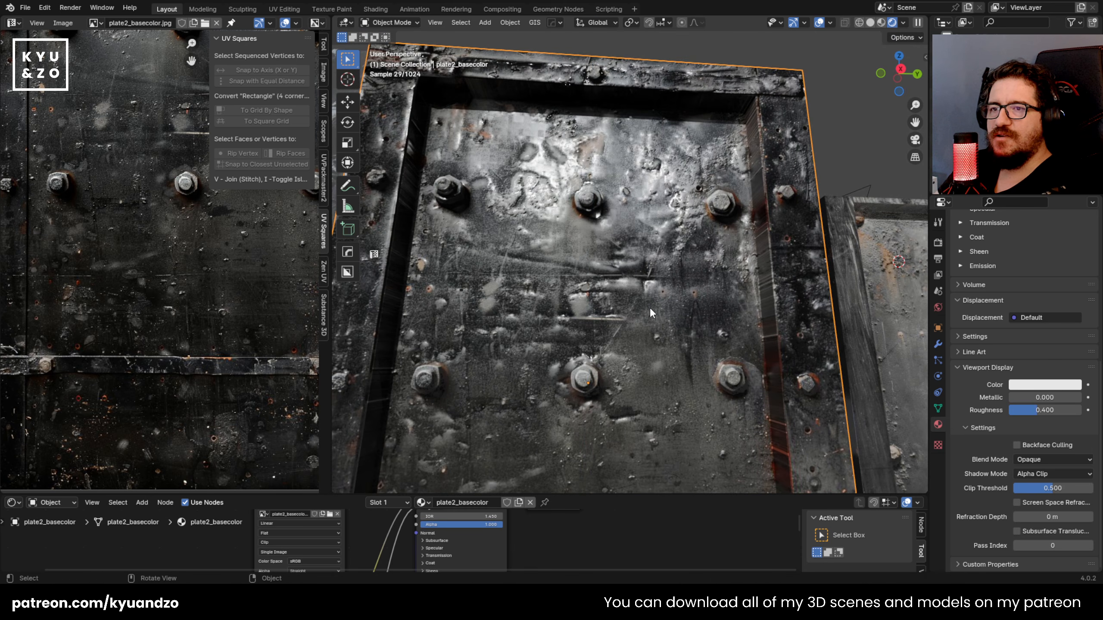
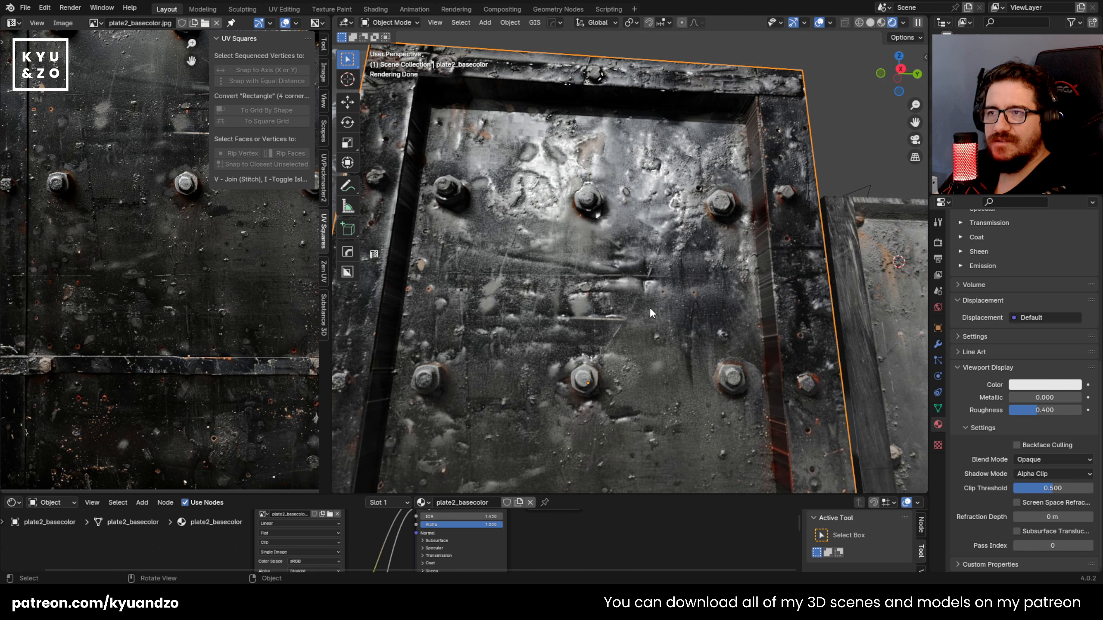
# Step: Try moving the flat plate3_basecolor panel past the modelled plate2_basecolor panel to examine its surface reflections
pyautogui.scroll(-10, 727, 340)
pyautogui.hotkey('alt', 'a')
pyautogui.moveTo(719, 269)
pyautogui.mouseDown(button='middle')
pyautogui.moveTo(692, 258)
pyautogui.moveTo(722, 274)
pyautogui.mouseUp(button='middle')
pyautogui.click(461, 241)
pyautogui.press('g')
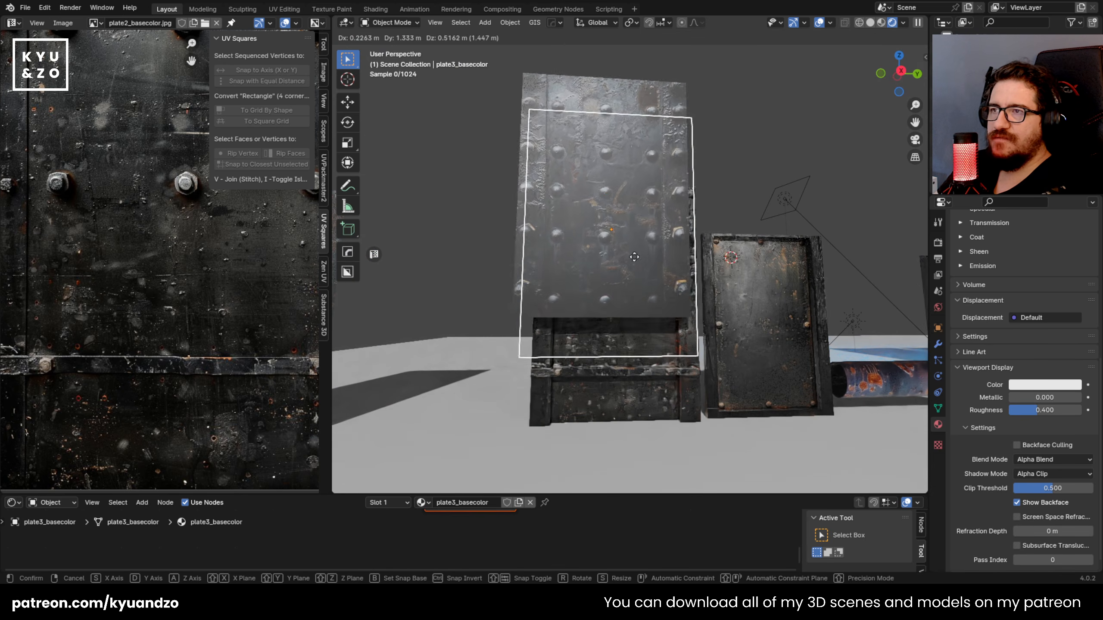
pyautogui.rightClick(688, 187)
pyautogui.press('g')
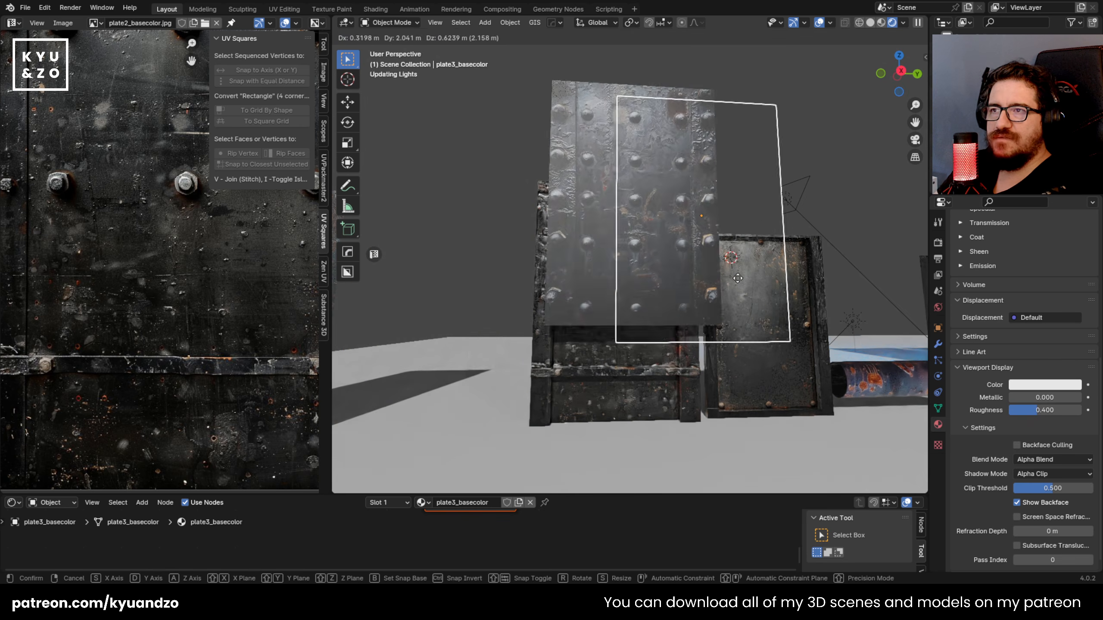
pyautogui.rightClick(647, 245)
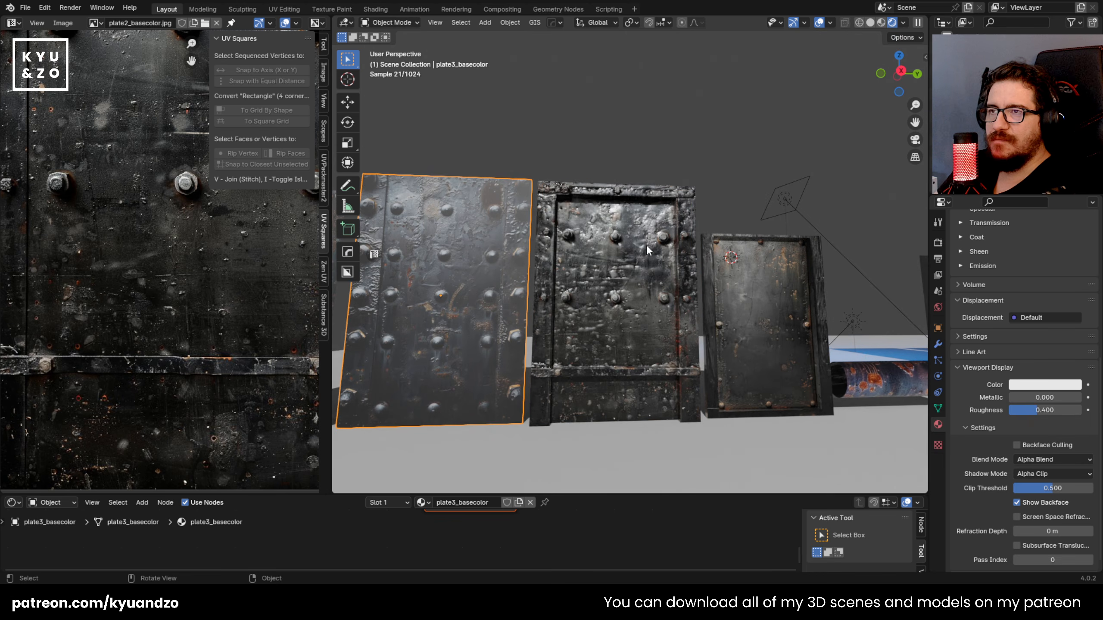
# Step: Try moving the modelled plate2_basecolor panel to compare how its surface catches the light
pyautogui.click(646, 245)
pyautogui.press('g')
pyautogui.rightClick(727, 164)
pyautogui.moveTo(728, 164); pyautogui.dragTo(699, 165, button='middle')
pyautogui.click(699, 166)
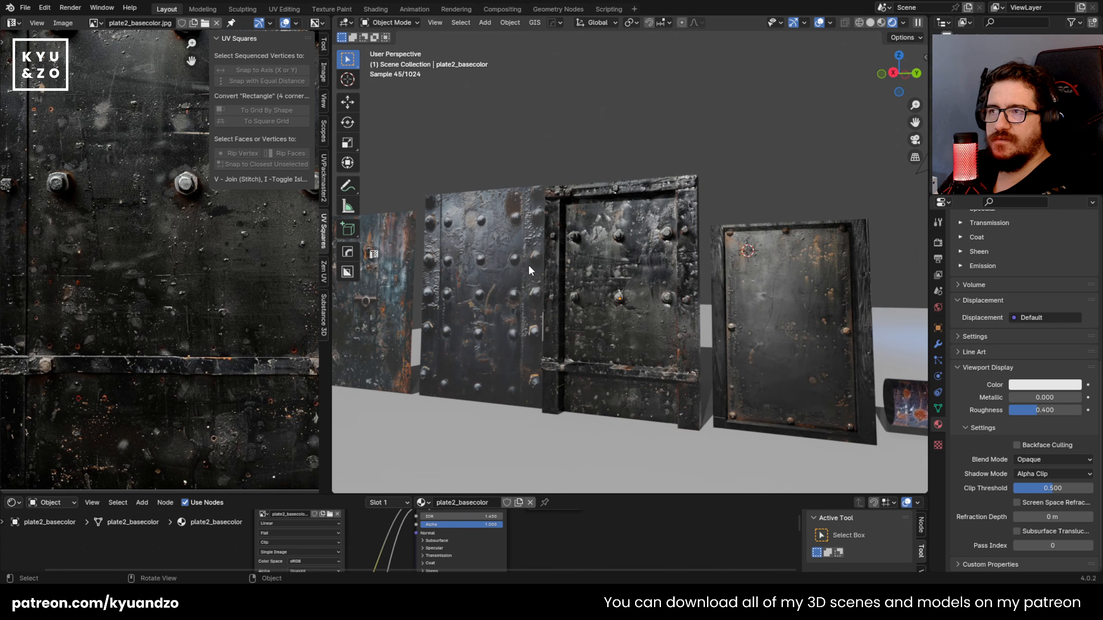
# Step: Compare the modelled plate2_basecolor panel with its flat neighbour at an oblique angle, trying another move of the flat panel
pyautogui.keyDown('shift'); pyautogui.moveTo(597, 245); pyautogui.dragTo(615, 264, button='middle'); pyautogui.keyUp('shift')
pyautogui.click(691, 339)
pyautogui.scroll(2, 607, 292)
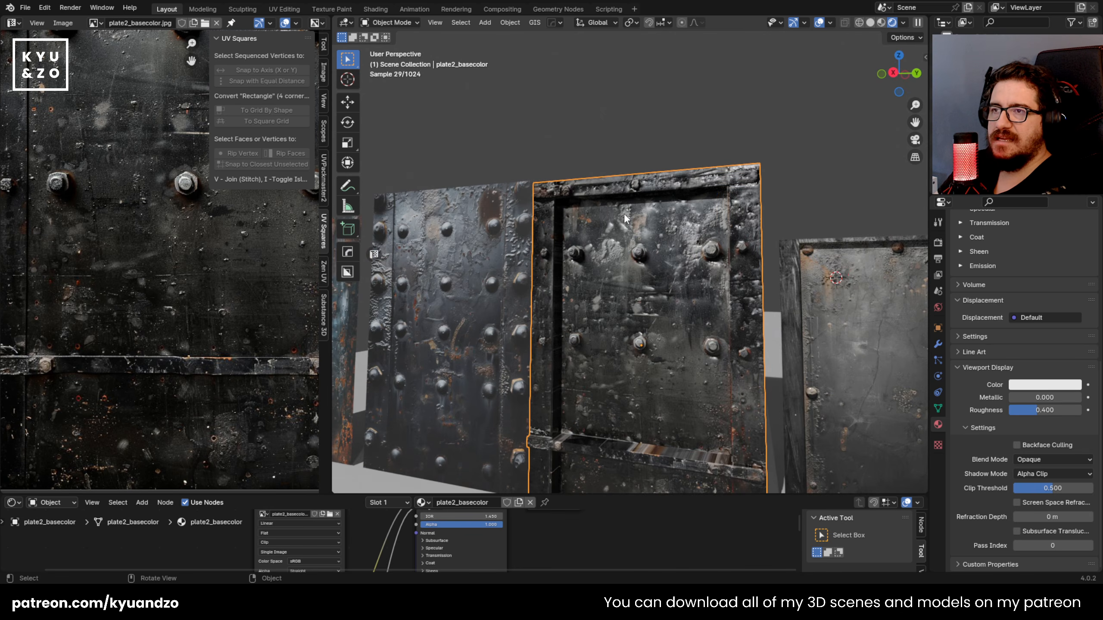
pyautogui.moveTo(628, 456); pyautogui.dragTo(630, 341, button='middle')
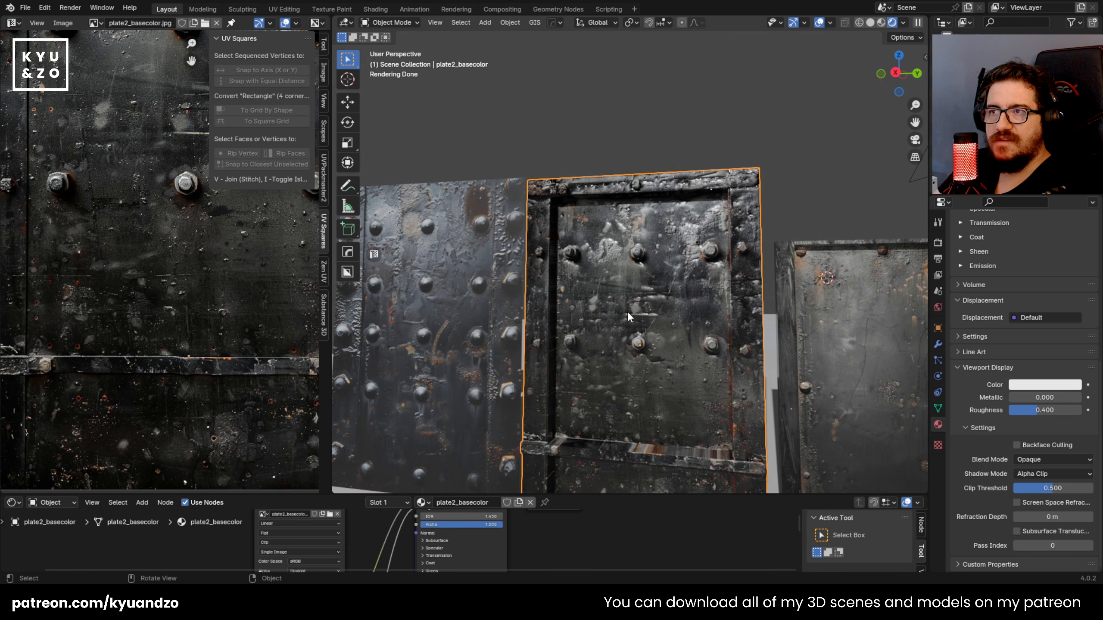
pyautogui.press('g')
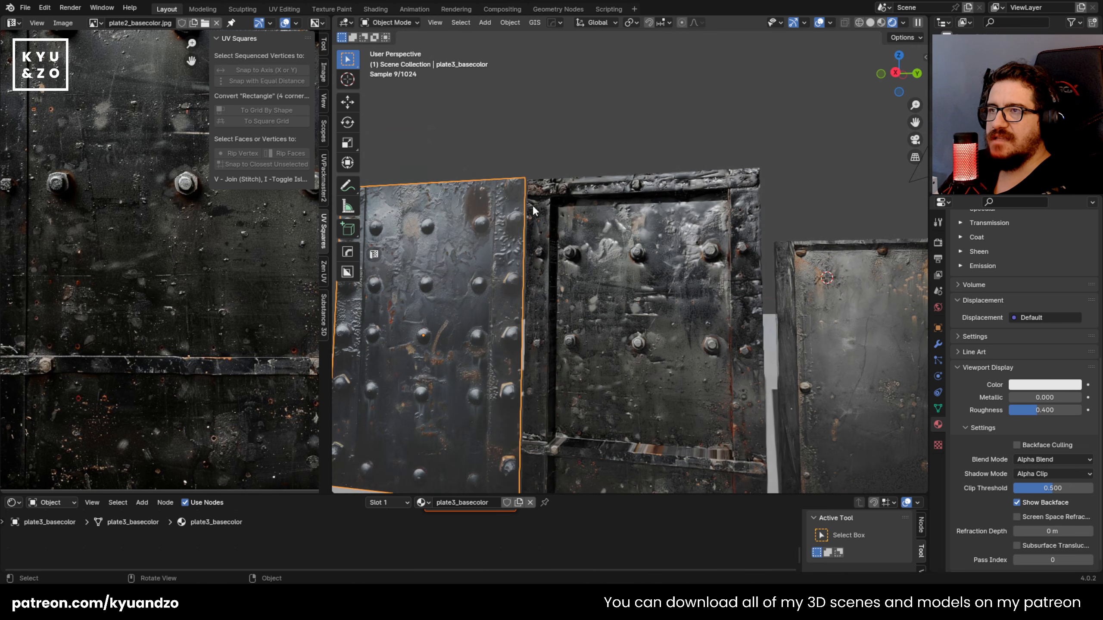
pyautogui.rightClick(818, 199)
pyautogui.click(820, 197)
# Step: Select the plate2_basecolor panel and show it in right orthographic view with Material Preview shading
pyautogui.scroll(-3, 712, 261)
pyautogui.keyDown('shift'); pyautogui.moveTo(702, 280); pyautogui.dragTo(679, 207, button='middle'); pyautogui.keyUp('shift')
pyautogui.scroll(3, 608, 172)
pyautogui.press('KP_3')
pyautogui.keyDown('shift'); pyautogui.moveTo(591, 160); pyautogui.dragTo(598, 239, button='middle'); pyautogui.keyUp('shift')
pyautogui.scroll(5, 599, 250)
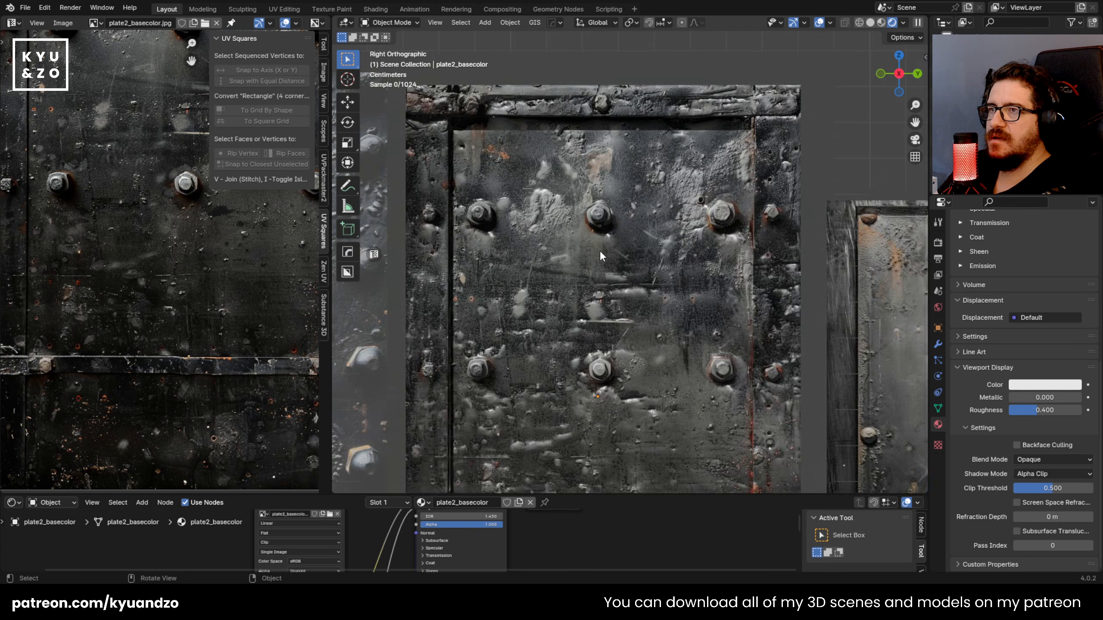
pyautogui.click(543, 184)
pyautogui.keyDown('shift'); pyautogui.moveTo(542, 187); pyautogui.dragTo(603, 241, button='middle'); pyautogui.keyUp('shift')
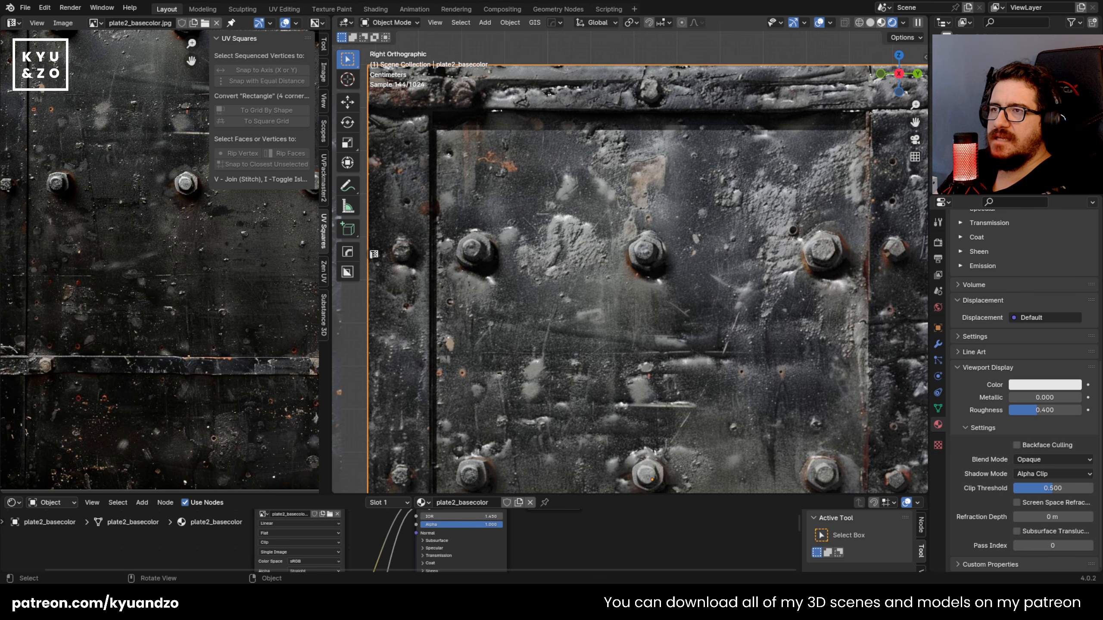
pyautogui.press('z')
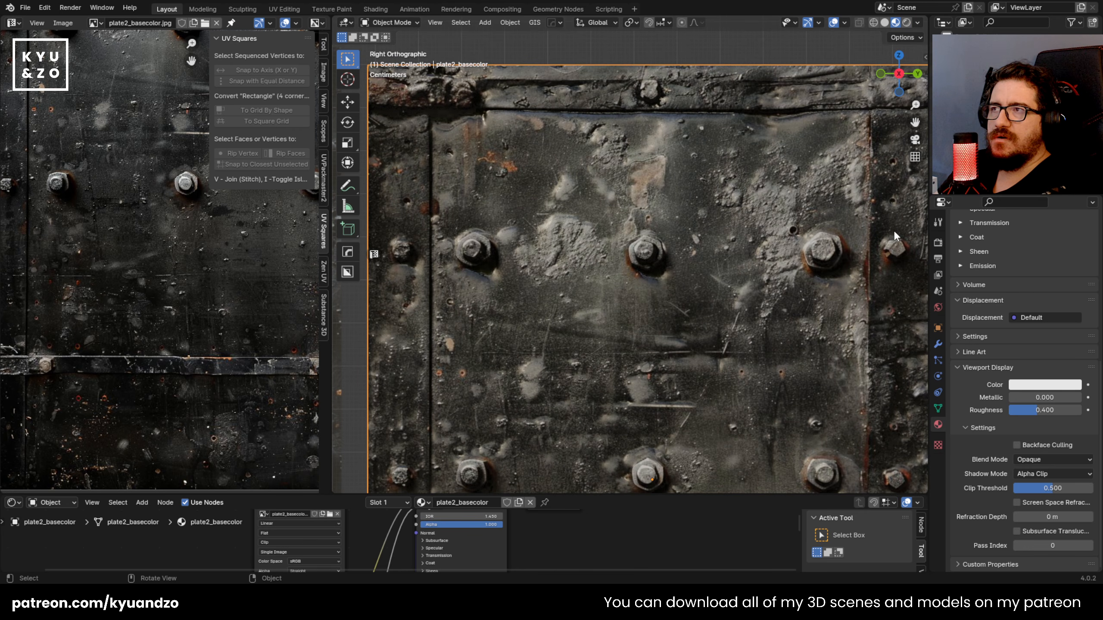
pyautogui.scroll(-6, 608, 213)
pyautogui.scroll(2, 618, 194)
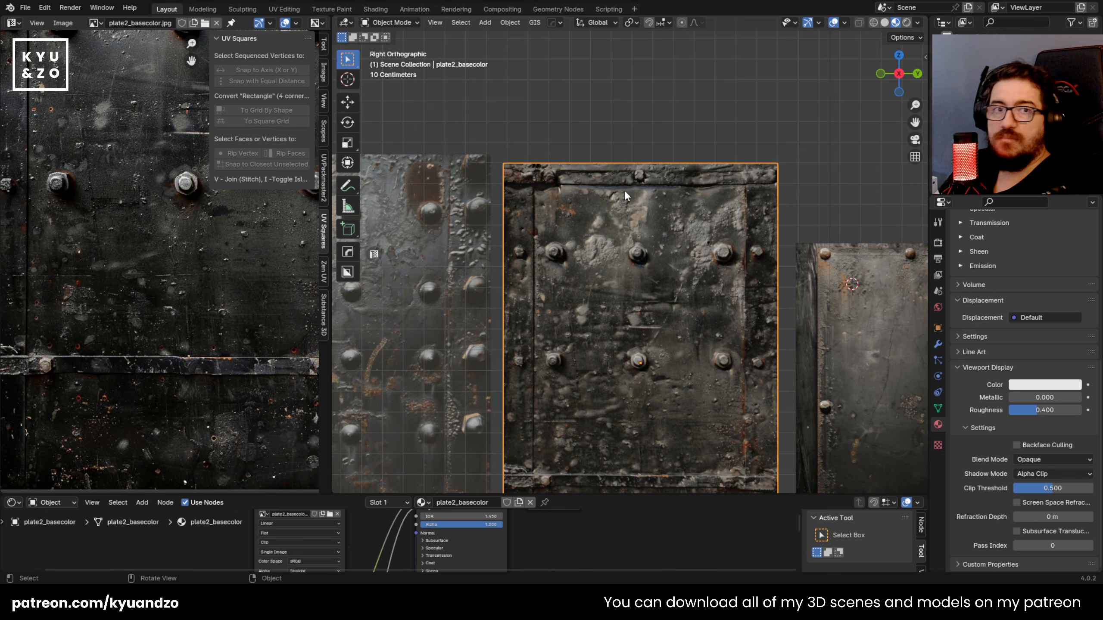
# Step: Cut a hexagonal outline around the nut of plate2_basecolor's upper middle bolt with the Knife tool
pyautogui.scroll(3, 612, 190)
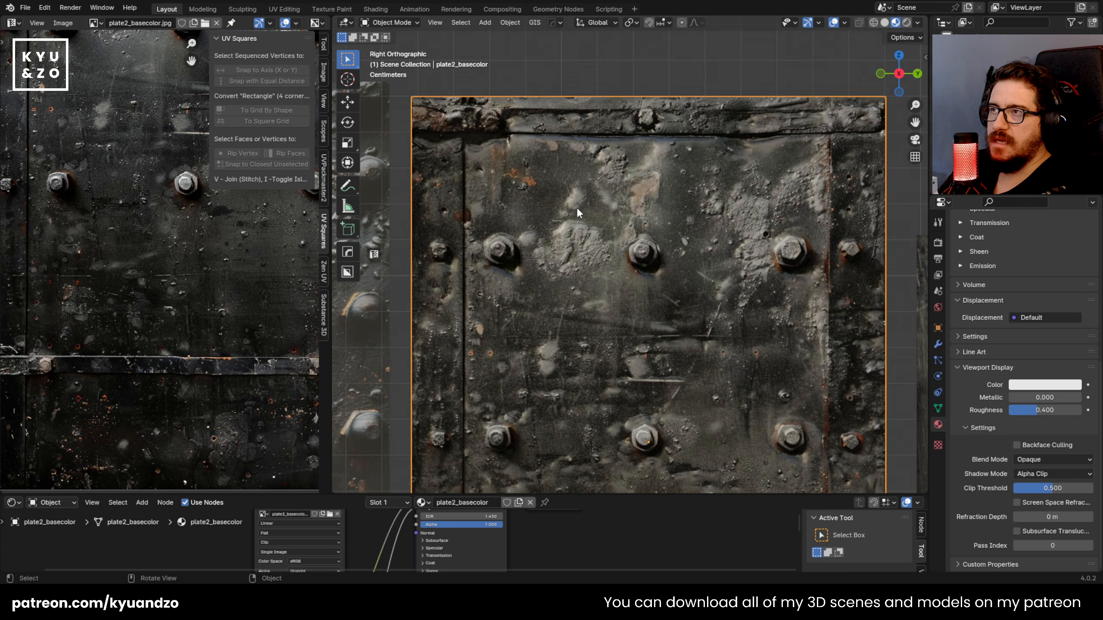
pyautogui.press('Tab')
pyautogui.scroll(5, 567, 223)
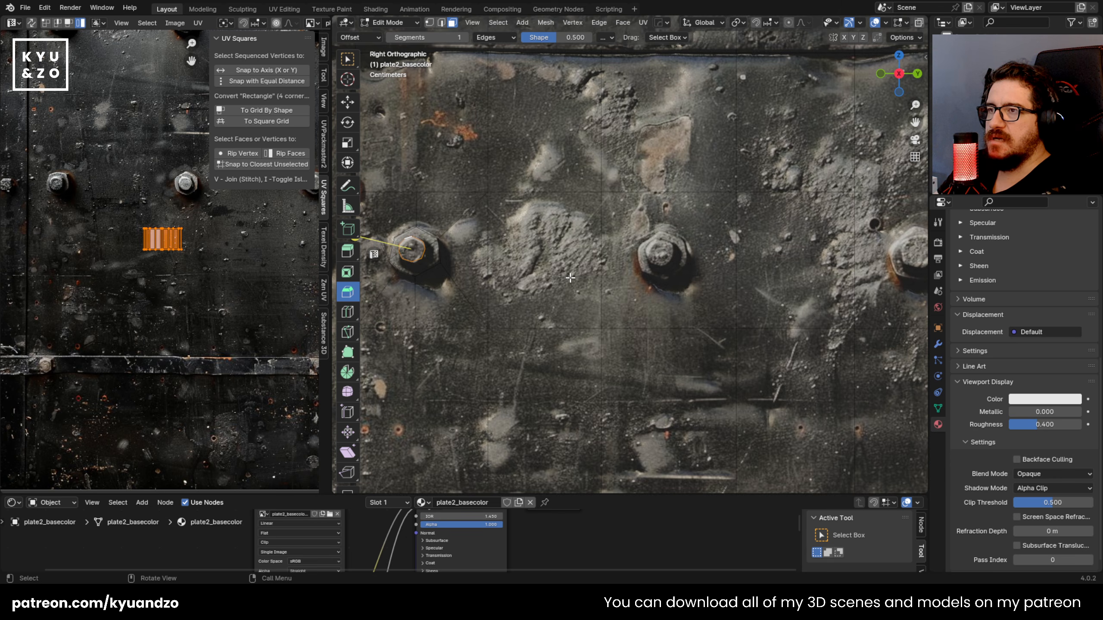
pyautogui.scroll(-8, 521, 248)
pyautogui.scroll(9, 677, 278)
pyautogui.press('k')
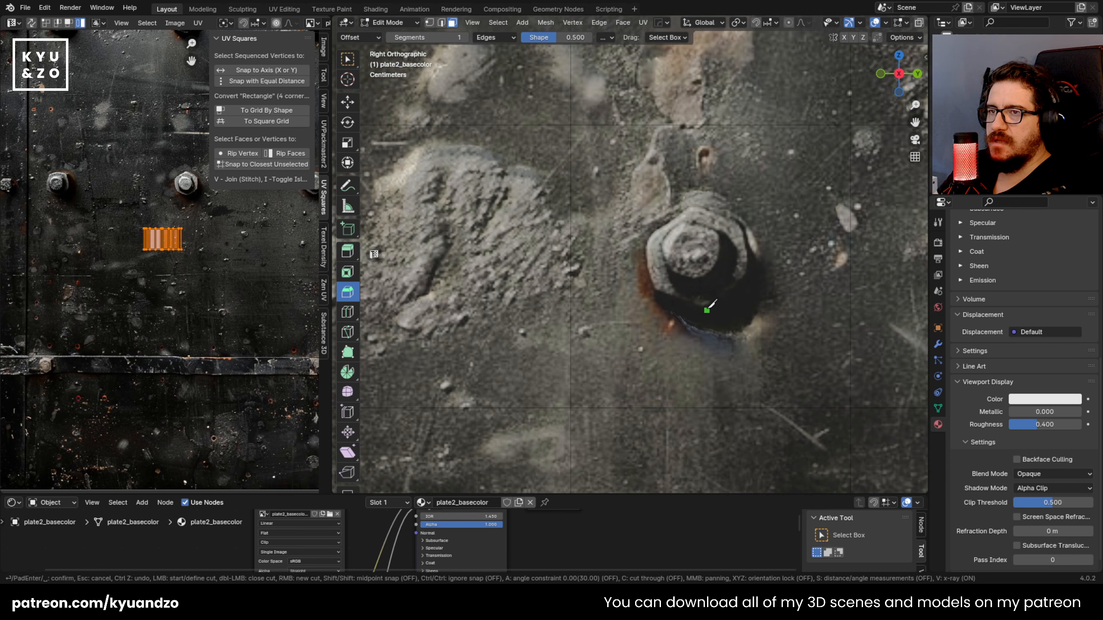
pyautogui.click(694, 207)
pyautogui.click(706, 309)
pyautogui.press('space')
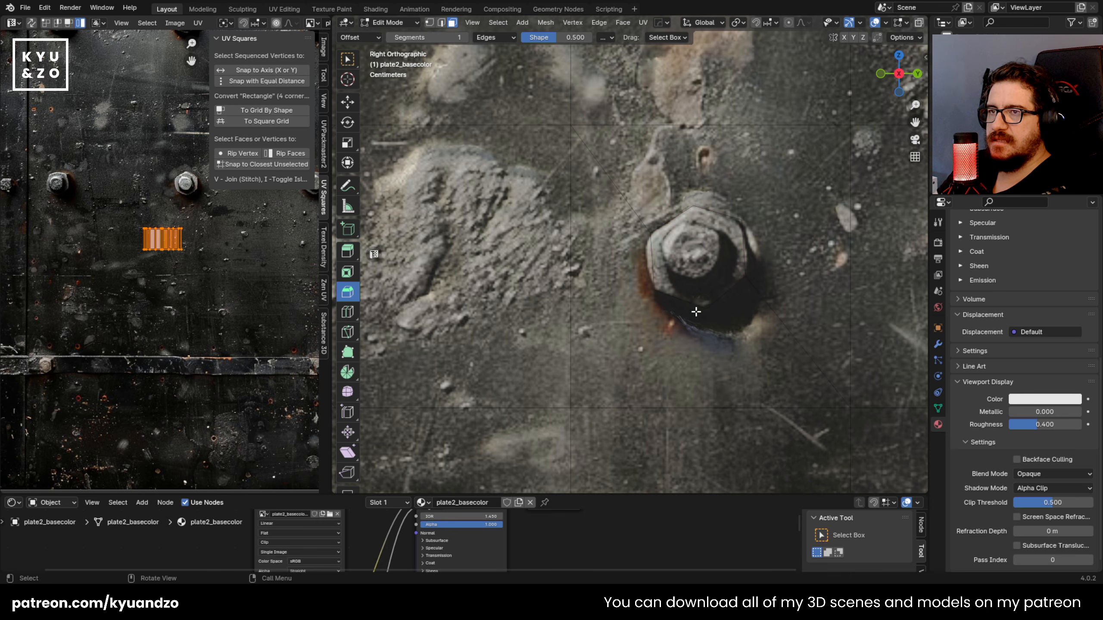
# Step: Cut a smaller outline around the protruding tip inside the upper middle nut with the Knife tool
pyautogui.keyDown('shift'); pyautogui.moveTo(667, 221); pyautogui.dragTo(605, 289, button='middle'); pyautogui.keyUp('shift')
pyautogui.press('k')
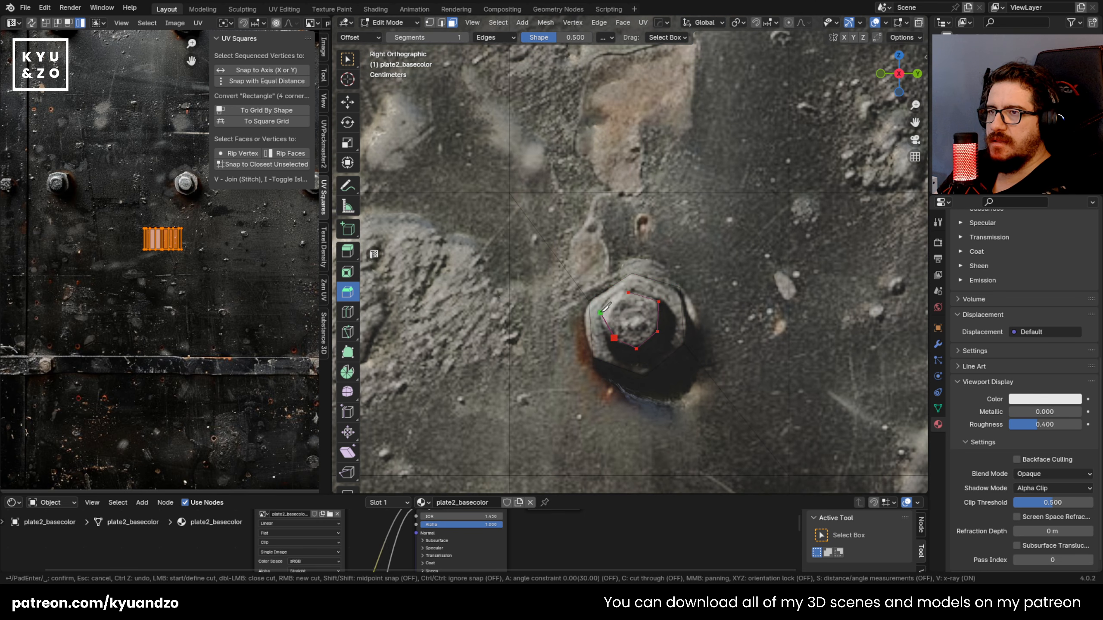
pyautogui.click(628, 293)
pyautogui.press('space')
# Step: Extrude the upper middle bolt's nut faces out of the panel, and extrude its inner tip further outward
pyautogui.moveTo(632, 288)
pyautogui.mouseDown(button='middle')
pyautogui.moveTo(578, 354)
pyautogui.moveTo(544, 342)
pyautogui.moveTo(642, 270)
pyautogui.mouseUp(button='middle')
pyautogui.click(577, 354)
pyautogui.keyDown('shift'); pyautogui.click(558, 445); pyautogui.keyUp('shift')
pyautogui.keyDown('shift'); pyautogui.click(572, 400); pyautogui.keyUp('shift')
pyautogui.press('e')
pyautogui.click(570, 354)
pyautogui.click(589, 334)
pyautogui.press('e')
pyautogui.click(580, 329)
# Step: Cube-project the UVs of the upper middle nut's side faces, scaling and moving them onto a plain dark metal area
pyautogui.click(631, 300)
pyautogui.keyDown('alt'); pyautogui.click(632, 300); pyautogui.keyUp('alt')
pyautogui.press('u')
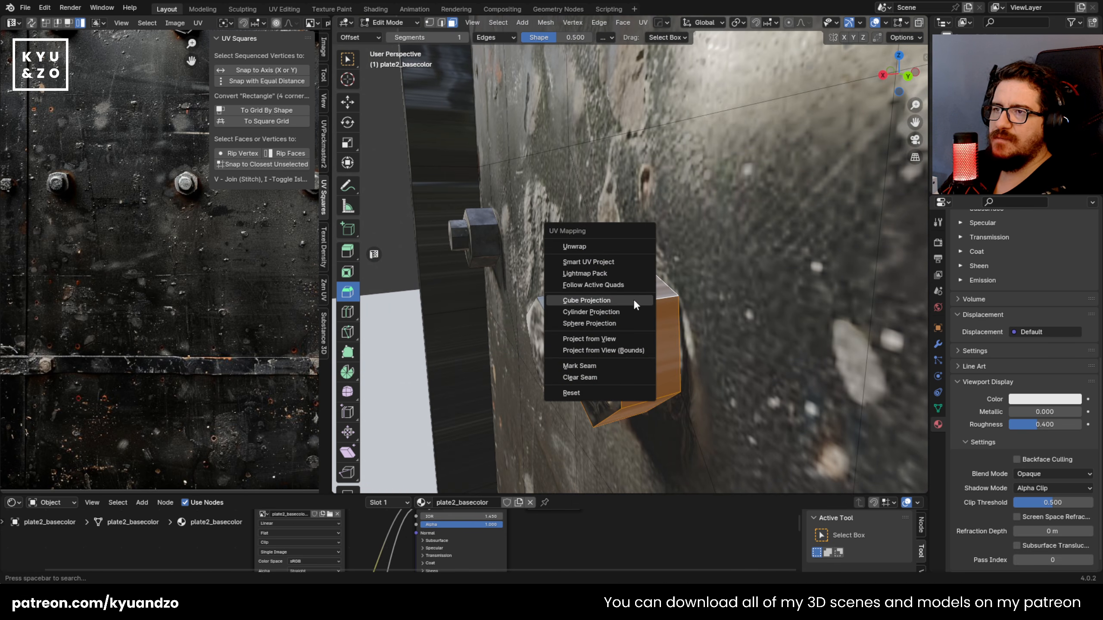
pyautogui.click(633, 300)
pyautogui.press('a')
pyautogui.scroll(-1, 227, 329)
pyautogui.press('s')
pyautogui.click(202, 256)
pyautogui.press('s')
pyautogui.click(188, 220)
pyautogui.press('g')
pyautogui.click(244, 291)
pyautogui.press('Tab')
# Step: Cube-project the UVs of the upper middle bolt tip's side faces, shrinking and moving them onto plain dark metal
pyautogui.press('Tab')
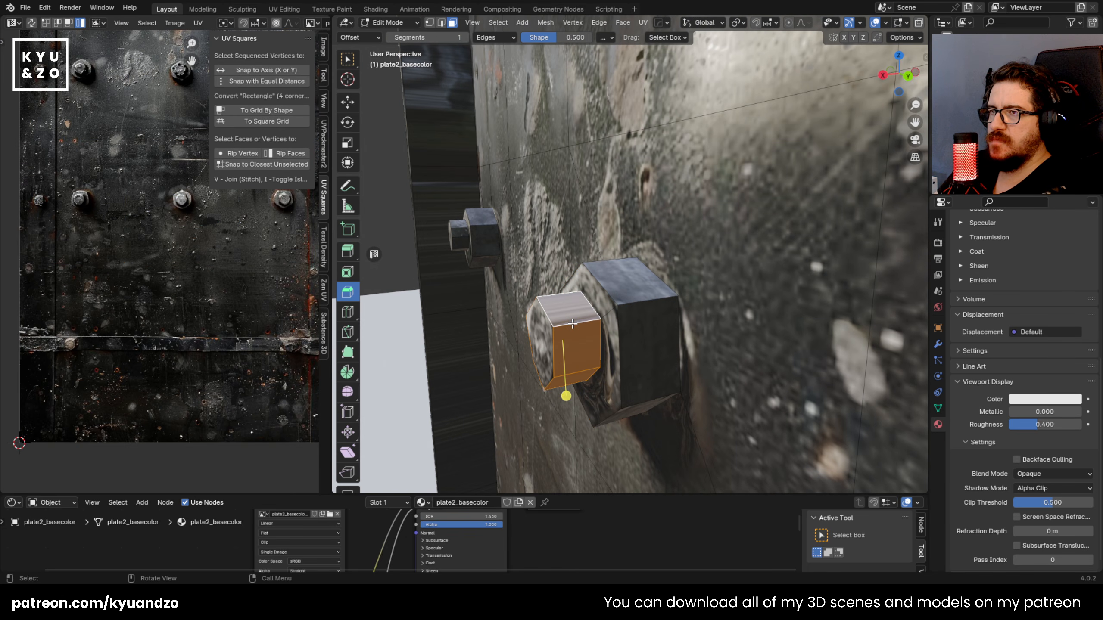
pyautogui.press('u')
pyautogui.click(571, 324)
pyautogui.press('a')
pyautogui.press('s')
pyautogui.click(168, 239)
pyautogui.press('g')
pyautogui.click(230, 288)
pyautogui.press('Tab')
# Step: Cut hexagonal outlines around the upper right bolt's nut and its inner tip with the Knife tool
pyautogui.scroll(-2, 622, 342)
pyautogui.moveTo(623, 341); pyautogui.dragTo(717, 278, button='middle')
pyautogui.scroll(-8, 588, 288)
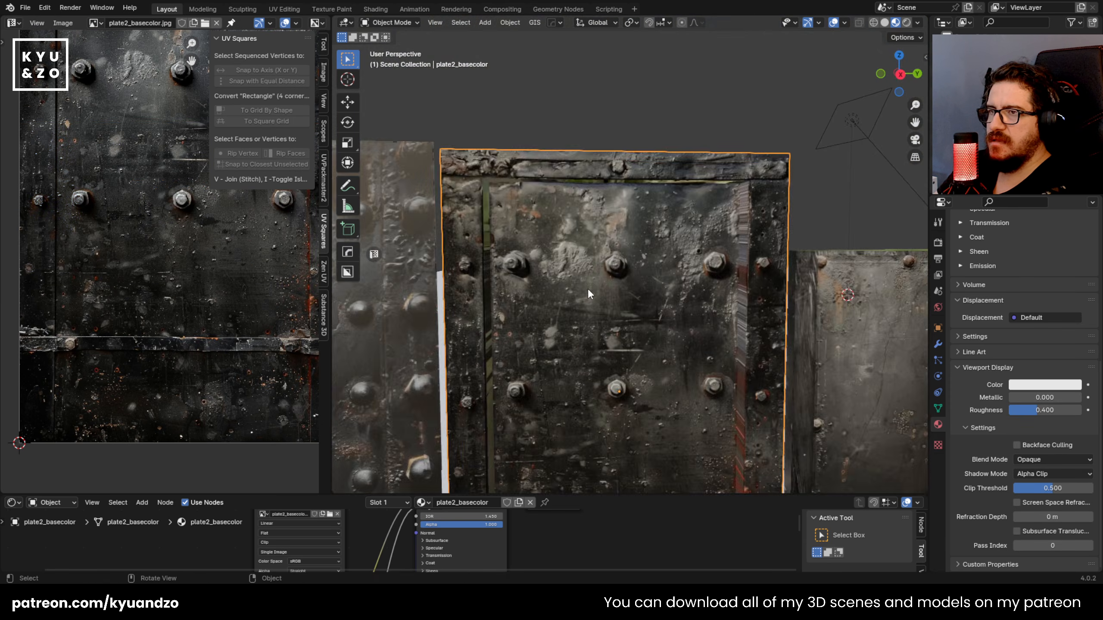
pyautogui.scroll(8, 595, 290)
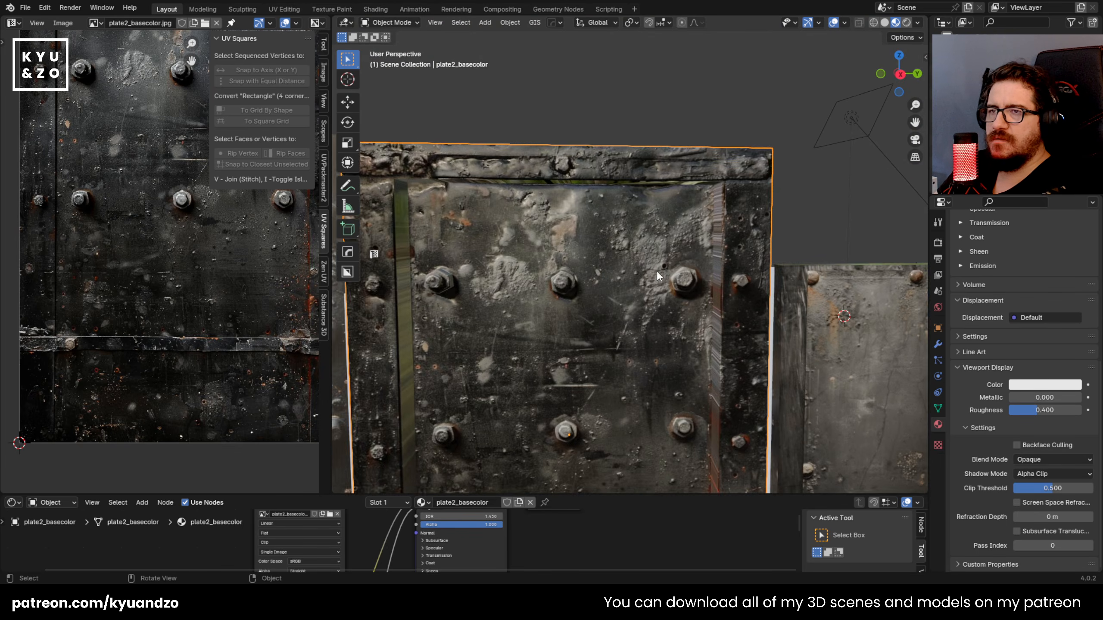
pyautogui.press('KP_3')
pyautogui.scroll(2, 651, 280)
pyautogui.press('Tab')
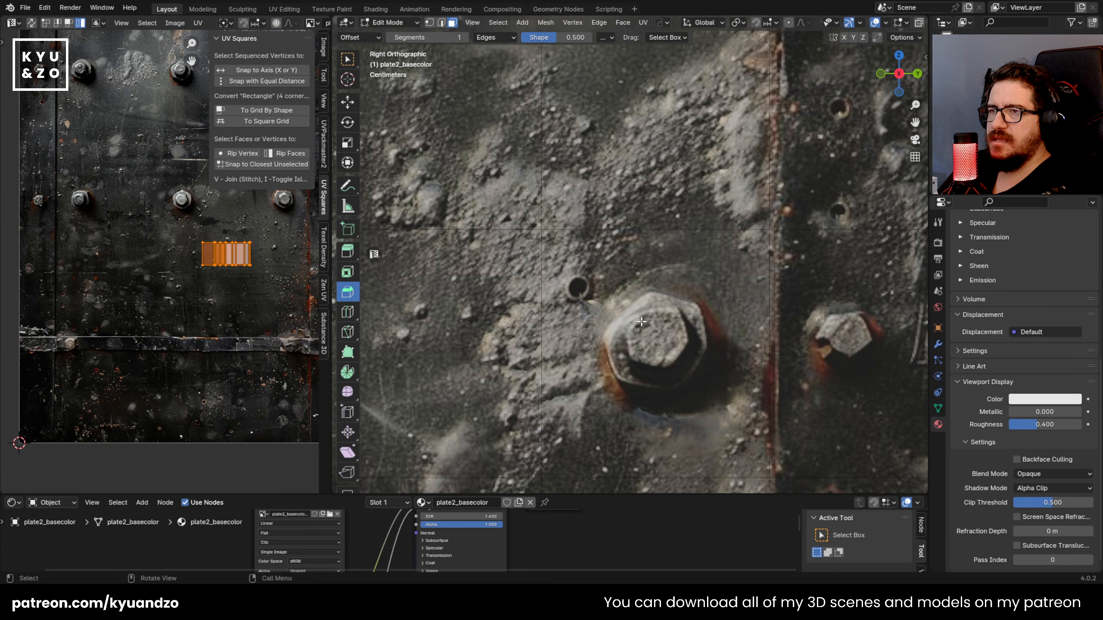
pyautogui.keyDown('shift'); pyautogui.moveTo(641, 327); pyautogui.dragTo(622, 270, button='middle'); pyautogui.keyUp('shift')
pyautogui.scroll(2, 622, 270)
pyautogui.press('k')
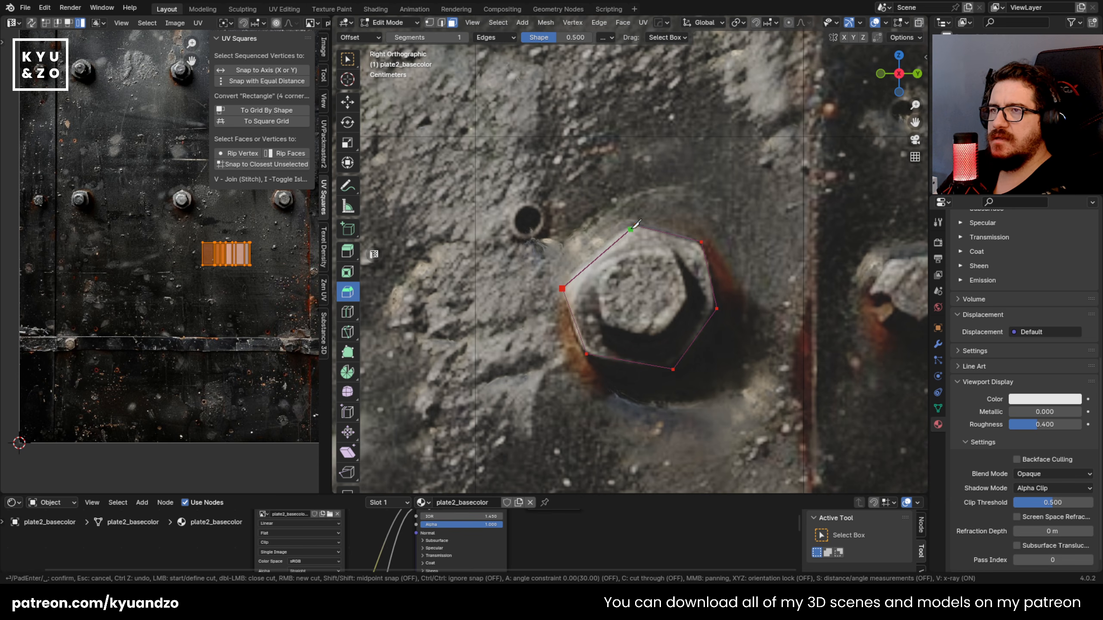
pyautogui.press('Return')
pyautogui.press('k')
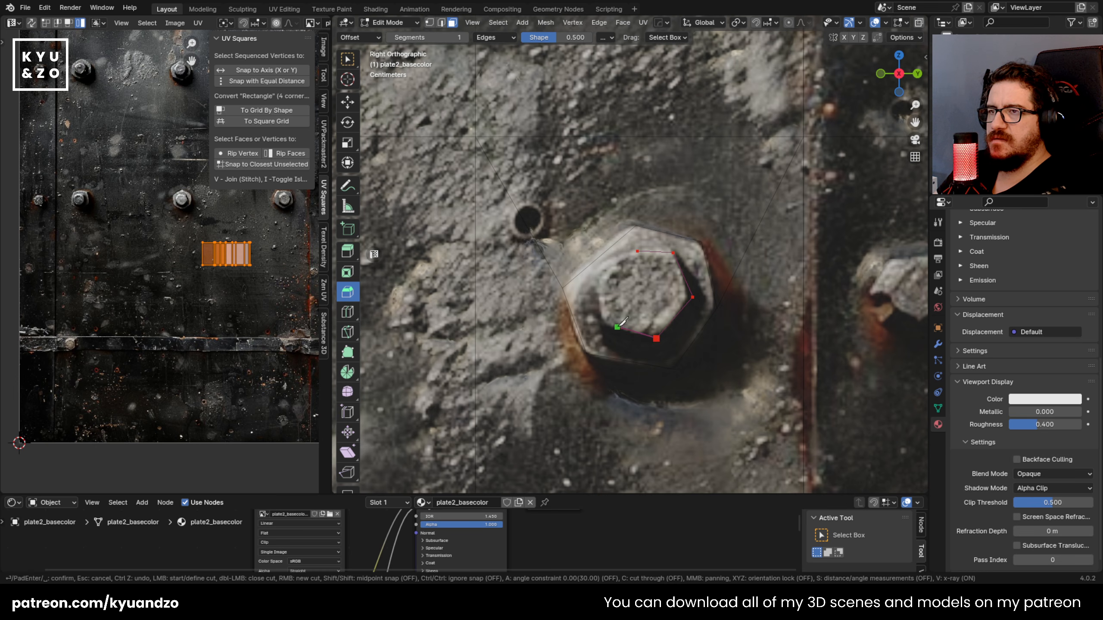
pyautogui.press('Return')
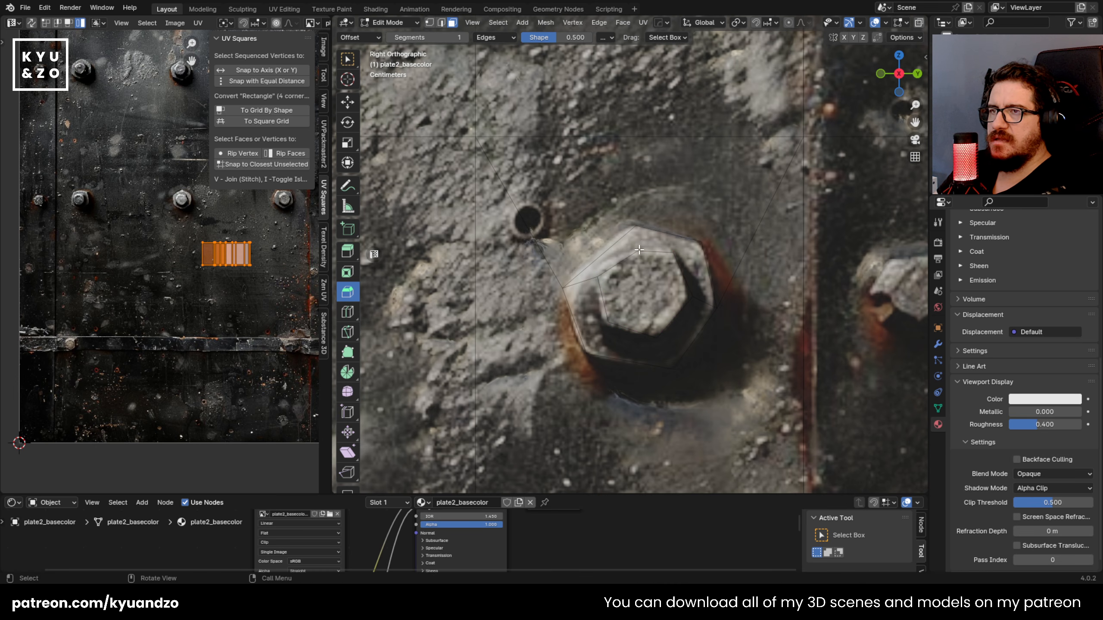
# Step: Extrude the upper right bolt's nut faces out of the panel, and extrude its tip a further 0.015787 m
pyautogui.click(638, 237)
pyautogui.keyDown('shift'); pyautogui.click(653, 282); pyautogui.keyUp('shift')
pyautogui.keyDown('shift'); pyautogui.click(674, 330); pyautogui.keyUp('shift')
pyautogui.moveTo(716, 208); pyautogui.dragTo(690, 202, button='middle')
pyautogui.press('e')
pyautogui.click(690, 254)
pyautogui.keyDown('shift'); pyautogui.moveTo(623, 262); pyautogui.dragTo(599, 322, button='middle'); pyautogui.keyUp('shift')
pyautogui.moveTo(598, 361); pyautogui.dragTo(651, 348, button='middle')
pyautogui.press('e')
pyautogui.click(650, 350)
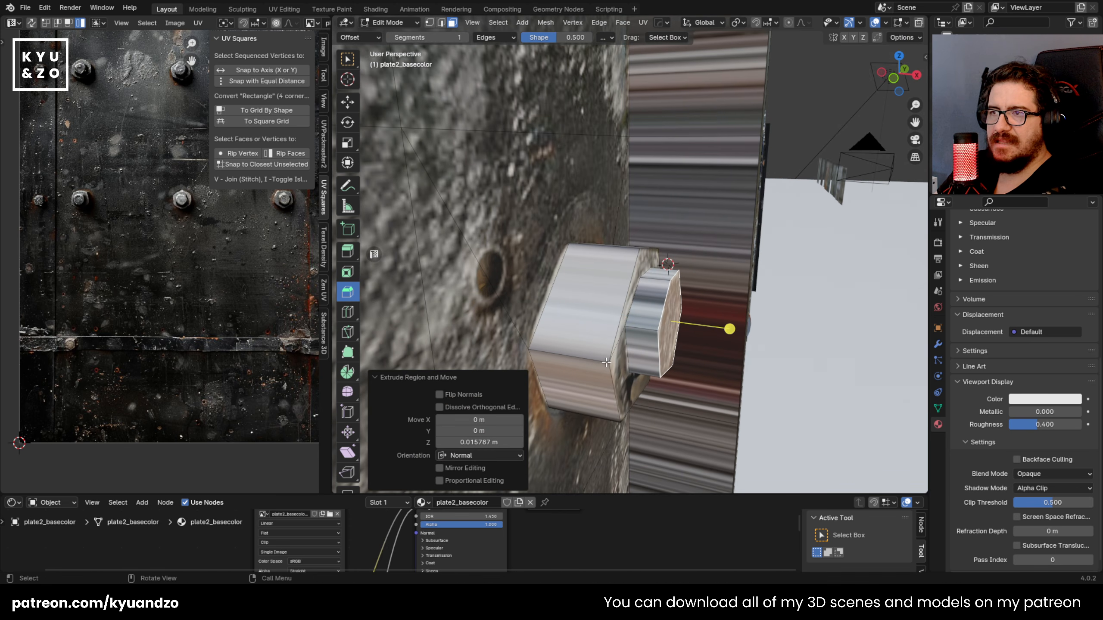
# Step: Reproject the UVs of the upper right nut's side faces, scaling and moving them onto a plain dark metal area
pyautogui.click(591, 355)
pyautogui.keyDown('alt'); pyautogui.click(593, 356); pyautogui.keyUp('alt')
pyautogui.press('u')
pyautogui.click(598, 349)
pyautogui.press('a')
pyautogui.press('s')
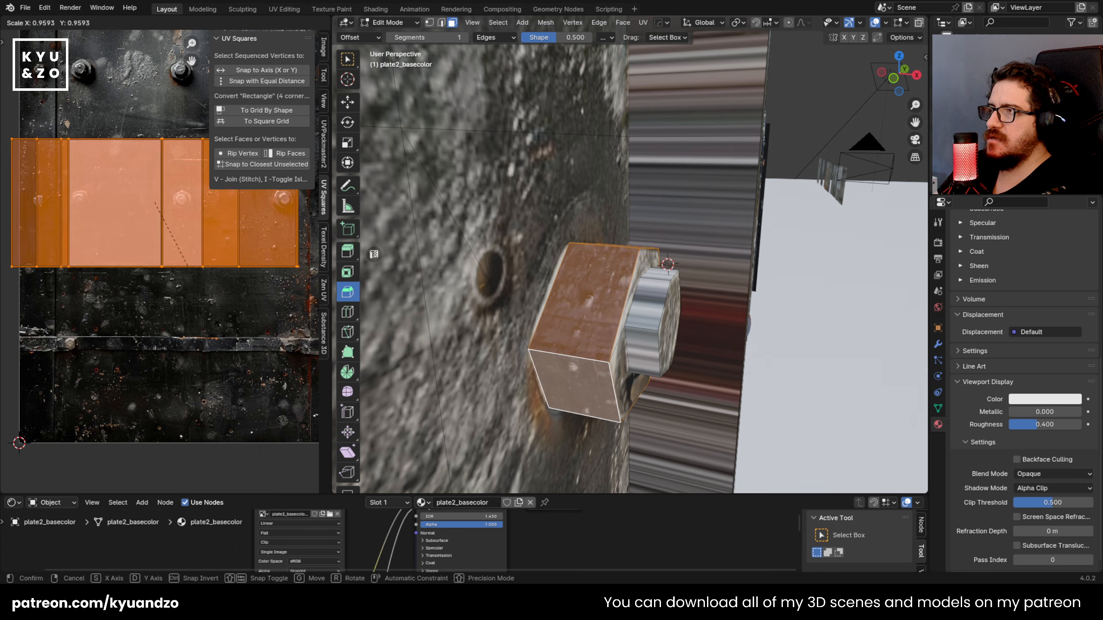
pyautogui.click(155, 219)
pyautogui.press('g')
pyautogui.click(190, 261)
pyautogui.press('Tab')
pyautogui.press('Tab')
# Step: Reproject the UVs of the upper right bolt tip's side faces, shrinking and moving them onto plain dark metal
pyautogui.click(655, 290)
pyautogui.keyDown('alt'); pyautogui.click(656, 280); pyautogui.keyUp('alt')
pyautogui.press('u')
pyautogui.click(656, 278)
pyautogui.press('a')
pyautogui.press('s')
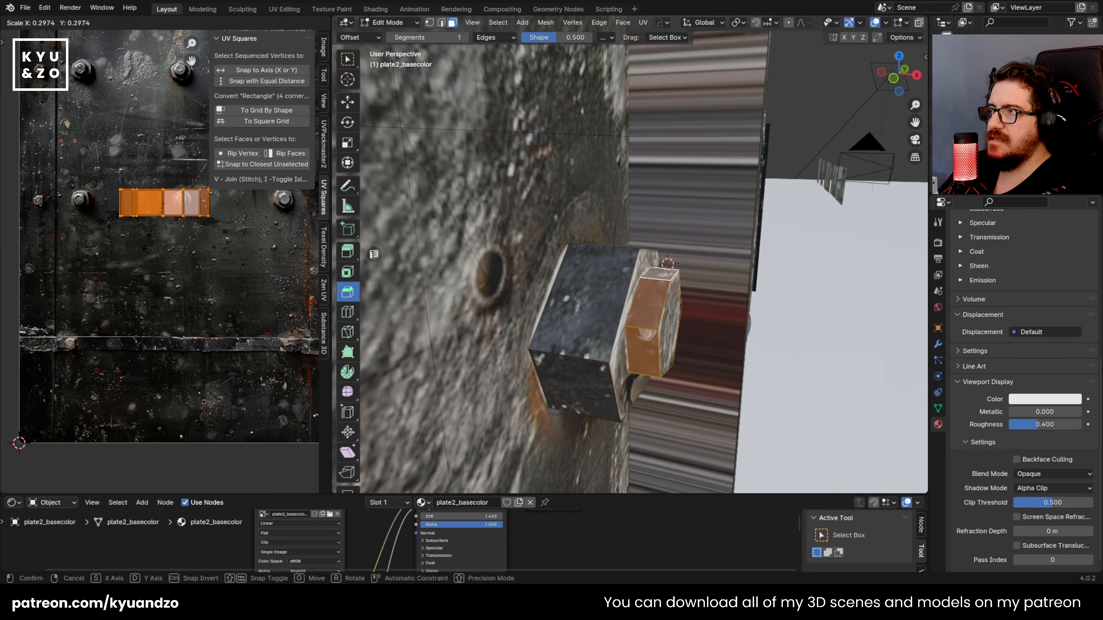
pyautogui.click(152, 223)
pyautogui.press('g')
pyautogui.click(180, 311)
pyautogui.press('Tab')
# Step: Review the finished upper right bolt on the panel and save the scene file
pyautogui.scroll(-4, 646, 287)
pyautogui.moveTo(646, 287); pyautogui.dragTo(555, 270, button='middle')
pyautogui.hotkey('ctrl', 's')
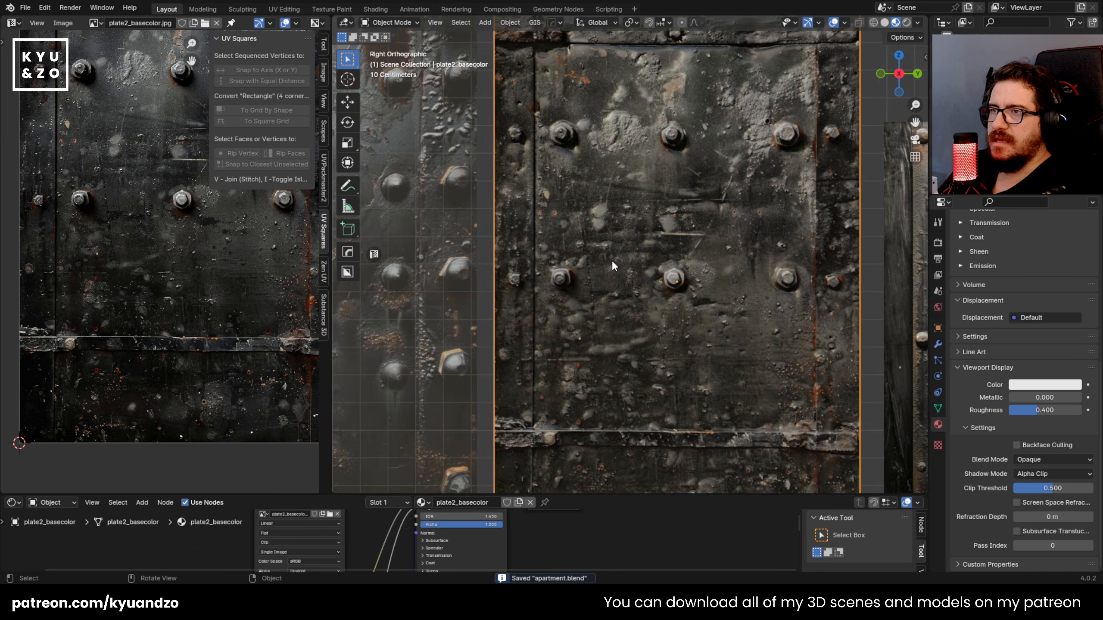
# Step: Cut outlines around the lower left large bolt's nut and its inner tip with the Knife tool
pyautogui.scroll(6, 614, 252)
pyautogui.press('Tab')
pyautogui.scroll(1, 632, 288)
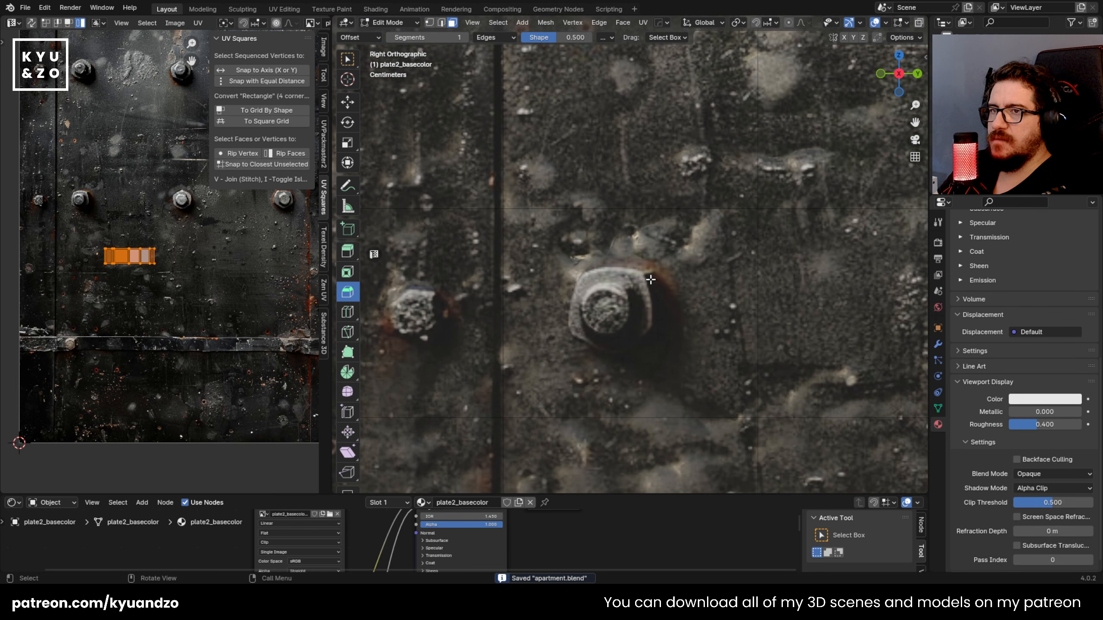
pyautogui.press('k')
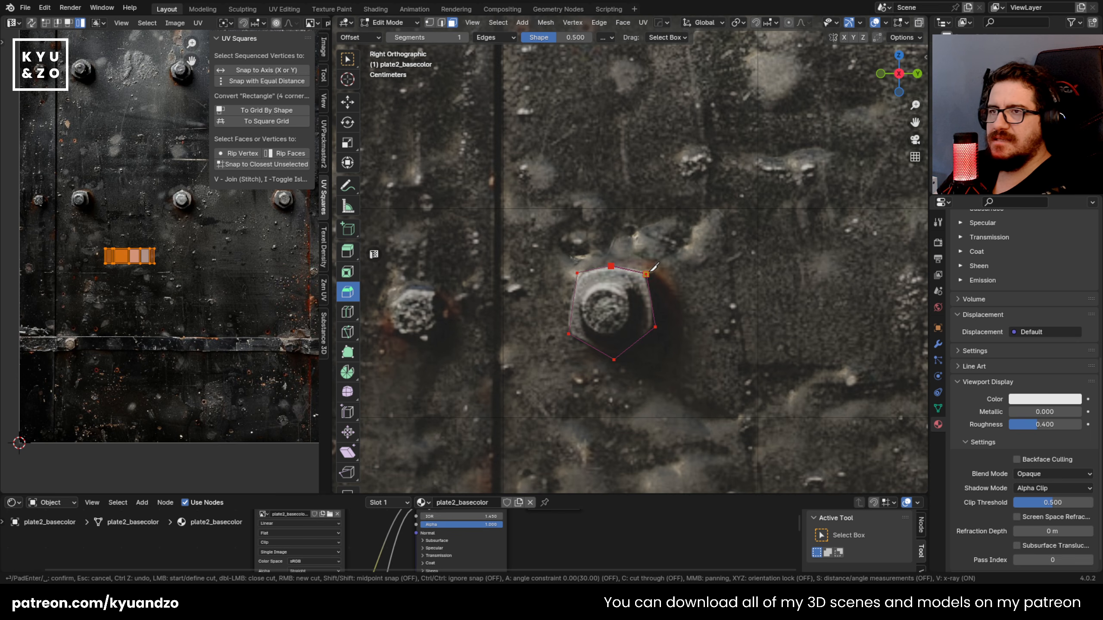
pyautogui.scroll(2, 605, 304)
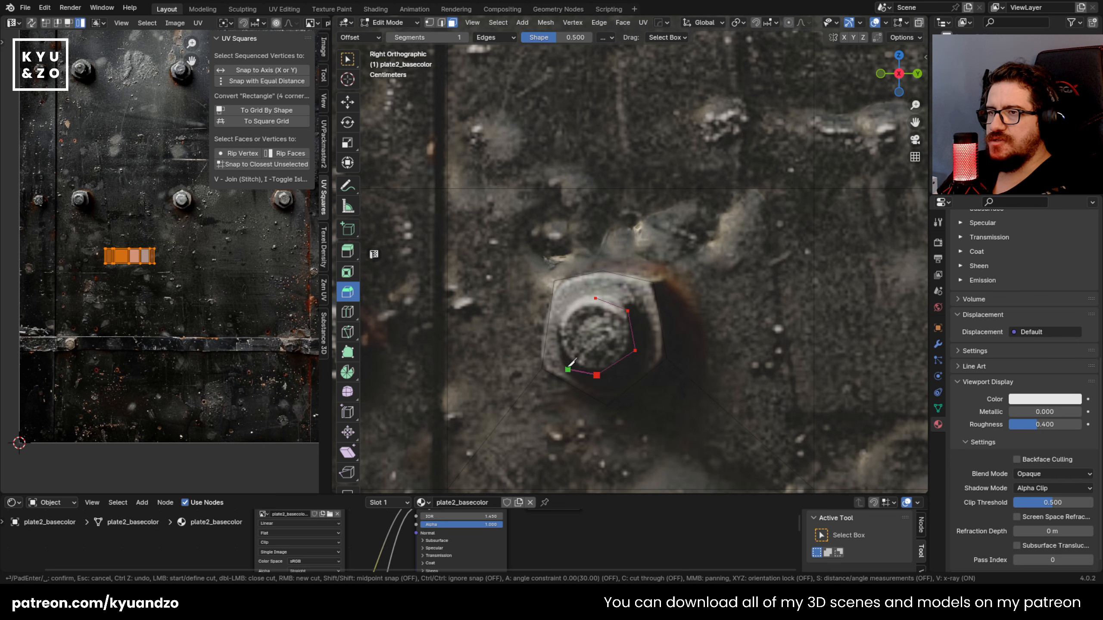
pyautogui.press('Return')
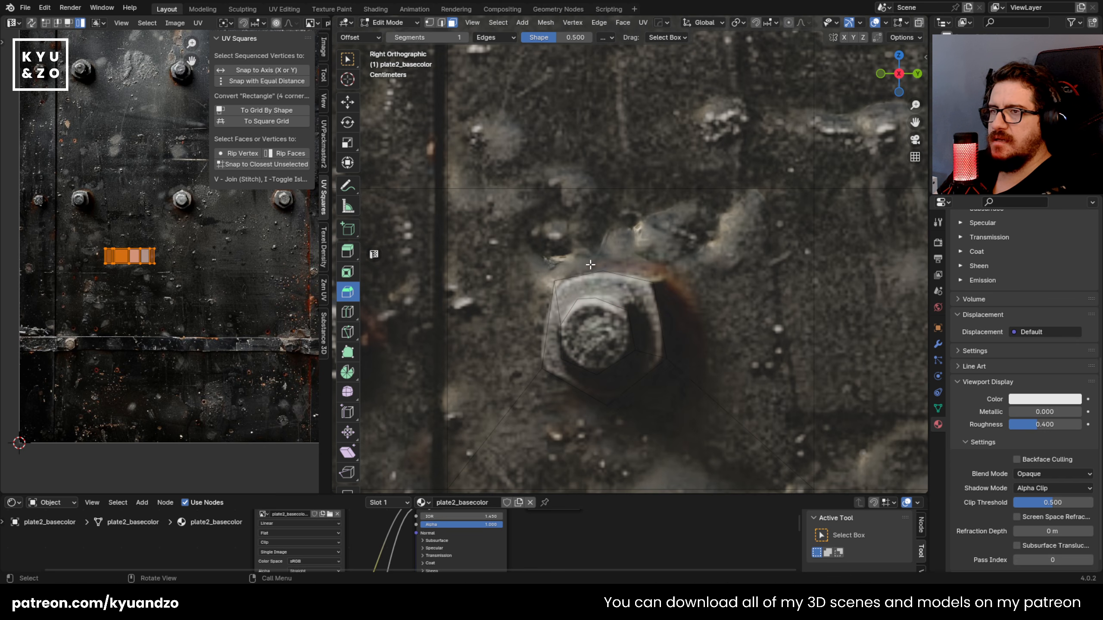
# Step: Extrude the lower left bolt's nut faces out of the panel, and extrude its inner tip further outward
pyautogui.click(618, 298)
pyautogui.keyDown('shift'); pyautogui.click(619, 374); pyautogui.keyUp('shift')
pyautogui.keyDown('shift'); pyautogui.click(609, 342); pyautogui.keyUp('shift')
pyautogui.moveTo(626, 324); pyautogui.dragTo(602, 332, button='middle')
pyautogui.press('e')
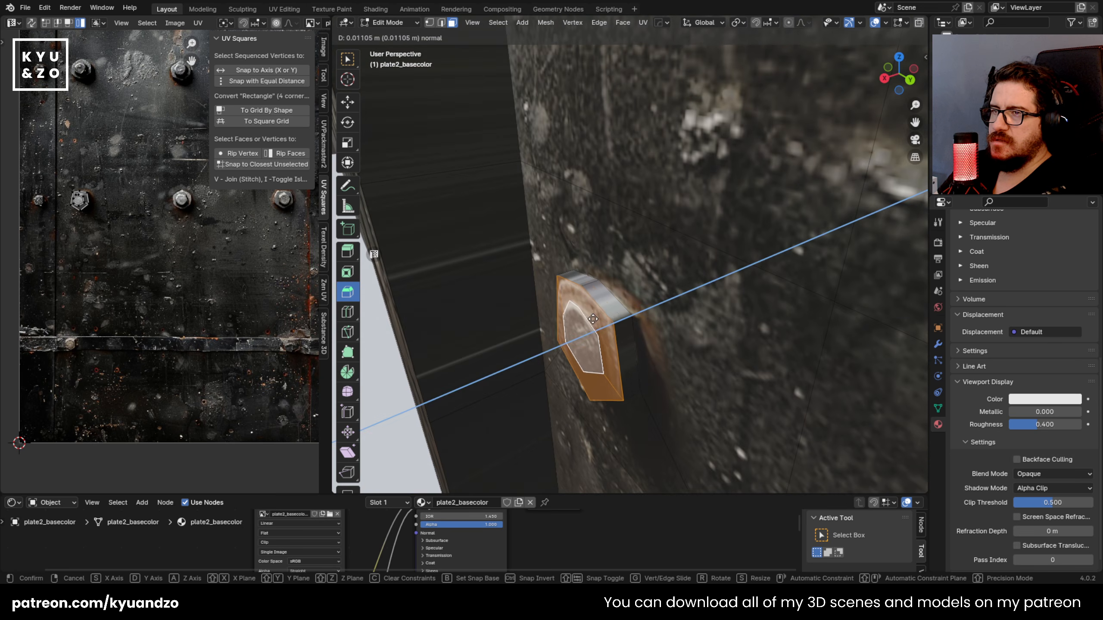
pyautogui.click(578, 324)
pyautogui.click(568, 343)
pyautogui.press('e')
pyautogui.click(546, 352)
# Step: Reproject the UVs of the lower left nut's side faces, scaling and moving them onto a plain dark metal area
pyautogui.click(604, 326)
pyautogui.hotkey('alt', 'a')
pyautogui.keyDown('alt'); pyautogui.click(603, 326); pyautogui.keyUp('alt')
pyautogui.press('u')
pyautogui.click(606, 326)
pyautogui.press('s')
pyautogui.click(173, 224)
pyautogui.press('g')
pyautogui.click(146, 178)
pyautogui.press('Tab')
pyautogui.press('Tab')
# Step: Reproject the UVs of the lower left bolt tip's side faces, scaling and moving them onto a plain dark metal area
pyautogui.click(554, 350)
pyautogui.hotkey('alt', 'a')
pyautogui.keyDown('alt'); pyautogui.click(555, 354); pyautogui.keyUp('alt')
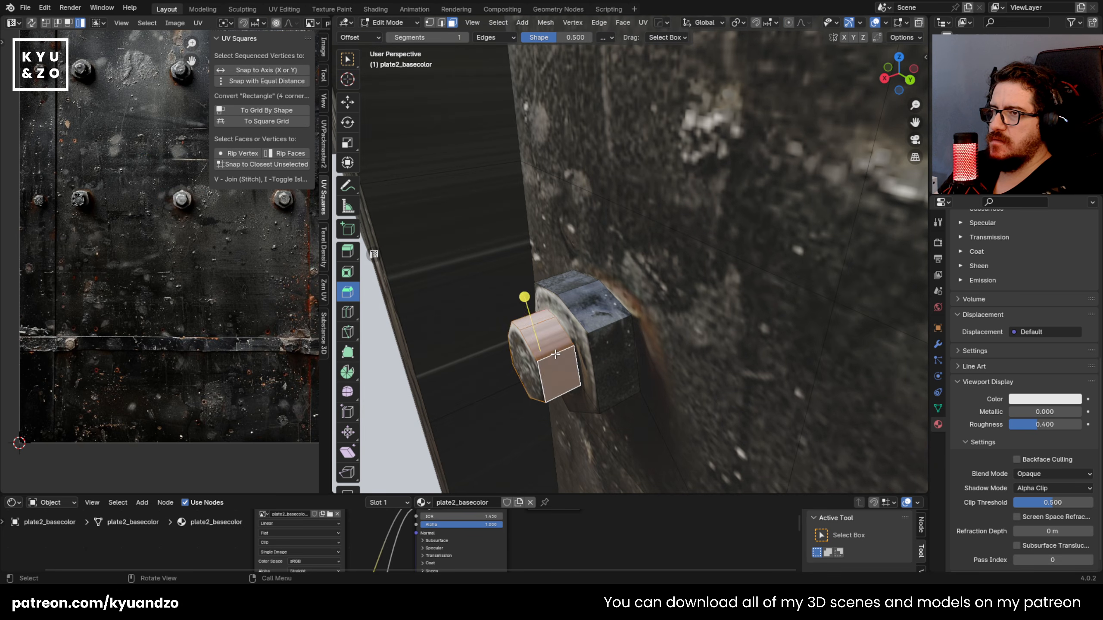
pyautogui.press('u')
pyautogui.click(555, 355)
pyautogui.press('a')
pyautogui.press('s')
pyautogui.click(199, 286)
pyautogui.press('g')
pyautogui.click(204, 275)
pyautogui.press('g')
pyautogui.click(117, 336)
pyautogui.scroll(-3, 577, 314)
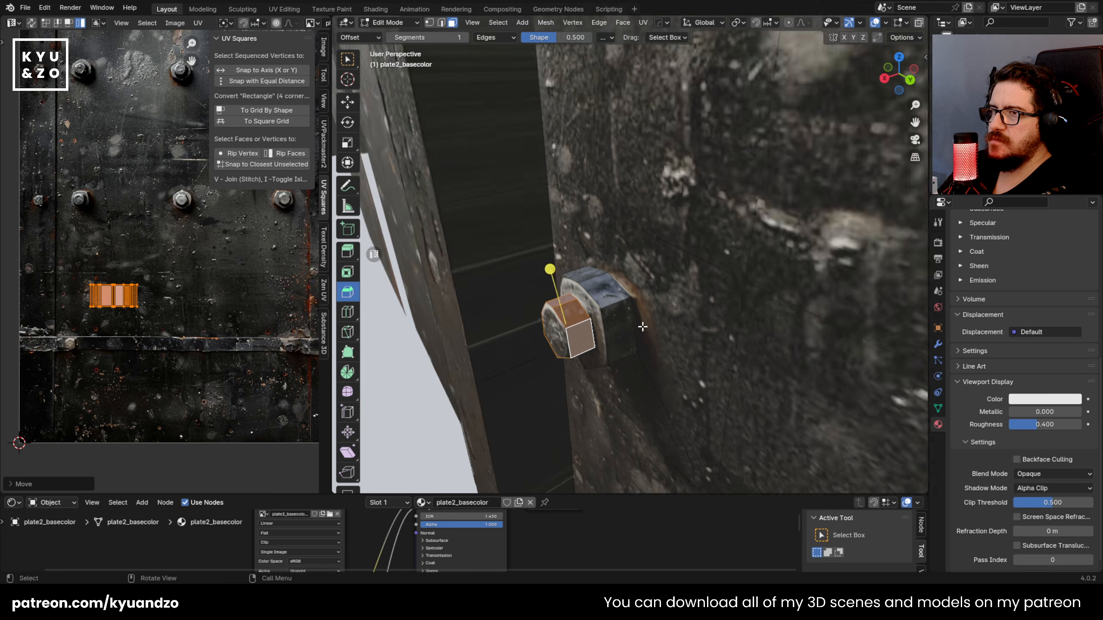
# Step: Check the finished lower left bolt on the panel and save the scene file
pyautogui.press('Tab')
pyautogui.moveTo(578, 314); pyautogui.dragTo(541, 370, button='middle')
pyautogui.scroll(-8, 617, 301)
pyautogui.hotkey('ctrl', 's')
# Step: Select the loops of side faces along the vertical beams and the plate's outer edges, and reproject their UVs
pyautogui.press('Tab')
pyautogui.scroll(3, 586, 323)
pyautogui.click(519, 385)
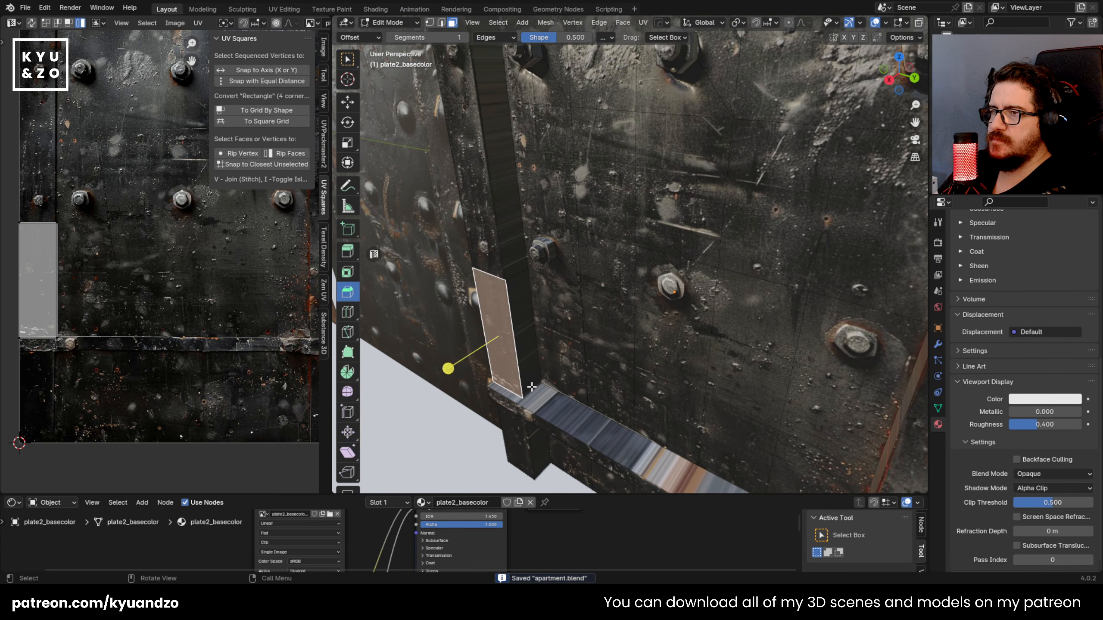
pyautogui.keyDown('alt'); pyautogui.click(524, 283); pyautogui.keyUp('alt')
pyautogui.keyDown('alt'); pyautogui.keyDown('shift'); pyautogui.click(517, 273); pyautogui.keyUp('shift'); pyautogui.keyUp('alt')
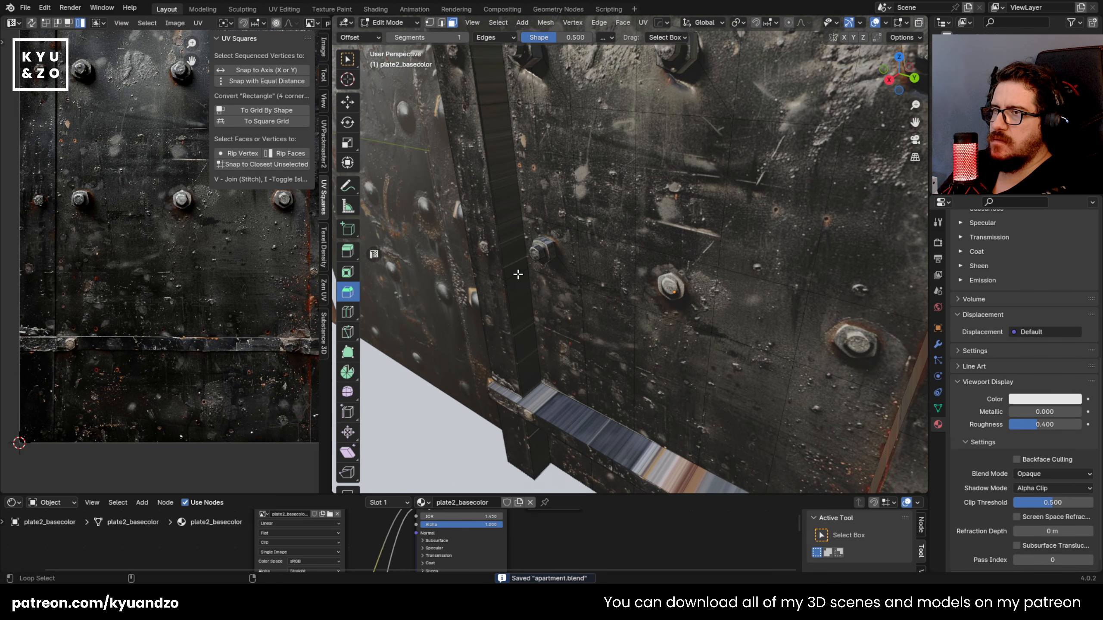
pyautogui.keyDown('alt'); pyautogui.keyDown('shift'); pyautogui.click(517, 274); pyautogui.keyUp('shift'); pyautogui.keyUp('alt')
pyautogui.moveTo(532, 272); pyautogui.dragTo(595, 238, button='middle')
pyautogui.press('u')
pyautogui.click(558, 181)
pyautogui.press('a')
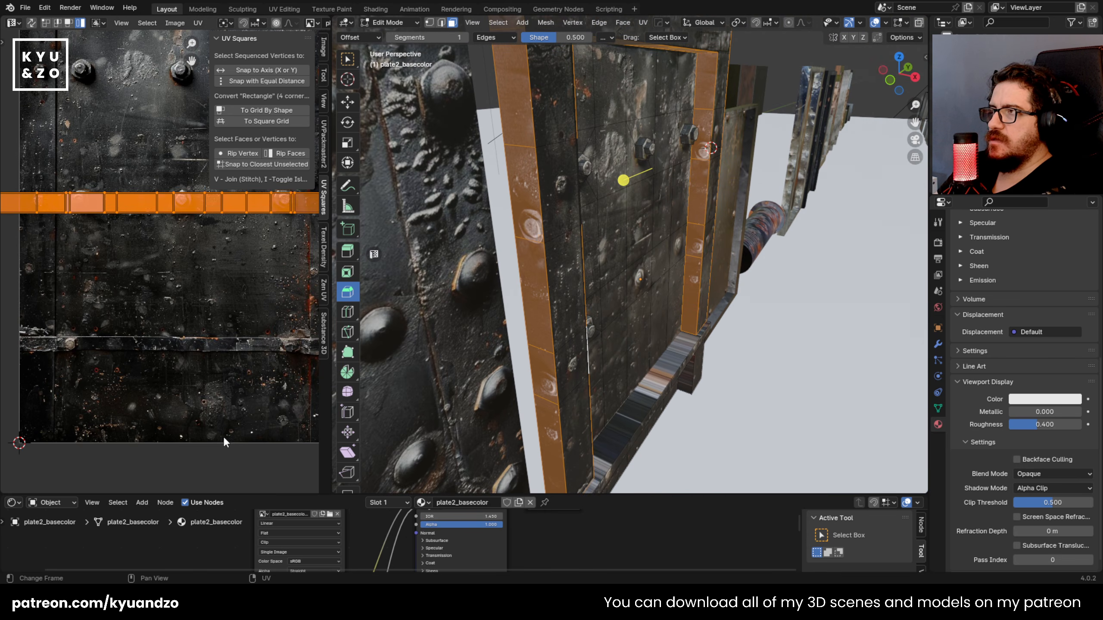
# Step: Shrink the side faces' UV strip, rotate it upright and enlarge it to fit a dark metal area of the texture
pyautogui.press('s')
pyautogui.click(168, 237)
pyautogui.press('r')
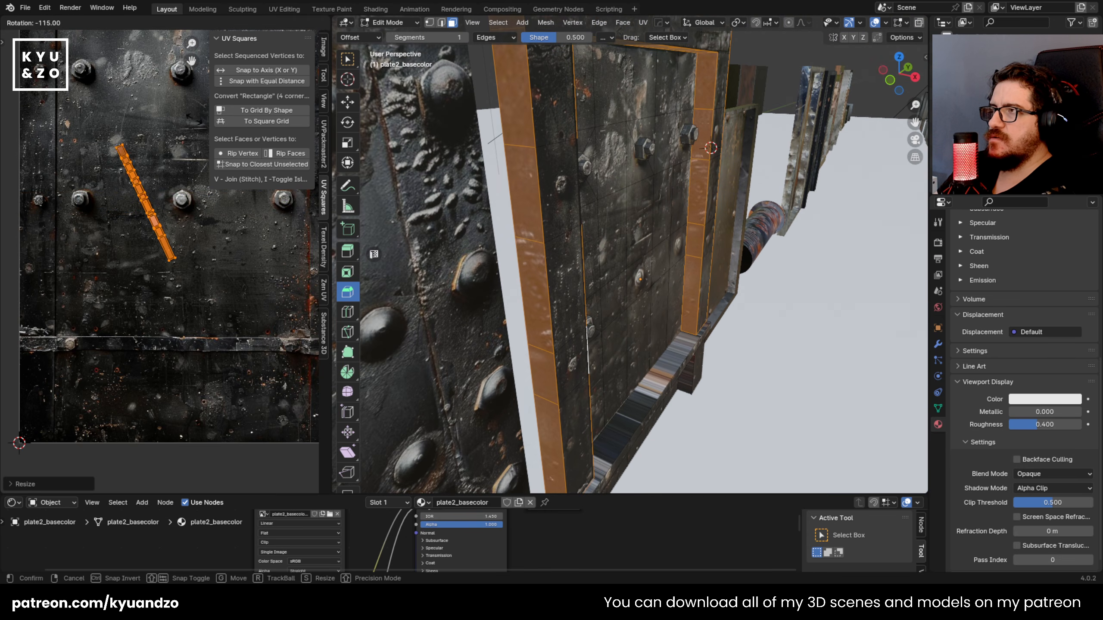
pyautogui.click(183, 180)
pyautogui.press('s')
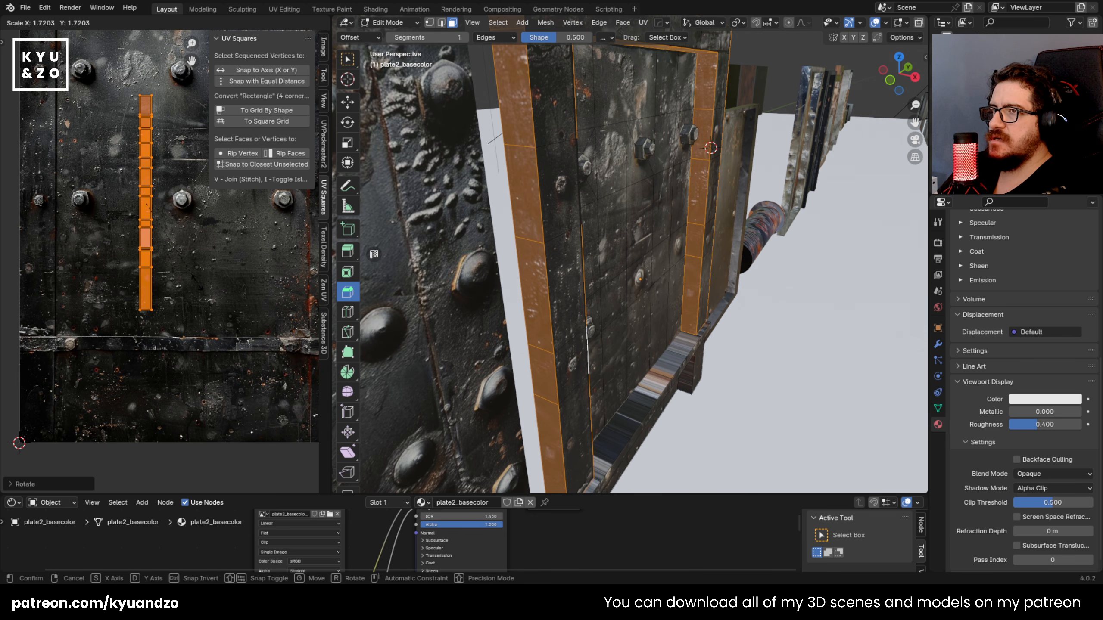
pyautogui.click(199, 272)
pyautogui.press('Tab')
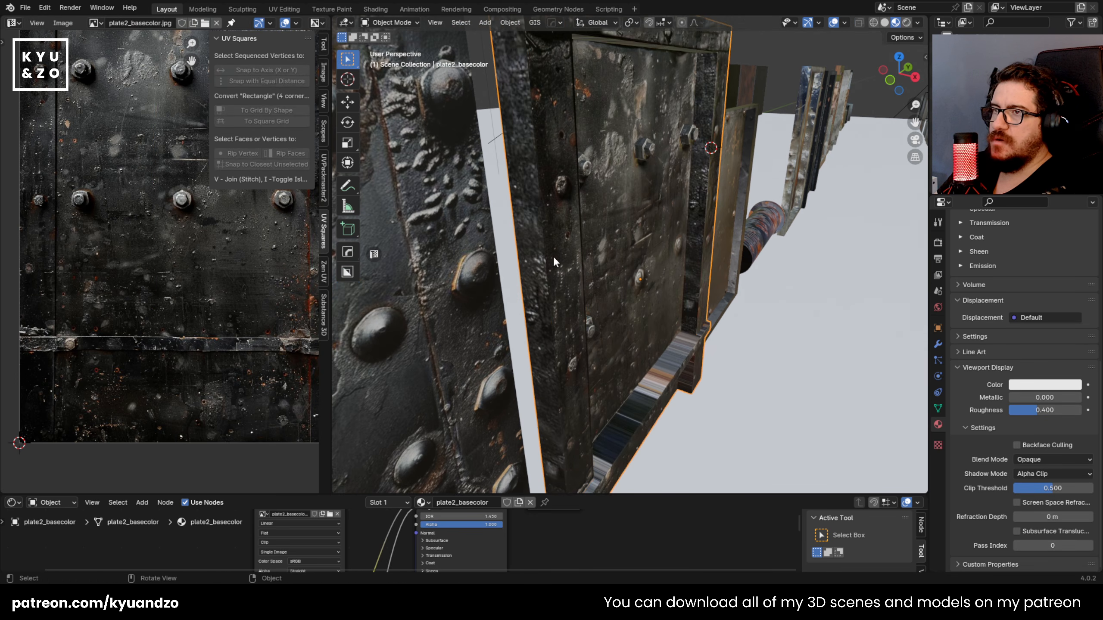
# Step: Switch the viewport to solid shading and examine the mesh topology of the panel, its beams and its bolts
pyautogui.scroll(-4, 554, 248)
pyautogui.moveTo(562, 192); pyautogui.dragTo(509, 187, button='middle')
pyautogui.hotkey('shift', '`')
pyautogui.press('w')
pyautogui.click(630, 262)
pyautogui.press('Tab')
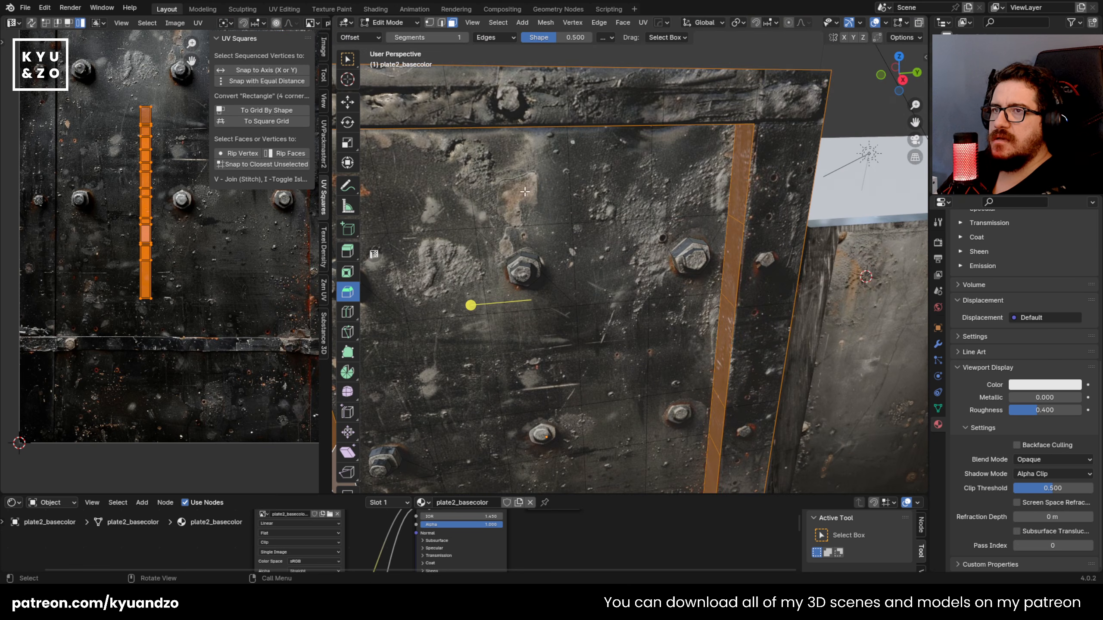
pyautogui.press('Tab')
pyautogui.click(885, 23)
pyautogui.press('Tab')
pyautogui.scroll(-4, 645, 215)
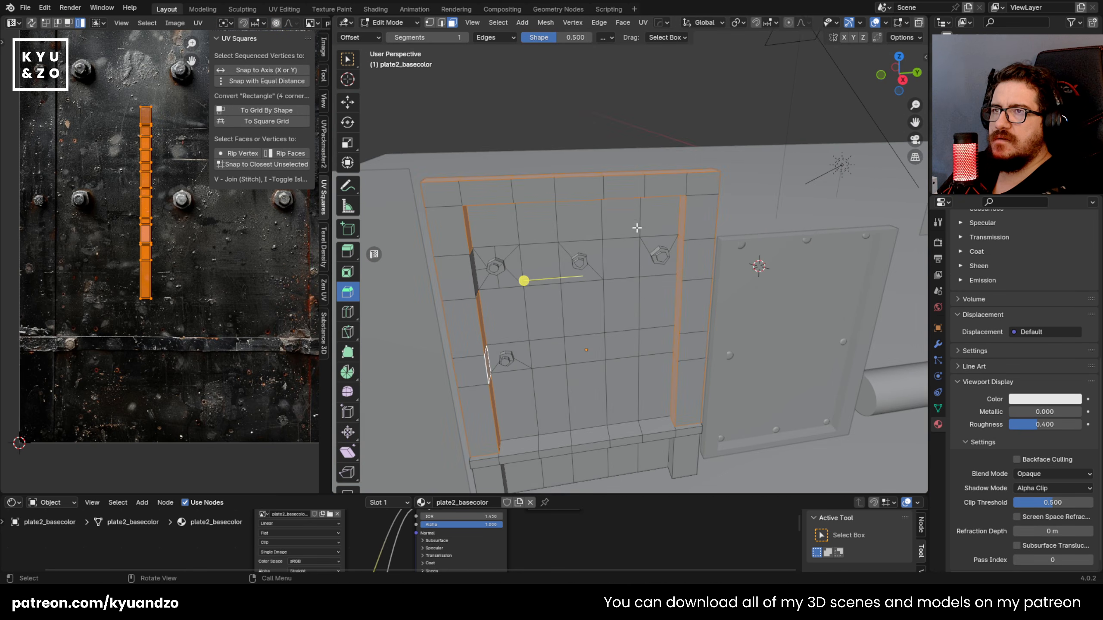
pyautogui.moveTo(638, 227); pyautogui.dragTo(550, 243, button='middle')
pyautogui.moveTo(531, 392); pyautogui.dragTo(493, 253, button='middle')
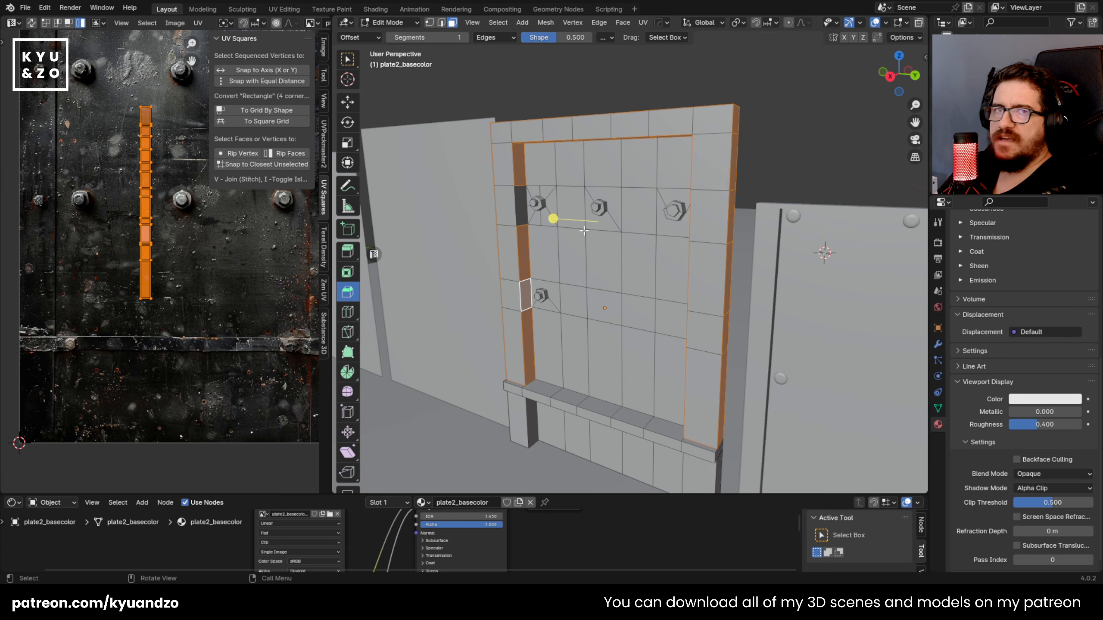
# Step: Examine the individual edges around the upper bolts, closing in on the upper left bolt
pyautogui.click(644, 179)
pyautogui.press('2')
pyautogui.click(619, 185)
pyautogui.click(585, 248)
pyautogui.moveTo(570, 227); pyautogui.dragTo(610, 250, button='middle')
pyautogui.scroll(2, 594, 231)
pyautogui.scroll(1, 505, 230)
pyautogui.scroll(2, 606, 213)
pyautogui.keyDown('shift'); pyautogui.moveTo(521, 189); pyautogui.dragTo(575, 165, button='middle'); pyautogui.keyUp('shift')
pyautogui.press('3')
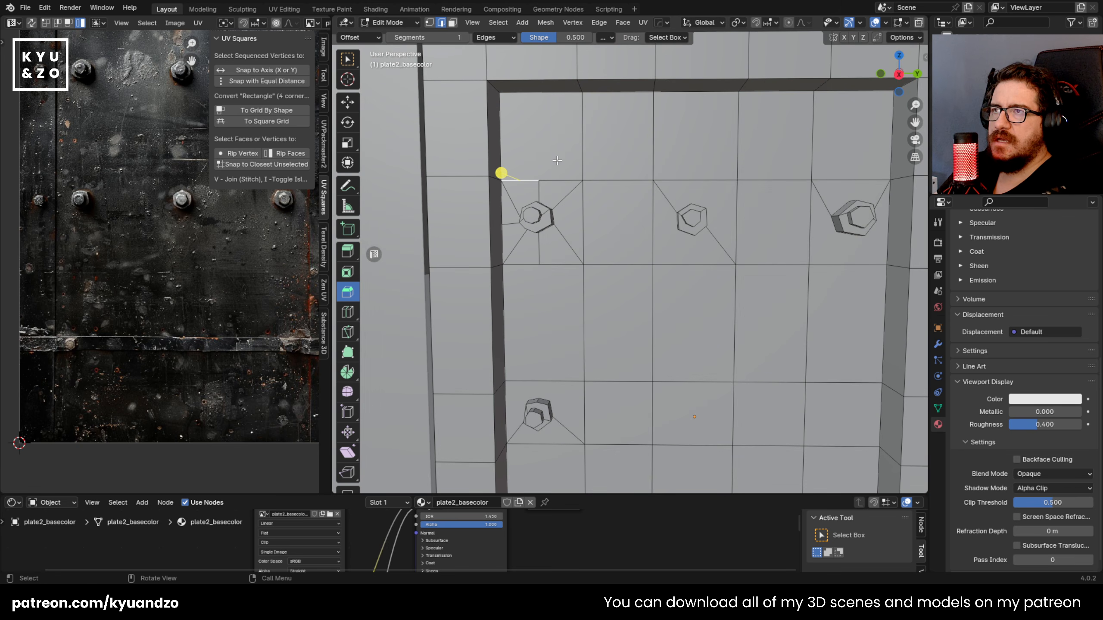
# Step: Try a vertical Knife cut through the panel face above the upper left bolt, and undo it
pyautogui.click(555, 154)
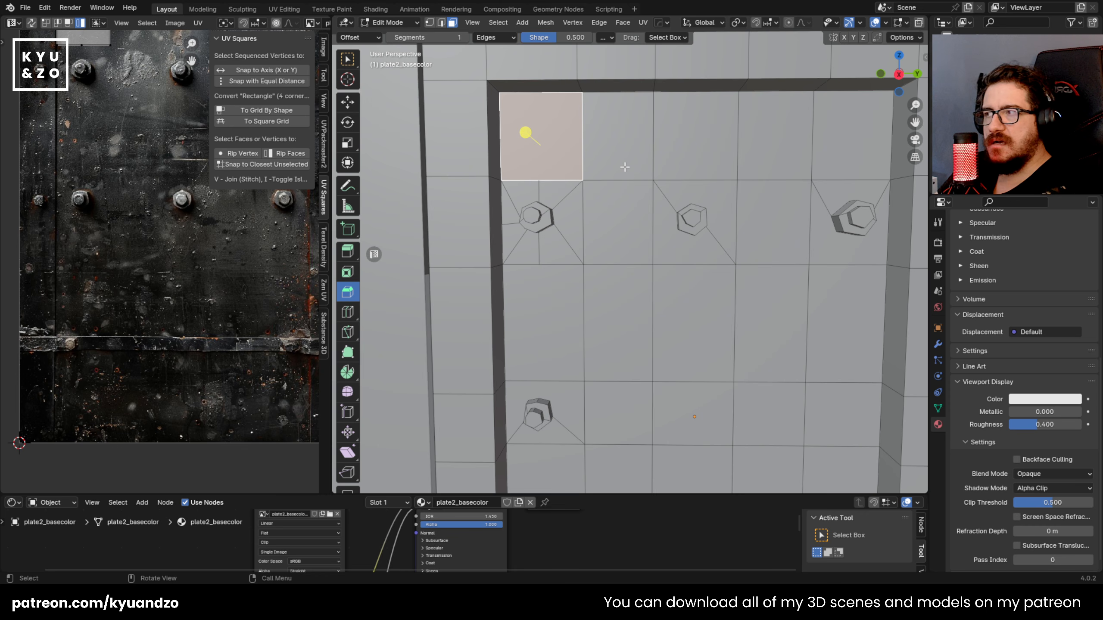
pyautogui.scroll(-2, 625, 161)
pyautogui.keyDown('shift'); pyautogui.moveTo(584, 144); pyautogui.dragTo(584, 167, button='middle'); pyautogui.keyUp('shift')
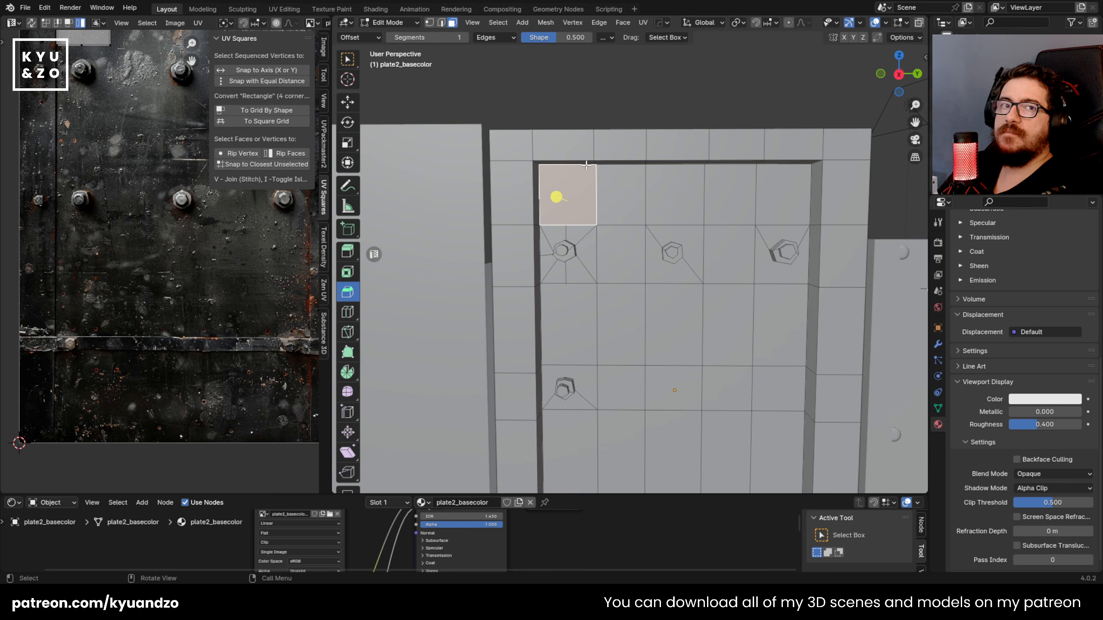
pyautogui.scroll(2, 596, 154)
pyautogui.press('k')
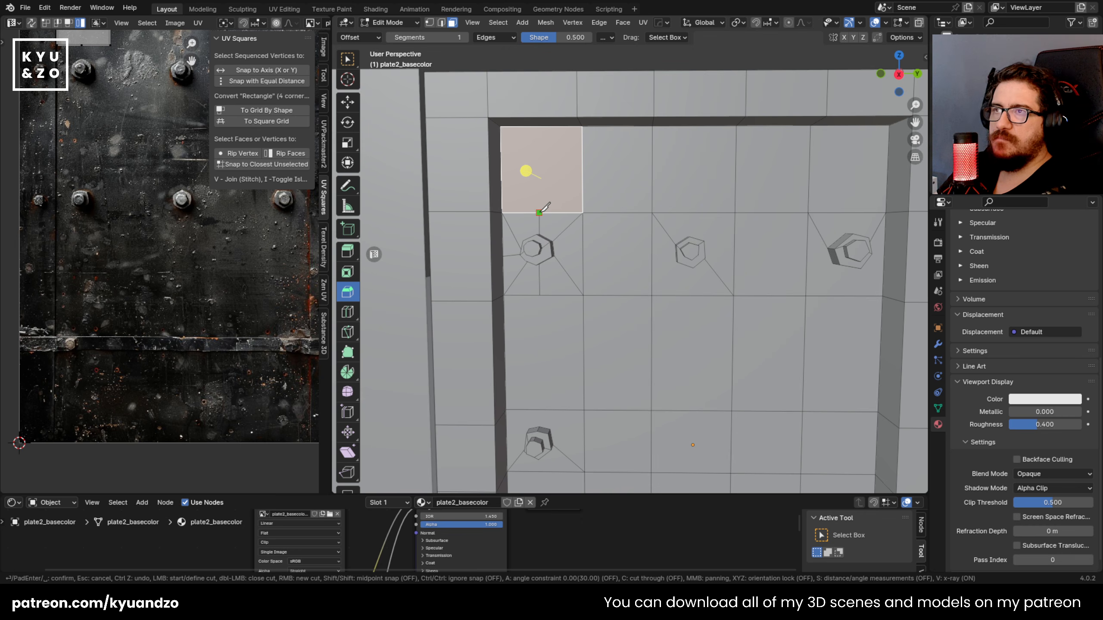
pyautogui.click(539, 212)
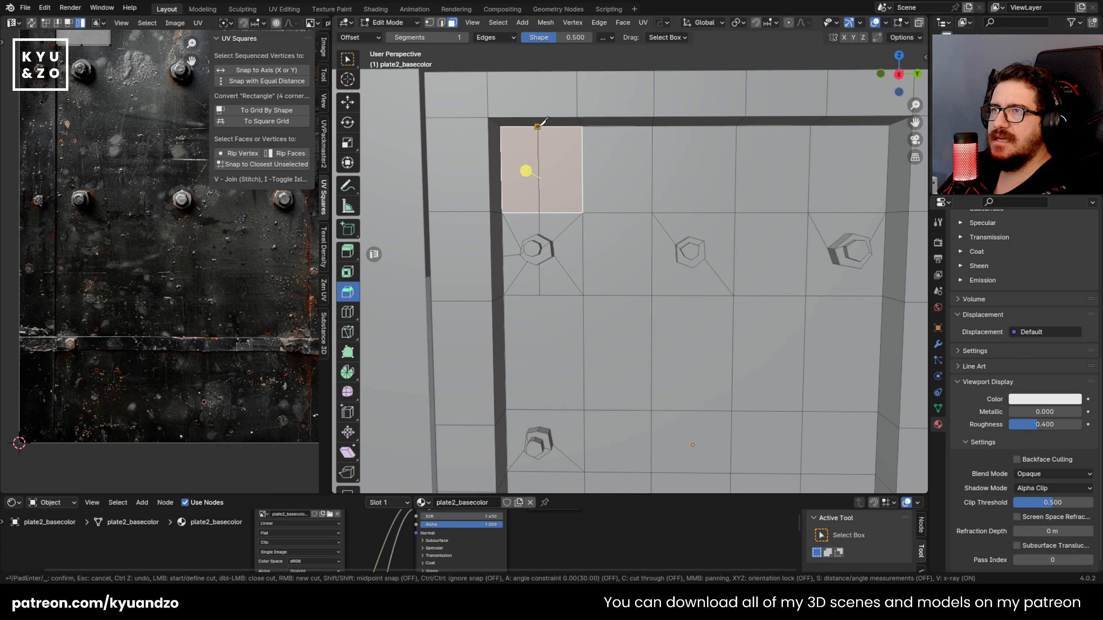
pyautogui.press('Return')
pyautogui.hotkey('ctrl', 'z')
# Step: Try adding a loop cut to the plate's top beam and continuing it with a Knife cut down to the upper left bolt's edge
pyautogui.moveTo(565, 174); pyautogui.dragTo(509, 210, button='middle')
pyautogui.hotkey('ctrl', 'r')
pyautogui.click(522, 118)
pyautogui.rightClick(522, 119)
pyautogui.press('k')
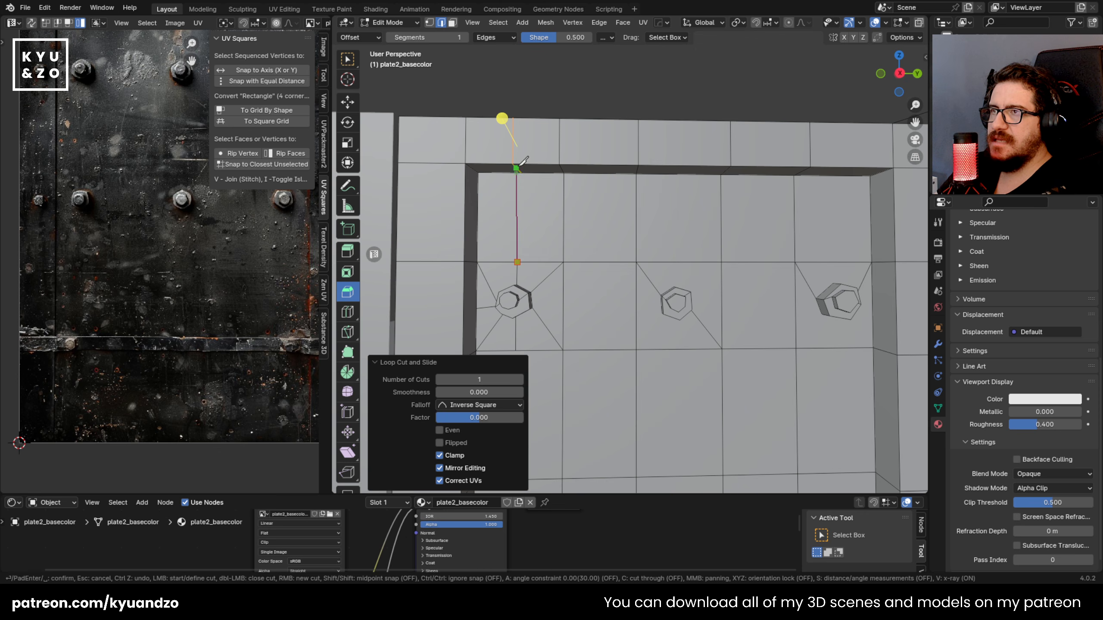
pyautogui.click(520, 176)
pyautogui.press('space')
# Step: Try a horizontal loop cut across the top row of panel faces, and test another loop cut around the upper left bolt
pyautogui.moveTo(548, 249)
pyautogui.mouseDown(button='middle')
pyautogui.moveTo(576, 252)
pyautogui.moveTo(551, 257)
pyautogui.mouseUp(button='middle')
pyautogui.hotkey('ctrl', 'r')
pyautogui.click(499, 185)
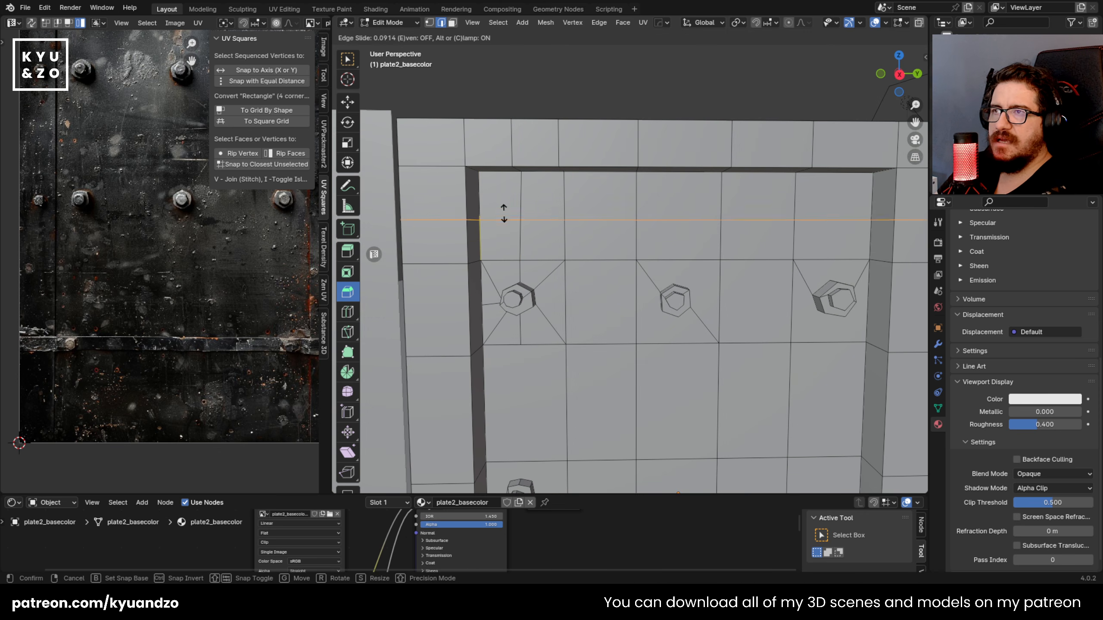
pyautogui.click(676, 212)
pyautogui.hotkey('ctrl', 'r')
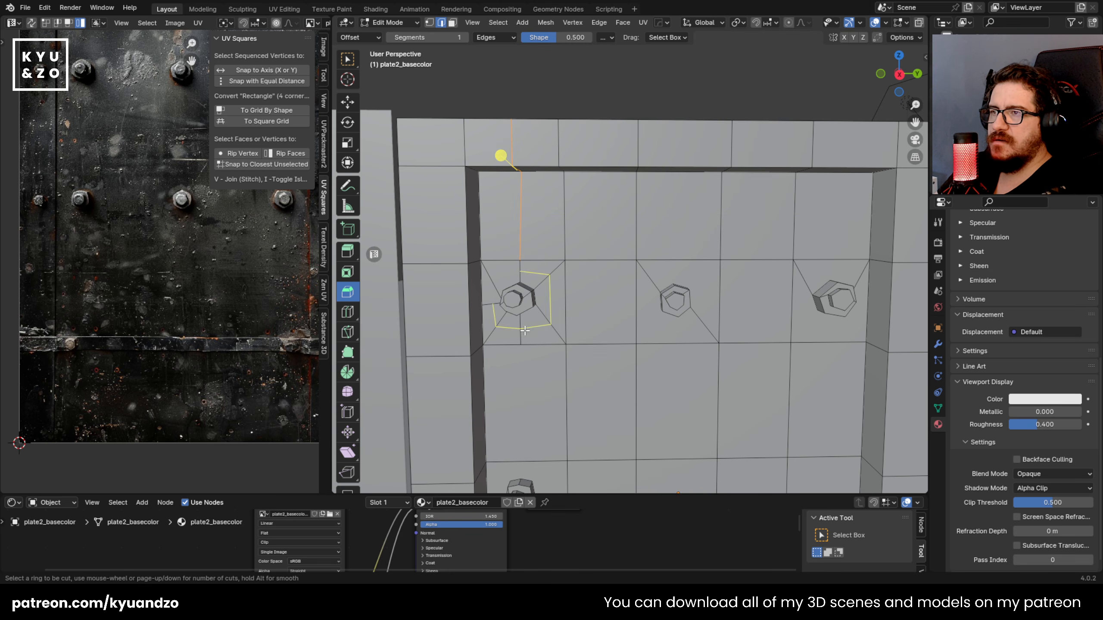
pyautogui.rightClick(522, 311)
# Step: Try a Knife cut from the panel face corner to the upper left bolt's nut and a loop cut beside it
pyautogui.moveTo(522, 310); pyautogui.dragTo(548, 305, button='middle')
pyautogui.scroll(3, 547, 306)
pyautogui.moveTo(490, 259); pyautogui.dragTo(554, 285, button='middle')
pyautogui.scroll(2, 567, 280)
pyautogui.press('k')
pyautogui.press('Return')
pyautogui.hotkey('ctrl', 'r')
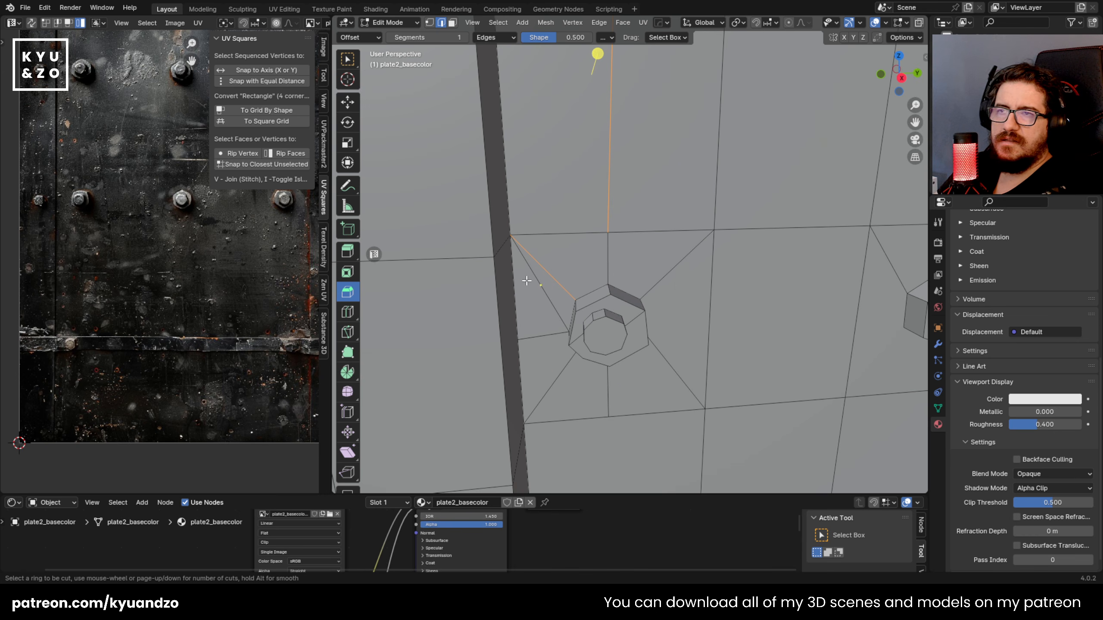
pyautogui.rightClick(569, 270)
# Step: Compare the plate's dense edit mesh with its solid-shaded shape in Object Mode, viewed from several angles among the neighbouring plates
pyautogui.scroll(-4, 575, 258)
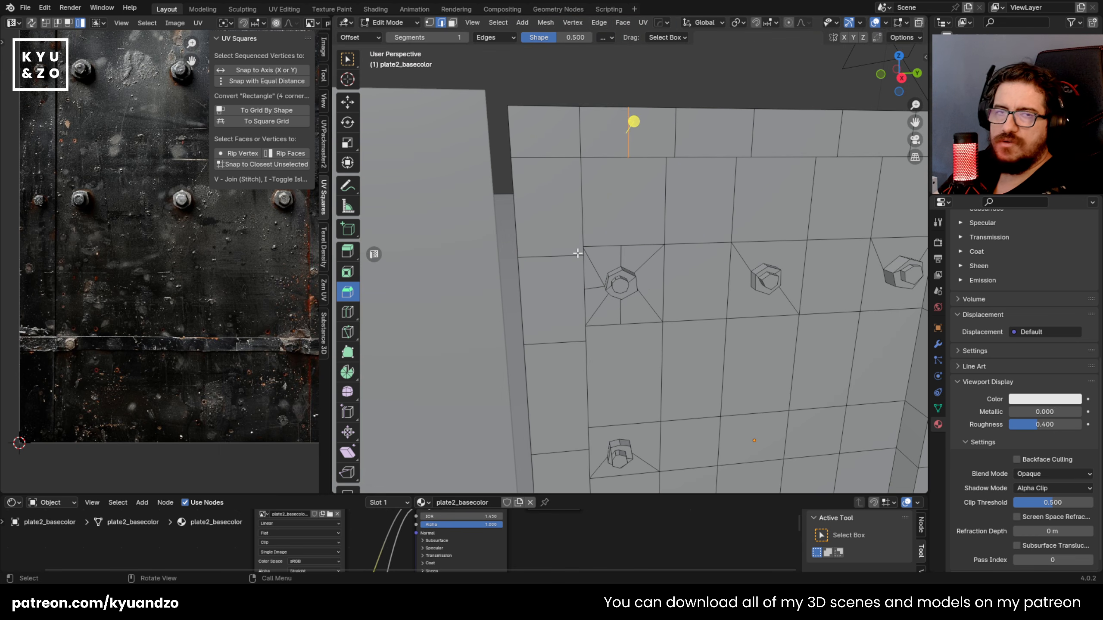
pyautogui.scroll(-3, 577, 254)
pyautogui.scroll(-4, 576, 249)
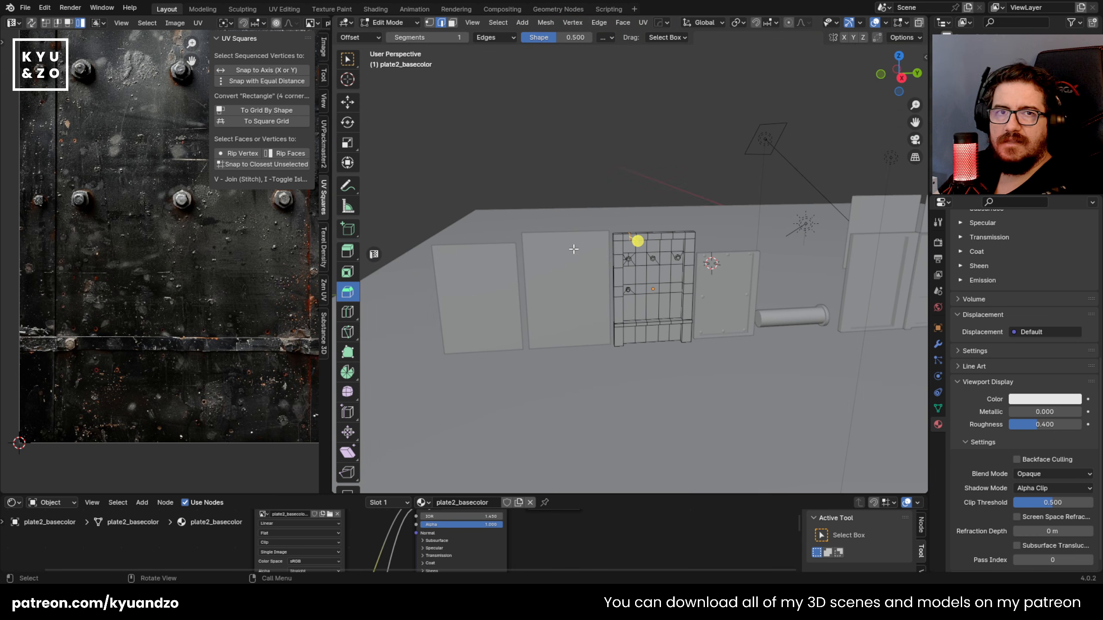
pyautogui.scroll(10, 574, 249)
pyautogui.press('3')
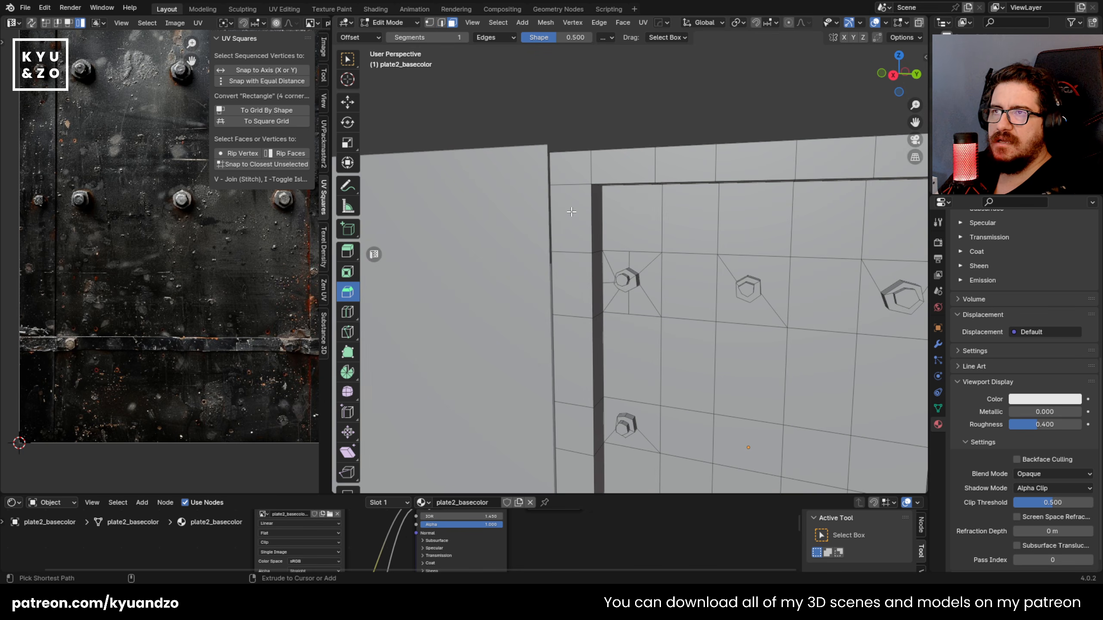
pyautogui.scroll(-8, 571, 212)
pyautogui.press('Tab')
pyautogui.click(564, 216)
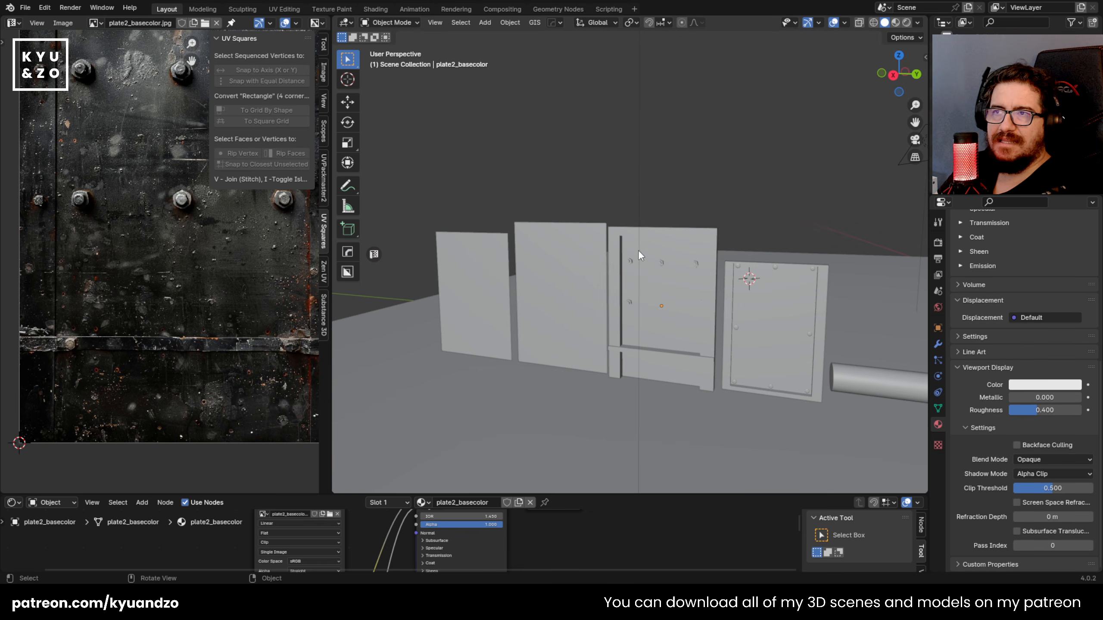
pyautogui.scroll(5, 625, 238)
pyautogui.click(546, 206)
pyautogui.moveTo(547, 206); pyautogui.dragTo(513, 308, button='middle')
pyautogui.press('Tab')
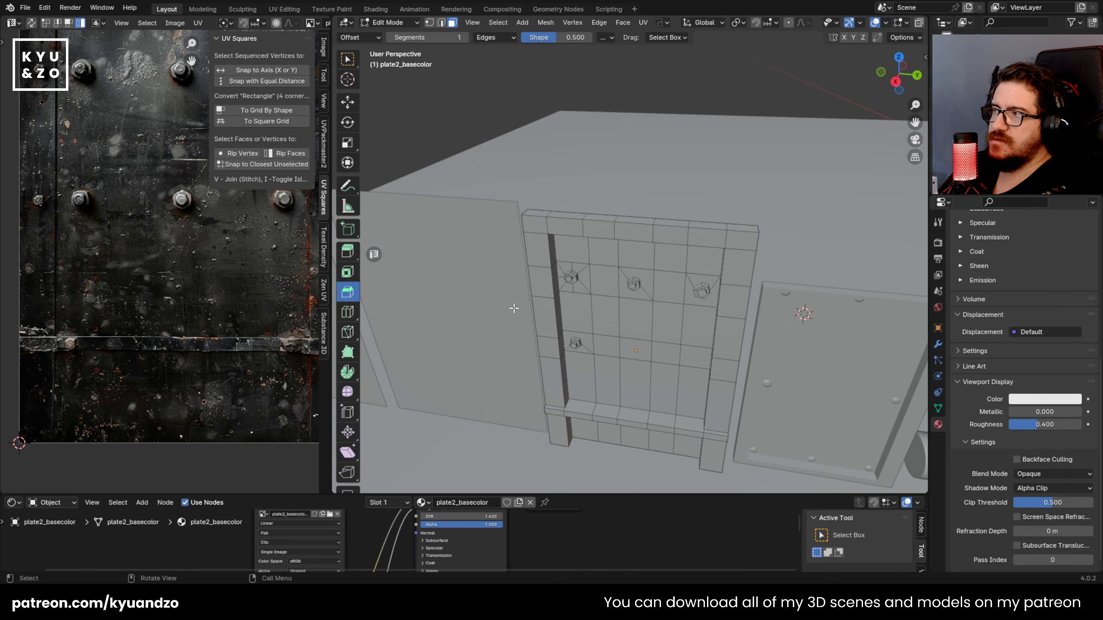
pyautogui.scroll(-2, 524, 293)
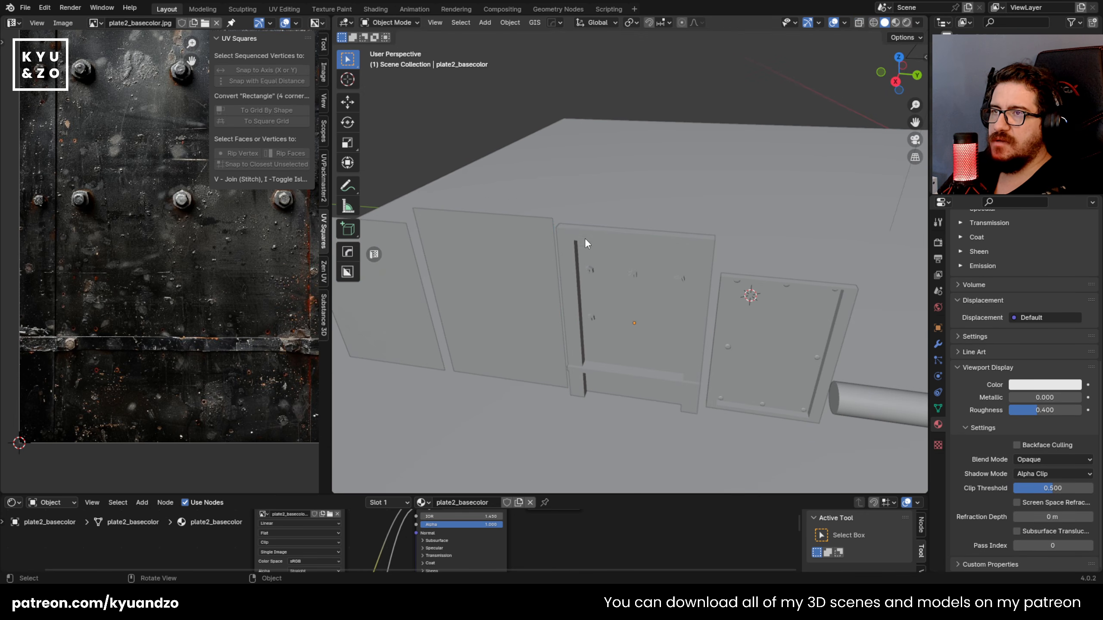
pyautogui.scroll(3, 660, 274)
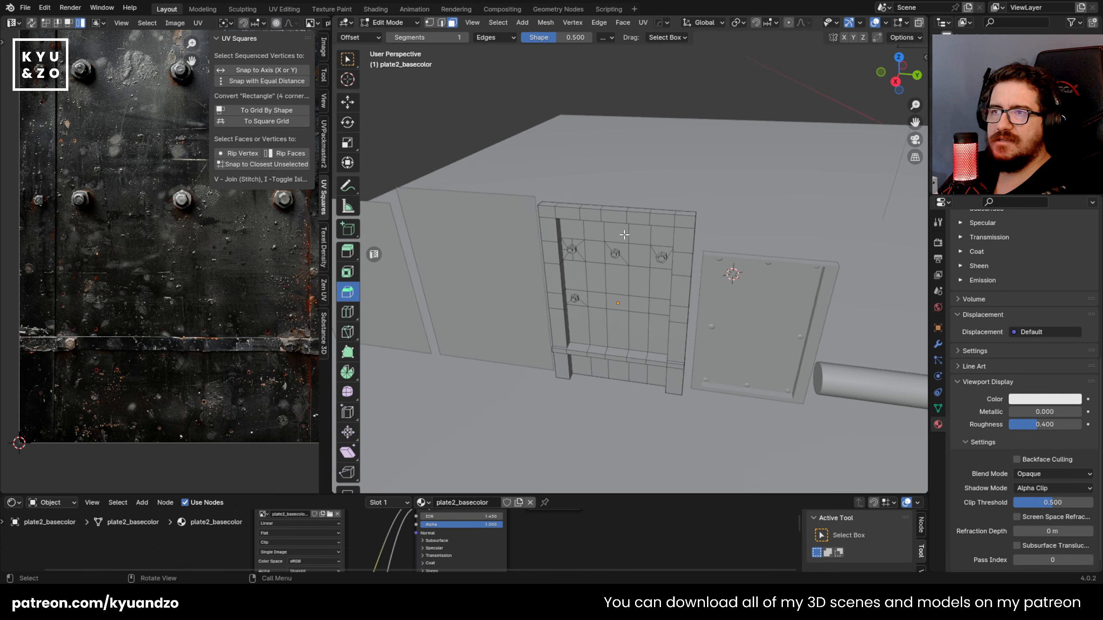
pyautogui.moveTo(600, 304); pyautogui.dragTo(677, 264, button='middle')
pyautogui.press('Tab')
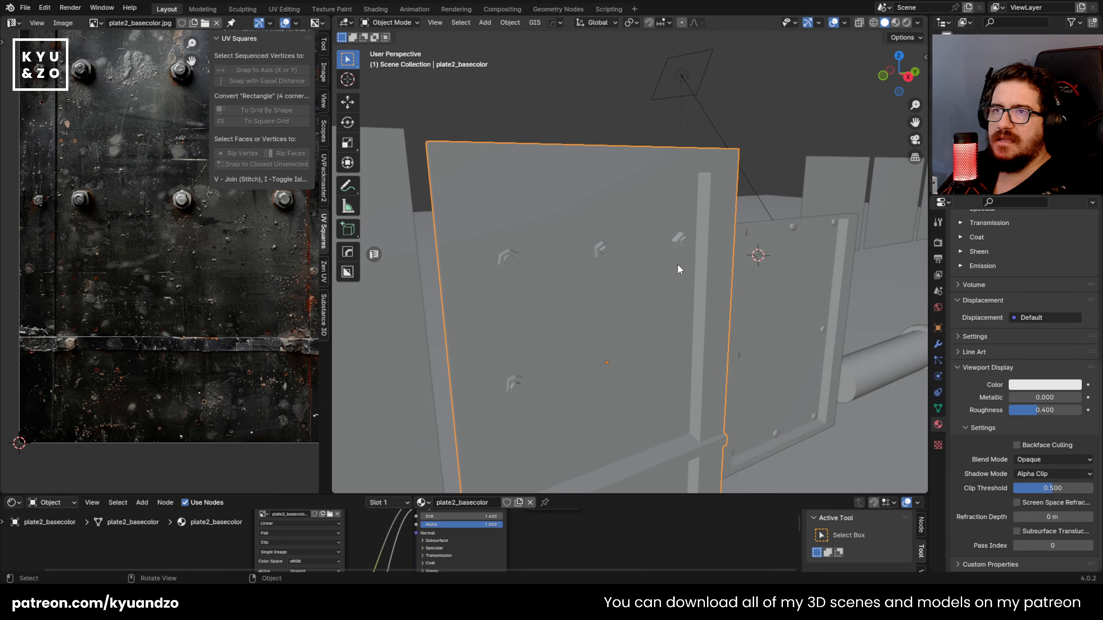
pyautogui.click(781, 109)
pyautogui.scroll(-2, 601, 196)
pyautogui.scroll(1, 582, 158)
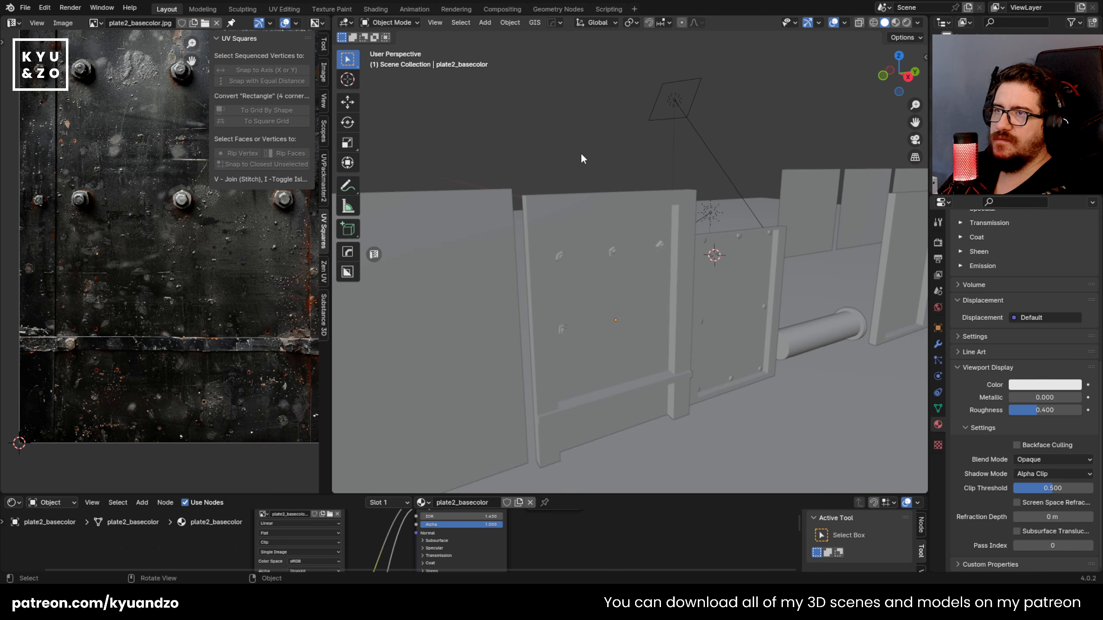
# Step: Switch the viewport back to textured Material Preview shading and reopen the plate's mesh for editing
pyautogui.click(896, 22)
pyautogui.click(563, 255)
pyautogui.moveTo(563, 255); pyautogui.dragTo(549, 305, button='middle')
pyautogui.press('Tab')
pyautogui.scroll(5, 608, 269)
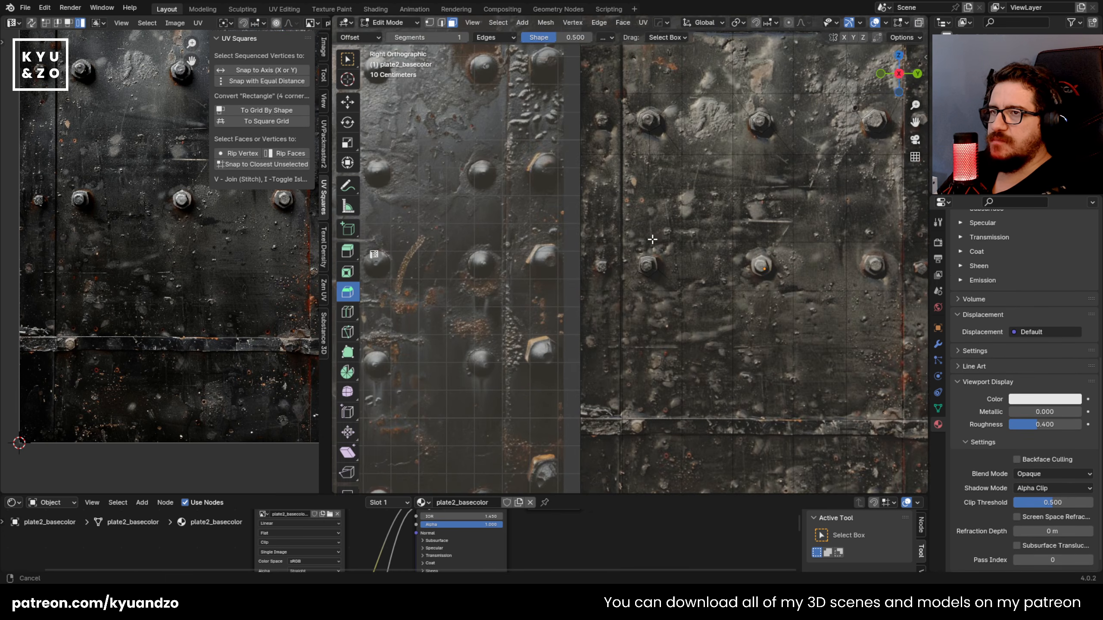
# Step: In the right orthographic view, cut a hexagonal outline around the lower middle bolt's nut with the Knife tool
pyautogui.moveTo(627, 283); pyautogui.dragTo(445, 289, button='middle')
pyautogui.press('KP_3')
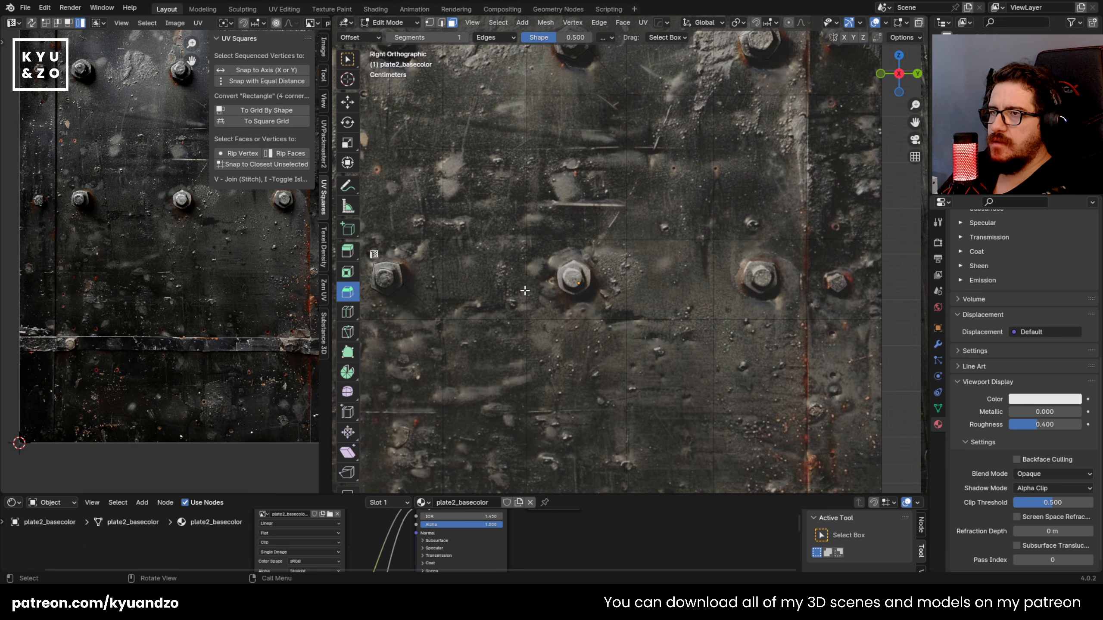
pyautogui.scroll(6, 560, 261)
pyautogui.press('k')
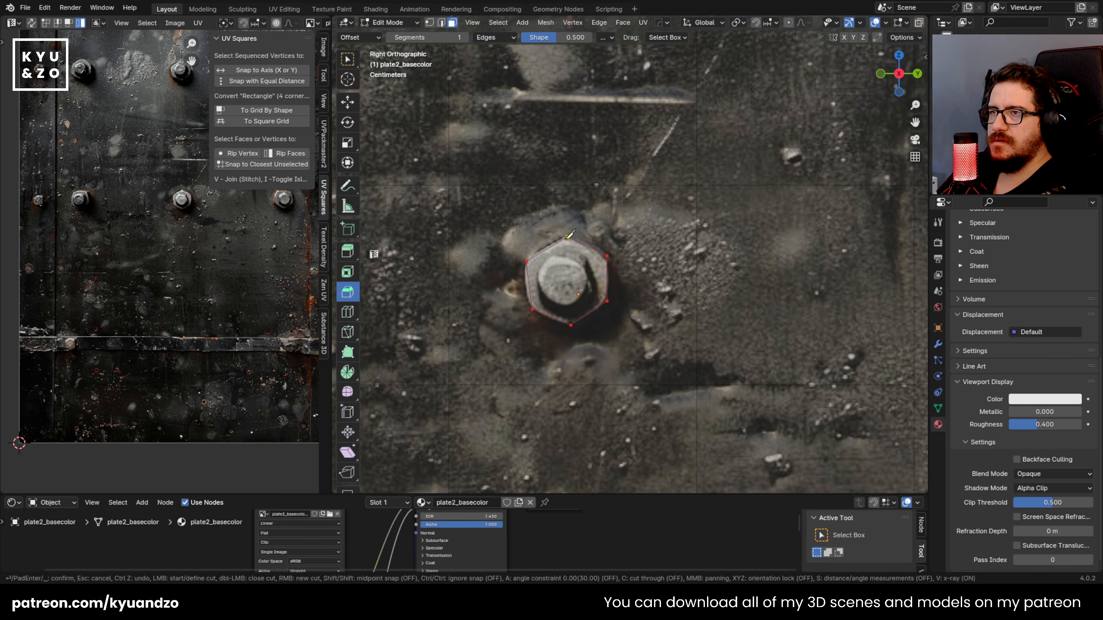
pyautogui.moveTo(543, 249); pyautogui.dragTo(573, 243, button='middle')
pyautogui.scroll(2, 532, 263)
# Step: Cut an outline around the lower middle bolt's inner tip with the Knife tool
pyautogui.scroll(1, 570, 242)
pyautogui.press('Tab')
pyautogui.press('Tab')
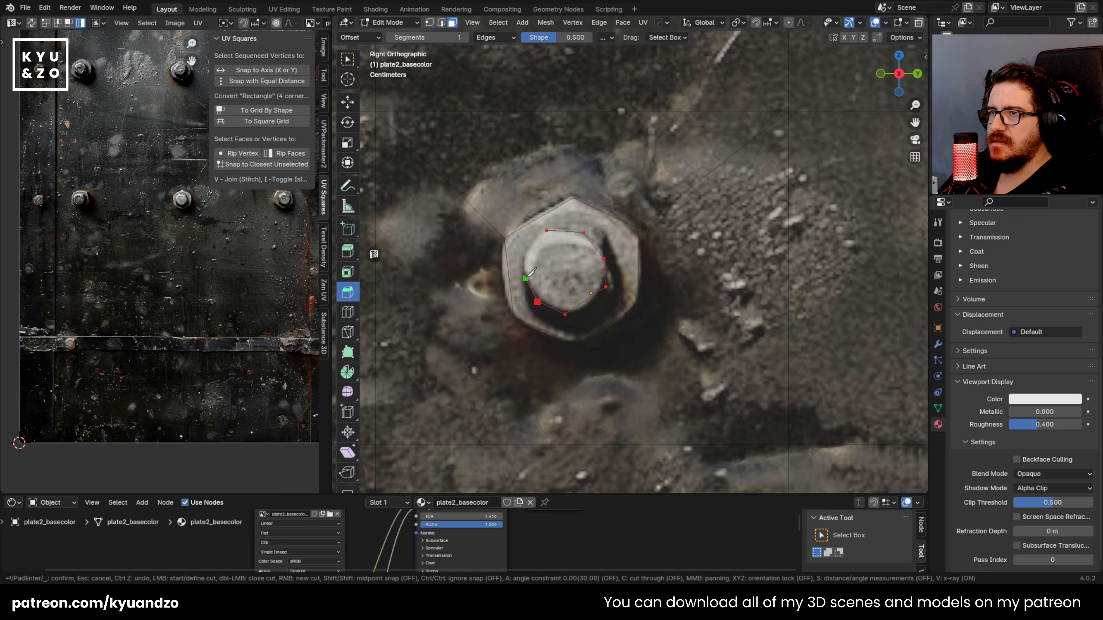
pyautogui.press('space')
pyautogui.moveTo(550, 234); pyautogui.dragTo(530, 240, button='middle')
# Step: Finish the tip outline on the lower middle bolt and extrude its nut and inner tip outward from the plate
pyautogui.click(553, 219)
pyautogui.keyDown('shift'); pyautogui.click(555, 269); pyautogui.keyUp('shift')
pyautogui.keyDown('shift'); pyautogui.click(548, 319); pyautogui.keyUp('shift')
pyautogui.moveTo(550, 304); pyautogui.dragTo(515, 300, button='middle')
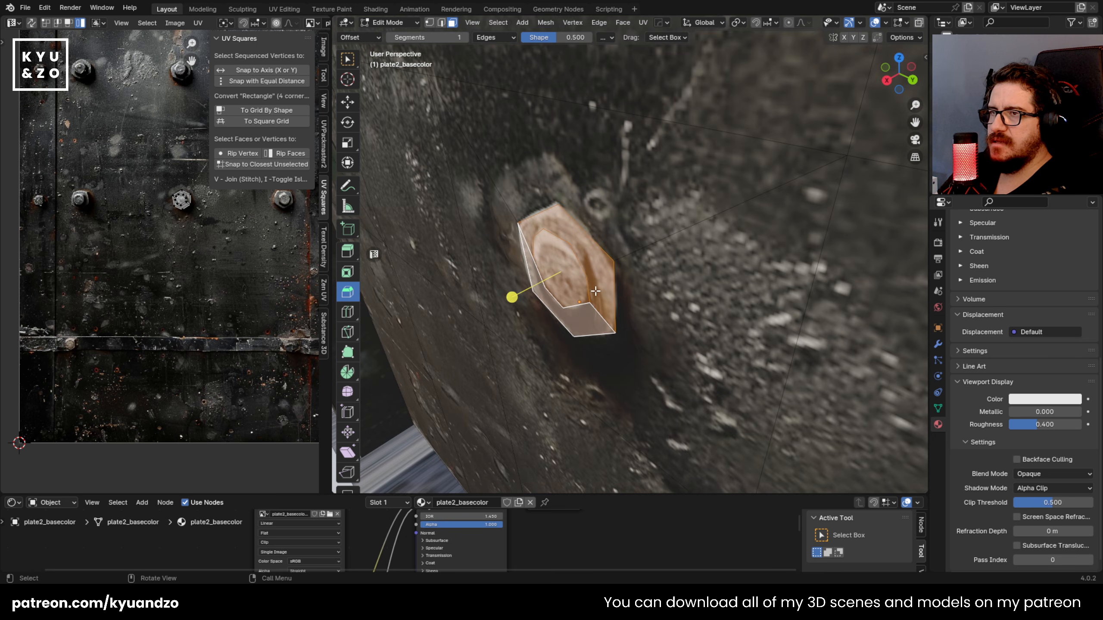
pyautogui.press('e')
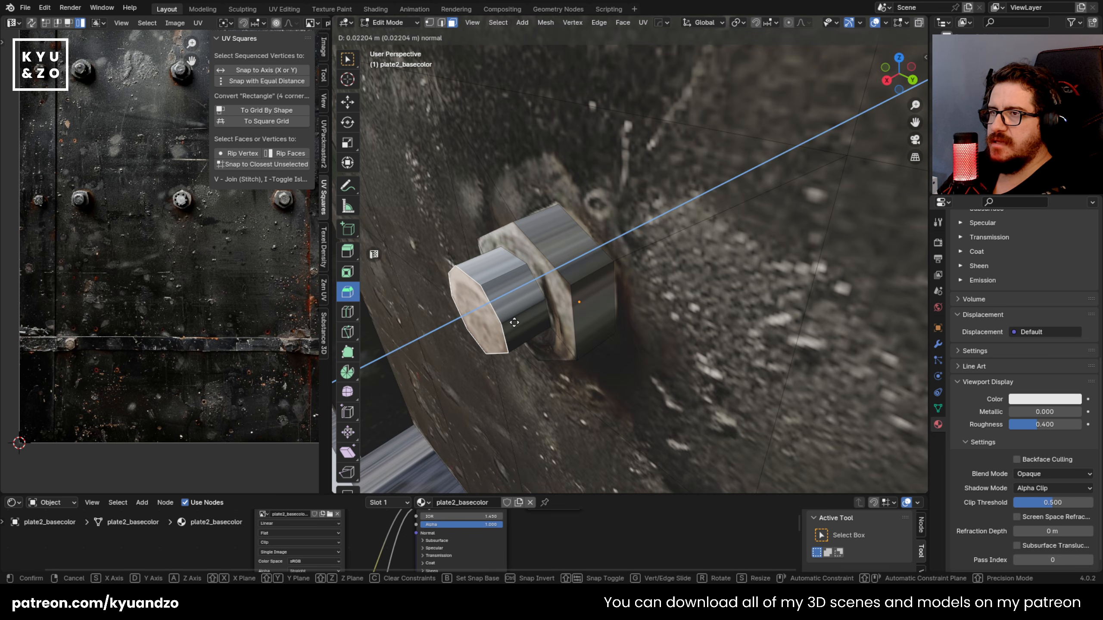
pyautogui.click(514, 322)
# Step: Cube-project the lower middle nut's side faces, then shrink and move their UVs onto a plain dark metal area
pyautogui.click(606, 272)
pyautogui.hotkey('alt', 'a')
pyautogui.keyDown('alt'); pyautogui.click(586, 275); pyautogui.keyUp('alt')
pyautogui.press('u')
pyautogui.click(586, 274)
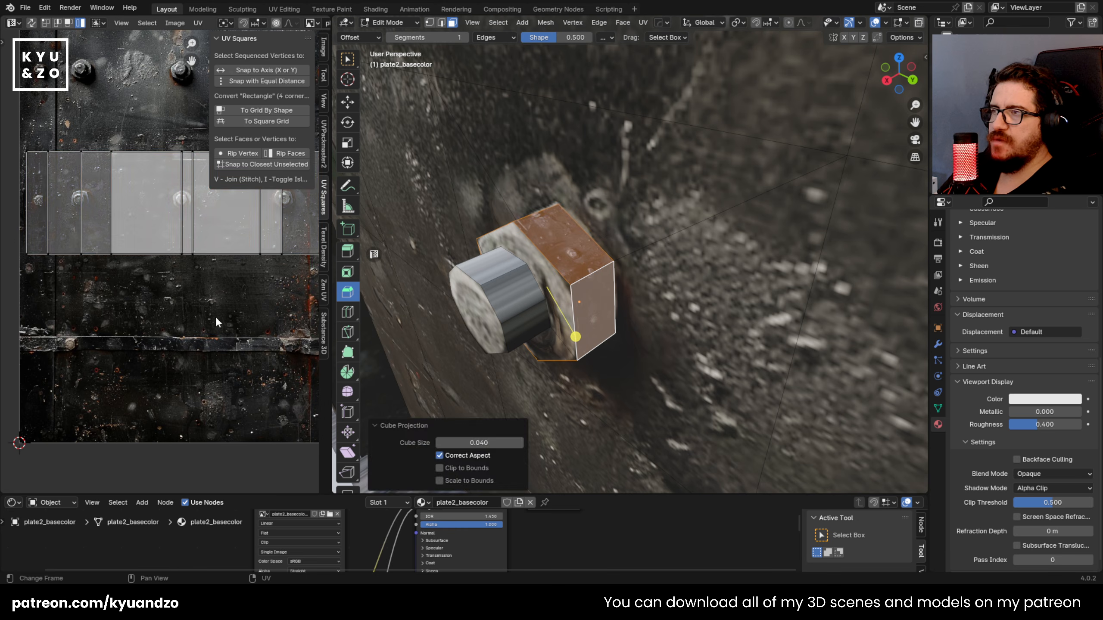
pyautogui.press('a')
pyautogui.press('s')
pyautogui.click(177, 230)
pyautogui.press('g')
pyautogui.click(235, 295)
pyautogui.press('Tab')
pyautogui.press('Tab')
# Step: Cube-project the lower middle bolt tip's side faces, fit their UVs onto plain dark metal, and save the file
pyautogui.click(491, 279)
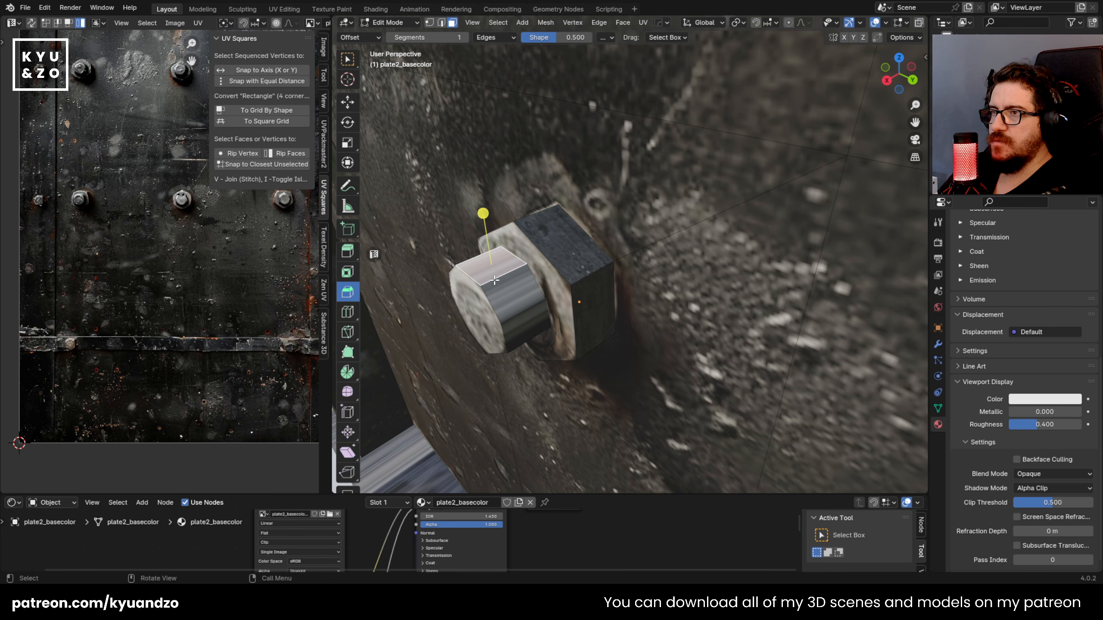
pyautogui.press('u')
pyautogui.click(493, 272)
pyautogui.press('a')
pyautogui.press('s')
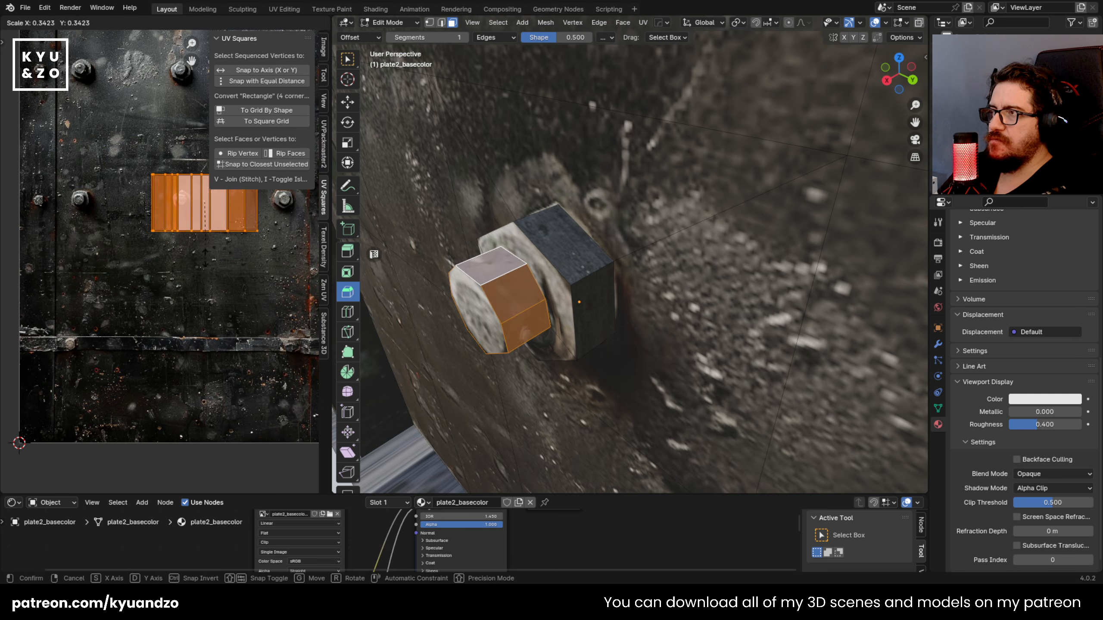
pyautogui.click(195, 235)
pyautogui.press('g')
pyautogui.click(149, 267)
pyautogui.scroll(-5, 548, 302)
pyautogui.press('Tab')
pyautogui.hotkey('ctrl', 's')
# Step: In the right orthographic view, cut outlines around the lower right bolt's nut and inner tip with the Knife tool
pyautogui.moveTo(550, 303); pyautogui.dragTo(605, 270, button='middle')
pyautogui.scroll(-4, 586, 275)
pyautogui.scroll(3, 481, 285)
pyautogui.keyDown('shift'); pyautogui.moveTo(734, 249); pyautogui.dragTo(573, 272, button='middle'); pyautogui.keyUp('shift')
pyautogui.scroll(2, 556, 280)
pyautogui.press('Tab')
pyautogui.scroll(2, 553, 261)
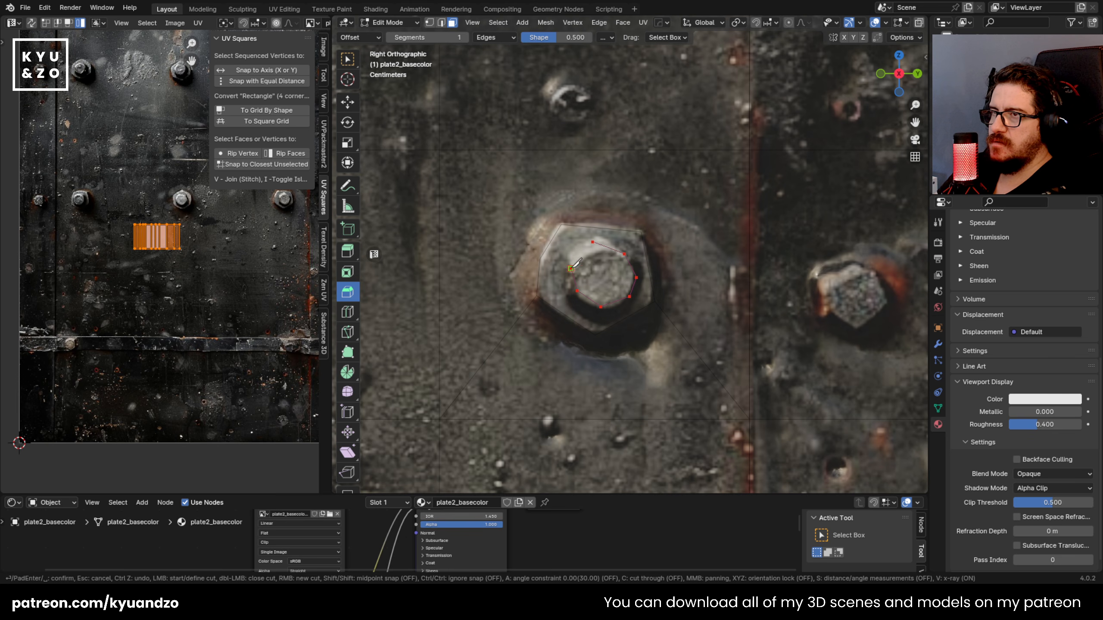
pyautogui.click(560, 241)
# Step: Extrude the lower right bolt's nut about 0.028 m outward, then extrude its inner tip further out
pyautogui.moveTo(591, 266); pyautogui.dragTo(563, 298, button='middle')
pyautogui.press('e')
pyautogui.click(574, 293)
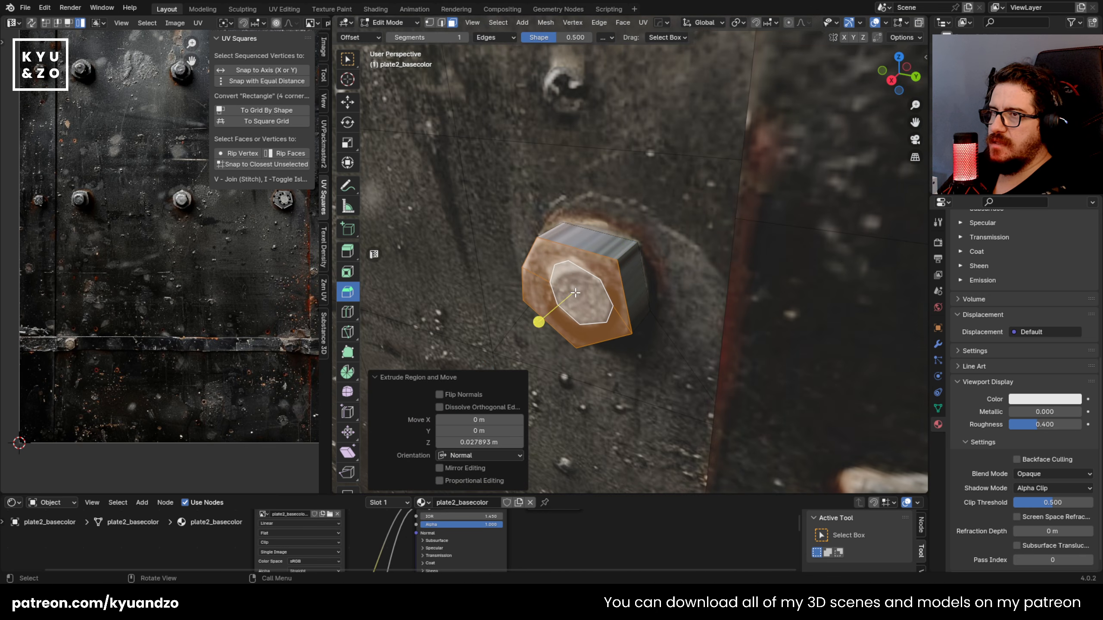
pyautogui.click(565, 286)
pyautogui.press('e')
pyautogui.click(549, 309)
# Step: Cube-project the side faces of the lower right nut and tip, shrinking their UVs onto plain metal below the bolt
pyautogui.keyDown('alt'); pyautogui.click(583, 291); pyautogui.keyUp('alt')
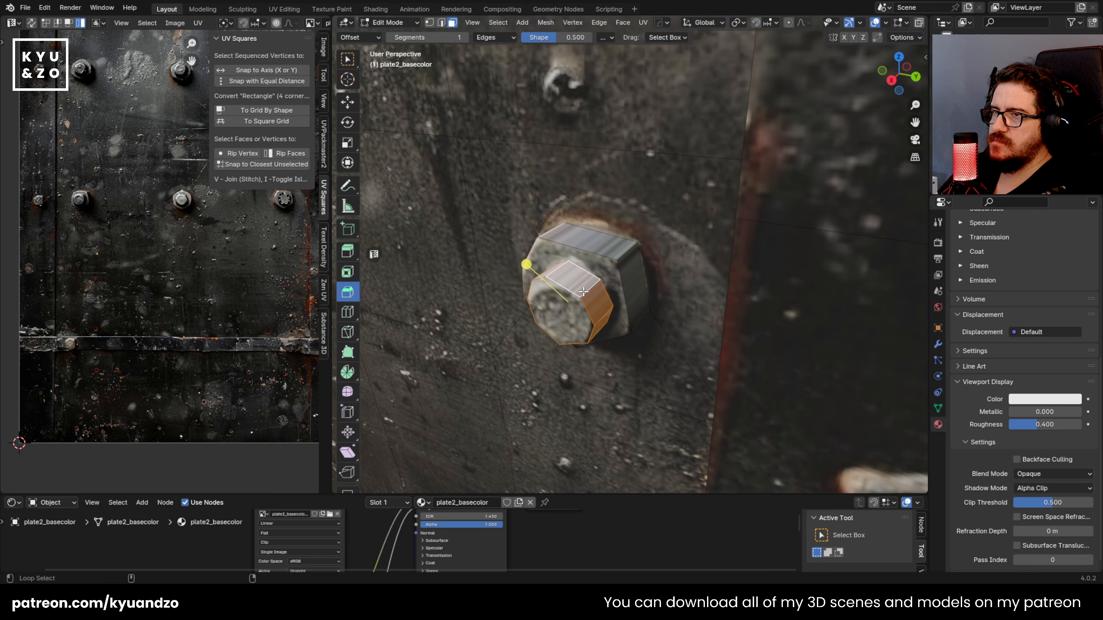
pyautogui.press('u')
pyautogui.click(618, 257)
pyautogui.press('a')
pyautogui.press('s')
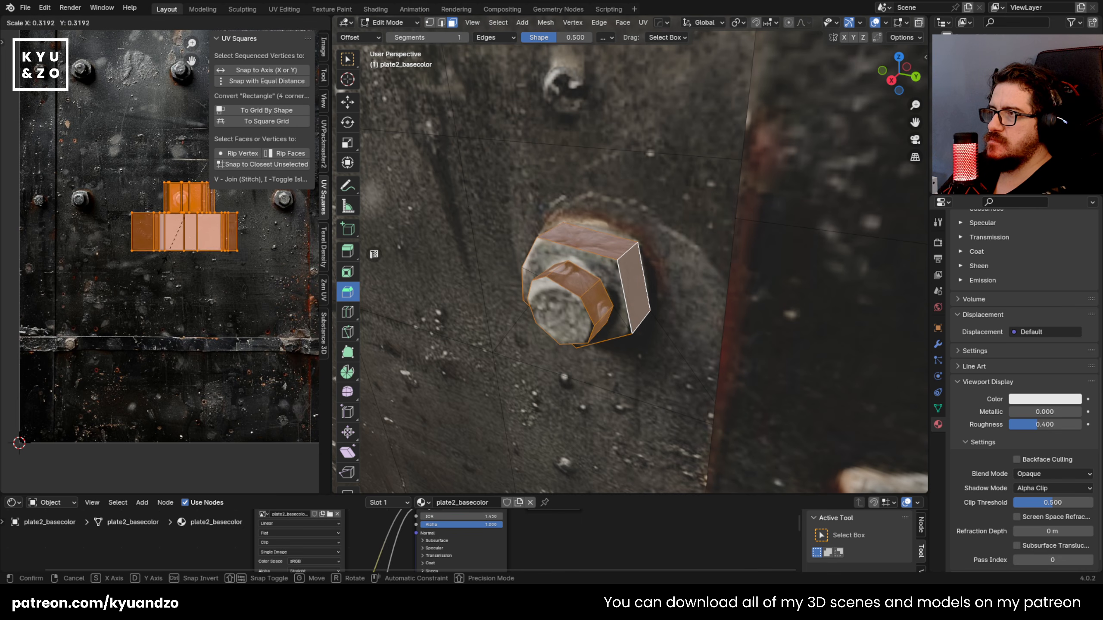
pyautogui.click(180, 287)
pyautogui.press('g')
pyautogui.click(258, 348)
pyautogui.press('s')
pyautogui.click(259, 299)
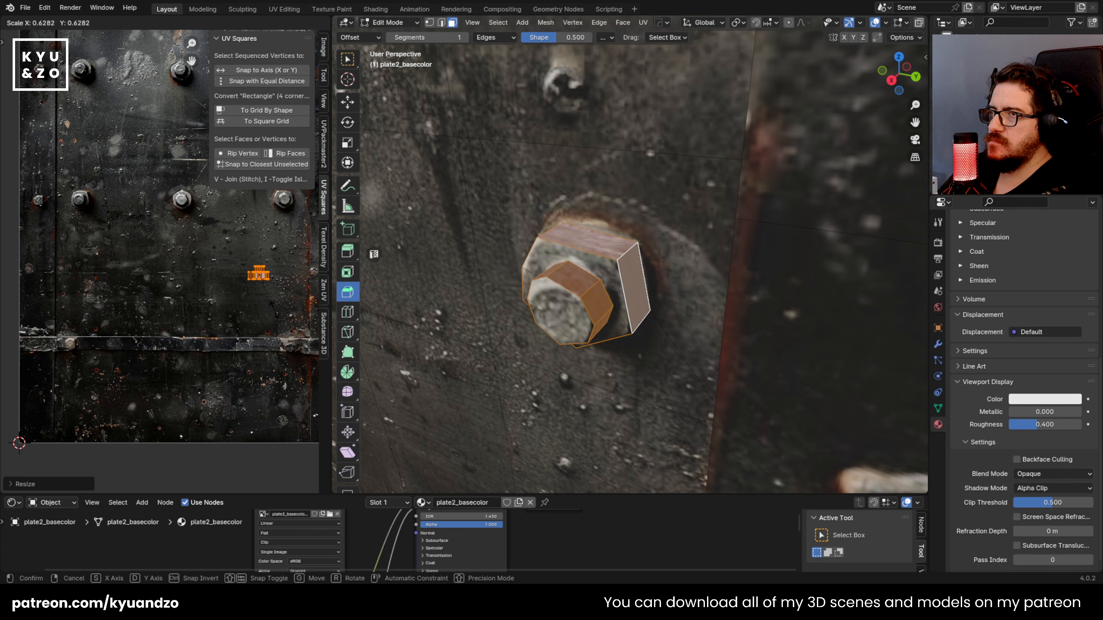
pyautogui.press('Tab')
# Step: Select the stretched faces around the edge of the plate's lower crossbar and unwrap them with Cube Projection
pyautogui.scroll(-8, 715, 298)
pyautogui.moveTo(502, 270); pyautogui.dragTo(477, 376, button='middle')
pyautogui.scroll(-5, 519, 248)
pyautogui.scroll(6, 560, 285)
pyautogui.press('Tab')
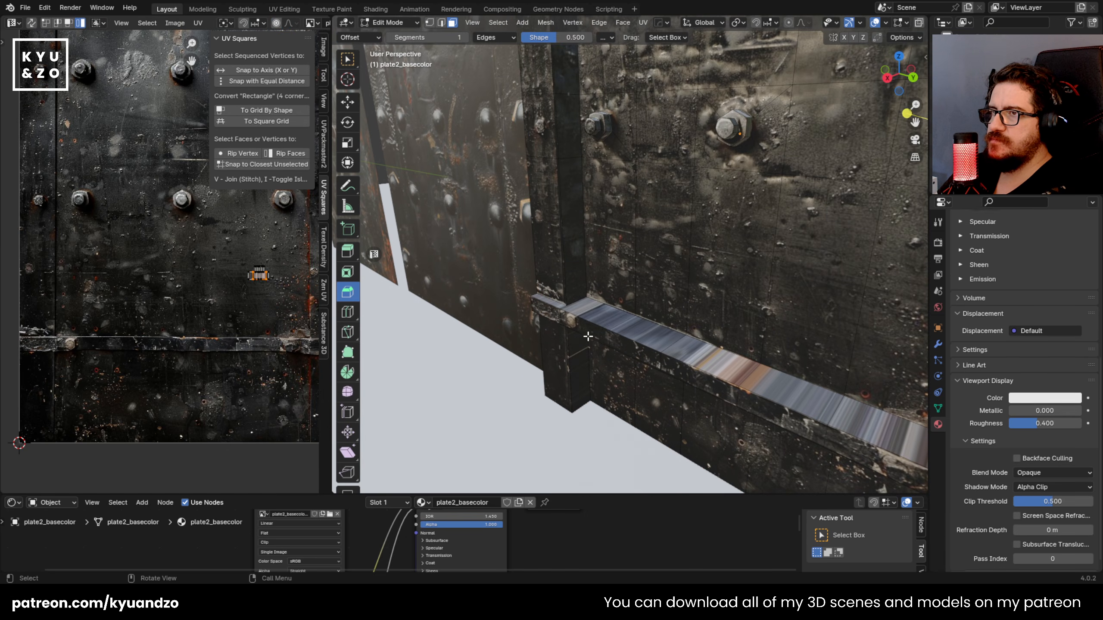
pyautogui.click(586, 321)
pyautogui.moveTo(630, 342); pyautogui.dragTo(761, 347, button='middle')
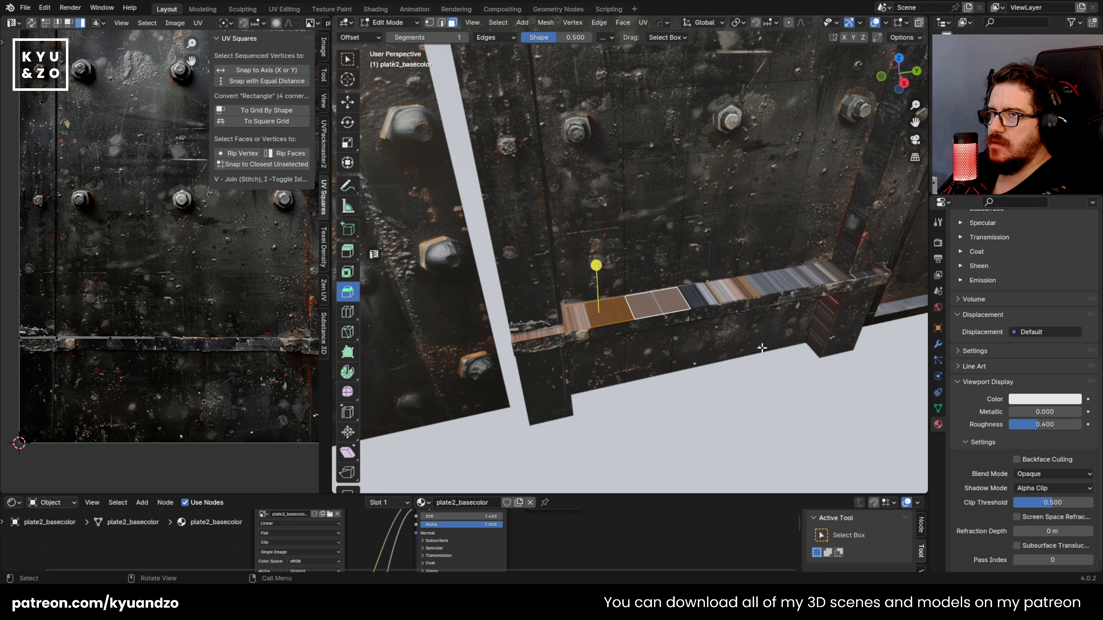
pyautogui.scroll(4, 734, 291)
pyautogui.keyDown('shift'); pyautogui.moveTo(733, 292); pyautogui.dragTo(643, 335, button='middle'); pyautogui.keyUp('shift')
pyautogui.keyDown('shift'); pyautogui.click(636, 335); pyautogui.keyUp('shift')
pyautogui.keyDown('shift'); pyautogui.click(732, 320); pyautogui.keyUp('shift')
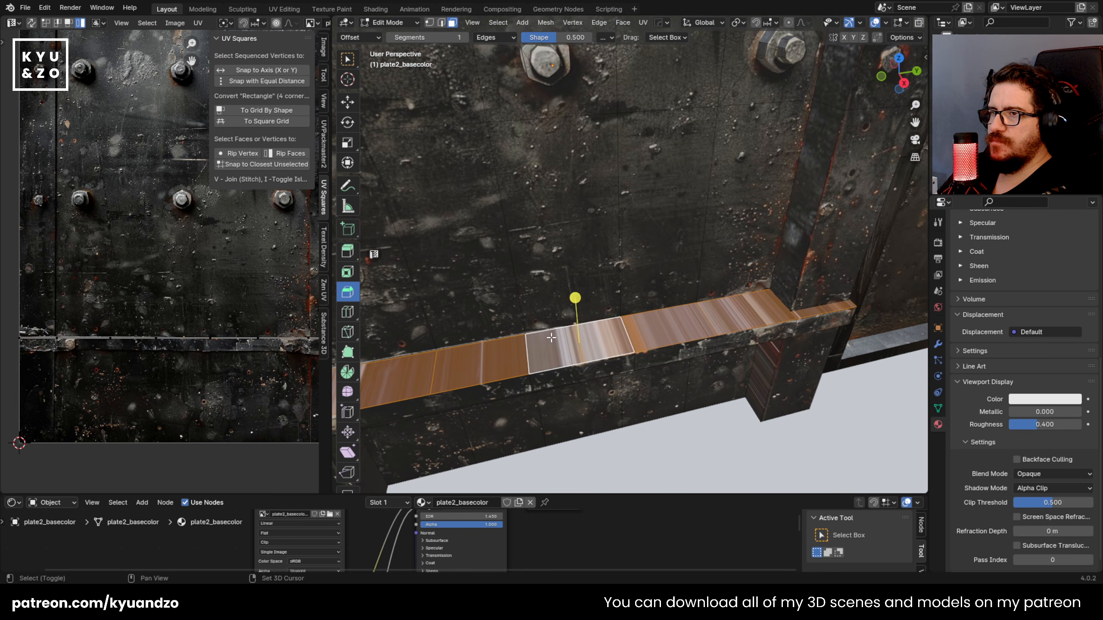
pyautogui.click(624, 335)
pyautogui.keyDown('alt'); pyautogui.click(623, 335); pyautogui.keyUp('alt')
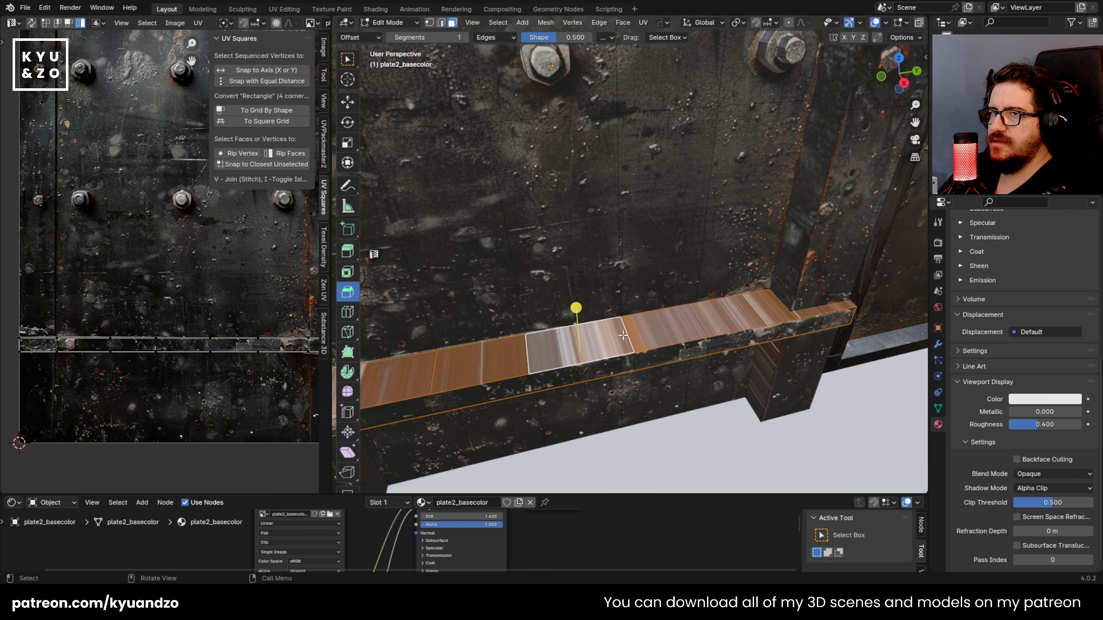
pyautogui.scroll(-3, 623, 335)
pyautogui.moveTo(623, 335); pyautogui.dragTo(610, 324, button='middle')
pyautogui.press('u')
pyautogui.click(610, 319)
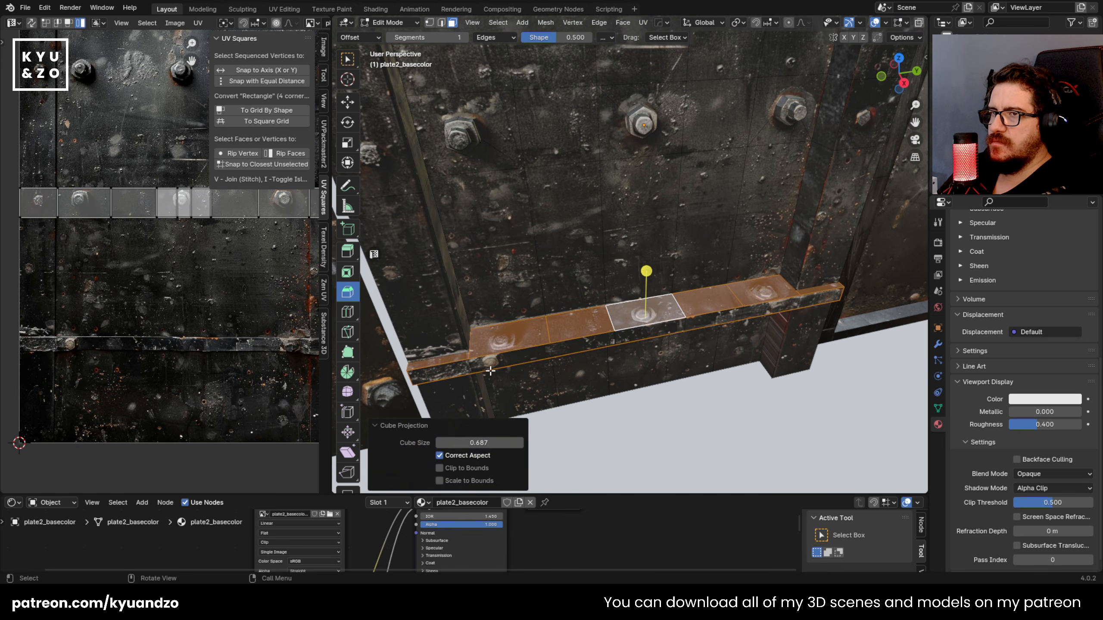
# Step: Scale and move the crossbar edge UVs onto the bolt-free metal just above the bar in the texture
pyautogui.press('a')
pyautogui.press('s')
pyautogui.click(147, 224)
pyautogui.press('g')
pyautogui.click(146, 318)
pyautogui.press('s')
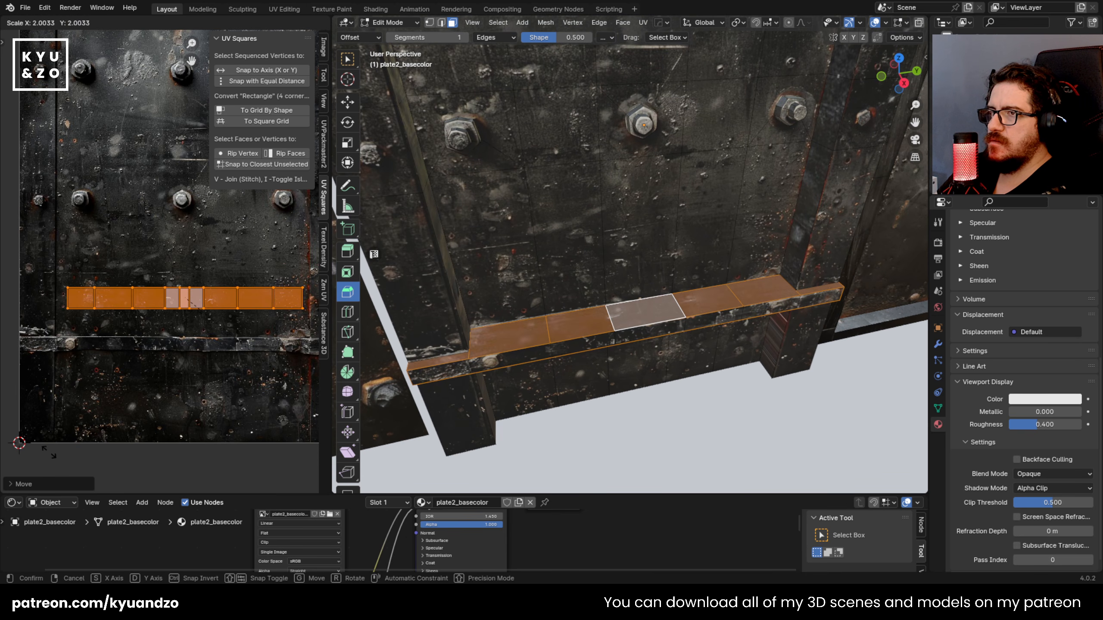
pyautogui.click(52, 459)
pyautogui.press('g')
pyautogui.click(31, 422)
pyautogui.press('Tab')
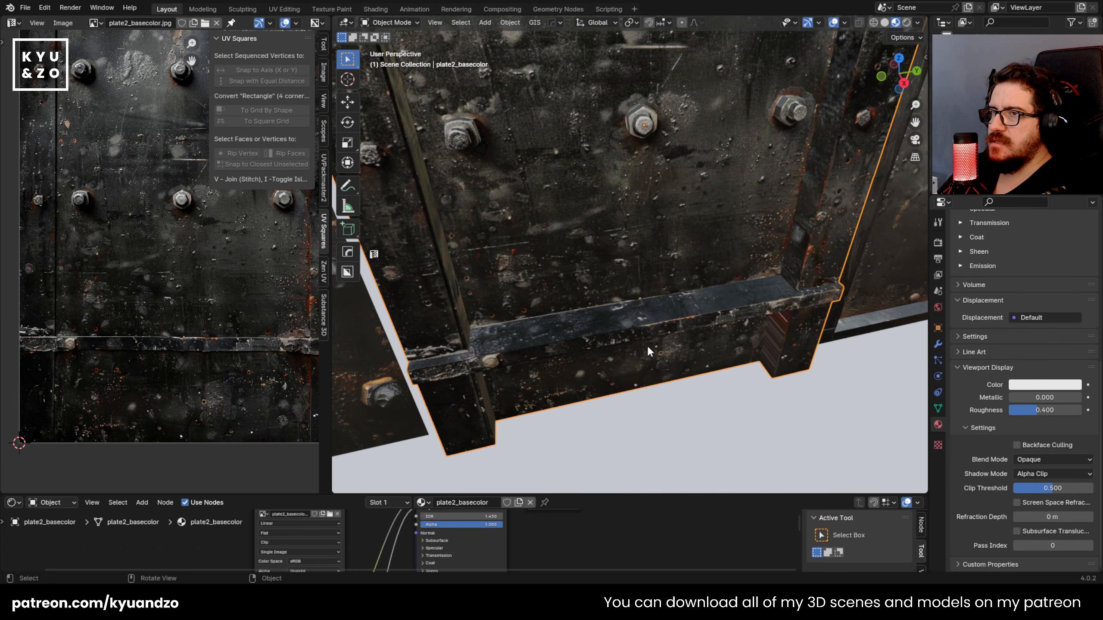
# Step: Select the stretched side faces of the plate's left foot below the crossbar and unwrap them with Cube Projection
pyautogui.scroll(-4, 629, 344)
pyautogui.scroll(2, 628, 342)
pyautogui.moveTo(588, 307); pyautogui.dragTo(528, 300, button='middle')
pyautogui.press('Tab')
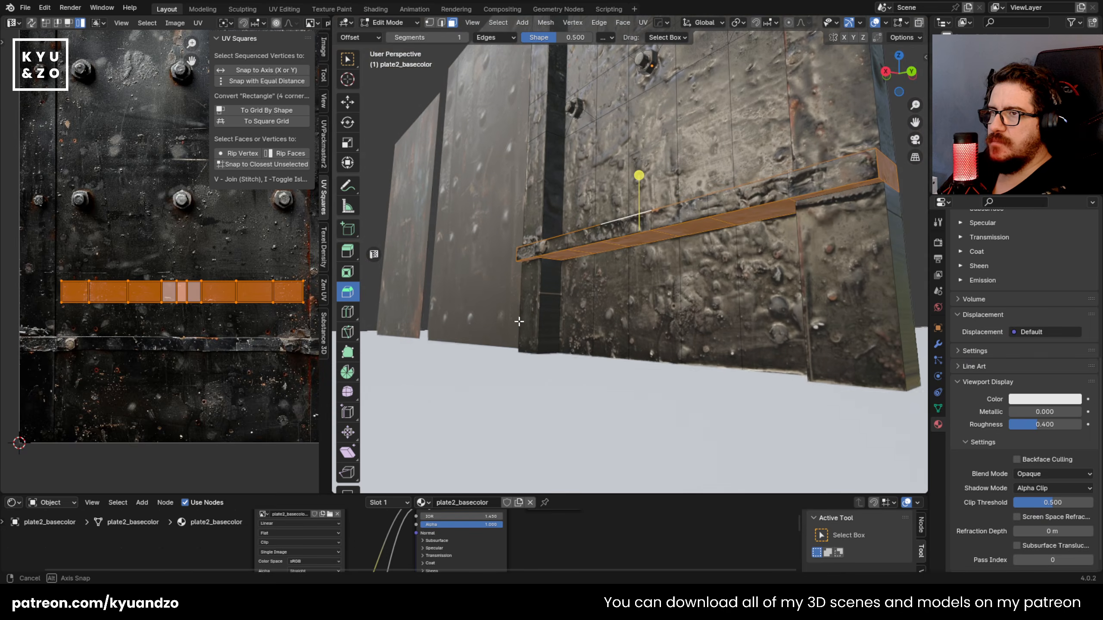
pyautogui.hotkey('shift', '`')
pyautogui.press('w')
pyautogui.press('w')
pyautogui.click(549, 300)
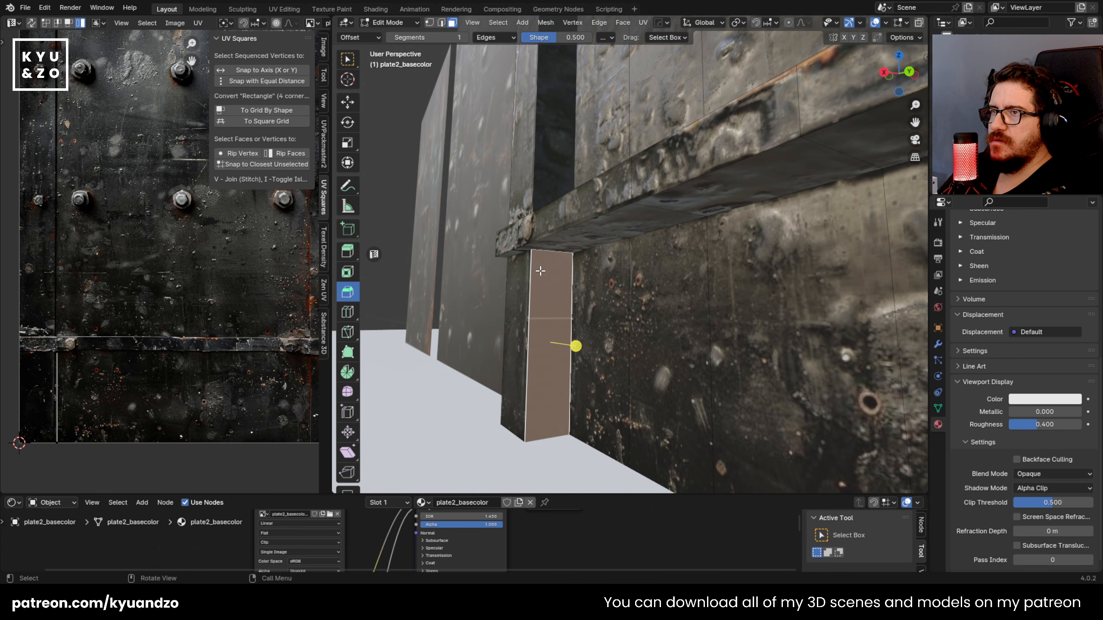
pyautogui.keyDown('alt'); pyautogui.click(540, 264); pyautogui.keyUp('alt')
pyautogui.click(544, 257)
pyautogui.keyDown('alt'); pyautogui.click(547, 251); pyautogui.keyUp('alt')
pyautogui.keyDown('alt'); pyautogui.click(546, 251); pyautogui.keyUp('alt')
pyautogui.click(545, 263)
pyautogui.click(521, 283)
pyautogui.click(546, 270)
pyautogui.keyDown('alt'); pyautogui.click(547, 259); pyautogui.keyUp('alt')
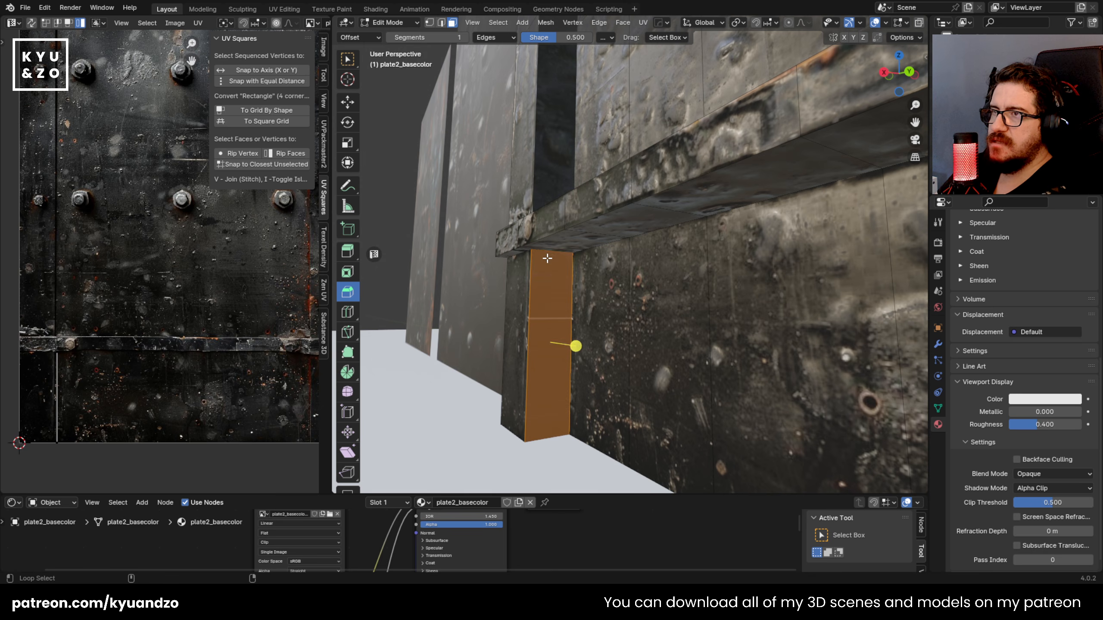
pyautogui.keyDown('alt'); pyautogui.keyDown('shift'); pyautogui.click(547, 254); pyautogui.keyUp('shift'); pyautogui.keyUp('alt')
pyautogui.keyDown('alt'); pyautogui.keyDown('shift'); pyautogui.click(547, 255); pyautogui.keyUp('shift'); pyautogui.keyUp('alt')
pyautogui.moveTo(547, 255); pyautogui.dragTo(560, 415, button='middle')
pyautogui.click(543, 280)
pyautogui.keyDown('alt'); pyautogui.keyDown('shift'); pyautogui.click(545, 253); pyautogui.keyUp('shift'); pyautogui.keyUp('alt')
pyautogui.click(538, 390)
pyautogui.moveTo(648, 385); pyautogui.dragTo(623, 392, button='middle')
pyautogui.moveTo(616, 346); pyautogui.dragTo(595, 278, button='middle')
pyautogui.press('u')
pyautogui.click(591, 256)
# Step: Shrink the left foot's side UVs and move them onto the plain metal between the bolts and the crossbar
pyautogui.press('s')
pyautogui.click(181, 215)
pyautogui.press('g')
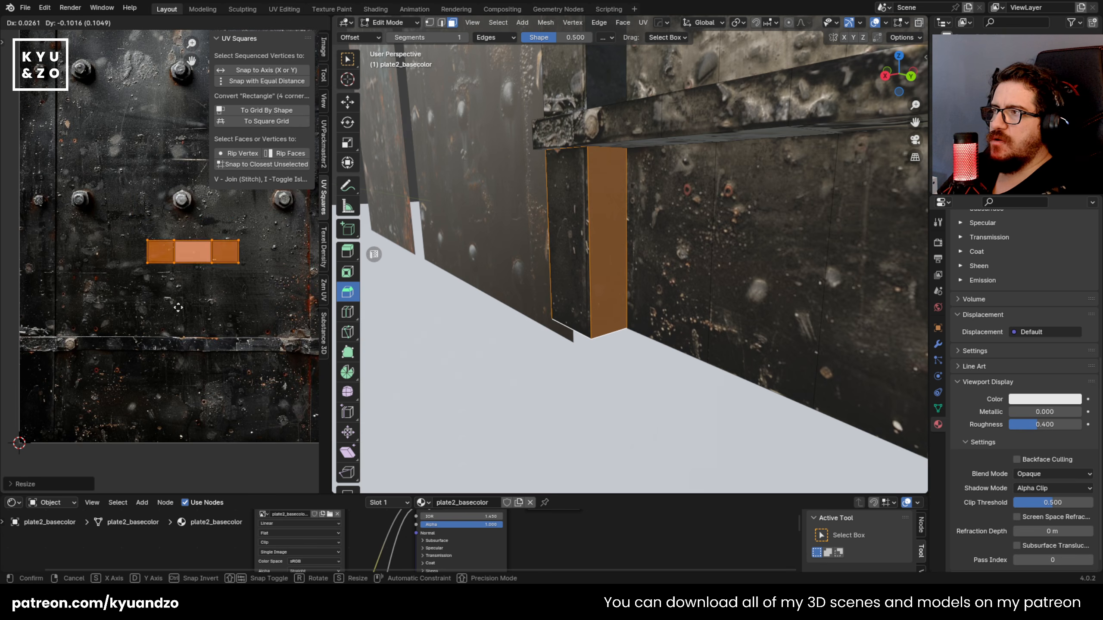
pyautogui.click(220, 261)
pyautogui.moveTo(469, 256); pyautogui.dragTo(529, 240, button='middle')
pyautogui.press('Tab')
# Step: Select the stretched side faces of the plate's right foot and unwrap them with Cube Projection
pyautogui.hotkey('shift', '`')
pyautogui.click(572, 248)
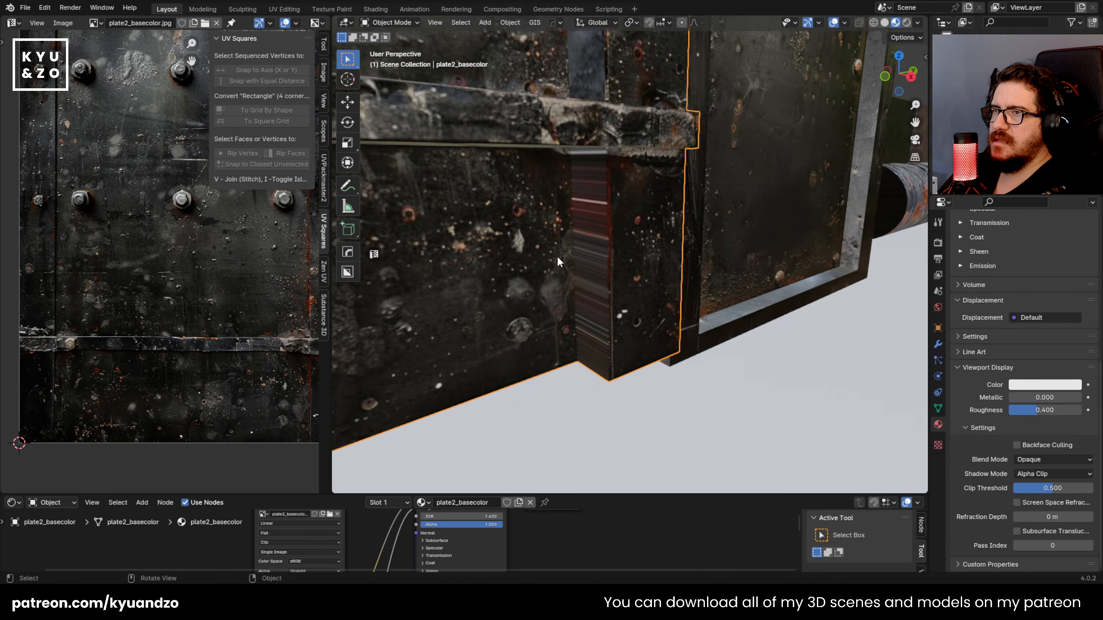
pyautogui.press('Tab')
pyautogui.click(580, 245)
pyautogui.moveTo(624, 329); pyautogui.dragTo(586, 171, button='middle')
pyautogui.moveTo(586, 378); pyautogui.dragTo(571, 397, button='middle')
pyautogui.hotkey('alt', 'a')
pyautogui.keyDown('alt'); pyautogui.click(582, 386); pyautogui.keyUp('alt')
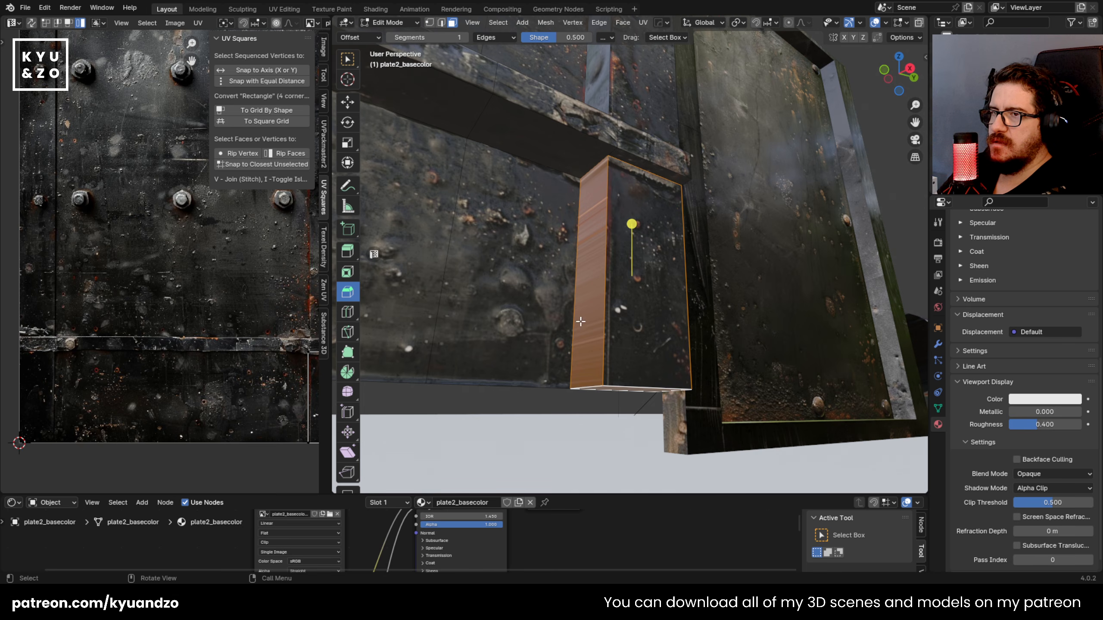
pyautogui.press('u')
pyautogui.click(581, 352)
# Step: Scale the right foot's side UVs and position them on the plain metal above the crossbar in the texture
pyautogui.press('a')
pyautogui.press('s')
pyautogui.click(178, 277)
pyautogui.press('g')
pyautogui.click(196, 324)
pyautogui.press('Tab')
# Step: Fly around the plate in Object Mode to examine its textured frame, bolts and sides
pyautogui.hotkey('shift', '`')
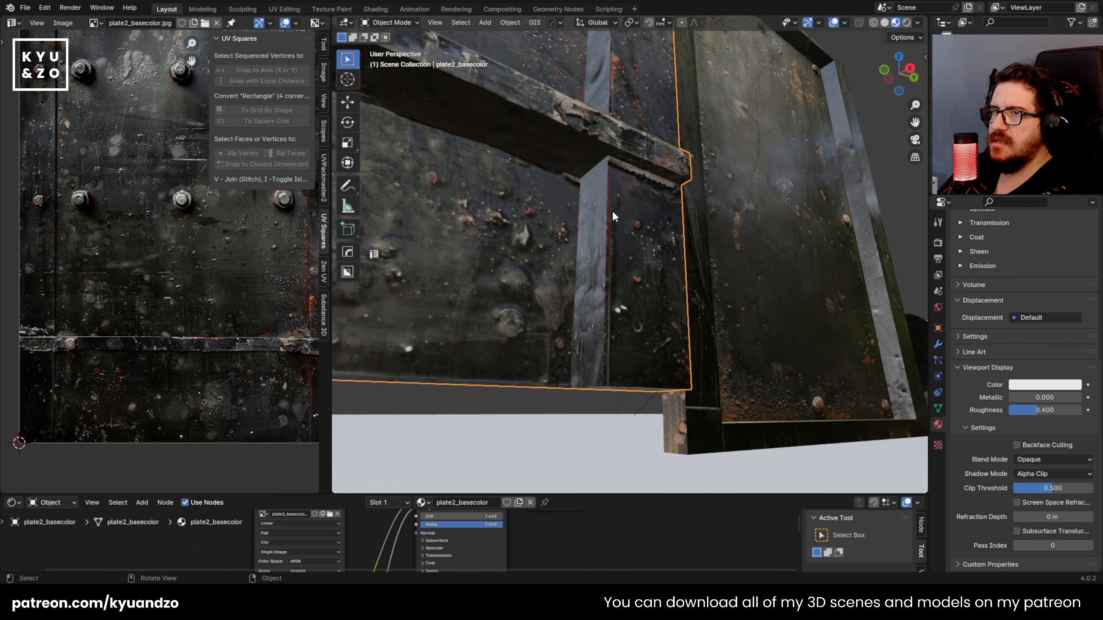
pyautogui.press('e')
pyautogui.press('d')
pyautogui.press('w')
pyautogui.press('a')
pyautogui.press('s')
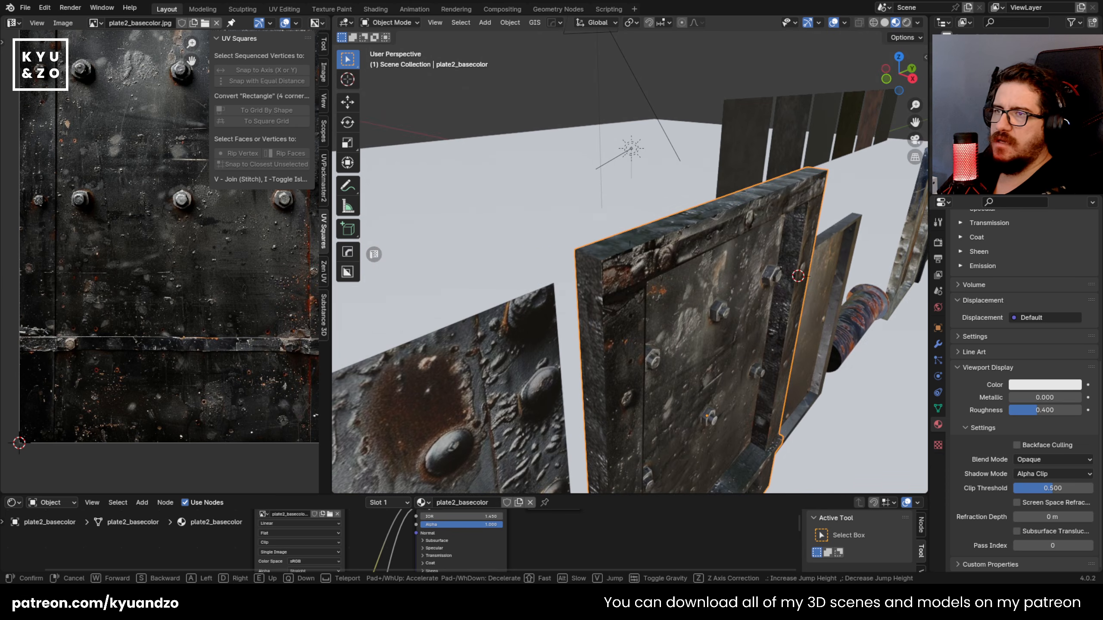
pyautogui.press('w')
pyautogui.click(537, 241)
# Step: Move the finished plate vertically along the Z axis, save apartment.blend, and reselect the plate
pyautogui.press('g')
pyautogui.press('z')
pyautogui.click(593, 248)
pyautogui.click(686, 261)
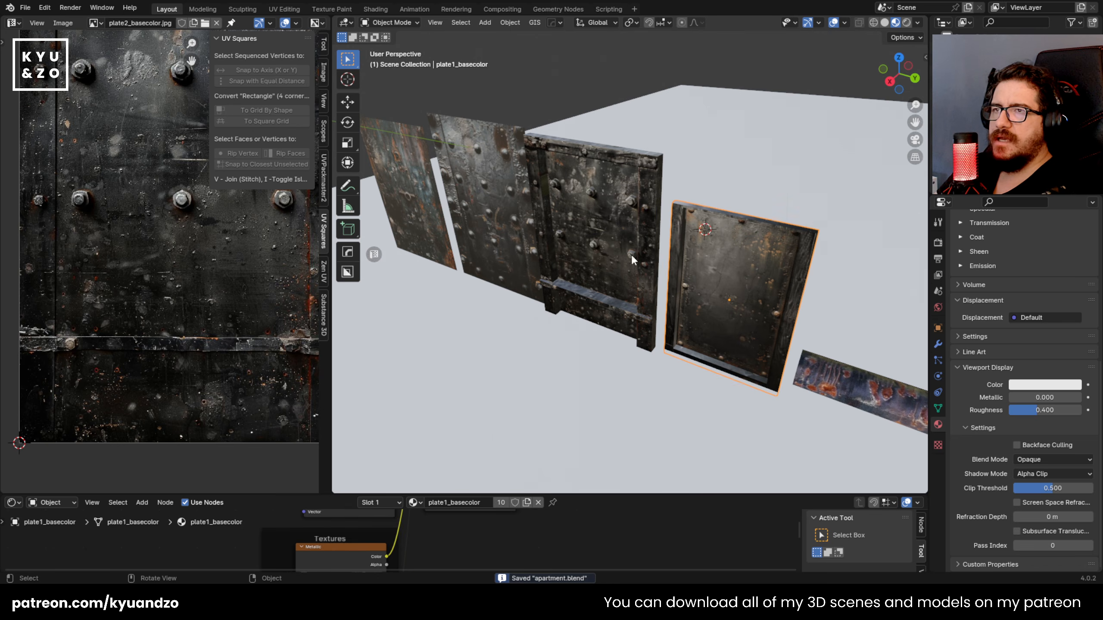
pyautogui.scroll(-4, 584, 216)
pyautogui.click(583, 216)
pyautogui.keyDown('shift'); pyautogui.moveTo(543, 291); pyautogui.dragTo(538, 252, button='middle'); pyautogui.keyUp('shift')
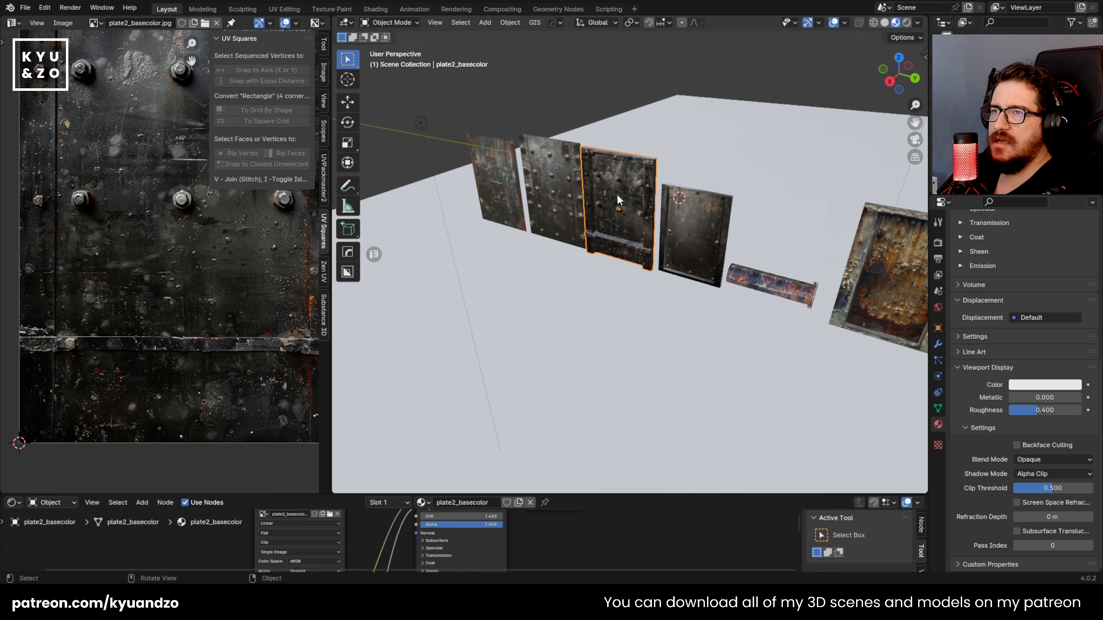
# Step: Duplicate the finished plate and place the copy in the open area in front of the row
pyautogui.hotkey('shift', 'd')
pyautogui.press('y')
pyautogui.click(639, 330)
pyautogui.moveTo(639, 327); pyautogui.dragTo(596, 271, button='middle')
# Step: Duplicate the copied plate about 1.33 m along Y, repeat the duplication three more times, and select the whole row
pyautogui.hotkey('shift', 'd')
pyautogui.press('d')
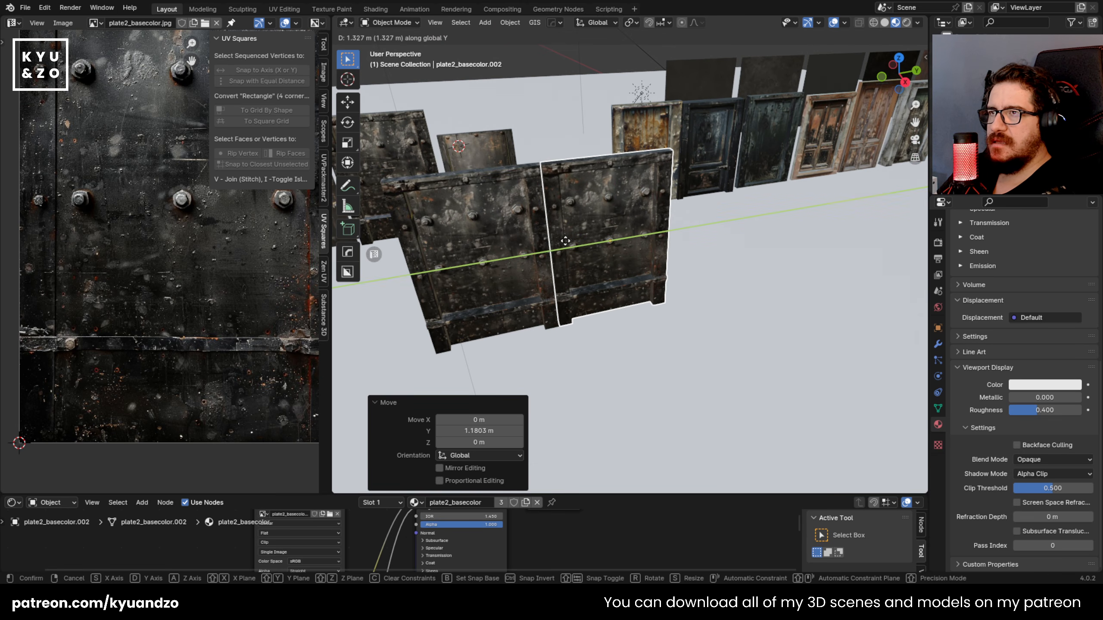
pyautogui.click(565, 240)
pyautogui.hotkey('shift', 'r')
pyautogui.hotkey('shift', 'r')
pyautogui.hotkey('shift', 'r')
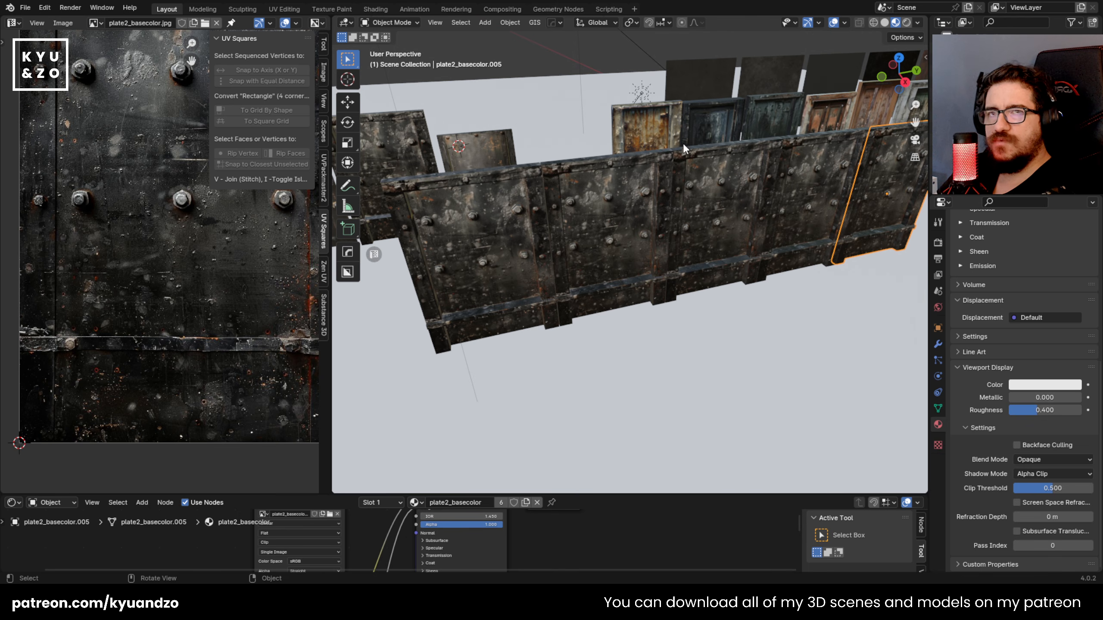
pyautogui.keyDown('shift'); pyautogui.click(494, 235); pyautogui.keyUp('shift')
pyautogui.scroll(-3, 657, 235)
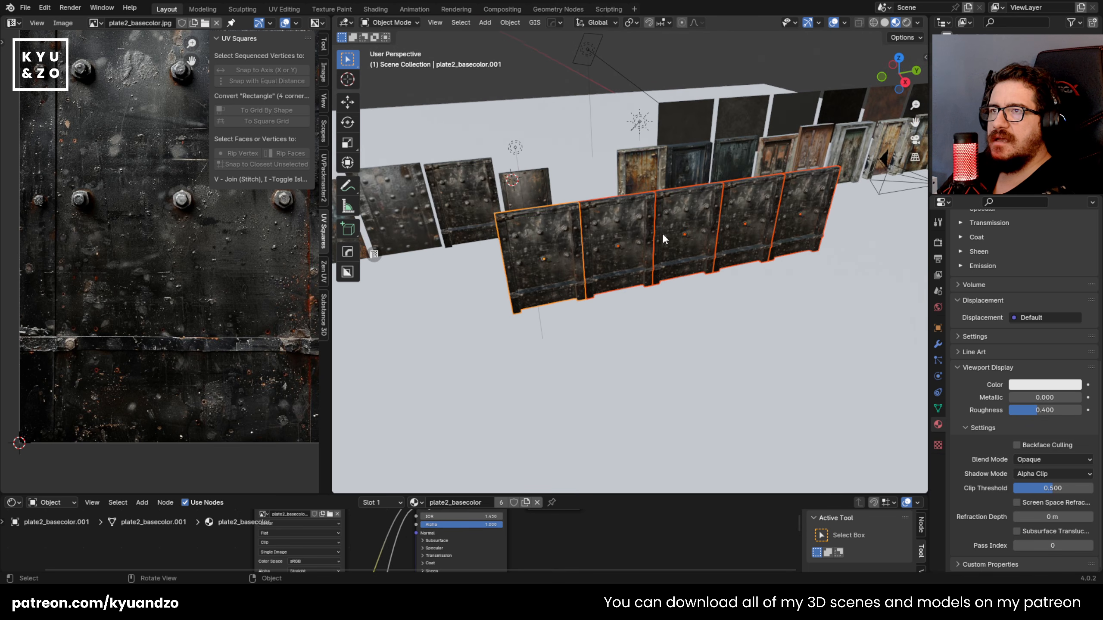
# Step: Duplicate the row of five plates about 2.18 m along X and rotate the copies -90° about the Y axis
pyautogui.keyDown('shift'); pyautogui.moveTo(657, 235); pyautogui.dragTo(587, 269, button='middle'); pyautogui.keyUp('shift')
pyautogui.hotkey('shift', 'd')
pyautogui.press('s')
pyautogui.click(723, 276)
pyautogui.write('rsy90')
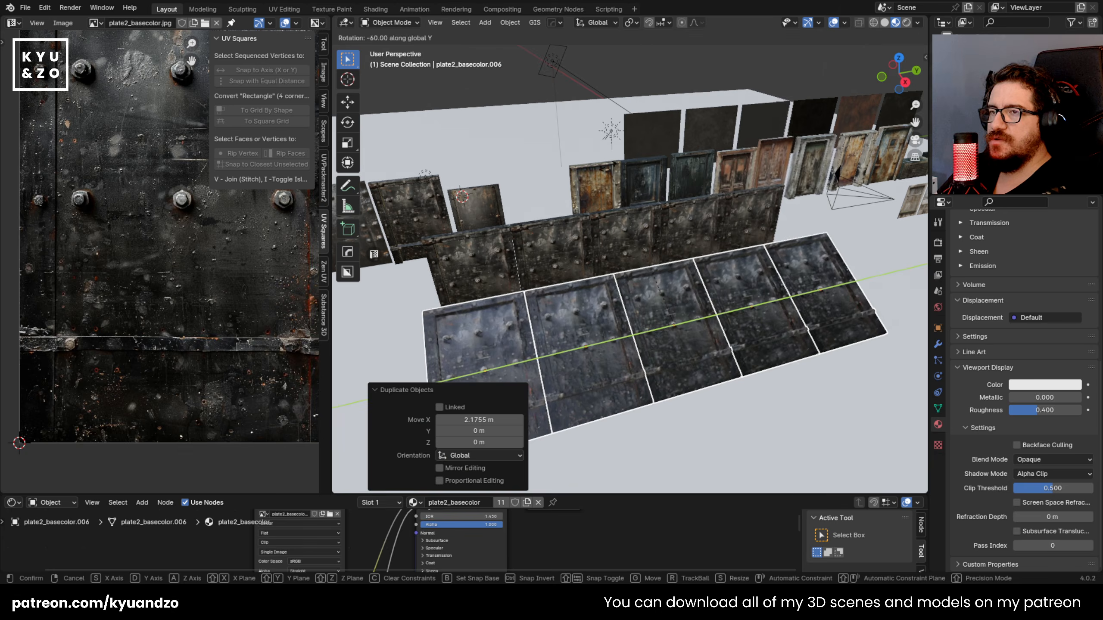
pyautogui.press('Return')
# Step: Move the rotated row about -1.25 m along X and lower it along Z to form a floor at the wall's base
pyautogui.press('g')
pyautogui.press('d')
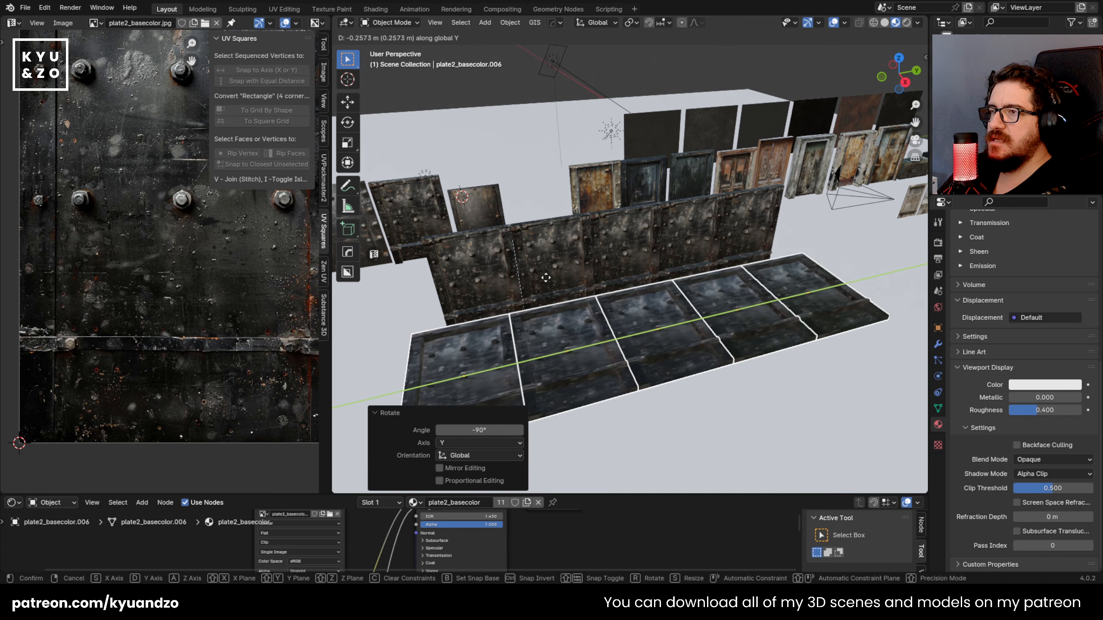
pyautogui.press('s')
pyautogui.click(549, 278)
pyautogui.press('g')
pyautogui.press('a')
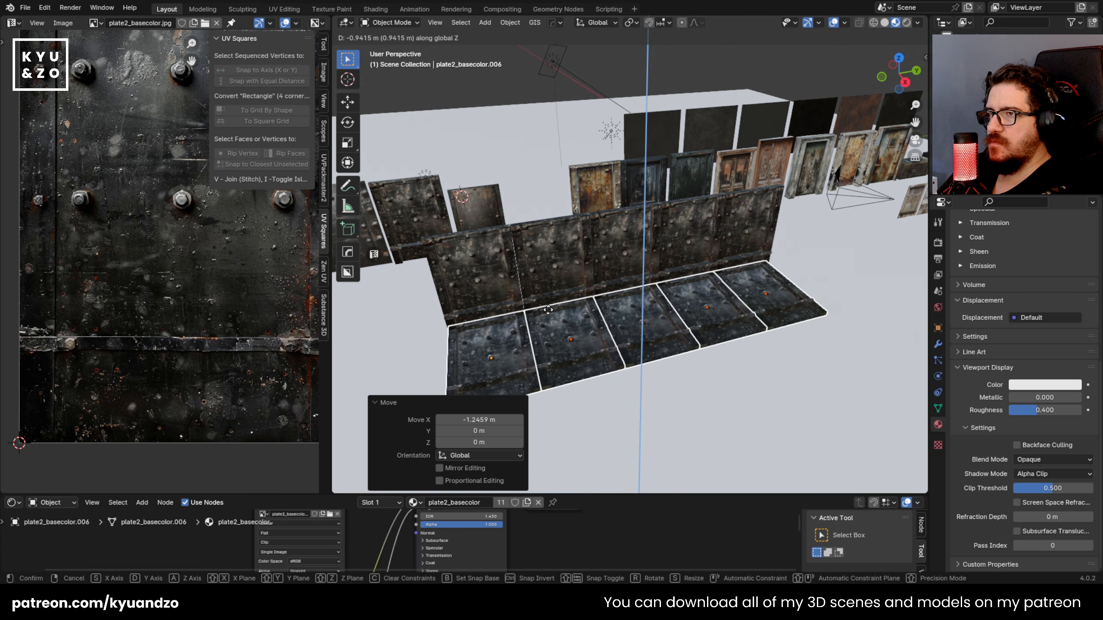
pyautogui.click(549, 314)
pyautogui.click(834, 250)
# Step: Duplicate the rusty metaldoor1 door and place the copy about 3.85 m along X, above the floor plates
pyautogui.click(757, 283)
pyautogui.moveTo(535, 286); pyautogui.dragTo(586, 243, button='middle')
pyautogui.click(751, 308)
pyautogui.moveTo(720, 275)
pyautogui.mouseDown(button='middle')
pyautogui.moveTo(707, 269)
pyautogui.moveTo(727, 285)
pyautogui.mouseUp(button='middle')
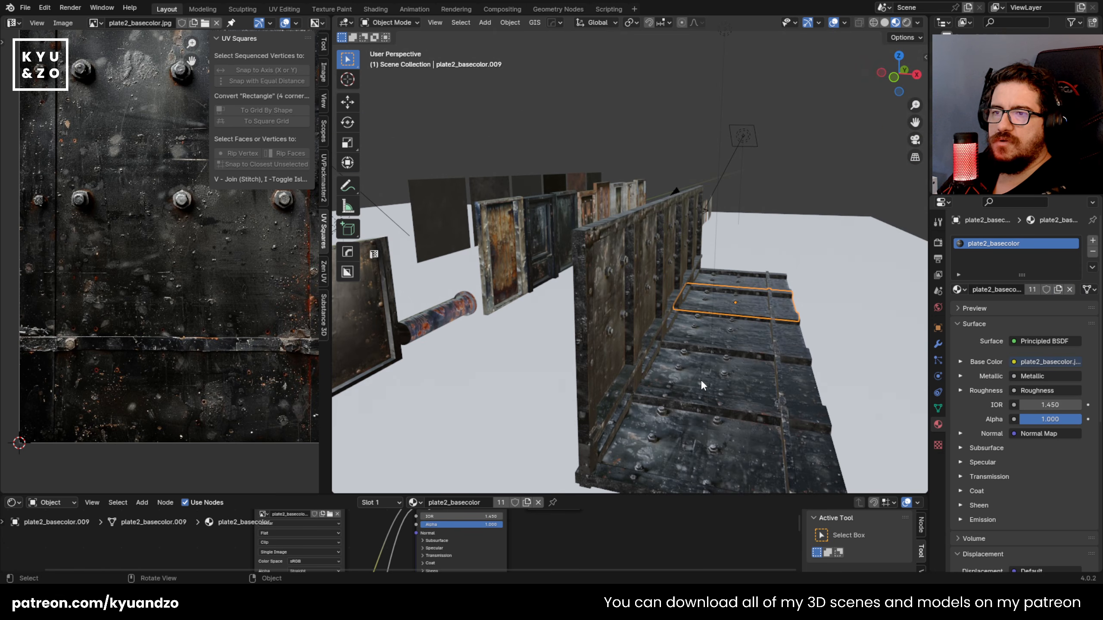
pyautogui.moveTo(697, 388); pyautogui.dragTo(695, 312, button='middle')
pyautogui.click(468, 222)
pyautogui.hotkey('shift', 'd')
pyautogui.press('x')
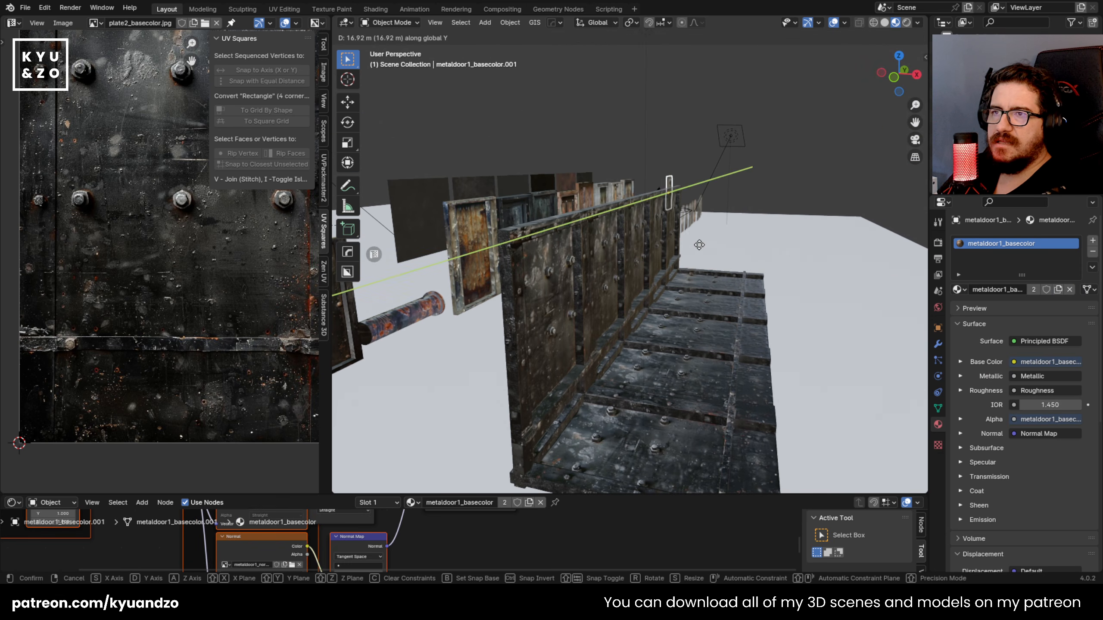
pyautogui.click(709, 247)
pyautogui.press('r')
pyautogui.press('z')
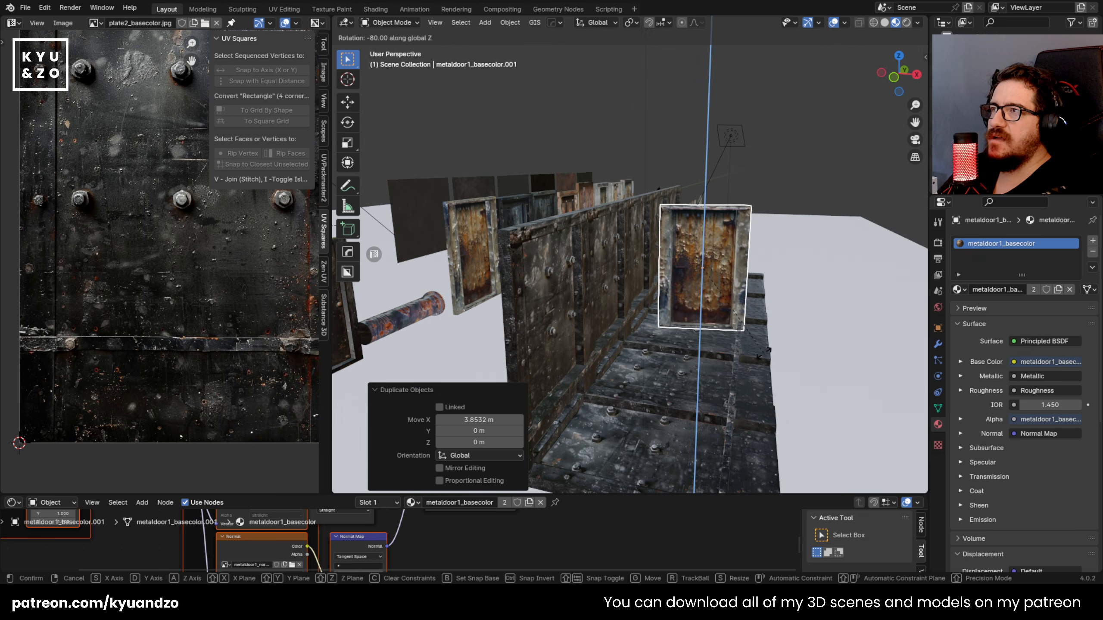
pyautogui.keyDown('ctrl'); pyautogui.click(758, 359); pyautogui.keyUp('ctrl')
pyautogui.hotkey('ctrl', 'z')
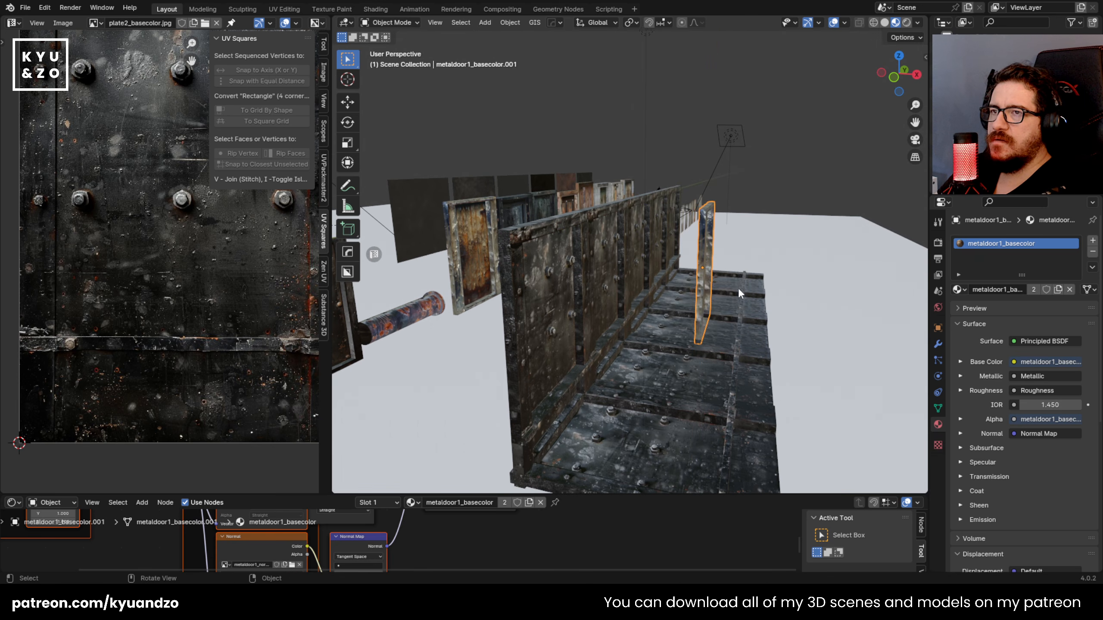
# Step: Rotate the door copy -90° about the Z axis so it faces down the corridor
pyautogui.press('r')
pyautogui.press('z')
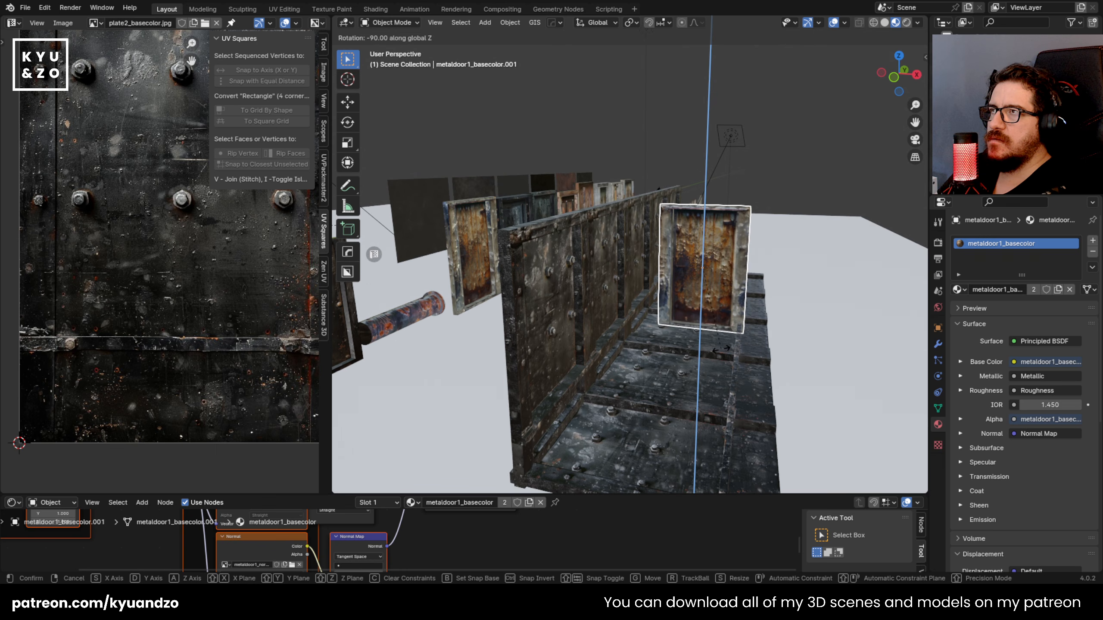
pyautogui.click(720, 348)
pyautogui.moveTo(721, 348); pyautogui.dragTo(565, 297, button='middle')
# Step: Move the door copy along Y and X to the far end of the plate floor
pyautogui.press('g')
pyautogui.press('y')
pyautogui.click(662, 262)
pyautogui.press('g')
pyautogui.press('x')
pyautogui.click(635, 272)
pyautogui.moveTo(635, 272)
pyautogui.mouseDown(button='middle')
pyautogui.moveTo(684, 285)
pyautogui.moveTo(665, 262)
pyautogui.moveTo(625, 256)
pyautogui.mouseUp(button='middle')
# Step: Scale and align the door to fit the corridor's end, and switch the viewport to Rendered shading
pyautogui.press('s')
pyautogui.click(714, 287)
pyautogui.press('g')
pyautogui.press('z')
pyautogui.press('x')
pyautogui.click(720, 285)
pyautogui.click(906, 22)
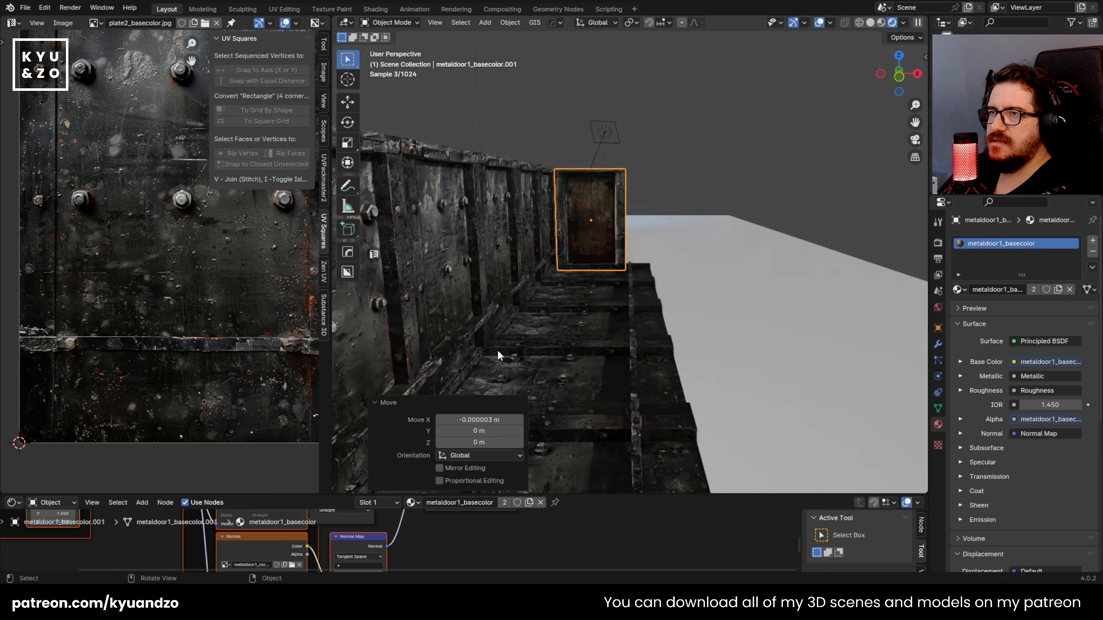
pyautogui.moveTo(507, 296); pyautogui.dragTo(554, 274, button='middle')
# Step: Select the five wall plates and duplicate them about 1.78 m along X for the opposite wall
pyautogui.click(542, 177)
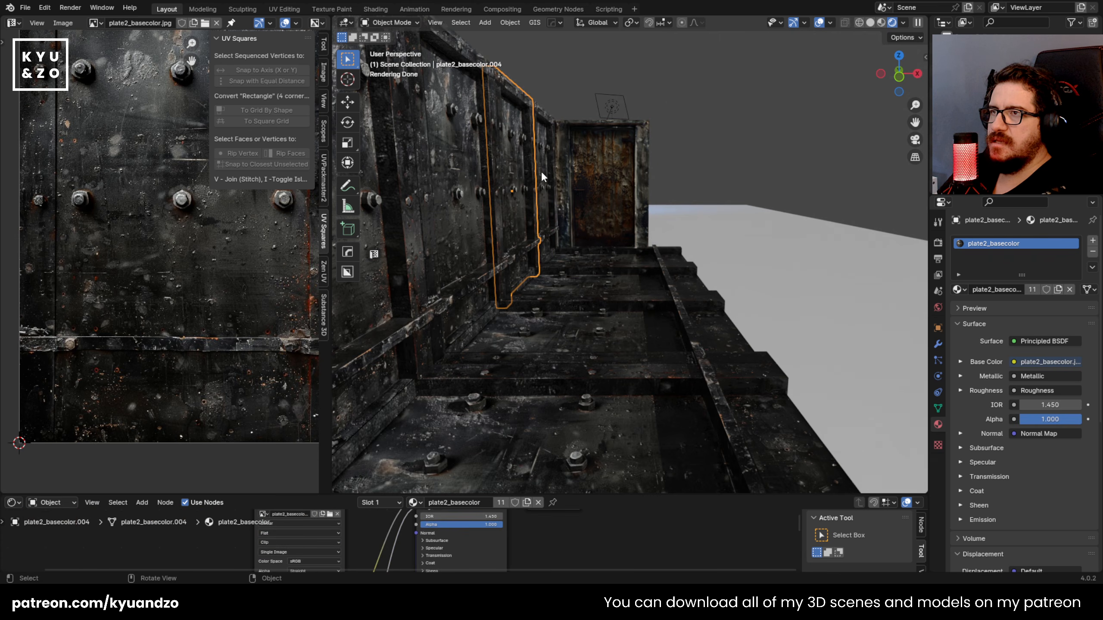
pyautogui.keyDown('shift'); pyautogui.click(386, 295); pyautogui.keyUp('shift')
pyautogui.scroll(-3, 399, 304)
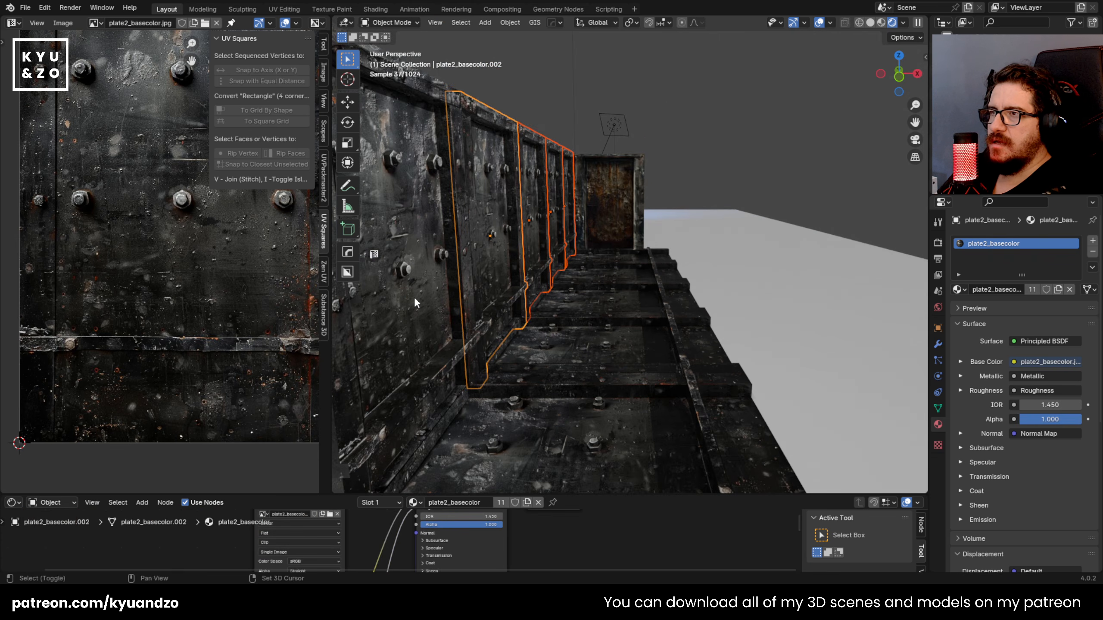
pyautogui.keyDown('shift'); pyautogui.click(413, 297); pyautogui.keyUp('shift')
pyautogui.scroll(-2, 417, 297)
pyautogui.hotkey('shift', 'd')
pyautogui.press('x')
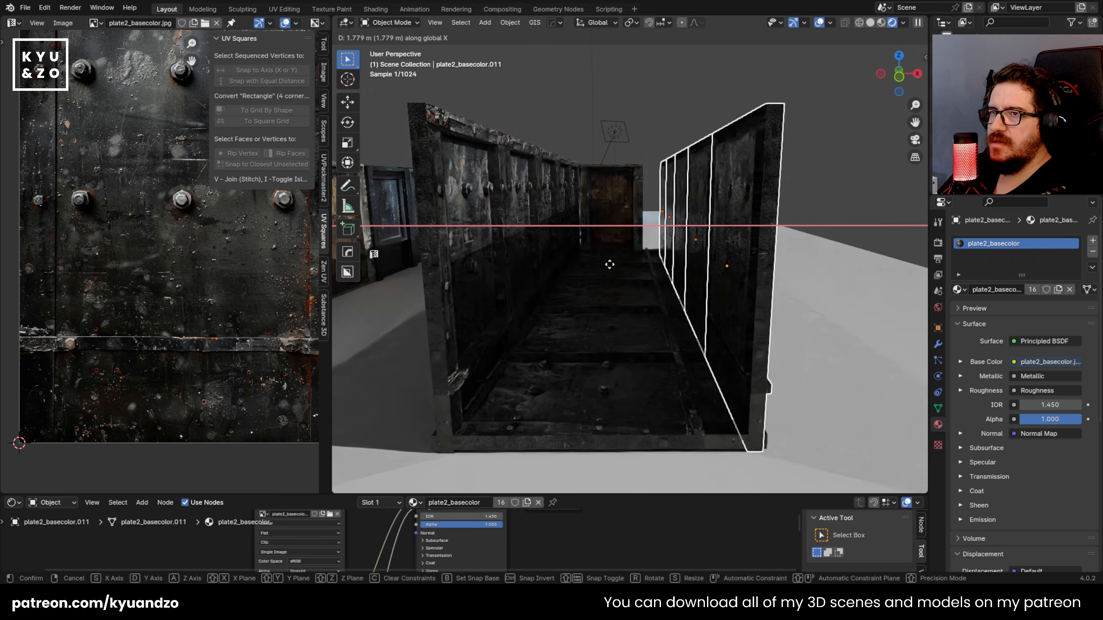
pyautogui.click(610, 263)
# Step: Rotate the duplicated wall -180° about the Z axis and move it inward along X to narrow the corridor
pyautogui.press('r')
pyautogui.press('z')
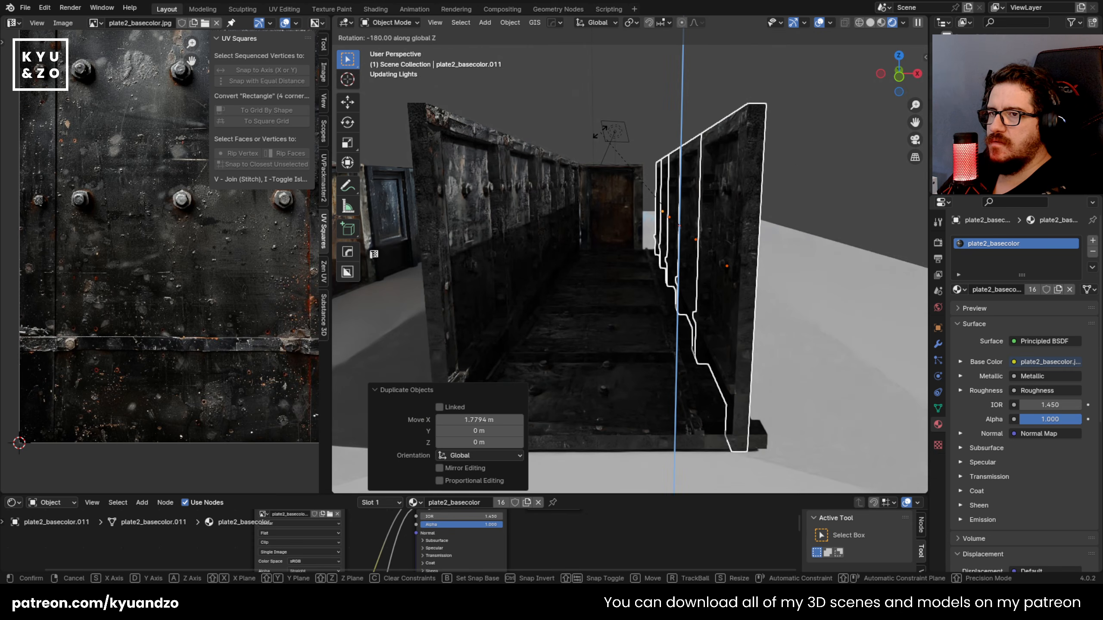
pyautogui.click(636, 214)
pyautogui.press('g')
pyautogui.press('x')
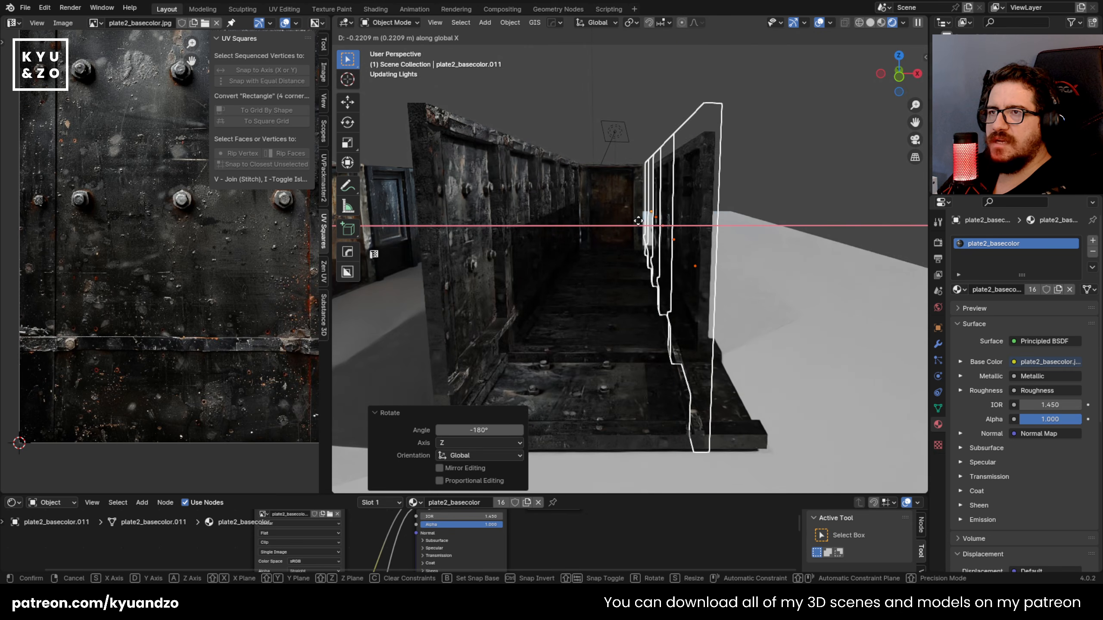
pyautogui.click(636, 221)
# Step: Adjust the fit at the corridor's far end by moving the selected piece along the X axis
pyautogui.click(570, 210)
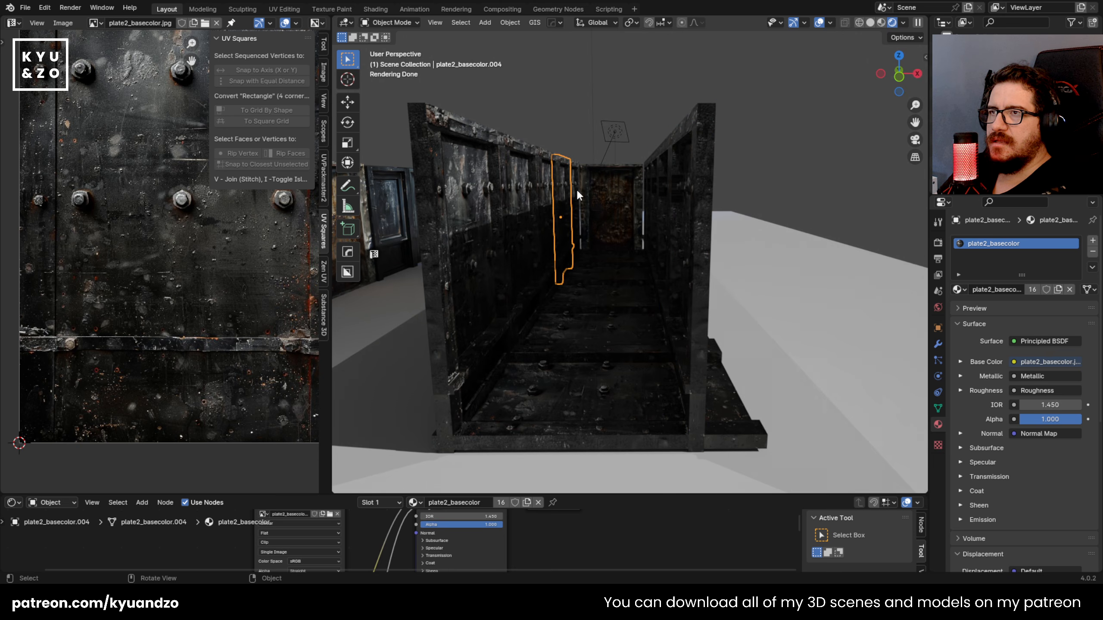
pyautogui.press('g')
pyautogui.press('y')
pyautogui.press('x')
pyautogui.click(582, 261)
# Step: Select all five plates of the opposite wall and move them about -0.04 m along X against the door
pyautogui.click(655, 216)
pyautogui.click(645, 178)
pyautogui.moveTo(644, 178); pyautogui.dragTo(661, 212, button='middle')
pyautogui.keyDown('shift'); pyautogui.click(668, 235); pyautogui.keyUp('shift')
pyautogui.keyDown('shift'); pyautogui.click(693, 269); pyautogui.keyUp('shift')
pyautogui.keyDown('shift'); pyautogui.click(728, 296); pyautogui.keyUp('shift')
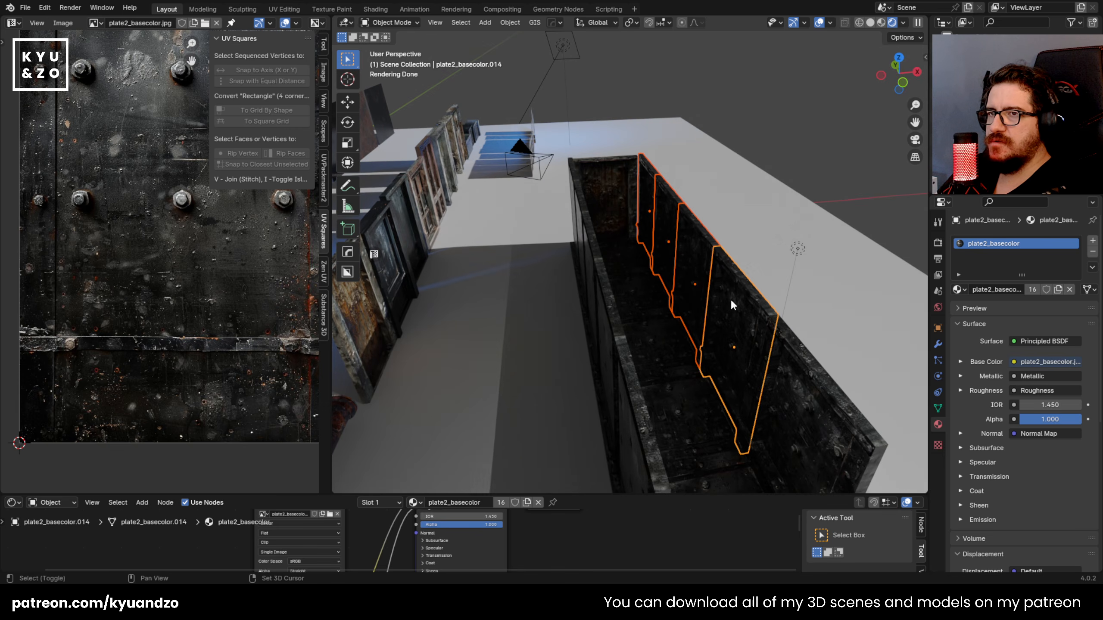
pyautogui.click(780, 433)
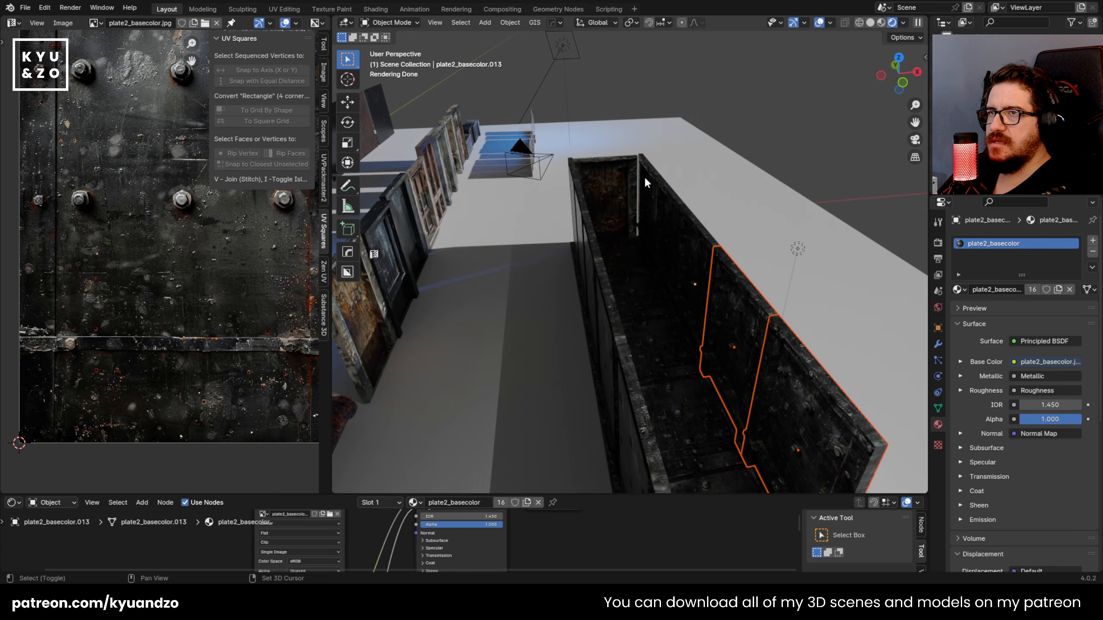
pyautogui.keyDown('shift'); pyautogui.click(691, 252); pyautogui.keyUp('shift')
pyautogui.press('g')
pyautogui.press('y')
pyautogui.press('x')
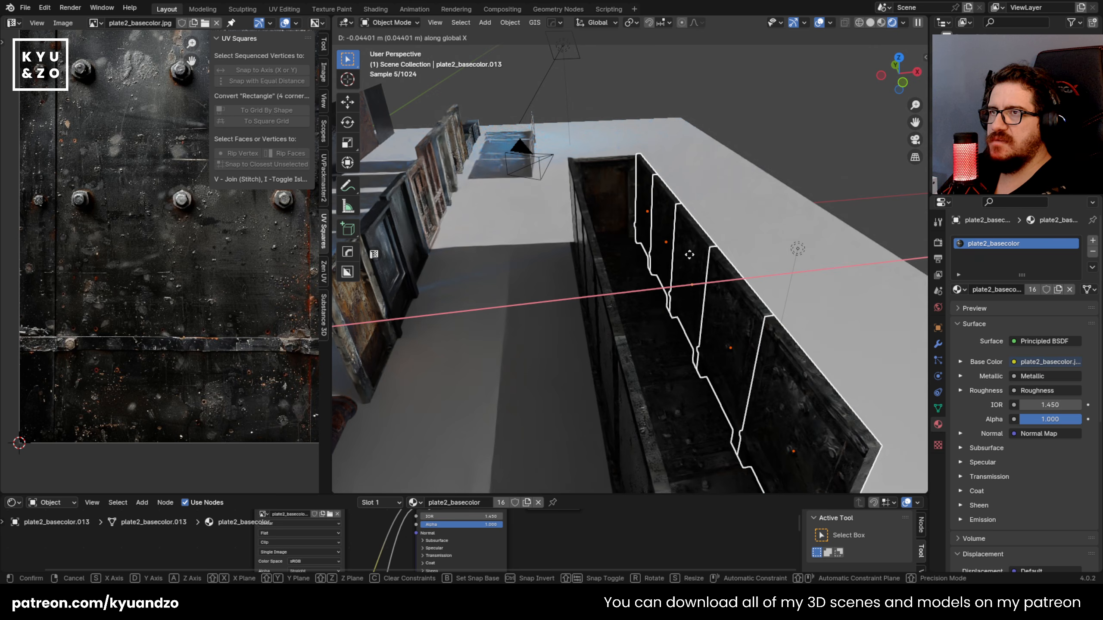
pyautogui.click(688, 254)
# Step: Add a point light inside the corridor, raise it about 2.42 m along Z and set its power to 298 W
pyautogui.click(711, 132)
pyautogui.moveTo(690, 295); pyautogui.dragTo(669, 260, button='middle')
pyautogui.hotkey('shift', '`')
pyautogui.press('w')
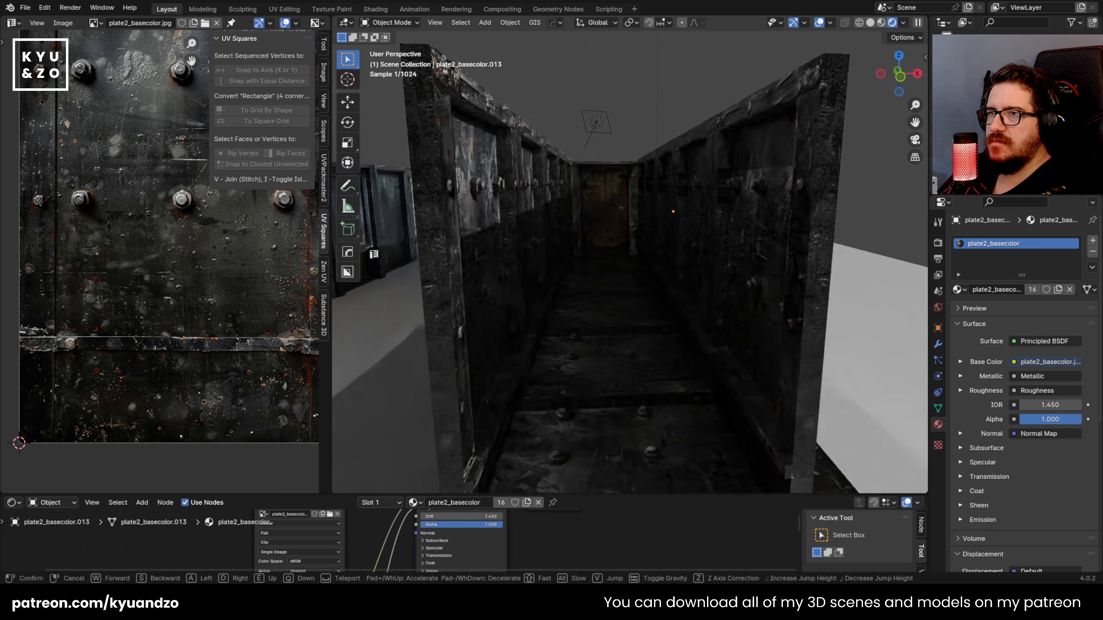
pyautogui.press('e')
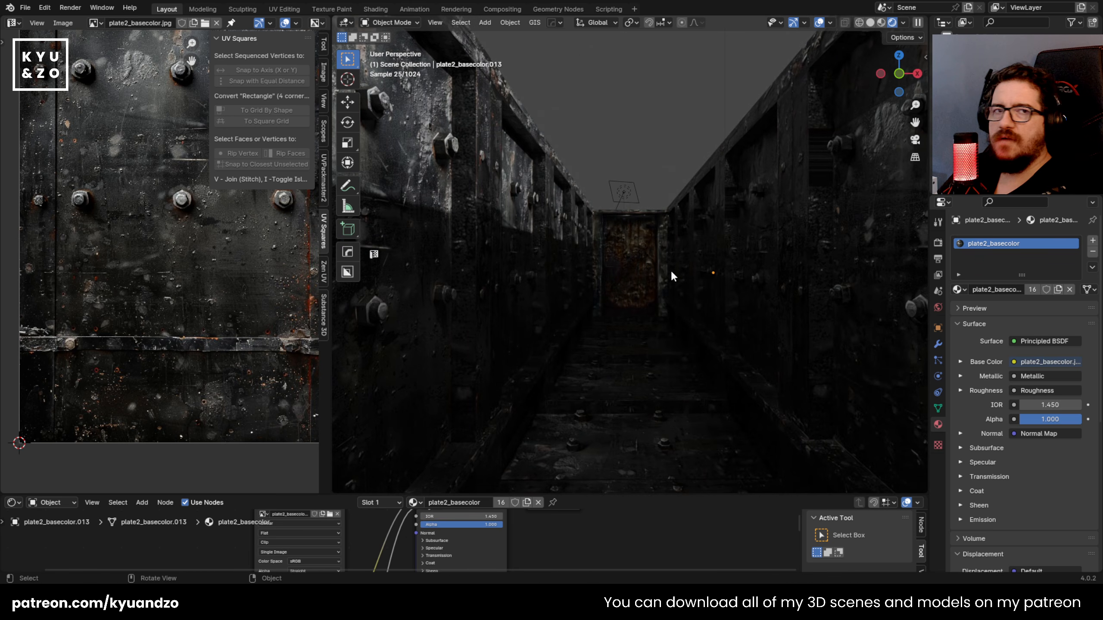
pyautogui.hotkey('shift', 'a')
pyautogui.moveTo(644, 245)
pyautogui.click(691, 249)
pyautogui.press('g')
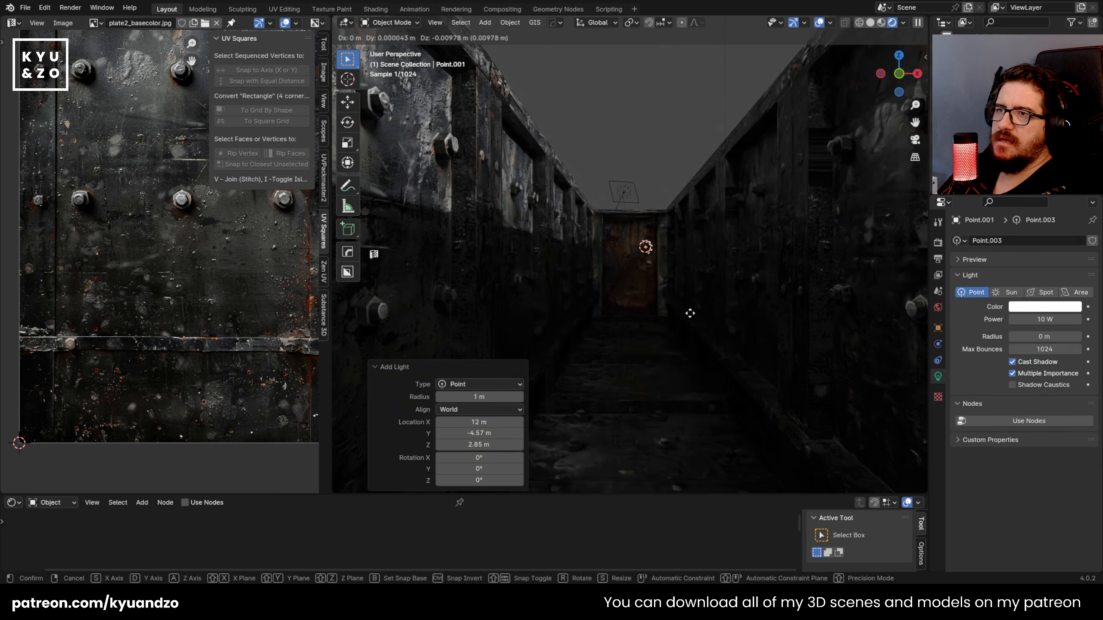
pyautogui.press('z')
pyautogui.click(681, 168)
pyautogui.moveTo(1034, 321); pyautogui.dragTo(1102, 330)
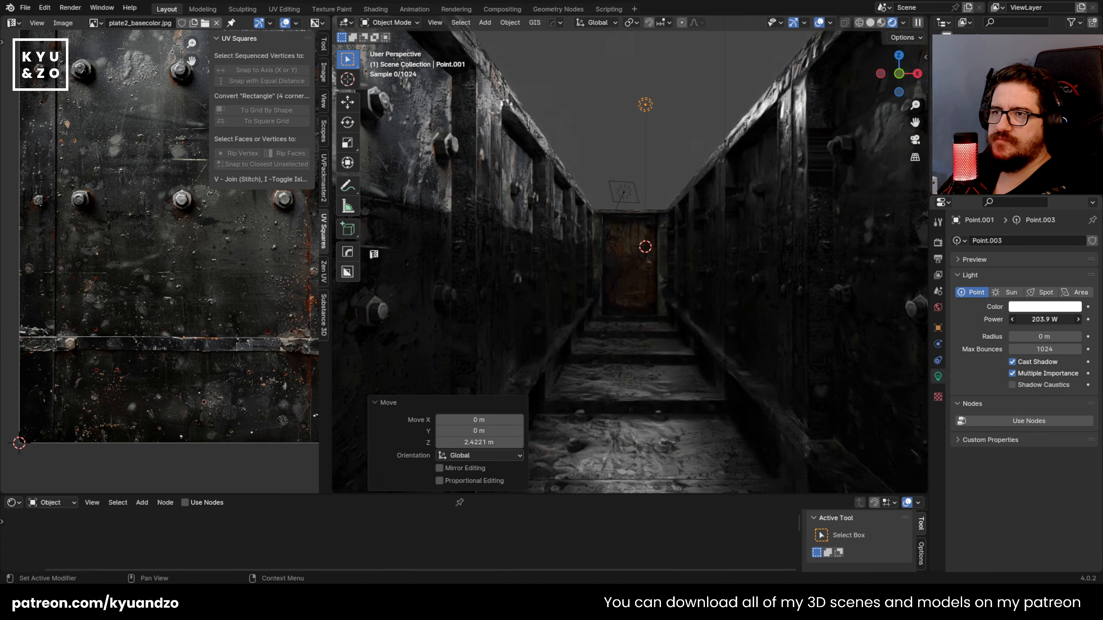
# Step: Lower the point light about 1.65 m along Z and reposition it along the corridor's Y axis
pyautogui.press('a')
pyautogui.click(651, 215)
pyautogui.press('g')
pyautogui.press('s')
pyautogui.press('d')
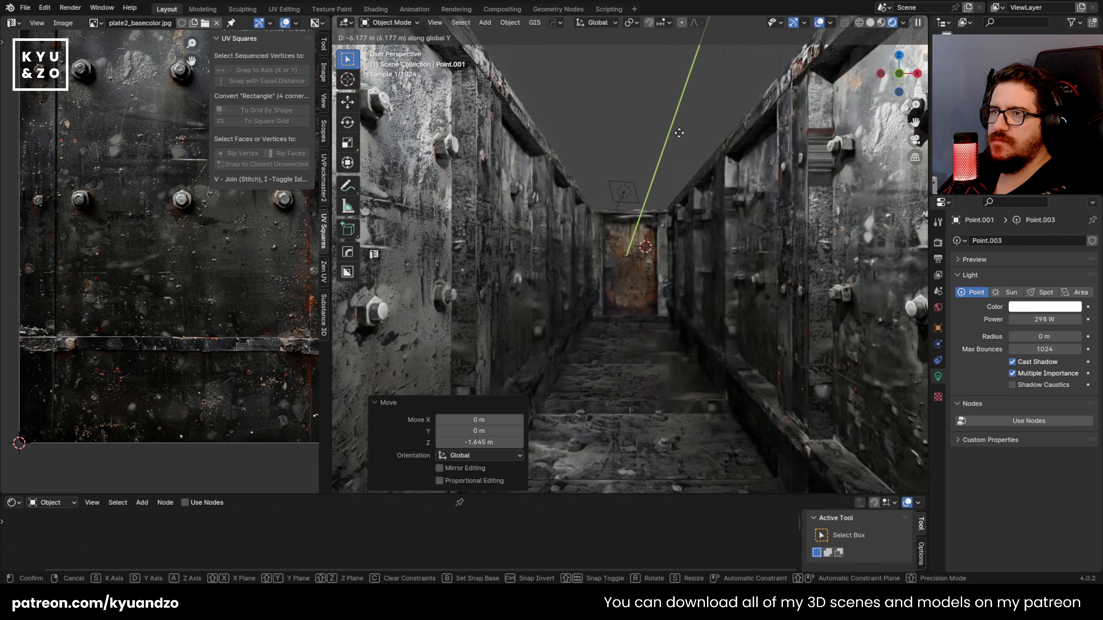
pyautogui.click(719, 185)
# Step: Move the point light about -0.84 m along X toward the wall and lower it about 0.63 m
pyautogui.press('g')
pyautogui.press('s')
pyautogui.click(617, 185)
pyautogui.press('g')
pyautogui.press('a')
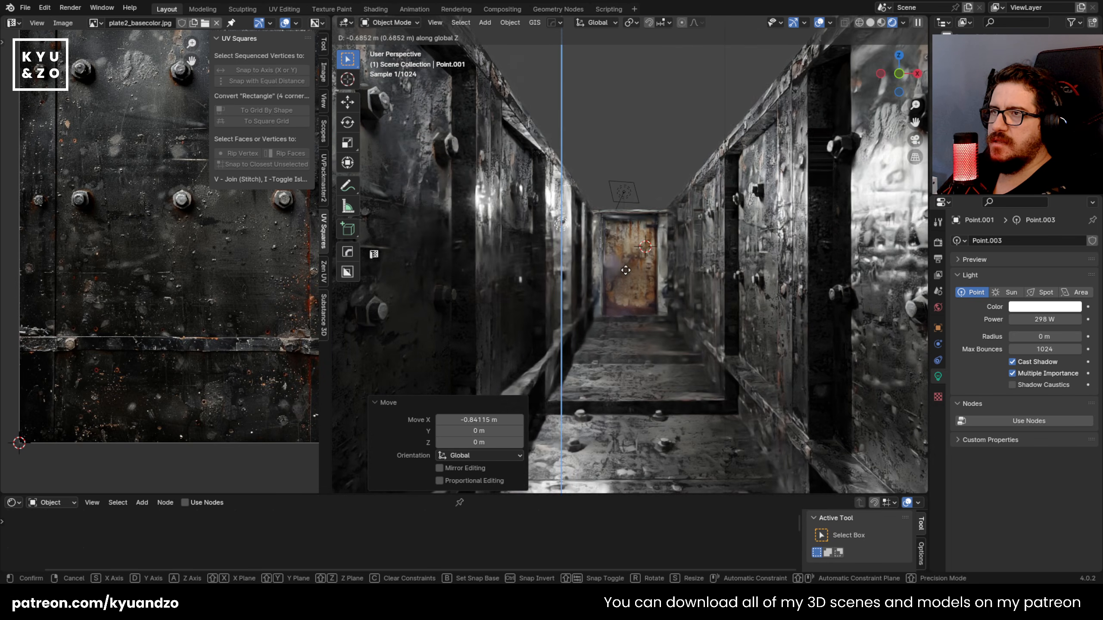
pyautogui.click(617, 262)
# Step: Give the point light a bright blue colour and set its power to 9.9 W
pyautogui.click(1044, 310)
pyautogui.moveTo(1048, 152); pyautogui.dragTo(1035, 142)
pyautogui.moveTo(1047, 319); pyautogui.dragTo(994, 320)
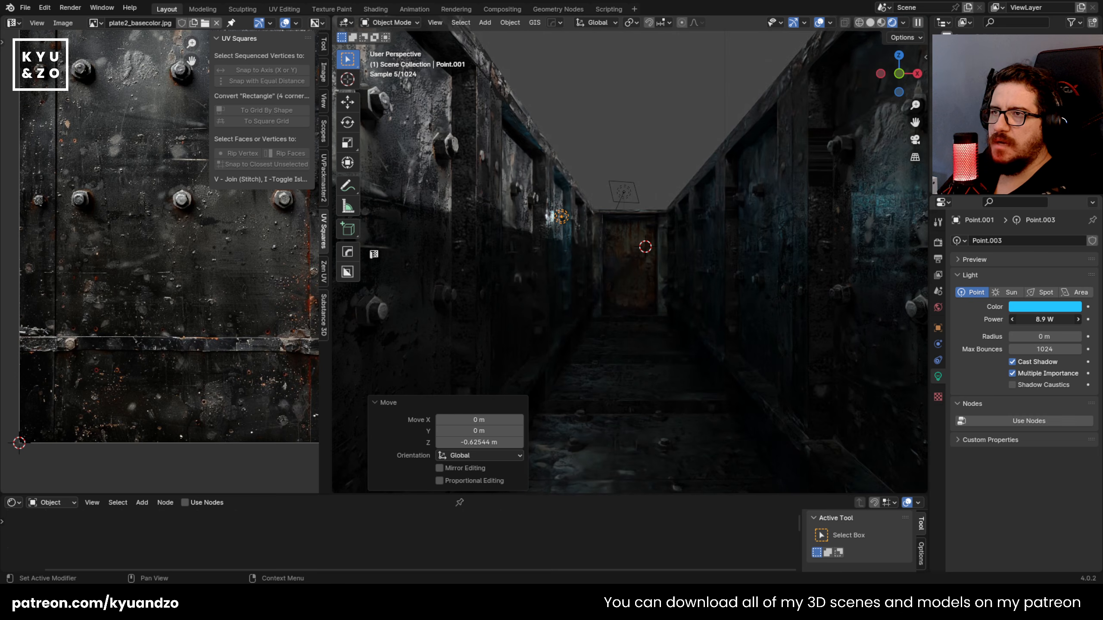
# Step: Adjust the blue light along the Y axis and raise it about 0.23 m along Z
pyautogui.press('g')
pyautogui.press('y')
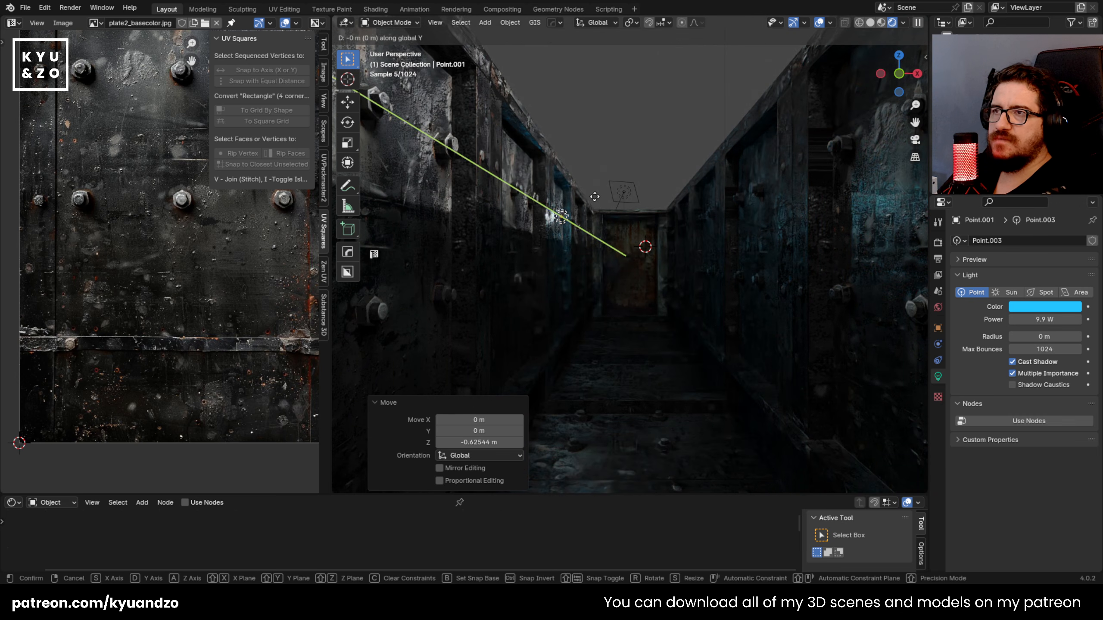
pyautogui.click(594, 197)
pyautogui.press('g')
pyautogui.press('a')
pyautogui.click(598, 171)
# Step: Duplicate the blue light twice along the wall in the negative Y direction, offsetting the last copy about 1.2 m
pyautogui.hotkey('shift', 'd')
pyautogui.press('d')
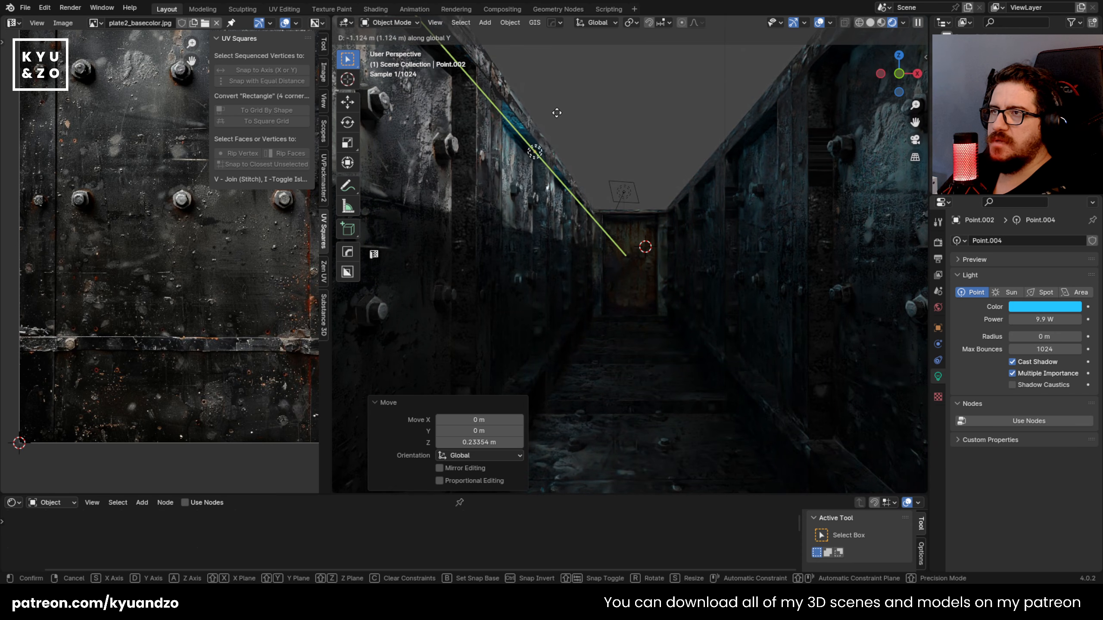
pyautogui.click(528, 148)
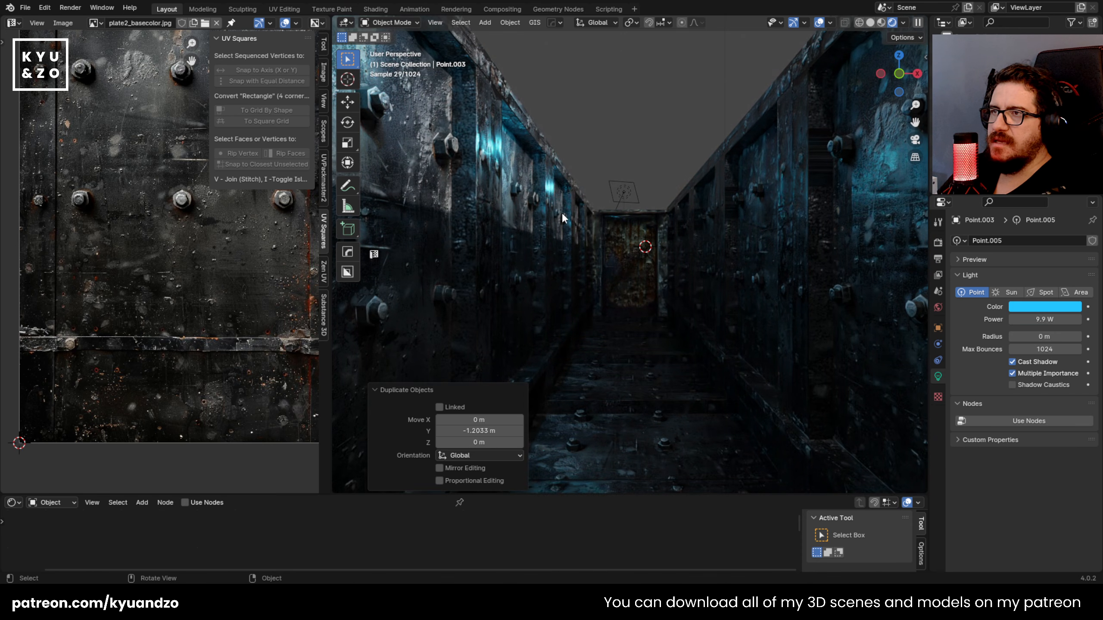
# Step: Add a plane in front of the door, resize it and rotate it -90° about the X axis
pyautogui.click(614, 211)
pyautogui.hotkey('shift', 'a')
pyautogui.moveTo(610, 119)
pyautogui.click(709, 118)
pyautogui.press('s')
pyautogui.press('Return')
pyautogui.write('ryx-90')
pyautogui.press('Return')
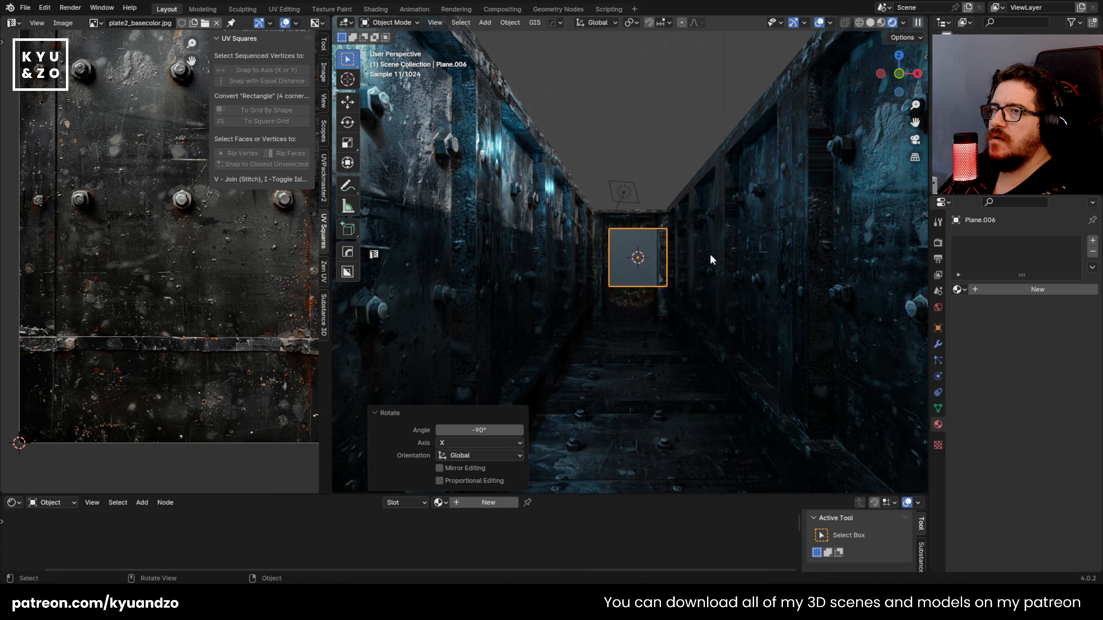
# Step: Select the five floor plates and duplicate them about 1.89 m up along Z as the corridor's ceiling
pyautogui.click(665, 353)
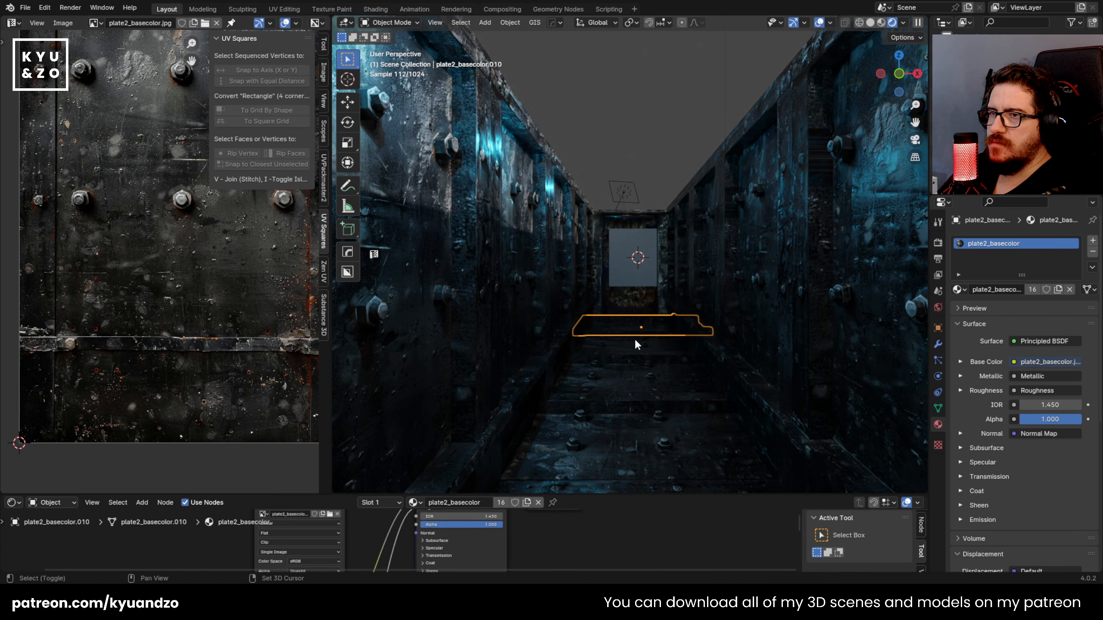
pyautogui.hotkey('shift', 'd')
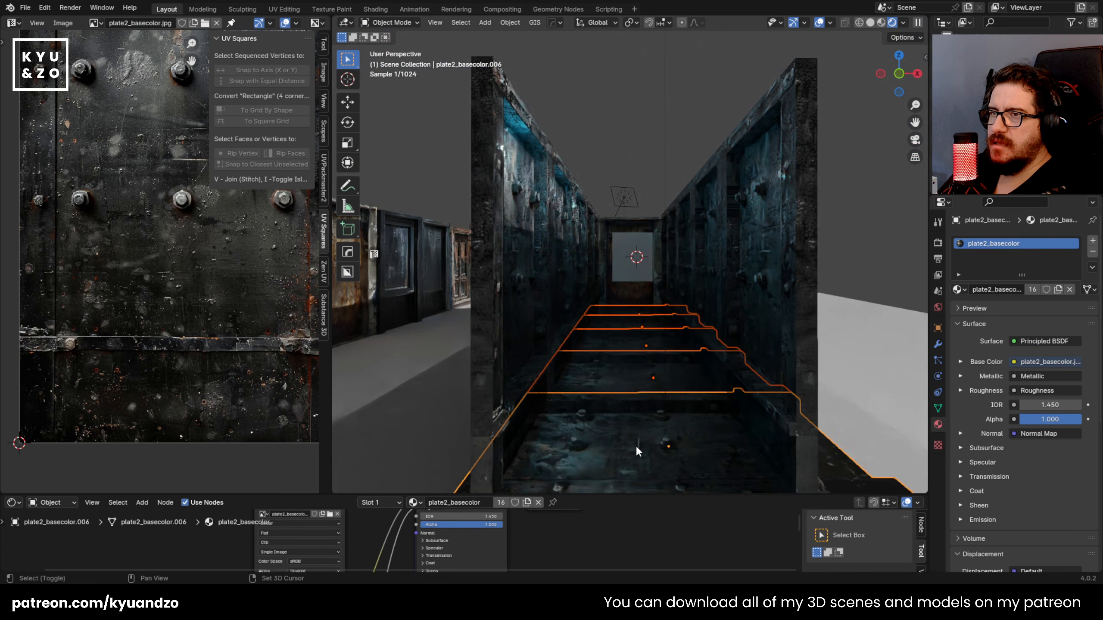
pyautogui.press('z')
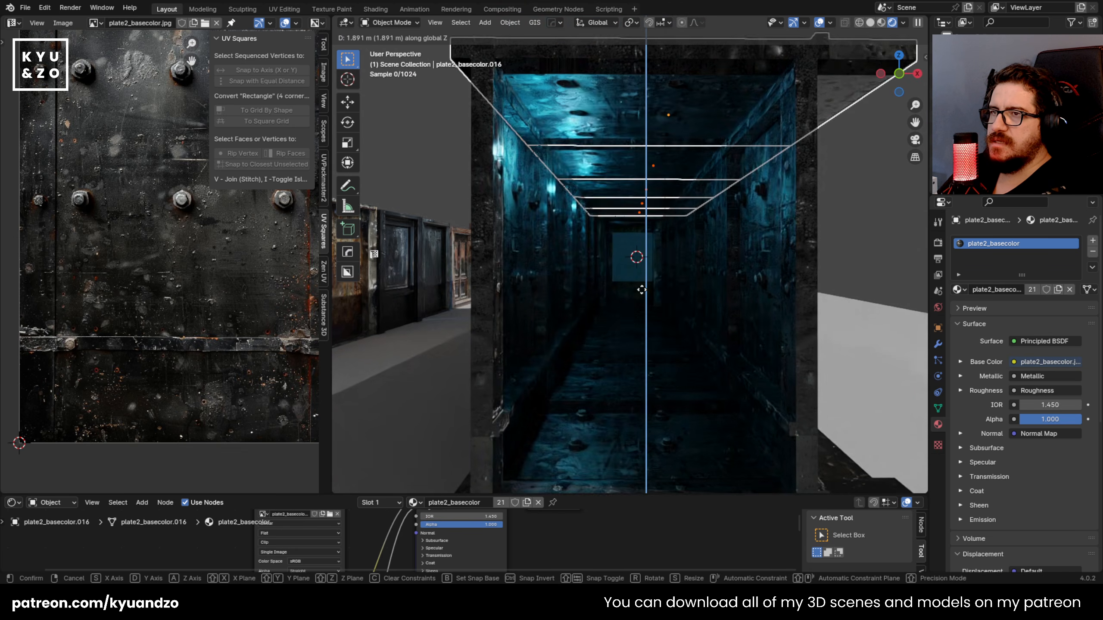
pyautogui.click(643, 294)
# Step: Delete the plane standing in front of the door
pyautogui.scroll(3, 643, 294)
pyautogui.click(642, 292)
pyautogui.press('Delete')
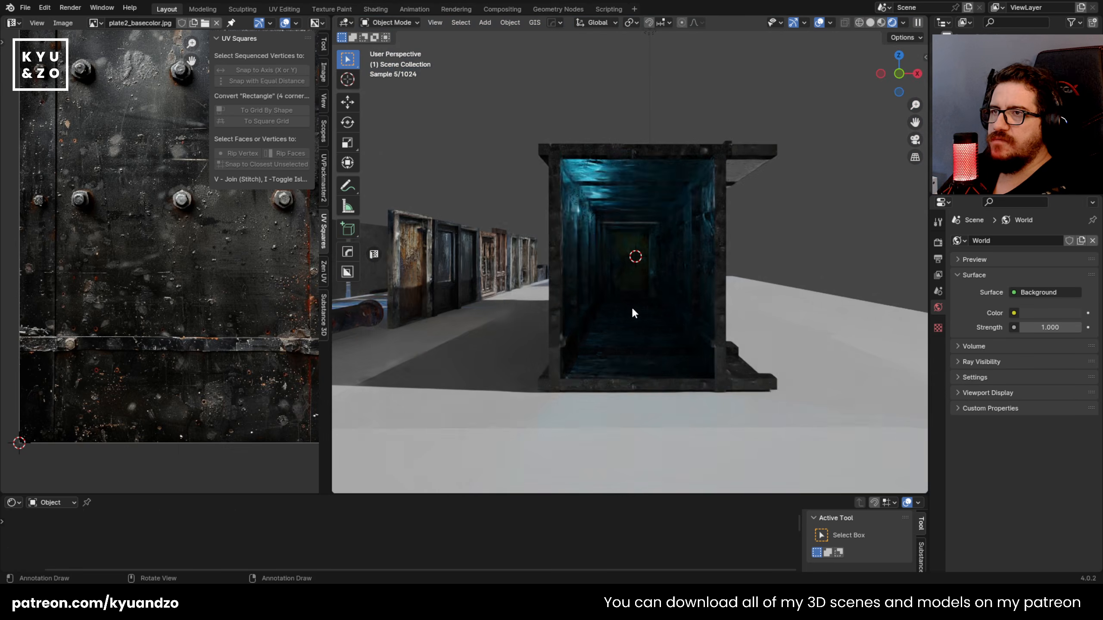
# Step: Place the 3D cursor near the corridor's ceiling, add a plane there and scale it to 0.48
pyautogui.scroll(1, 632, 312)
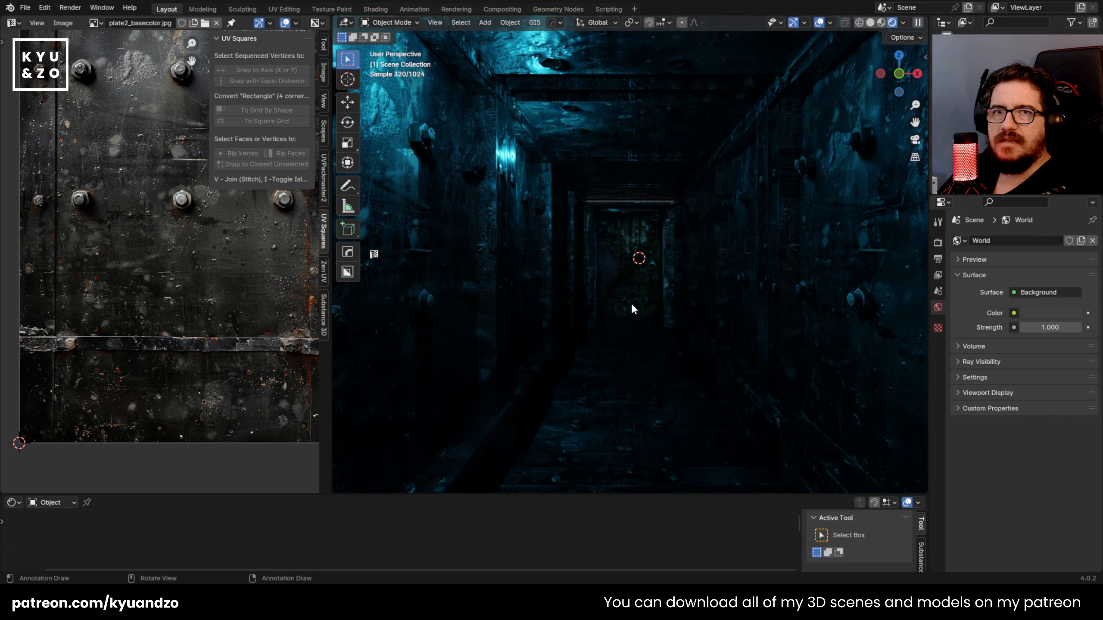
pyautogui.keyDown('shift'); pyautogui.rightClick(624, 166); pyautogui.keyUp('shift')
pyautogui.hotkey('shift', 'a')
pyautogui.moveTo(624, 165)
pyautogui.click(669, 166)
pyautogui.press('s')
pyautogui.click(685, 280)
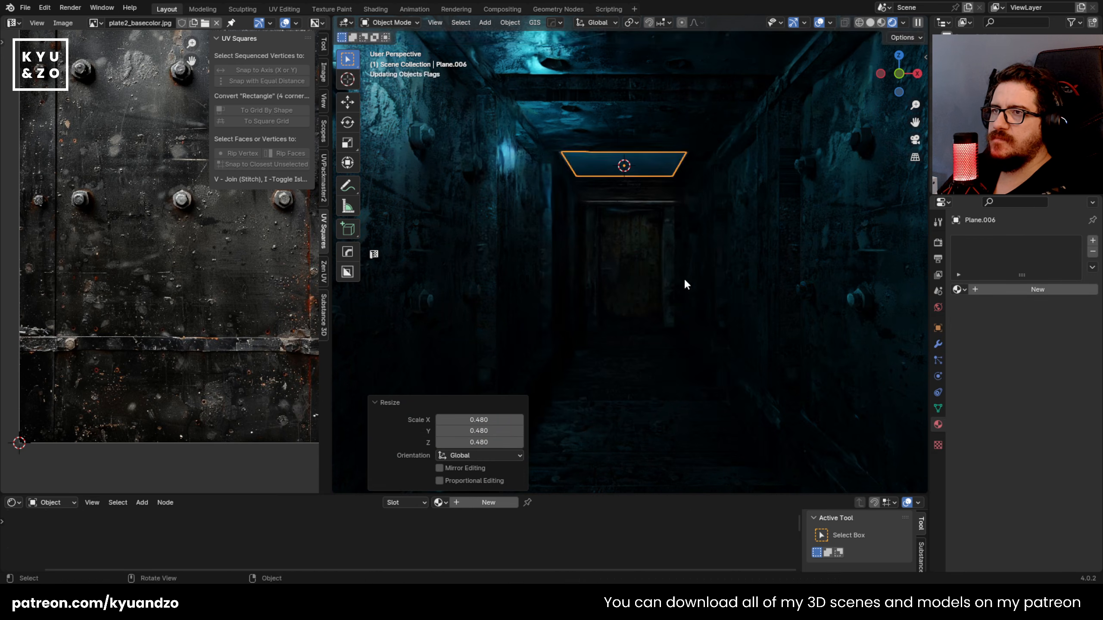
# Step: Narrow the ceiling plane along X to 0.132 and move it along X toward the left wall
pyautogui.press('s')
pyautogui.press('y')
pyautogui.press('y')
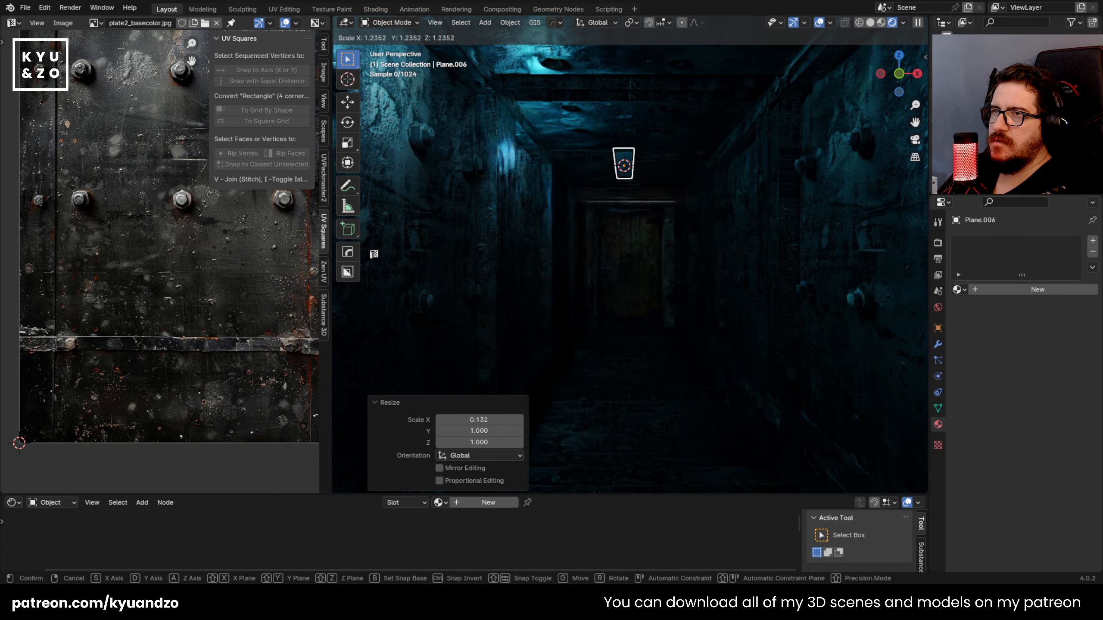
pyautogui.click(684, 192)
pyautogui.press('g')
pyautogui.press('x')
pyautogui.click(619, 195)
pyautogui.press('s')
pyautogui.press('d')
pyautogui.click(594, 199)
# Step: Position the plane as a long thin strip along the left wall's upper edge, scaling it along X by 0.418
pyautogui.press('g')
pyautogui.press('d')
pyautogui.click(597, 199)
pyautogui.press('s')
pyautogui.press('d')
pyautogui.click(665, 202)
pyautogui.press('s')
pyautogui.press('d')
pyautogui.click(898, 255)
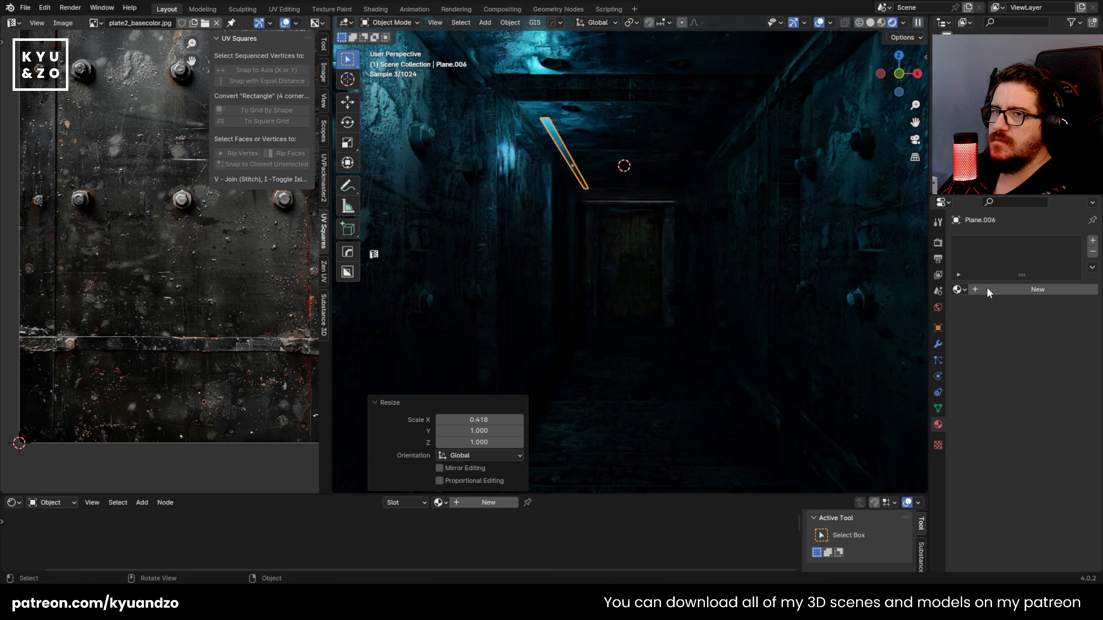
# Step: Give the strip a new material with light-blue emission (hue 0.581, saturation 0.821) and a strength of 77.3
pyautogui.click(1002, 290)
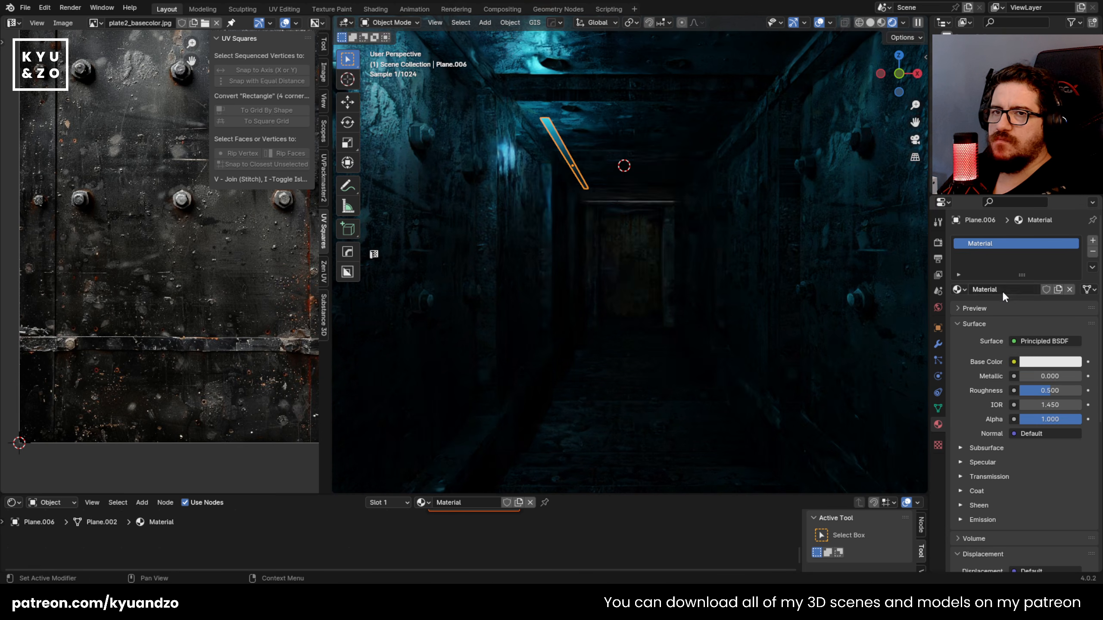
pyautogui.click(1048, 362)
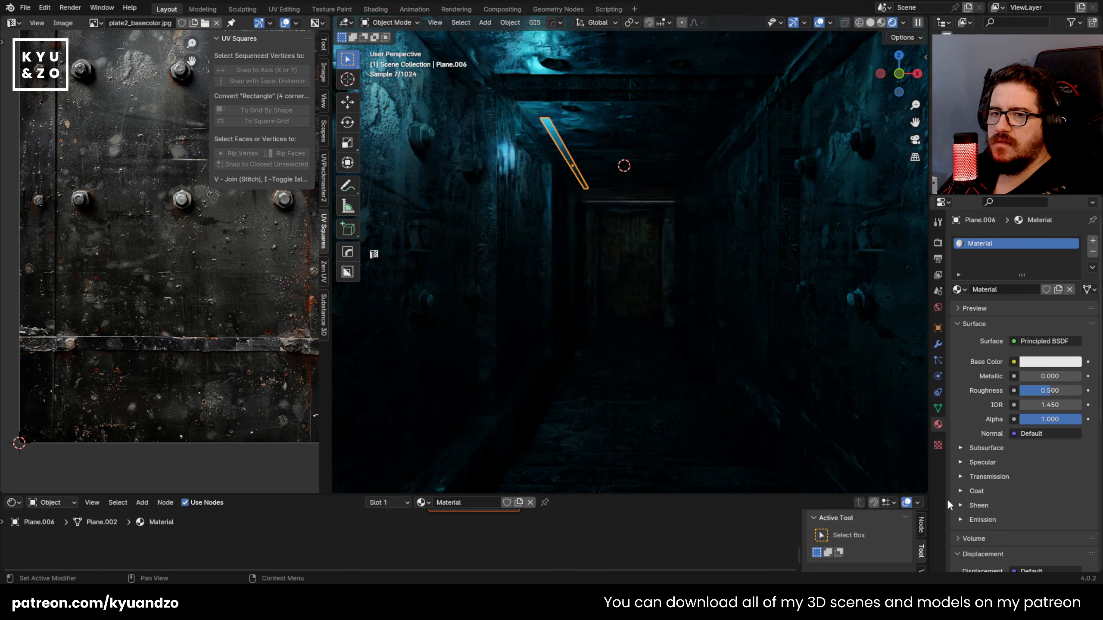
pyautogui.click(982, 519)
pyautogui.scroll(-8, 994, 491)
pyautogui.moveTo(1039, 342); pyautogui.dragTo(1068, 342)
pyautogui.click(1050, 327)
pyautogui.moveTo(1006, 214); pyautogui.dragTo(1032, 162)
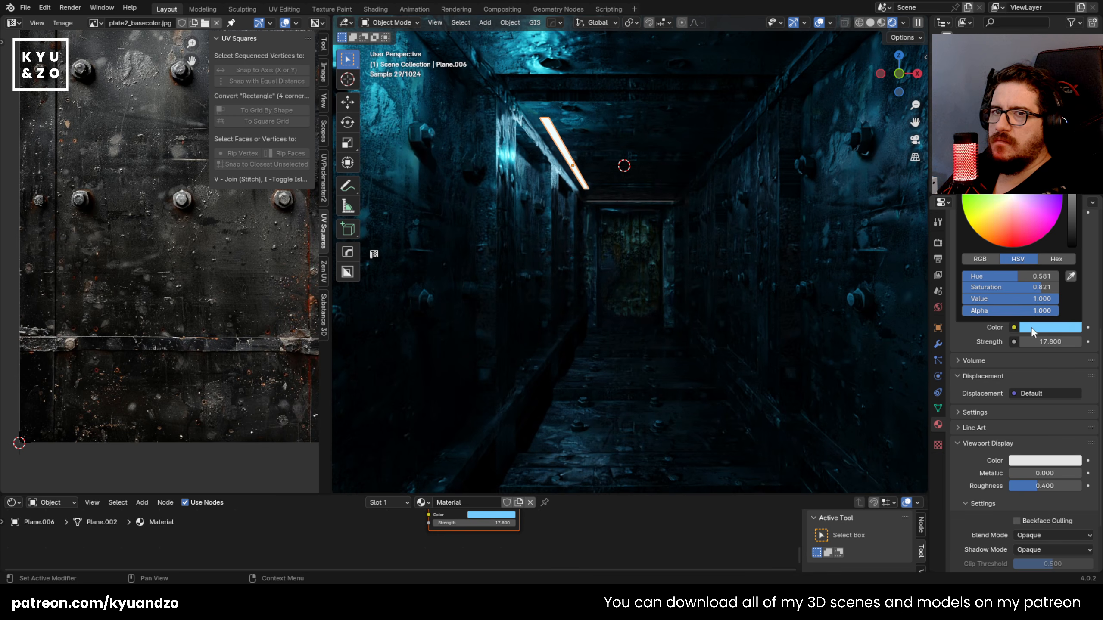
pyautogui.moveTo(1050, 342); pyautogui.dragTo(1077, 342)
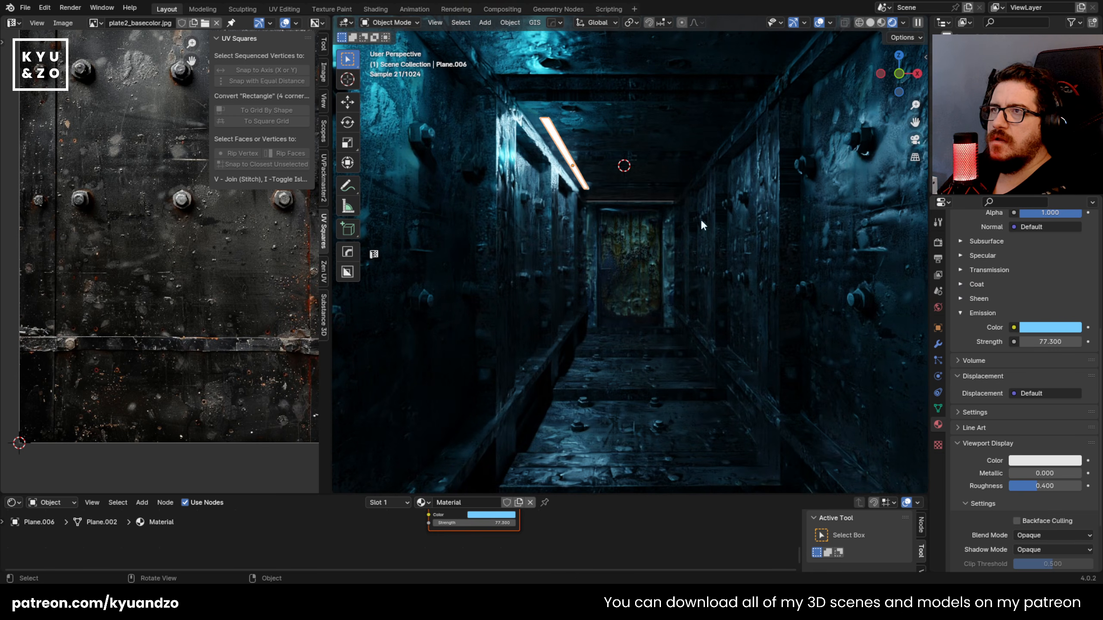
# Step: Delete the existing cyan light near the ceiling at the corridor's entrance
pyautogui.click(745, 139)
pyautogui.scroll(-8, 674, 213)
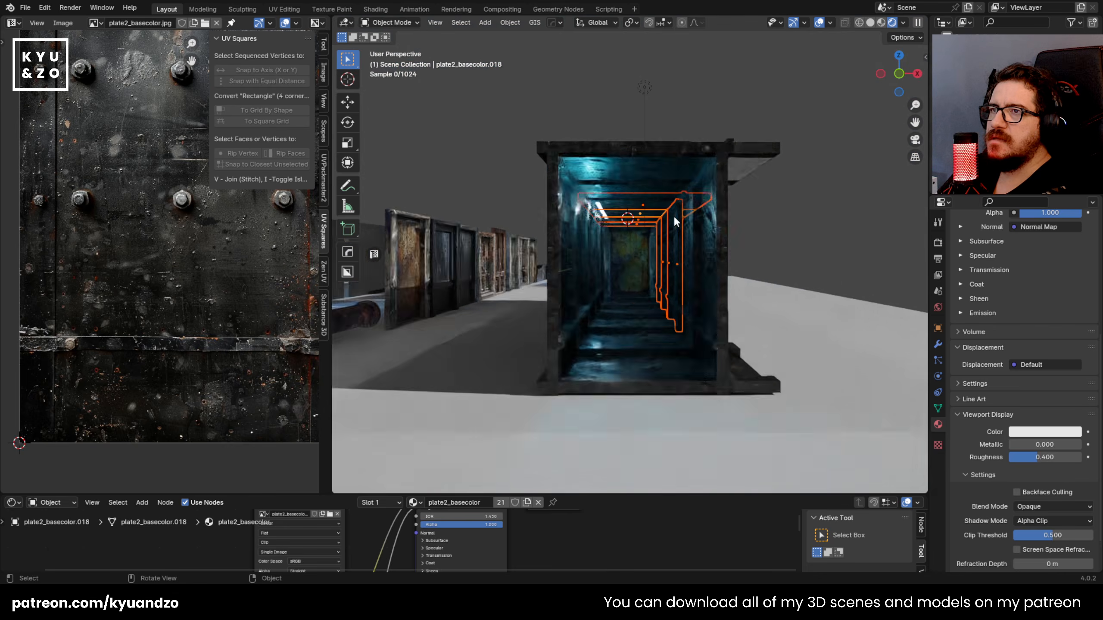
pyautogui.click(604, 221)
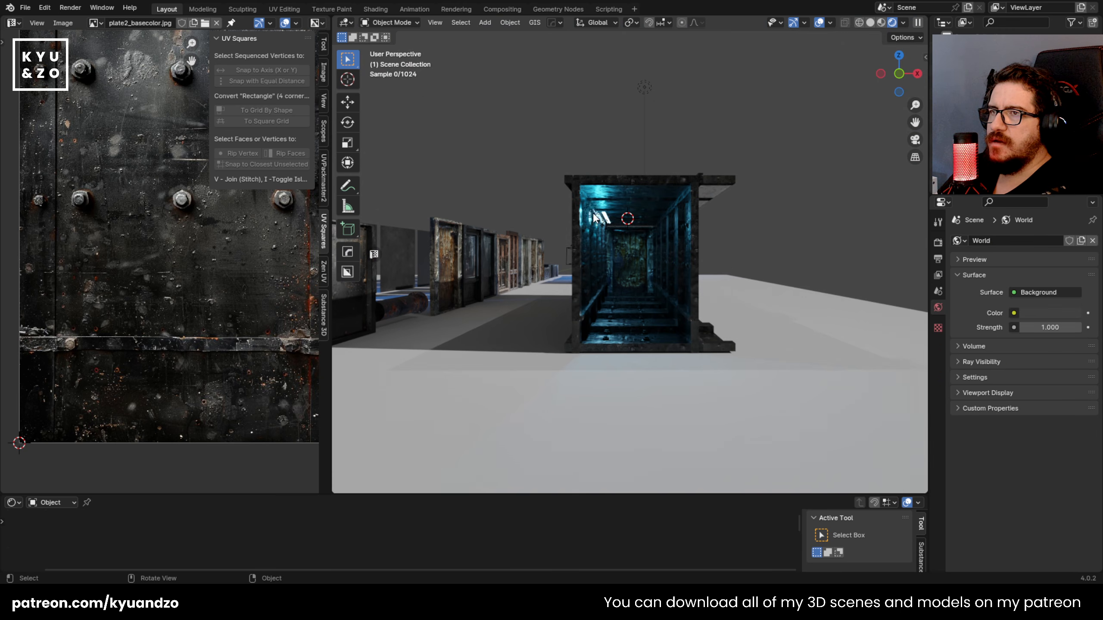
pyautogui.scroll(8, 581, 208)
pyautogui.click(529, 128)
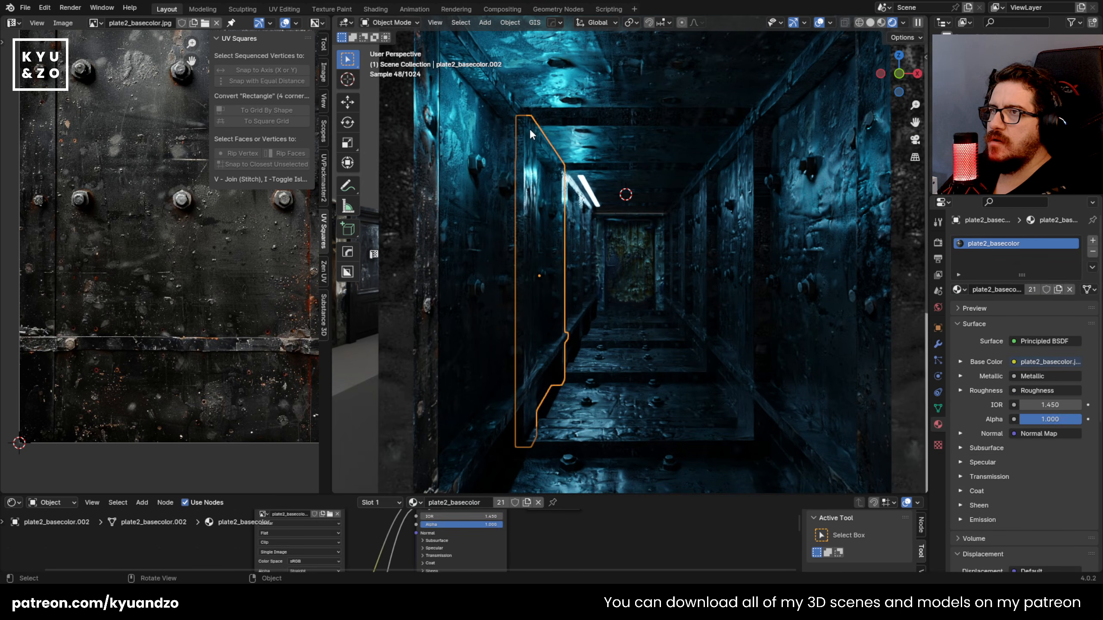
pyautogui.press('x')
pyautogui.click(508, 106)
pyautogui.click(554, 175)
pyautogui.press('x')
pyautogui.click(553, 175)
pyautogui.scroll(3, 581, 245)
pyautogui.click(504, 145)
pyautogui.moveTo(505, 112); pyautogui.dragTo(774, 308)
pyautogui.scroll(-8, 670, 247)
pyautogui.scroll(3, 738, 244)
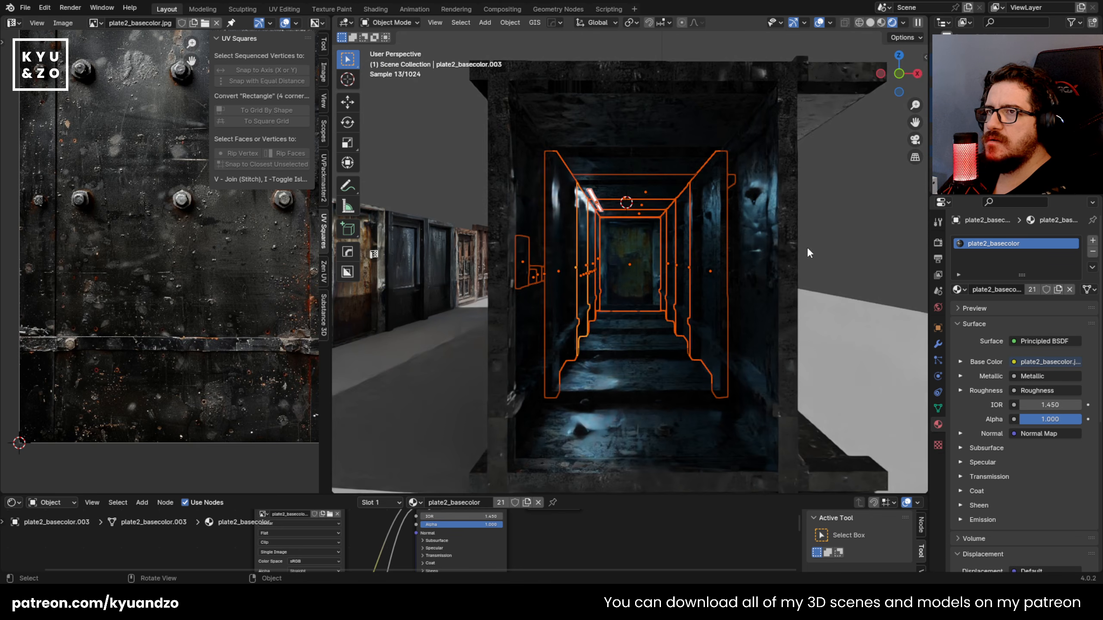
pyautogui.click(807, 248)
# Step: Remove the extra light strip, keeping the single emissive plane along the left wall
pyautogui.click(583, 186)
pyautogui.press('x')
pyautogui.click(583, 186)
pyautogui.hotkey('ctrl', 'z')
pyautogui.click(595, 202)
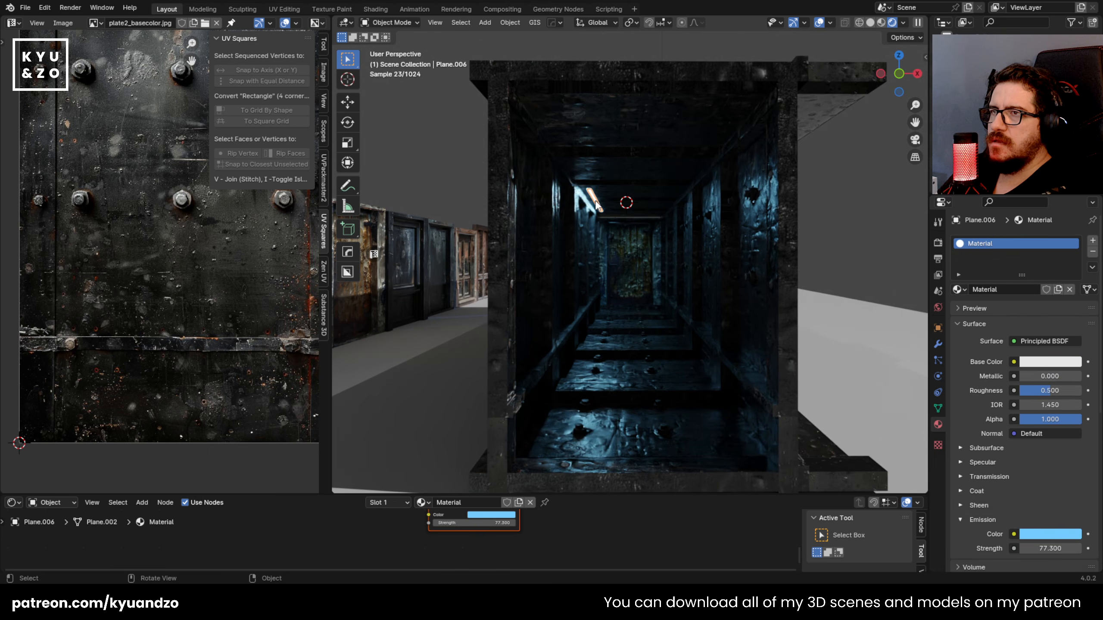
pyautogui.press('x')
pyautogui.click(596, 202)
pyautogui.hotkey('ctrl', 'z')
# Step: Scale the light strip along X by -0.441 and shorten it along Y to about 0.39
pyautogui.scroll(5, 608, 252)
pyautogui.press('s')
pyautogui.press('x')
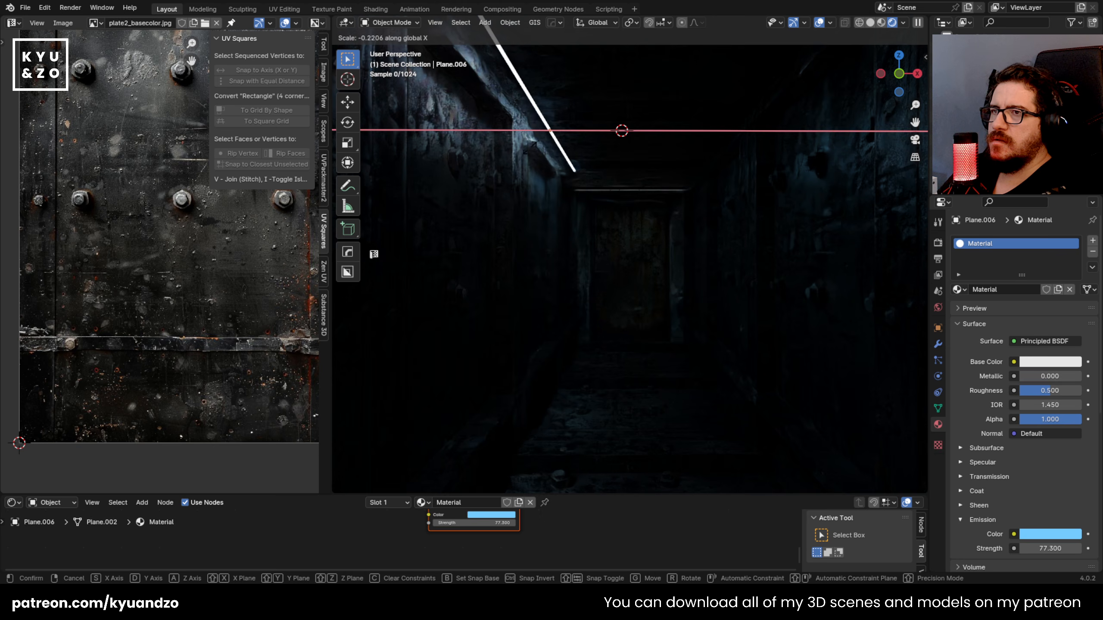
pyautogui.click(553, 226)
pyautogui.press('s')
pyautogui.press('y')
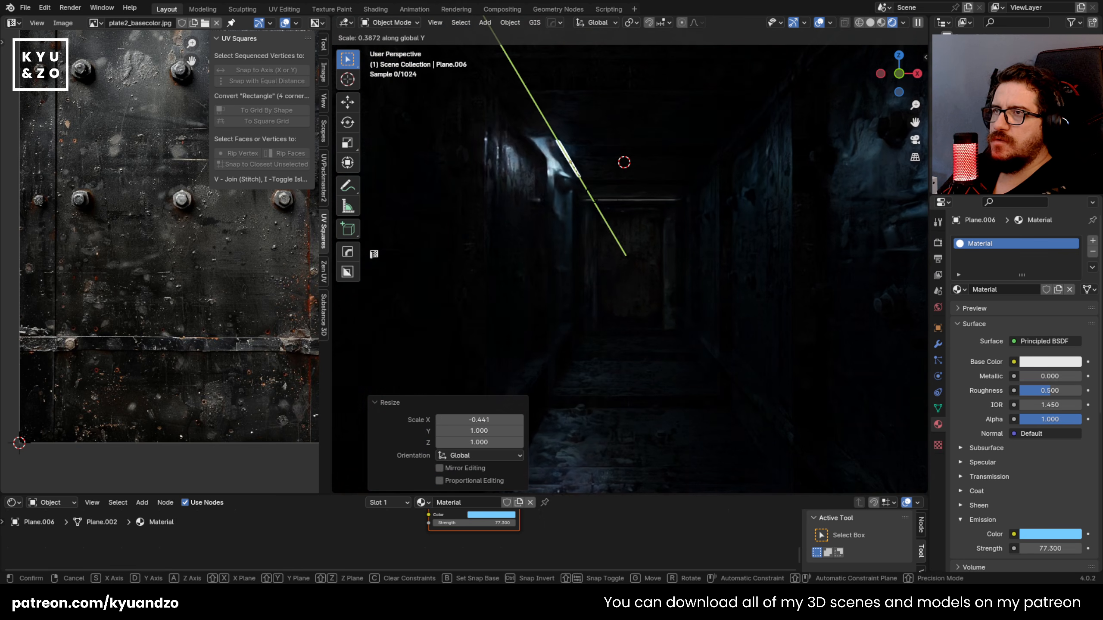
pyautogui.click(599, 219)
# Step: Move the light strip about 0.15 m along Y and duplicate it about 1.1 m along X to the right wall
pyautogui.press('g')
pyautogui.press('y')
pyautogui.press('x')
pyautogui.press('y')
pyautogui.click(603, 231)
pyautogui.hotkey('shift', 'd')
pyautogui.press('x')
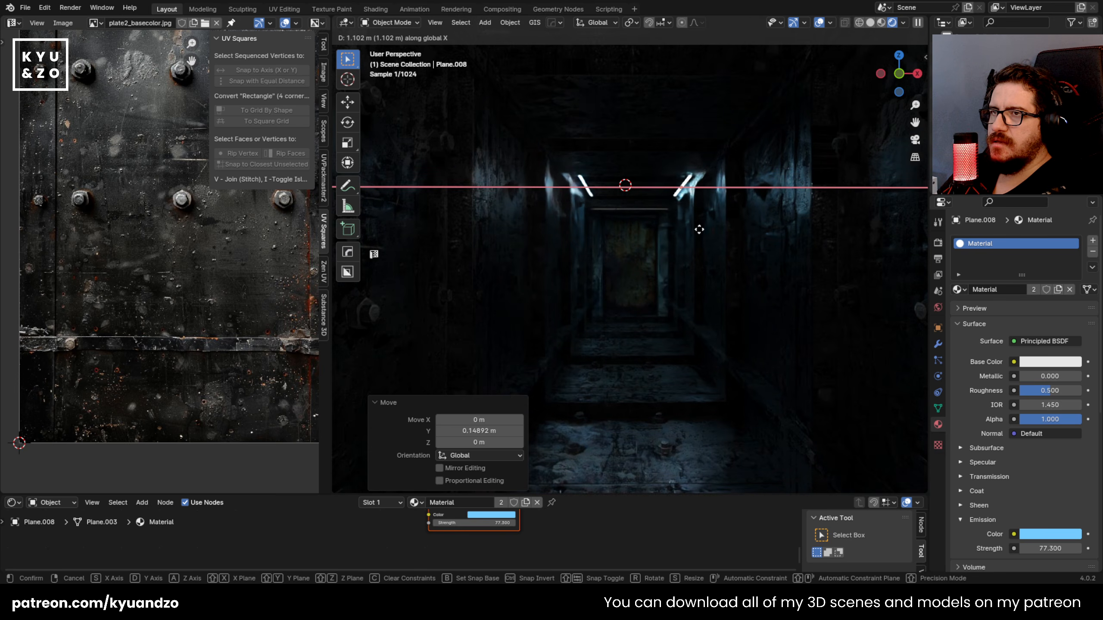
pyautogui.press('Escape')
# Step: Change the light strips' emission colour to orange with hue 0.014 and saturation 0.998
pyautogui.click(651, 295)
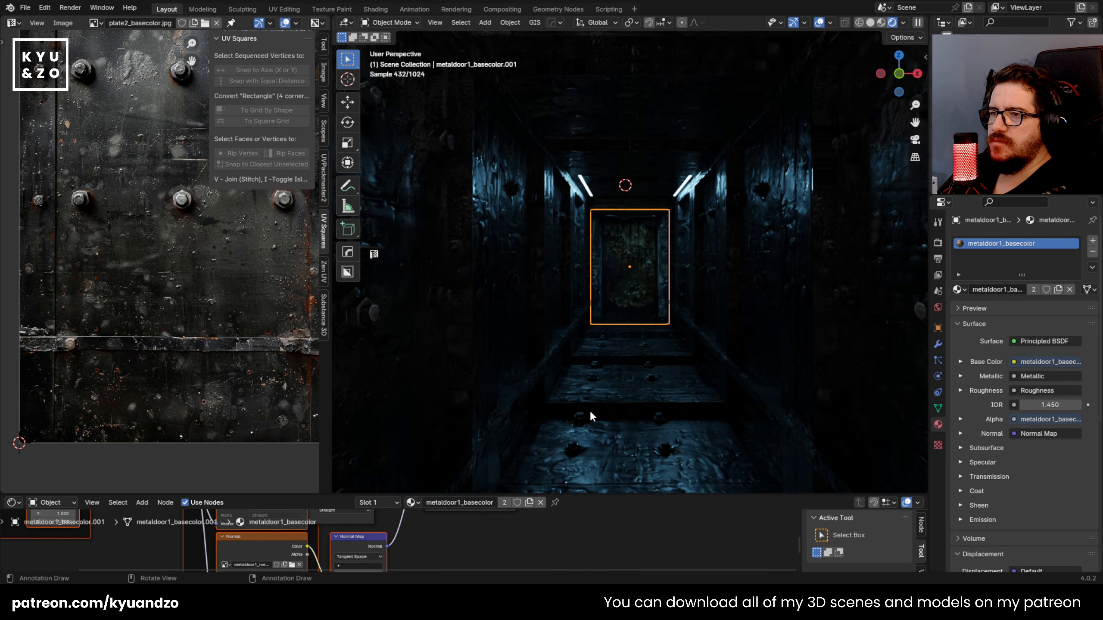
pyautogui.click(584, 183)
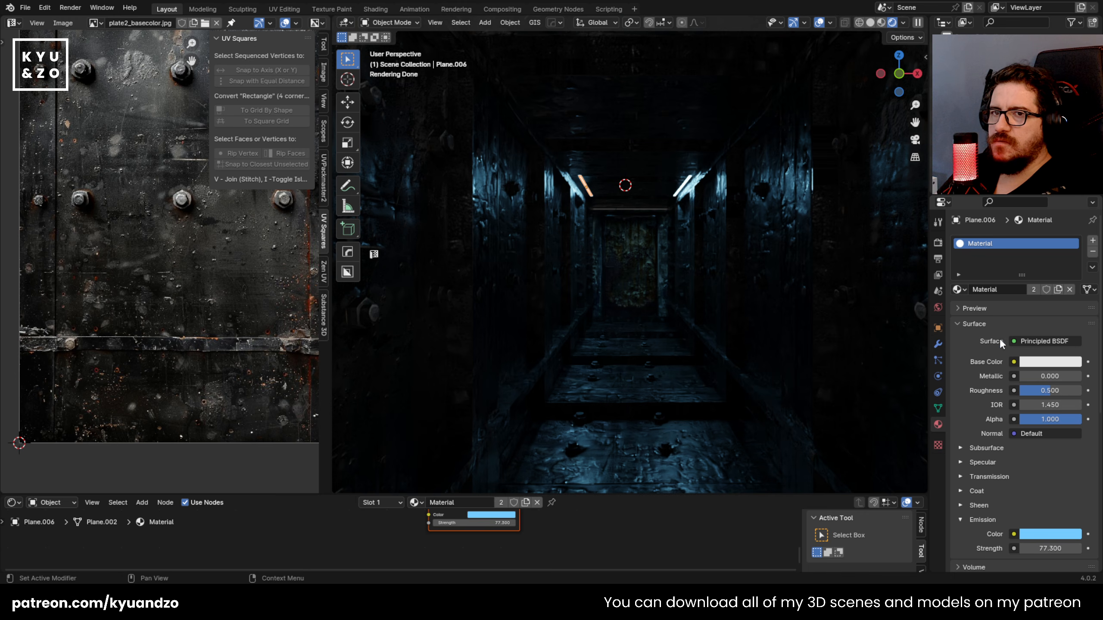
pyautogui.click(1045, 537)
pyautogui.moveTo(1006, 445); pyautogui.dragTo(997, 450)
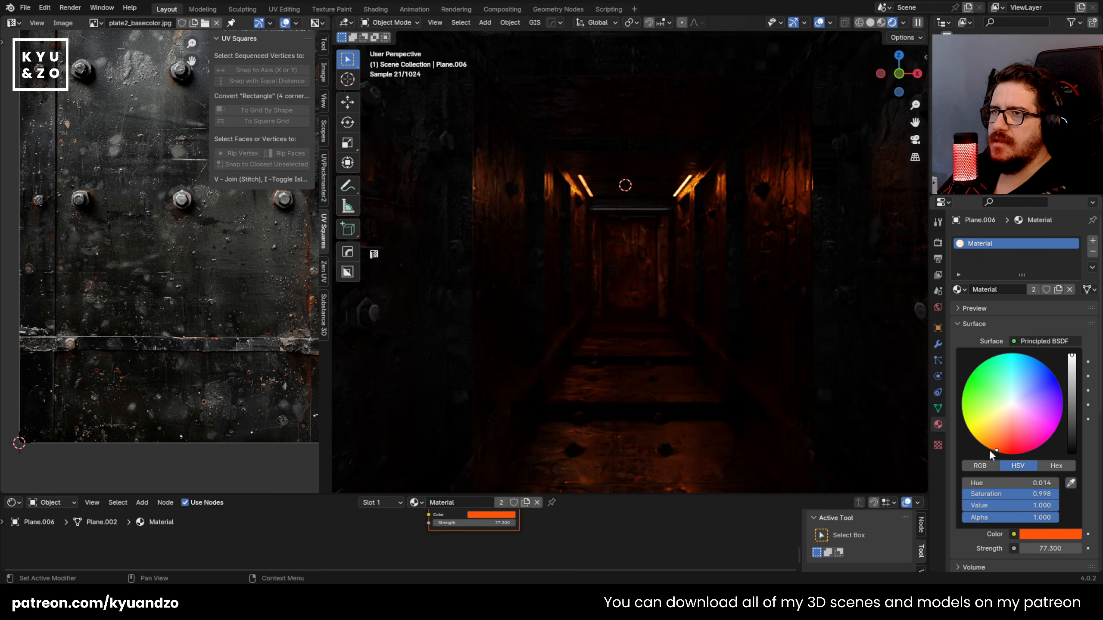
# Step: Rotate the end door ajar about the Z axis and shift it about 0.127 m along X
pyautogui.click(663, 277)
pyautogui.press('r')
pyautogui.press('z')
pyautogui.click(685, 333)
pyautogui.press('g')
pyautogui.press('x')
pyautogui.click(694, 326)
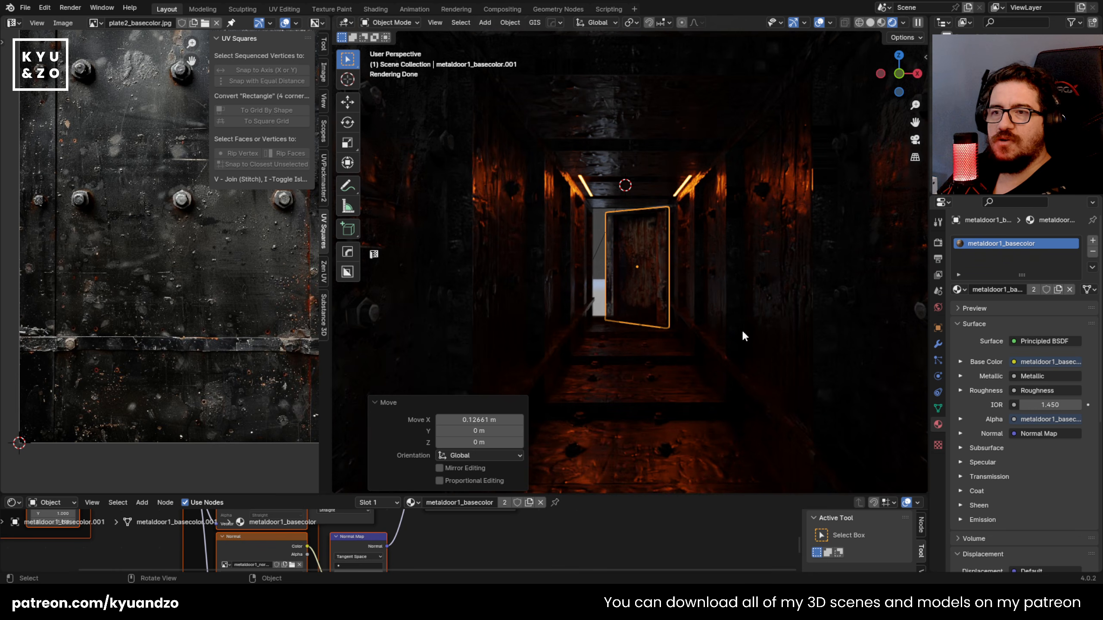
pyautogui.click(655, 407)
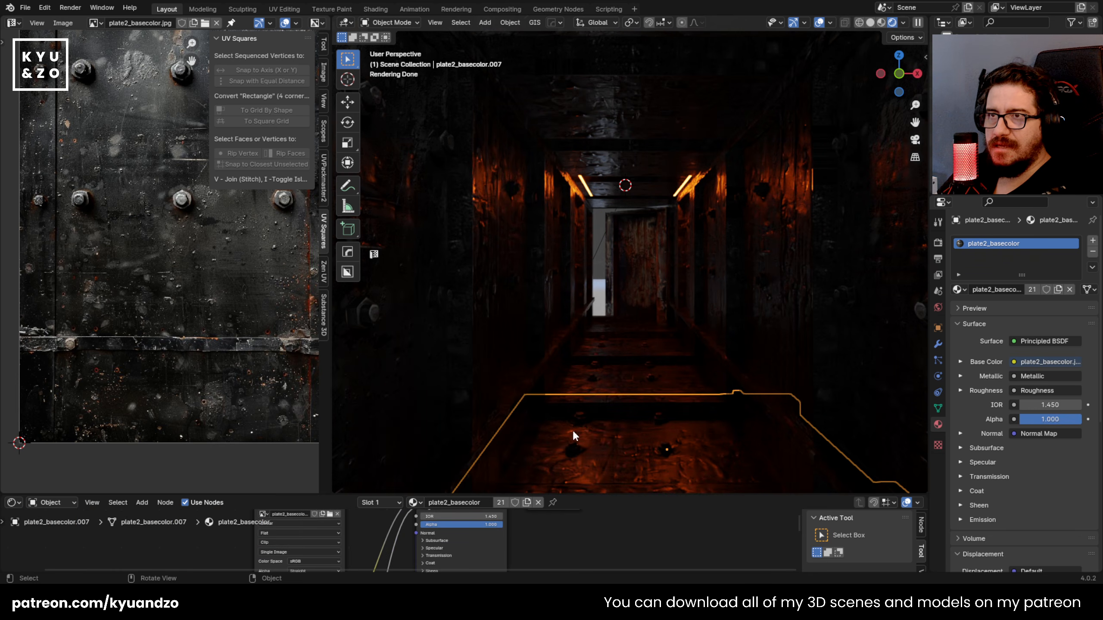
pyautogui.keyDown('shift'); pyautogui.moveTo(782, 191); pyautogui.dragTo(714, 215, button='middle'); pyautogui.keyUp('shift')
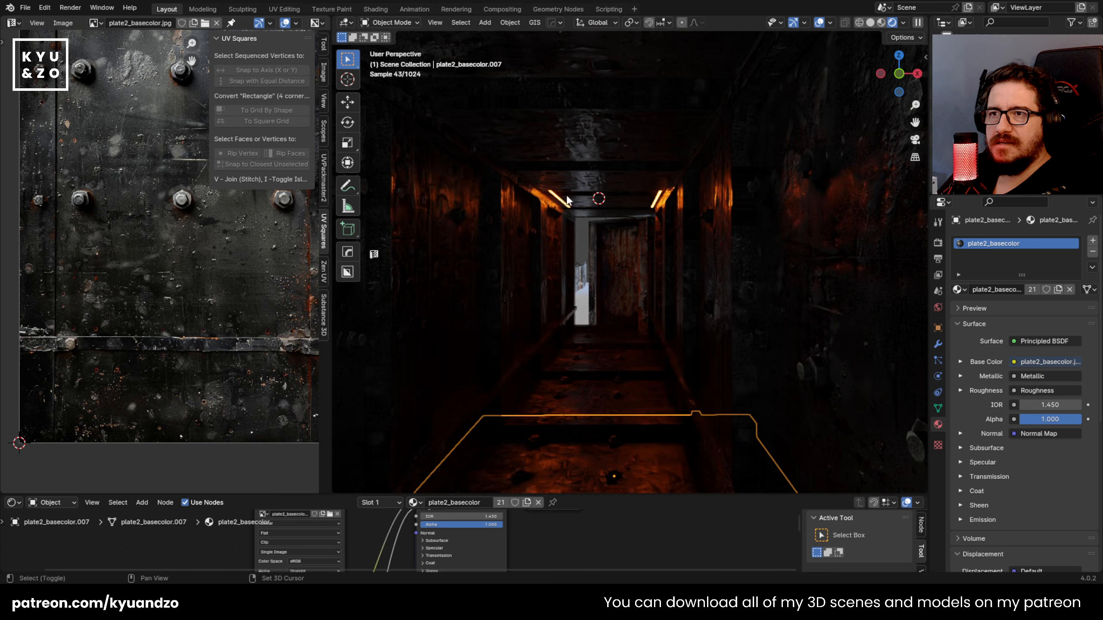
pyautogui.keyDown('shift'); pyautogui.moveTo(561, 201); pyautogui.dragTo(579, 199, button='middle'); pyautogui.keyUp('shift')
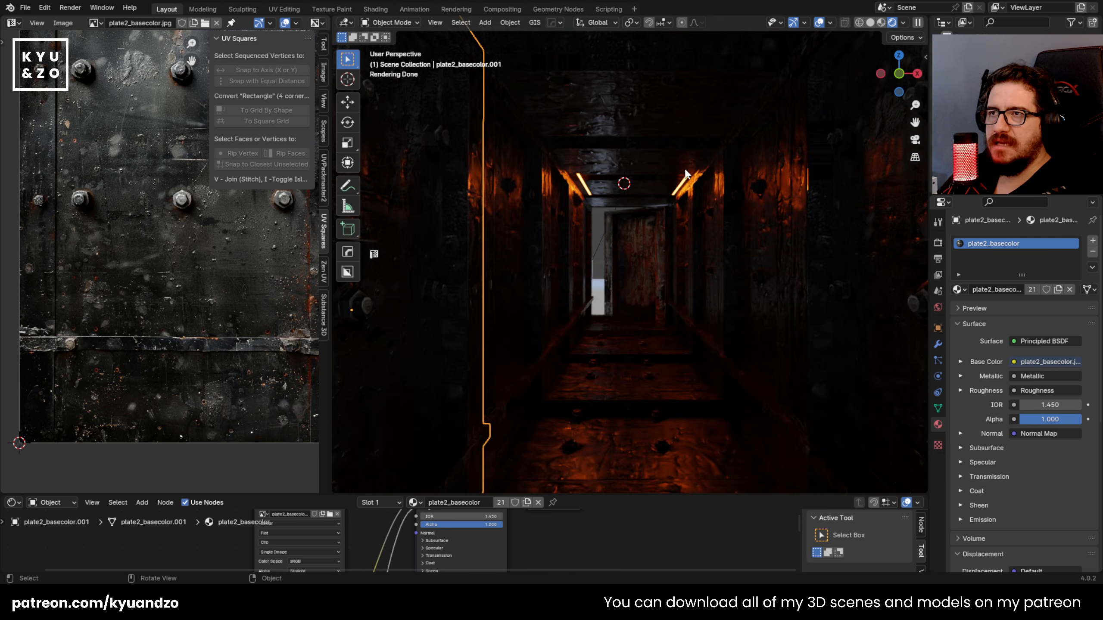
# Step: Adjust the open door's rotation about Z and move it about 0.388 m along Y
pyautogui.click(652, 339)
pyautogui.press('r')
pyautogui.press('z')
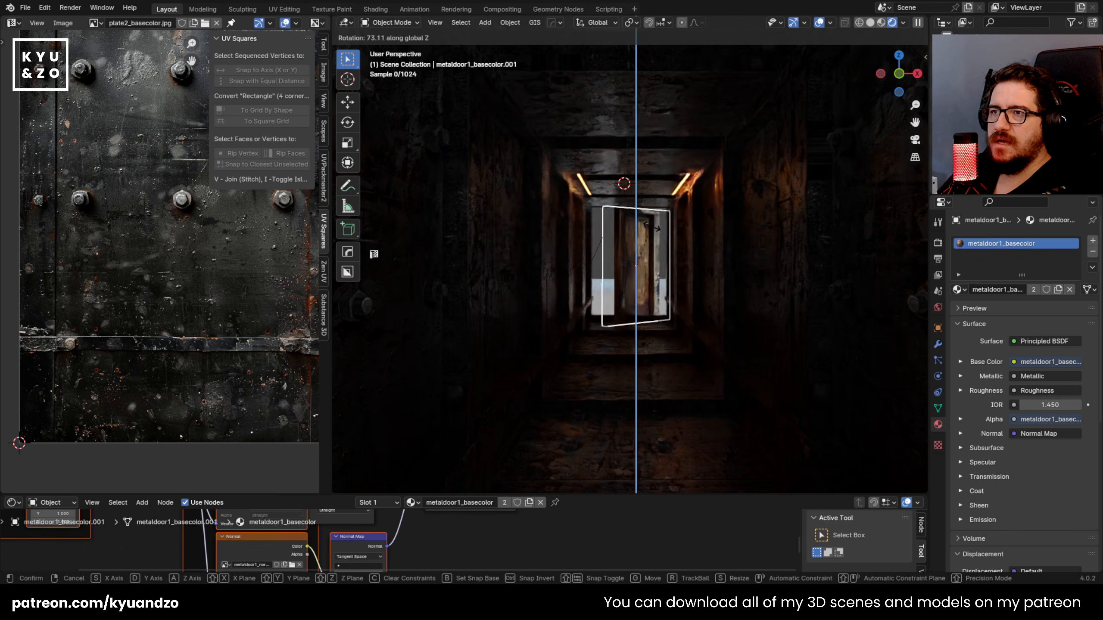
pyautogui.click(690, 260)
pyautogui.press('g')
pyautogui.press('y')
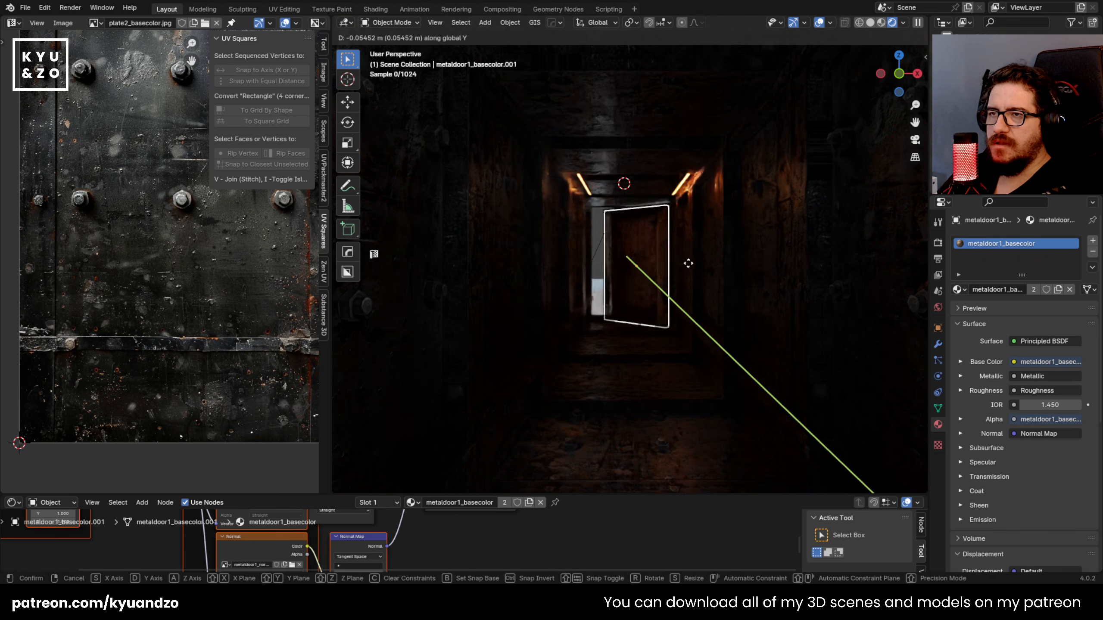
pyautogui.click(697, 280)
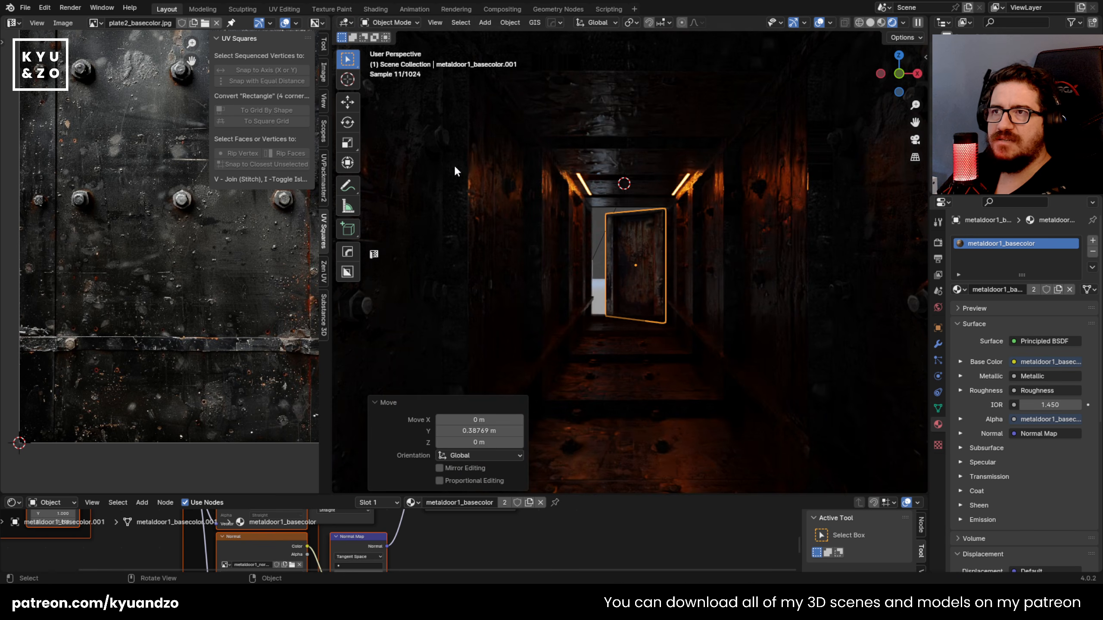
pyautogui.scroll(-5, 620, 281)
pyautogui.scroll(5, 621, 283)
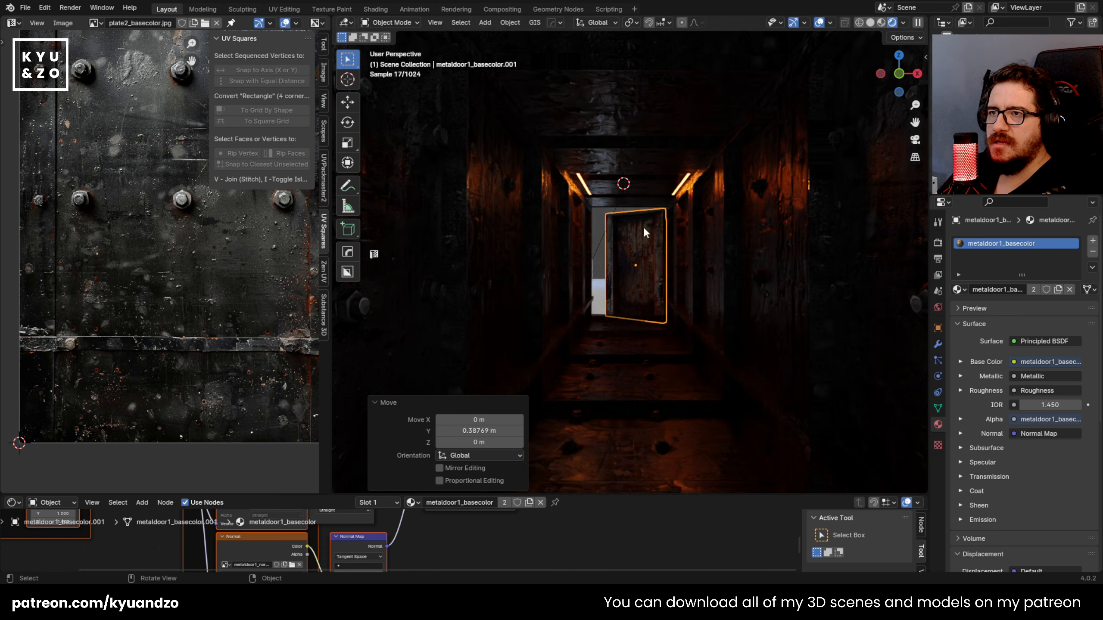
pyautogui.hotkey('shift', 'd')
pyautogui.press('x')
pyautogui.click(628, 365)
pyautogui.press('Delete')
# Step: Duplicate the open door, bring the copy forward in the corridor and rotate it 44.4° about Z
pyautogui.click(652, 275)
pyautogui.hotkey('shift', 'd')
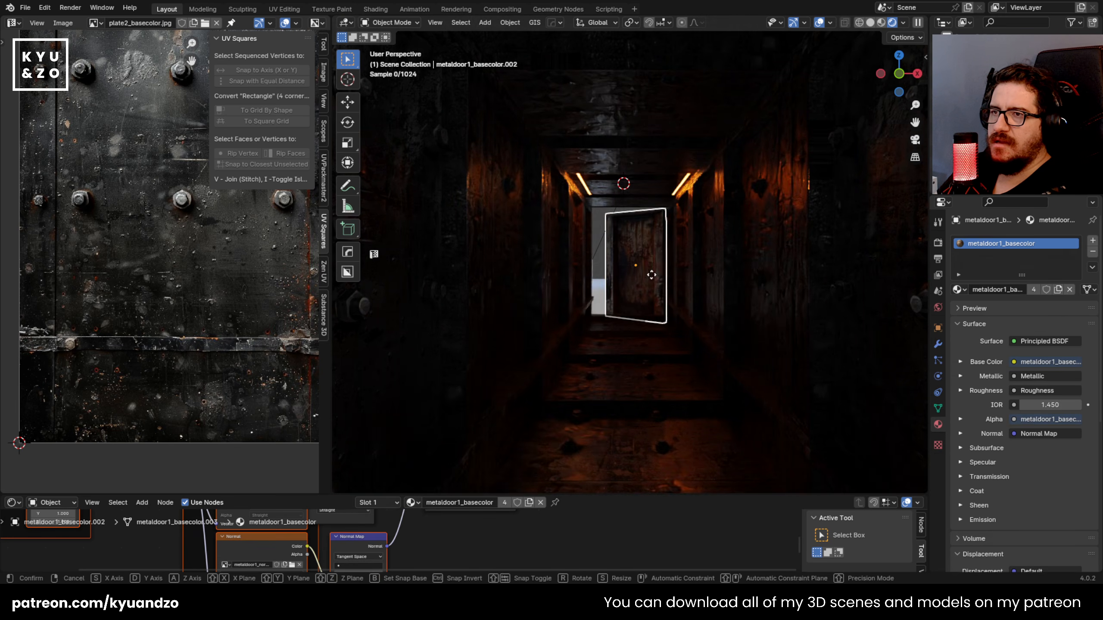
pyautogui.press('s')
pyautogui.press('d')
pyautogui.click(705, 239)
pyautogui.press('r')
pyautogui.press('z')
pyautogui.press('Return')
# Step: Lay the door copy flat by rotating it -85° about its local X axis and lower it about 0.65 m
pyautogui.press('r')
pyautogui.press('x')
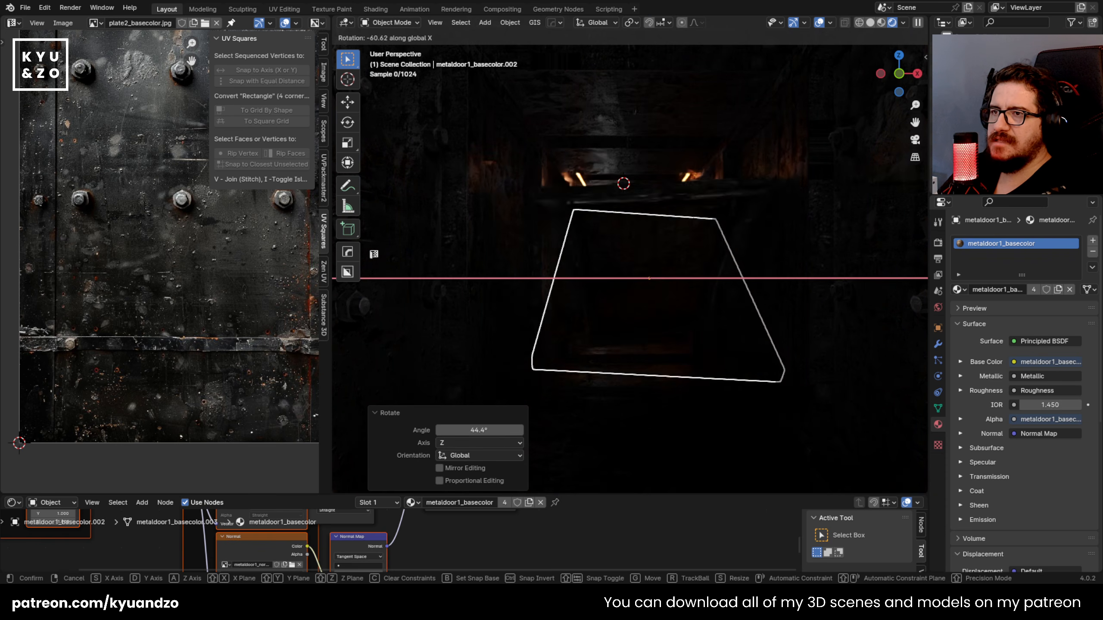
pyautogui.press('y')
pyautogui.press('y')
pyautogui.press('x')
pyautogui.press('x')
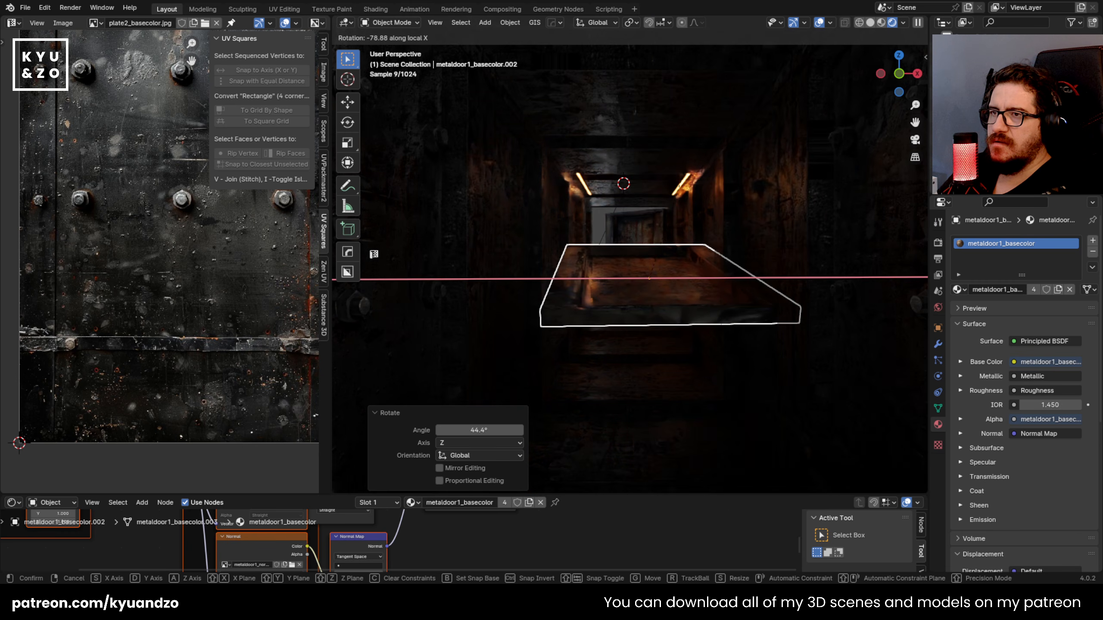
pyautogui.press('Return')
pyautogui.press('g')
pyautogui.press('z')
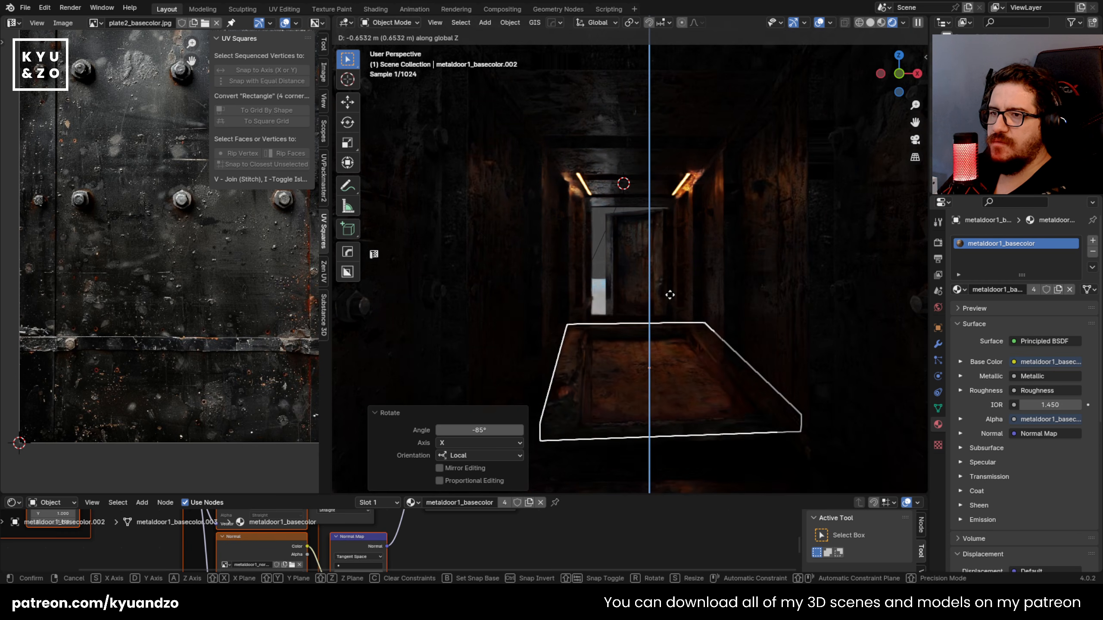
pyautogui.press('Return')
# Step: Rotate the flat door -3.3° about Z and -6.8° about X, and lower it about 0.23 m more
pyautogui.press('r')
pyautogui.press('z')
pyautogui.press('x')
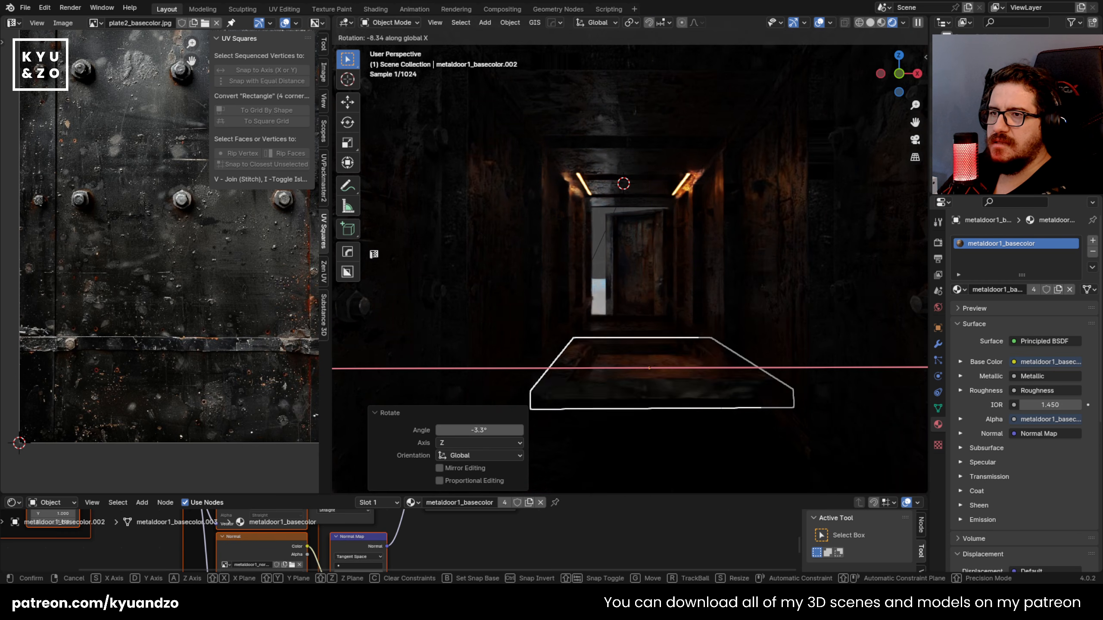
pyautogui.press('Return')
pyautogui.press('g')
pyautogui.press('z')
pyautogui.press('s')
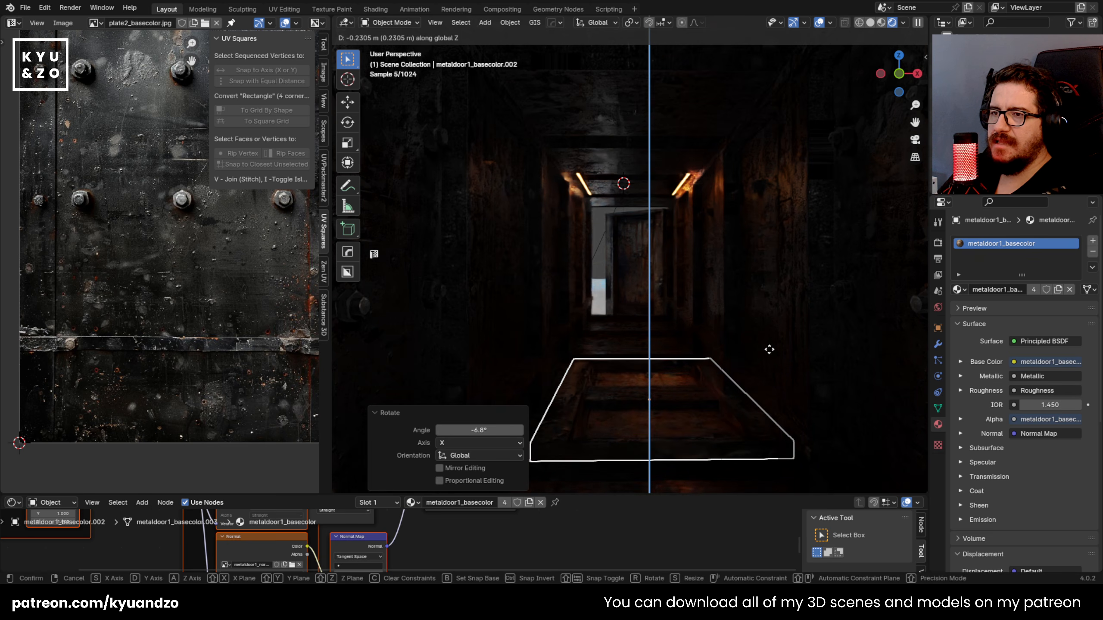
pyautogui.press('Return')
# Step: Refine the flat door's horizontal position and Z rotation so it lies across the corridor floor in the foreground
pyautogui.press('g')
pyautogui.press('y')
pyautogui.press('x')
pyautogui.press('Return')
pyautogui.press('r')
pyautogui.press('z')
pyautogui.click(811, 337)
pyautogui.press('g')
pyautogui.press('y')
pyautogui.press('x')
pyautogui.click(817, 340)
pyautogui.click(722, 389)
pyautogui.click(688, 428)
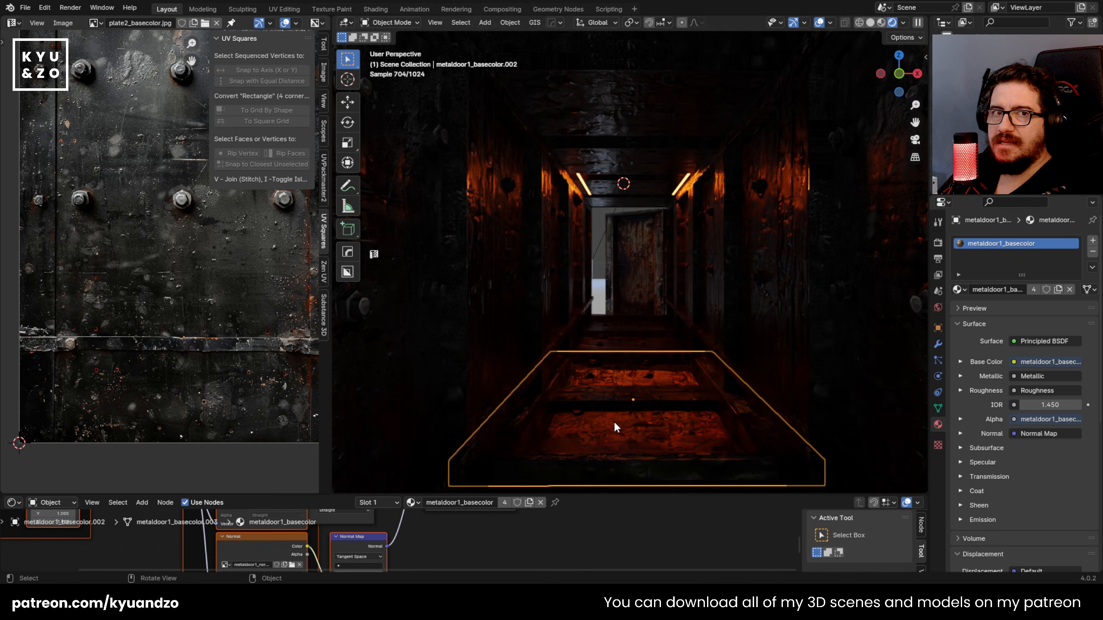
pyautogui.click(641, 301)
pyautogui.press('g')
pyautogui.rightClick(635, 289)
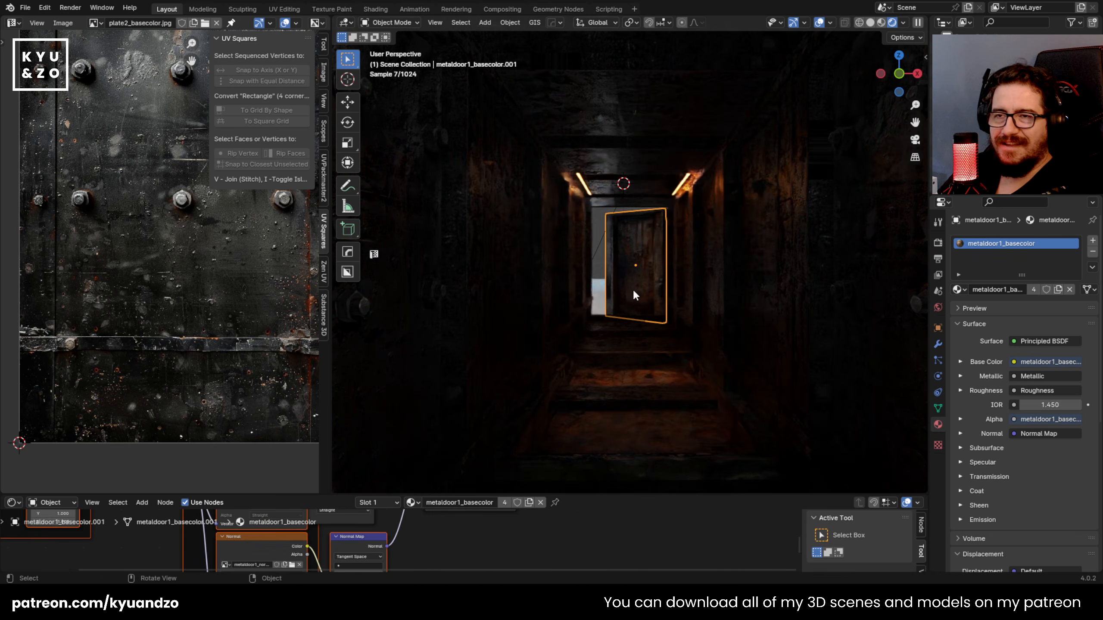
pyautogui.click(641, 384)
pyautogui.click(631, 430)
pyautogui.hotkey('shift', 'd')
pyautogui.press('x')
pyautogui.press('d')
pyautogui.rightClick(654, 354)
pyautogui.press('Delete')
pyautogui.click(664, 417)
pyautogui.hotkey('shift', 'd')
pyautogui.press('a')
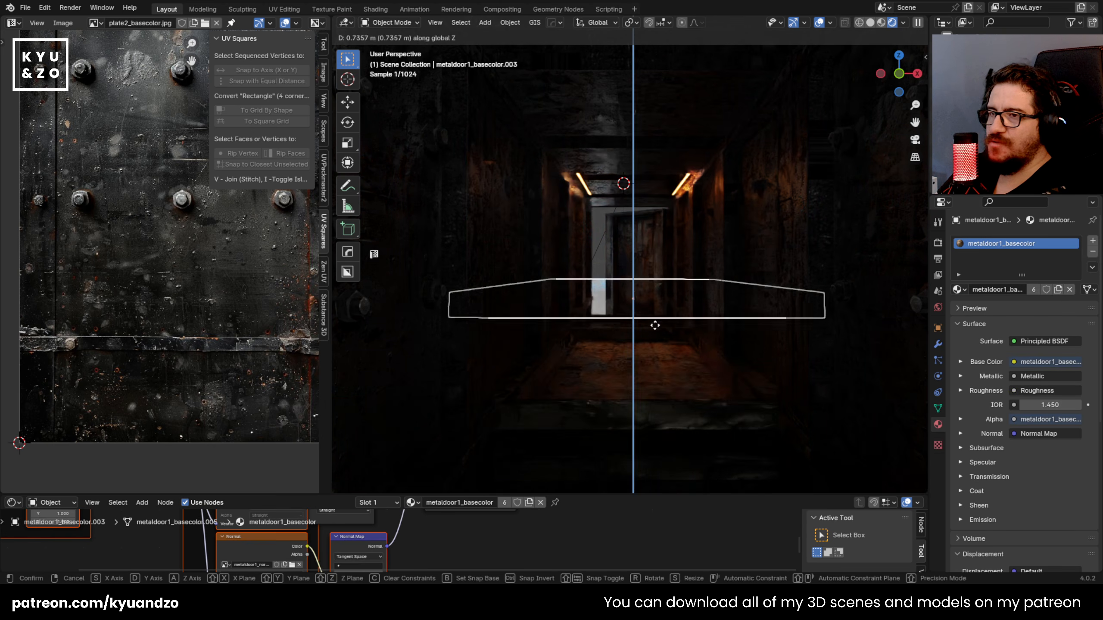
pyautogui.click(655, 309)
pyautogui.press('s')
pyautogui.click(669, 287)
pyautogui.press('s')
pyautogui.click(690, 286)
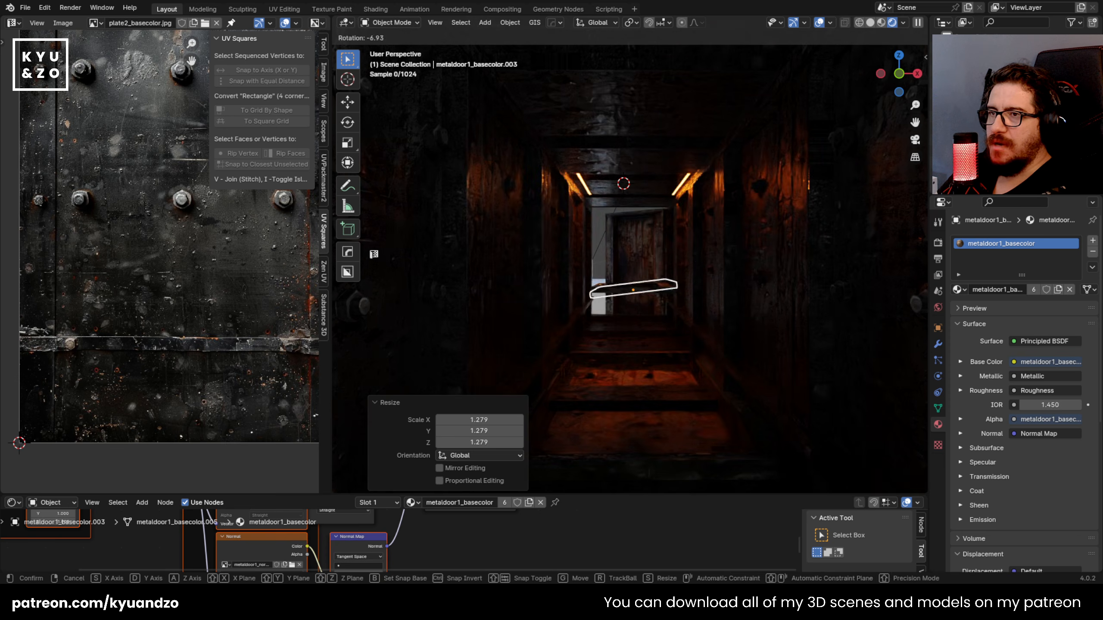
pyautogui.press('r')
pyautogui.press('x')
pyautogui.press('y')
pyautogui.rightClick(610, 223)
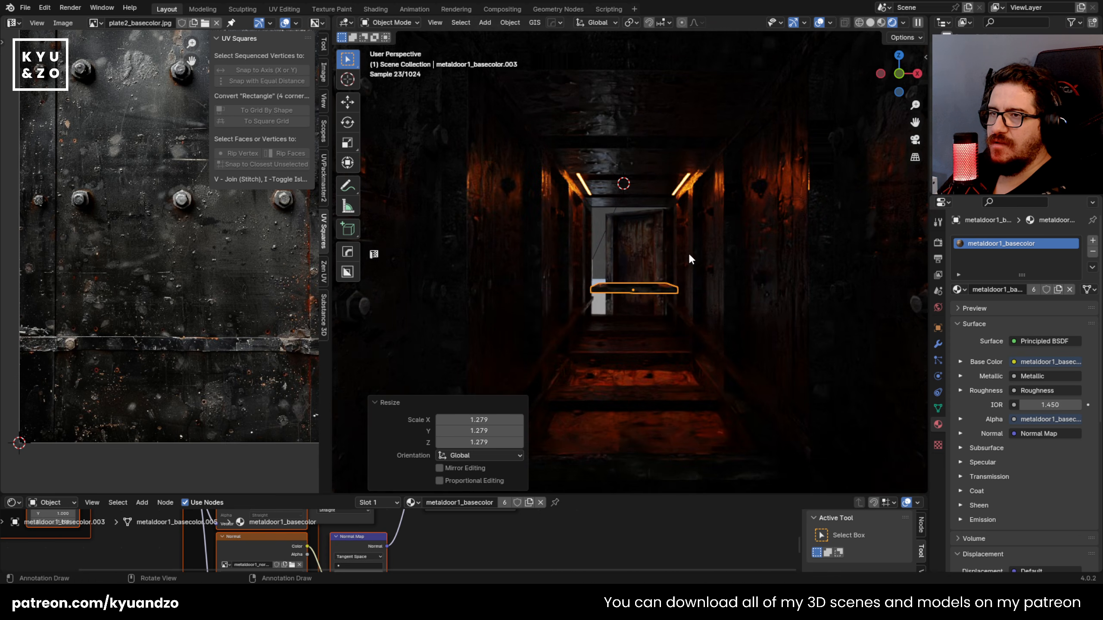
pyautogui.press('r')
pyautogui.press('x')
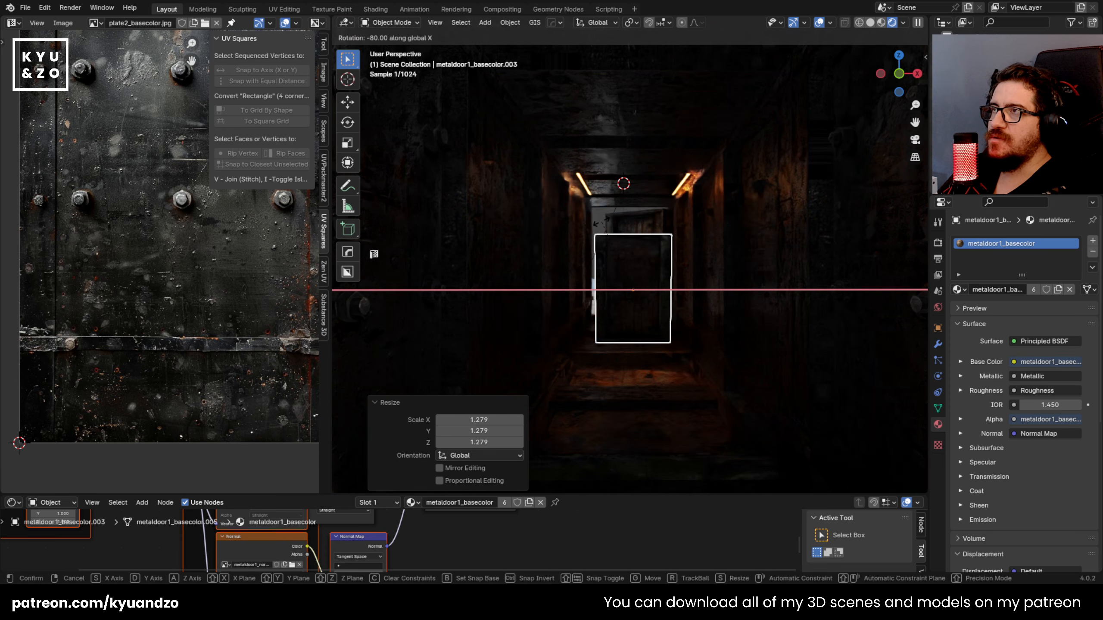
pyautogui.click(691, 284)
pyautogui.press('x')
pyautogui.click(626, 272)
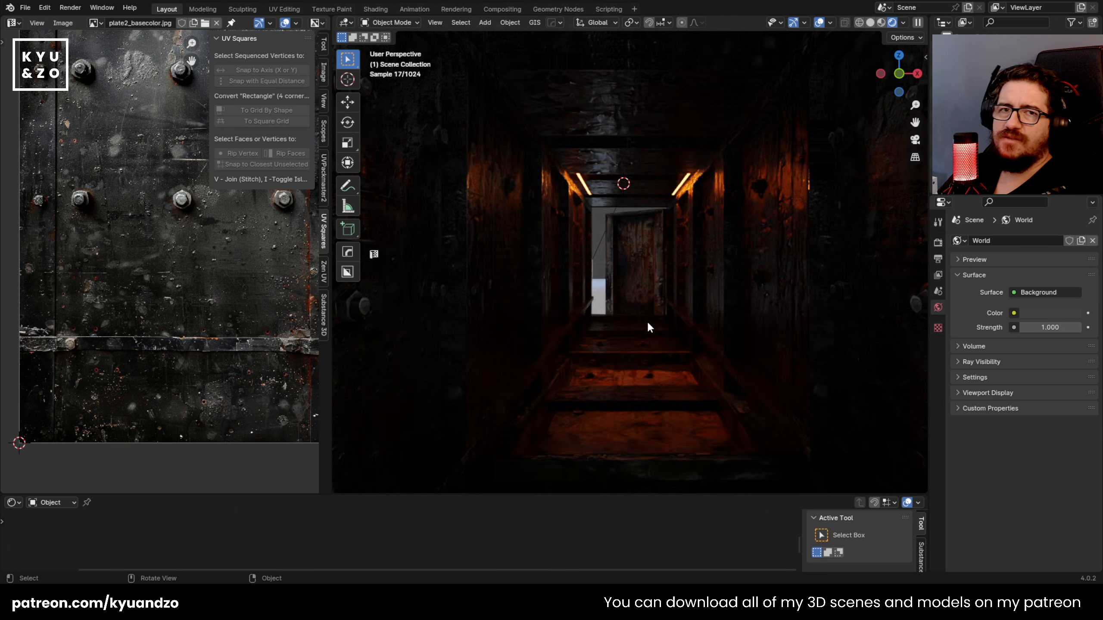
# Step: Open the World shader nodes and set the Background strength to 0
pyautogui.click(675, 194)
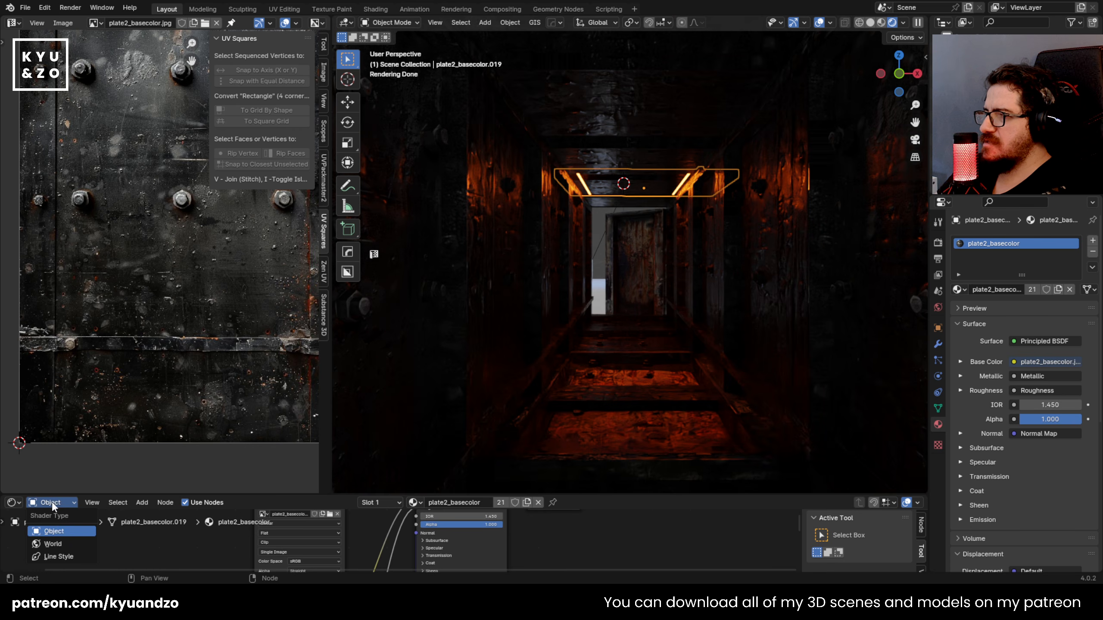
pyautogui.click(53, 544)
pyautogui.moveTo(369, 495); pyautogui.dragTo(413, 316)
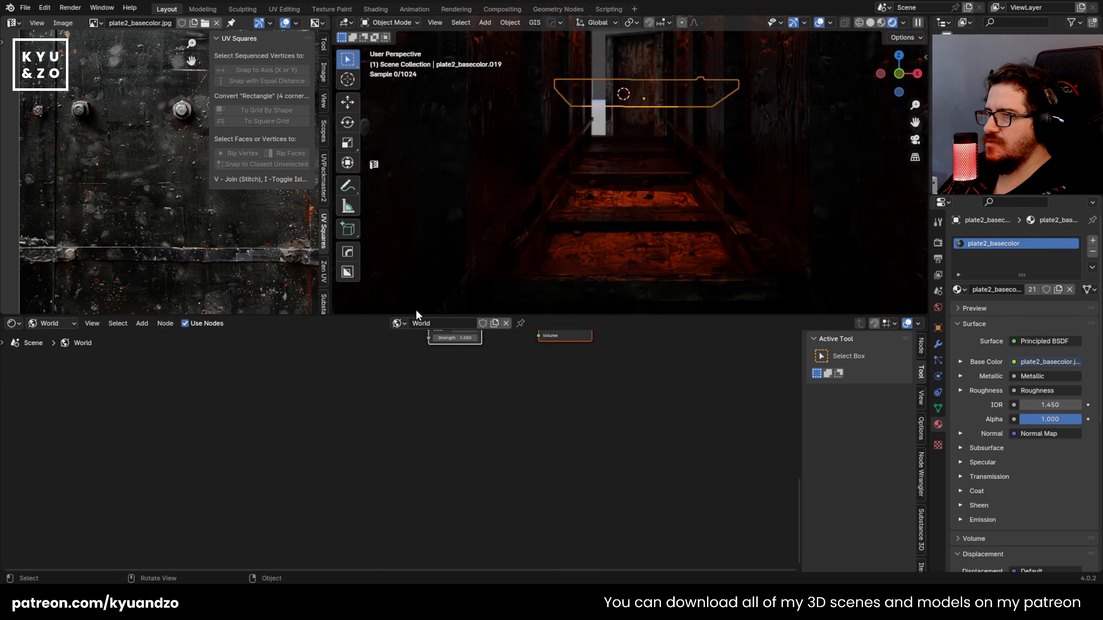
pyautogui.press('Home')
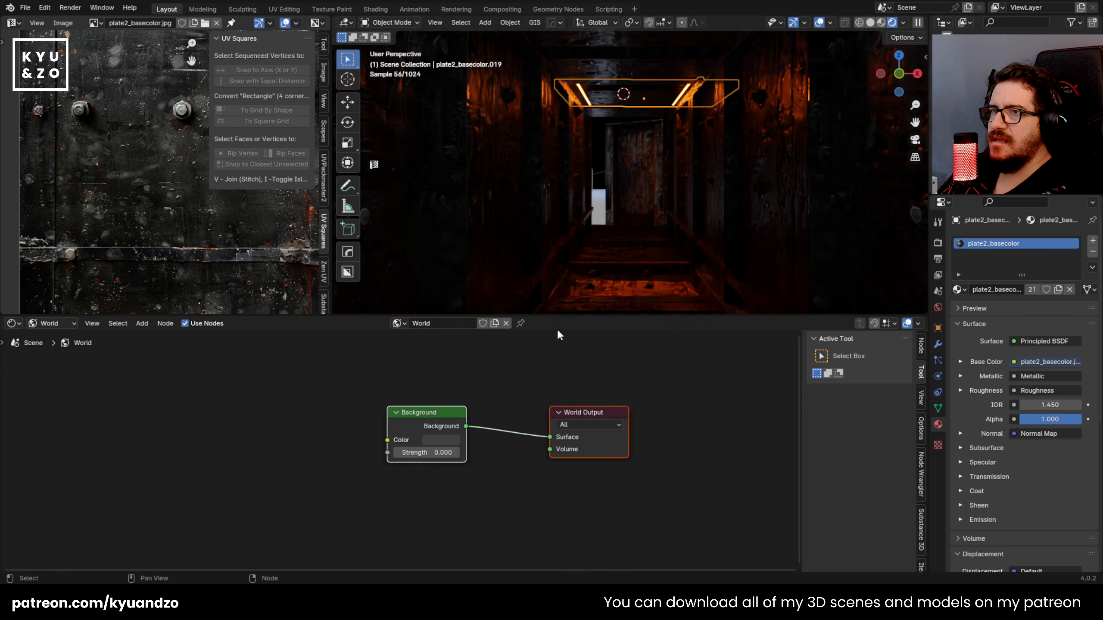
pyautogui.moveTo(568, 316); pyautogui.dragTo(550, 495)
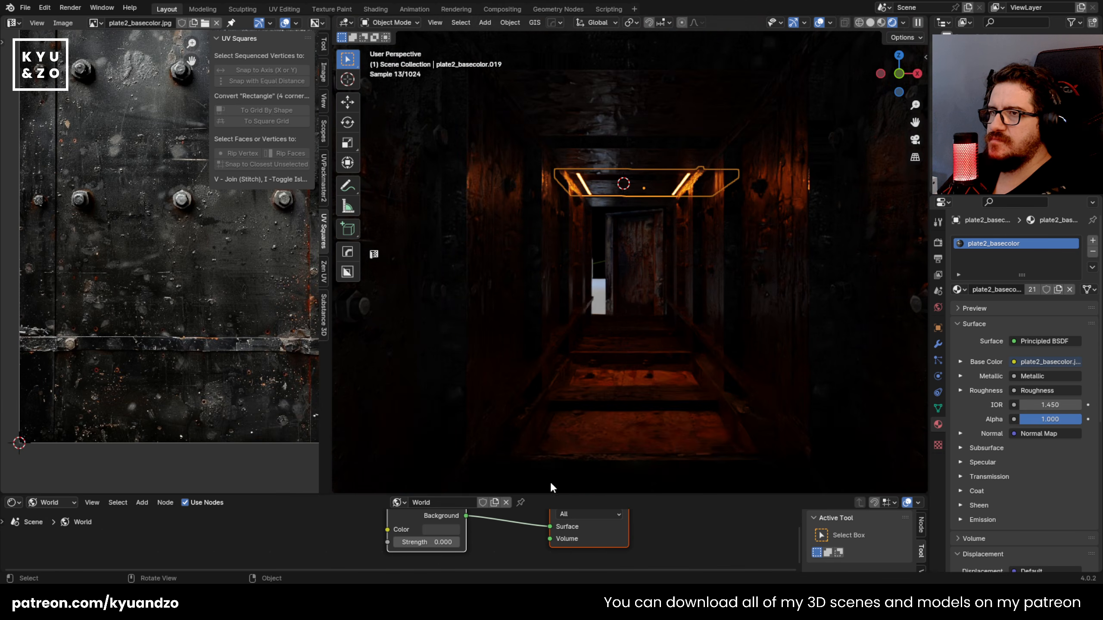
# Step: Search the scene's objects for "sun" and delete the Sun light
pyautogui.click(587, 308)
pyautogui.click(595, 287)
pyautogui.scroll(-6, 595, 285)
pyautogui.moveTo(615, 196); pyautogui.dragTo(606, 228, button='middle')
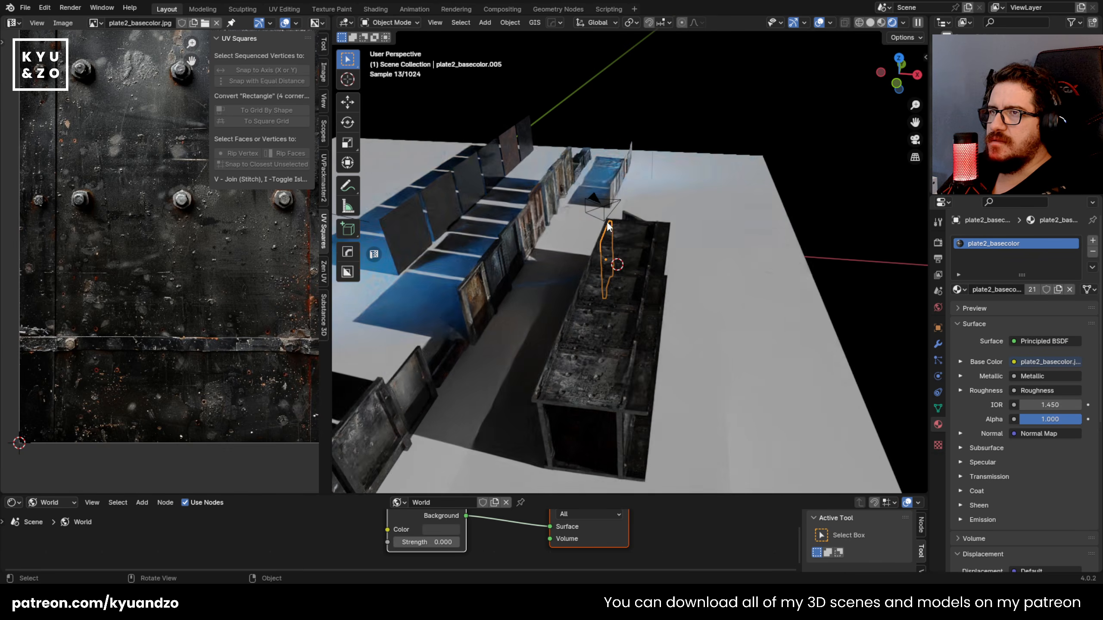
pyautogui.click(652, 146)
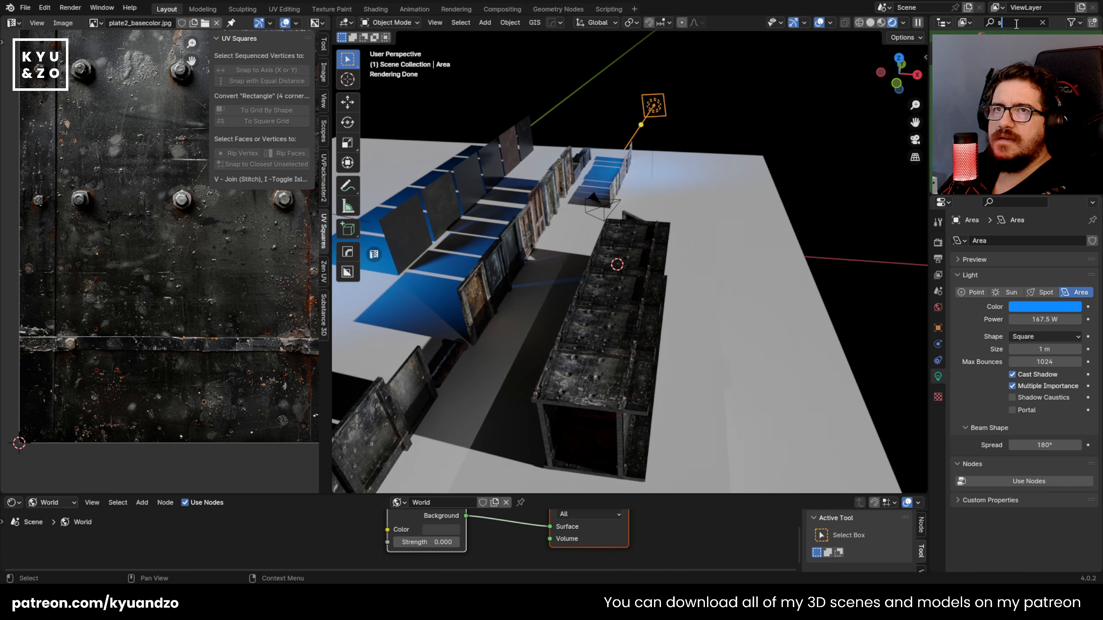
pyautogui.click(973, 47)
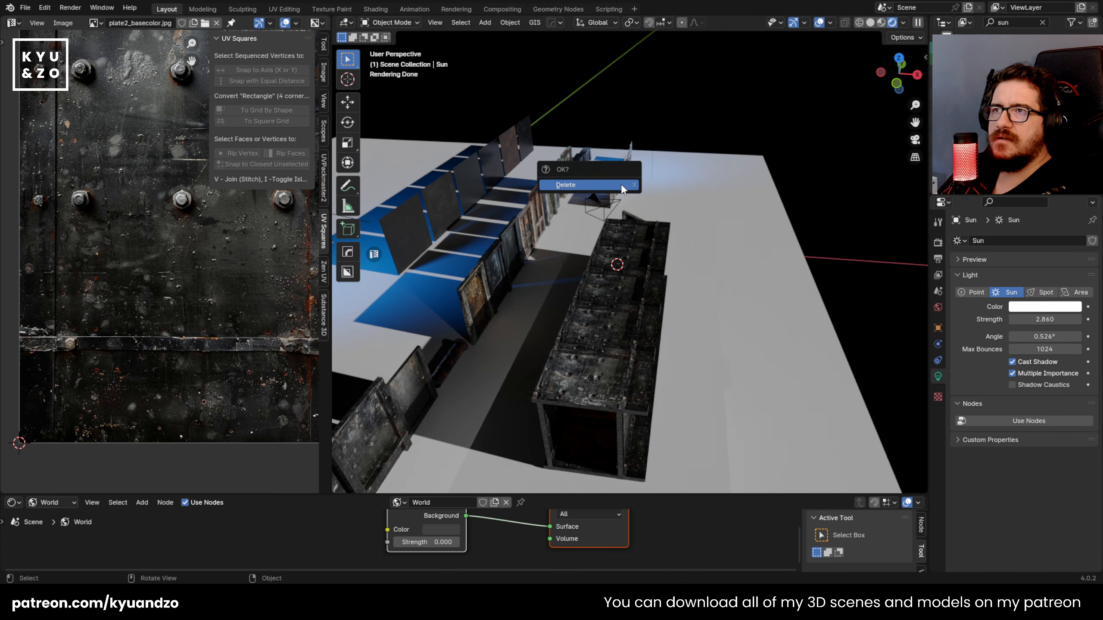
pyautogui.click(622, 186)
# Step: Select the camera, look through it and fly it to the corridor entrance facing the open door
pyautogui.hotkey('shift', '`')
pyautogui.press('w')
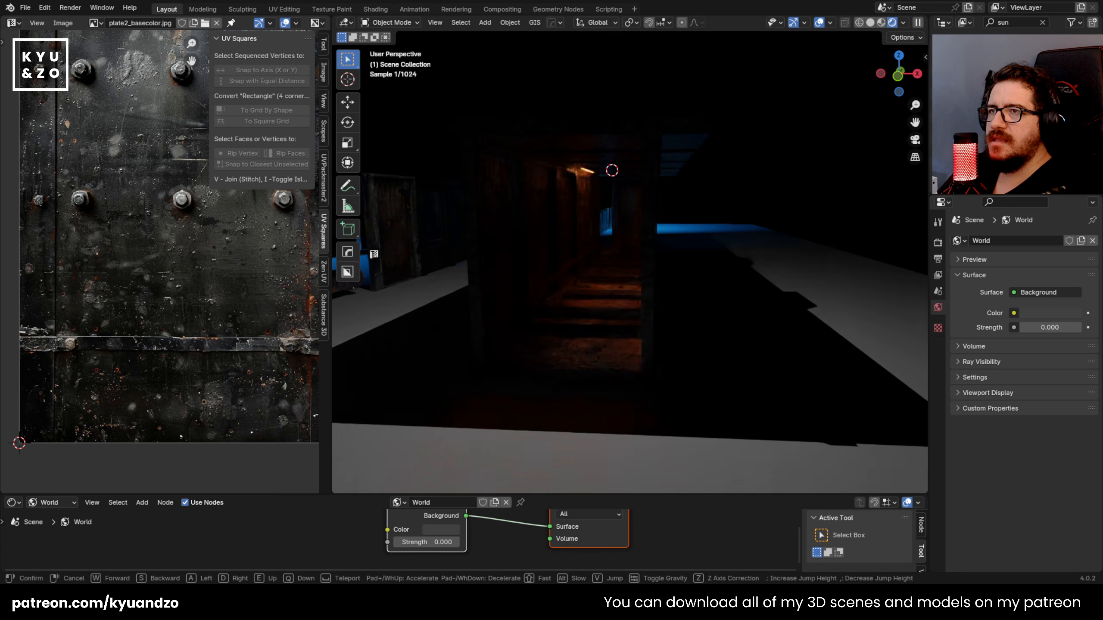
pyautogui.press('w')
pyautogui.press('a')
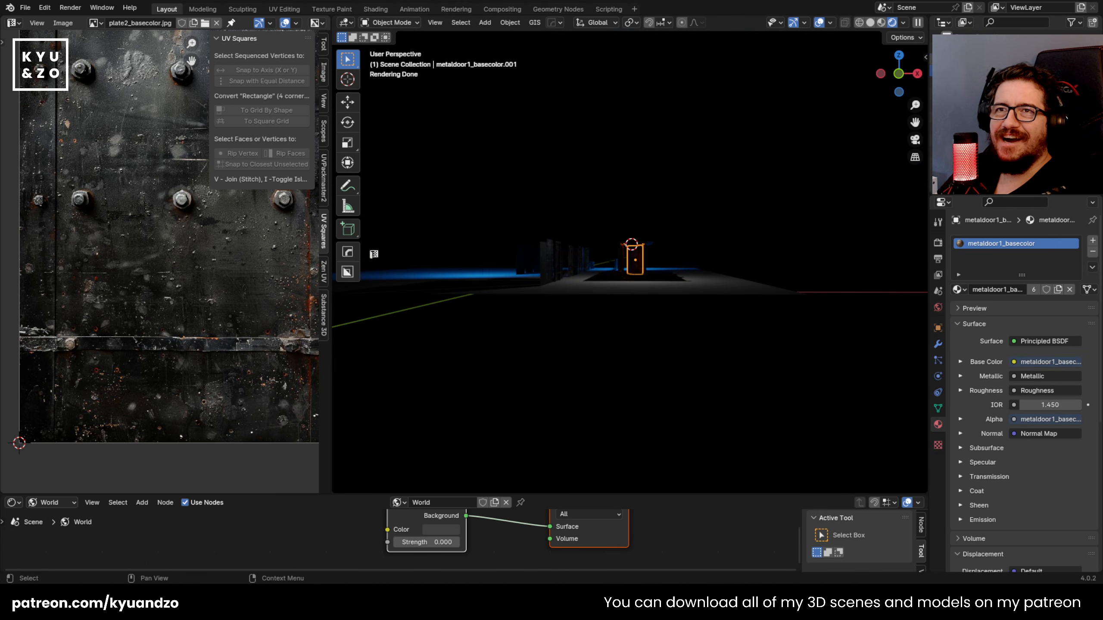
pyautogui.click(968, 113)
pyautogui.press('KP_0')
pyautogui.hotkey('shift', '`')
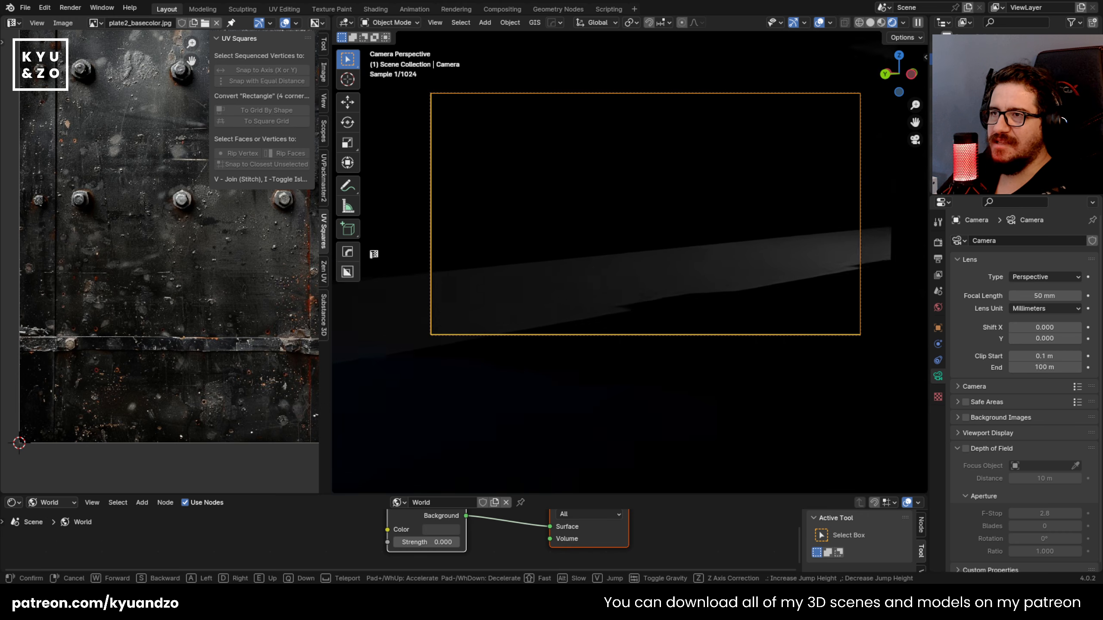
pyautogui.press('w')
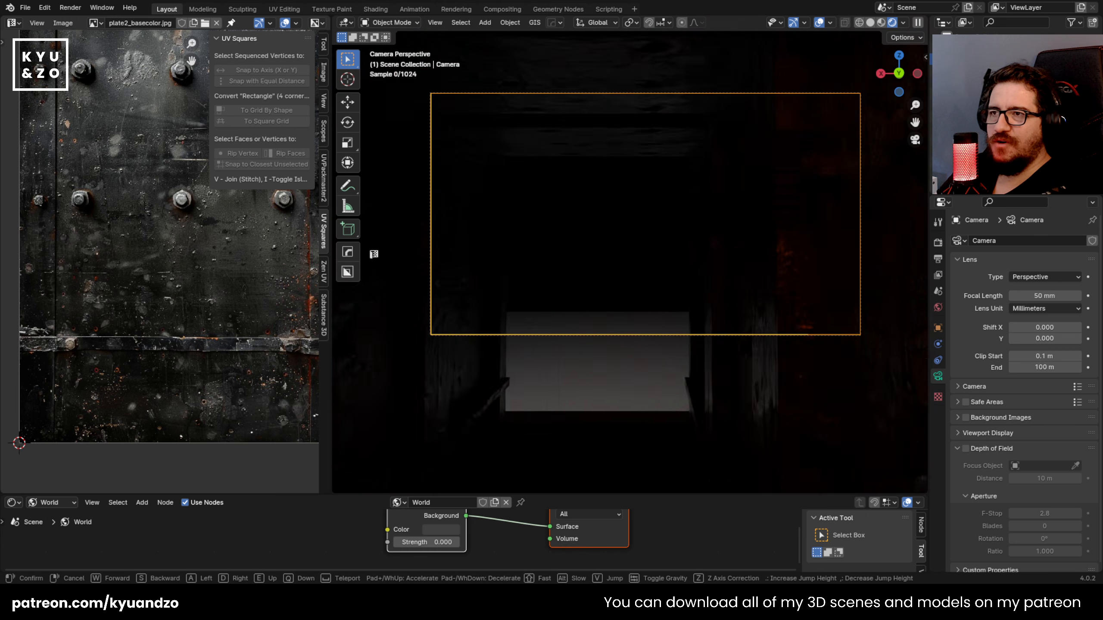
pyautogui.press('w')
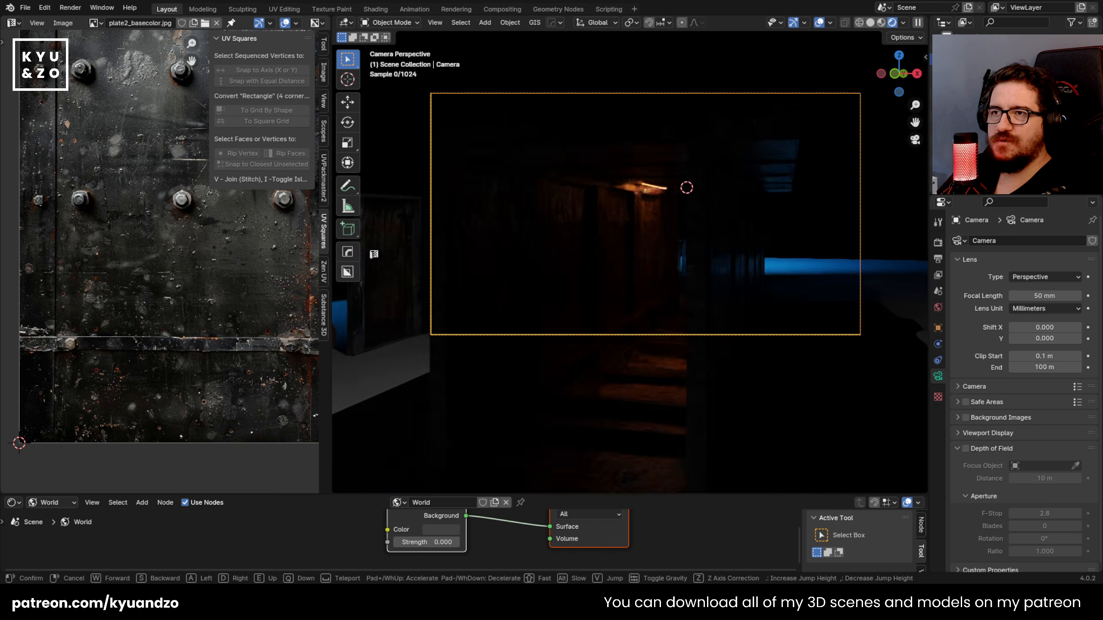
pyautogui.press('a')
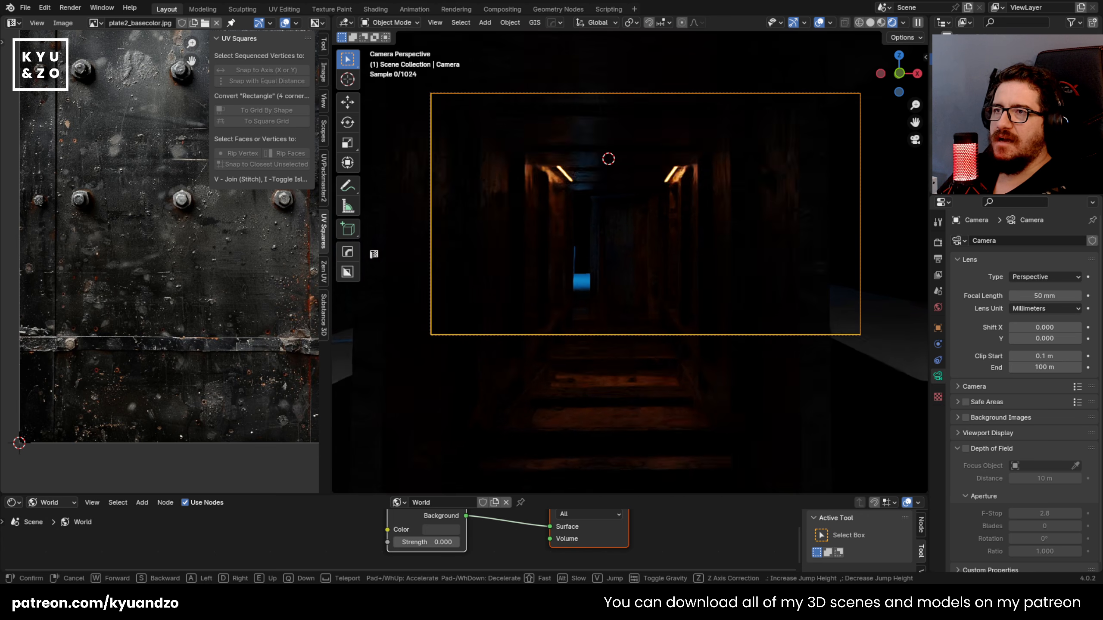
pyautogui.press('q')
pyautogui.click(649, 284)
# Step: Refine the camera's position so the corridor, both light strips and the far door are centred in the frame
pyautogui.scroll(2, 649, 284)
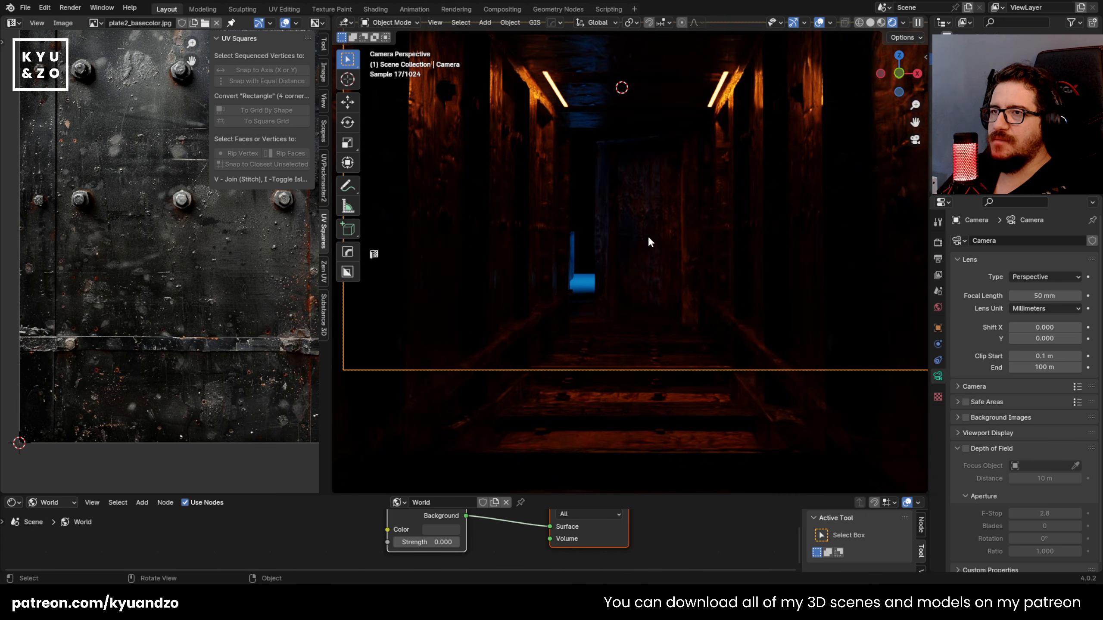
pyautogui.scroll(-2, 620, 308)
pyautogui.hotkey('shift', '`')
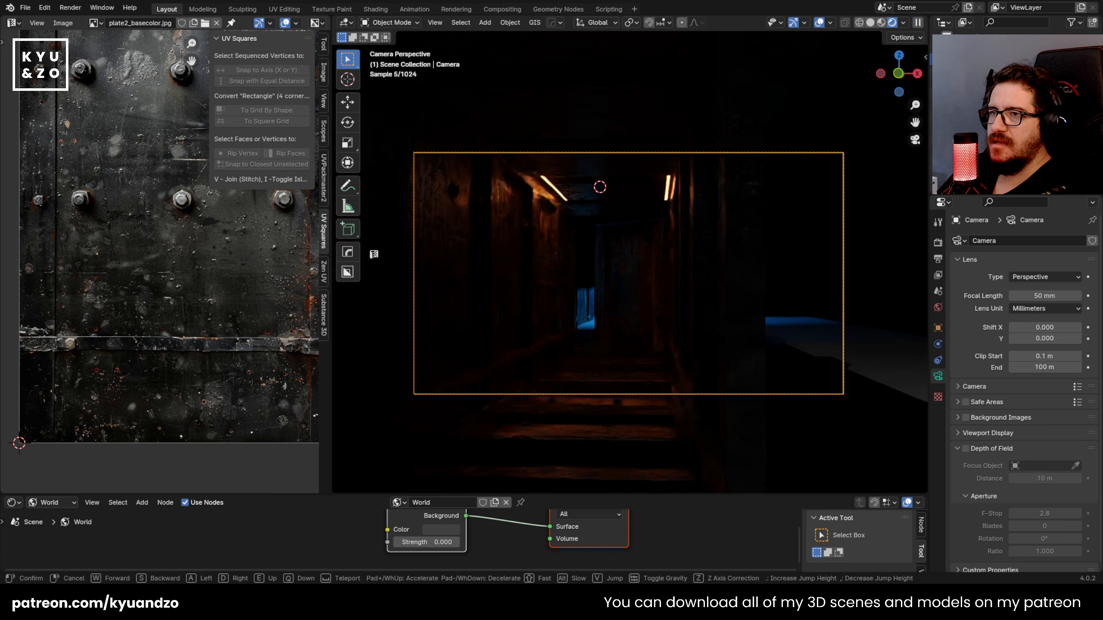
pyautogui.press('a')
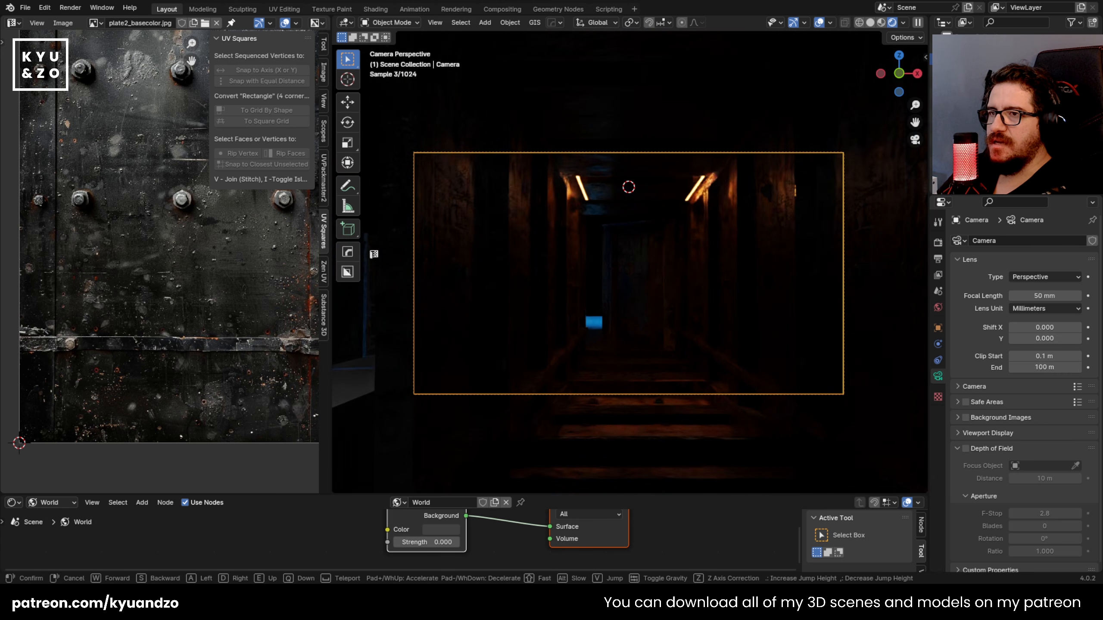
pyautogui.press('q')
pyautogui.press('e')
pyautogui.press('w')
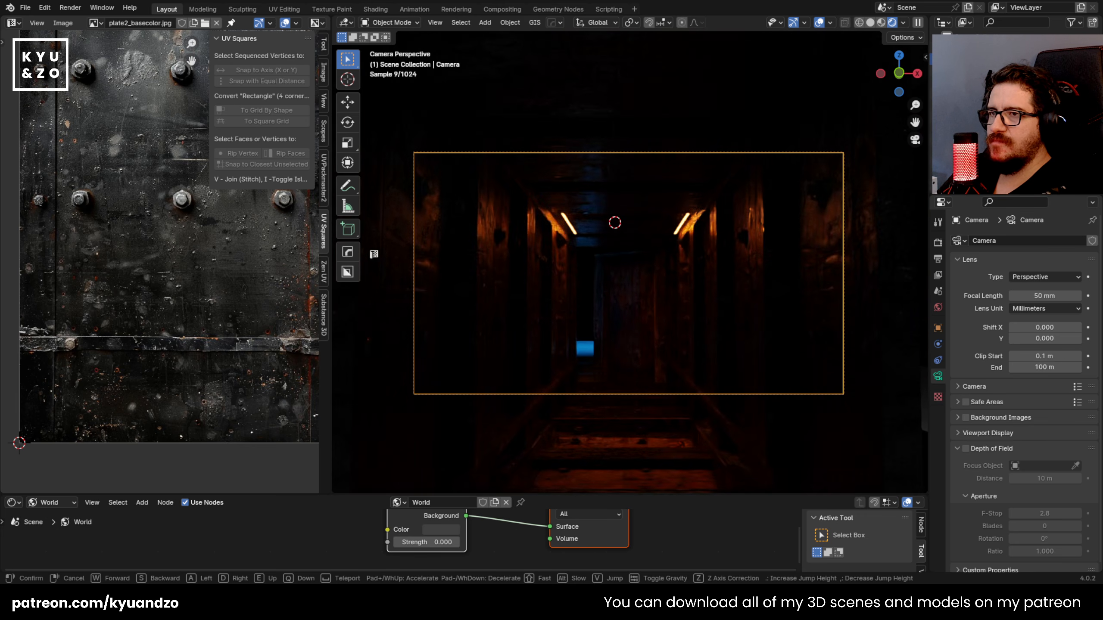
pyautogui.click(613, 311)
pyautogui.scroll(2, 613, 311)
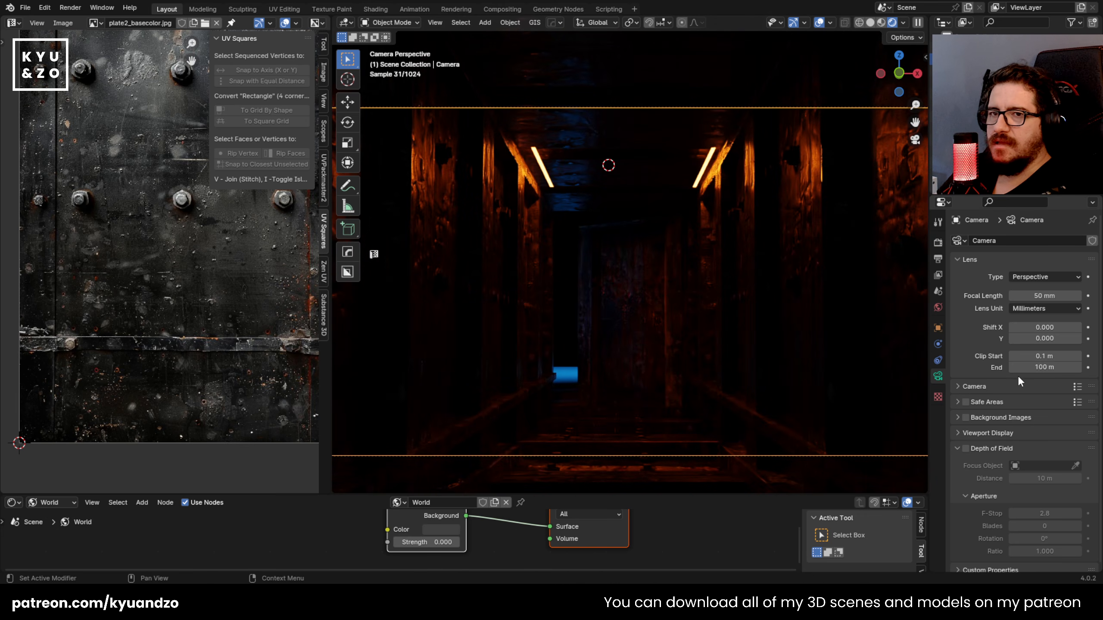
# Step: Enable the camera's depth of field, focus it on the metal door at the corridor's end and set the F-Stop to 1.0
pyautogui.click(966, 448)
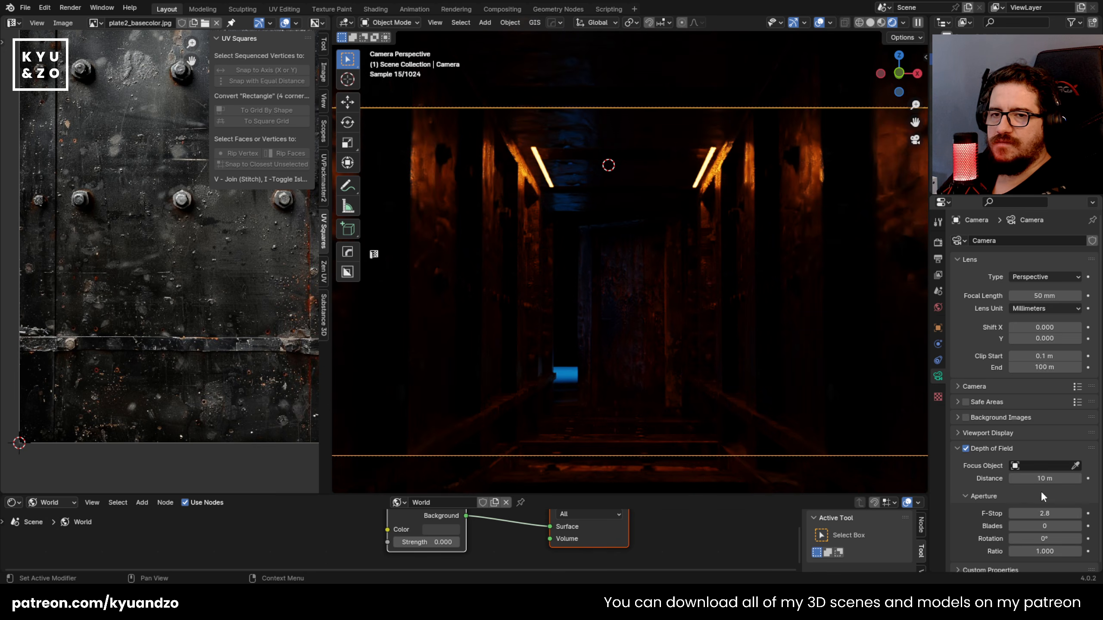
pyautogui.click(628, 292)
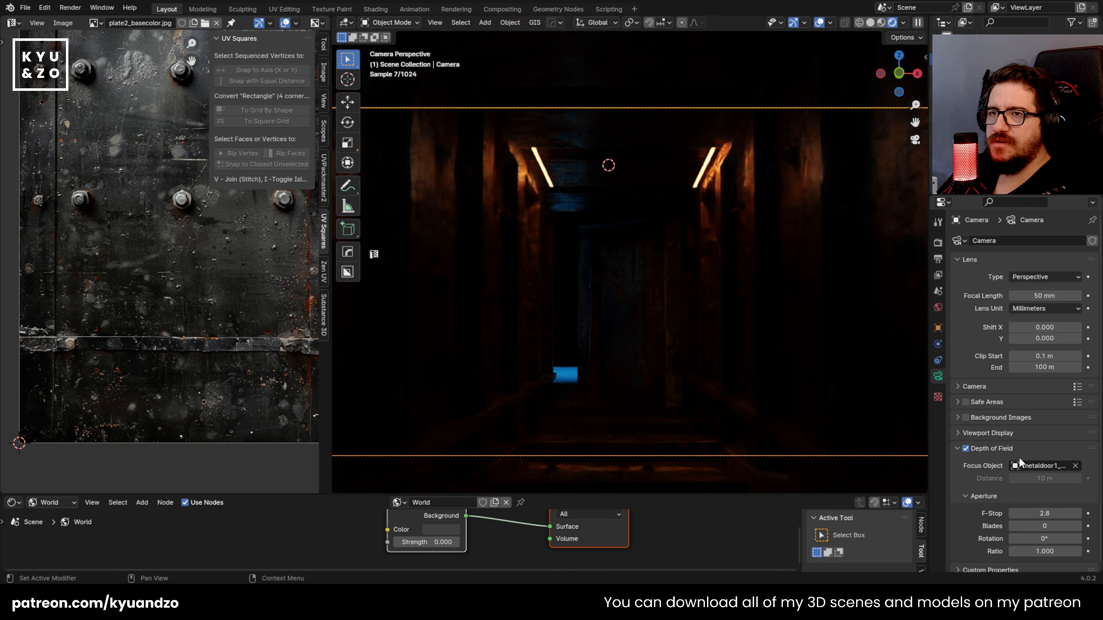
pyautogui.moveTo(1049, 514); pyautogui.dragTo(1034, 514)
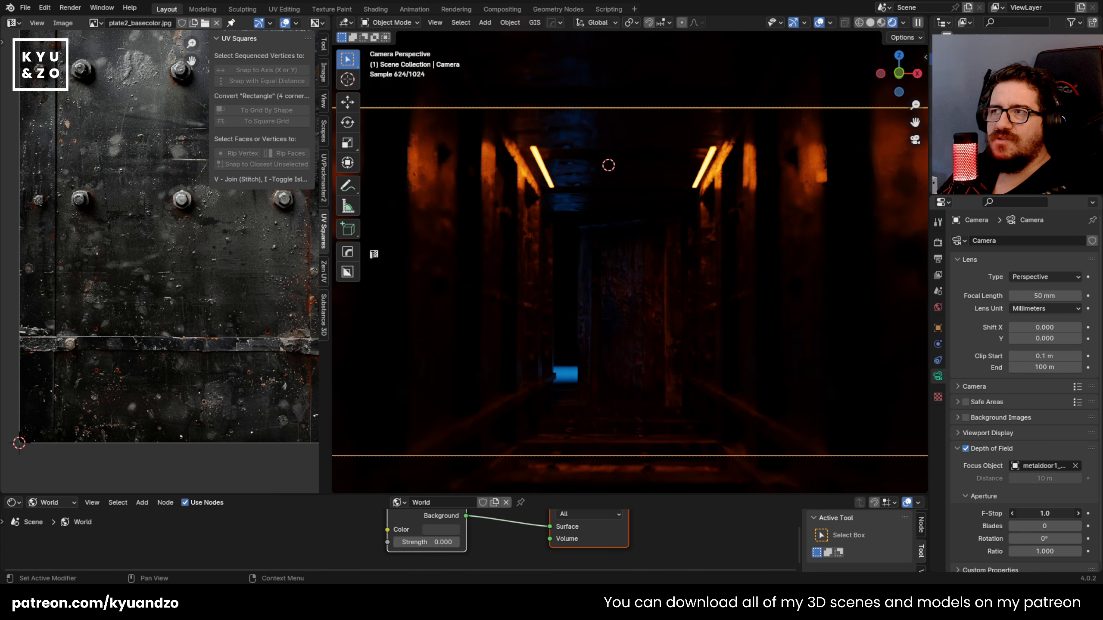
# Step: Examine the depth-of-field blur on the corridor walls and the far door through the camera
pyautogui.scroll(-2, 681, 170)
pyautogui.scroll(2, 542, 213)
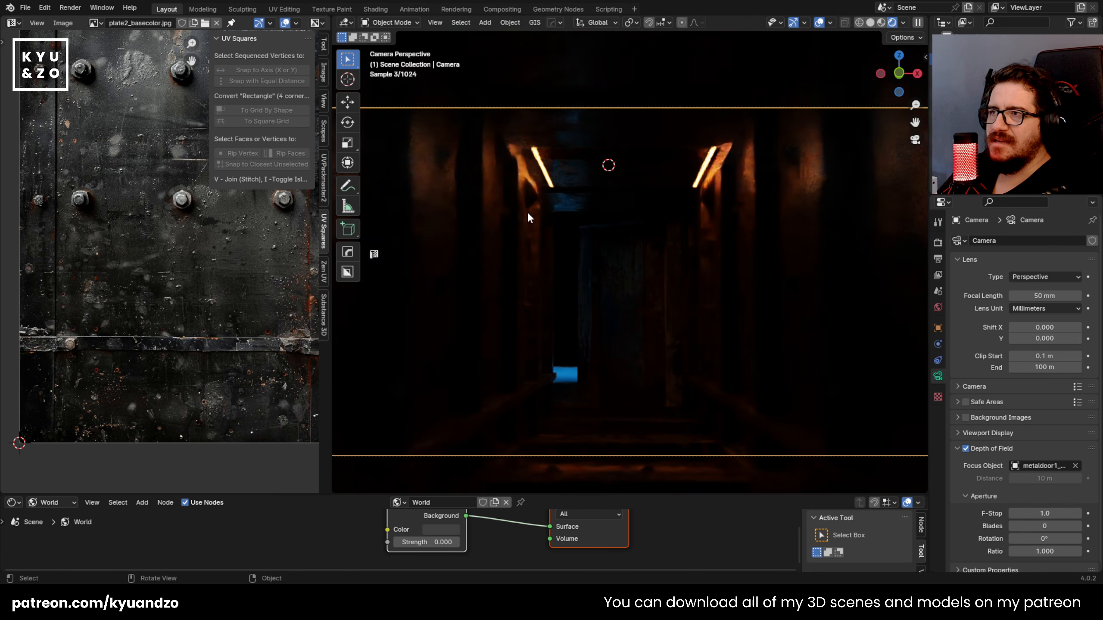
pyautogui.keyDown('shift'); pyautogui.moveTo(478, 244); pyautogui.dragTo(659, 241, button='middle'); pyautogui.keyUp('shift')
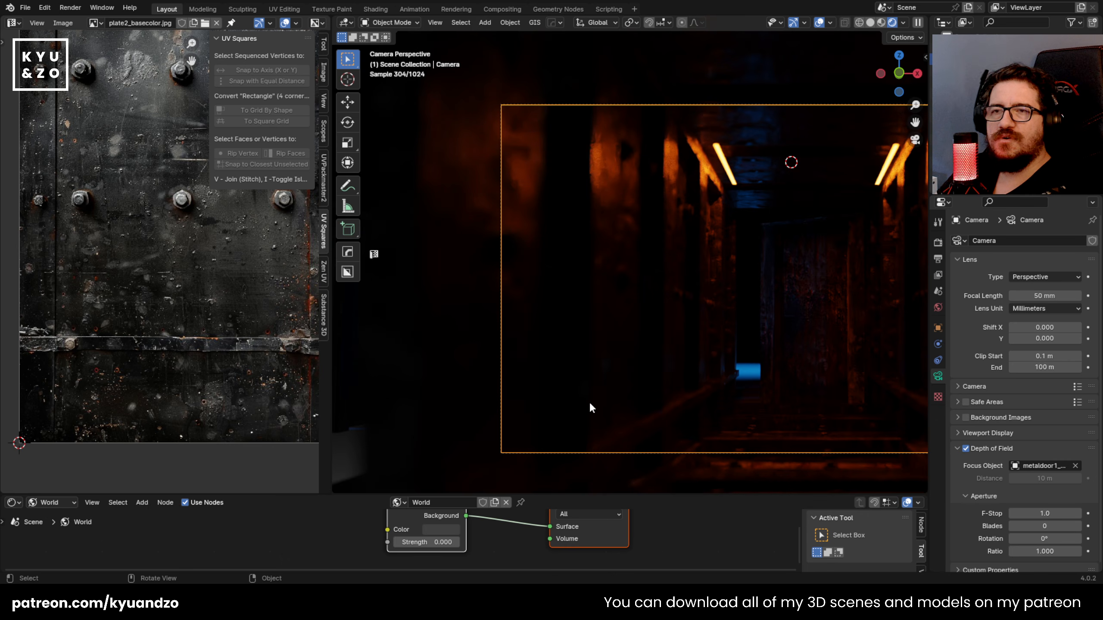
pyautogui.keyDown('shift'); pyautogui.moveTo(641, 203); pyautogui.dragTo(519, 191, button='middle'); pyautogui.keyUp('shift')
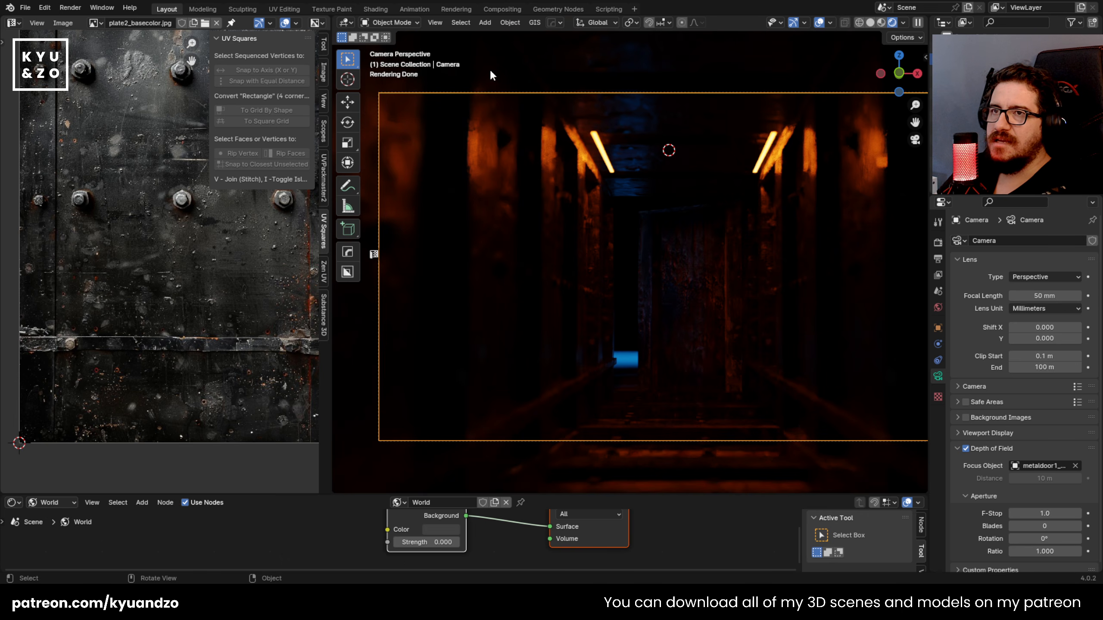
pyautogui.click(911, 260)
pyautogui.press('g')
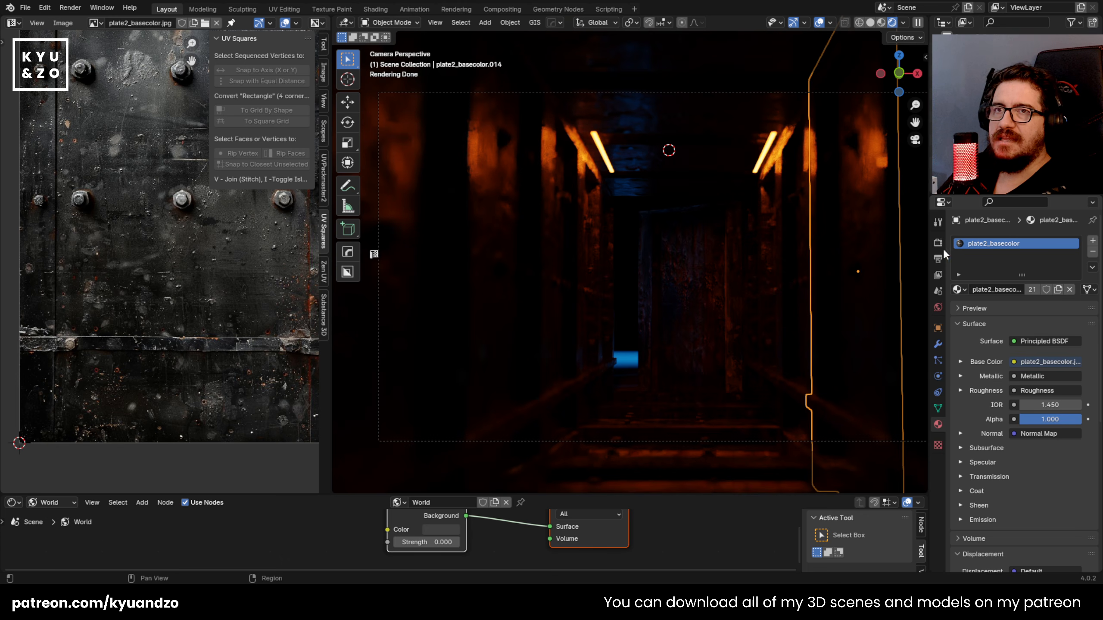
pyautogui.click(716, 269)
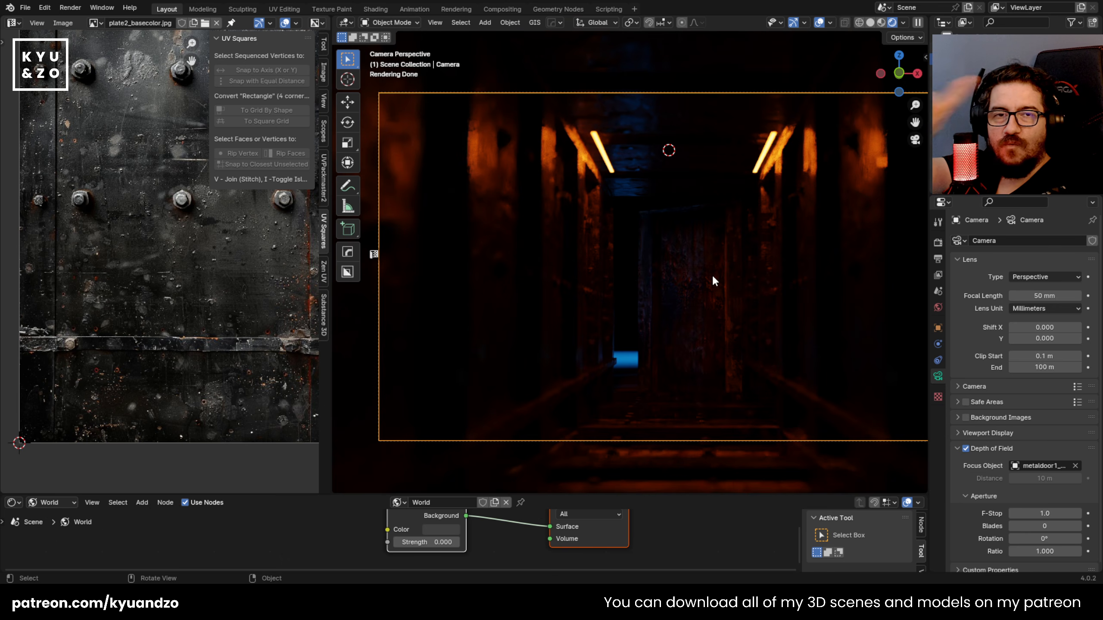
pyautogui.scroll(-2, 714, 285)
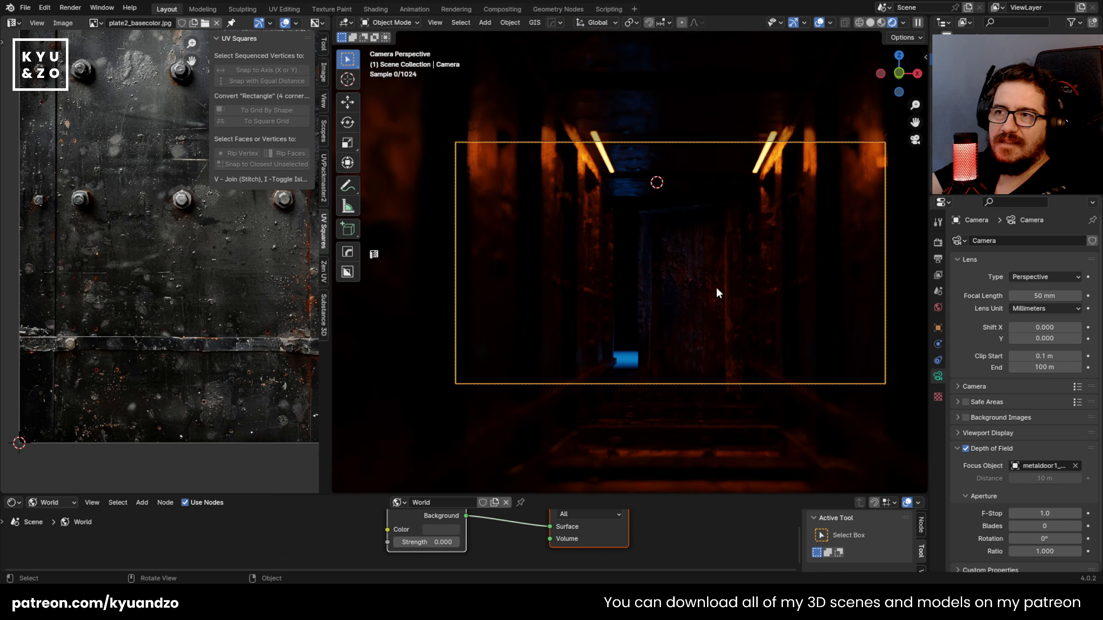
pyautogui.scroll(1, 721, 288)
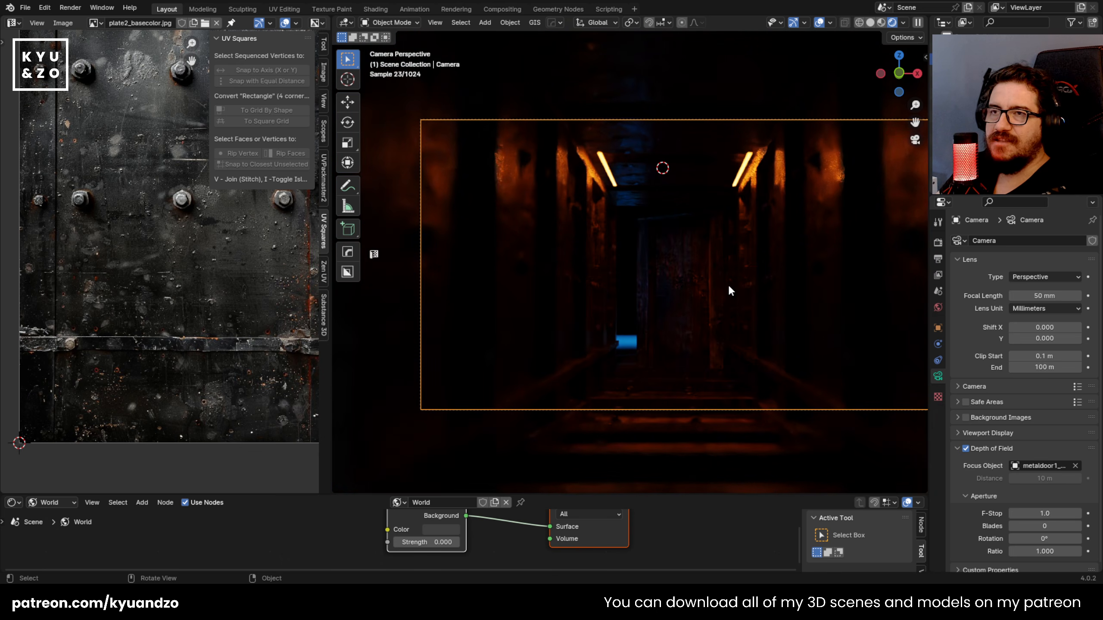
pyautogui.click(708, 288)
pyautogui.scroll(2, 651, 321)
pyautogui.click(624, 280)
pyautogui.moveTo(604, 368); pyautogui.dragTo(571, 85, button='middle')
pyautogui.moveTo(654, 244); pyautogui.dragTo(652, 382, button='middle')
pyautogui.click(654, 365)
pyautogui.press('KP_0')
pyautogui.scroll(-3, 686, 342)
pyautogui.scroll(2, 622, 211)
# Step: Duplicate the left ceiling light strip, lower the copy about 0.77 m and shift it about -0.75 m along X
pyautogui.click(611, 170)
pyautogui.click(613, 179)
pyautogui.hotkey('shift', 'd')
pyautogui.press('a')
pyautogui.click(622, 278)
pyautogui.press('g')
pyautogui.press('d')
pyautogui.press('x')
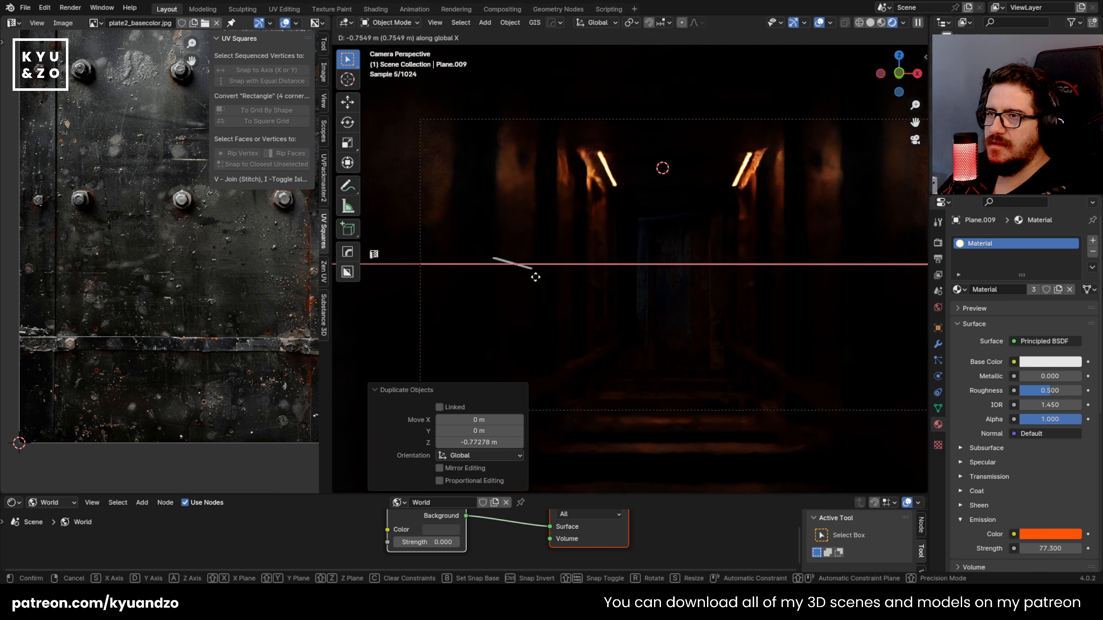
pyautogui.click(537, 276)
# Step: Rotate the copied light strip about -84° around X so it stands upright and move it along Y down the corridor
pyautogui.press('s')
pyautogui.press('Return')
pyautogui.press('r')
pyautogui.press('x')
pyautogui.click(561, 335)
pyautogui.press('g')
pyautogui.press('y')
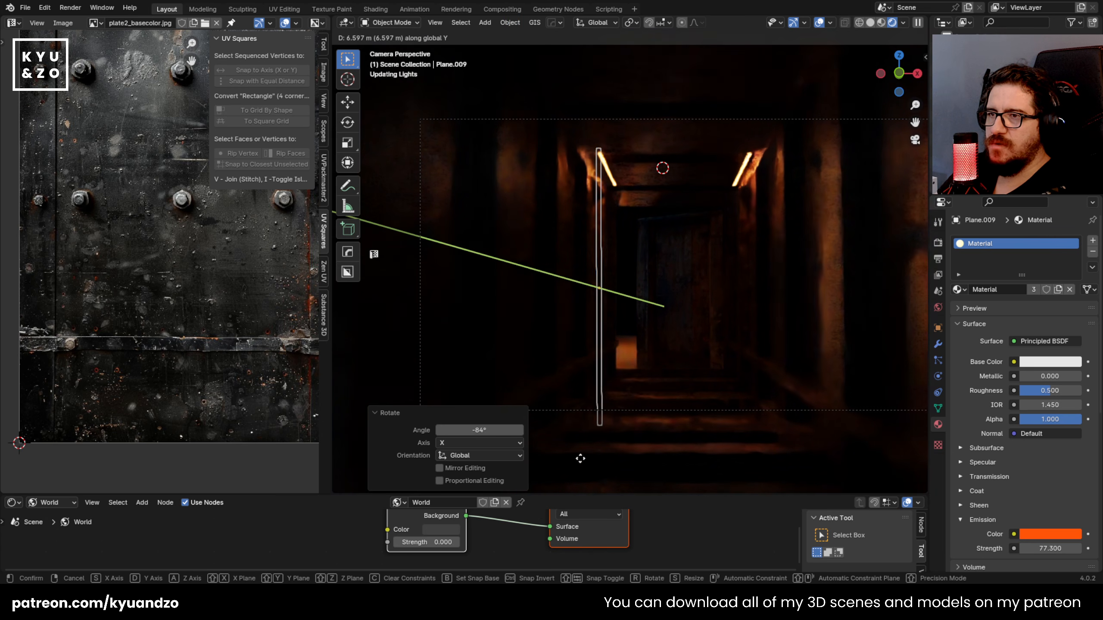
pyautogui.click(509, 458)
# Step: Shift the upright light strip about -0.5 m along X and shorten it to a Z scale of about 0.187
pyautogui.press('g')
pyautogui.press('x')
pyautogui.click(670, 284)
pyautogui.press('s')
pyautogui.press('a')
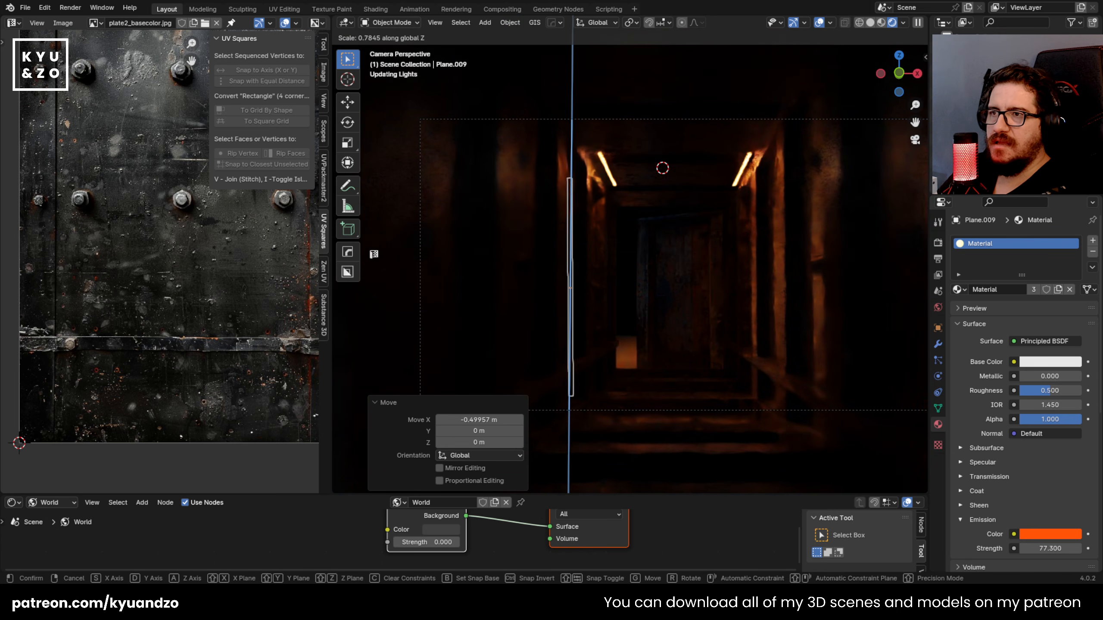
pyautogui.click(589, 289)
# Step: Delete the upright light strip and set the ceiling light strips' emission strength to about 222.7
pyautogui.moveTo(1050, 549); pyautogui.dragTo(971, 549)
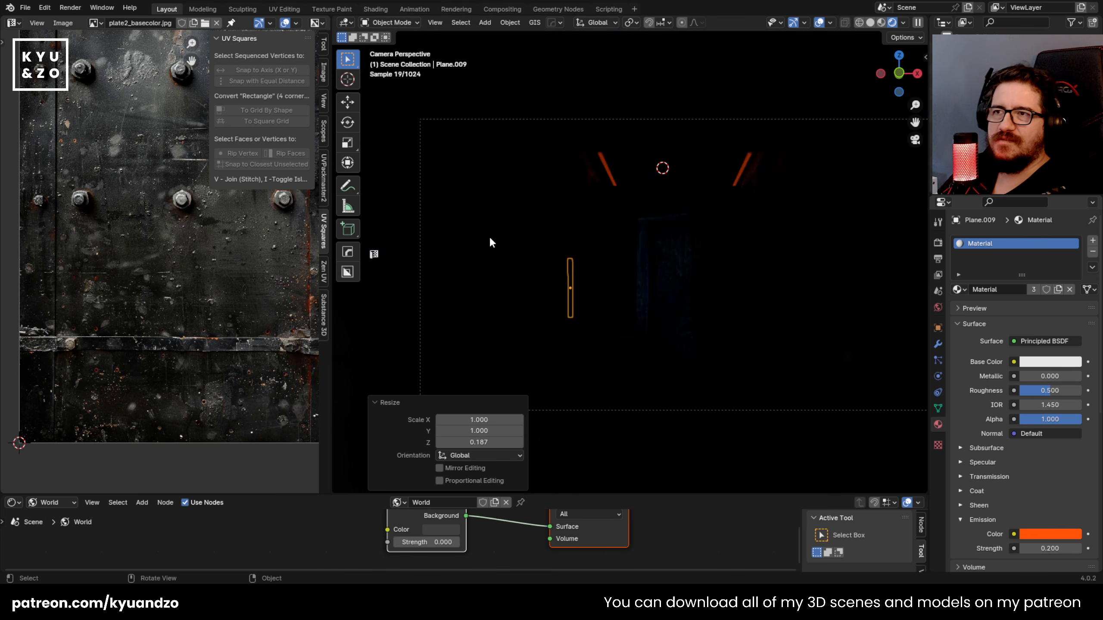
pyautogui.click(634, 289)
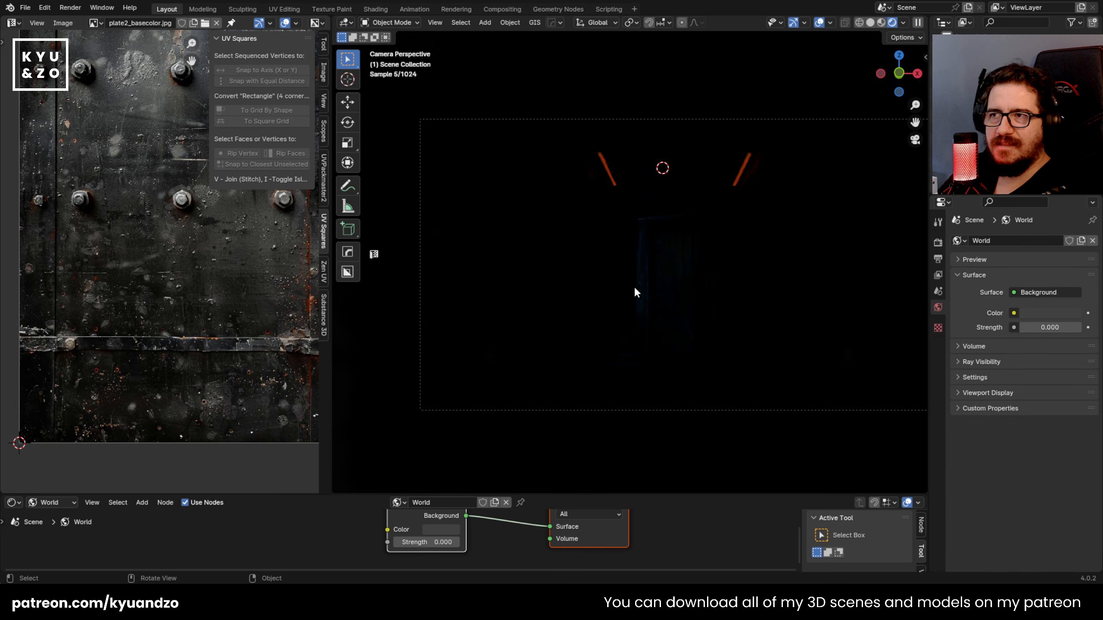
pyautogui.click(607, 175)
pyautogui.moveTo(1048, 549); pyautogui.dragTo(1088, 550)
pyautogui.scroll(-4, 772, 304)
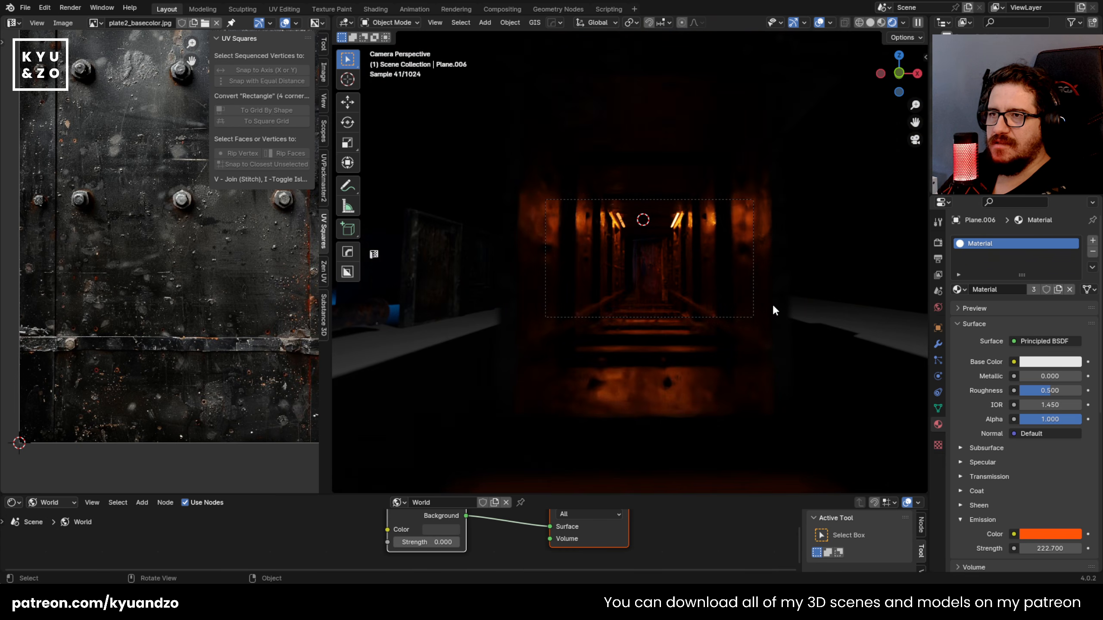
pyautogui.scroll(4, 738, 306)
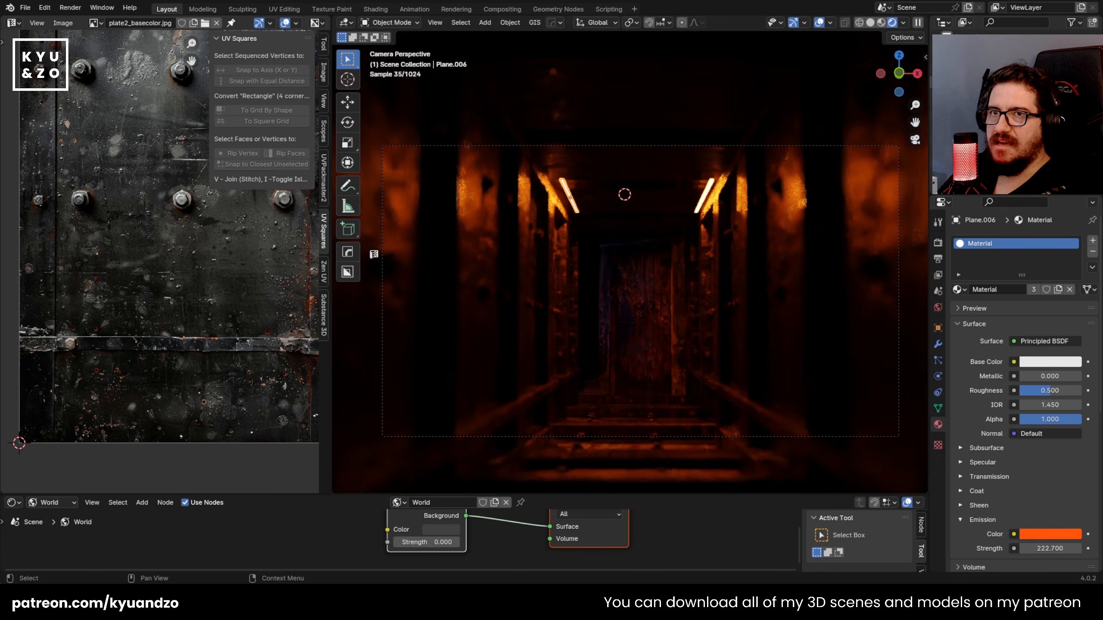
# Step: Set the camera's passepartout to 1.0 so everything outside its frame is fully black
pyautogui.click(968, 59)
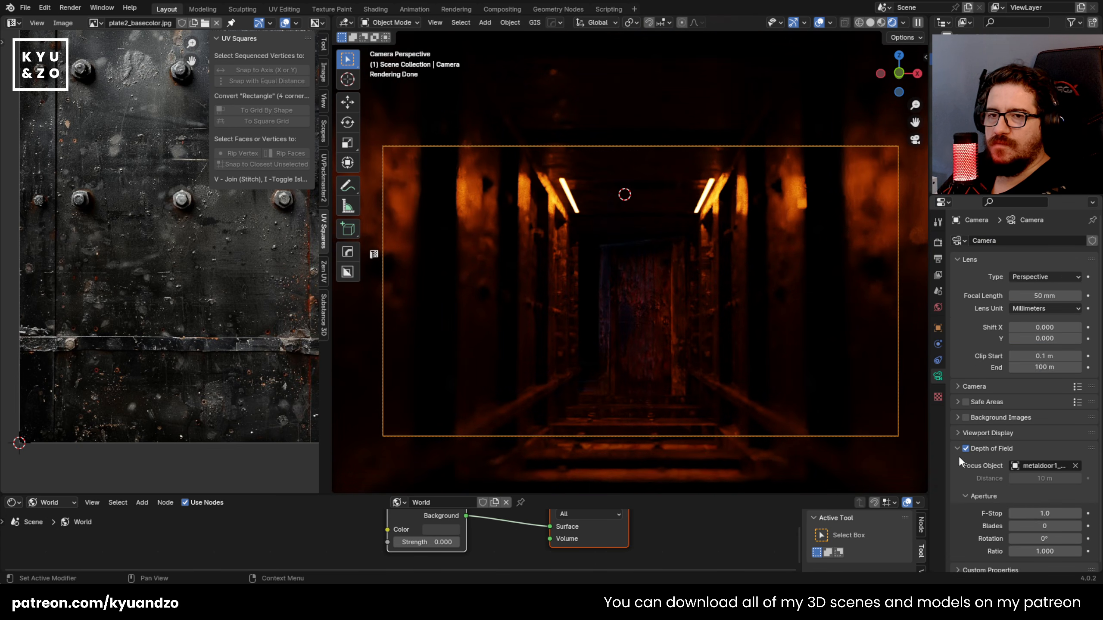
pyautogui.scroll(-1, 977, 456)
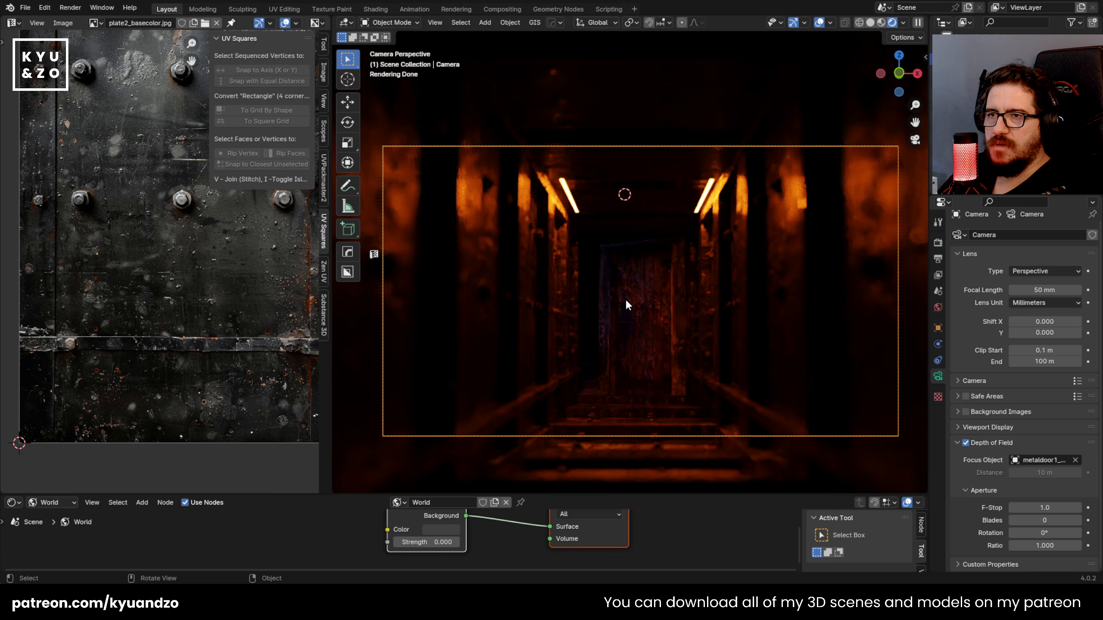
pyautogui.scroll(1, 626, 299)
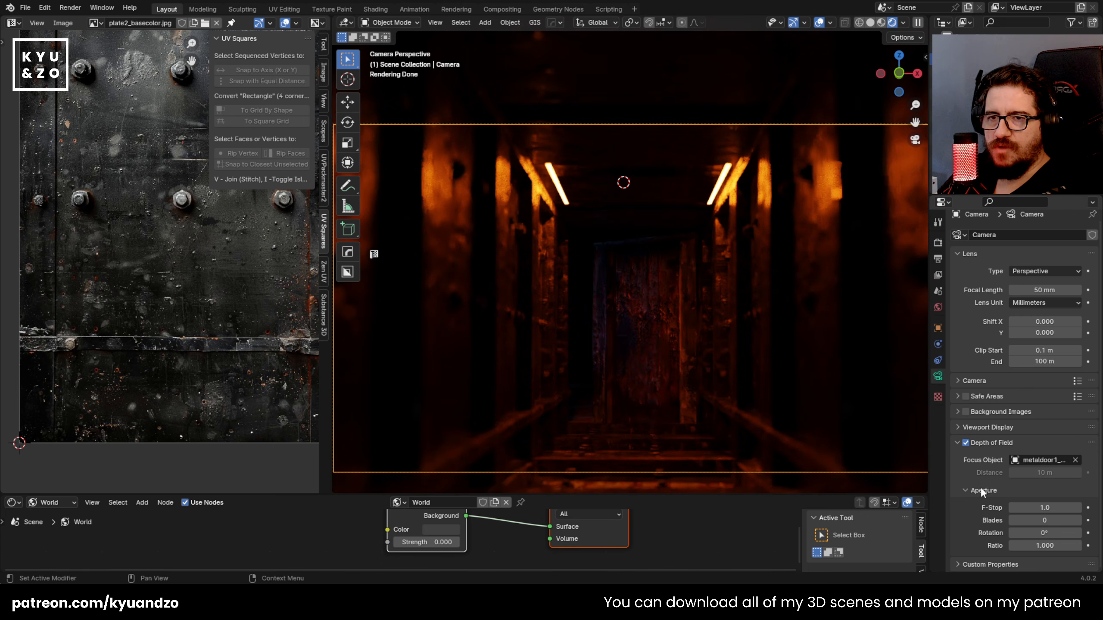
pyautogui.click(956, 426)
pyautogui.scroll(-4, 960, 435)
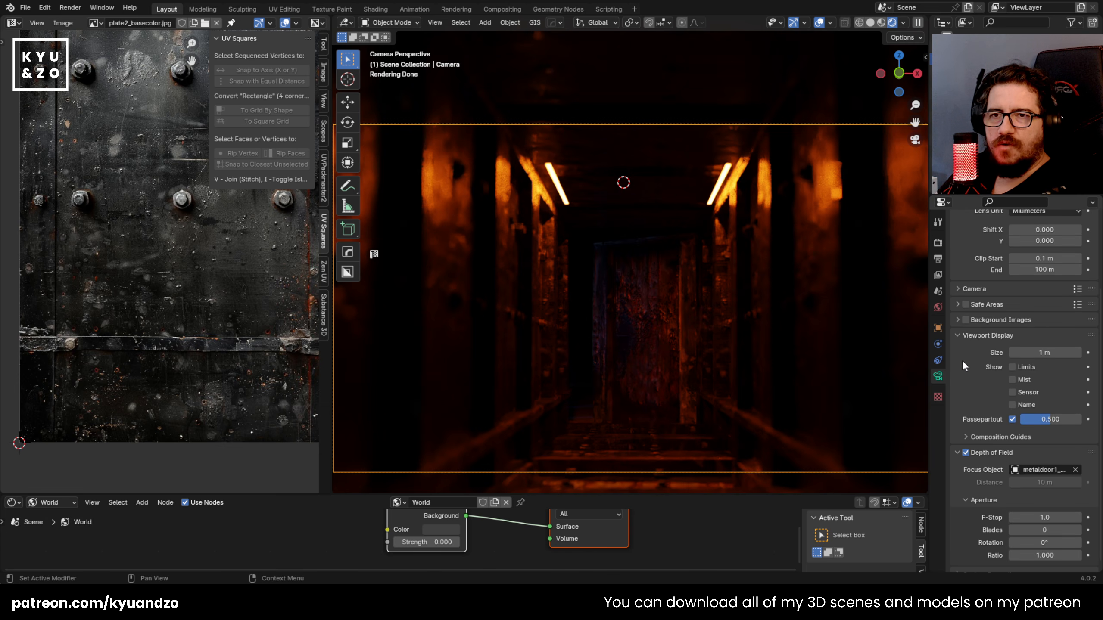
pyautogui.scroll(-2, 590, 314)
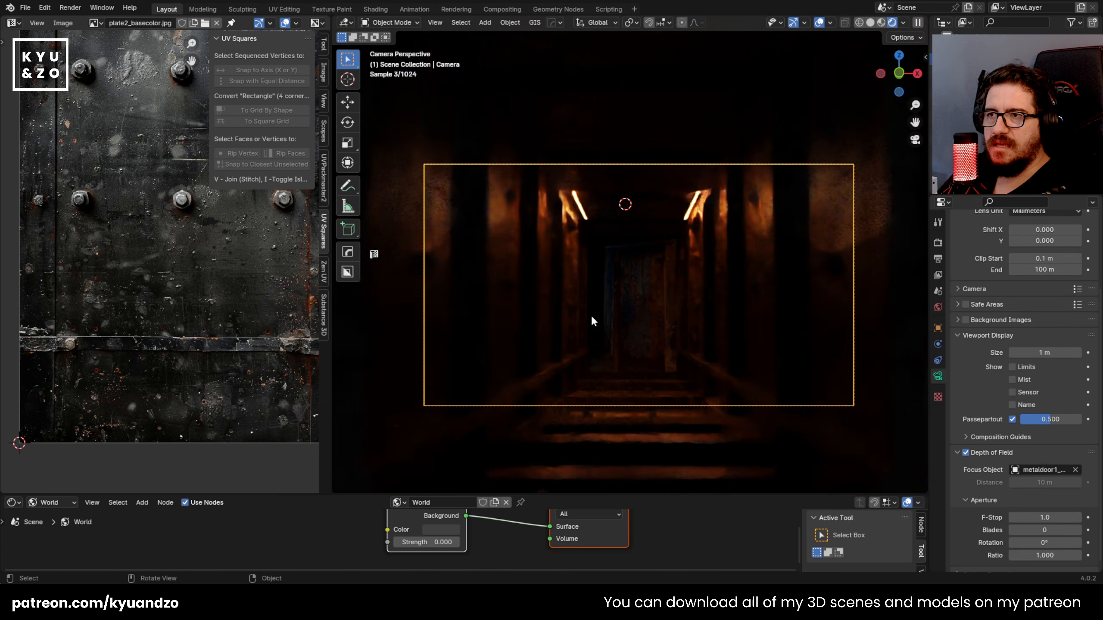
pyautogui.moveTo(1059, 420)
pyautogui.mouseDown()
pyautogui.moveTo(1016, 420)
pyautogui.moveTo(1077, 418)
pyautogui.mouseUp()
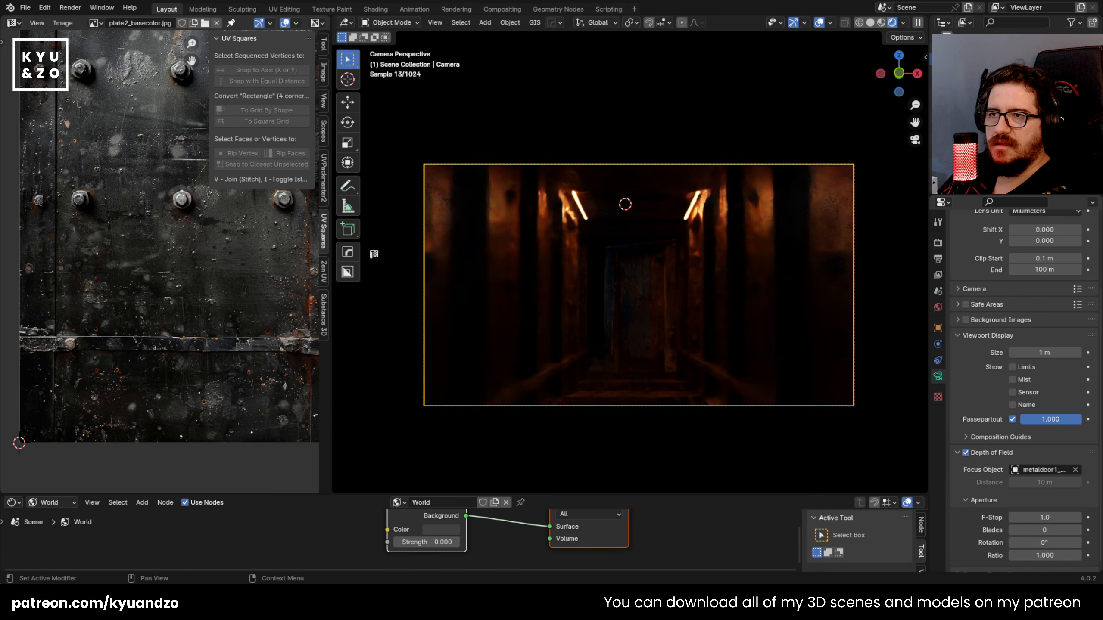
# Step: Hide the overlays and camera outline, and enlarge the 3D viewport by shrinking the image and node editors
pyautogui.scroll(-3, 716, 337)
pyautogui.scroll(3, 729, 340)
pyautogui.click(729, 342)
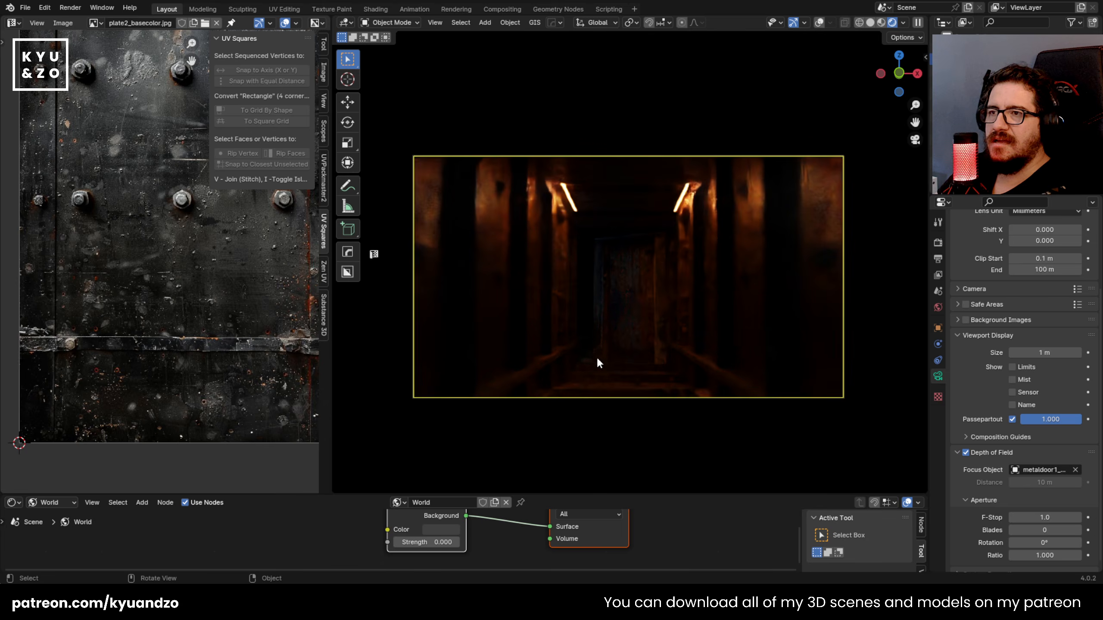
pyautogui.scroll(1, 594, 355)
pyautogui.click(593, 117)
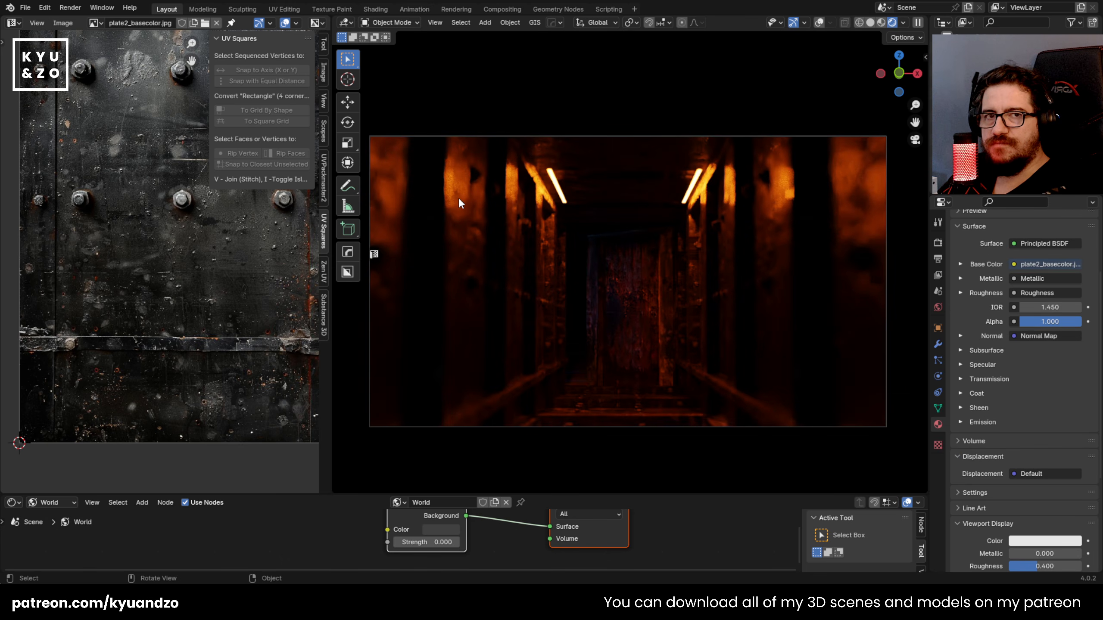
pyautogui.moveTo(333, 292); pyautogui.dragTo(74, 337)
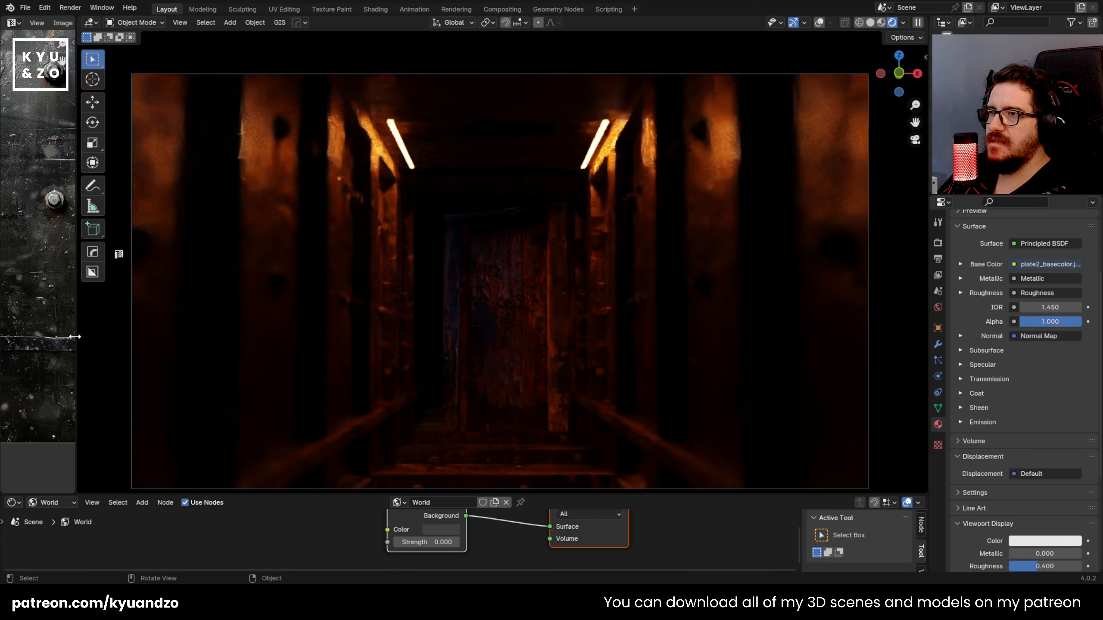
pyautogui.moveTo(450, 497); pyautogui.dragTo(450, 519)
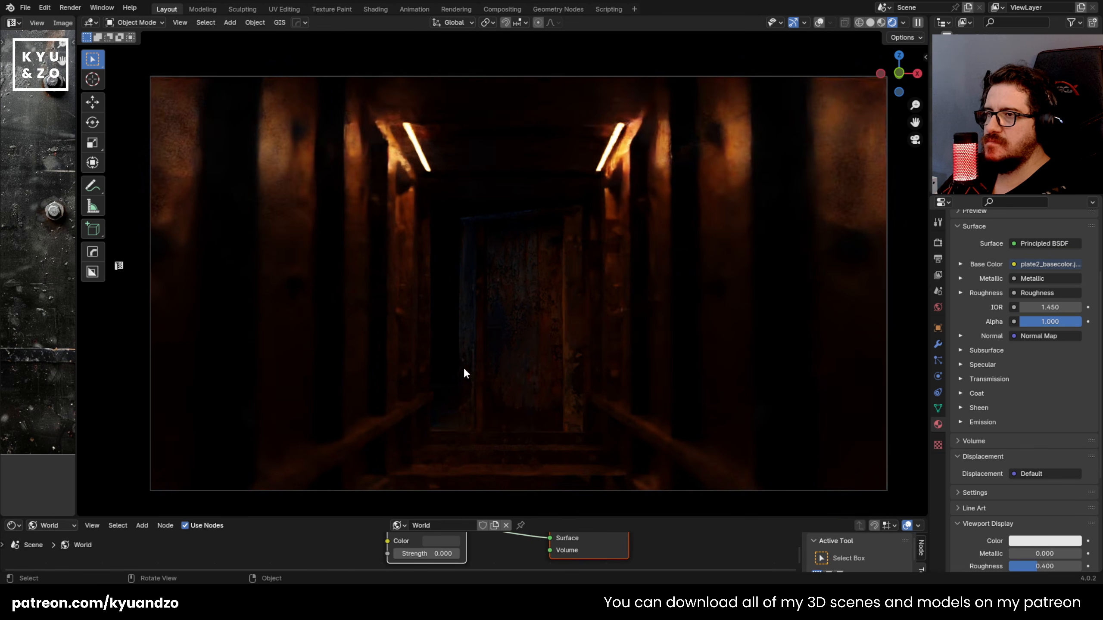
pyautogui.press('g')
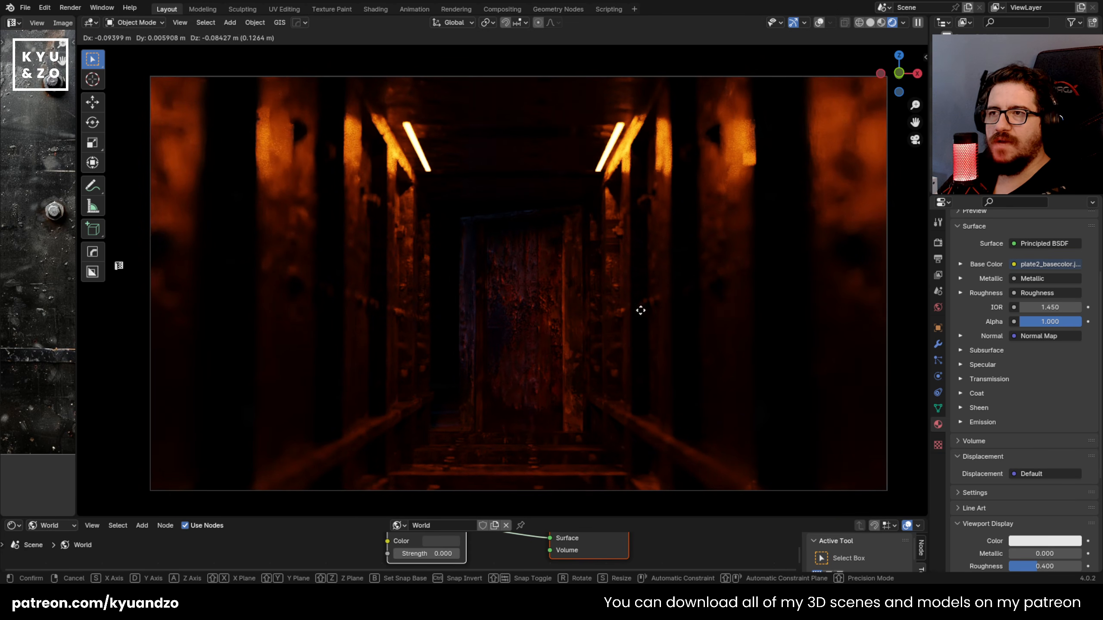
pyautogui.rightClick(698, 305)
pyautogui.click(509, 305)
pyautogui.press('g')
pyautogui.rightClick(565, 315)
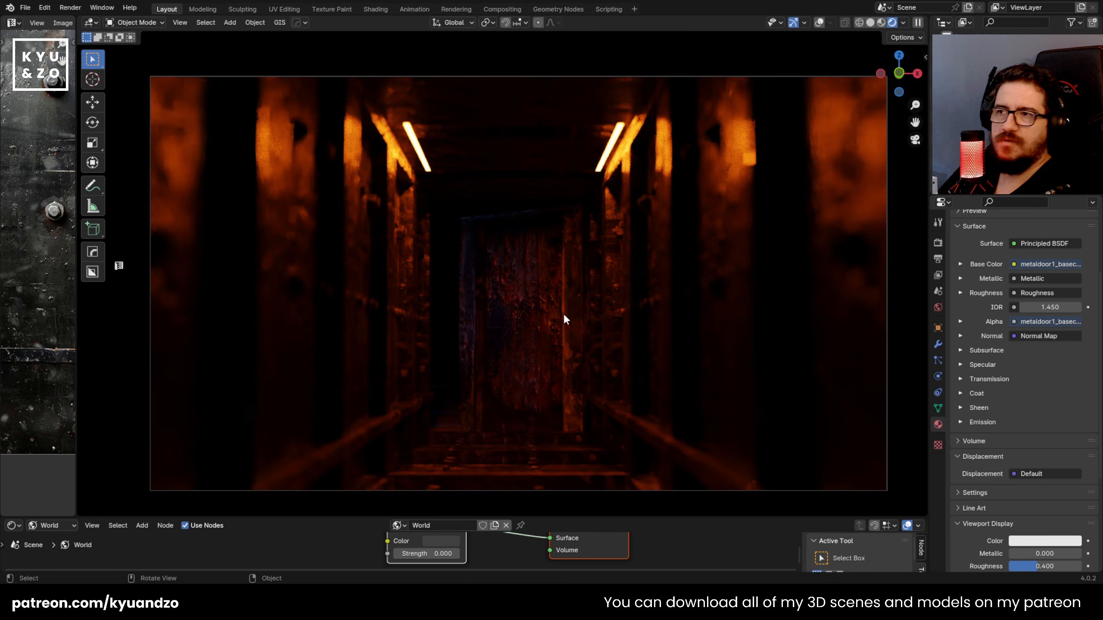
pyautogui.click(634, 361)
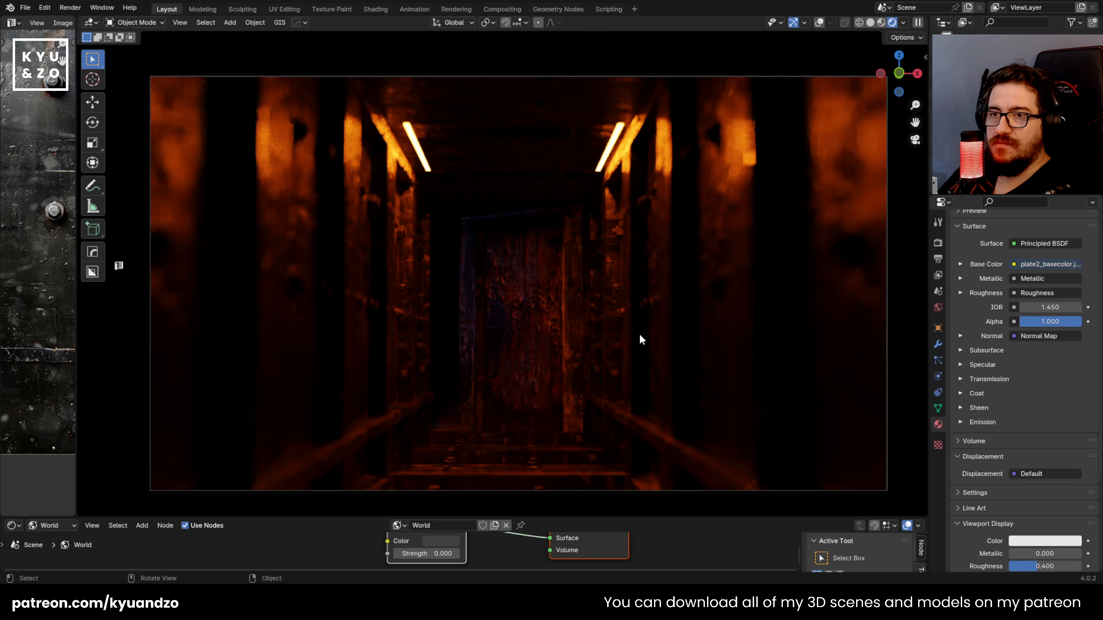
pyautogui.press('g')
pyautogui.rightClick(682, 296)
pyautogui.click(543, 349)
pyautogui.press('g')
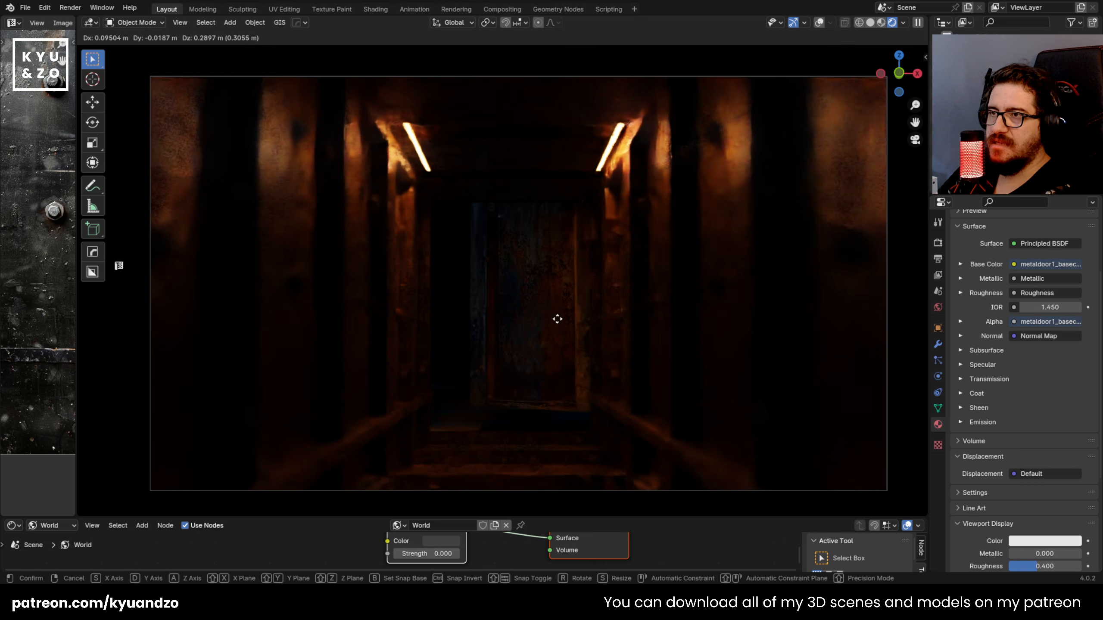
pyautogui.rightClick(556, 315)
# Step: Examine the lit corridor and the far metal door in the camera frame at different zoom levels
pyautogui.scroll(-3, 572, 381)
pyautogui.keyDown('shift'); pyautogui.moveTo(582, 325); pyautogui.dragTo(622, 333, button='middle'); pyautogui.keyUp('shift')
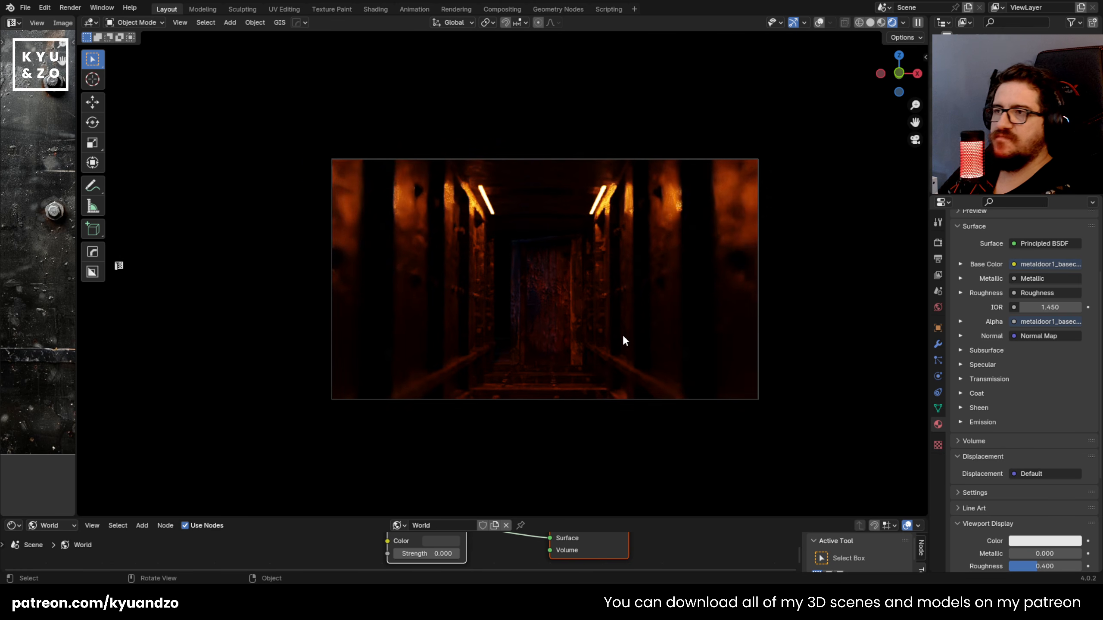
pyautogui.scroll(2, 622, 334)
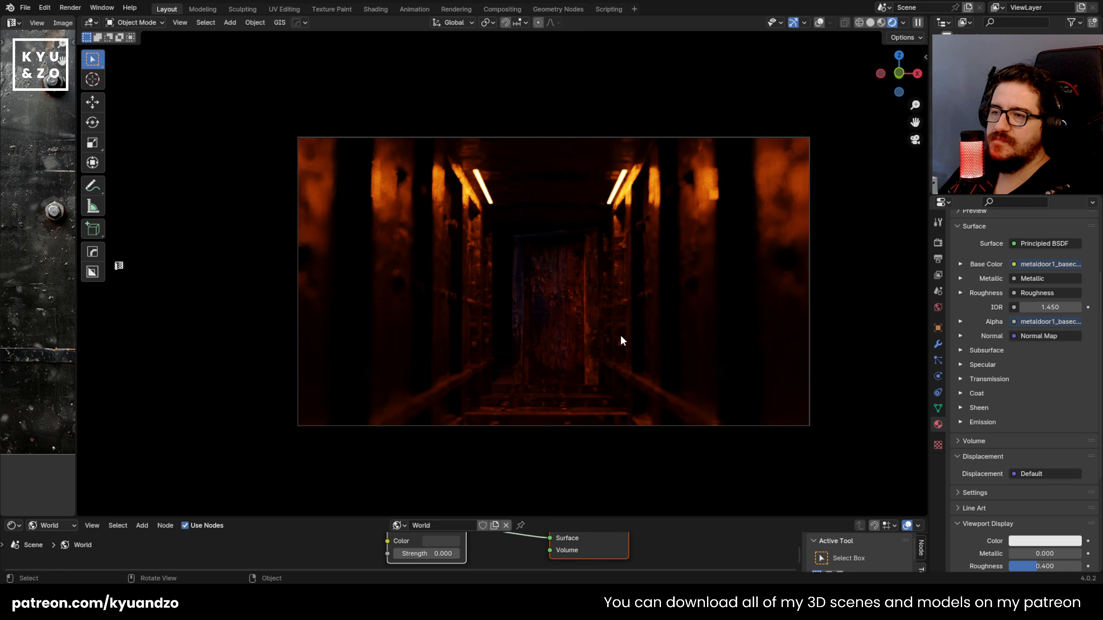
pyautogui.scroll(2, 621, 334)
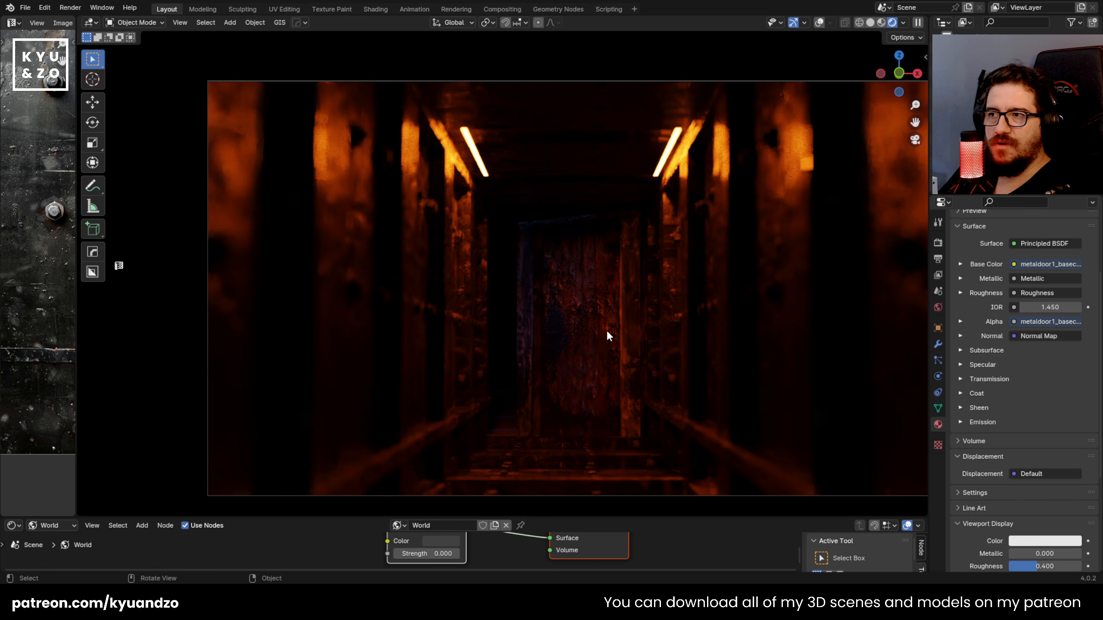
pyautogui.scroll(-3, 603, 327)
pyautogui.scroll(2, 603, 327)
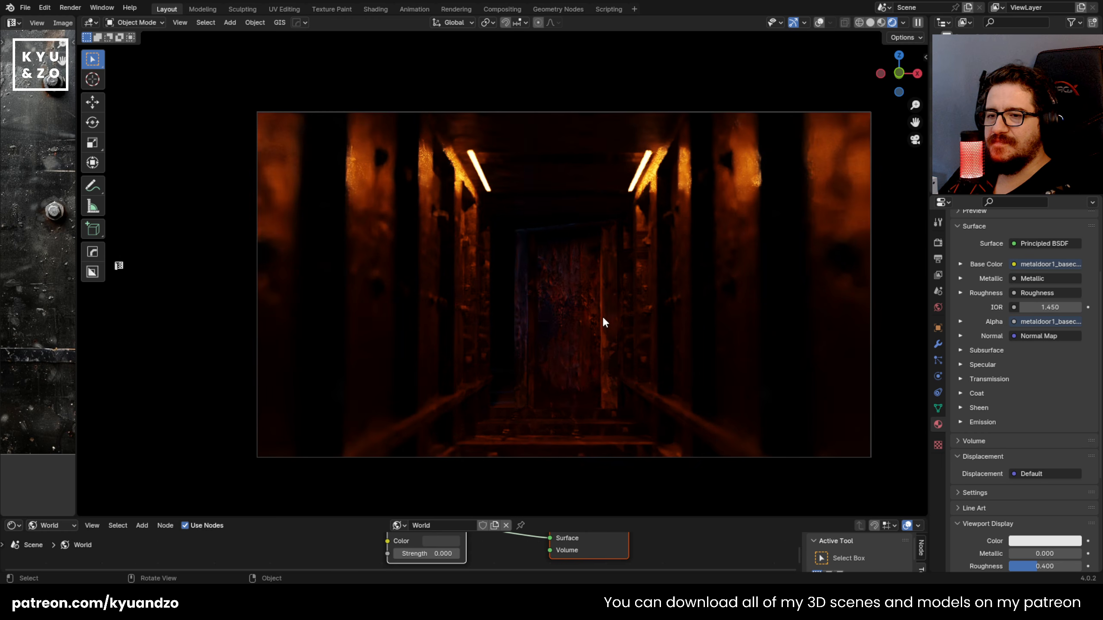